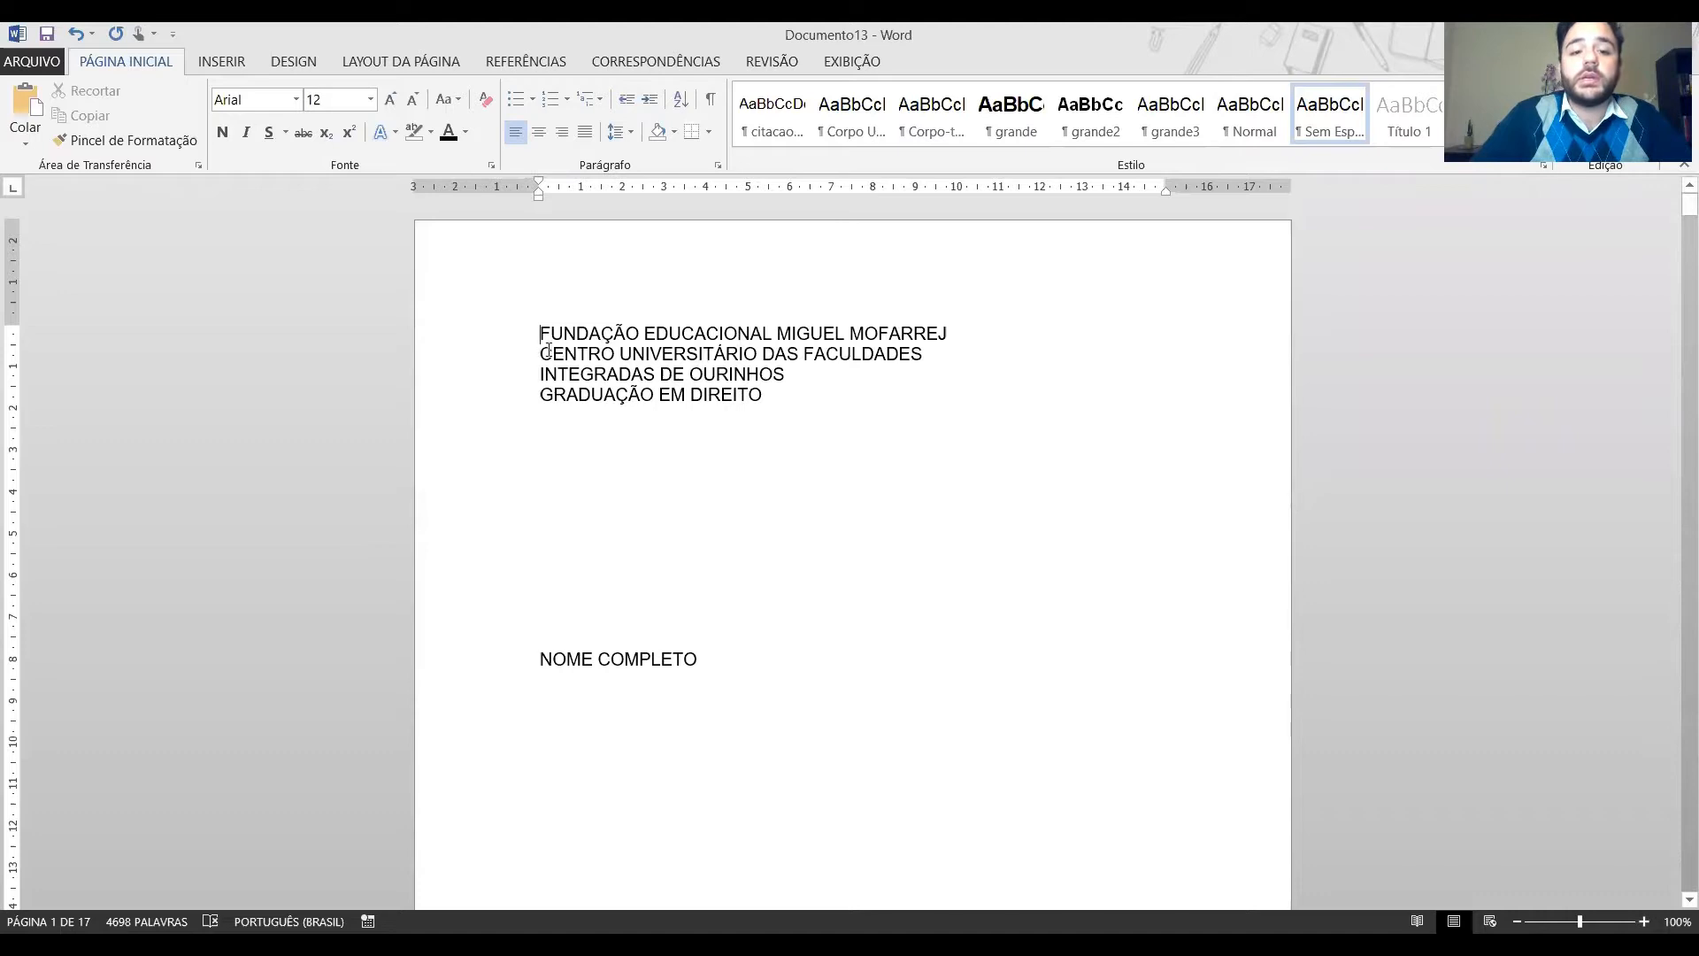
drag(541, 348, 794, 379)
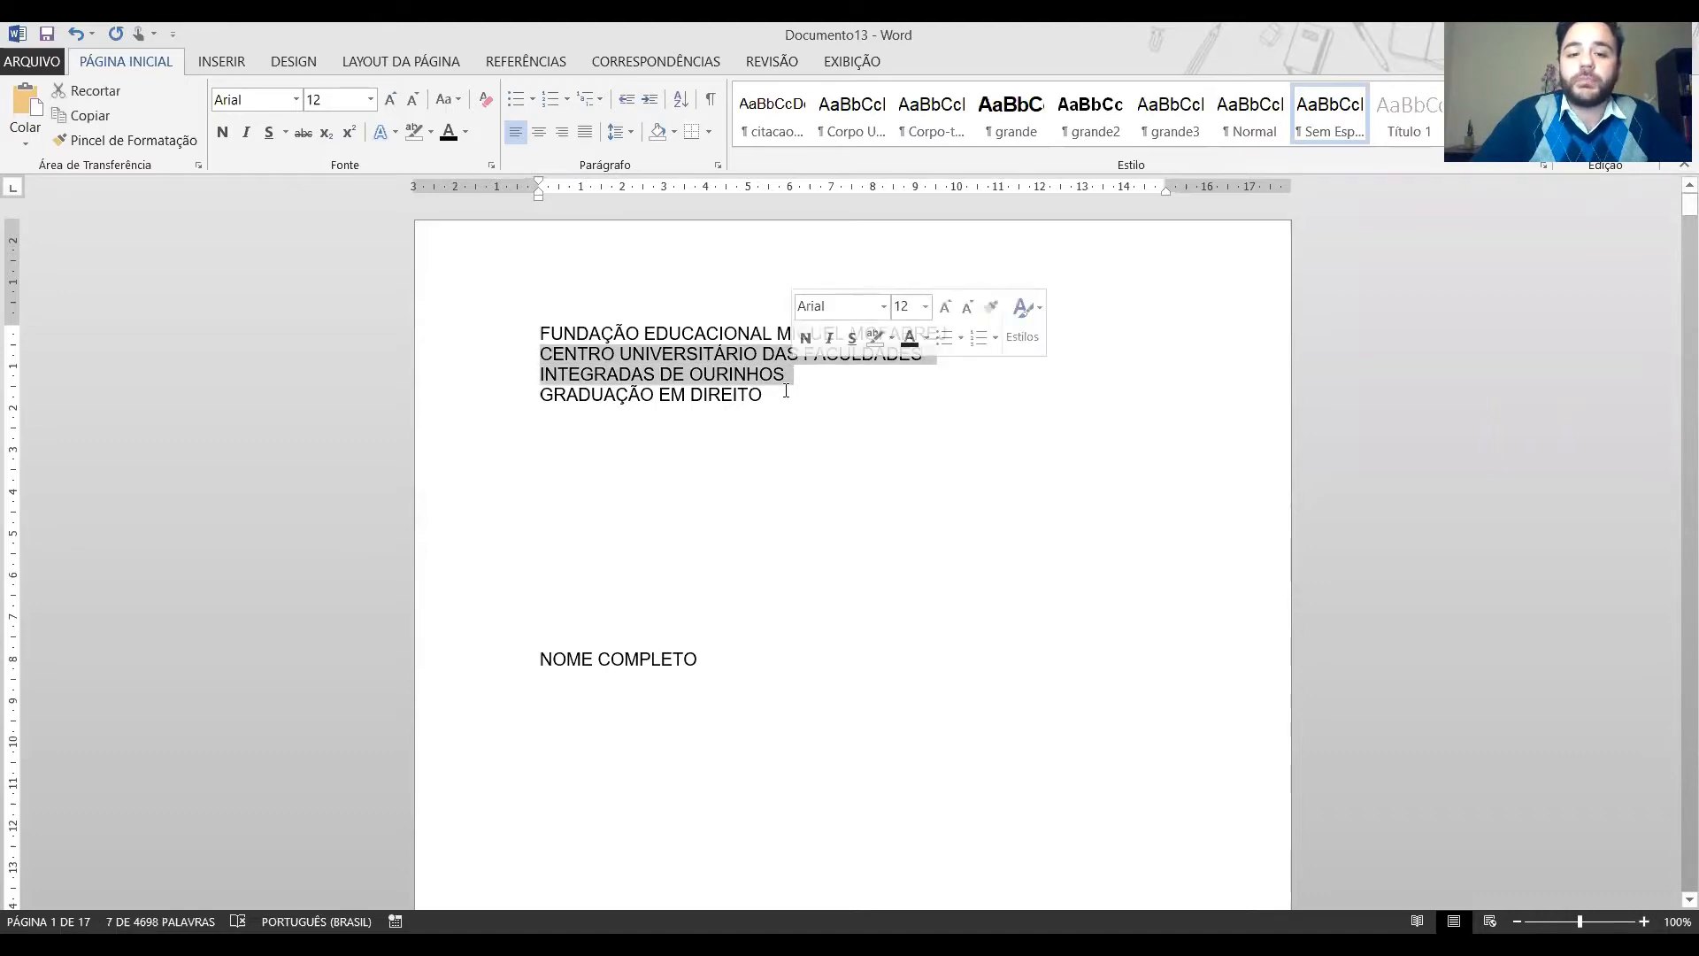
click(778, 395)
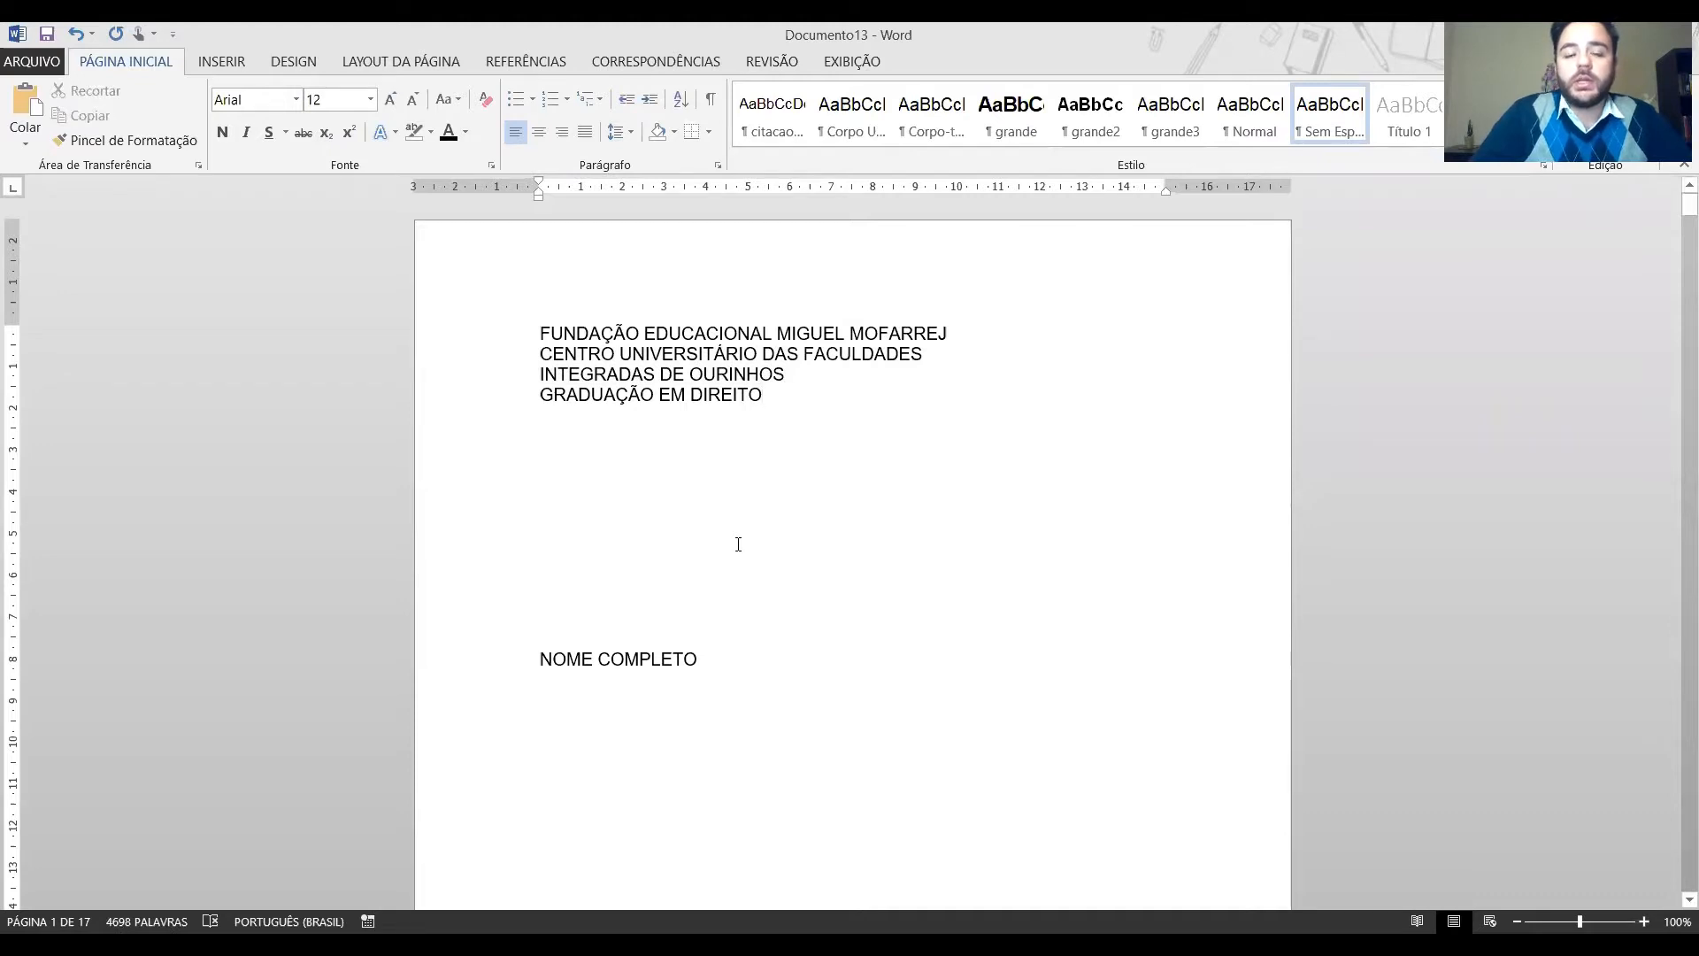
scroll(734, 531, down, 2)
click(705, 347)
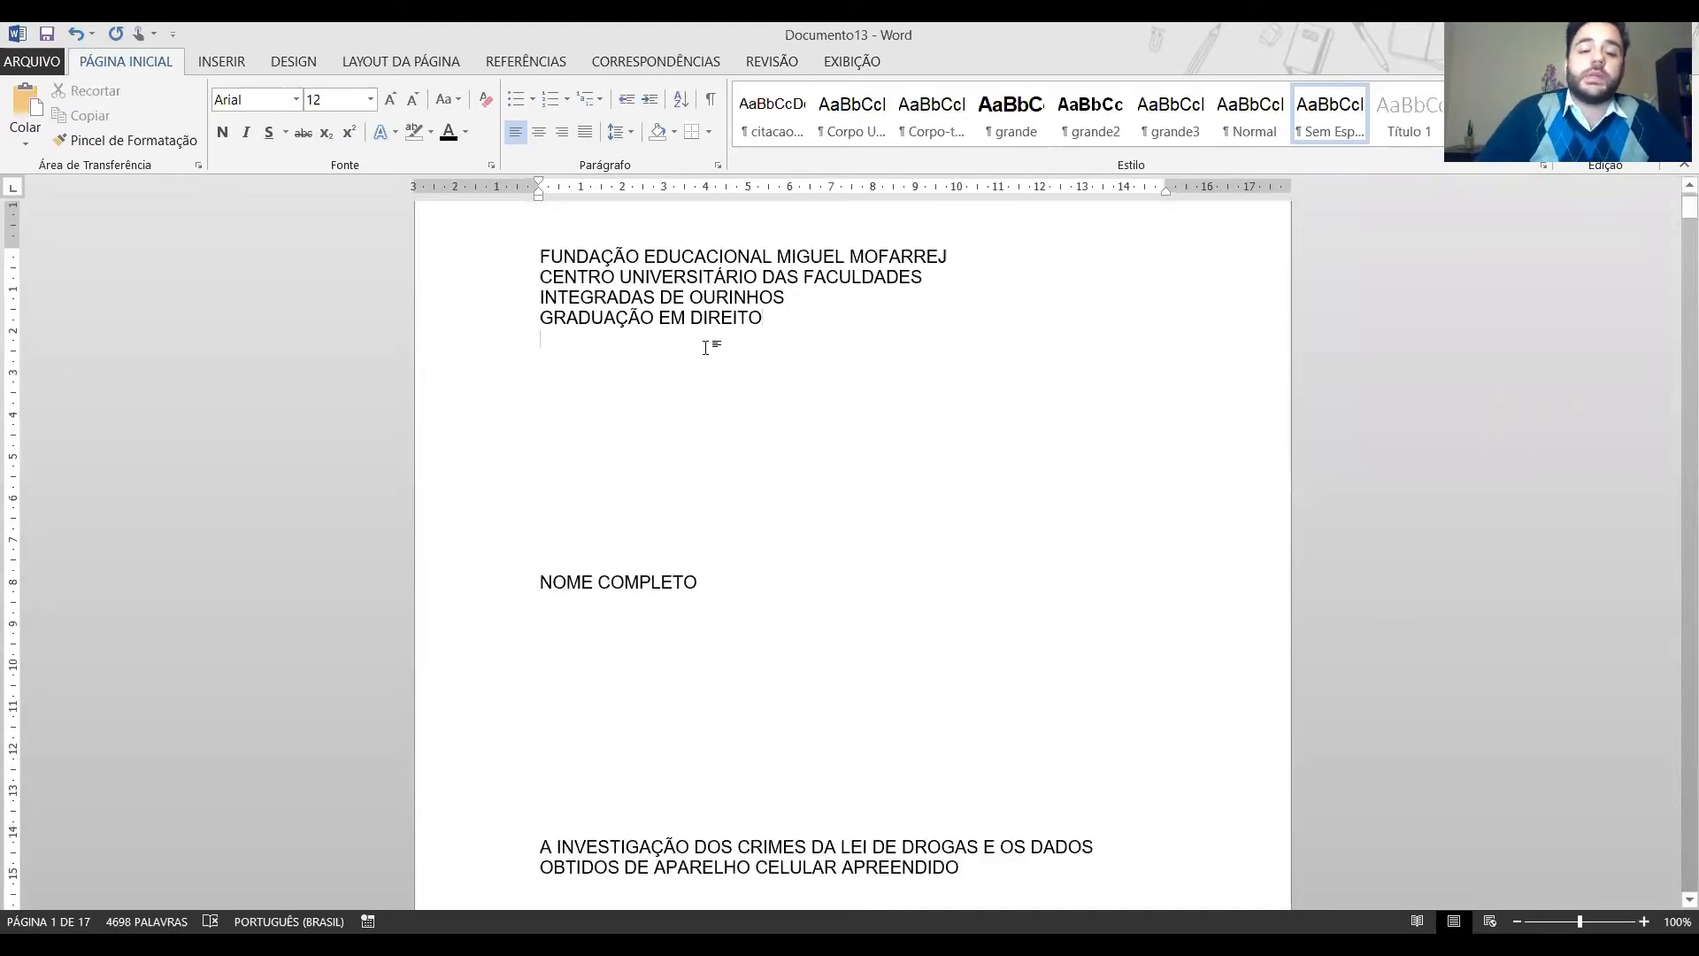
Replace the two-line title on the cover page with "TITULO:" and, on the line below, "SUBTÍTULO, SE HOUVER".
scroll(642, 569, down, 5)
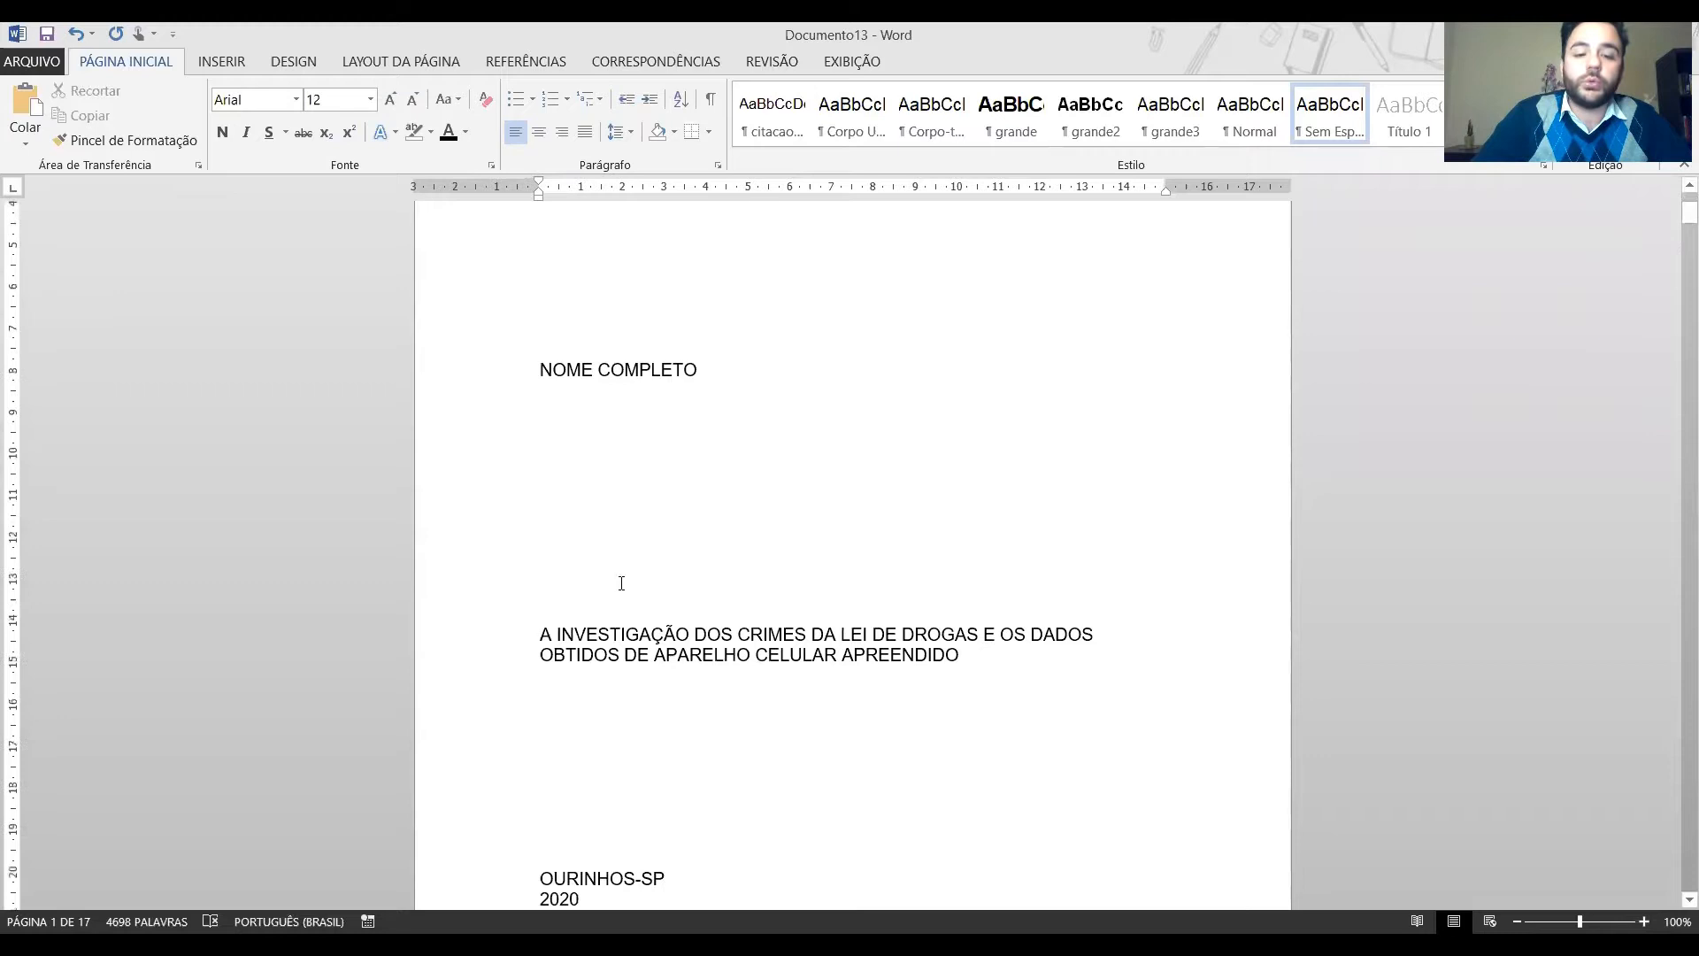
drag(535, 635, 978, 662)
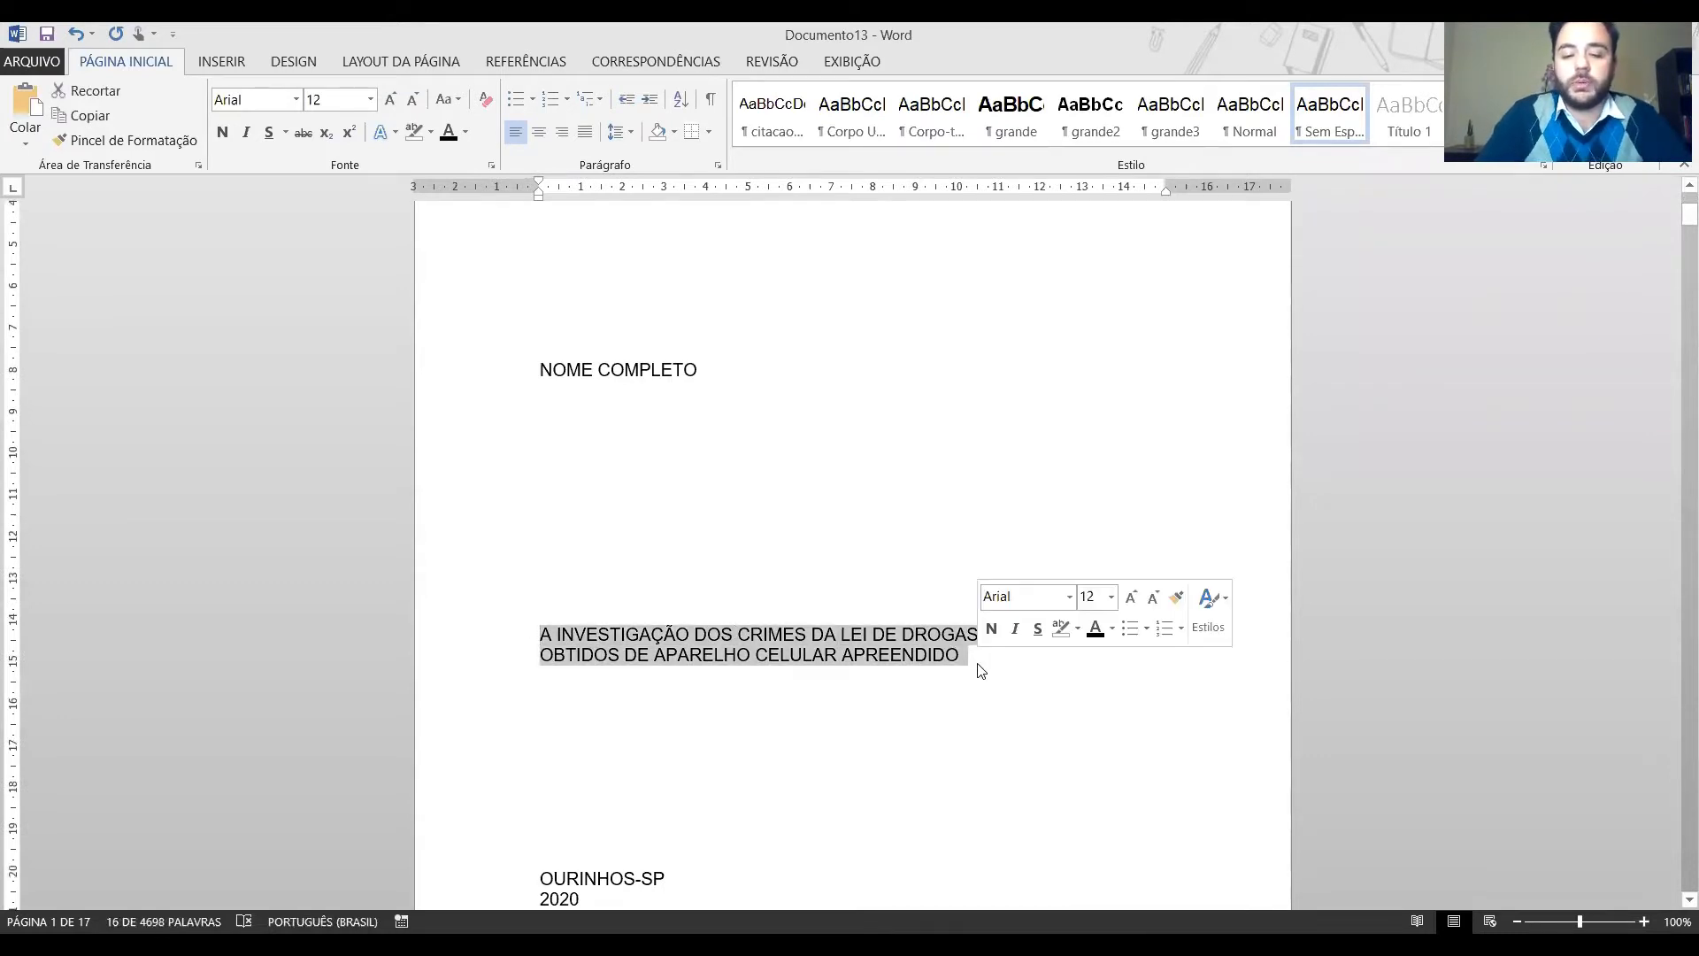
text(TITULO:)
key(Return)
text(SUBTÍTULO, SE HOUVER)
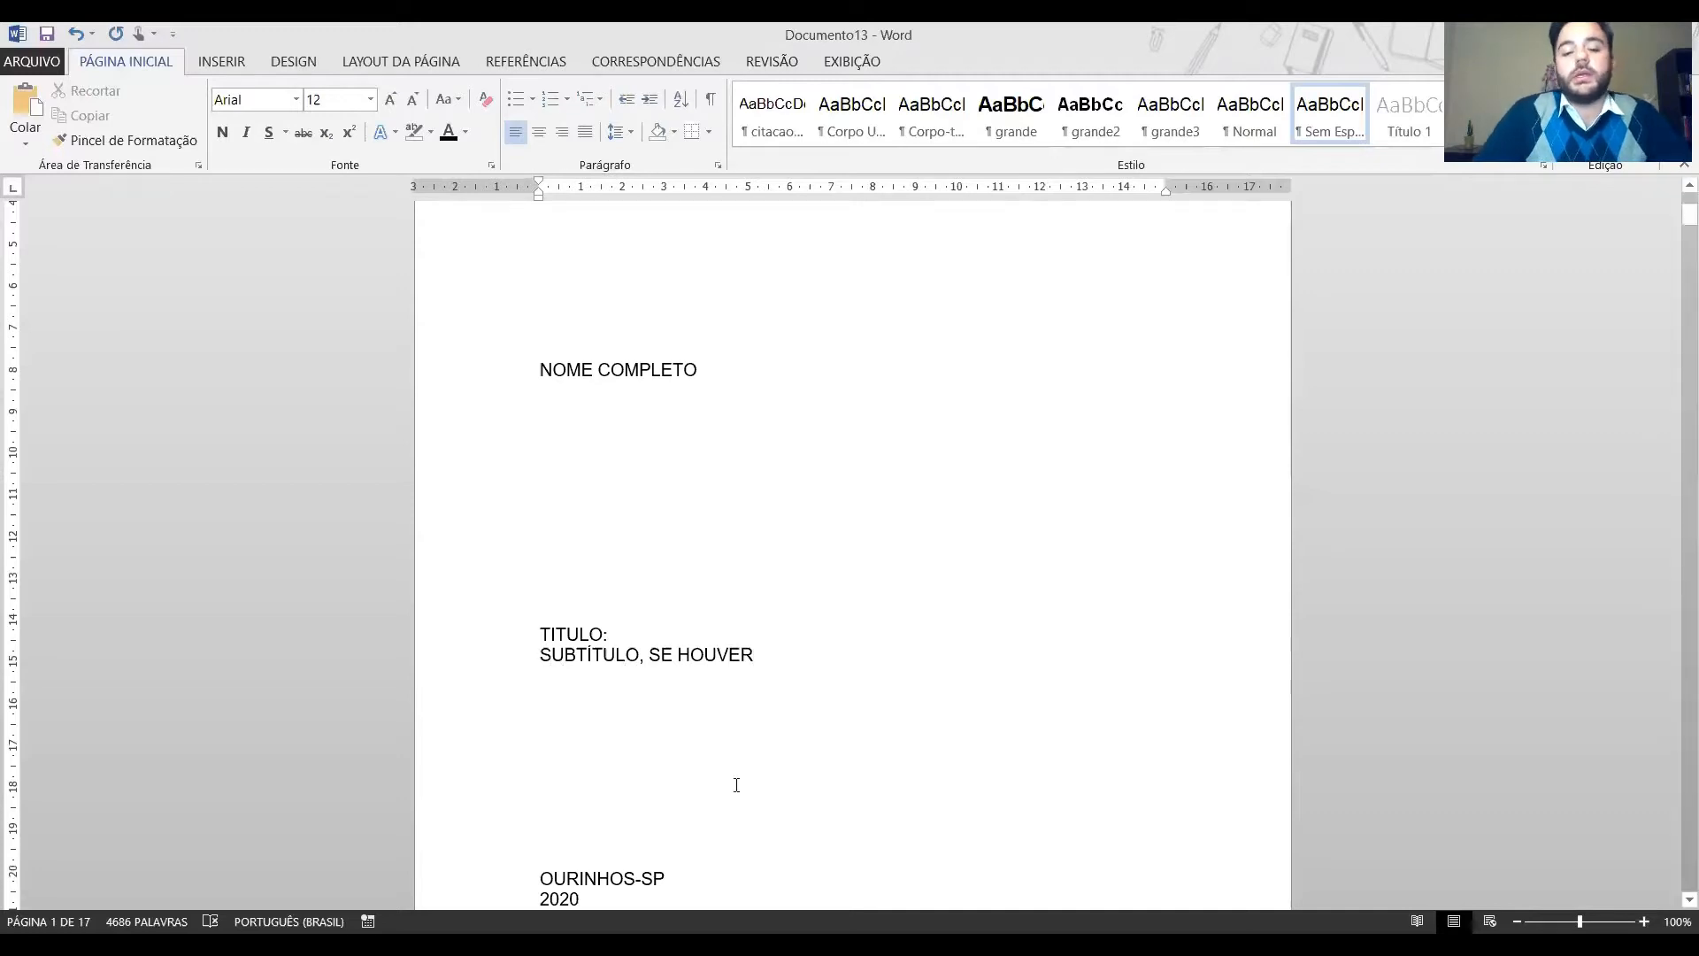
Insert a page break between the cover's year 2020 and the second "NOME COMPLETO" line.
scroll(607, 835, down, 2)
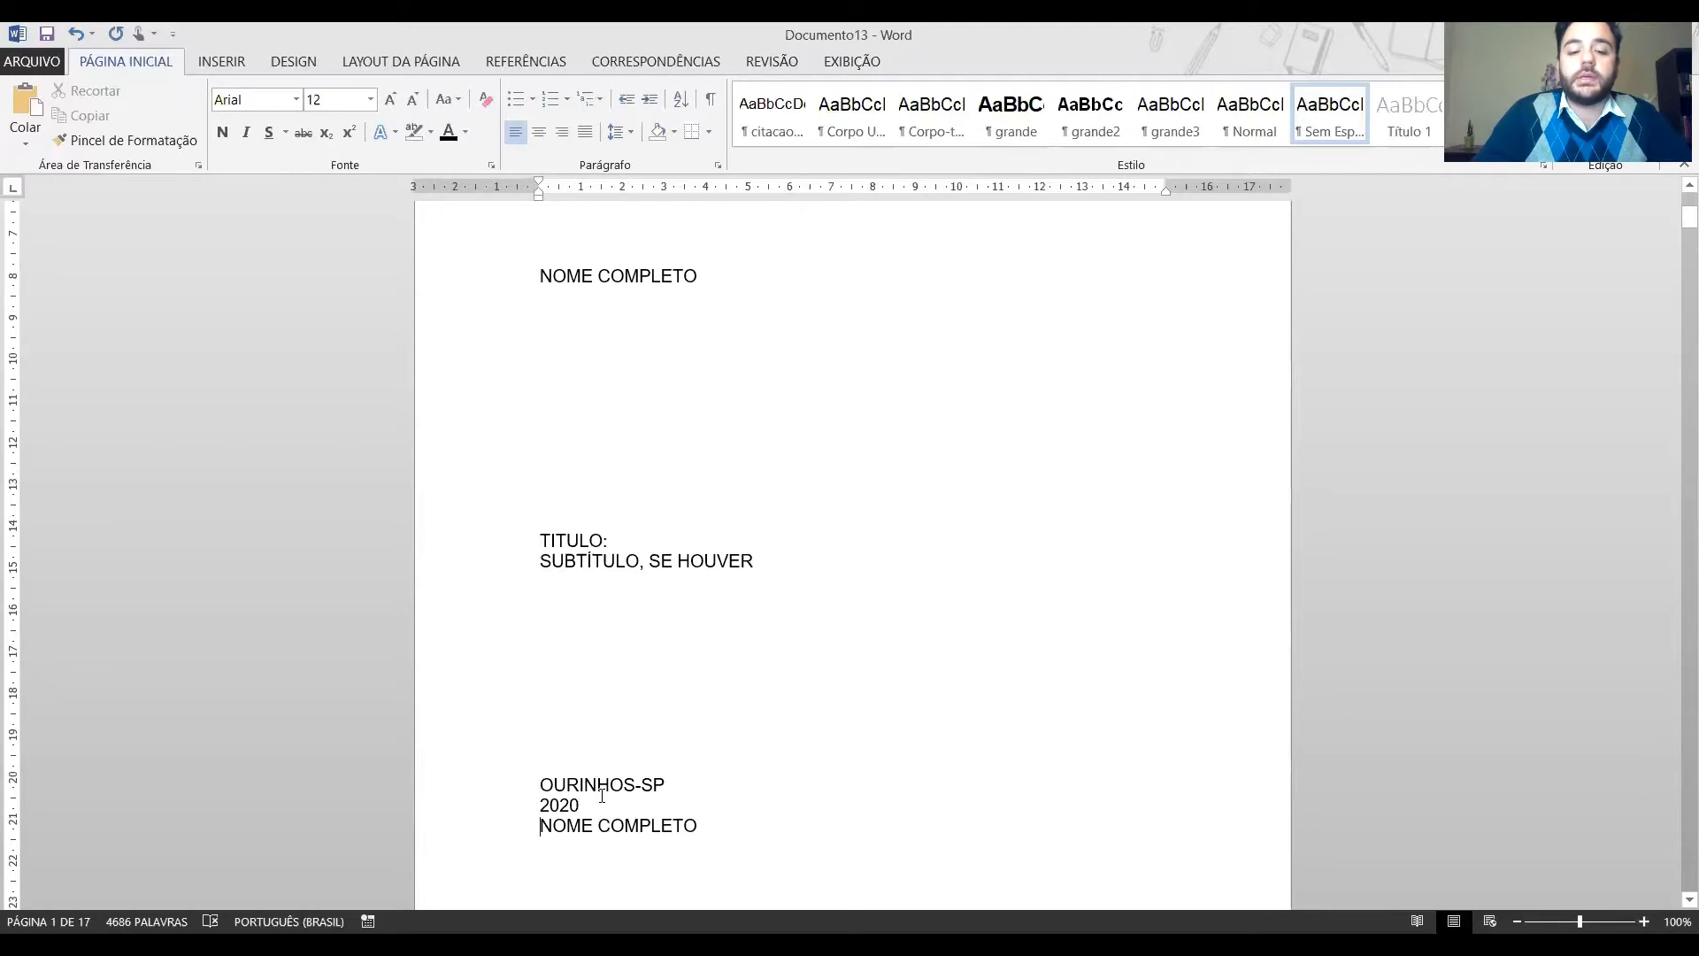
key(ctrl+Return)
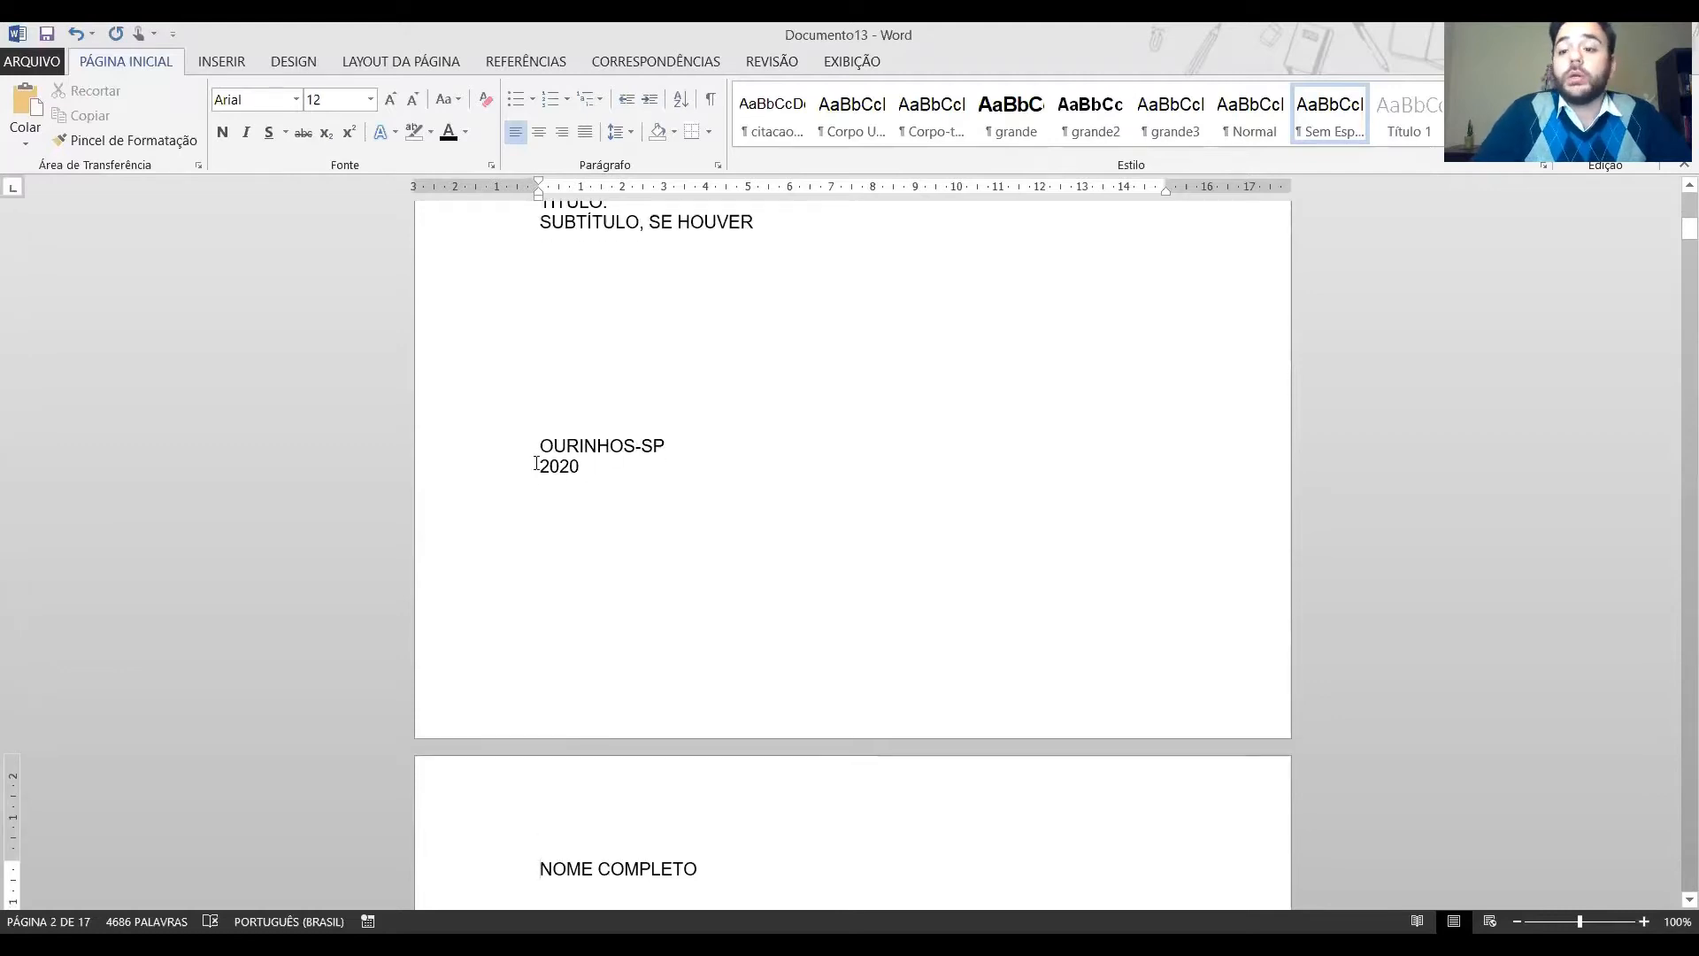
Set custom page margins for the whole document: 3 cm at the top and left, 2 cm at the bottom and right.
scroll(911, 447, up, 13)
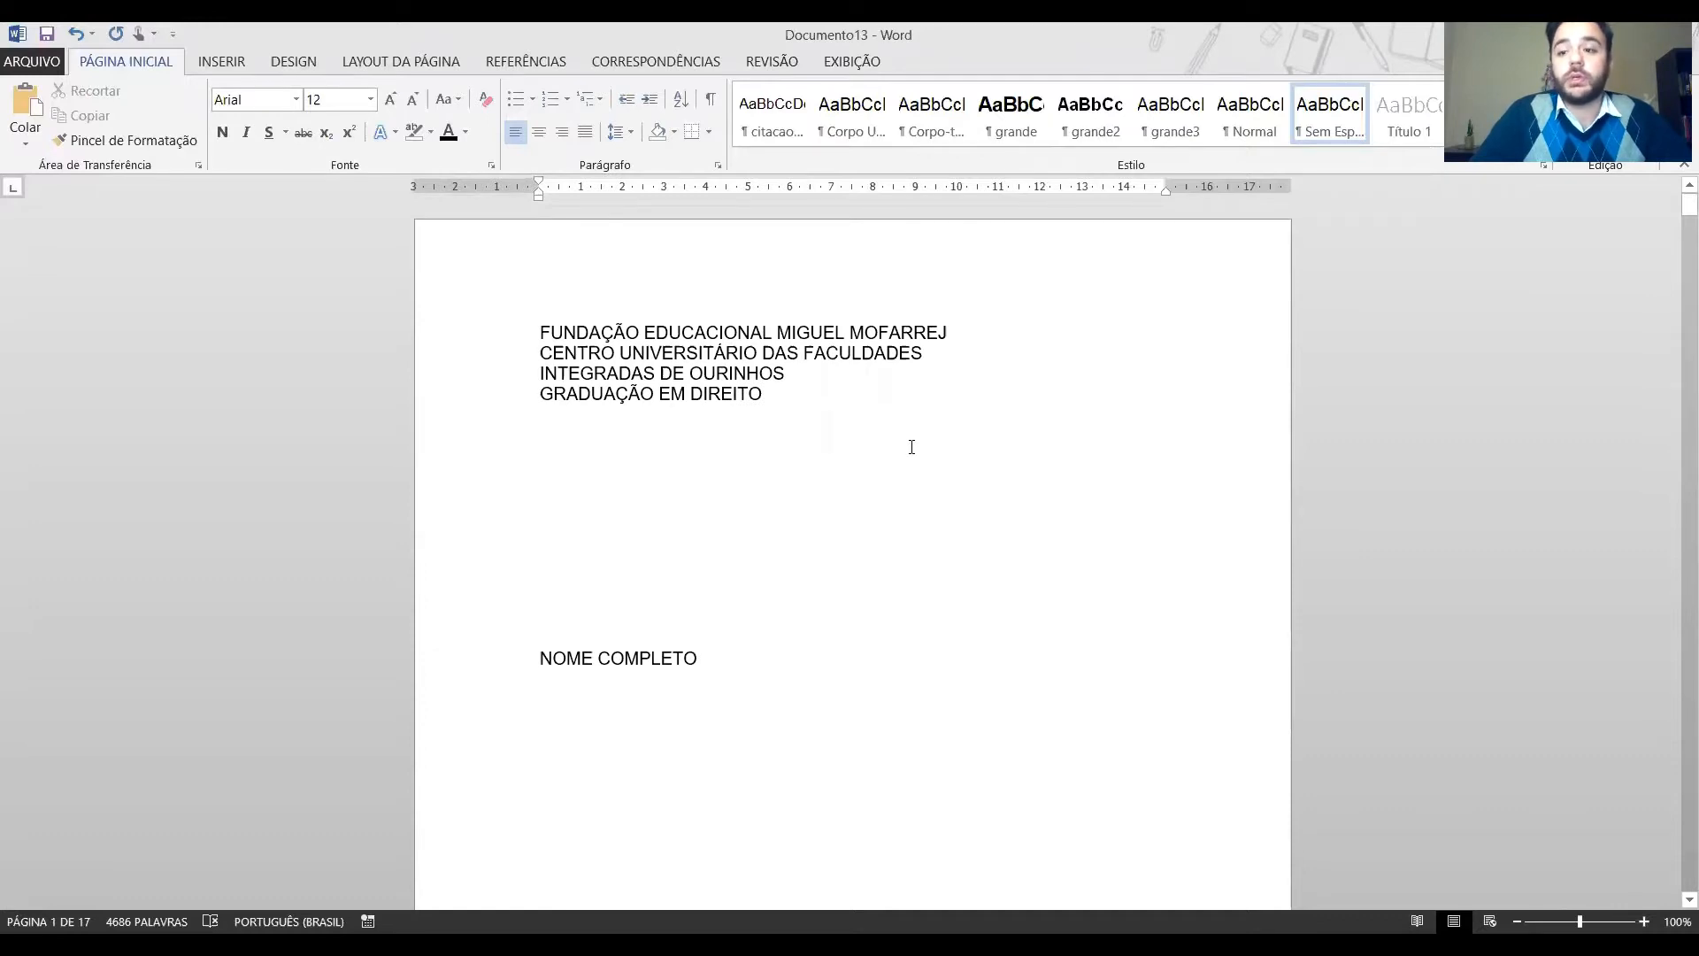
click(540, 333)
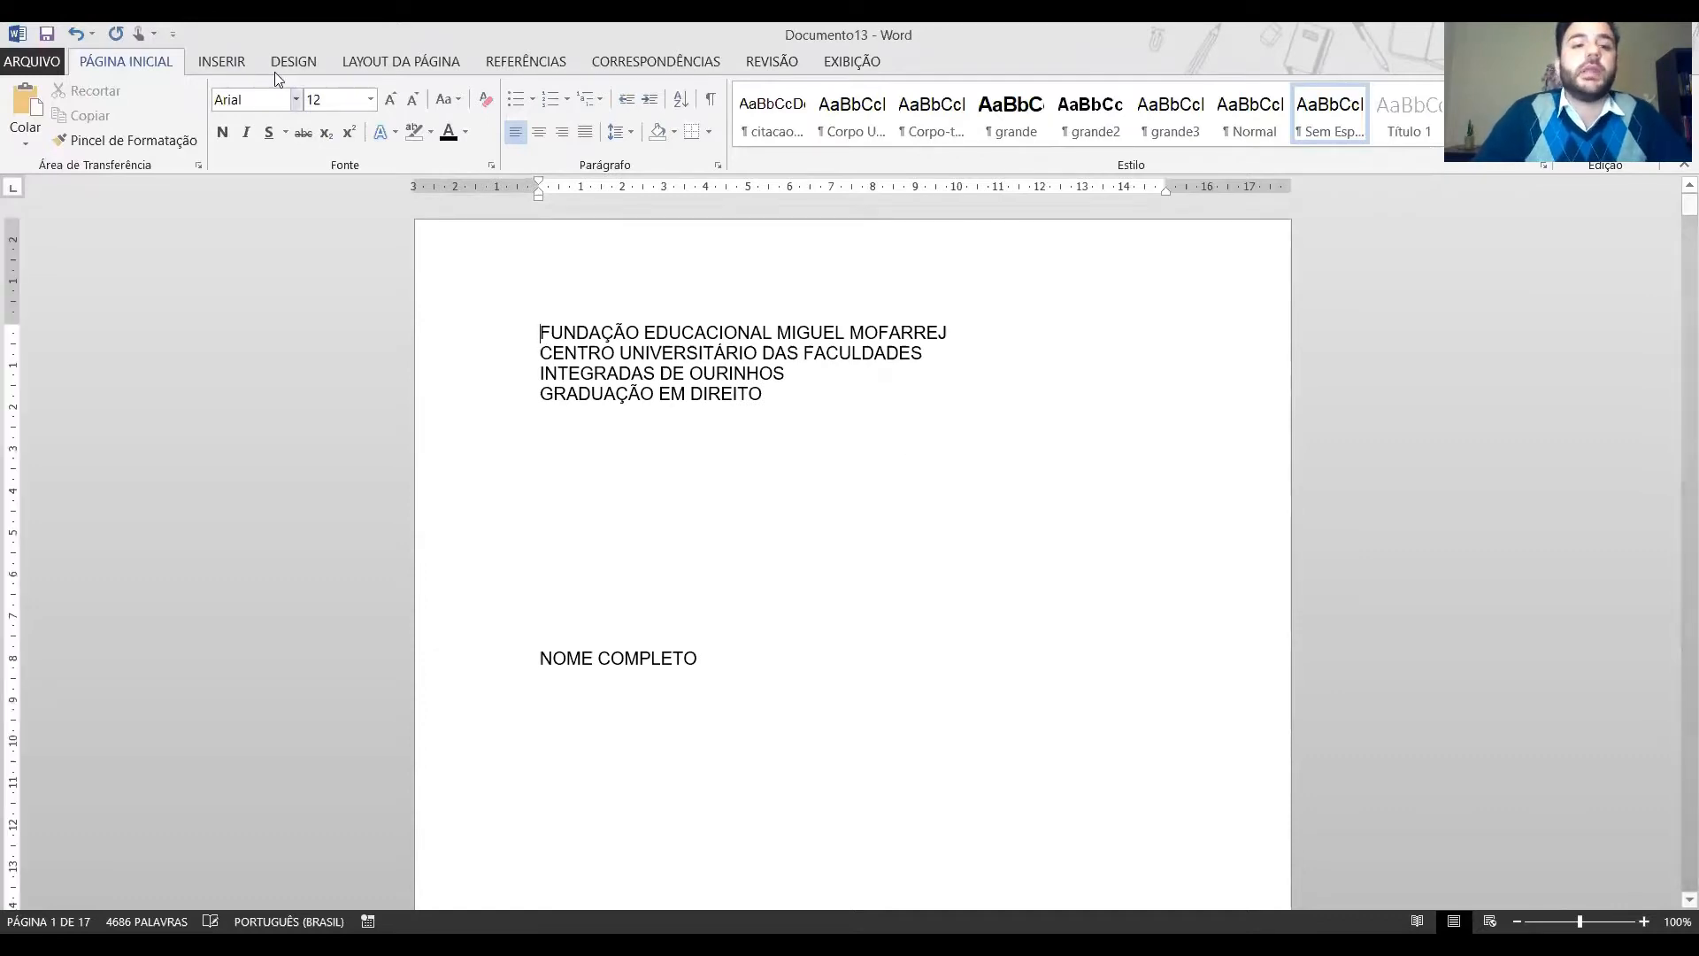
click(396, 62)
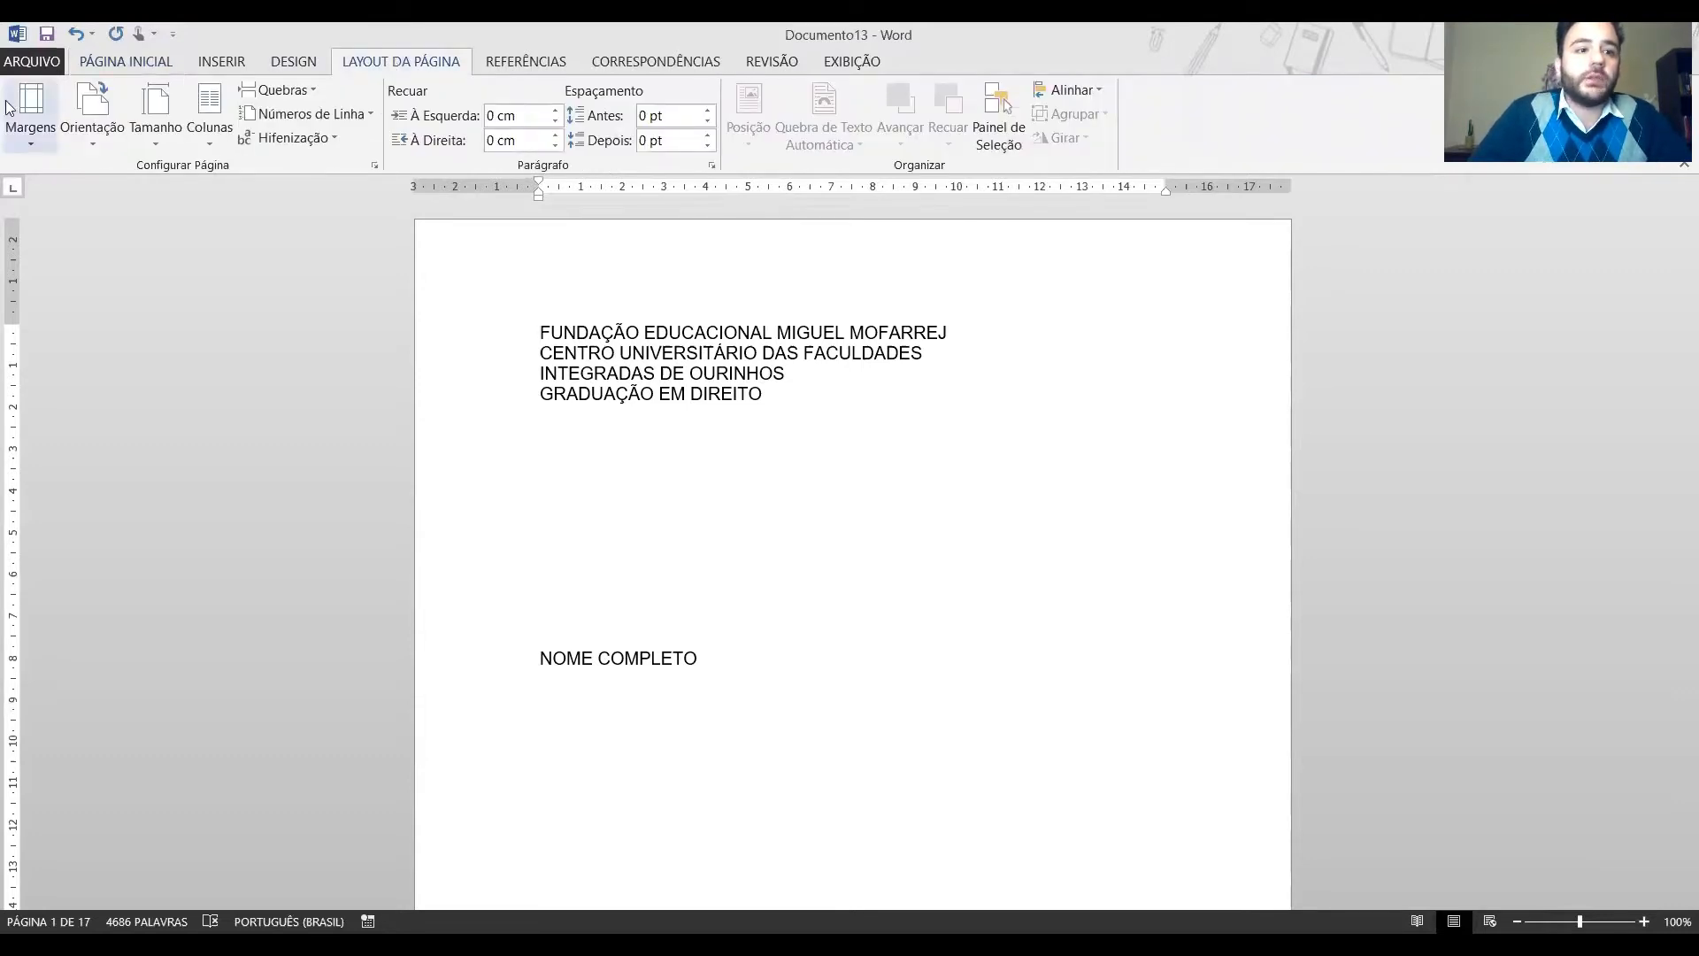
click(31, 133)
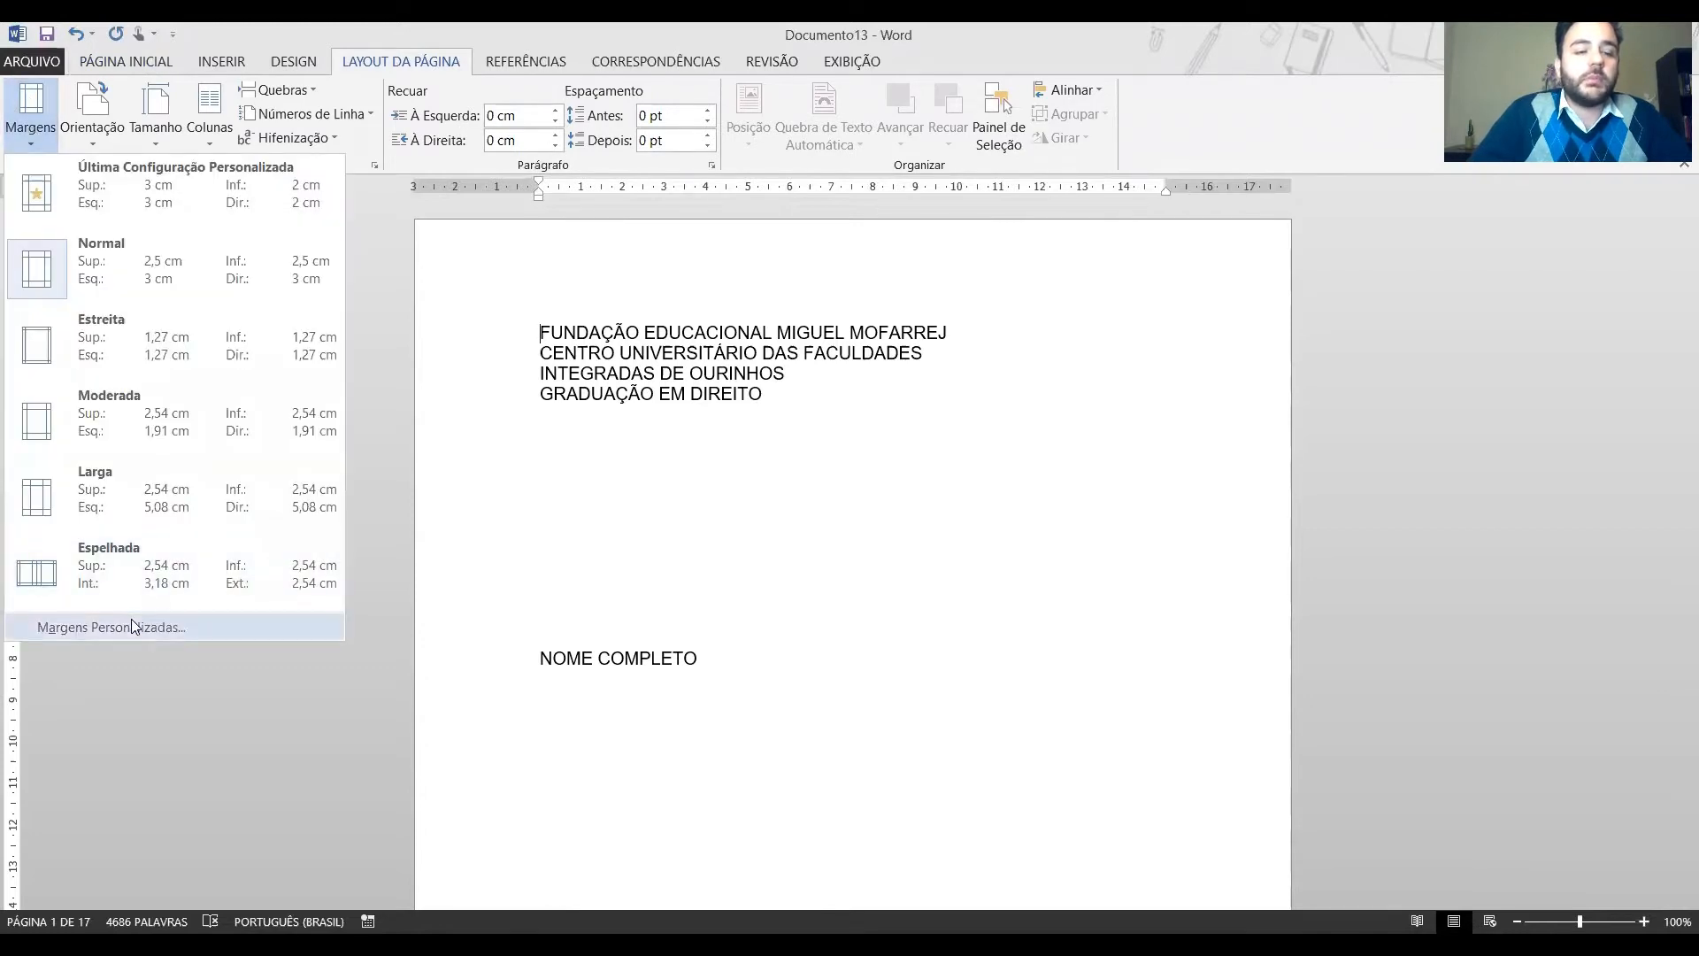
click(131, 627)
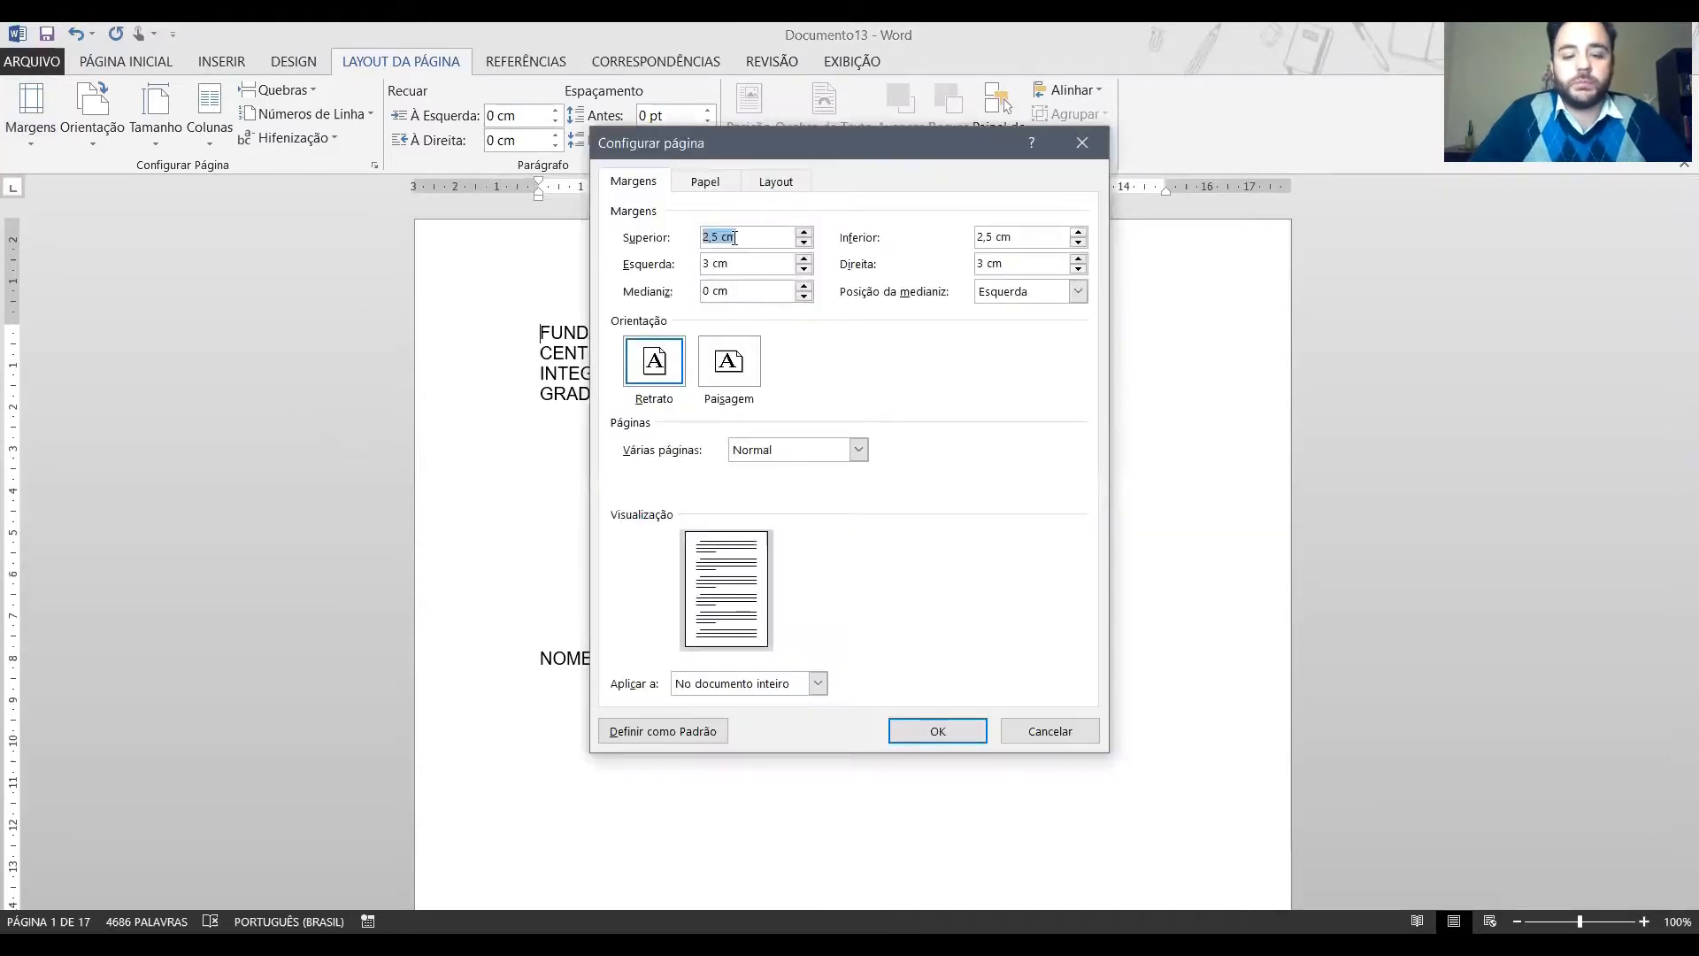
text(3)
key(Tab)
text(2)
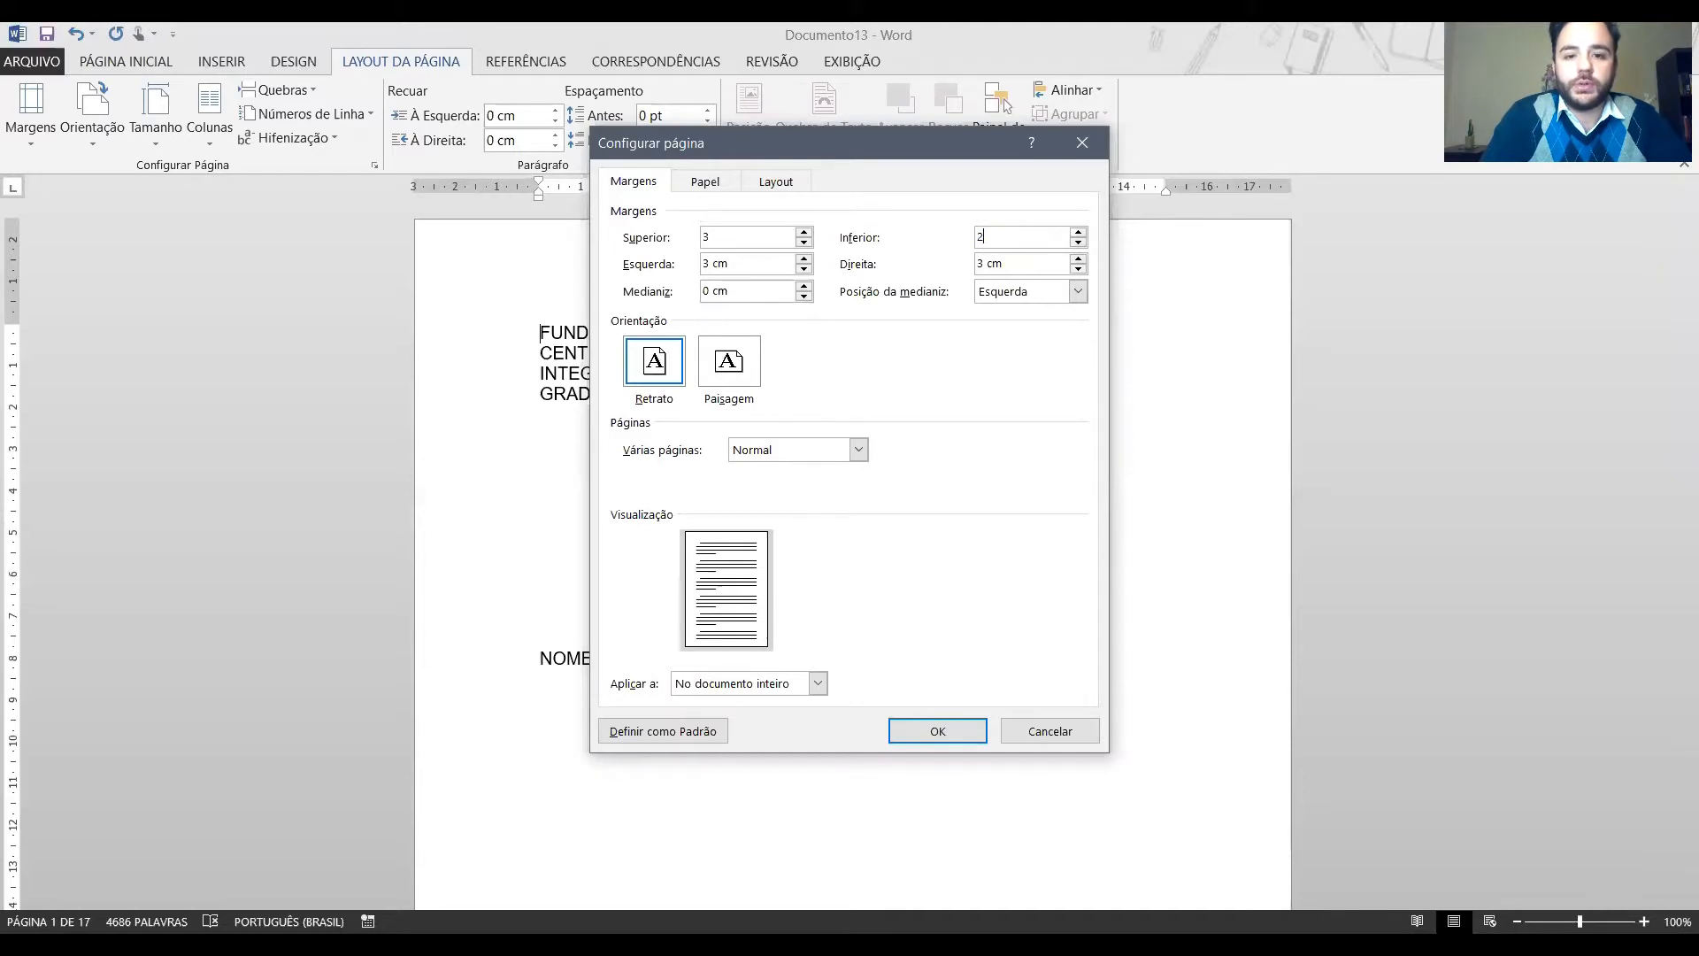
key(Tab)
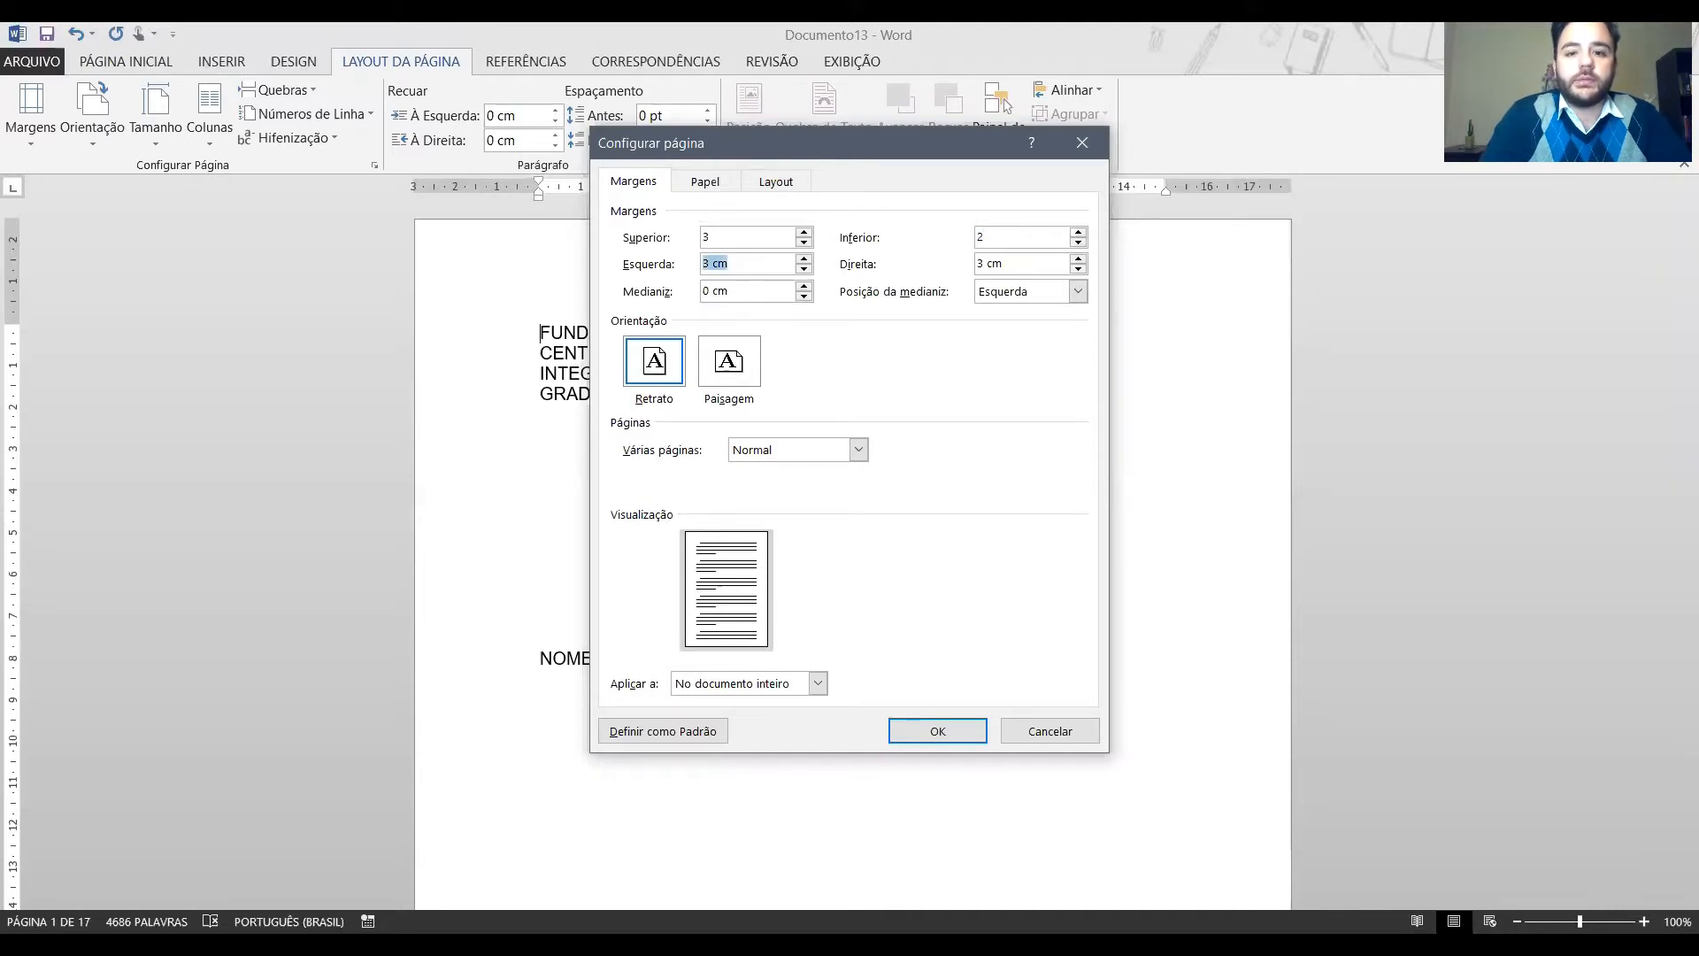
text(3)
key(Tab)
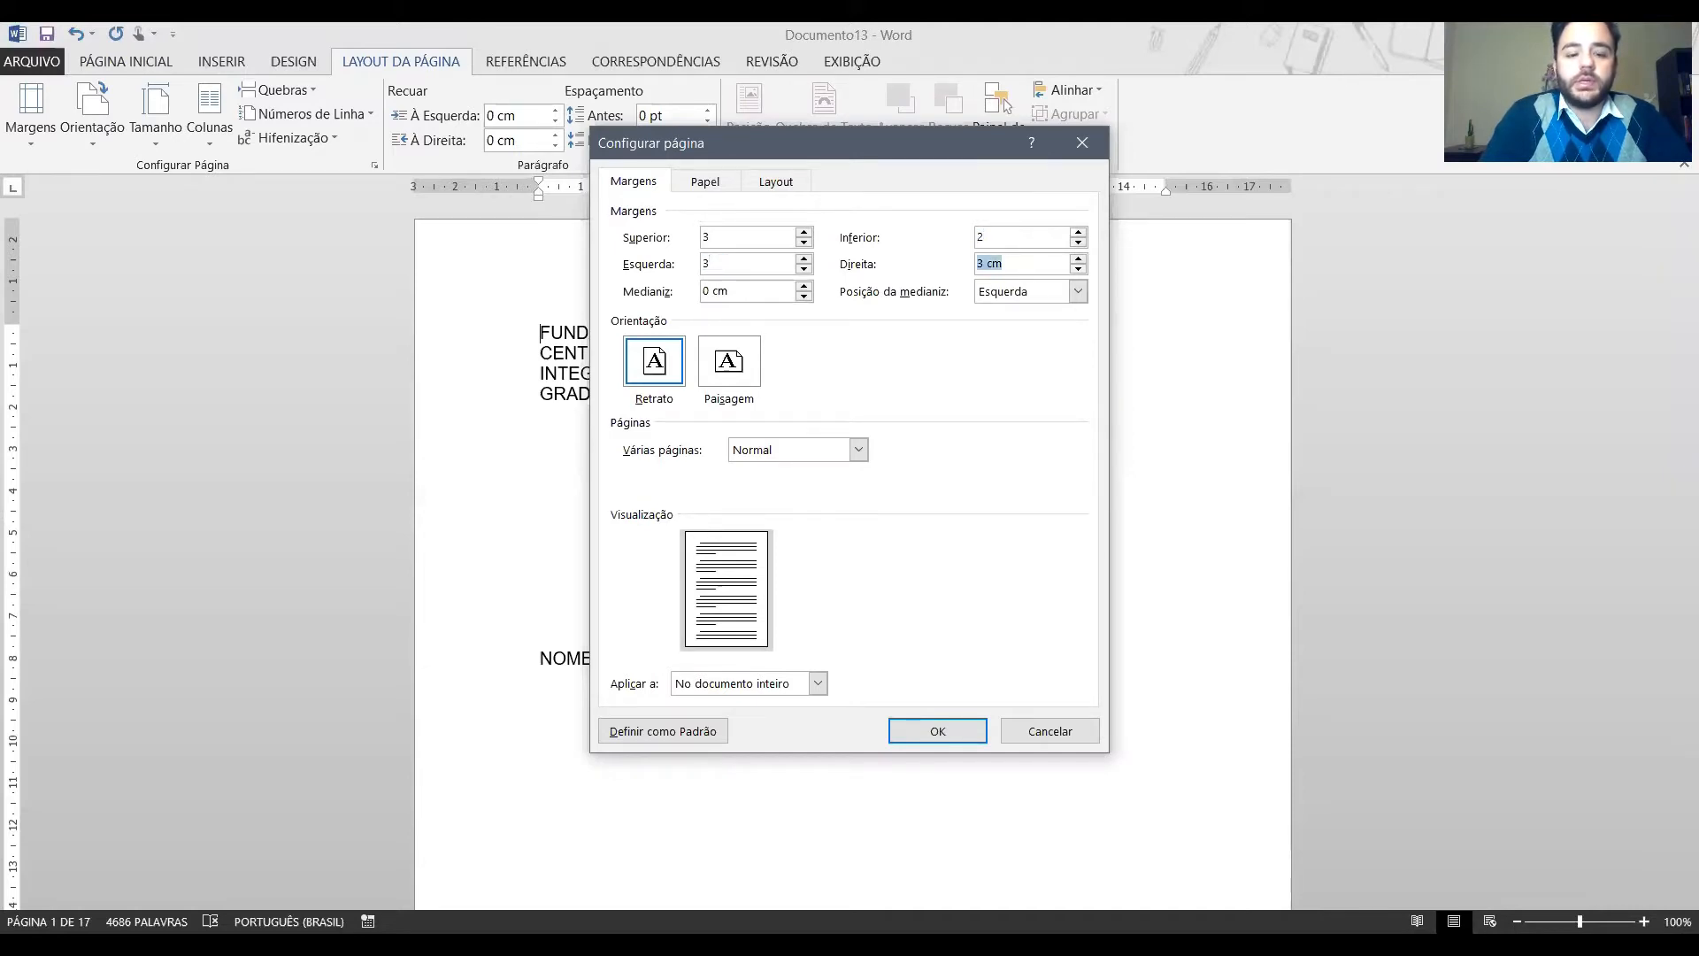
text(2)
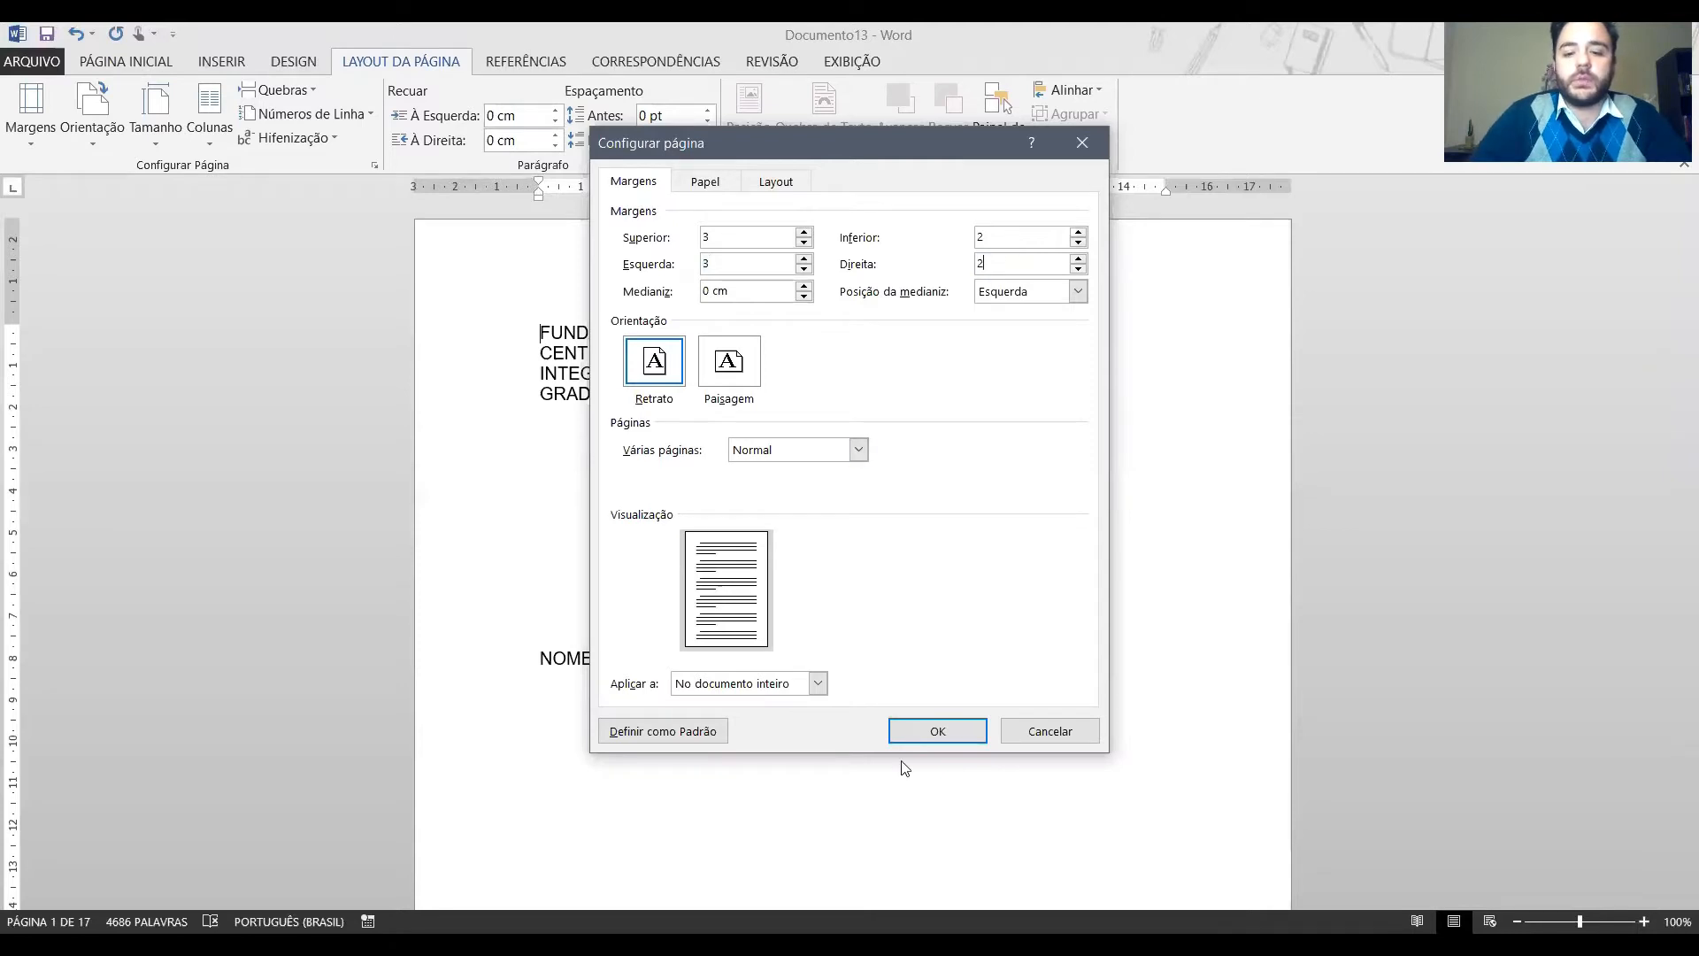
click(940, 732)
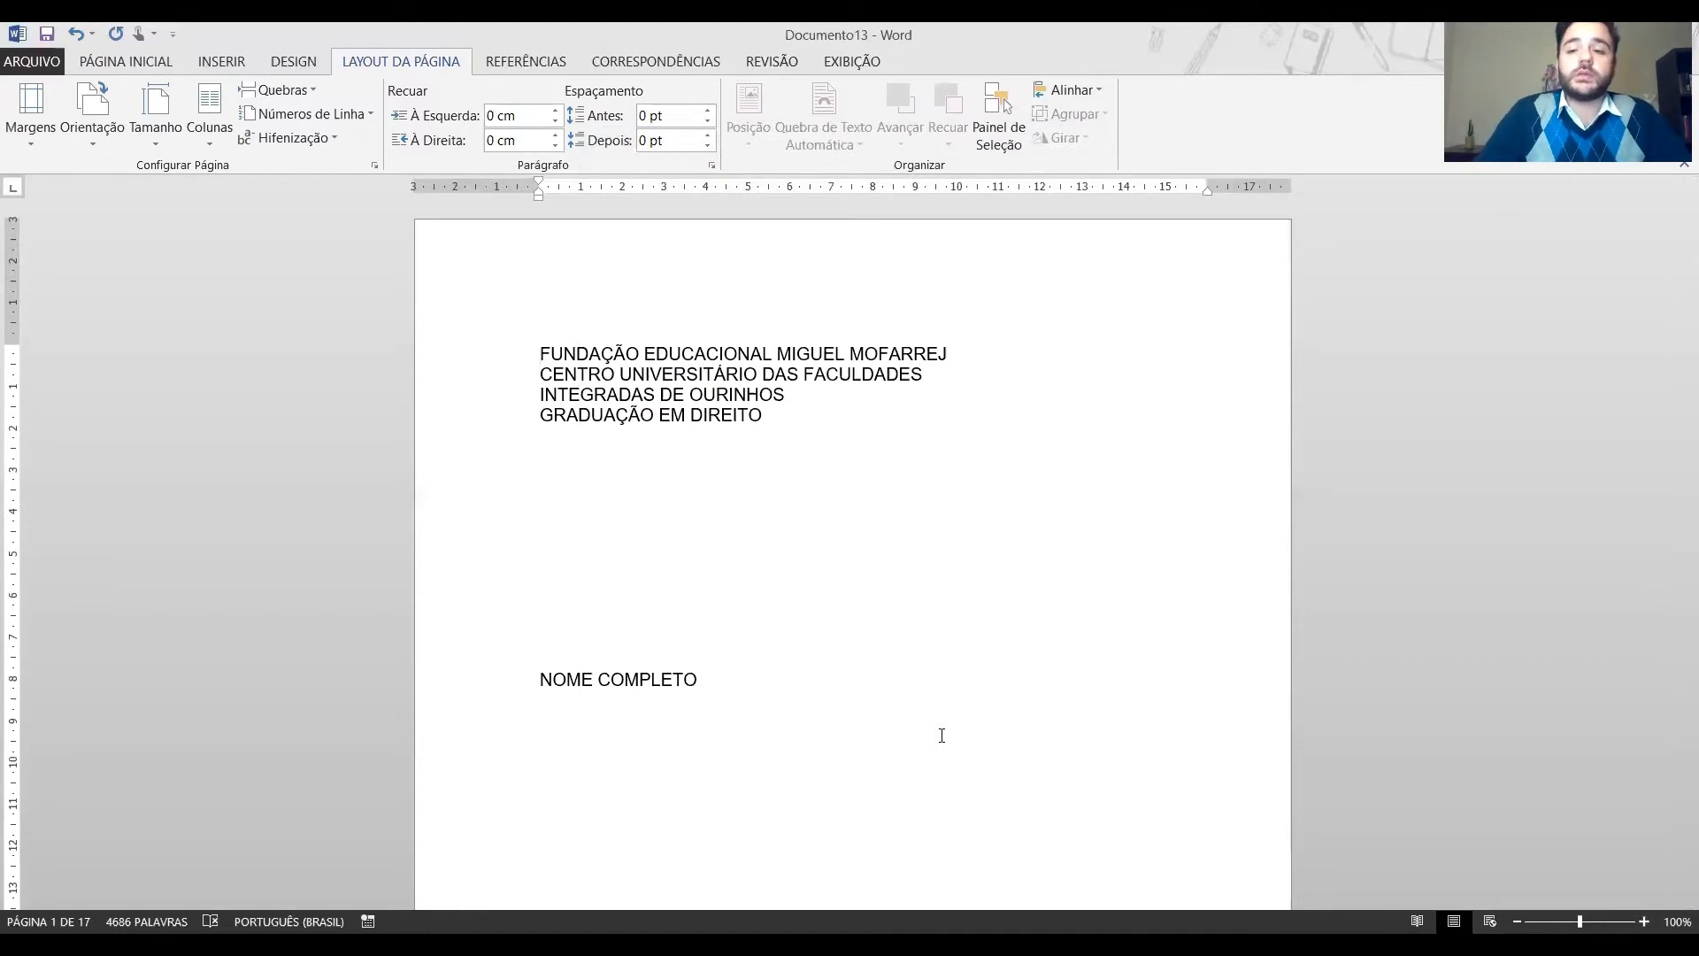
Select all cover page text from the institution name down to 2020 and set it to Arial, size 14.
key(shift+Down)
key(shift+Down)
key(shift+Down)
key(shift+Down)
key(shift+Down)
key(shift+Down)
key(shift+Down)
key(shift+Down)
key(shift+Down)
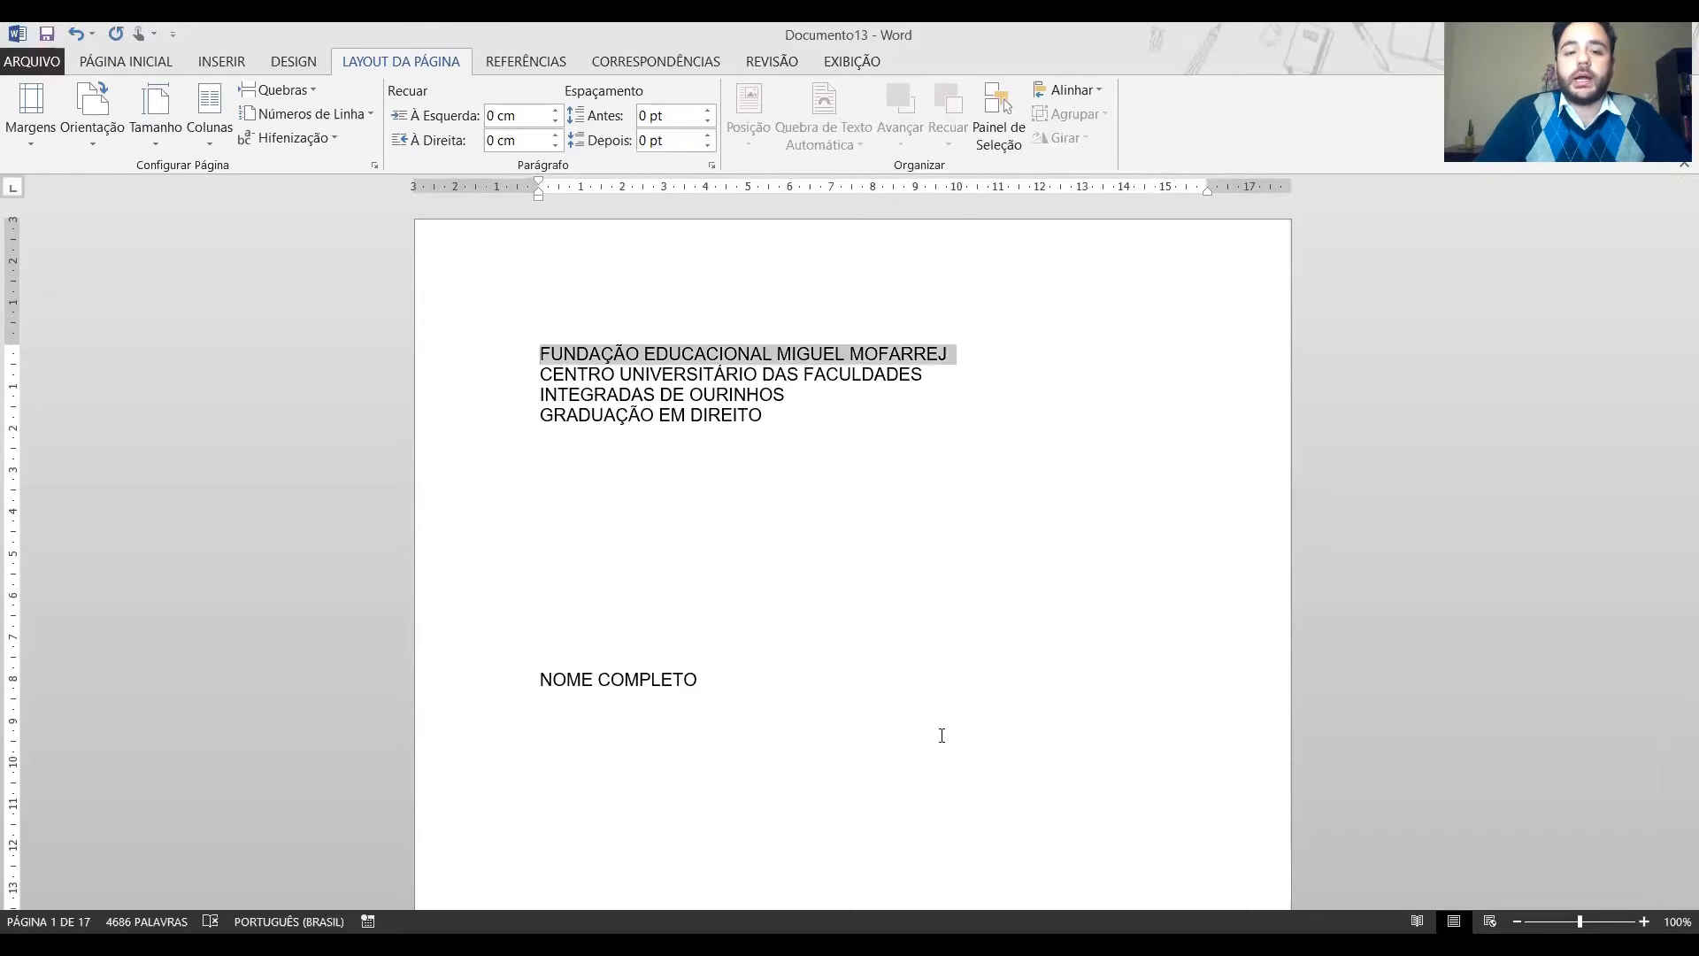
key(shift+Down)
key(shift+Down)
key(shift+Down)
key(shift+Down)
key(shift+Down)
key(shift+Down)
key(shift+Down)
key(shift+Down)
key(shift+Down)
key(shift+Down)
key(shift+Down)
key(shift+Down)
key(shift+Down)
key(shift+Down)
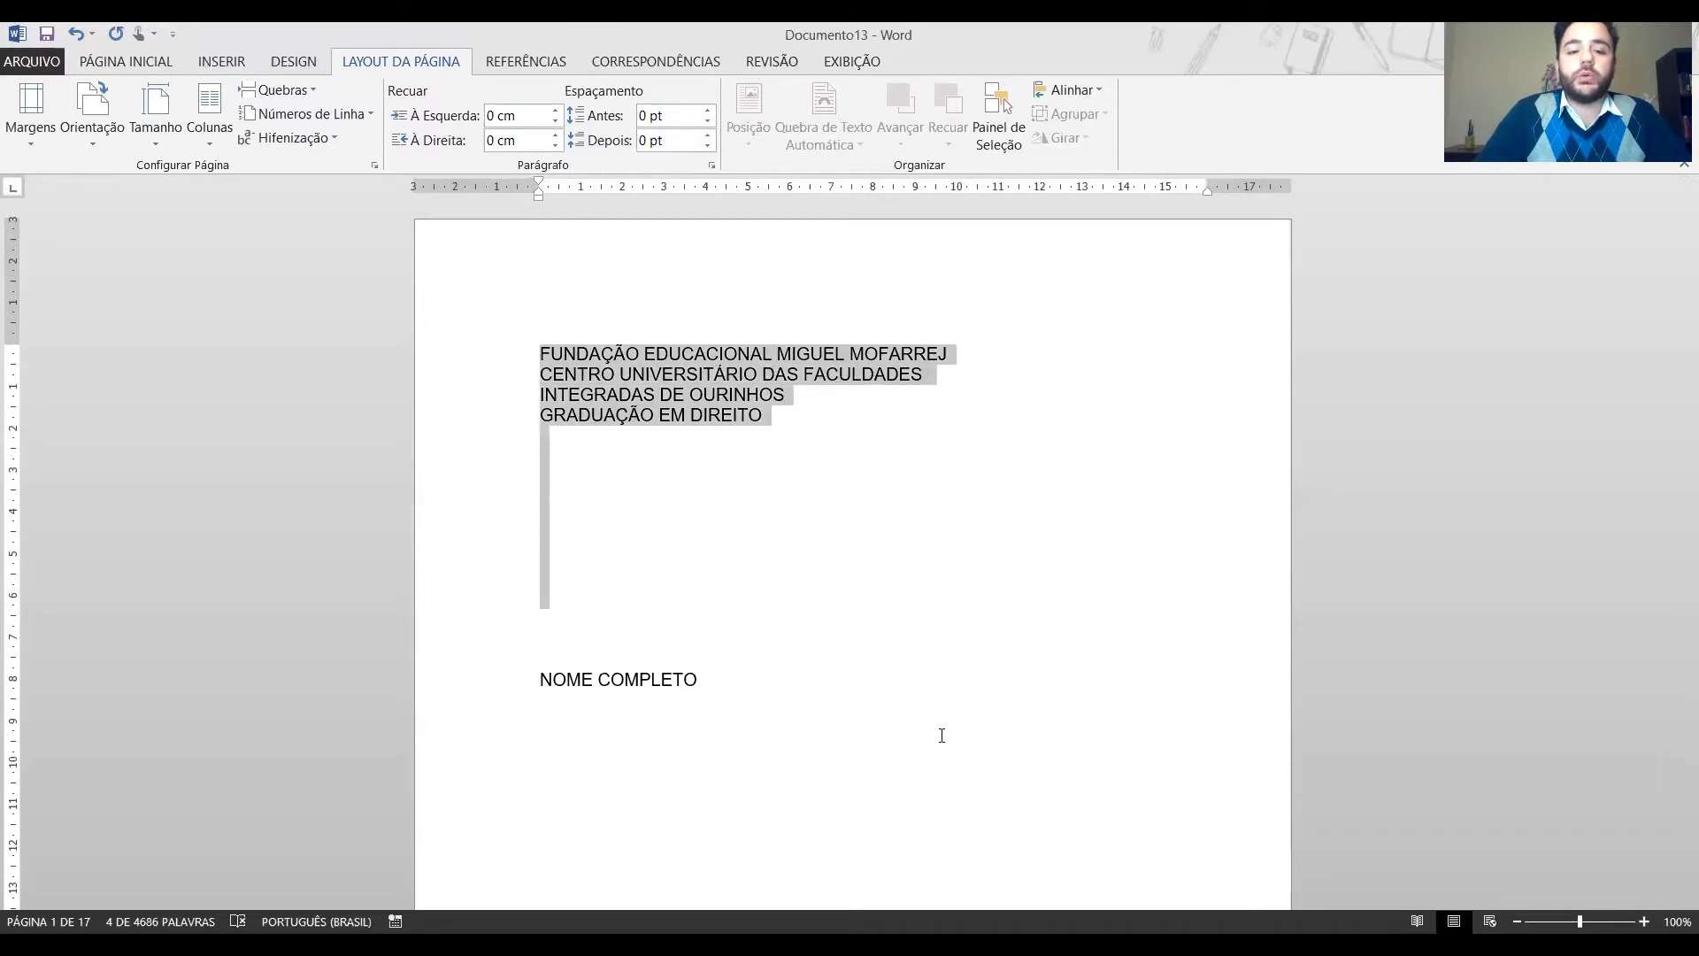
key(shift+Down)
key(shift+Down)
key(shift+Down)
key(shift+Down)
key(shift+Down)
key(shift+Down)
key(shift+Down)
key(shift+Down)
key(shift+Down)
key(shift+Down)
key(shift+Down)
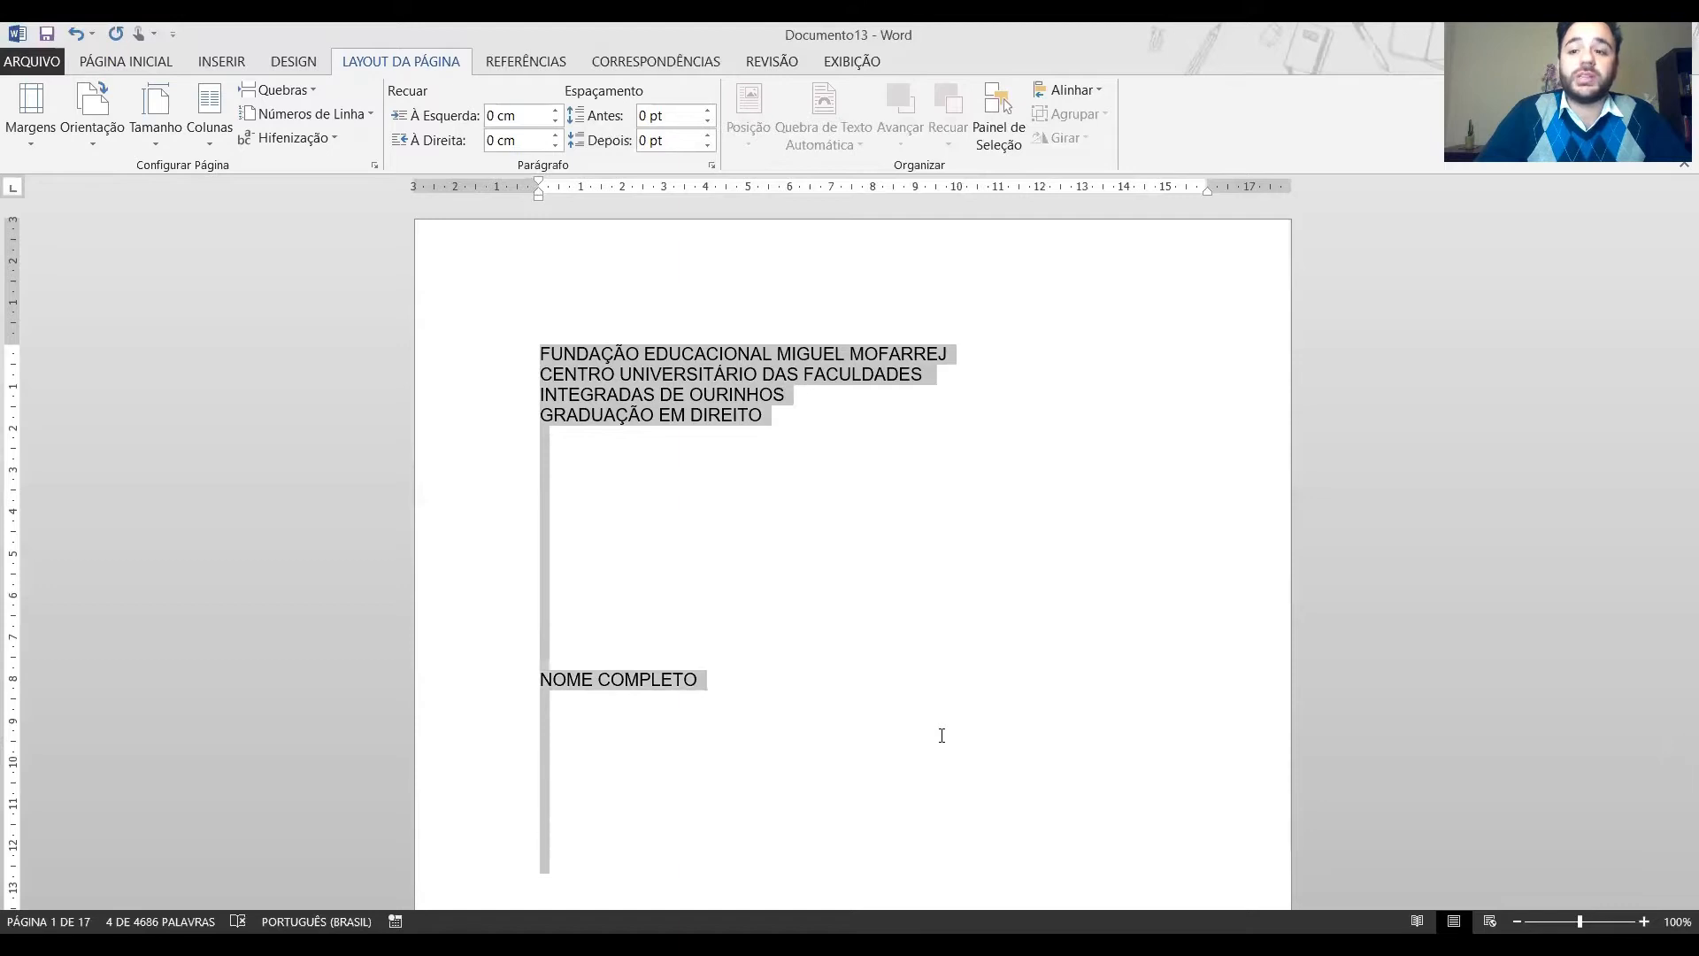
key(shift+Down)
key(shift+Down)
key(shift+Down)
key(shift+Down)
key(shift+Down)
key(shift+Down)
key(shift+Down)
key(shift+Down)
key(shift+Down)
key(shift+Down)
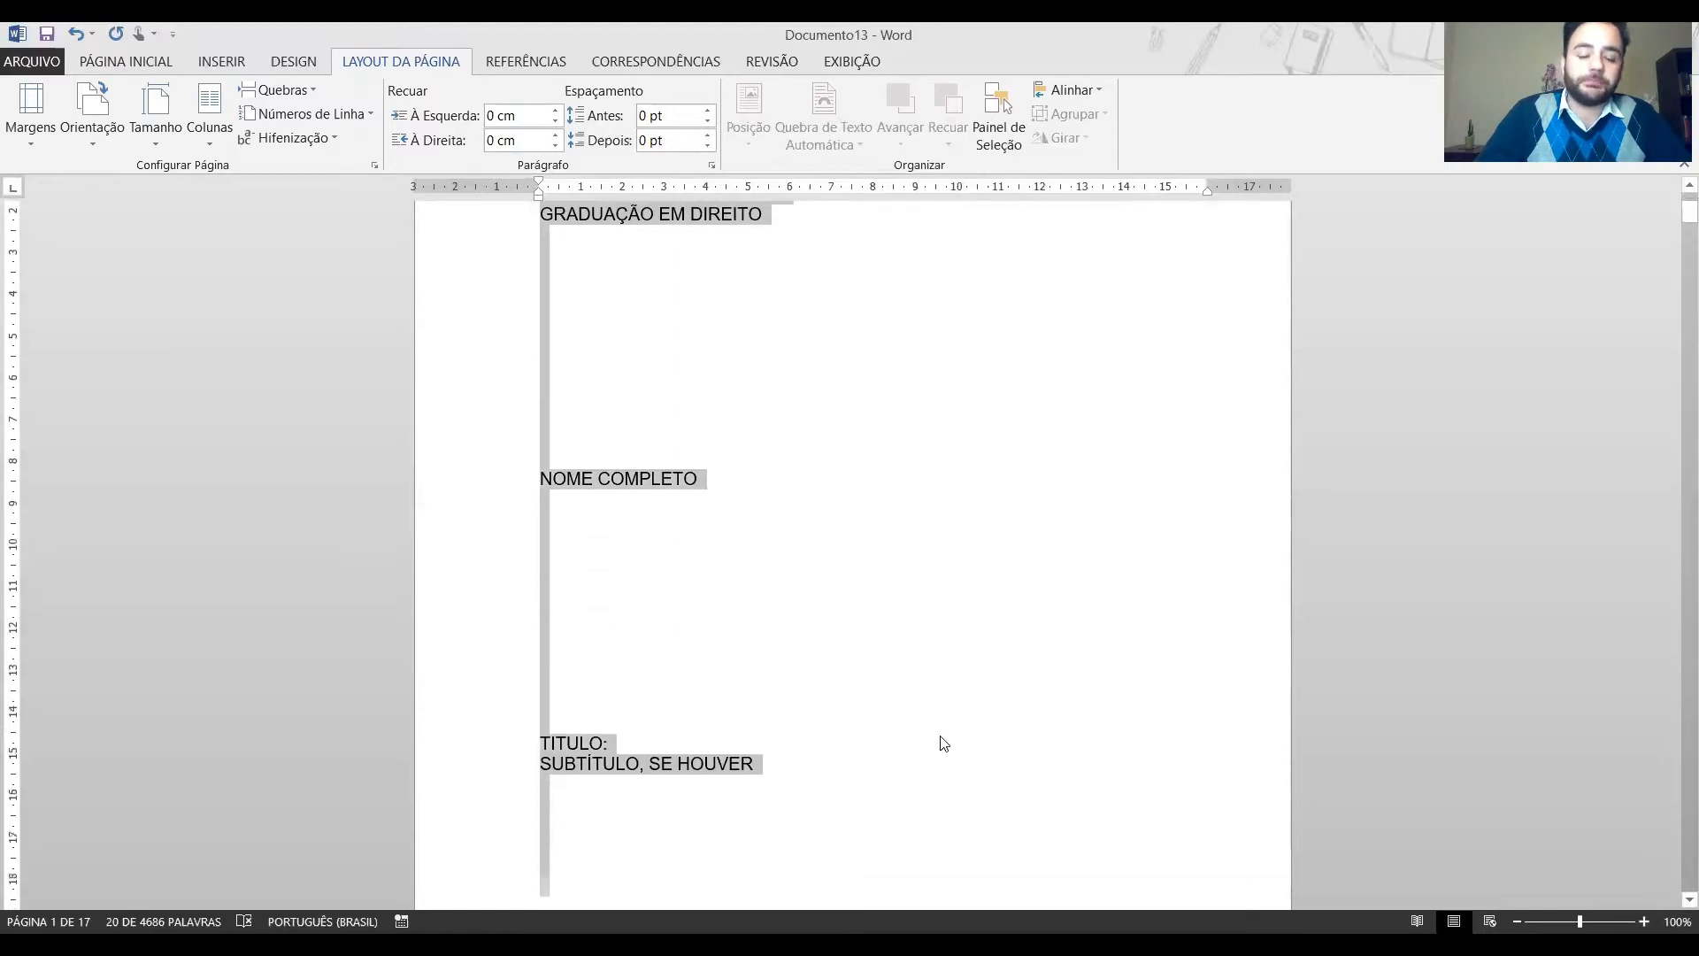
key(shift+Up)
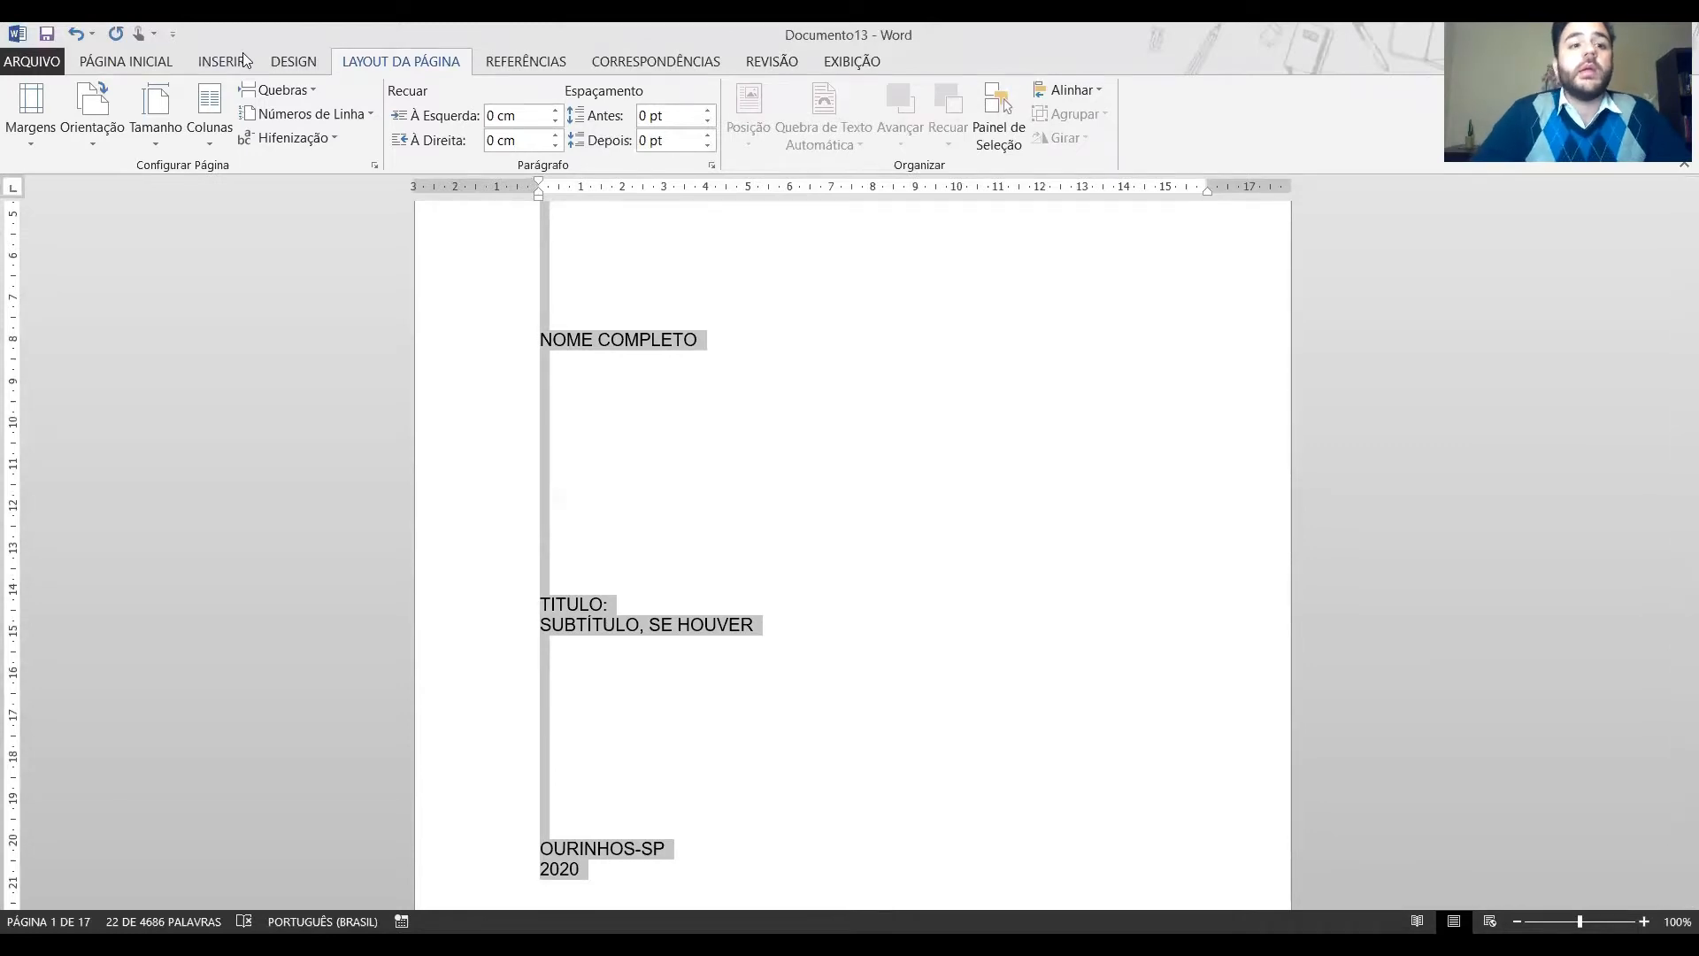
click(149, 71)
click(256, 104)
key(Return)
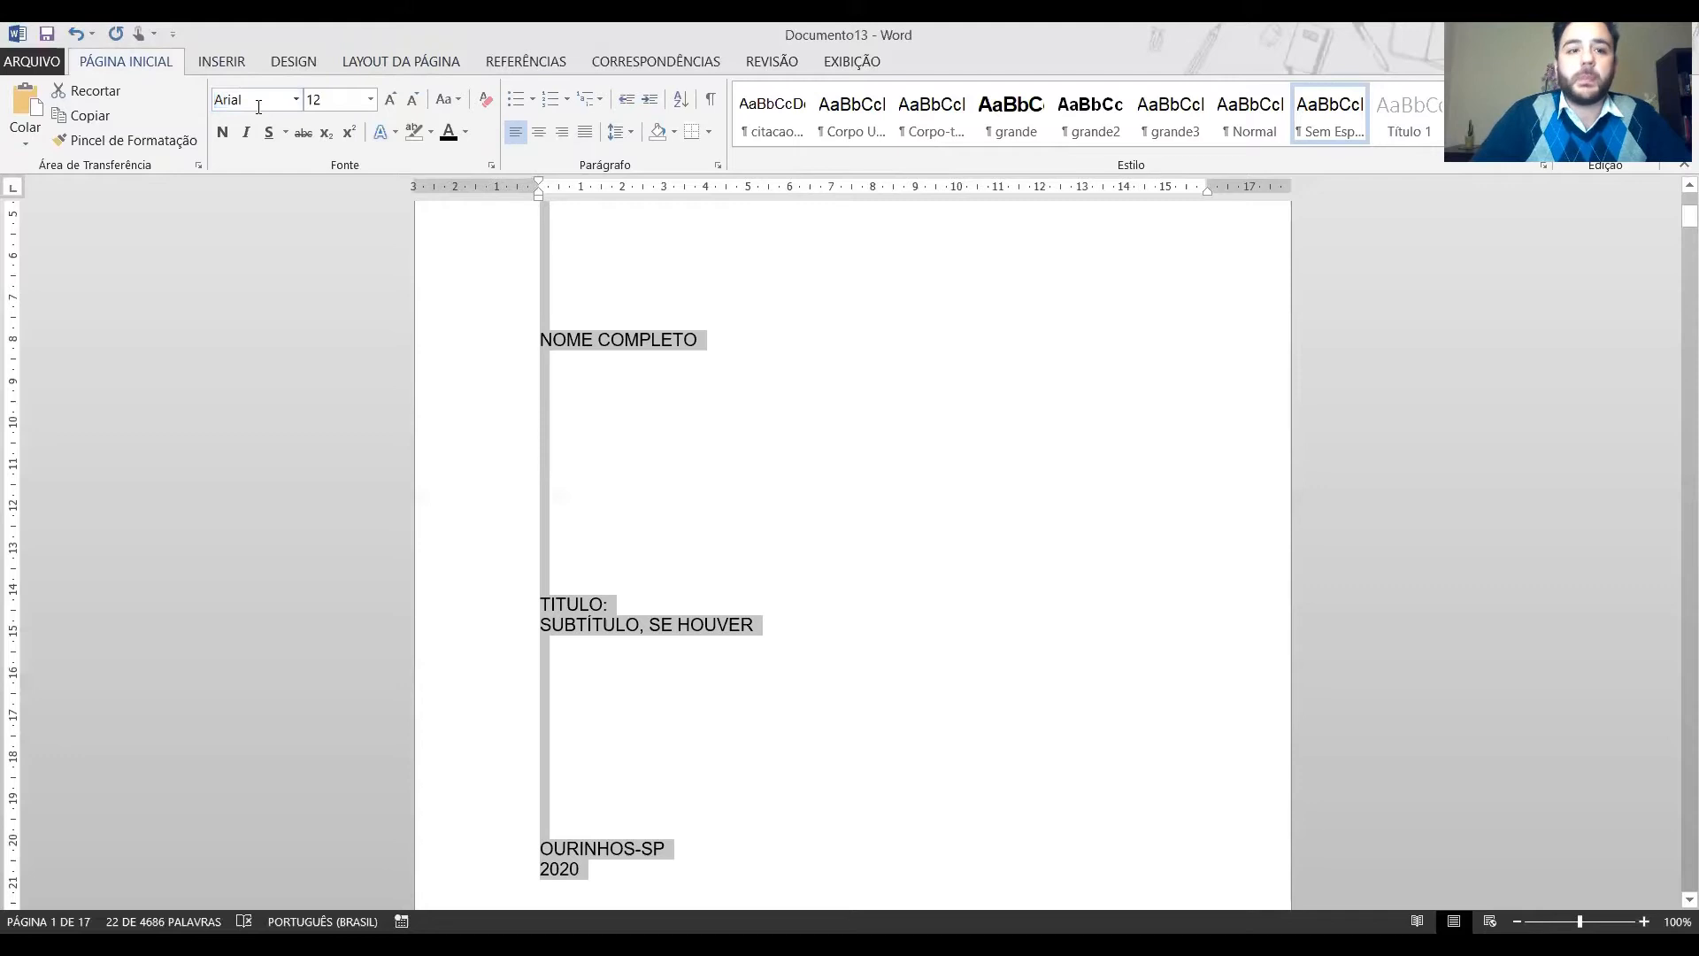
click(336, 100)
text(14)
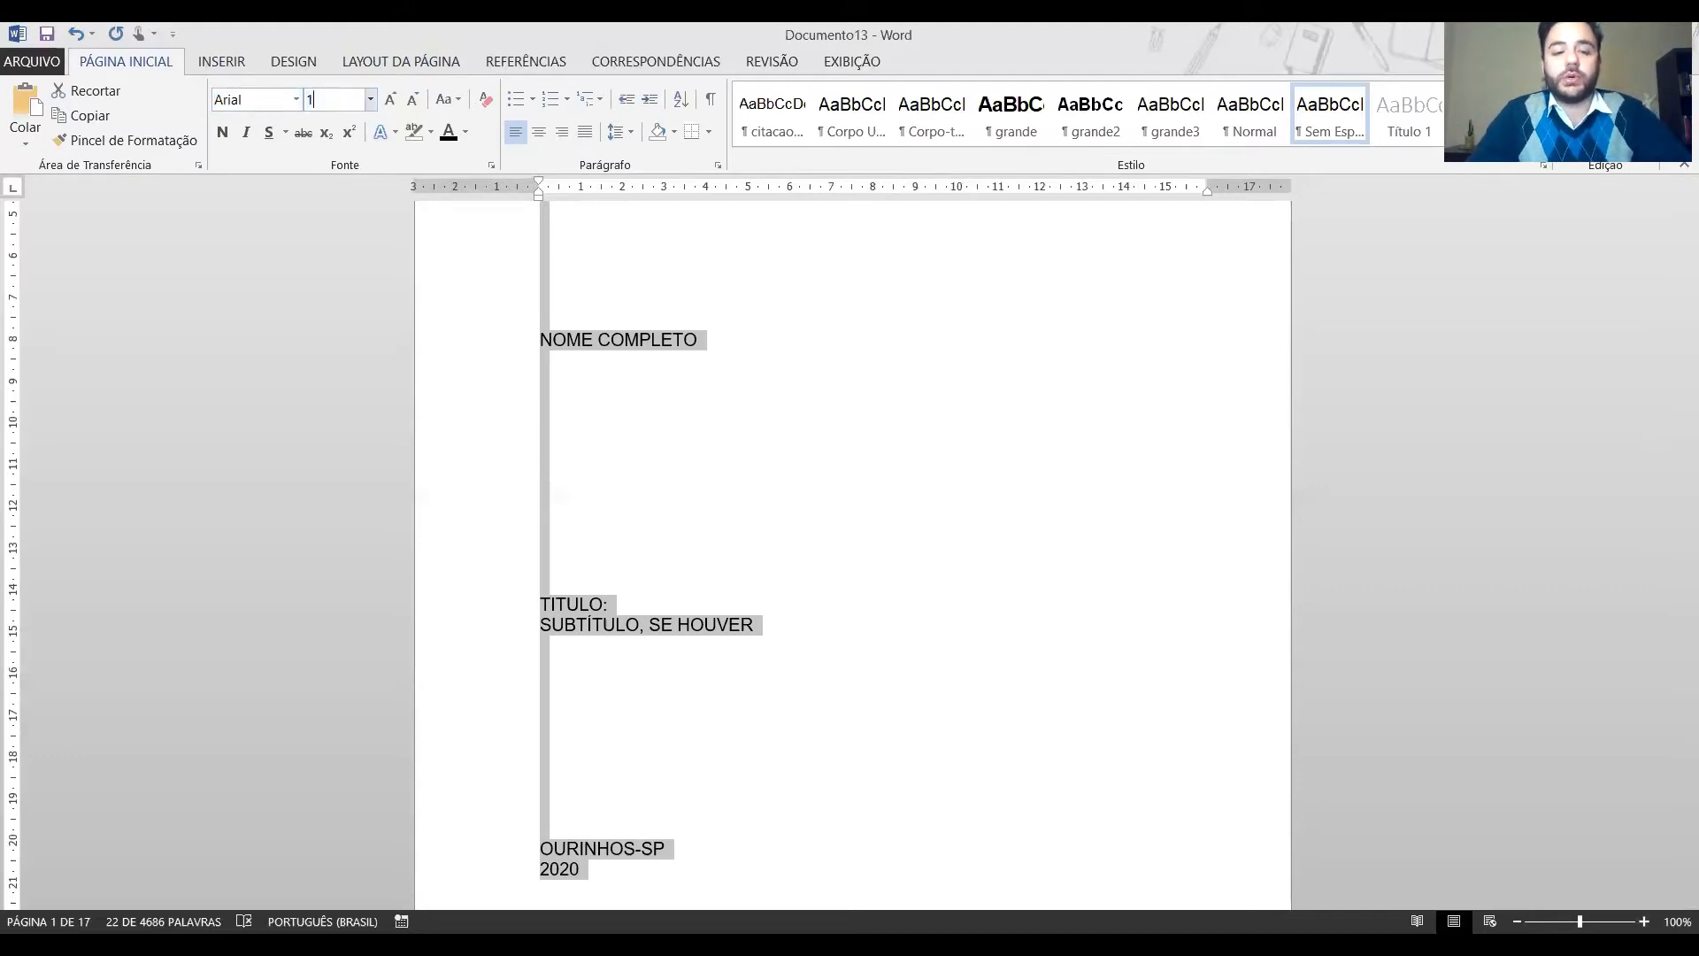
key(Return)
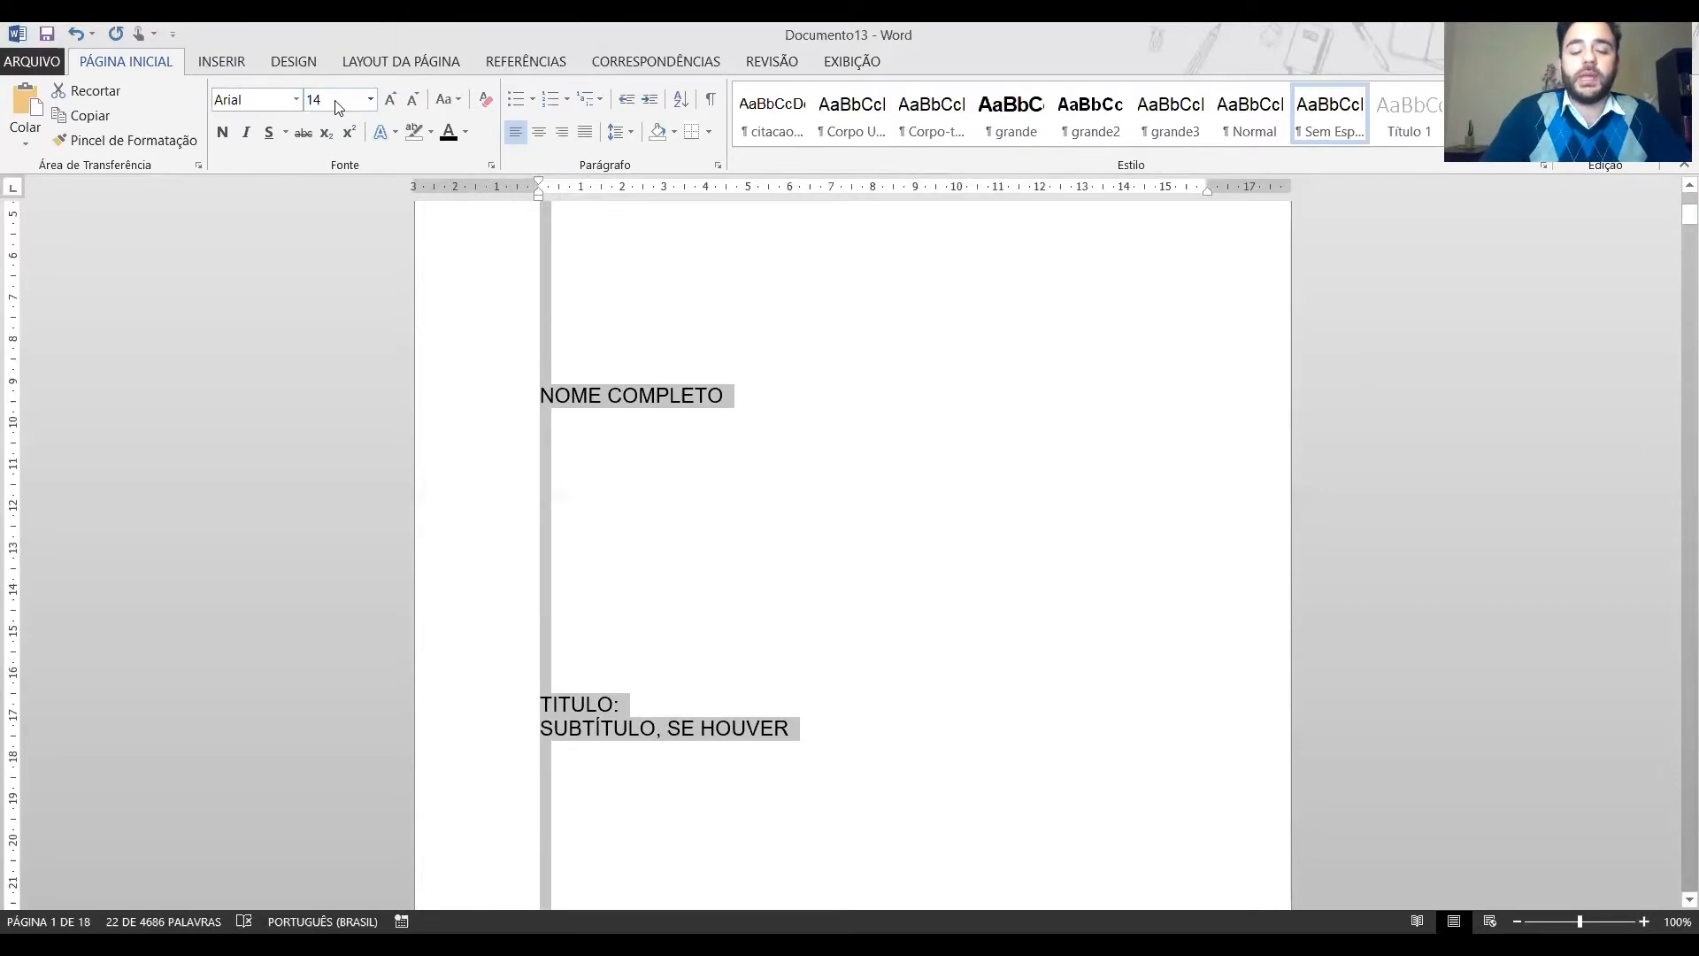
Make the selected cover page text bold and centre it.
key(ctrl+n)
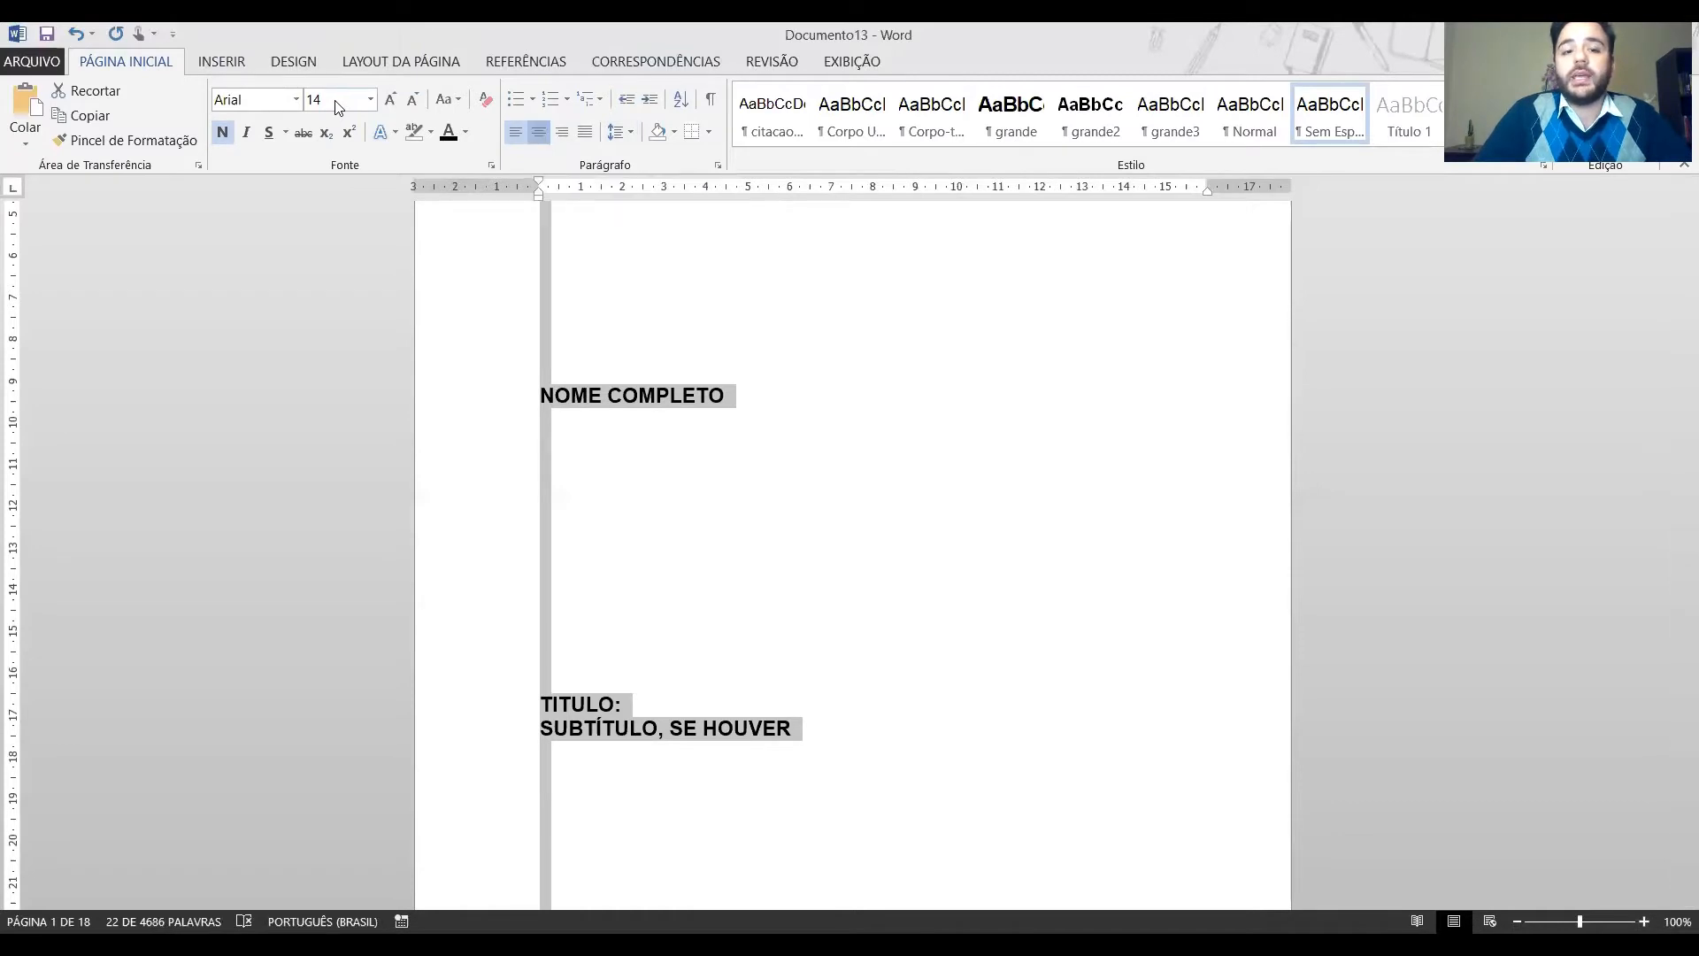
key(ctrl+e)
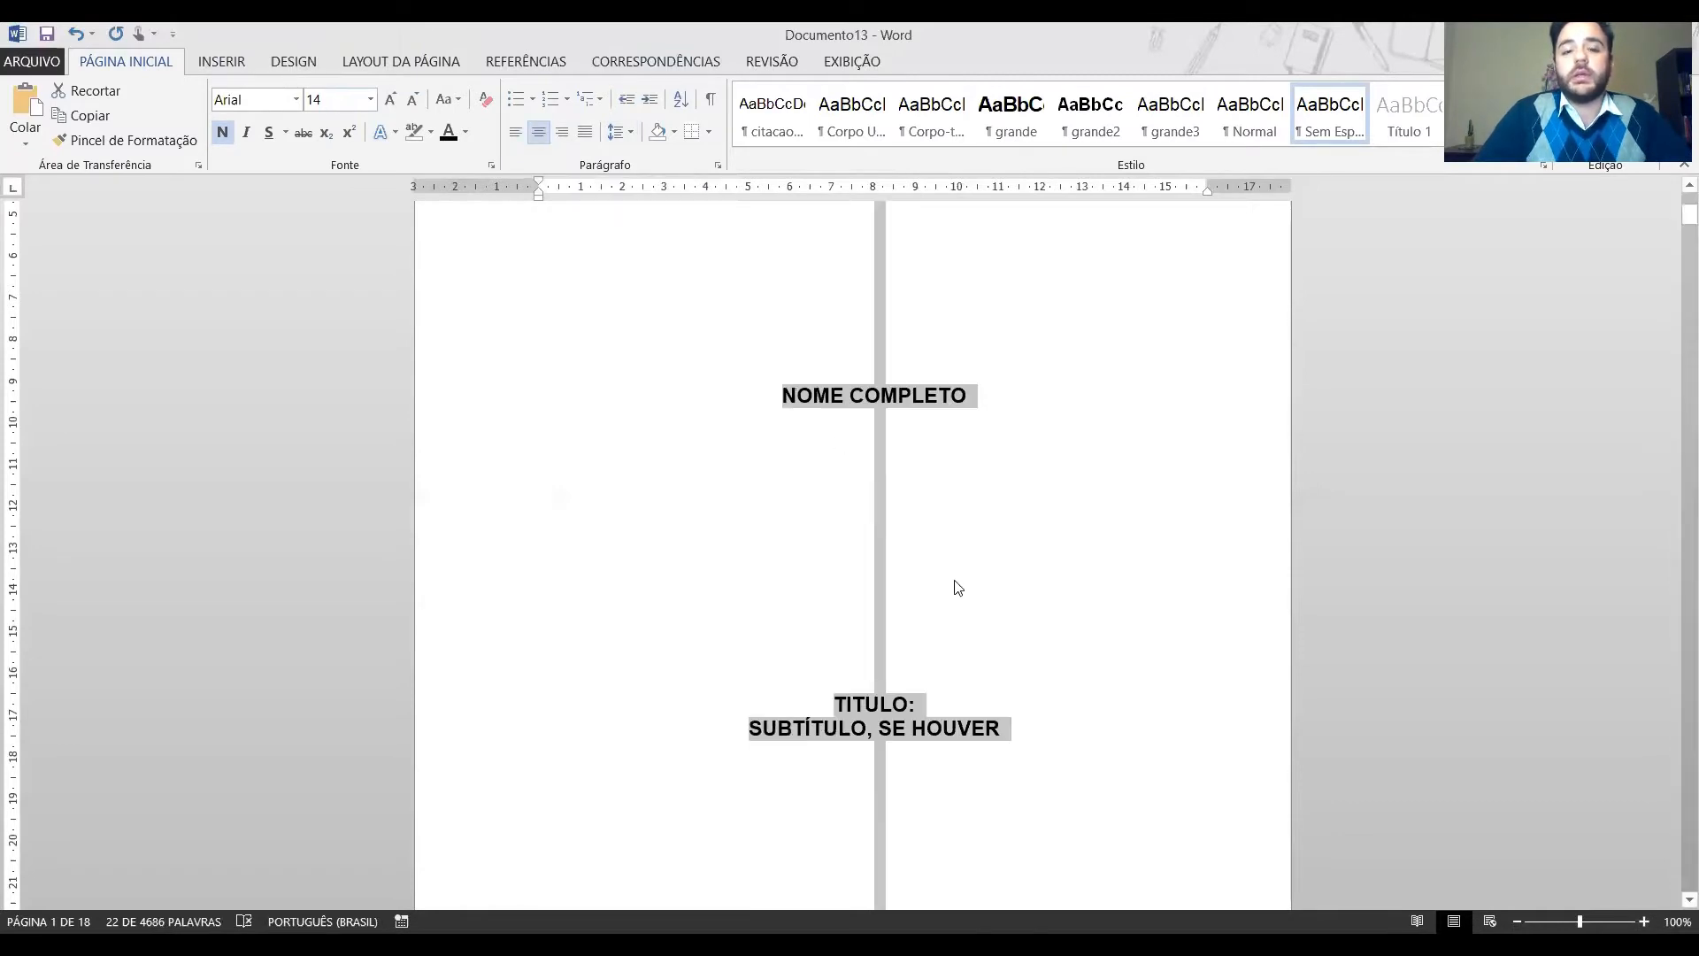
scroll(955, 580, up, 3)
scroll(957, 586, down, 8)
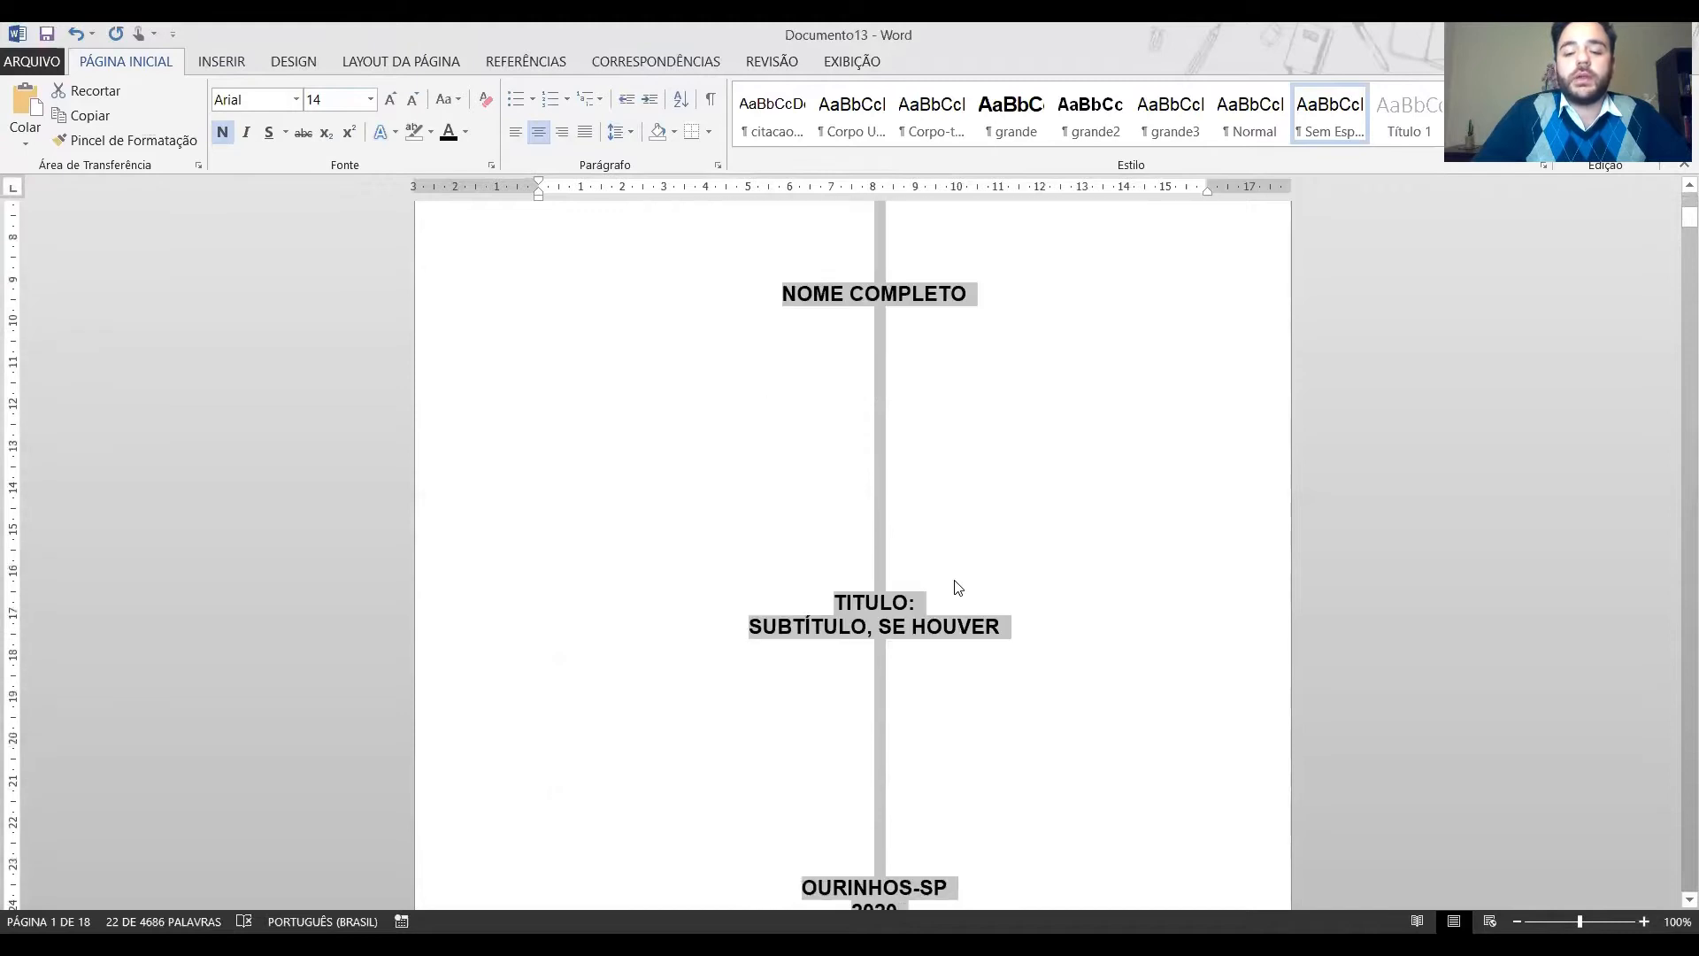
scroll(954, 584, up, 8)
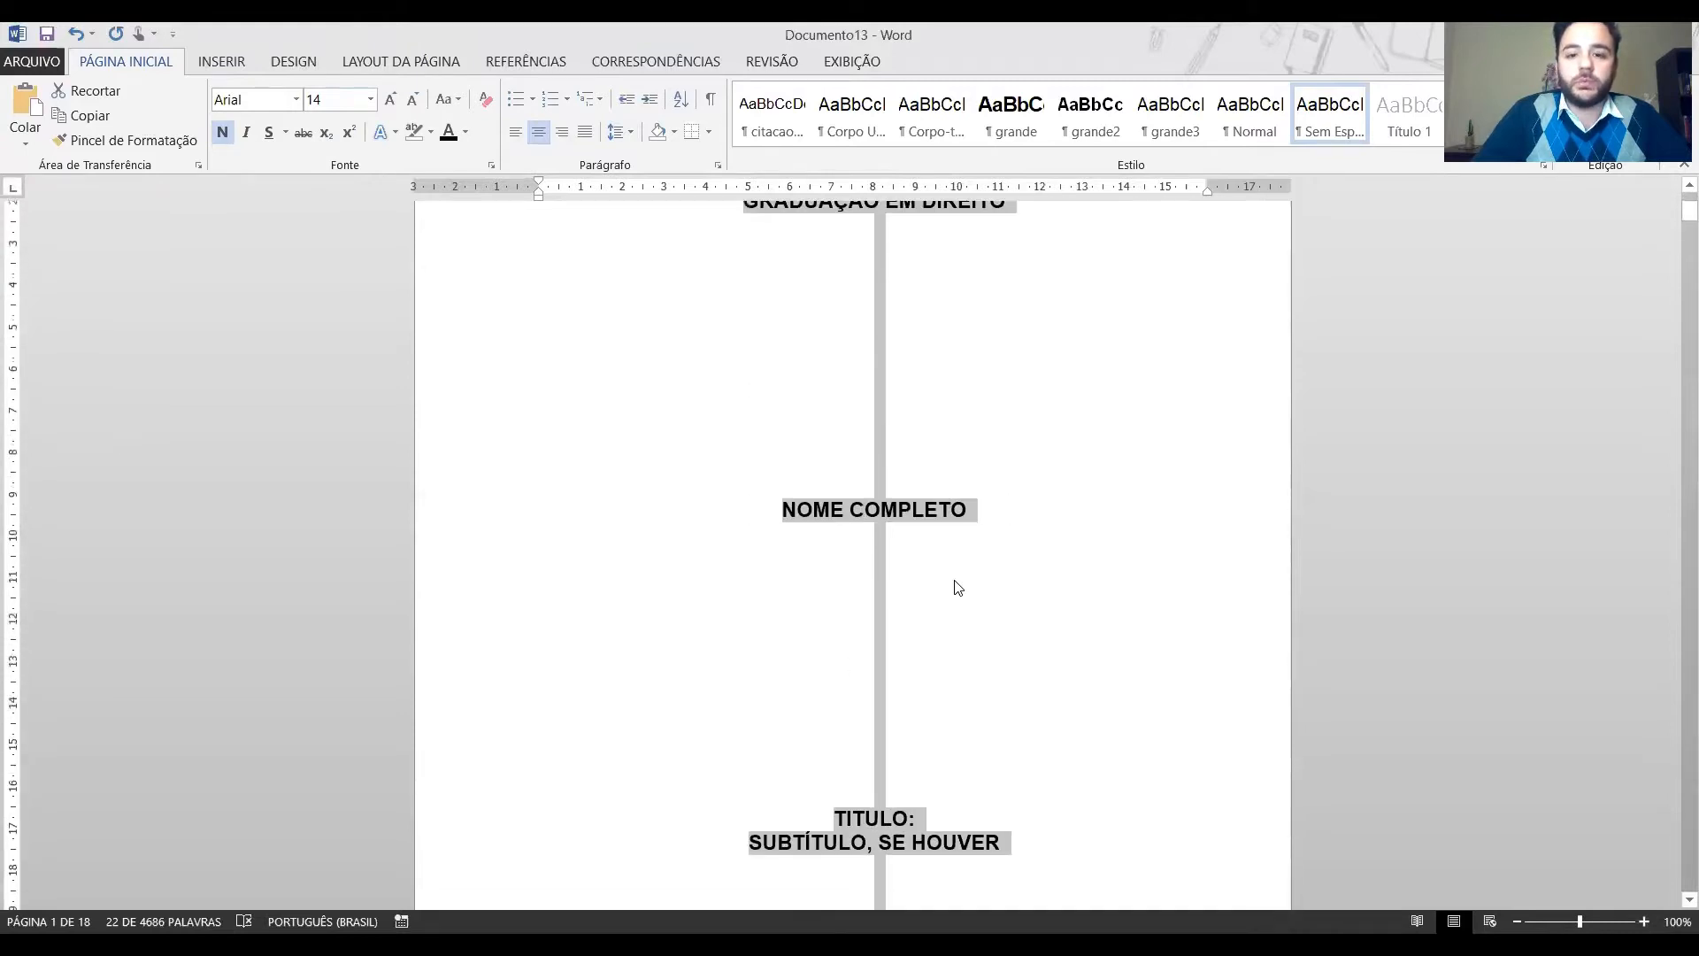
click(738, 354)
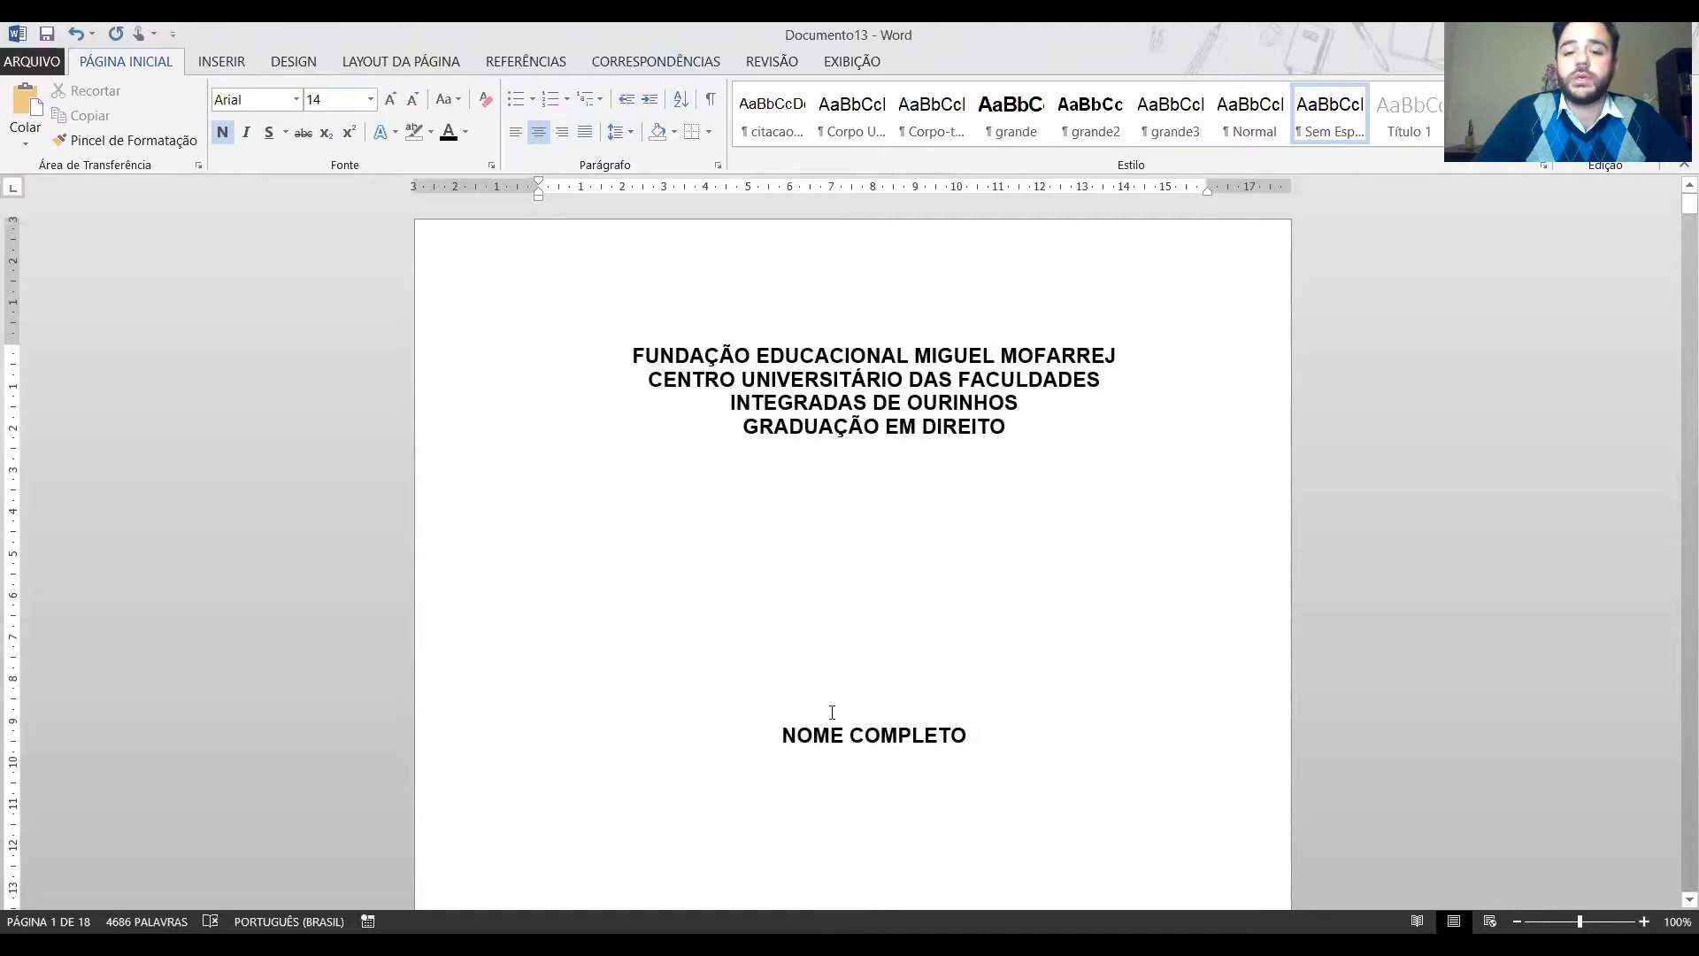
Try an extra blank line in the space above OURINHOS-SP on the cover and remove it again.
scroll(832, 713, down, 8)
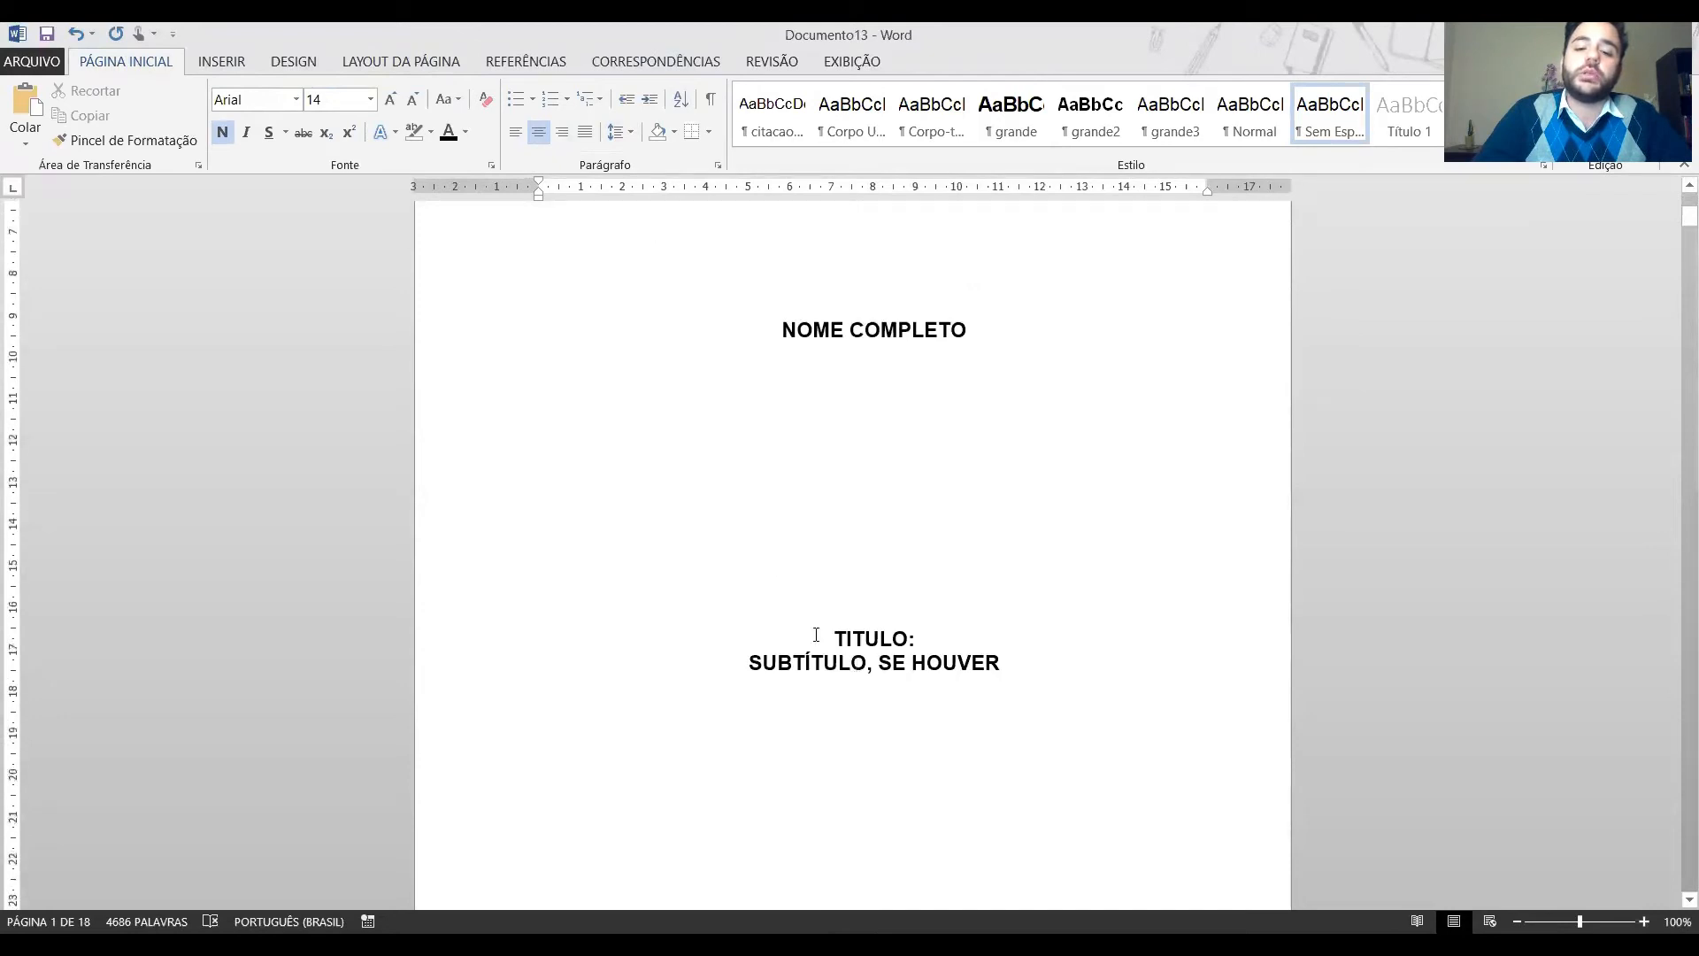
scroll(969, 652, down, 7)
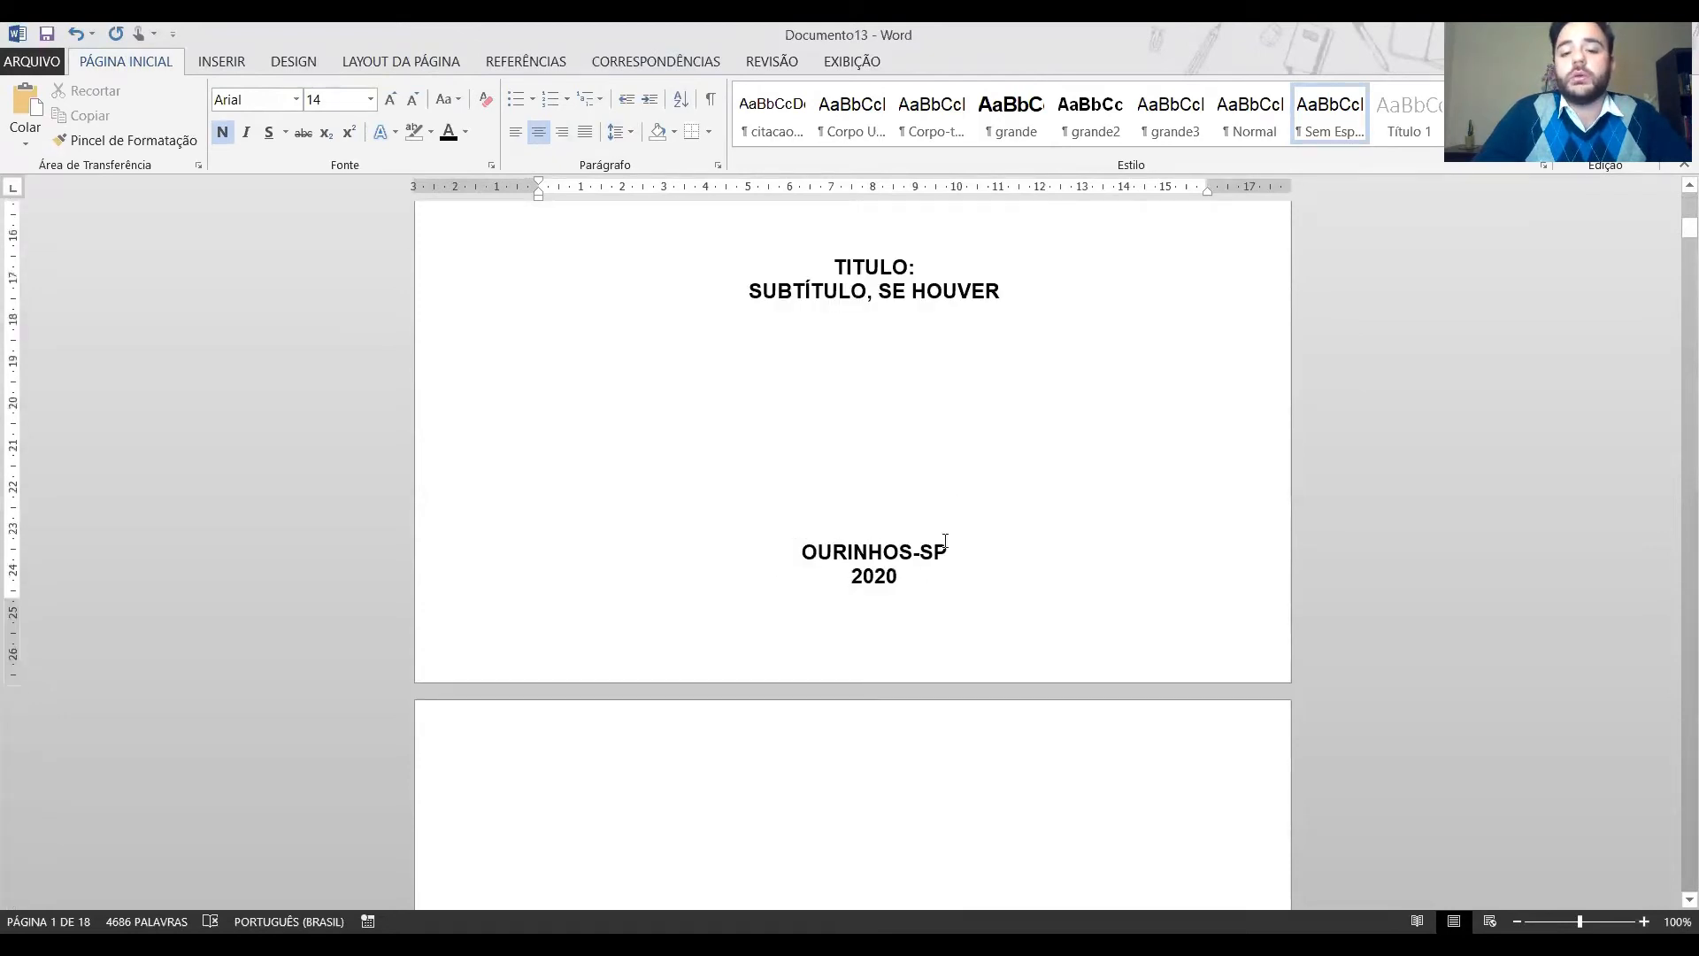
click(884, 445)
key(Return)
key(BackSpace)
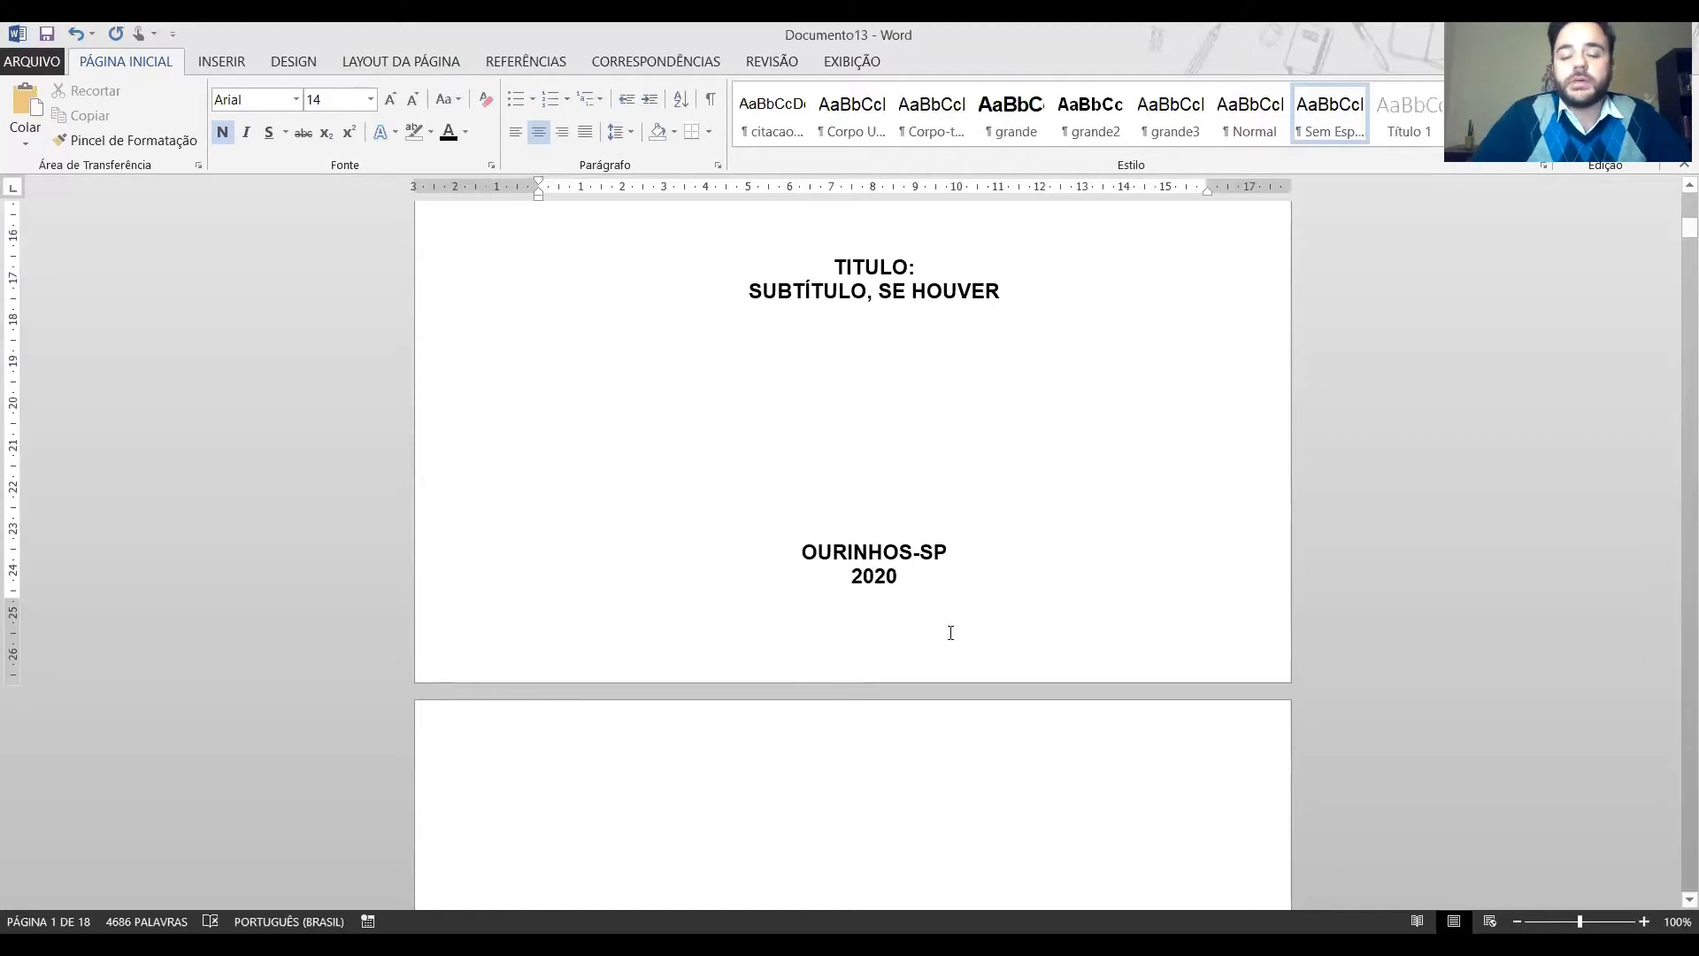
key(Return)
key(BackSpace)
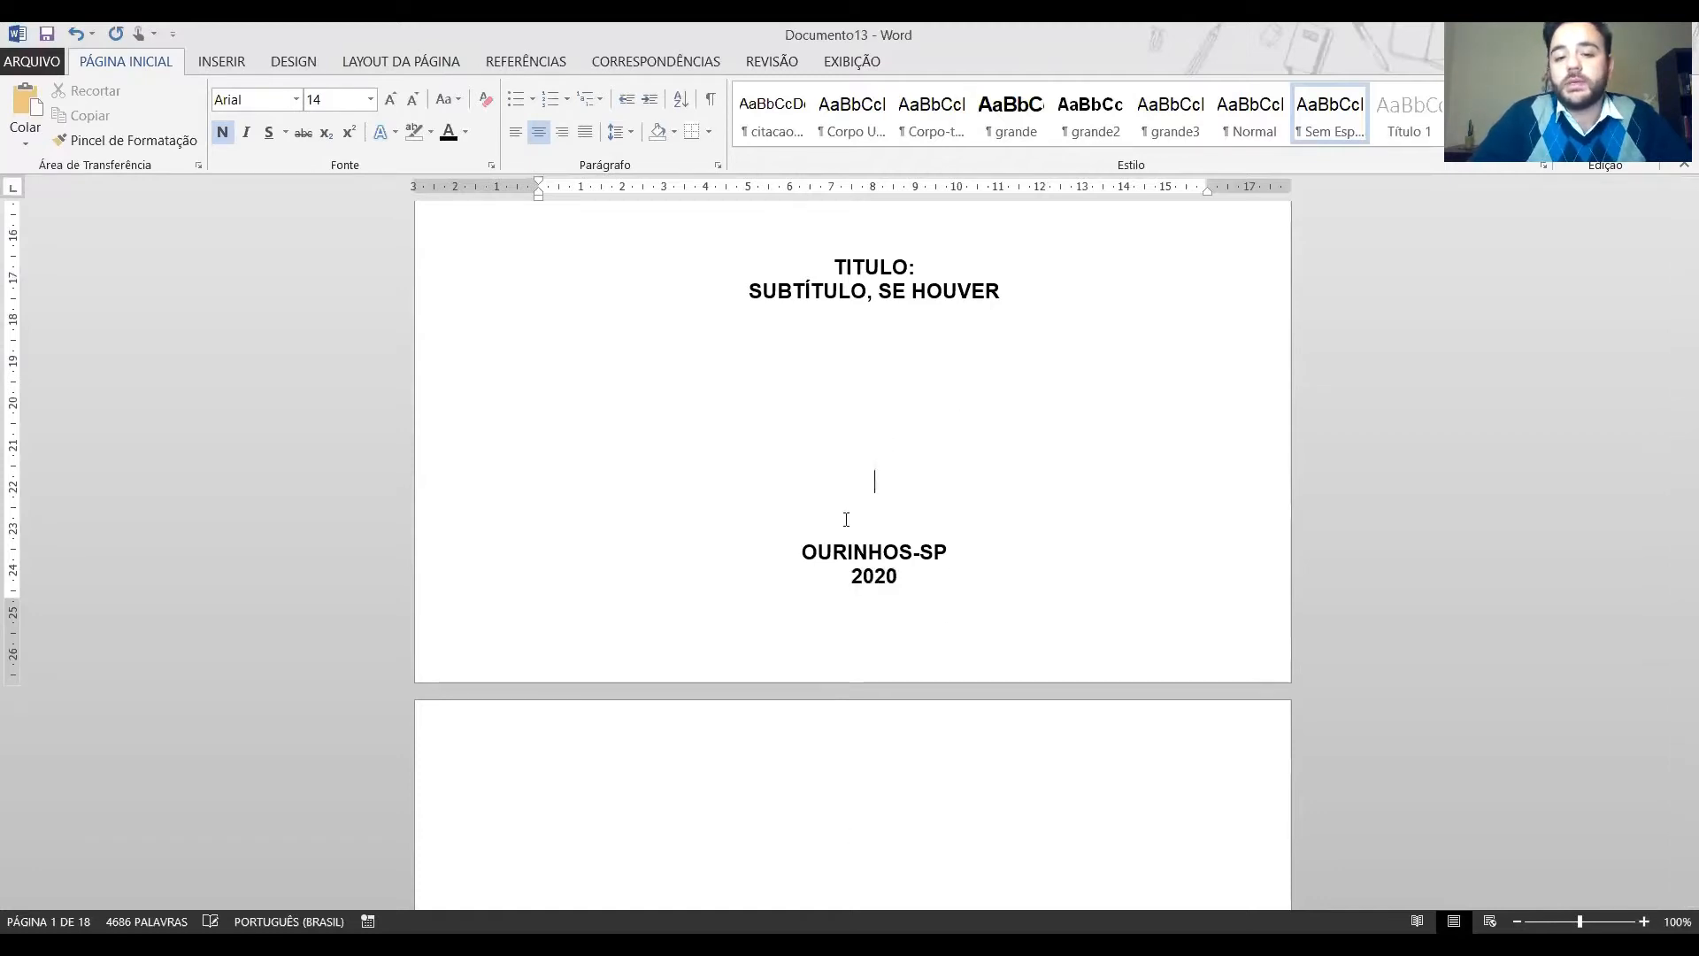
Remove the surplus blank page between the cover and the title page so NOME COMPLETO starts page 2.
scroll(774, 548, up, 14)
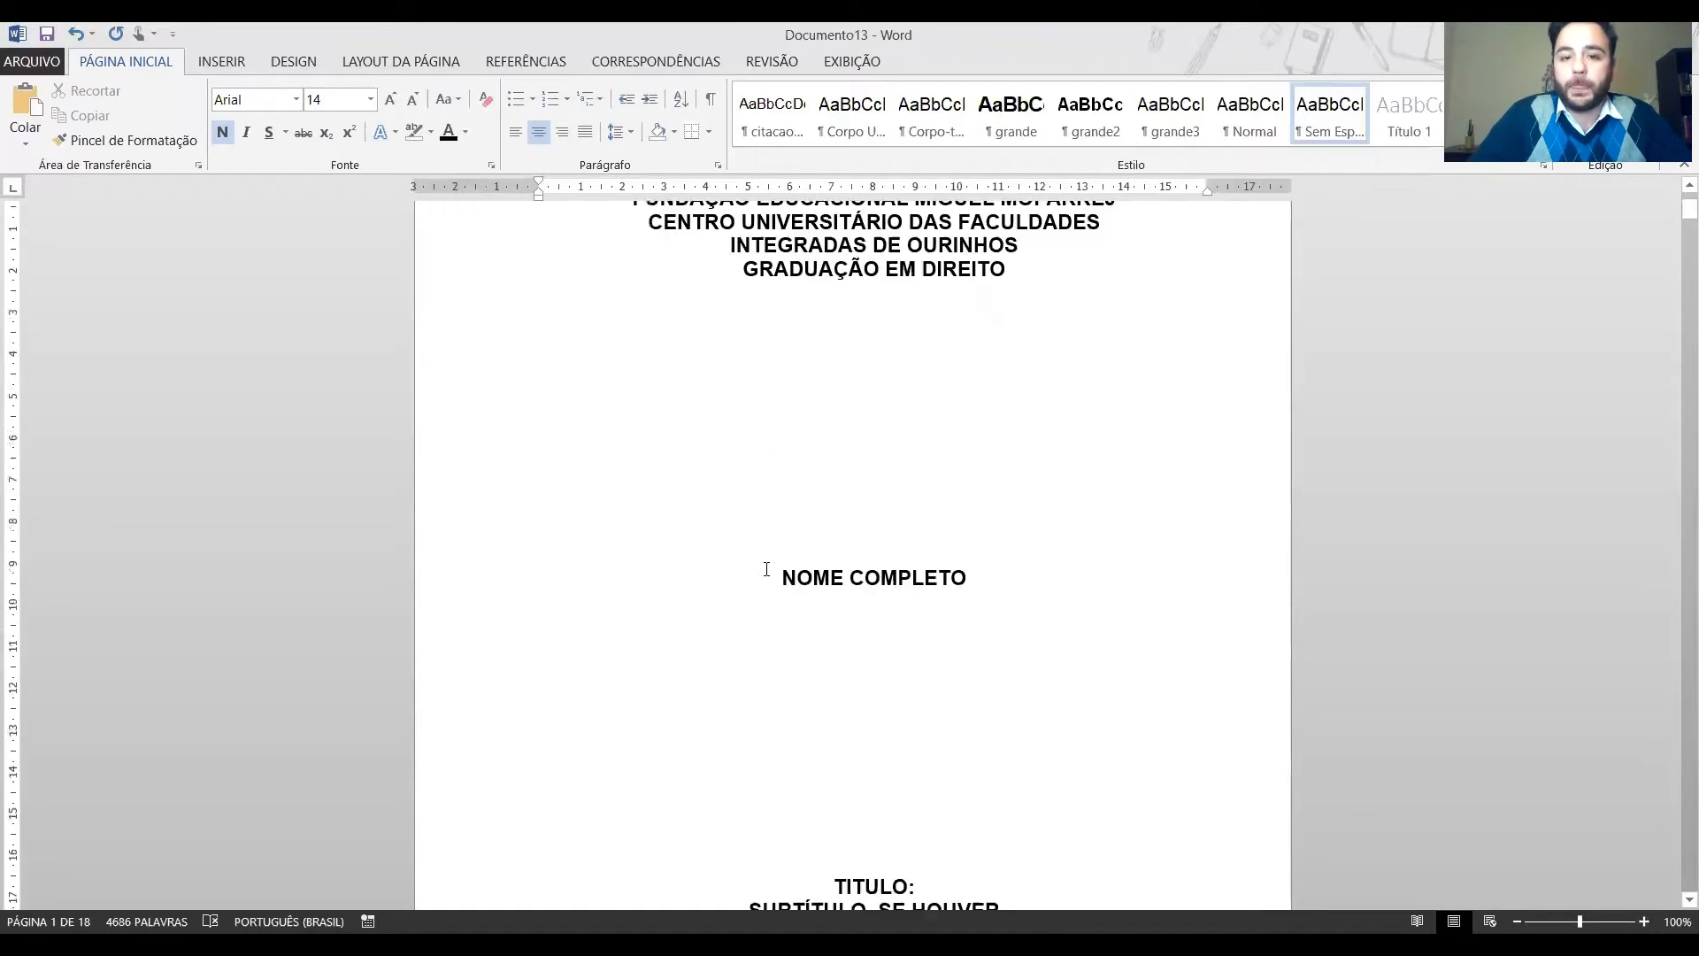
scroll(782, 528, down, 10)
scroll(784, 528, down, 10)
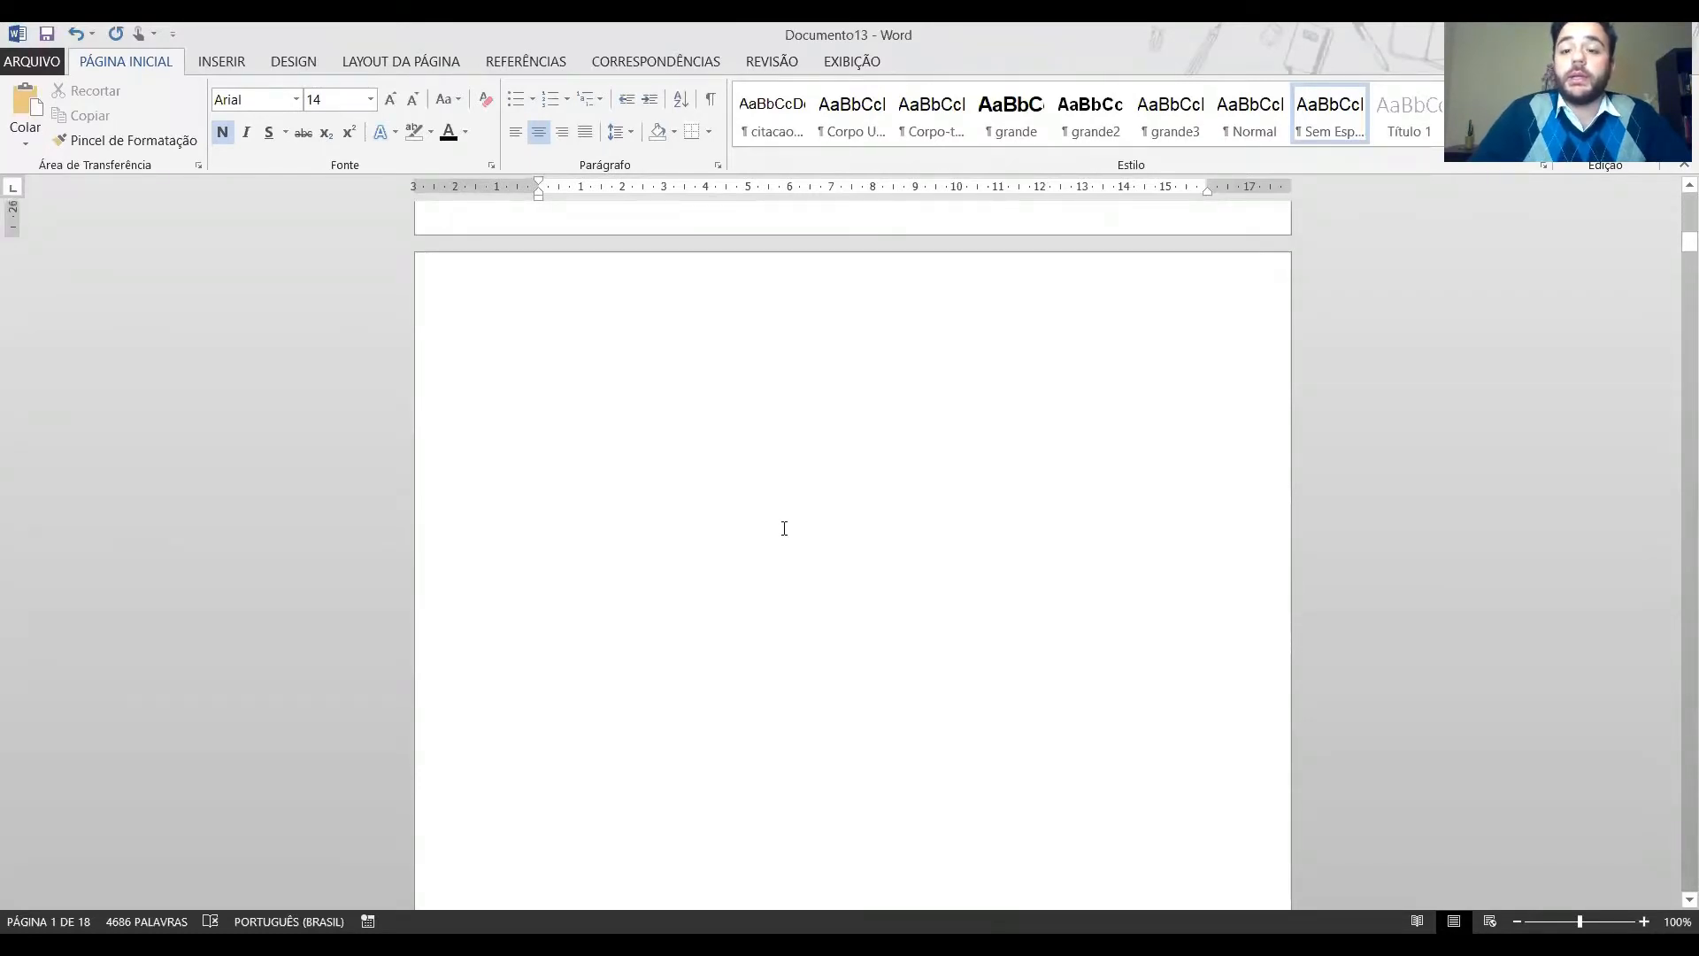
scroll(803, 498, up, 5)
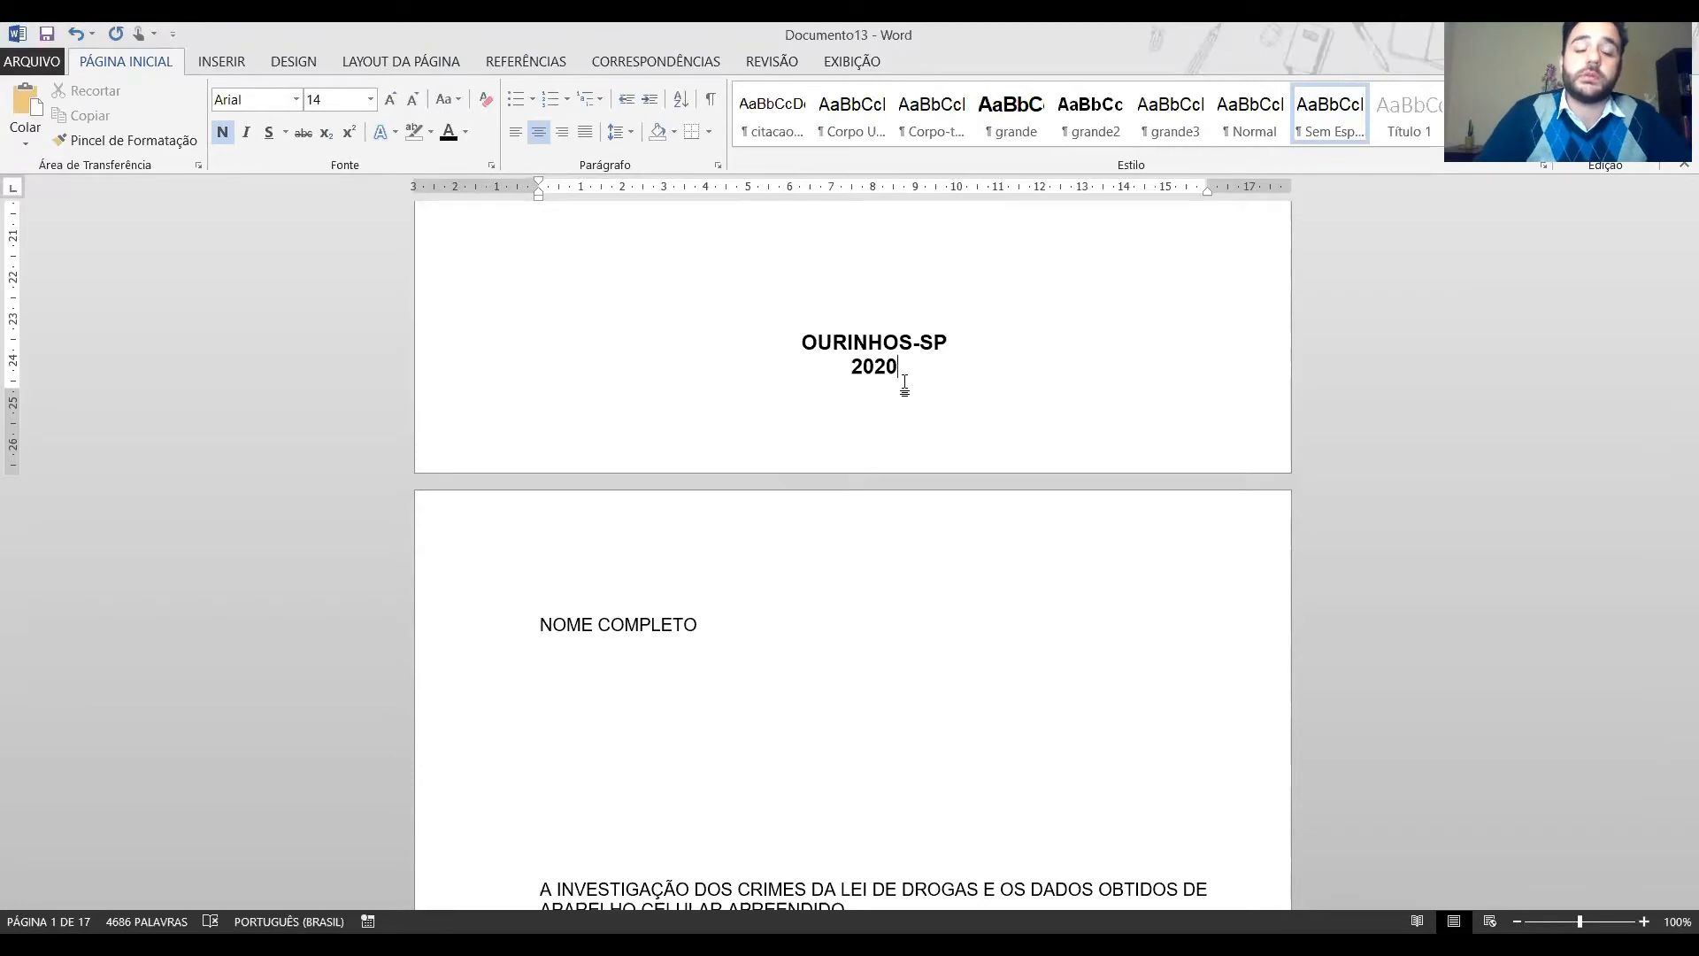
click(540, 616)
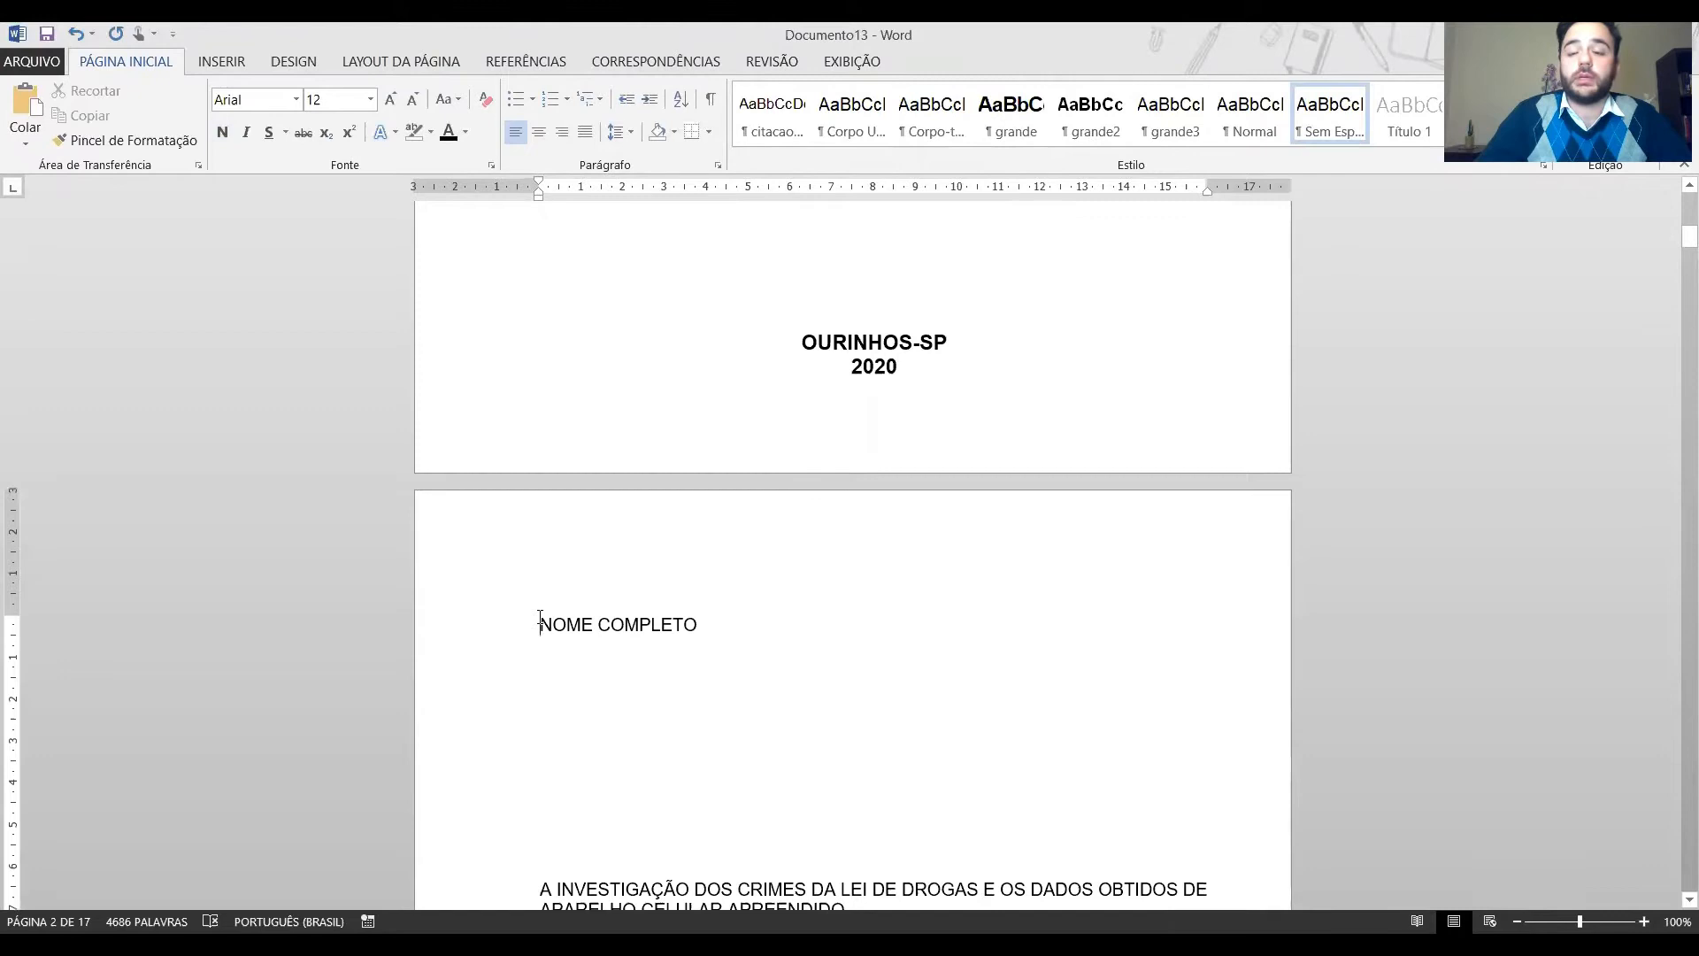
Replace the paper's title on page 2 with "TÍTULO:" and add "SUBTÍTULO" on the line below.
scroll(540, 617, up, 10)
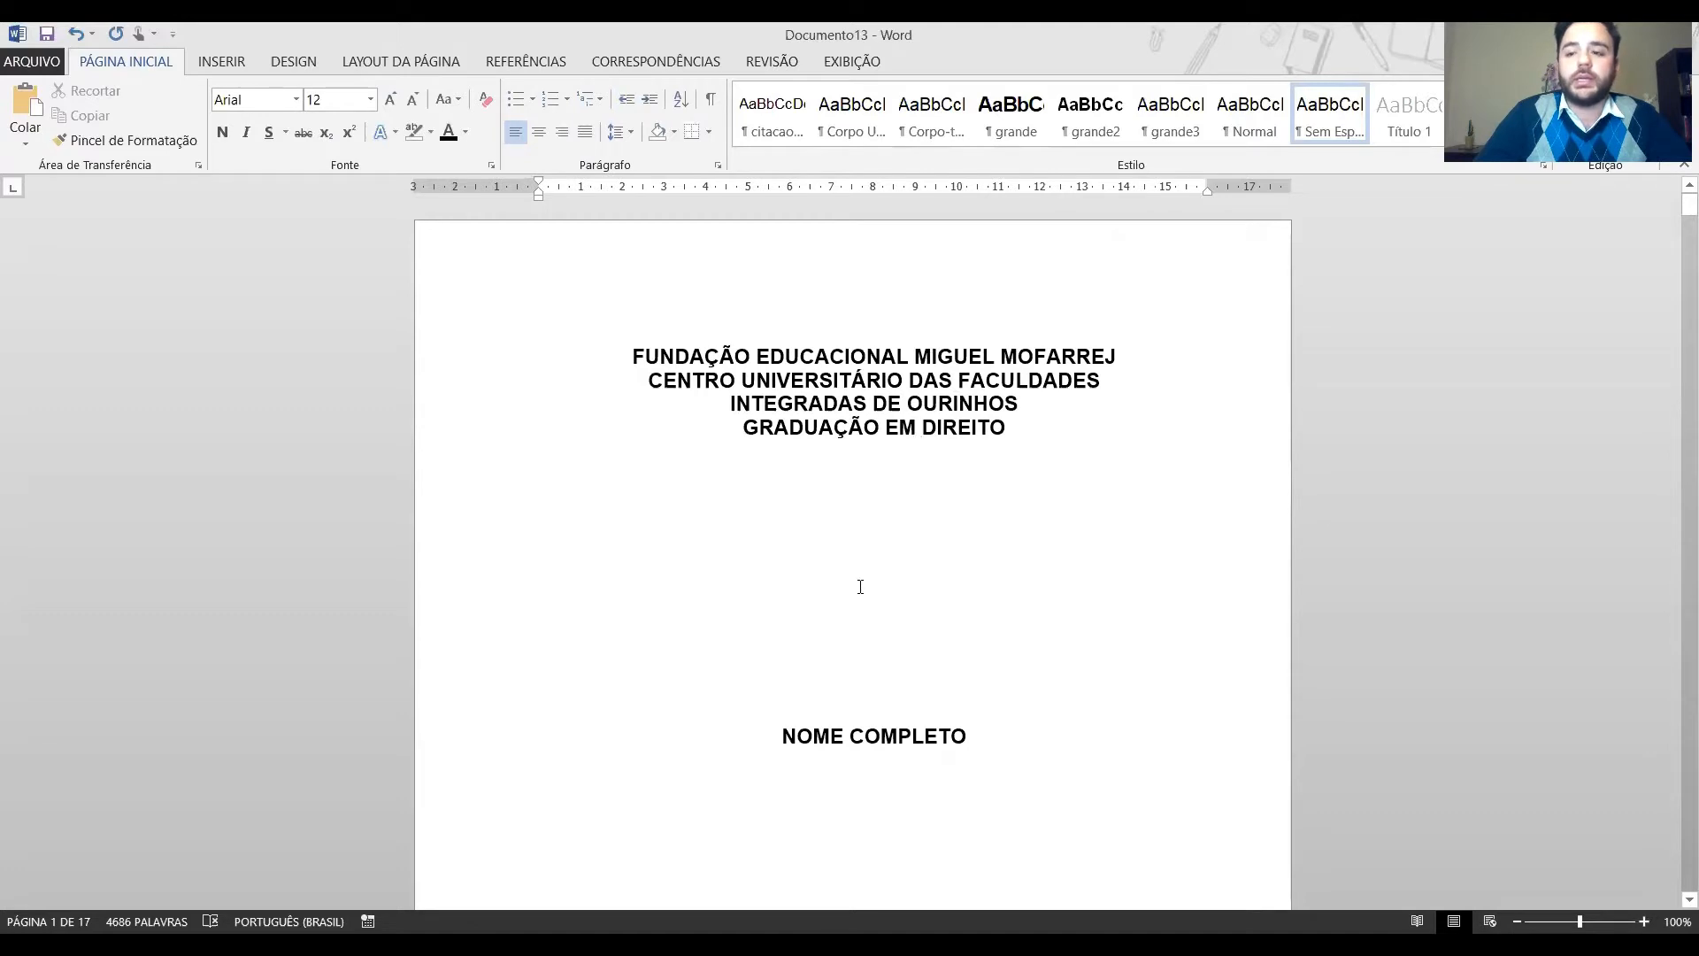
scroll(860, 587, down, 10)
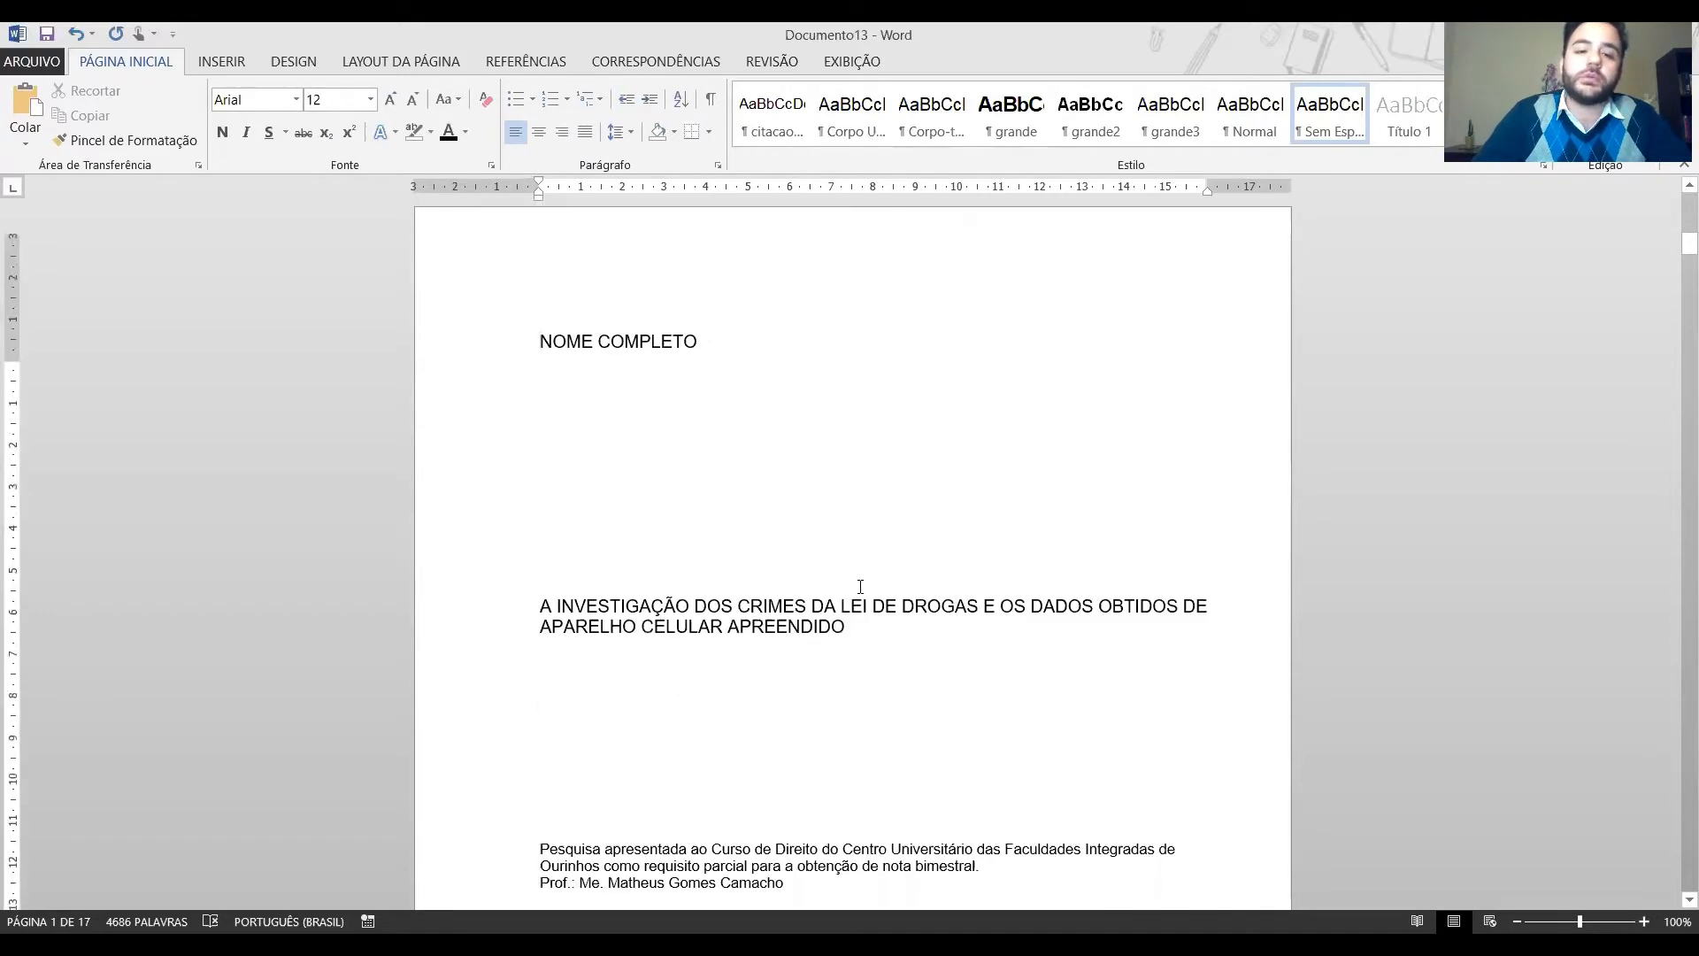
double_click(527, 607)
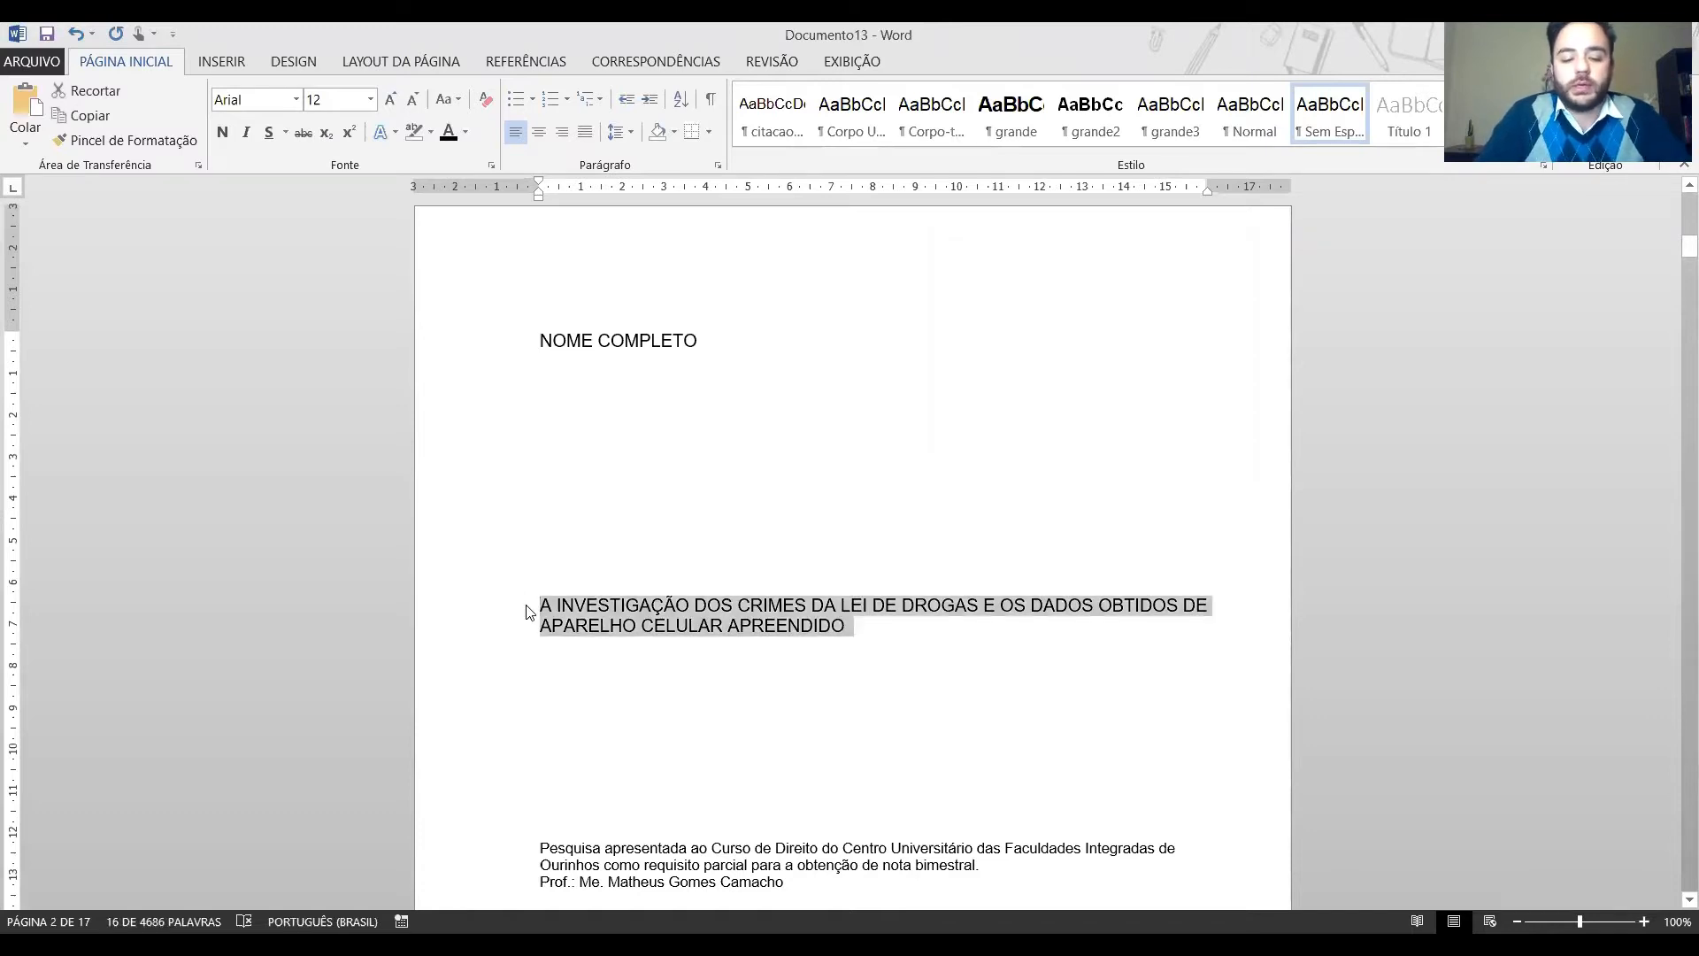
key(Delete)
text(T)
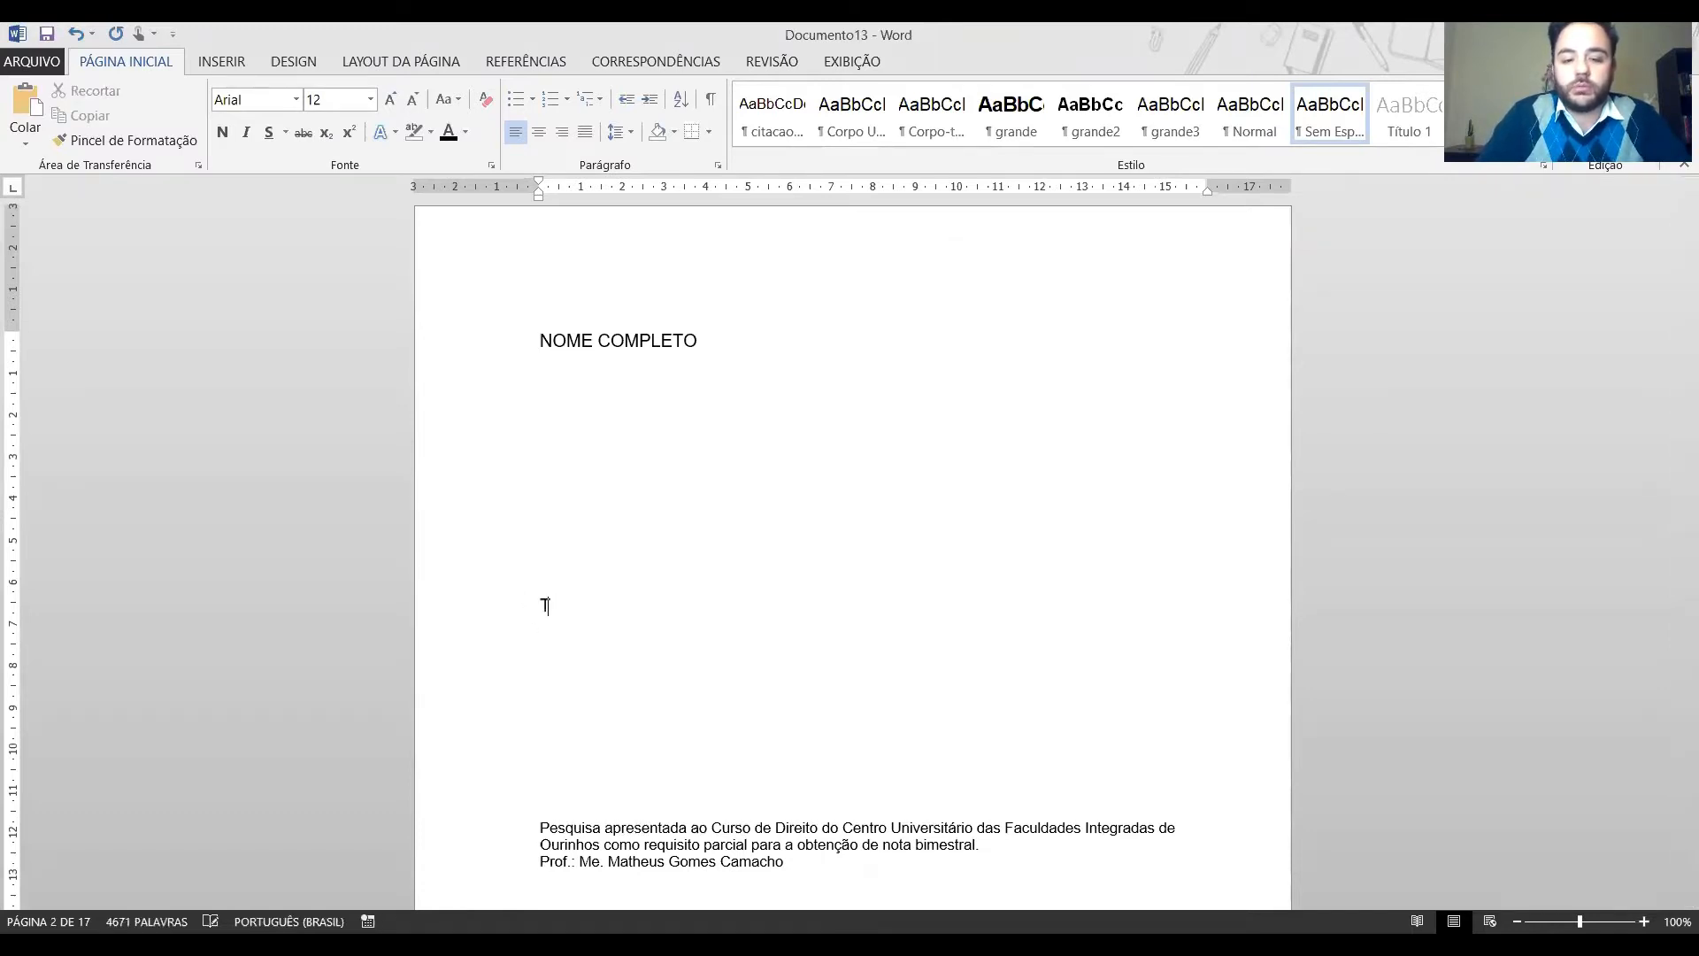
text(ITULO:)
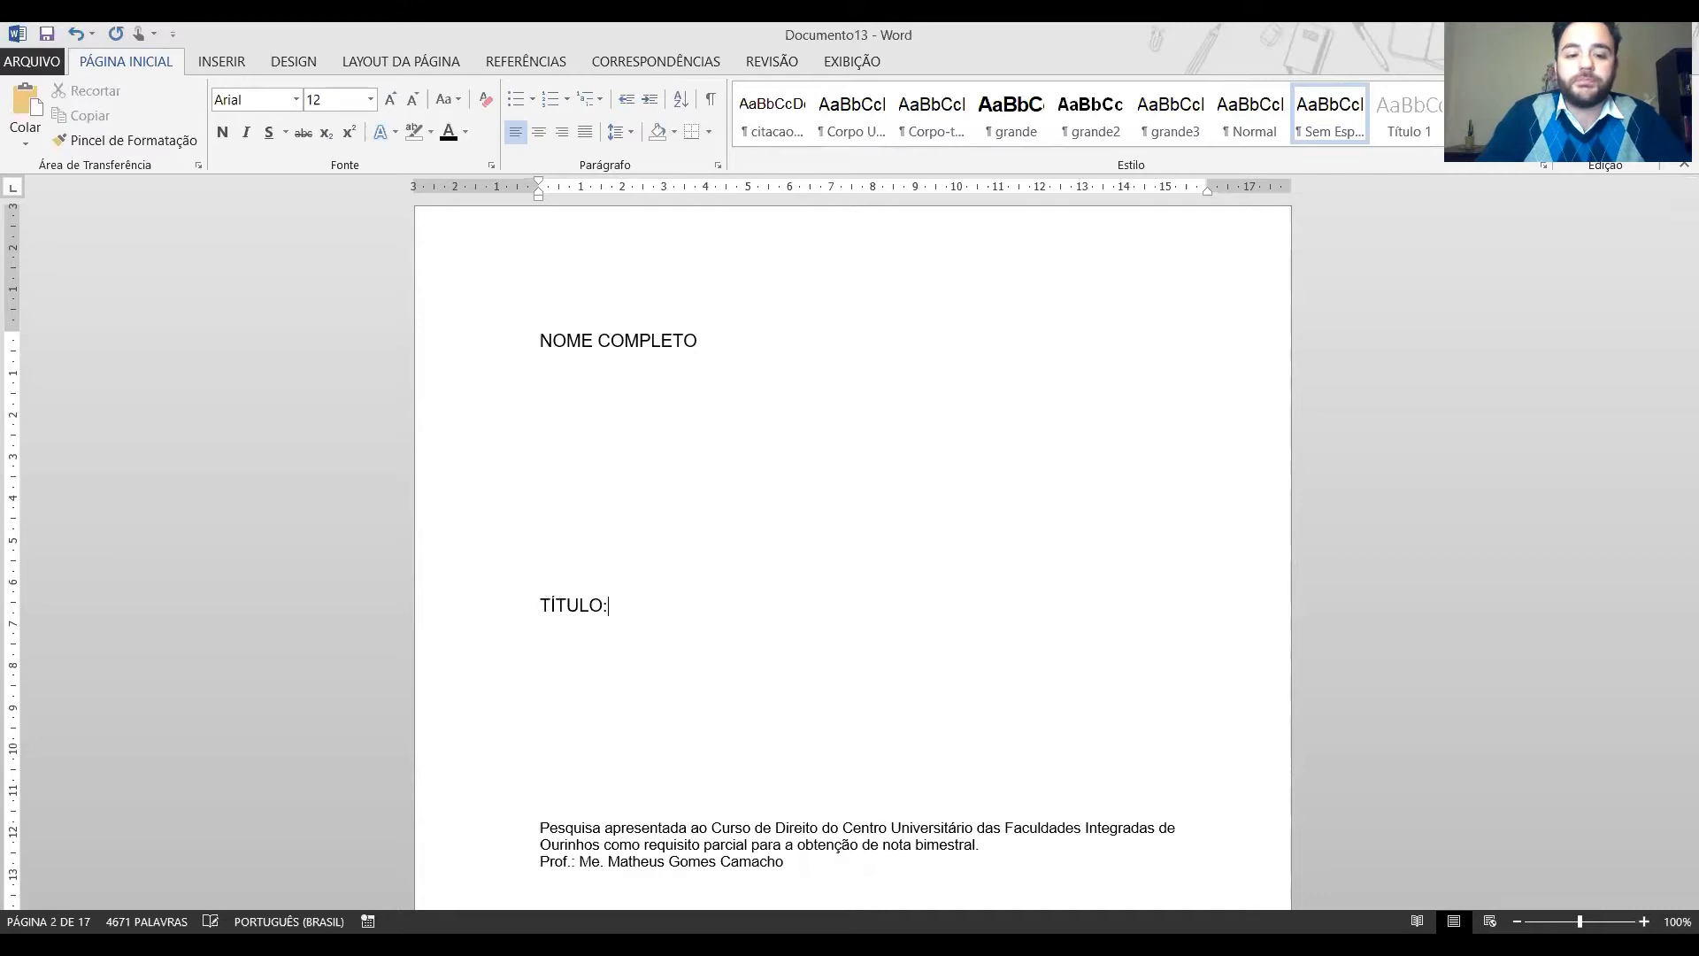
key(Return)
text(SUBTÍTULO)
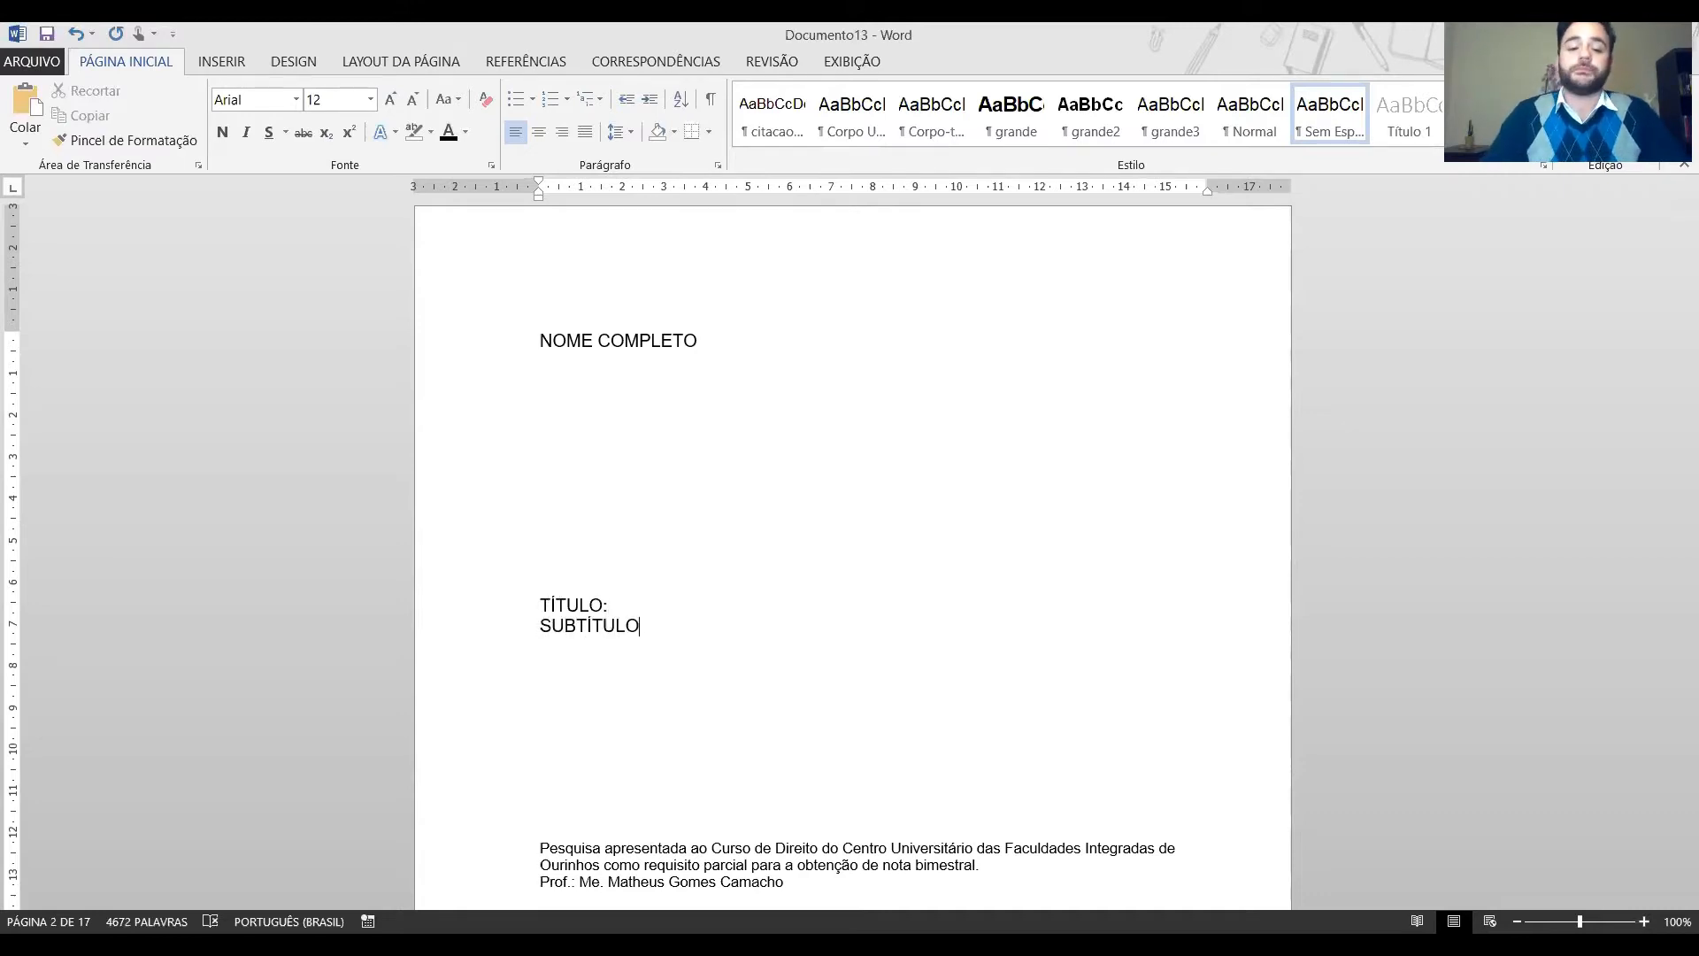
Continue the presentation note after "nota bimestral" with "na disciplina de .....", replacing its full stop.
scroll(664, 827, down, 5)
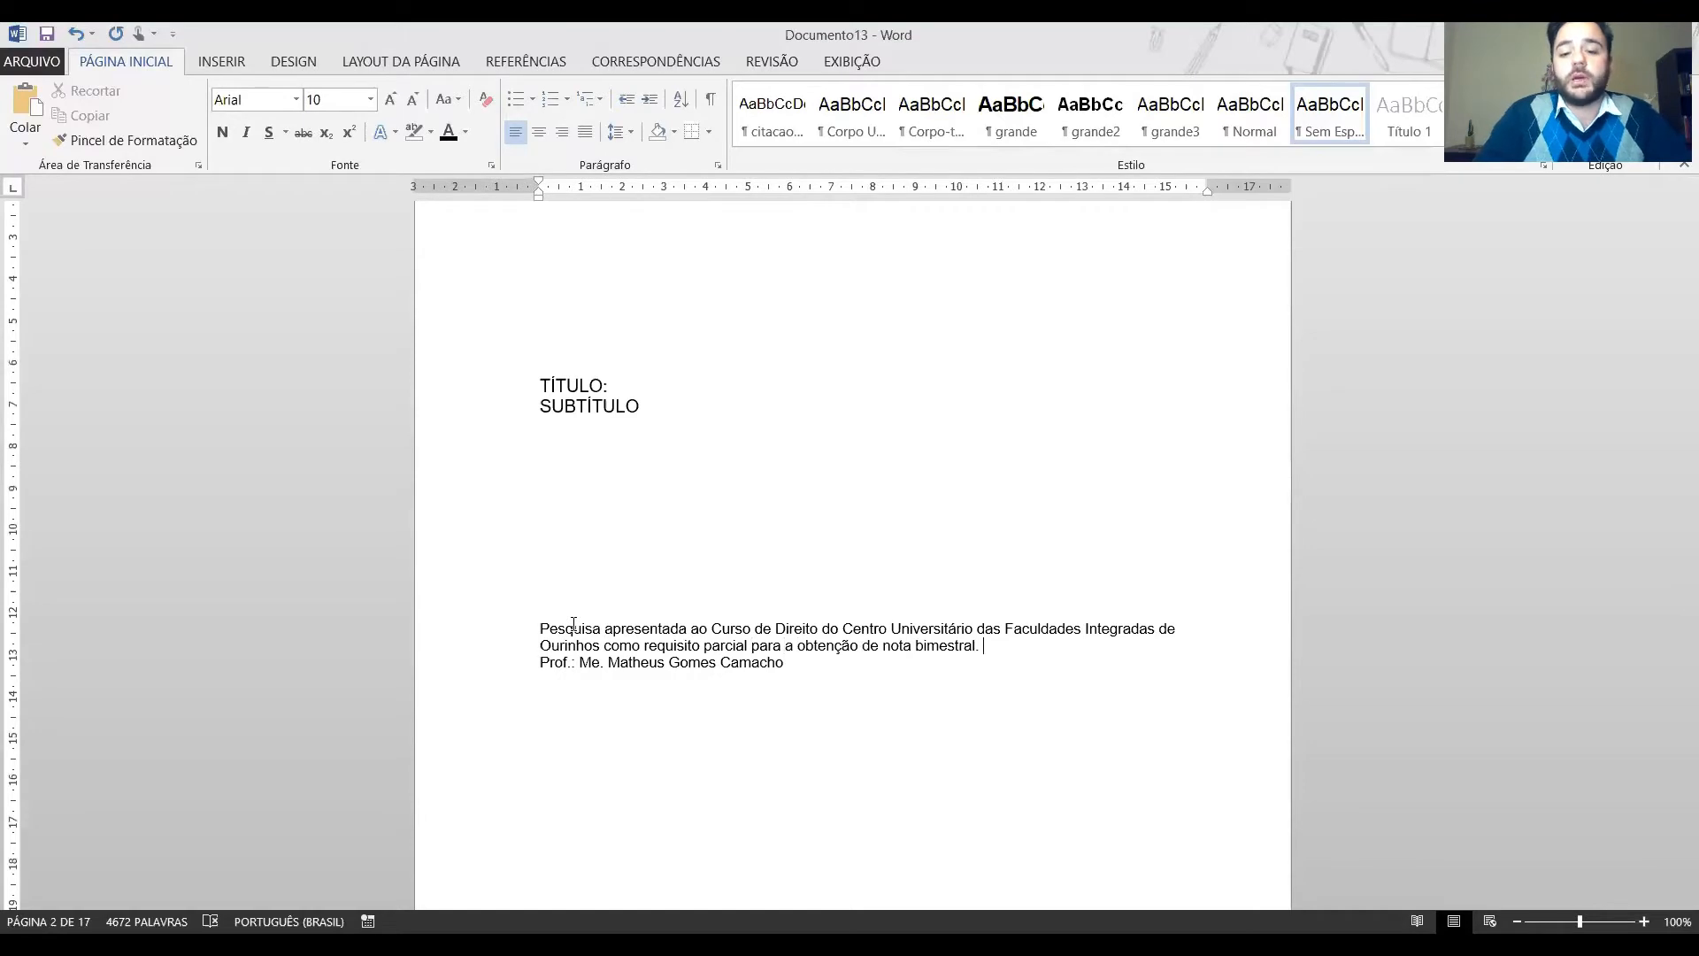
text(NA DIS)
key(BackSpace)
key(BackSpace)
key(BackSpace)
key(BackSpace)
key(BackSpace)
key(BackSpace)
text(na discipl)
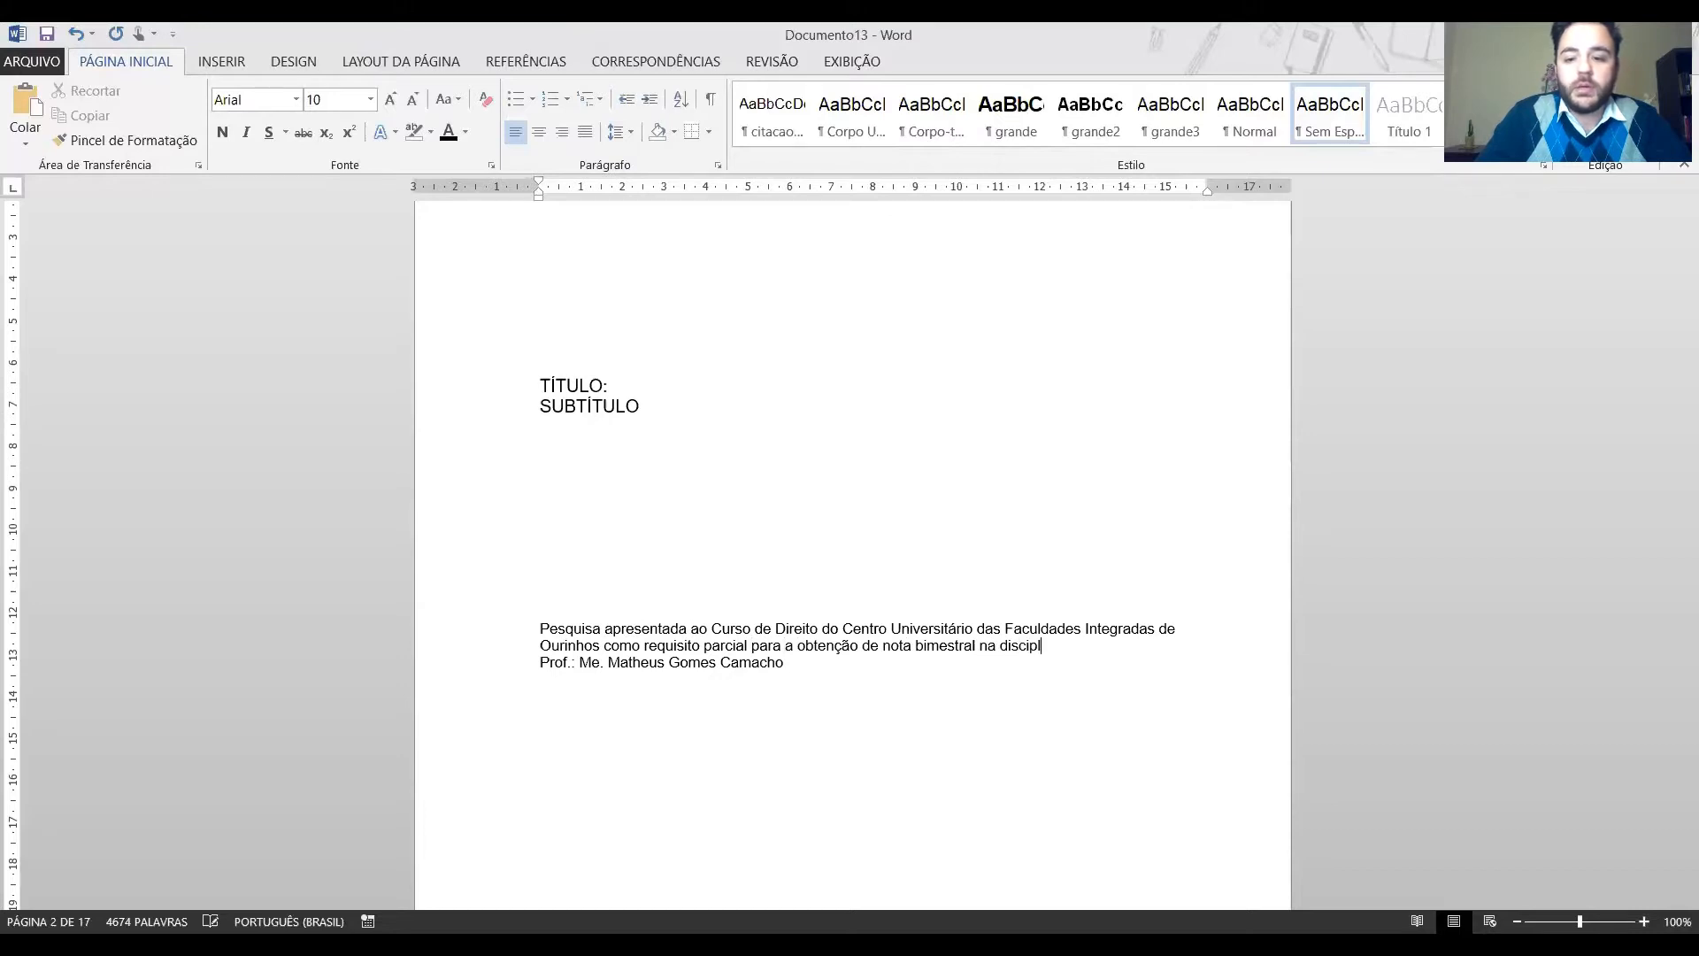
text(ina de .....)
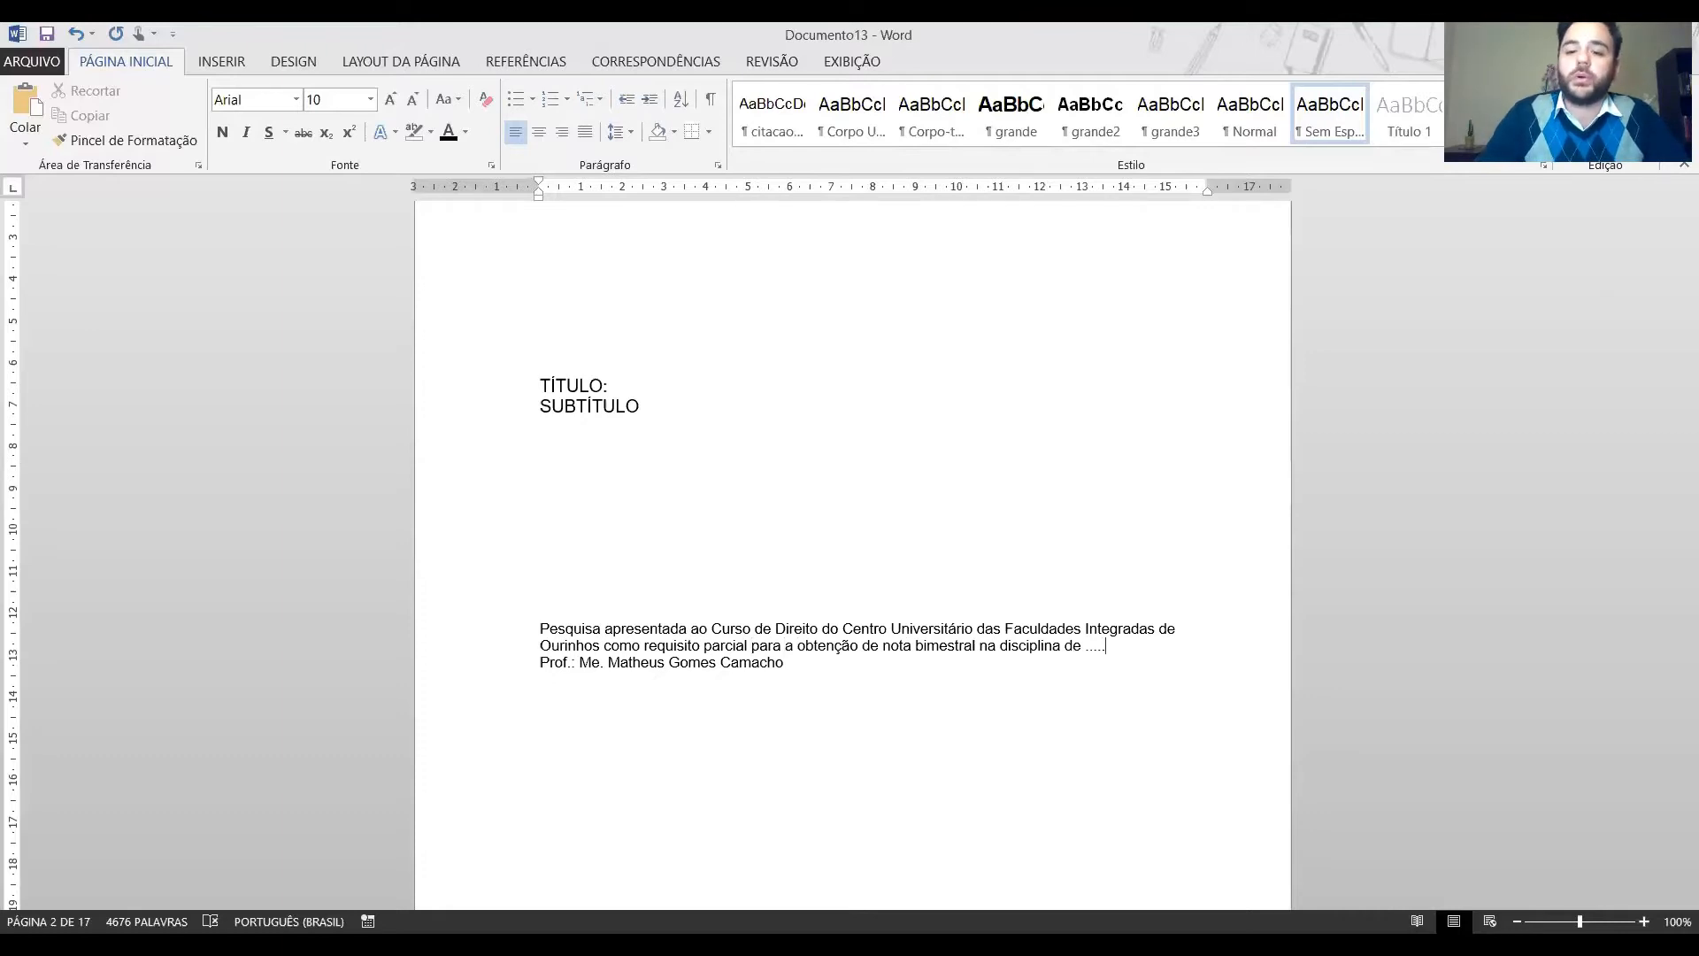
key(Down)
key(ctrl+shift+Left)
key(ctrl+shift+Left)
key(ctrl+shift+Left)
key(ctrl+shift+Left)
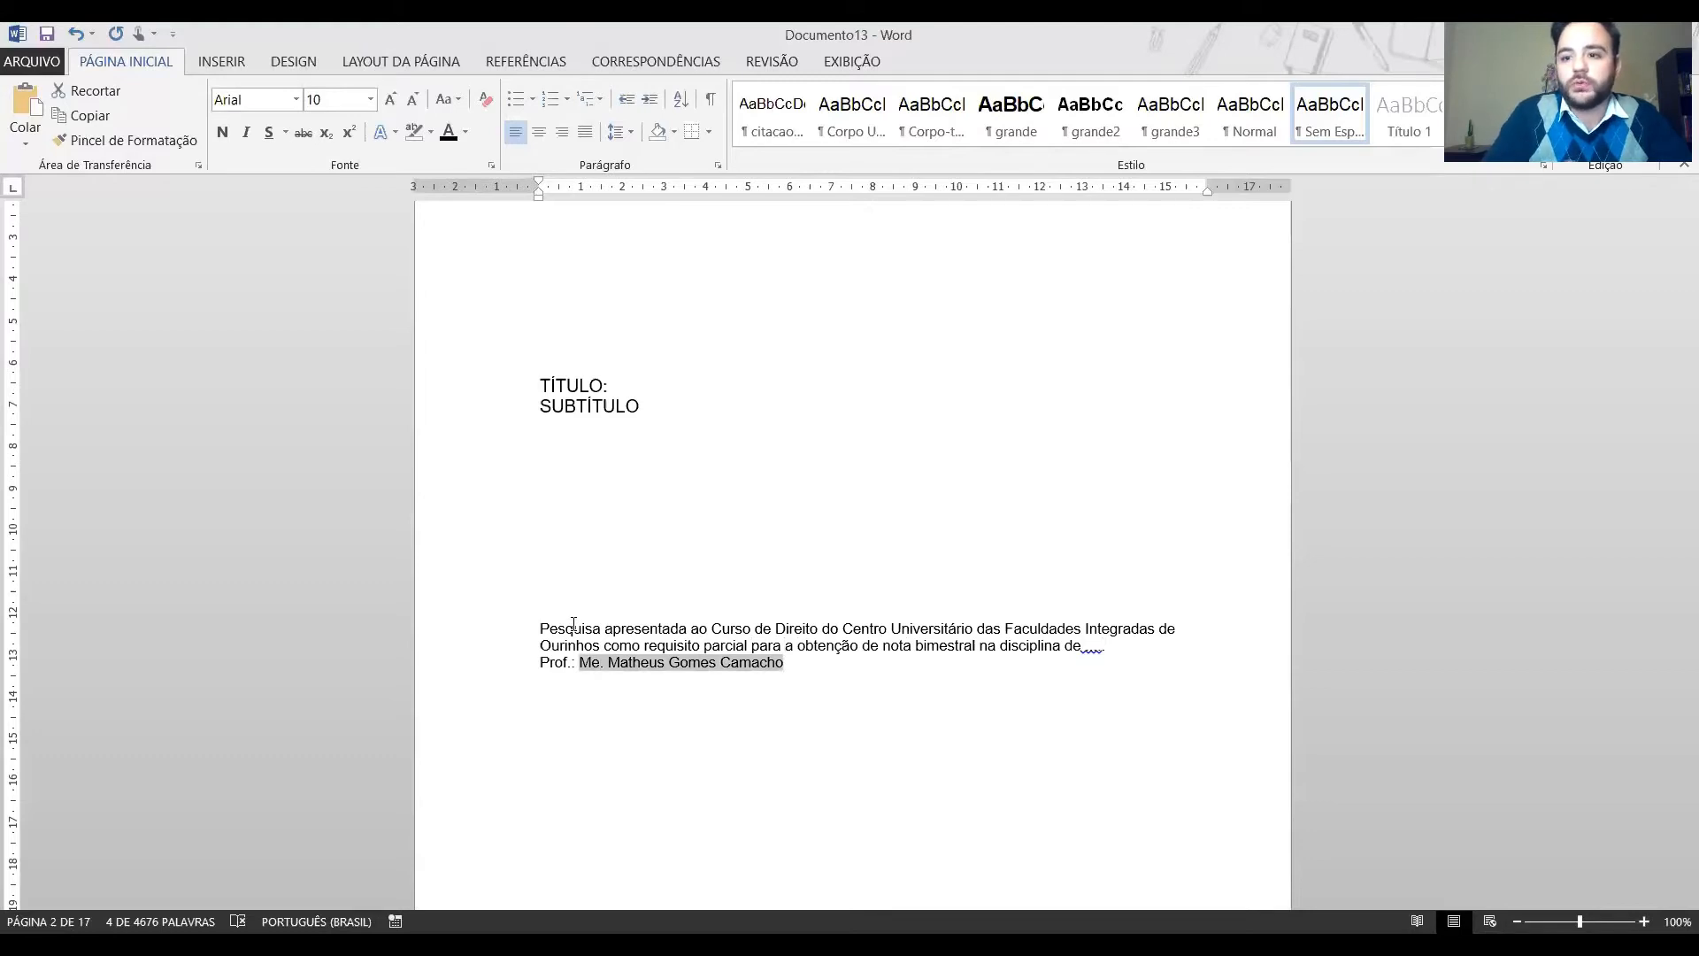
key(ctrl+shift+Right)
key(ctrl+shift+Right)
key(ctrl+shift+Right)
key(ctrl+shift+Right)
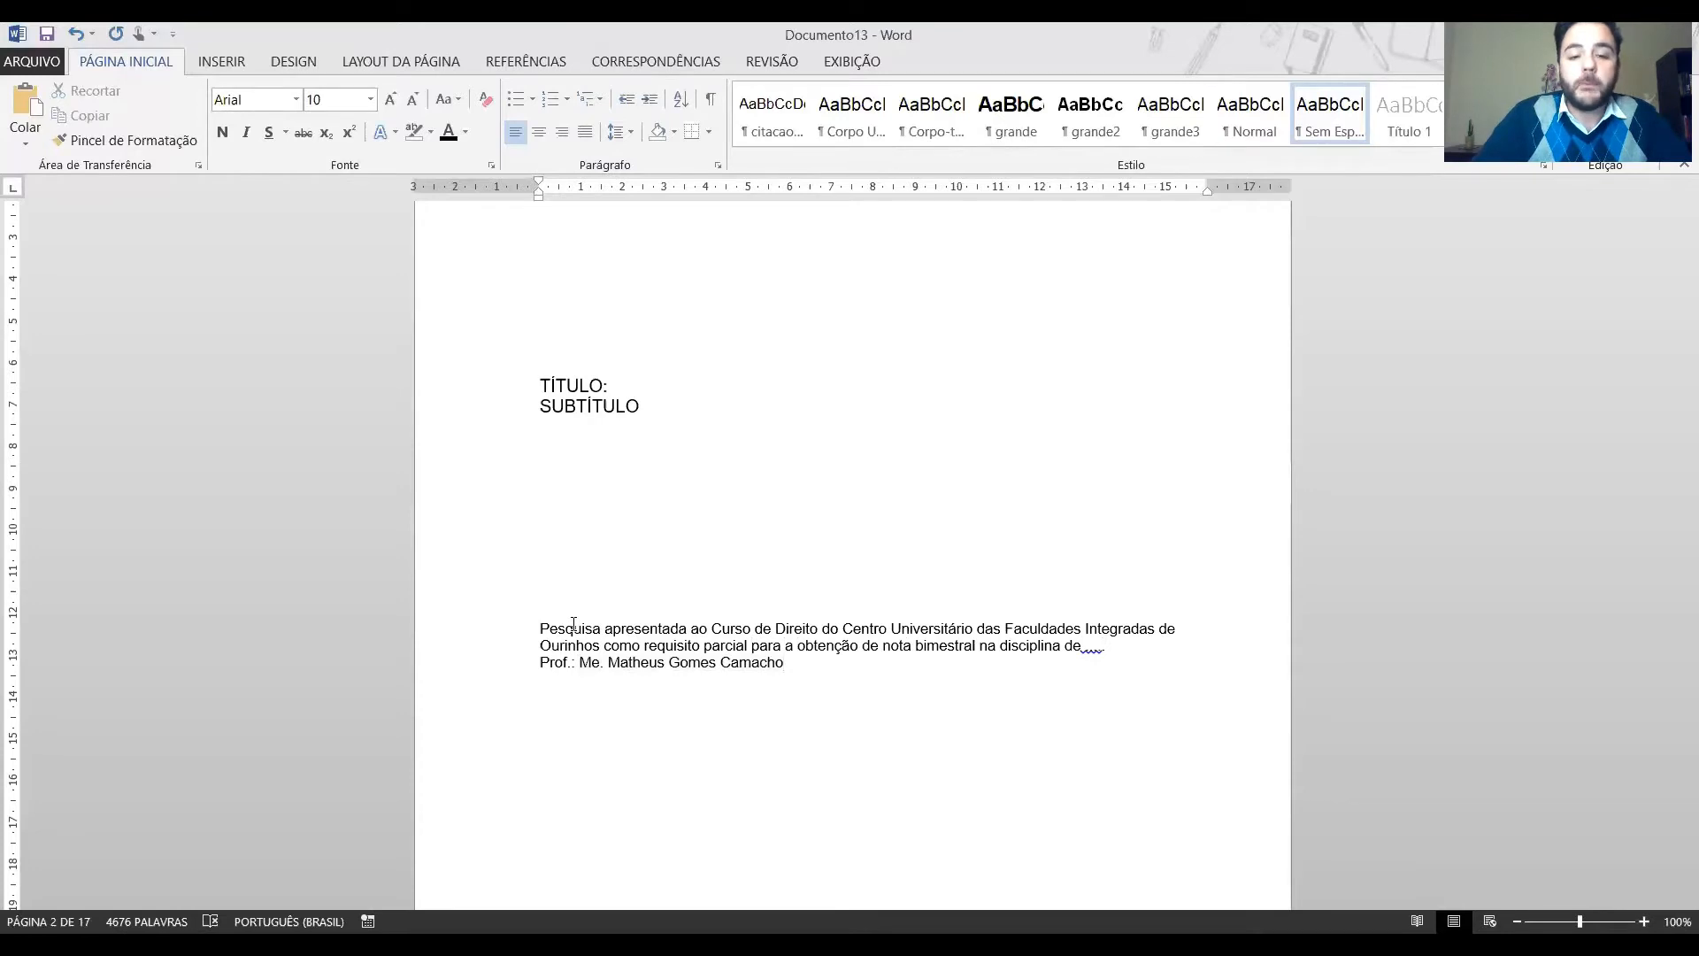
Replace the slash in OURINHOS/SP on the title page with a hyphen.
scroll(573, 624, down, 5)
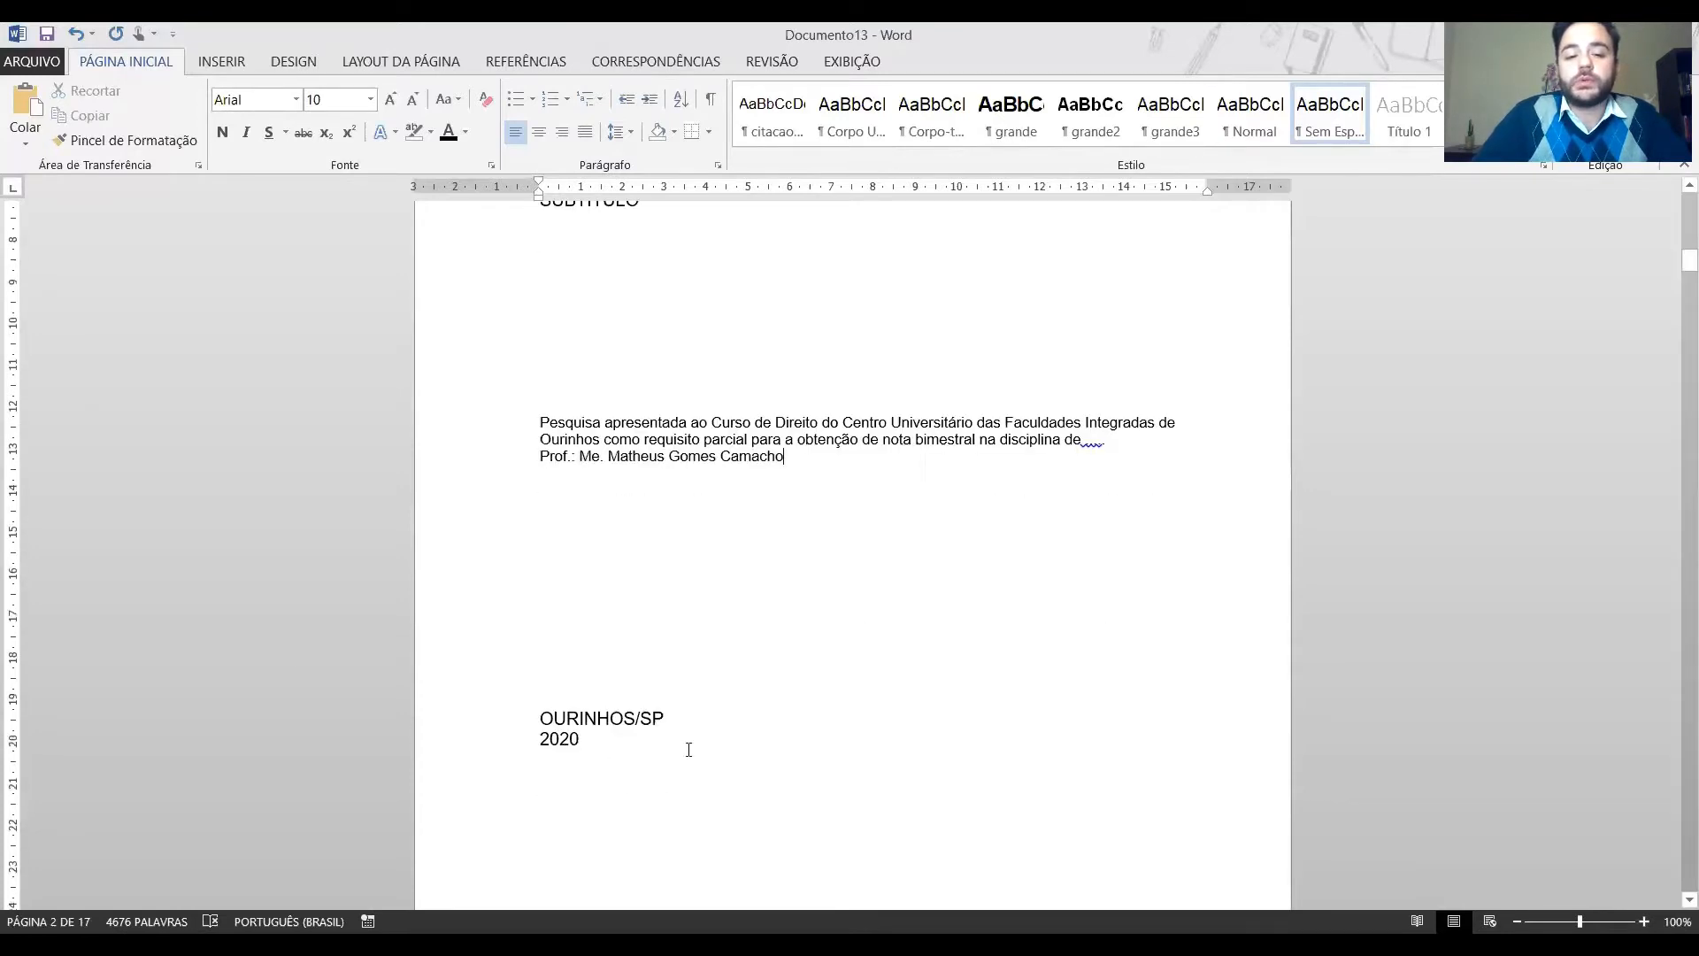
click(637, 719)
key(BackSpace)
text(-)
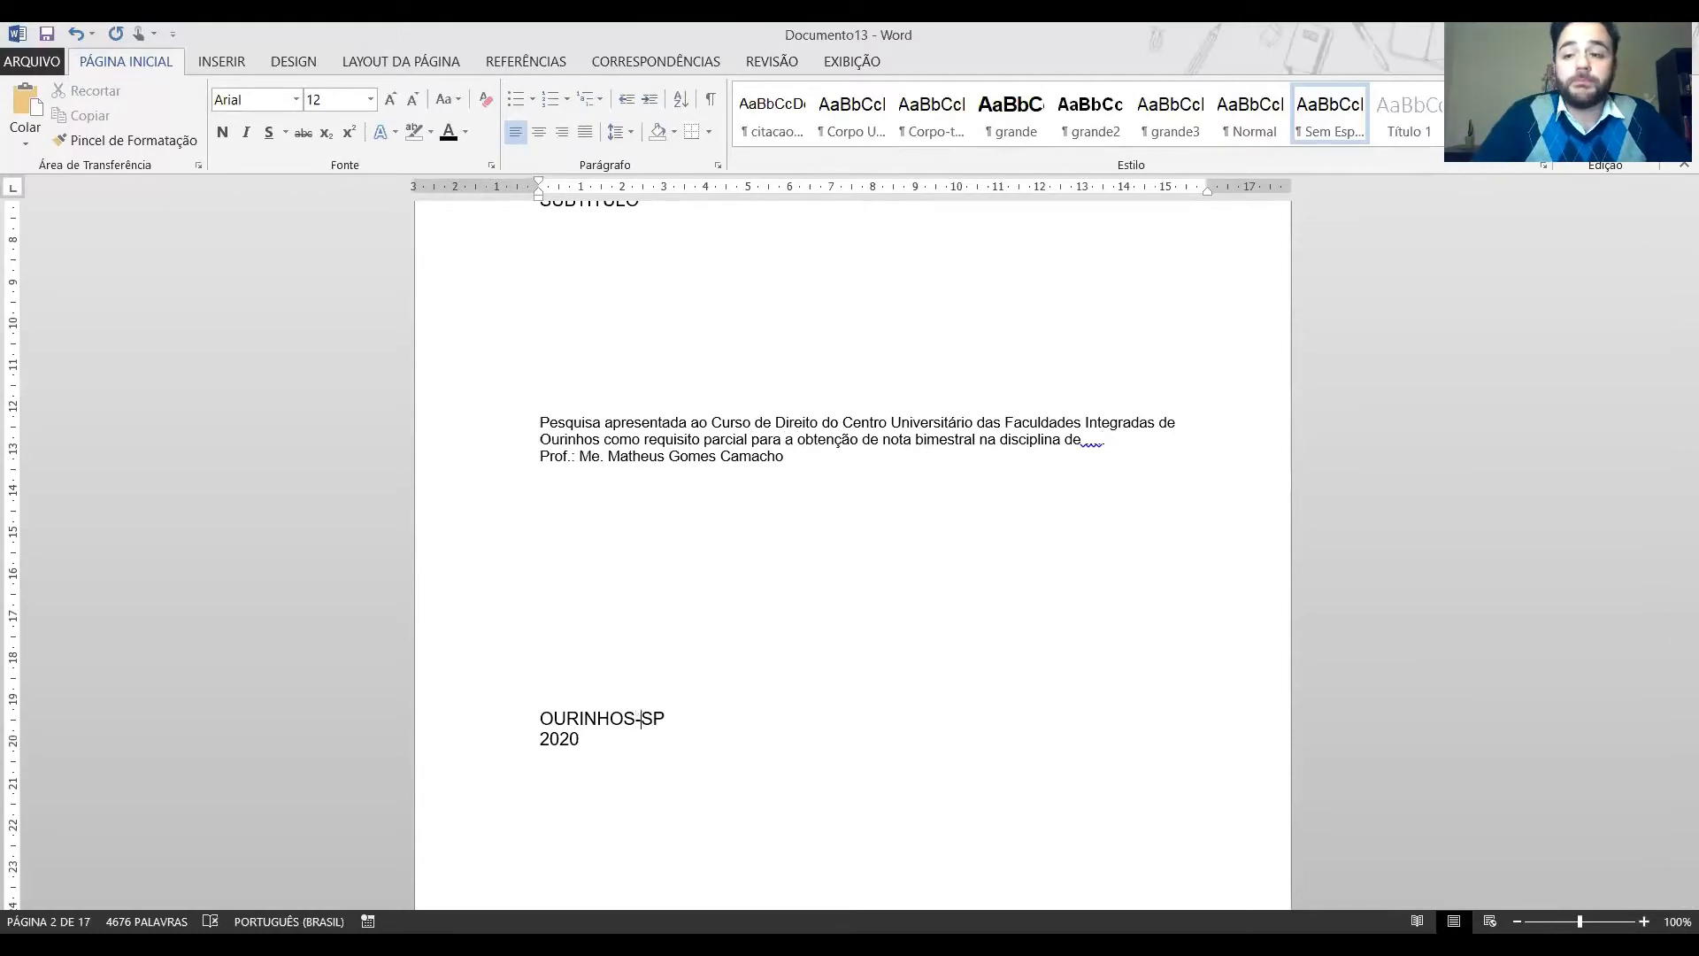
Select everything on page 2 from NOME COMPLETO down to the blank lines above the presentation note and set it to size 14.
scroll(832, 588, up, 10)
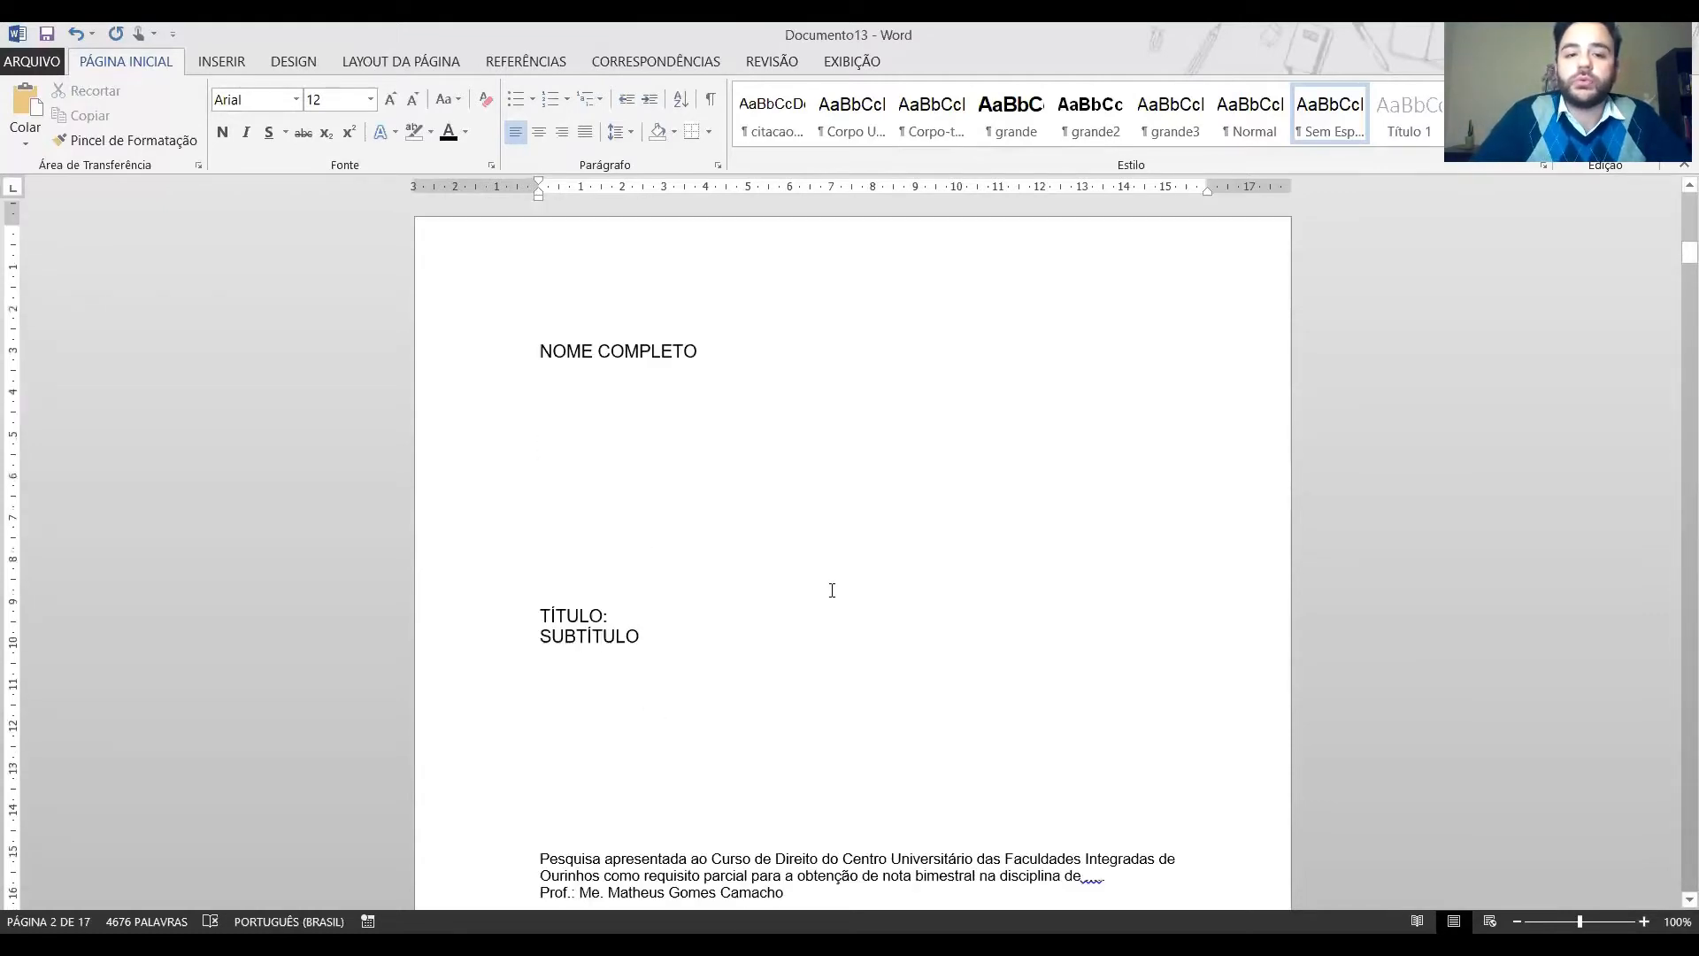
click(514, 451)
key(Left)
key(shift+Down)
key(shift+Down)
key(shift+Down)
key(shift+Down)
key(shift+Down)
key(shift+Down)
key(shift+Down)
key(shift+Down)
key(shift+Down)
key(shift+Down)
key(shift+Down)
key(shift+Down)
key(shift+Down)
key(shift+Down)
key(shift+Down)
key(shift+Down)
key(shift+Down)
key(shift+Down)
key(shift+Down)
key(shift+Down)
key(shift+Down)
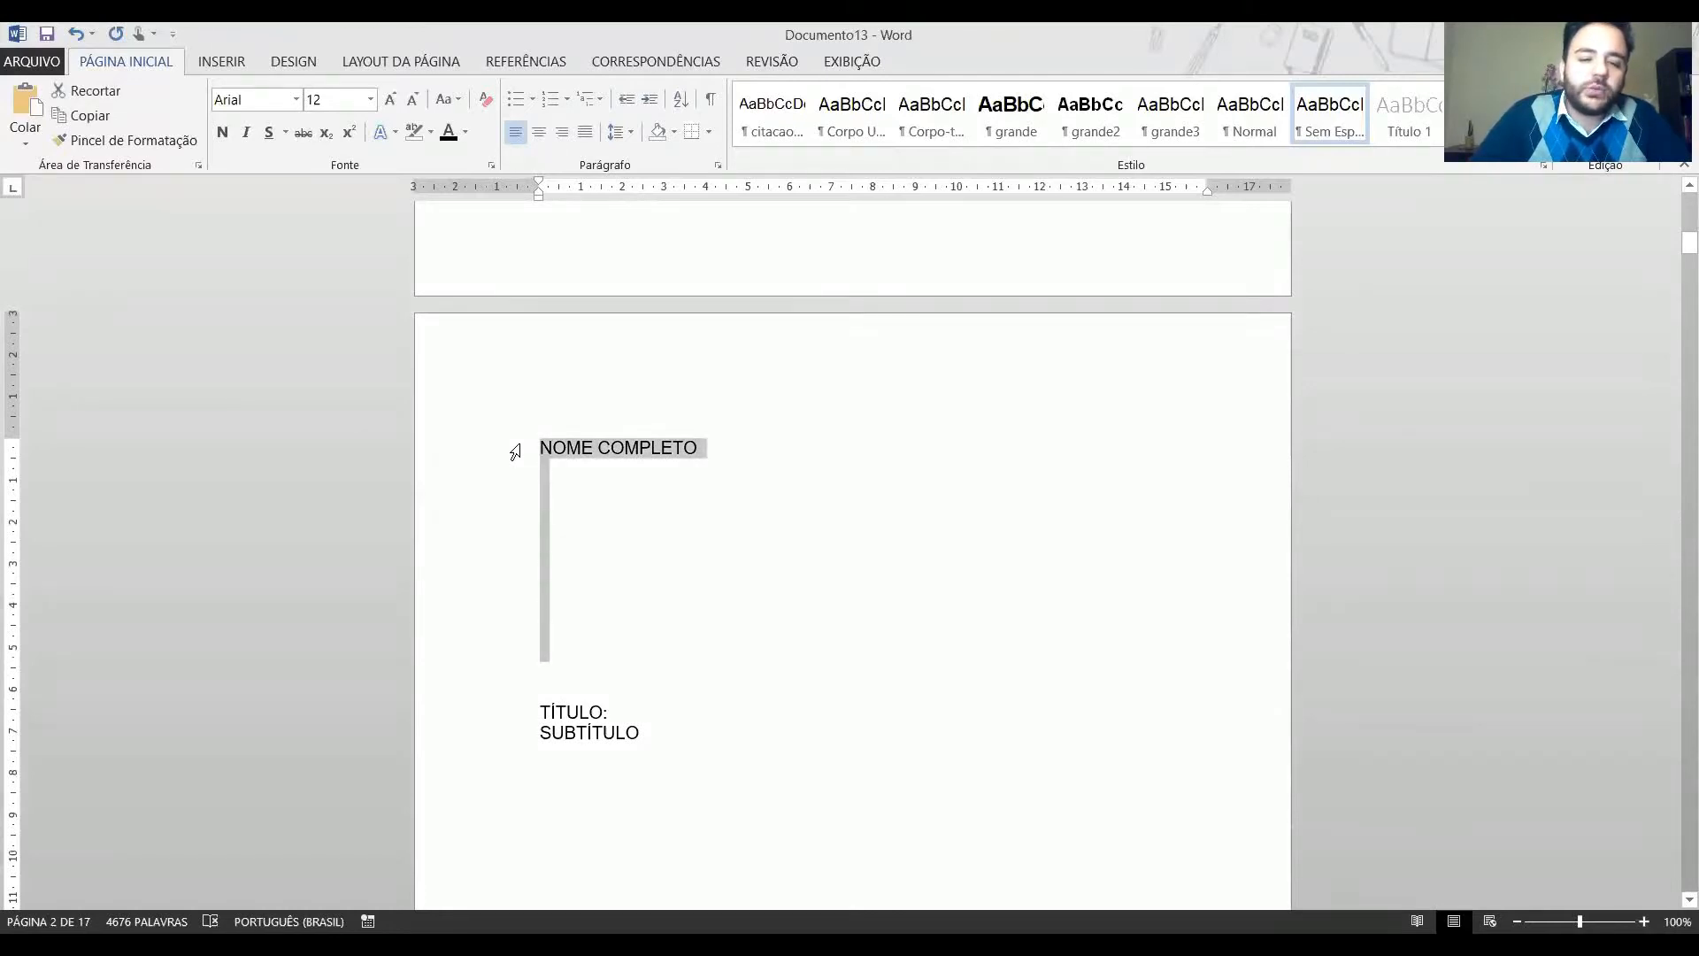
key(shift+Down)
key(shift+Down)
key(shift+Down)
key(shift+Down)
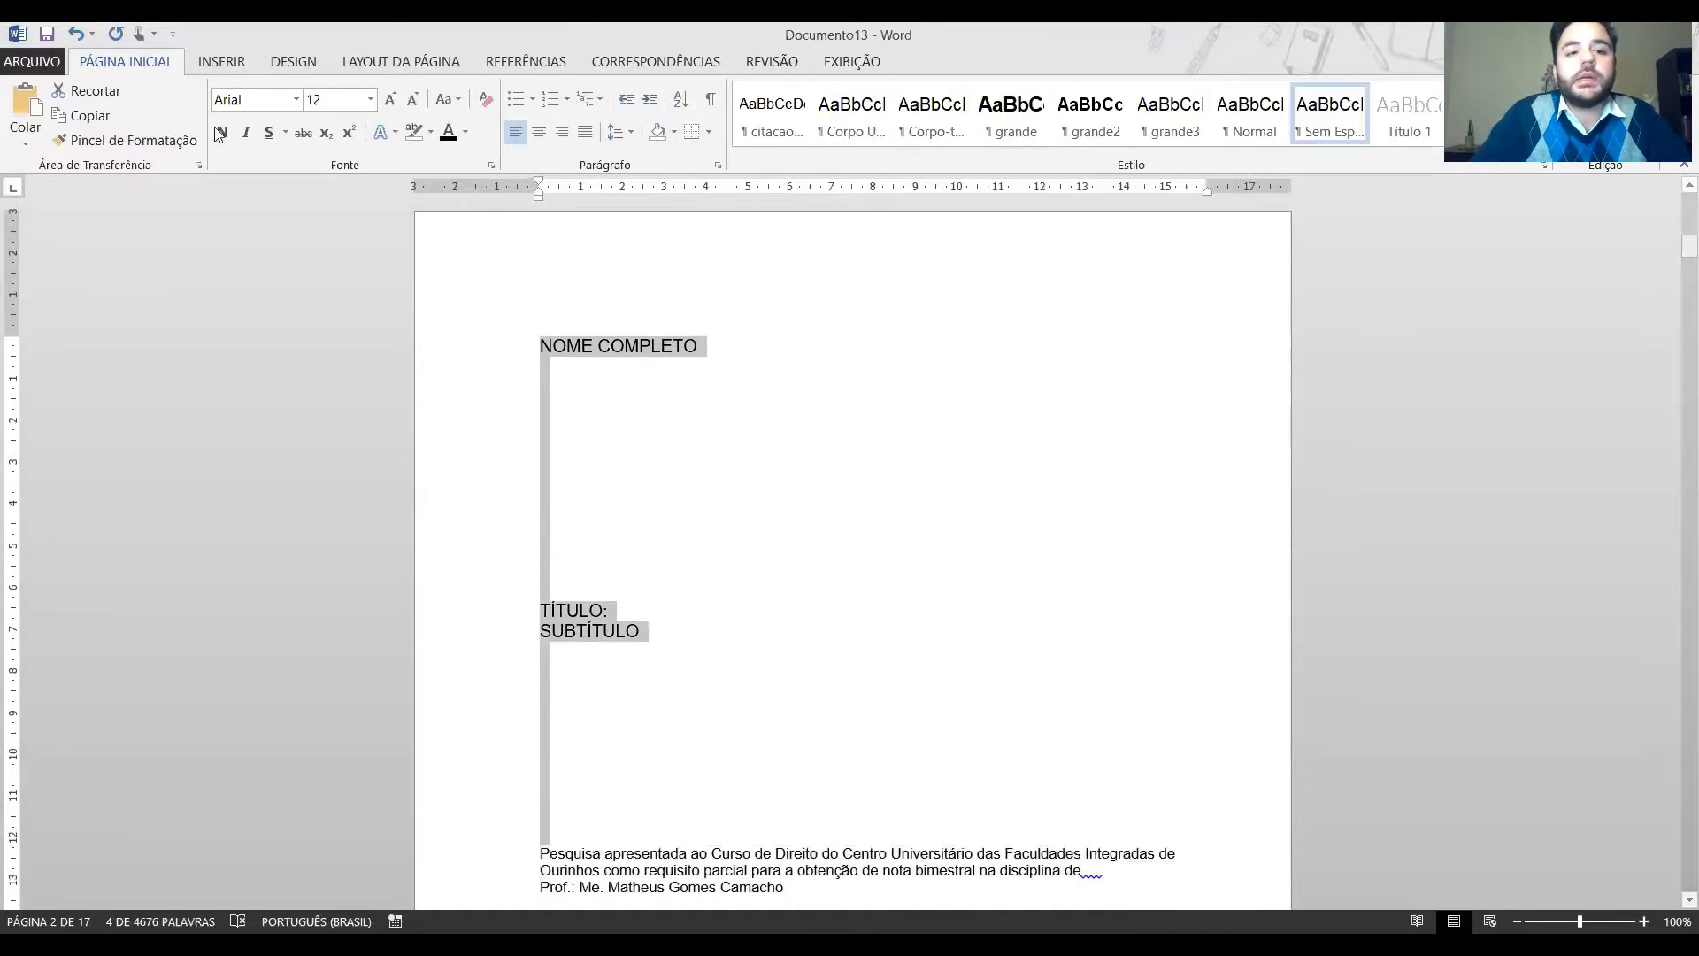
click(327, 99)
text(14)
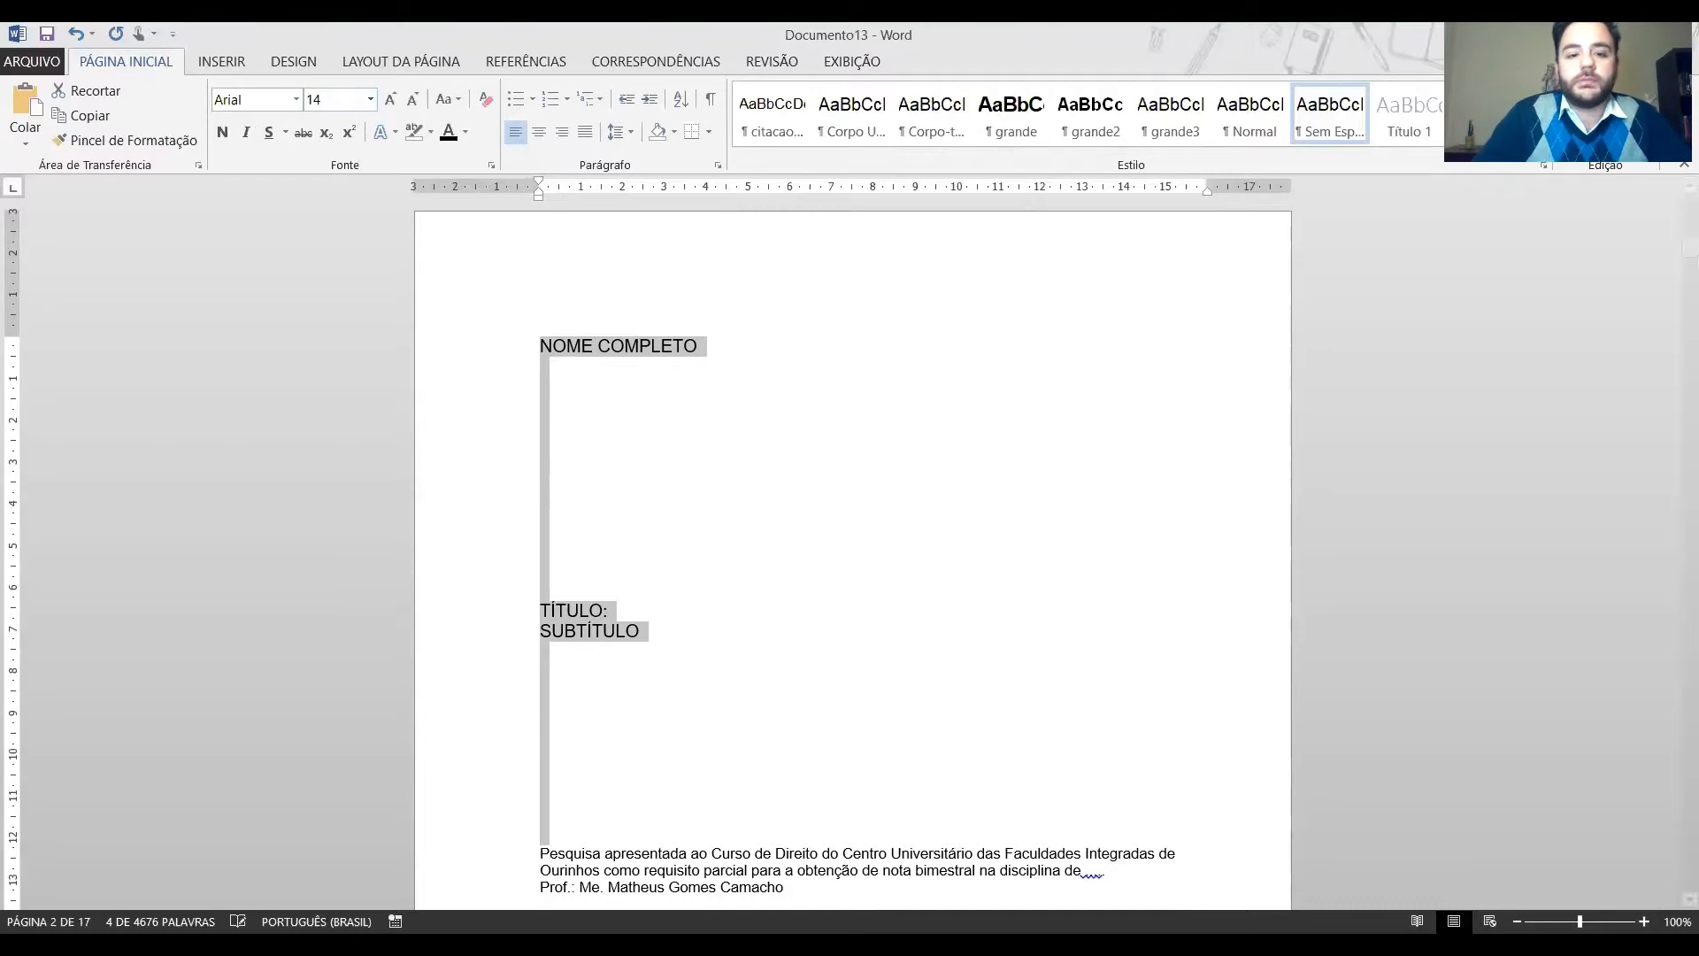
key(Return)
Make the selected name, title and subtitle block bold and centre it.
key(ctrl+n)
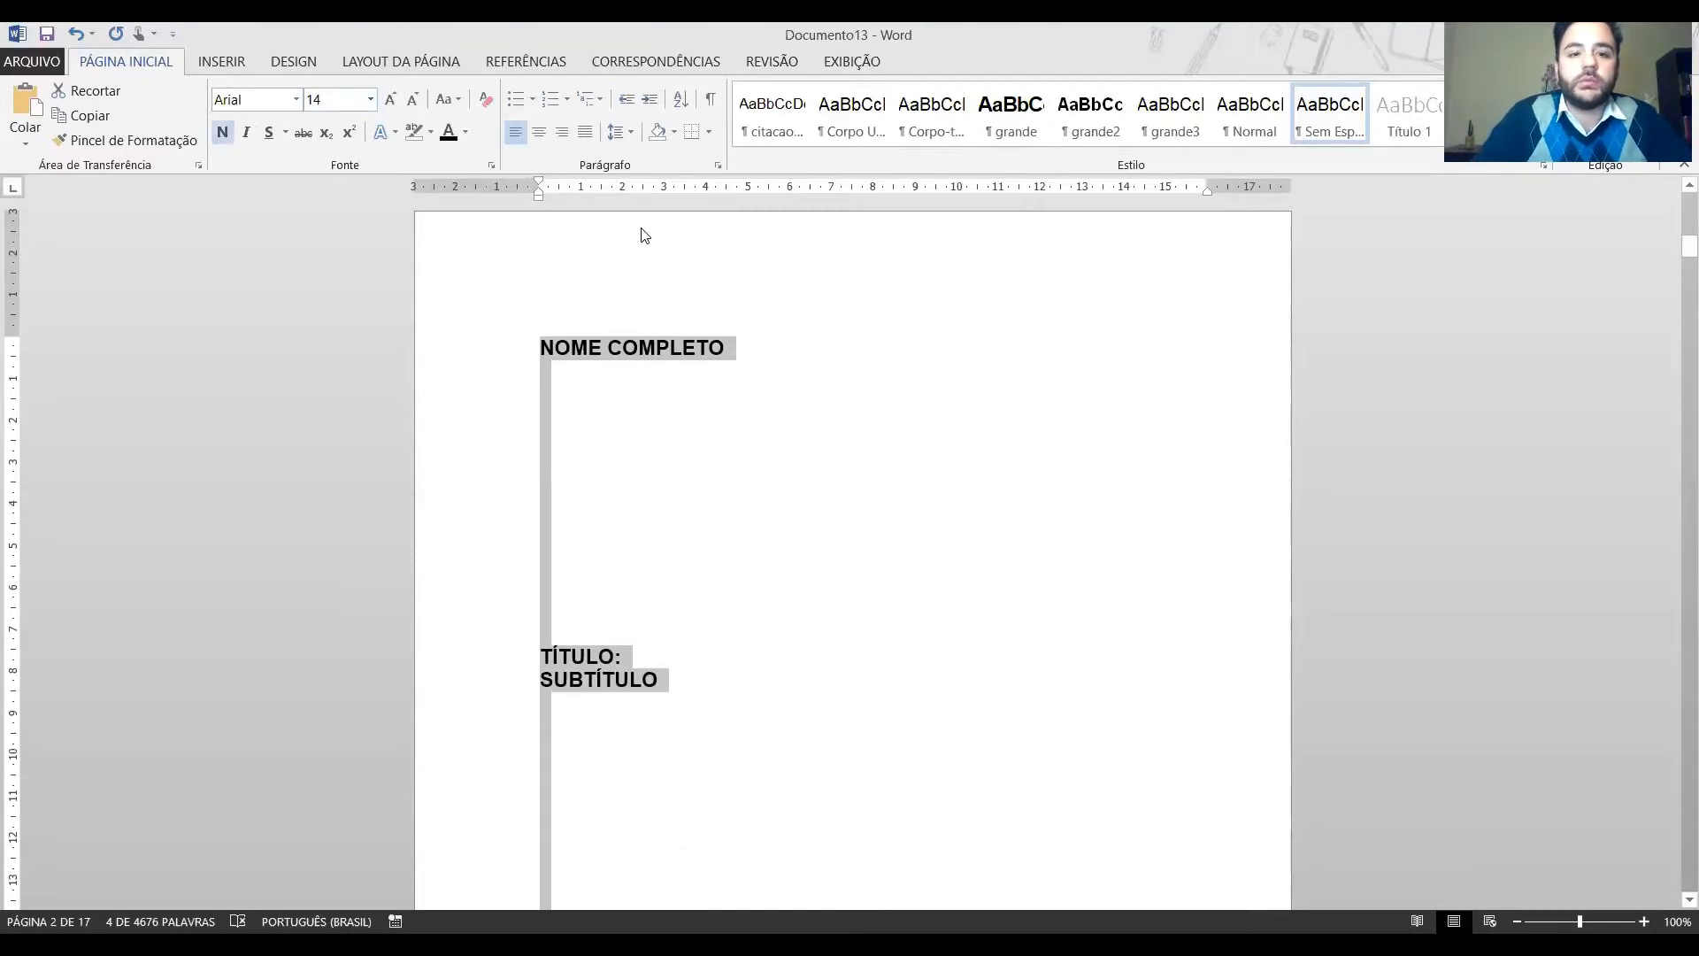
key(ctrl+e)
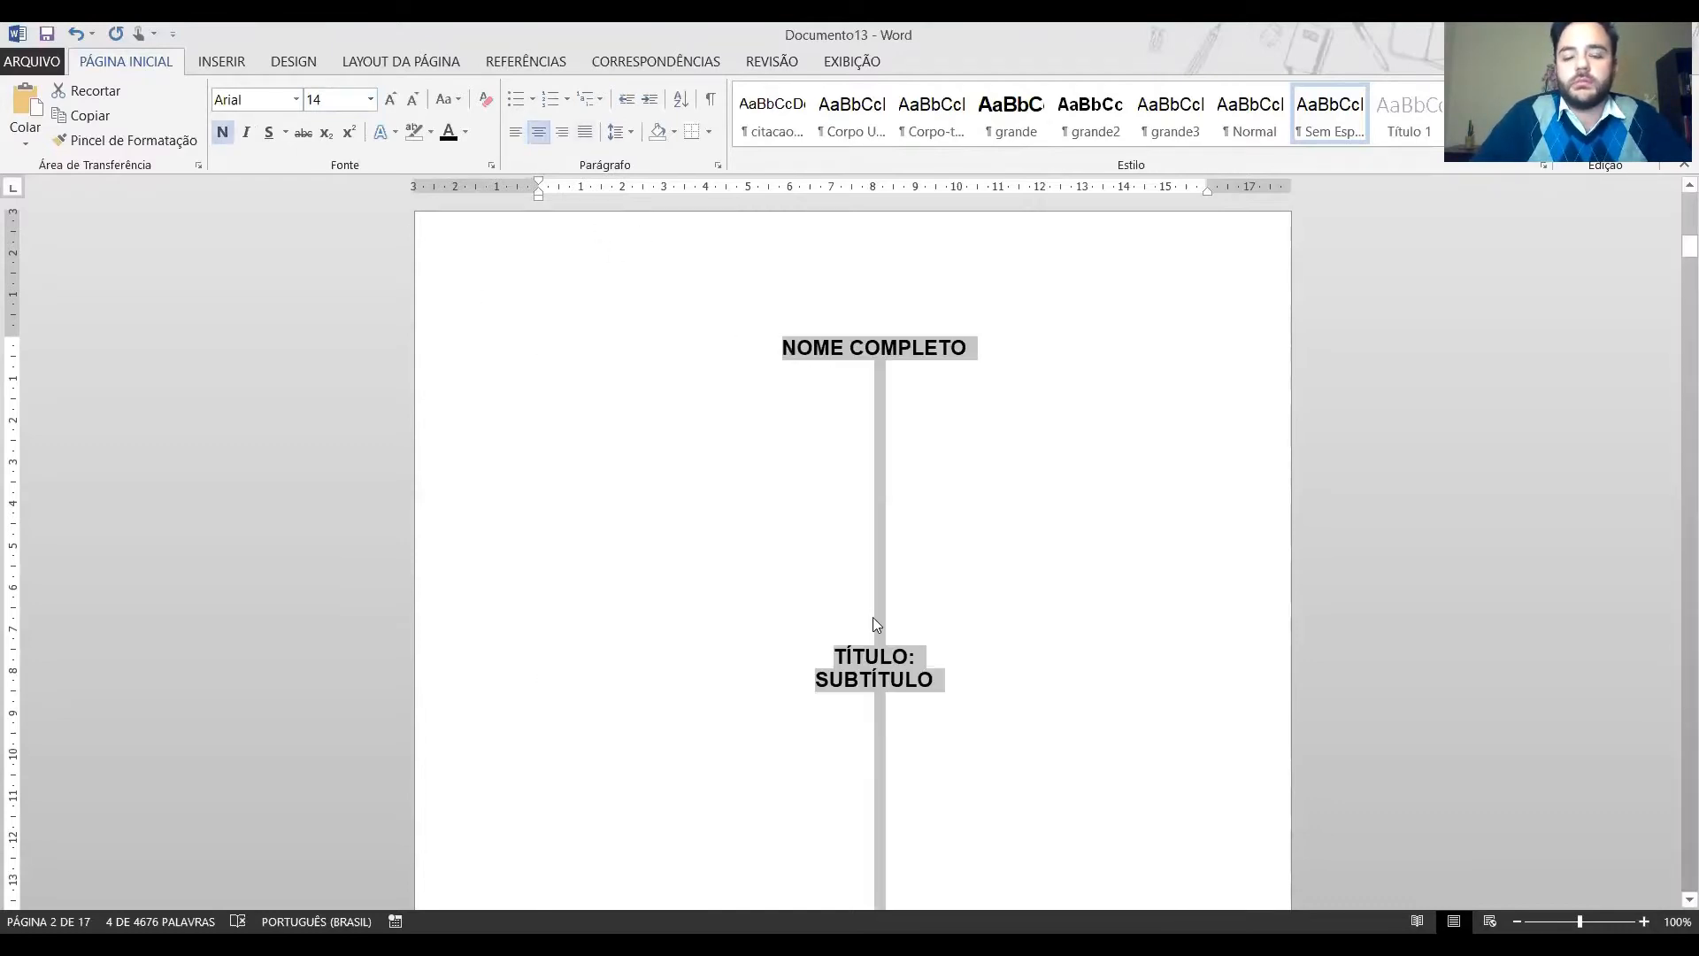
click(873, 618)
Select the presentation note together with the professor line and set the font size to 10.
scroll(808, 584, down, 5)
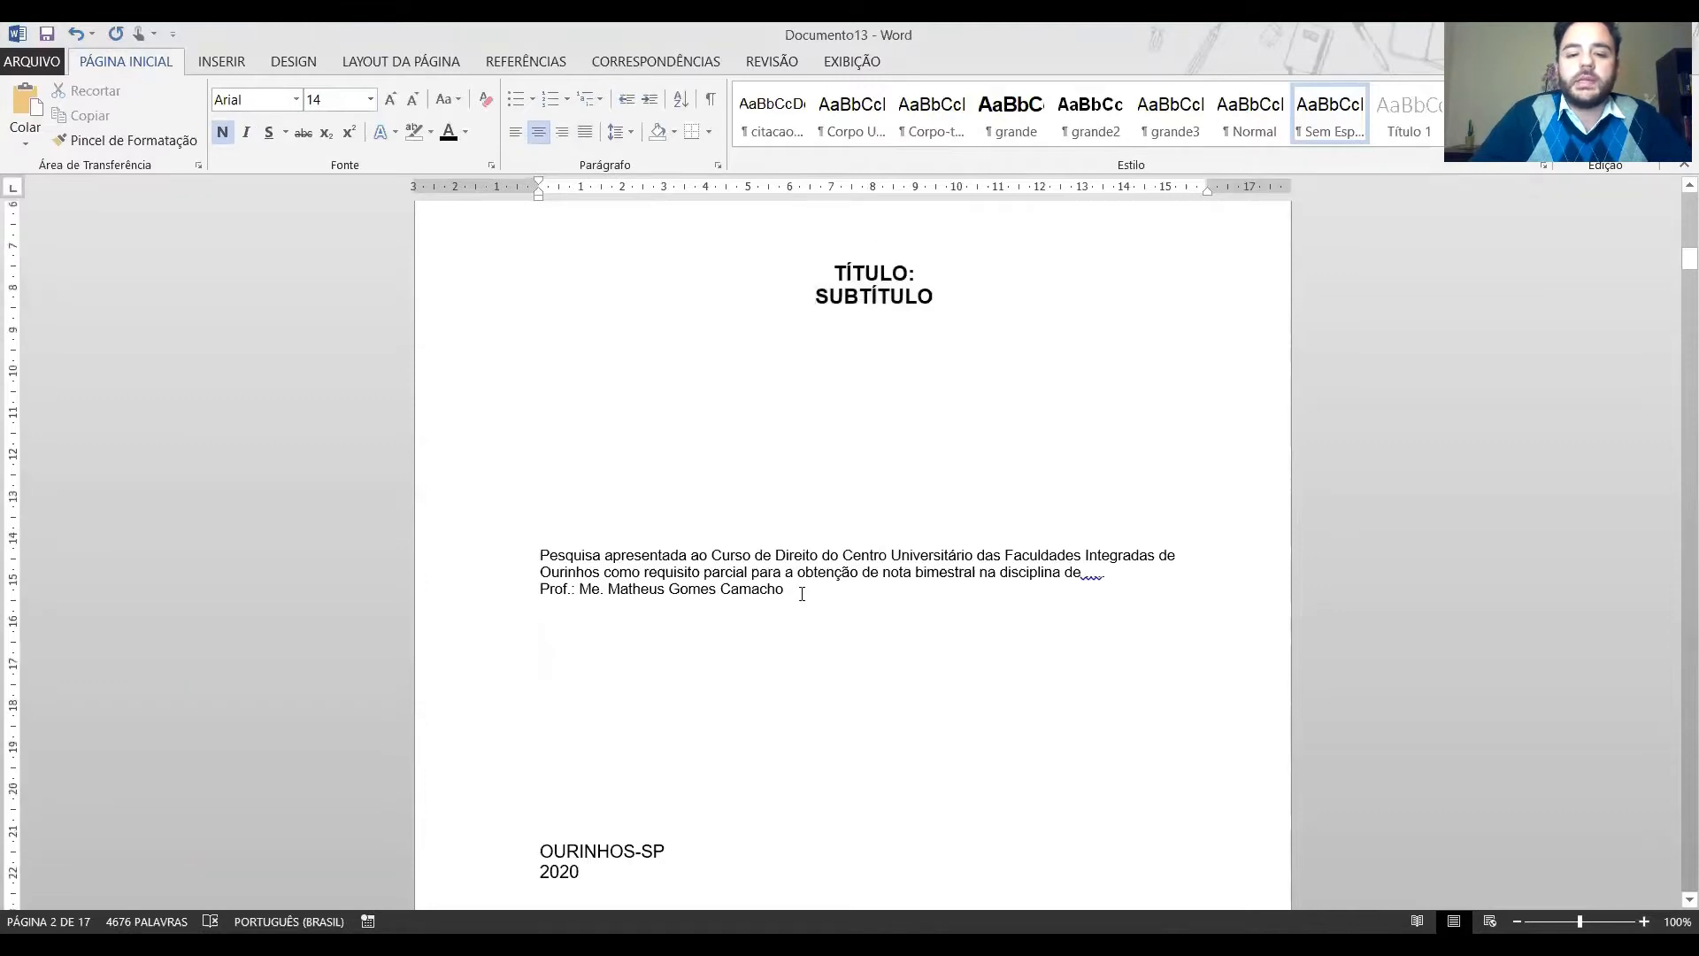
drag(802, 593, 499, 551)
click(326, 100)
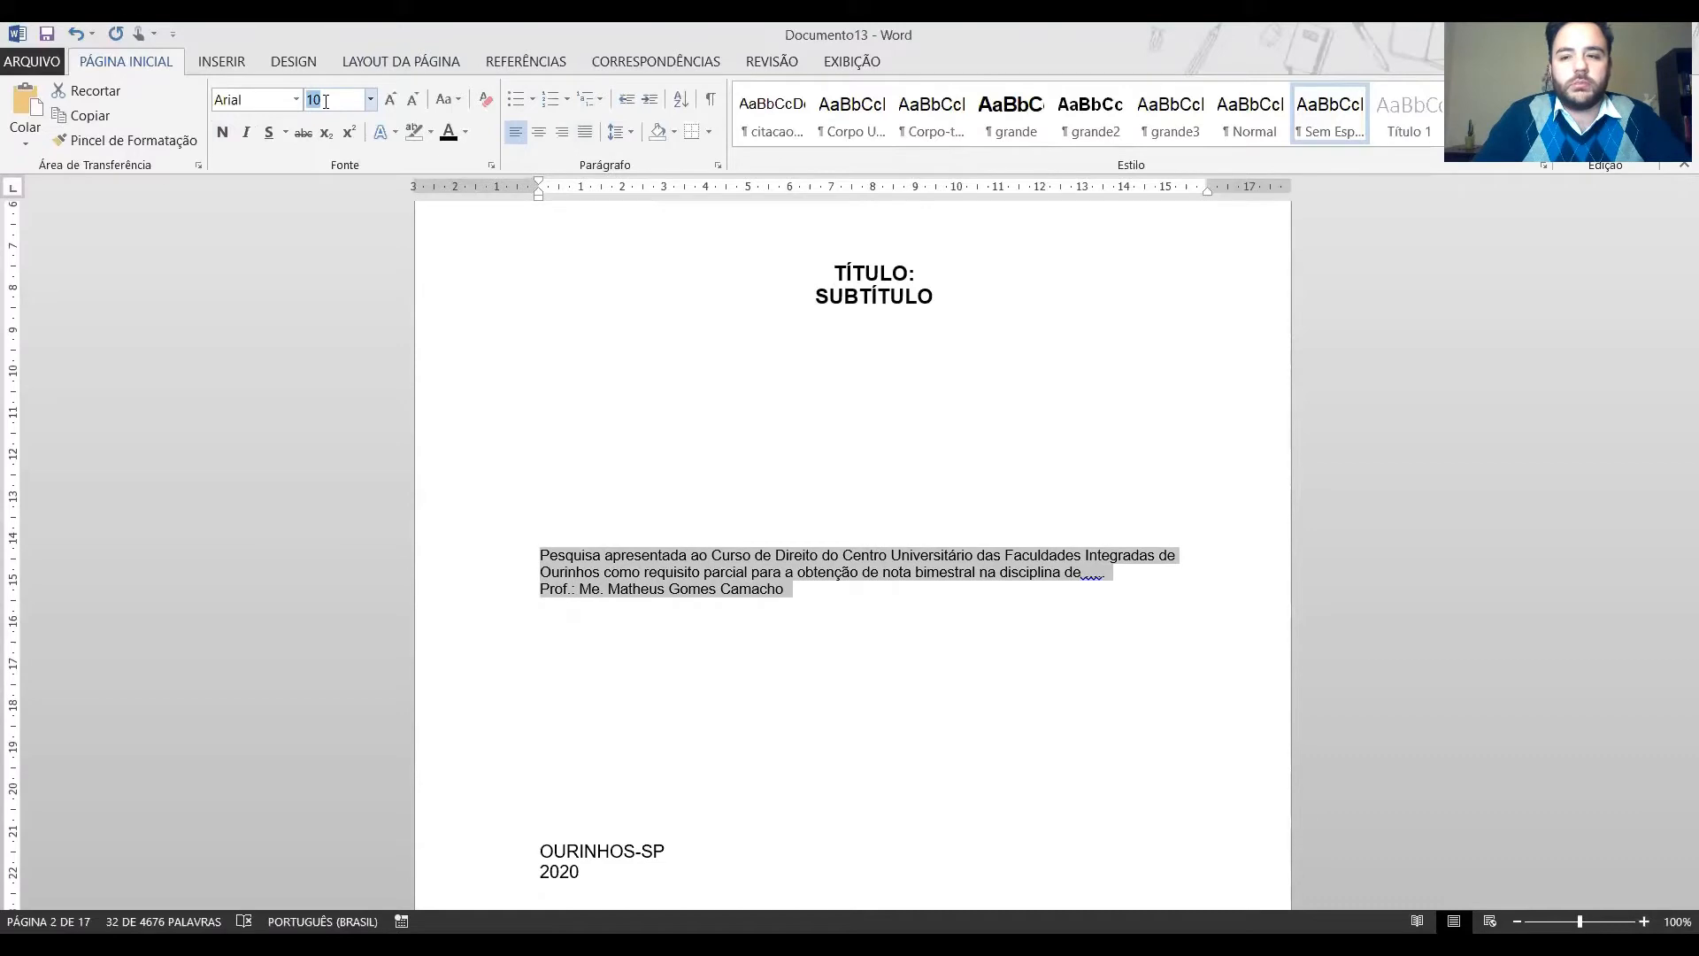
text(1)
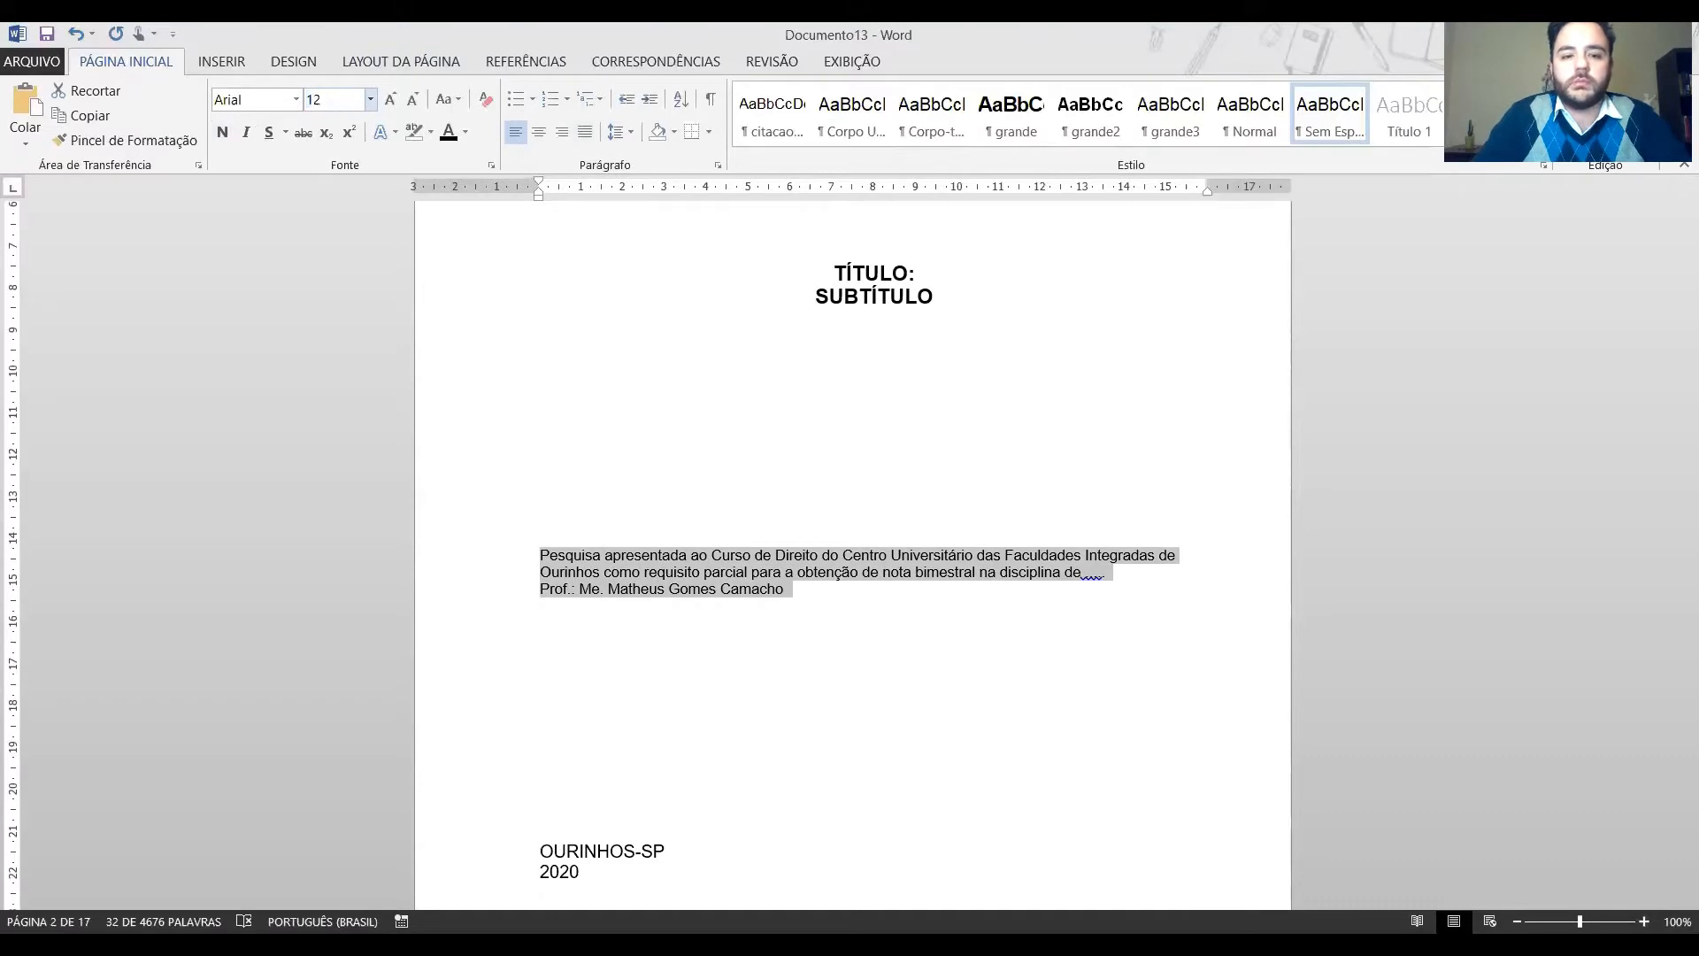
key(Return)
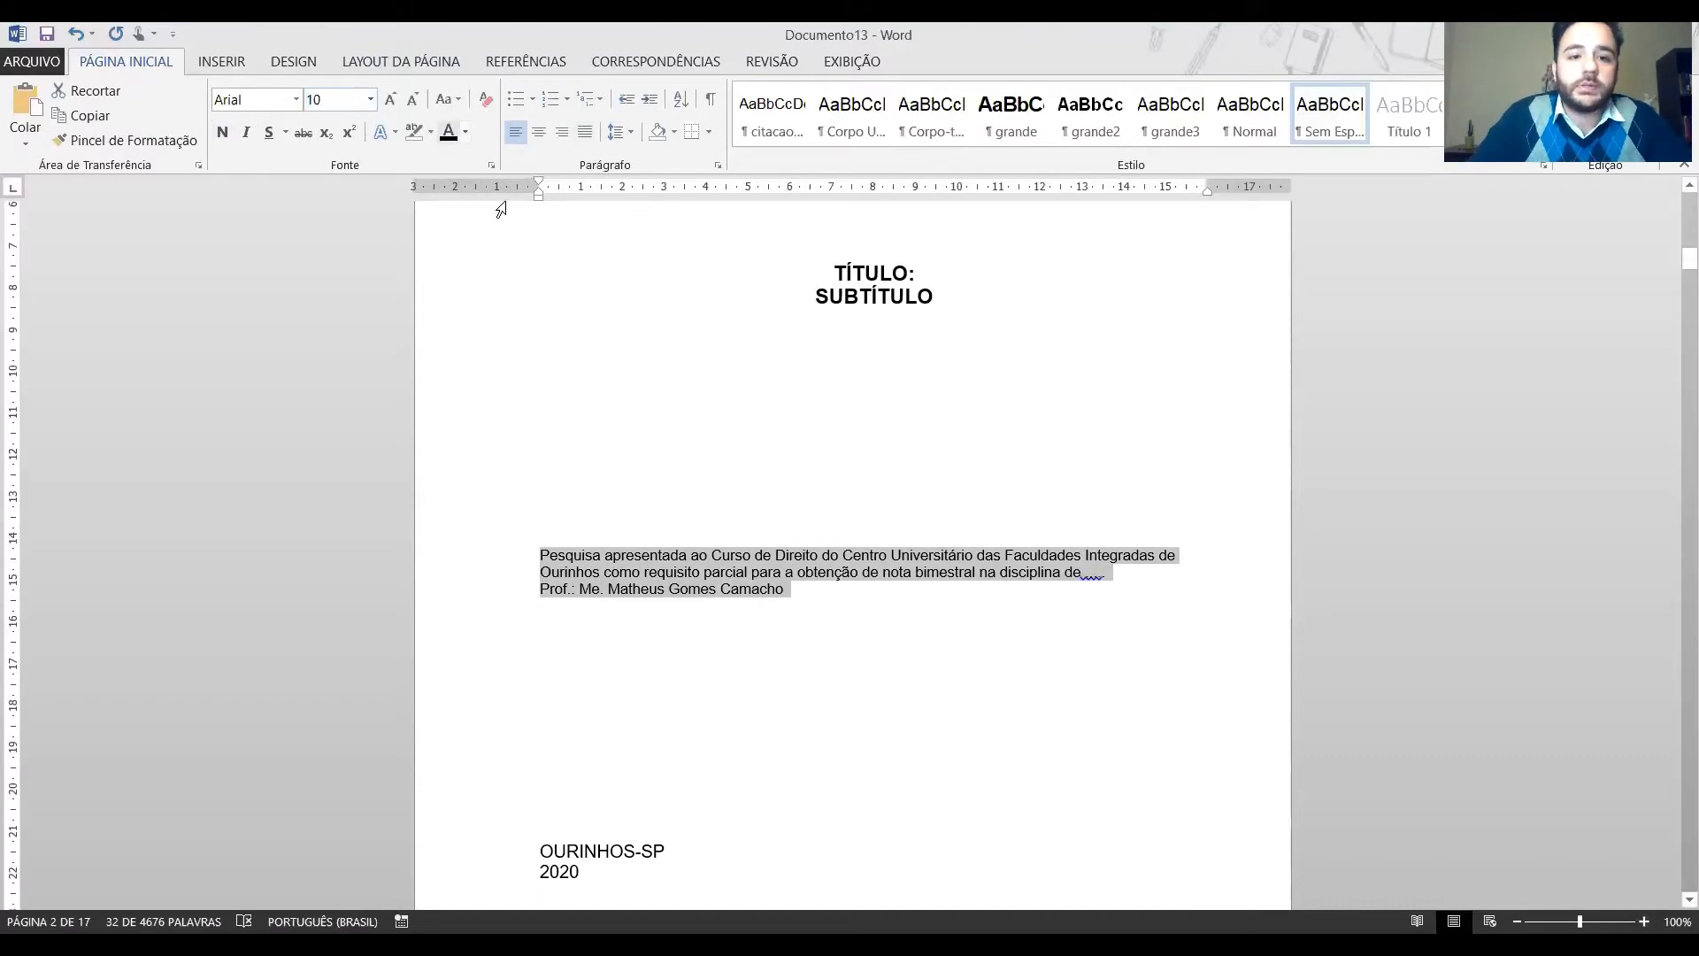
Indent the selected presentation note about 7 cm from the left margin and justify it.
drag(539, 191, 539, 192)
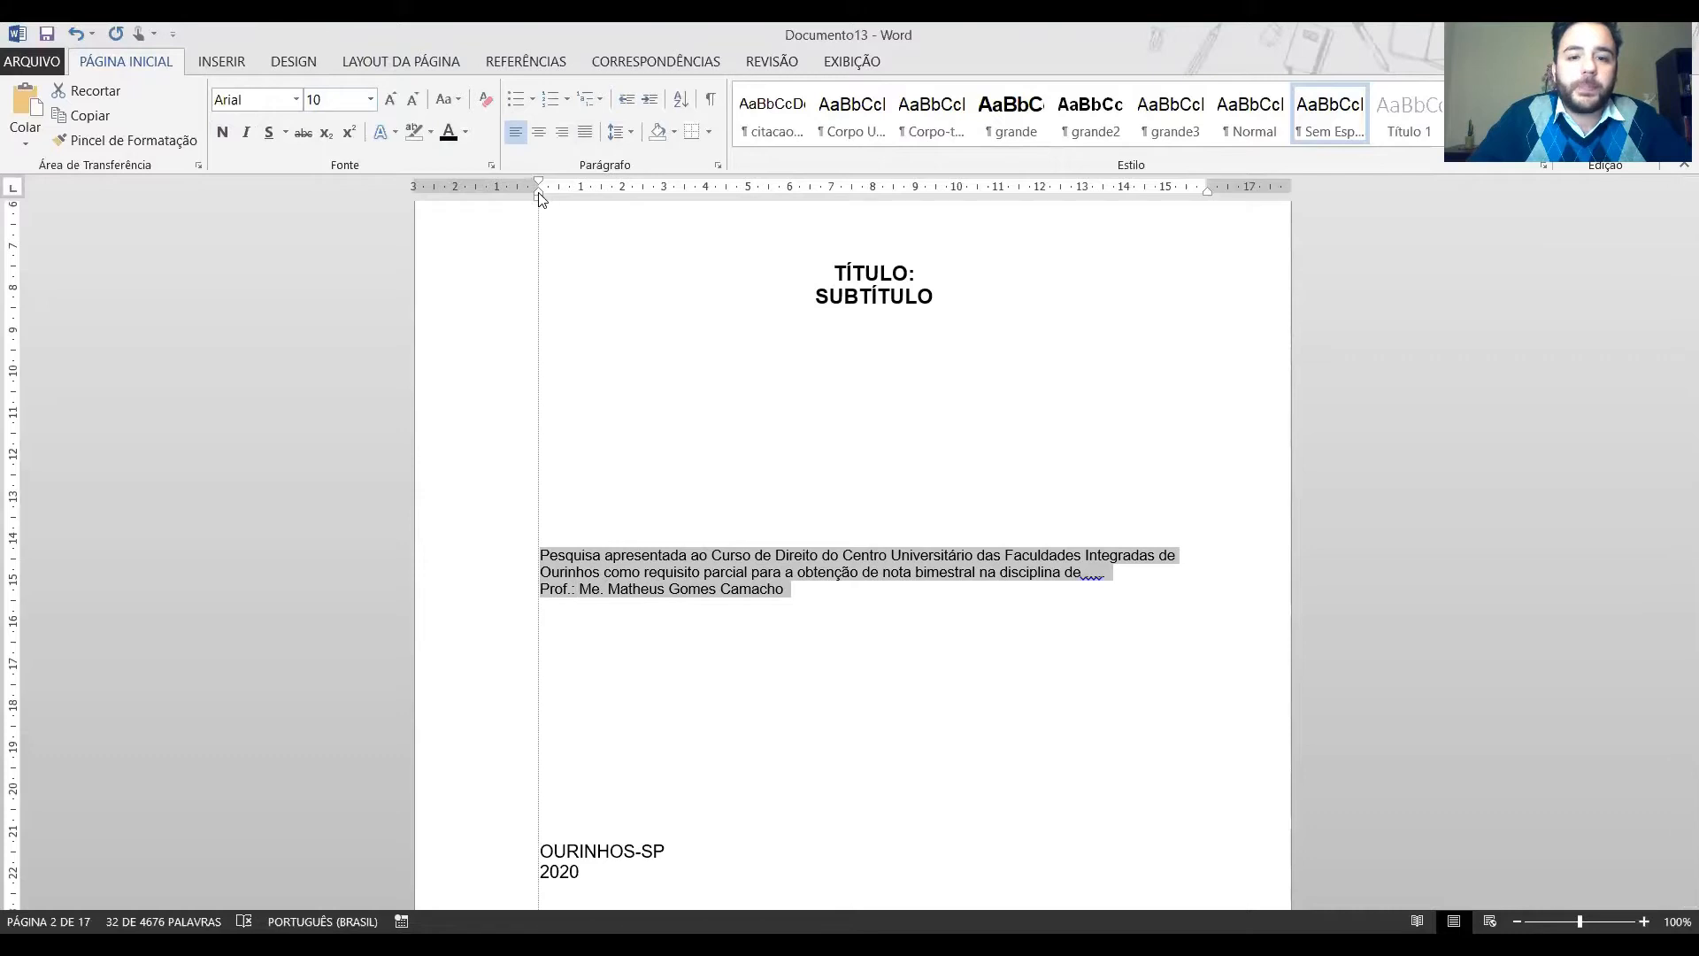
drag(539, 192, 835, 215)
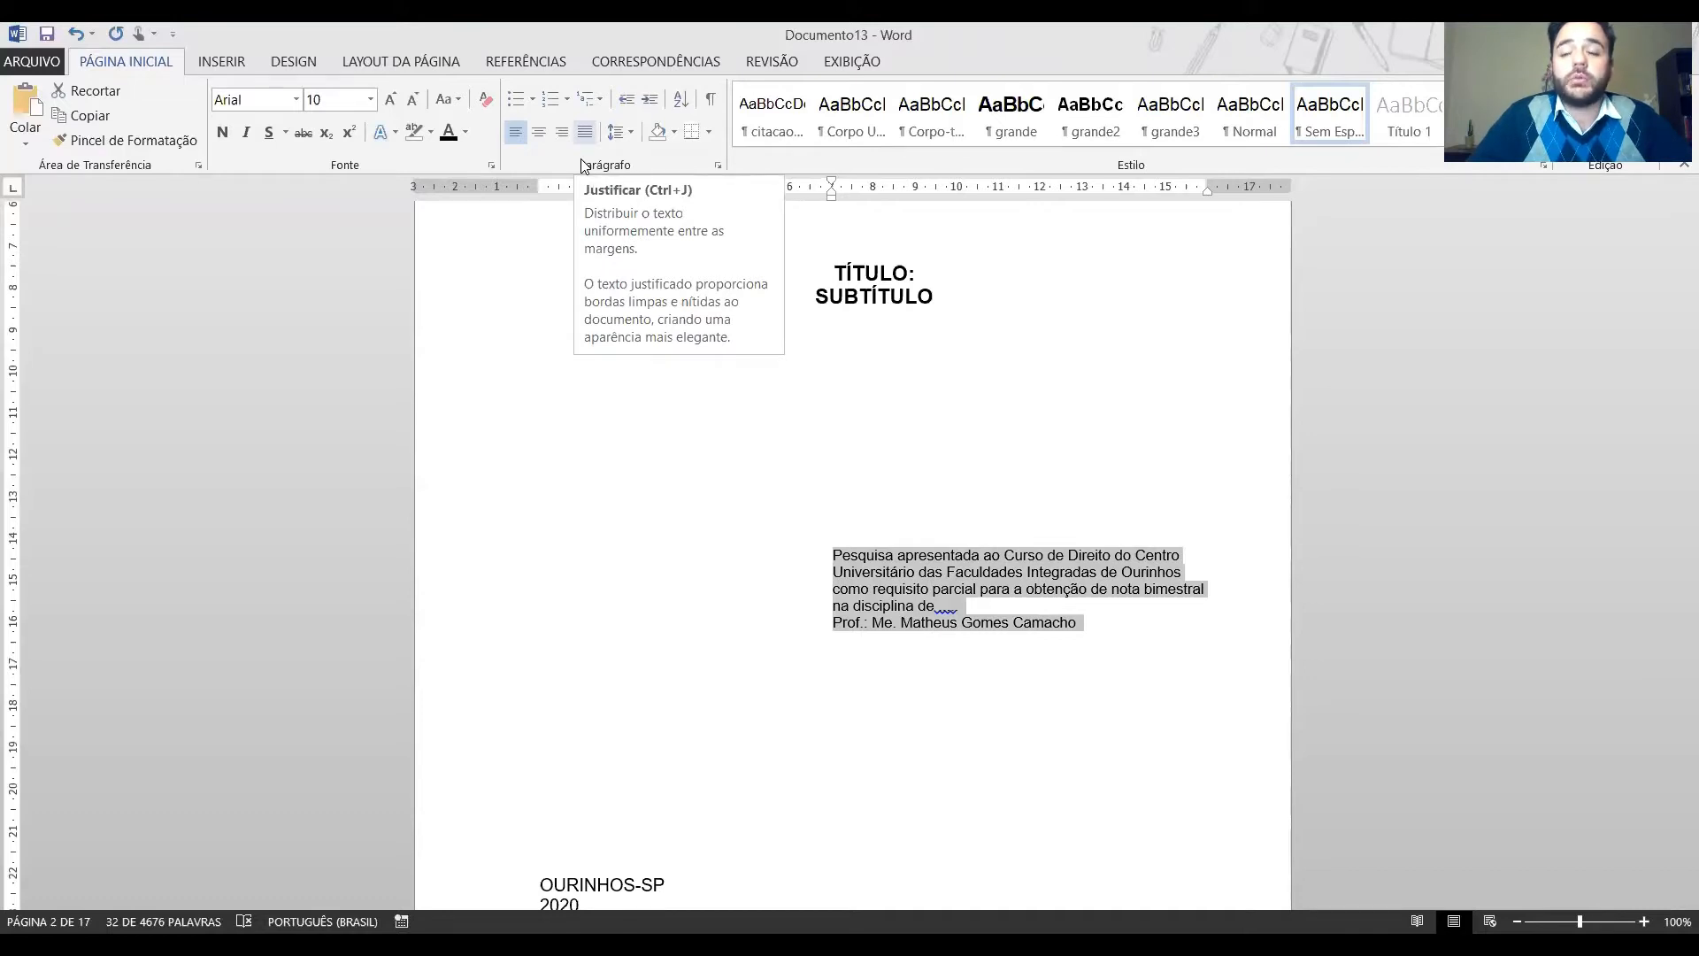
key(ctrl+j)
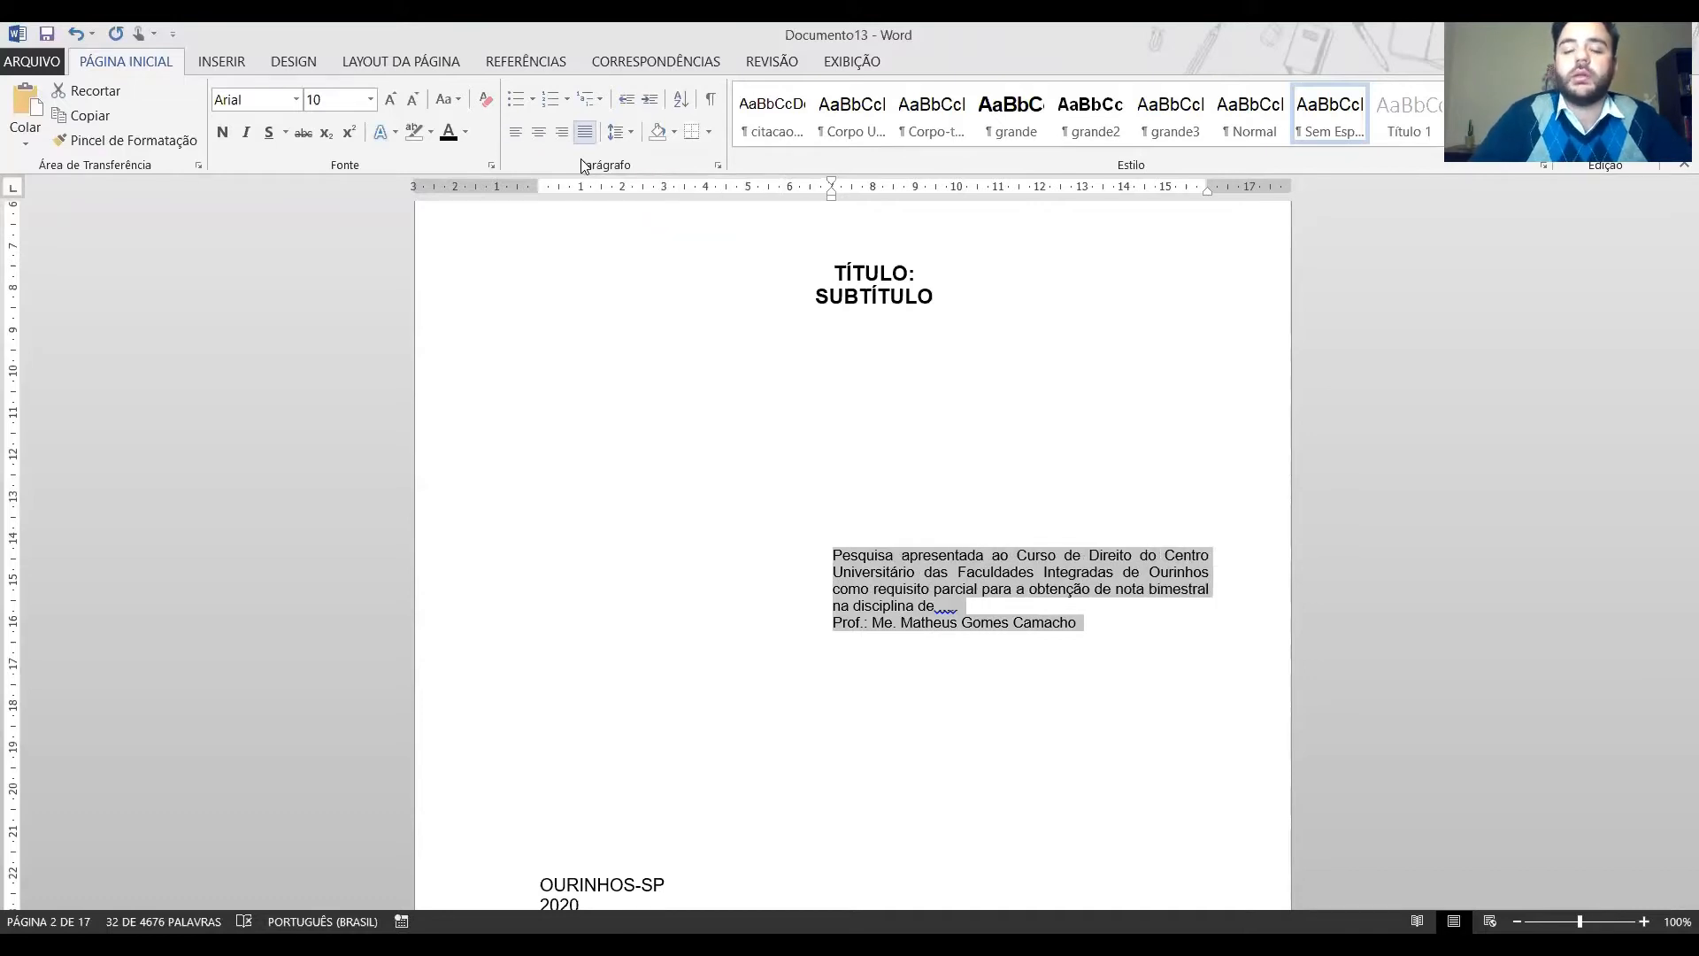
click(1009, 538)
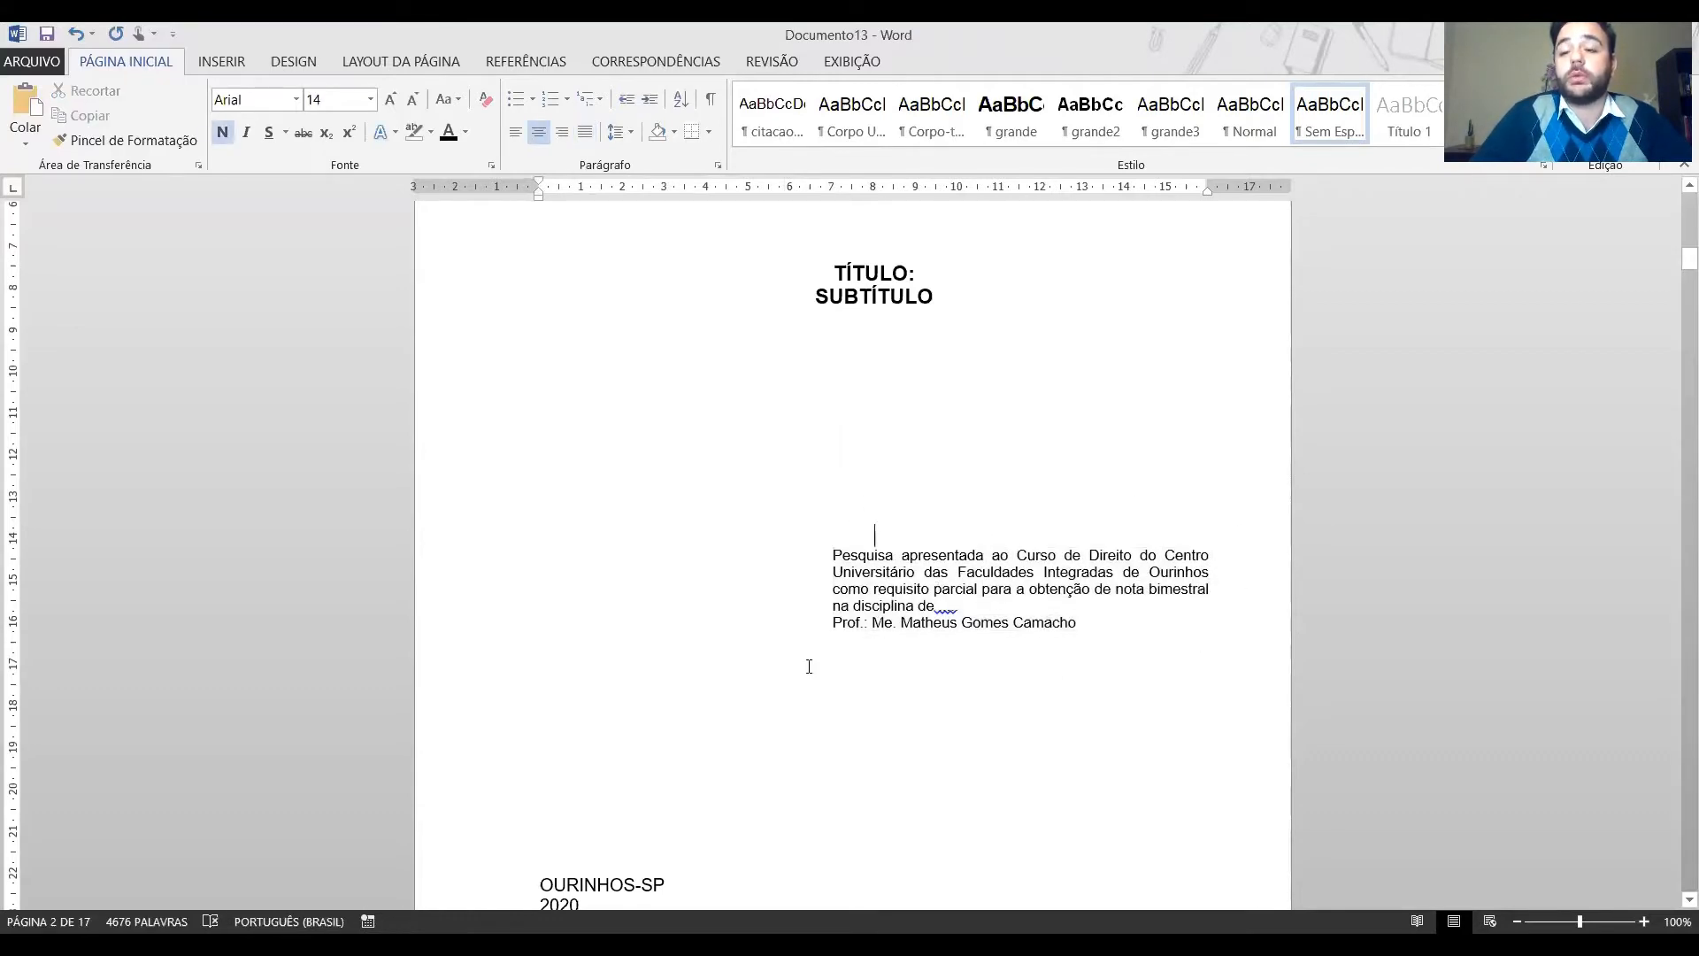
Select the blank lines below the presentation note through OURINHOS-SP and 2020 and set them to size 14.
scroll(858, 703, down, 2)
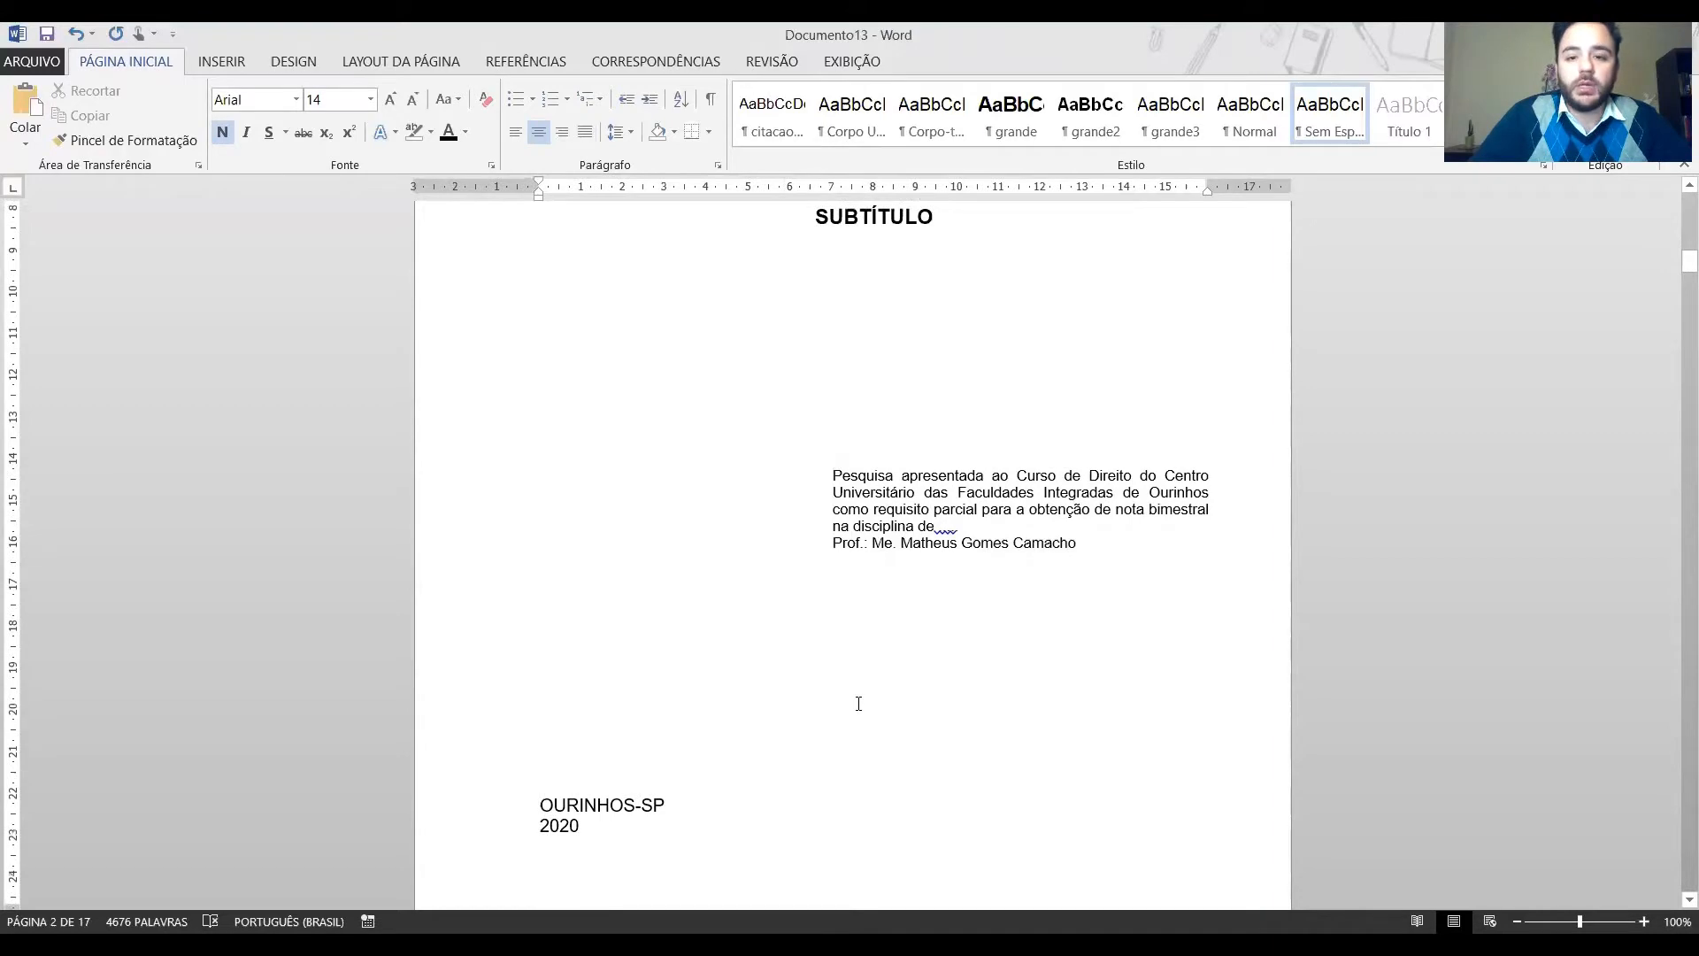
scroll(858, 703, down, 2)
click(890, 409)
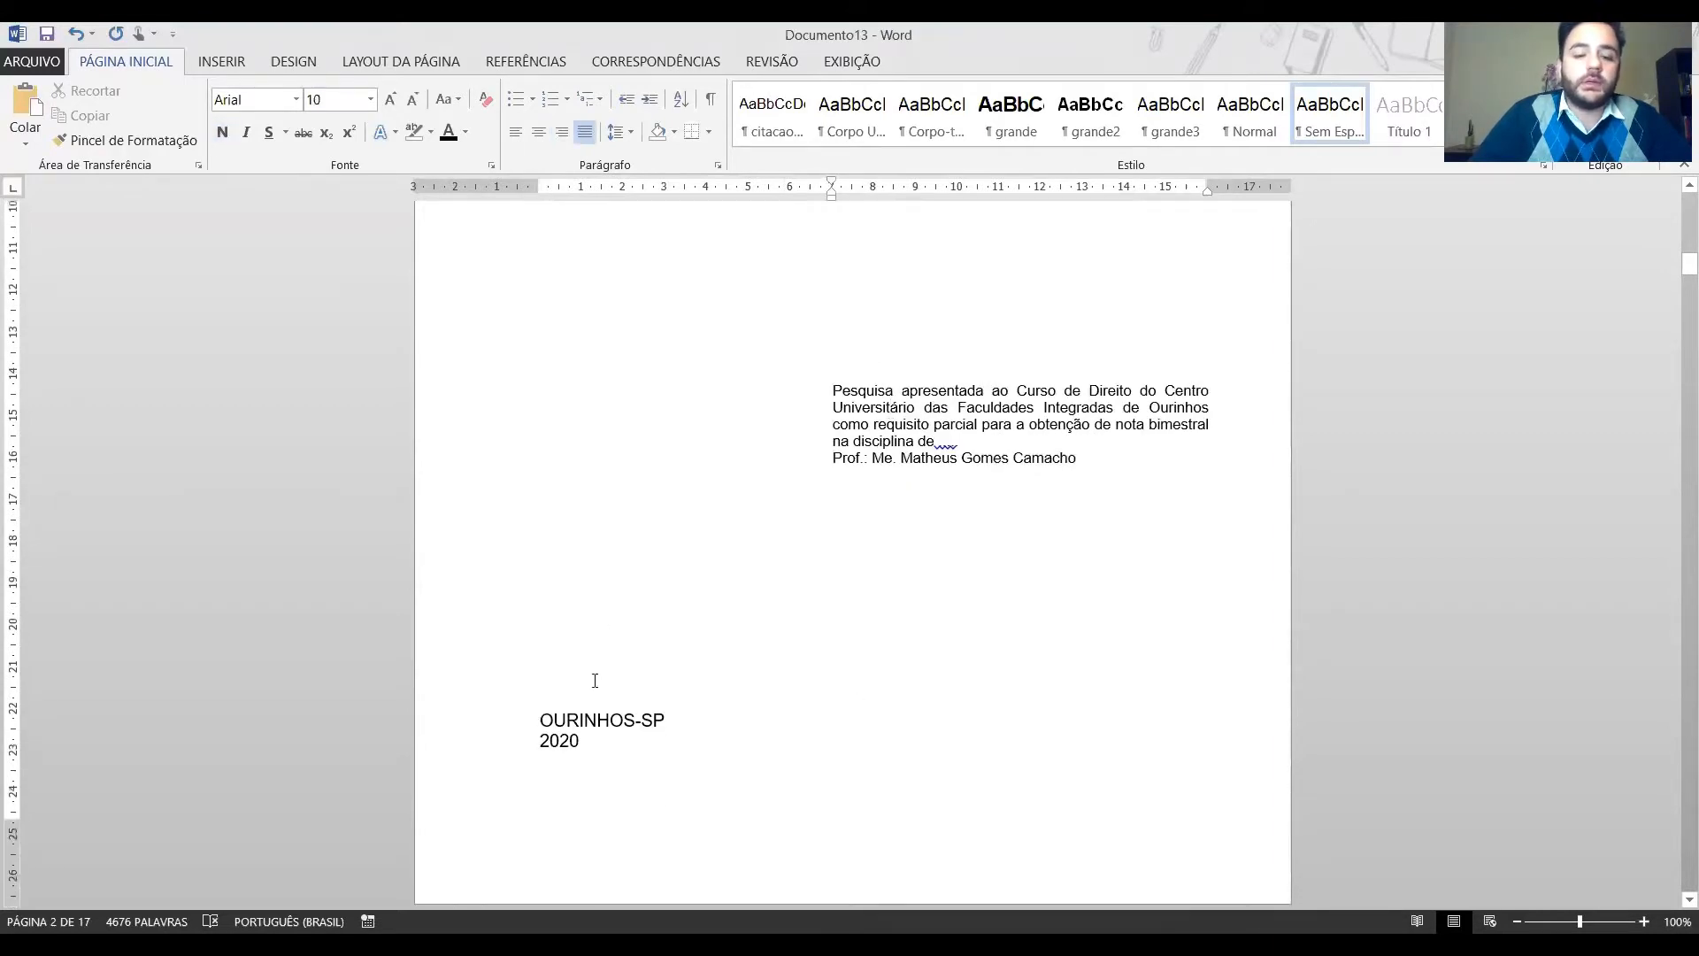
drag(837, 583, 792, 818)
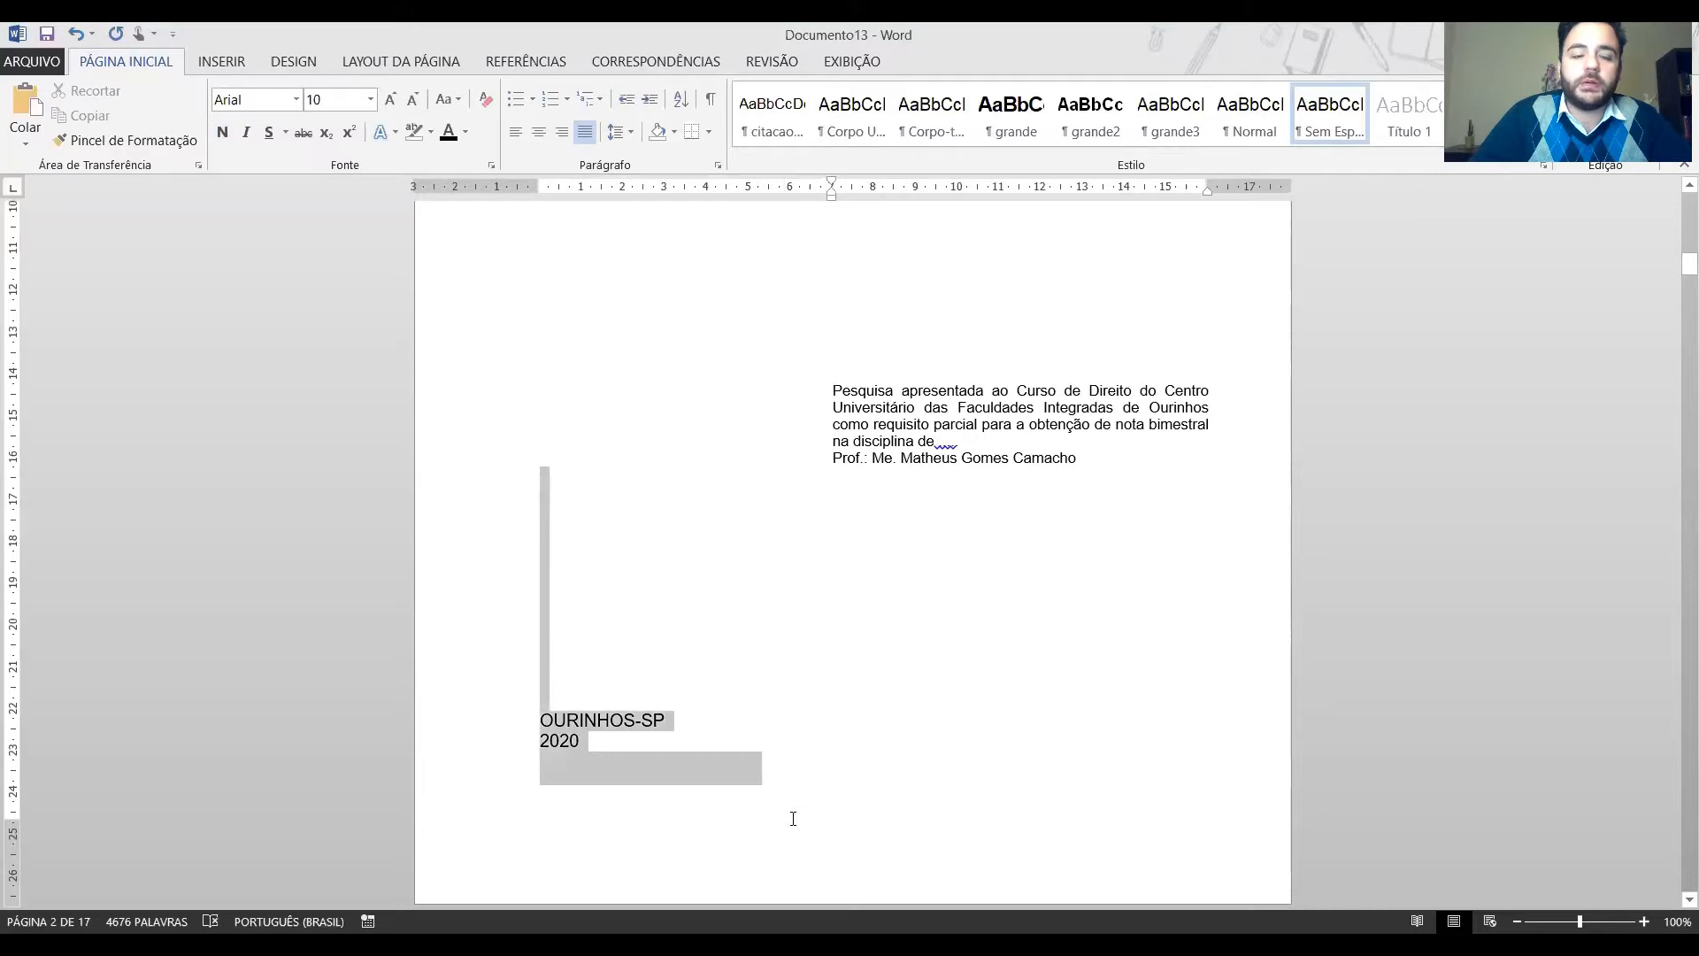
click(336, 103)
text(14)
key(Return)
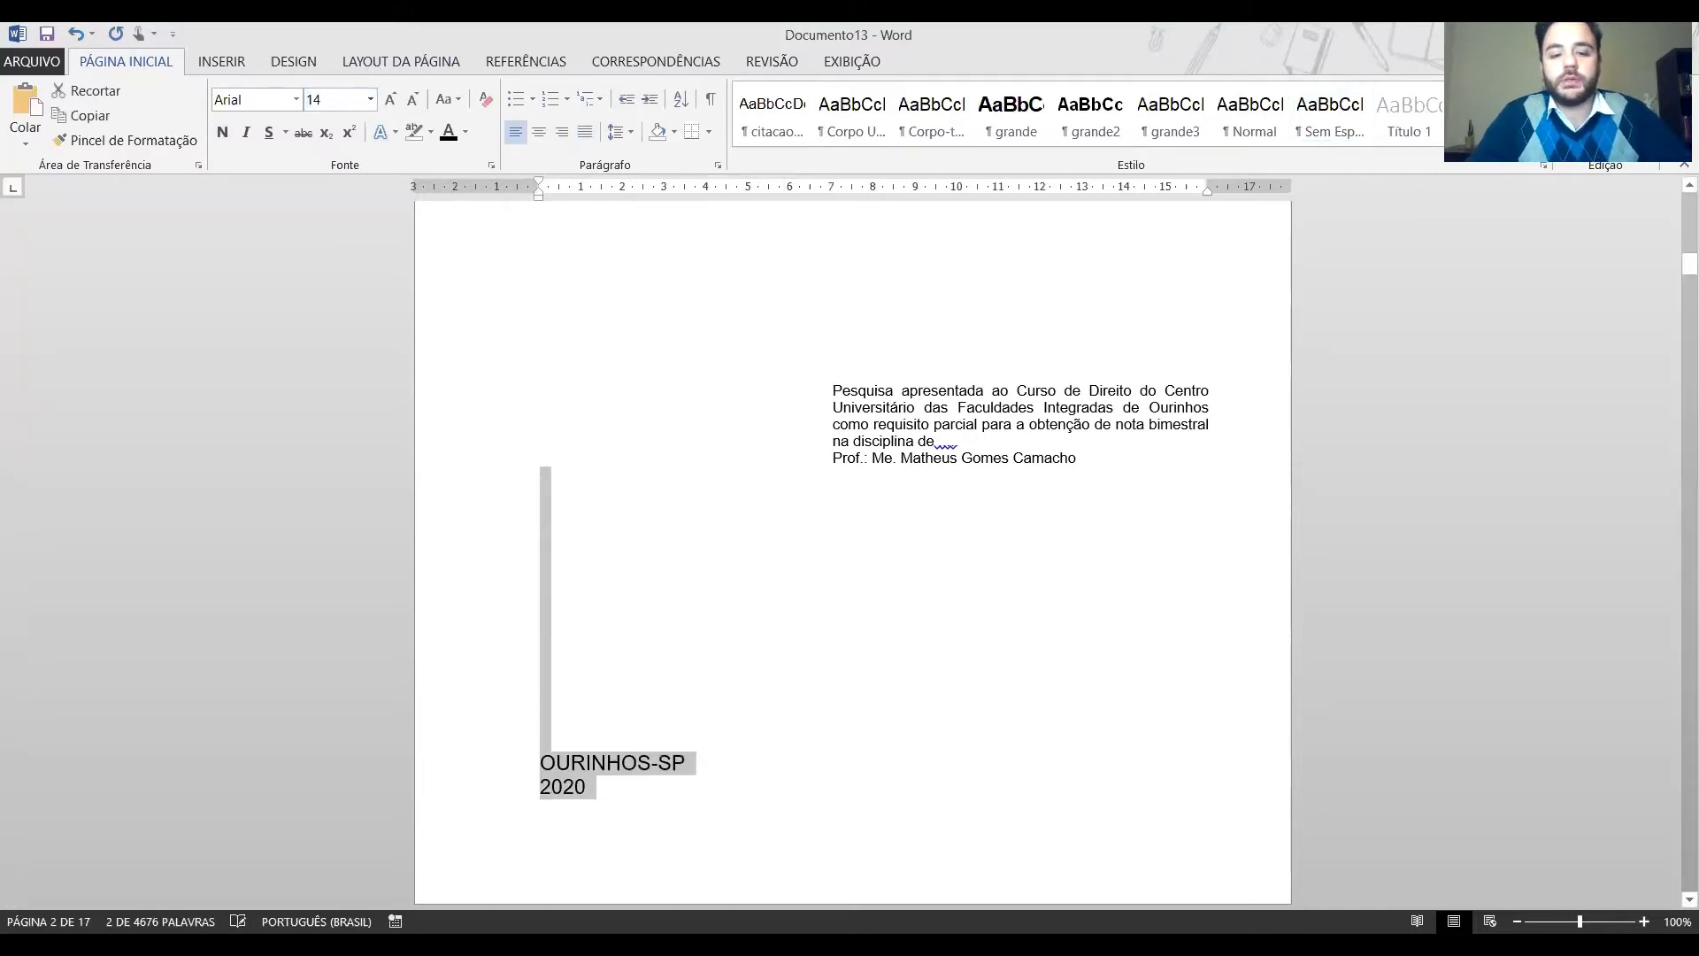
Make the selected OURINHOS-SP and 2020 lines at the foot of the title page bold and centre them.
key(ctrl+n)
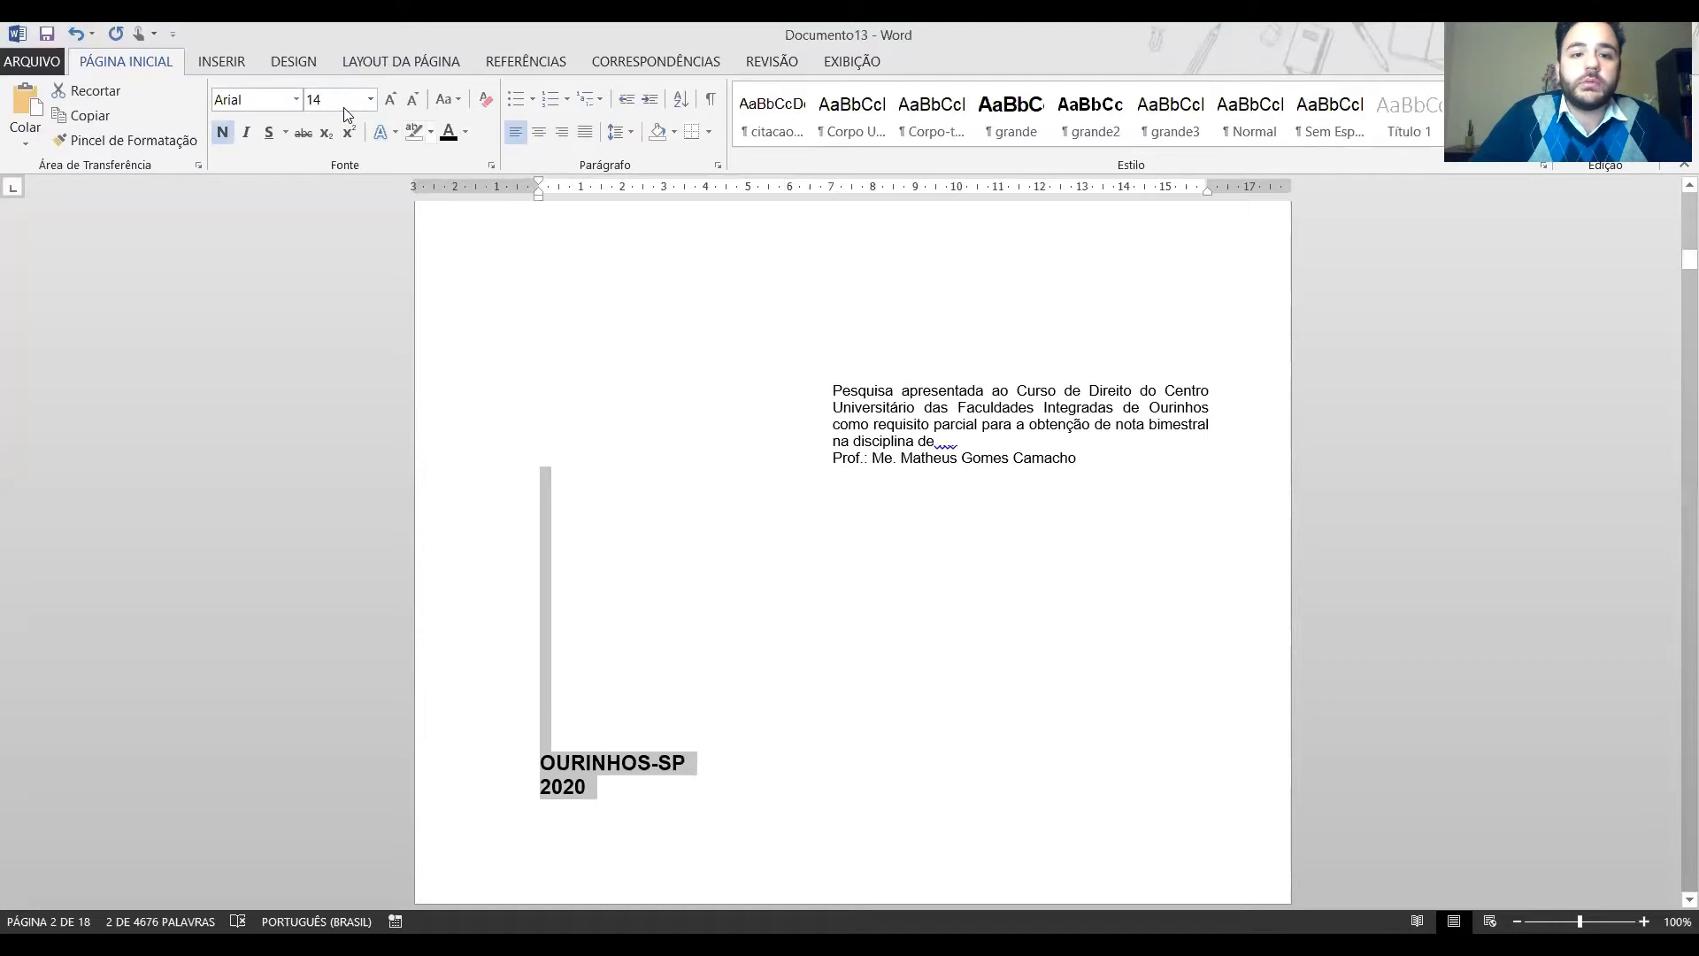
click(538, 132)
click(801, 550)
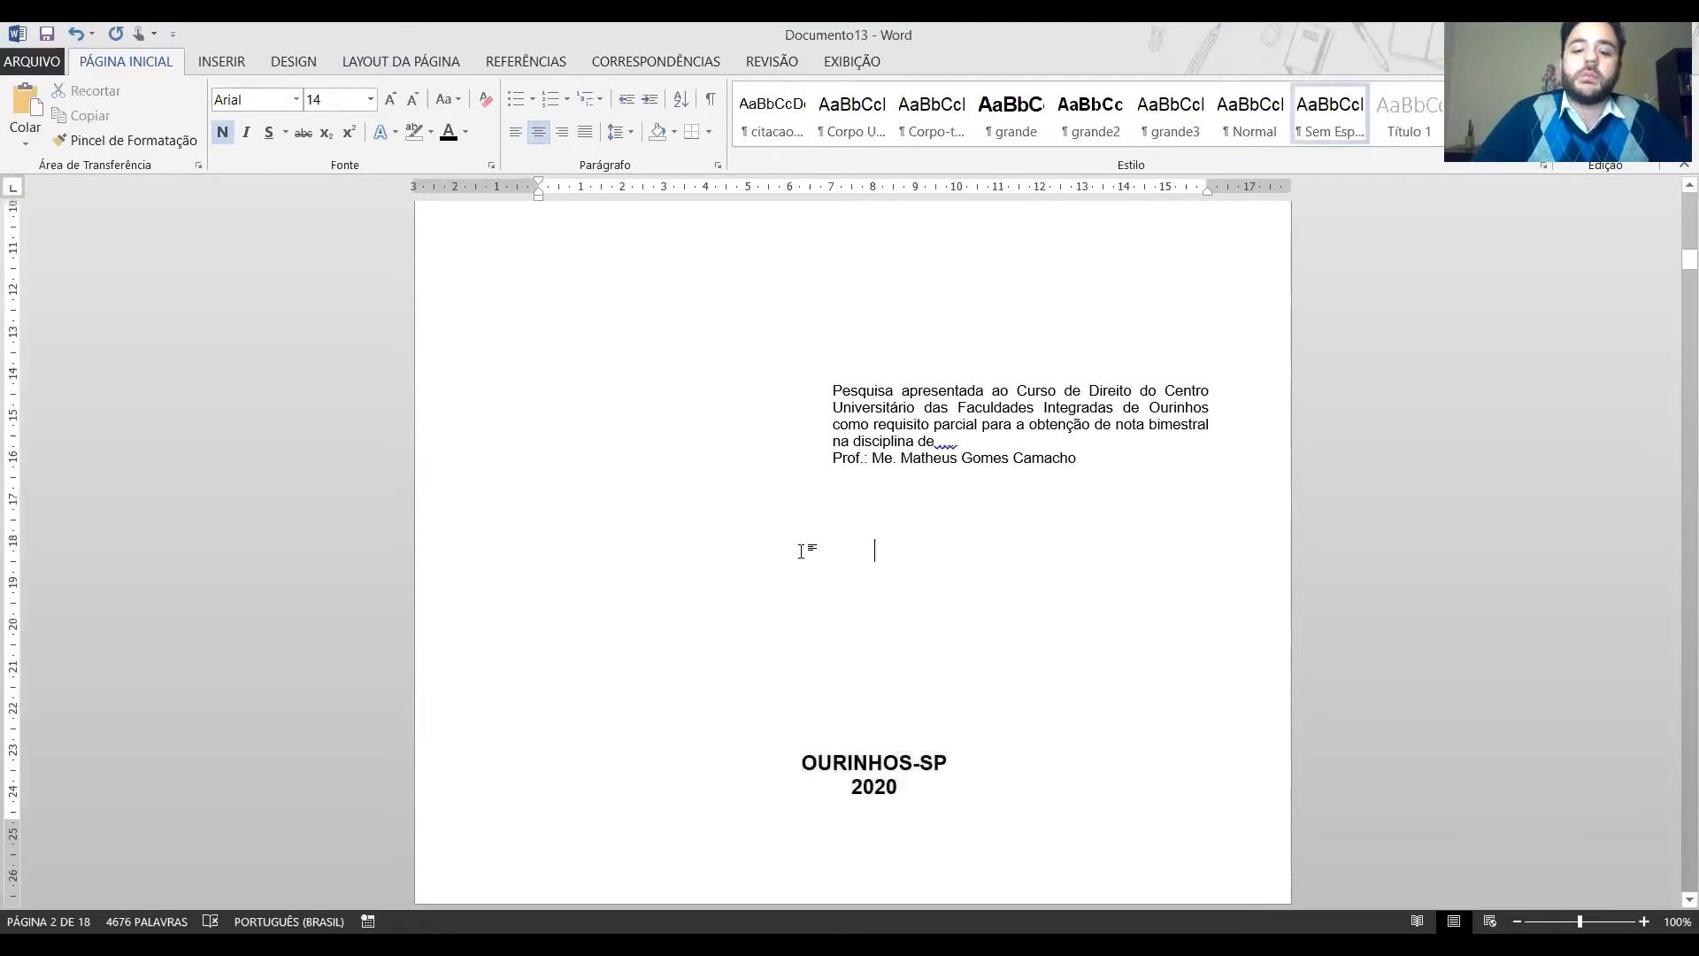
Remove the extra blank page between the title page and the page that starts with 1 INTRODUÇÃO.
scroll(871, 431, down, 3)
key(Return)
key(BackSpace)
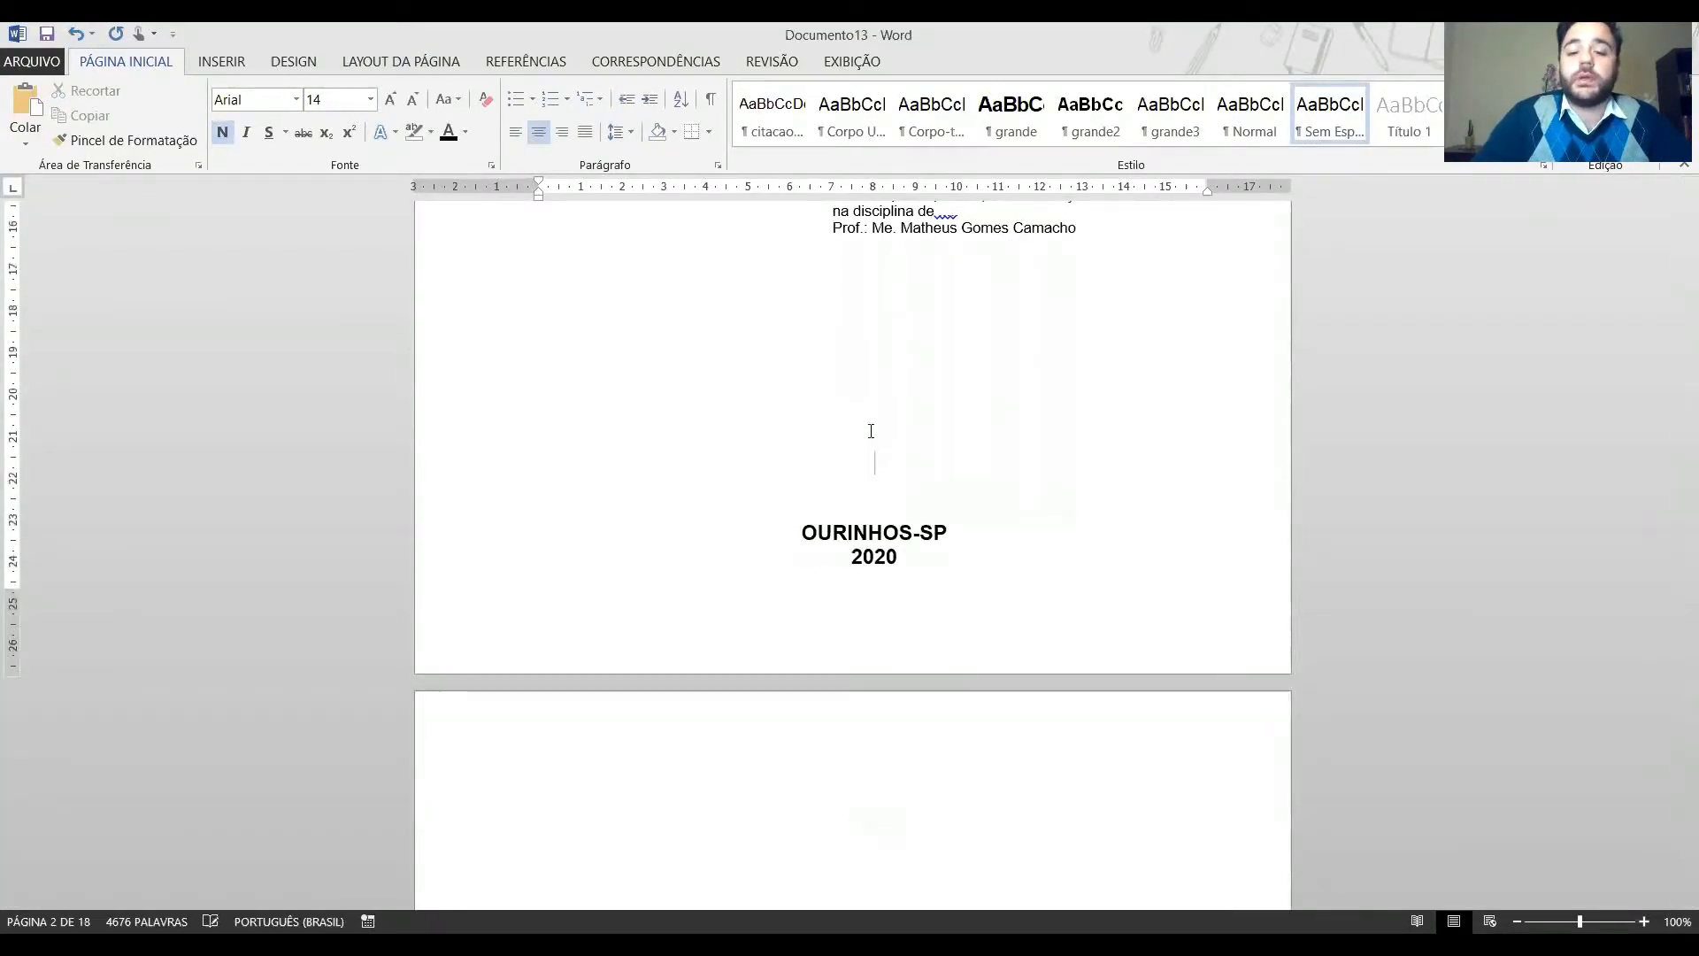
scroll(871, 430, down, 4)
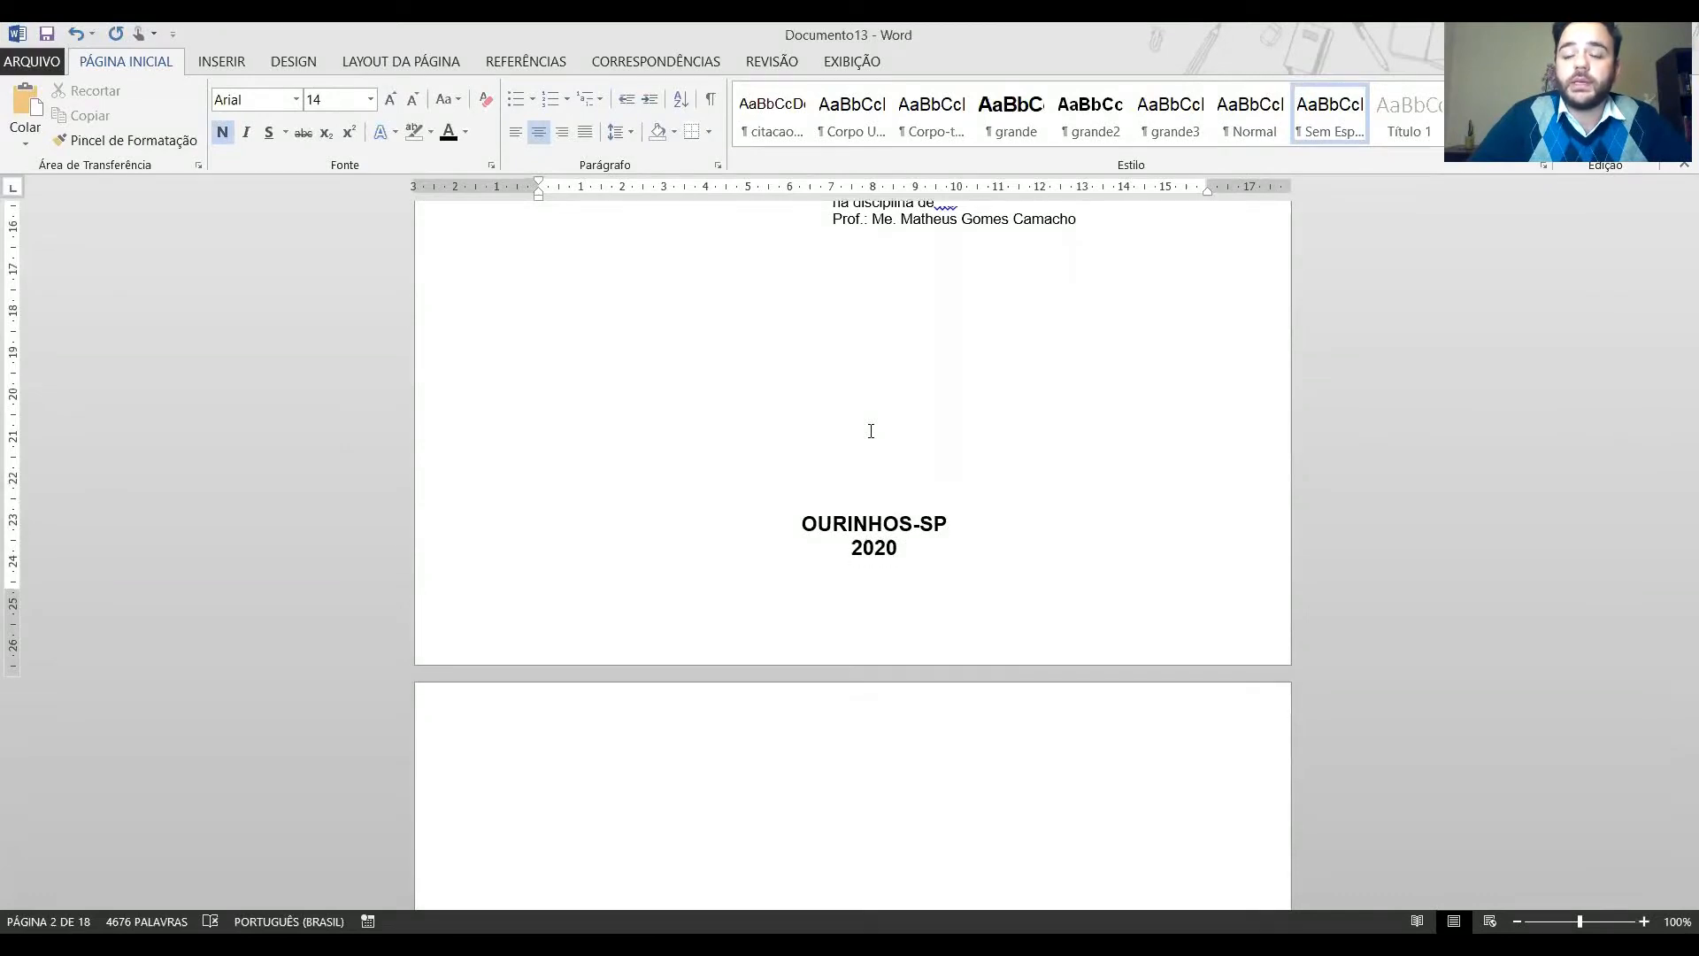
scroll(870, 431, up, 4)
scroll(871, 431, up, 10)
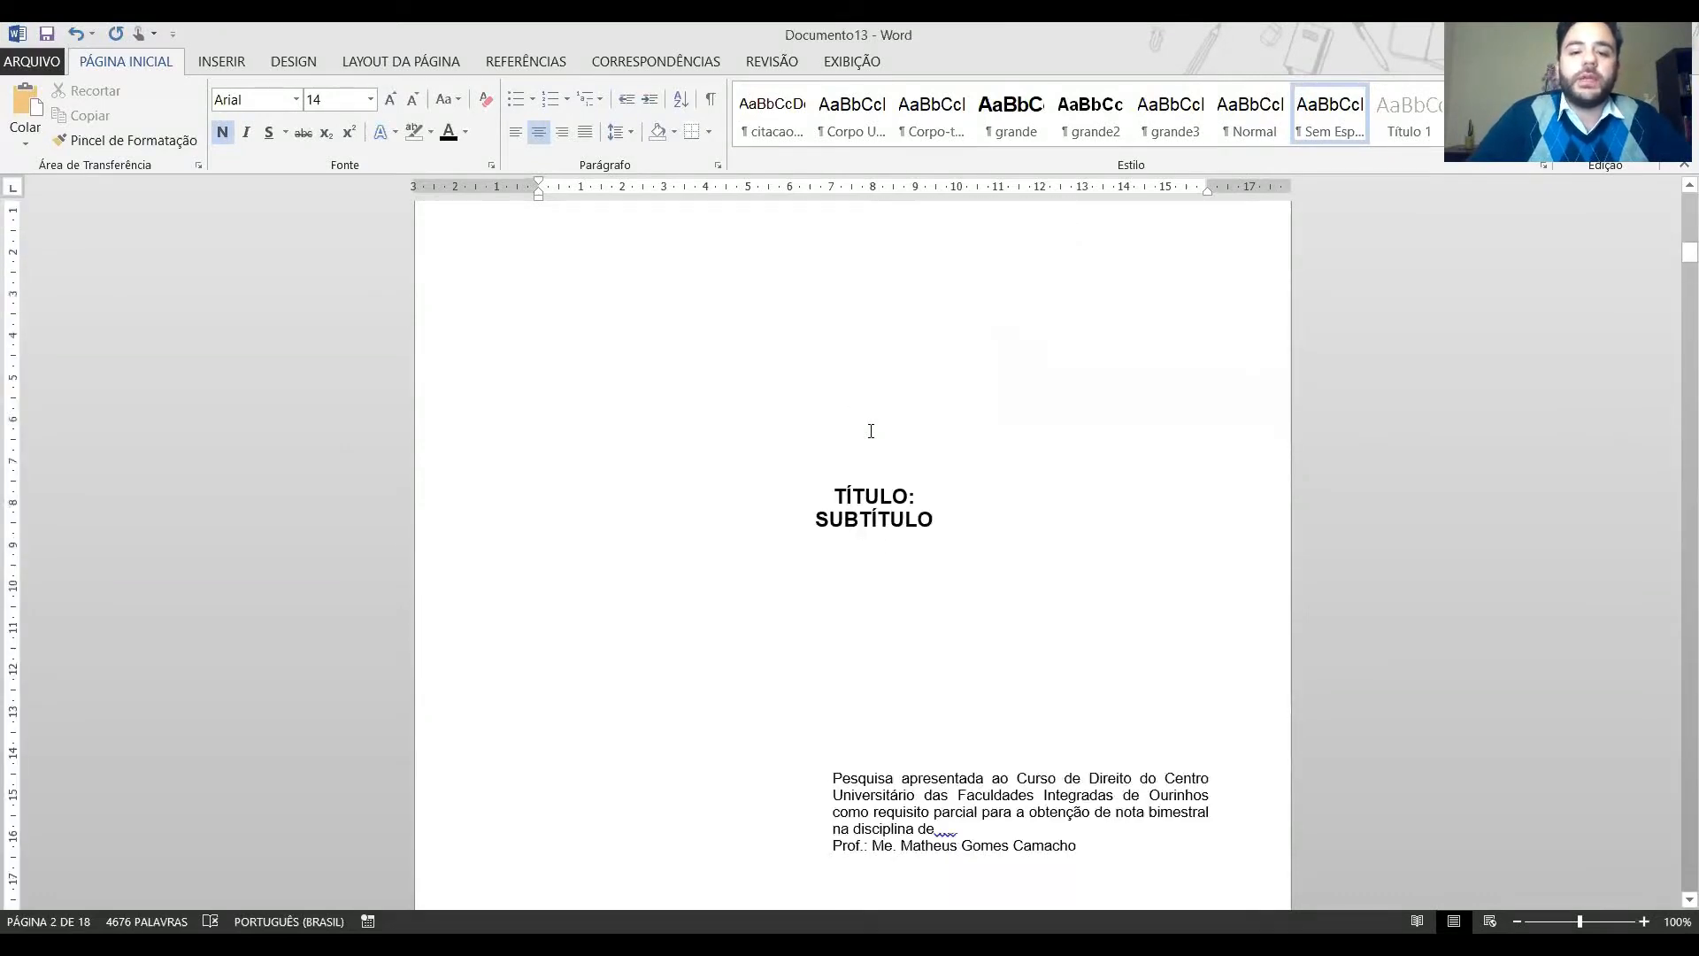
scroll(886, 563, down, 8)
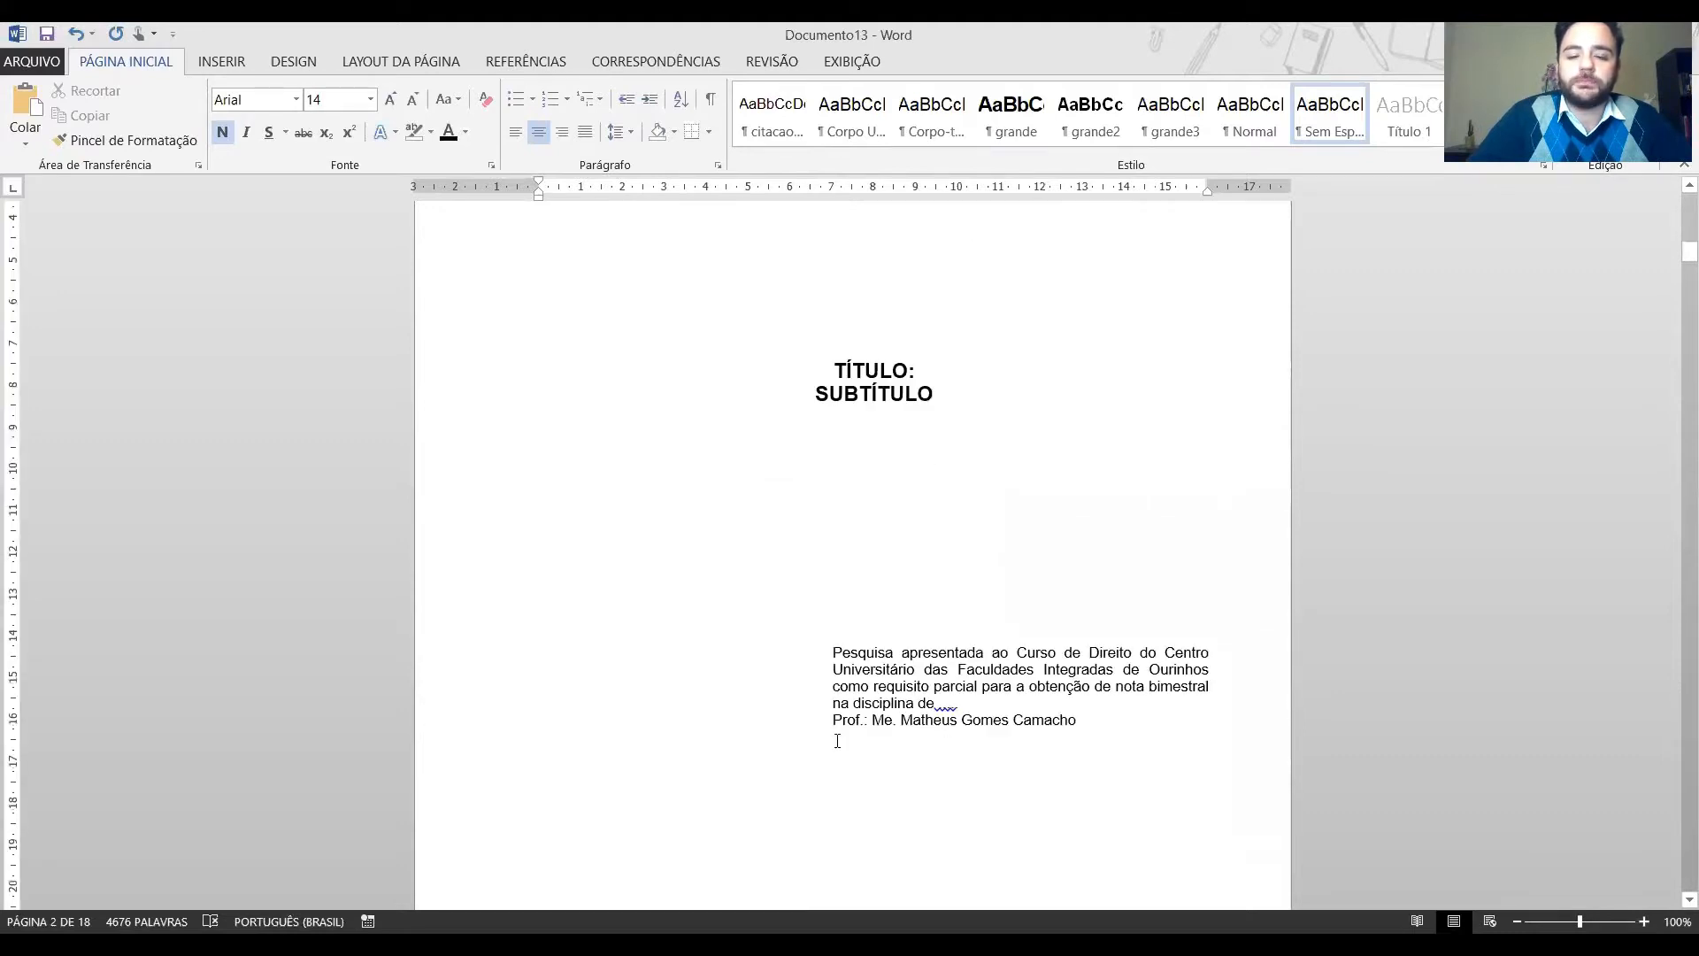
scroll(837, 741, down, 8)
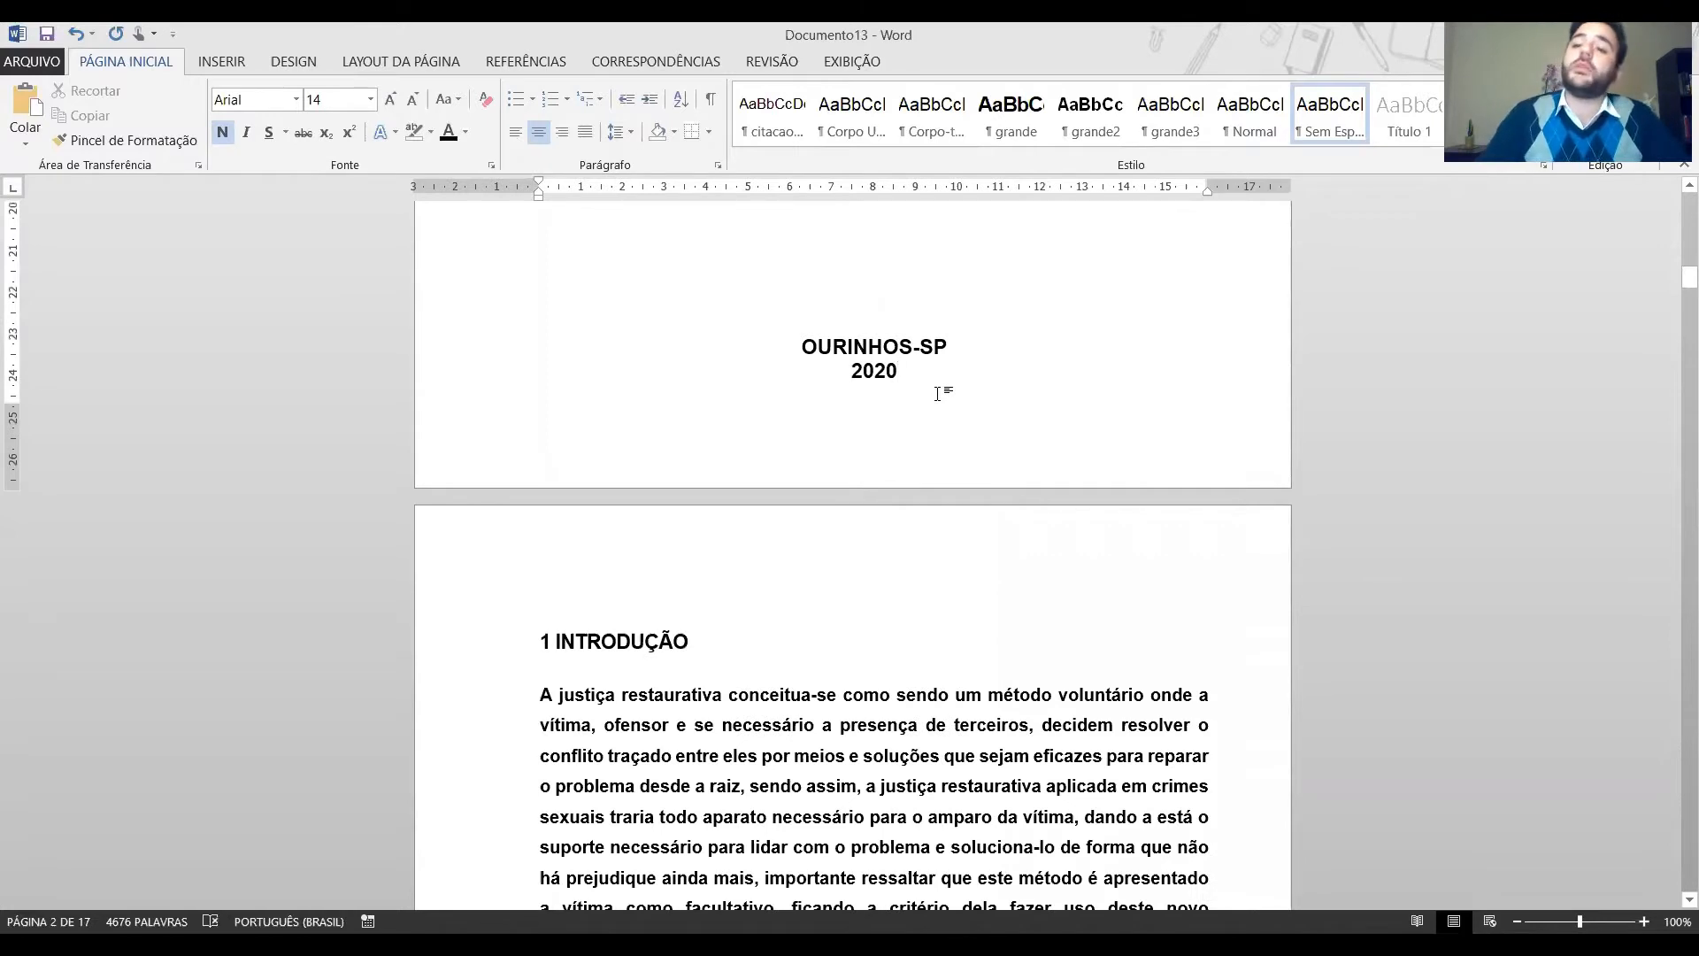
Select the 1 INTRODUÇÃO heading and check its font, size and bold formatting.
key(Down)
key(Down)
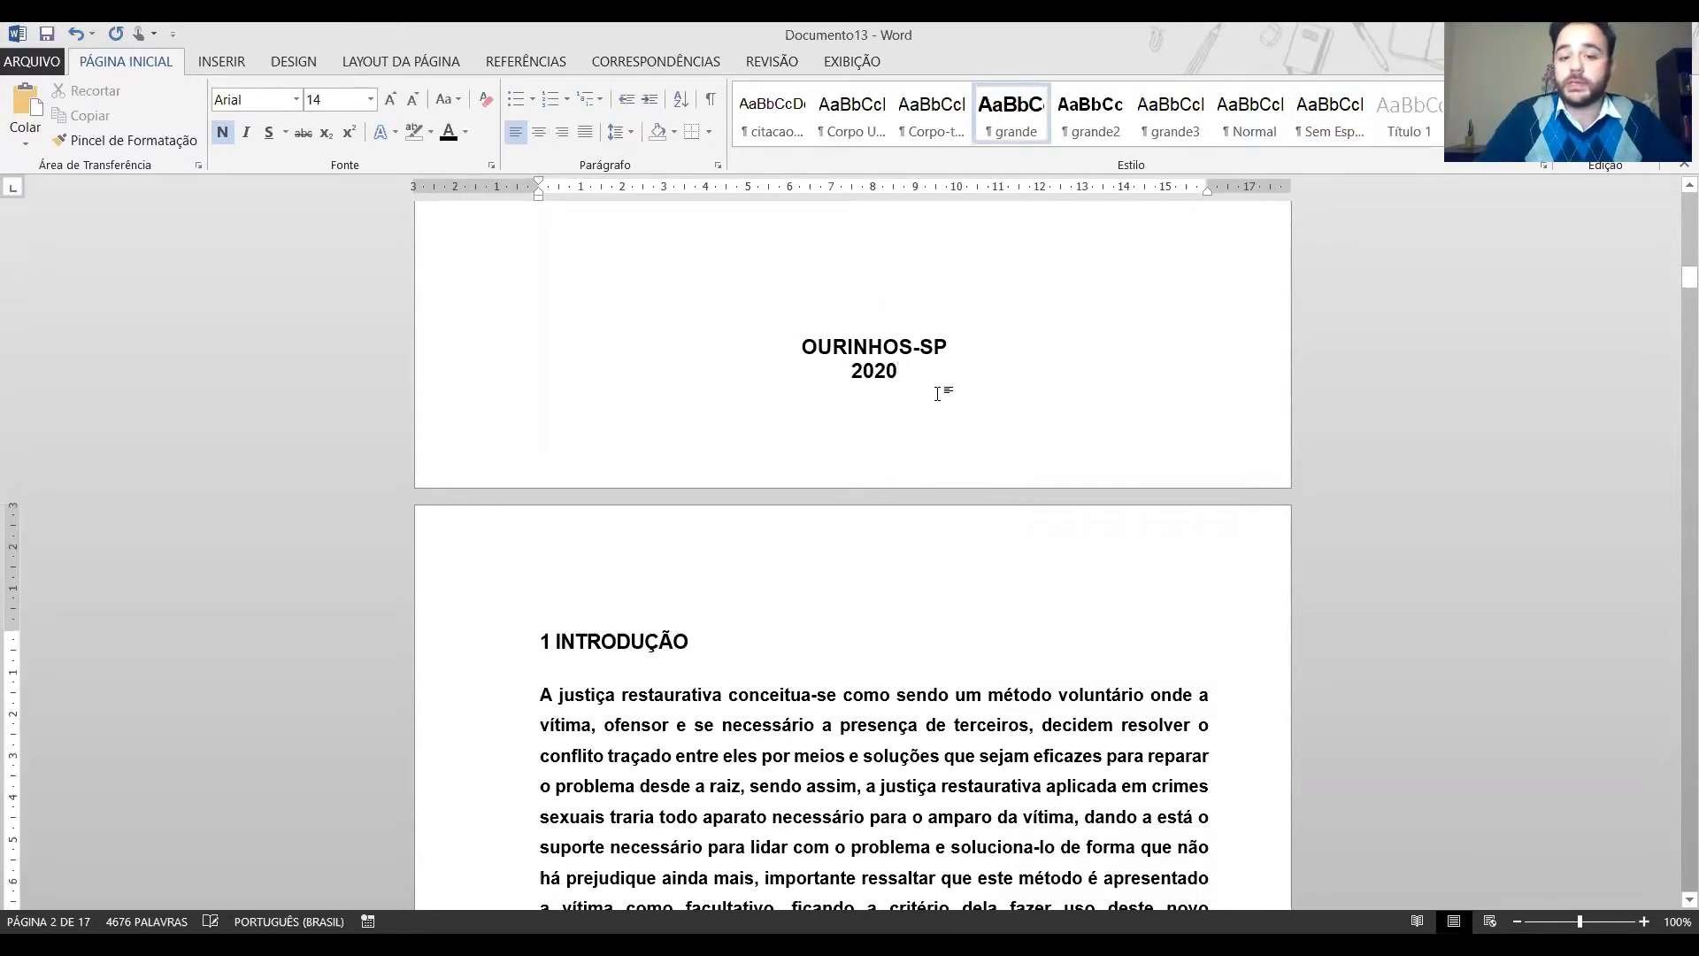
key(shift+Up)
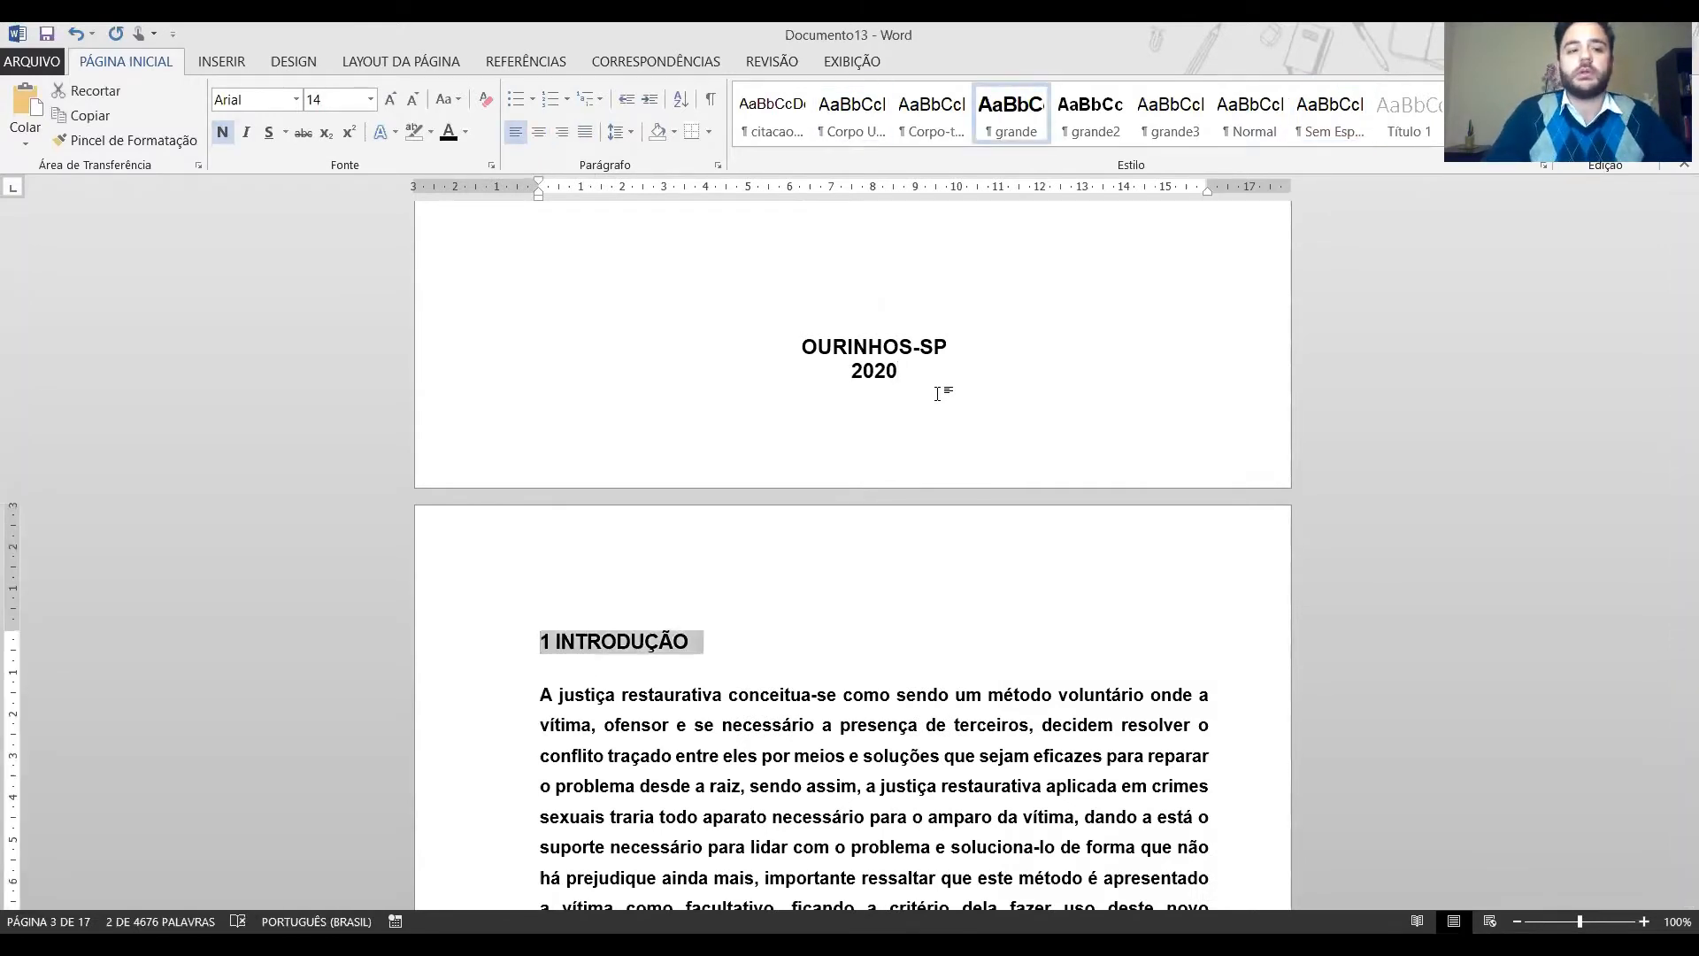
click(550, 643)
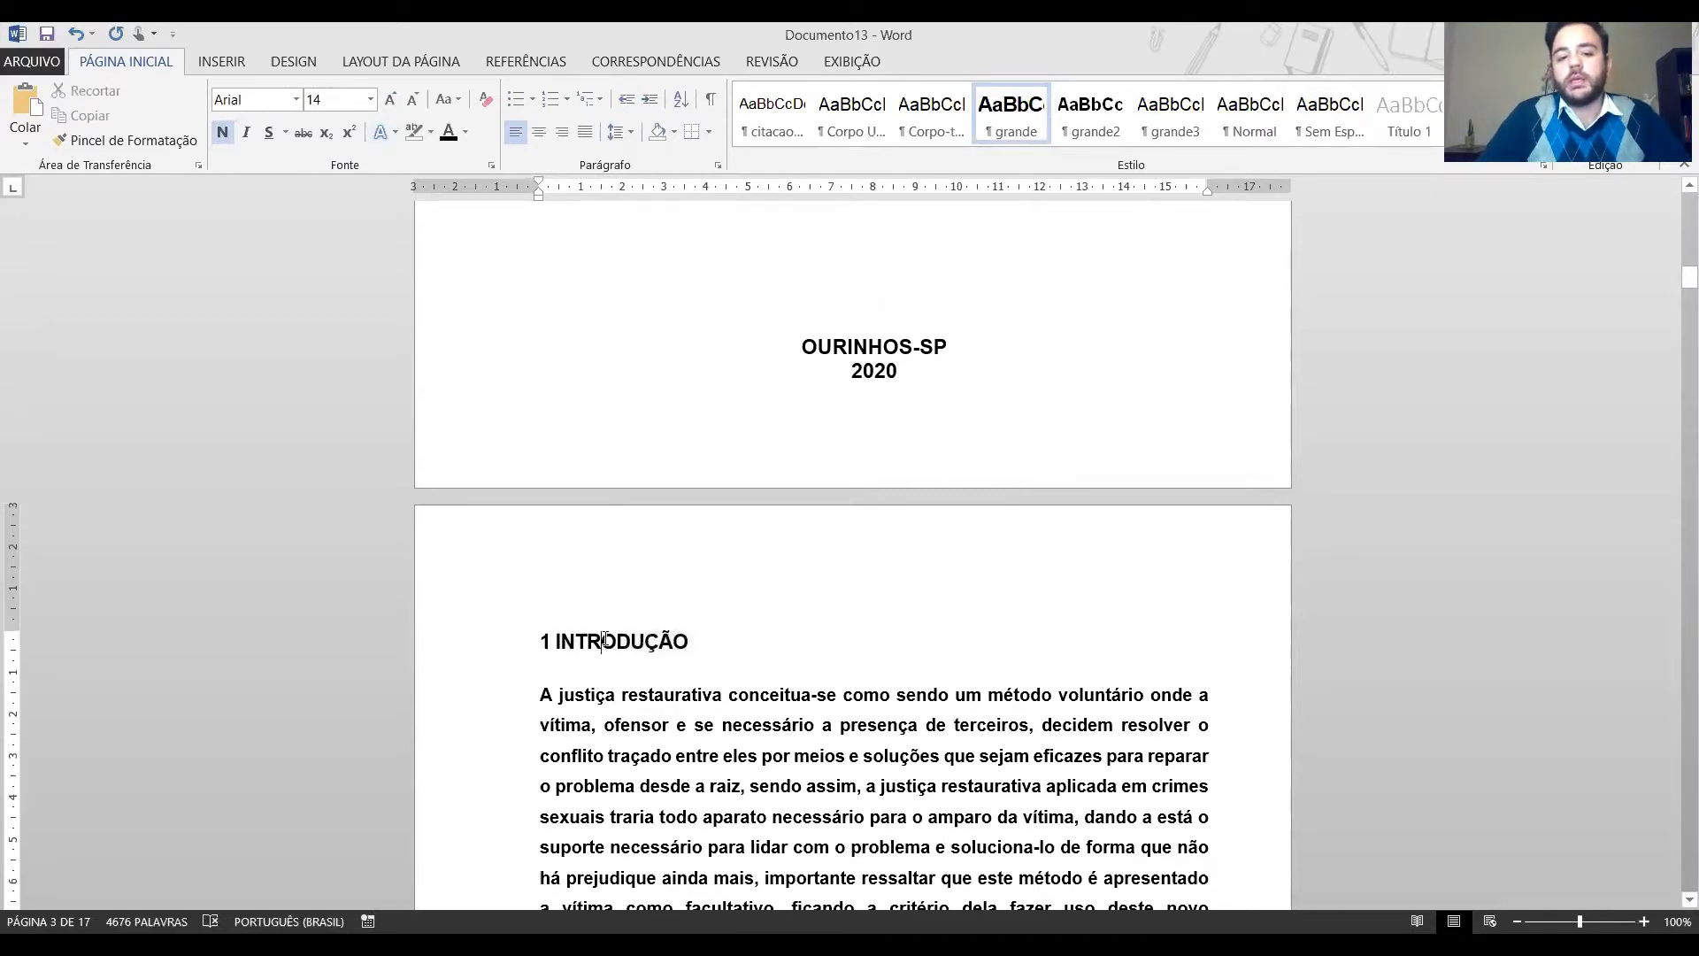
click(489, 632)
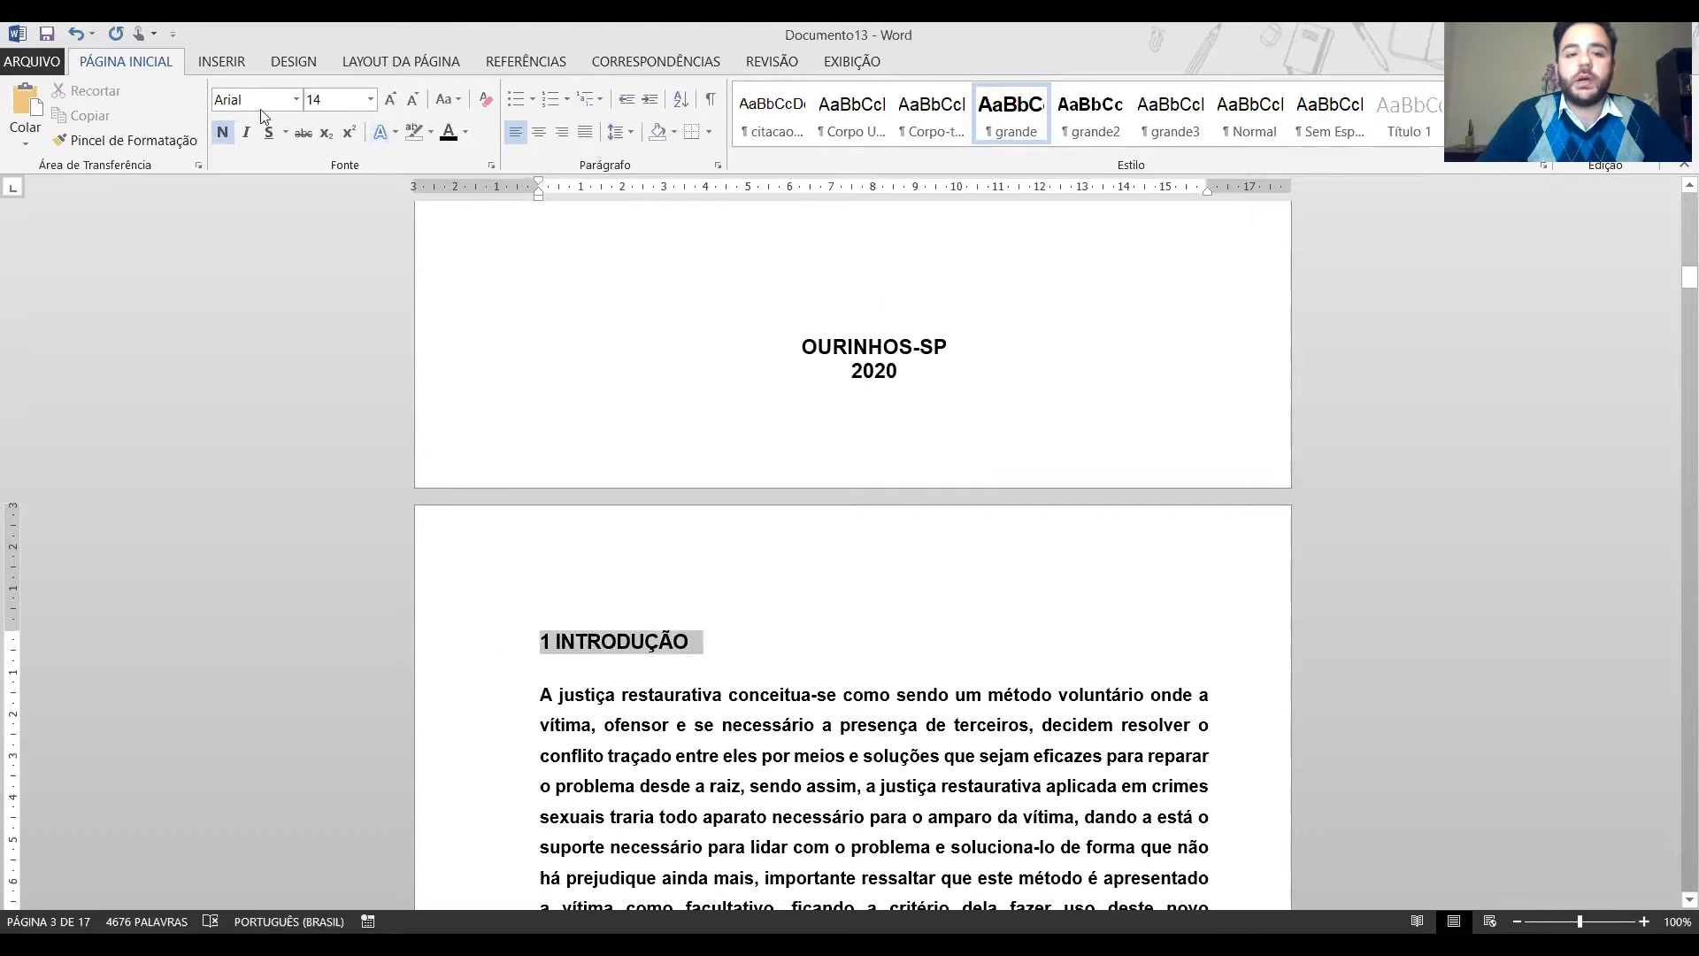
Select the first paragraph under 1 INTRODUÇÃO and indent its first line by about 1.25 cm.
key(Down)
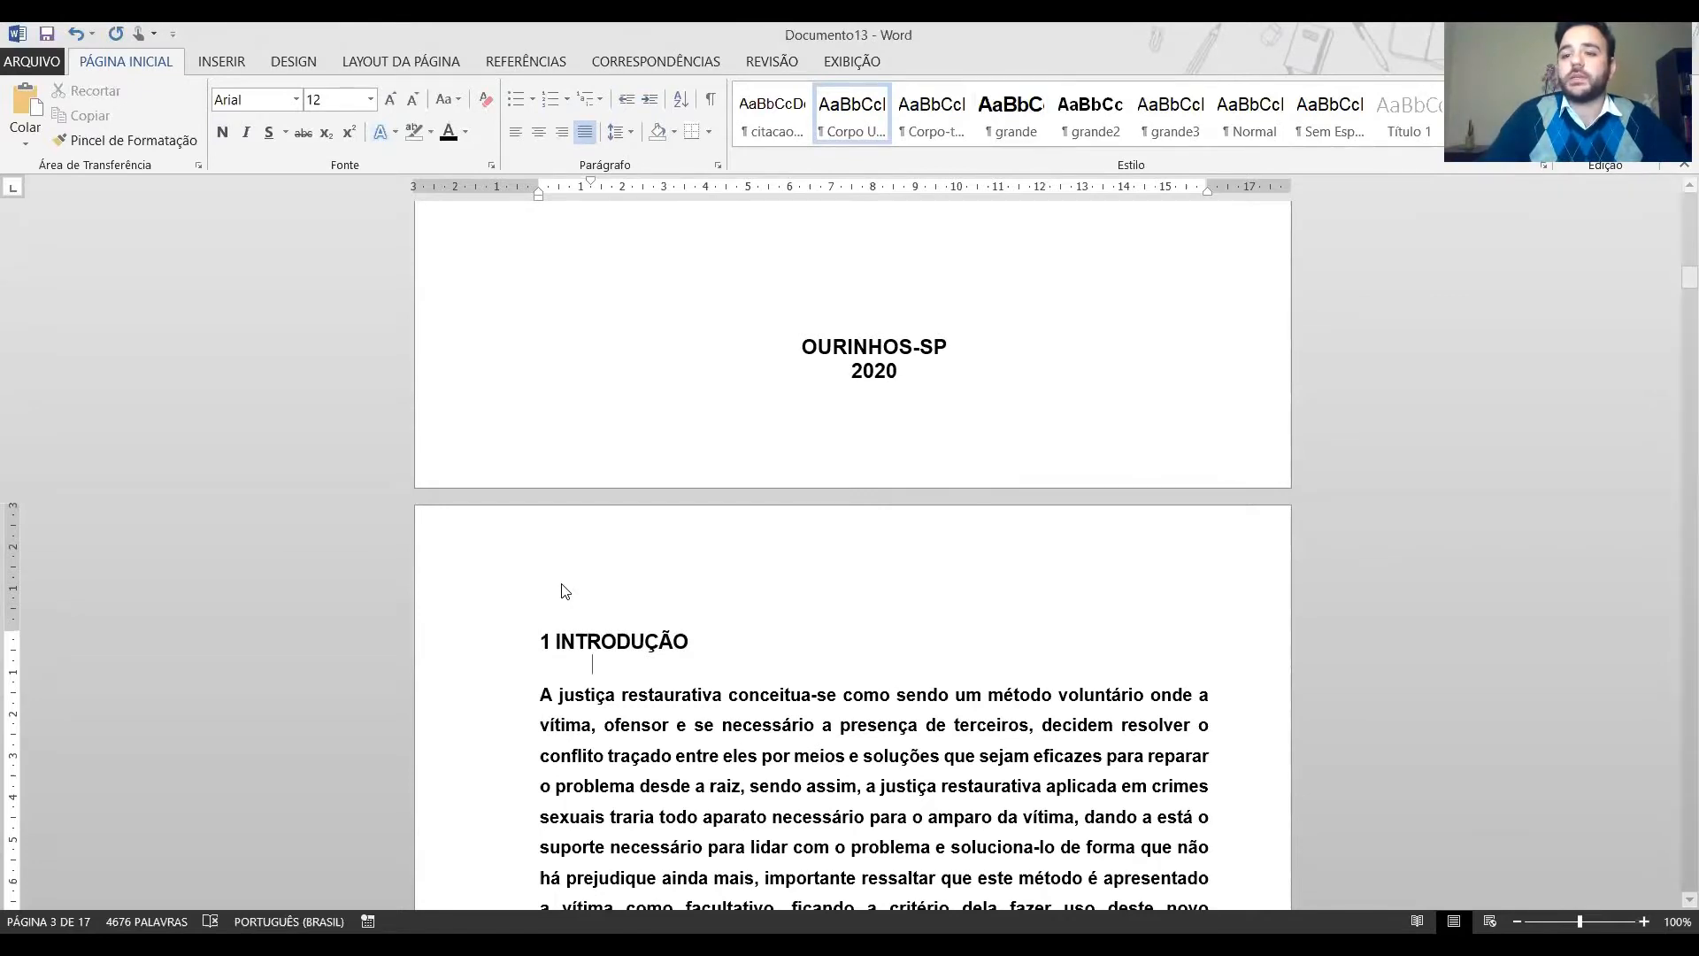
key(Down)
scroll(563, 583, down, 1)
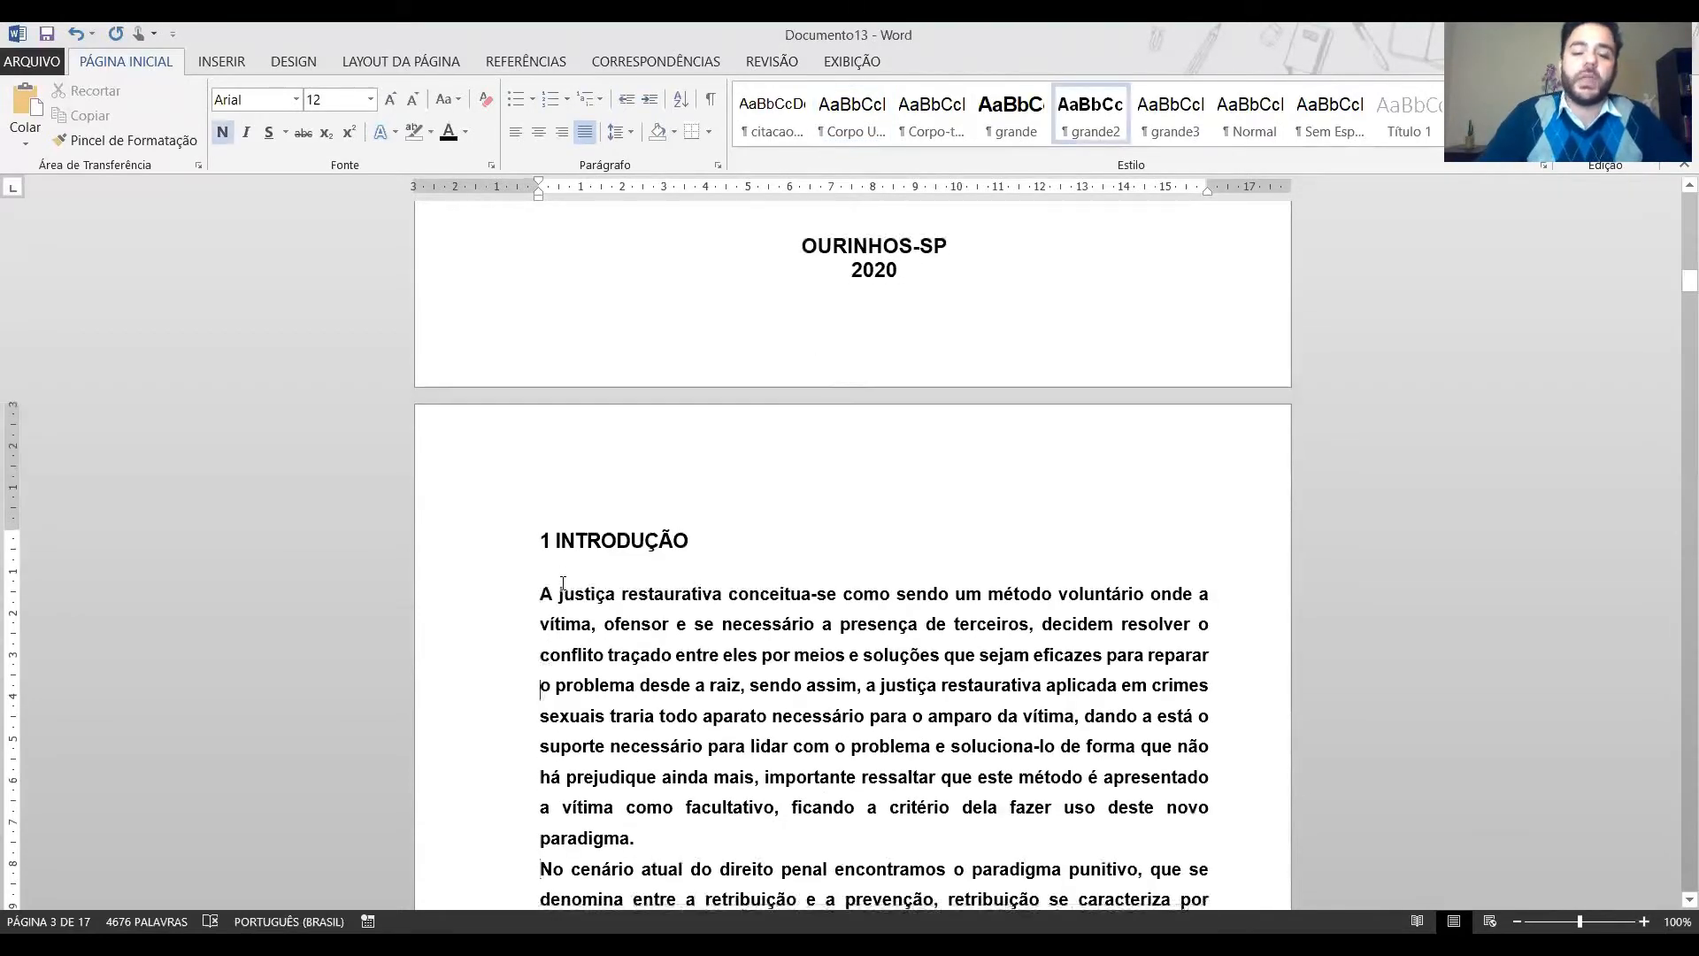
key(ctrl+shift+Down)
key(ctrl+shift+Down)
key(ctrl+shift+Down)
key(ctrl+shift+Up)
key(ctrl+shift+Up)
key(ctrl+shift+Up)
key(ctrl+shift+Down)
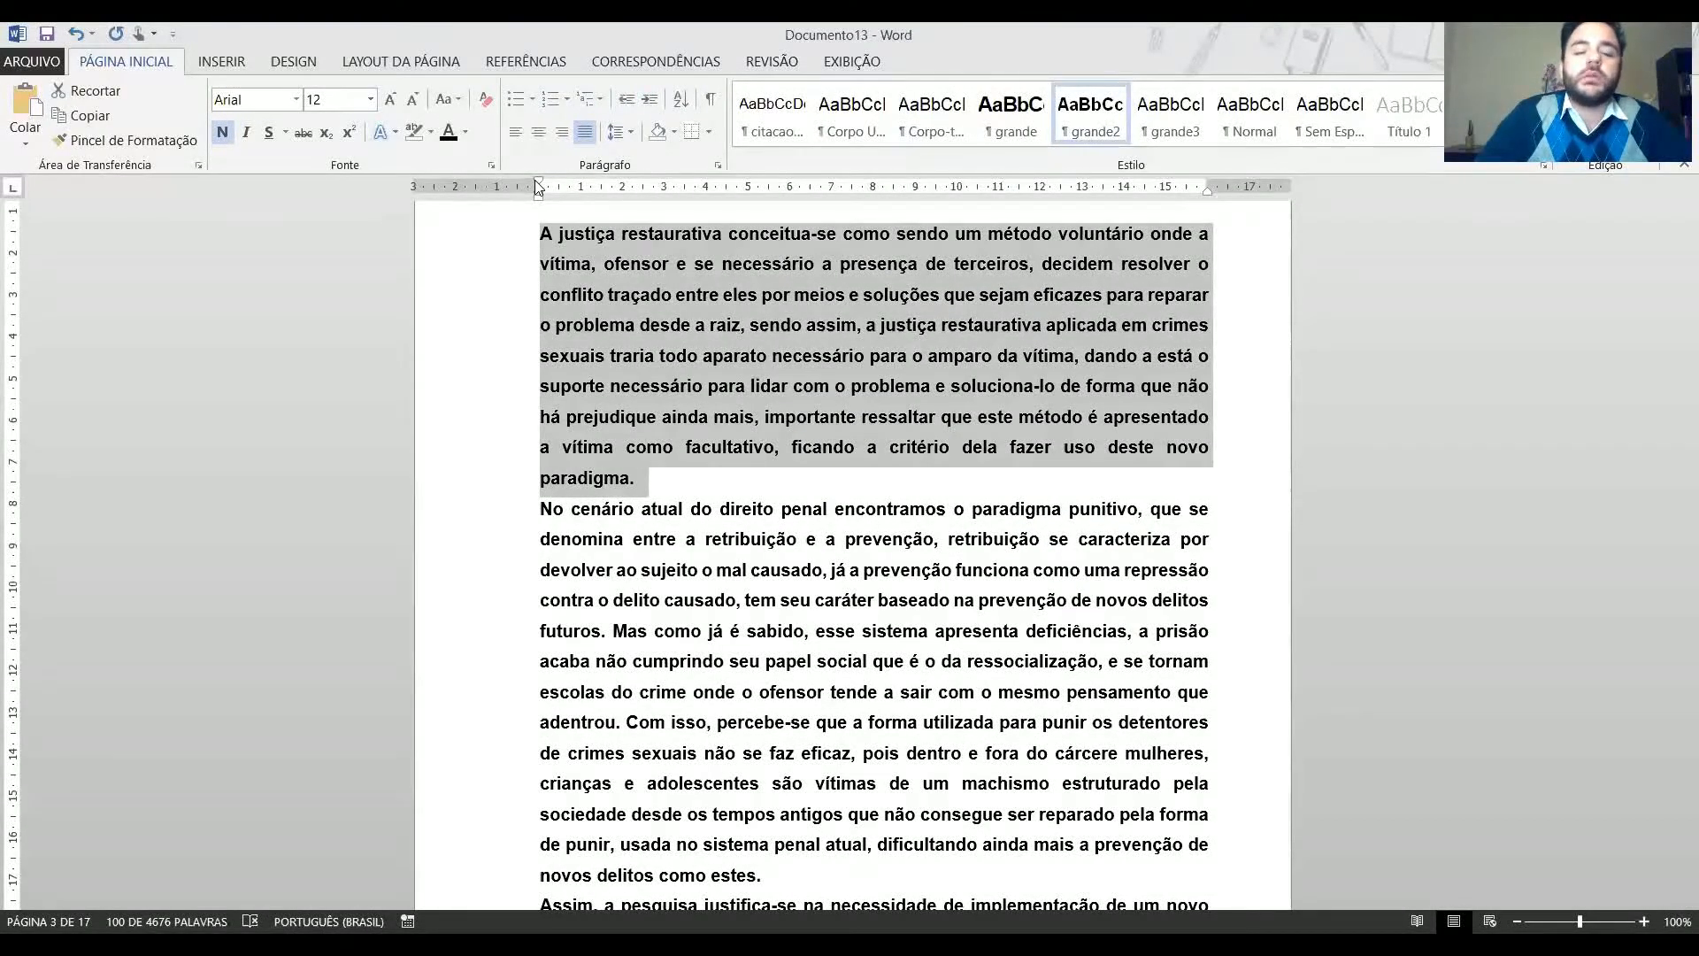
drag(538, 187, 592, 192)
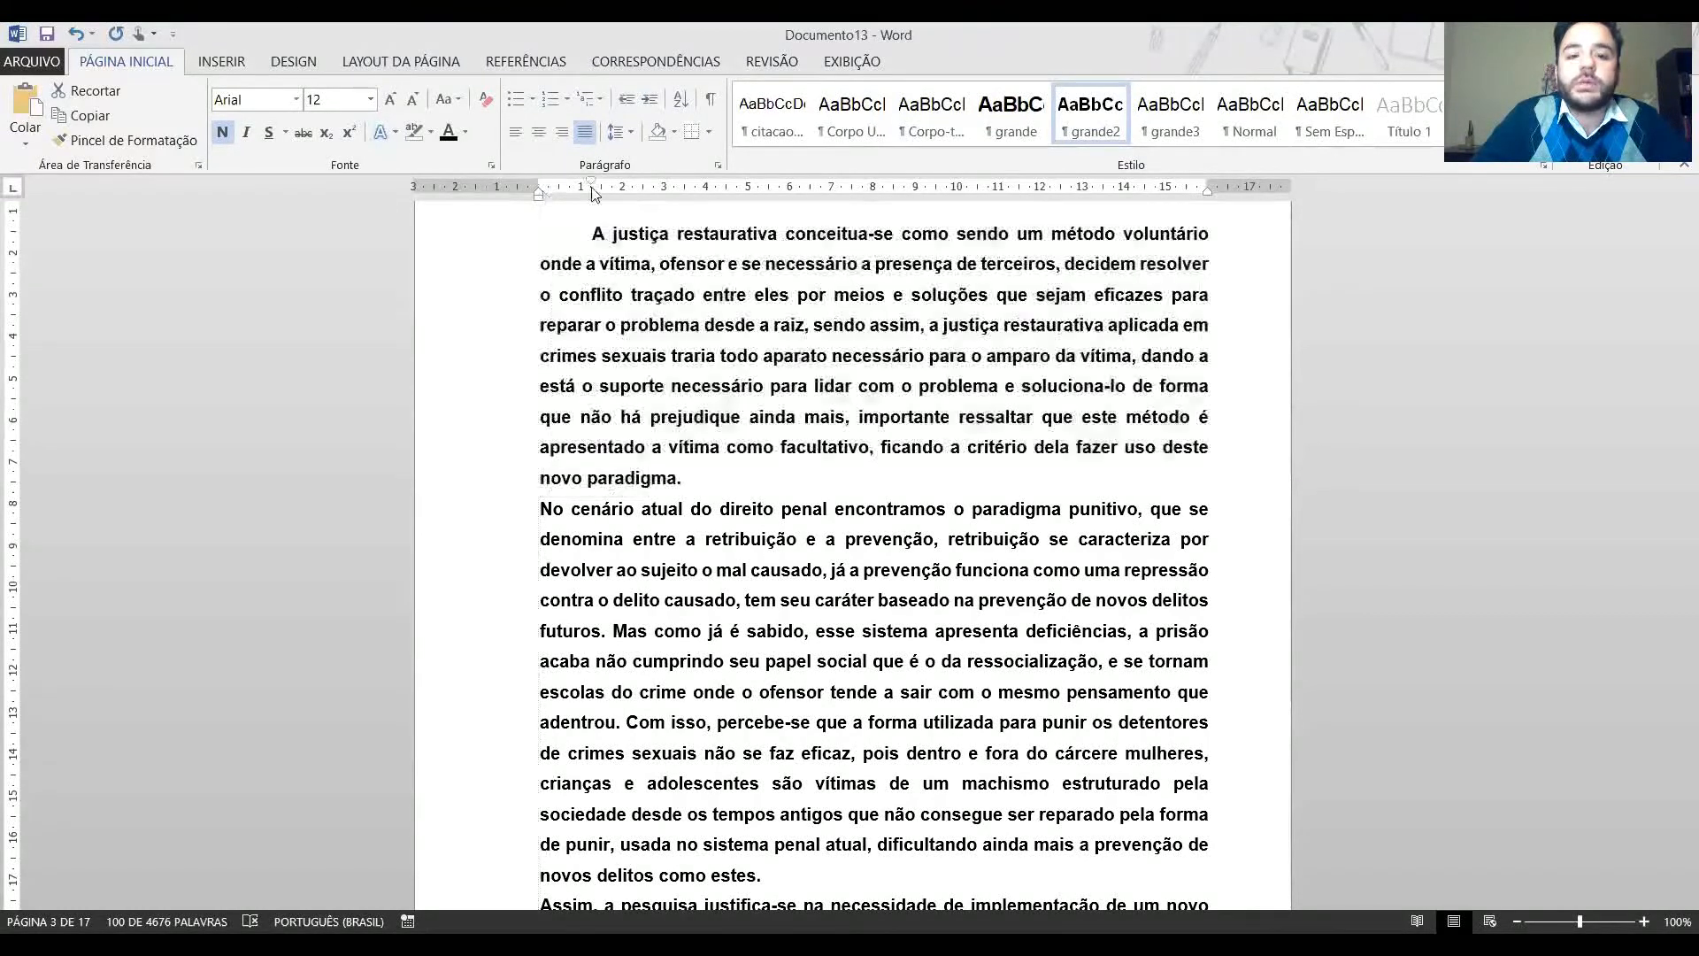
Remove the bold from the first introduction paragraph and set its line spacing to 1.5.
triple_click(633, 478)
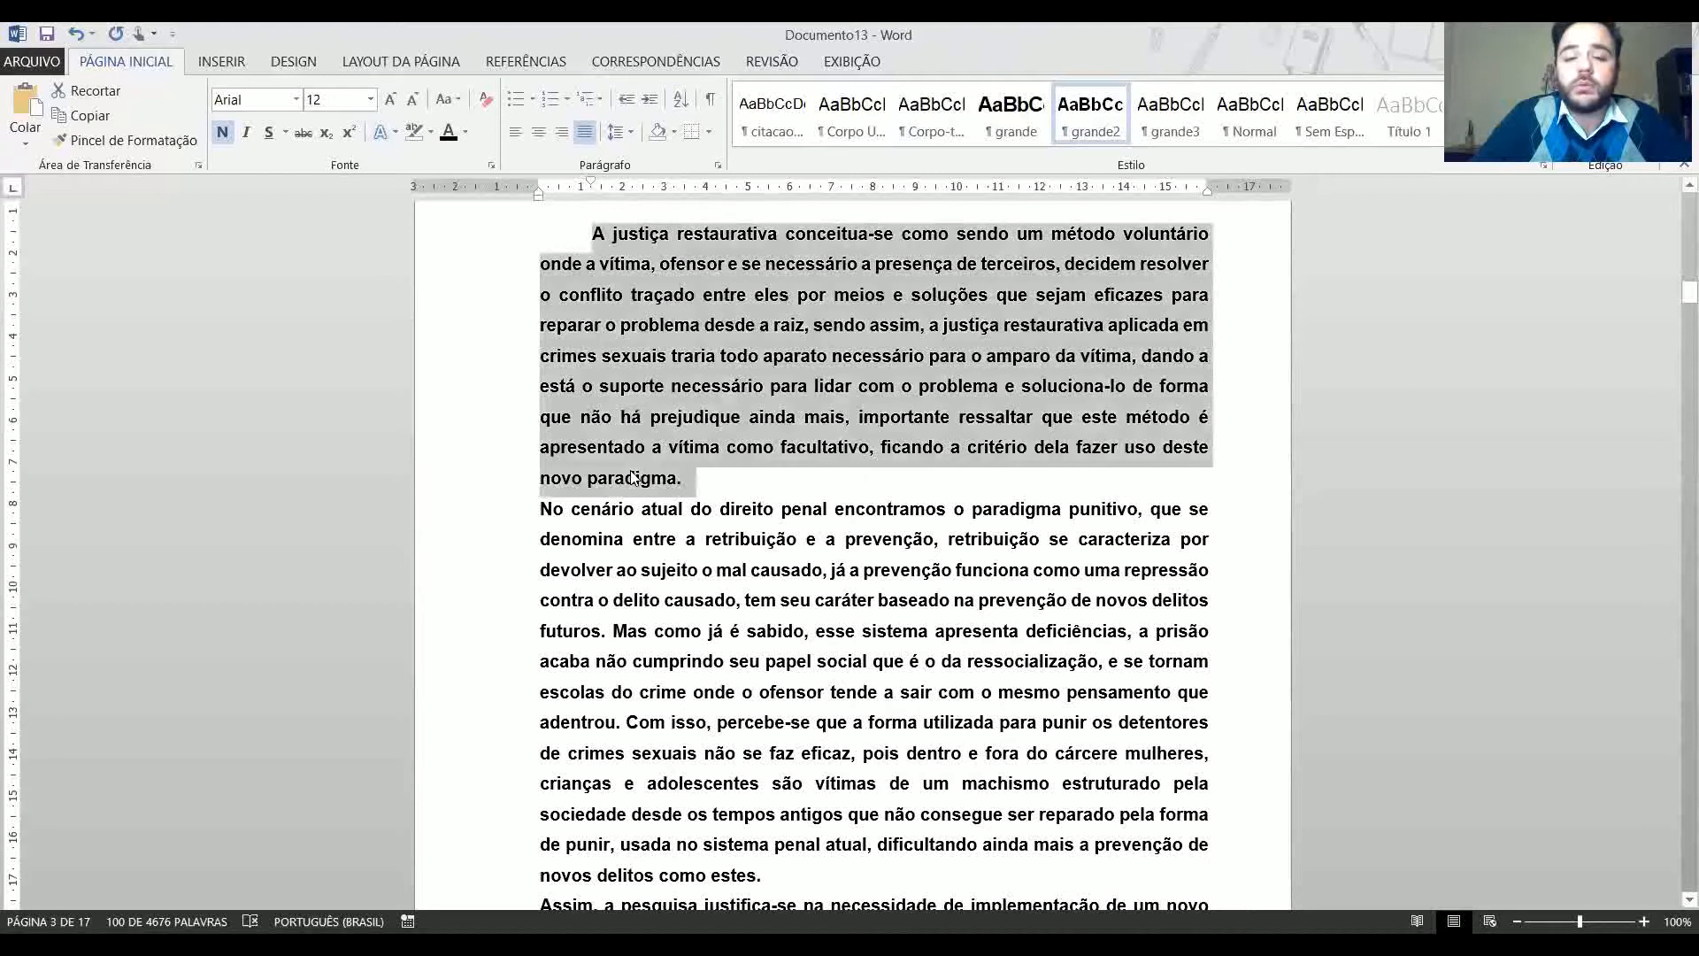
key(ctrl+n)
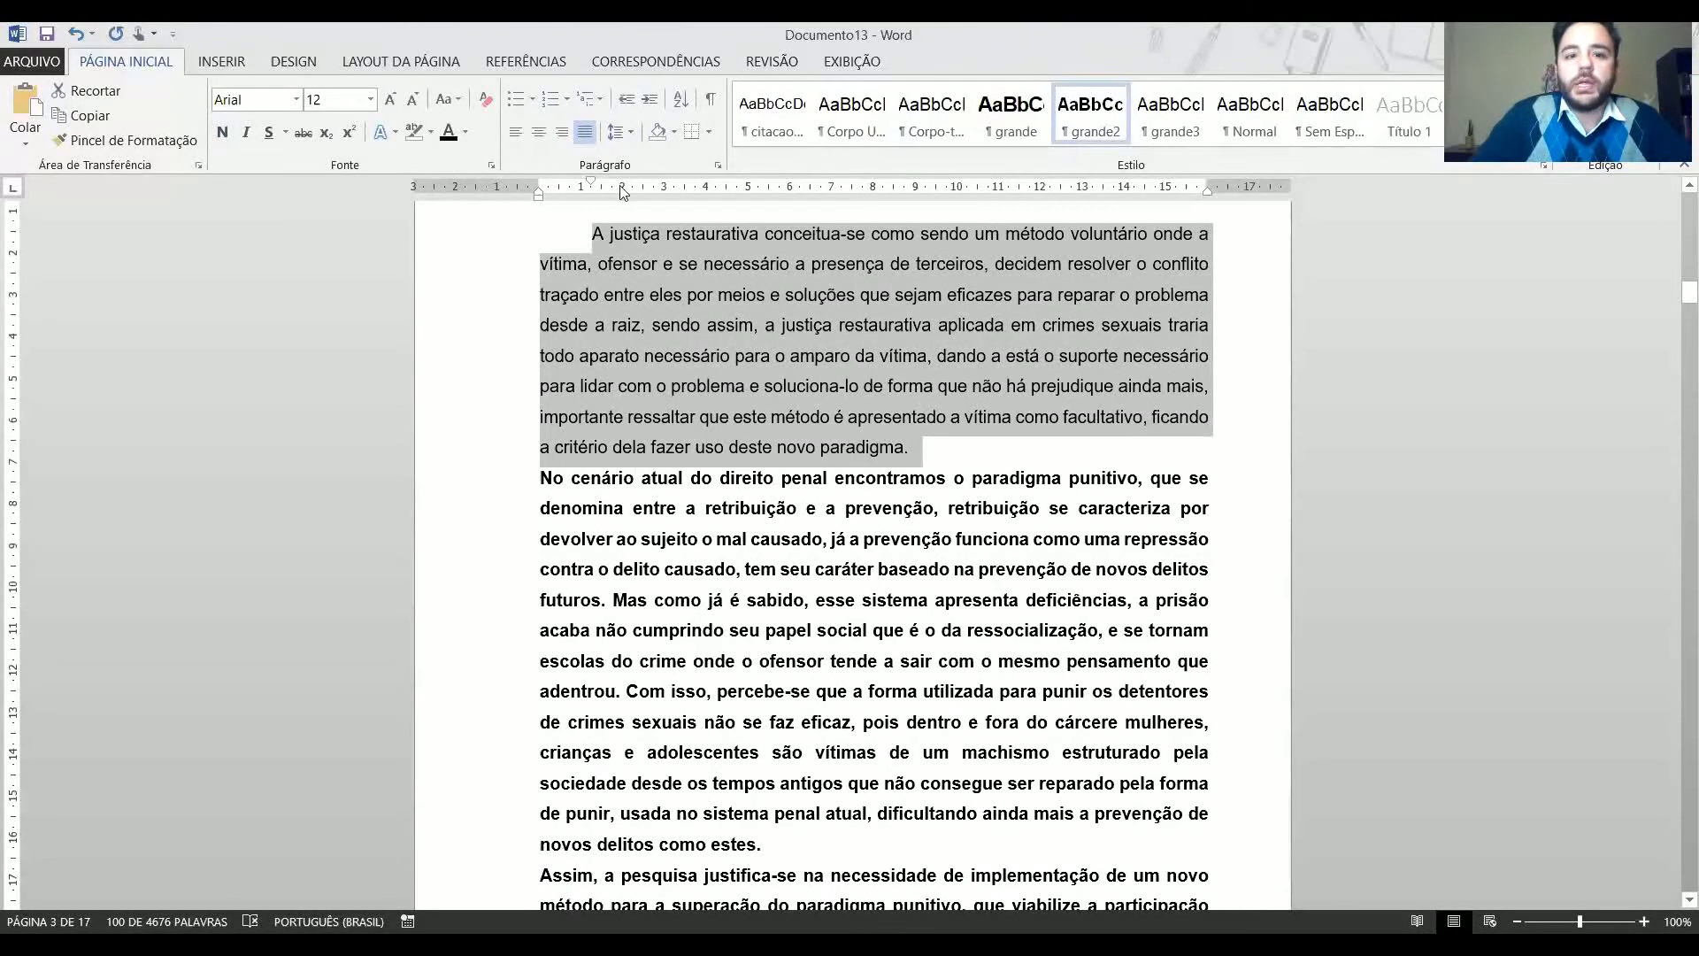
click(621, 133)
click(619, 131)
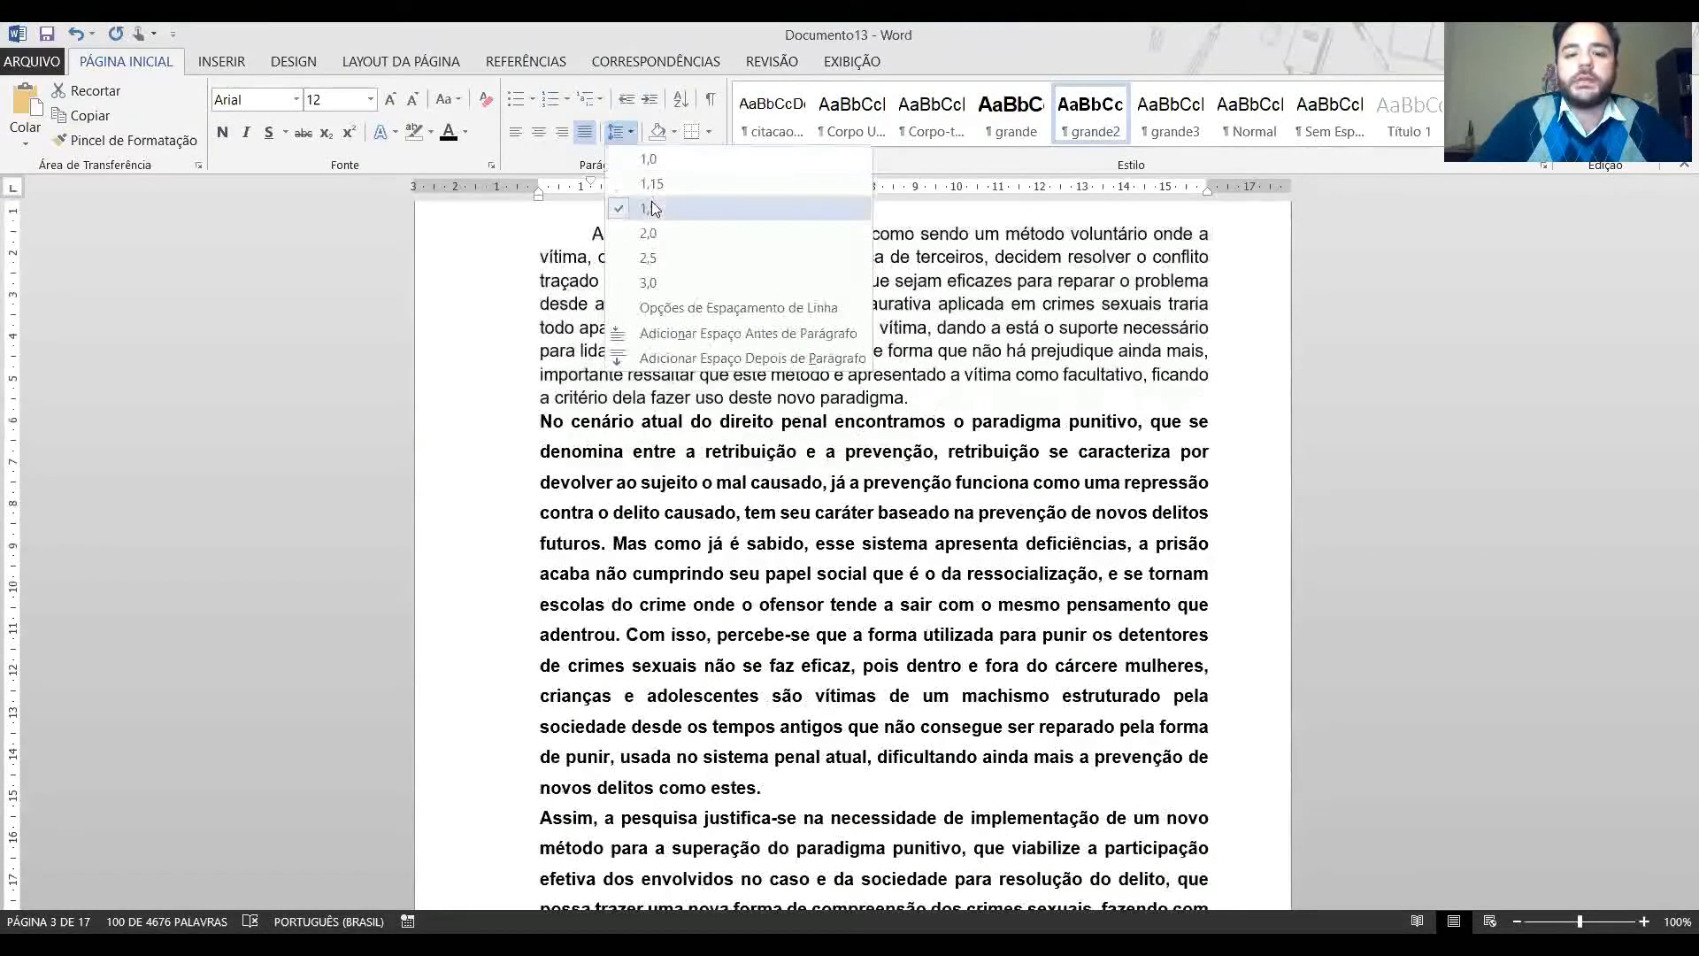
click(653, 209)
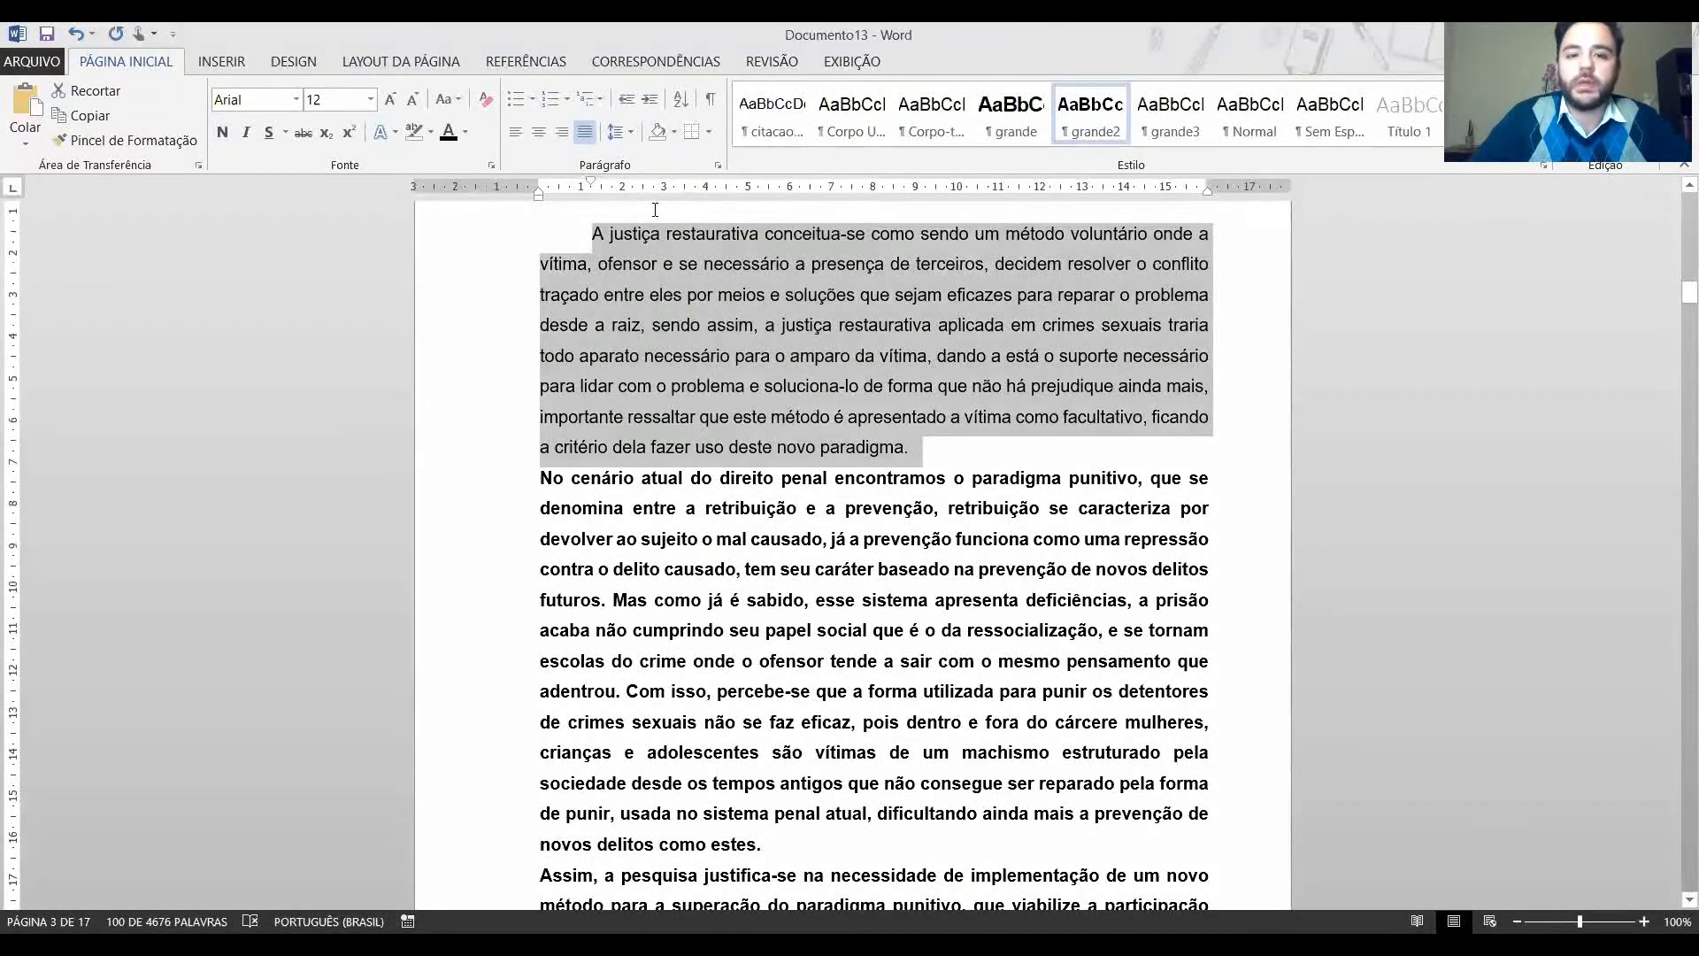
click(807, 359)
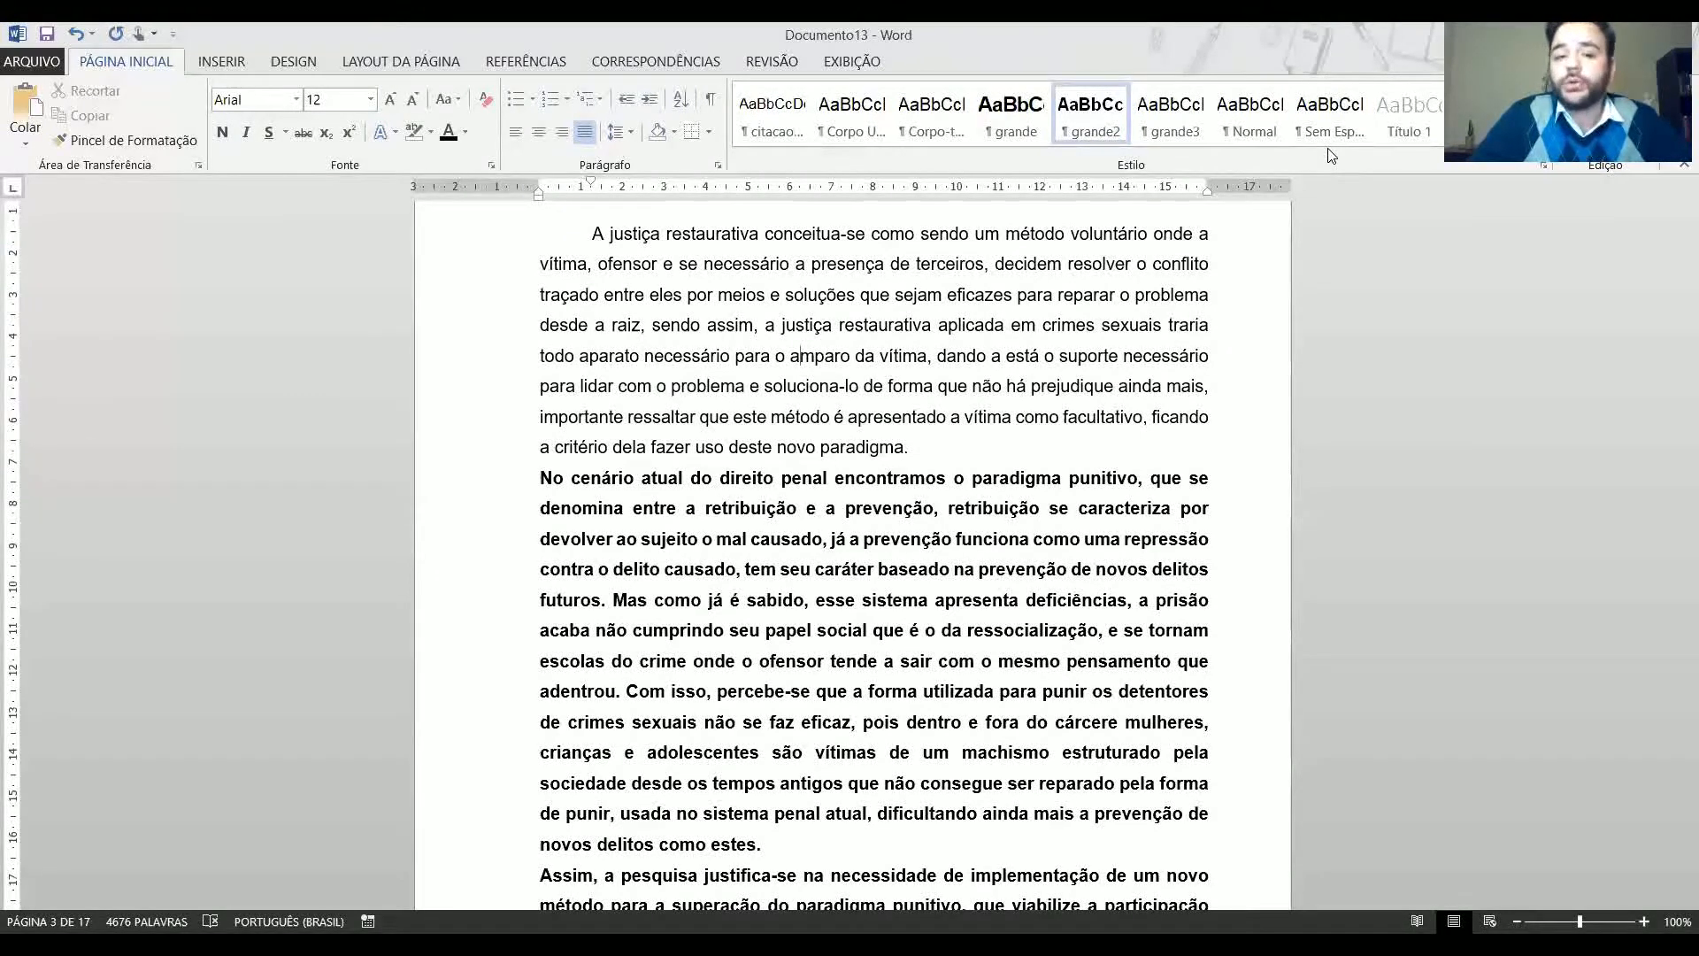
Create a new paragraph style named CorpoTextoUNIFIO from the formatting of the first introduction paragraph.
drag(590, 234, 920, 438)
click(920, 443)
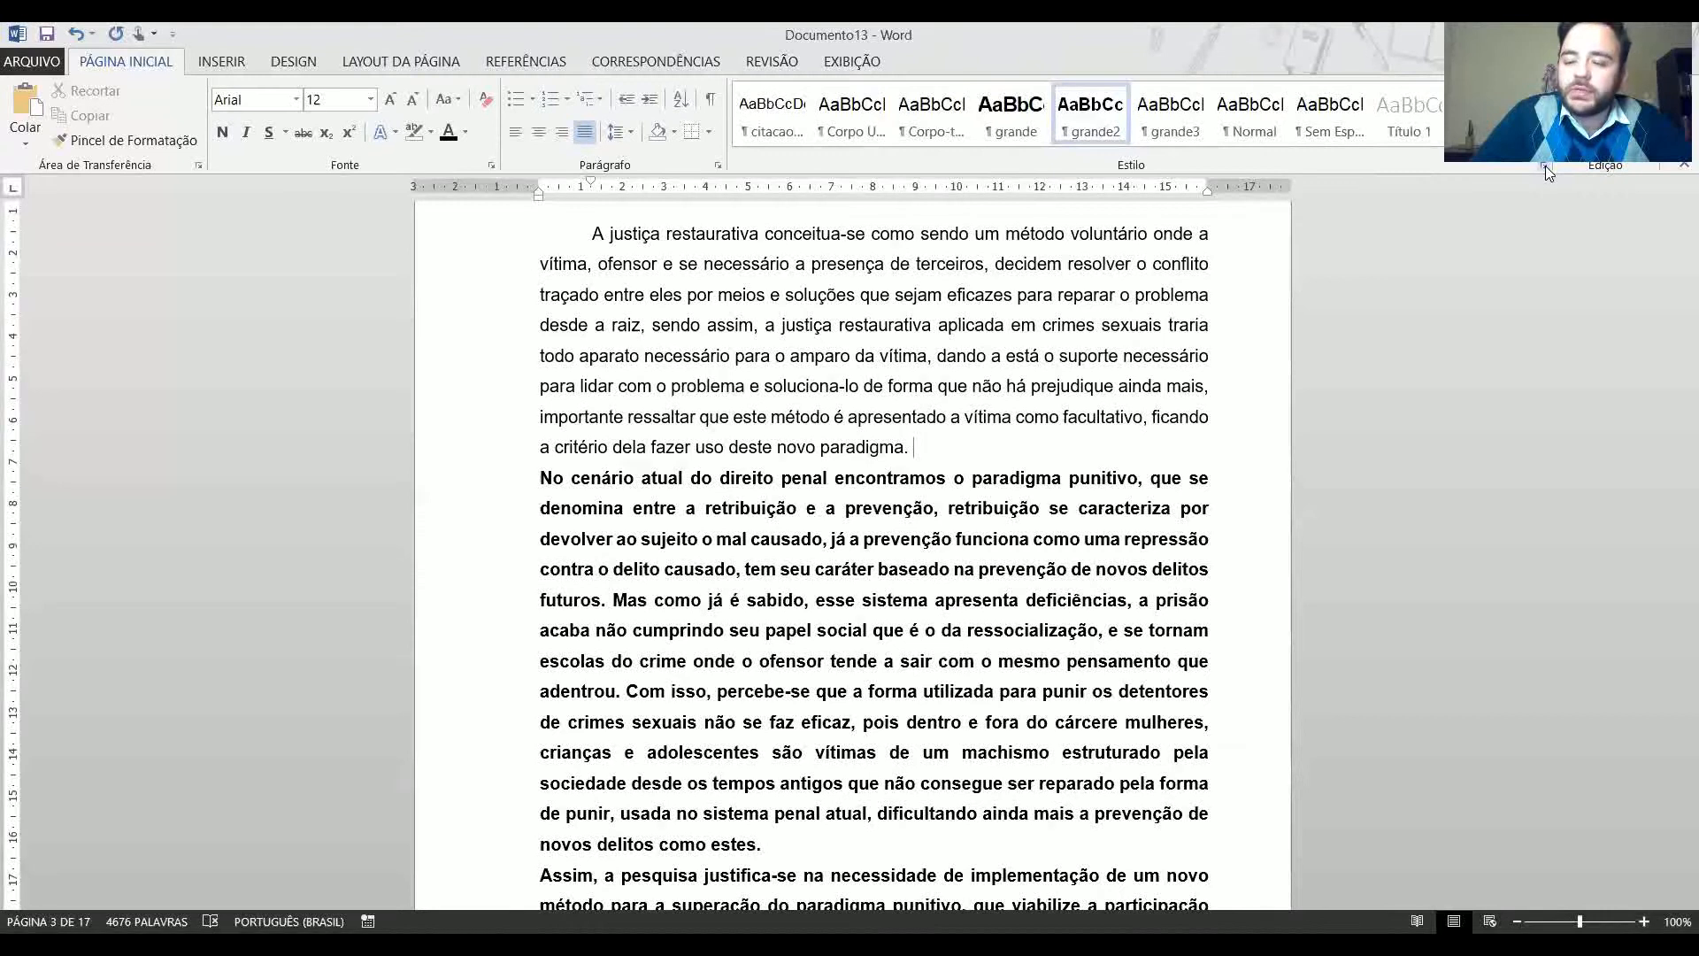
click(1544, 166)
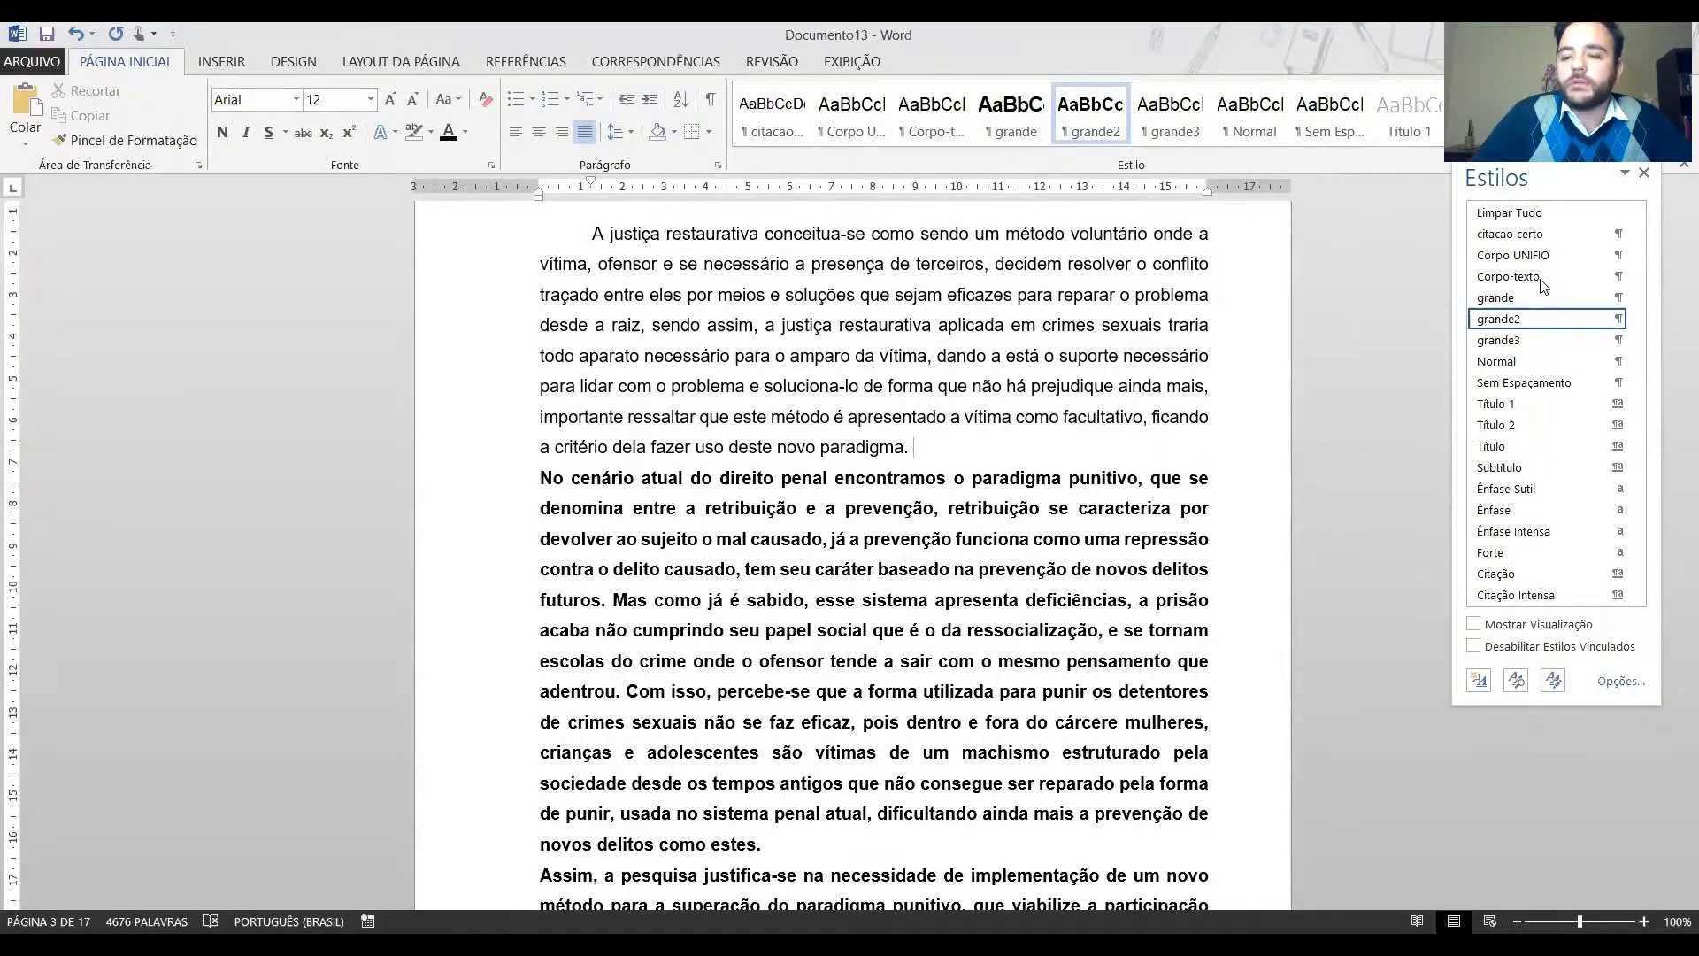
click(1478, 679)
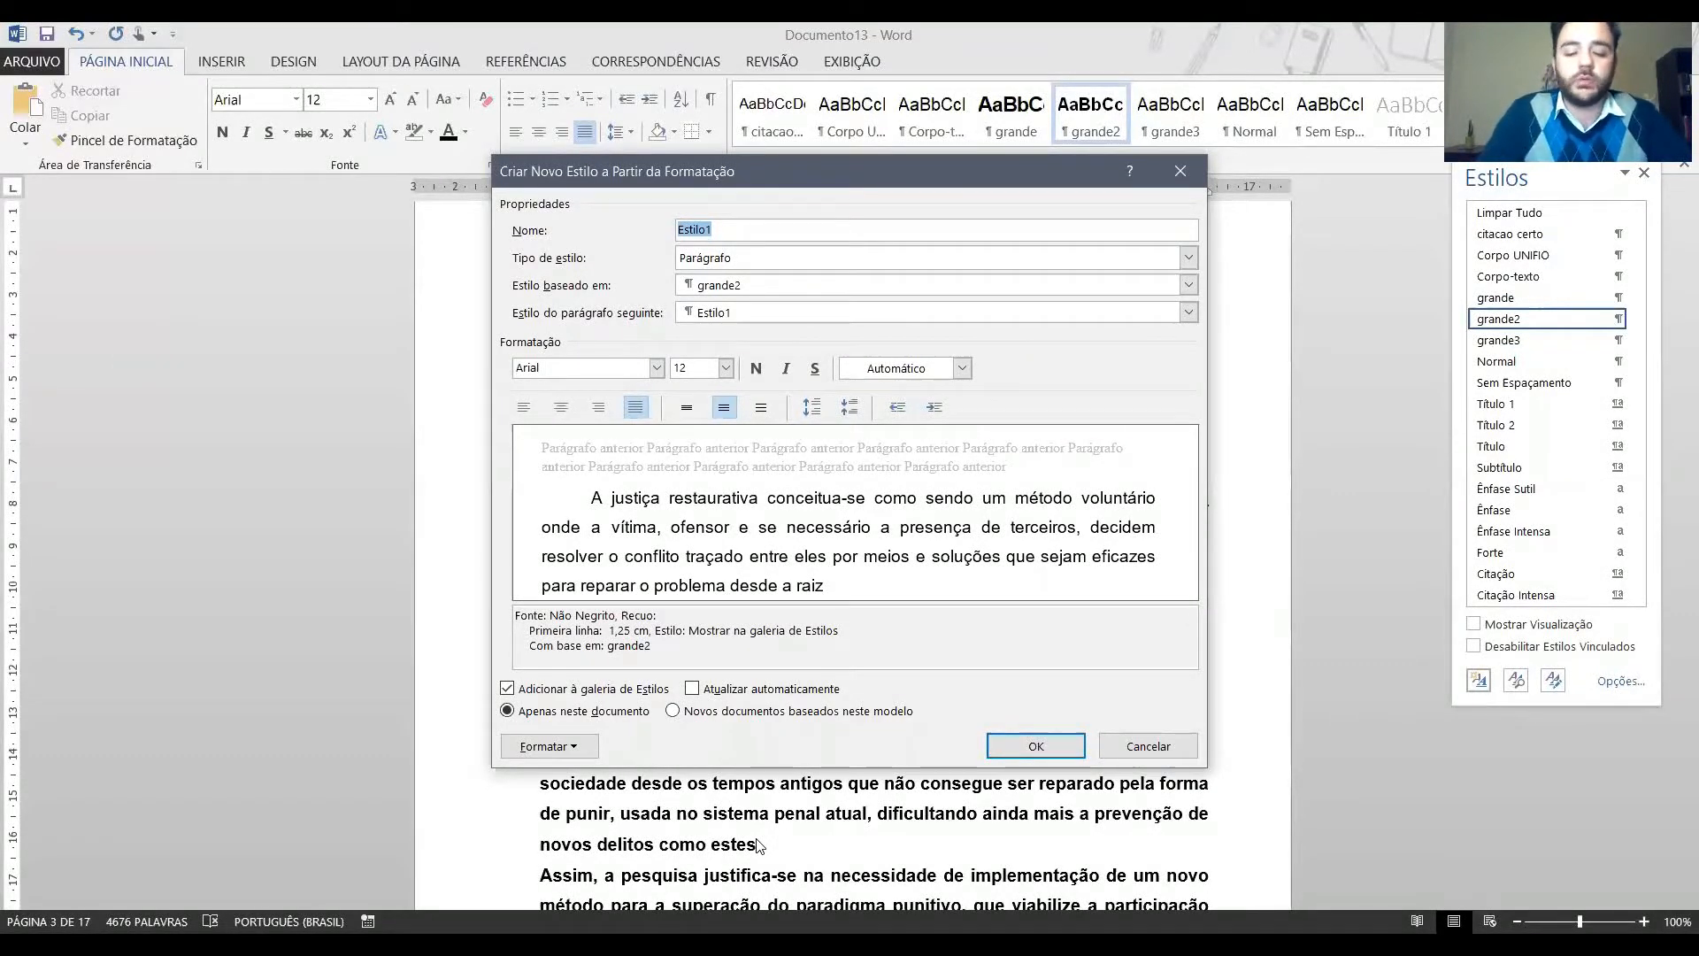
text(Corpo)
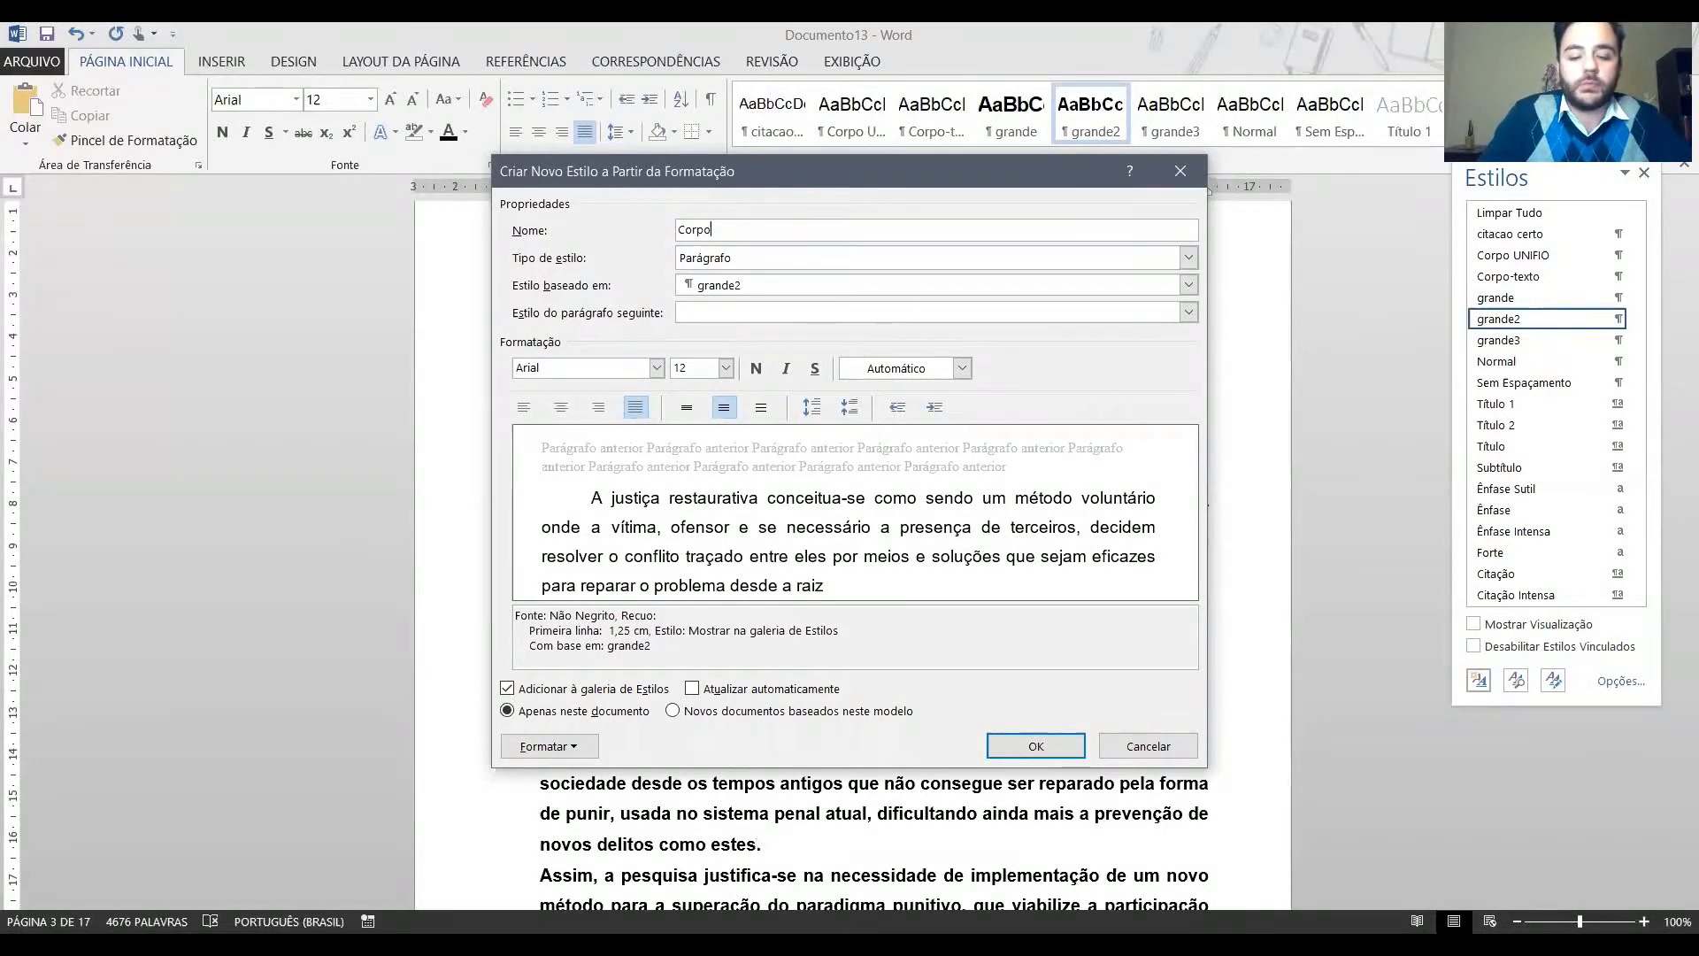
text(TextoUNIFIO)
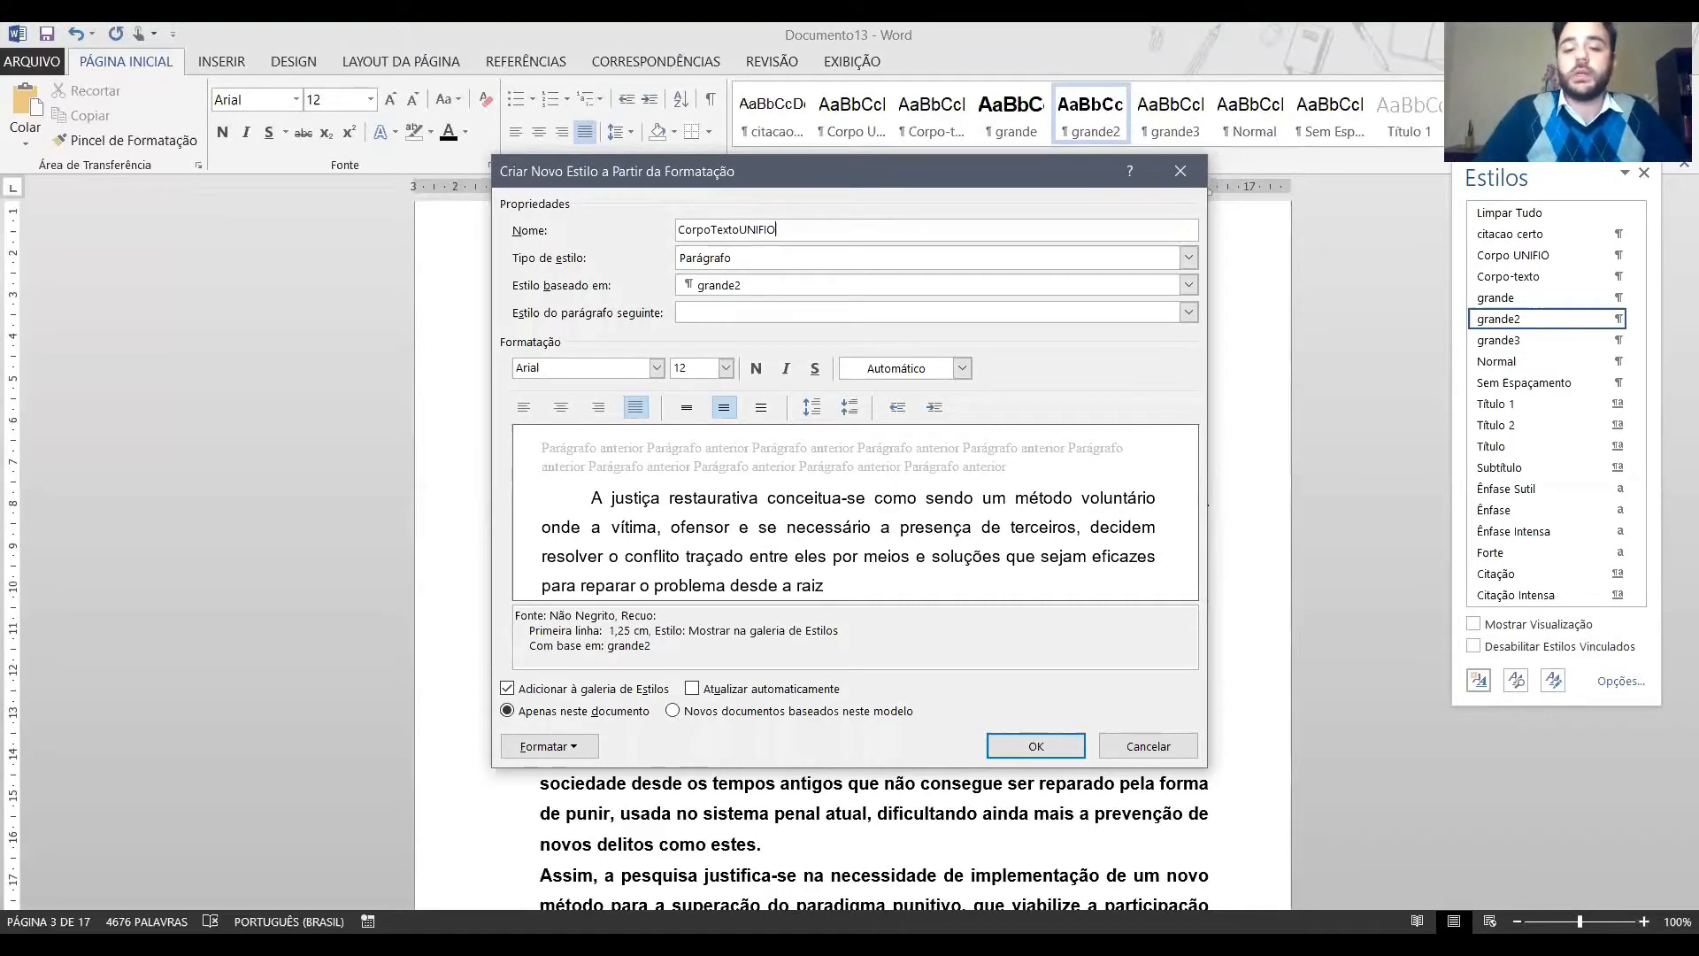
click(1013, 753)
click(1012, 754)
Select the remaining bold introduction paragraphs through the one ending in alternativas penais and apply the CorpoTextoUNIFIO style.
triple_click(1012, 756)
scroll(1014, 761, down, 6)
scroll(1012, 758, down, 9)
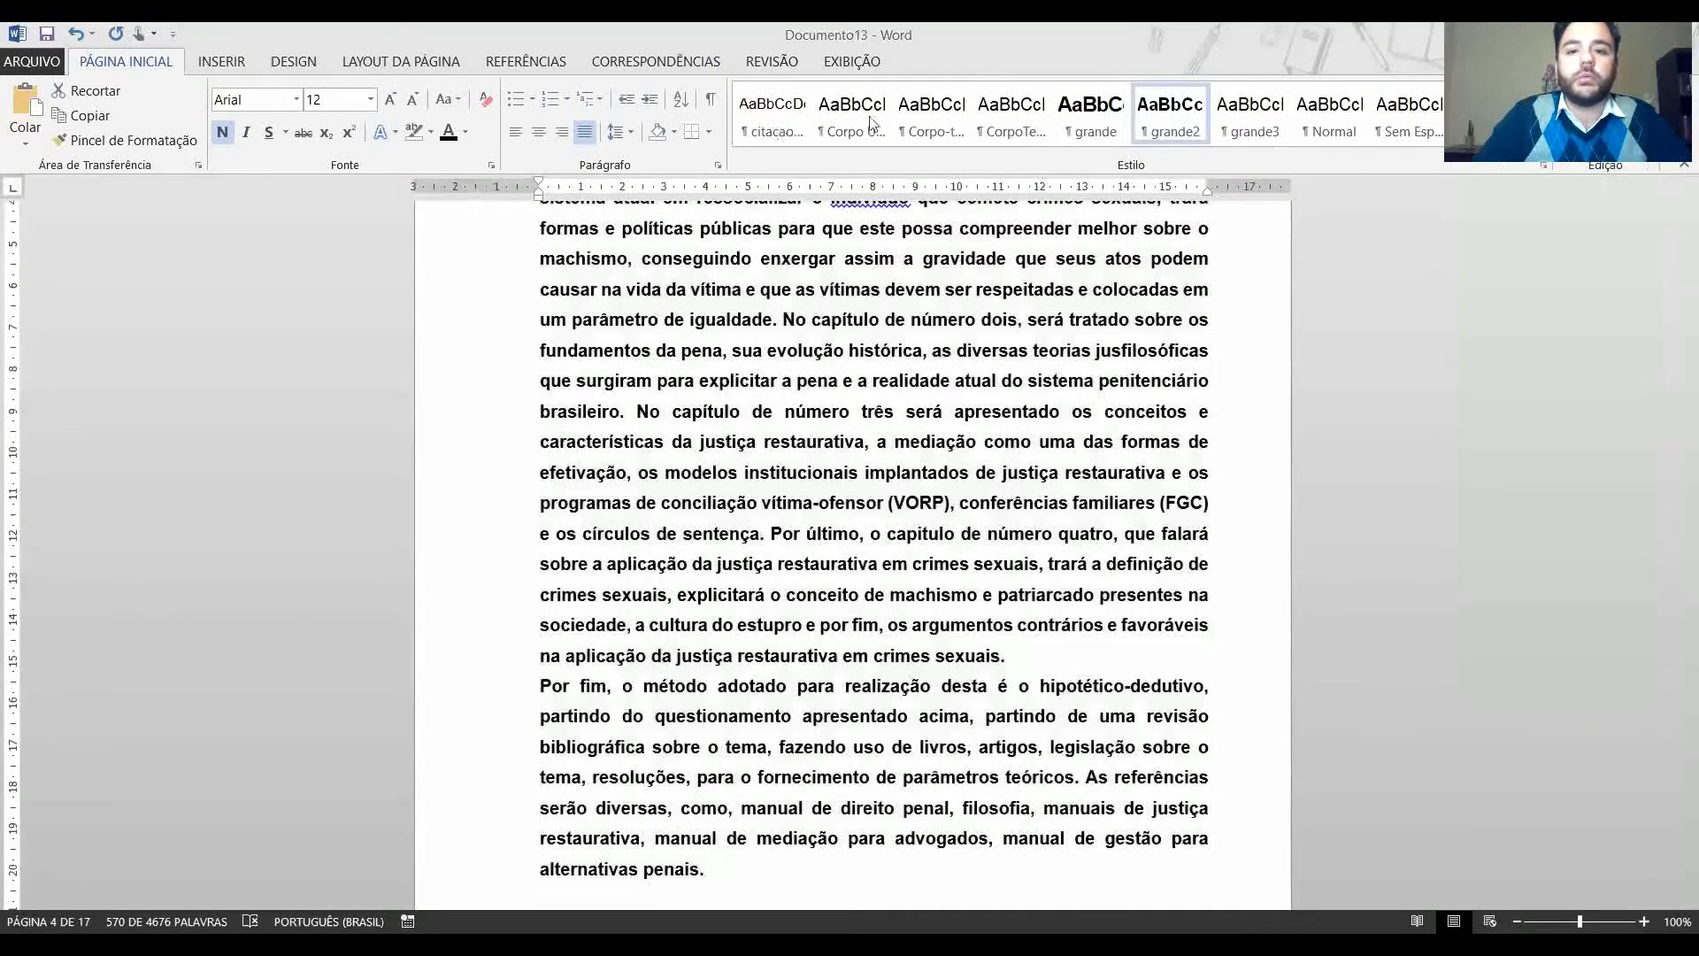
click(1005, 132)
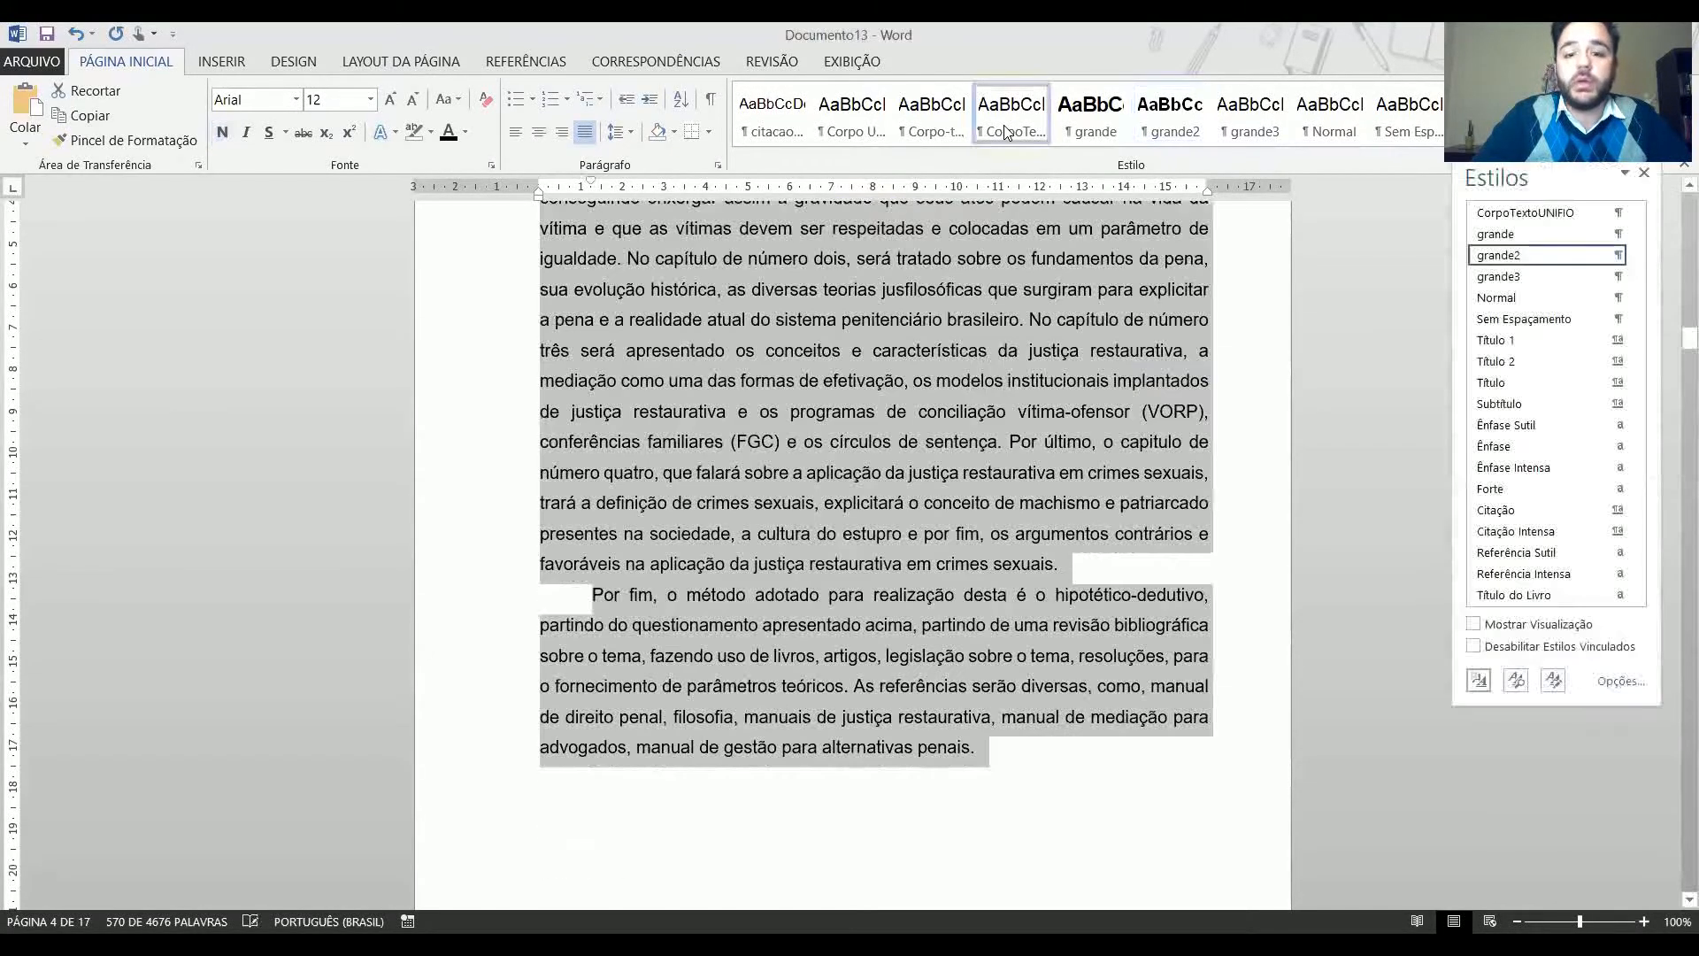
Review the restyled introduction paragraphs and compare them with the text of section 2 FUNDAMENTOS DA PENA.
scroll(816, 593, up, 20)
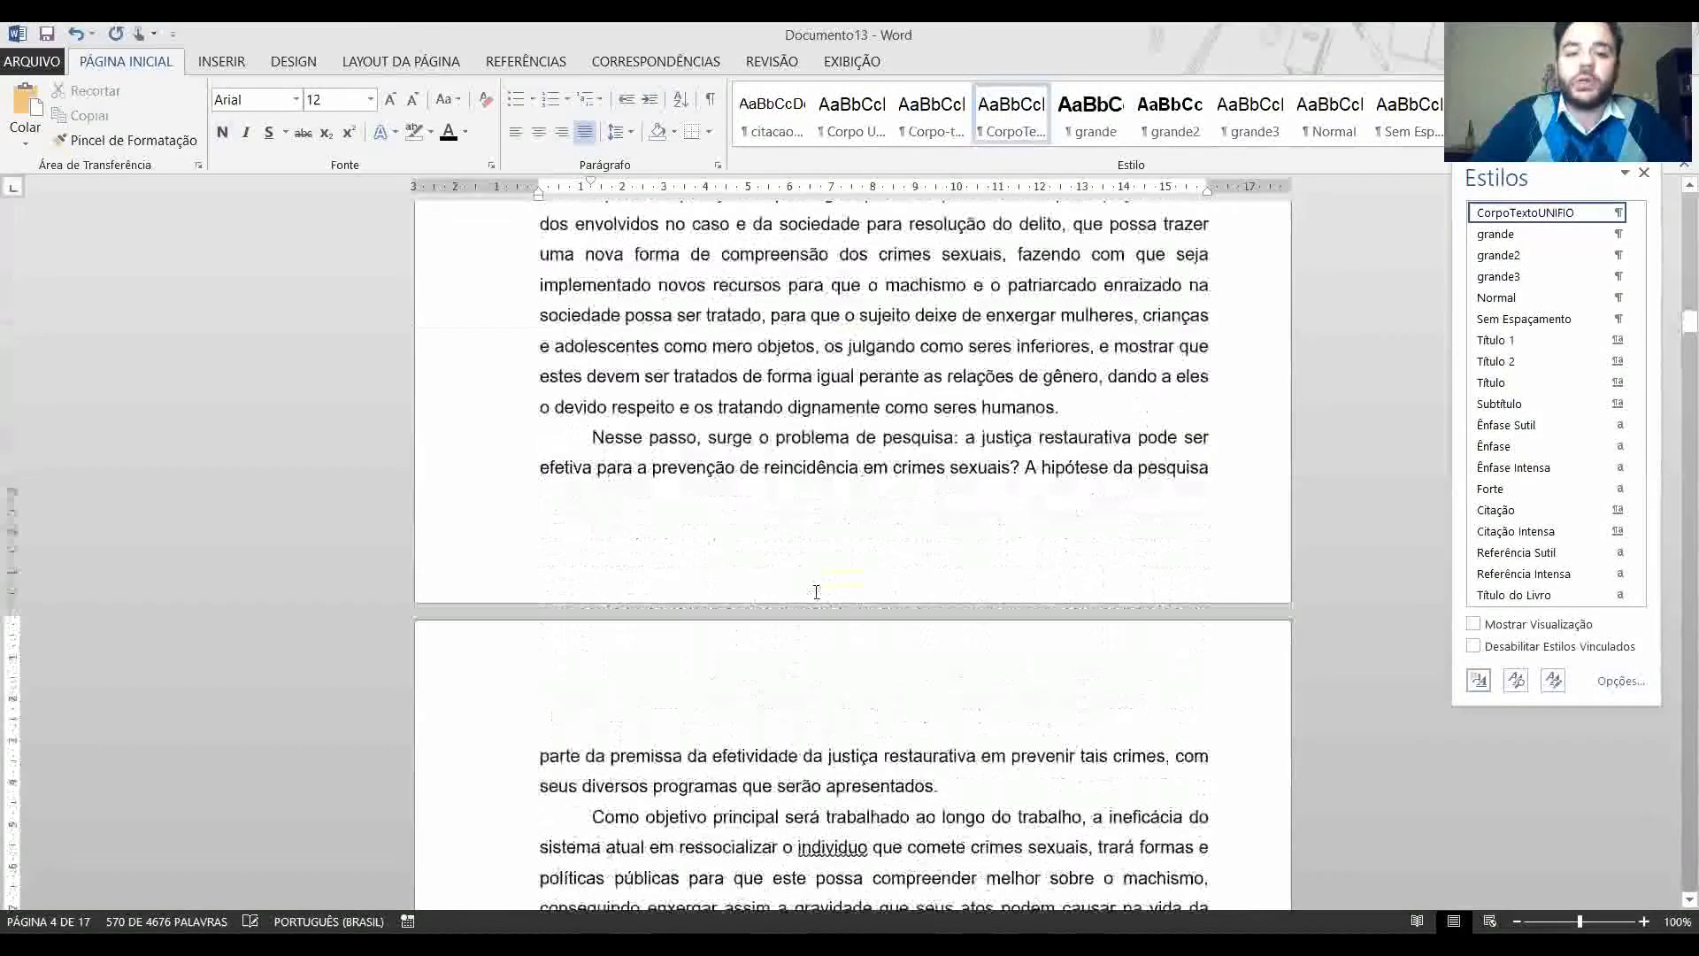
scroll(816, 592, up, 1)
scroll(816, 590, down, 15)
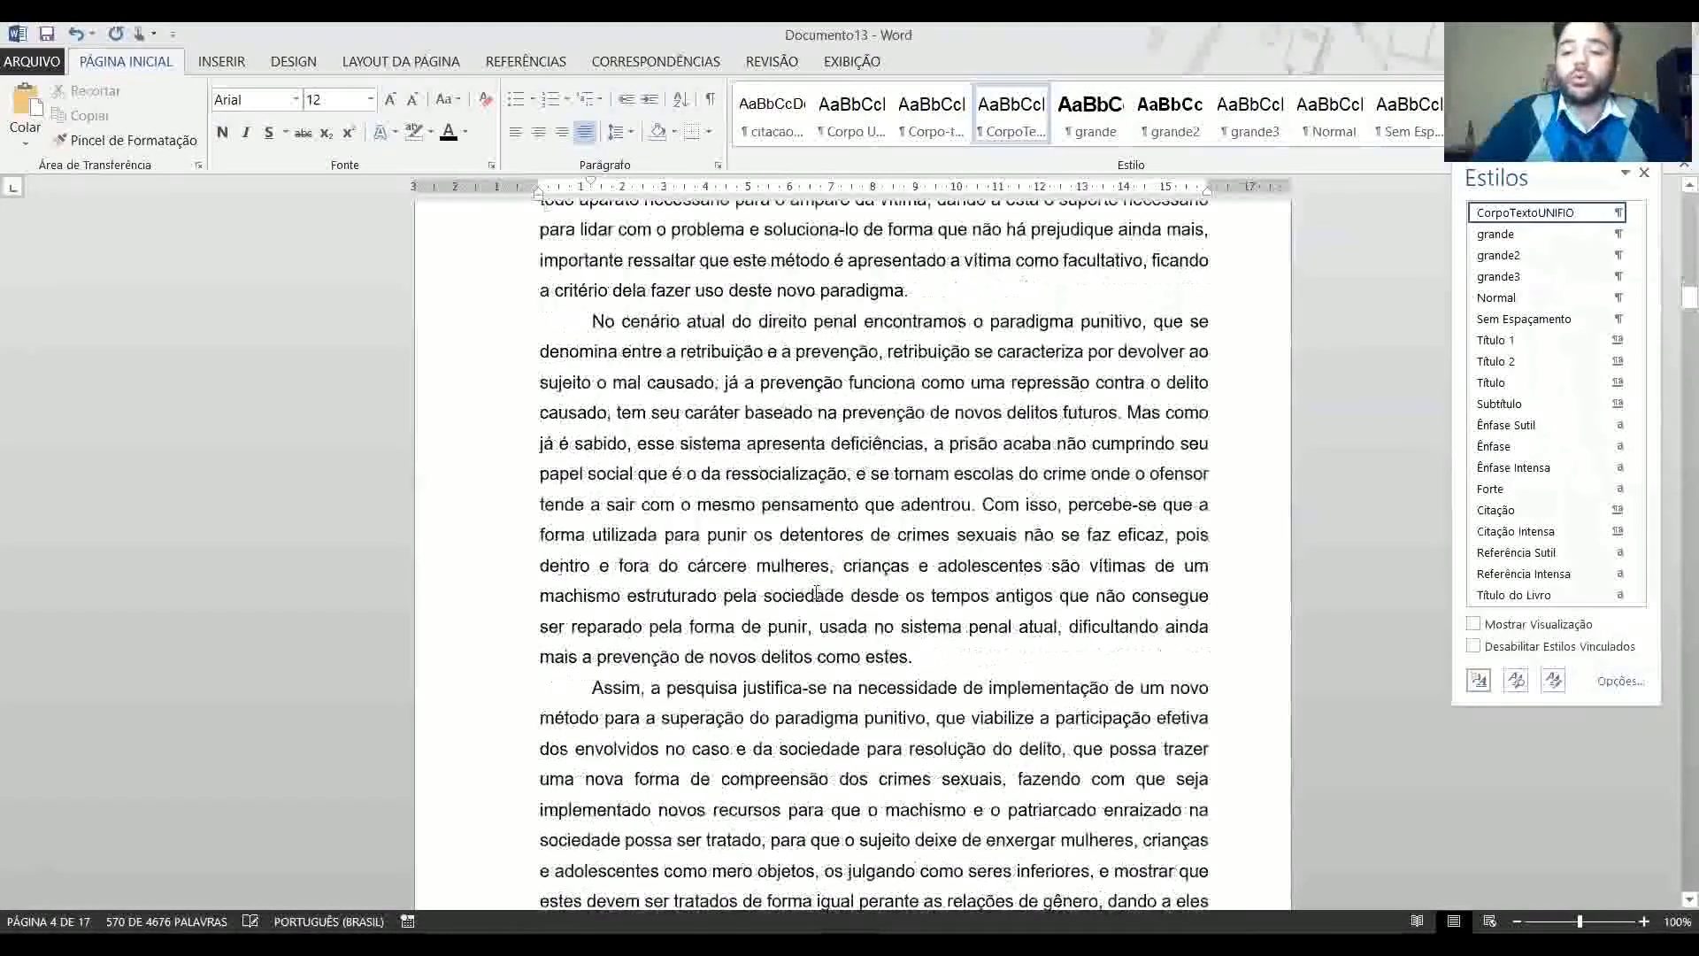
scroll(816, 592, down, 4)
scroll(816, 592, down, 5)
scroll(816, 592, down, 5)
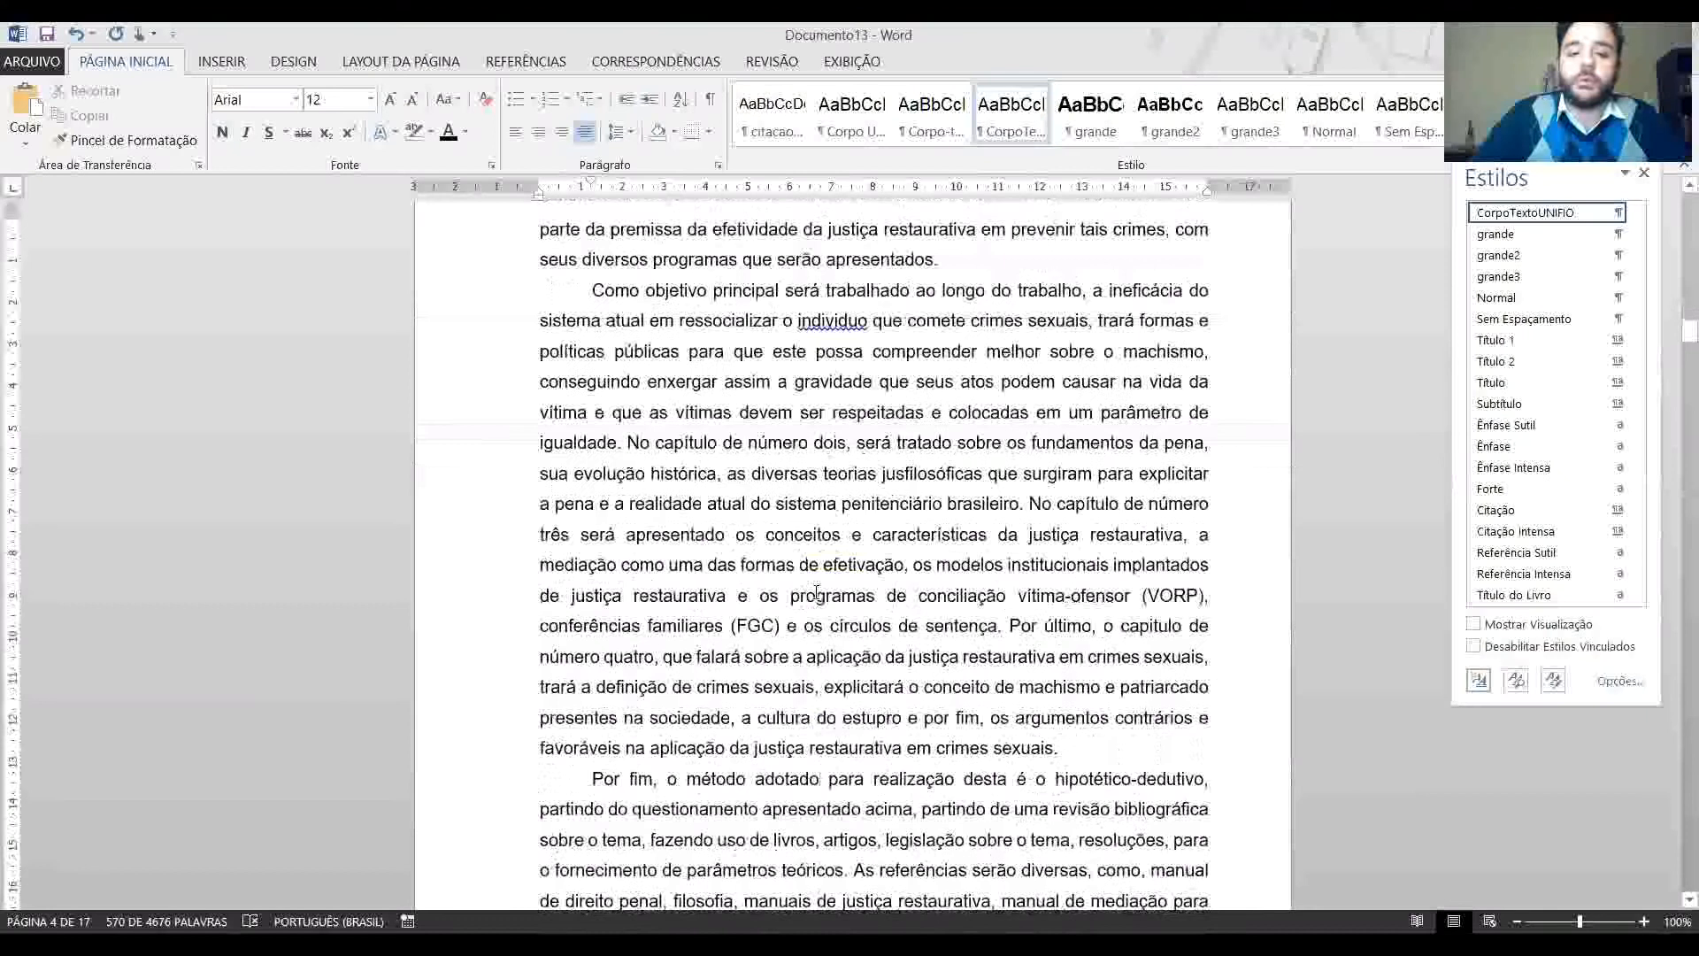
scroll(816, 591, down, 11)
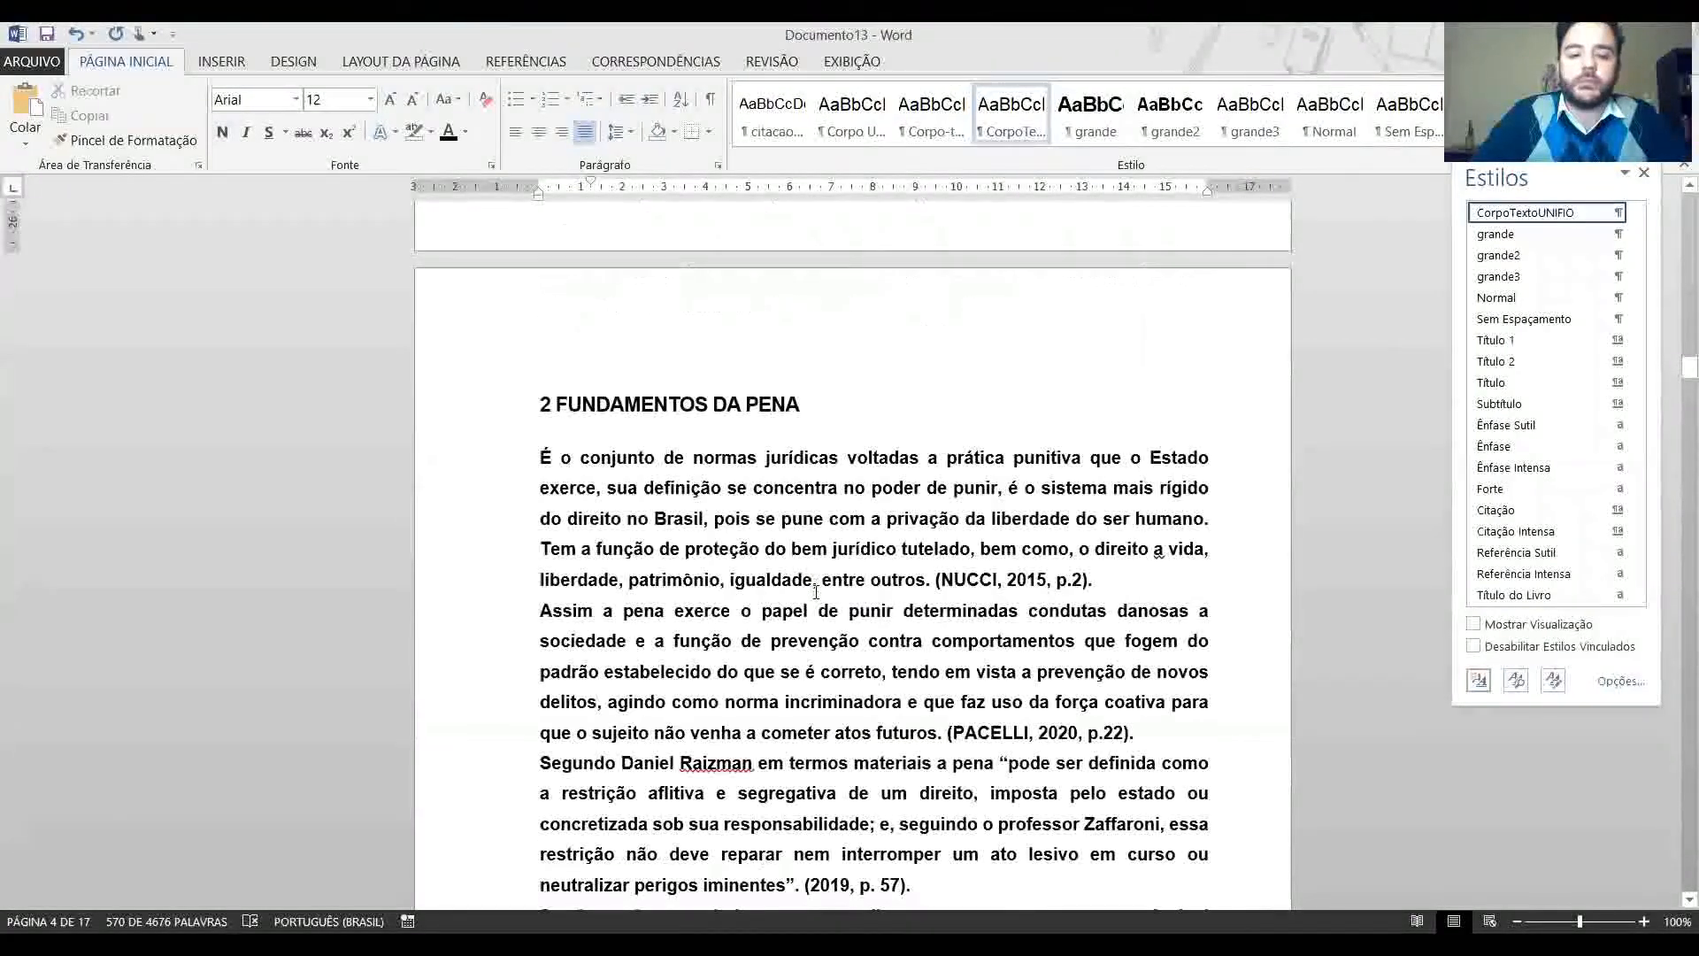
click(554, 417)
scroll(600, 419, up, 6)
scroll(600, 419, up, 15)
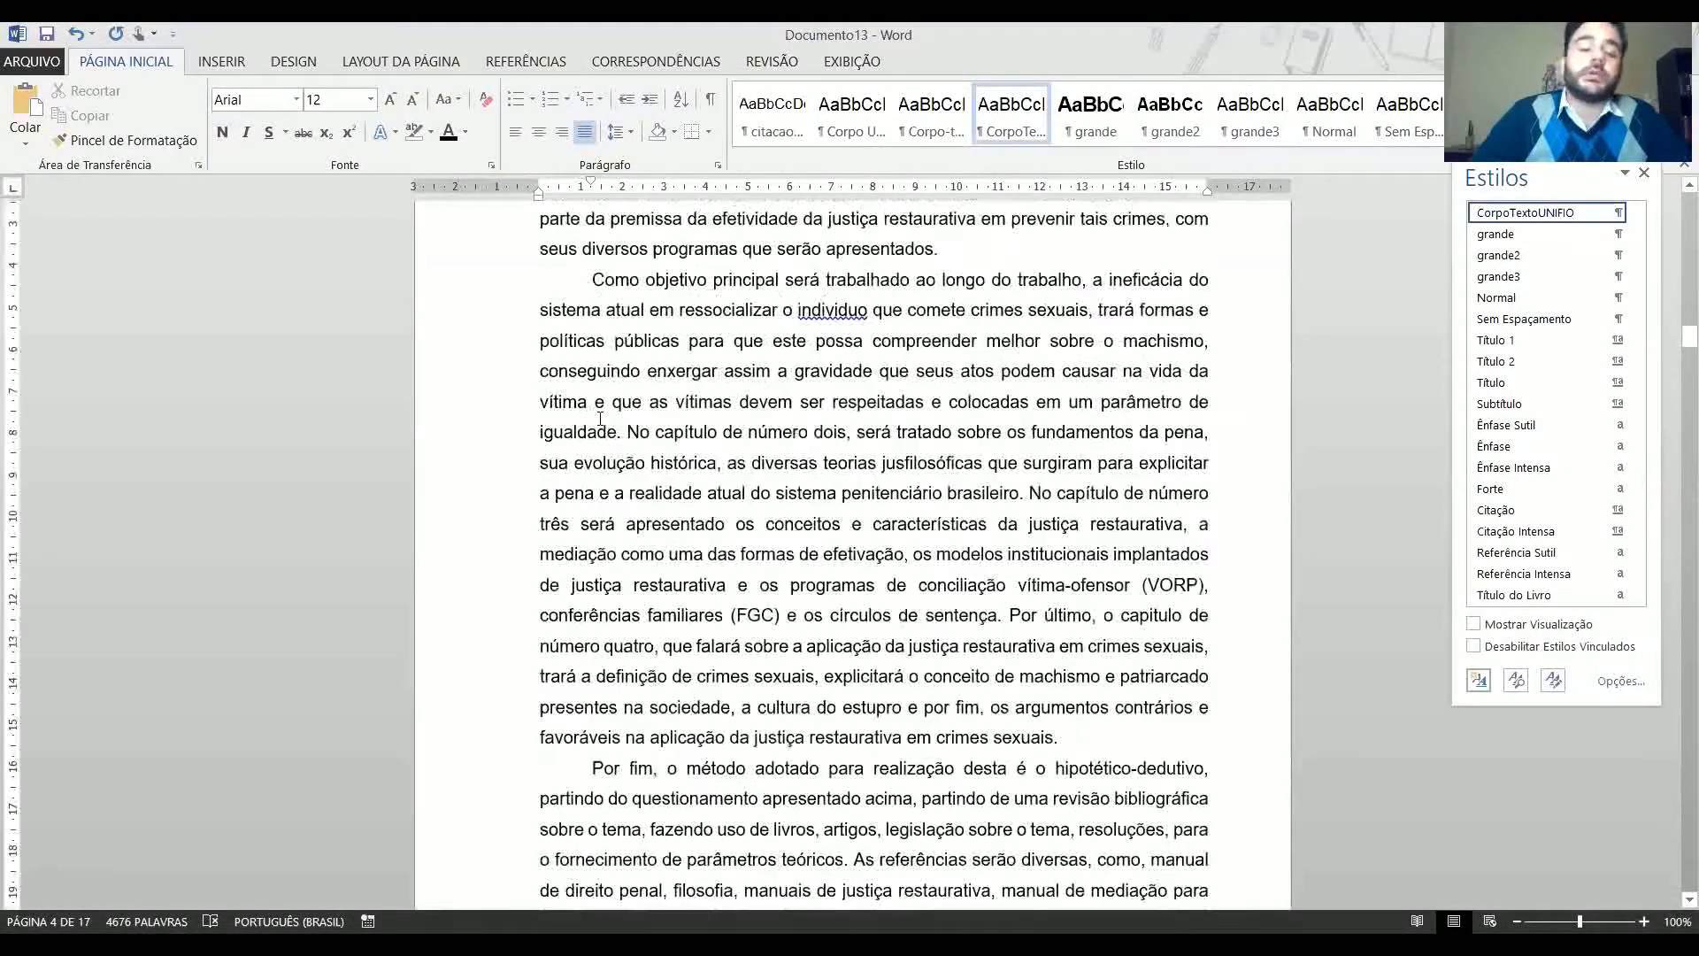
scroll(600, 418, up, 4)
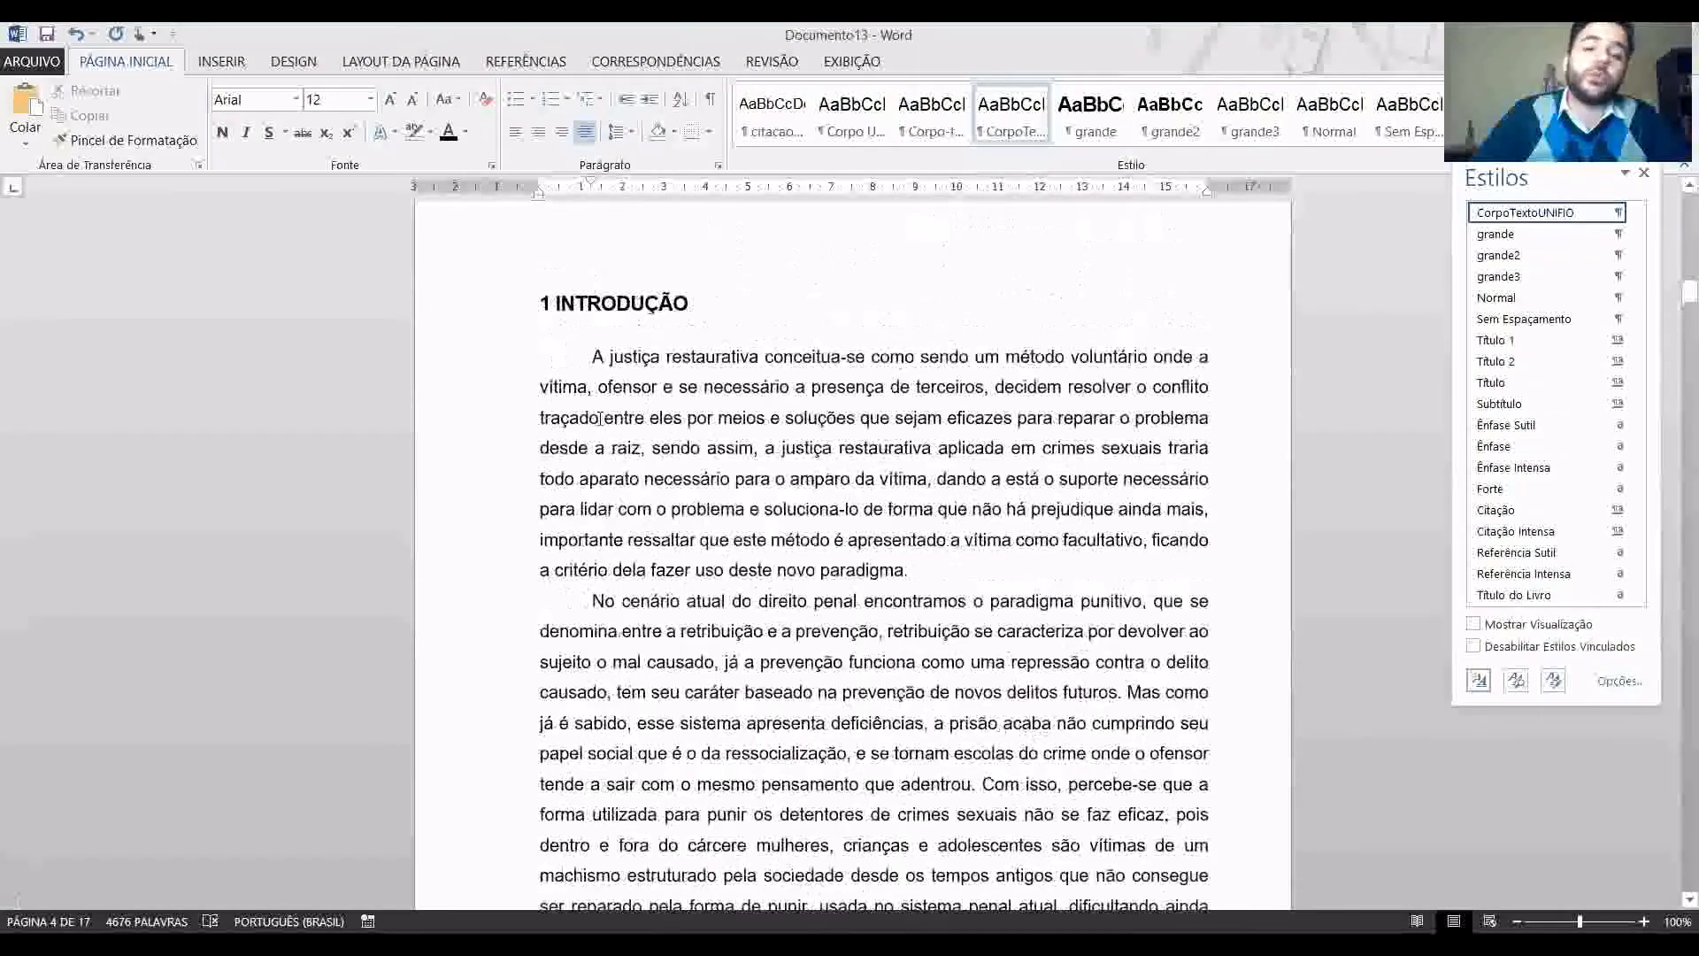
Check the style of the 2 FUNDAMENTOS DA PENA heading and the blank line beneath it.
scroll(600, 419, down, 12)
scroll(600, 419, down, 12)
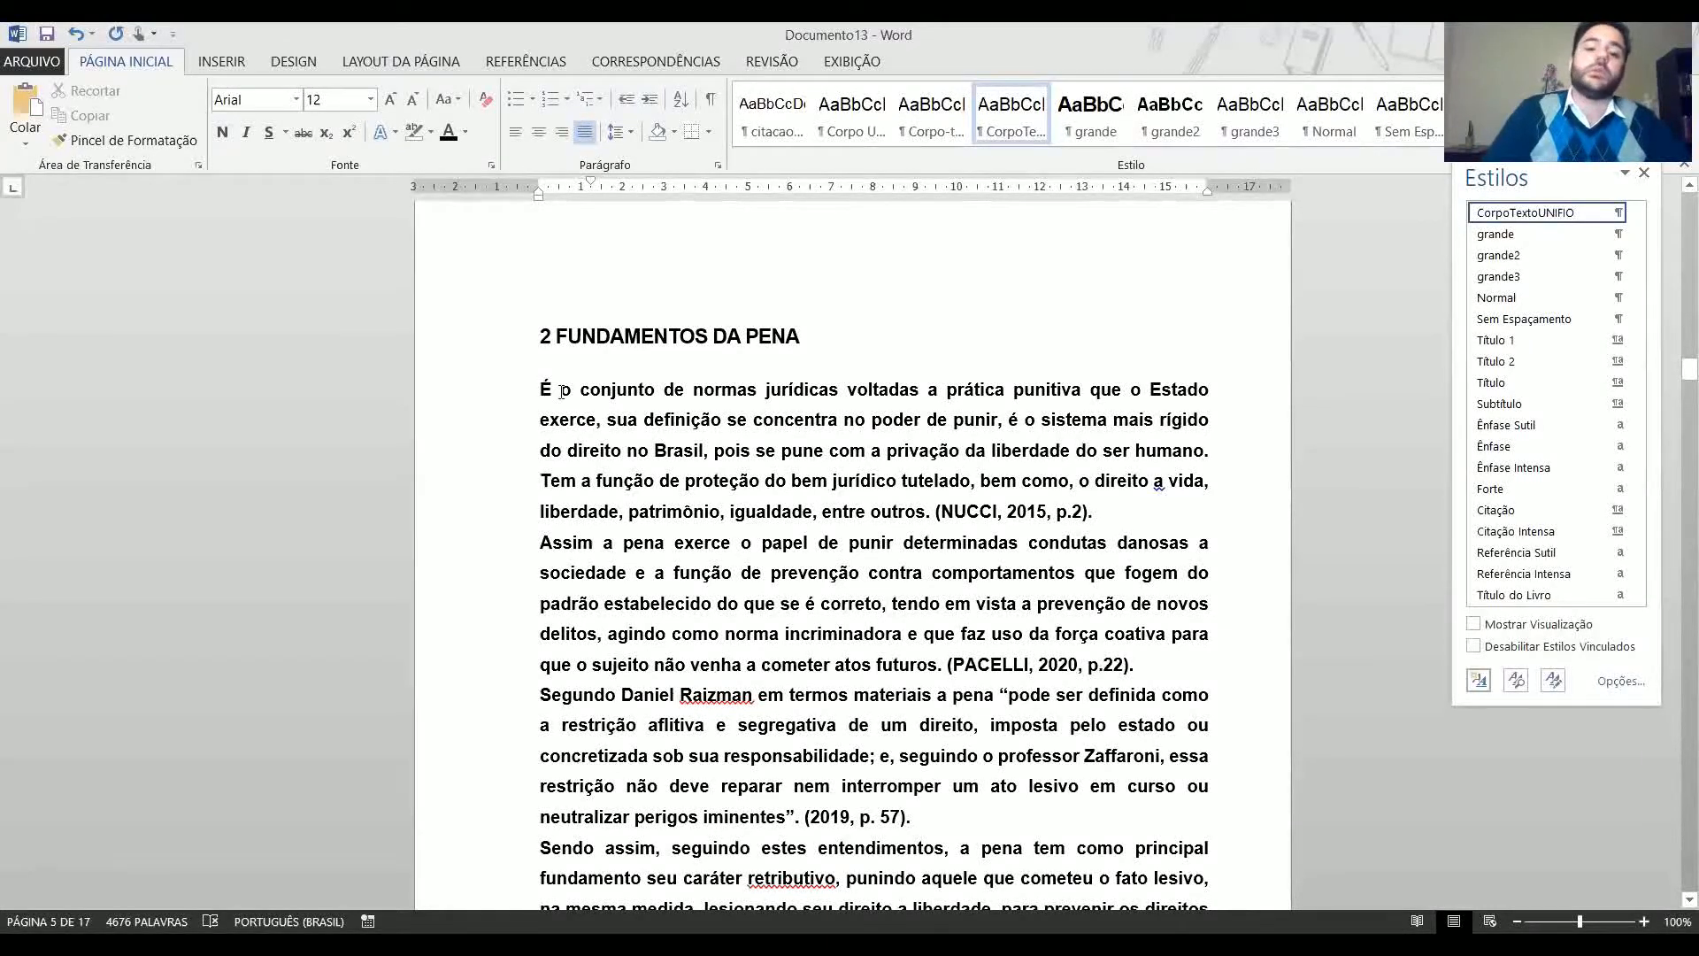
click(537, 320)
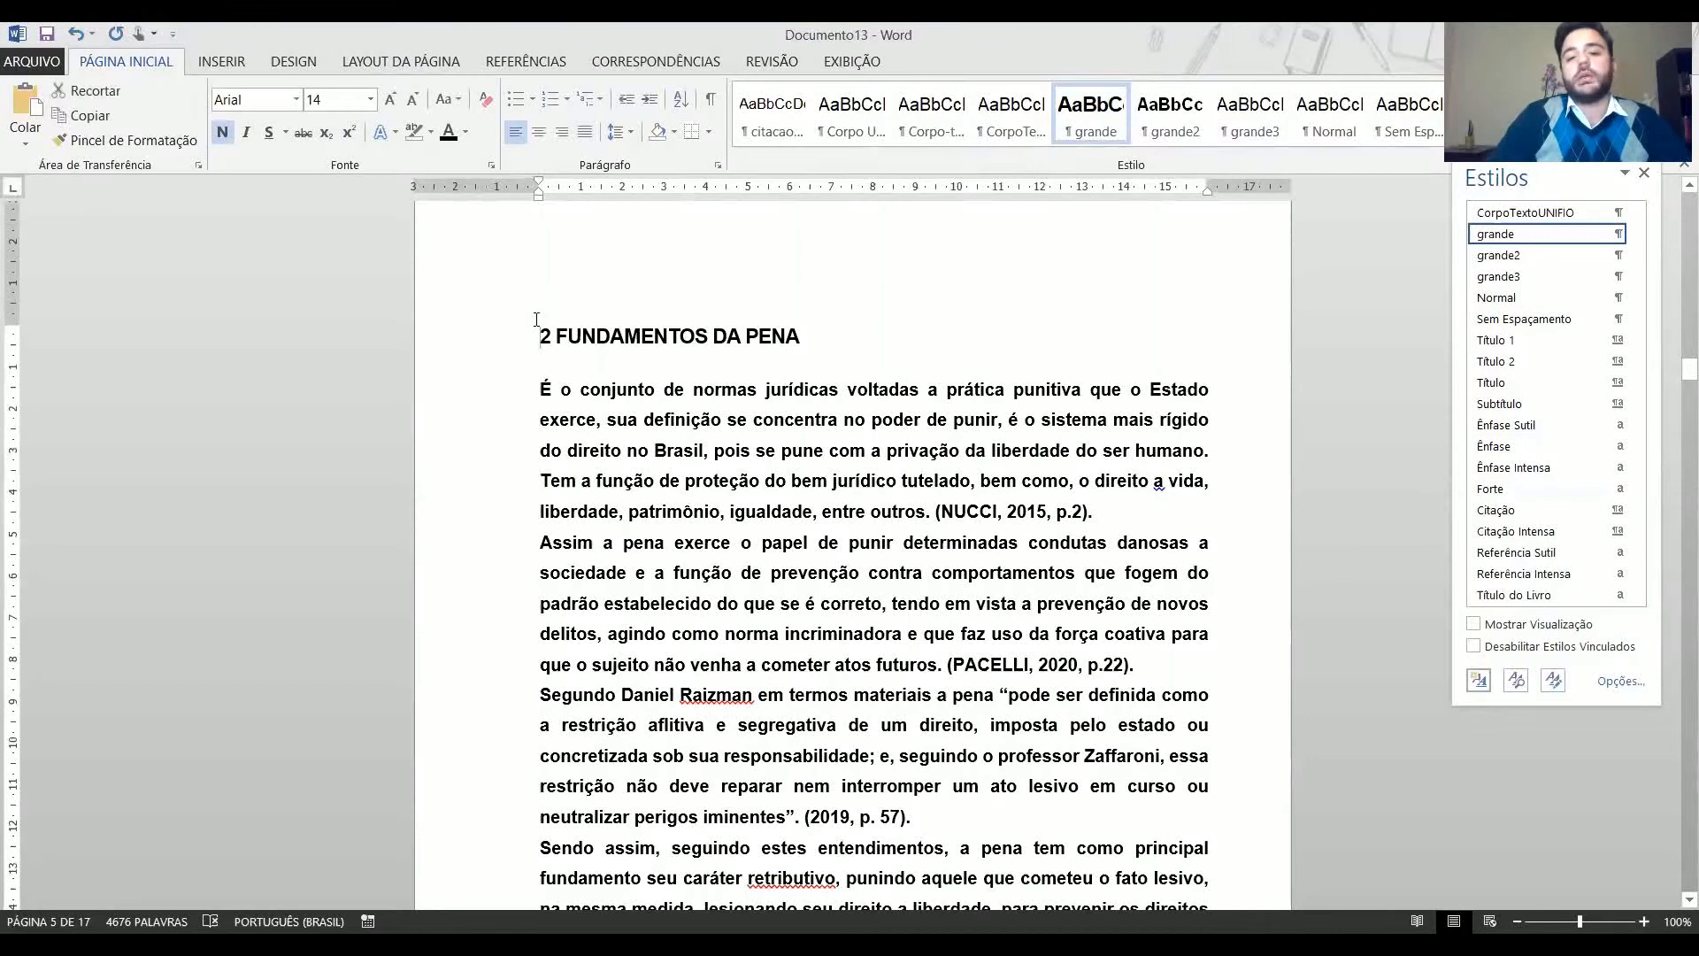
click(535, 324)
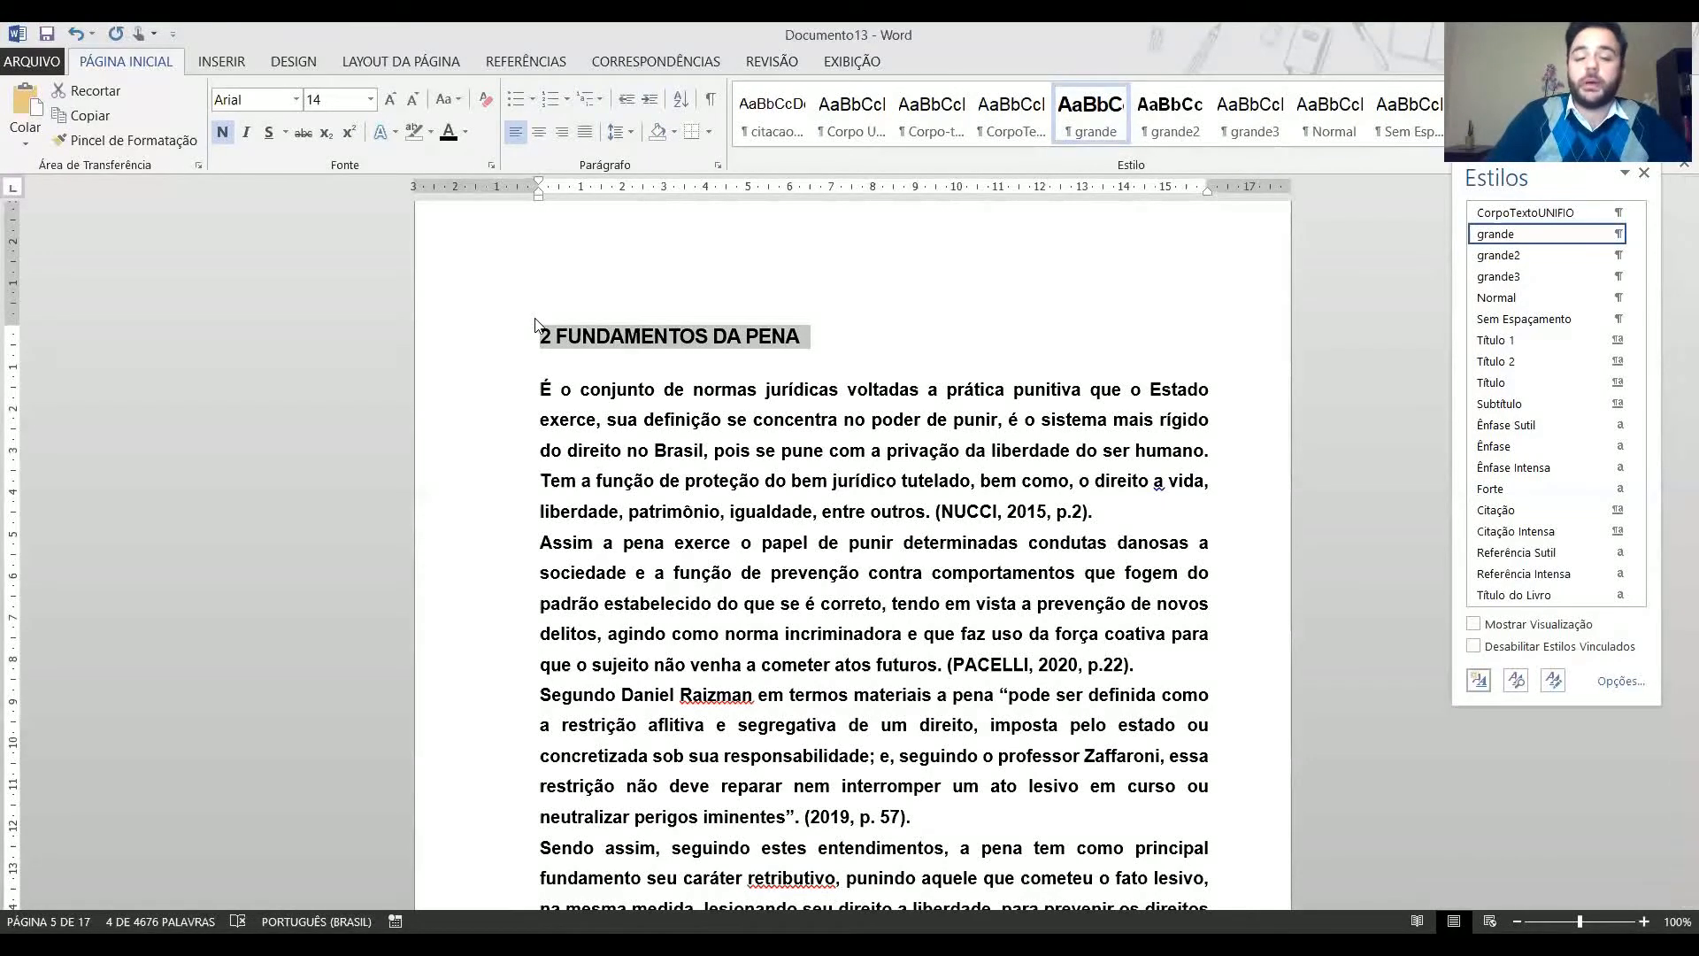
click(536, 321)
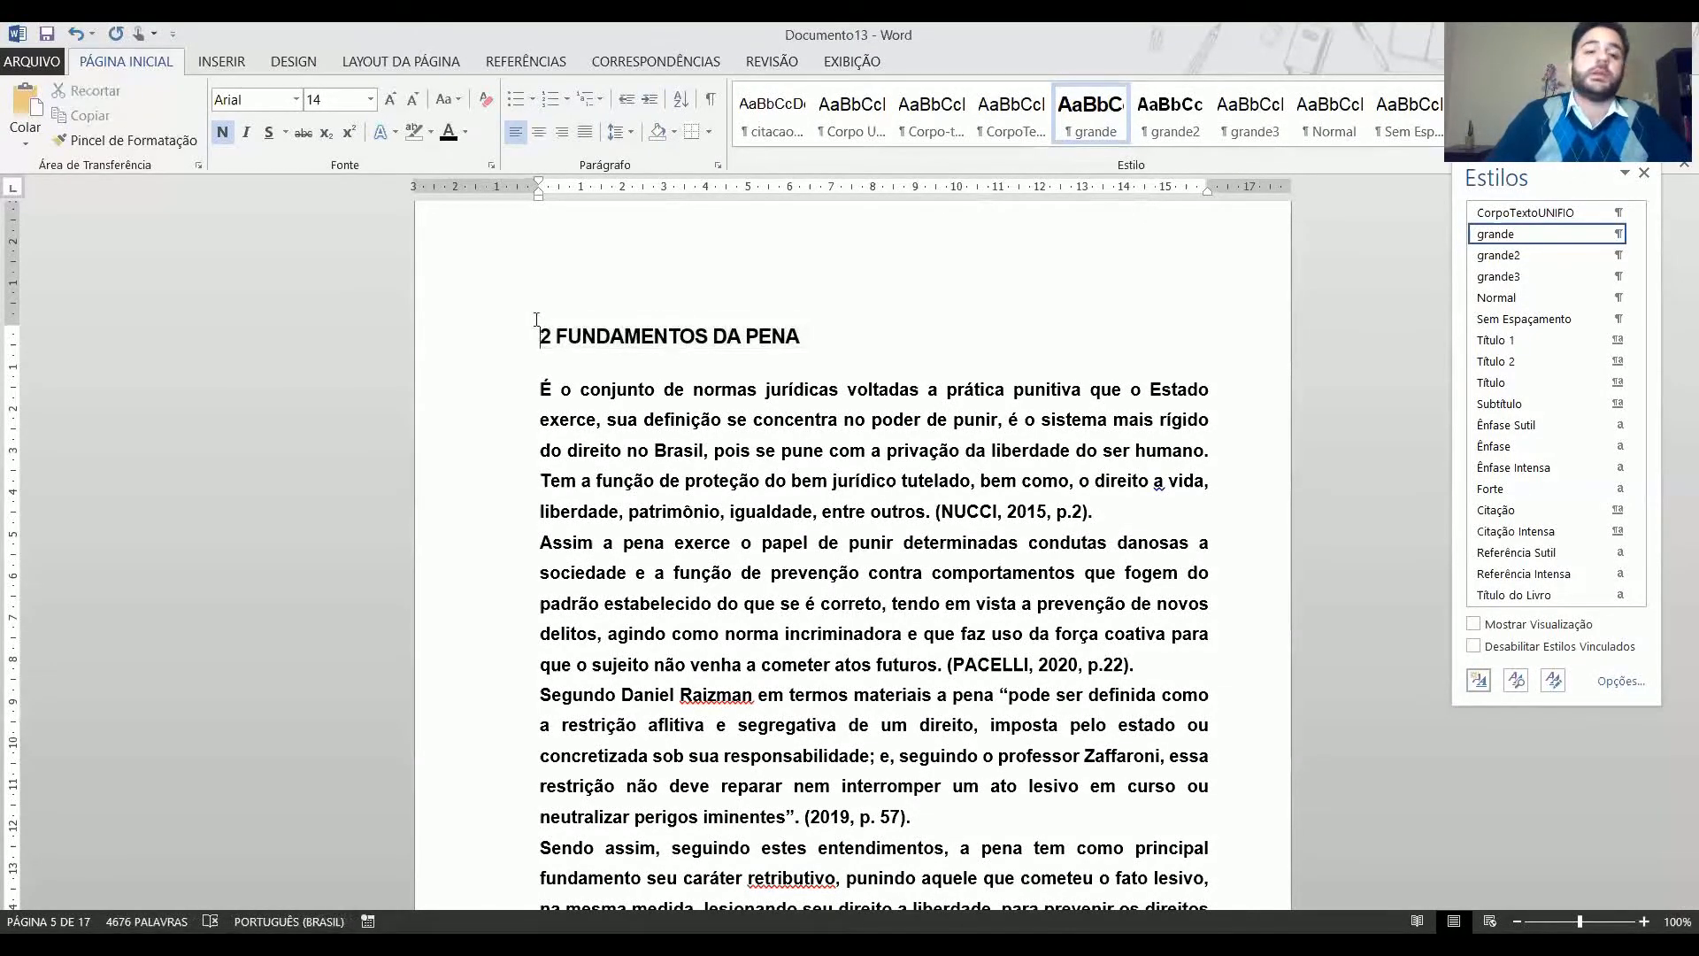
key(Down)
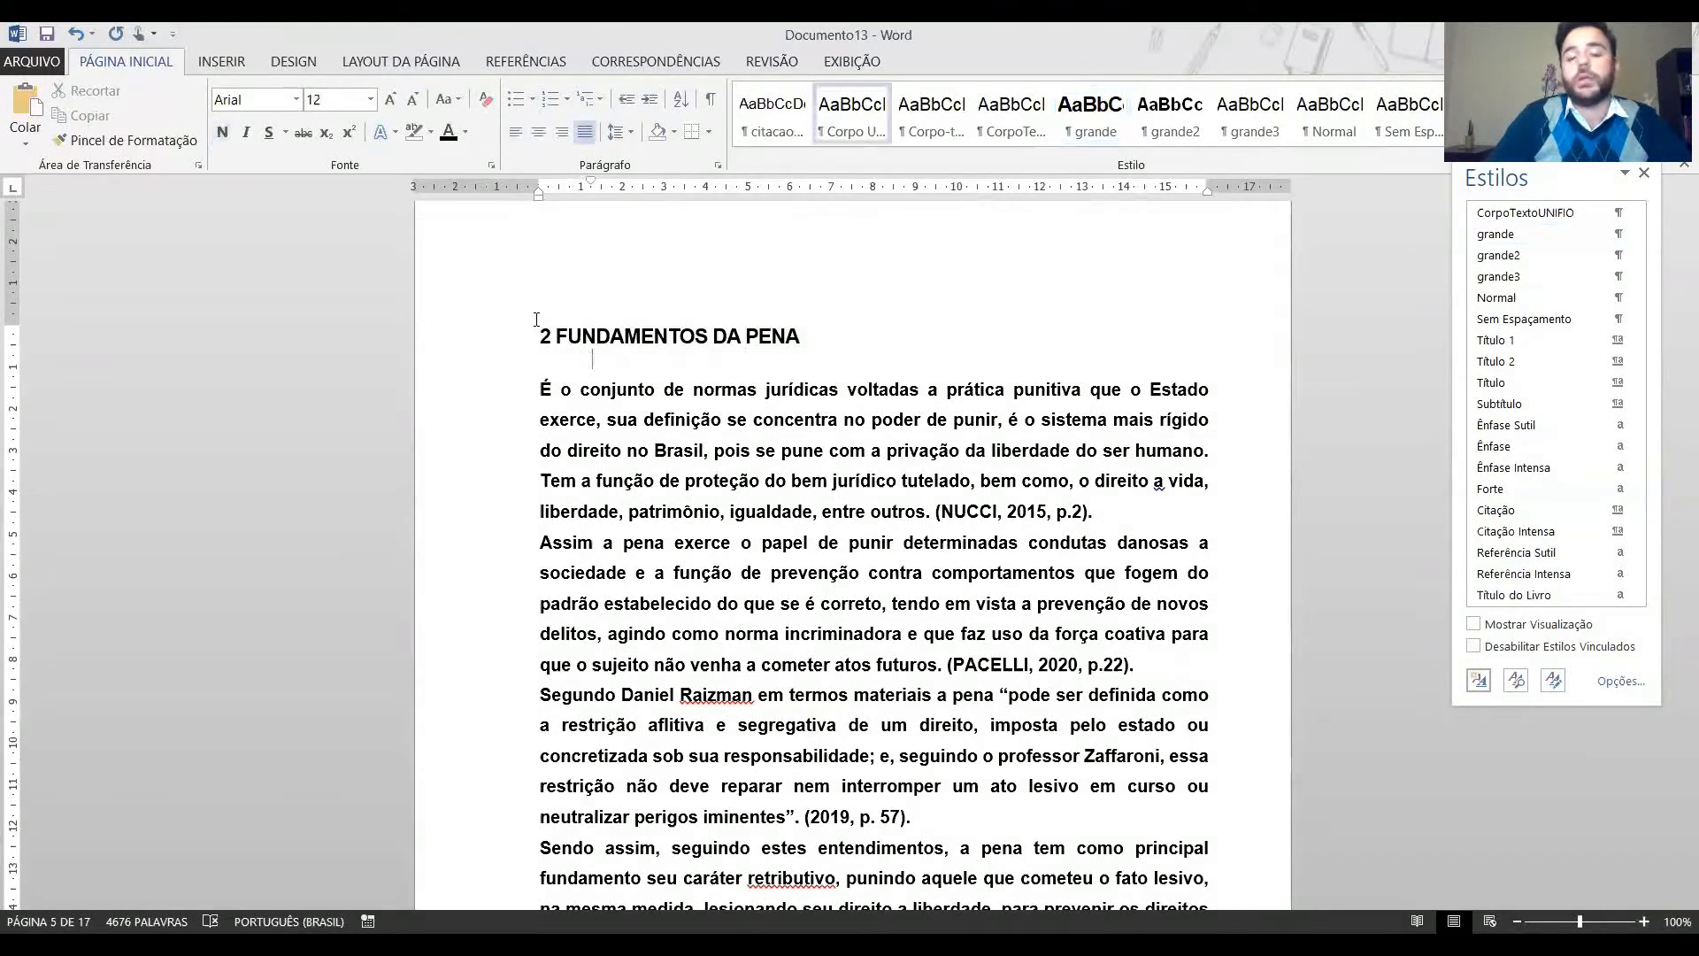
key(Up)
scroll(536, 319, up, 7)
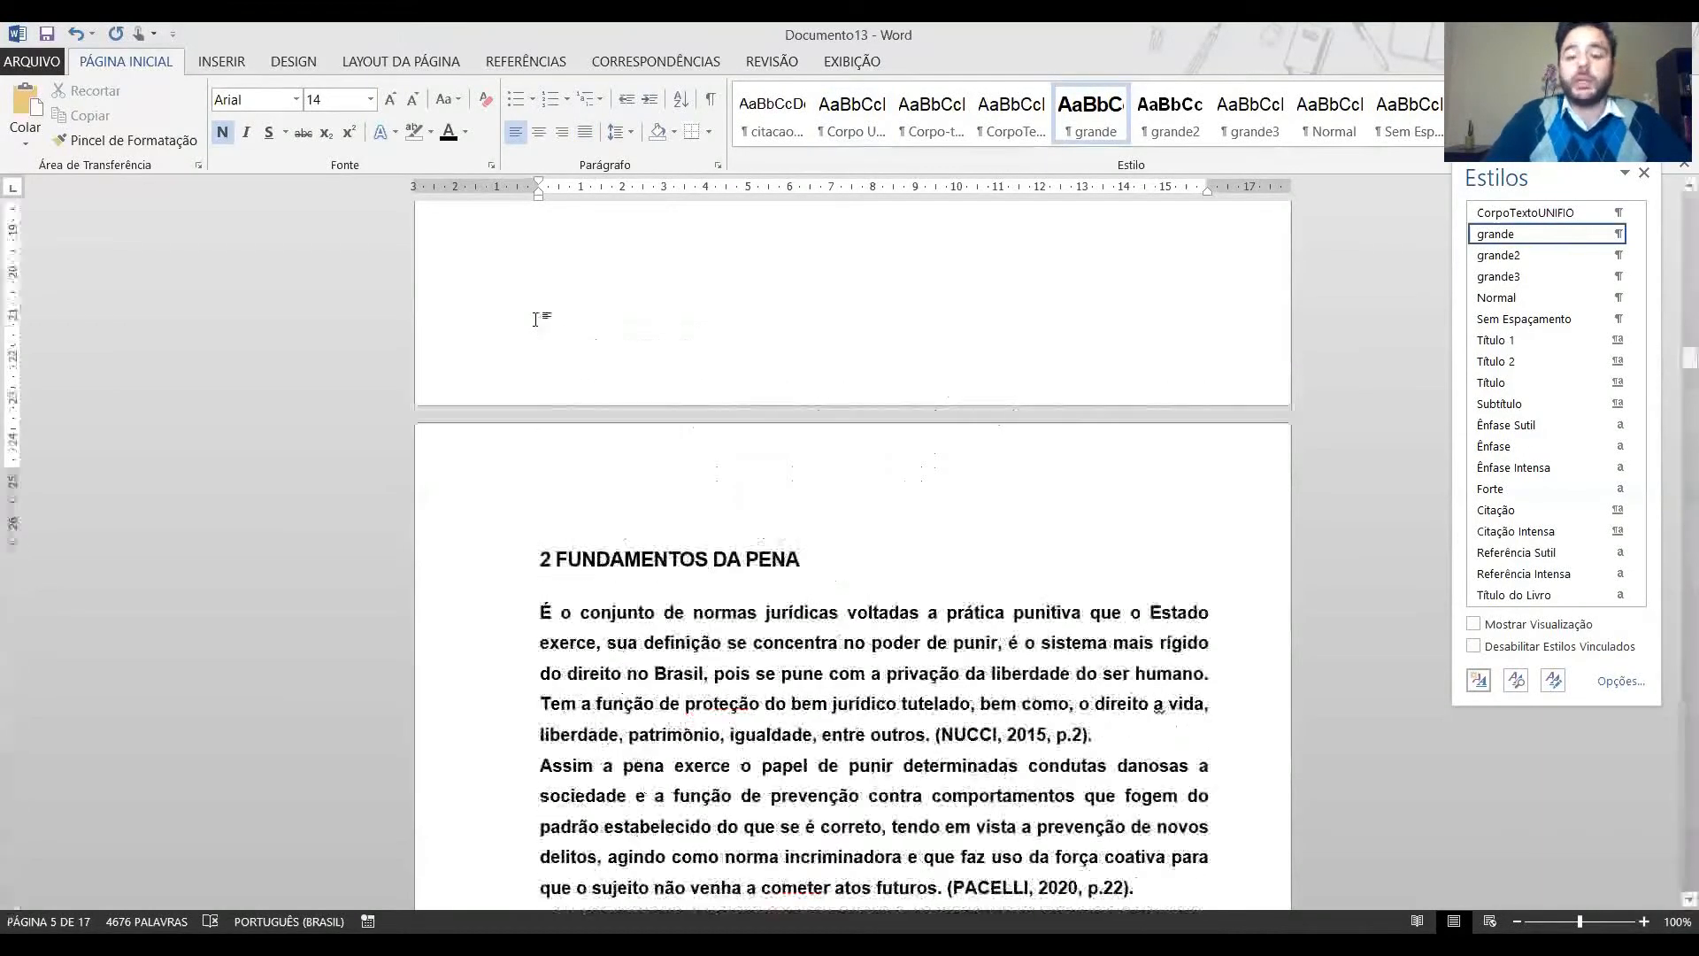
scroll(669, 677, down, 1)
scroll(669, 677, down, 4)
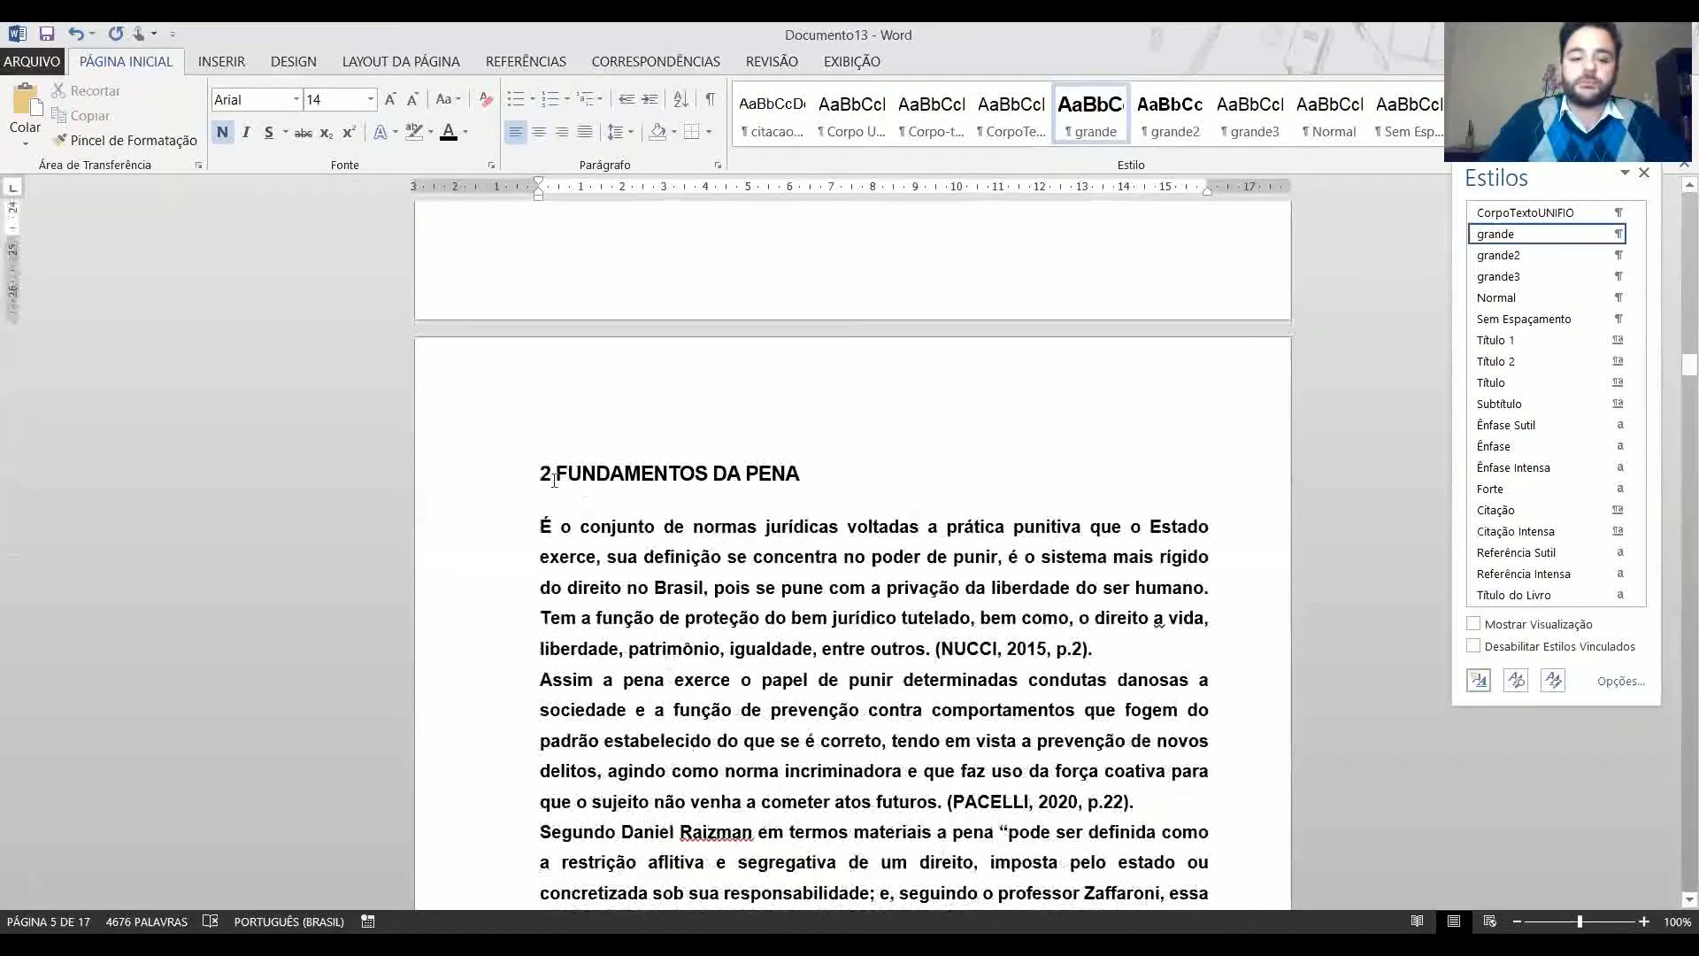
triple_click(527, 474)
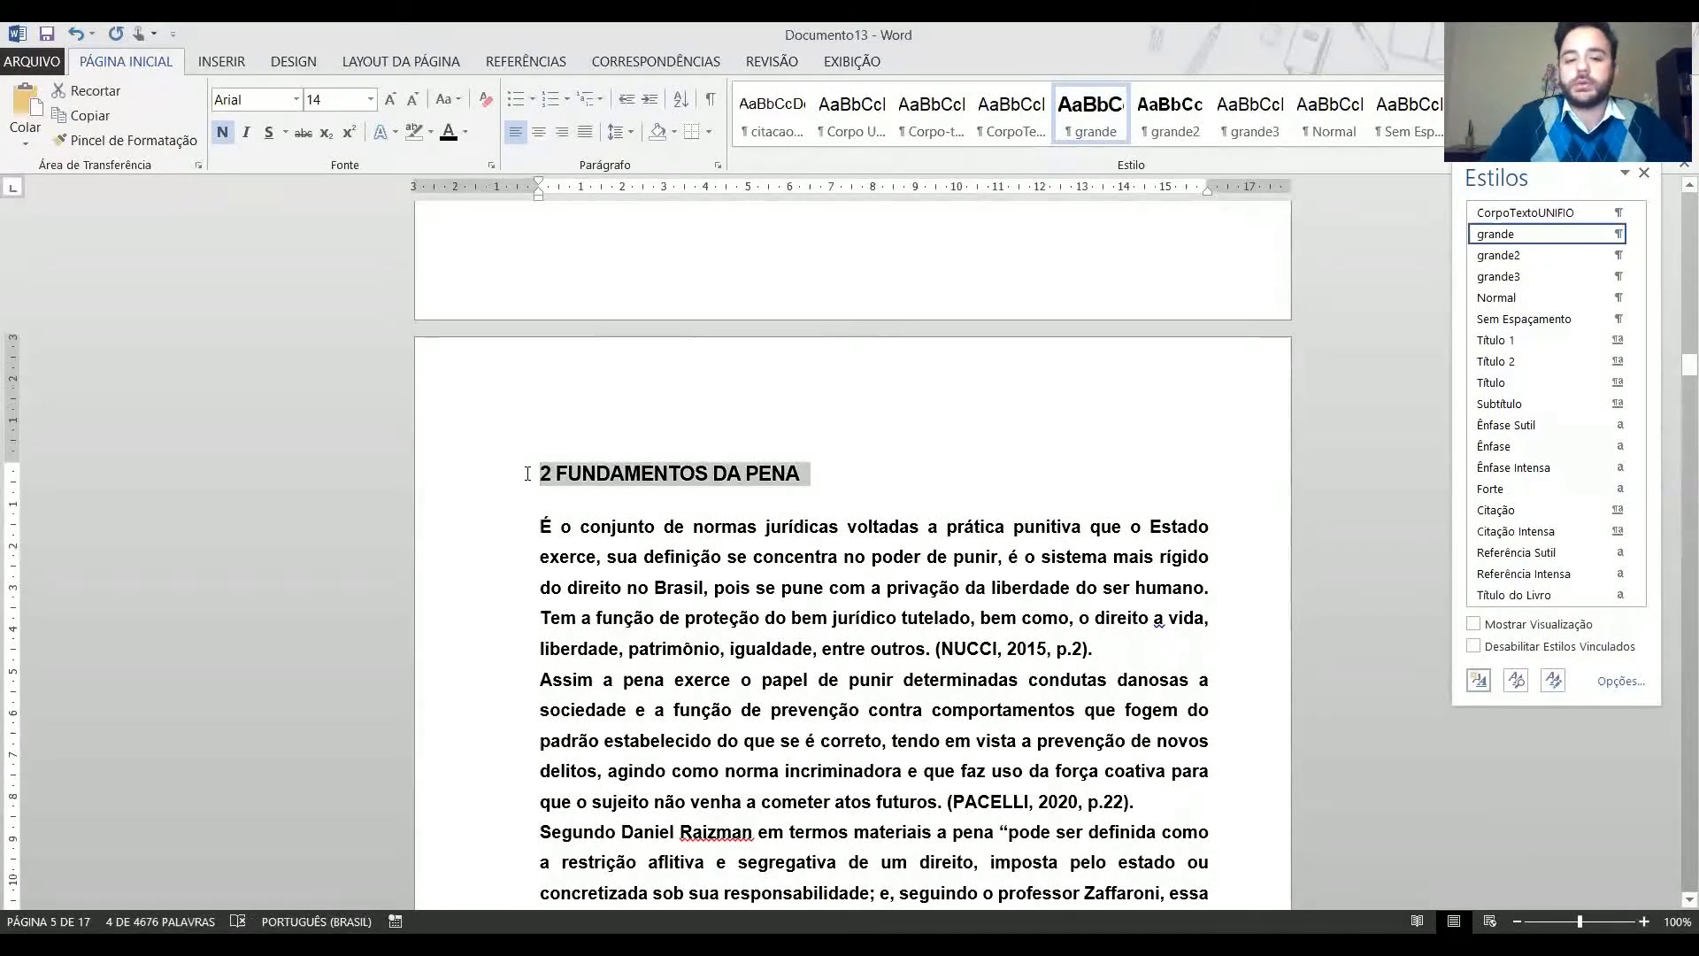
Apply the CorpoTextoUNIFIO style to all bold paragraphs between the 2 FUNDAMENTOS DA PENA and 2.1 Teorias jusfilosóficas headings.
key(Down)
key(ctrl+Up)
key(ctrl+shift+Down)
key(ctrl+shift+Down)
key(ctrl+shift+Down)
key(ctrl+shift+Down)
key(ctrl+shift+Down)
key(ctrl+shift+Down)
key(ctrl+shift+Down)
key(ctrl+shift+Down)
key(ctrl+shift+Down)
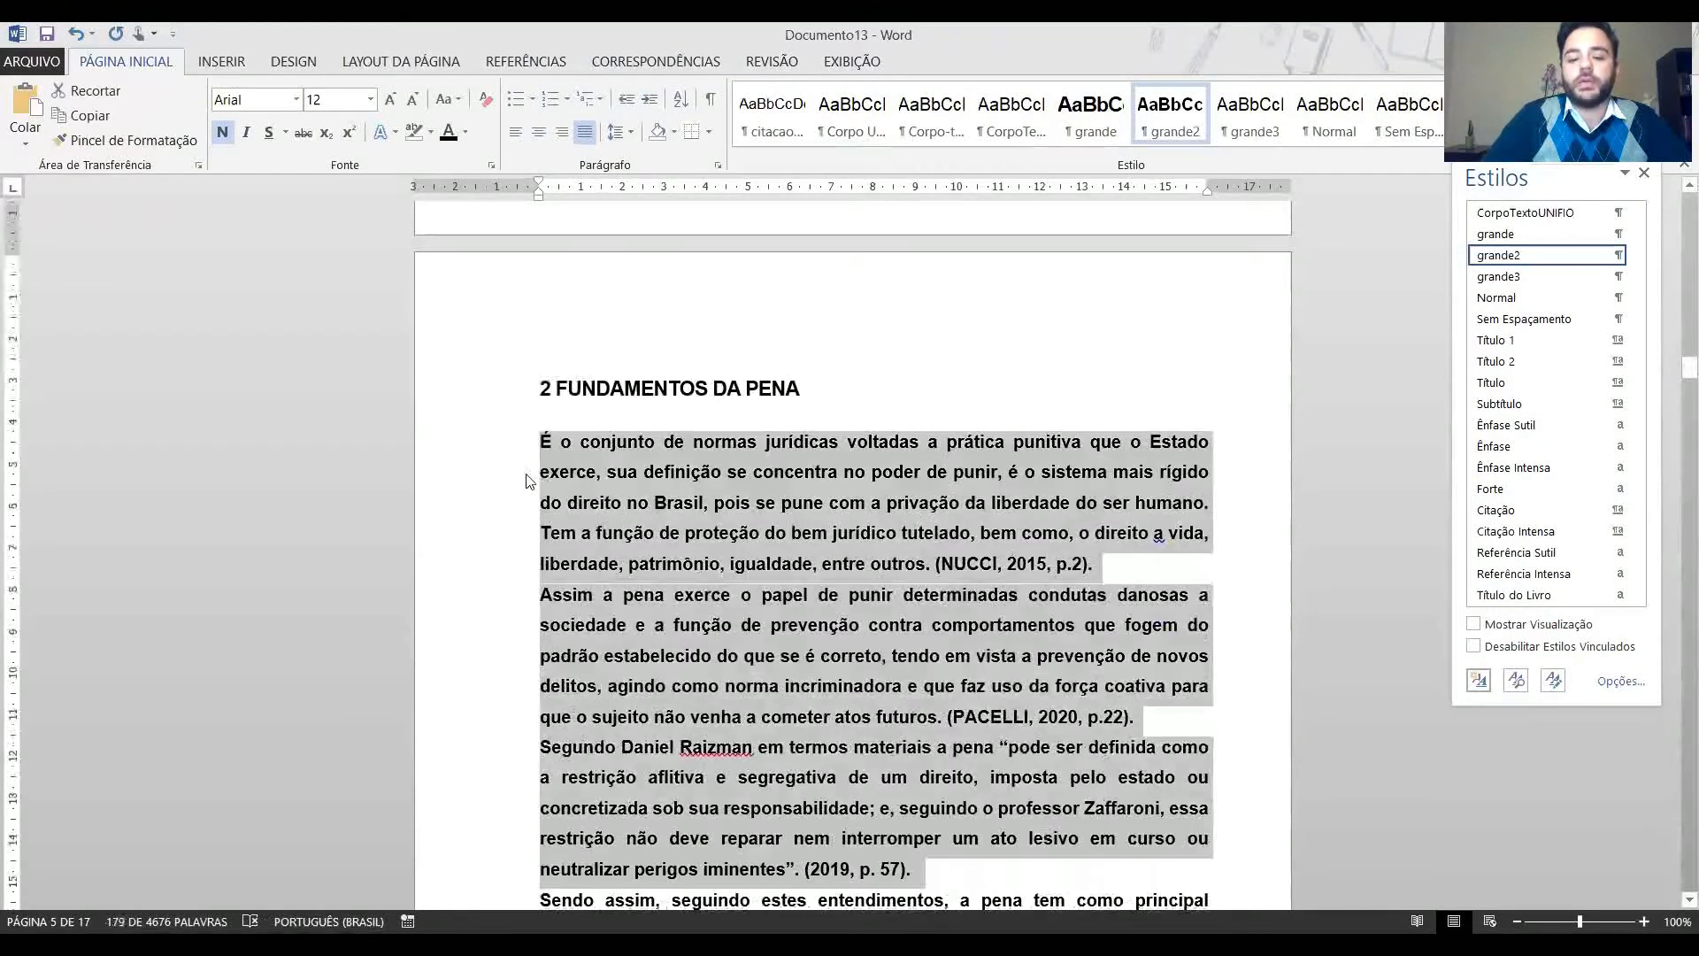
key(ctrl+shift+Down)
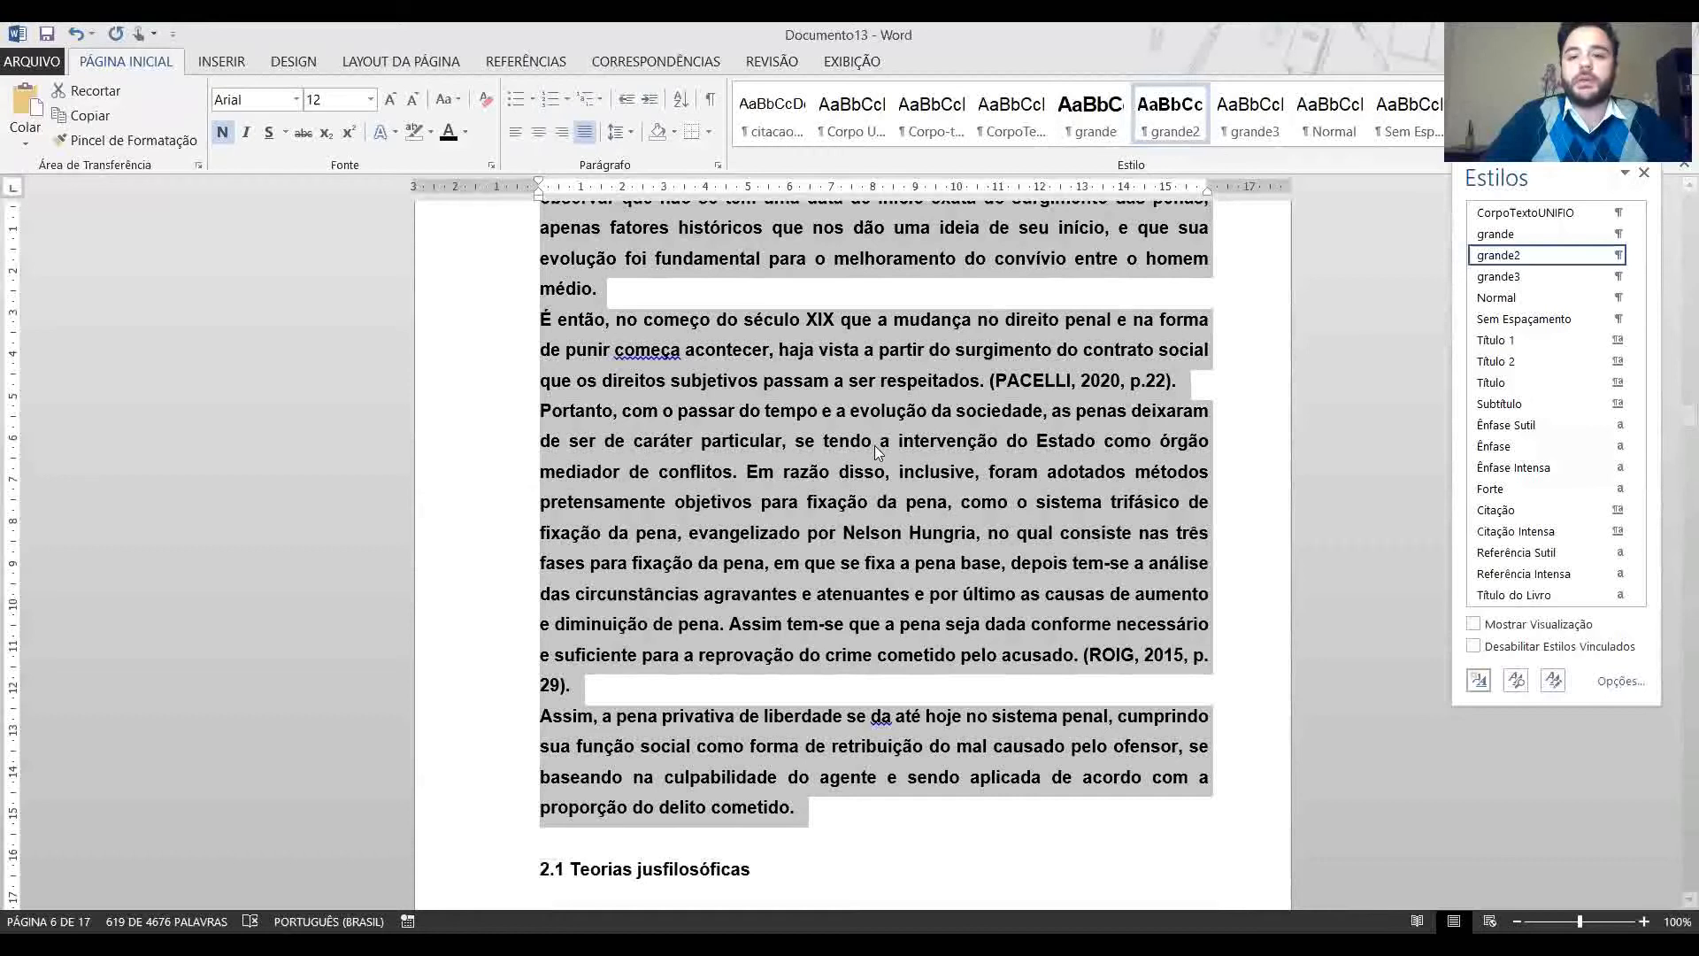
click(1026, 108)
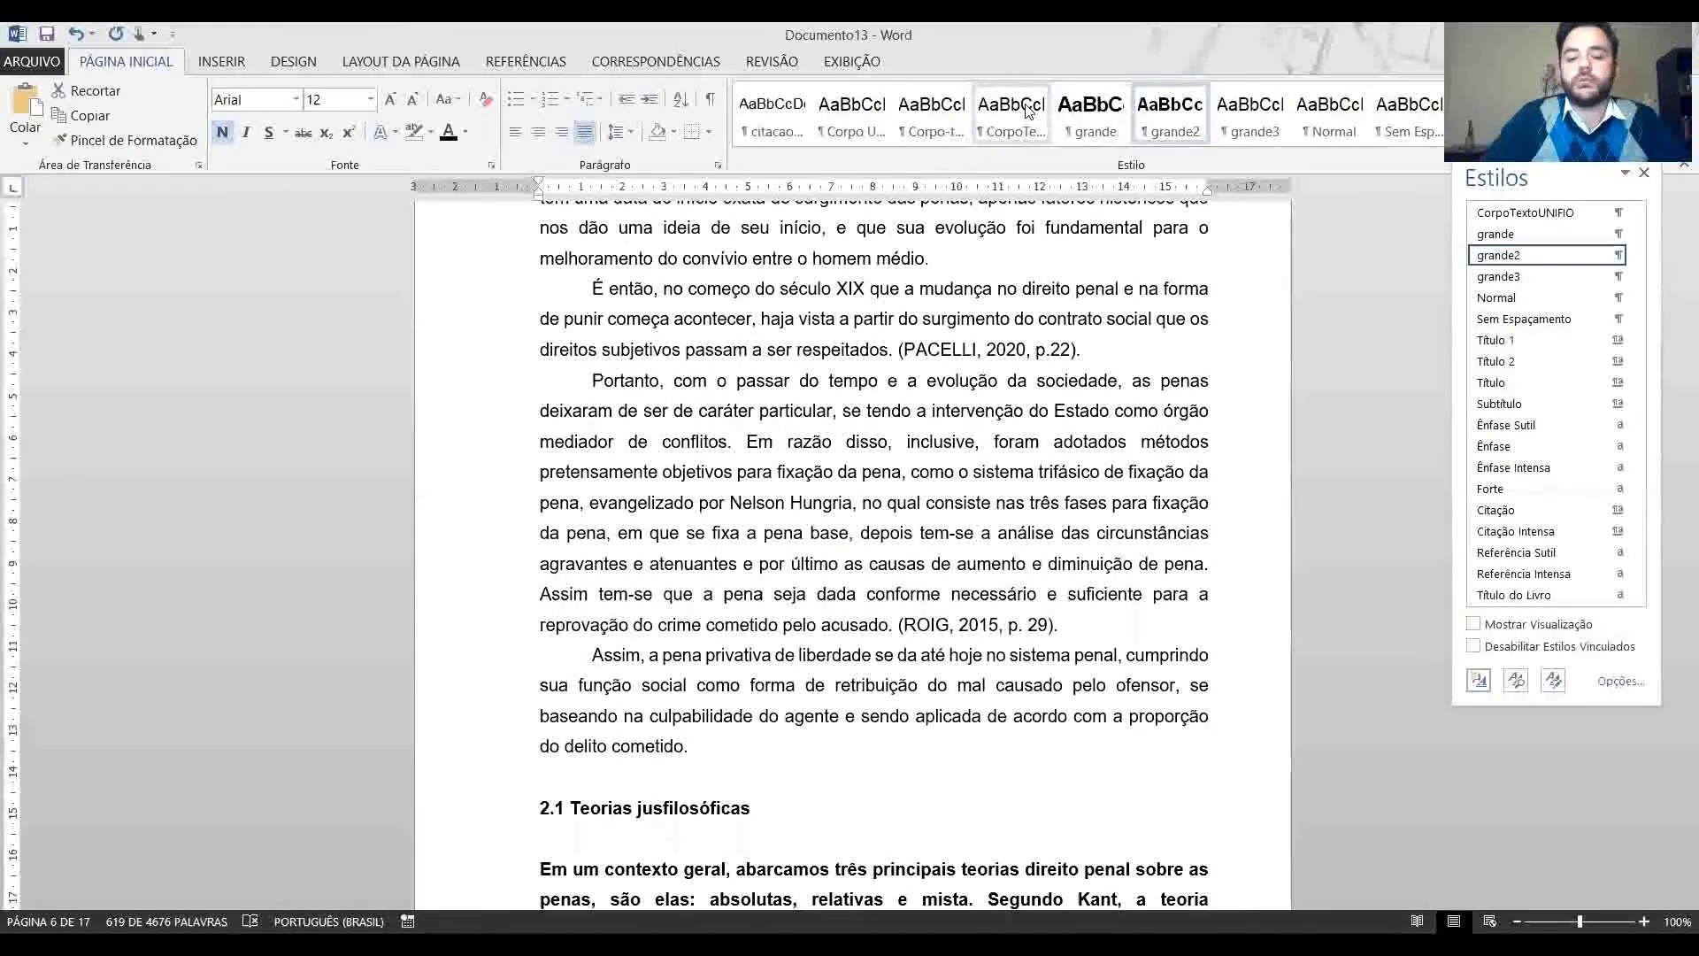
click(1026, 108)
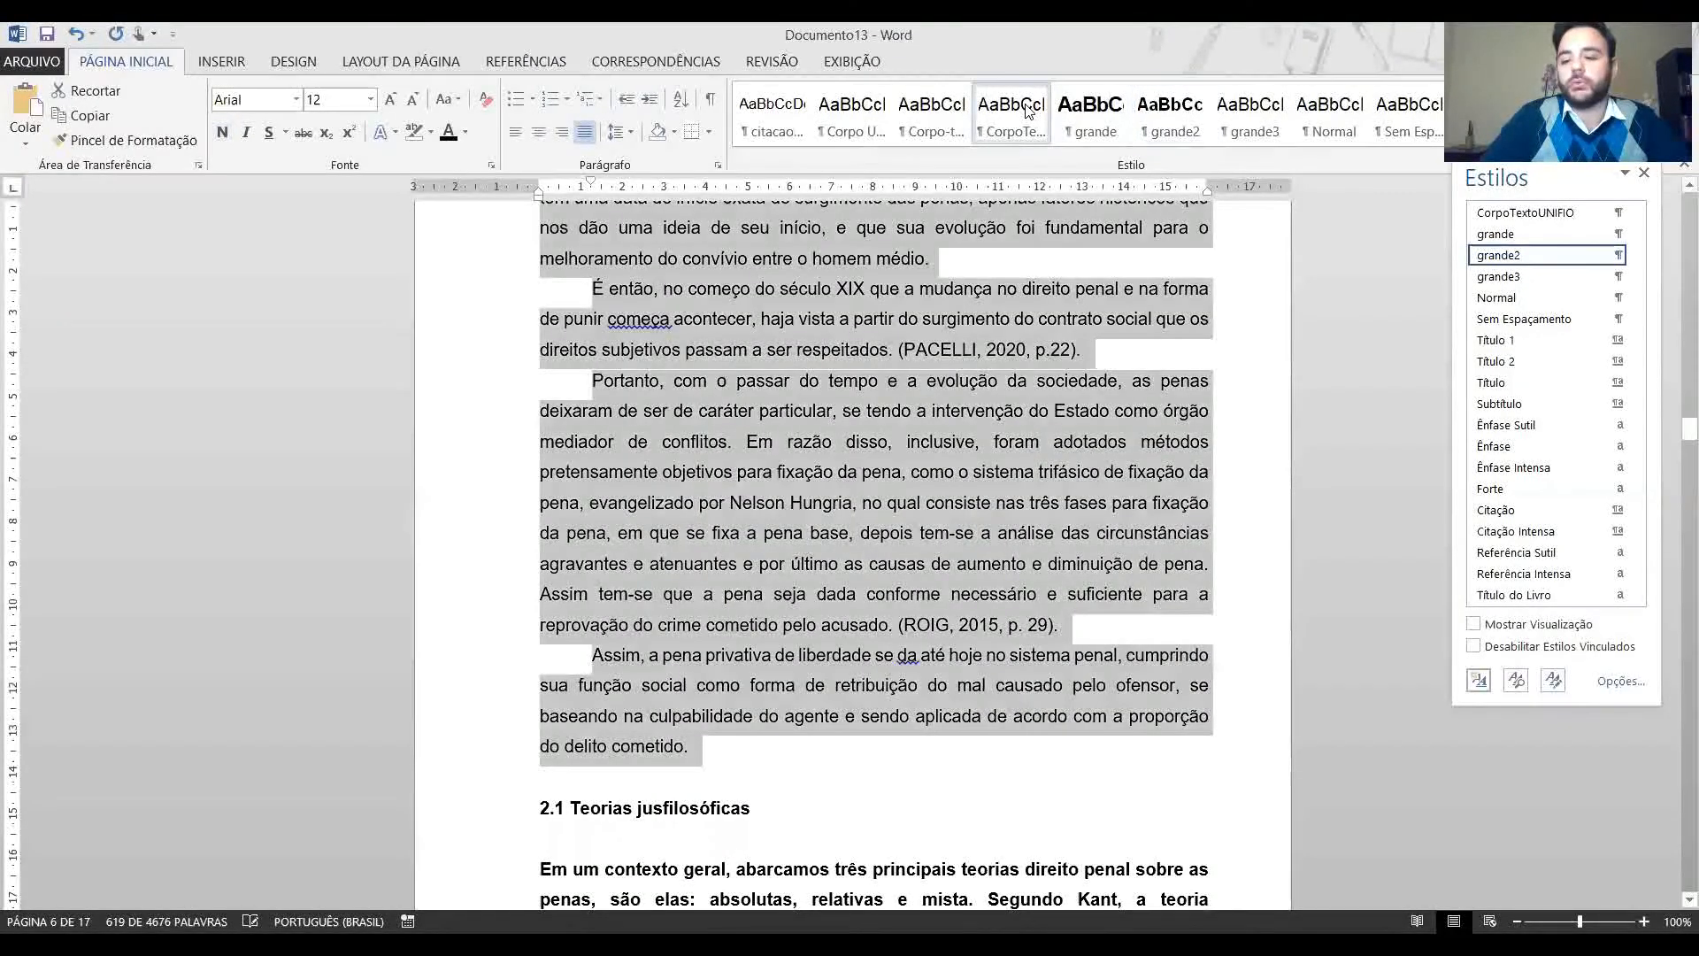
click(927, 383)
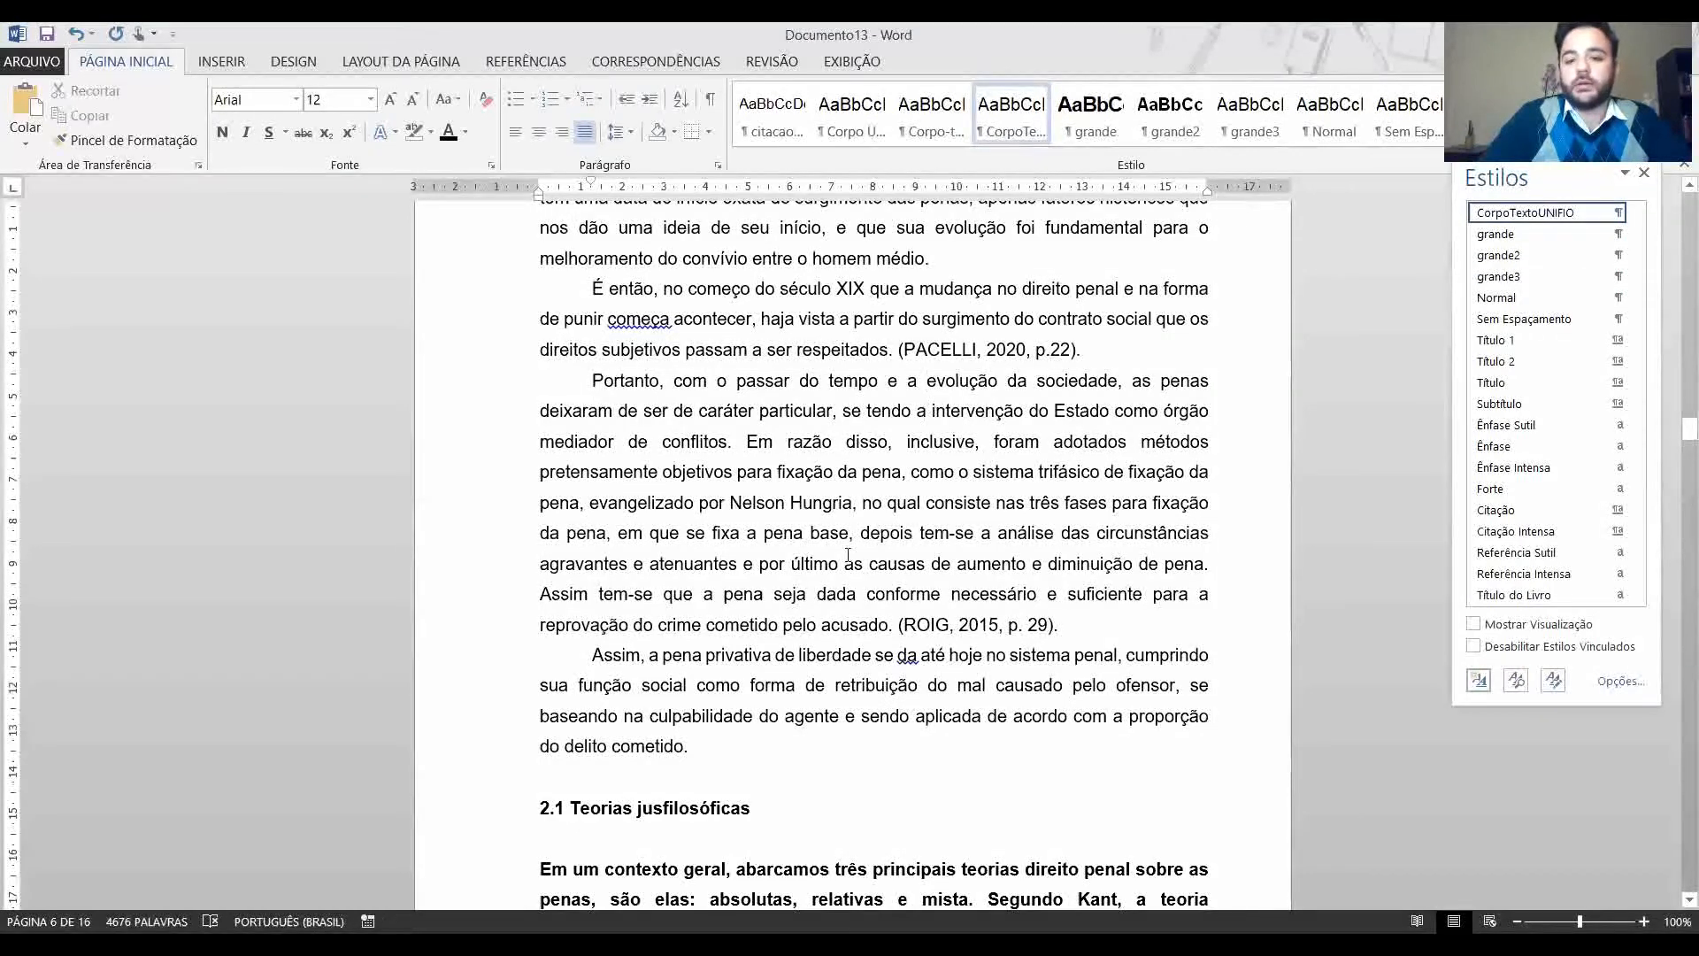
Examine the first paragraph of section 2 and select the parenthetical citation that ends it.
scroll(848, 555, up, 15)
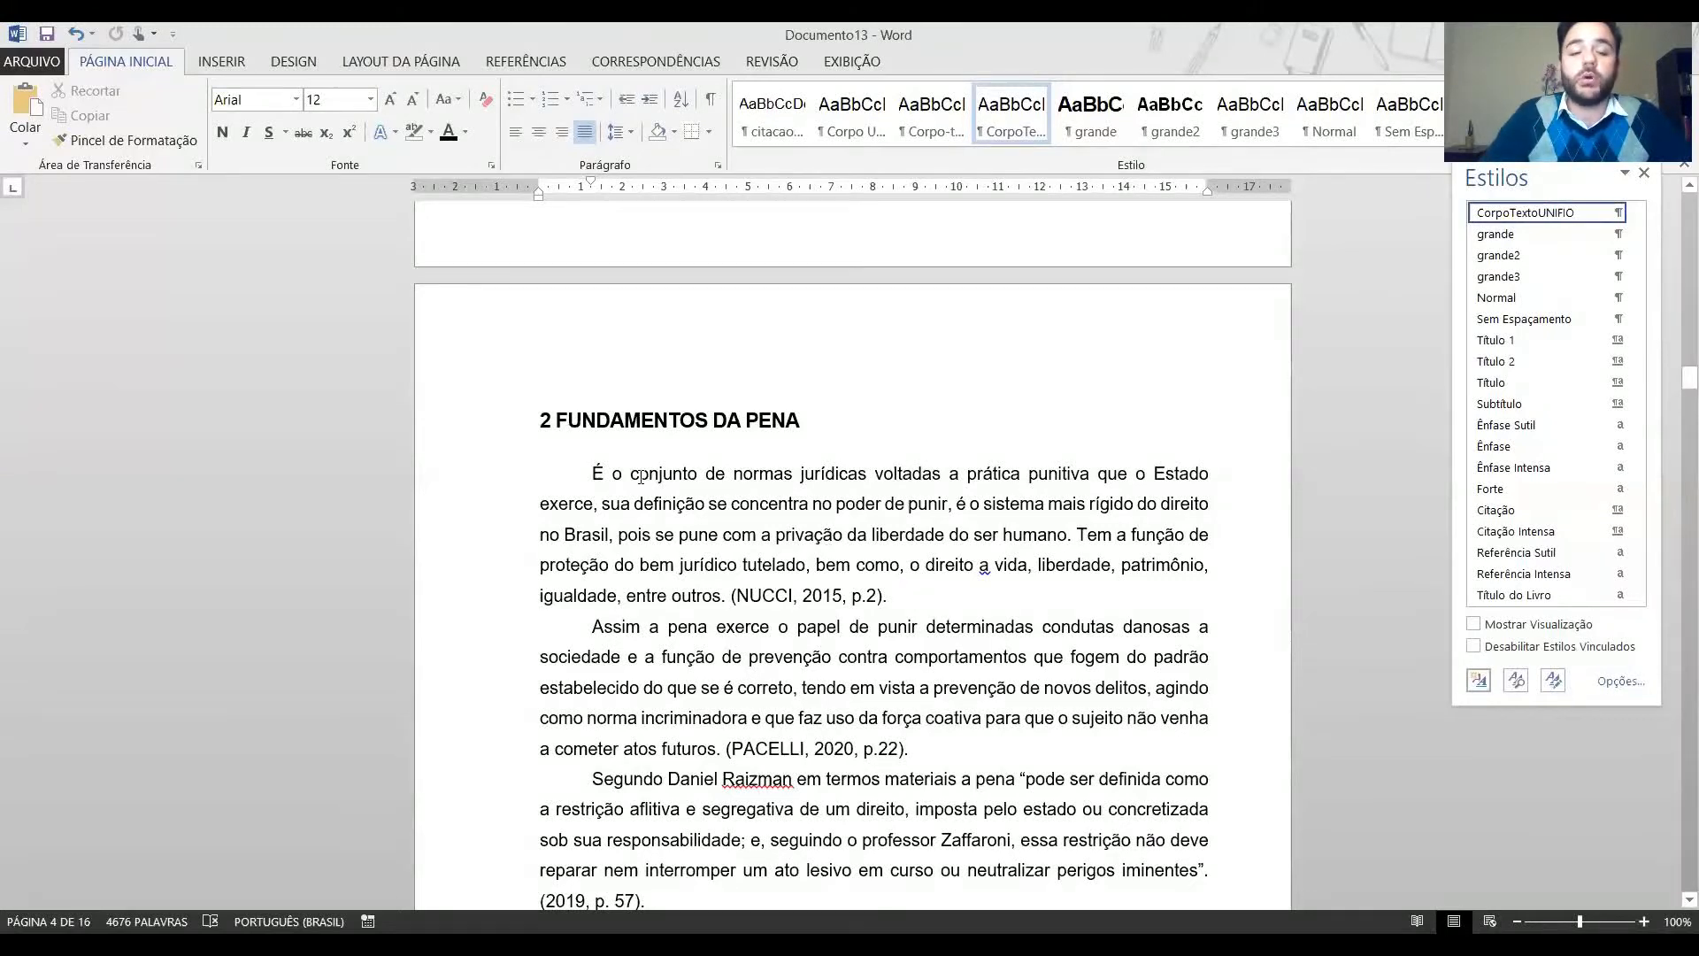
drag(591, 473, 720, 602)
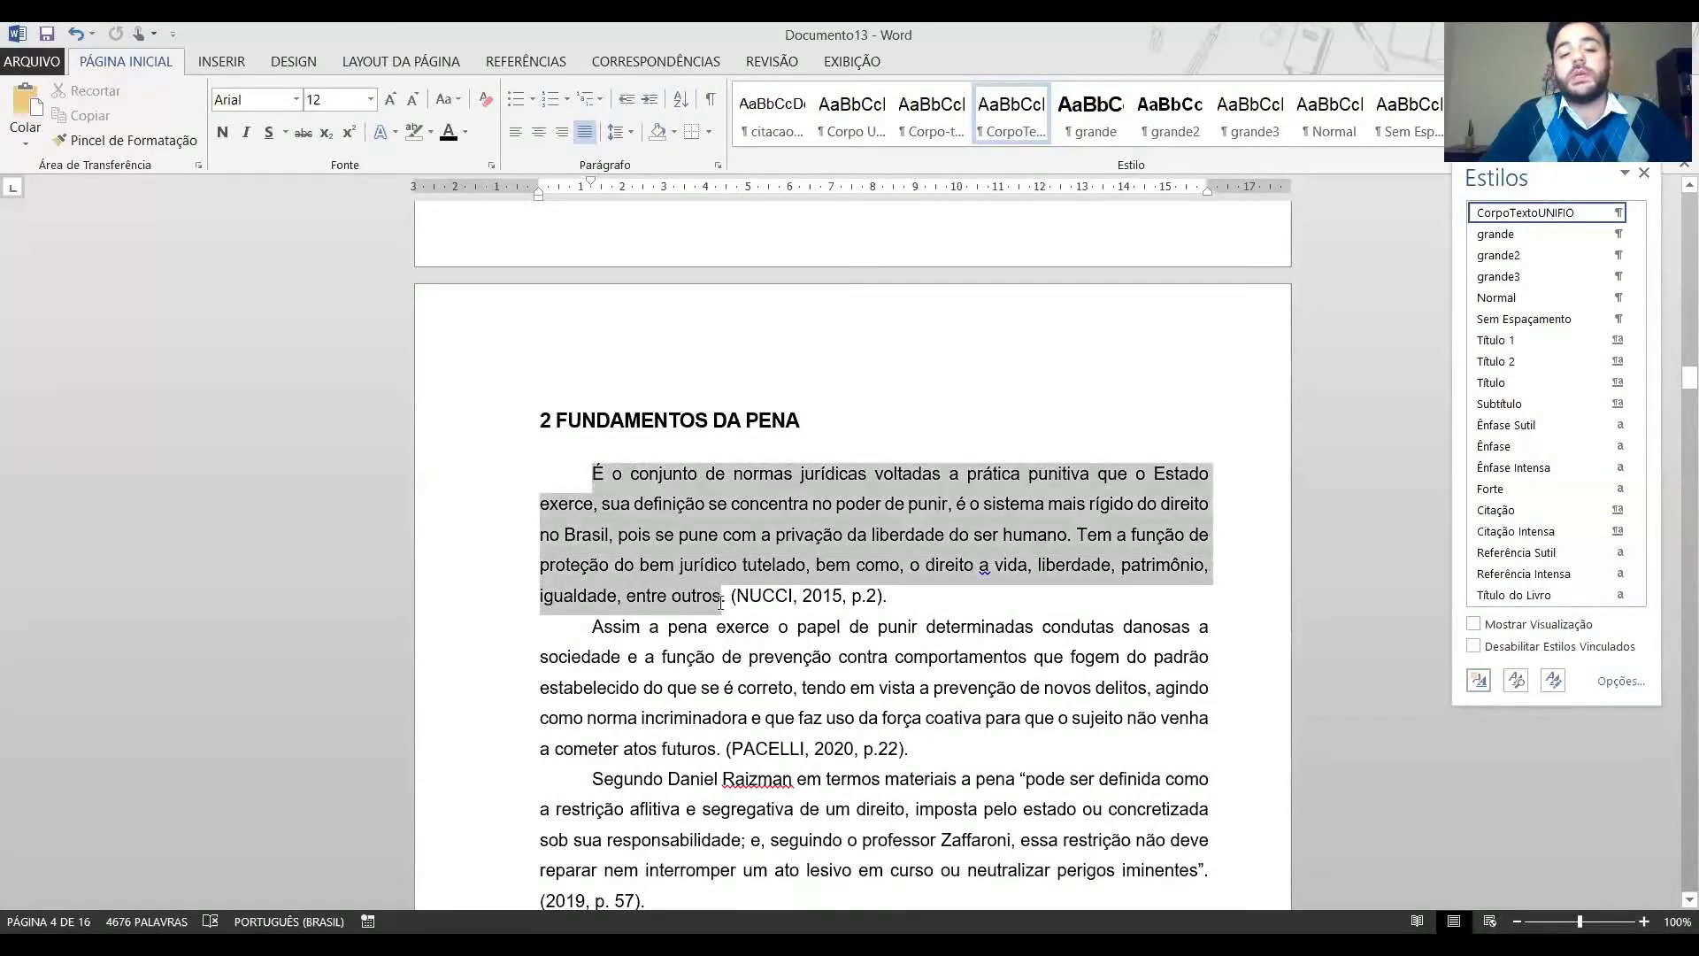
click(756, 601)
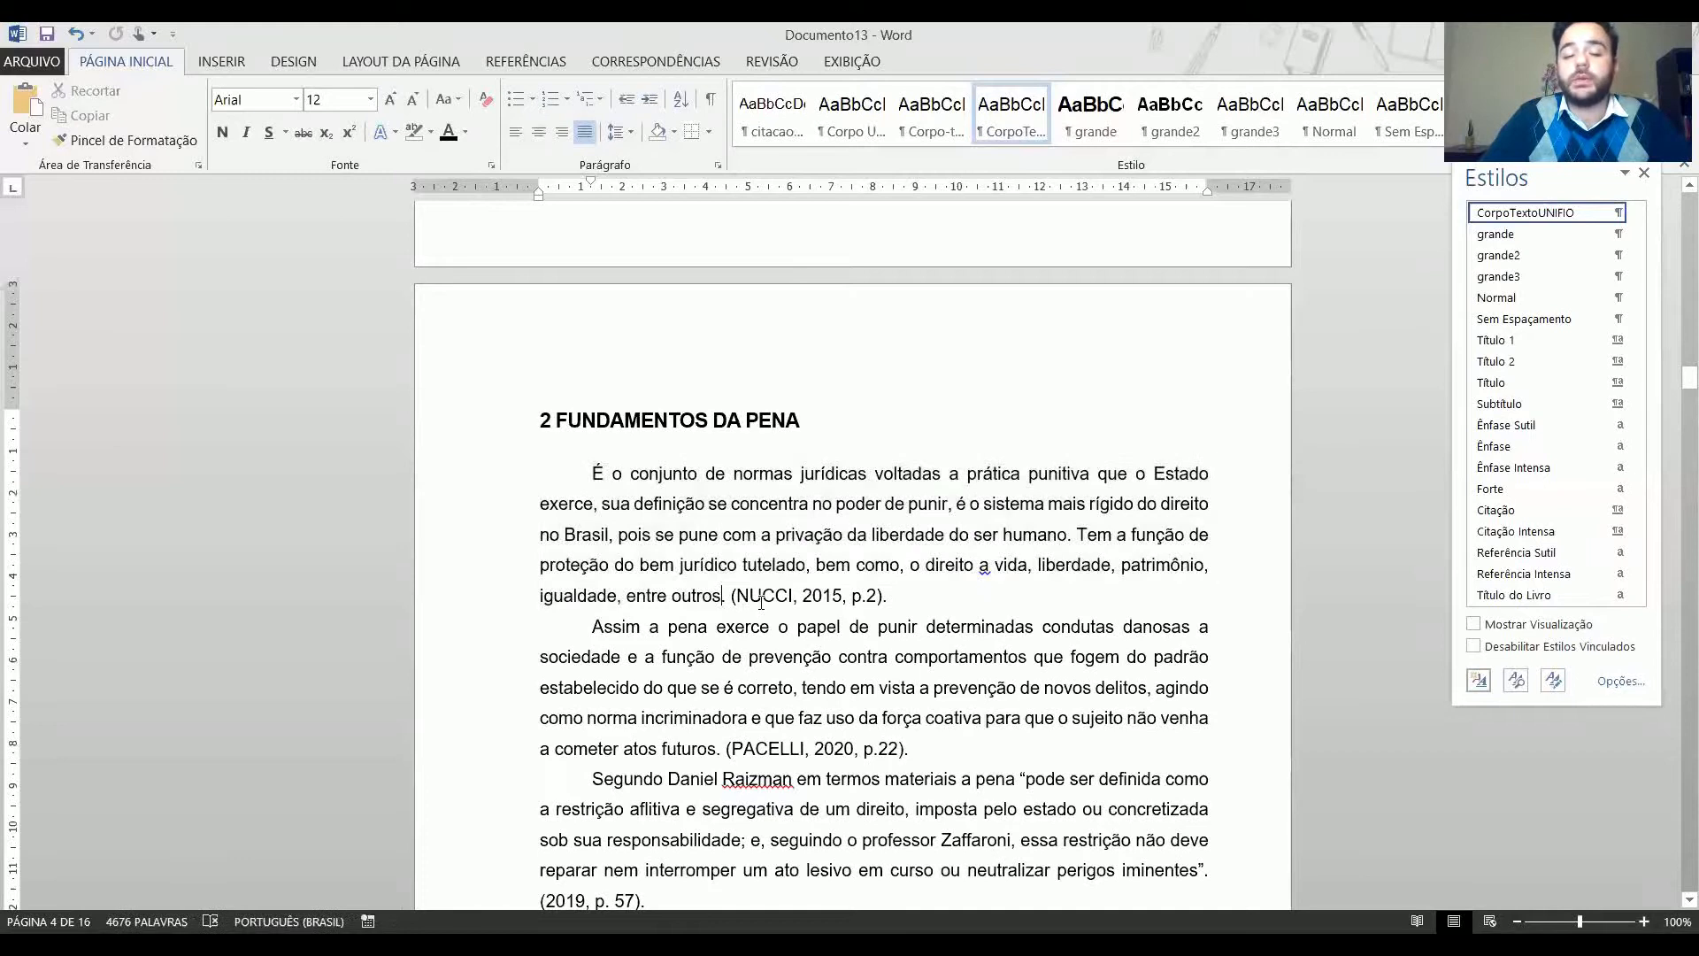
double_click(761, 602)
click(919, 605)
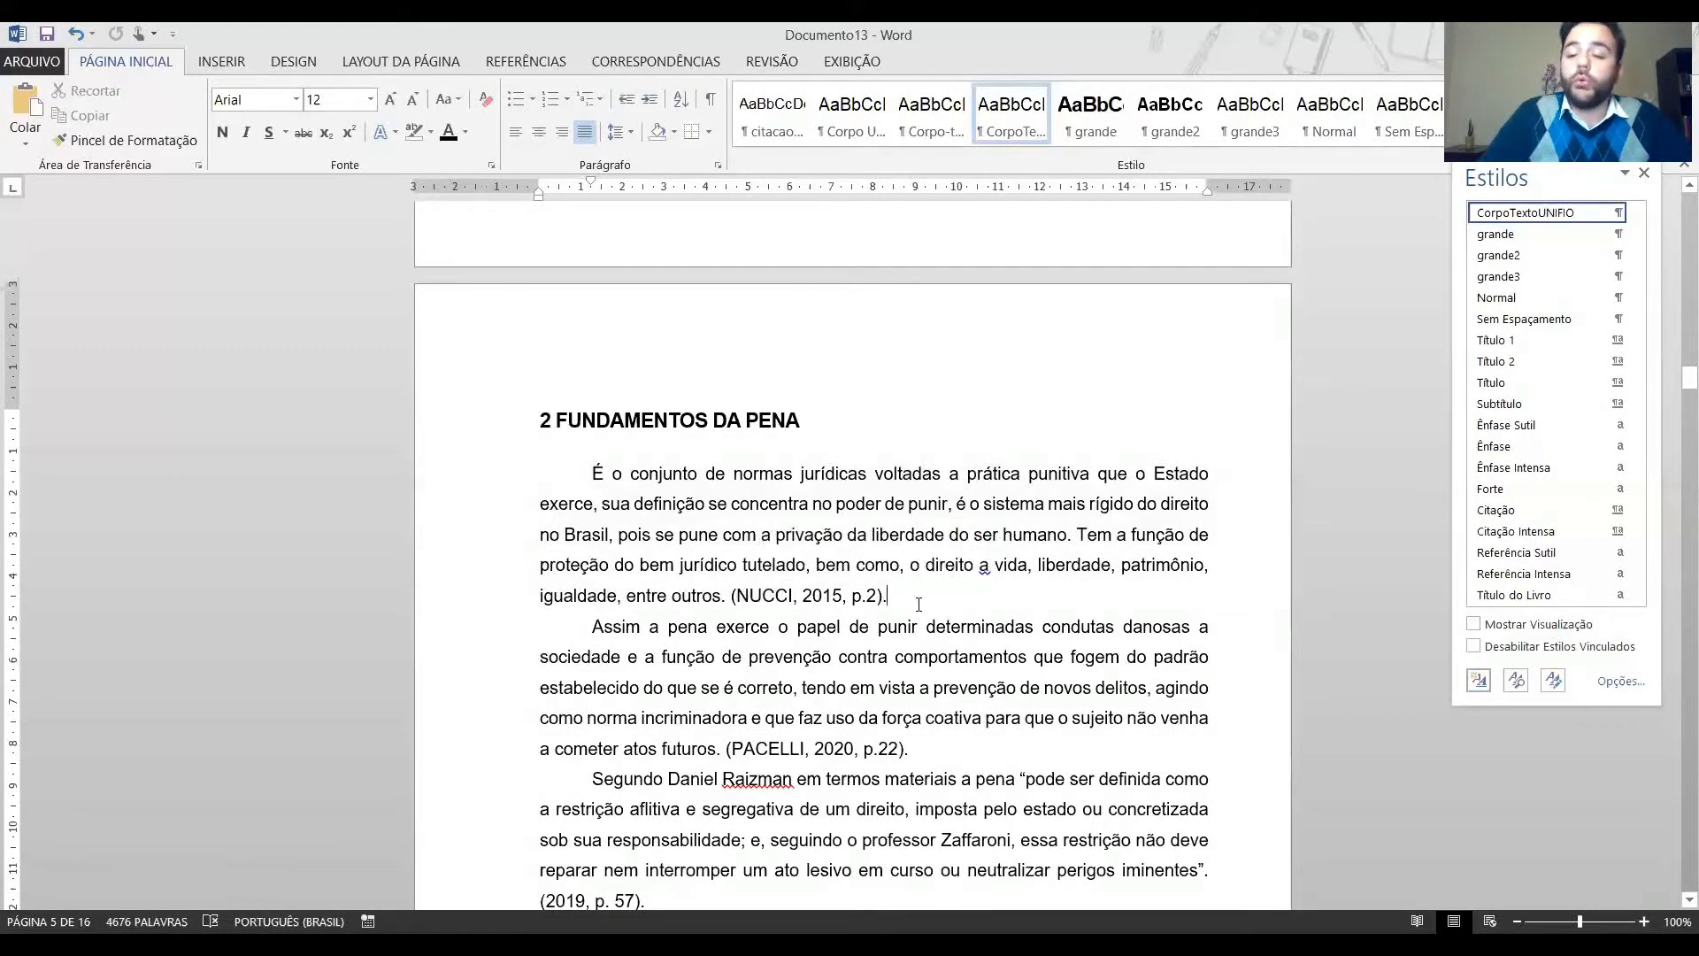
key(ctrl+shift+Left)
key(ctrl+shift+Left)
key(ctrl+shift+Left)
key(ctrl+shift+Left)
key(ctrl+shift+Left)
key(ctrl+shift+Left)
key(ctrl+shift+Left)
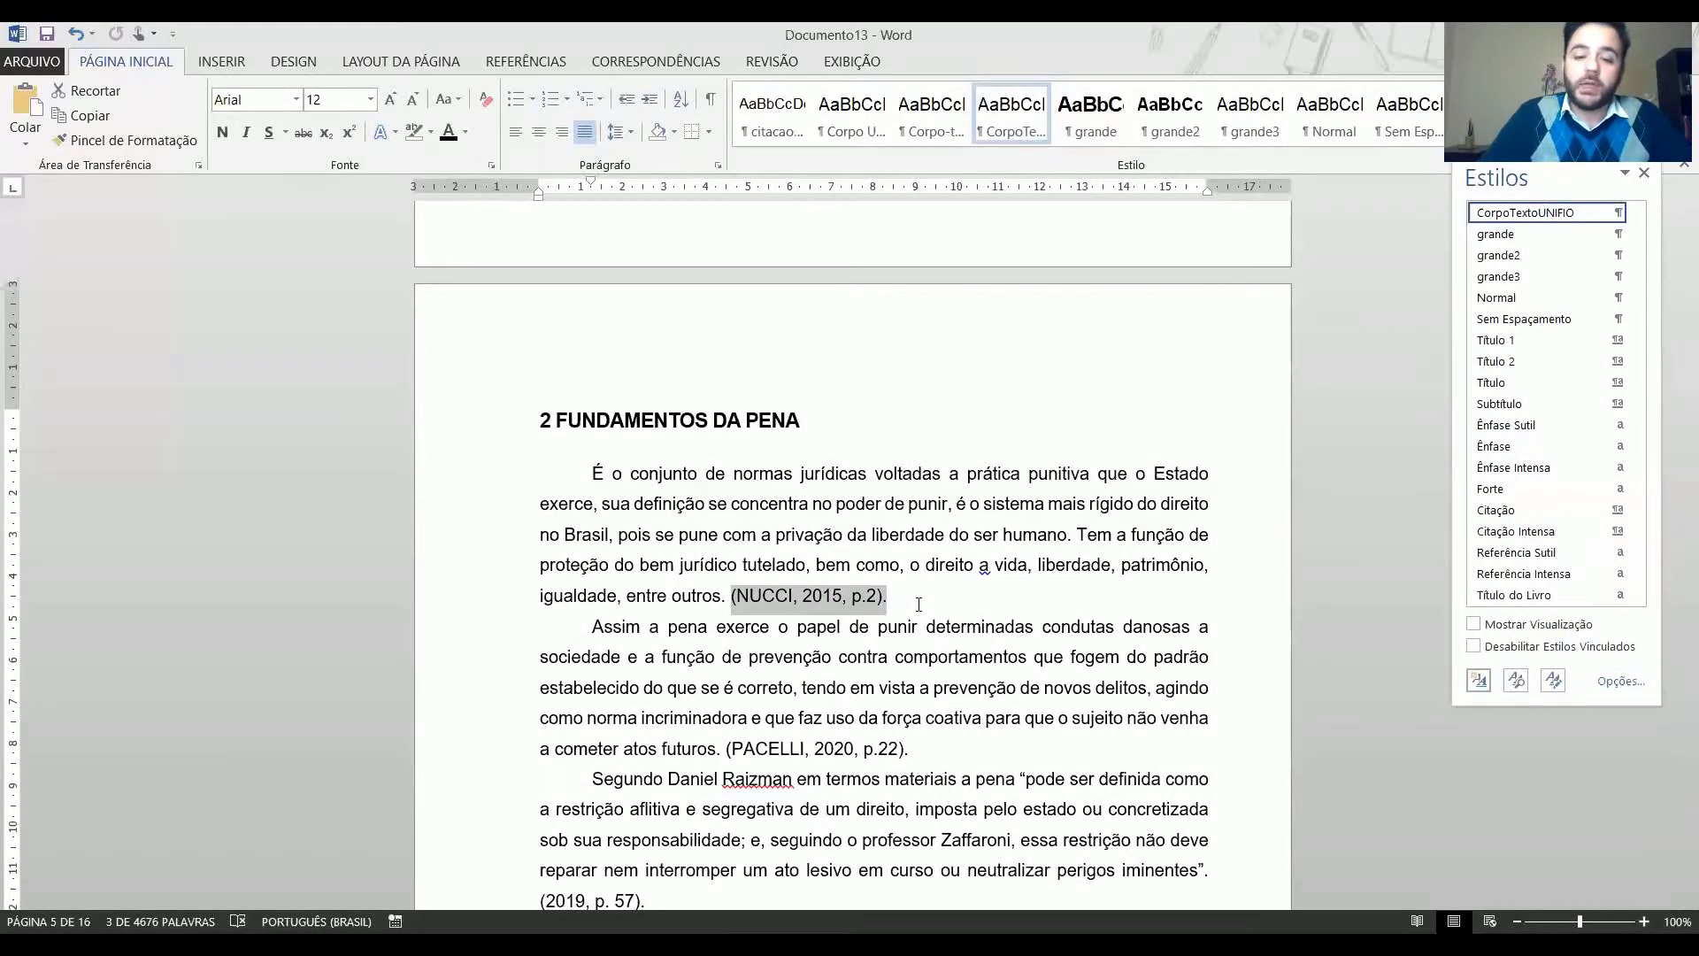
Go through the citation's elements one by one: author surname, year of publication and page number.
key(Left)
key(Right)
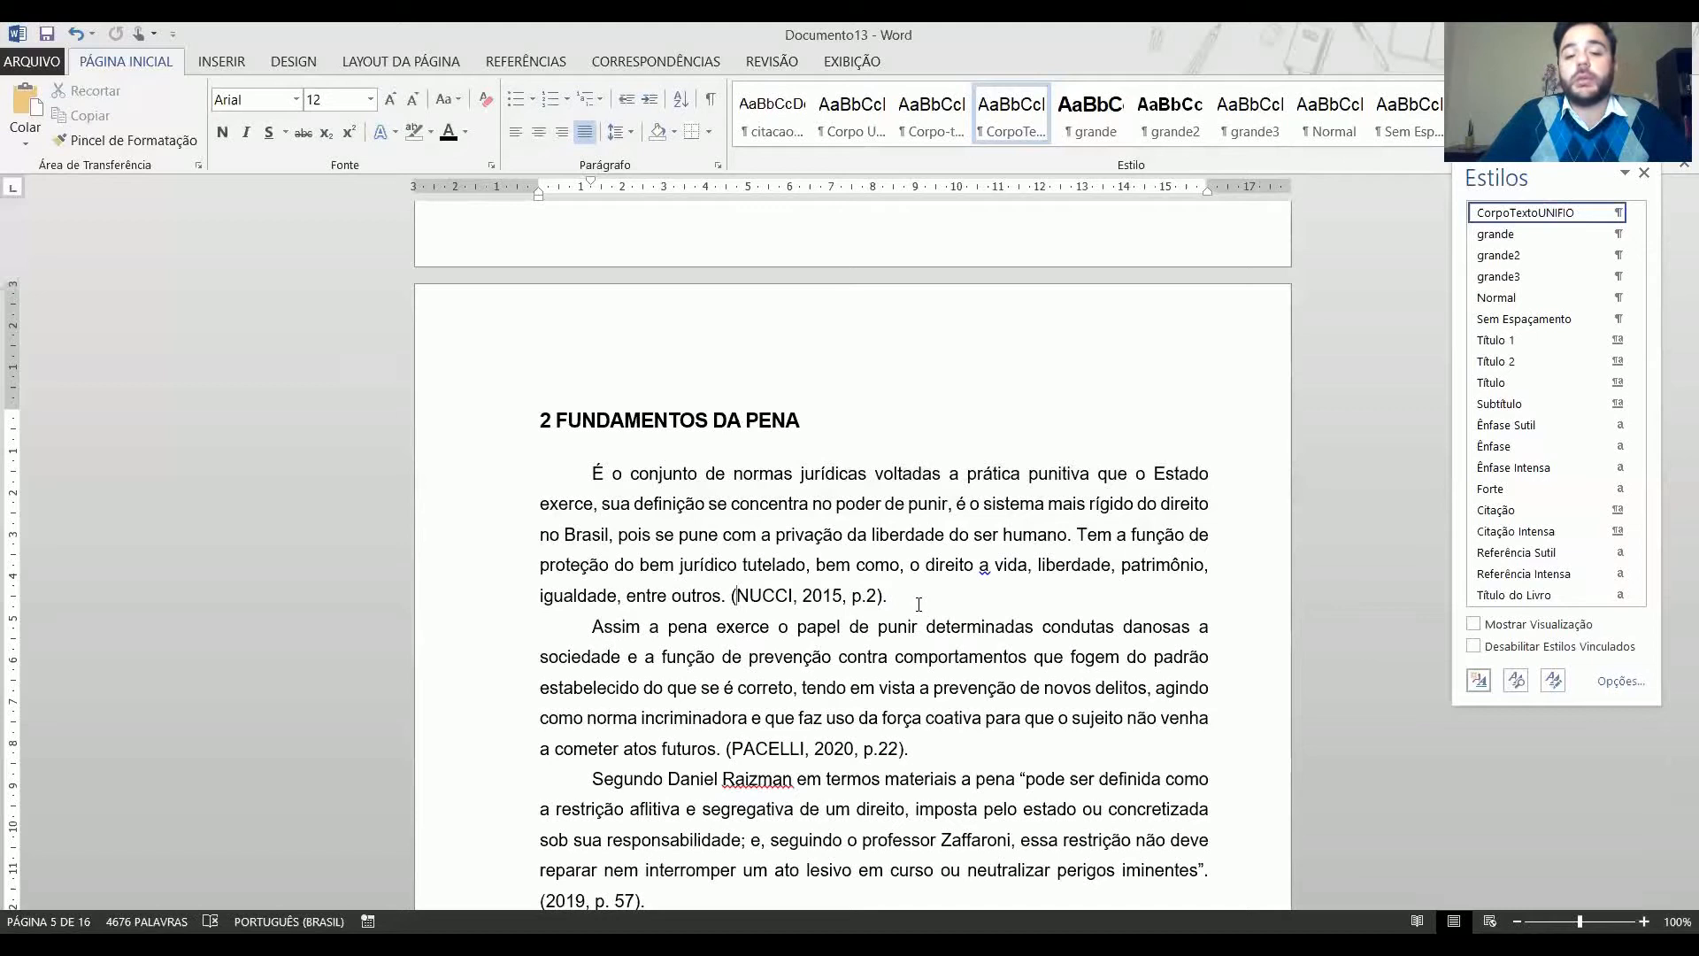
key(ctrl+shift+Right)
key(Right)
key(ctrl+Right)
key(ctrl+shift+Right)
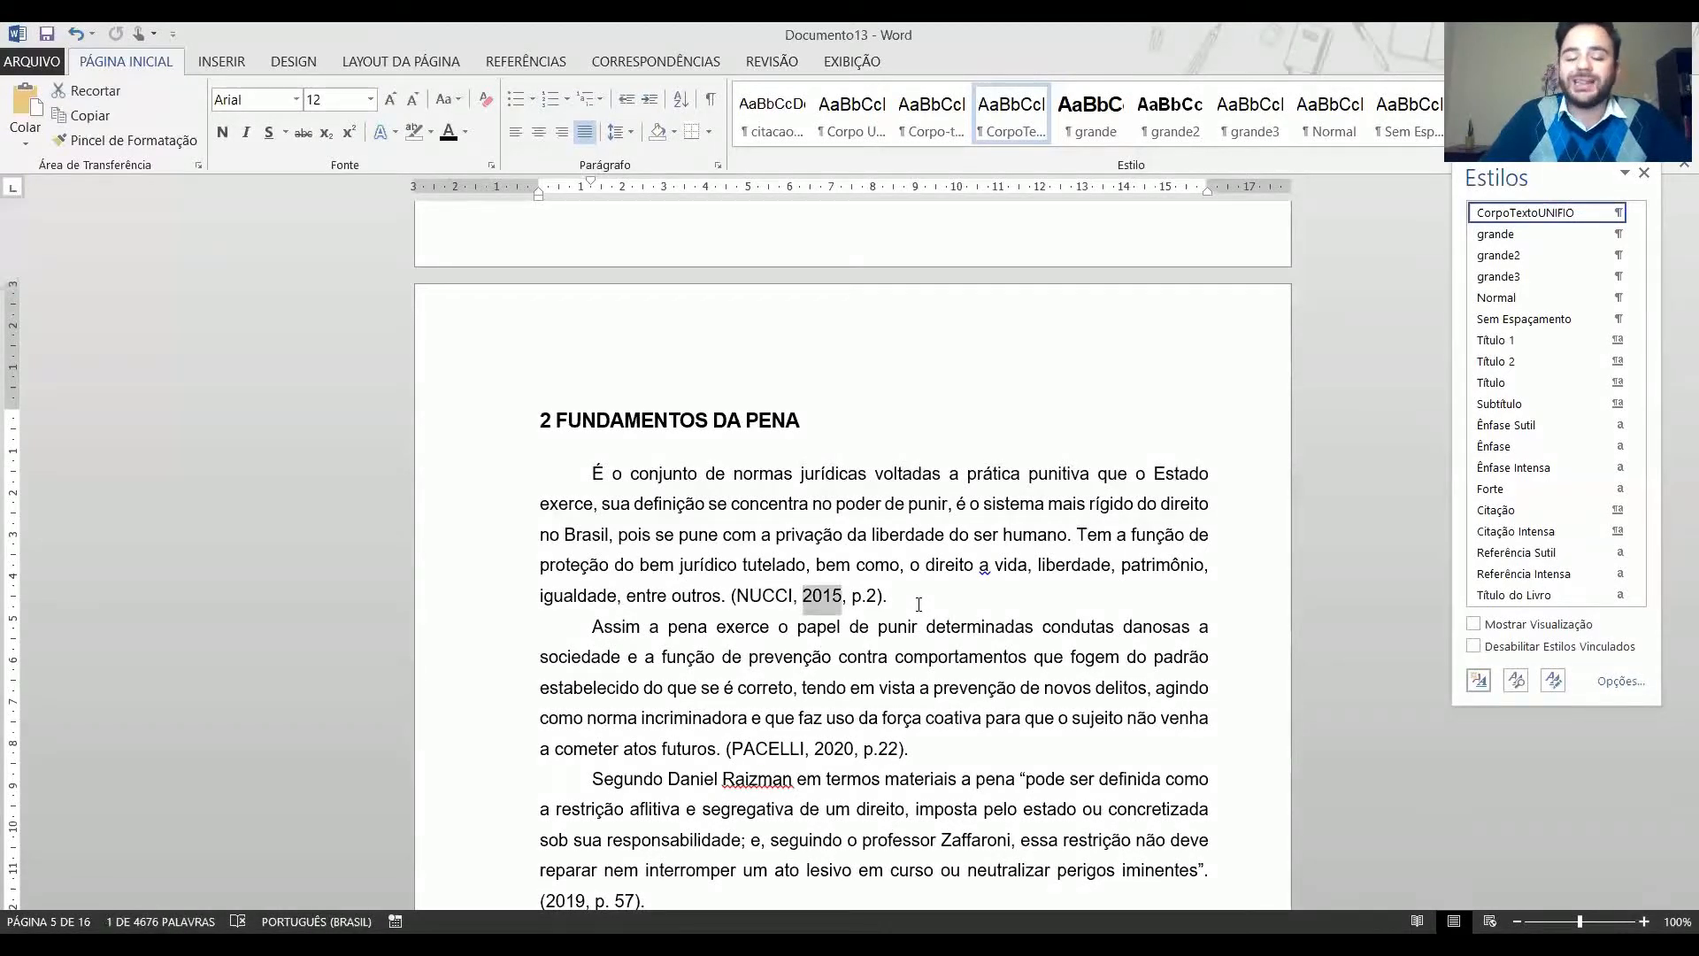
key(Right)
key(Right)
key(Right)
key(shift+Right)
key(shift+Right)
key(shift+Right)
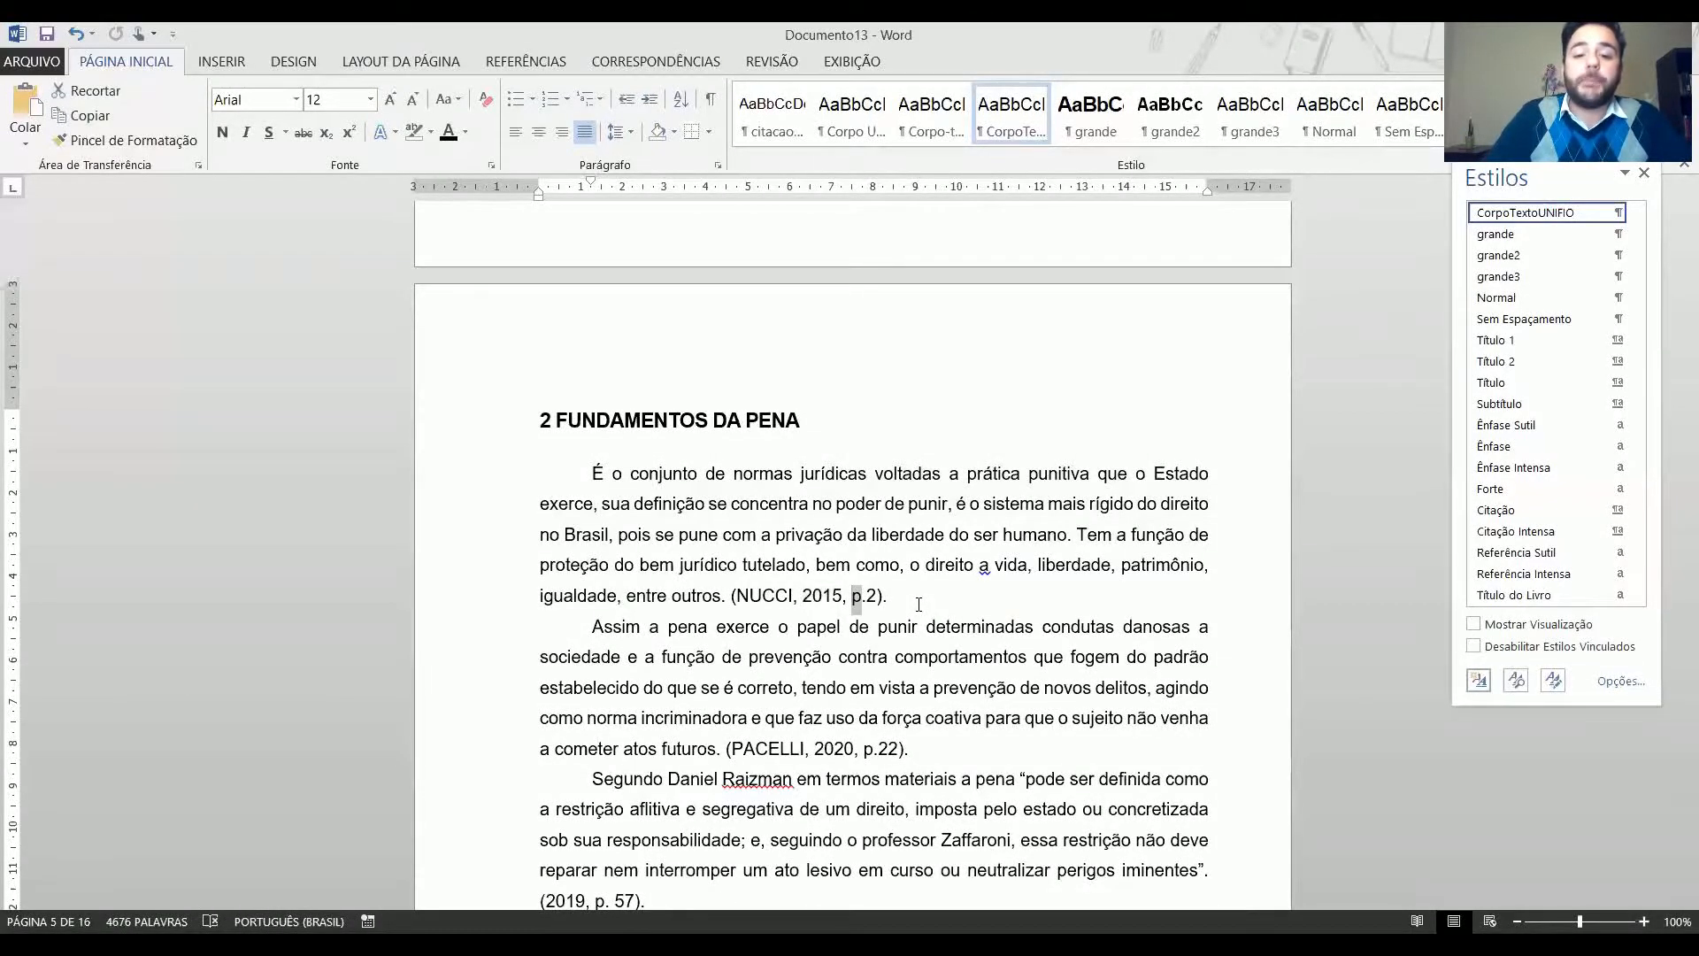
key(Left)
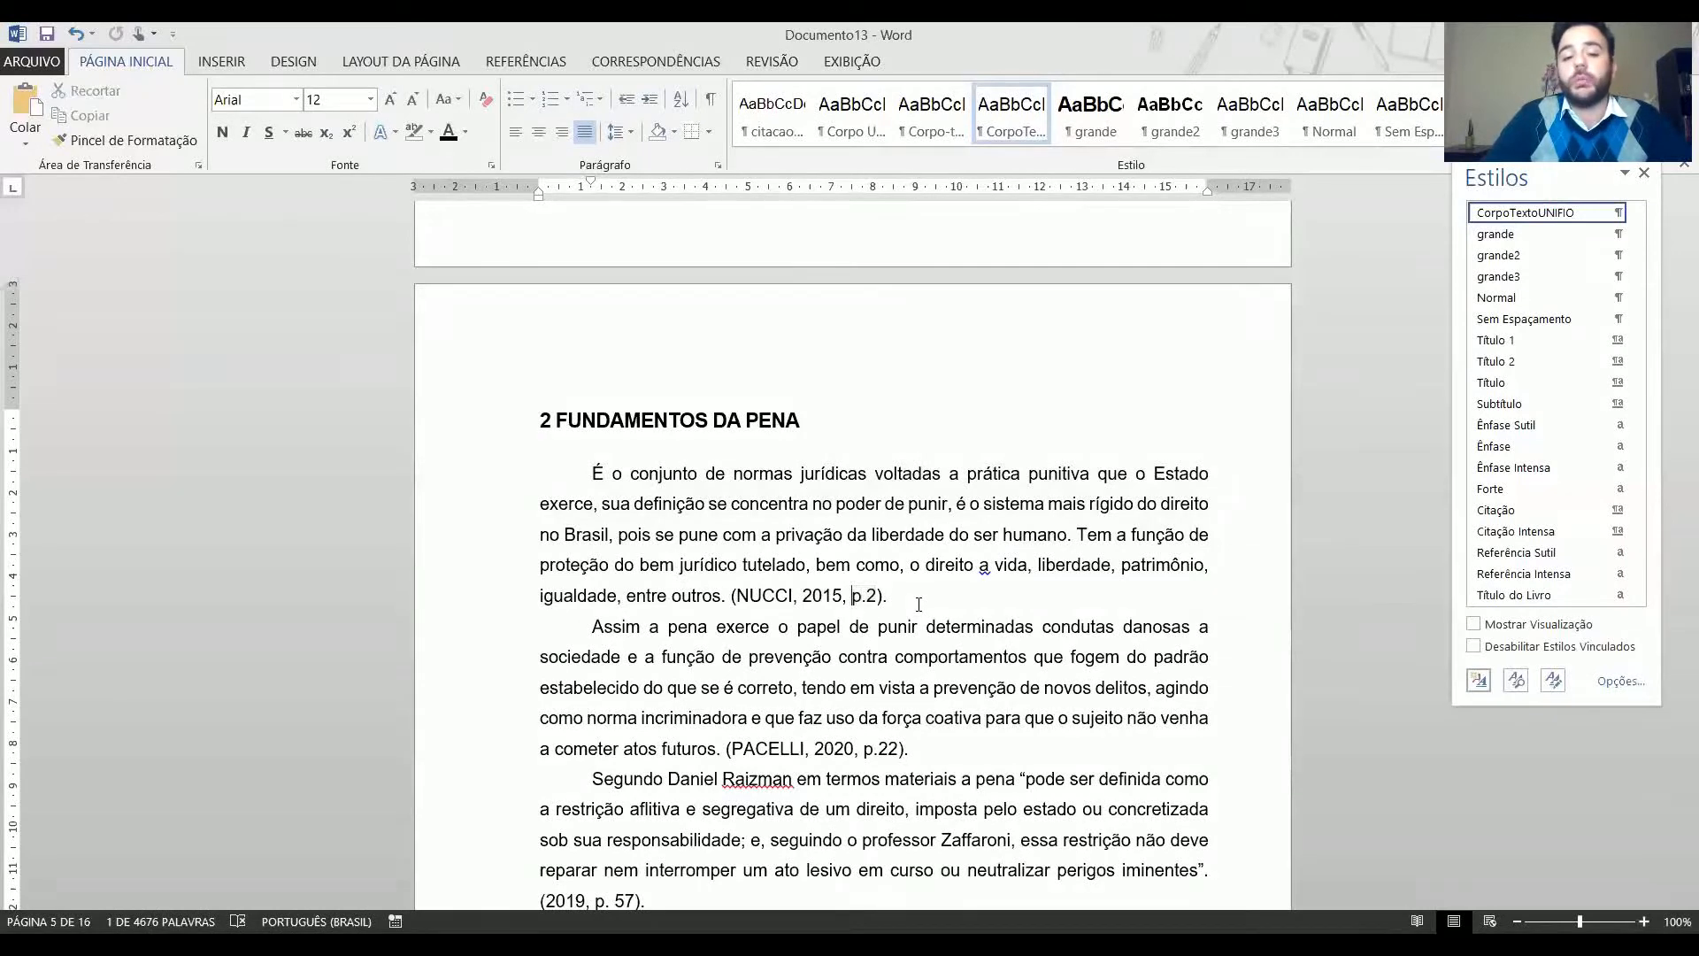
key(ctrl+Left)
key(ctrl+Left)
key(ctrl+shift+Right)
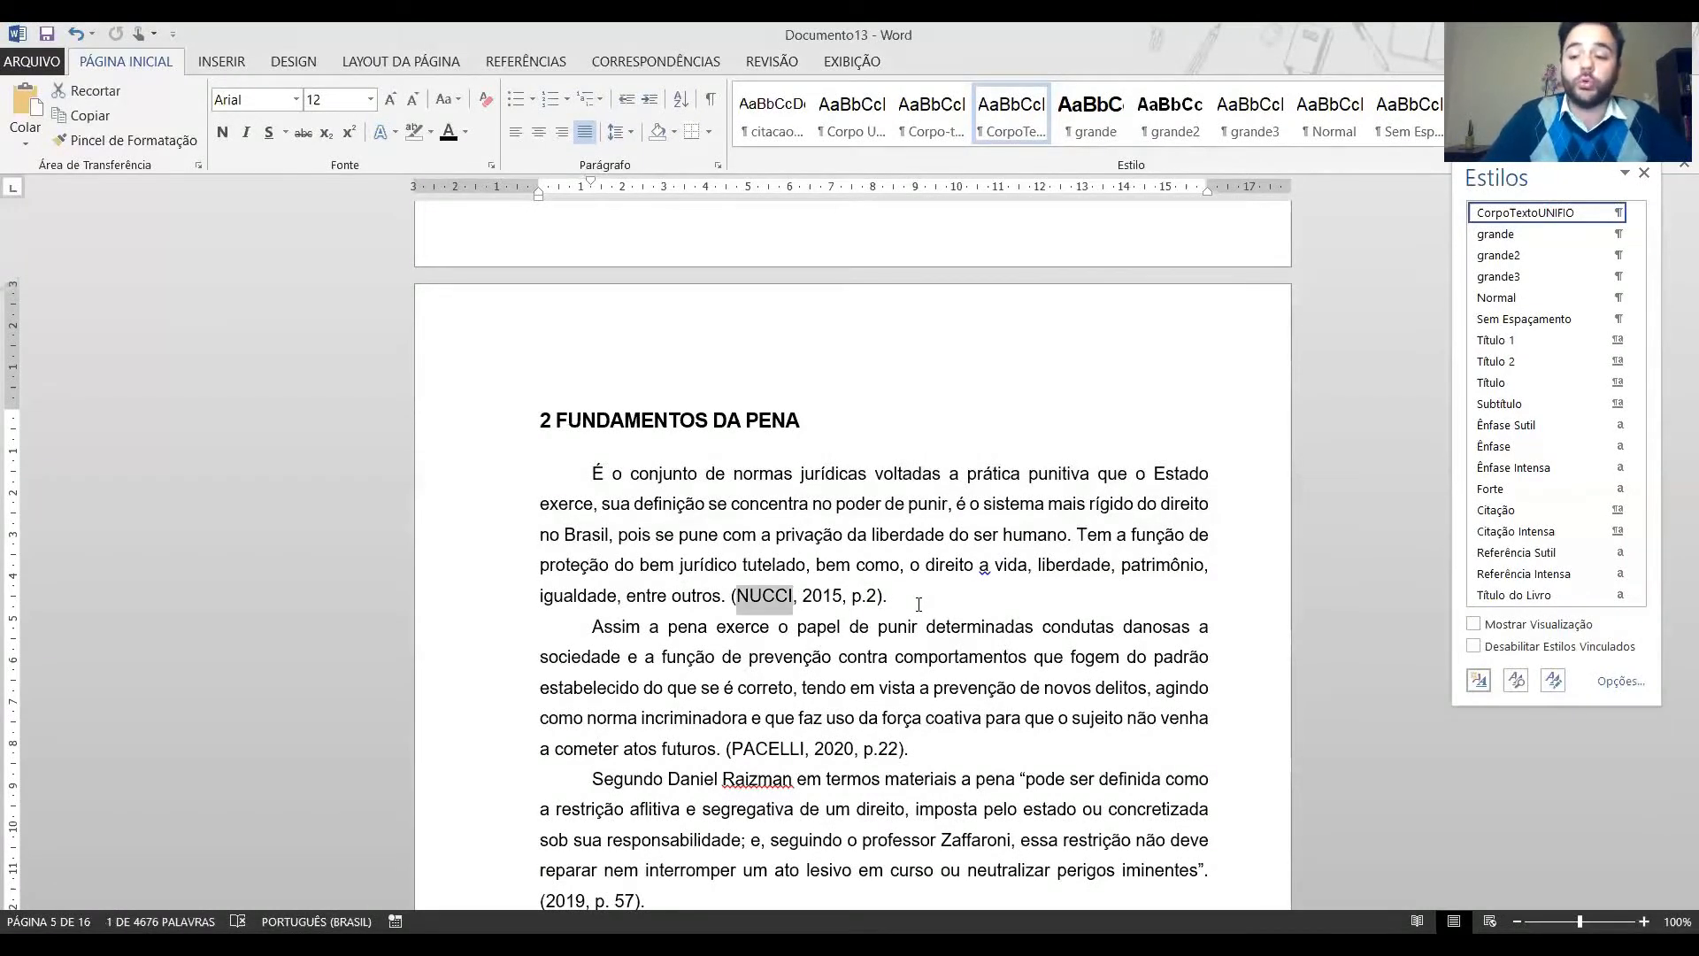
key(Right)
key(ctrl+Right)
key(ctrl+shift+Right)
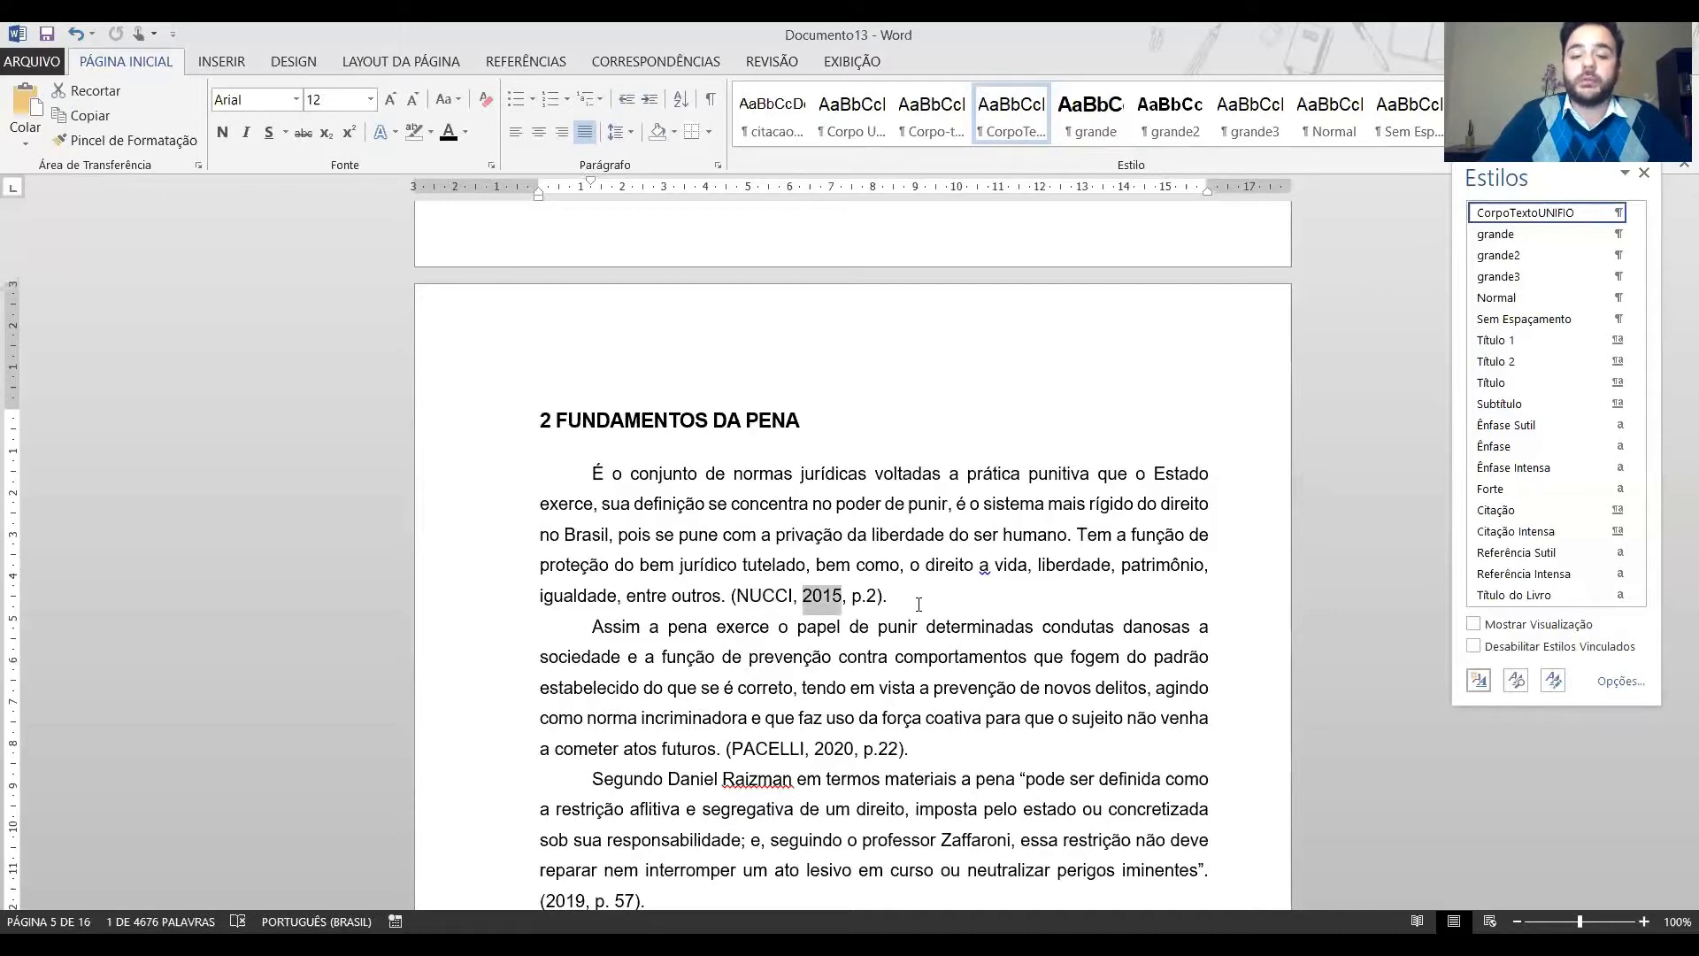
key(Right)
key(ctrl+Right)
key(ctrl+shift+Right)
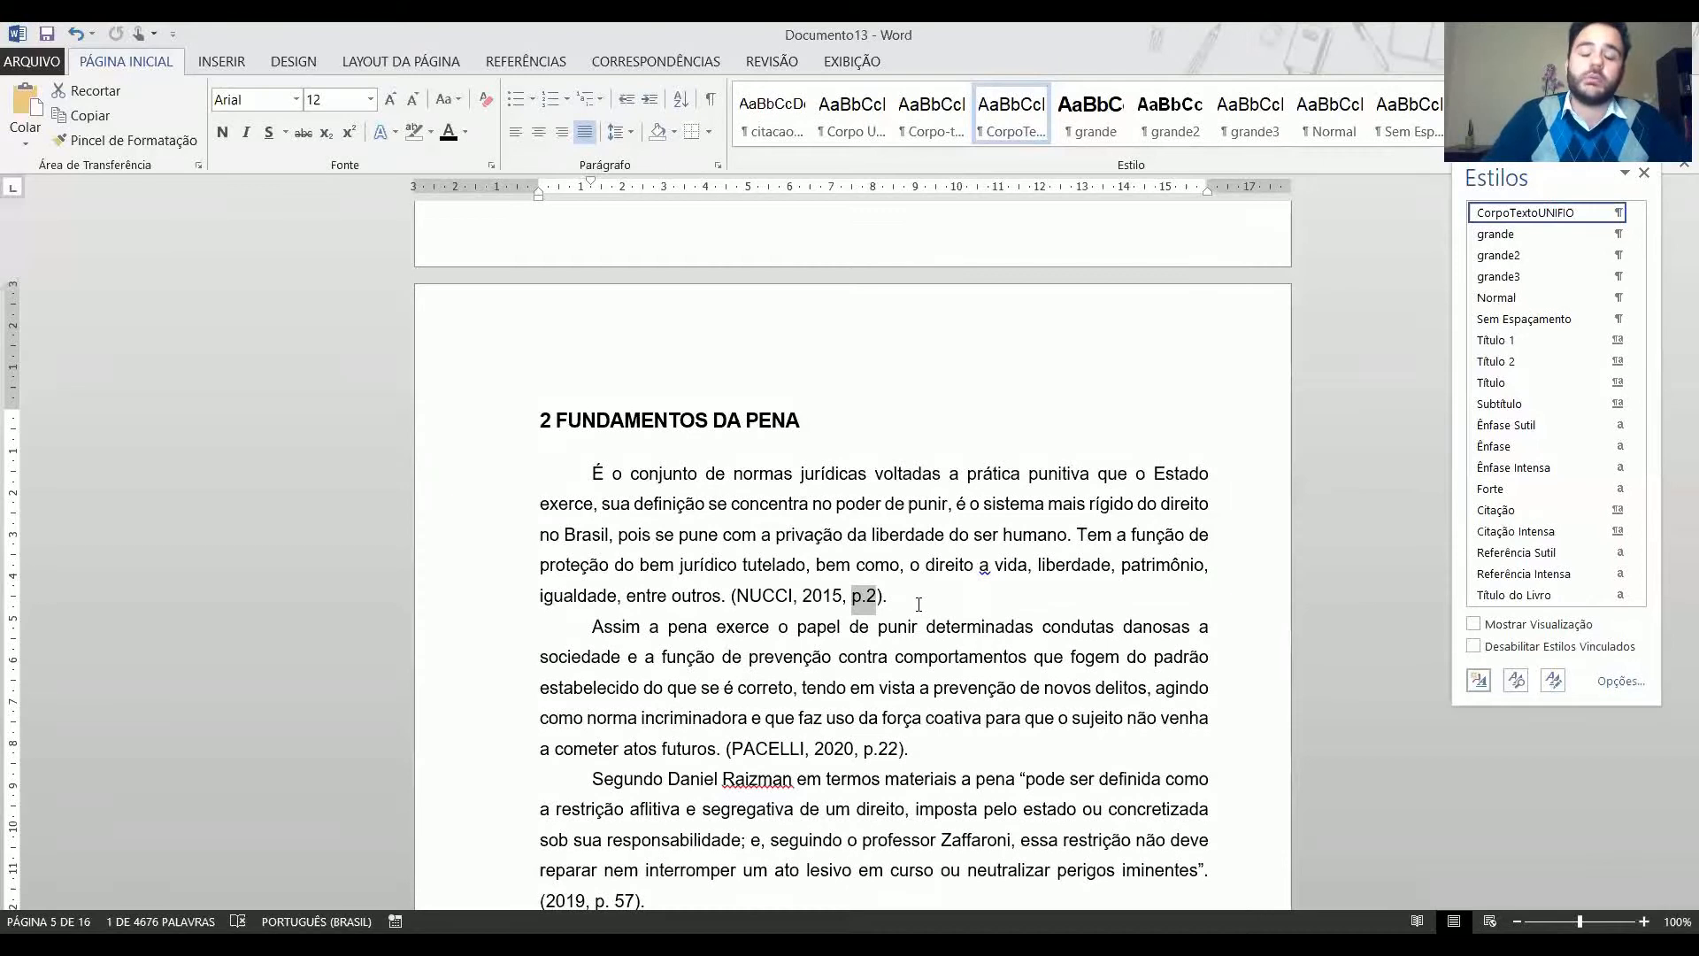
Add a new paragraph below the first paragraph of section 2 with the citation template "(SOBRENOME, ano de edição, p.)".
key(End)
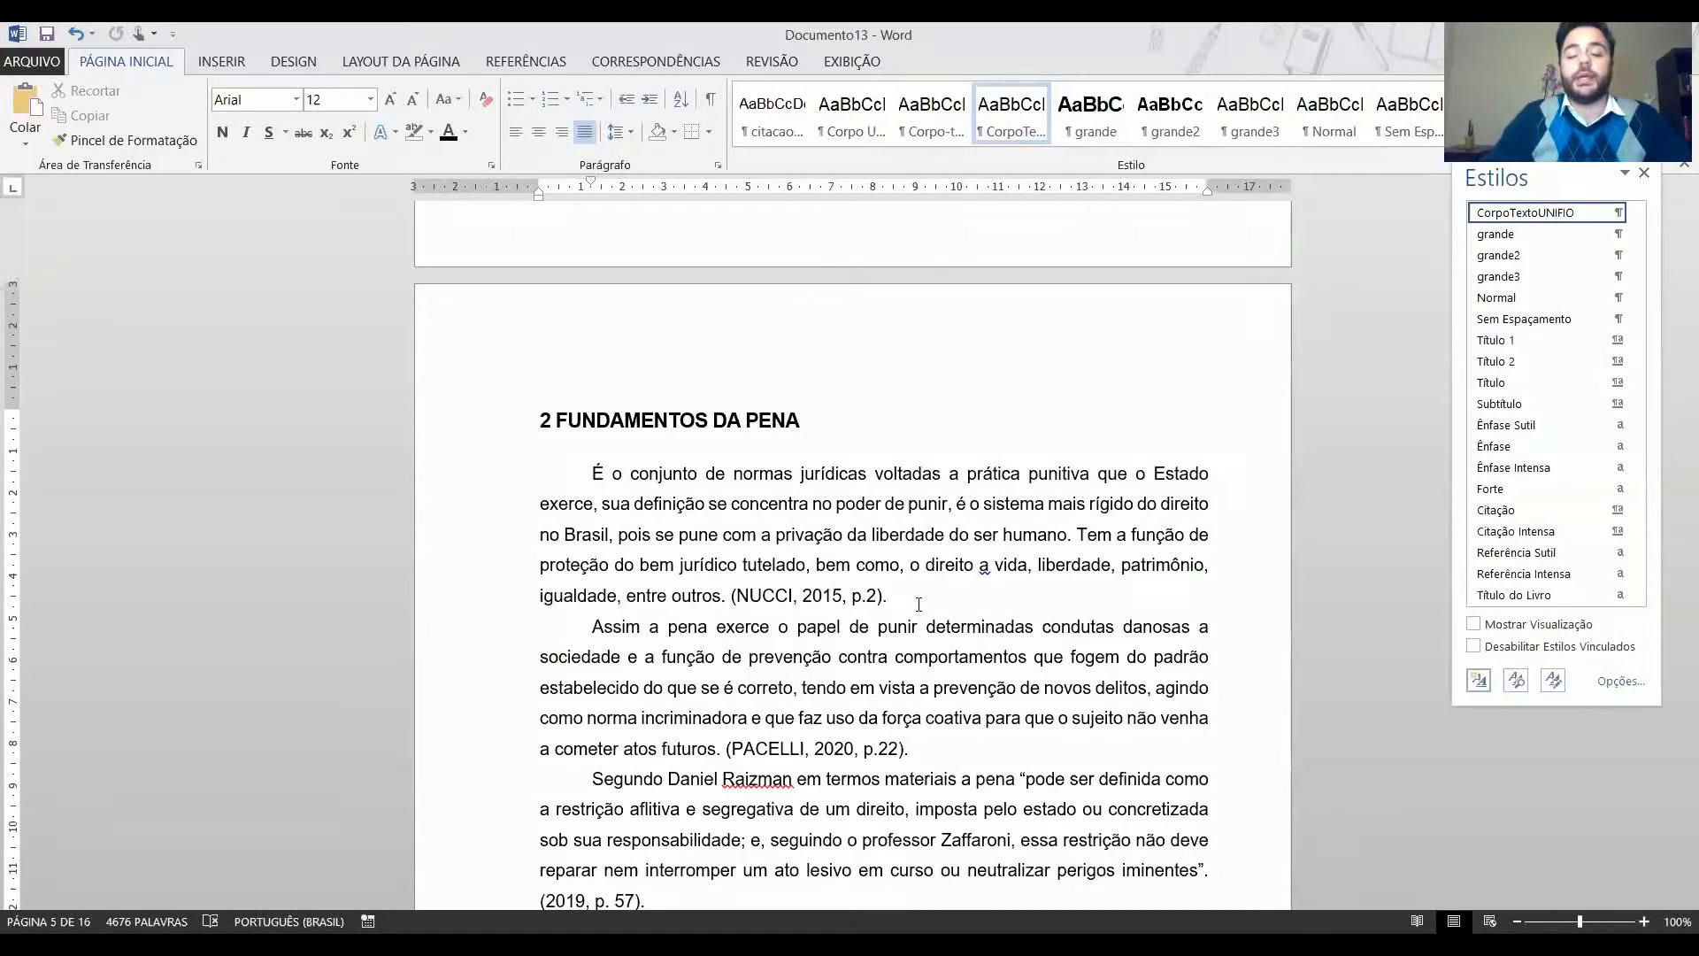
key(Return)
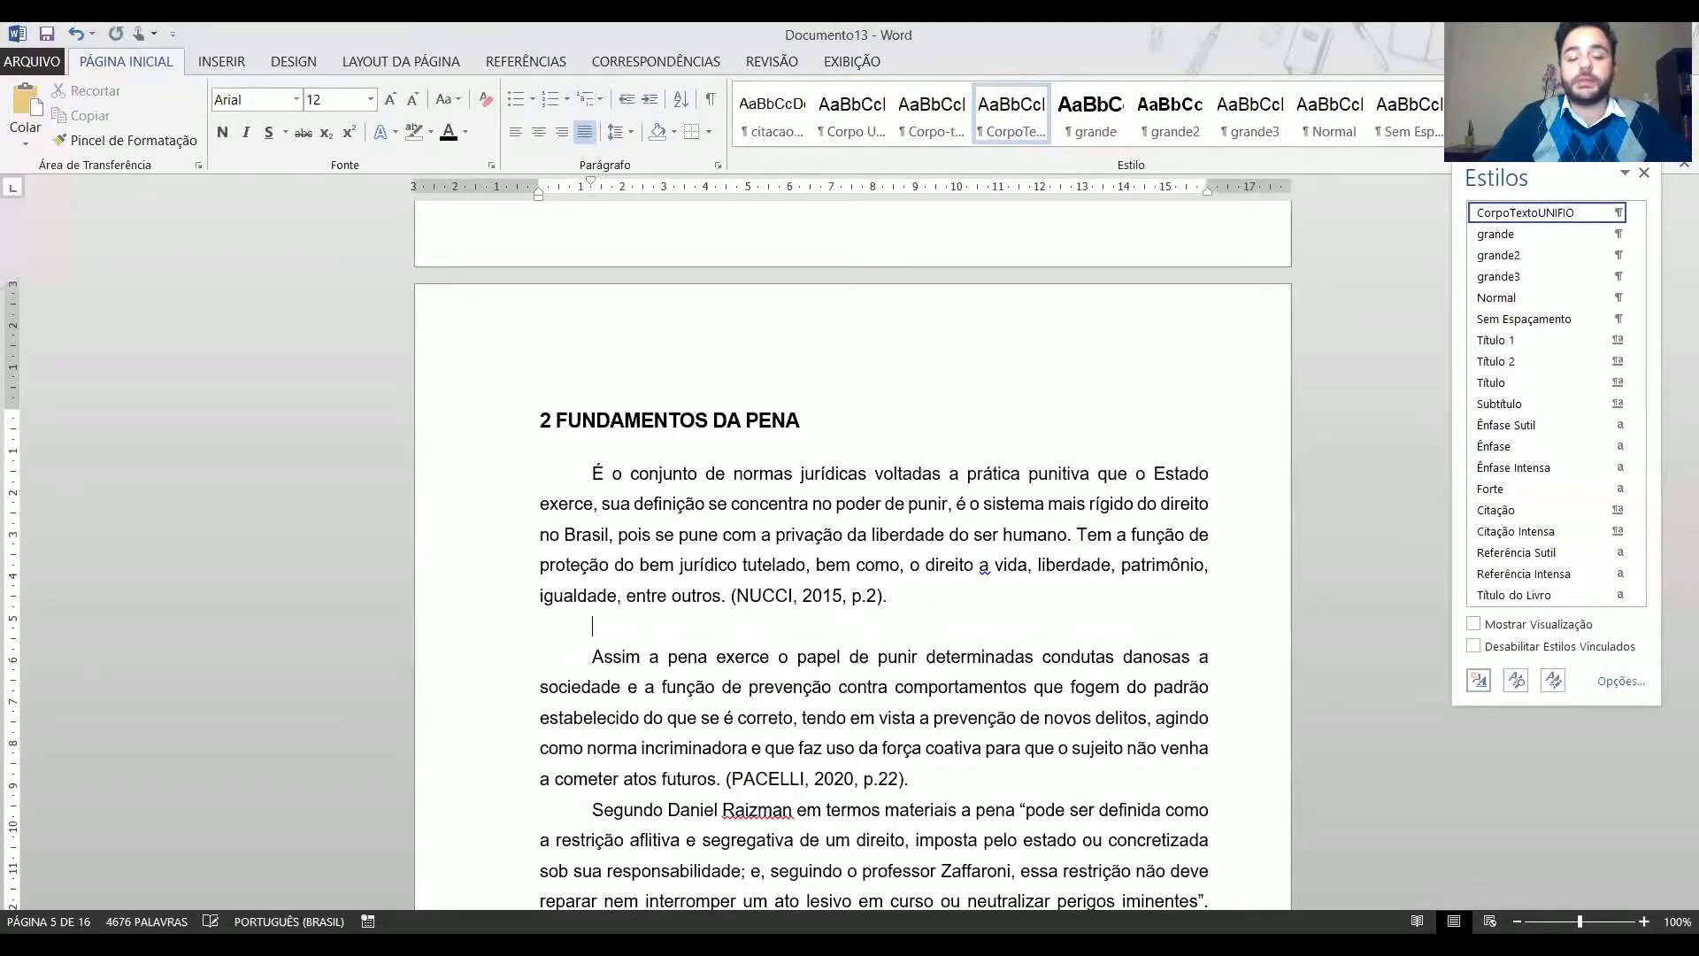
text(())
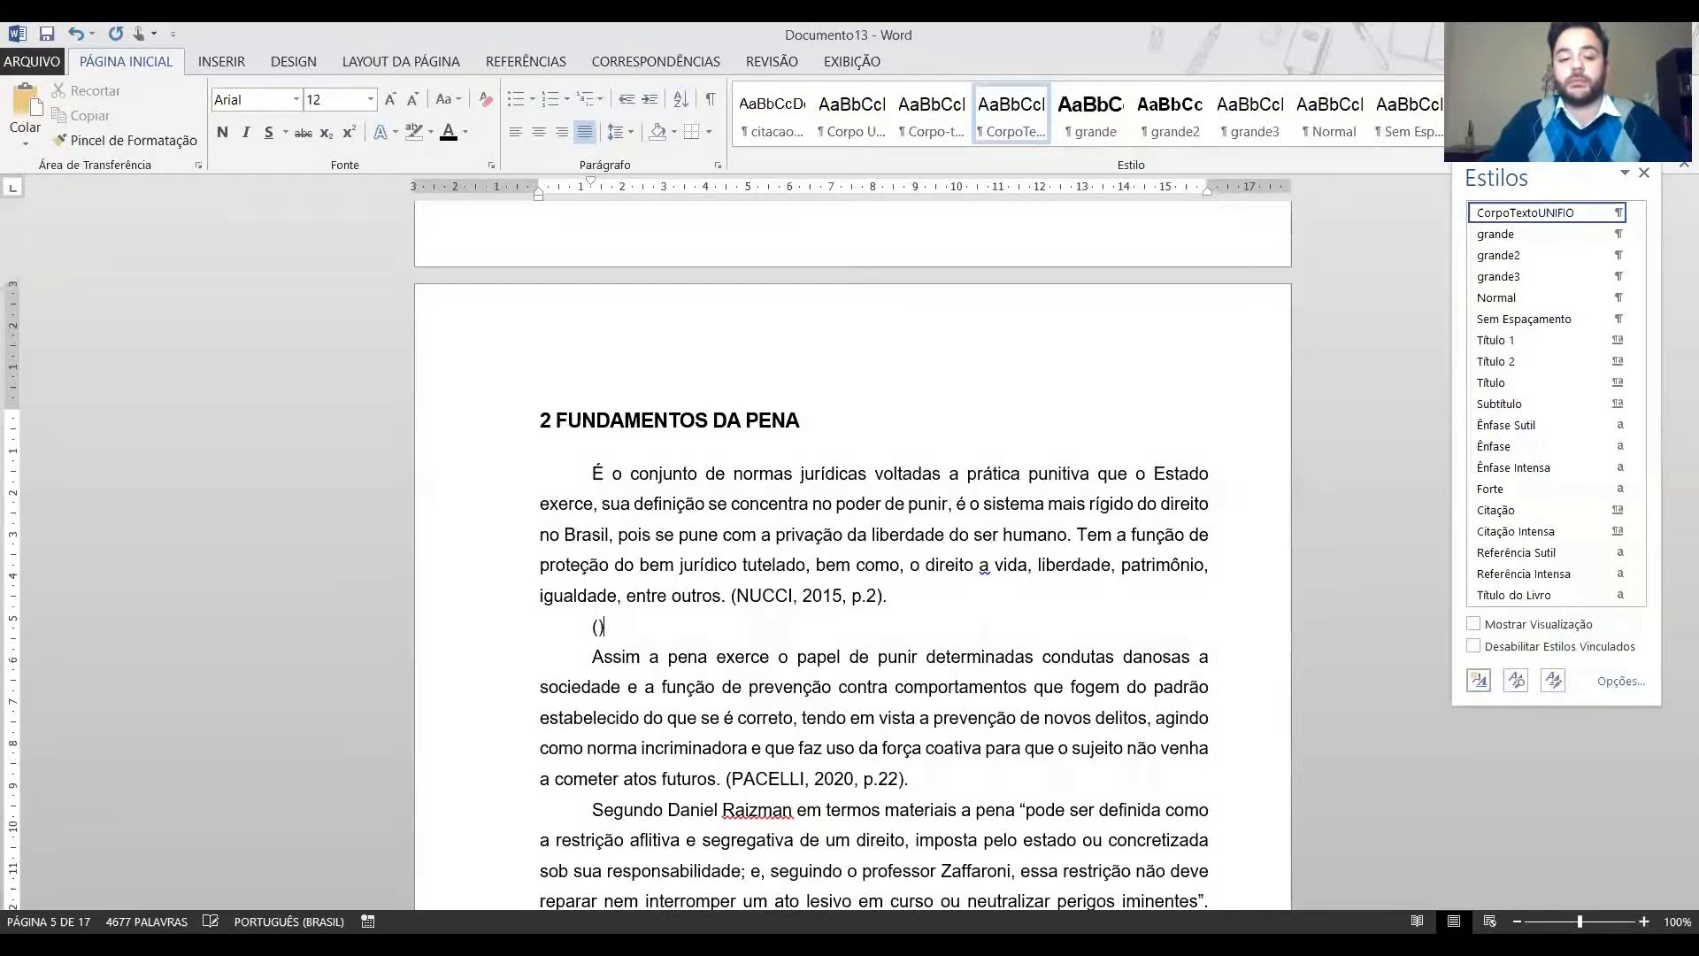
text(so)
key(BackSpace)
key(BackSpace)
text(SOBRENOME, )
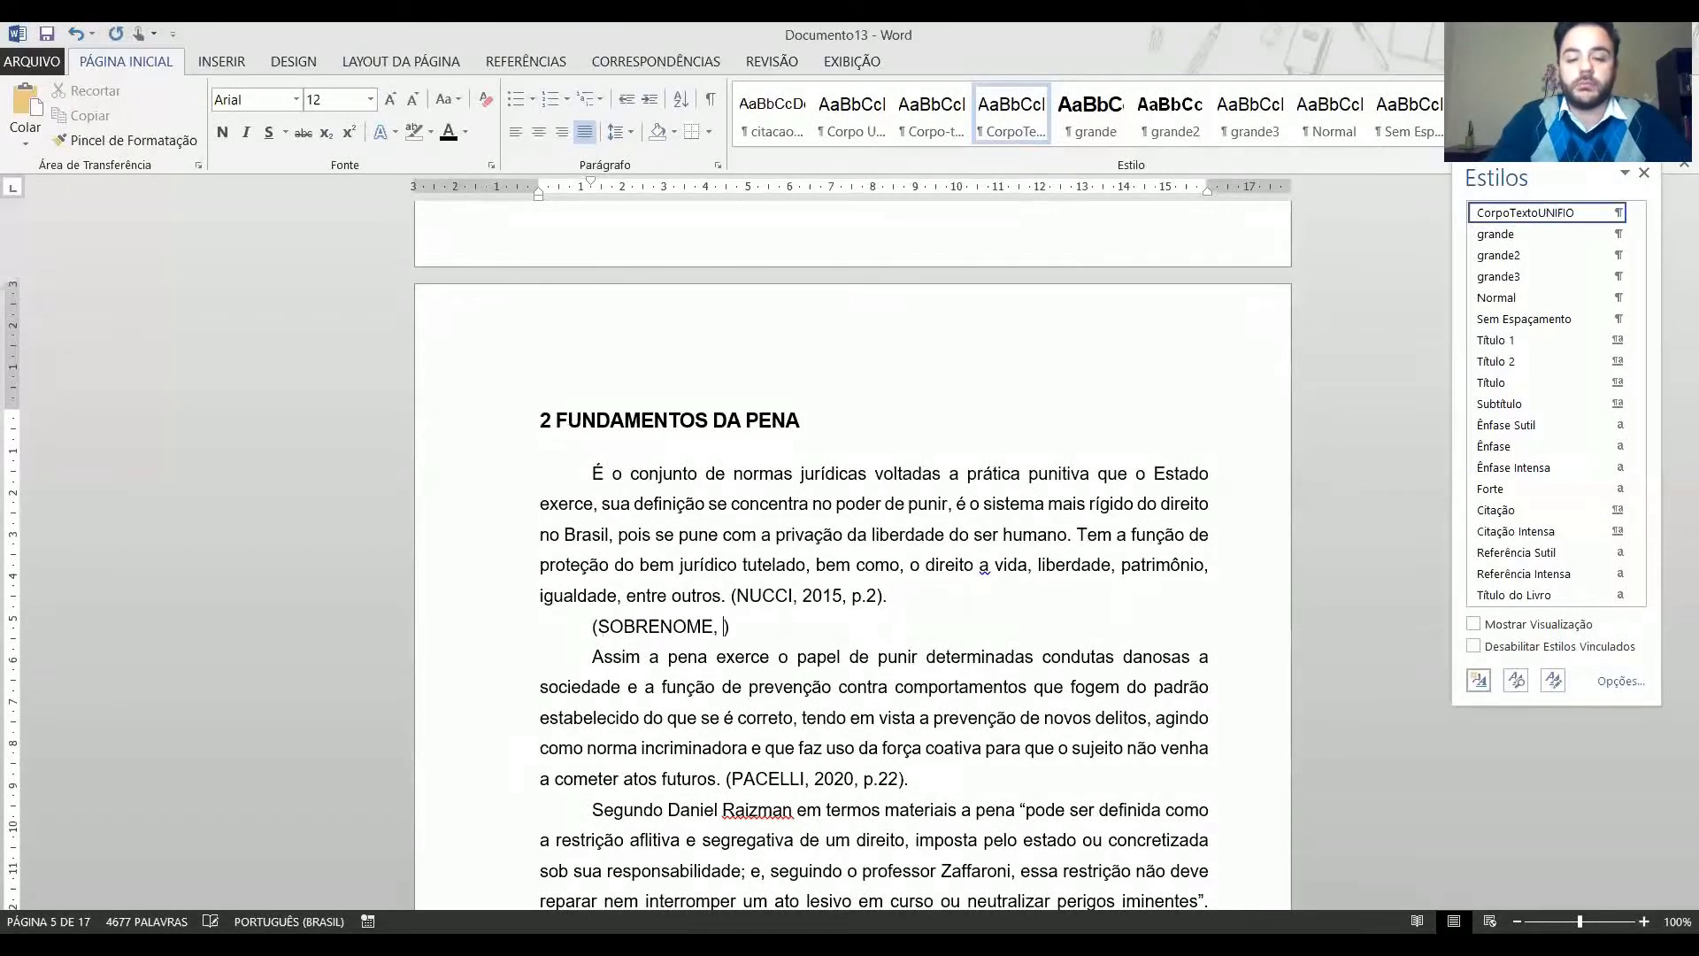
text(ano)
text( de edi)
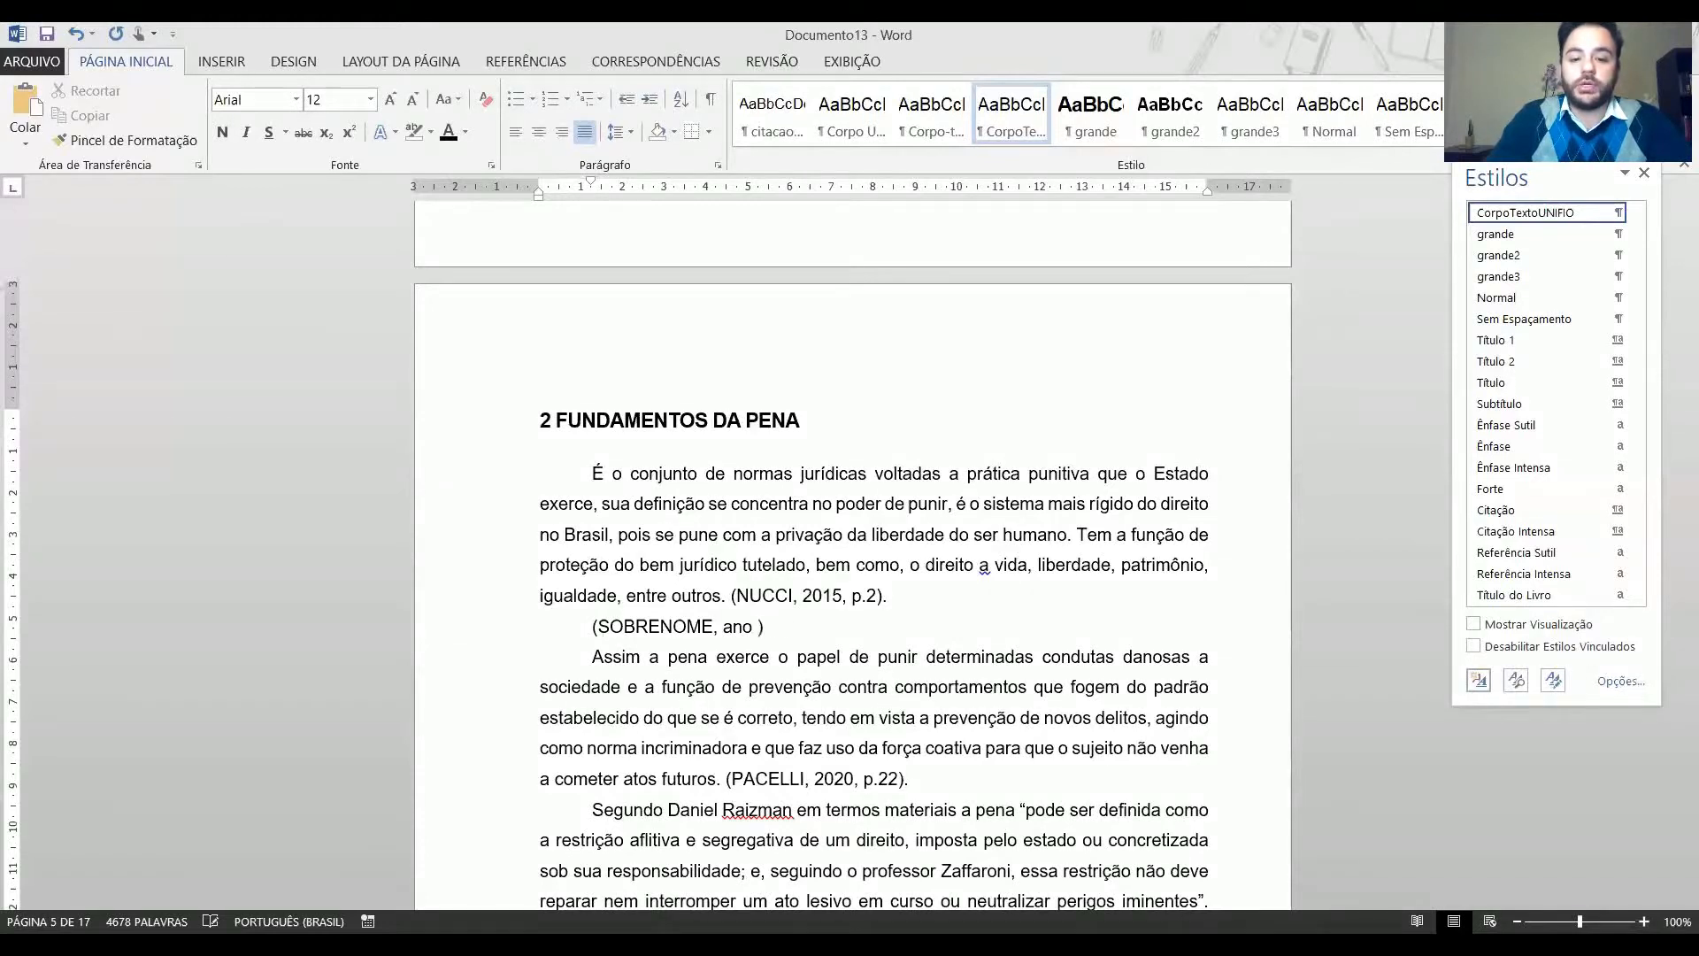
text(ção, p.)
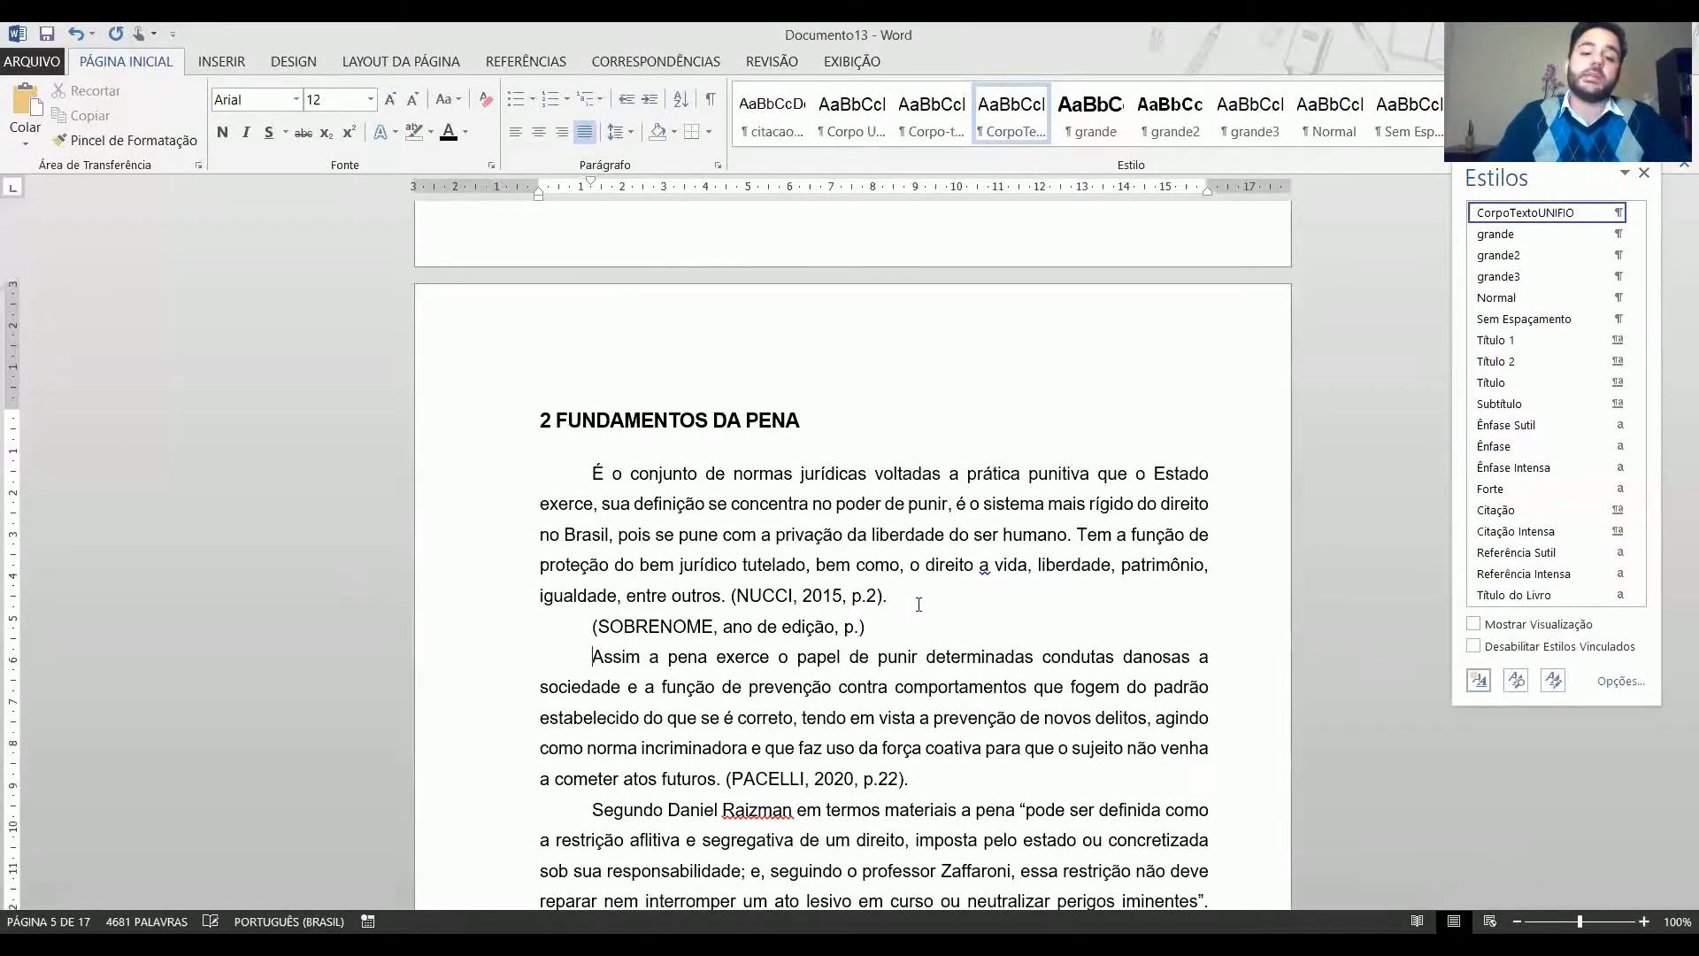
Highlight the surname citation template line in yellow.
key(shift+Up)
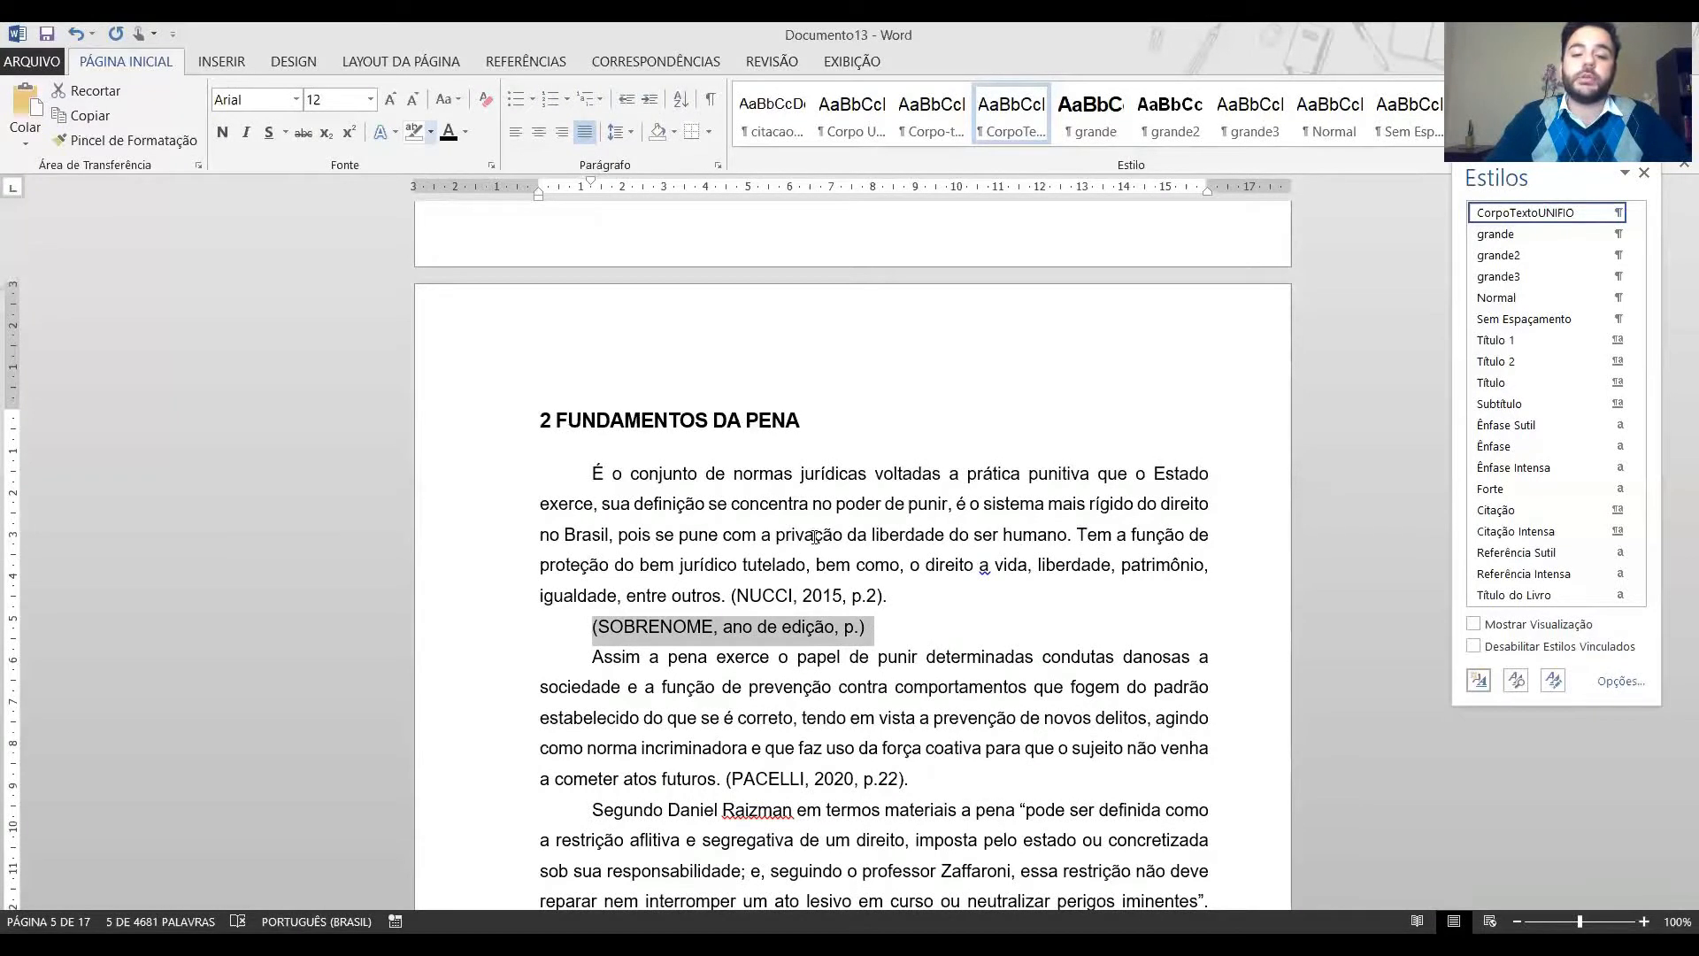
click(413, 131)
key(End)
Start a new line below the highlighted citation template with the placeholder "(ENTE)".
key(Return)
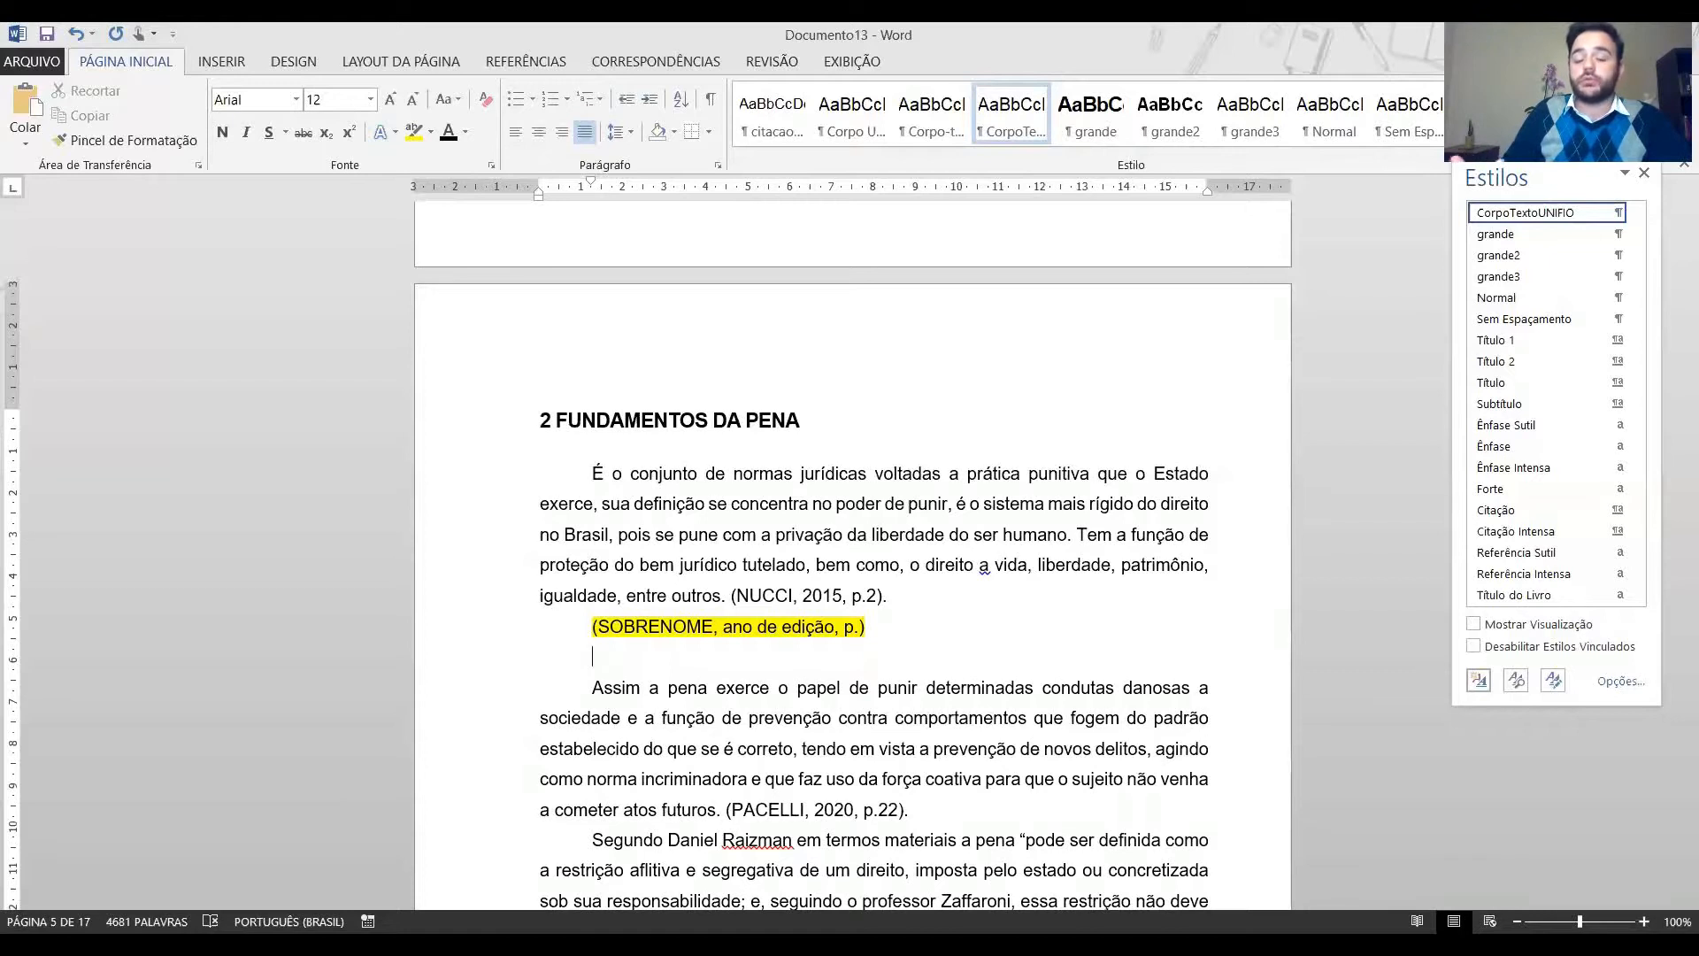
text(())
key(Left)
text(ENTE)
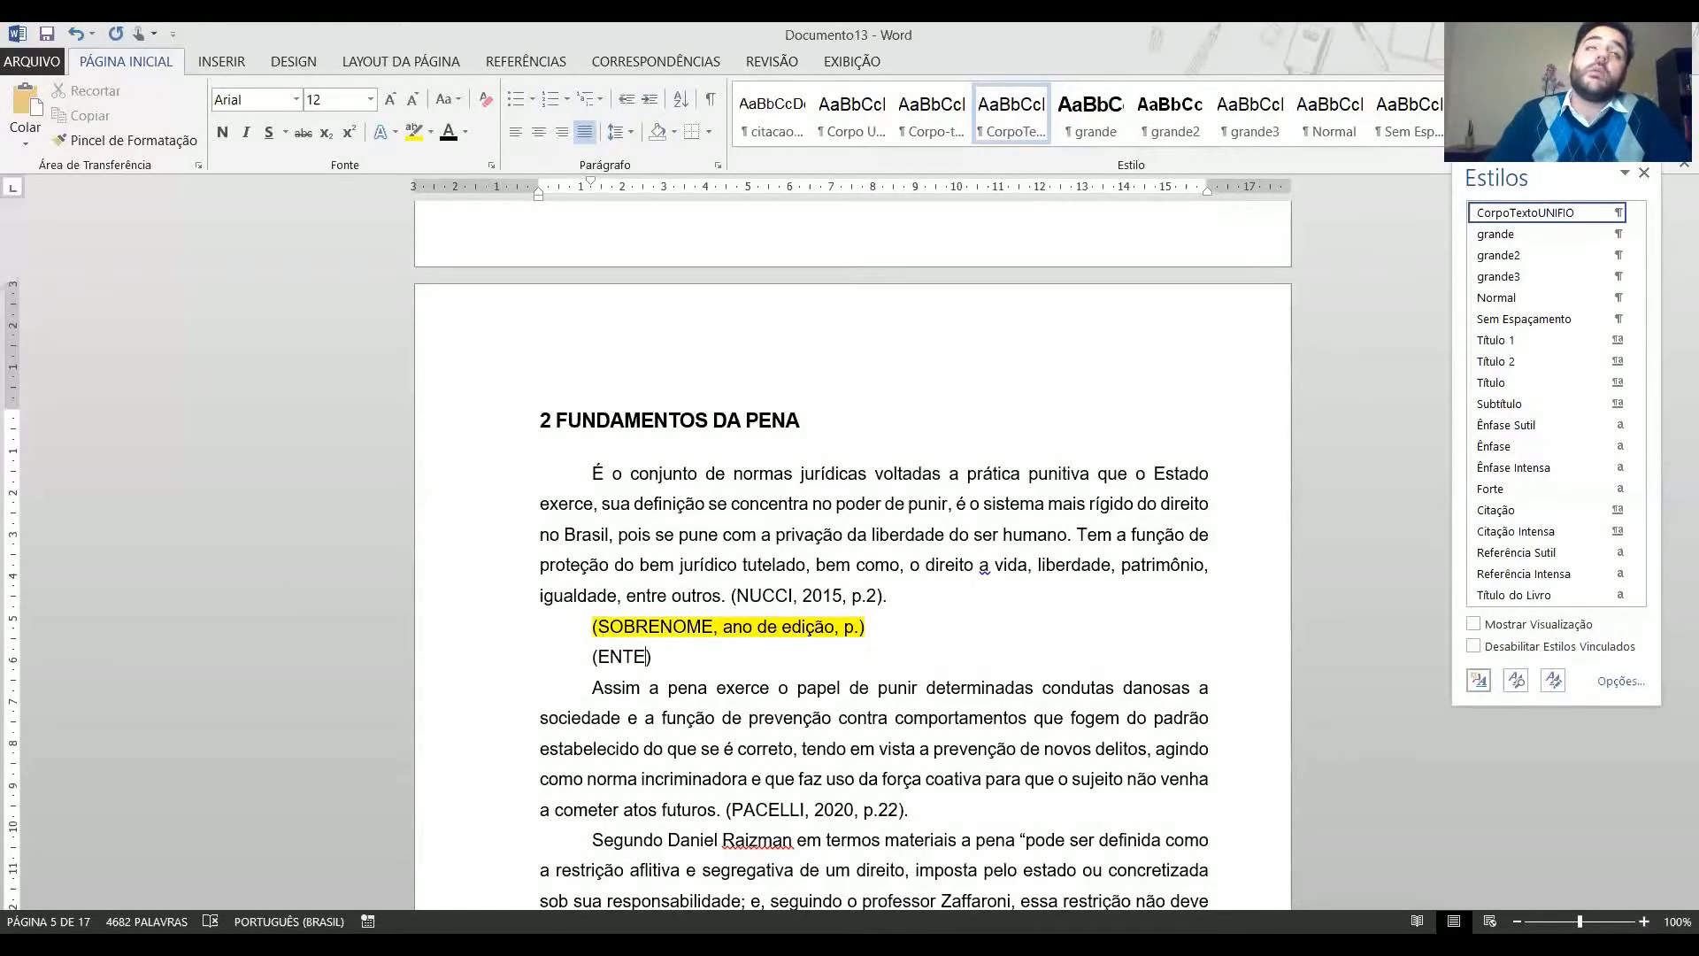
Replace the ENTE placeholder with BRASIL and complete the line as the government-entity citation "(BRASIL, 2012, p. )".
key(ctrl+shift+Left)
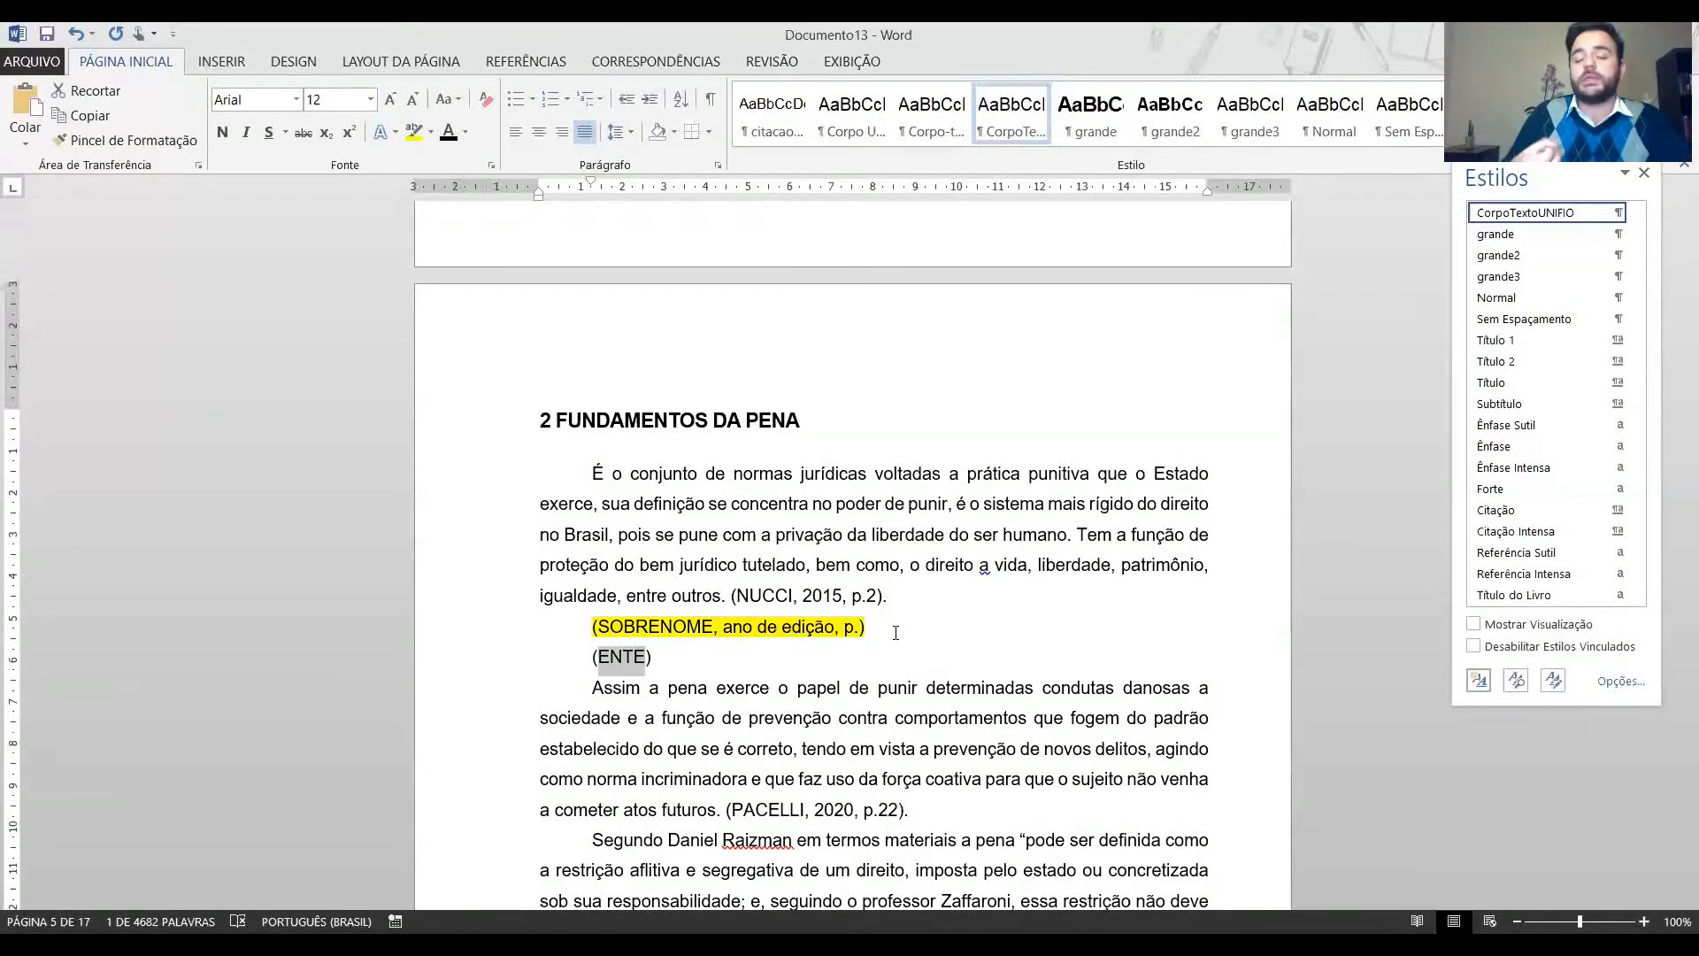
text(BRASIL.)
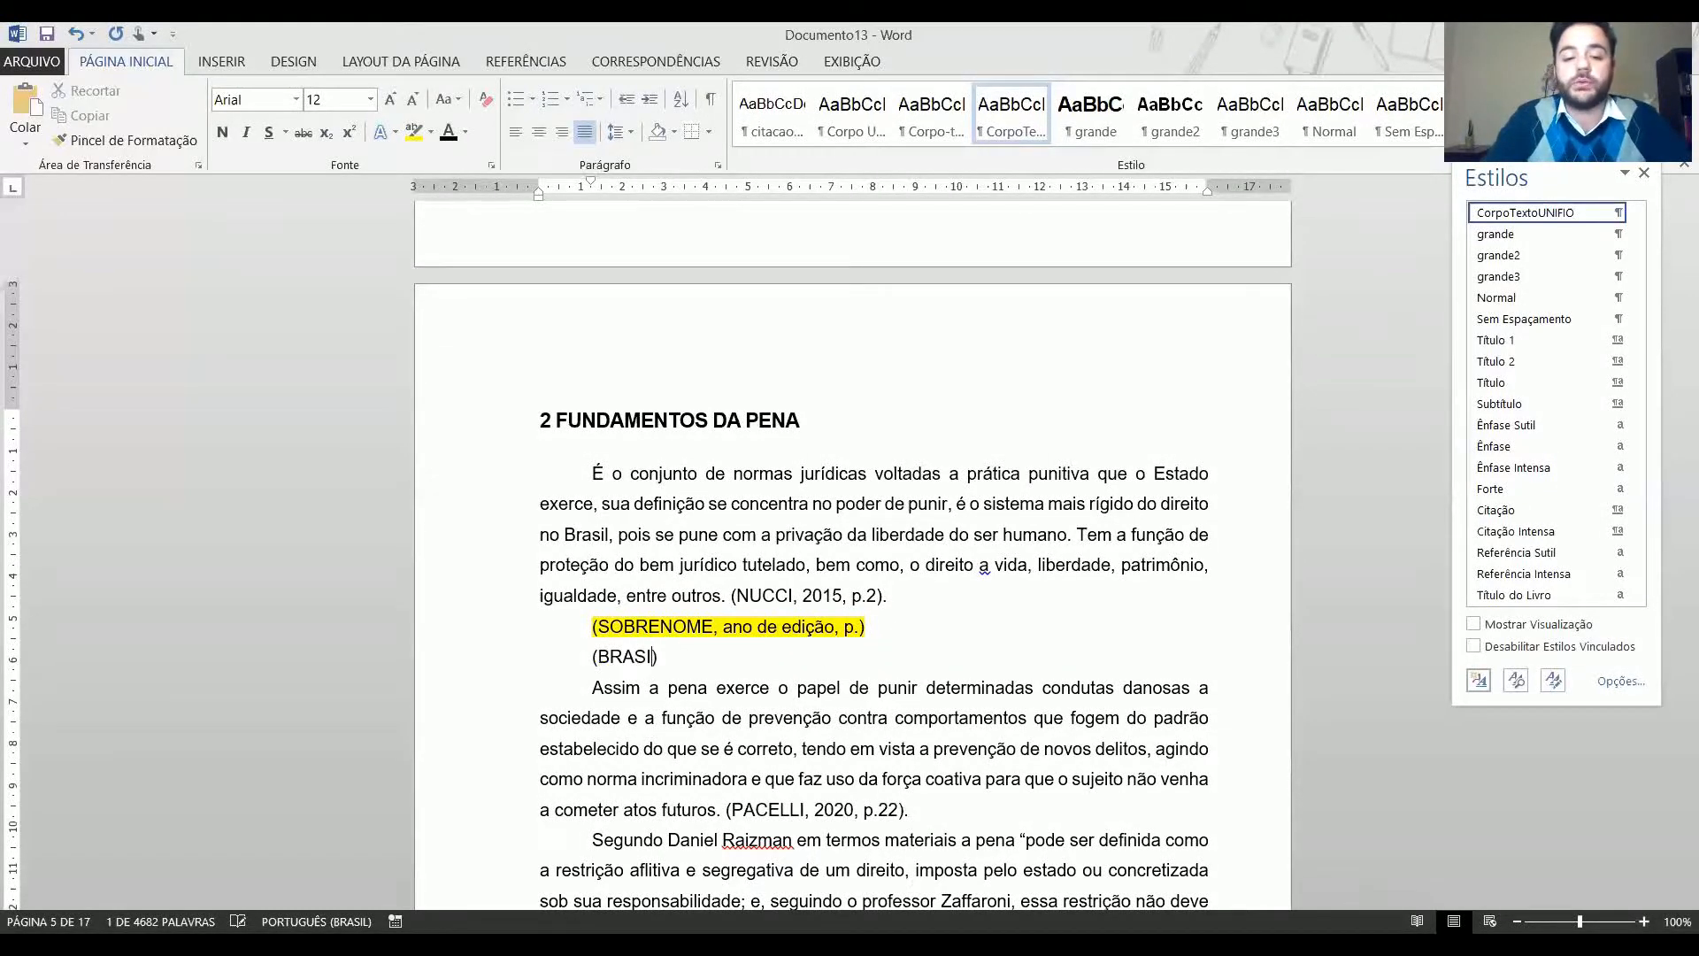
key(BackSpace)
text(, AN)
key(BackSpace)
key(BackSpace)
text(ano)
key(BackSpace)
key(BackSpace)
key(BackSpace)
text(2012)
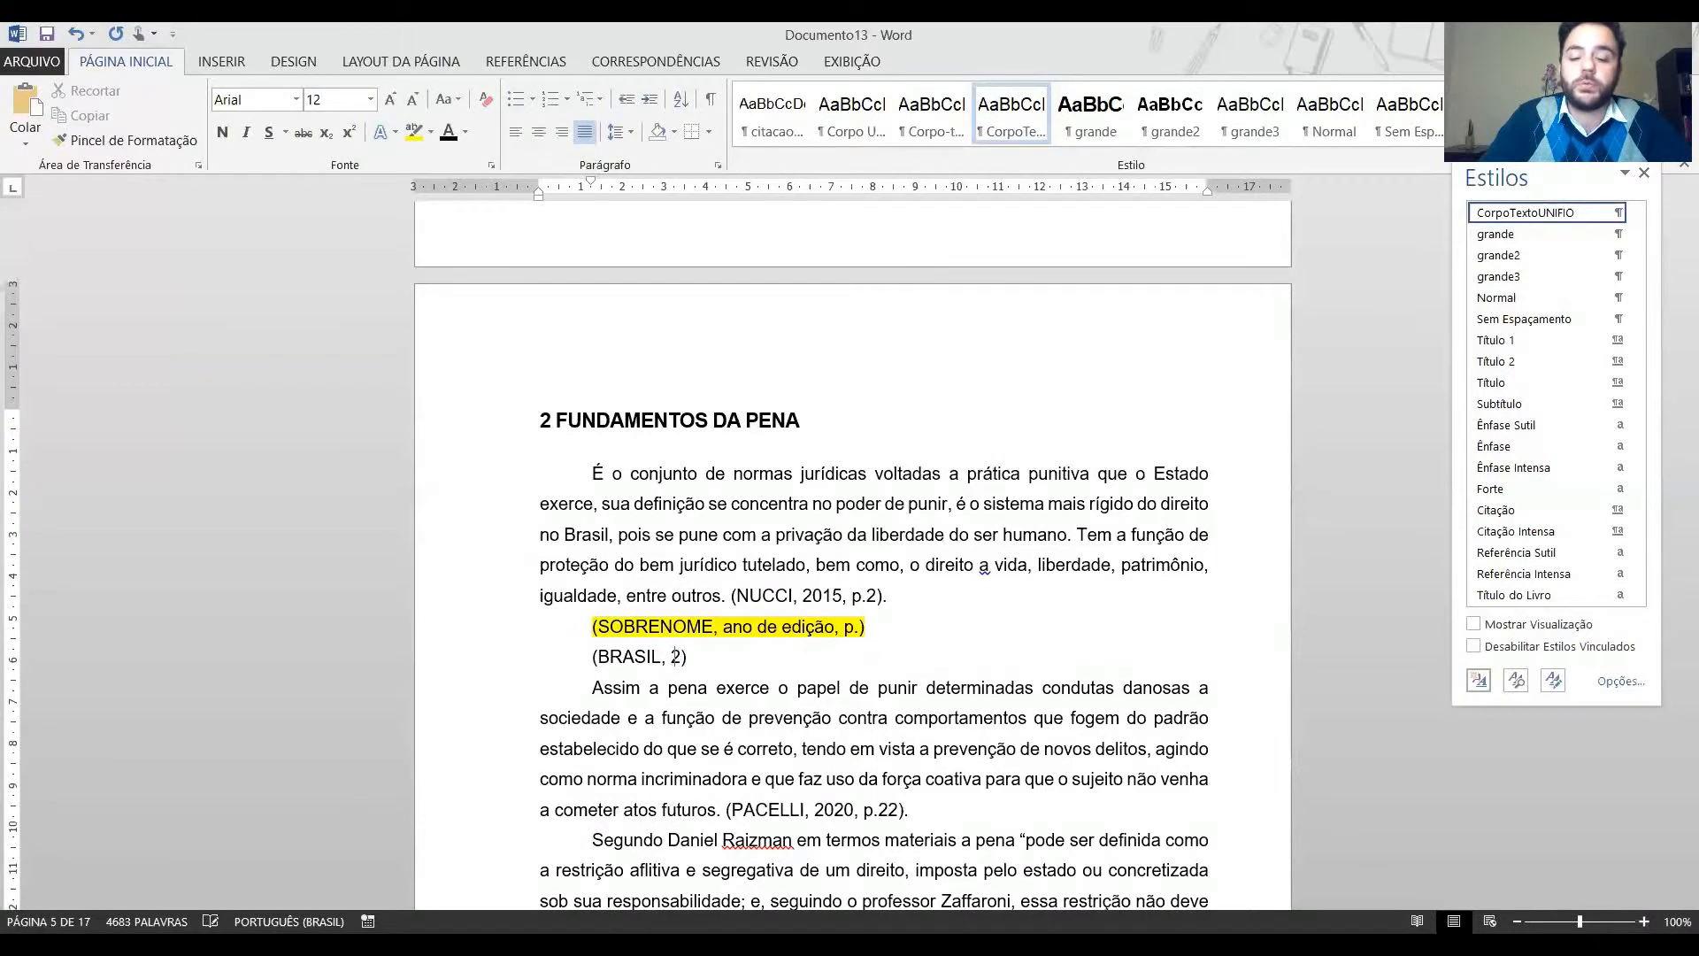
text(, p..)
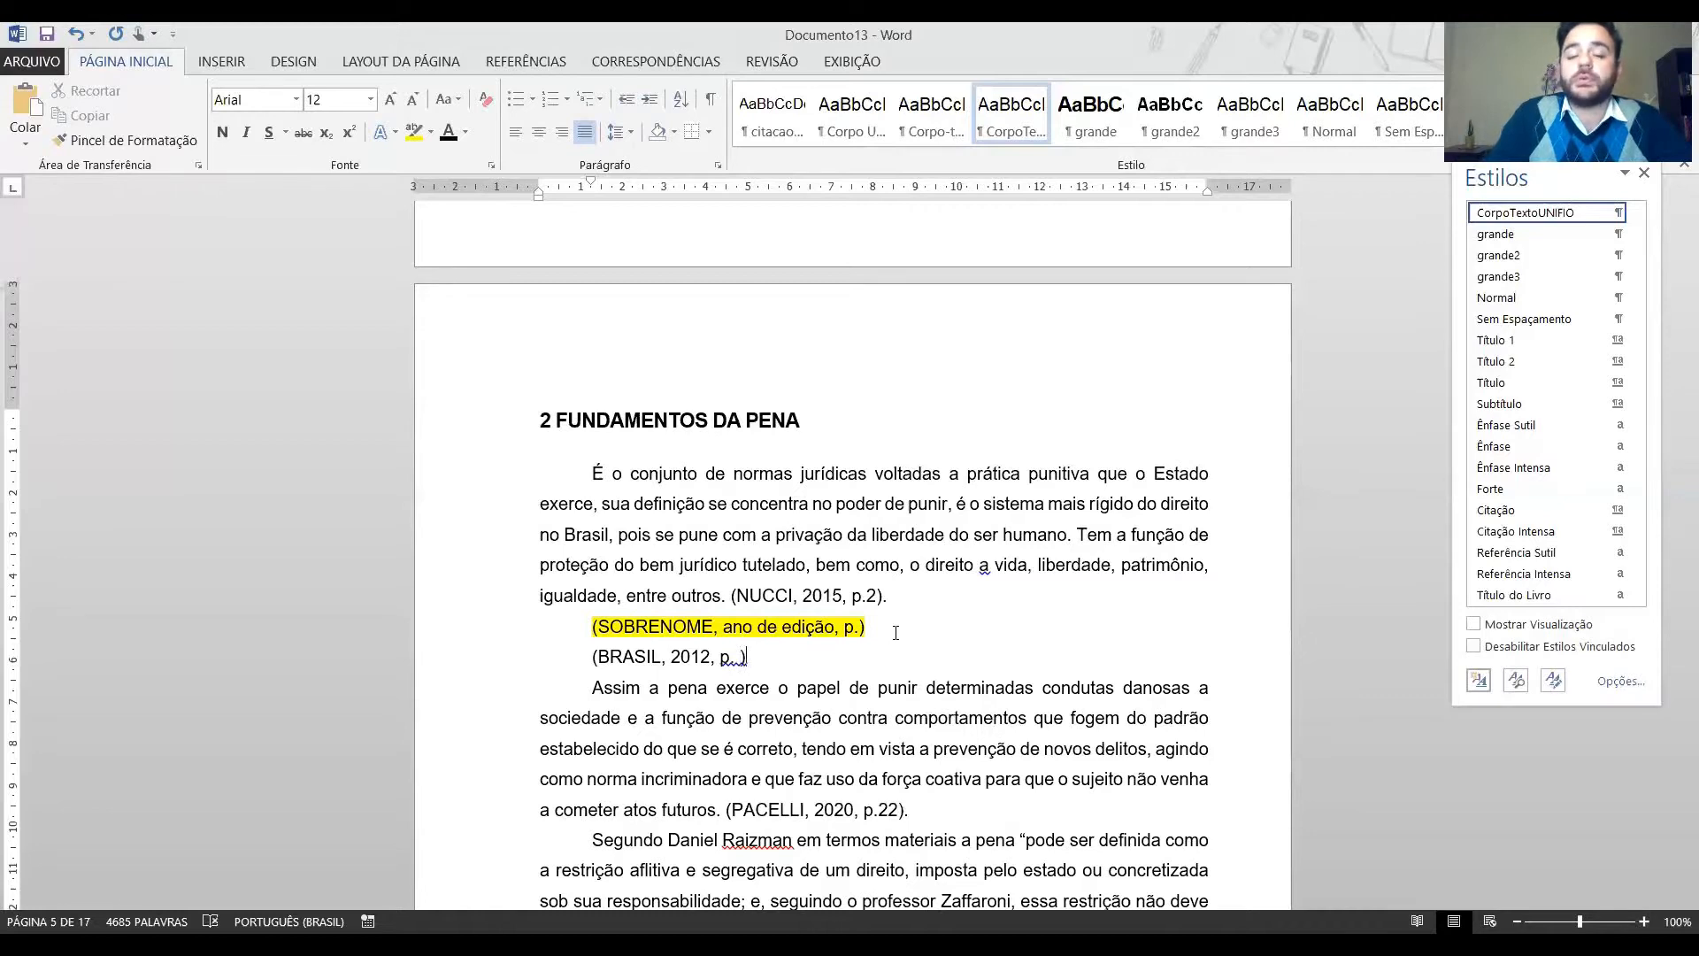
Add the state-level citation example "(SÃO PAULO, 2019, p.)" on a new line below the BRASIL citation.
key(Return)
text(())
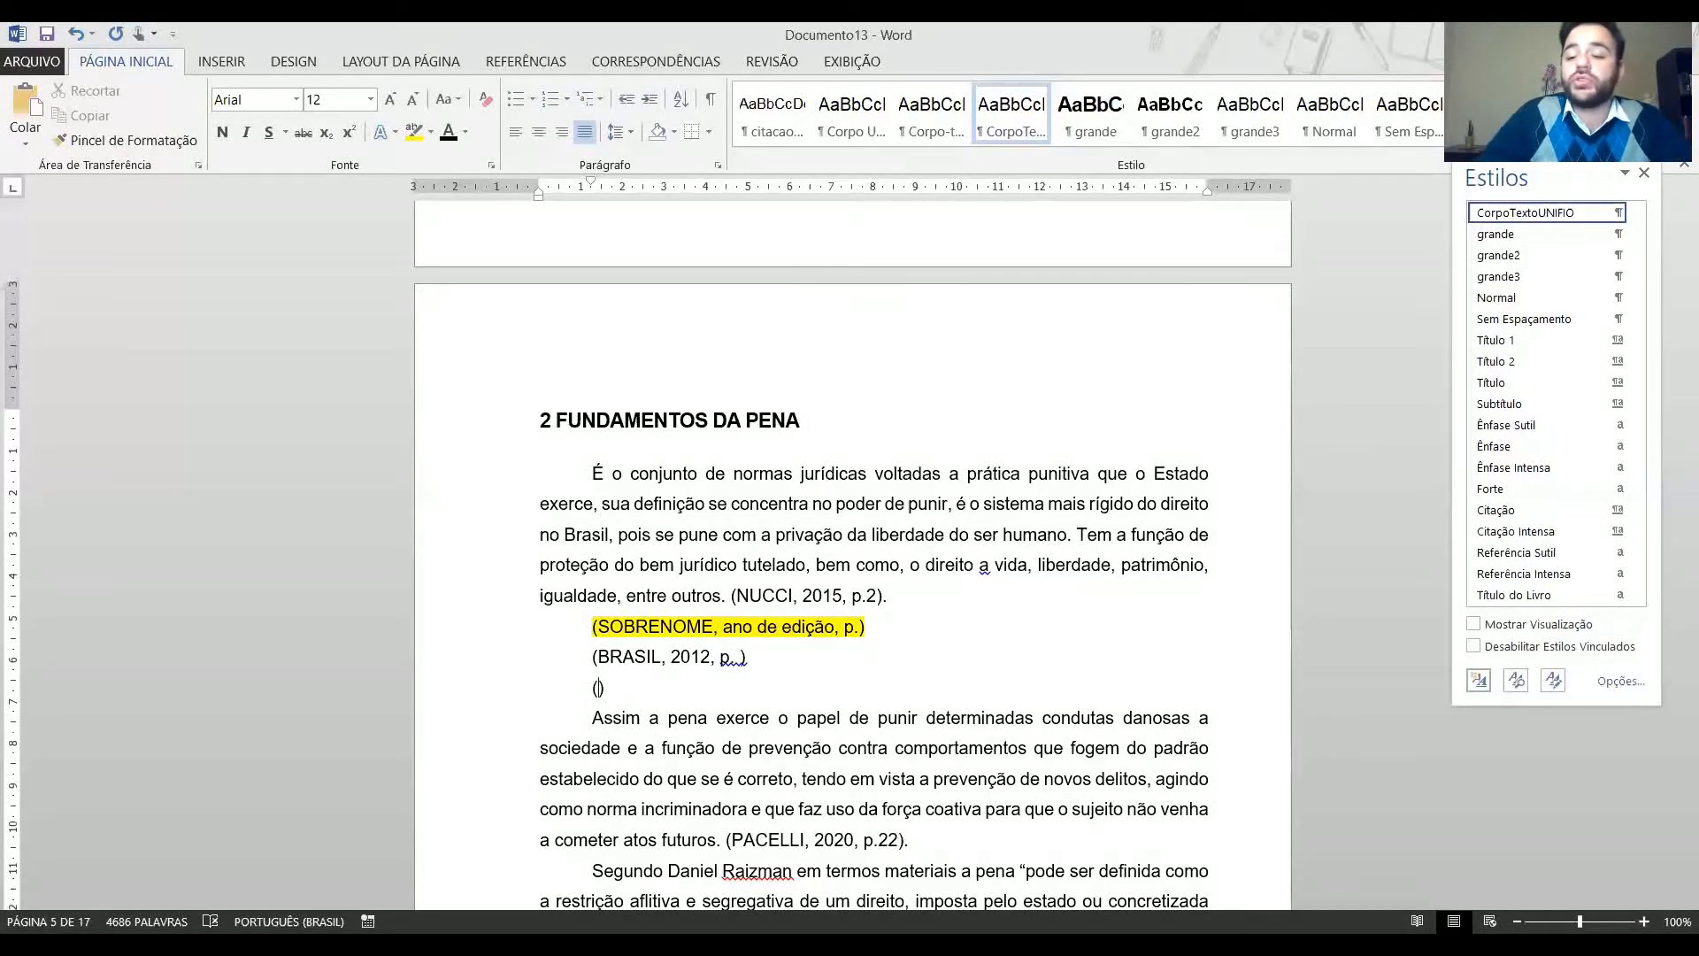
text(São)
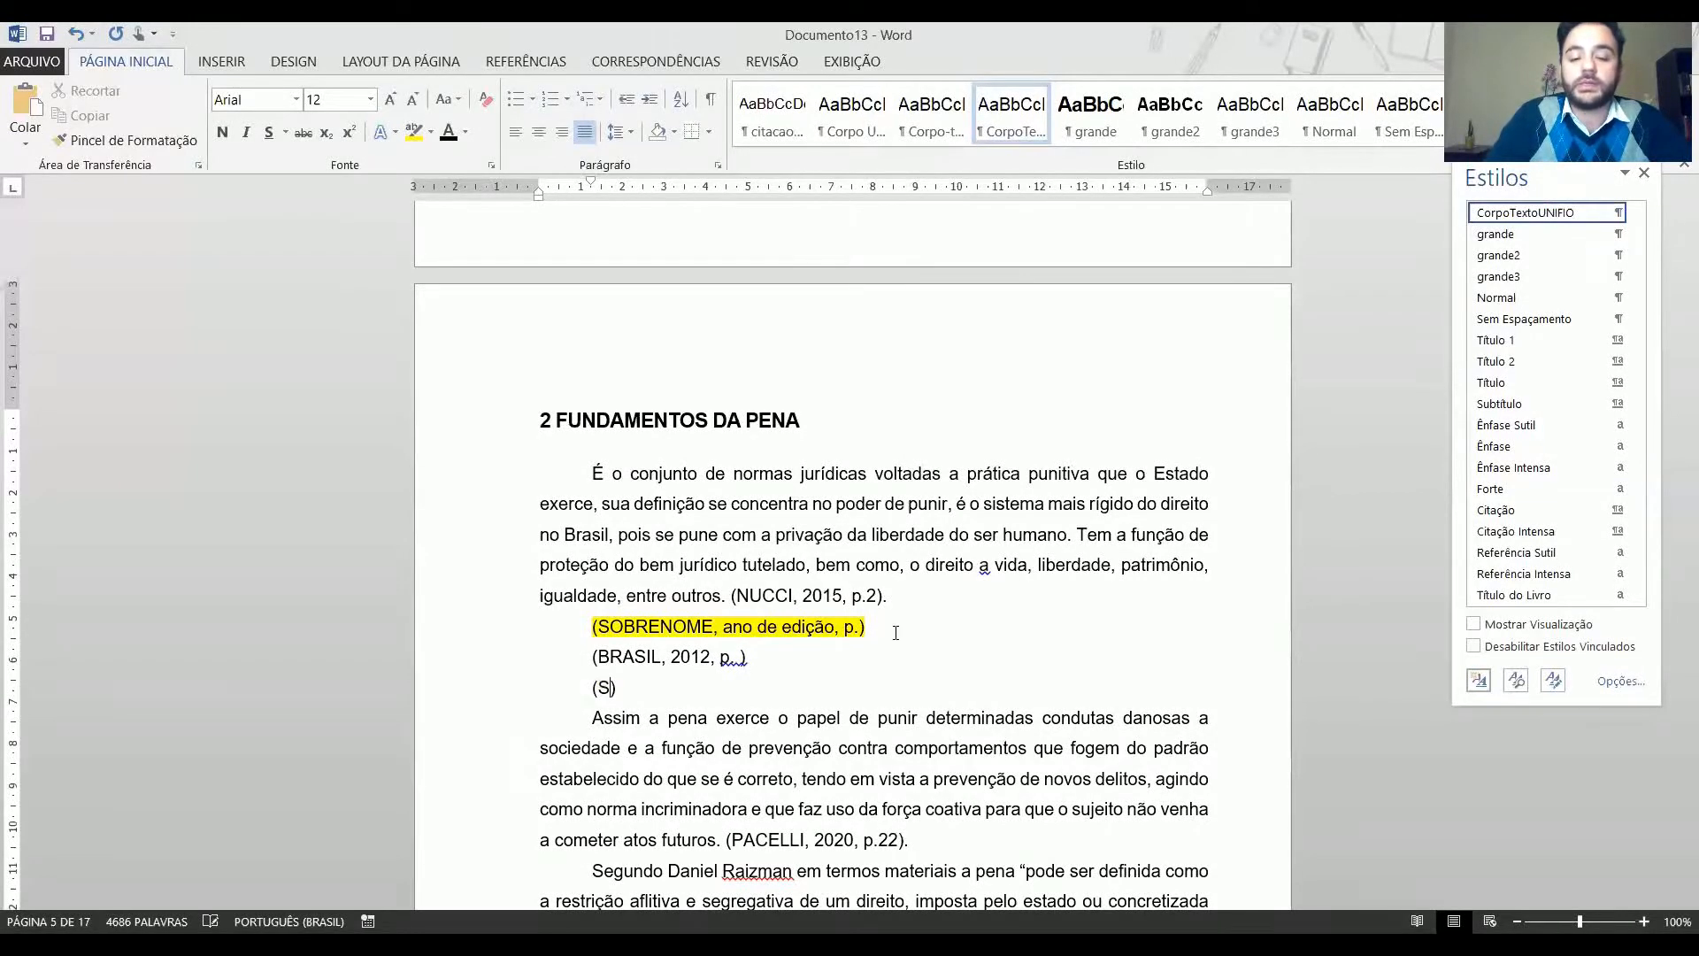
key(BackSpace)
key(BackSpace)
key(BackSpace)
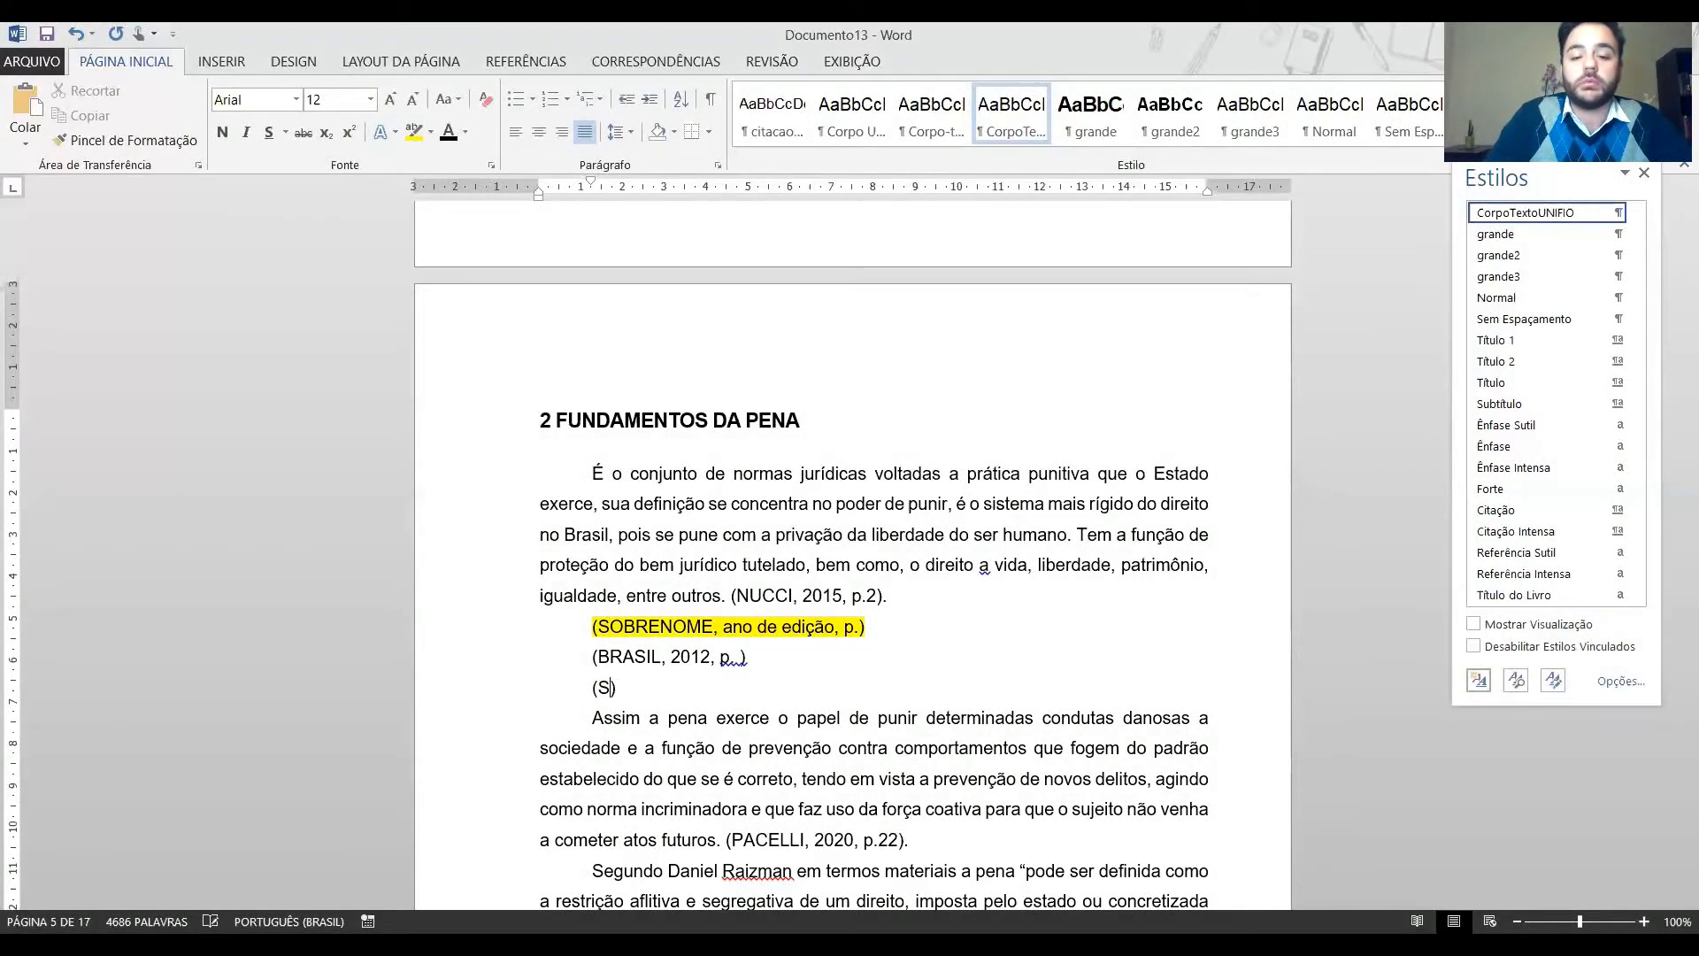
text(SÃO PAULO, )
text(ano)
key(BackSpace)
key(BackSpace)
key(BackSpace)
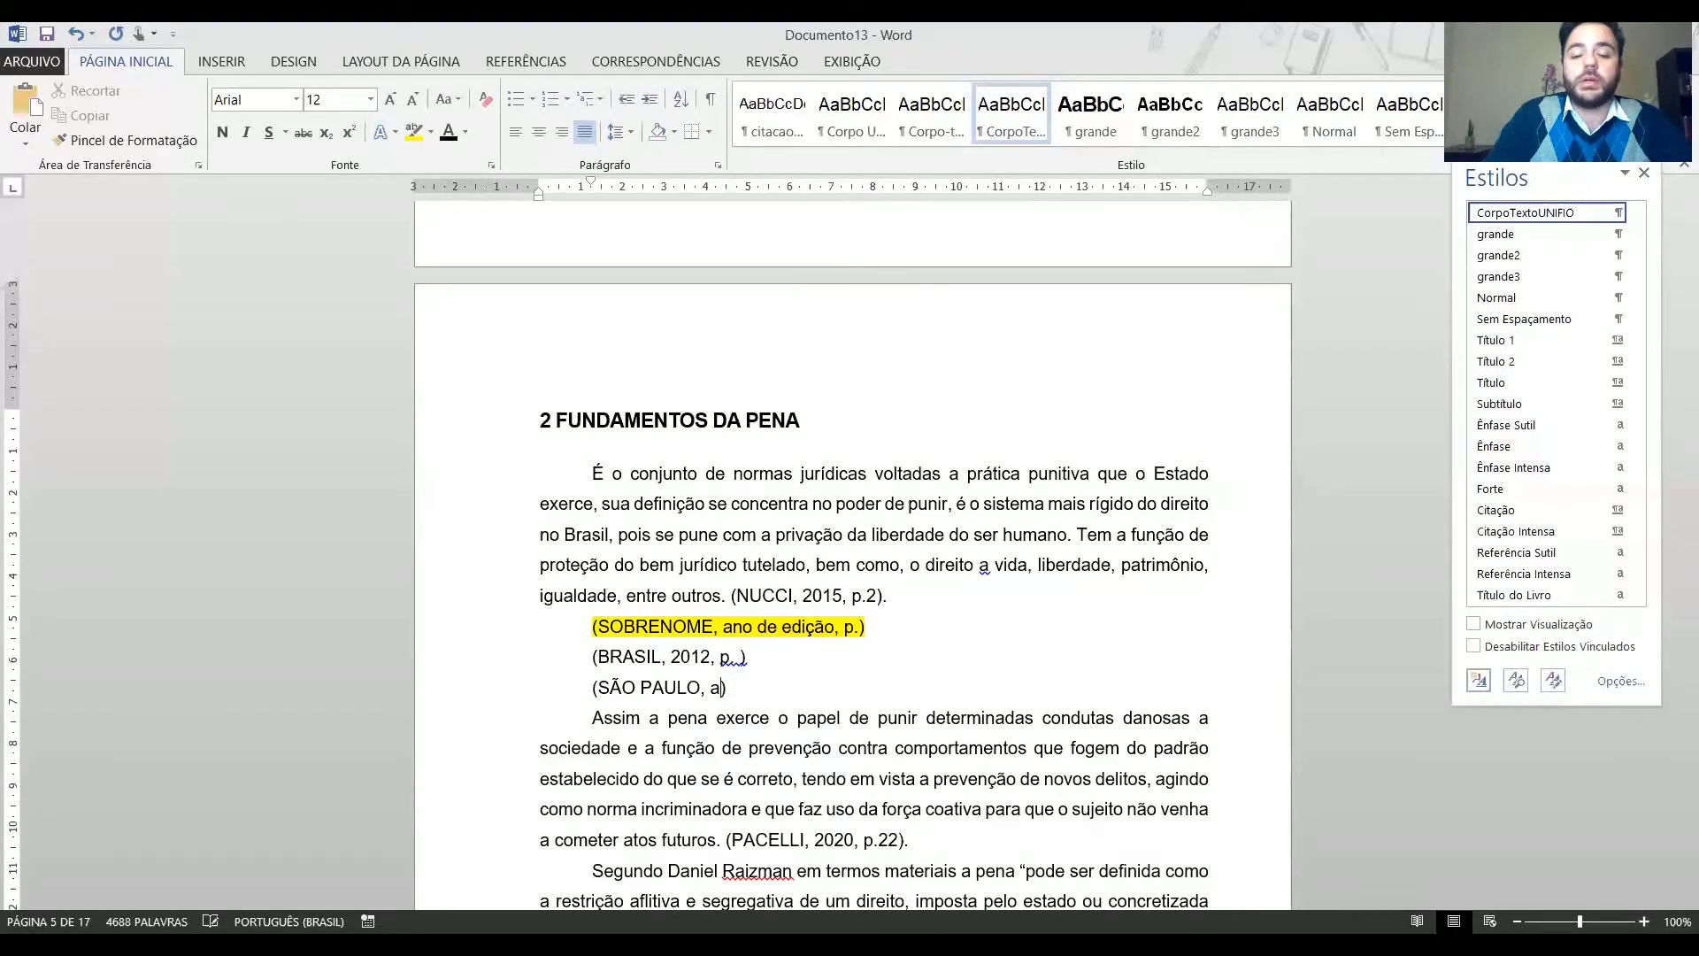
text(2019, p.)
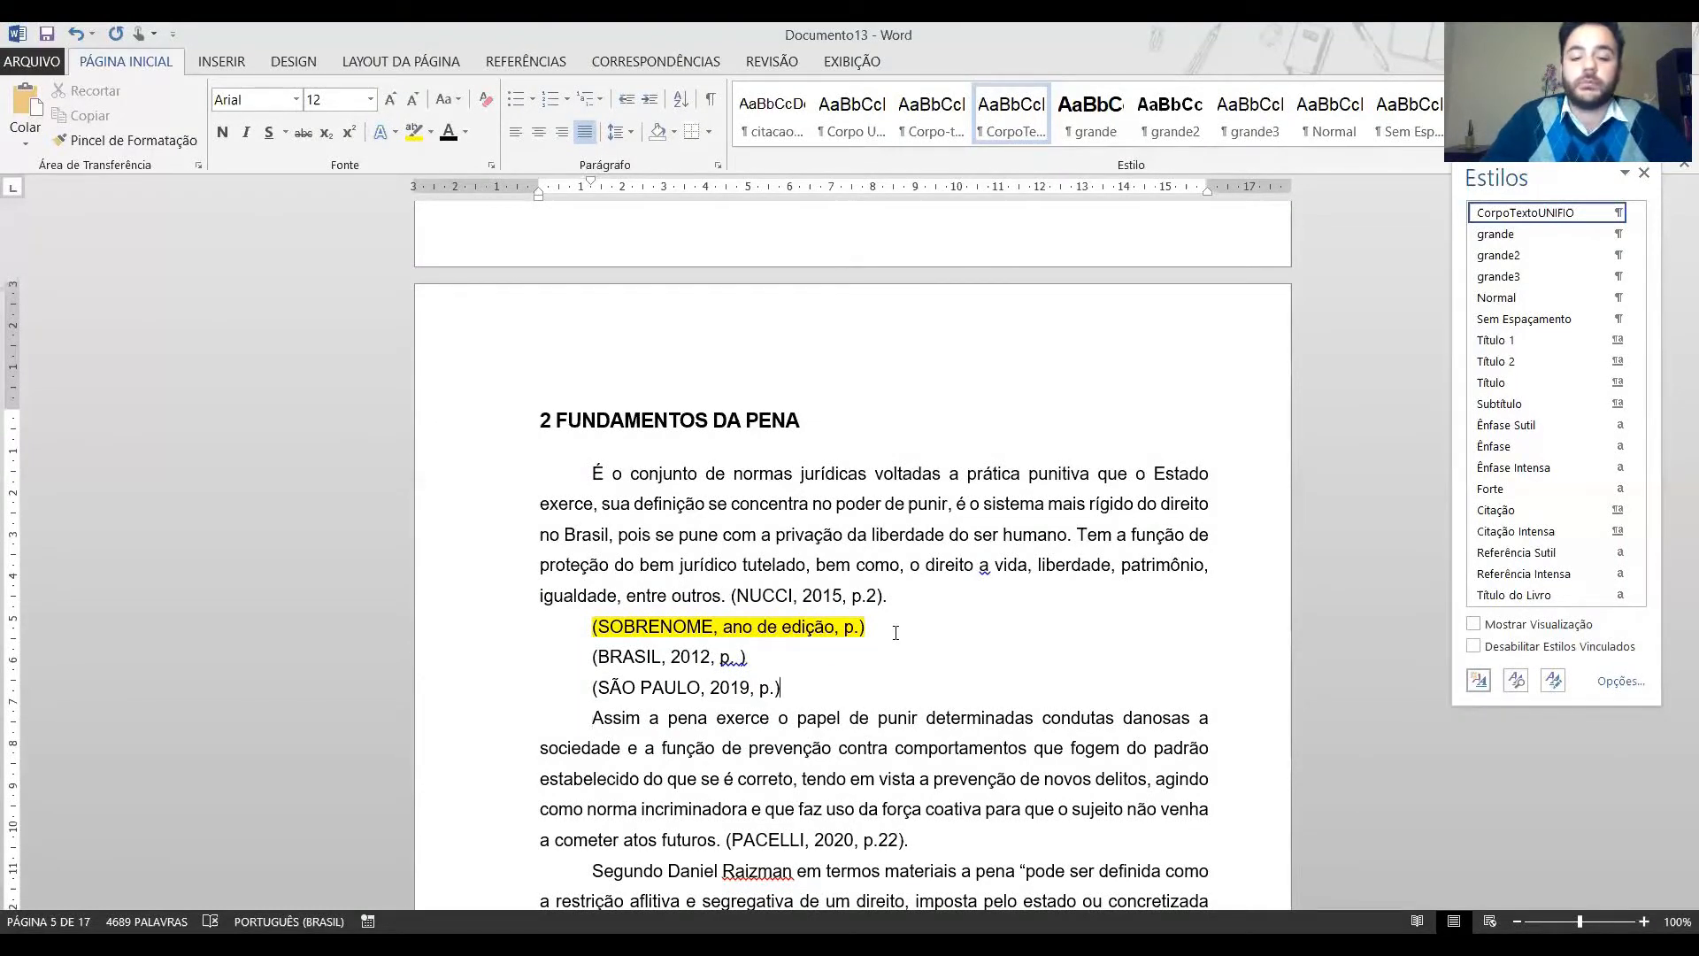
Add a three-author citation example on a new line: the surnames in capitals separated by semicolons, followed by ", 2020, p.".
key(Return)
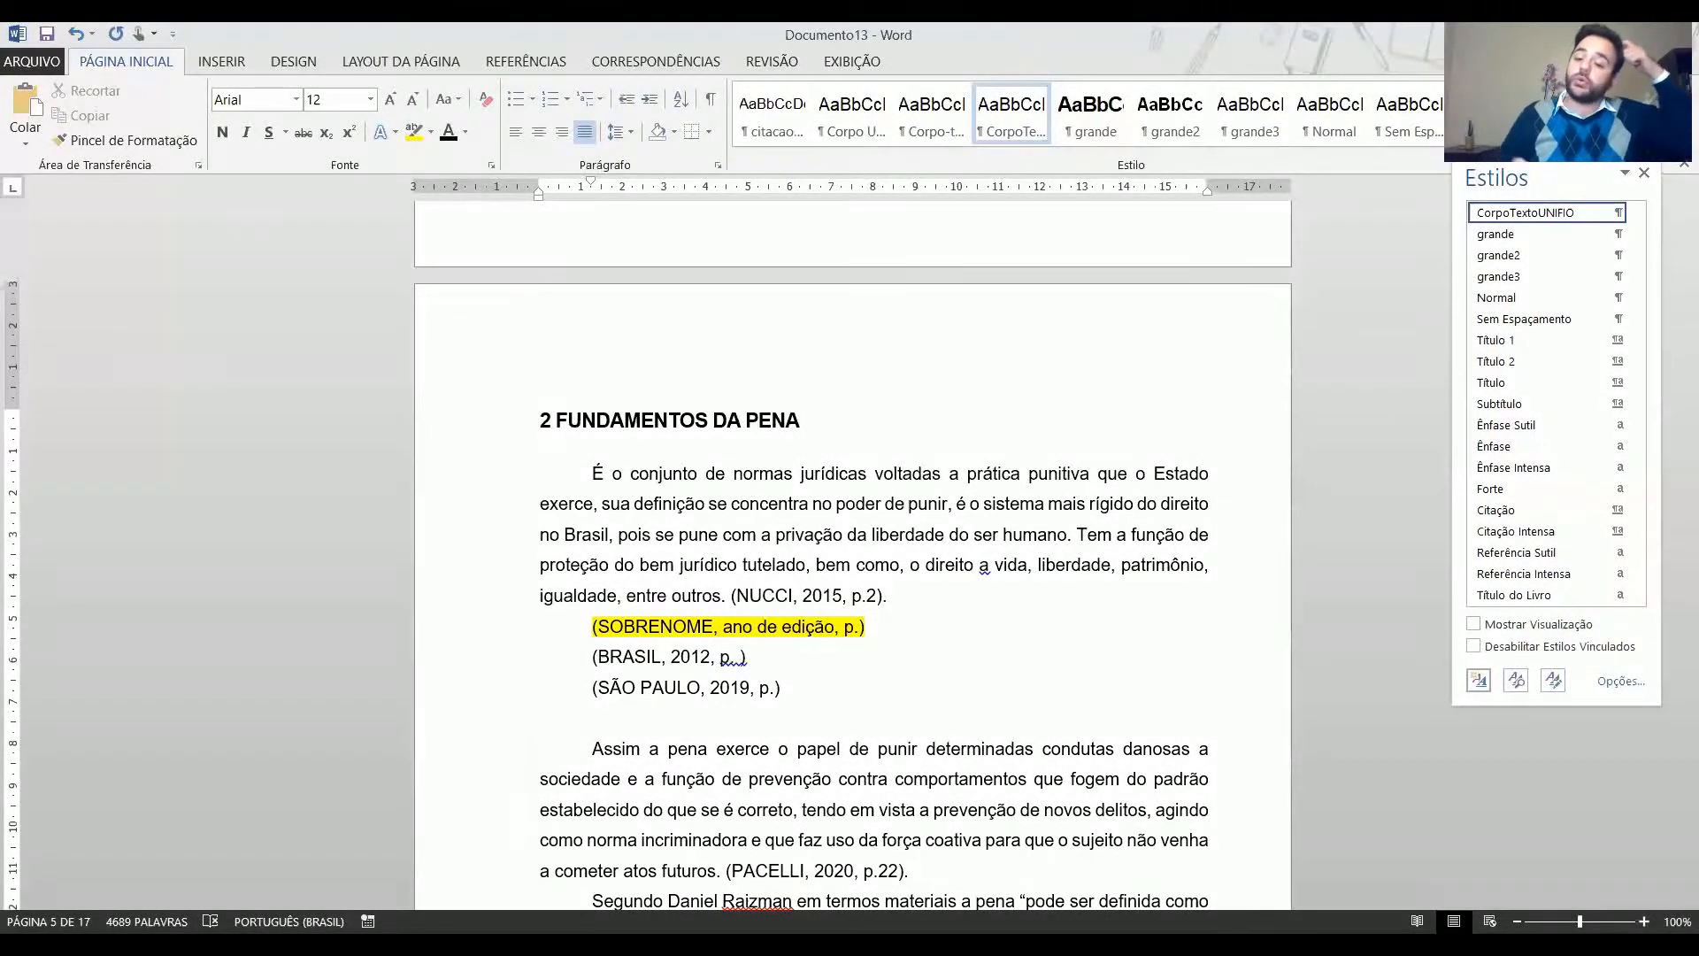
text(())
key(Left)
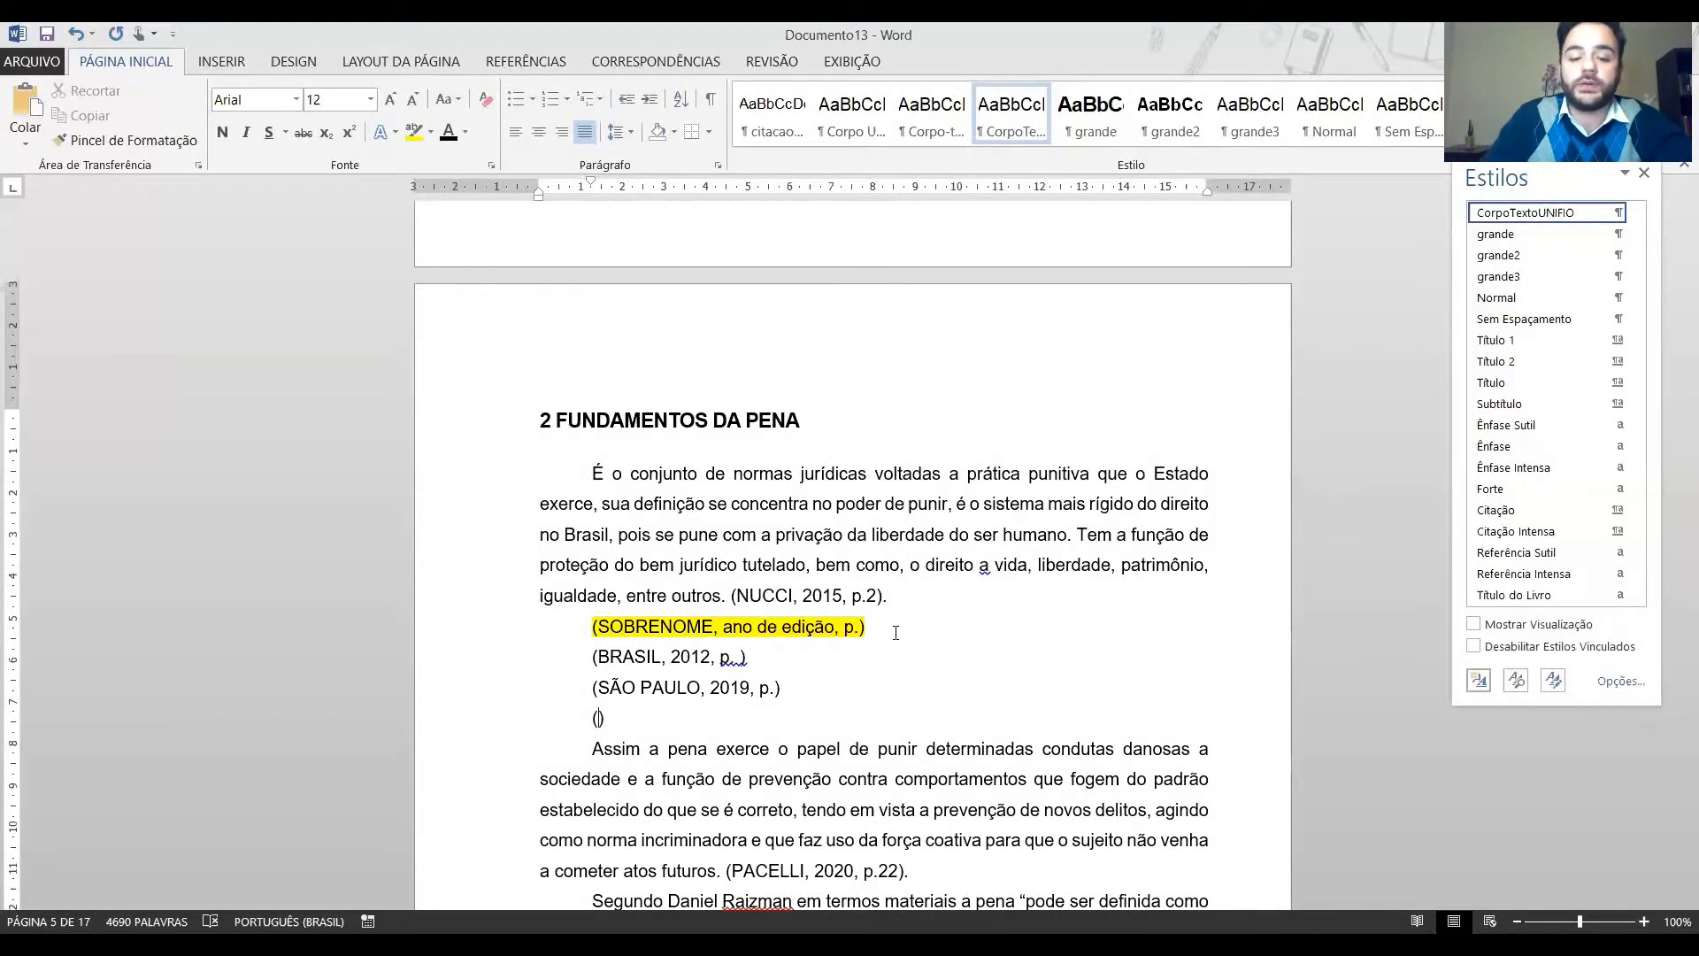
text(PERES; S)
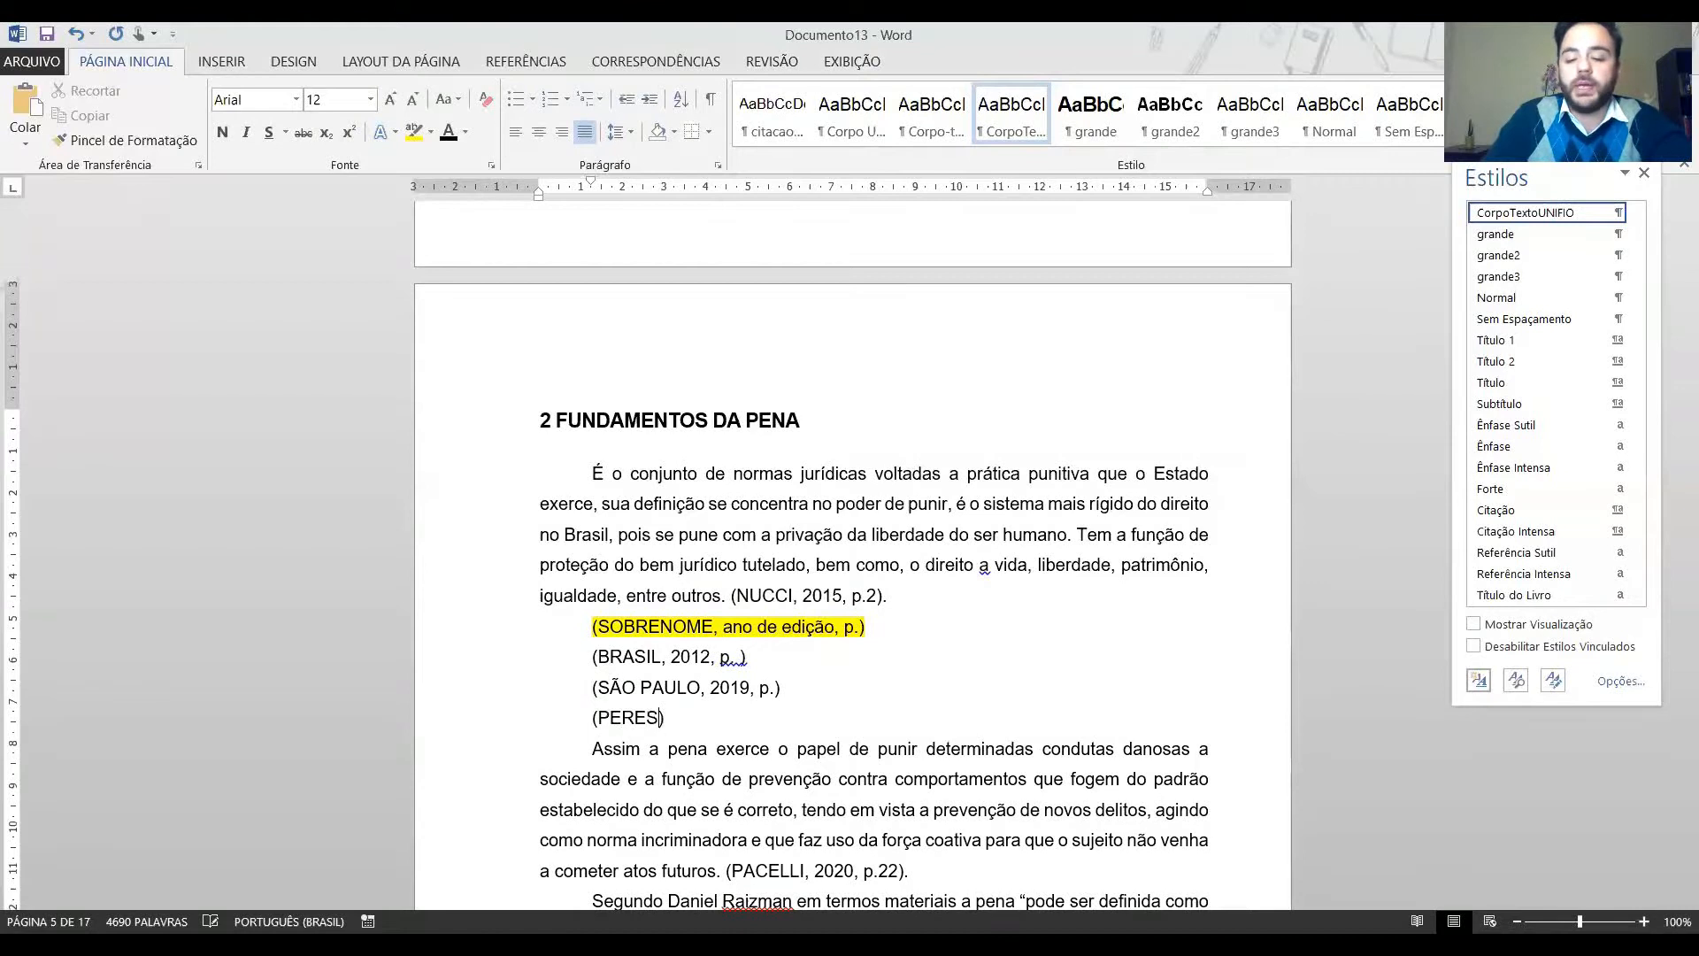
text(Á; COUTO)
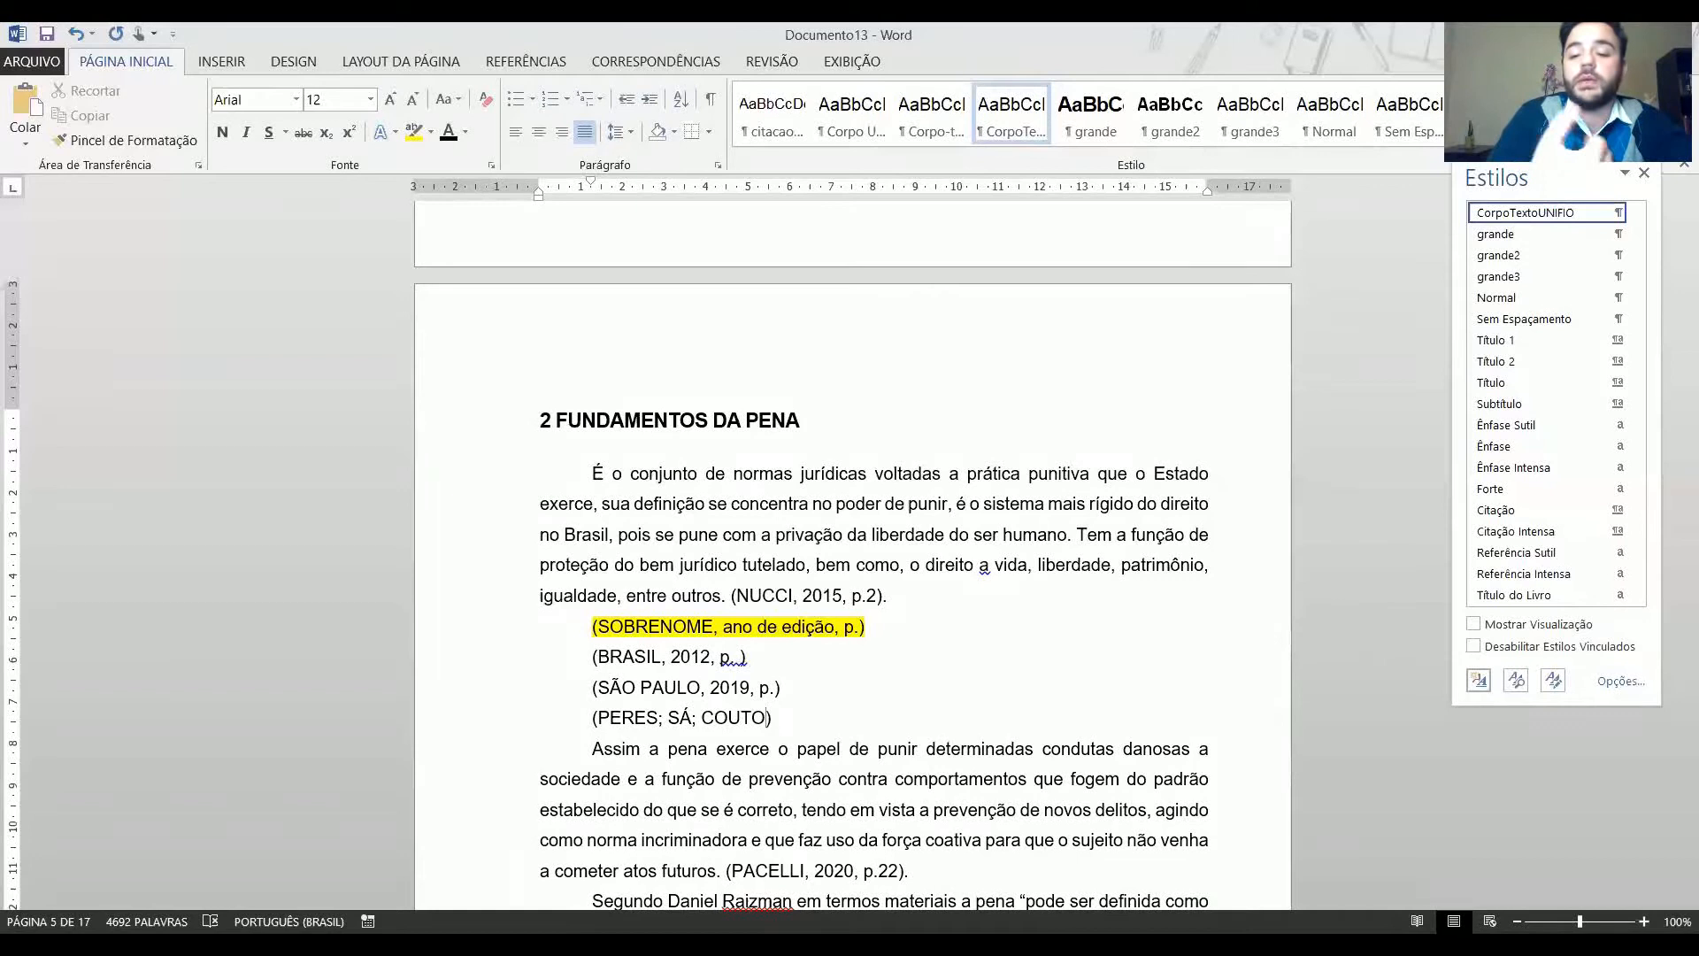
text(, AN)
key(BackSpace)
key(BackSpace)
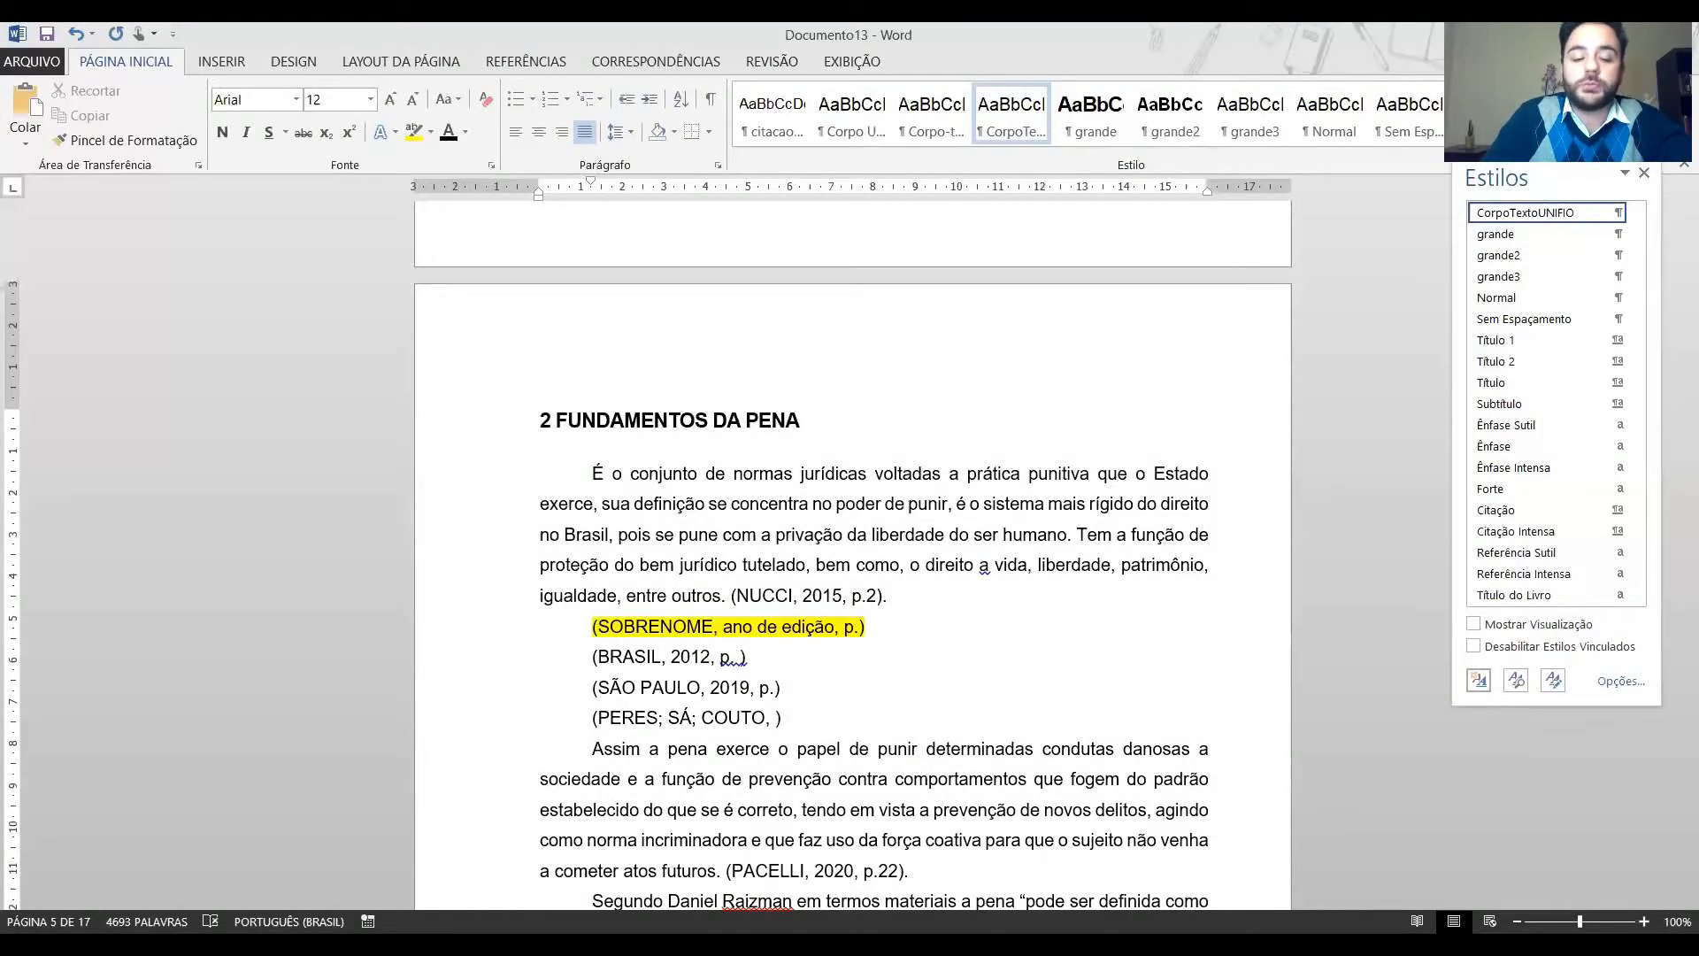
text(2020, )
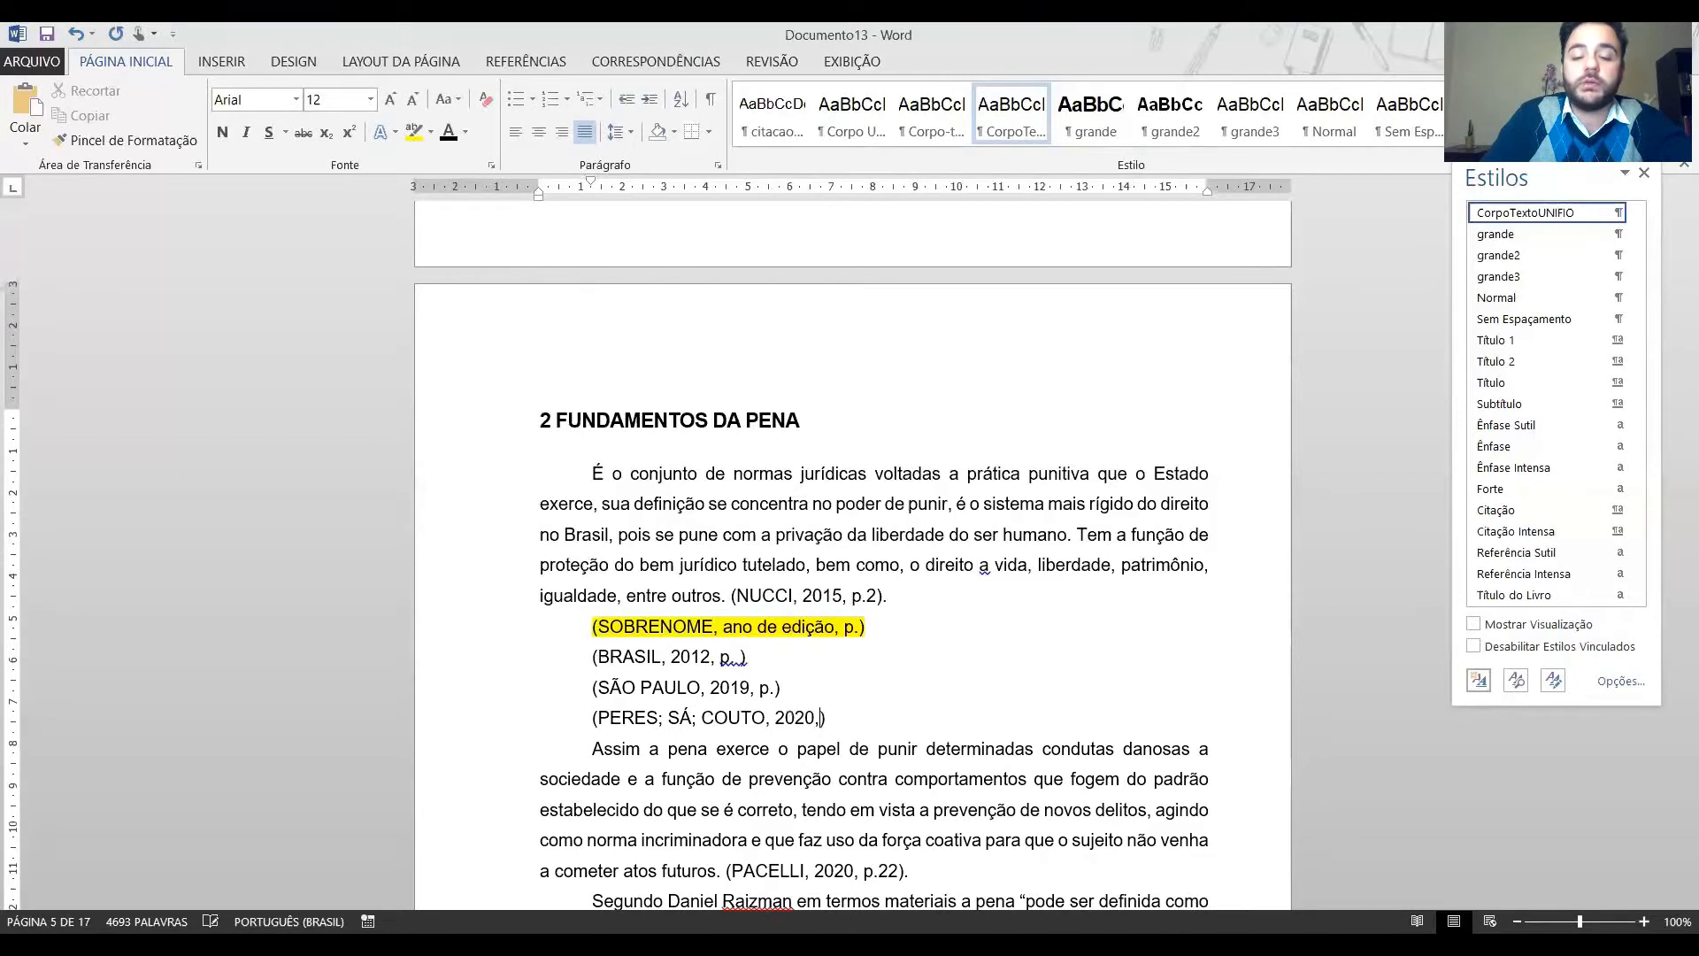
text(p.)
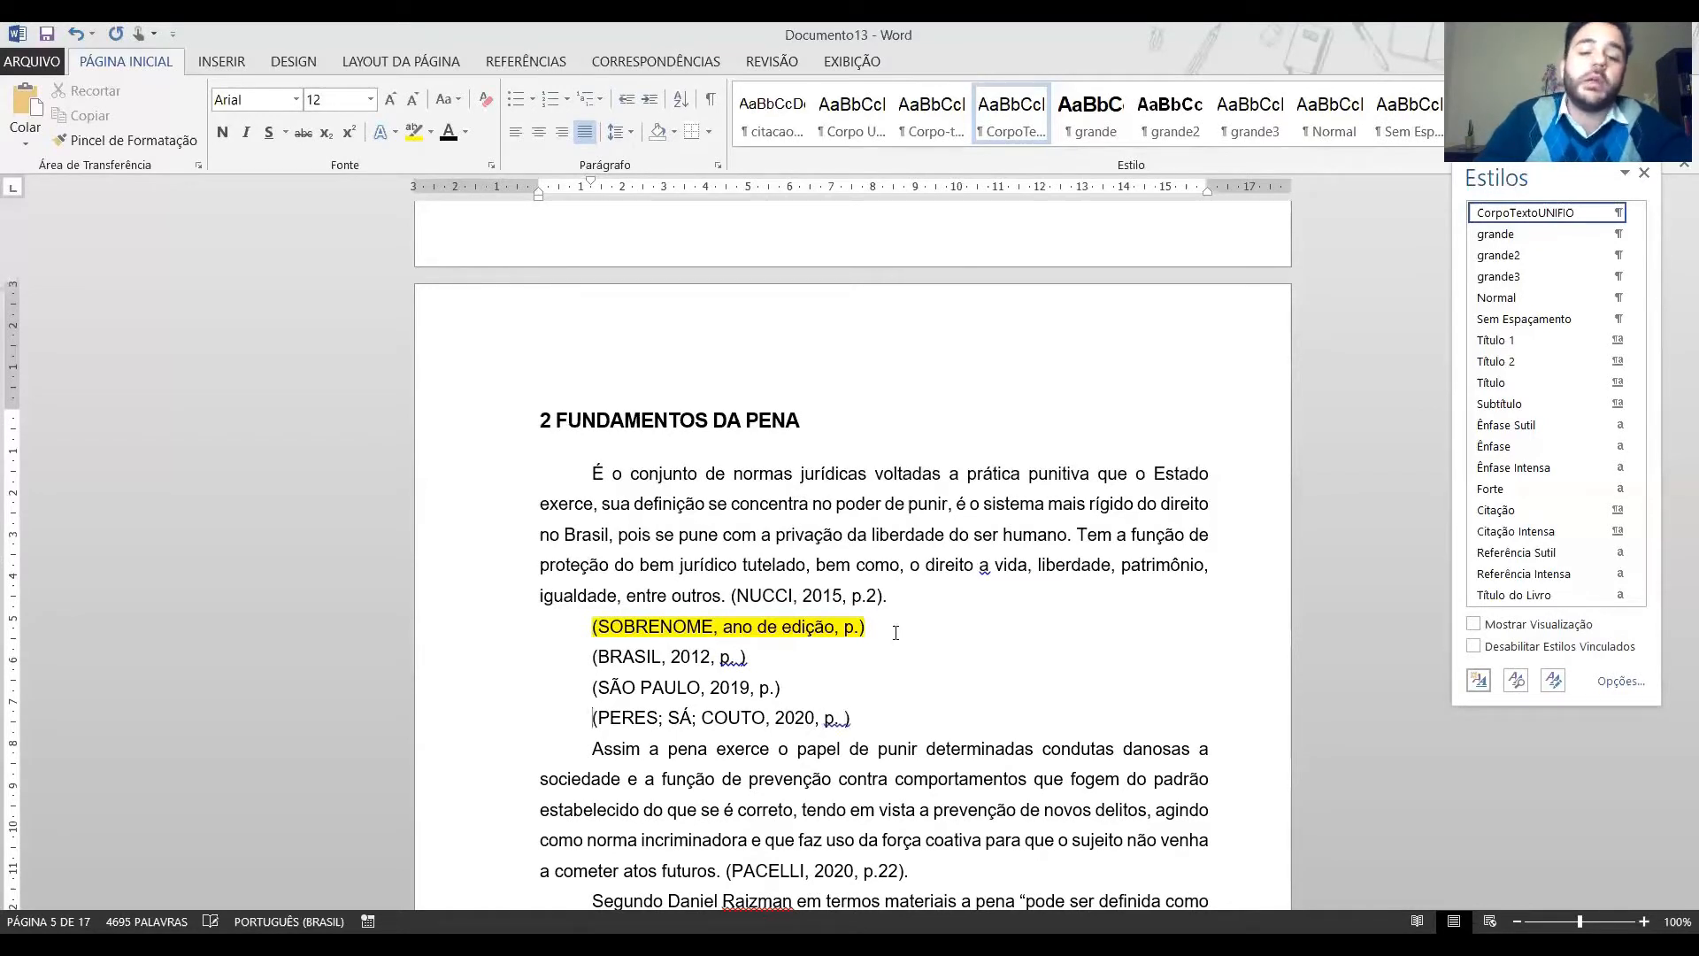
Go through the three-author citation, examining each surname and the semicolons that separate them.
key(shift+End)
key(Left)
key(ctrl+Right)
key(ctrl+shift+Right)
key(ctrl+Right)
key(ctrl+shift+Right)
key(ctrl+Right)
key(ctrl+shift+Right)
key(ctrl+Right)
key(ctrl+Right)
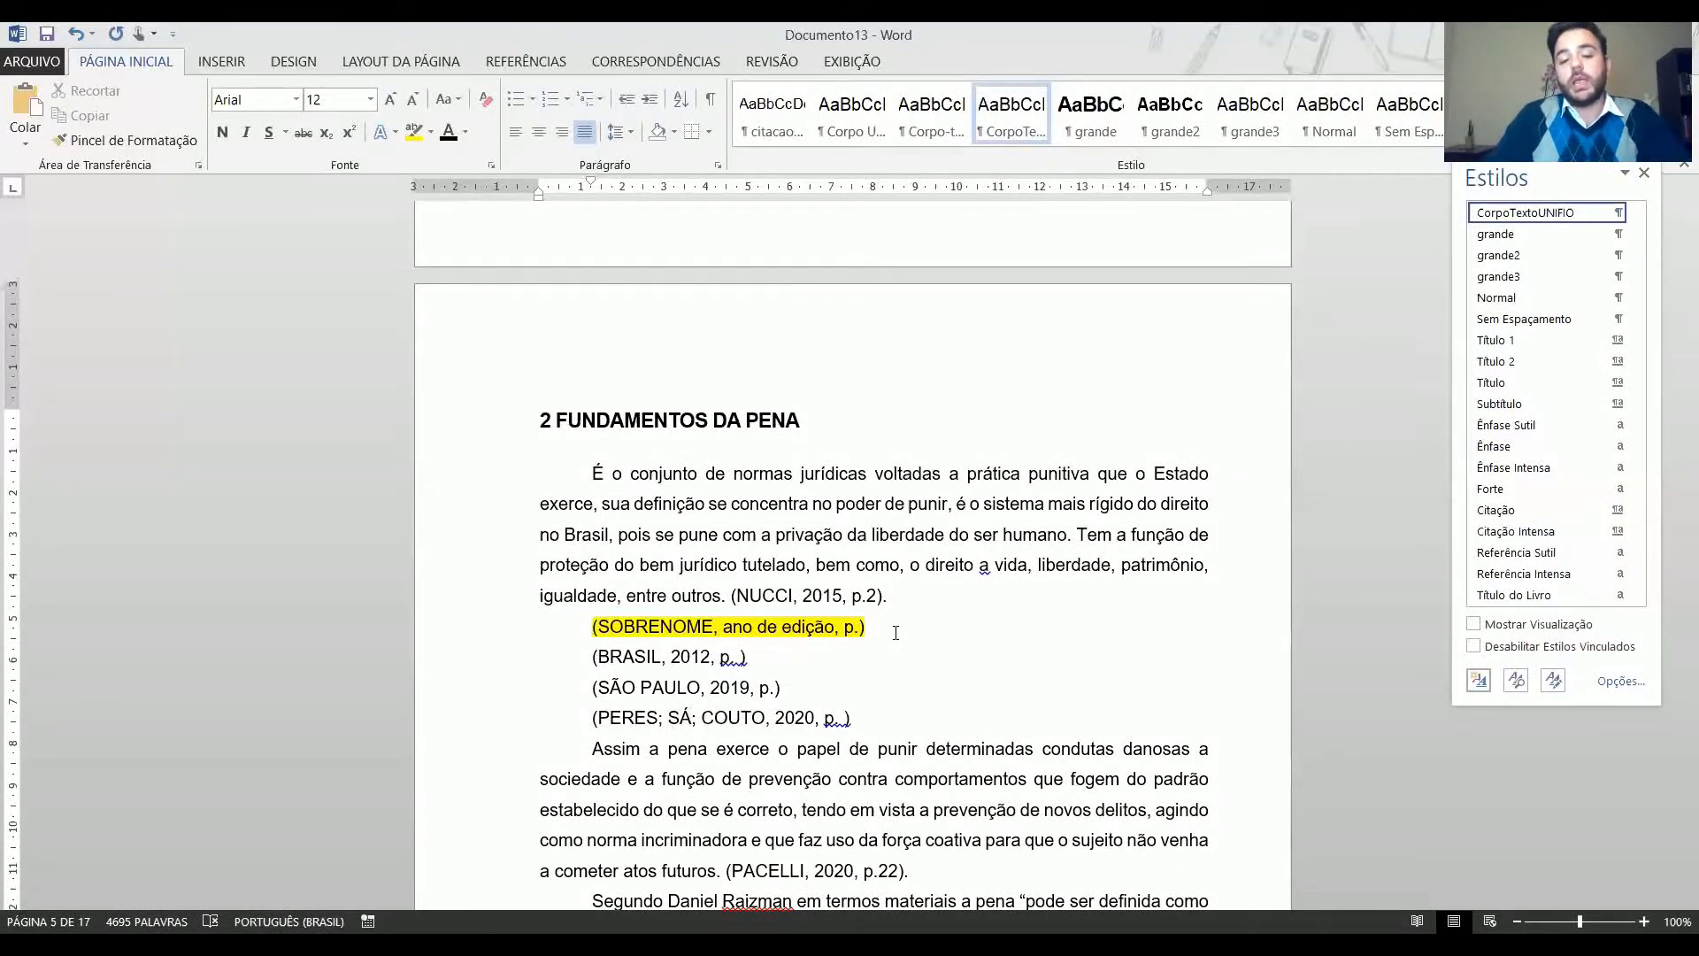
Start a citation on a new line with an opening parenthesis, the first author's surname and "et al.,", putting "et al." in italics.
key(Return)
text((PERE)
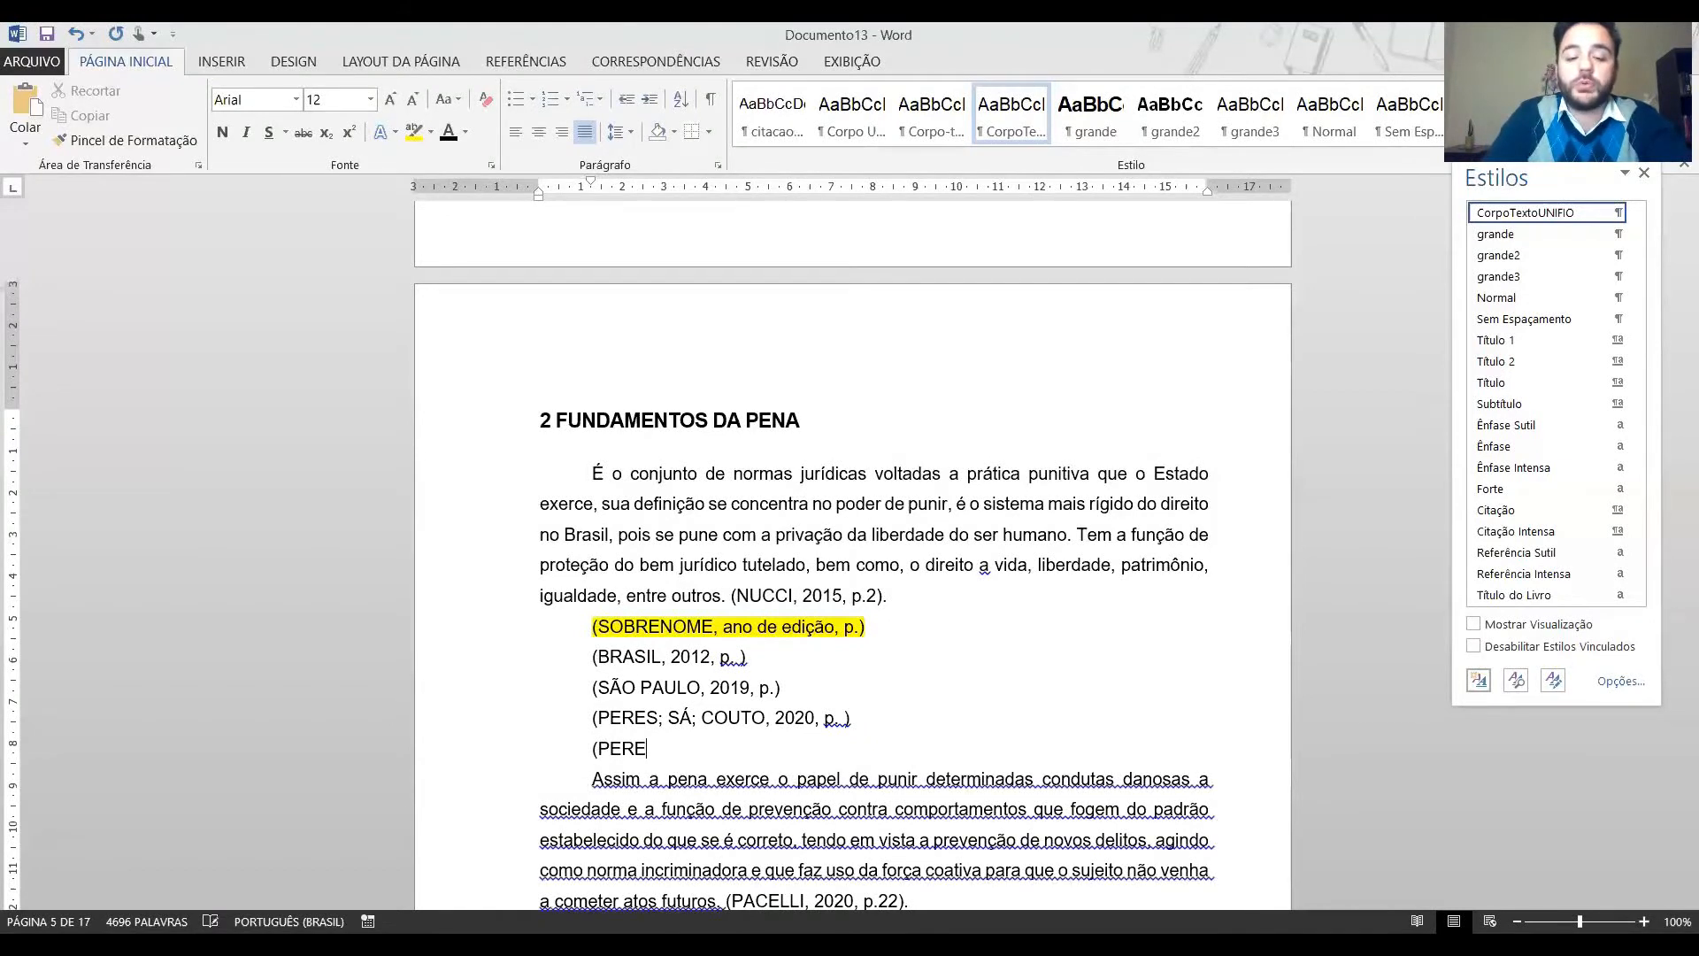
text(S et al.,)
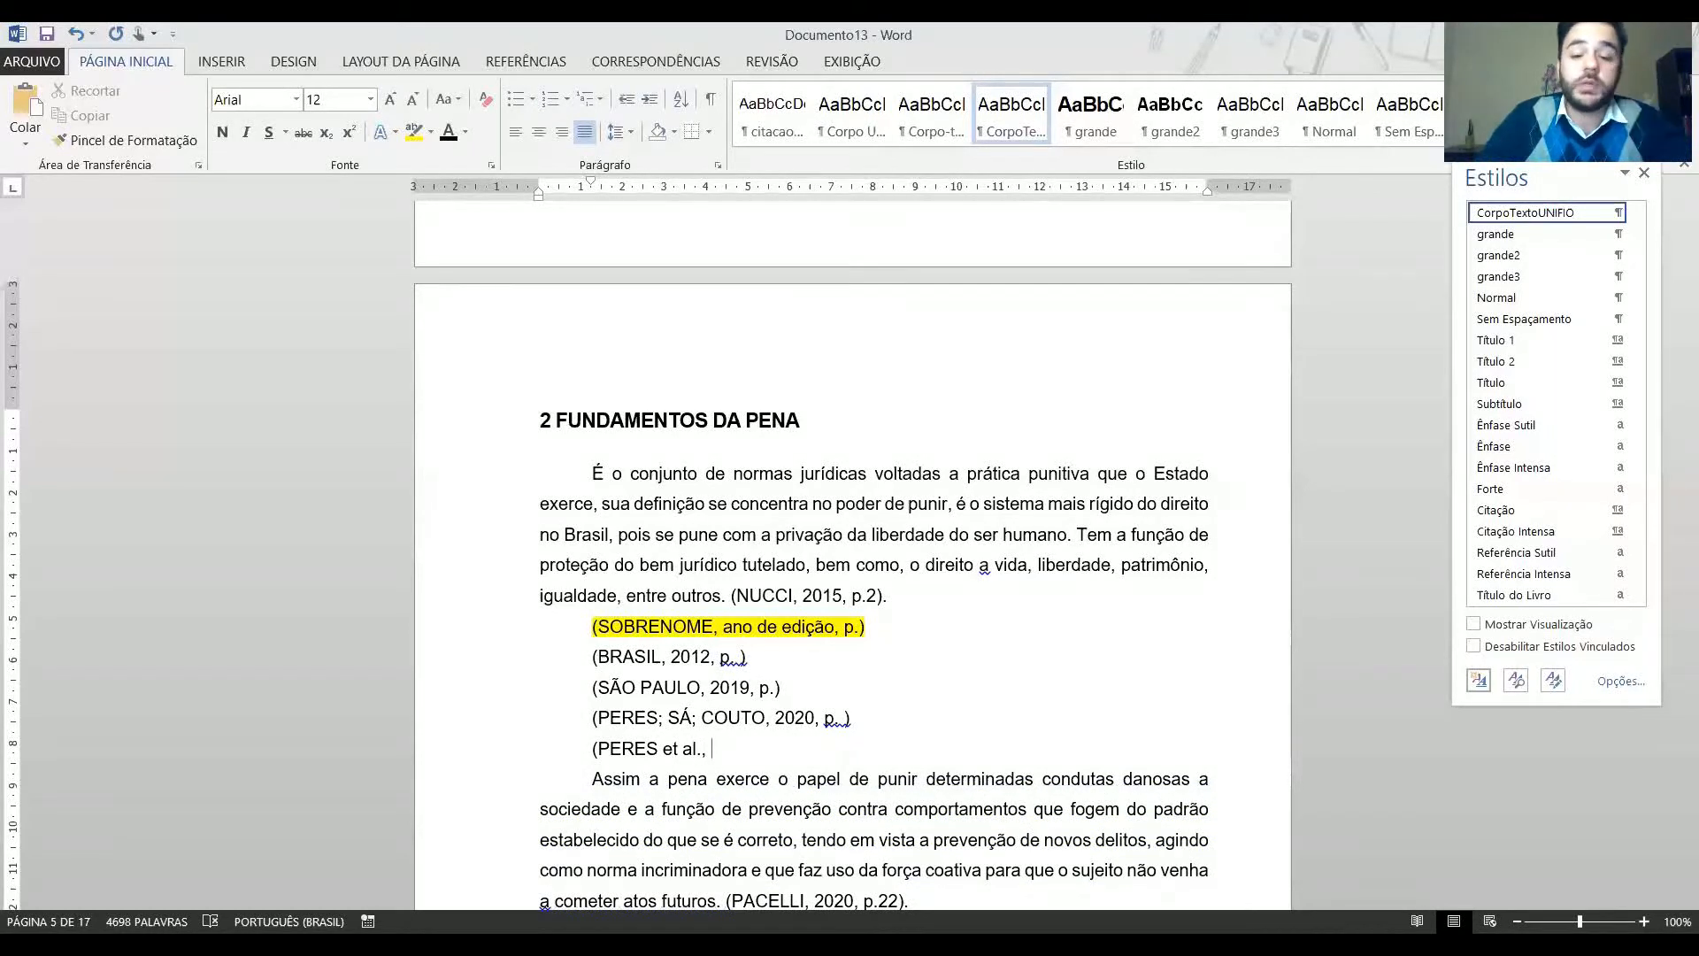
key(ctrl+shift+Left)
key(ctrl+shift+Left)
key(ctrl+i)
key(End)
key(Right)
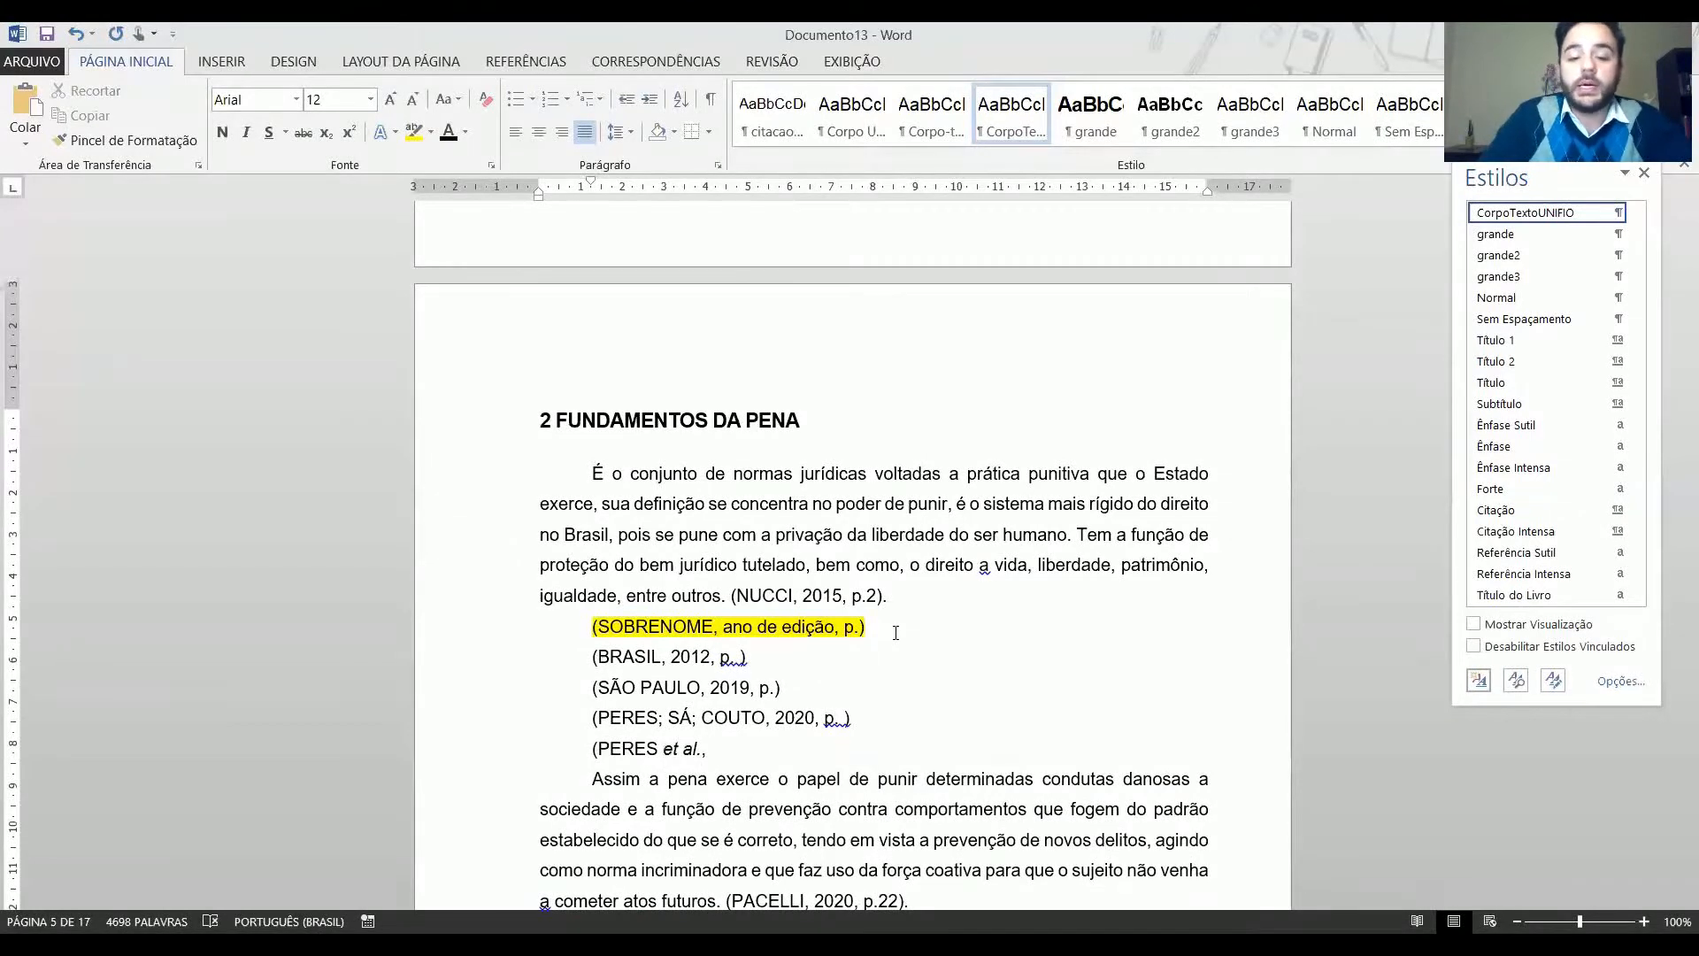
Complete the "et al." citation with "2020, p.)".
text(2020, o.)
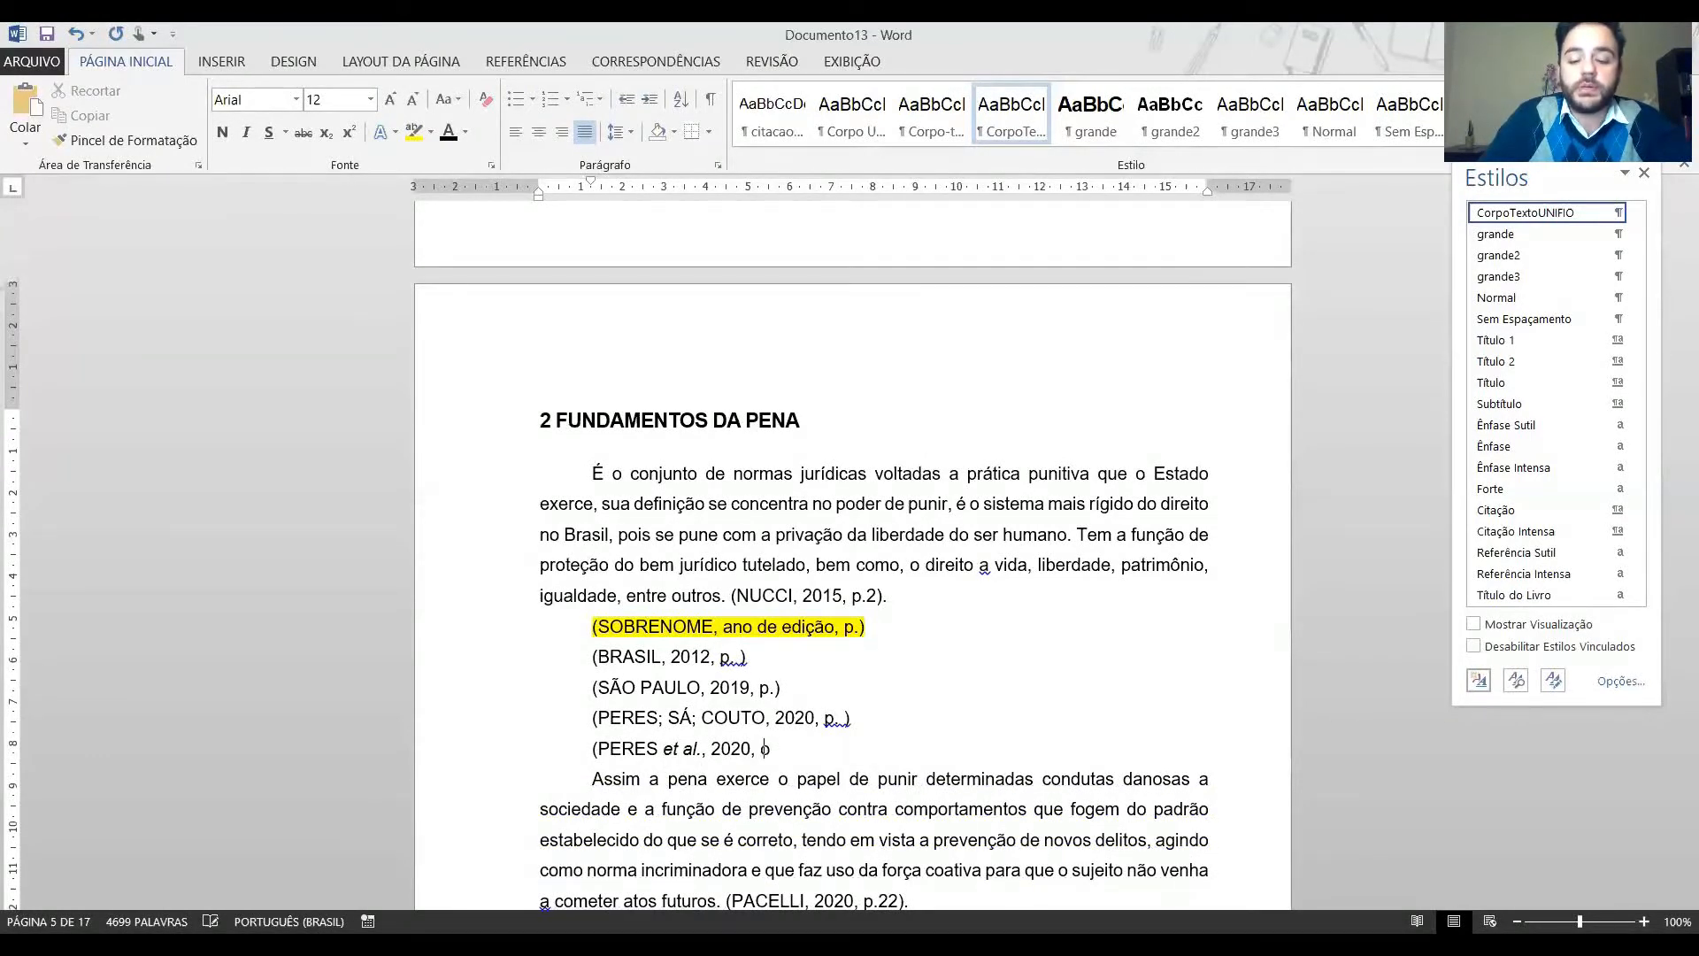
key(BackSpace)
key(BackSpace)
text(p.))
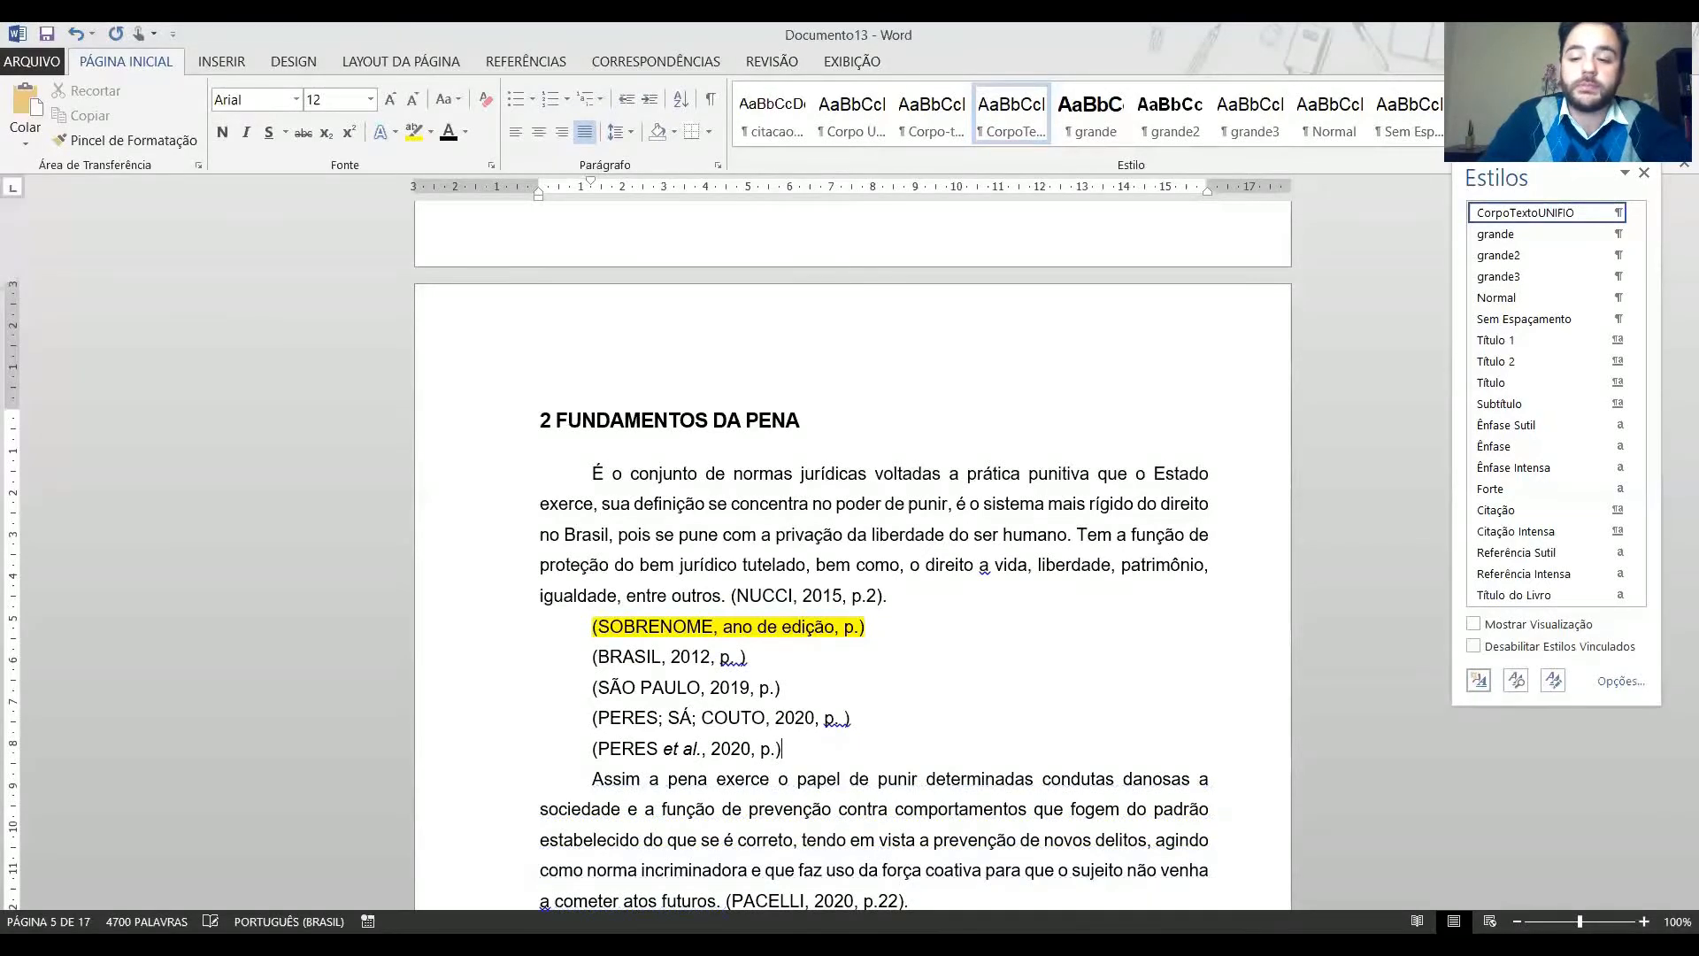
Add a parenthetical citation on a new line with a two-part author surname in capitals and the year 2018.
key(Return)
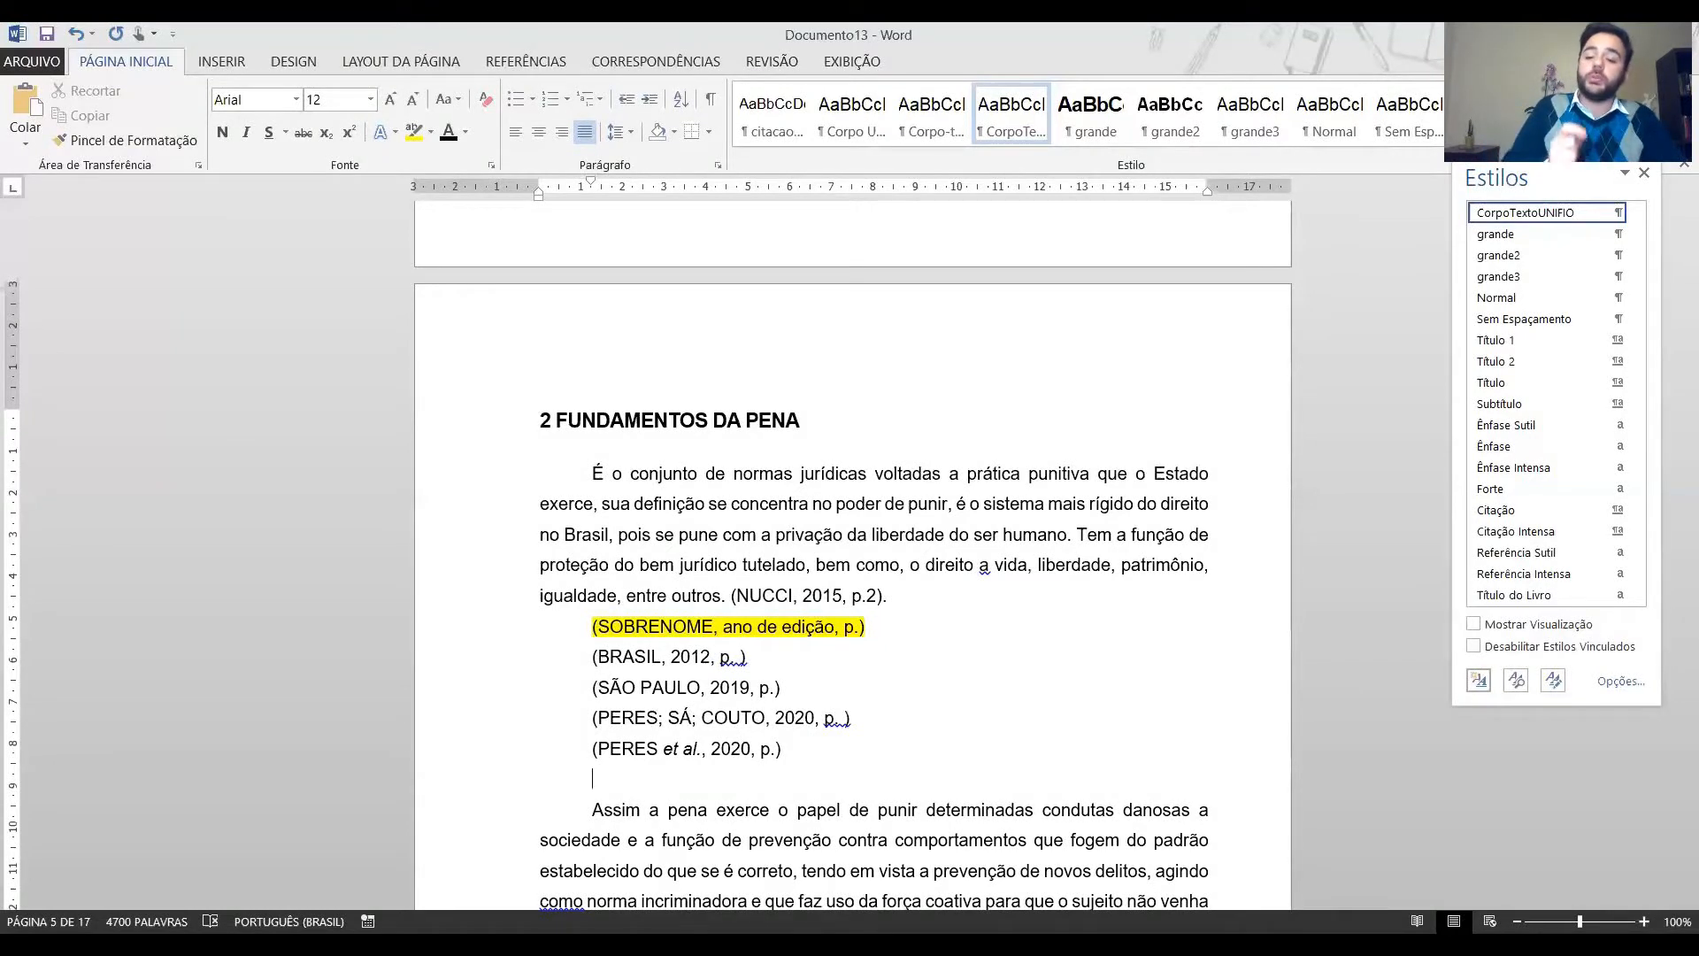
text(())
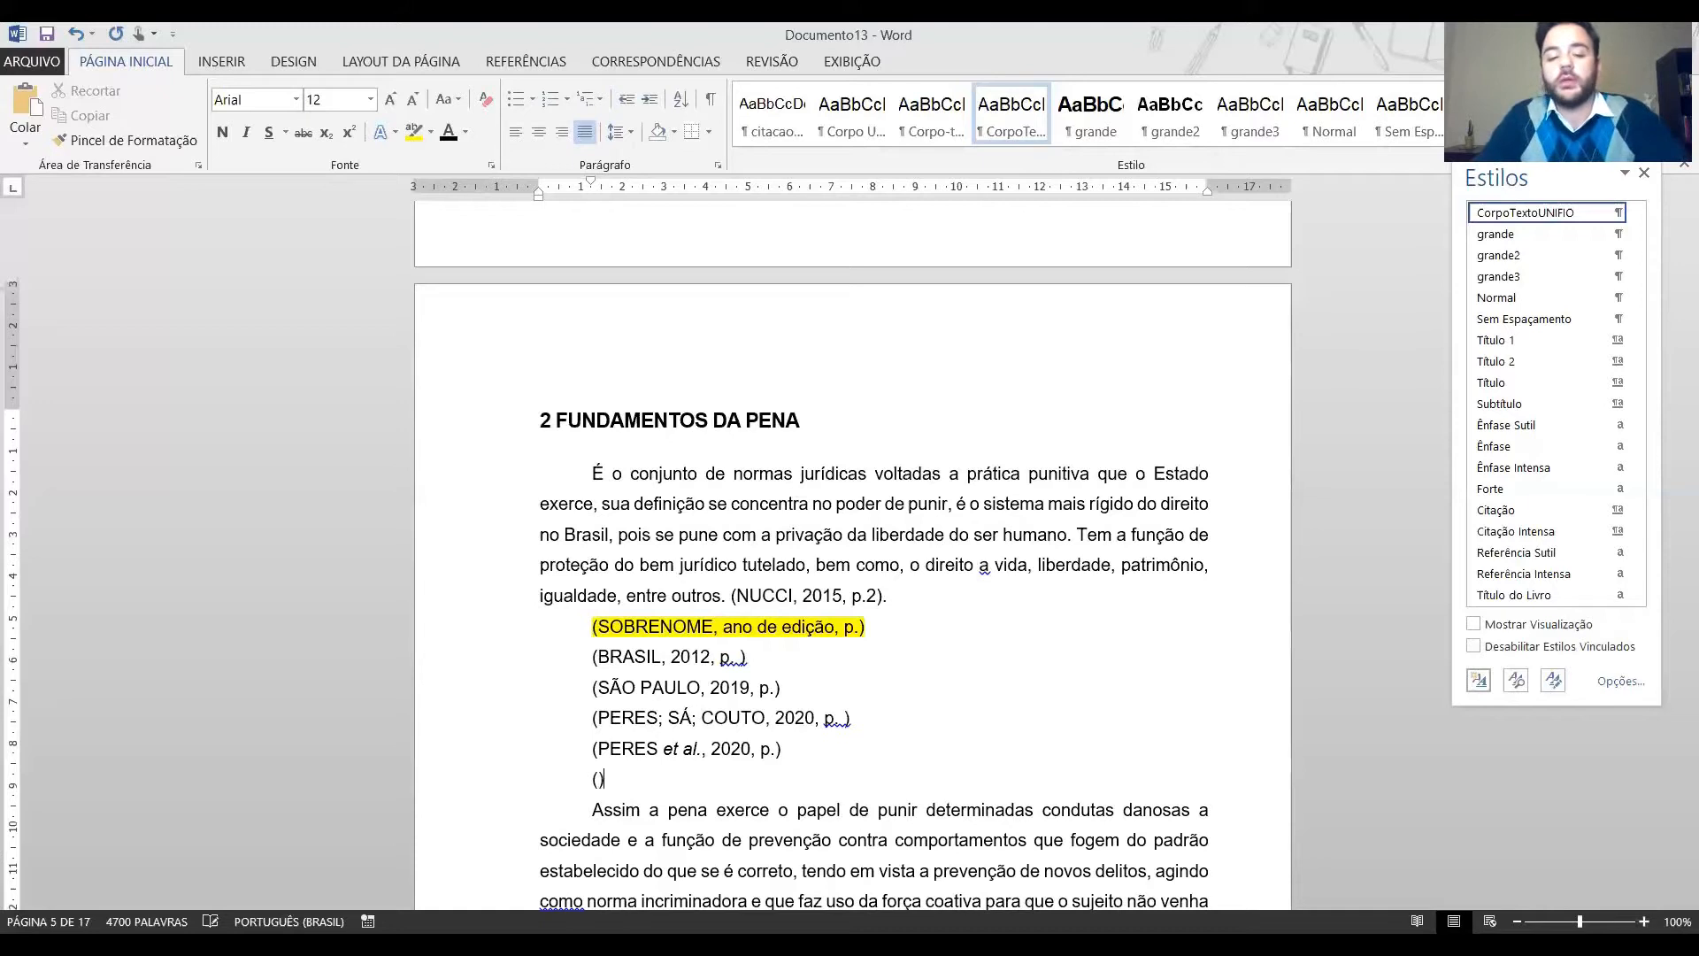
text(TOURINHO )
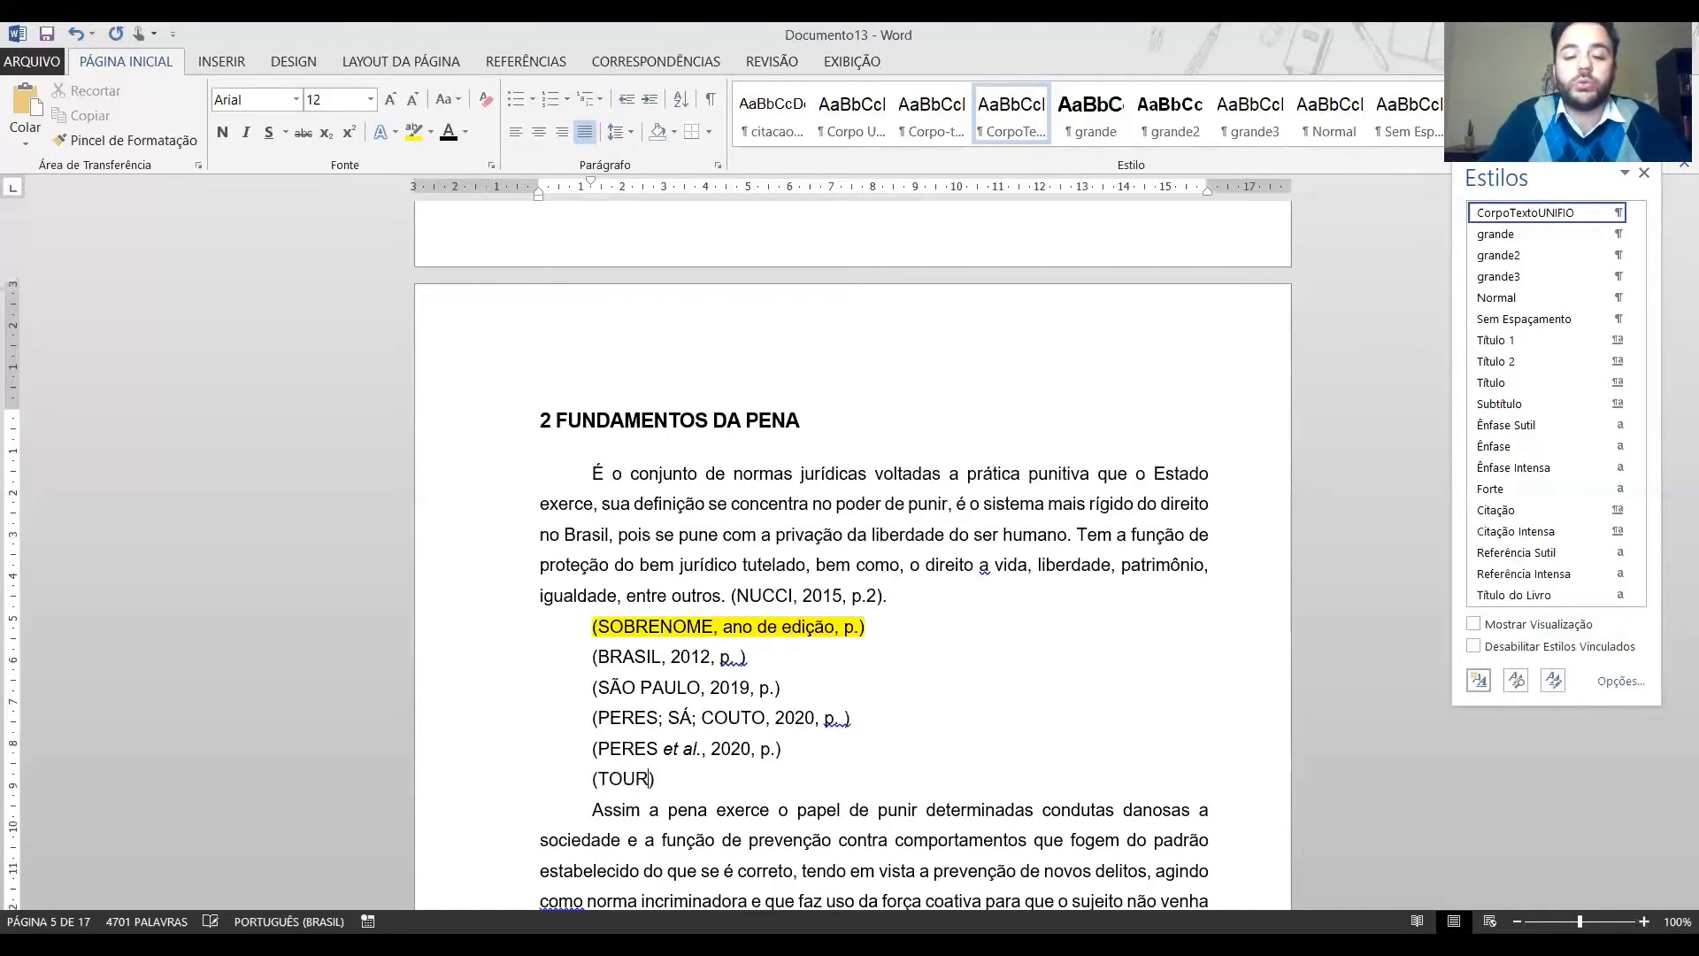
text(FILHO)
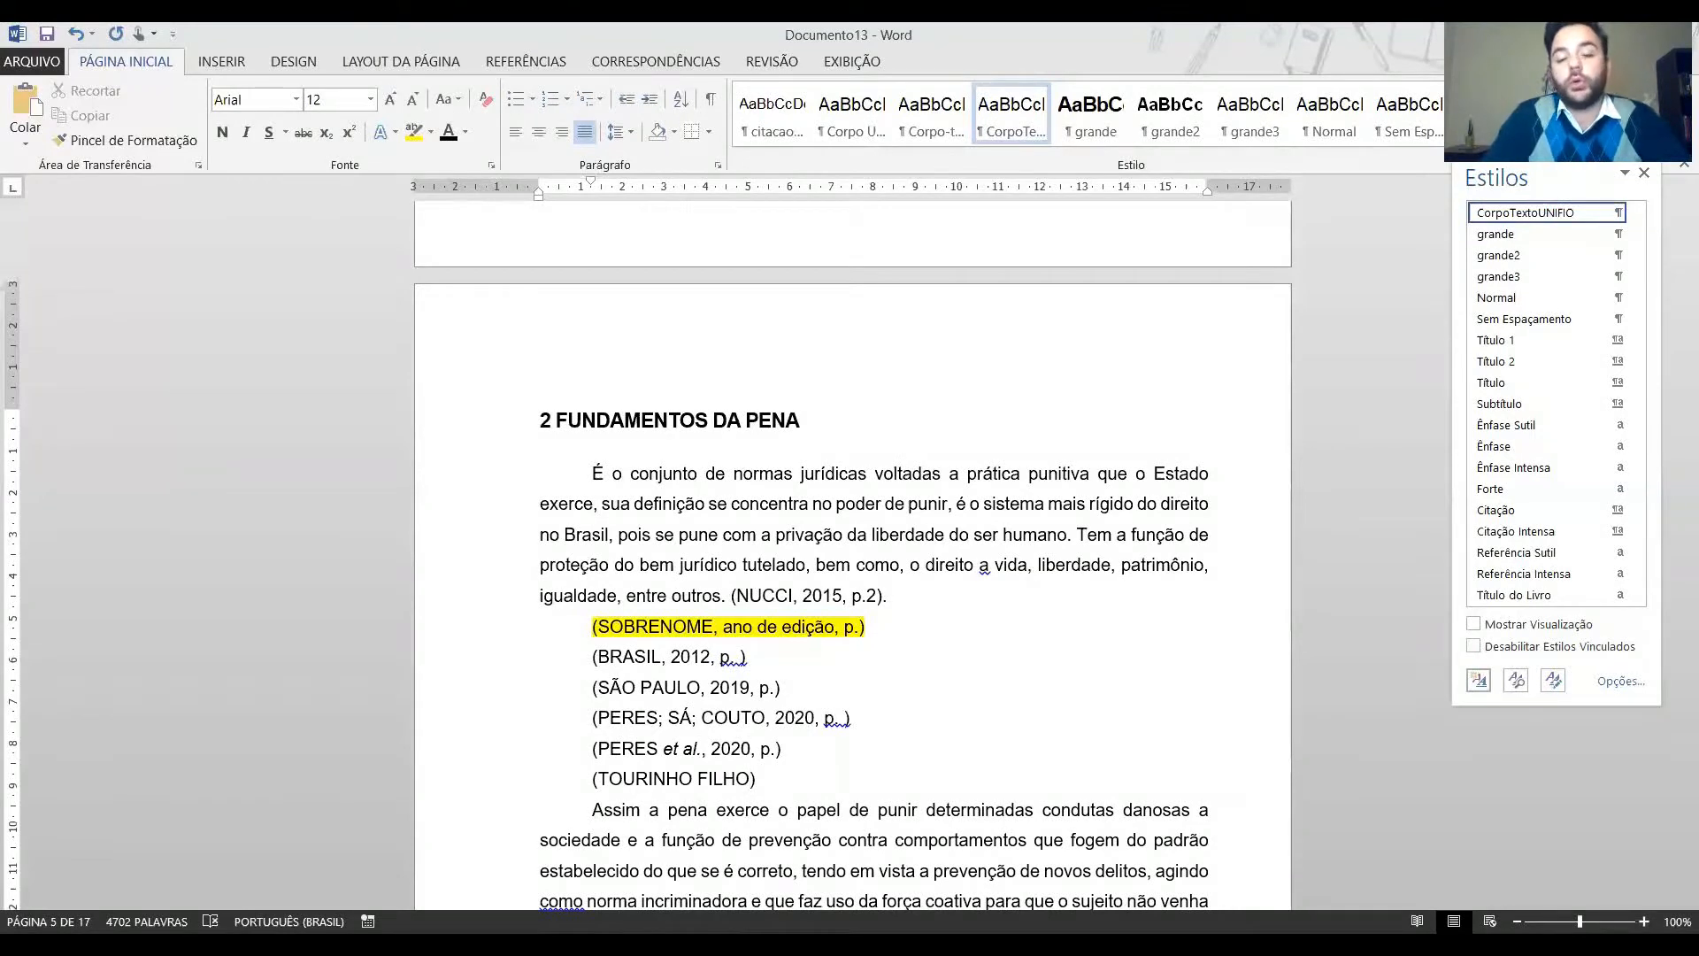
text(, ano)
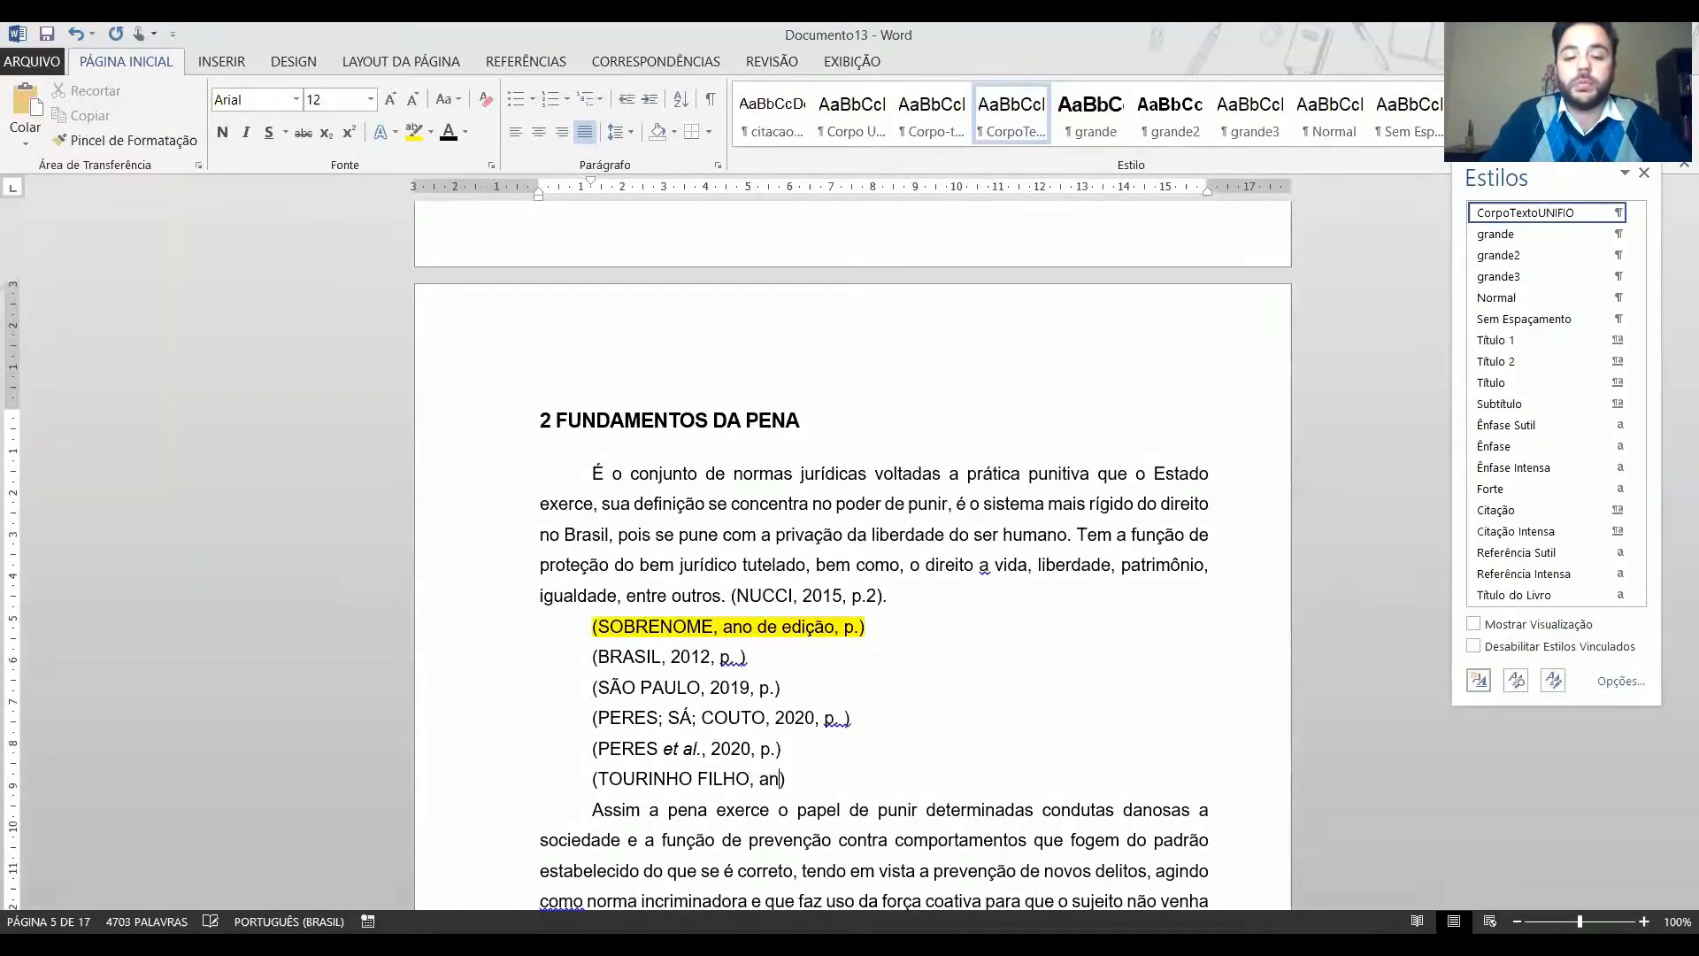
key(BackSpace)
key(BackSpace)
key(BackSpace)
text(2018, )
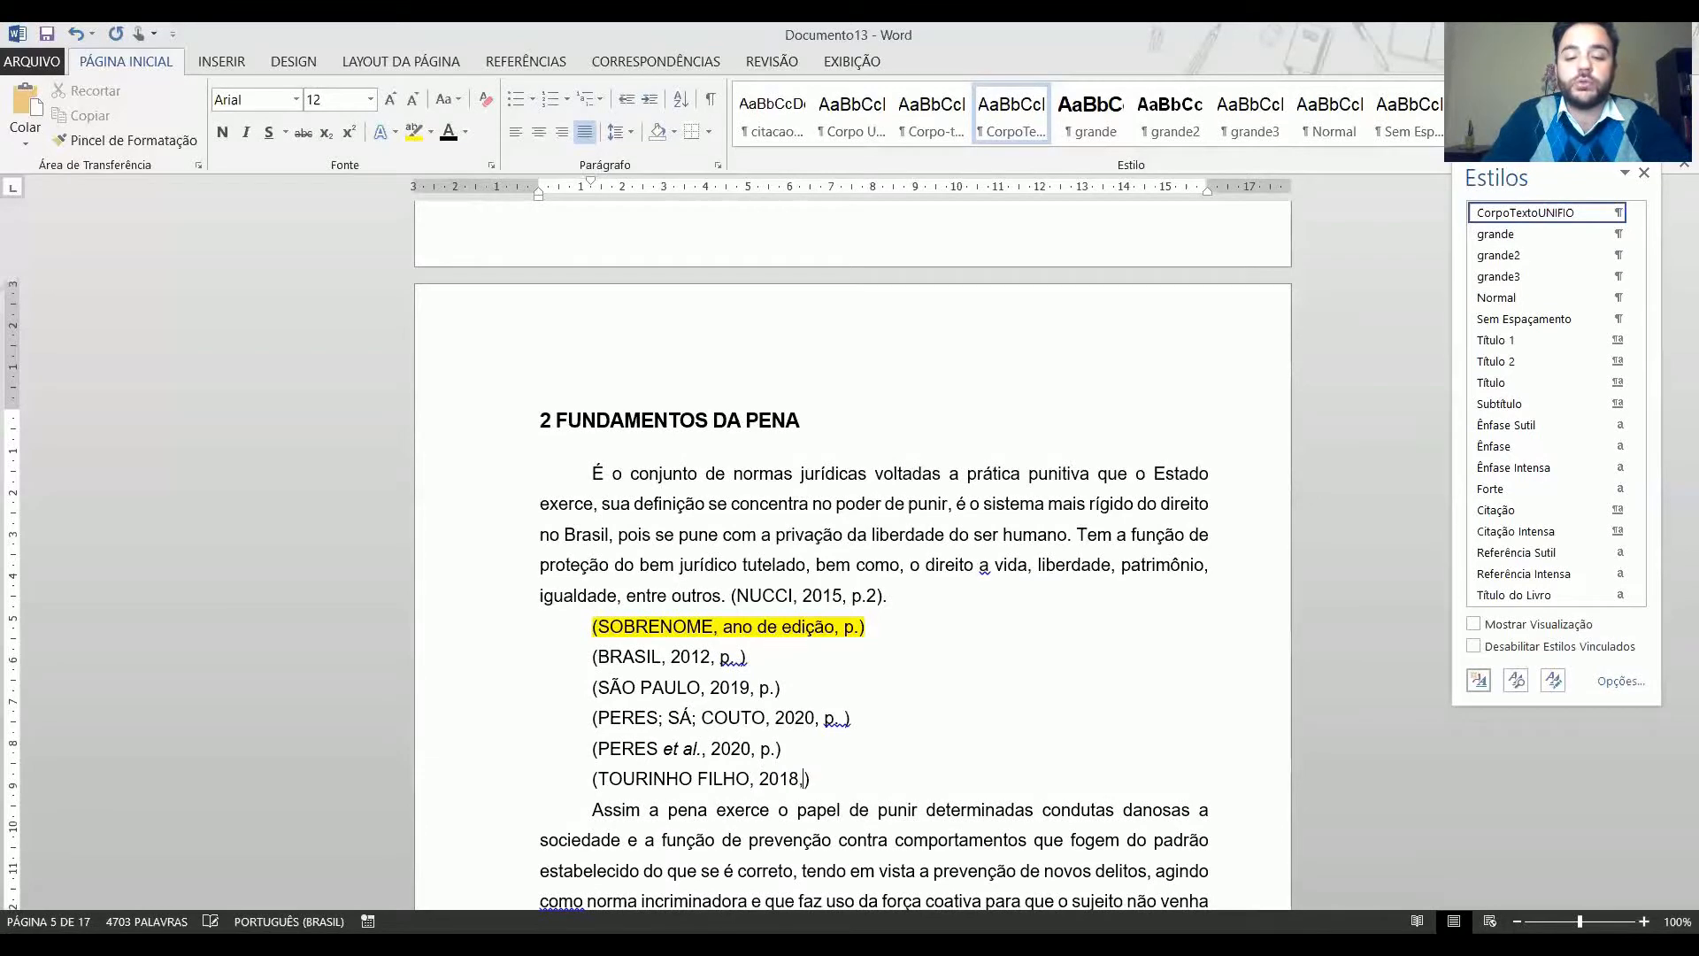
Complete the two-part surname citation with the page marker "p." and correct the comma and spacing after the year.
text(P.)
key(BackSpace)
key(BackSpace)
key(BackSpace)
text(p.)
key(Left)
key(Left)
key(BackSpace)
key(Right)
key(Left)
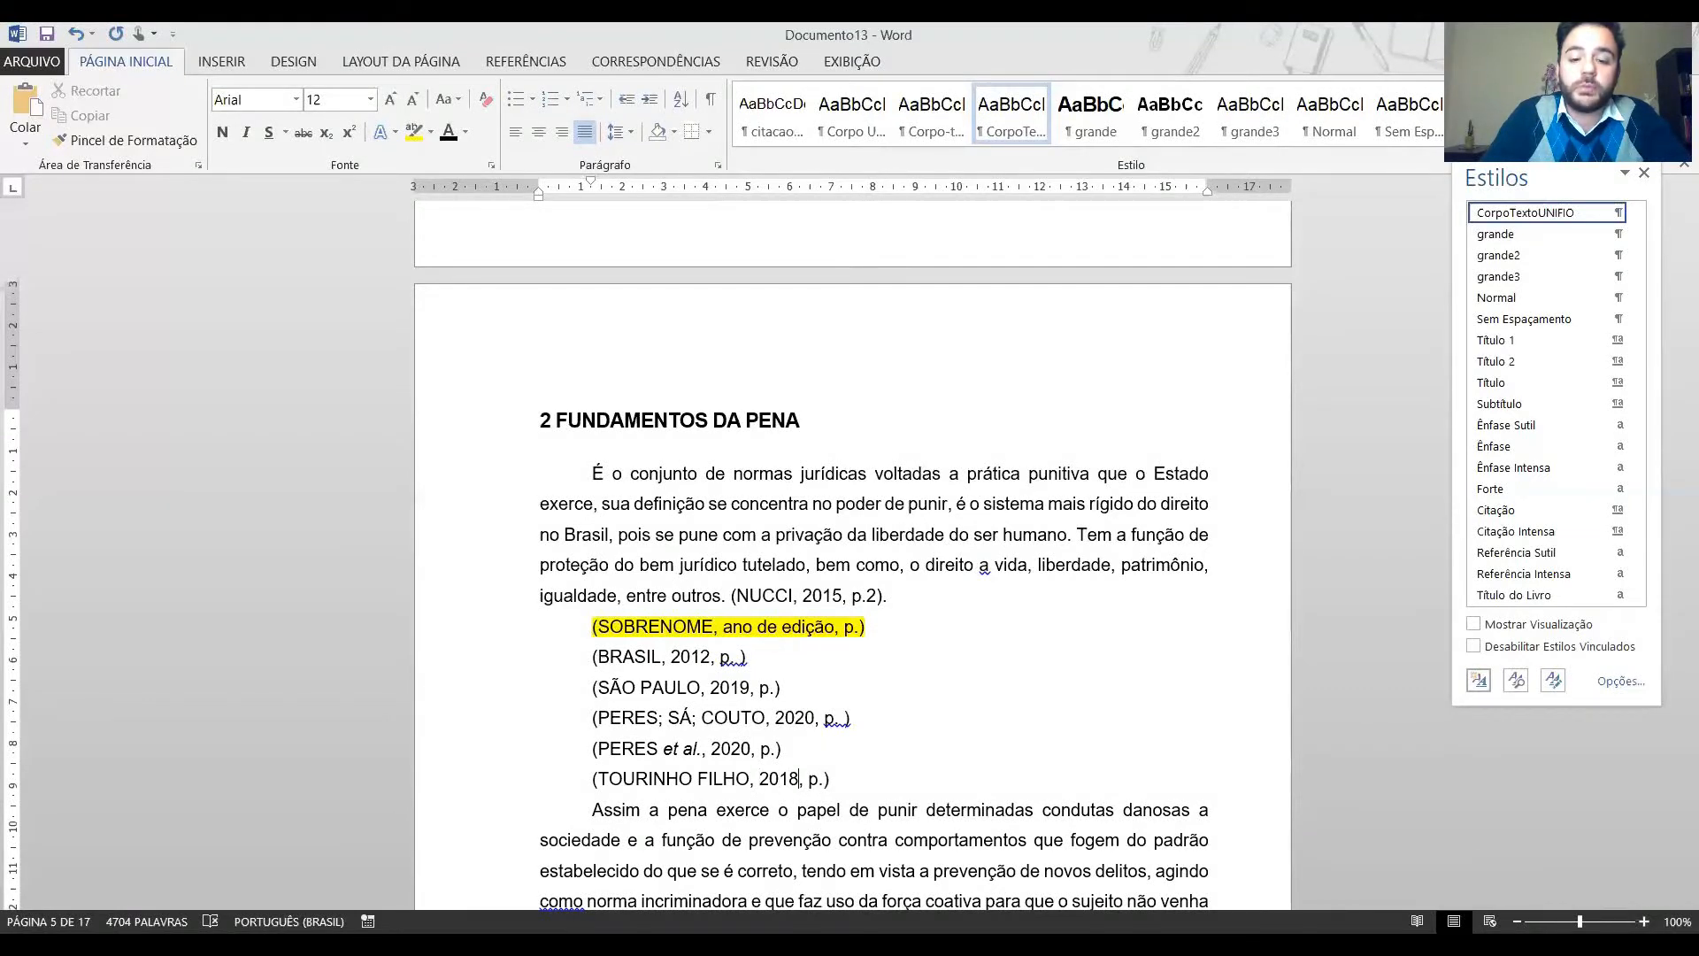
text(p.)
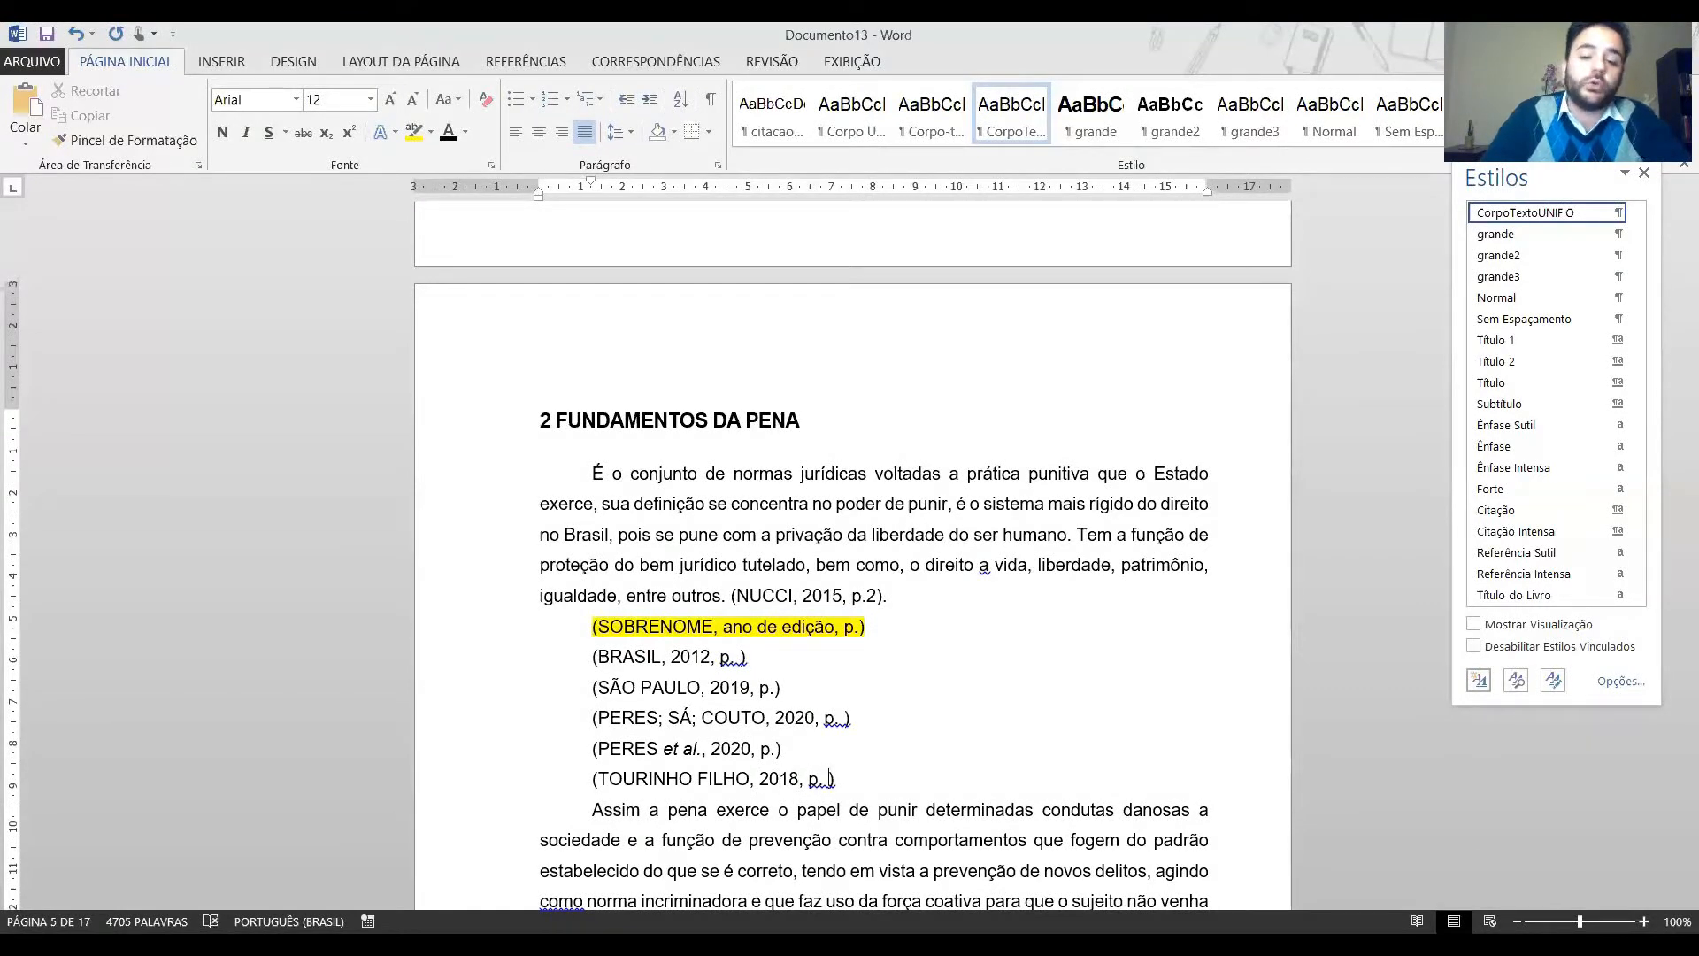
Try the page placeholder "xx" in the two-part surname citation and remove it.
text(xx)
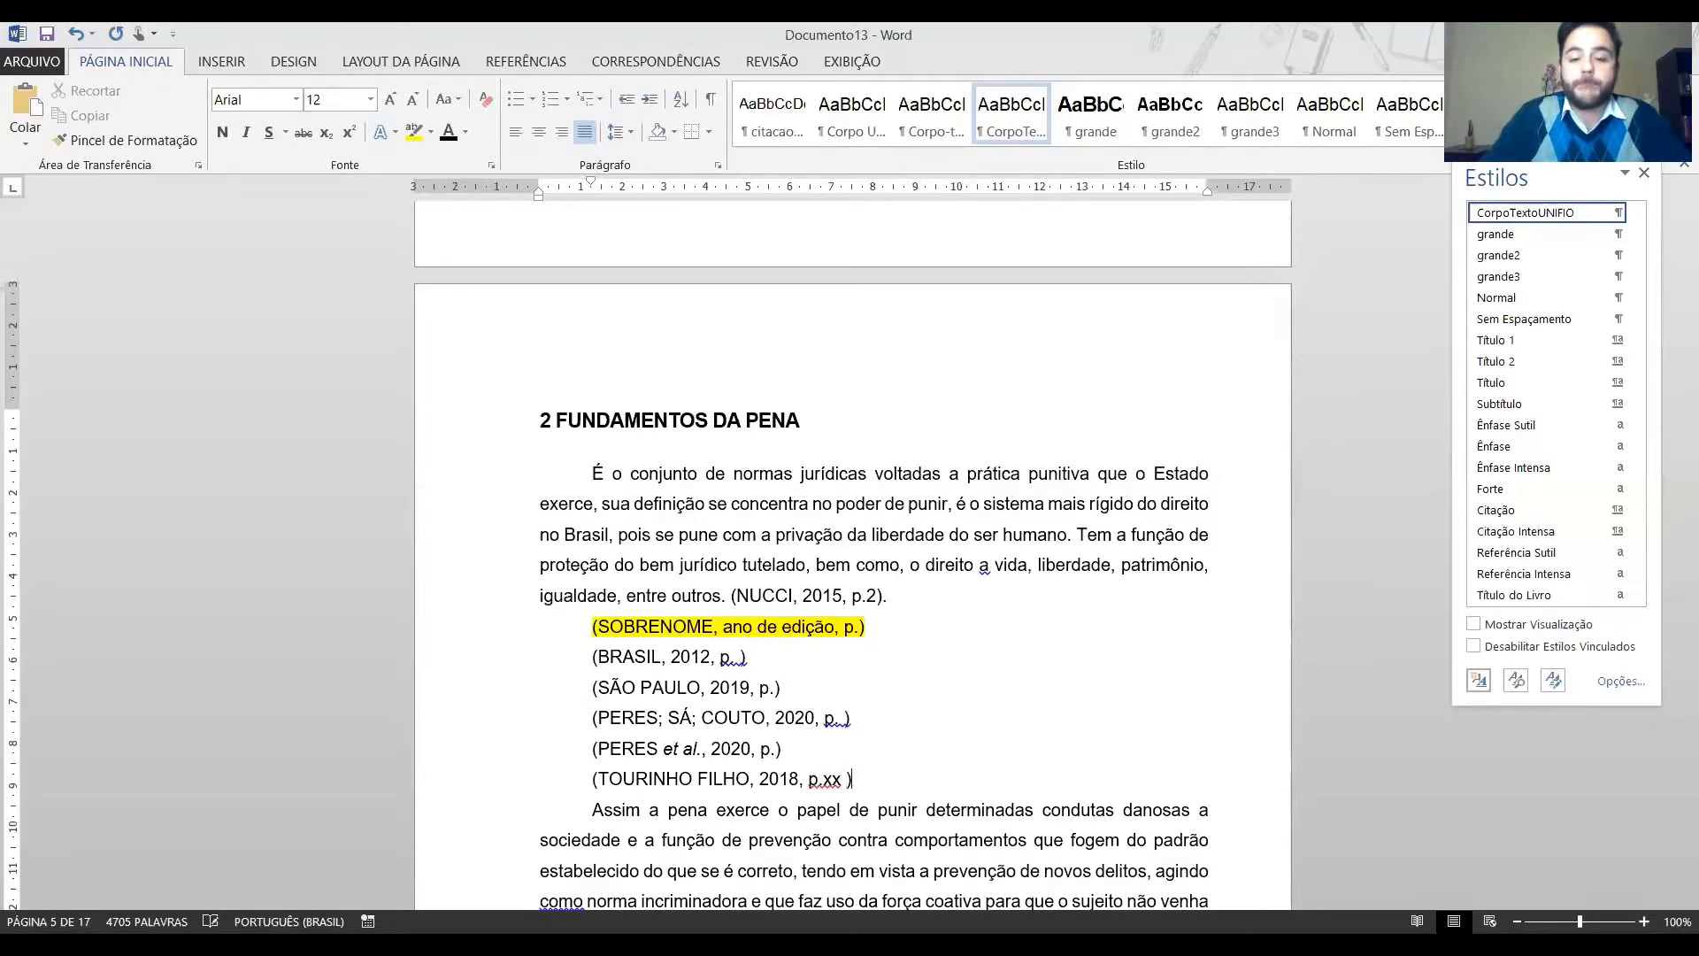
key(Up)
key(Up)
key(Up)
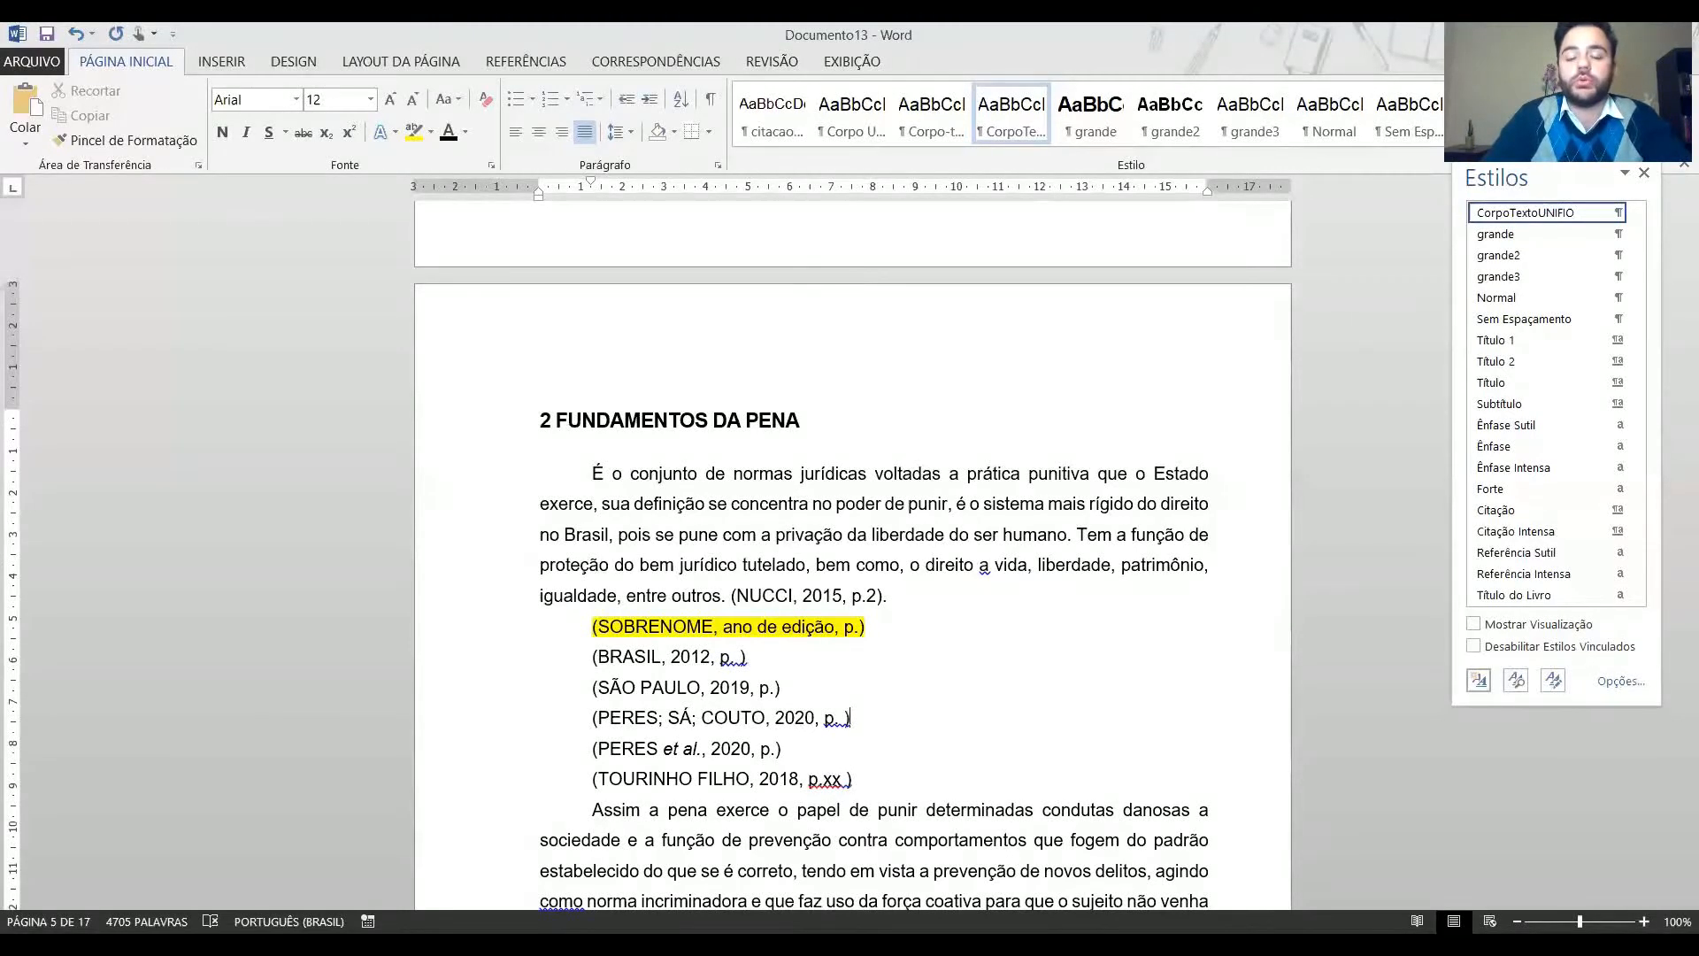
key(BackSpace)
key(BackSpace)
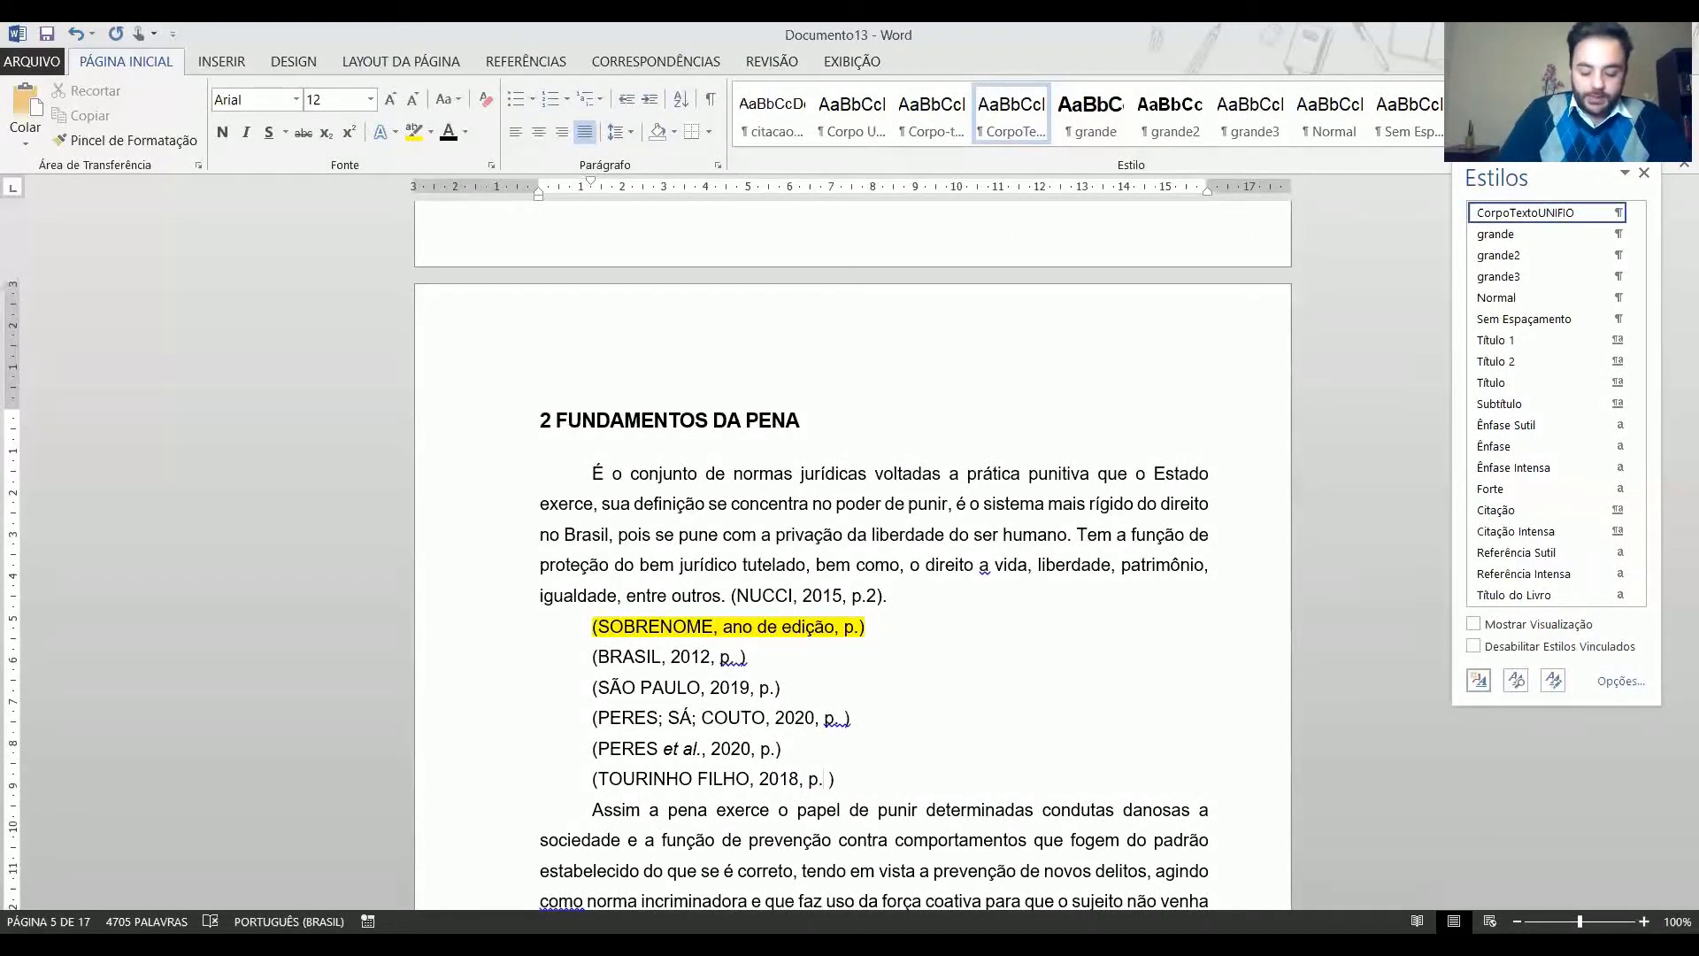
Add the citation "(GLOBO, 2019, s/p.)" on a new line below the two-part surname citation.
key(BackSpace)
key(End)
key(Return)
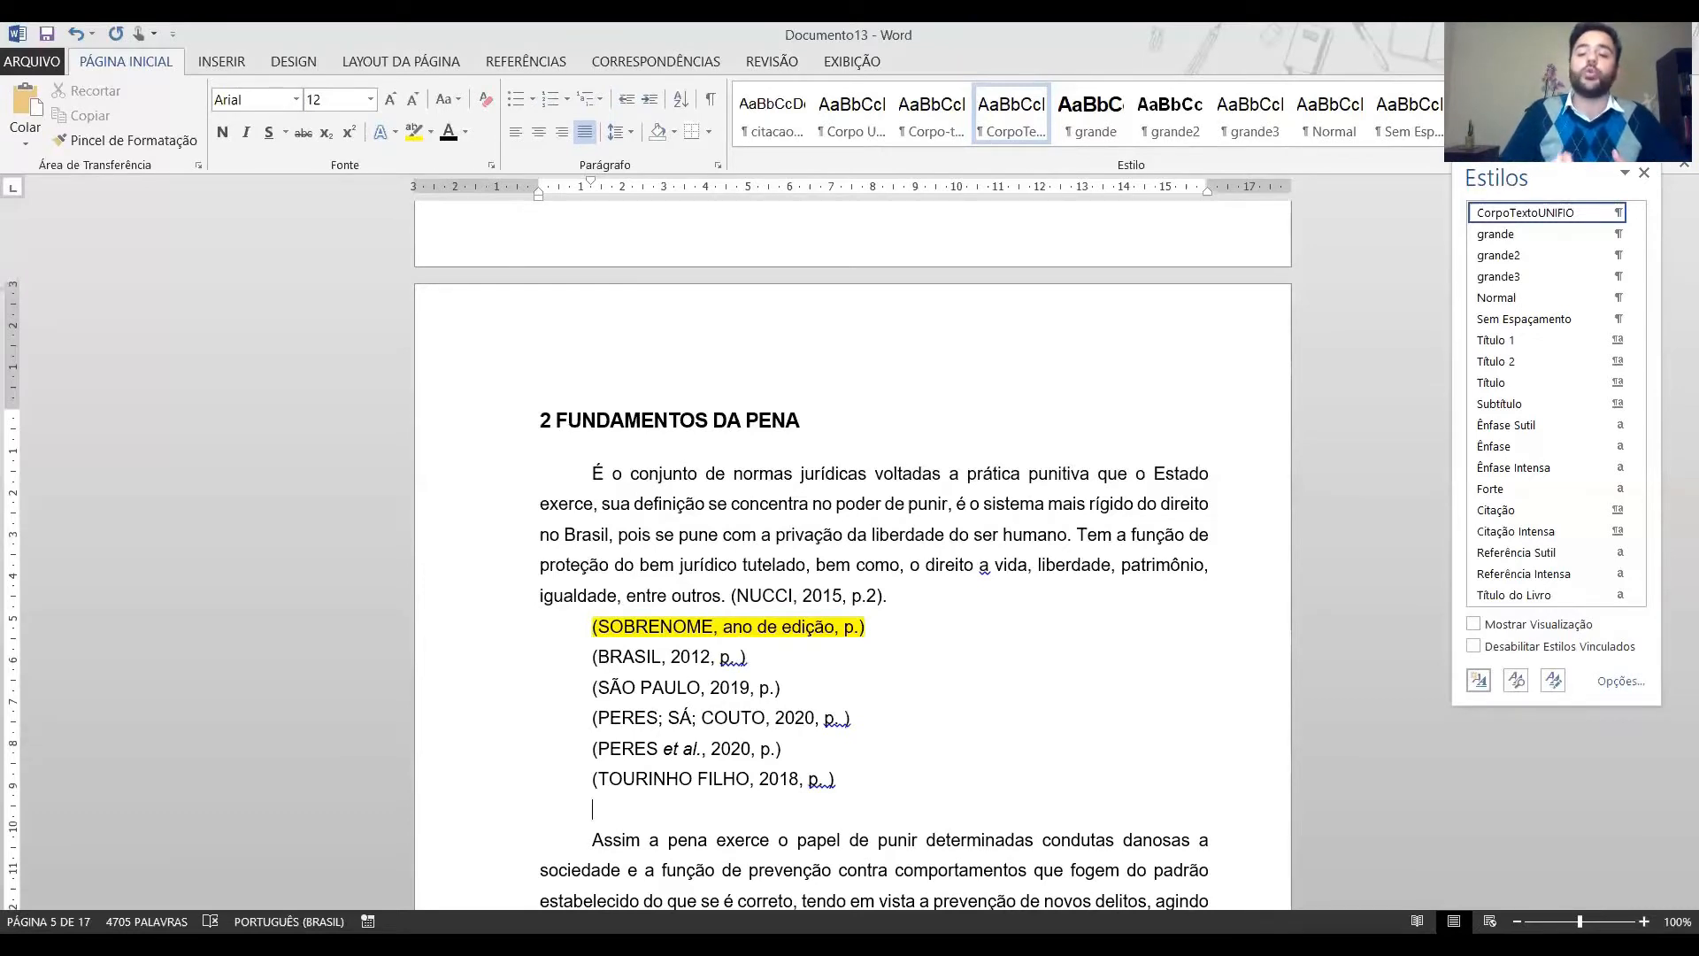
text(())
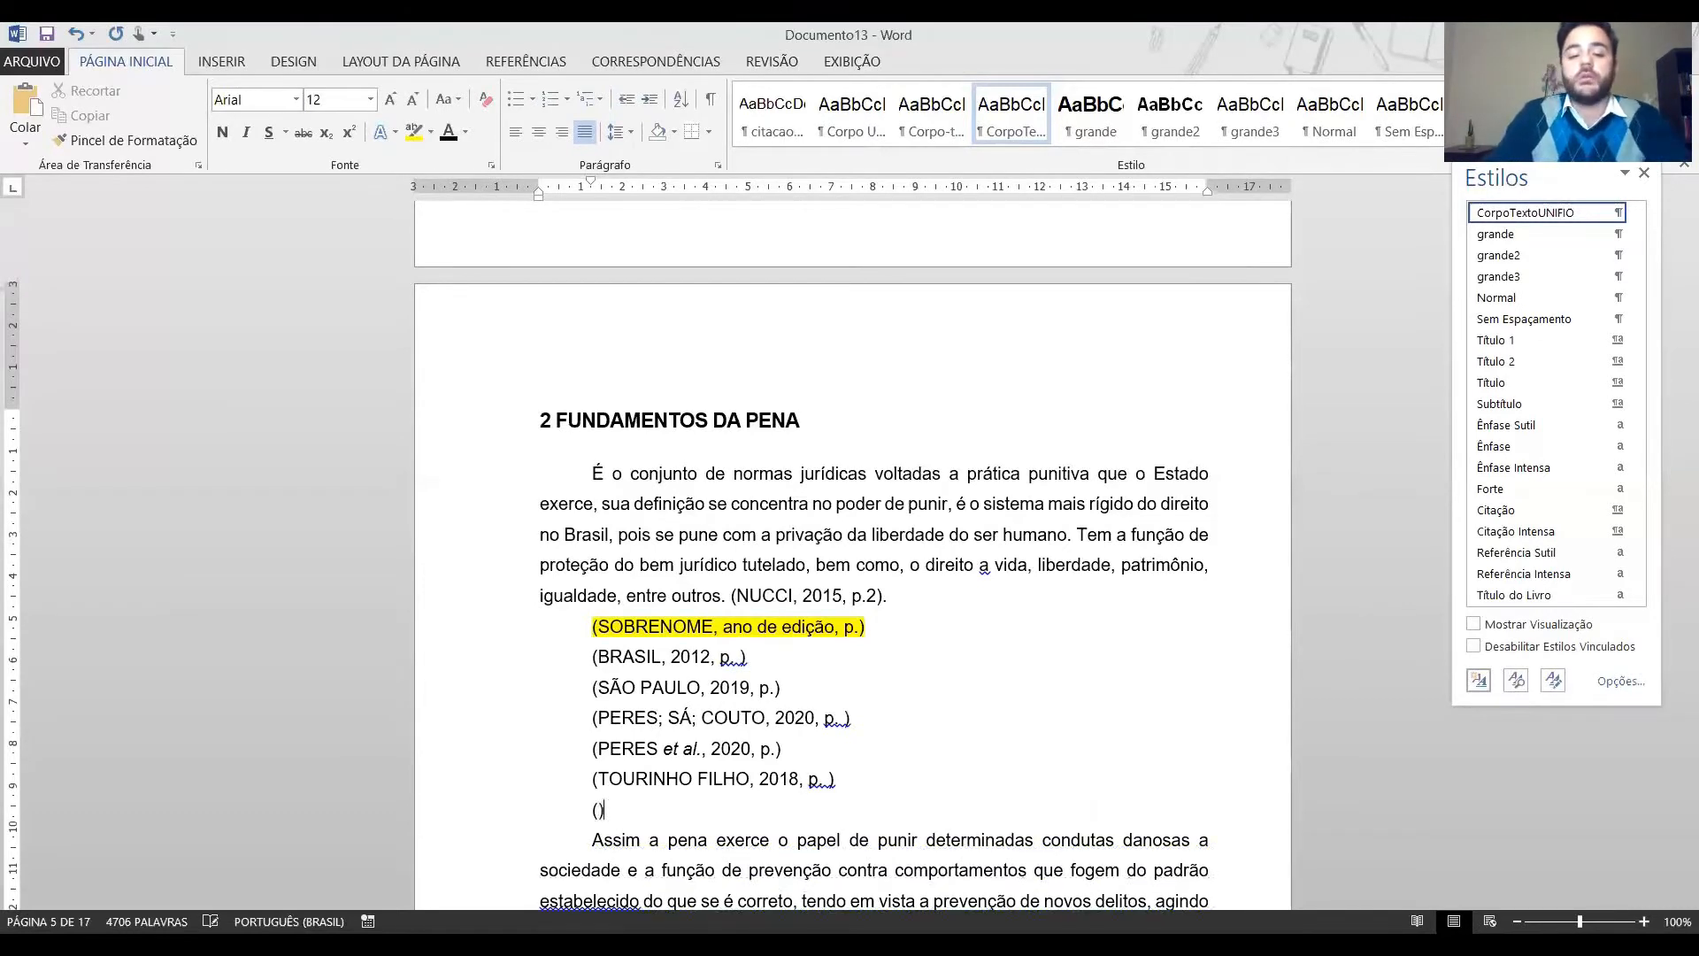
text(GLOBO, )
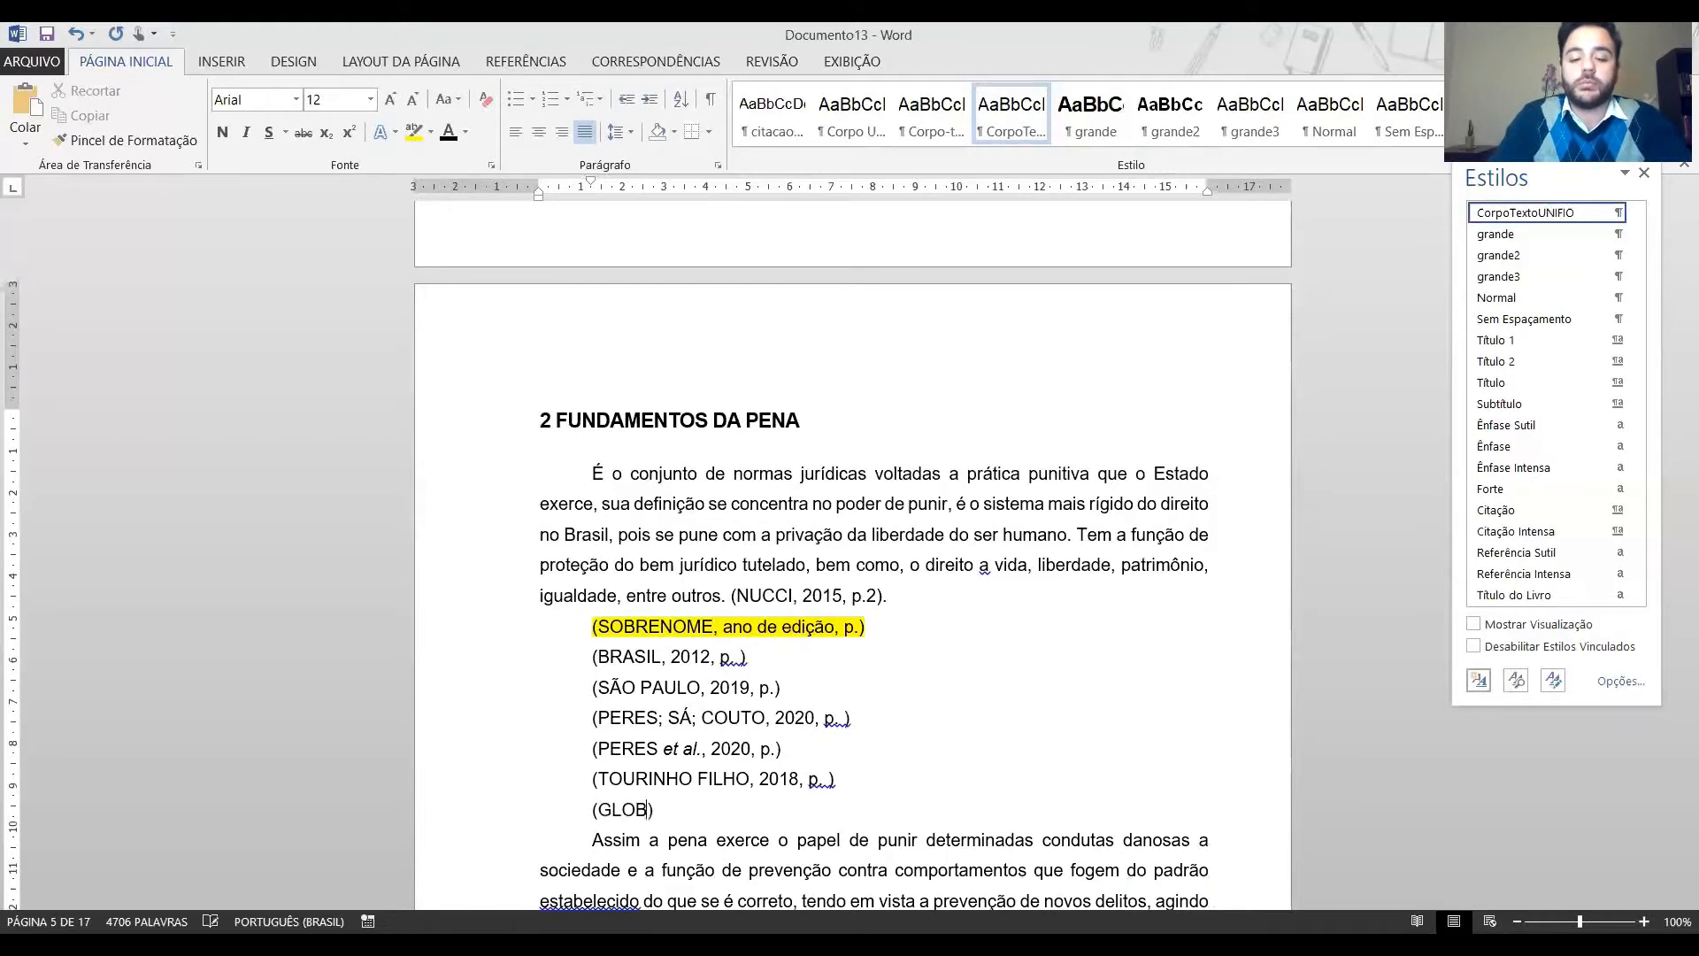
text(202)
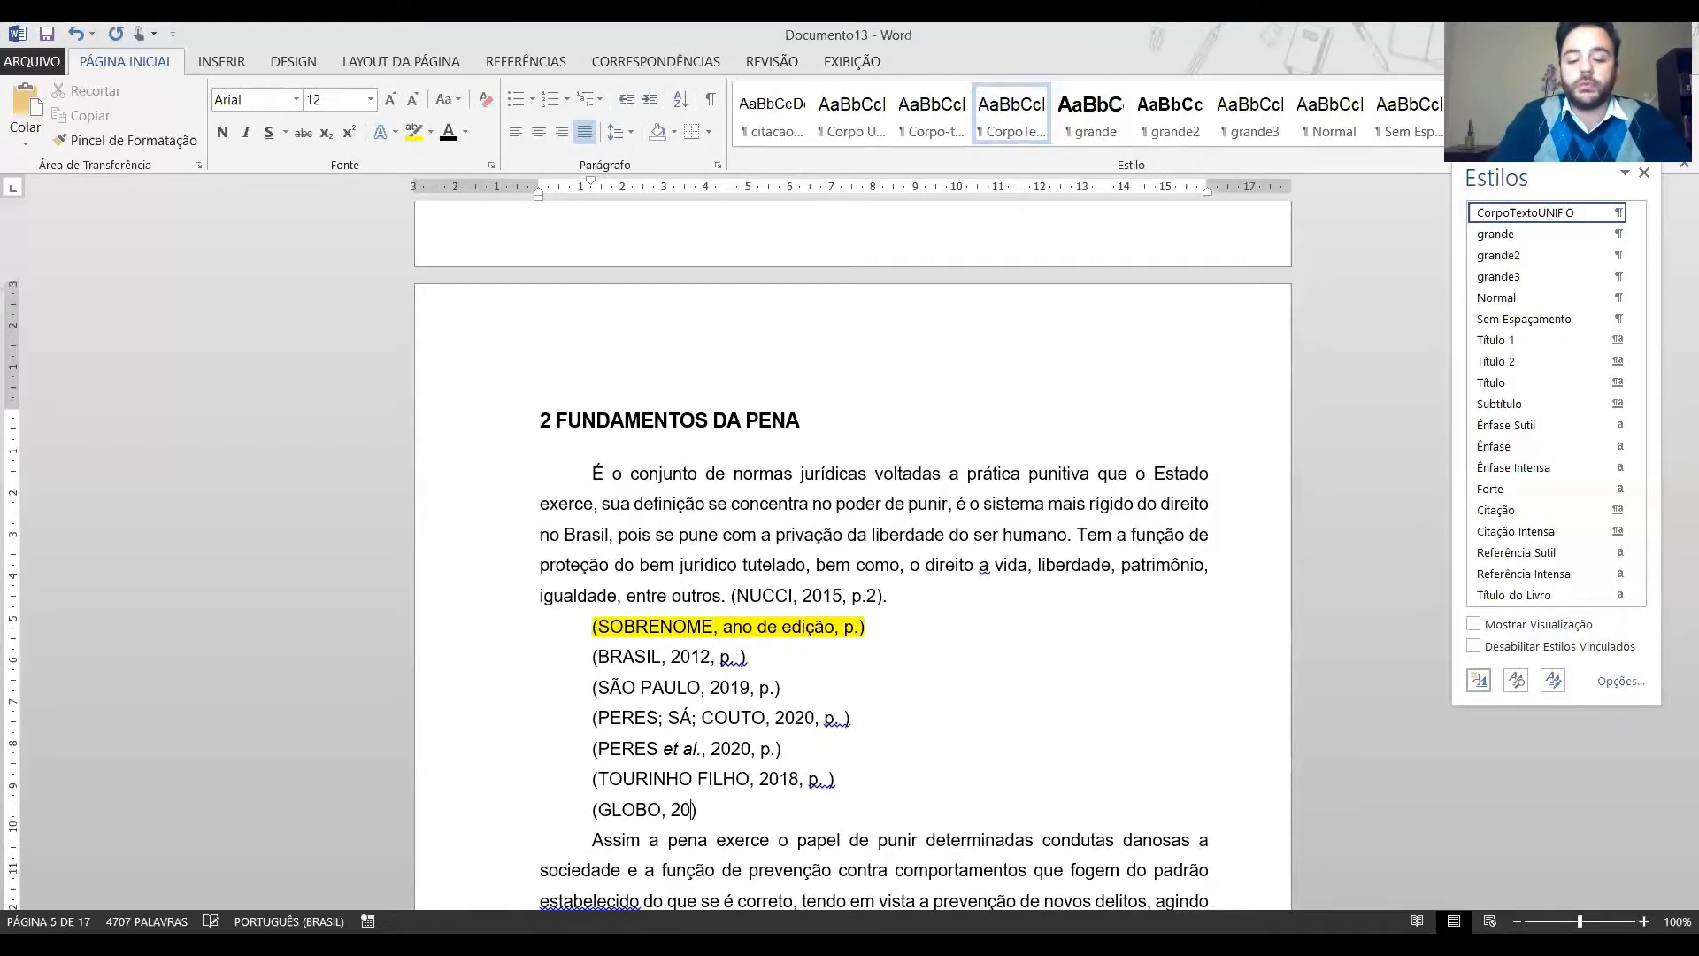
key(BackSpace)
text(19, p.)
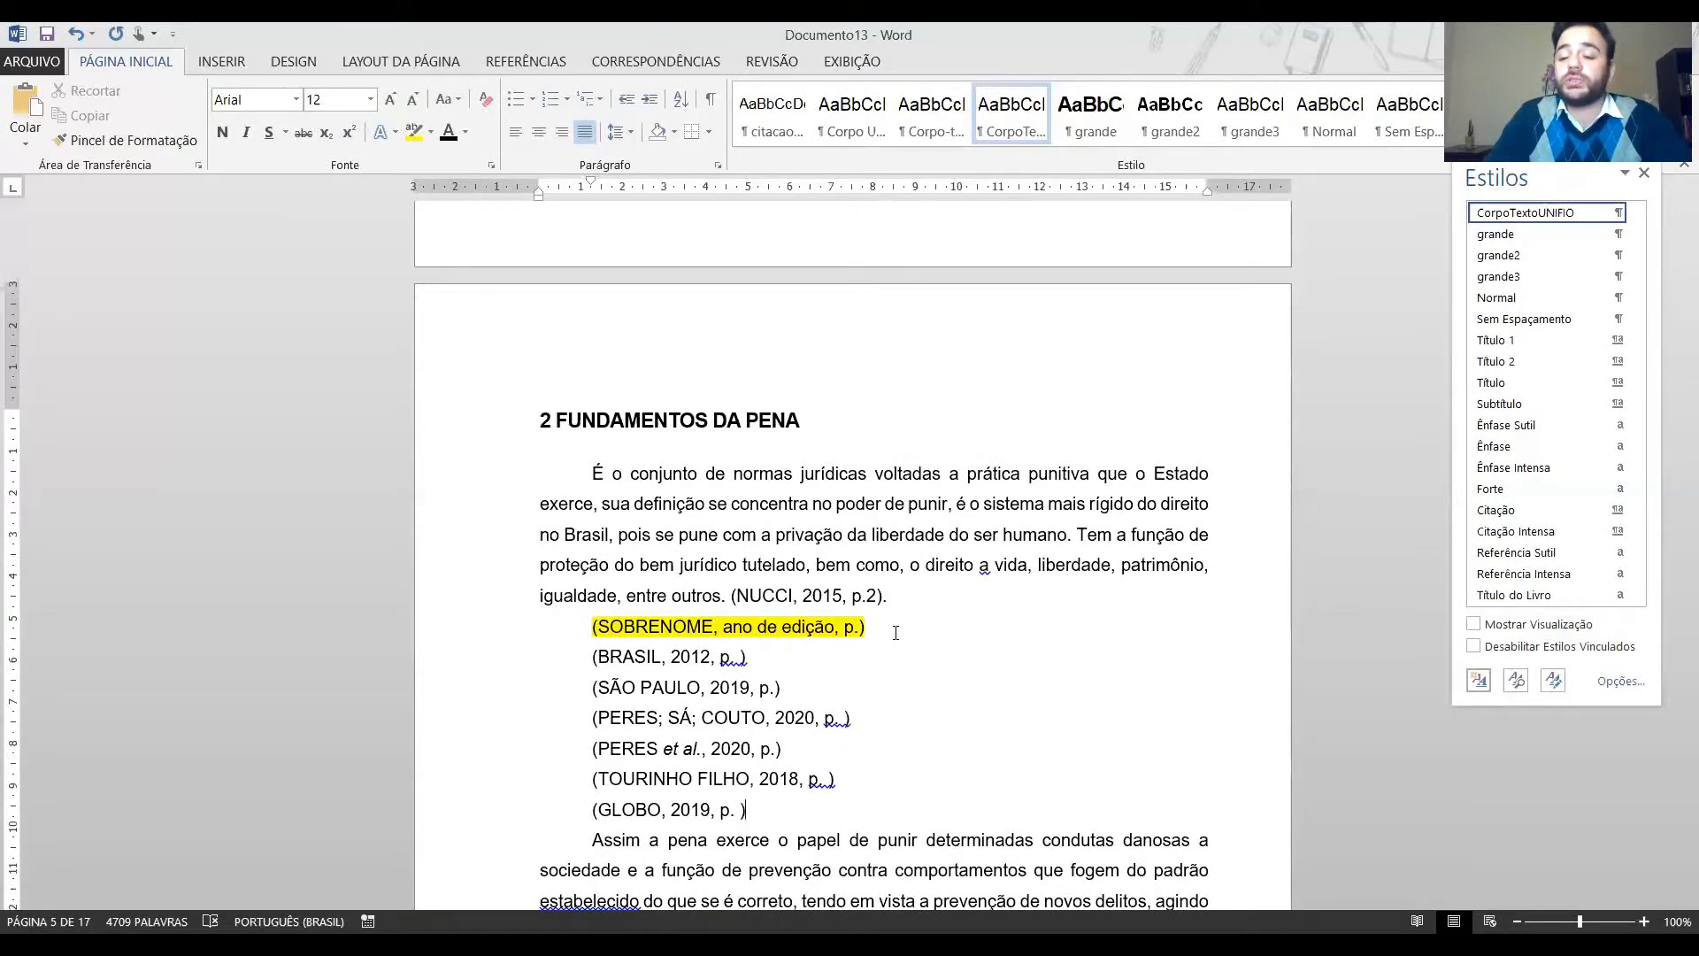
key(BackSpace)
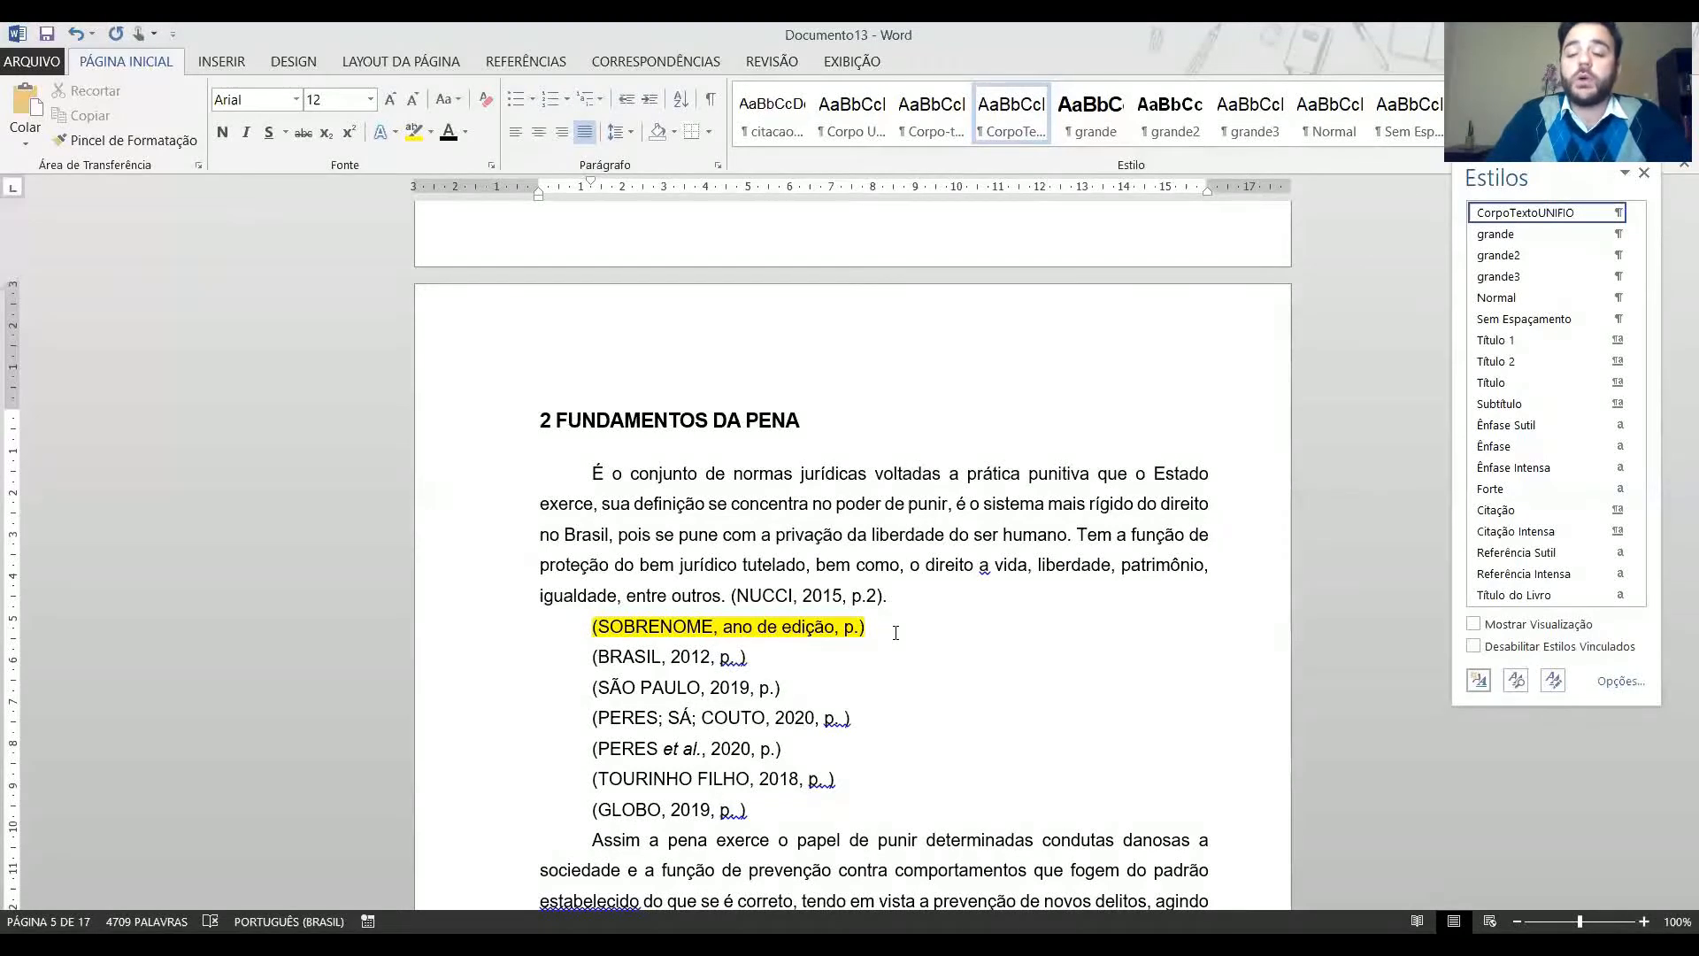
text(s/)
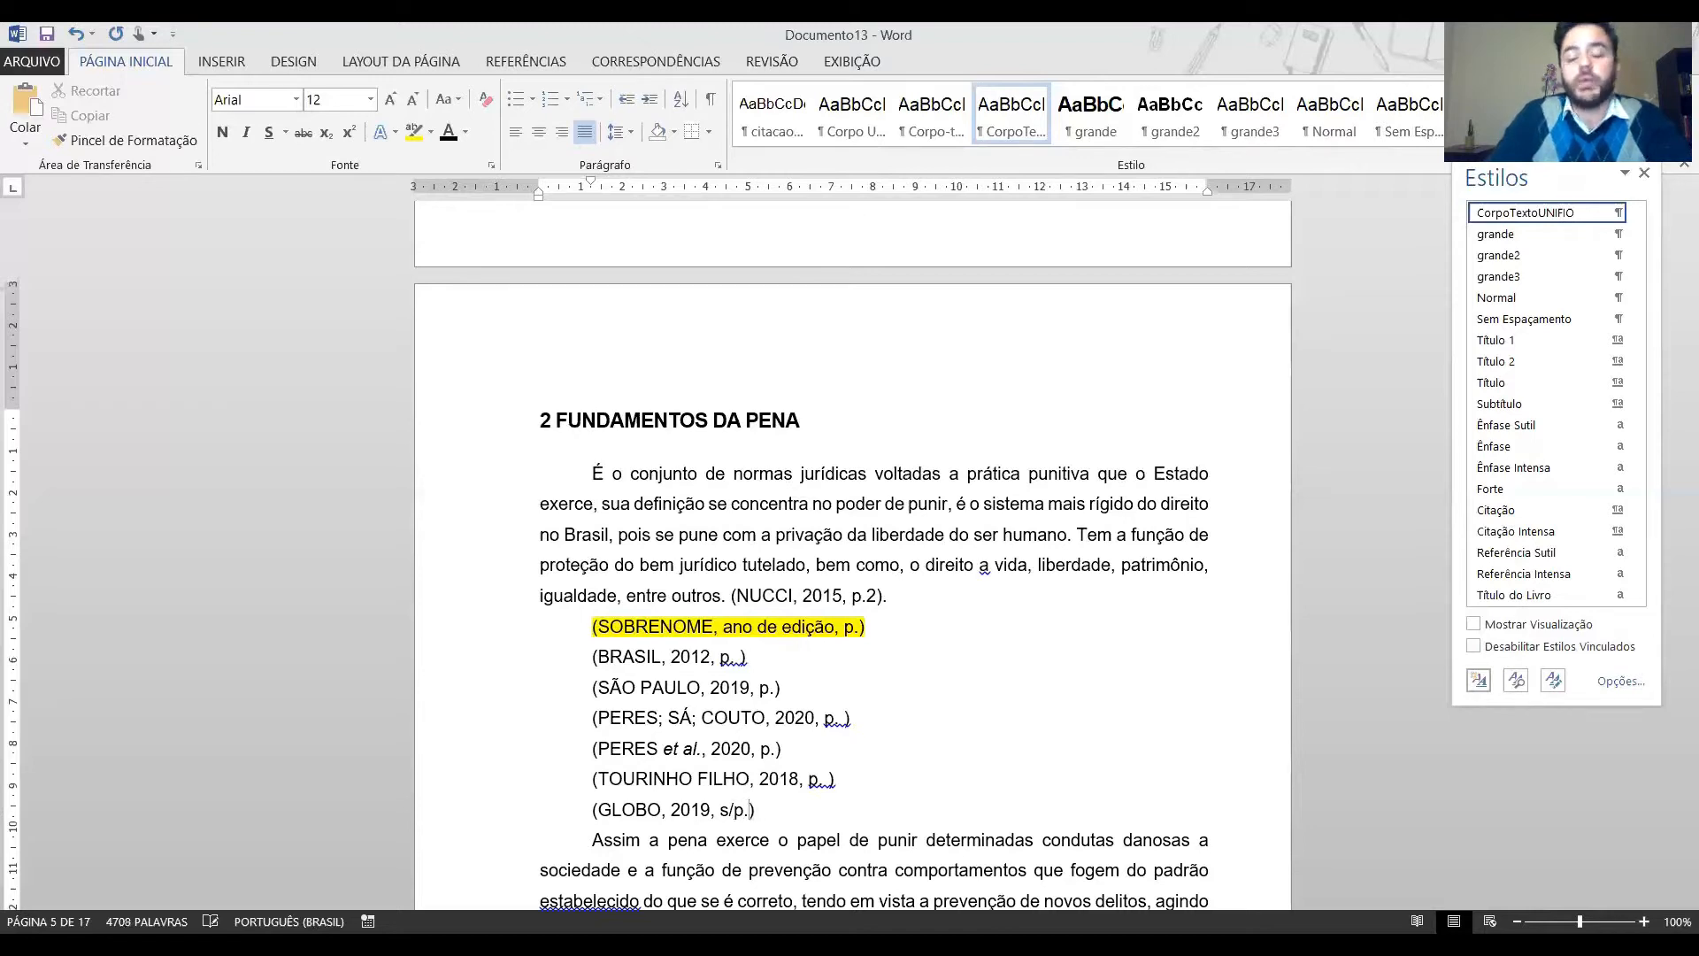
key(Right)
key(Right)
key(Right)
key(shift+Left)
key(shift+Left)
key(shift+Left)
key(shift+Left)
key(Left)
key(Right)
key(Right)
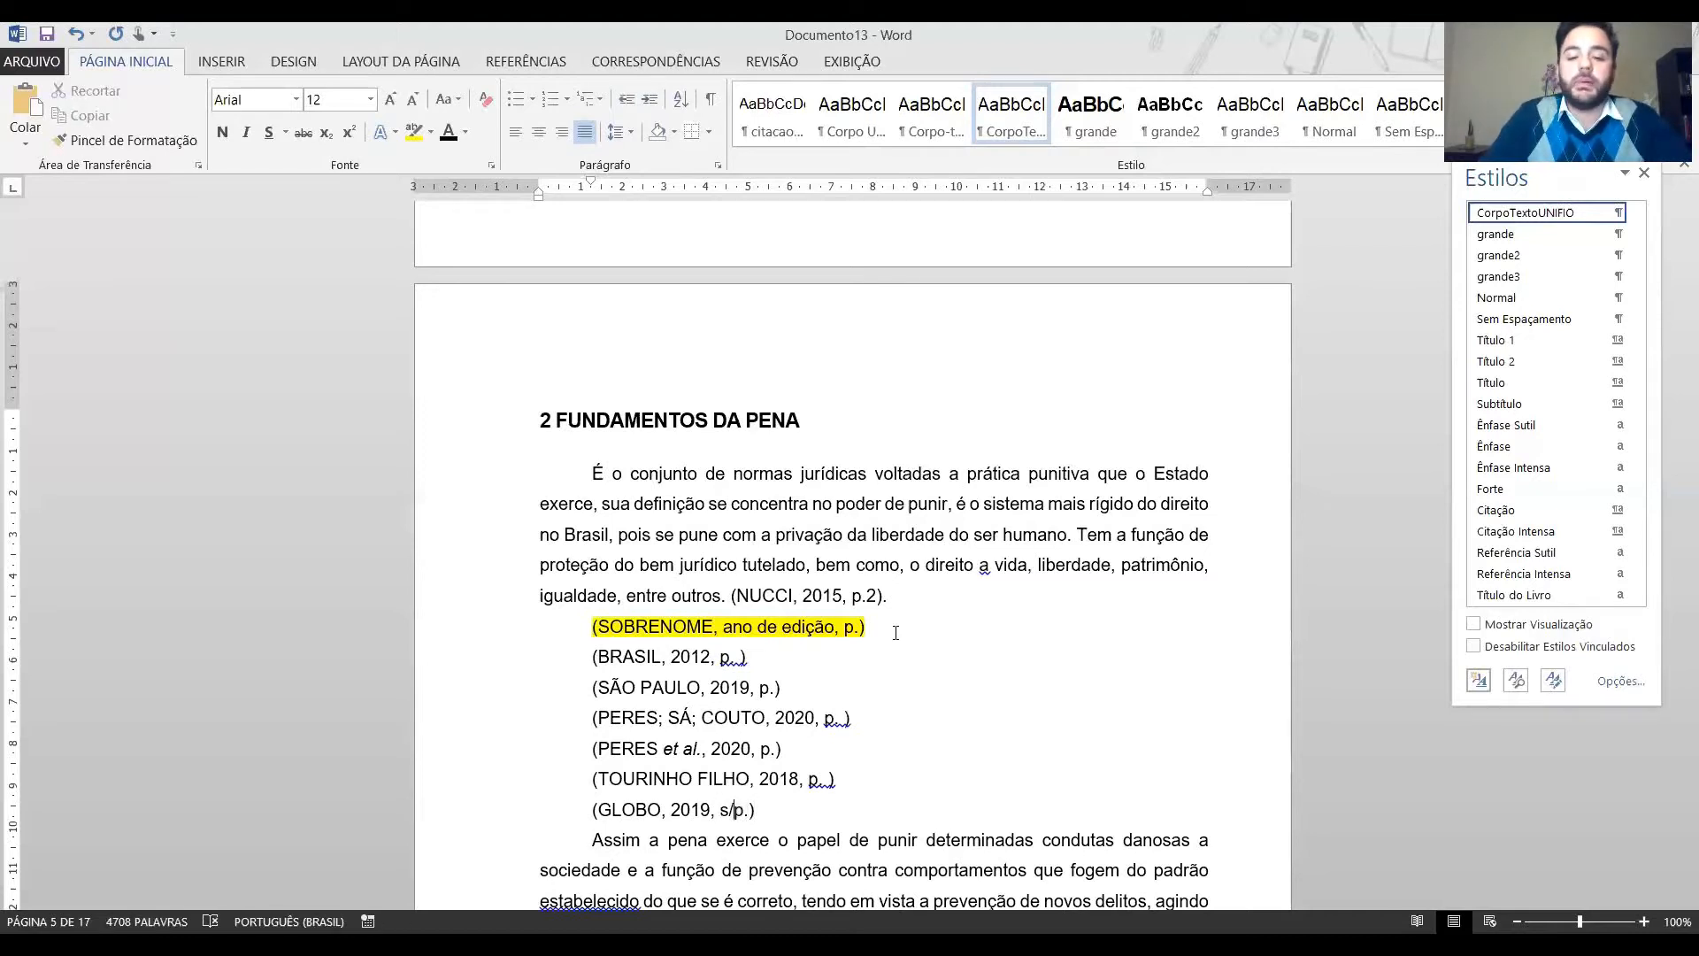
key(shift+Right)
key(shift+Right)
key(shift+Right)
key(shift+Right)
key(shift+Right)
Add the citation "(ORGANIZAÇÃO..., 2018, p.)" on a new line below the GLOBO citation.
key(Right)
key(Right)
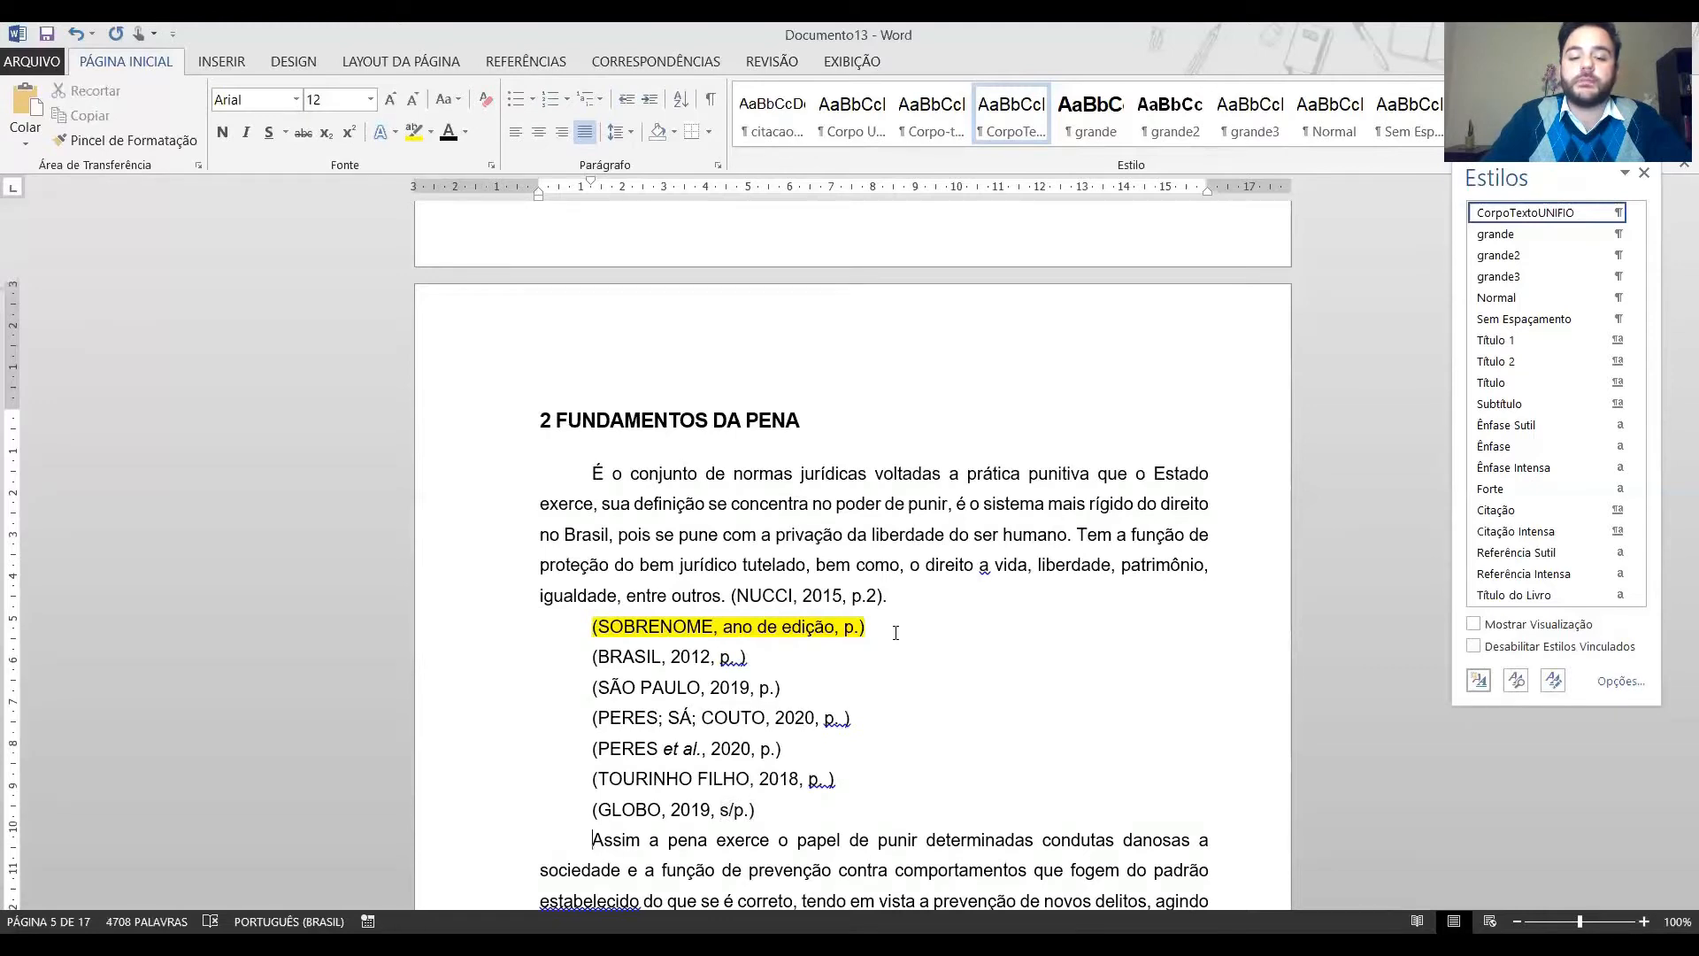
key(Return)
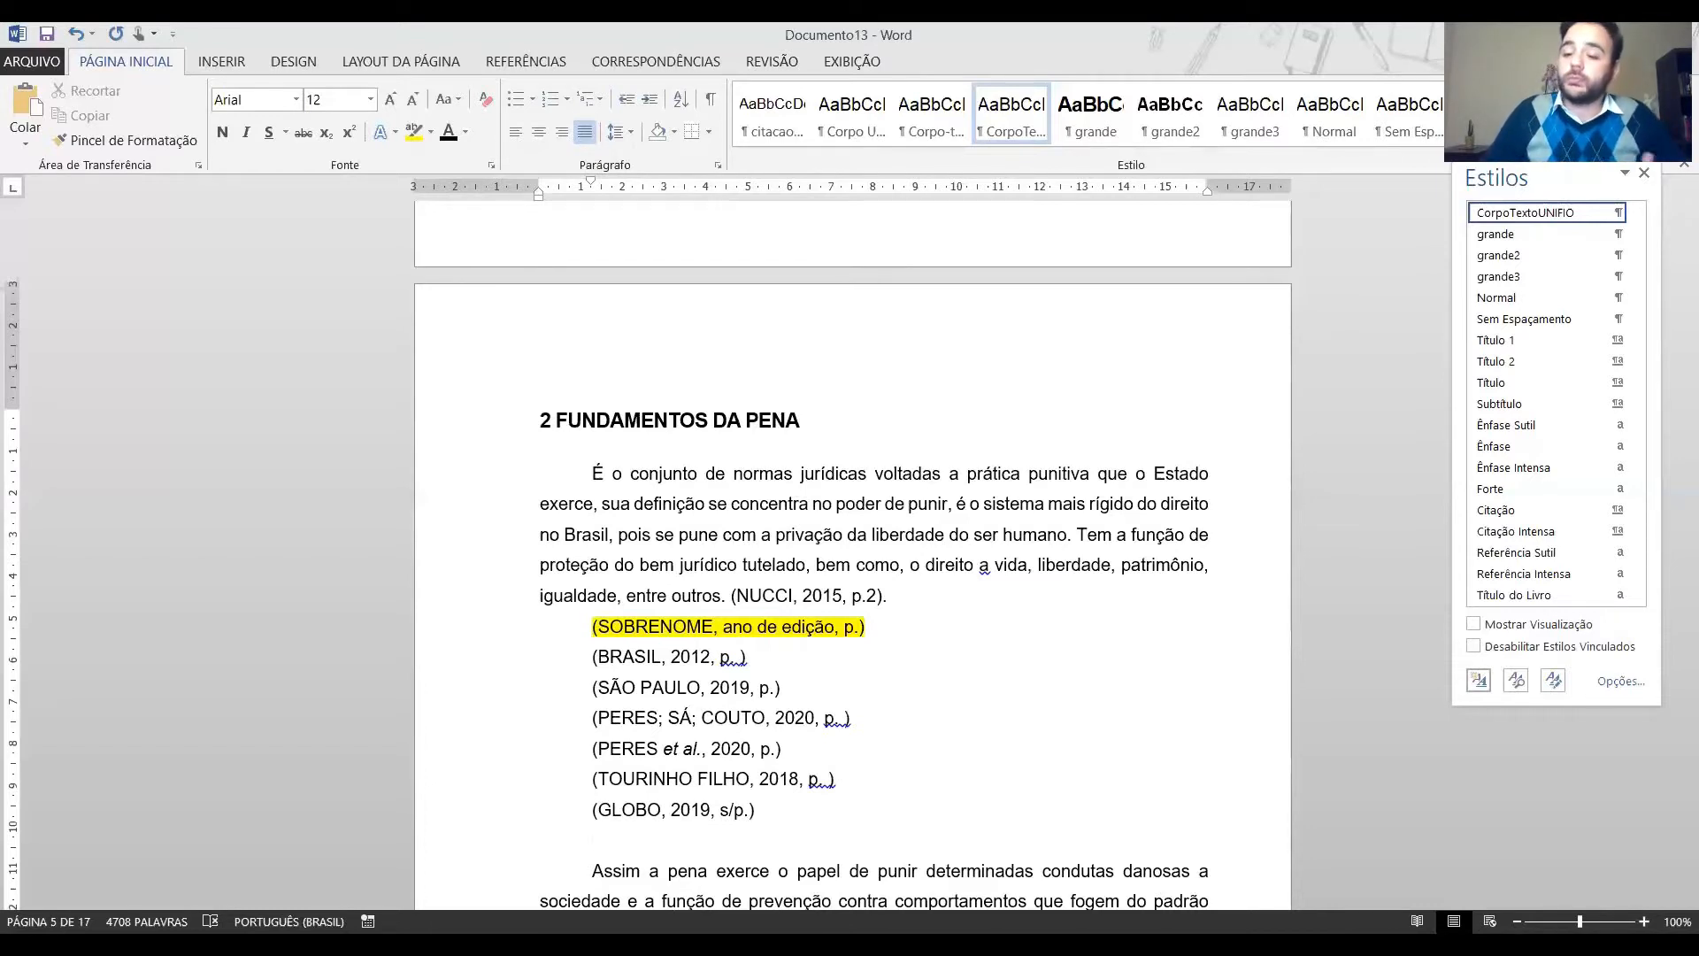
text(())
key(Left)
text(ORGANIZAÇÃO)
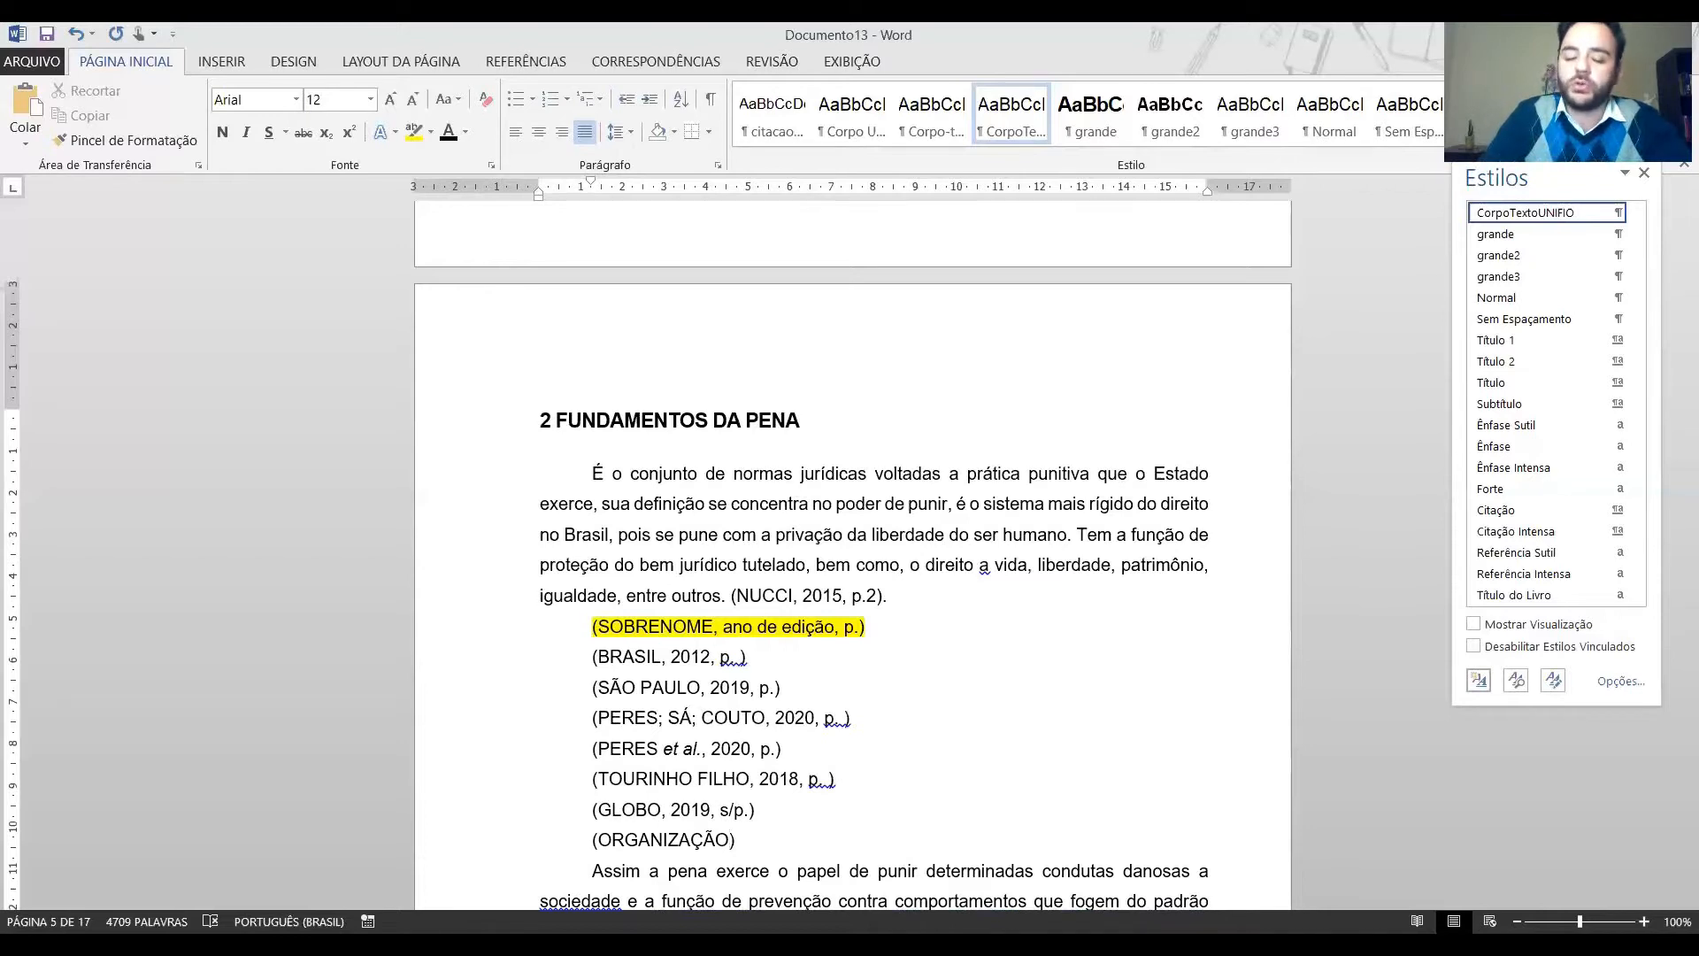
text(...)
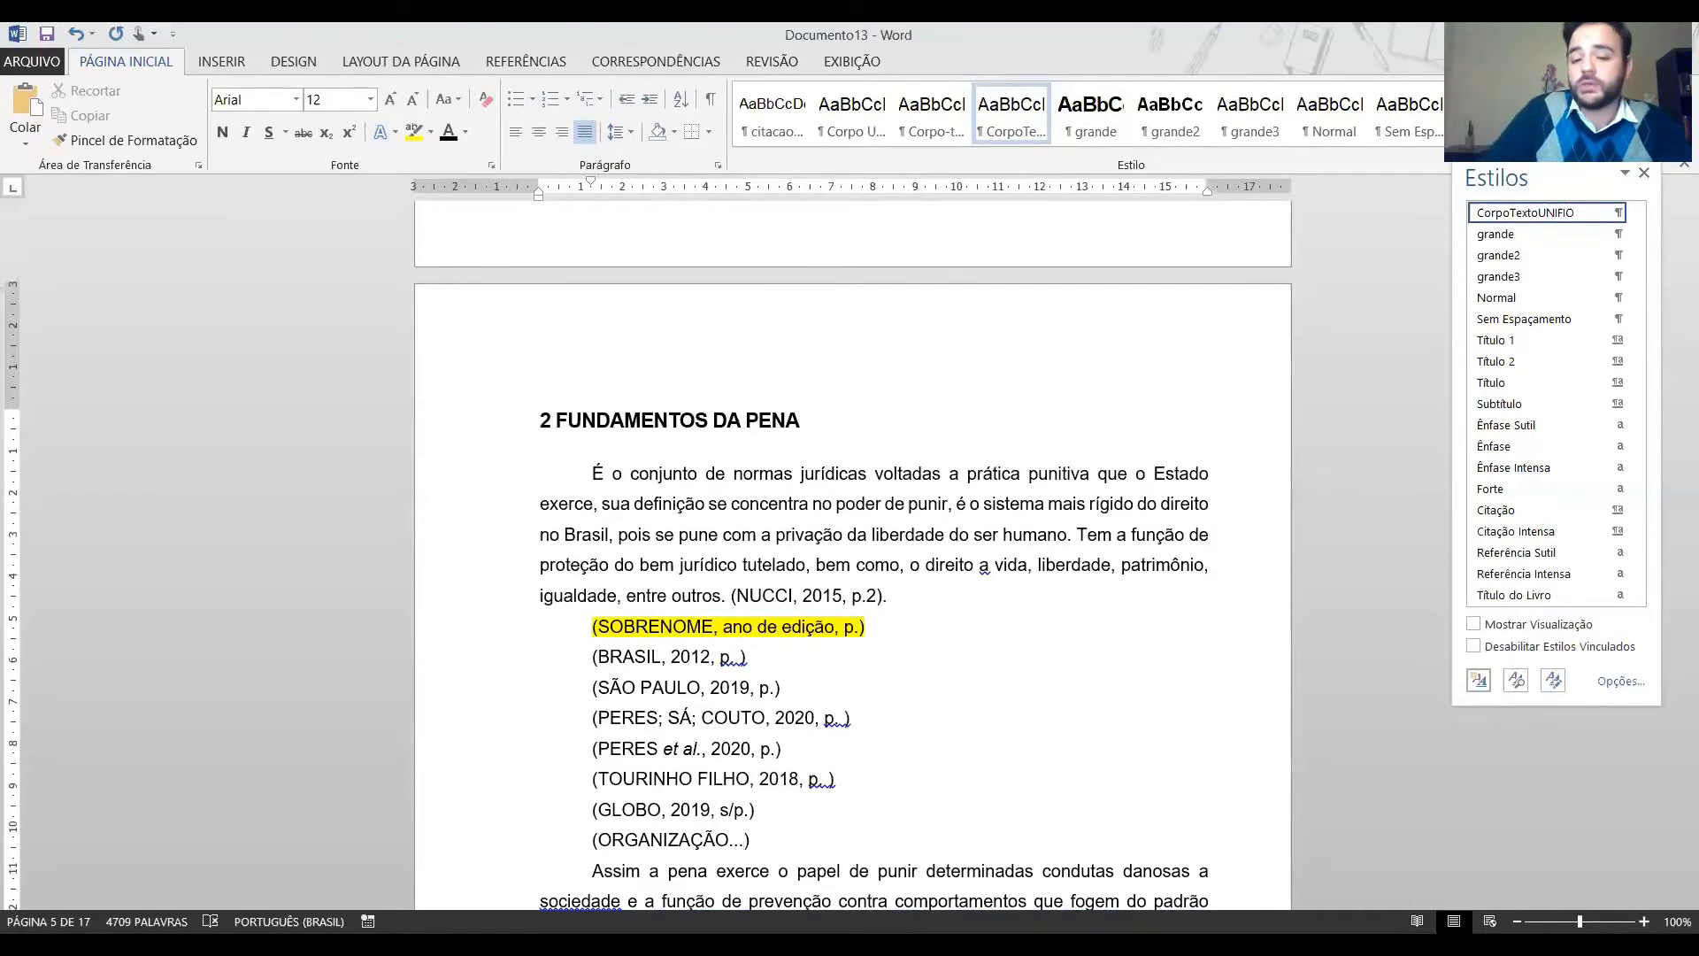
text(, )
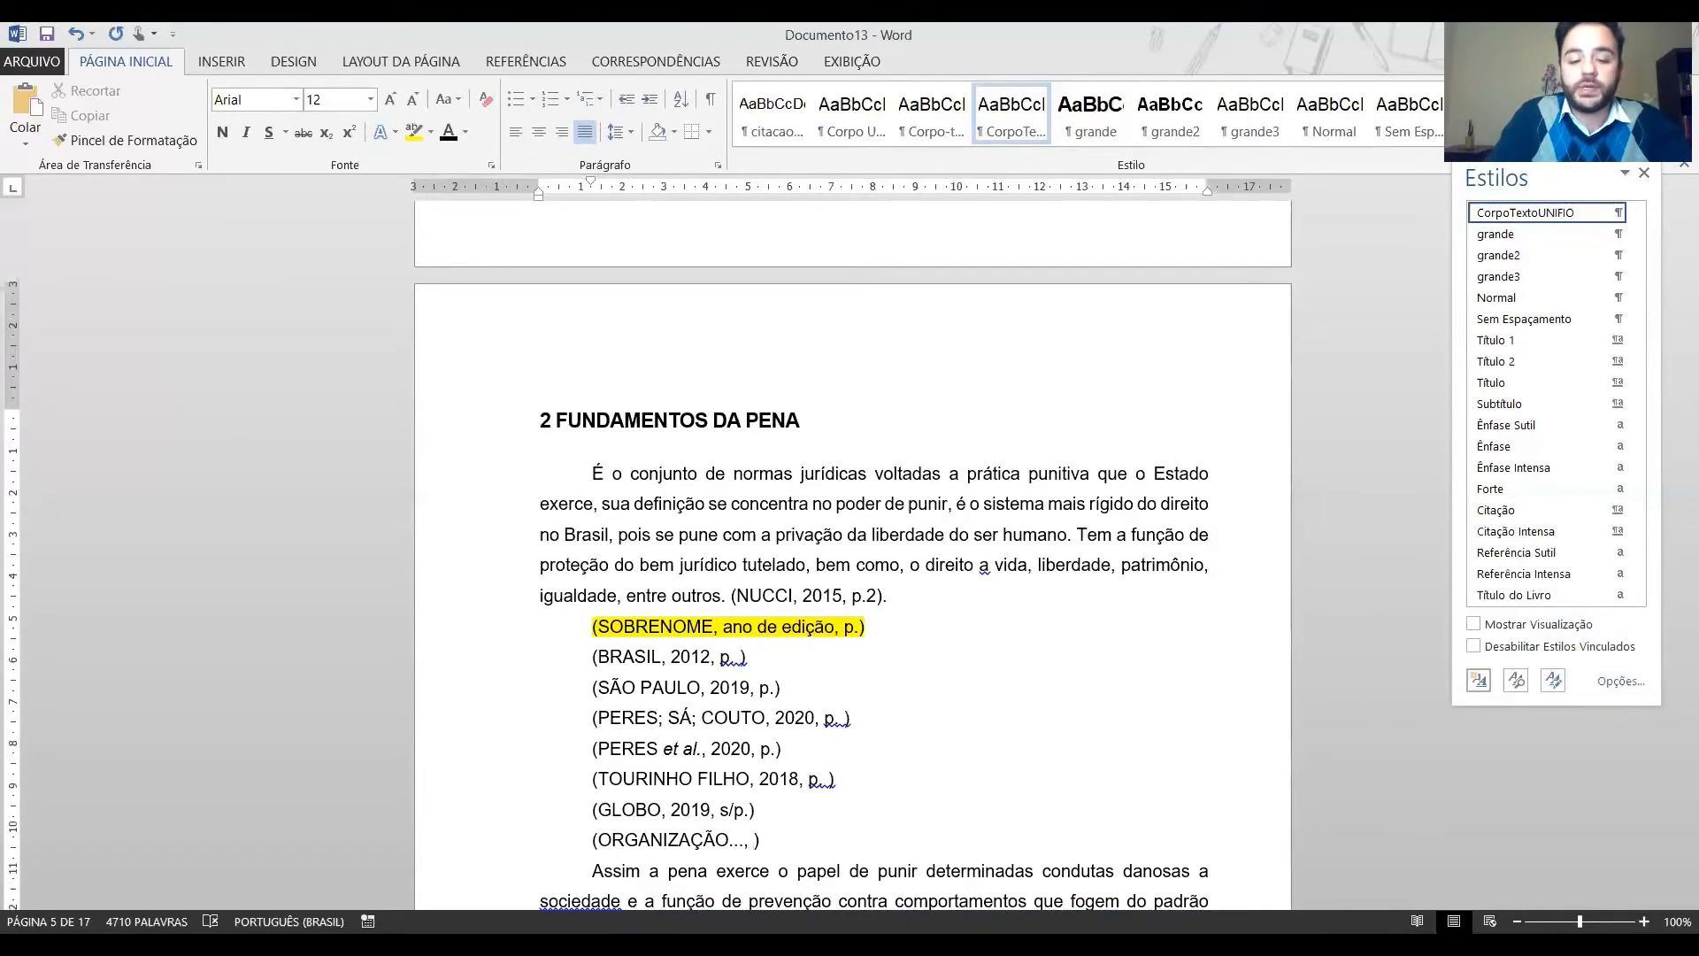
text(2018, )
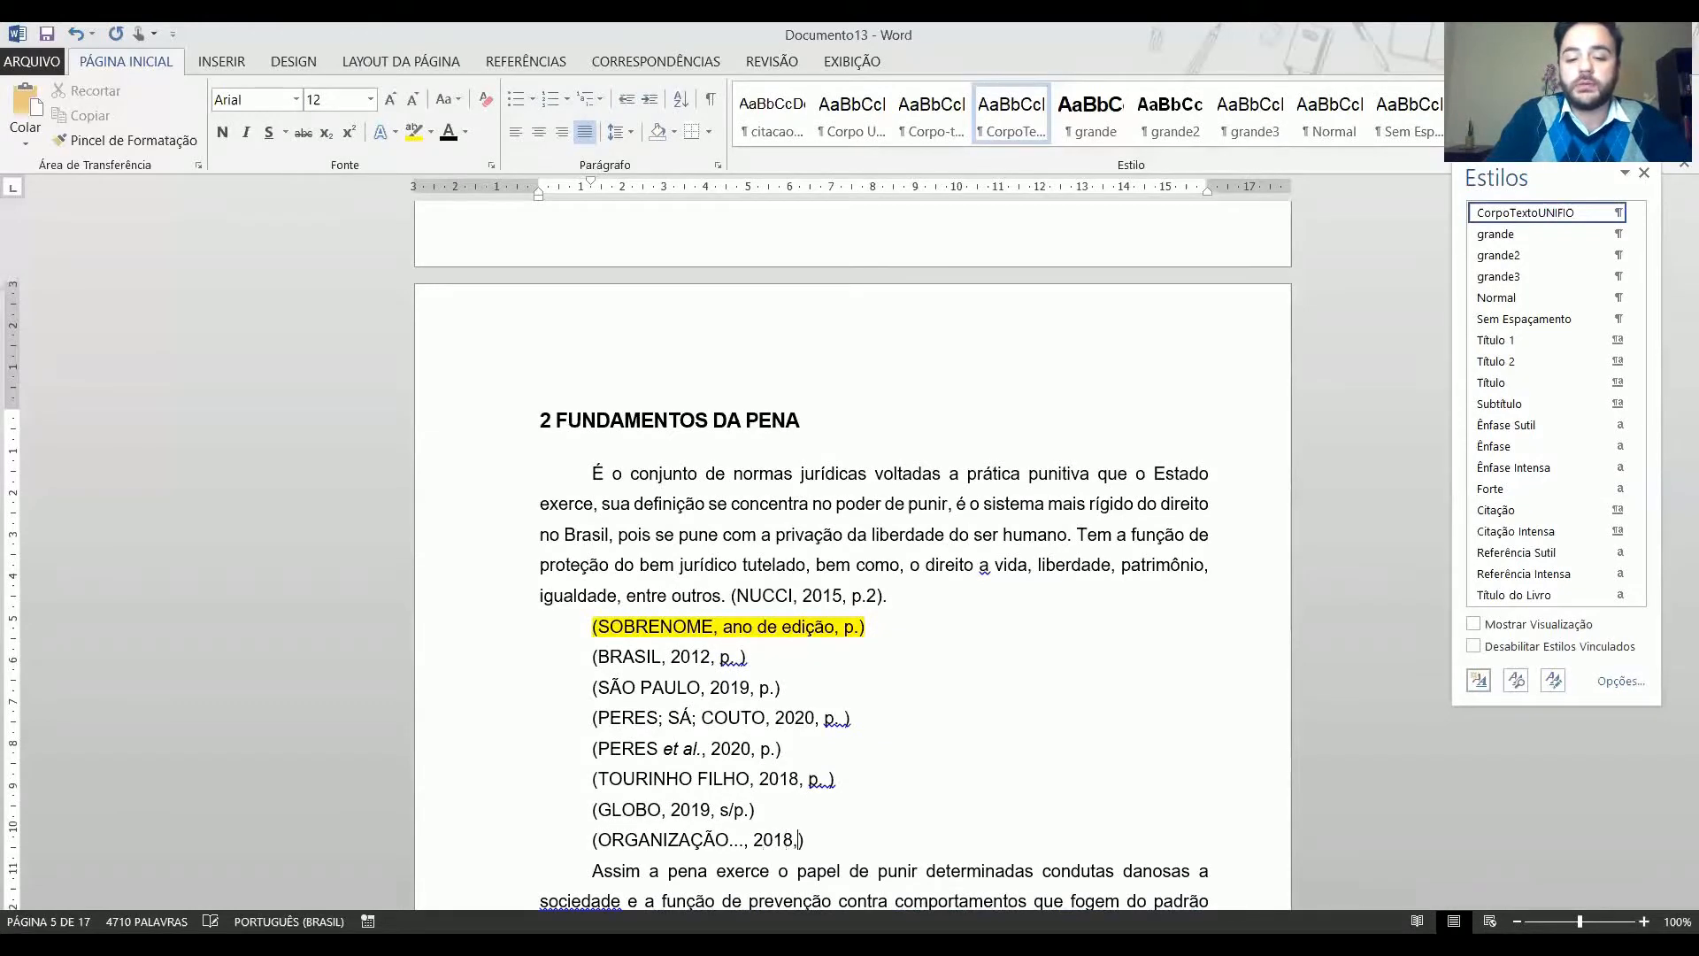
text(p.)
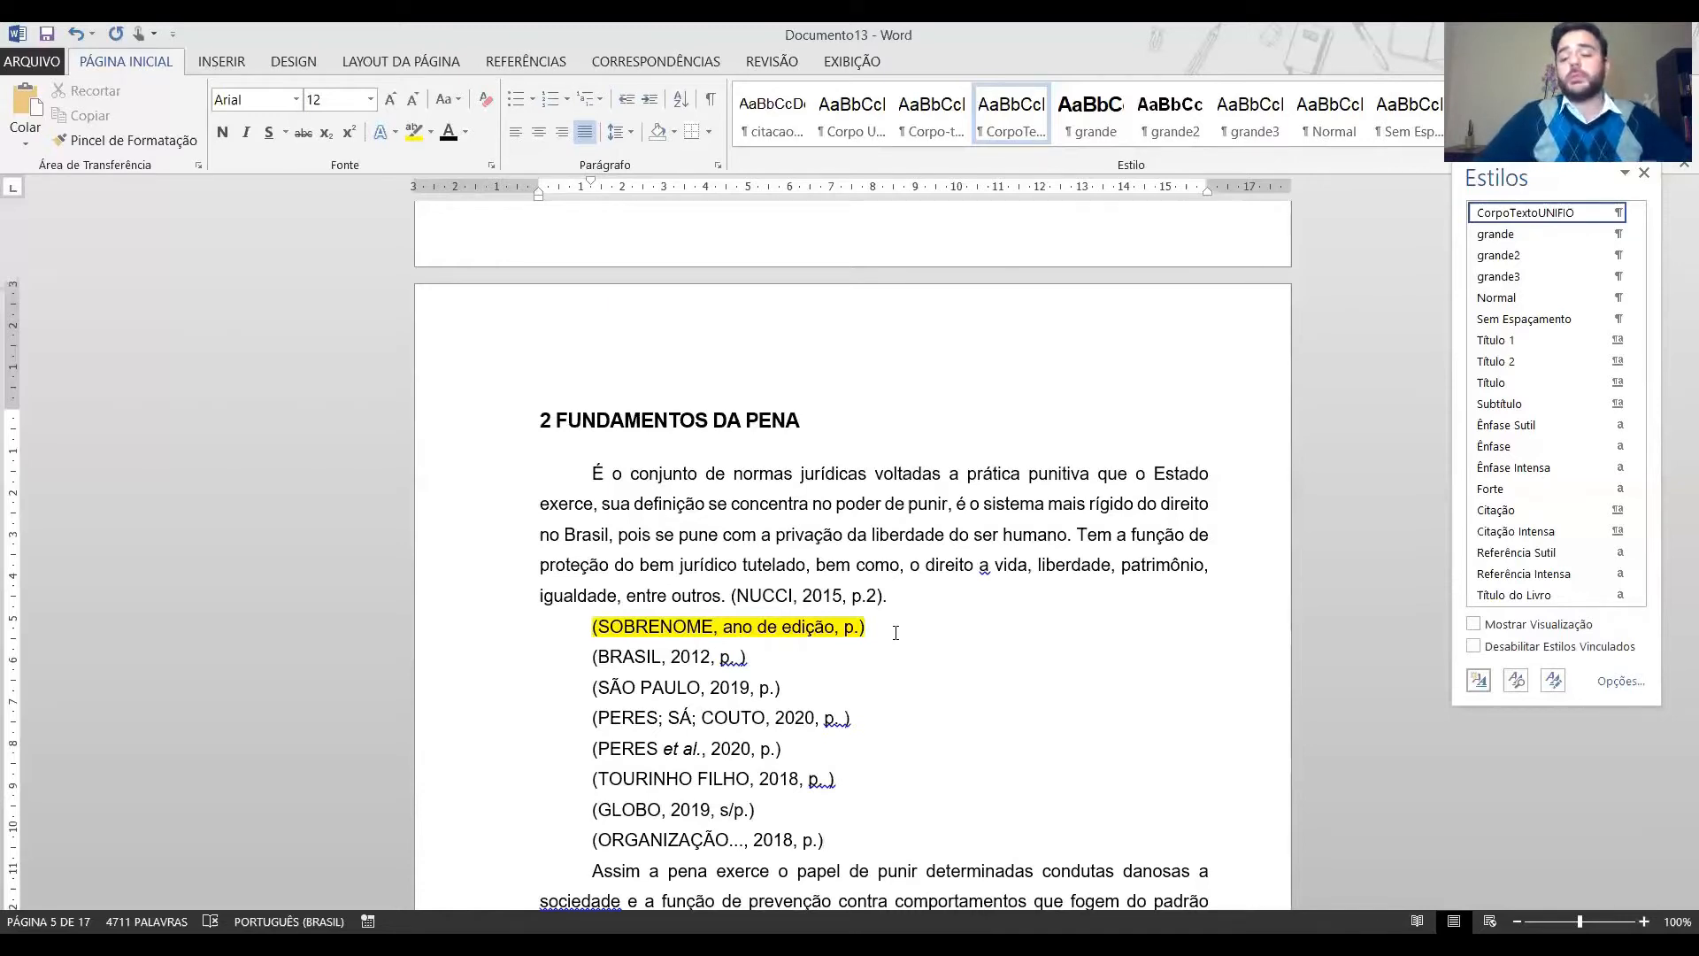
Insert a new line with empty parentheses between the GLOBO and ORGANIZAÇÃO citations.
key(Up)
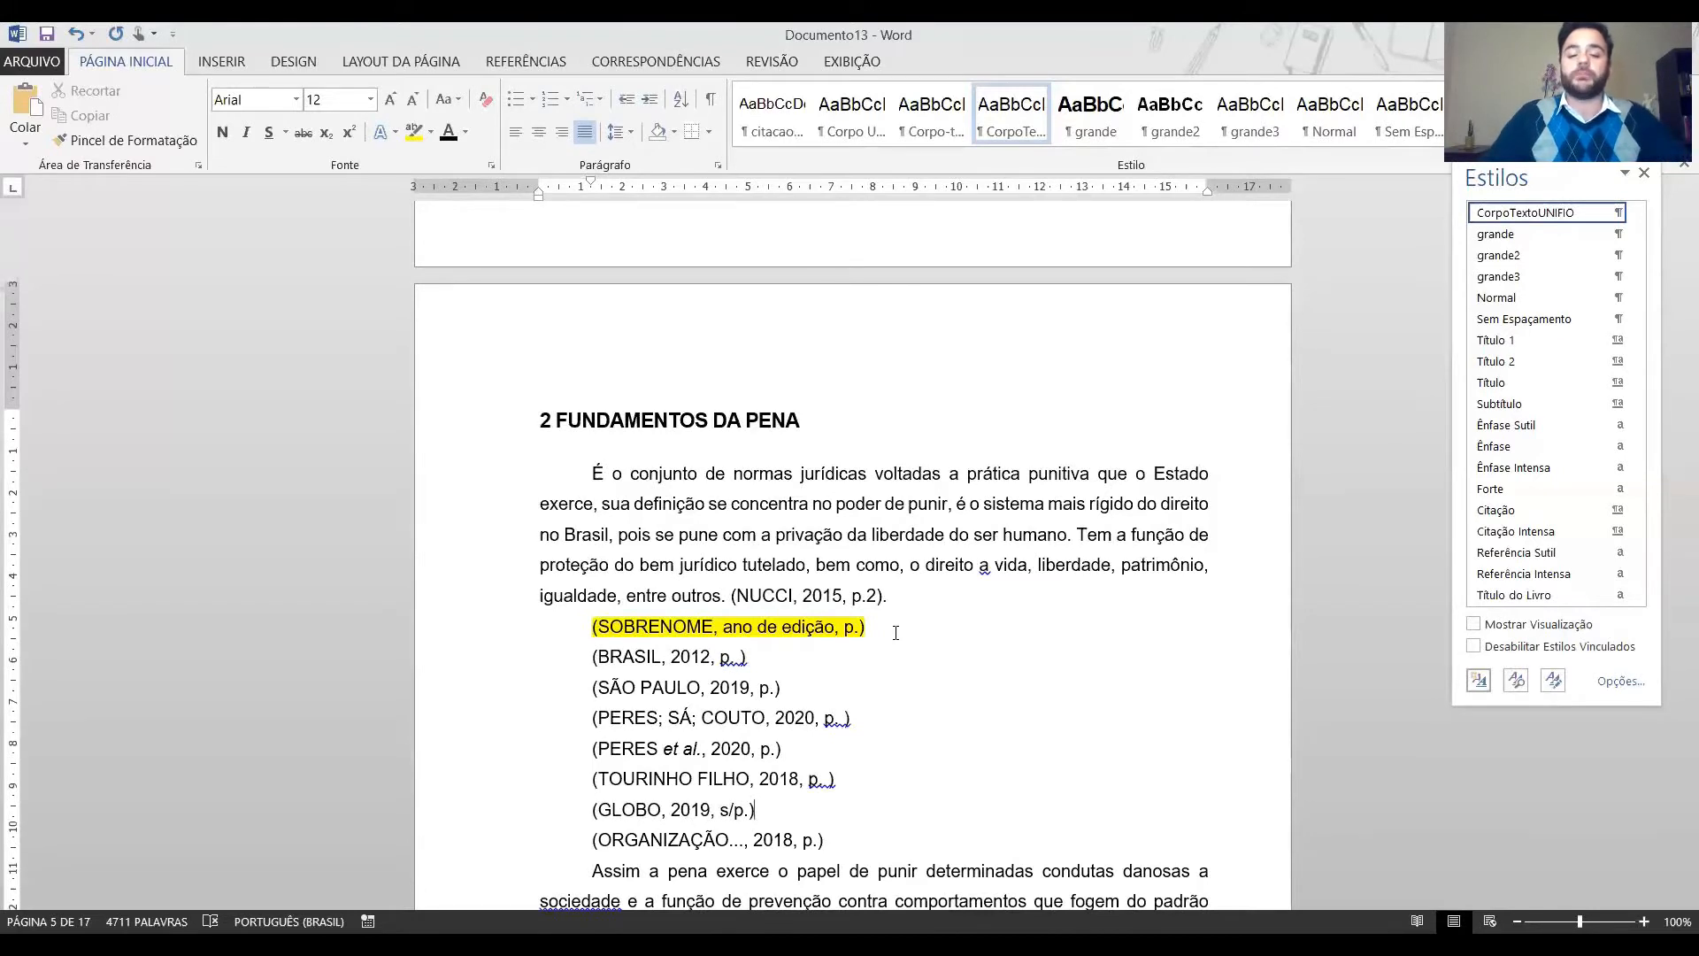
key(Return)
text(())
key(Left)
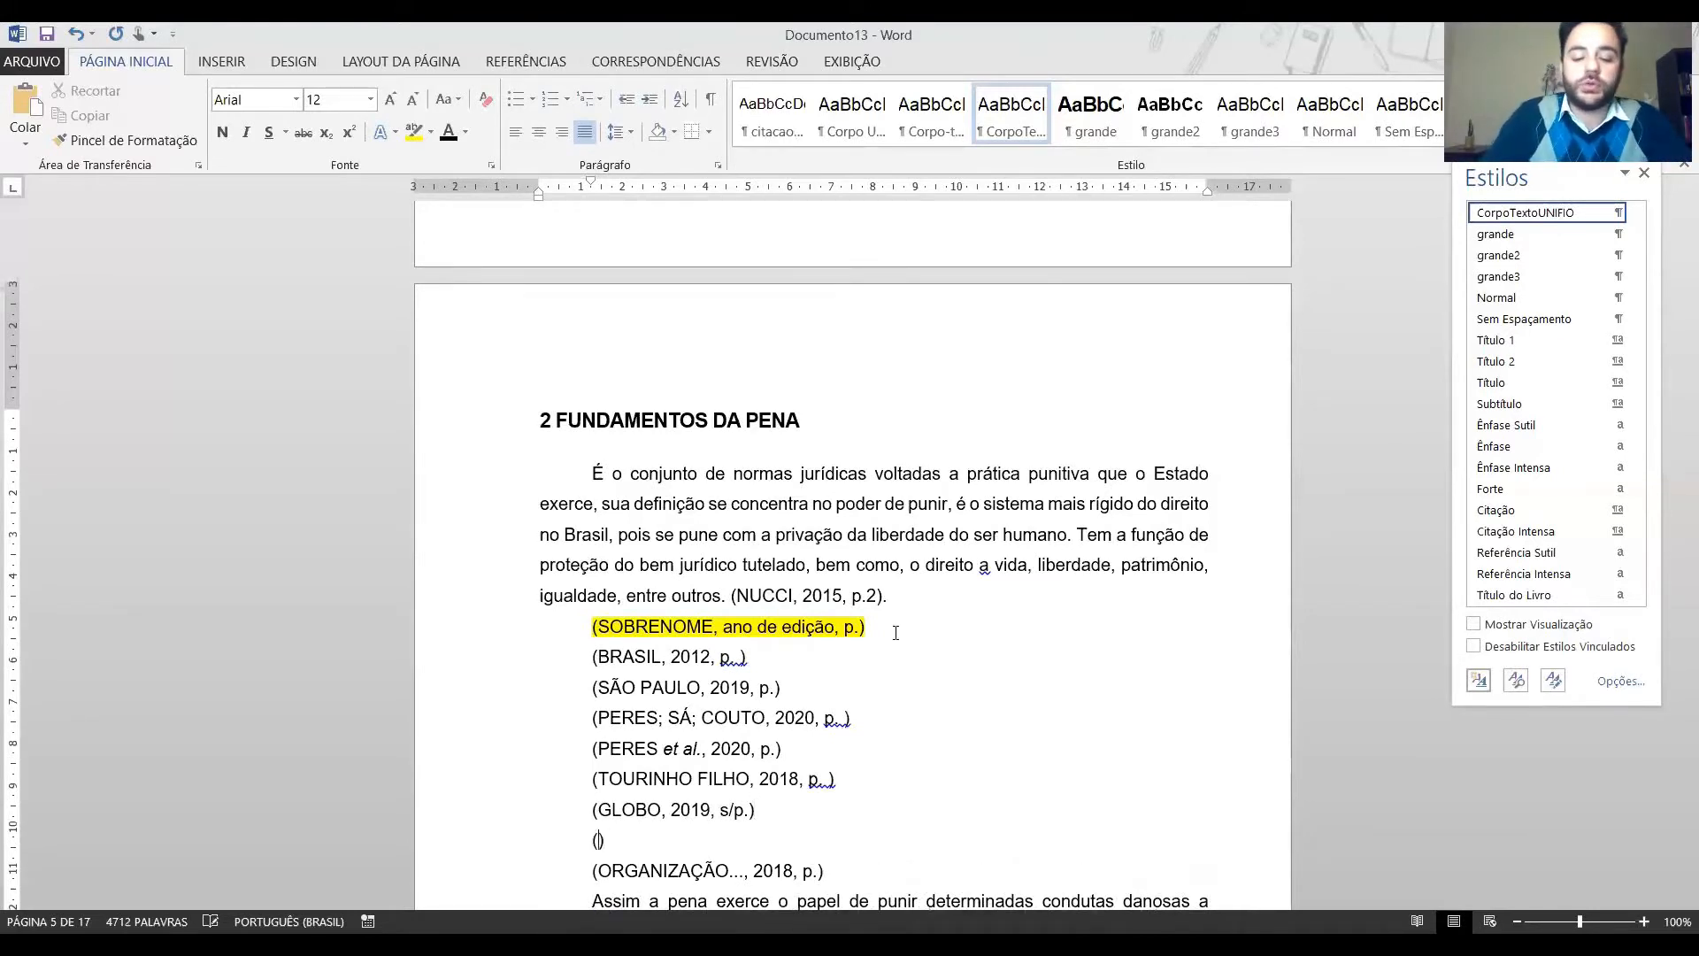
text(BLOBO)
key(BackSpace)
key(BackSpace)
key(BackSpace)
key(BackSpace)
key(BackSpace)
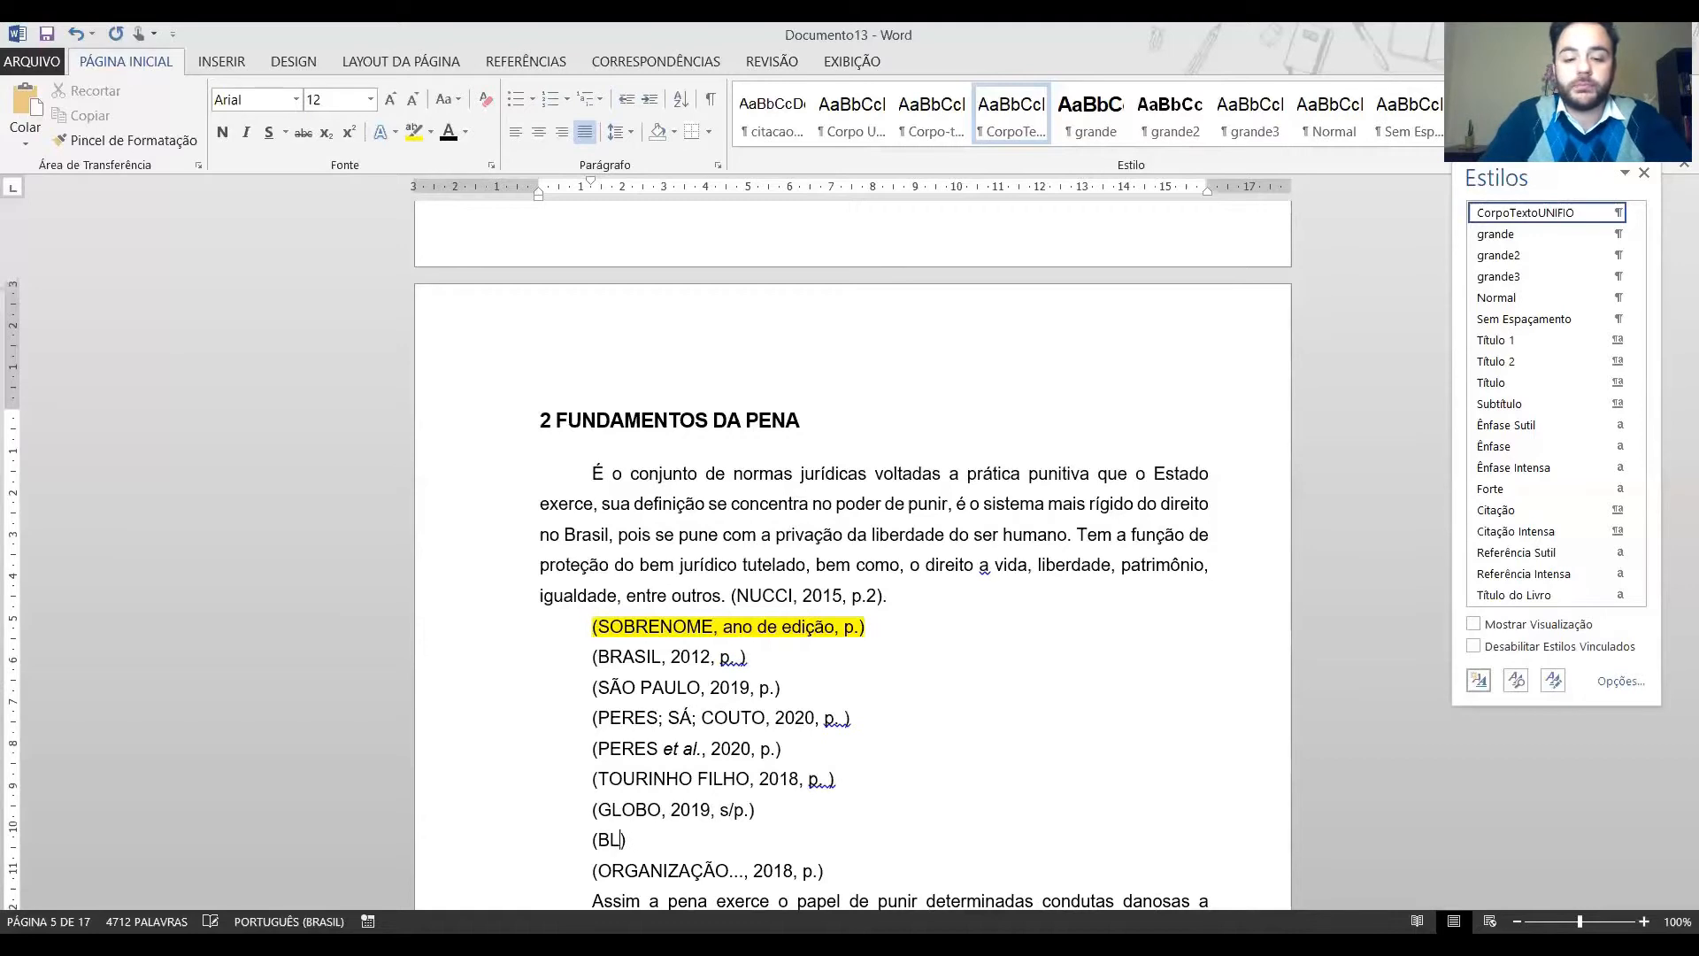
text(BL)
key(BackSpace)
key(BackSpace)
Fill the empty parentheses with "GLOBO, 2019, s/p." as a second citation of the same author and year.
text(GLOGO)
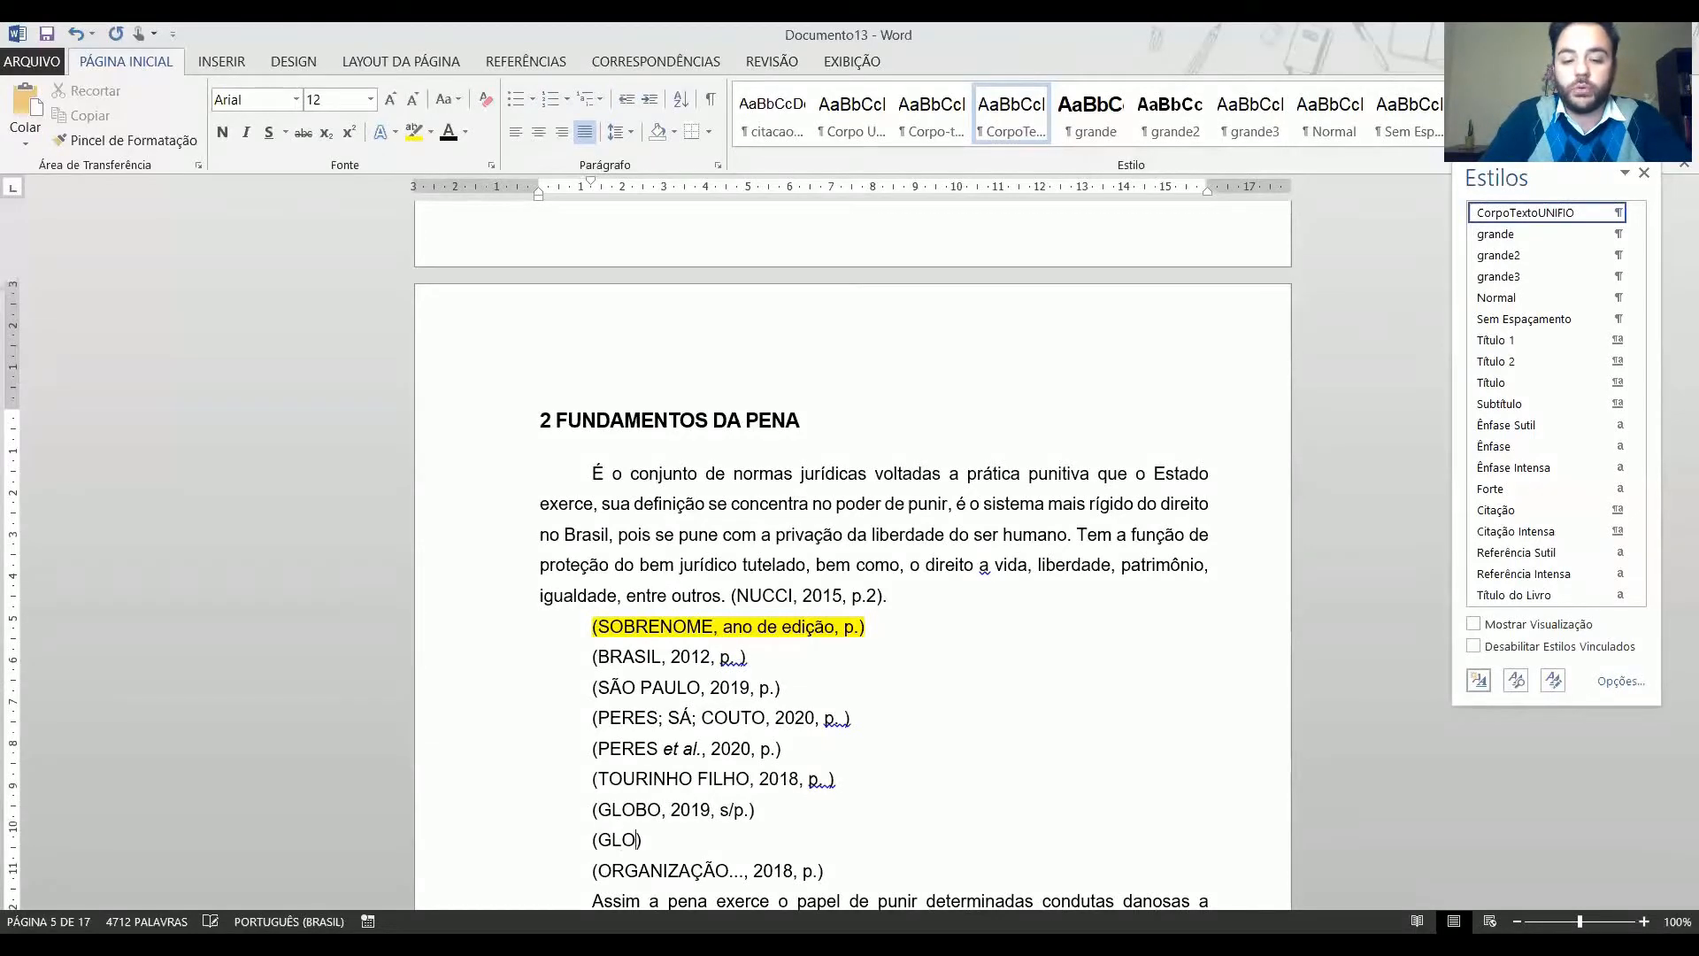
key(BackSpace)
key(BackSpace)
text(BO, 20)
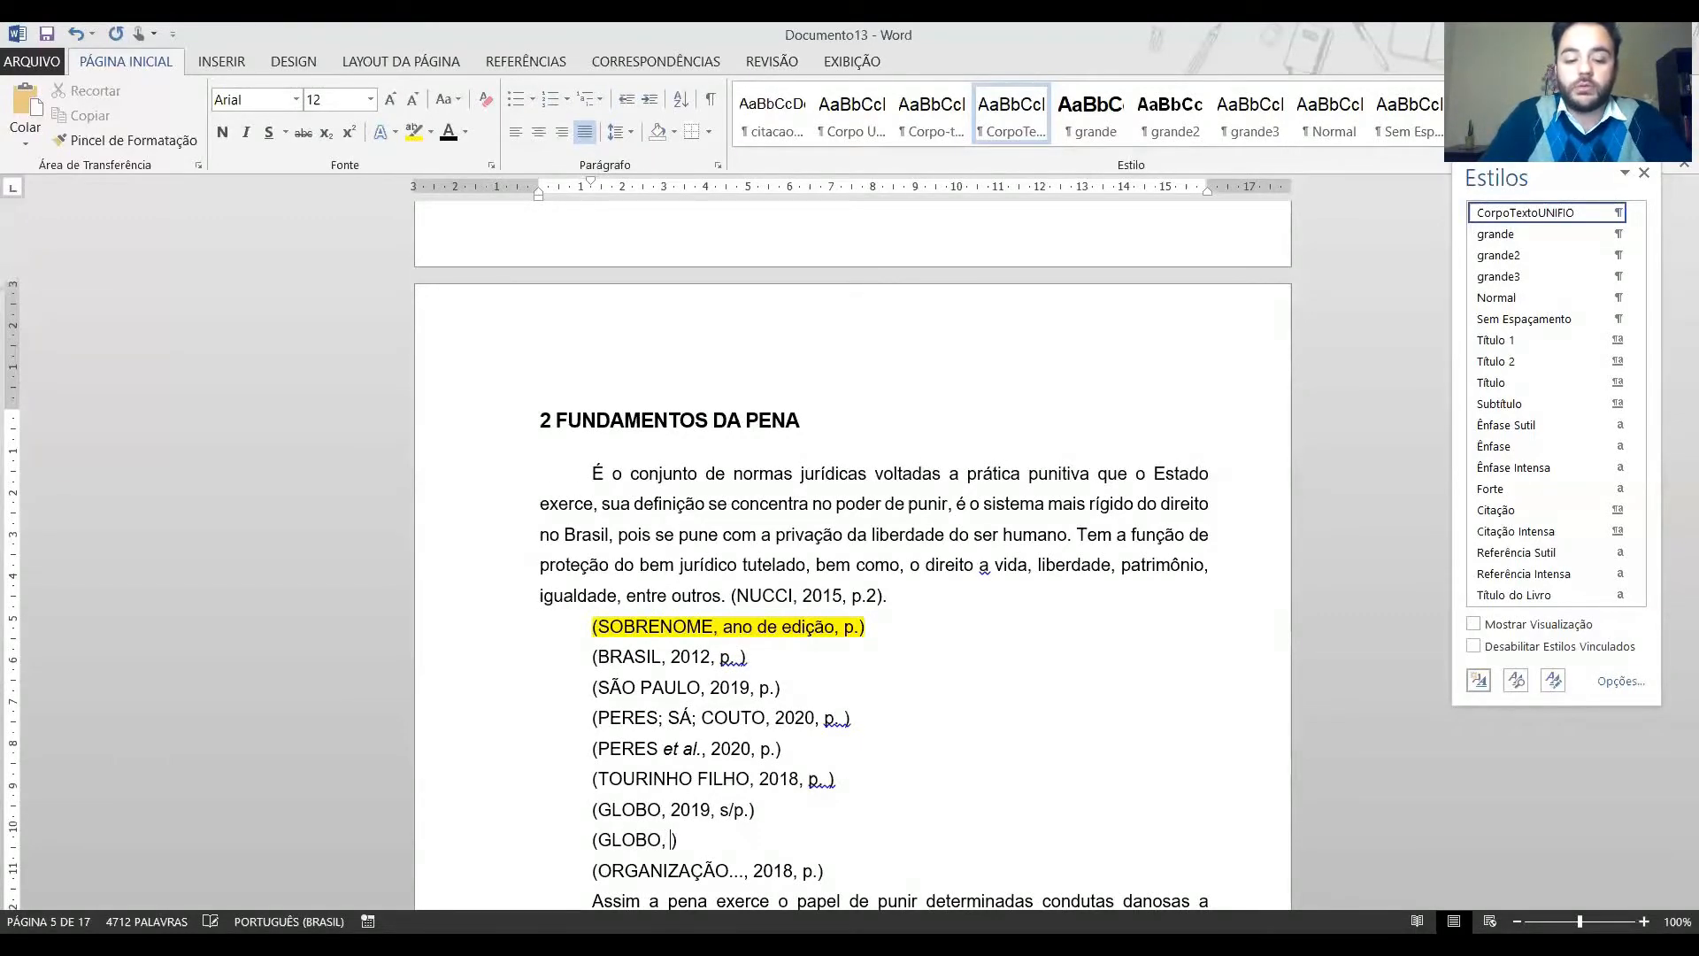
text(19, s/p)
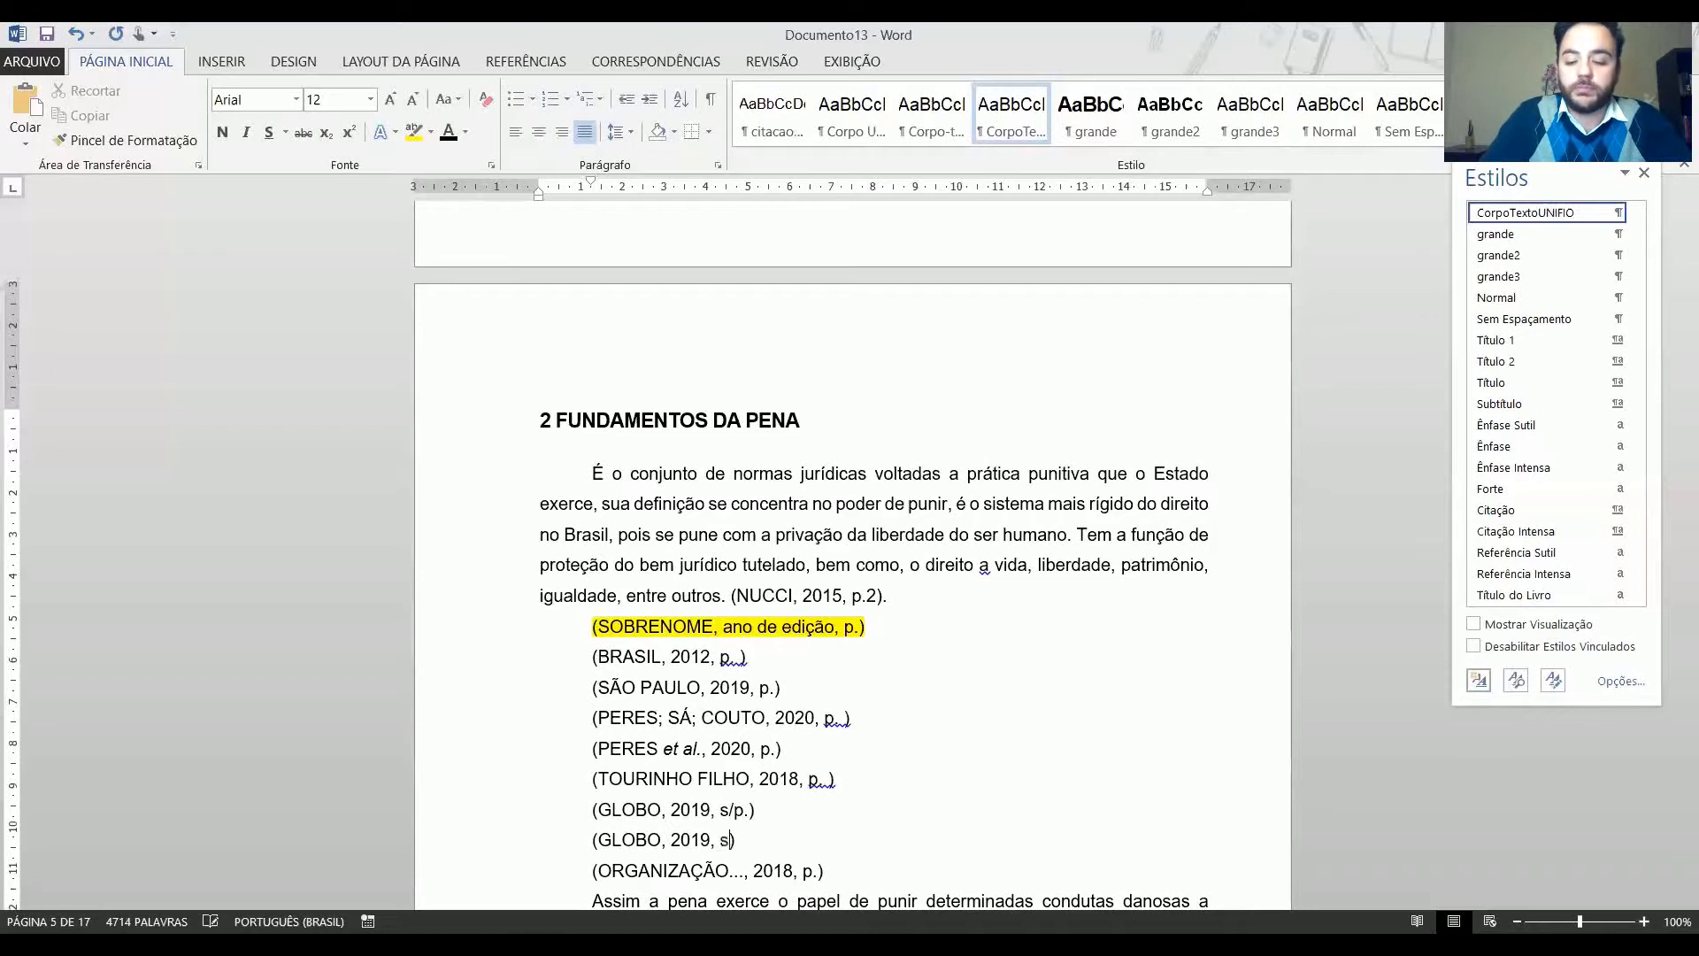
text(.)
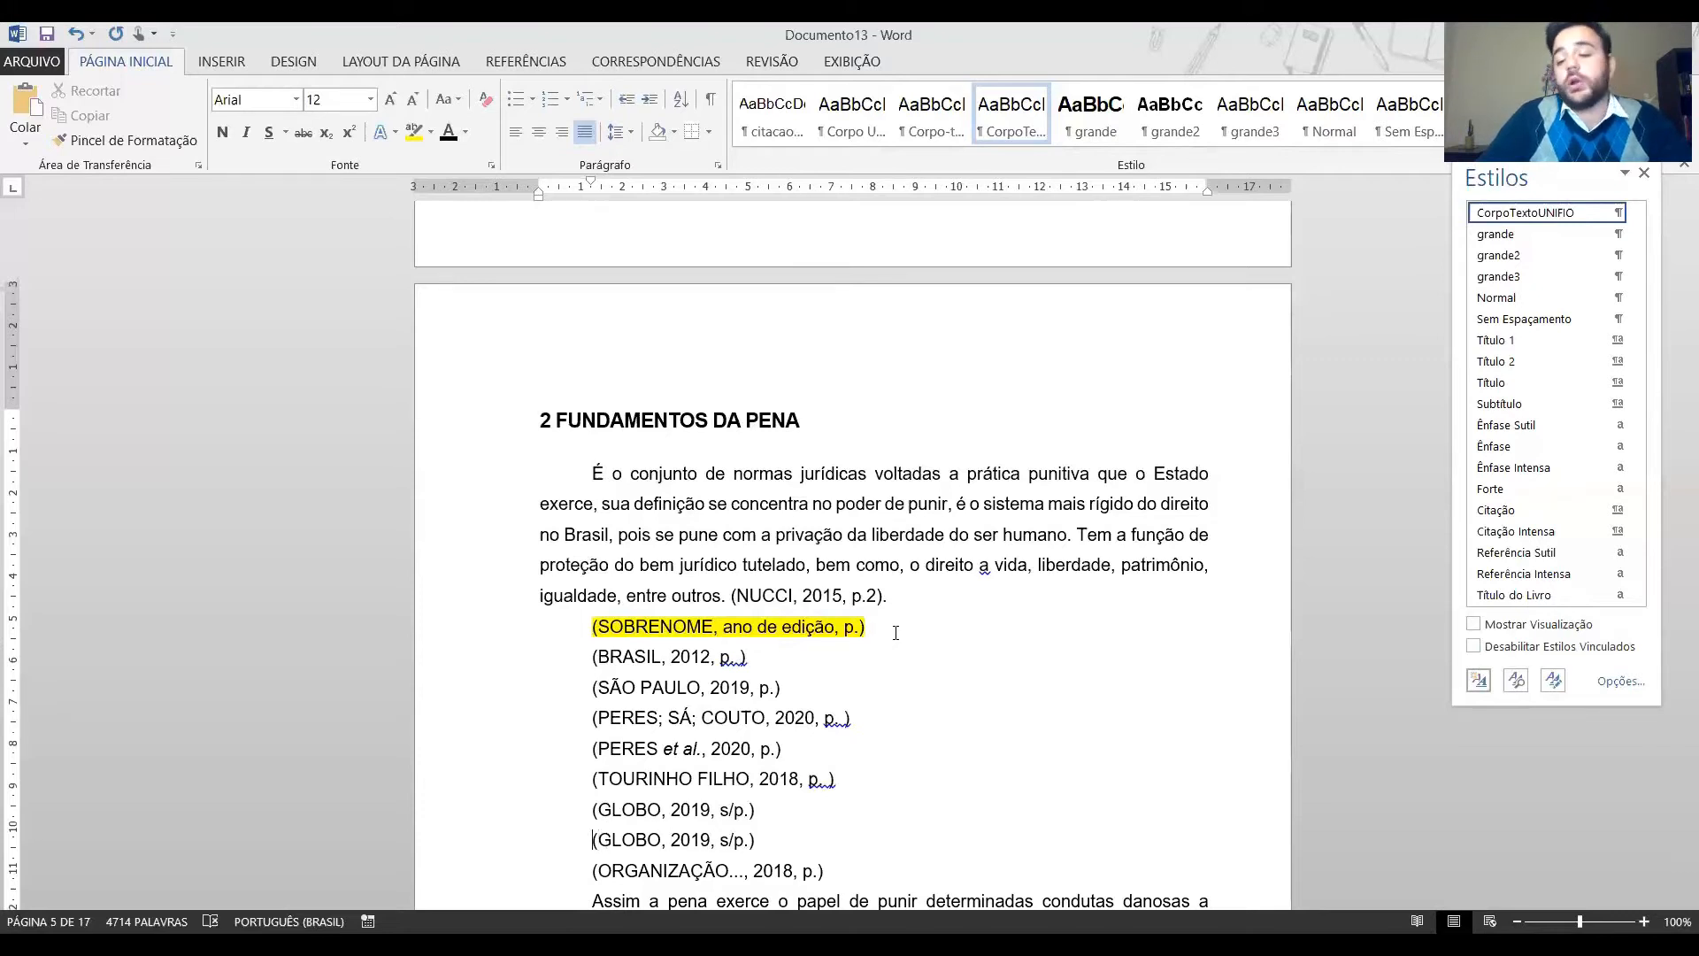
key(shift+Down)
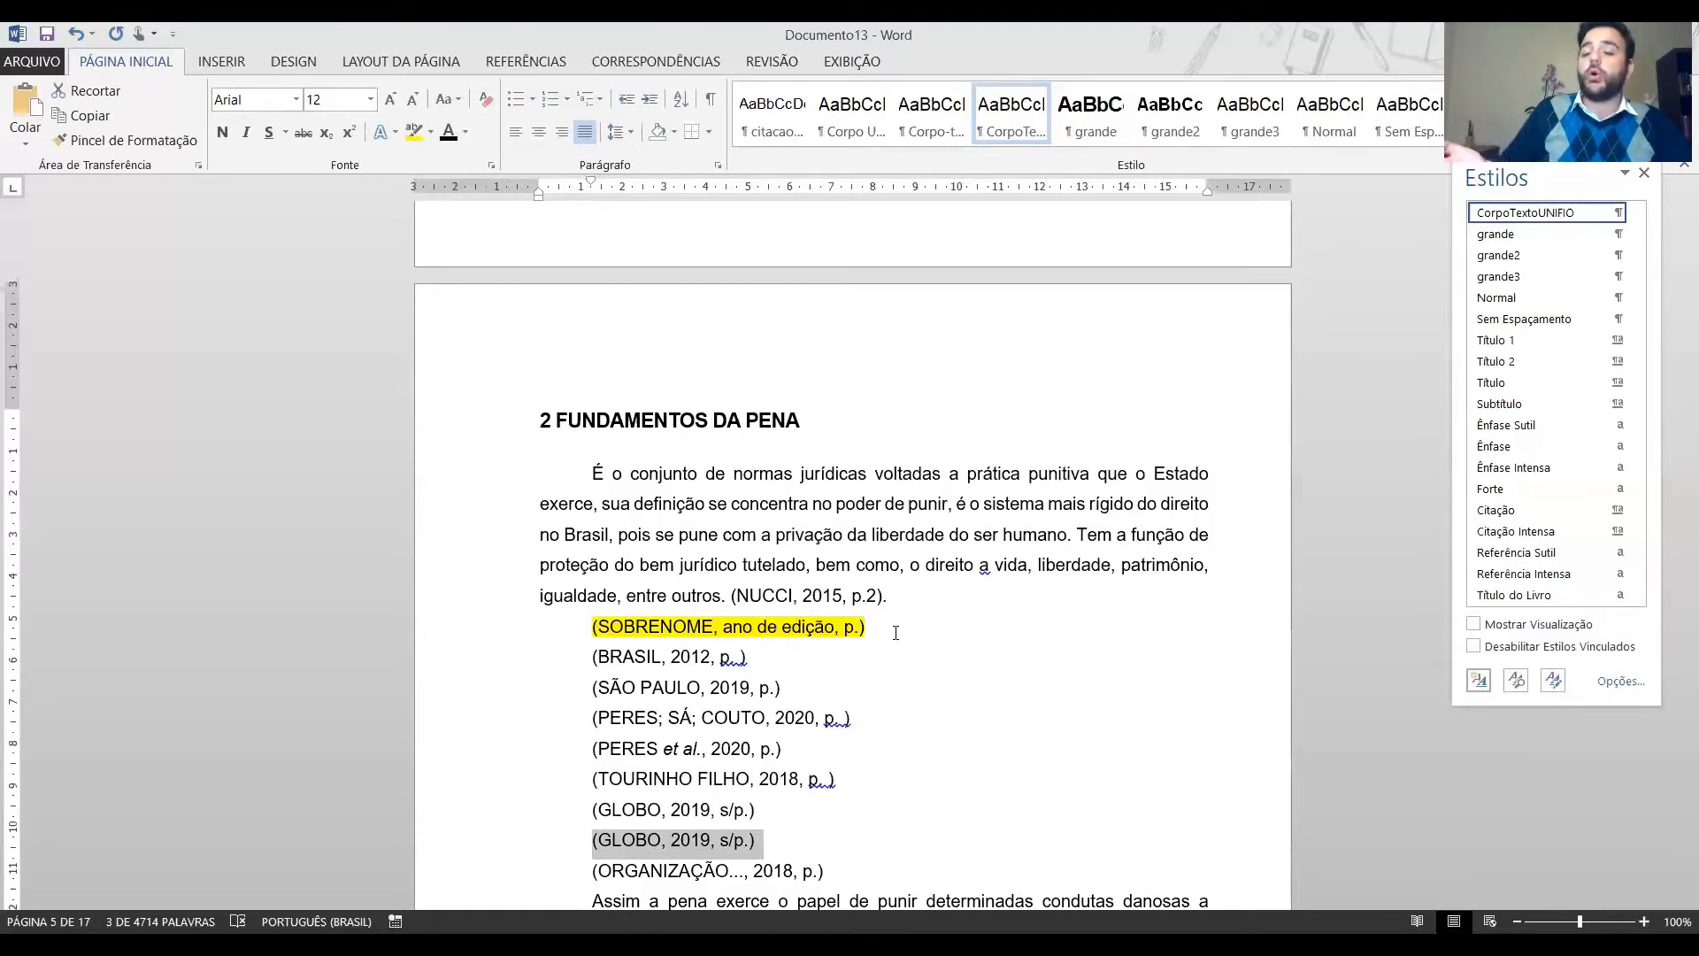
key(Left)
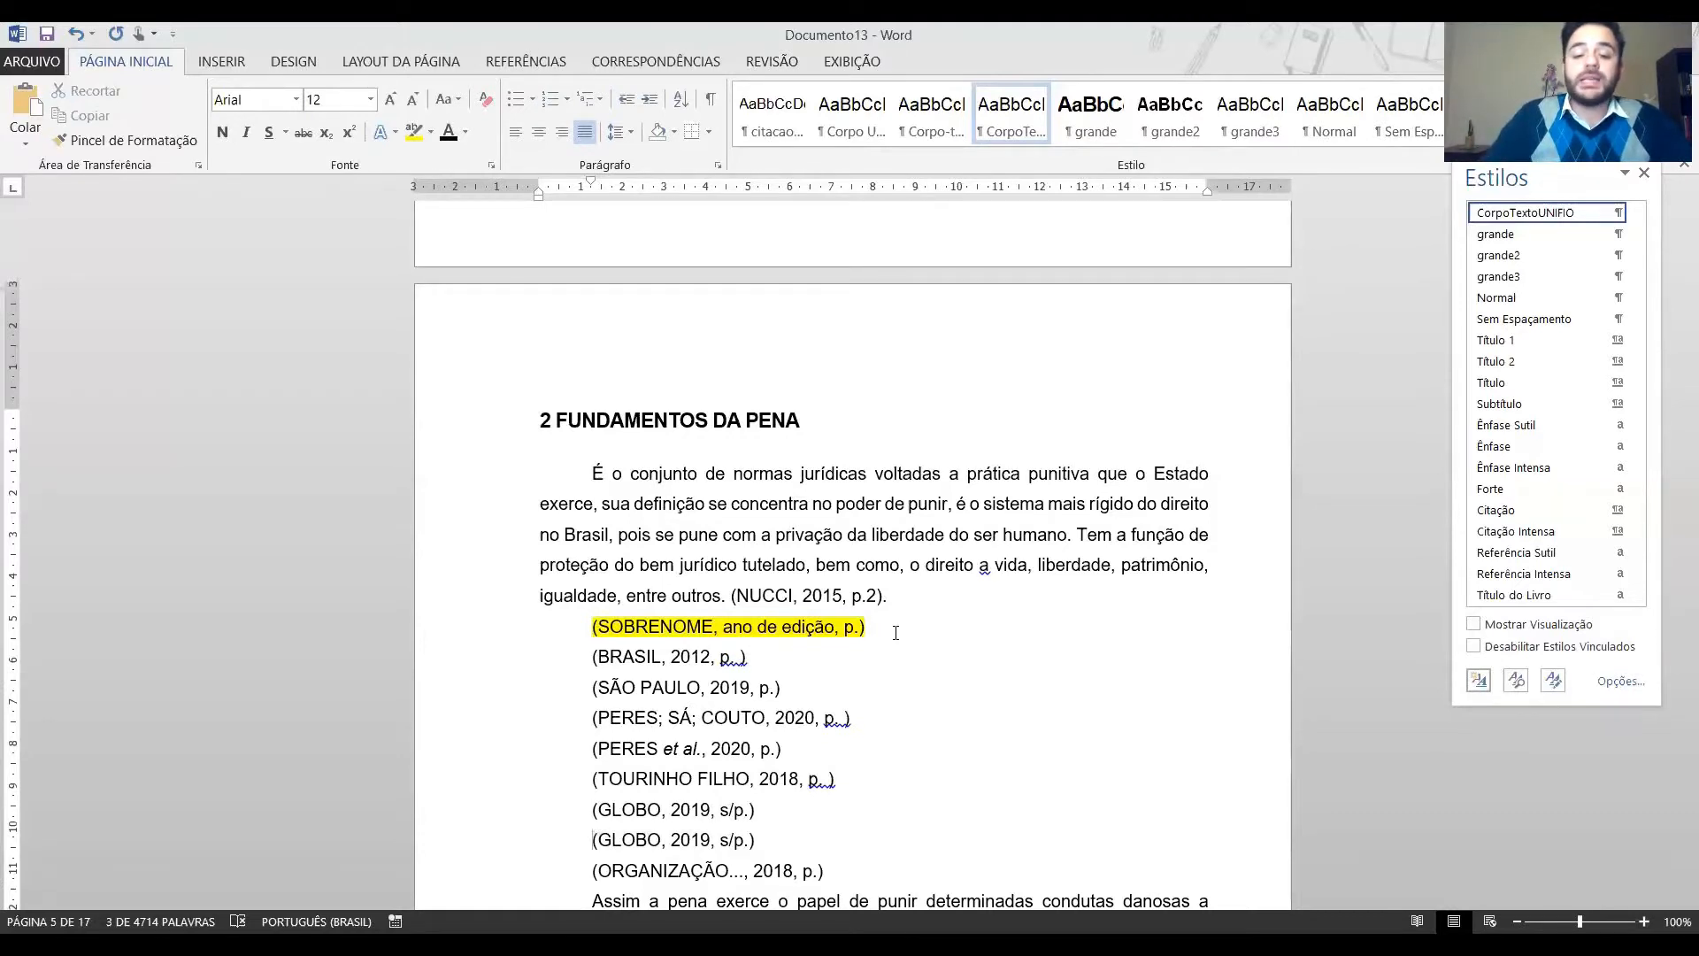
key(ctrl+shift+Right)
key(Down)
key(ctrl+shift+Right)
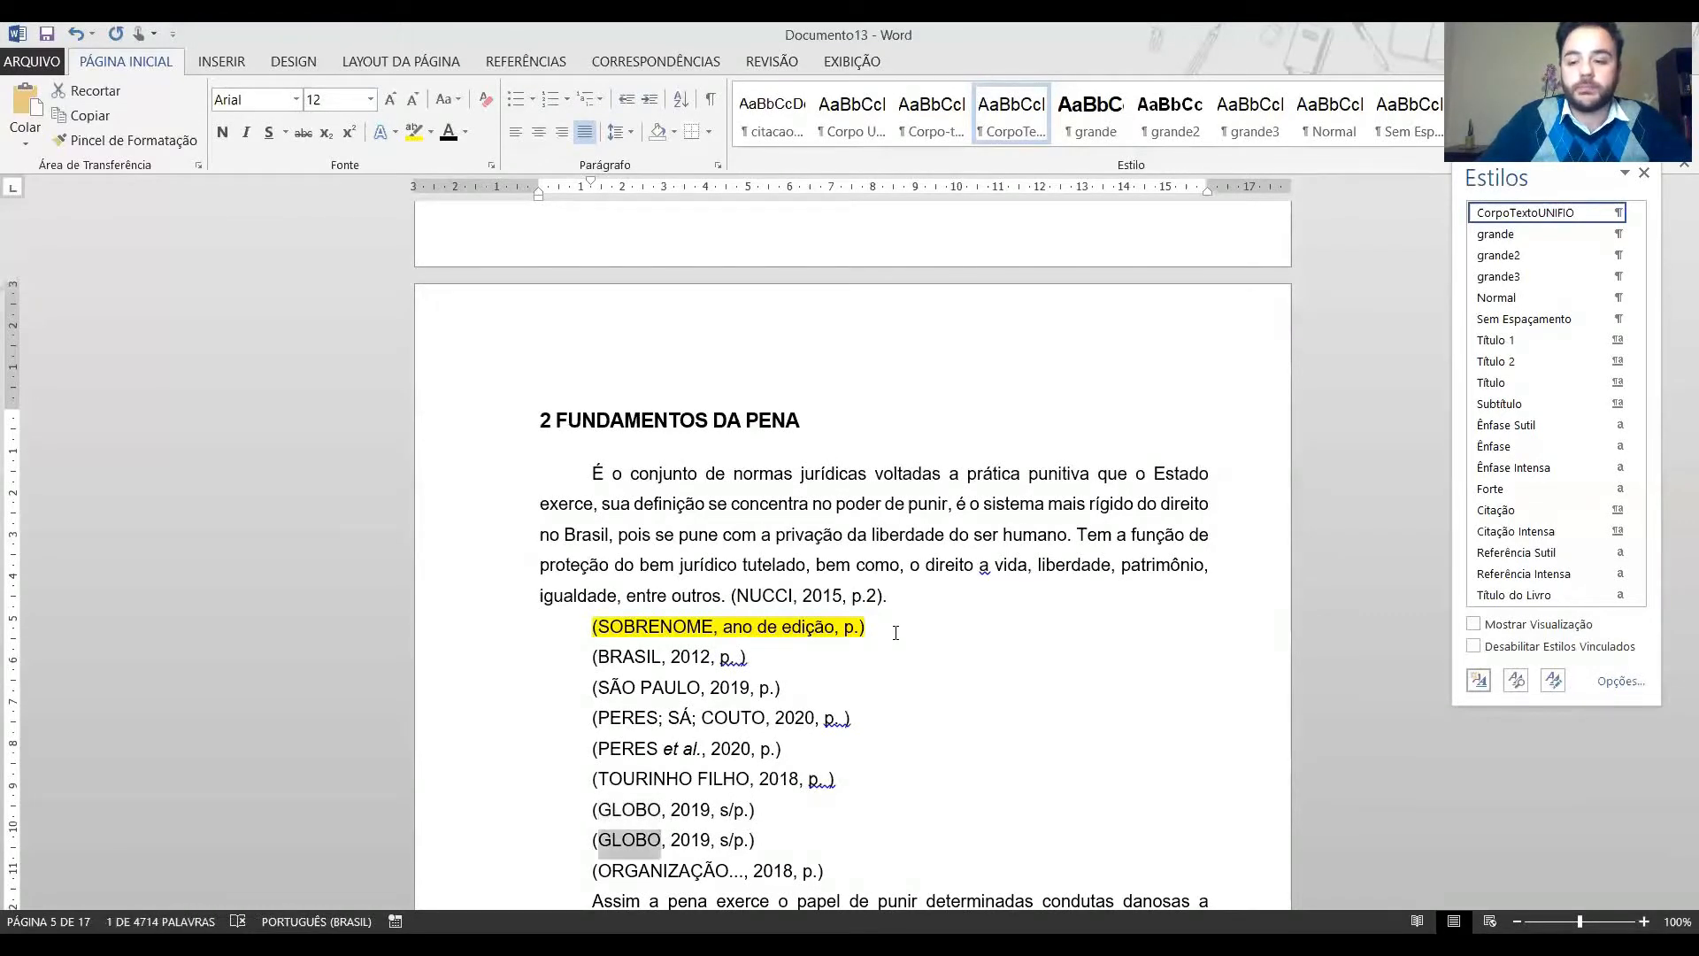
key(ctrl+Right)
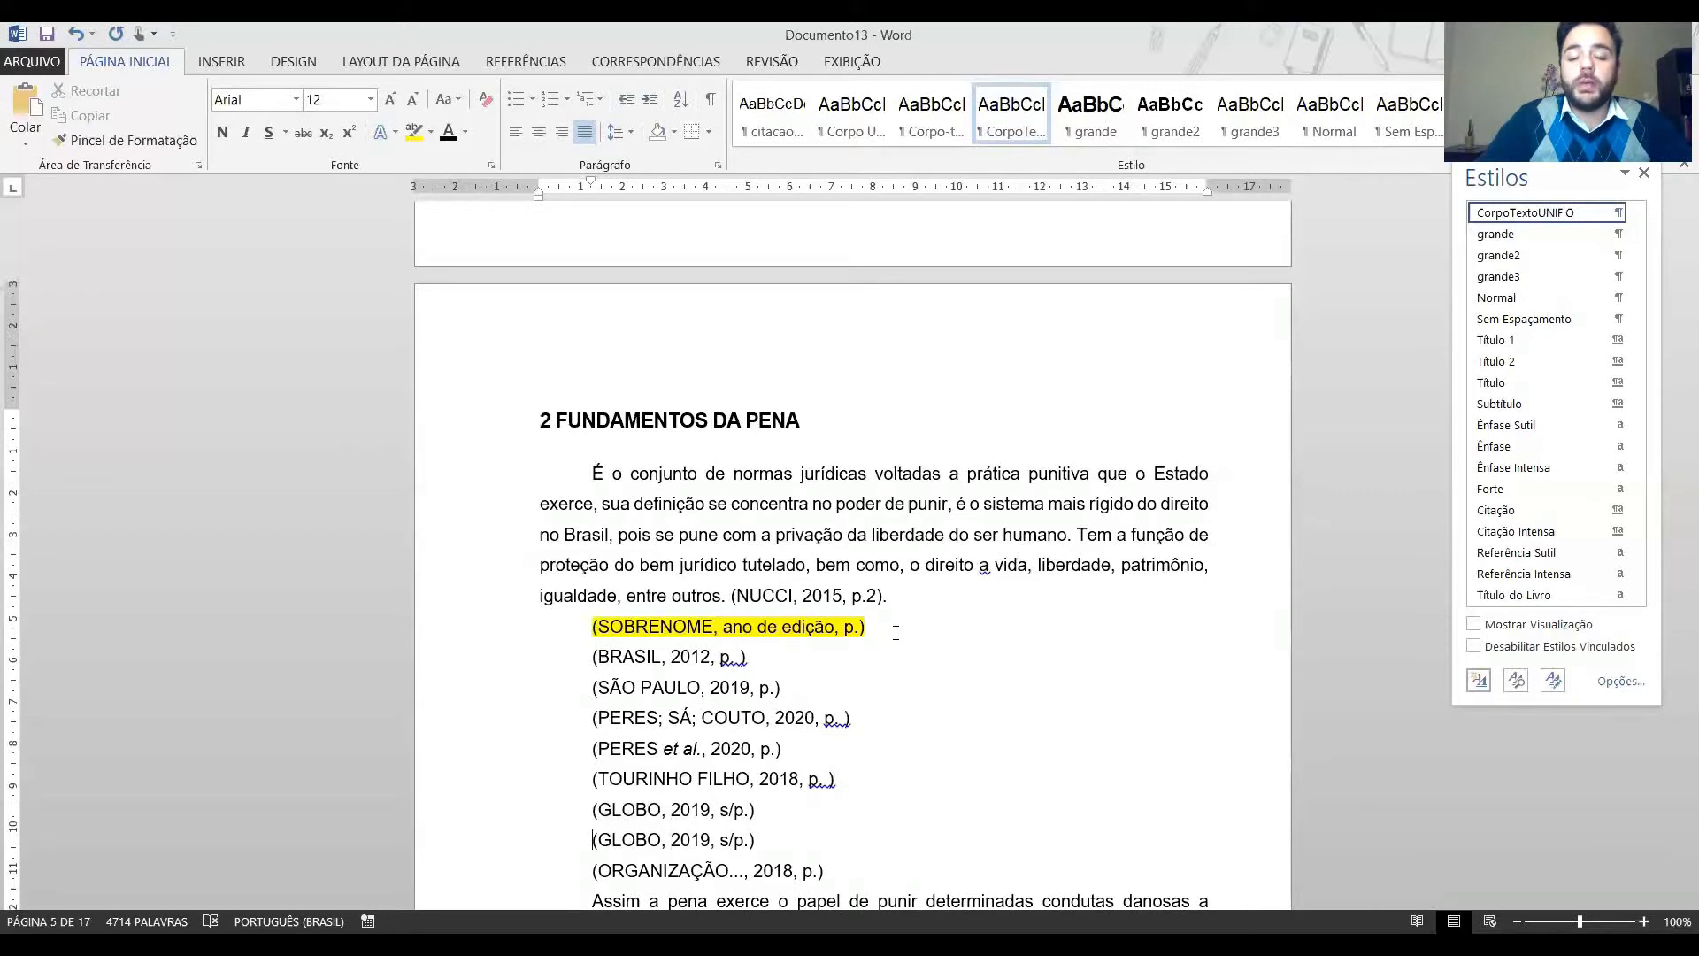
key(ctrl+shift+Right)
key(ctrl+shift+Left)
Distinguish the two GLOBO citations by changing their years to 2019a in the first and 2019b in the second.
key(Up)
key(ctrl+shift+Right)
key(ctrl+shift+Right)
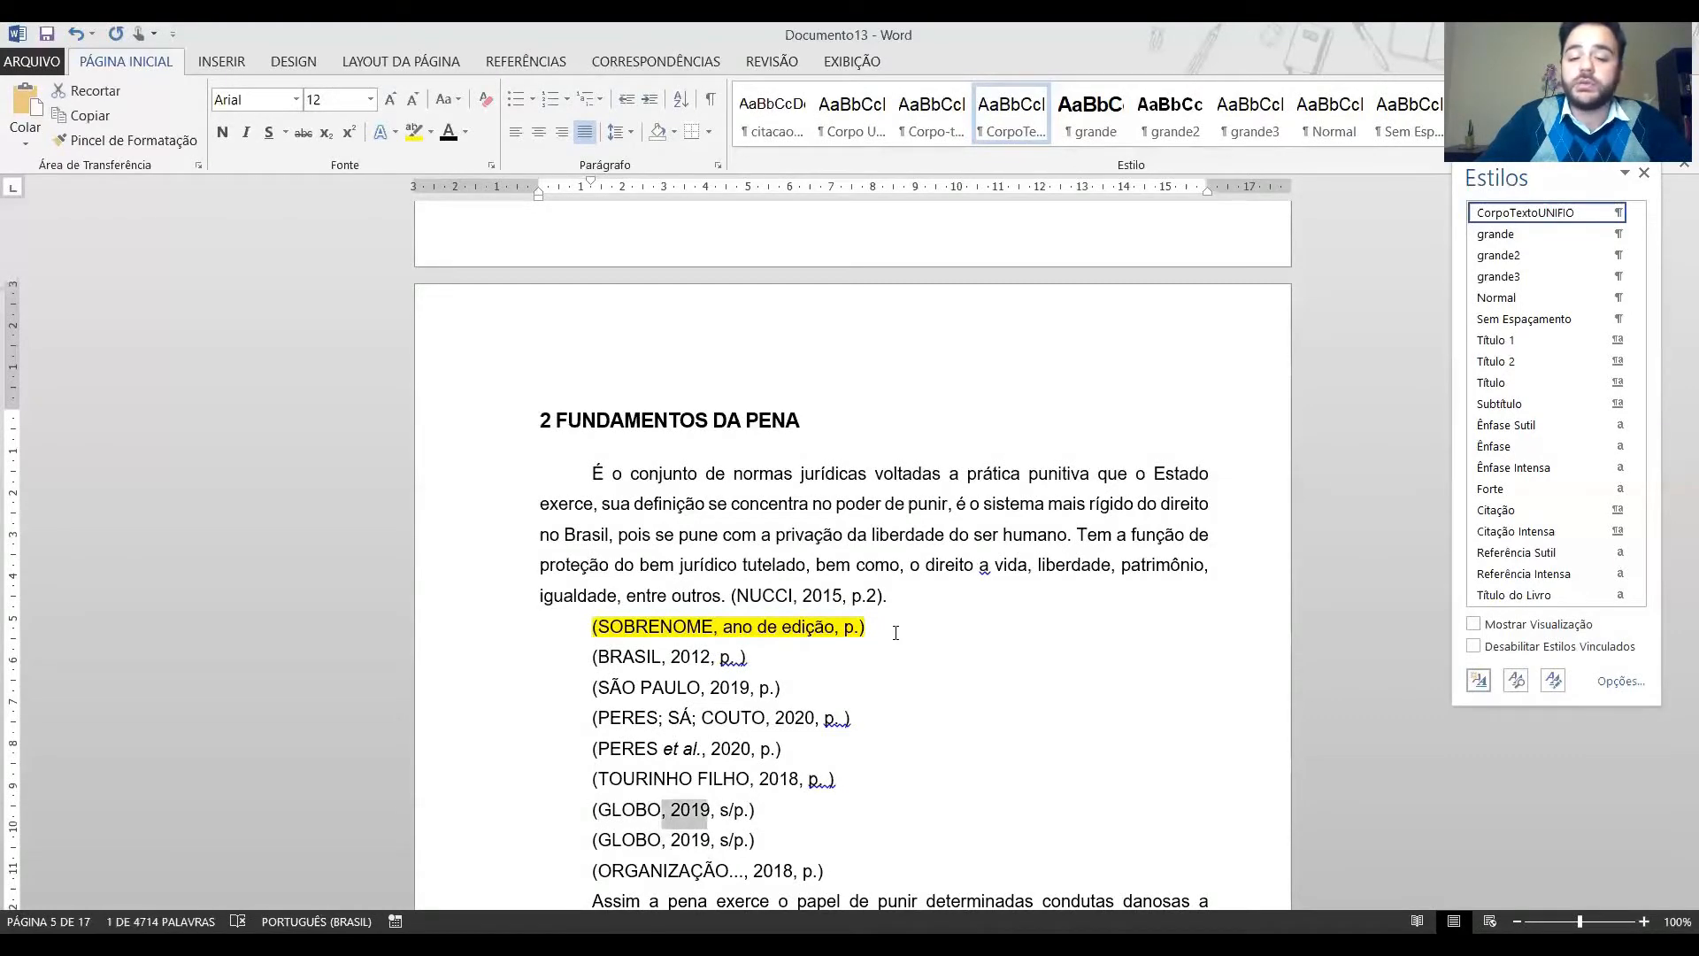
key(Right)
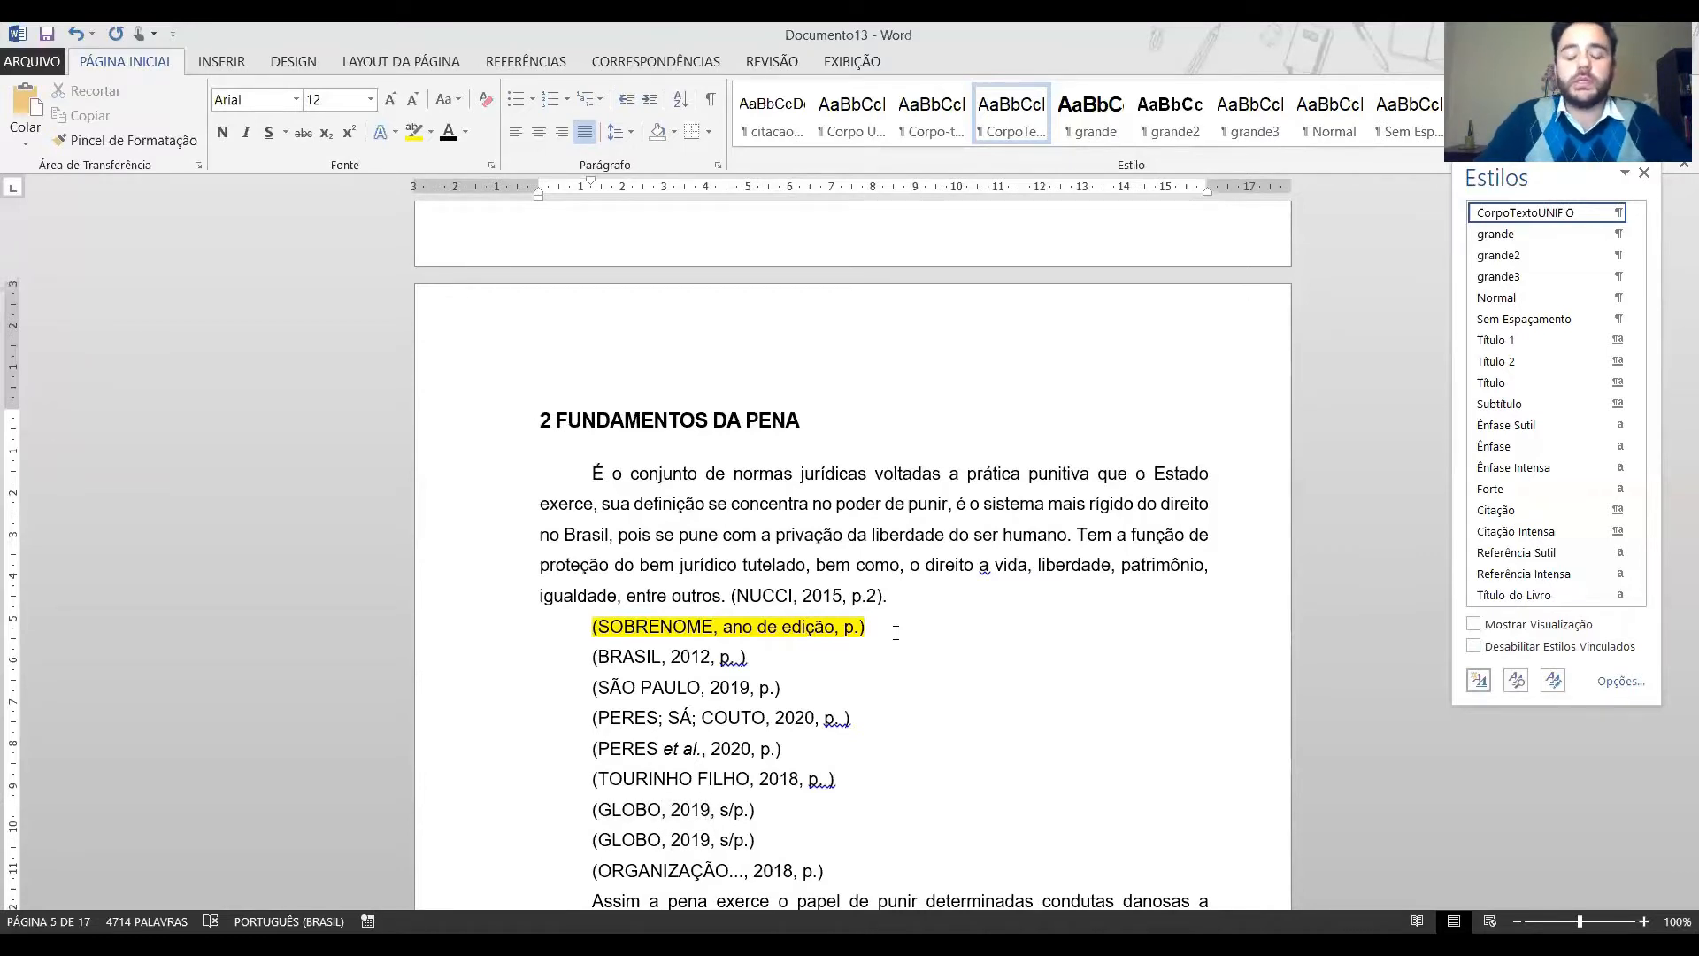
text(a)
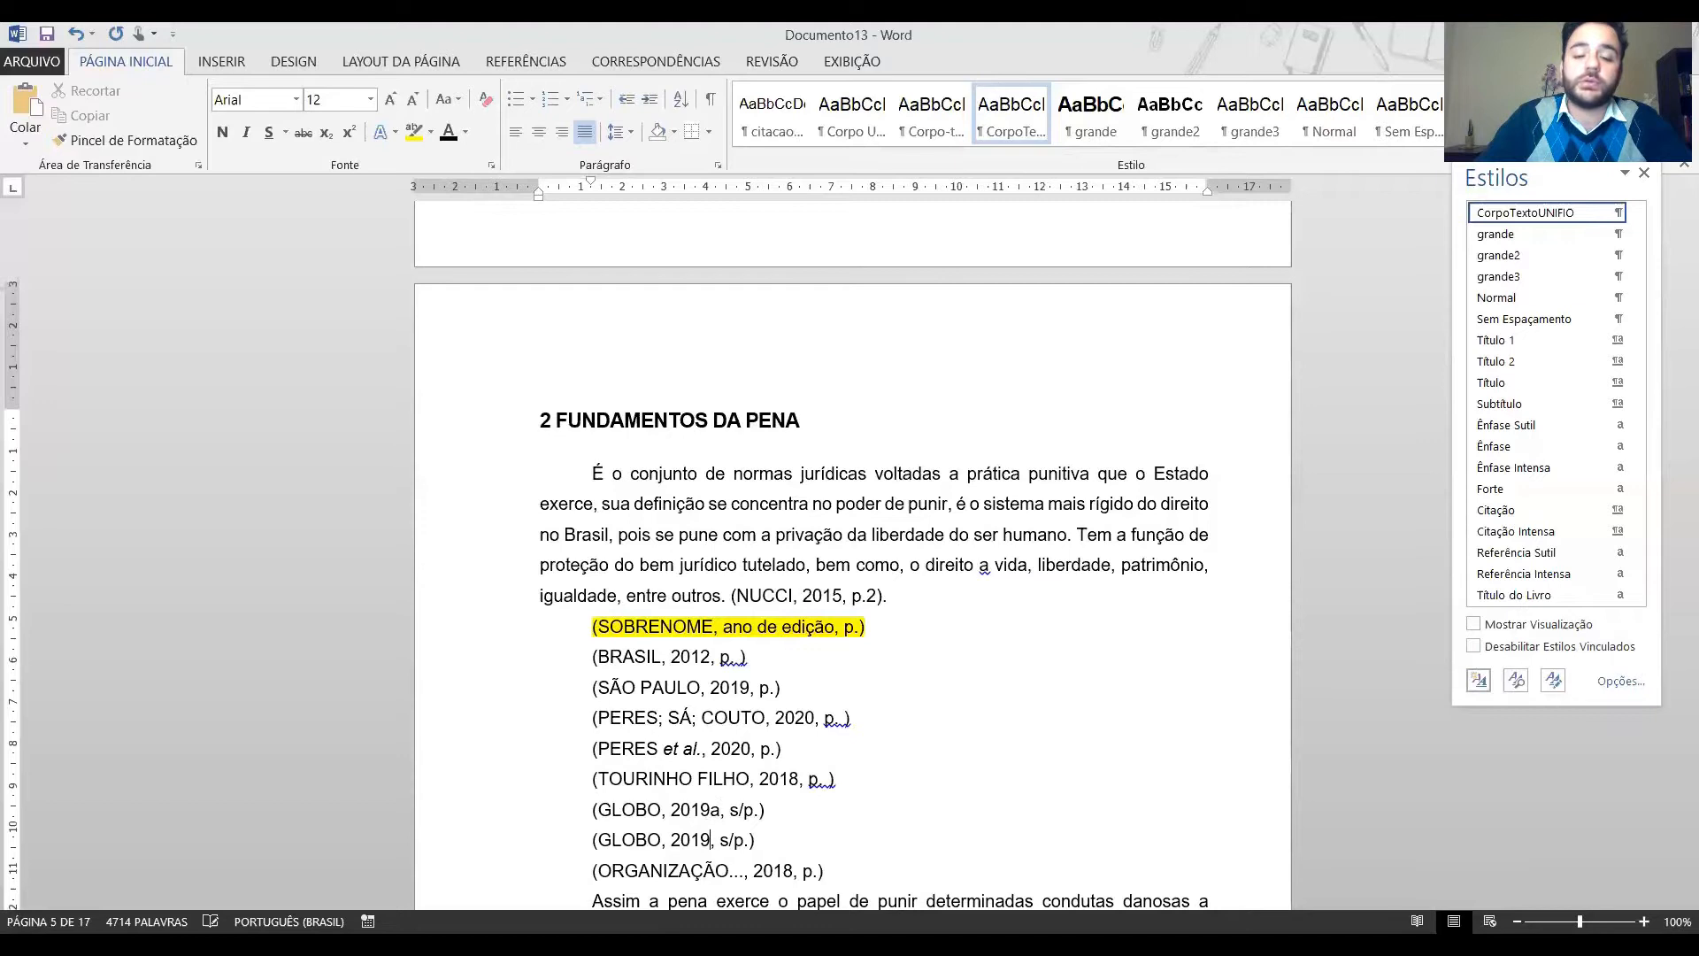
text(b)
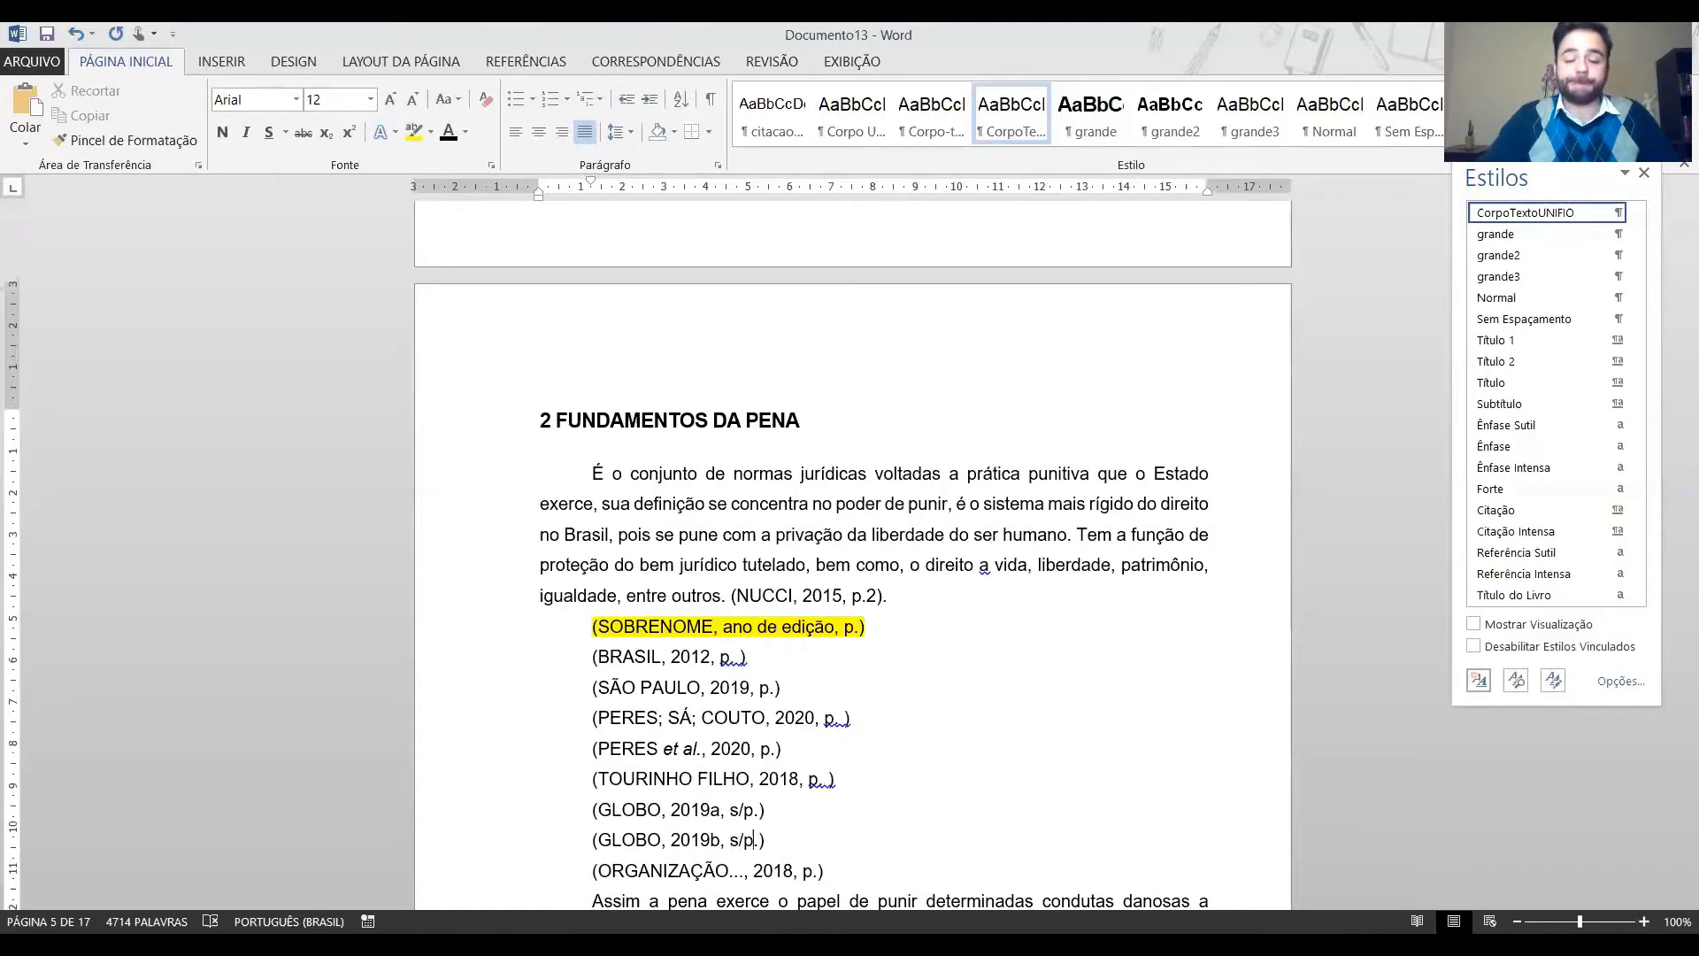
Review section 2's body text down to the heading "2.1 Teorias jusfilosóficas" and select that heading to inspect its formatting.
click(751, 900)
scroll(852, 548, down, 2)
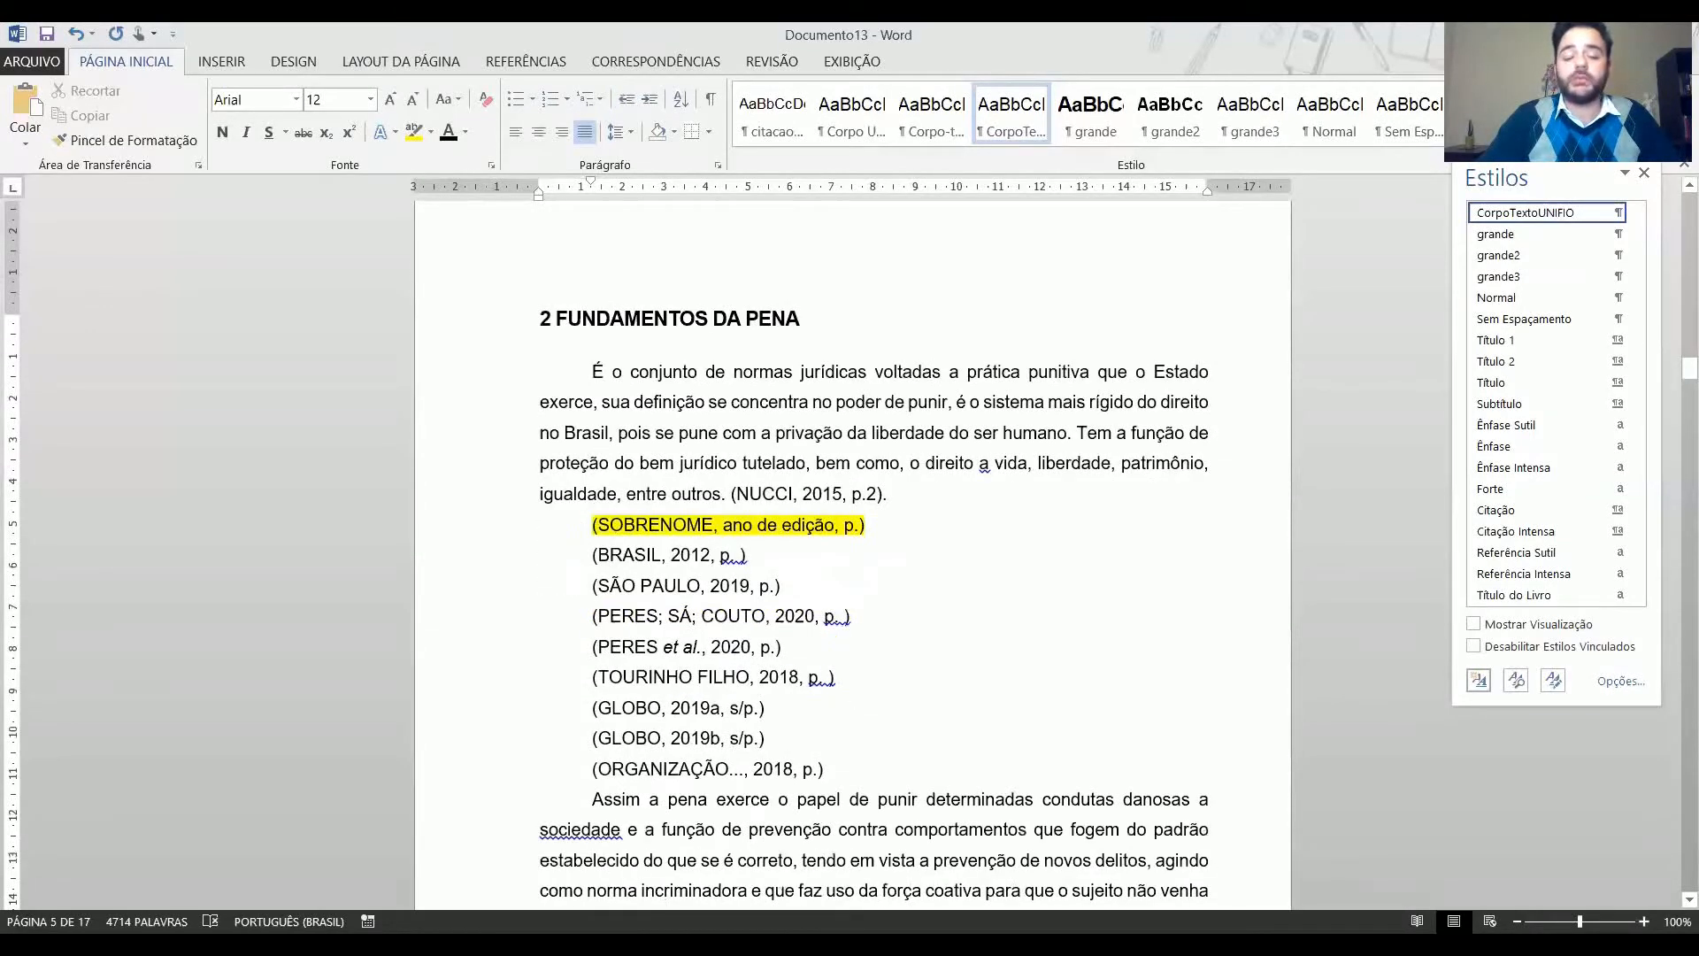
scroll(688, 690, down, 1)
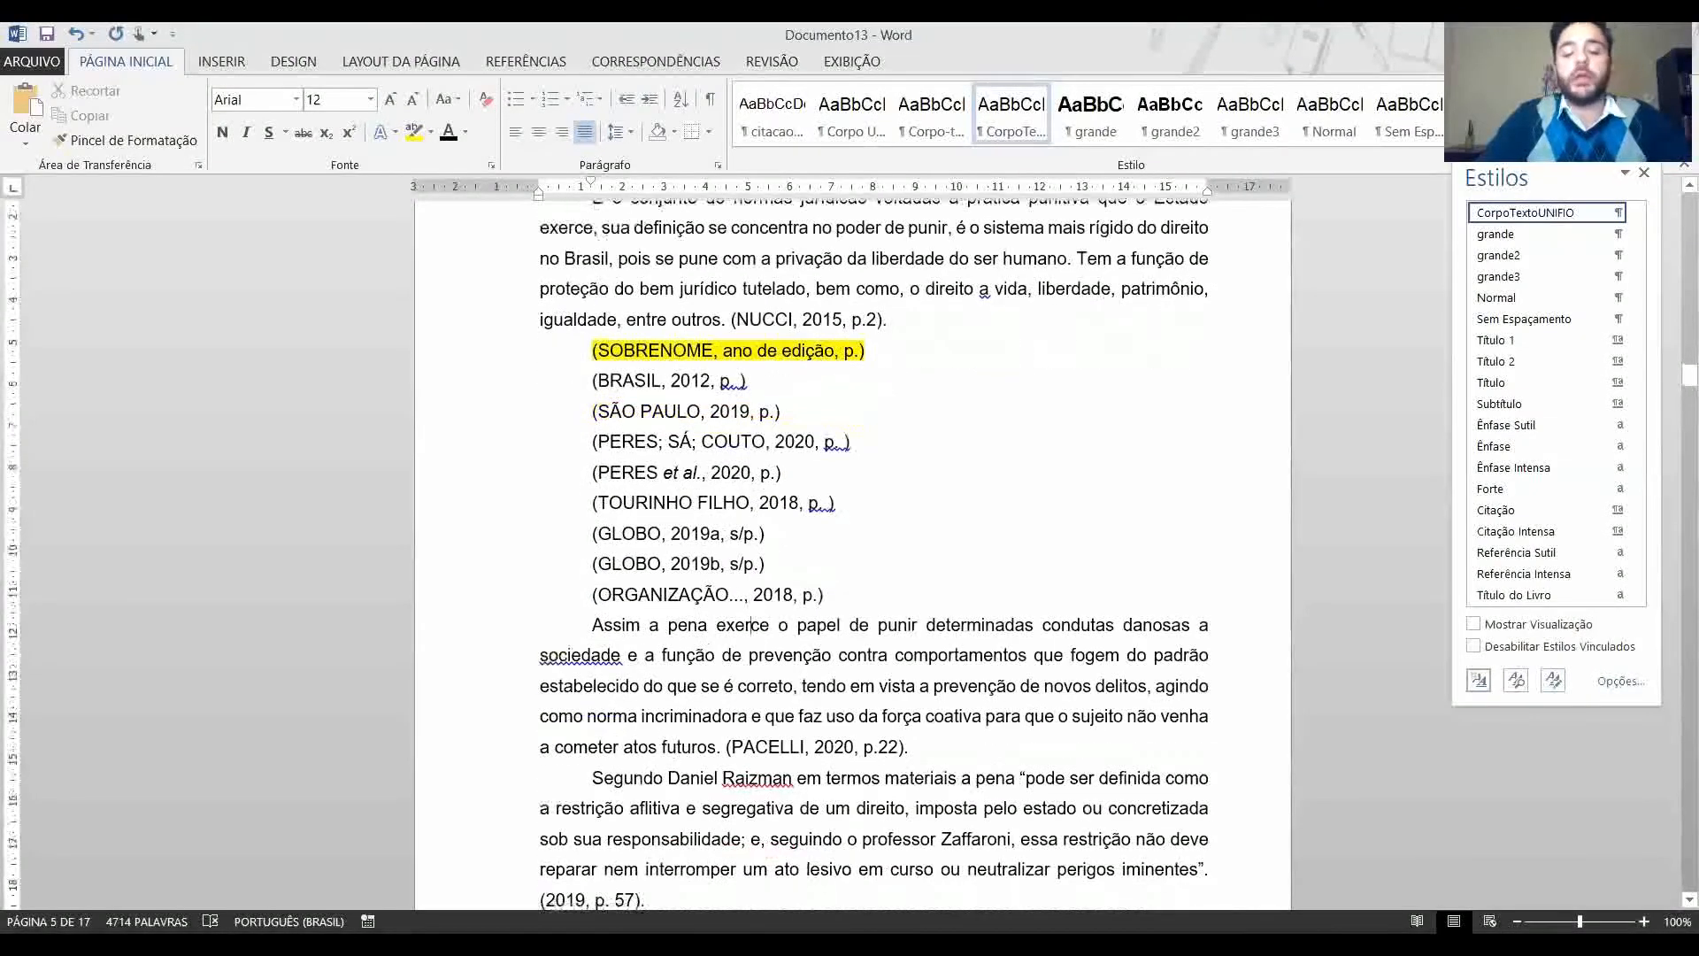
scroll(701, 773, down, 1)
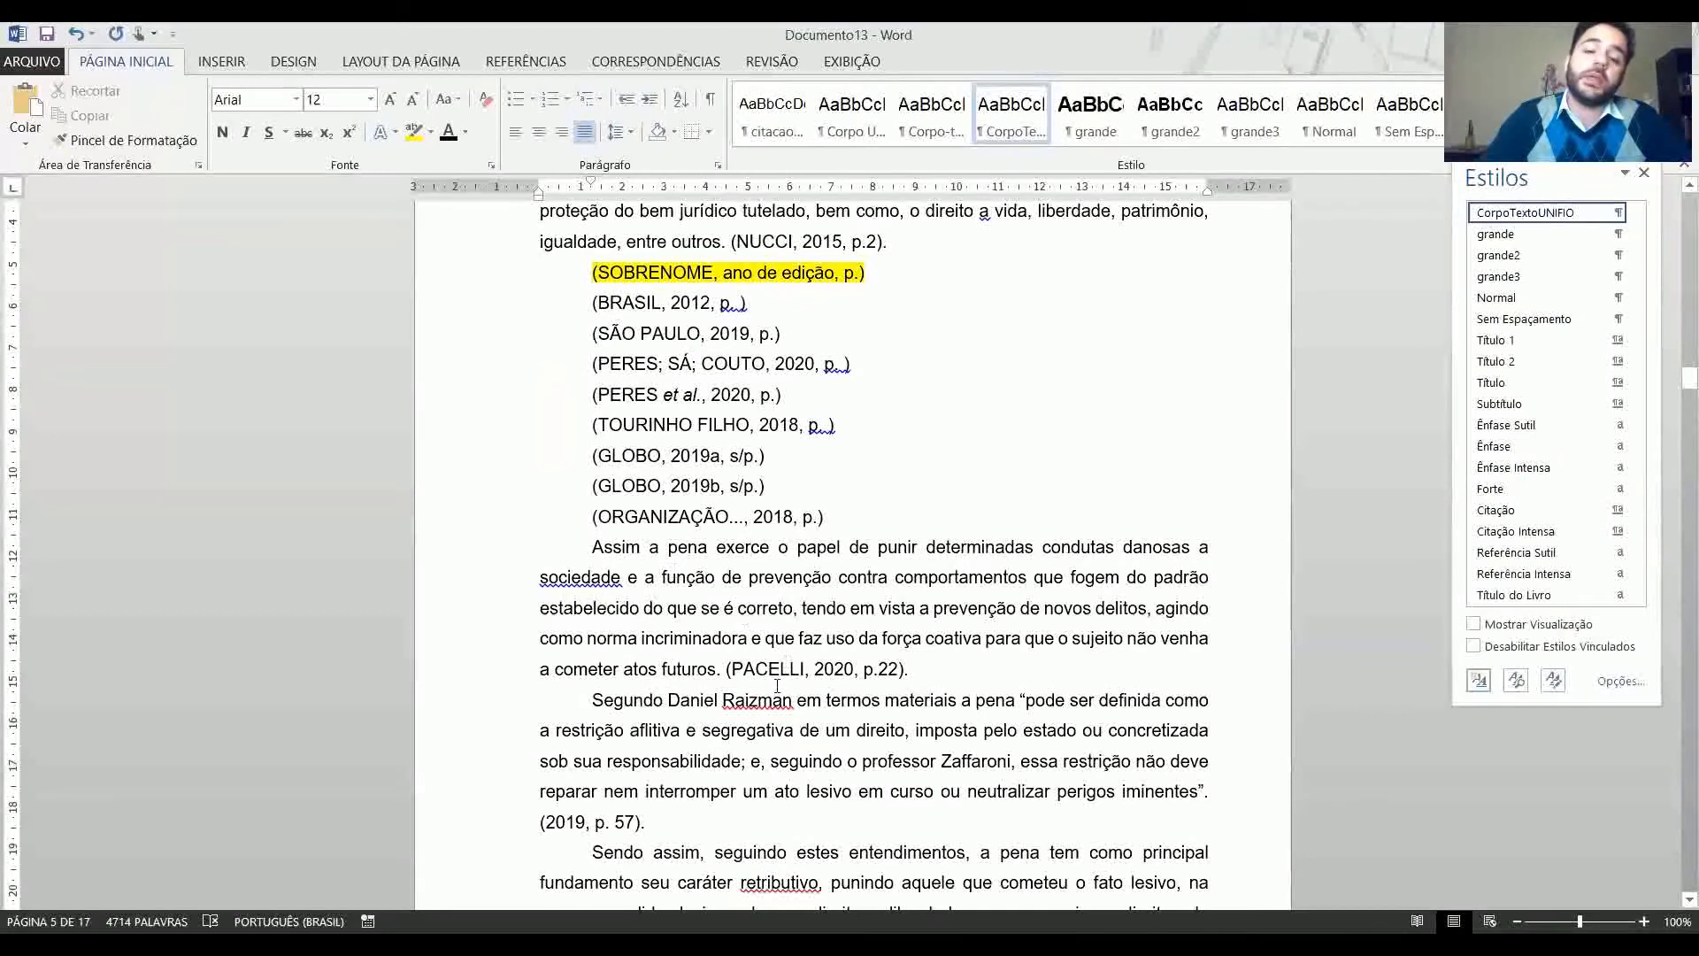
scroll(750, 641, down, 15)
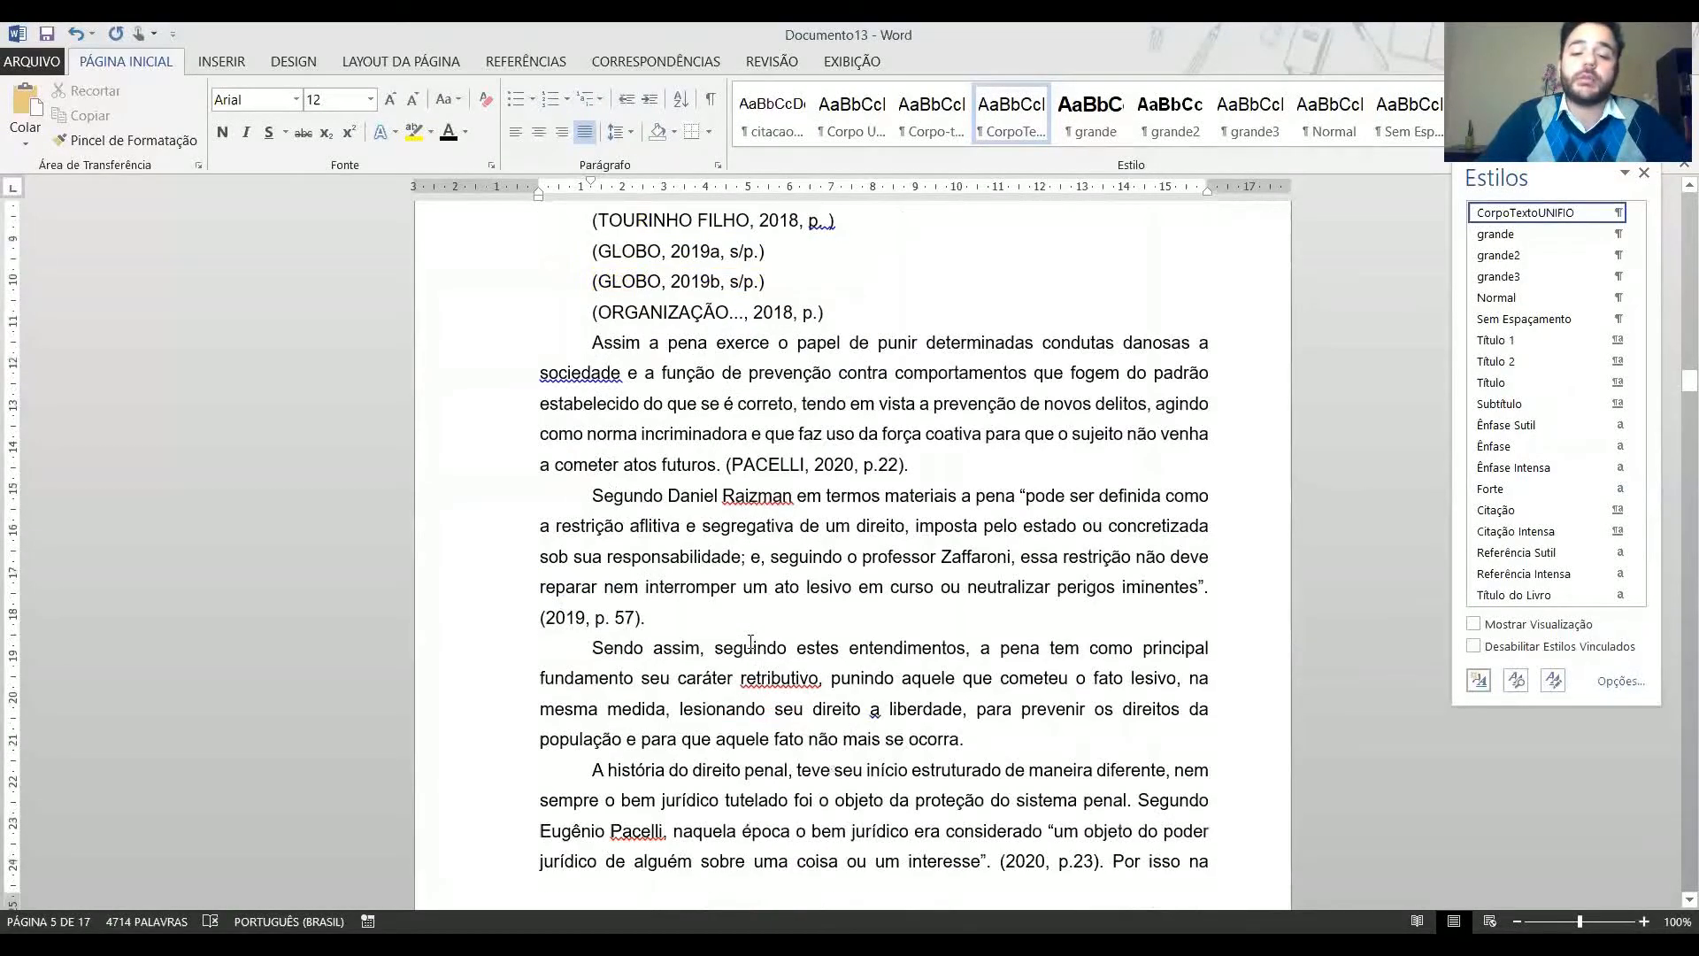
scroll(750, 640, down, 13)
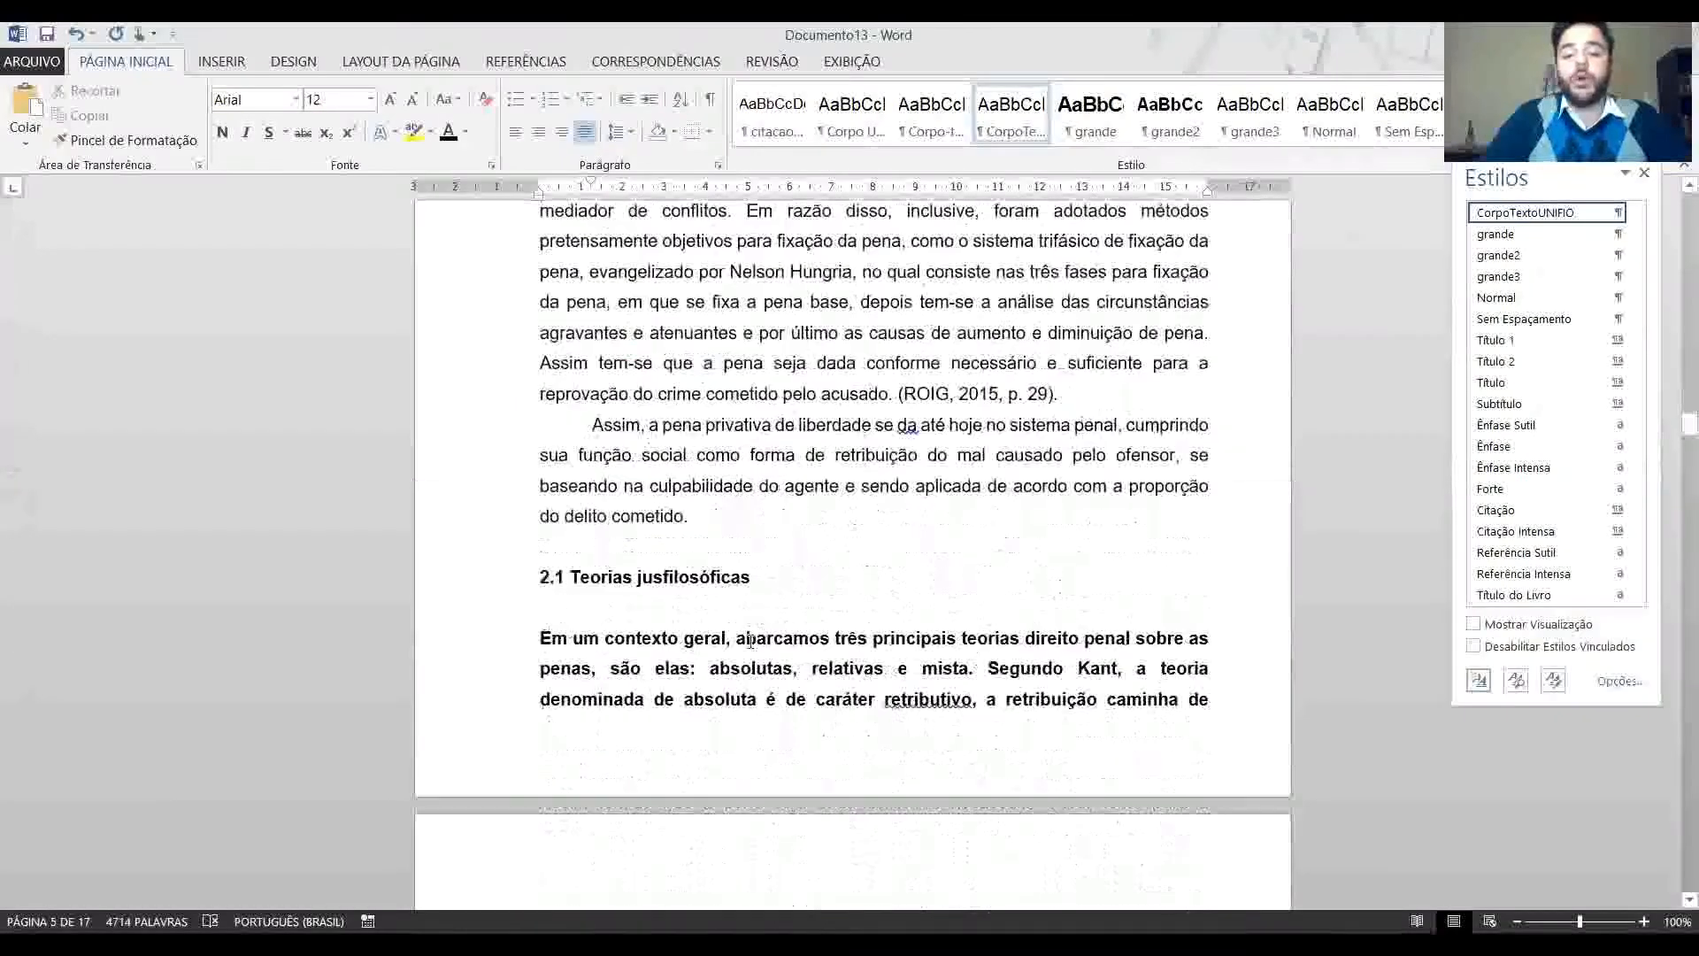
scroll(750, 641, up, 2)
click(536, 363)
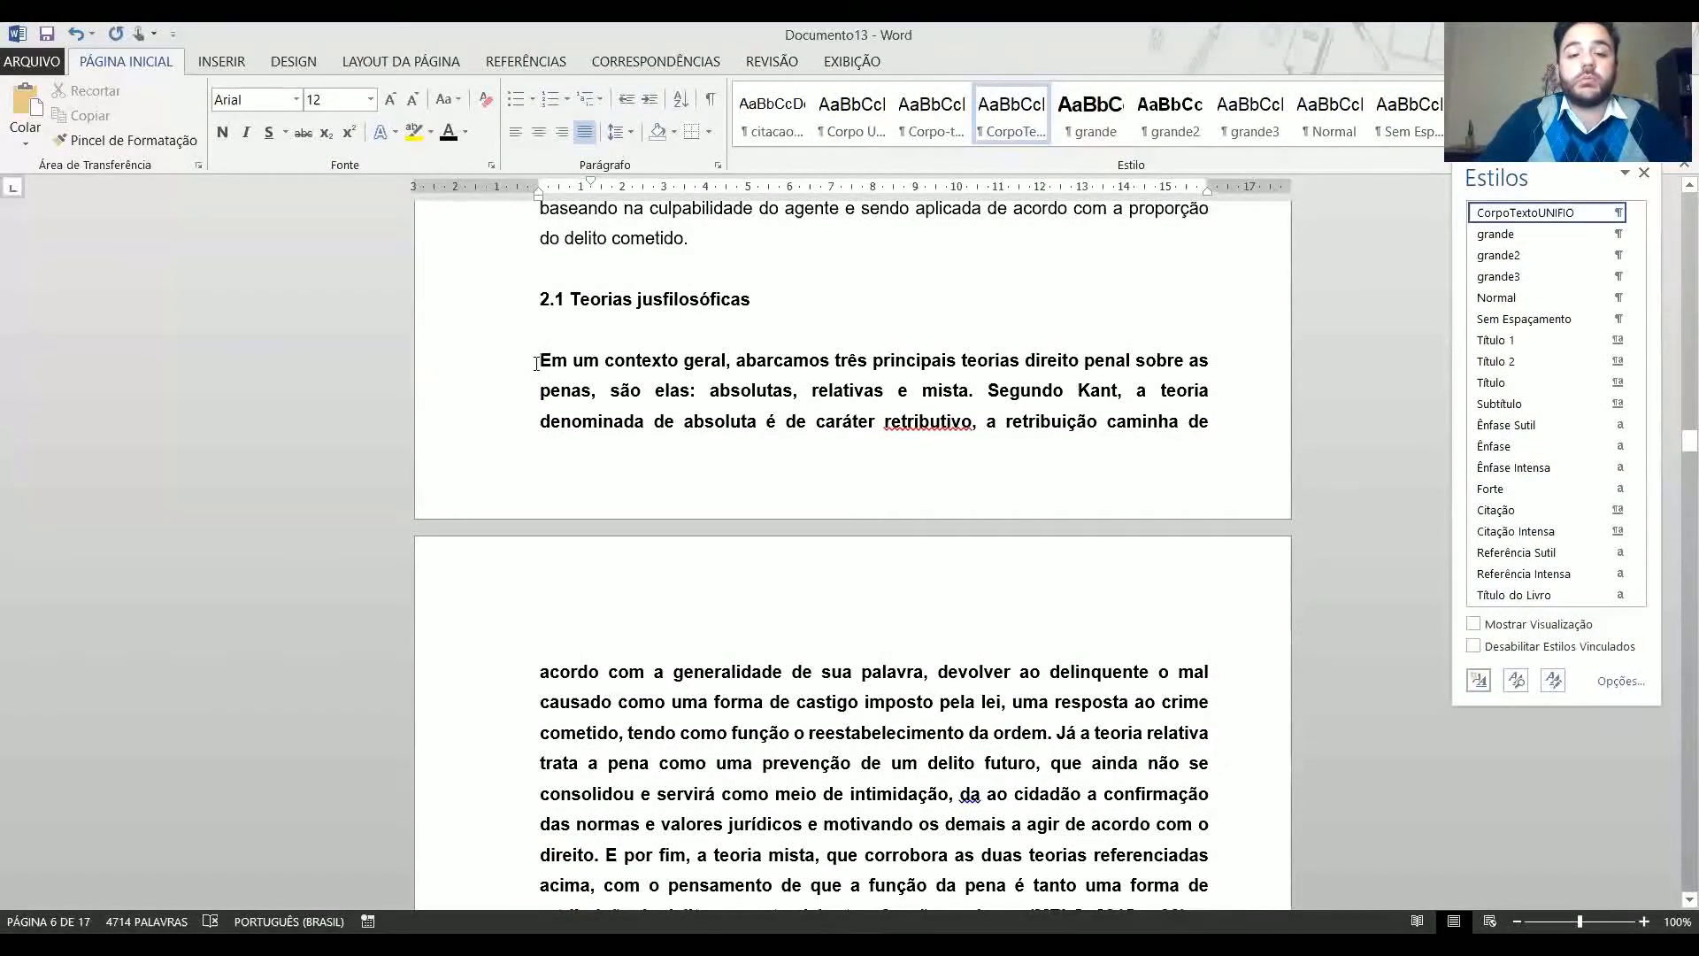
key(Up)
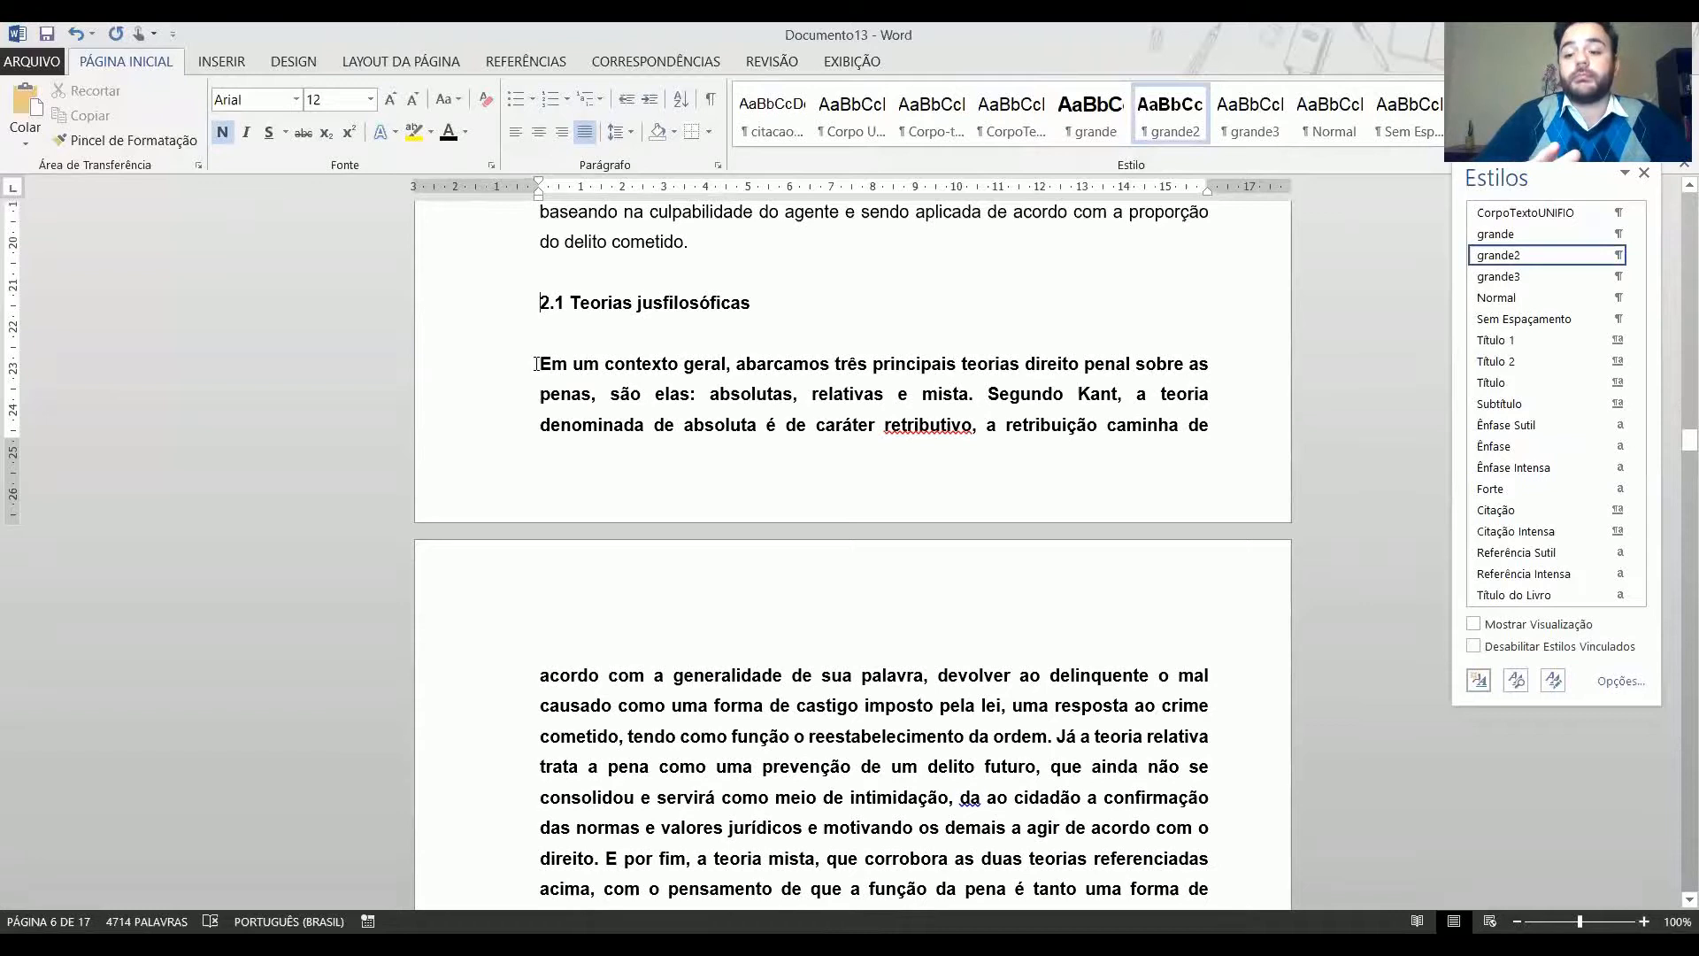
key(shift+Down)
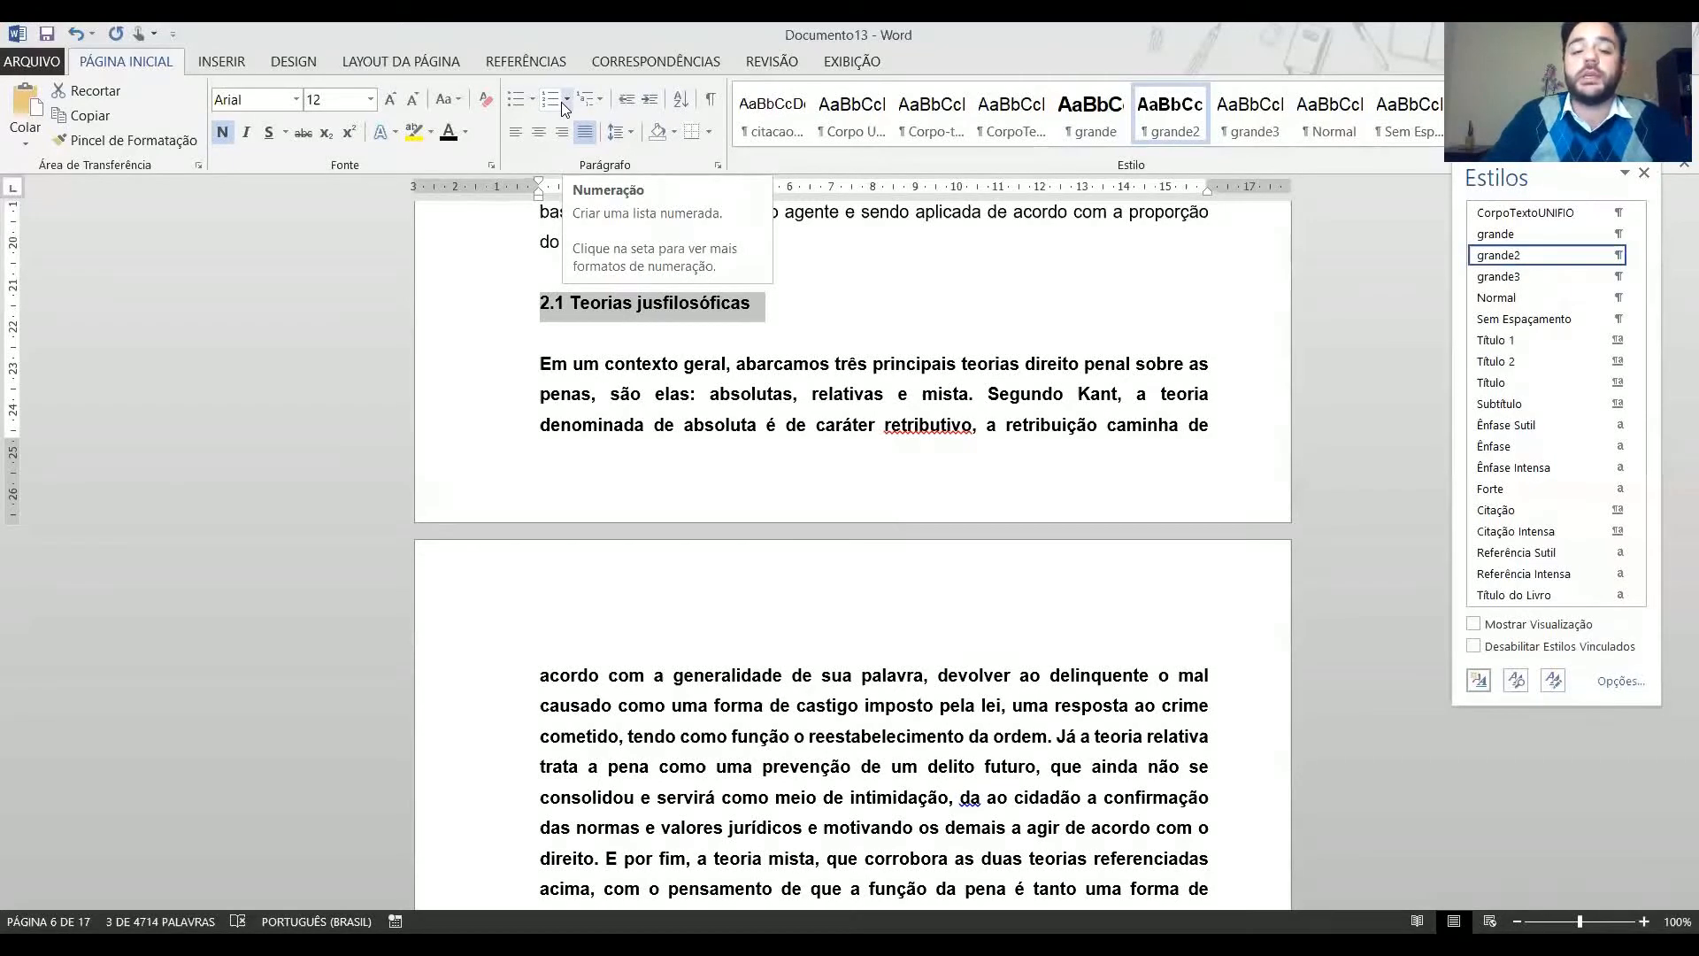
Apply the CorpoTextoUNIFIO style to all body paragraphs of section 2.1, up to the heading of section 2.2.
key(Down)
key(Down)
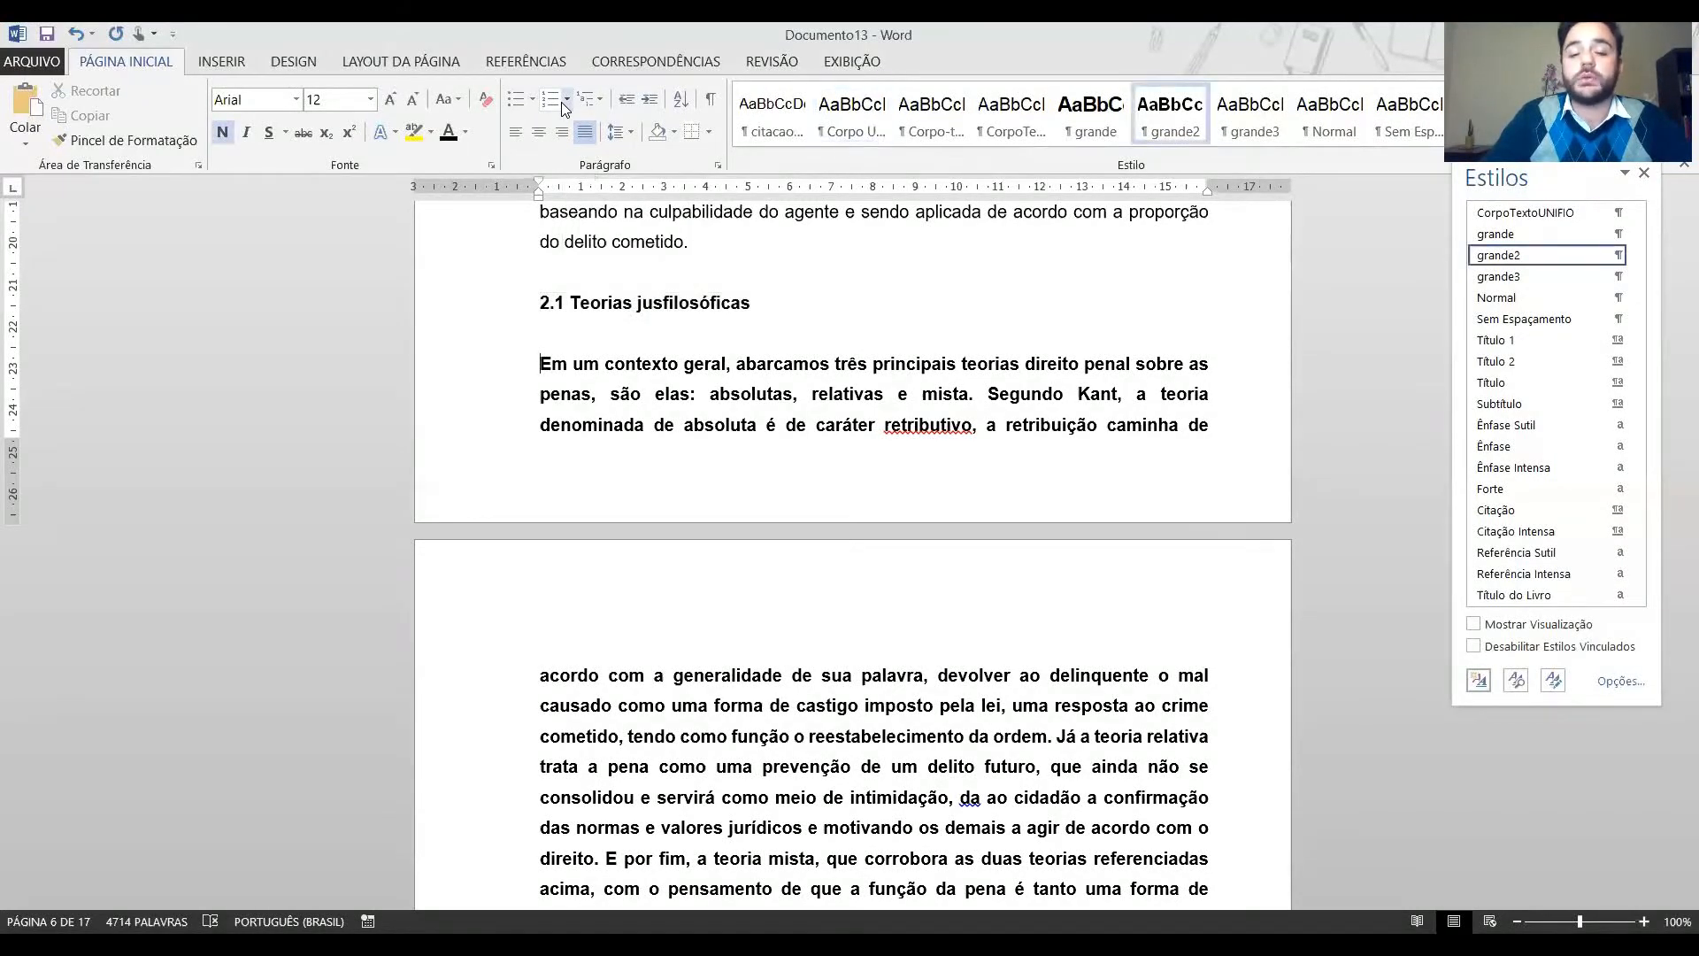
key(ctrl+shift+Down)
key(ctrl+shift+Down)
key(ctrl+shift+Down)
key(ctrl+shift+Down)
key(ctrl+shift+Down)
key(ctrl+shift+Down)
key(ctrl+shift+Down)
key(ctrl+shift+Down)
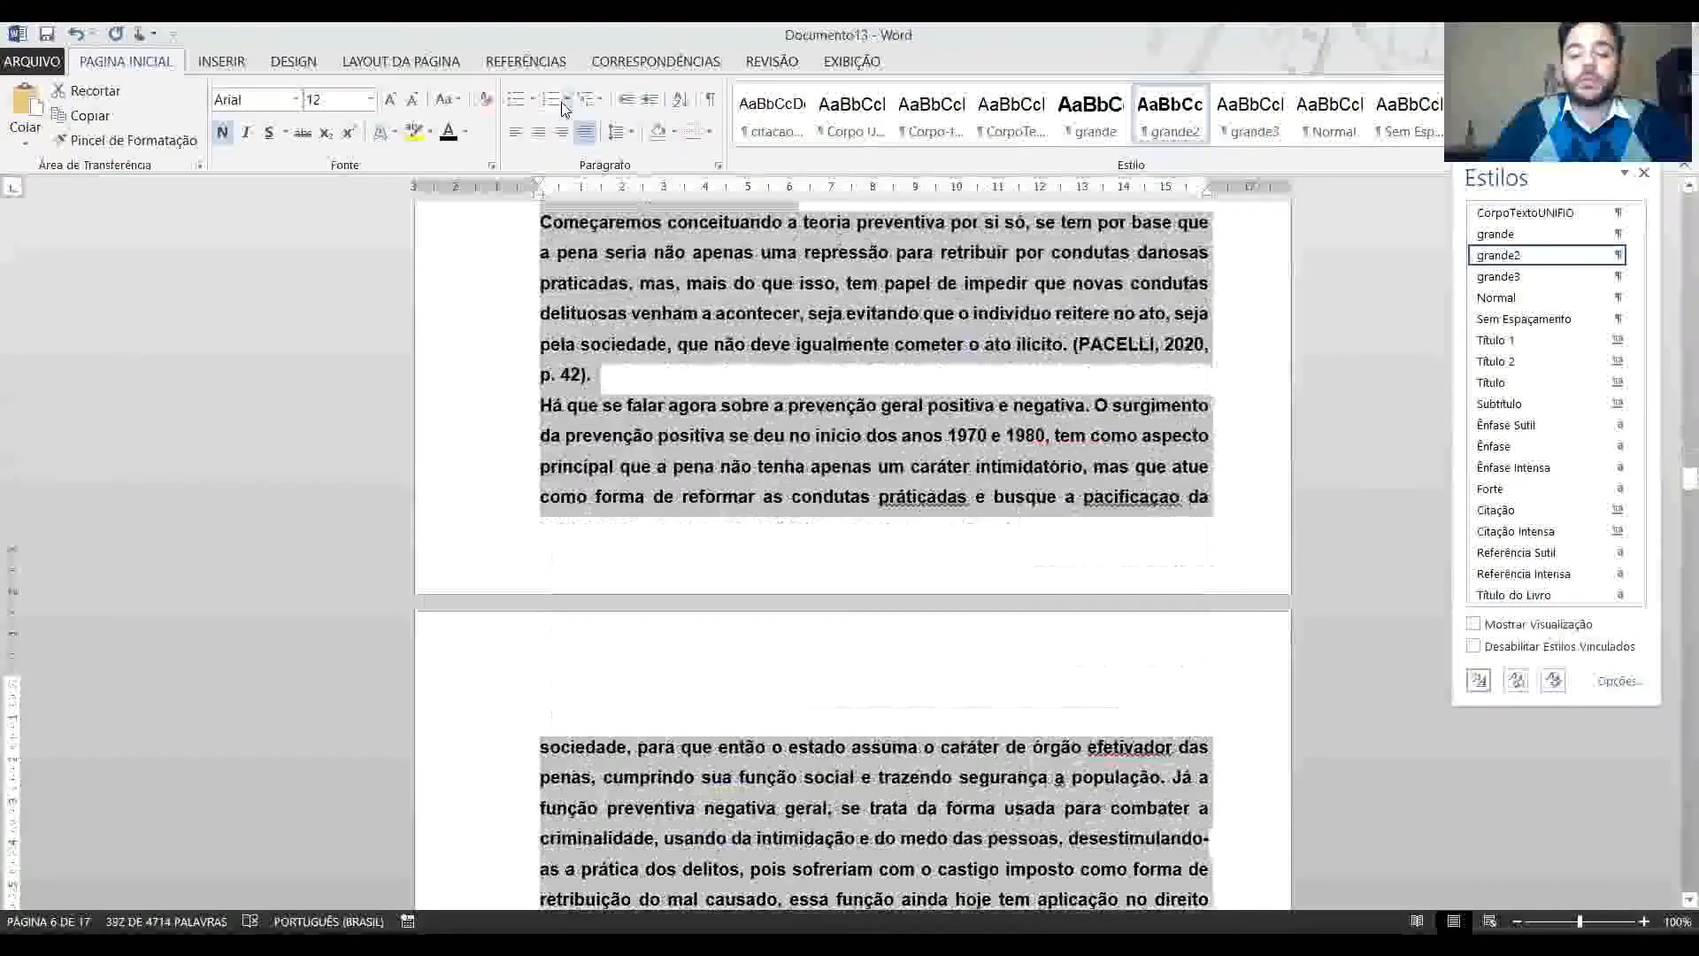
key(ctrl+shift+Down)
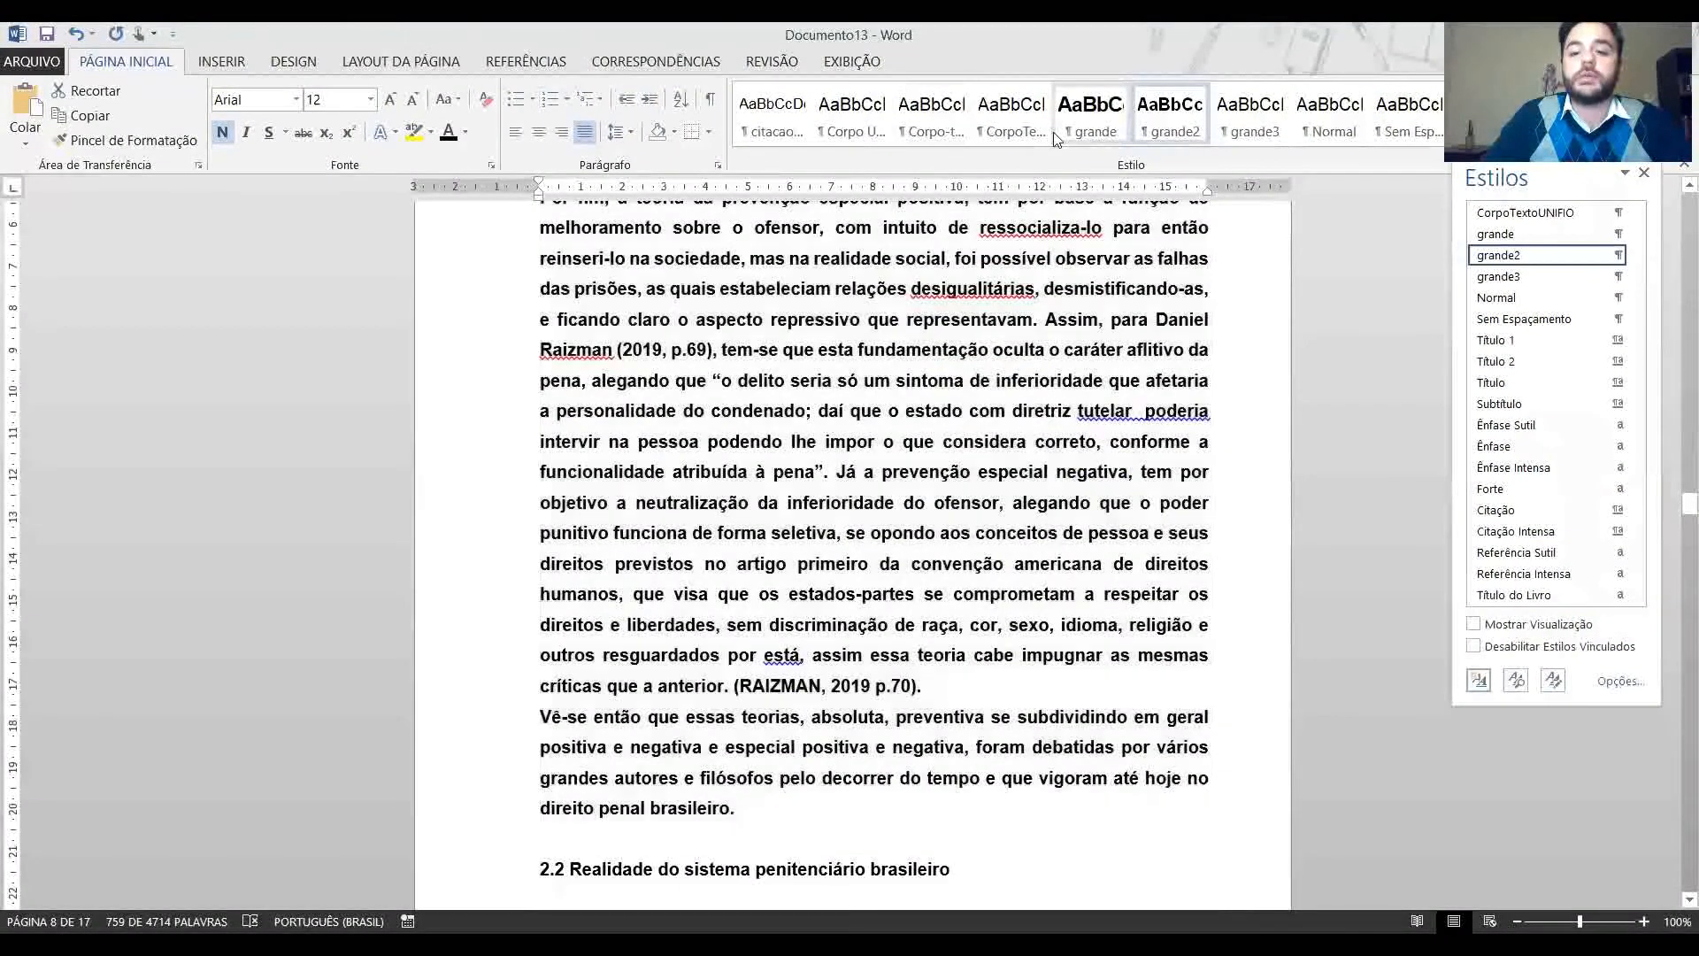
click(1034, 132)
key(Right)
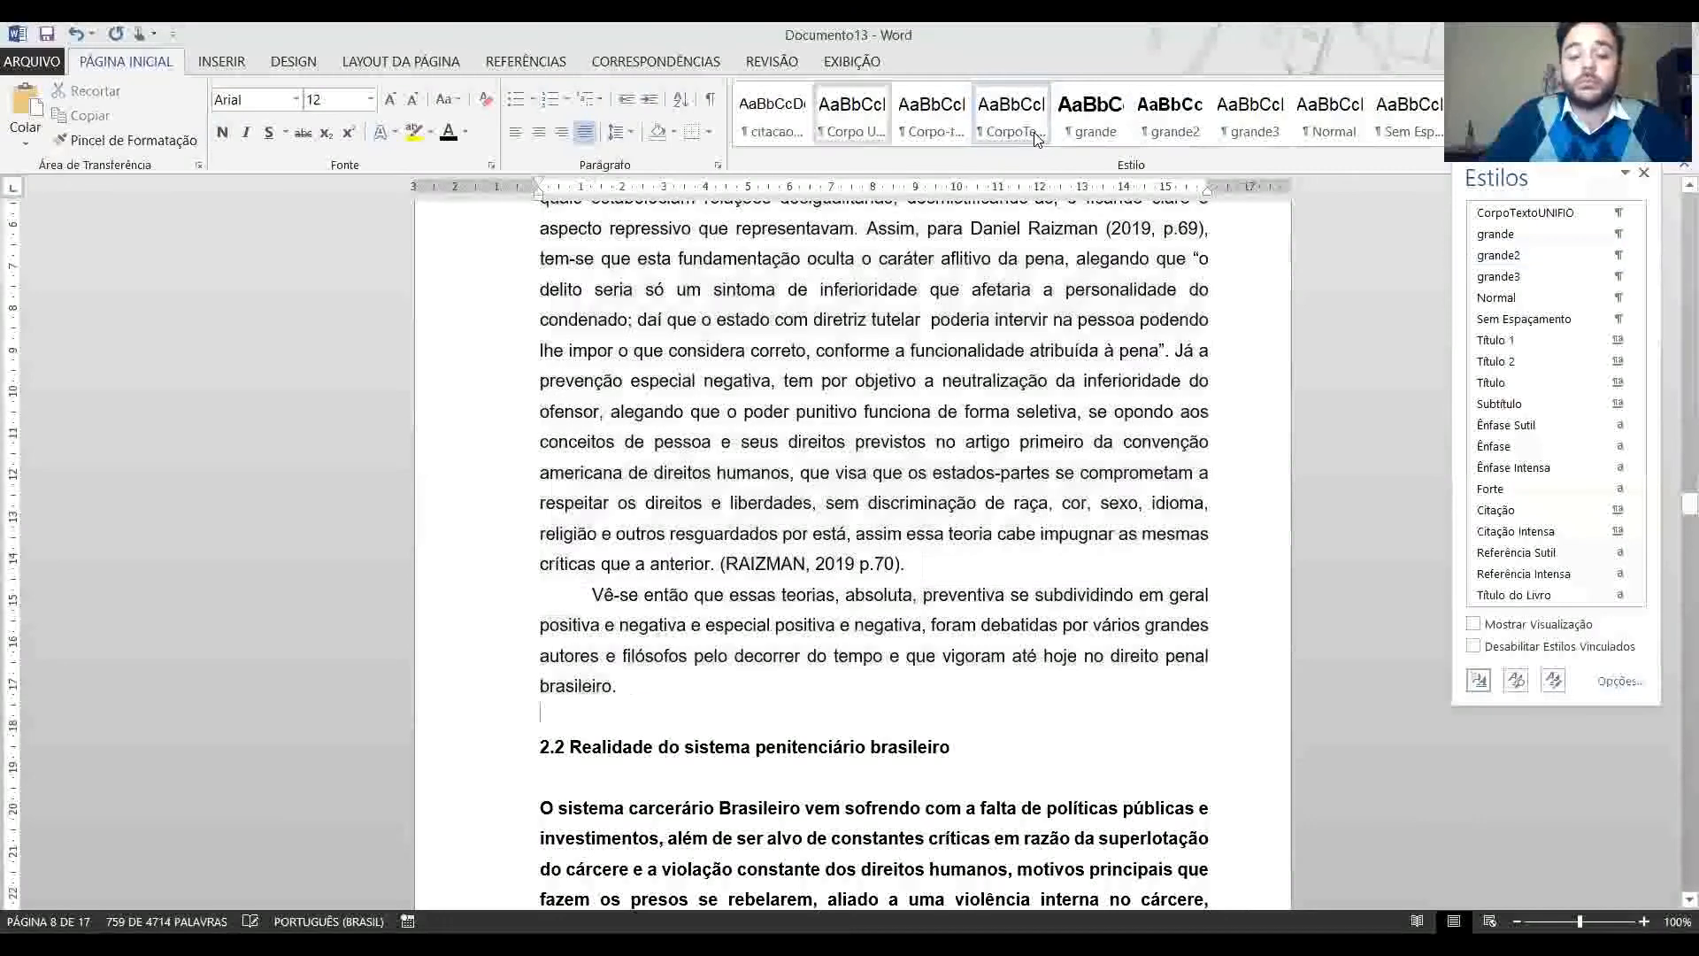
Insert the missing comma after 2019 in the p.70 citation near the end of section 2.1.
click(854, 567)
text(,)
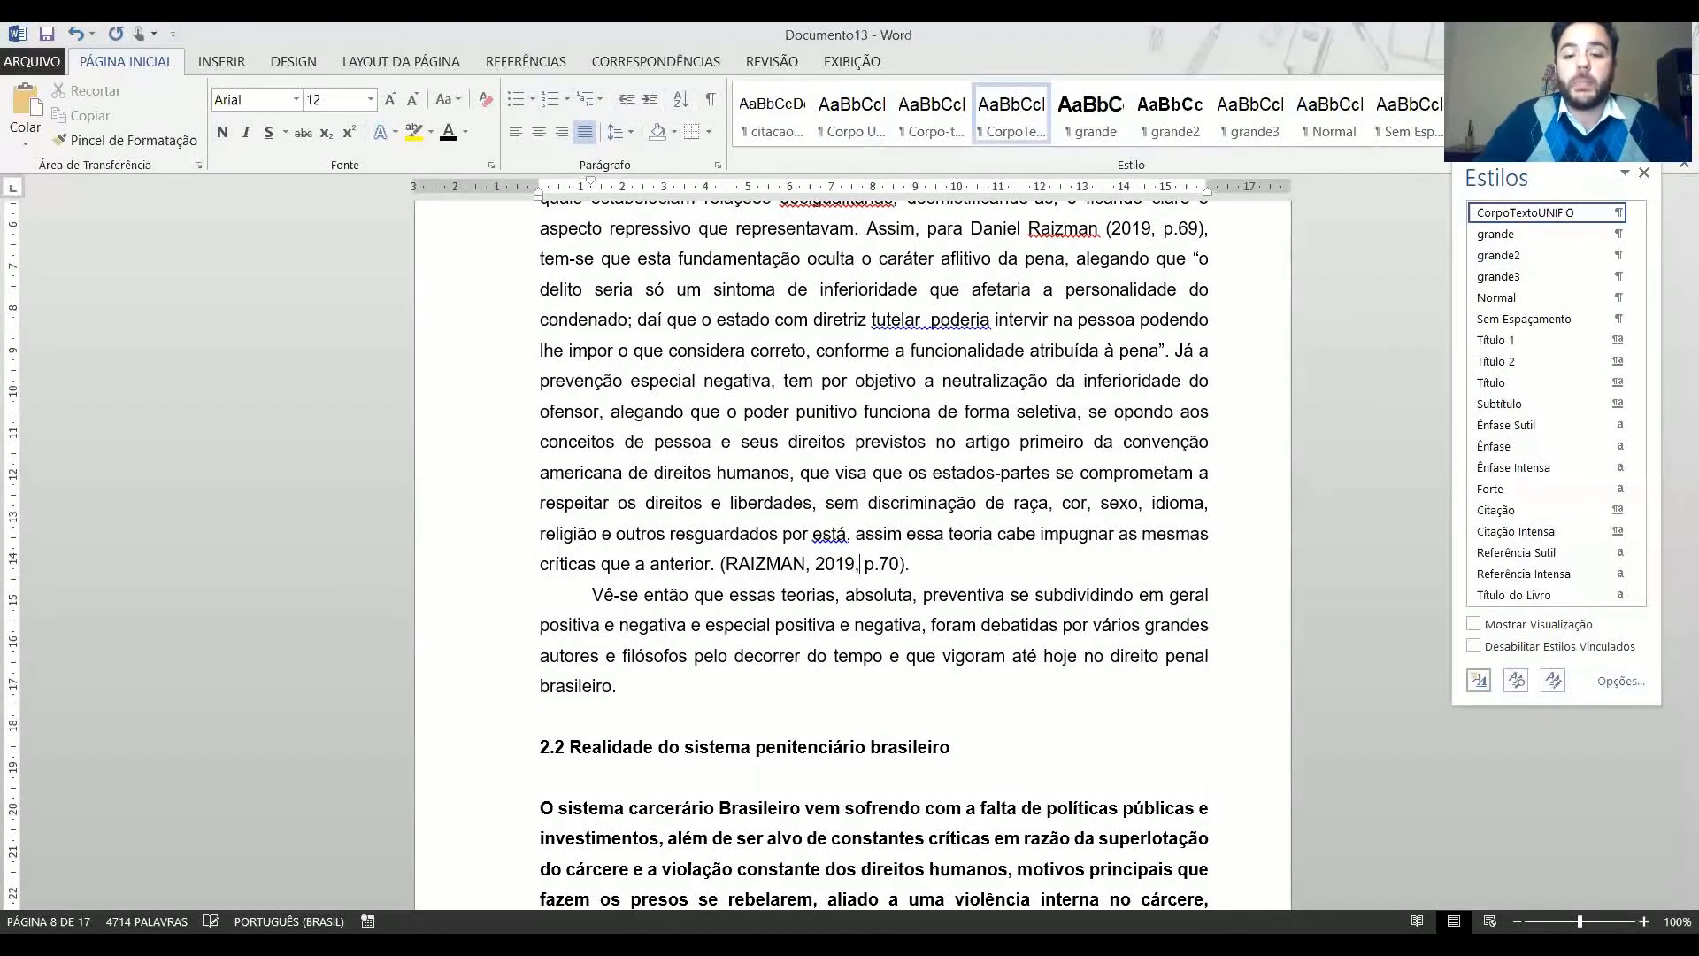
Apply the CorpoTextoUNIFIO style to the body paragraphs of section 2.2 that come before the Art. 88 quotation.
scroll(887, 628, down, 2)
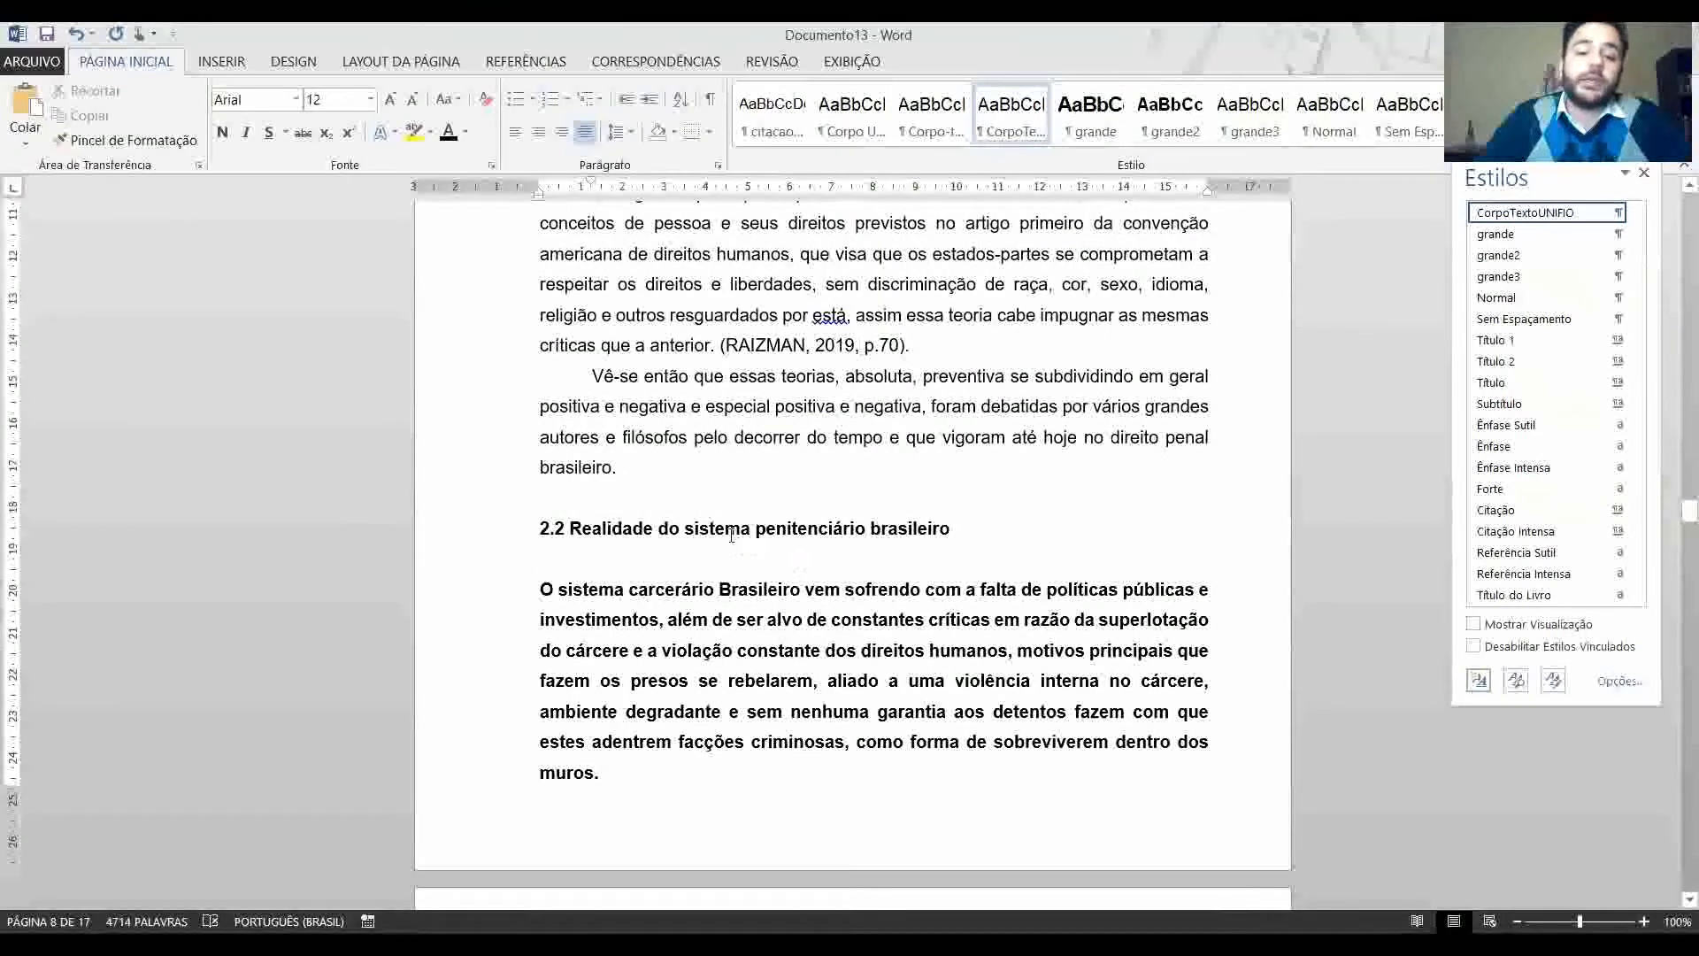
click(730, 531)
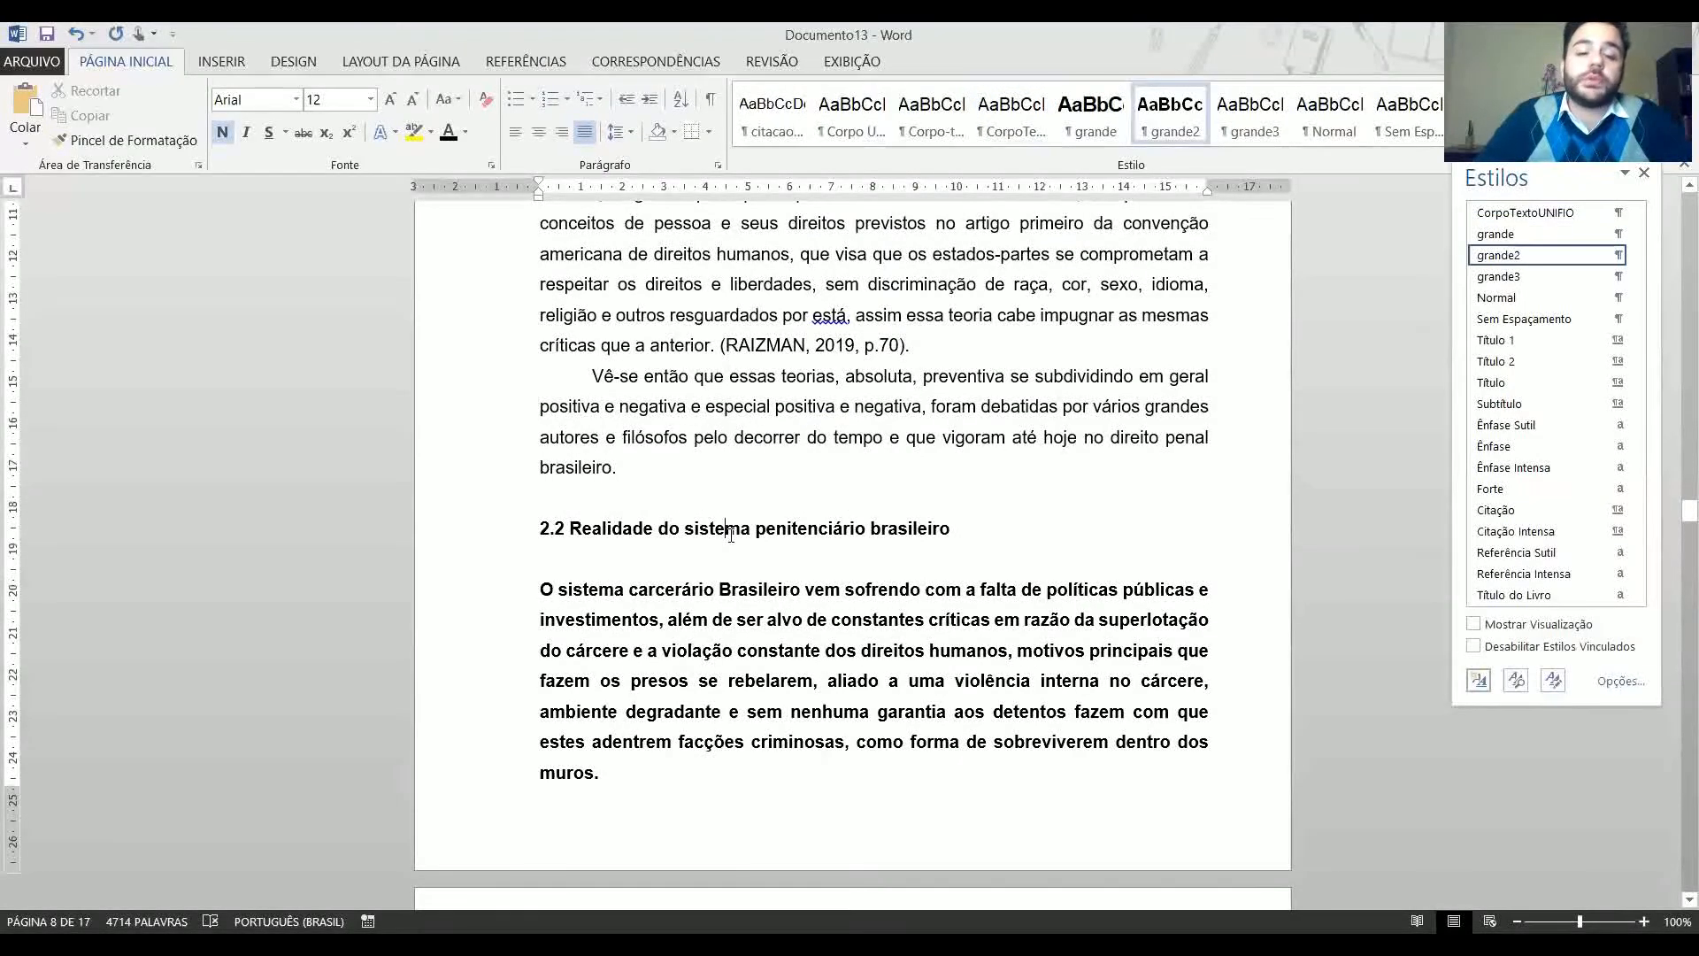
key(ctrl+Down)
key(ctrl+Down)
key(ctrl+shift+Down)
key(ctrl+shift+Down)
key(ctrl+shift+Down)
key(ctrl+shift+Down)
key(ctrl+shift+Down)
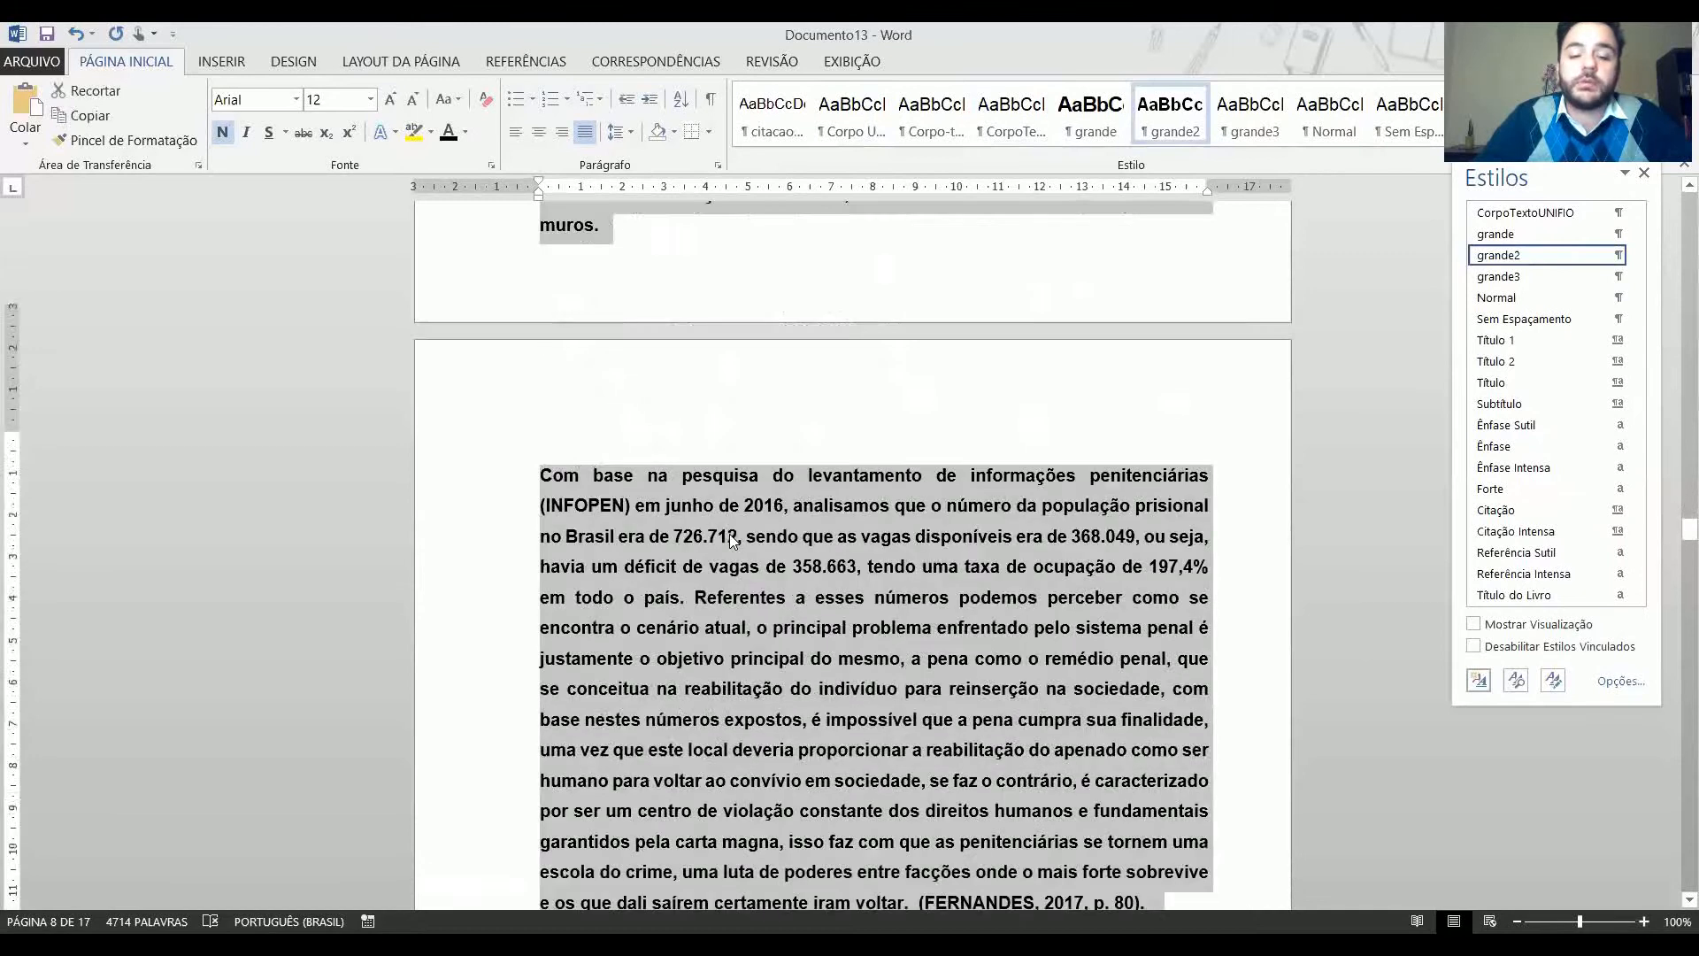
key(ctrl+shift+Down)
key(ctrl+shift+Up)
key(ctrl+shift+Up)
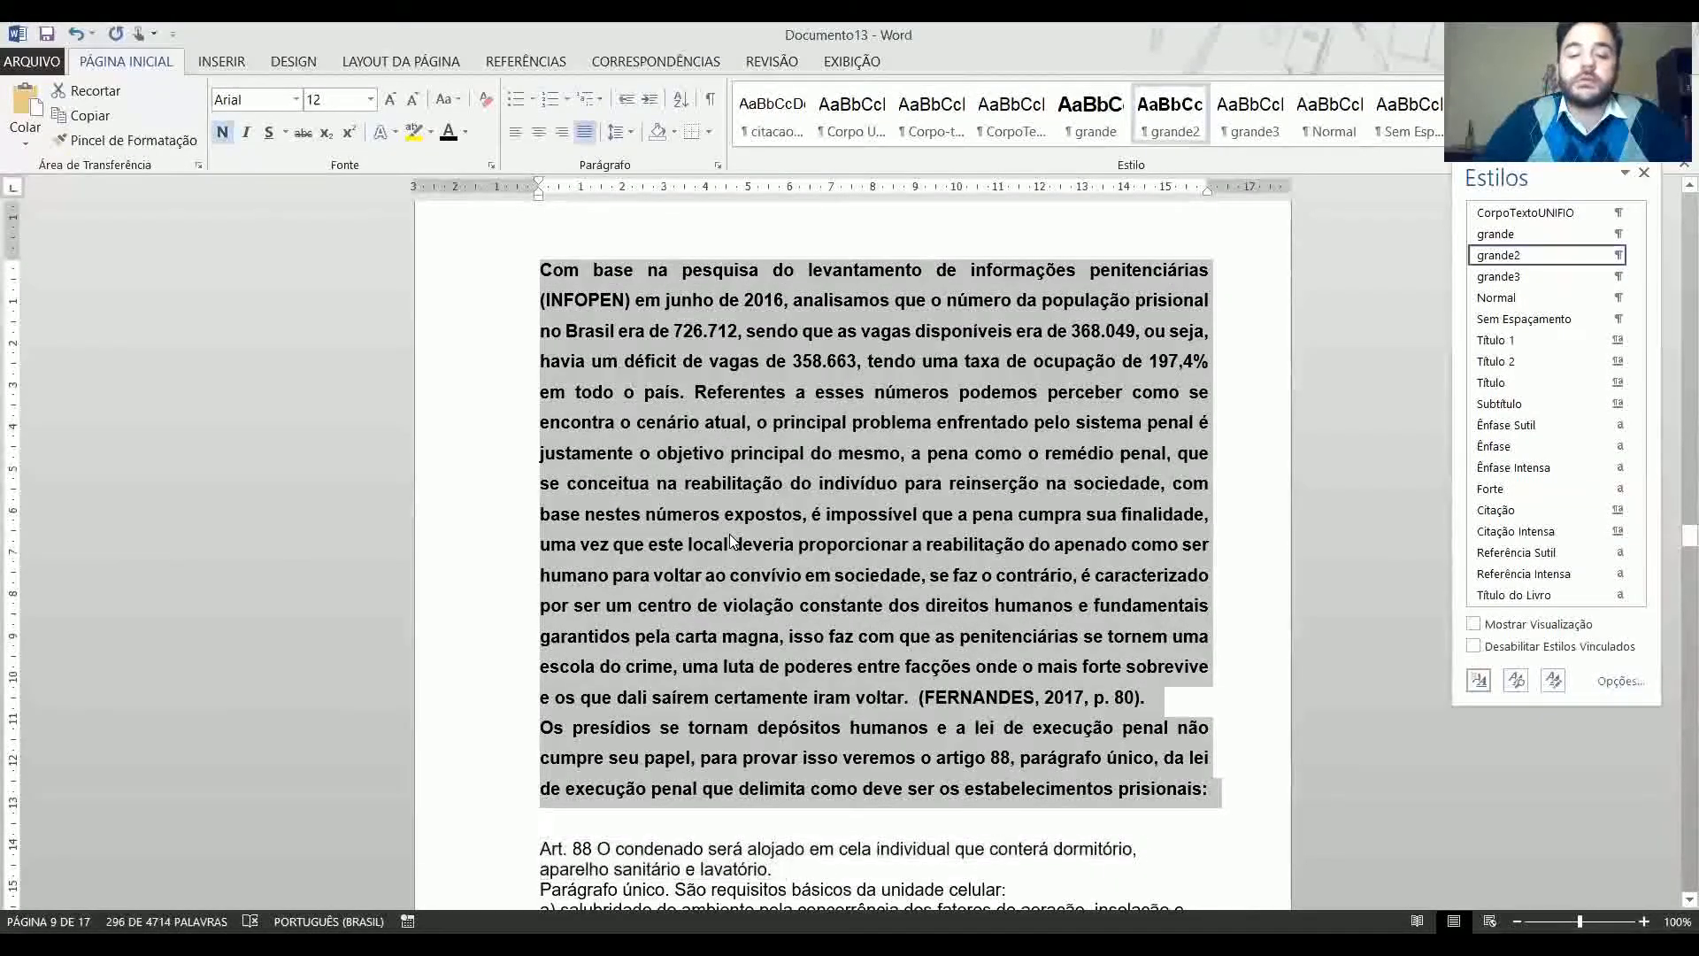
click(1013, 115)
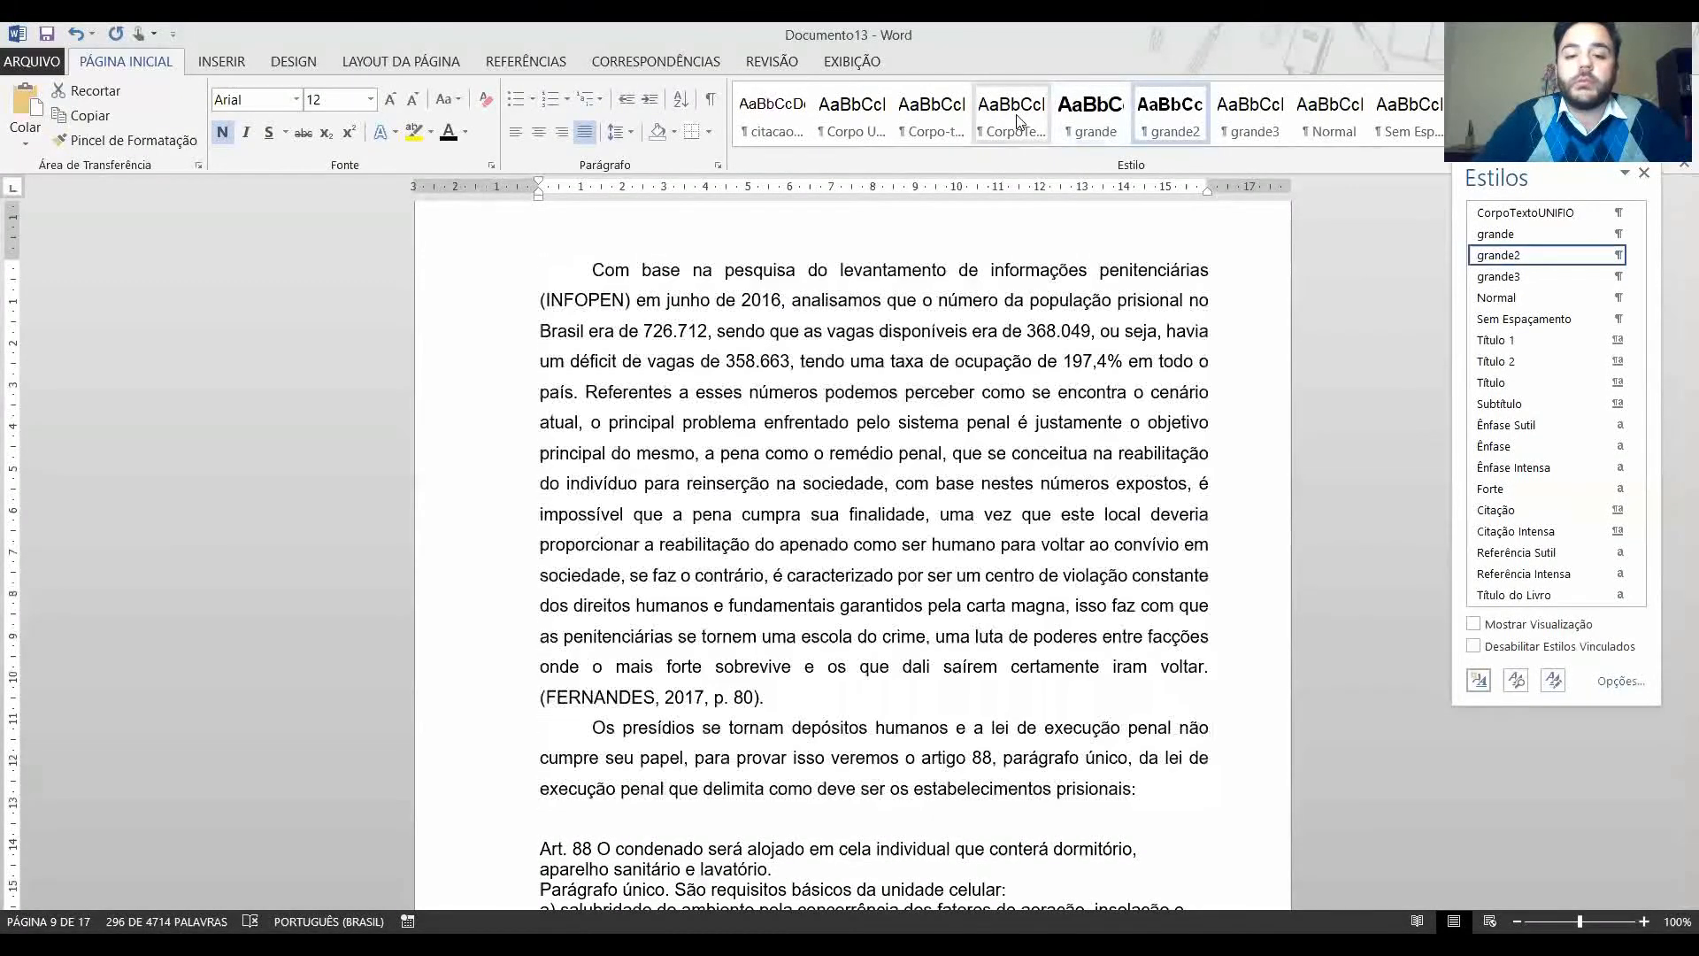
click(840, 427)
Select the whole Art. 88 quotation in section 2.2 to examine it as a long citation.
scroll(842, 426, down, 3)
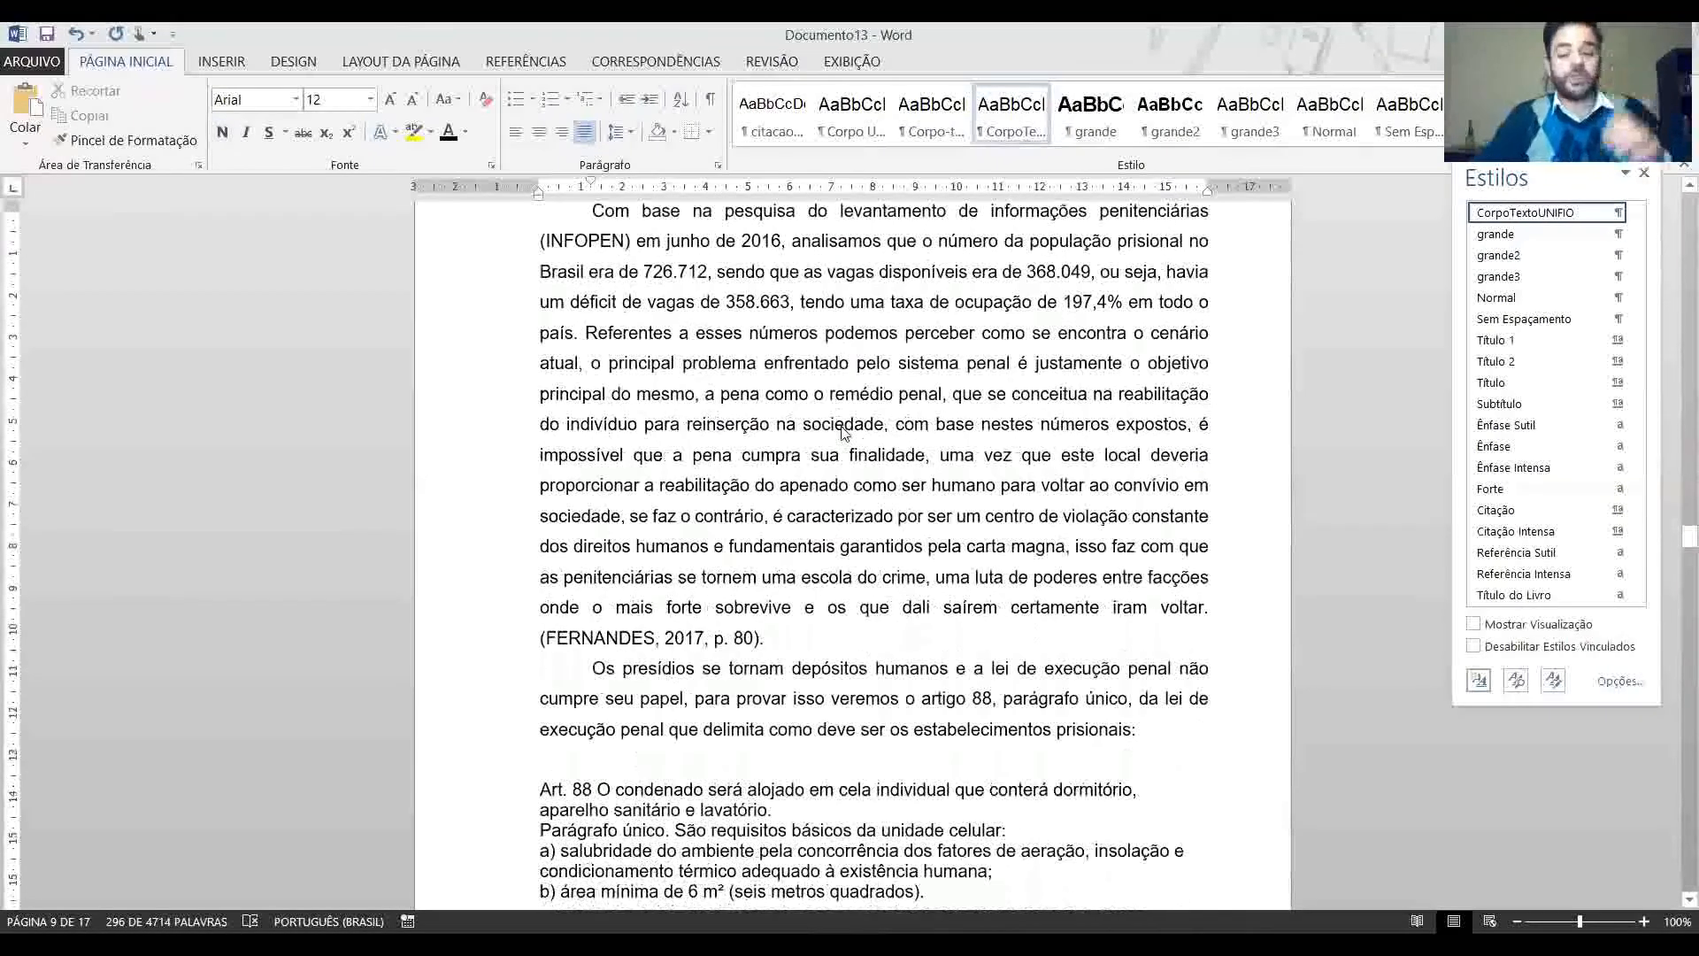
drag(933, 652, 442, 553)
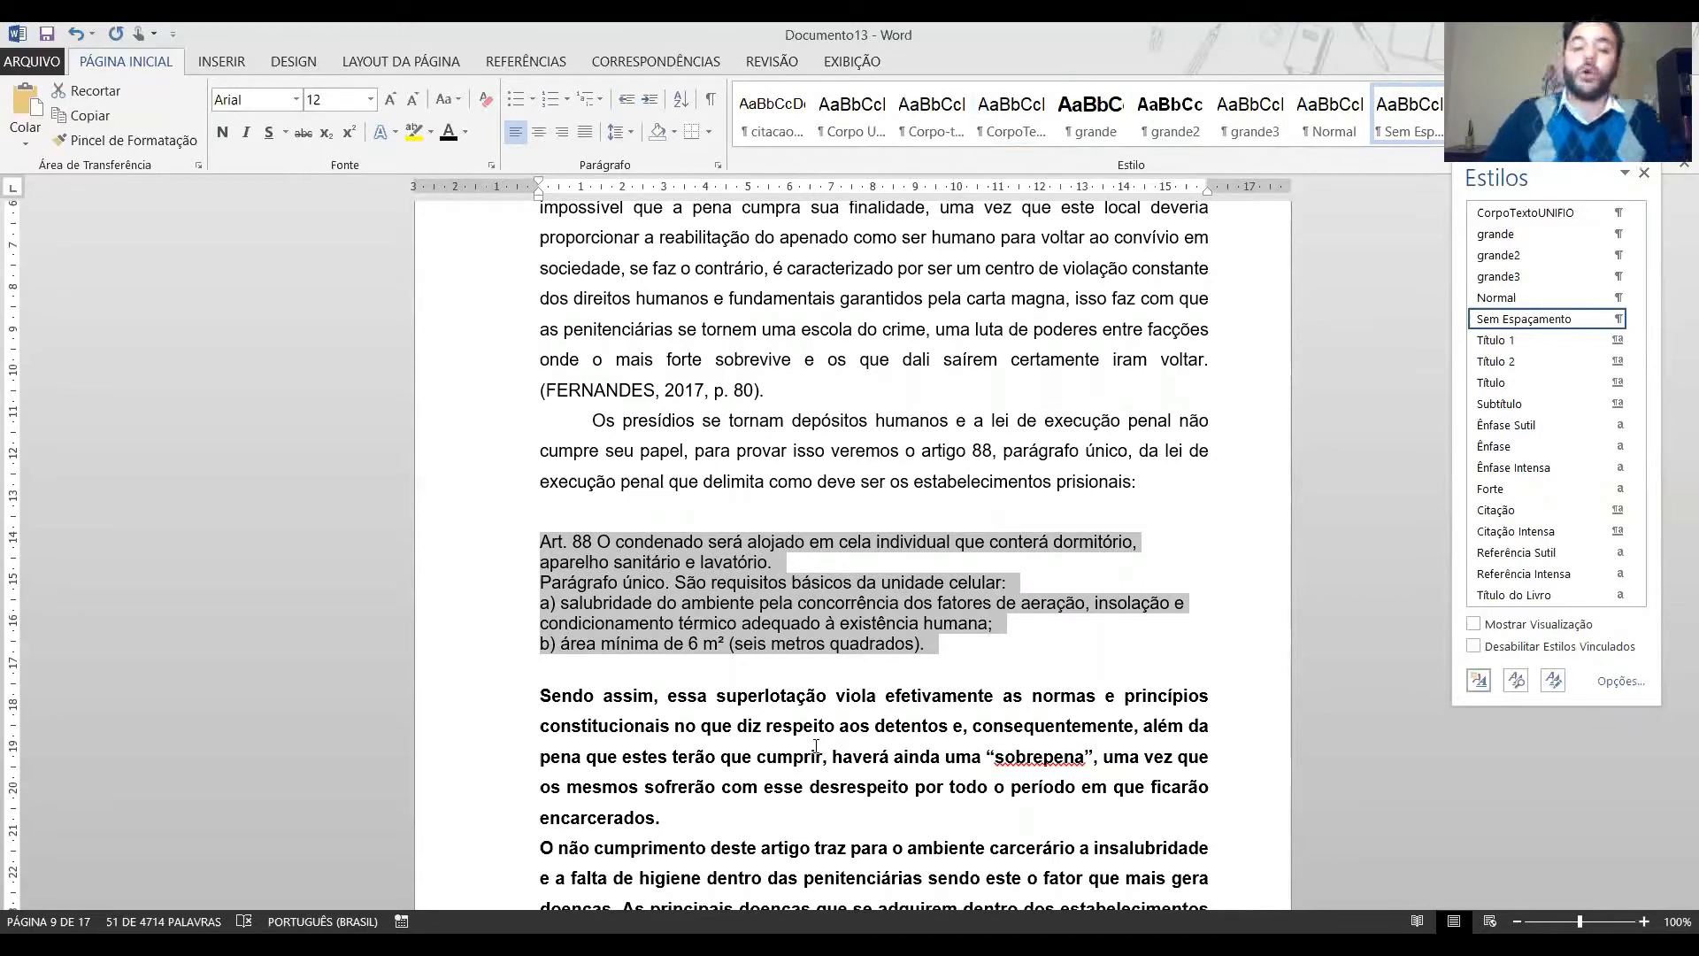
key(Down)
Delete the paragraphs from "O não cumprimento deste artigo" up to the one beginning "Agora, por uma análise".
scroll(816, 745, down, 6)
scroll(815, 745, up, 1)
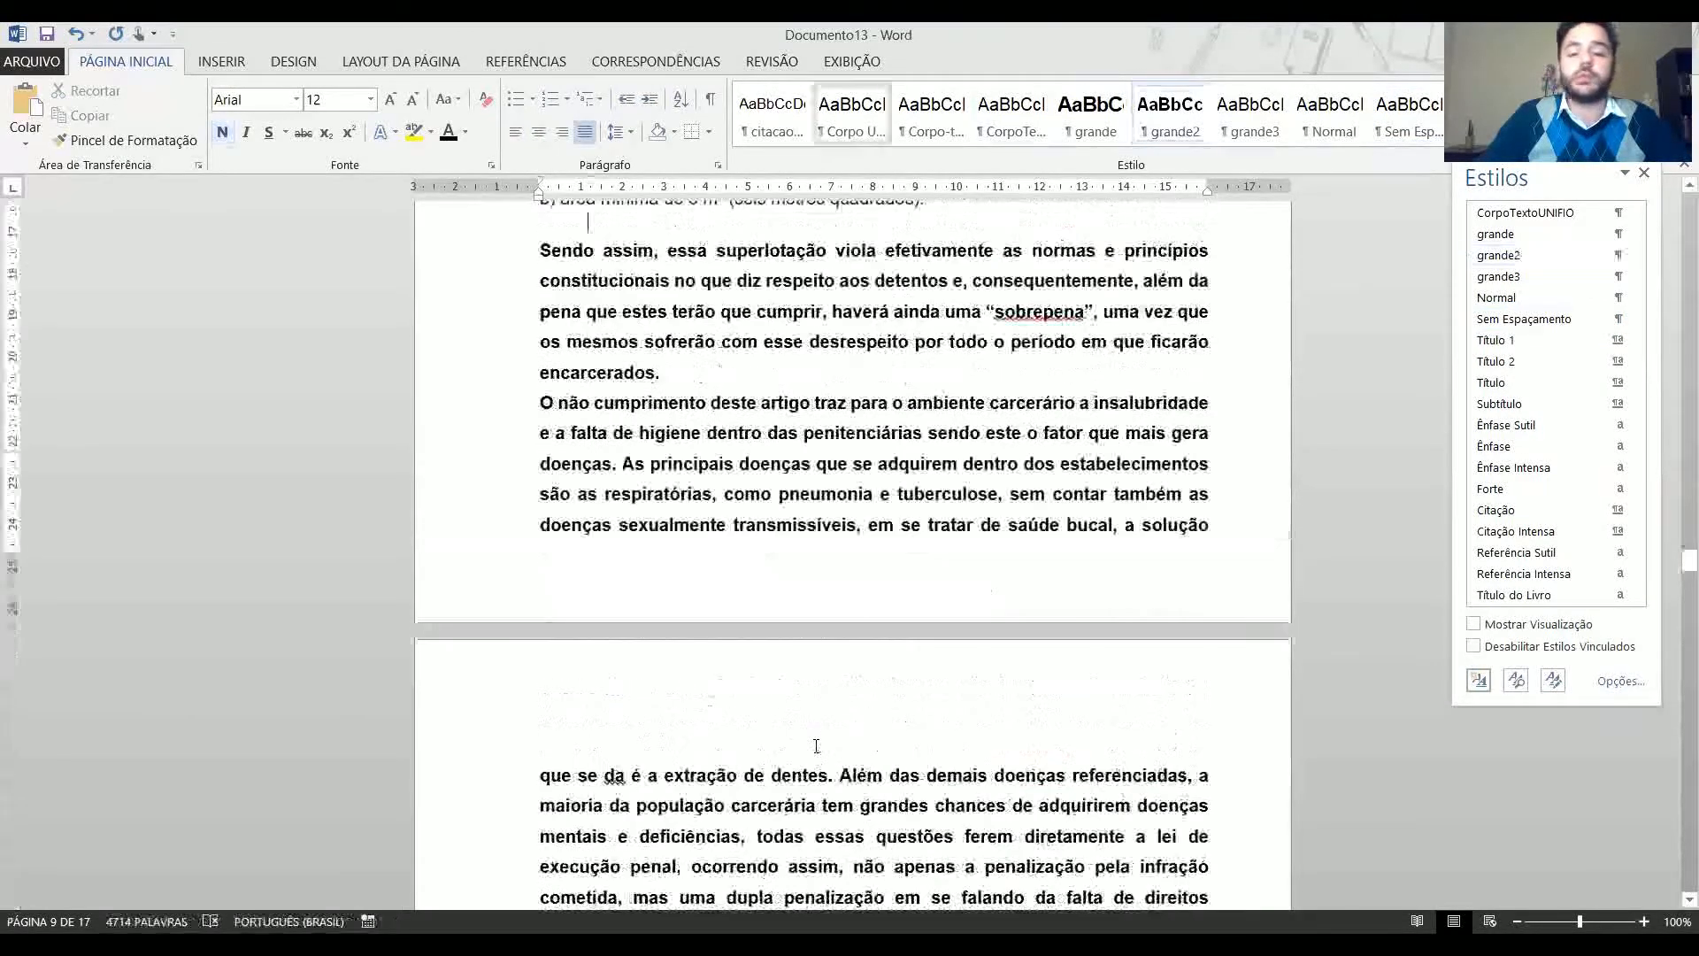
key(ctrl+Down)
key(ctrl+shift+Down)
key(ctrl+shift+Down)
key(ctrl+shift+Down)
key(ctrl+shift+Down)
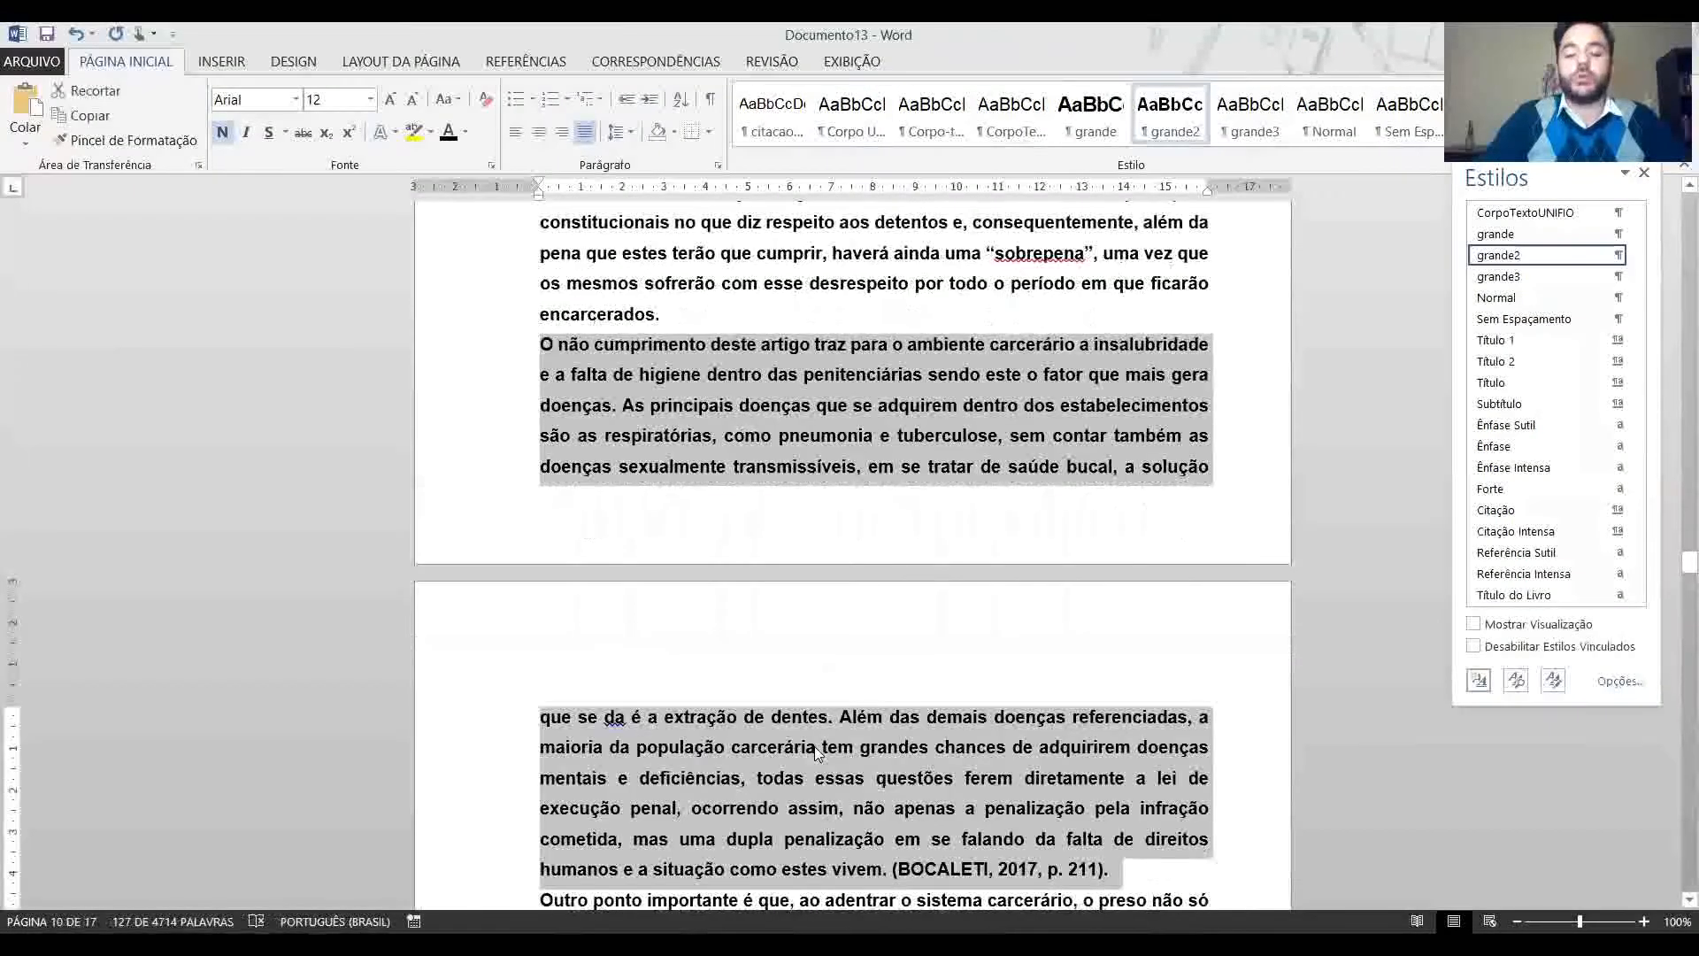
key(ctrl+shift+Down)
key(ctrl+shift+Down)
key(ctrl+shift+Down)
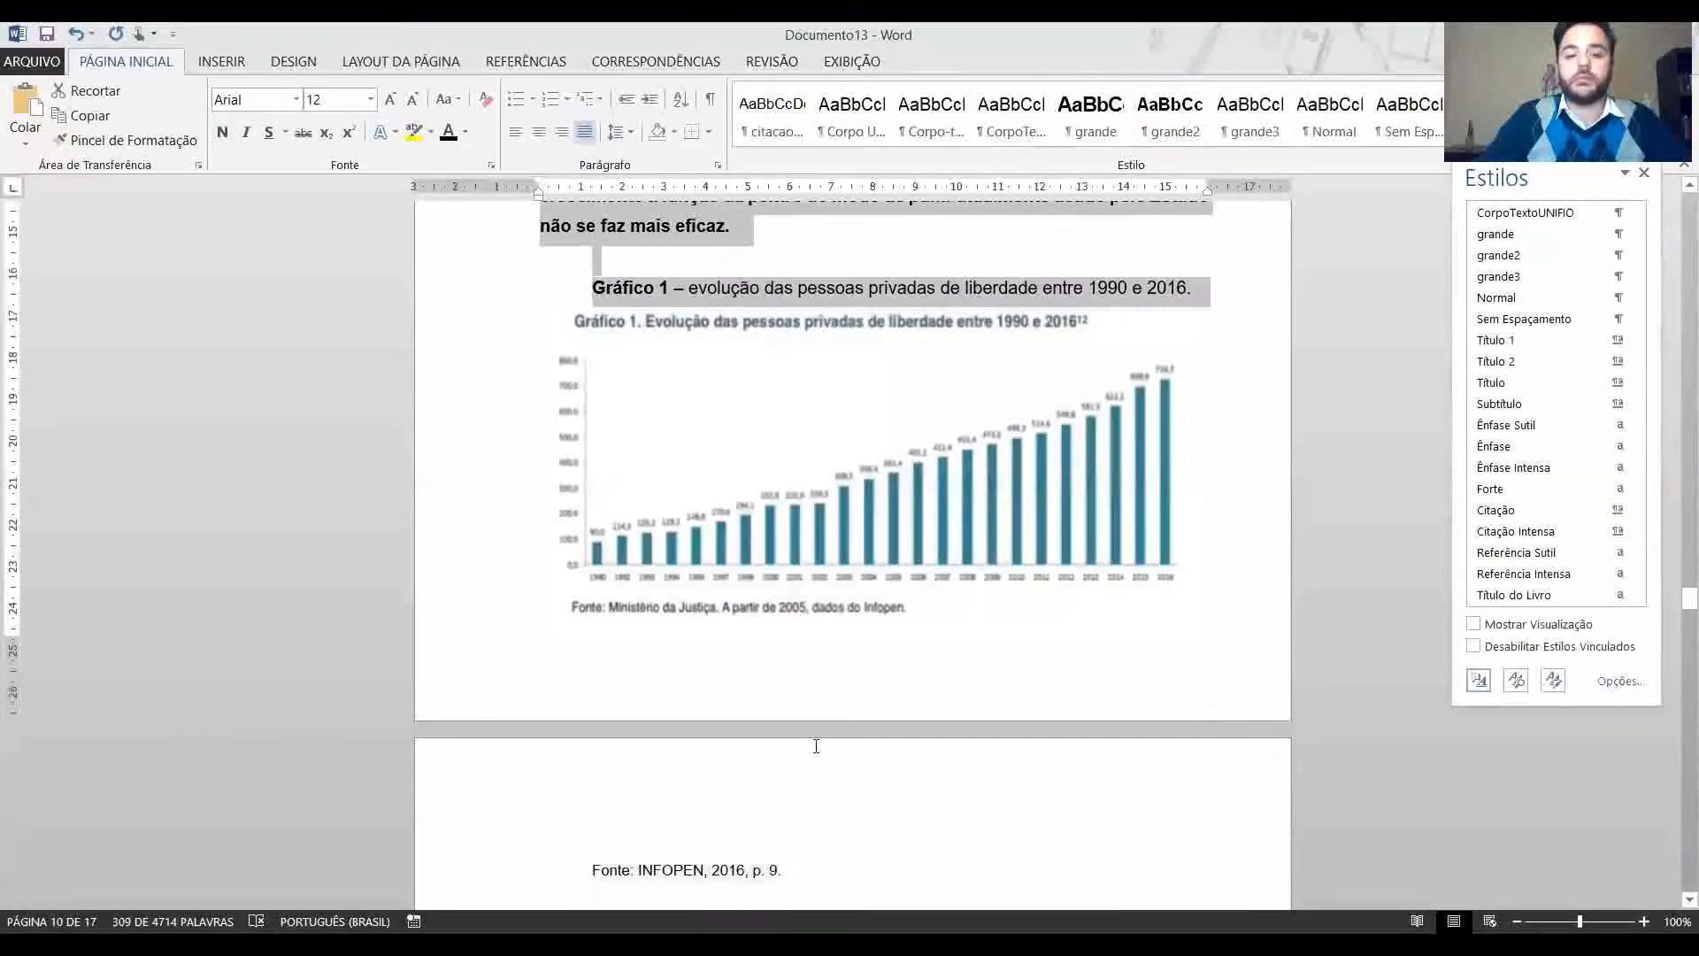
key(ctrl+shift+Up)
key(ctrl+shift+Up)
key(Delete)
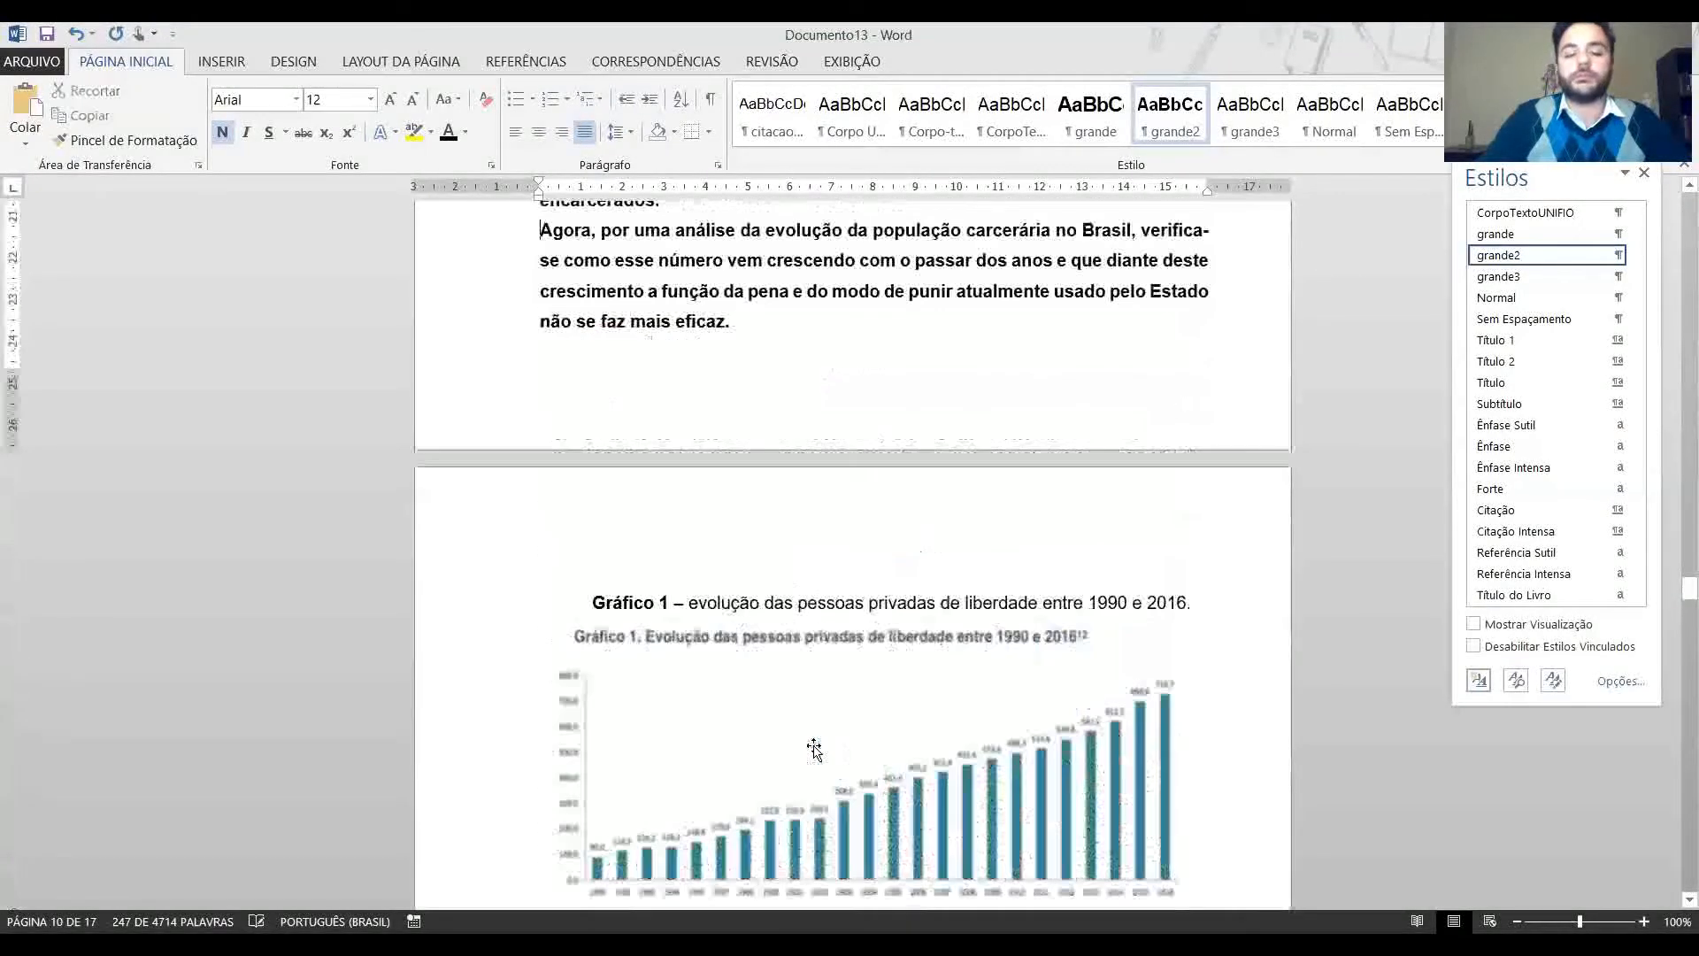
Add a paragraph above "Agora, por uma análise" reading "Citações longas: com mais de 3 linhas no corpo do texto.".
key(Return)
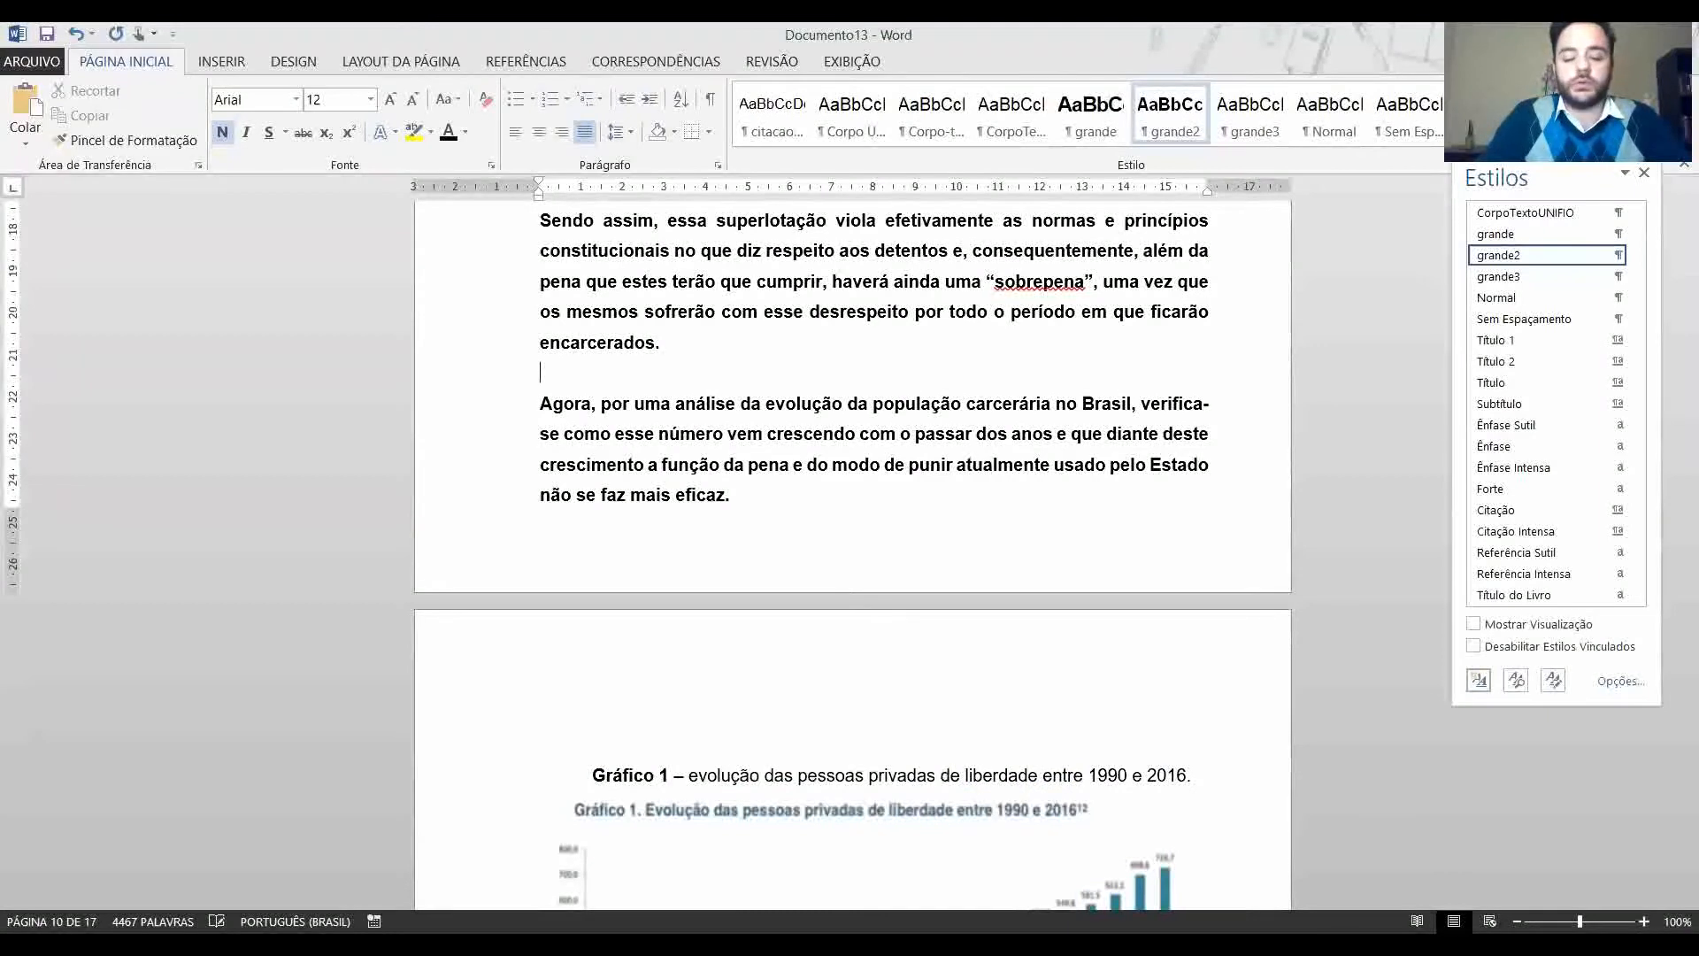
text(Citações longas:)
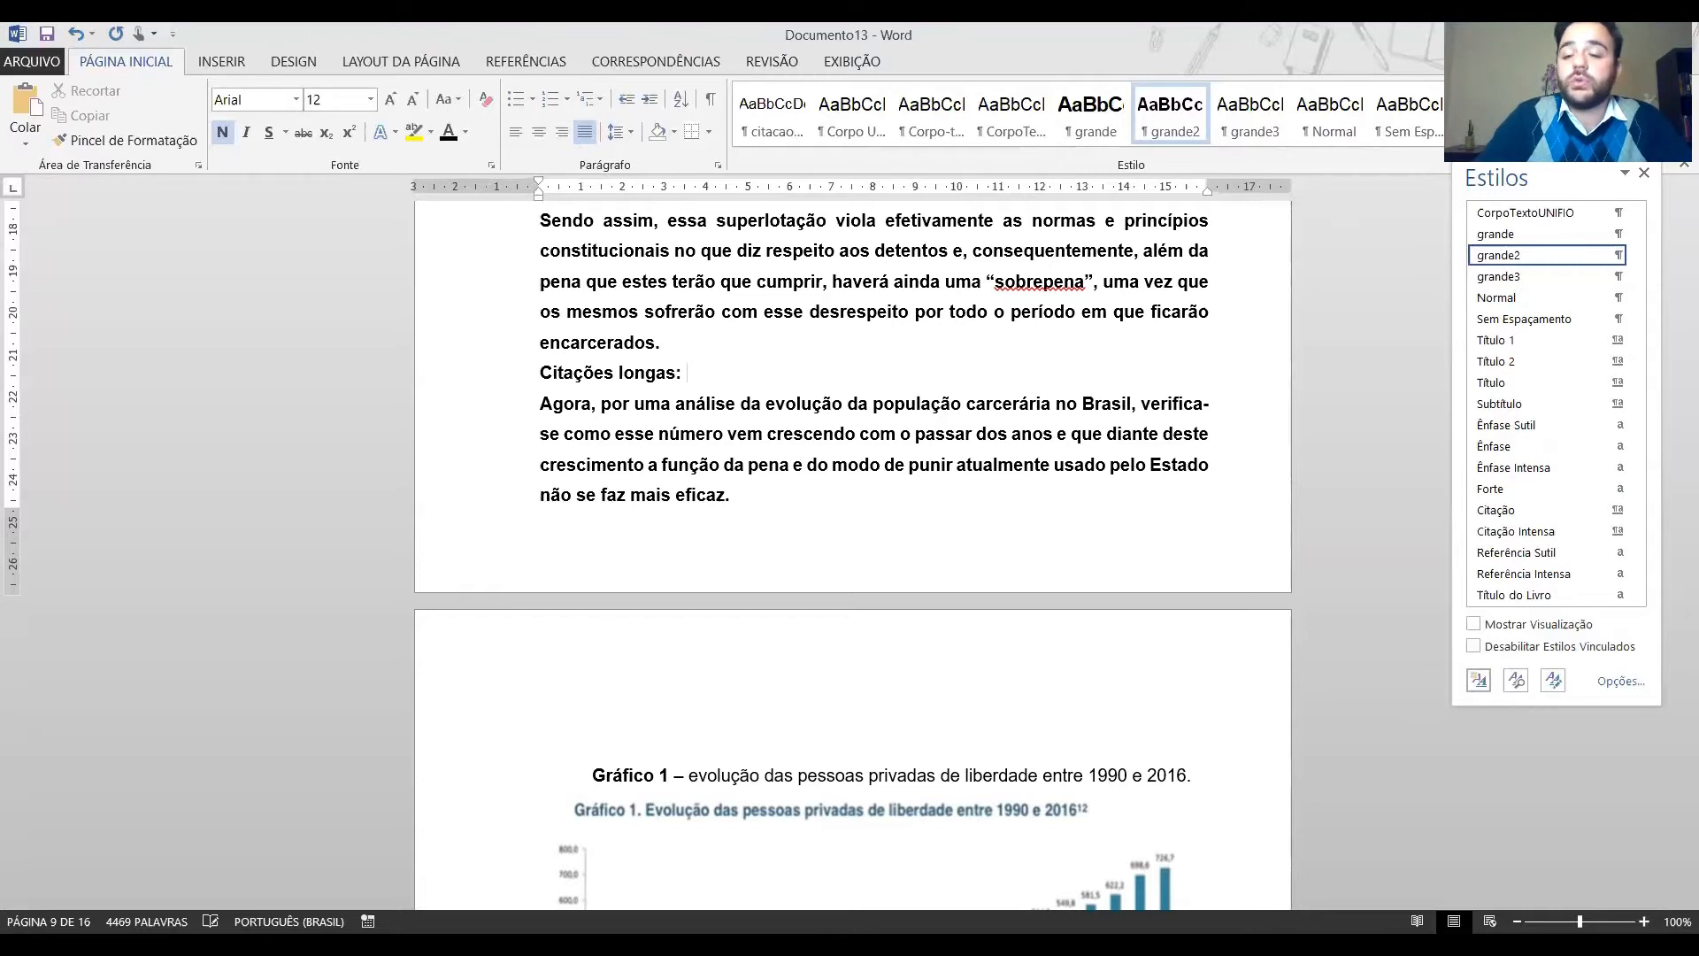
text( com mais de 3 linhas no corpo do texto.)
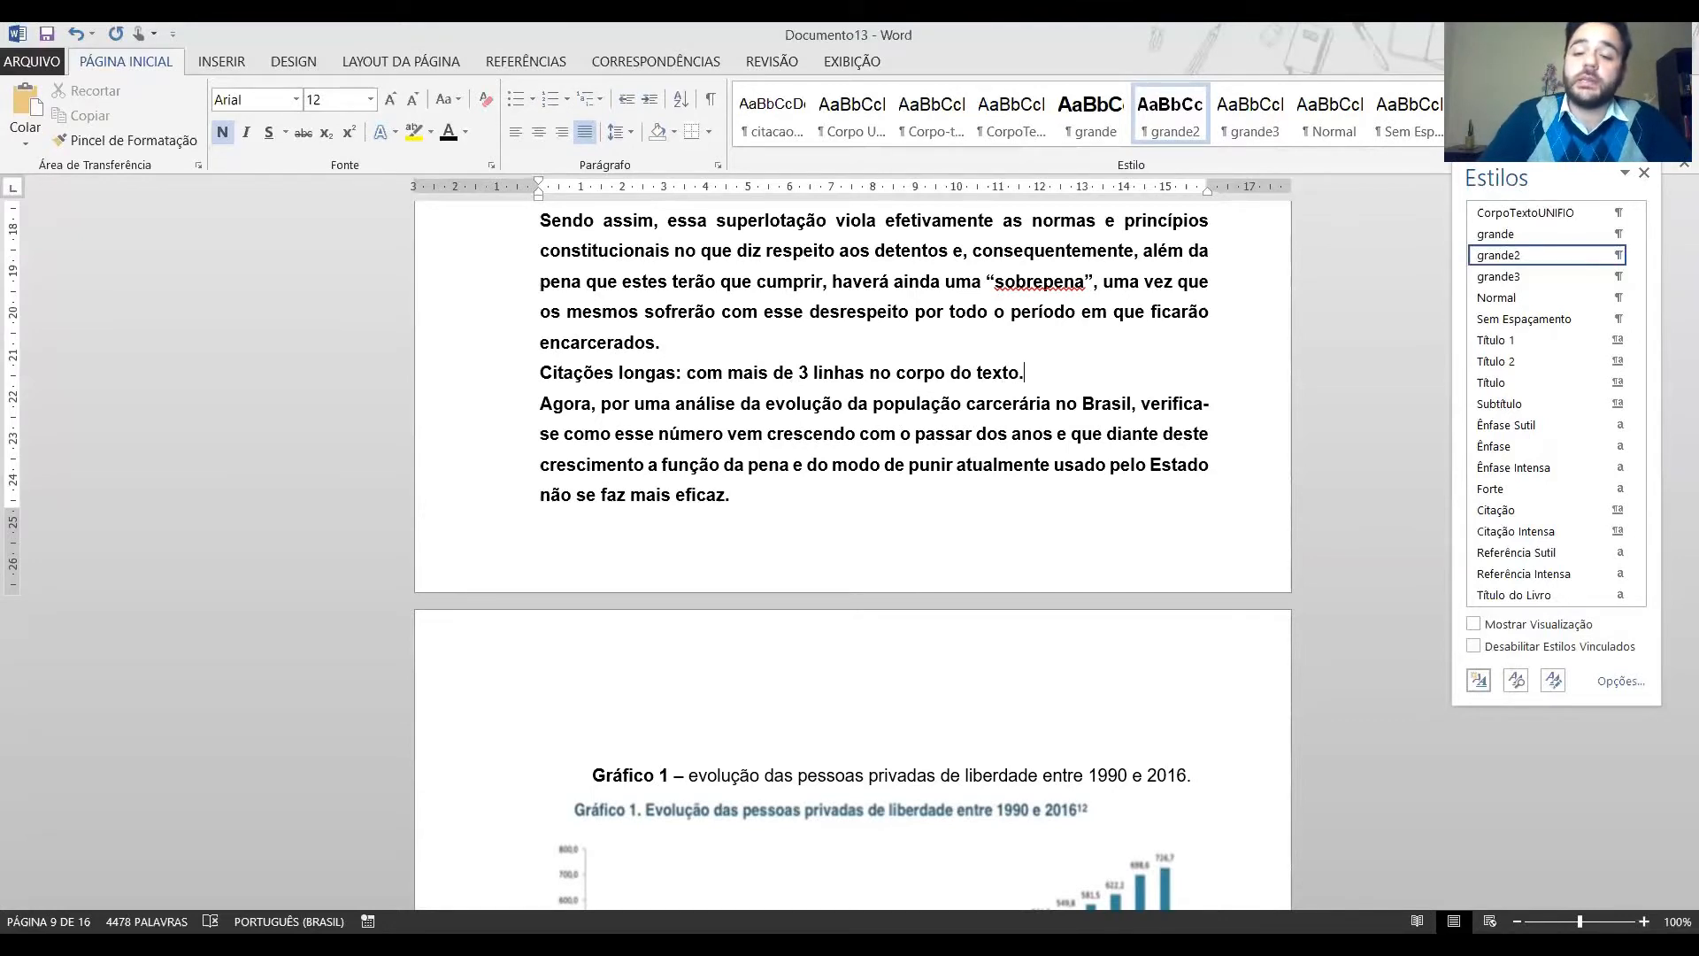
Continue the long-citations paragraph with "Ela será destaca do texto, em parágrafo próprio, com formatação diferente.".
text(Ela será destaca do tes)
key(BackSpace)
text(xto, em parágrafo próprio, com format)
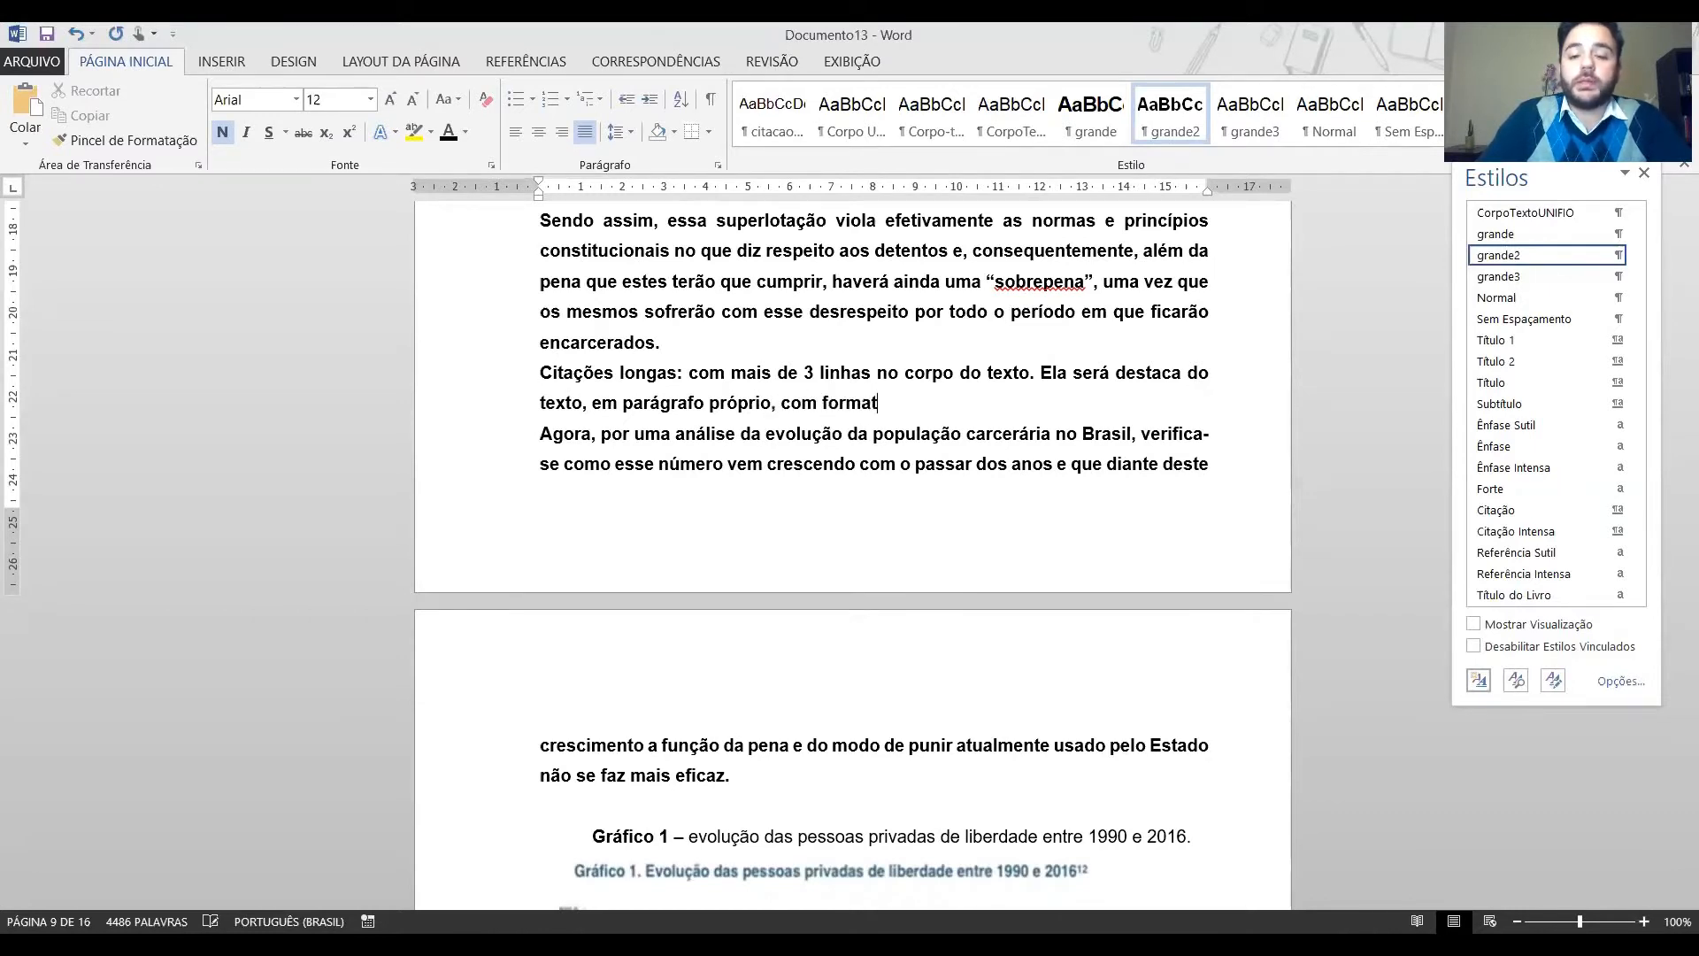
text(ação difet)
key(BackSpace)
text(rente.)
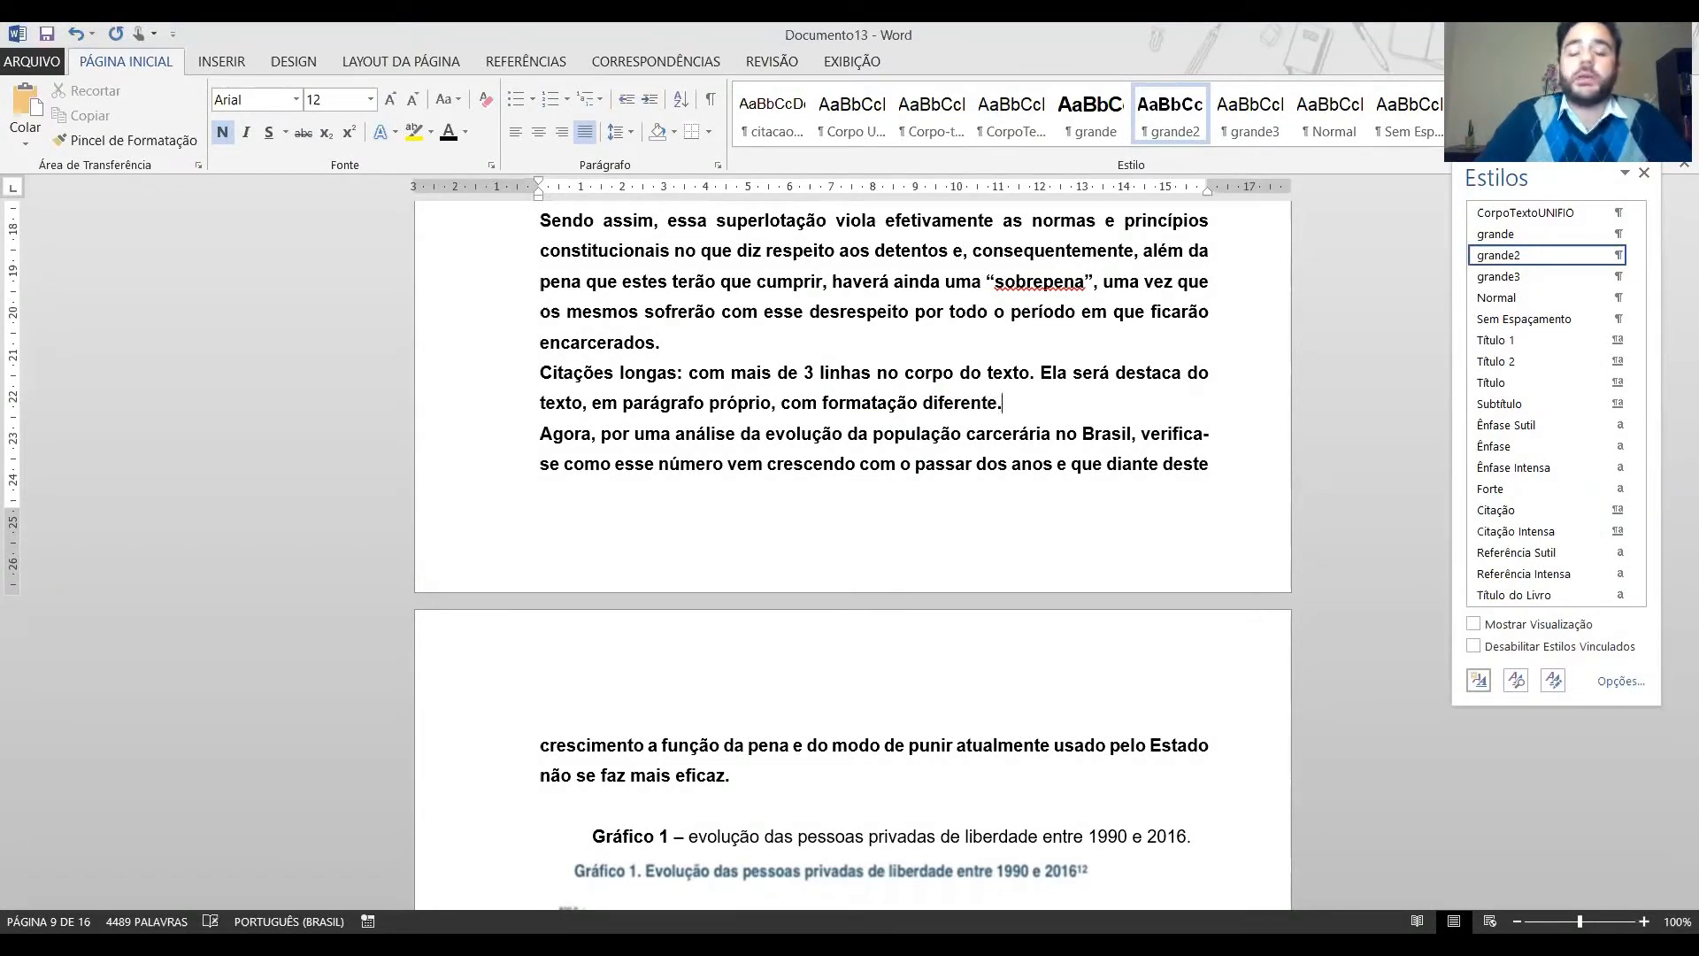
Continue the highlighted topic's long-citations paragraph with "Arial 10, espaçamento 1,0 (simples)".
text( A)
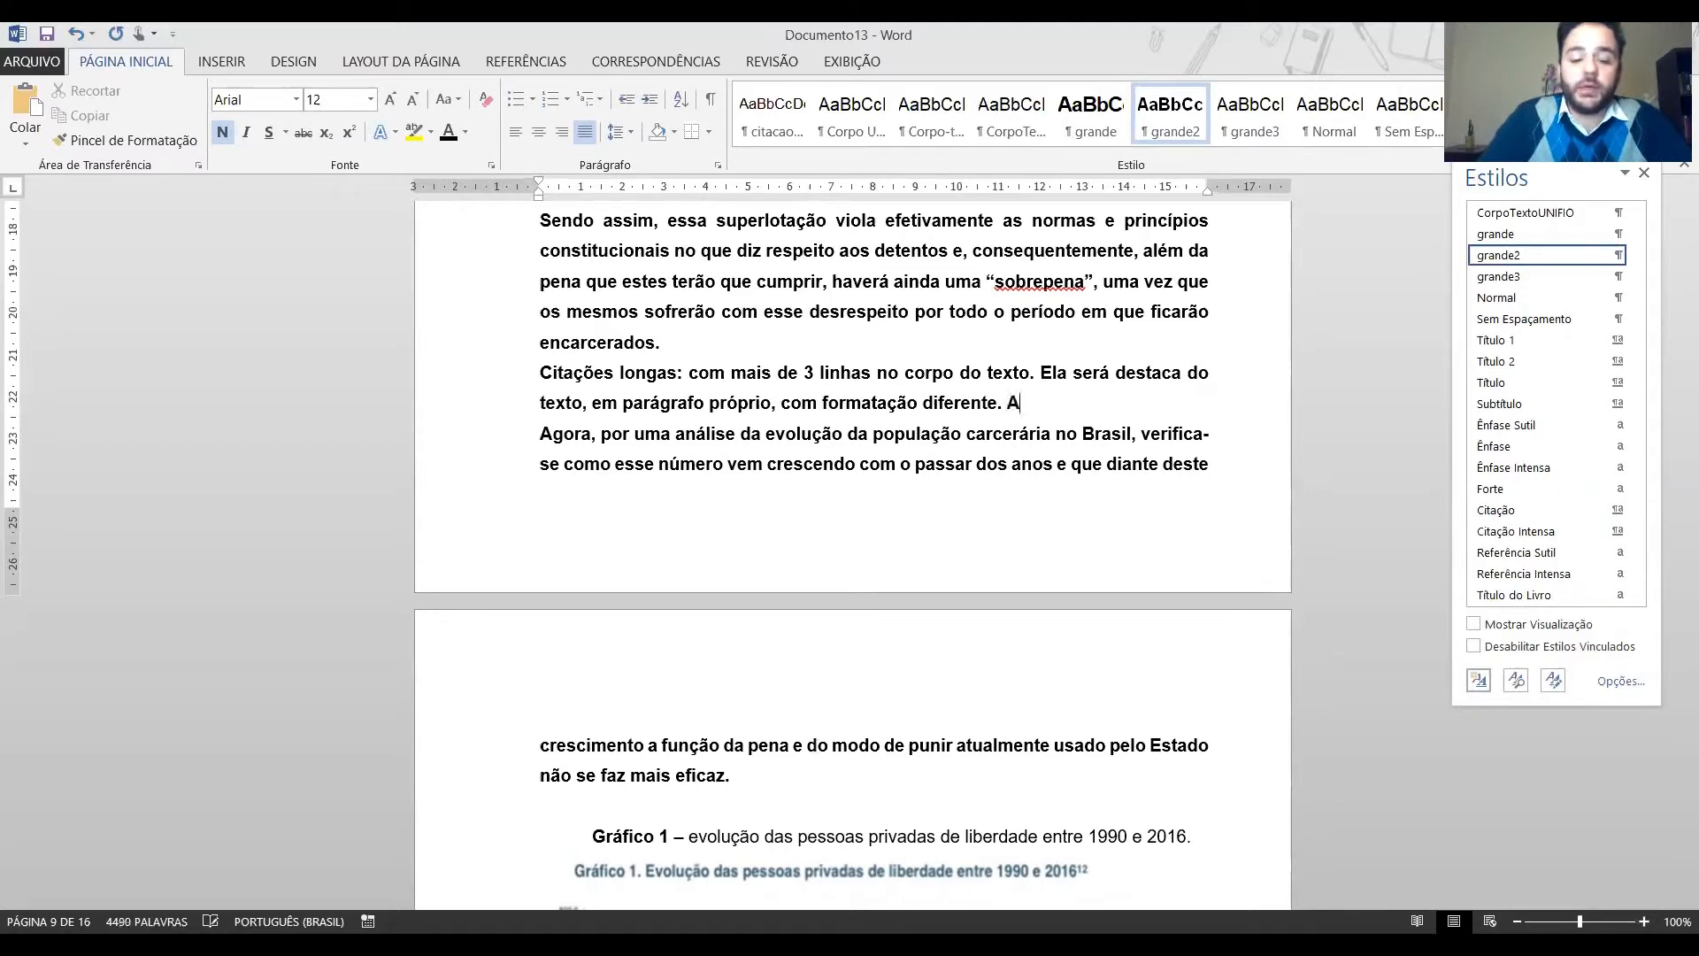
text(rial 10,)
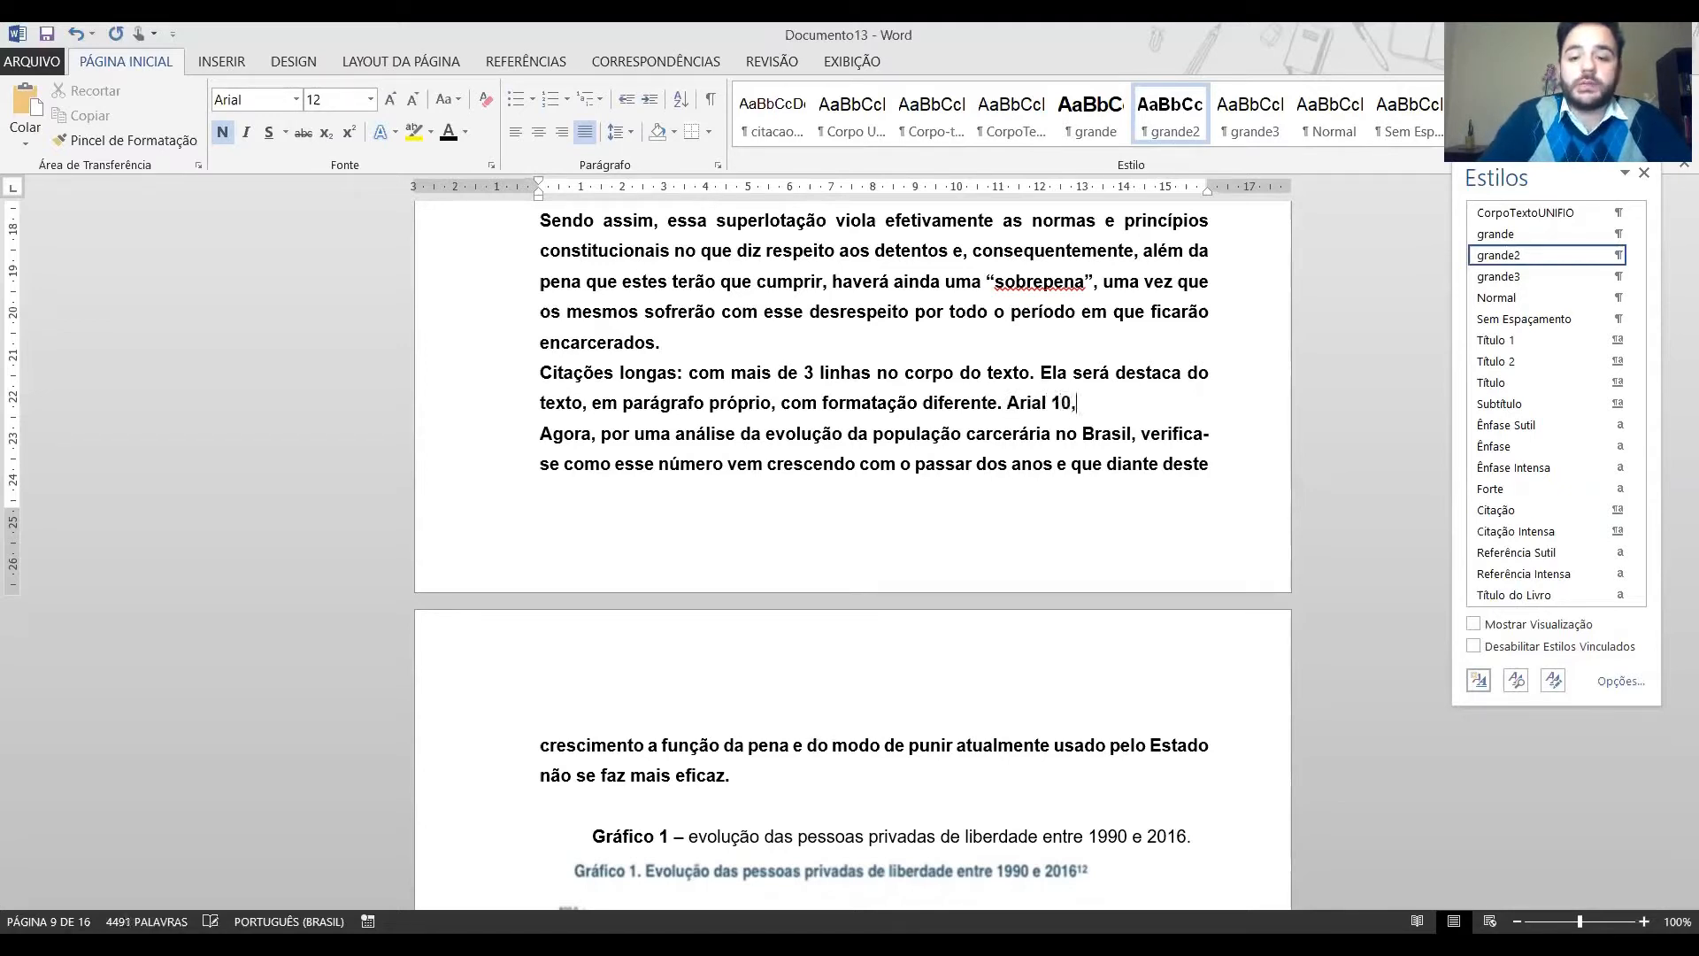
text( espaçament)
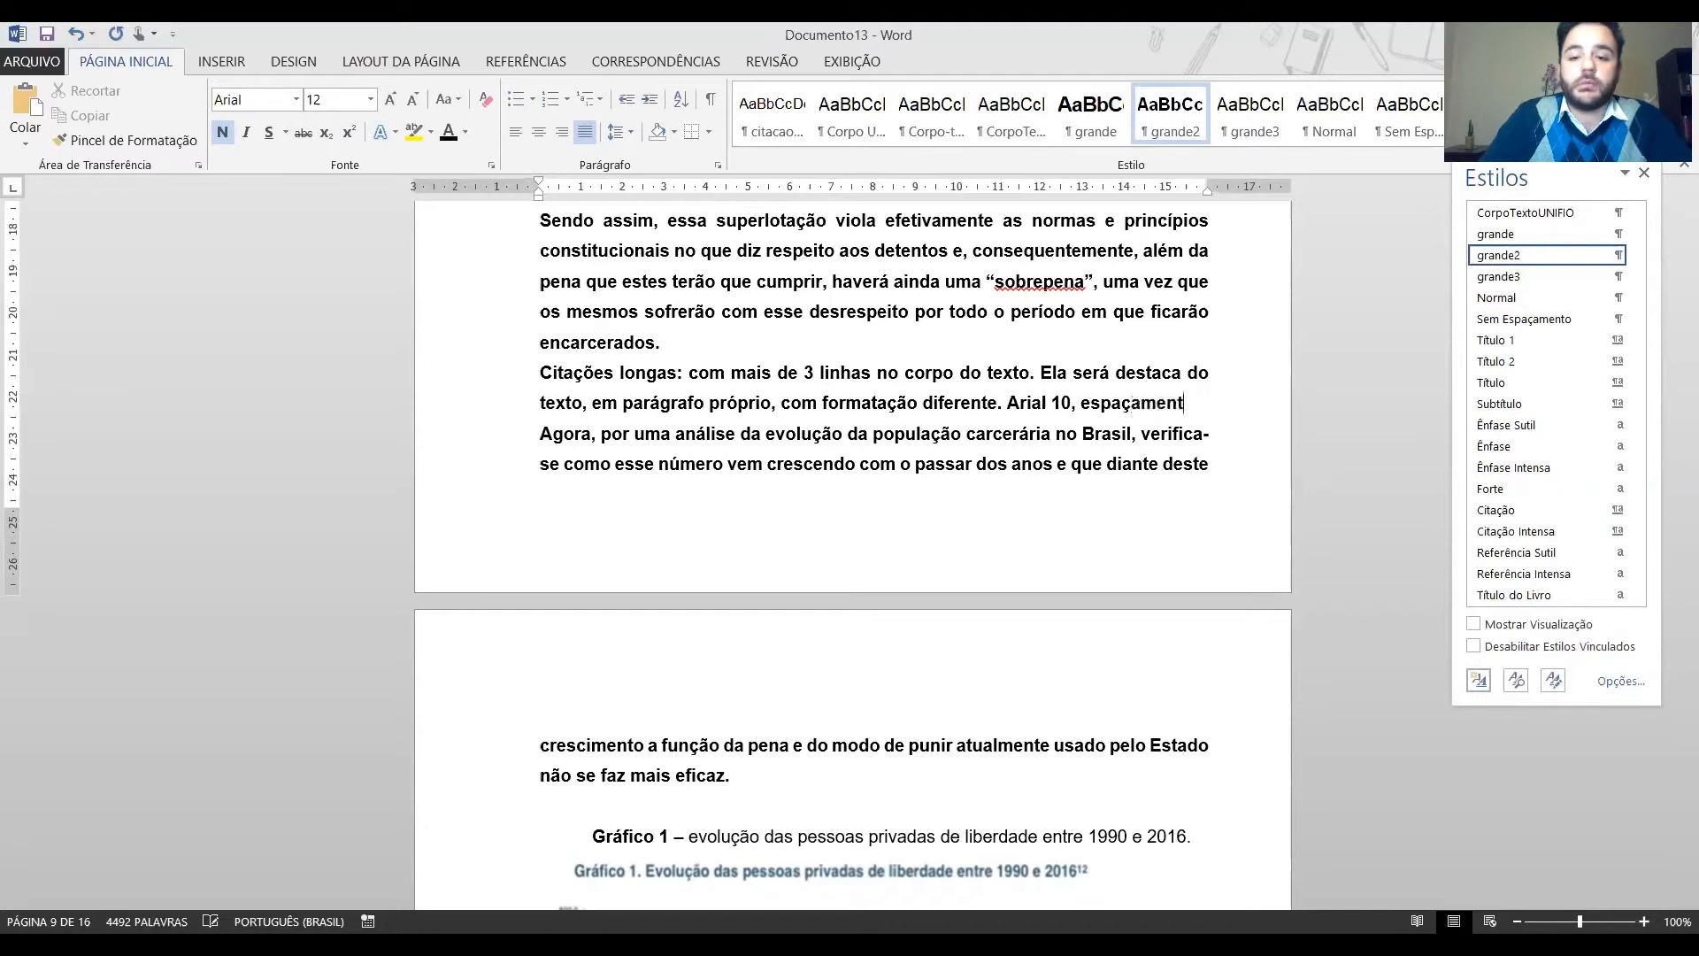
text(o 1,0)
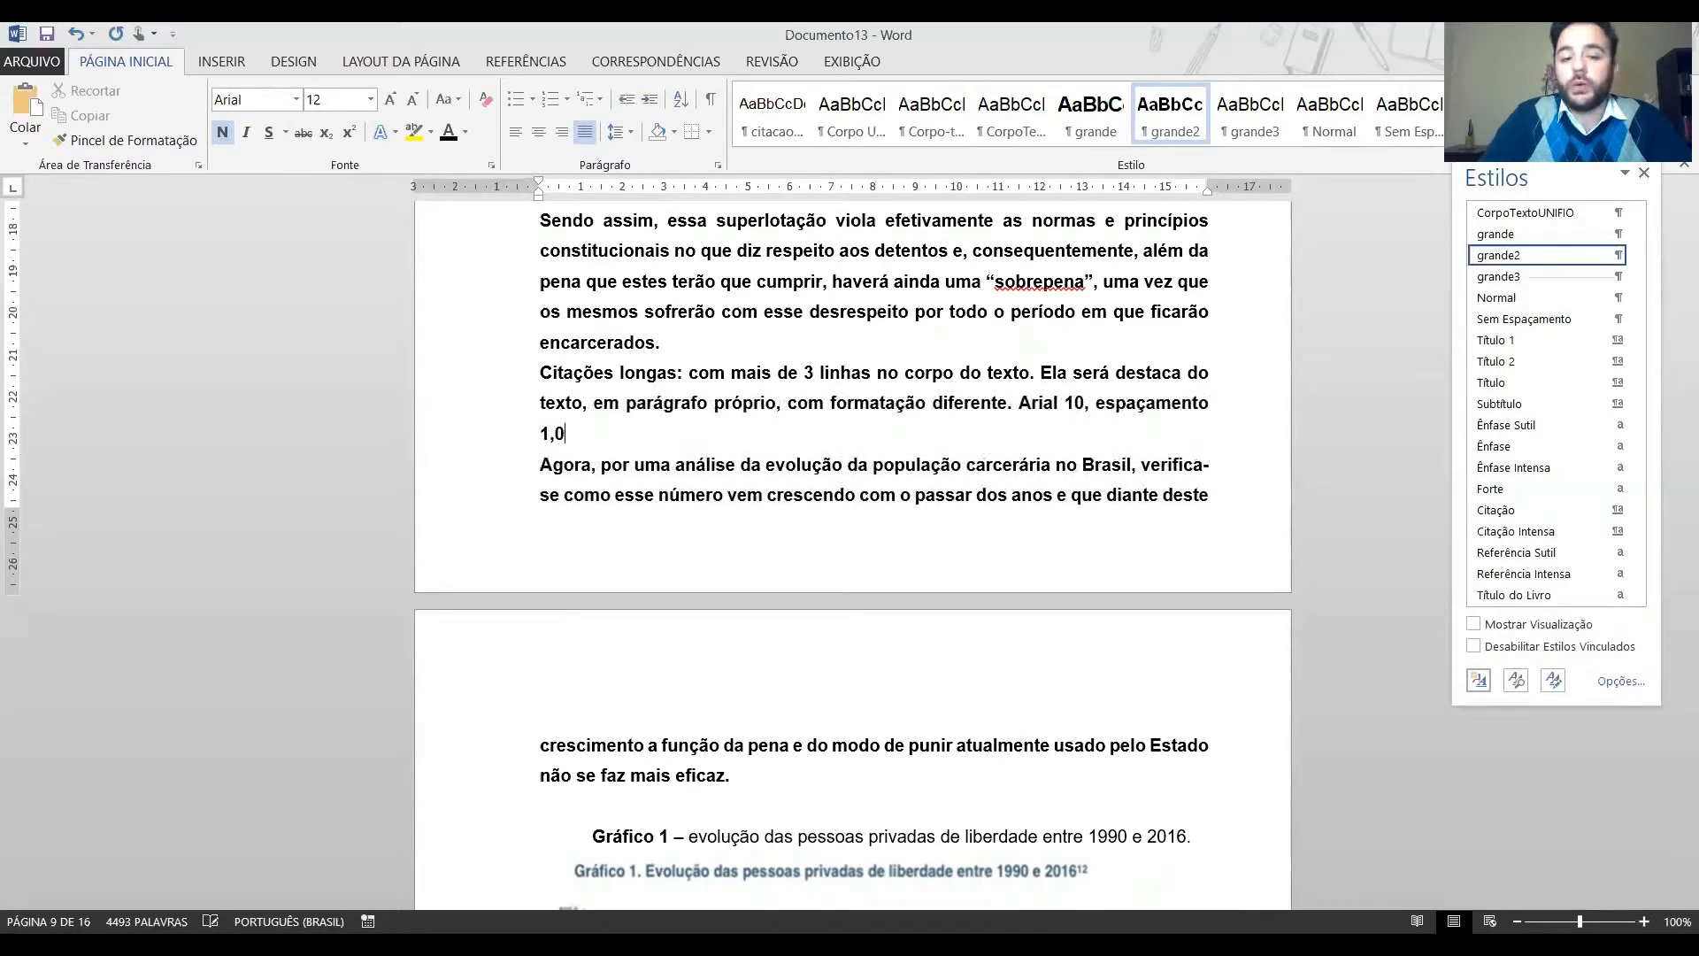
text( ())
text(simples)
key(End)
text(em)
key(BackSpace)
key(BackSpace)
key(BackSpace)
Finish the long-citations paragraph with ", com recuo de 4cm da margem e SEM aspas." and highlight the whole paragraph in yellow.
text(, com recuo de )
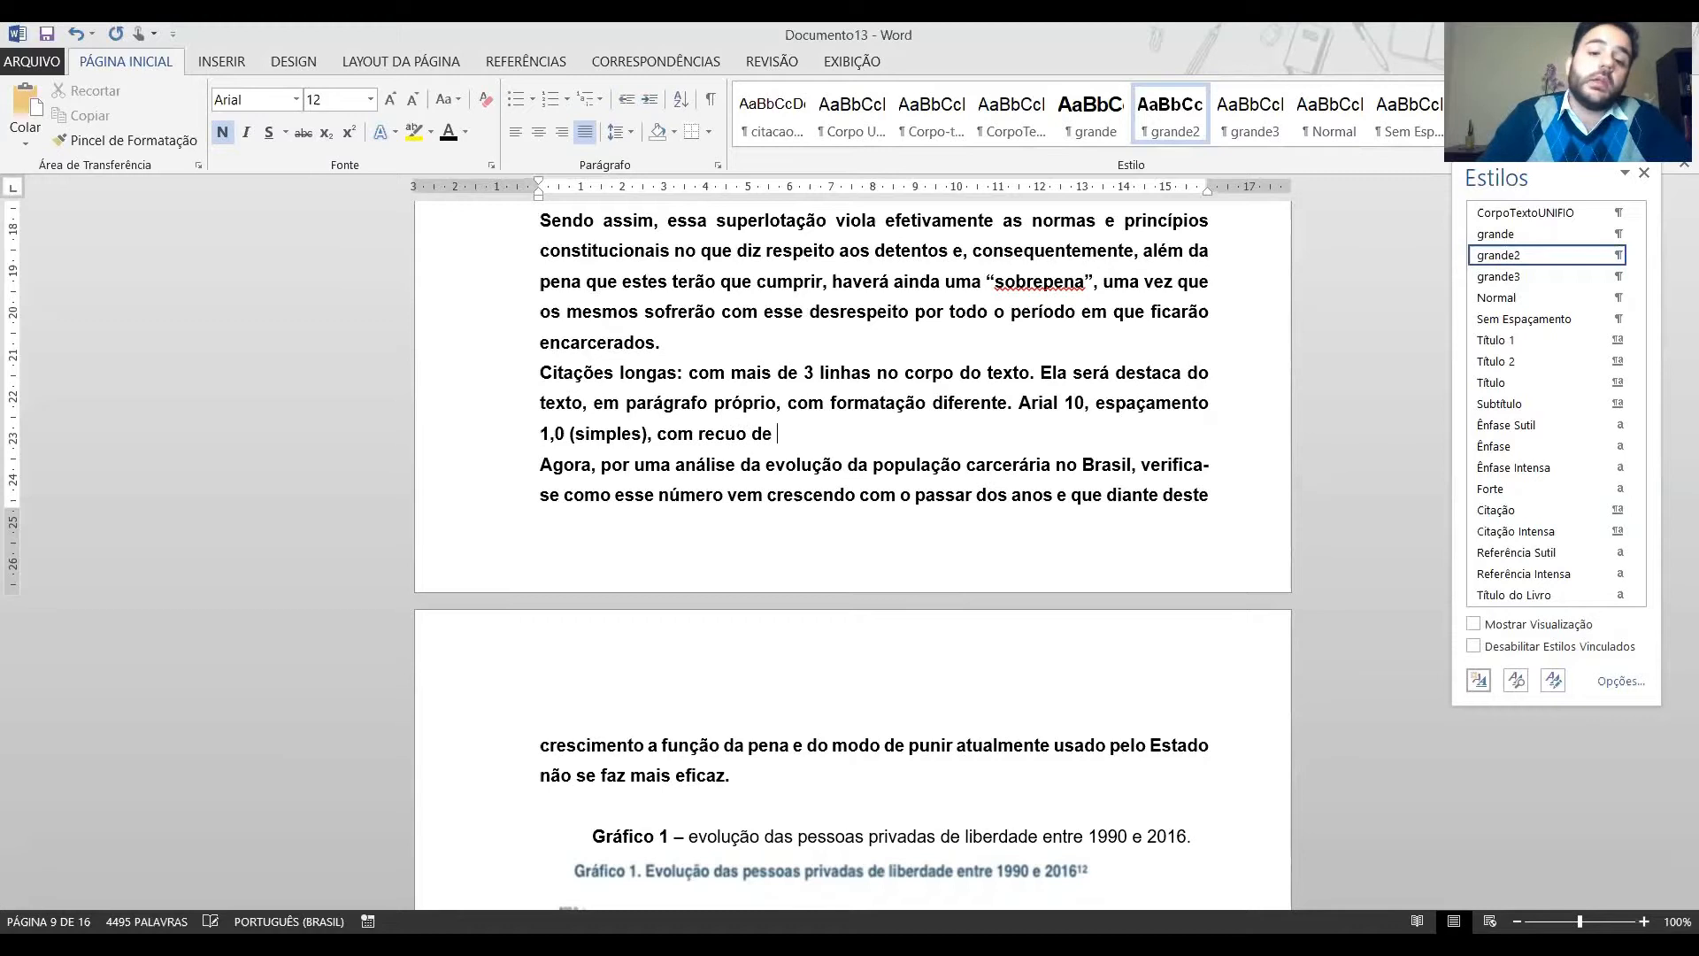
text(4cm da)
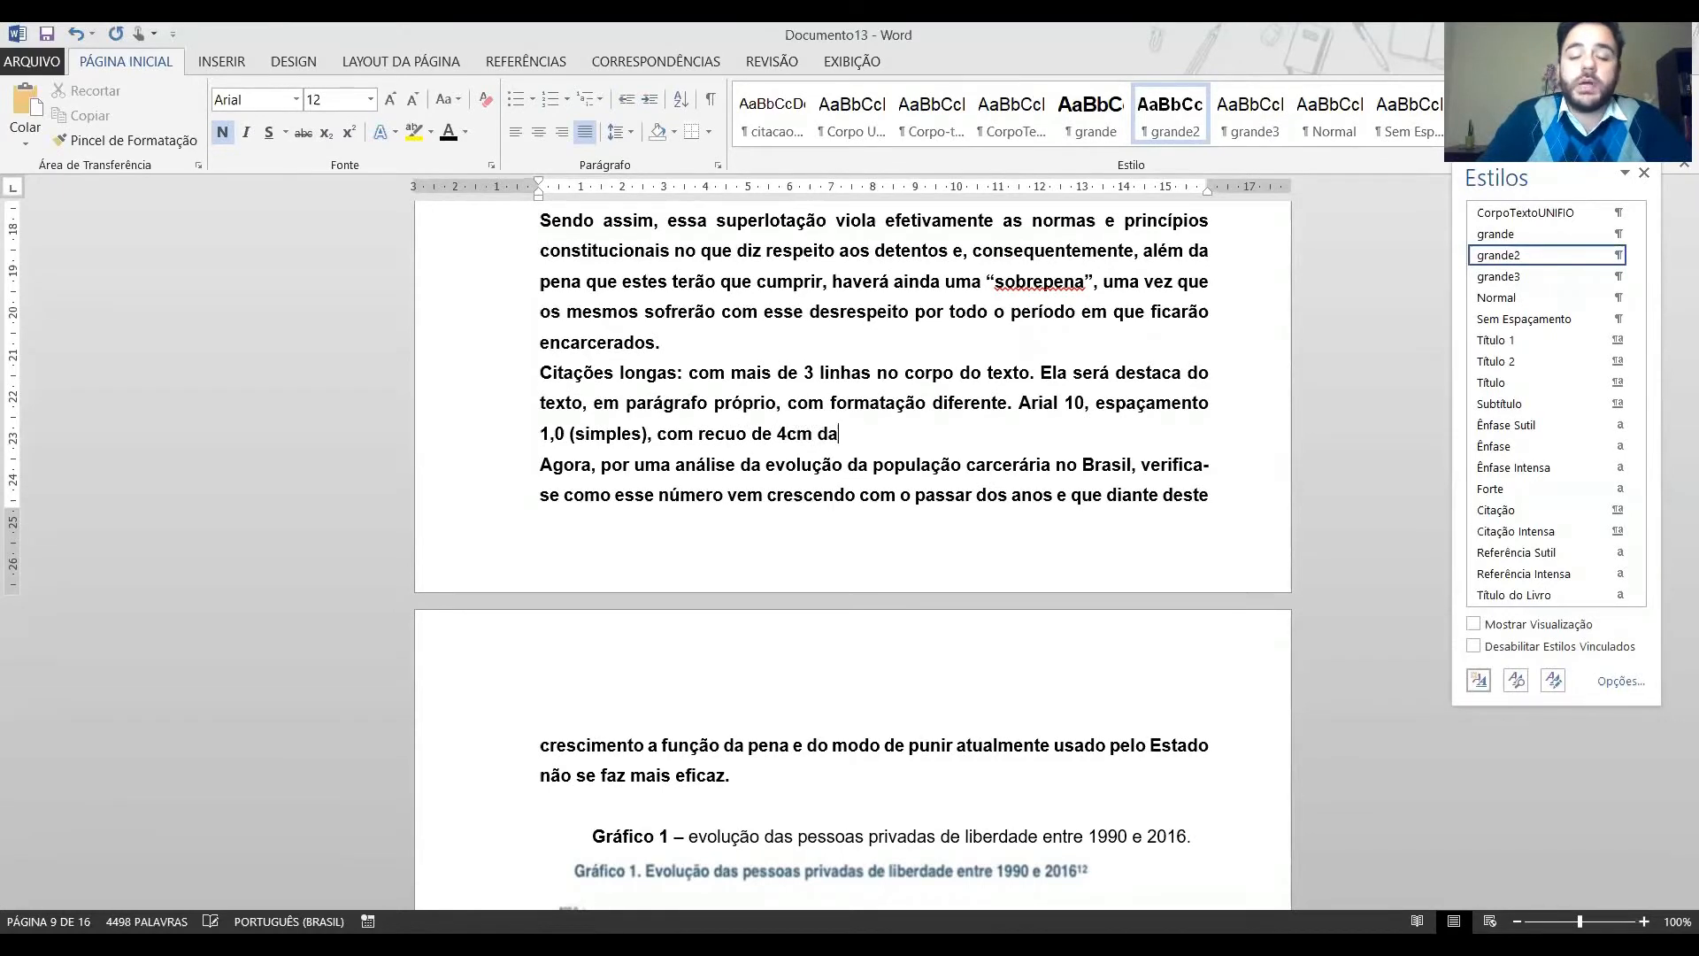
text( margem)
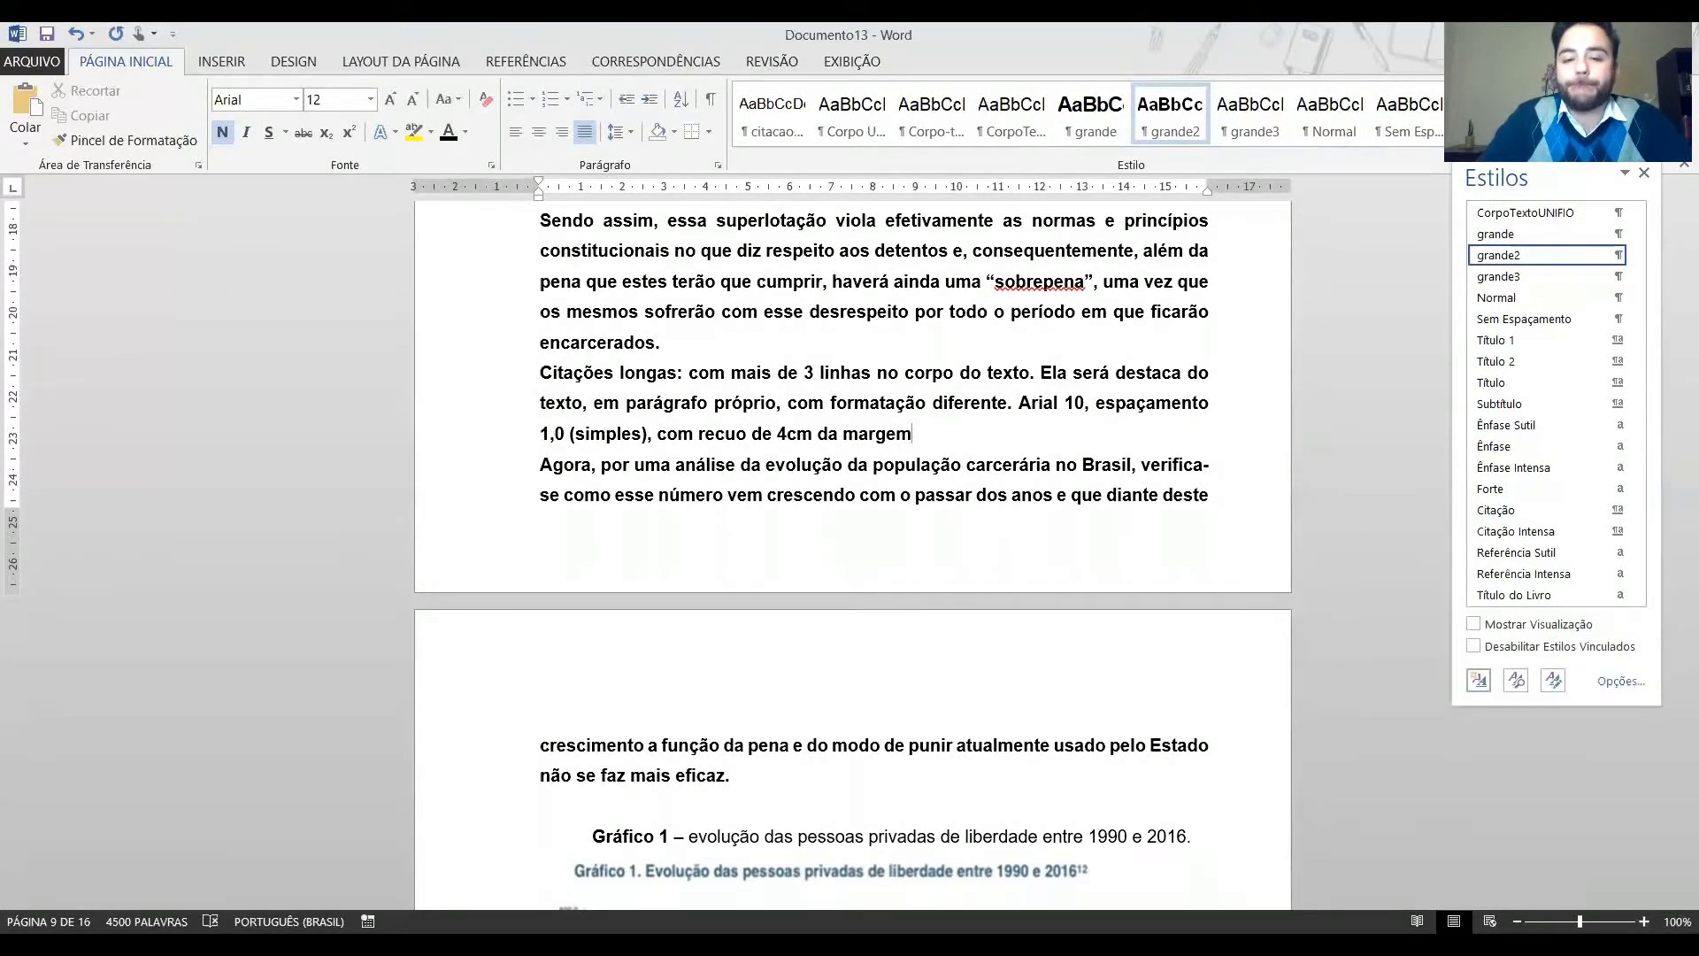
text( e SEM as)
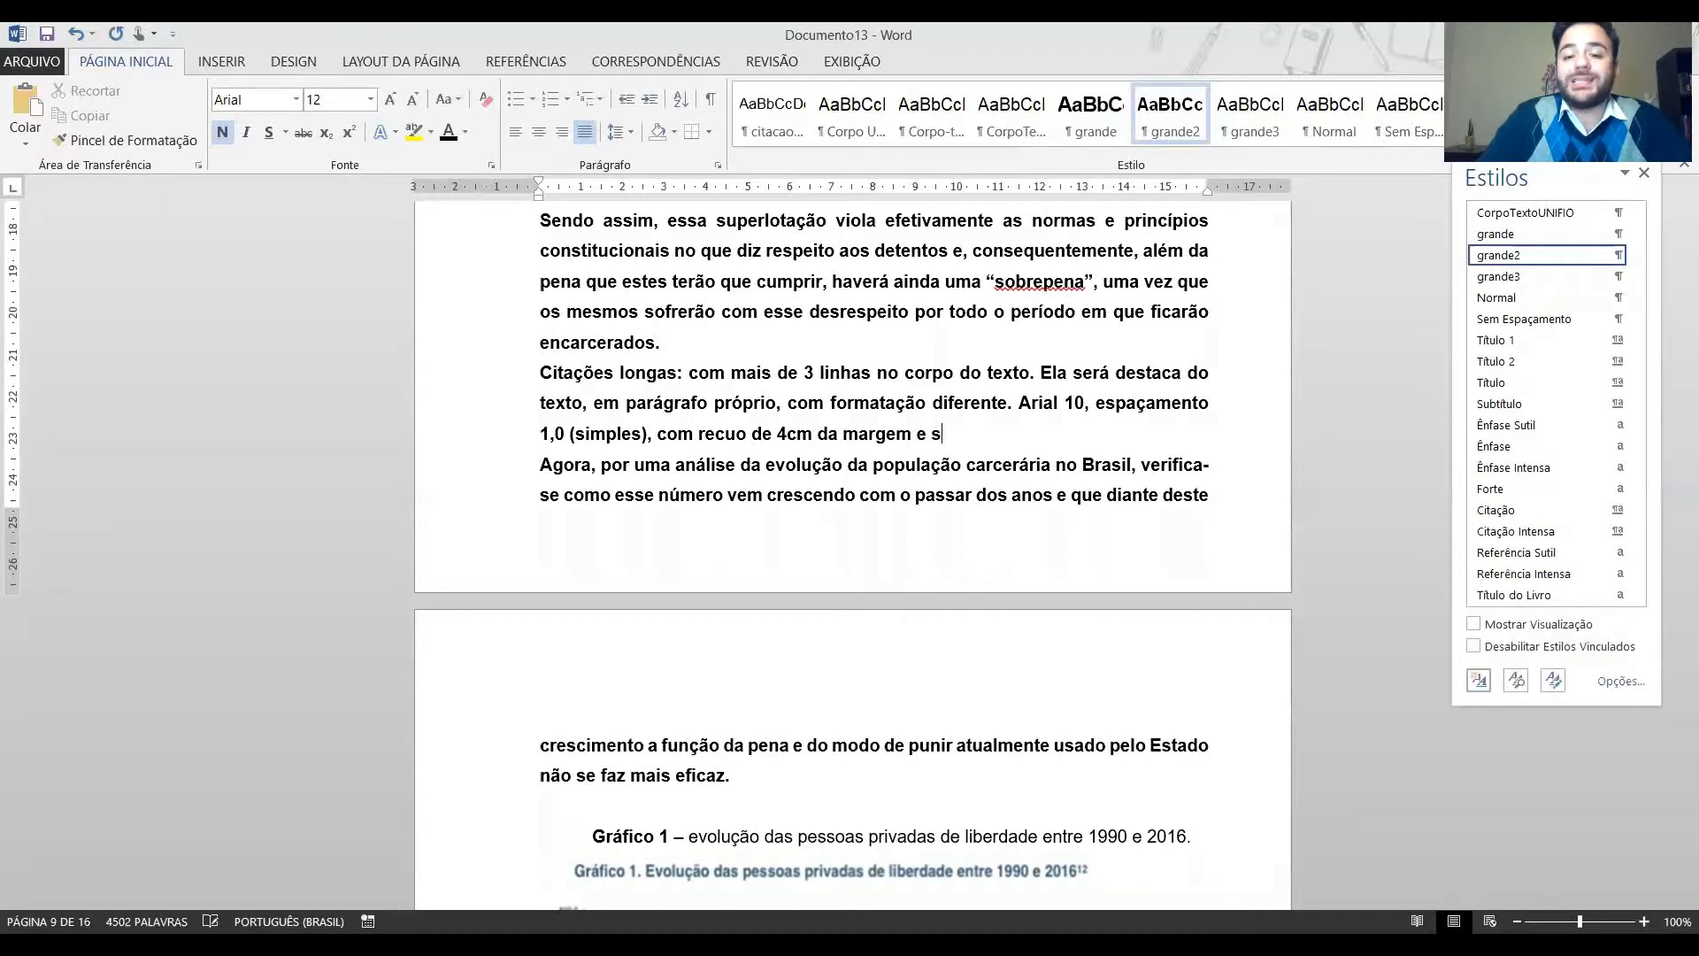
text(pas.)
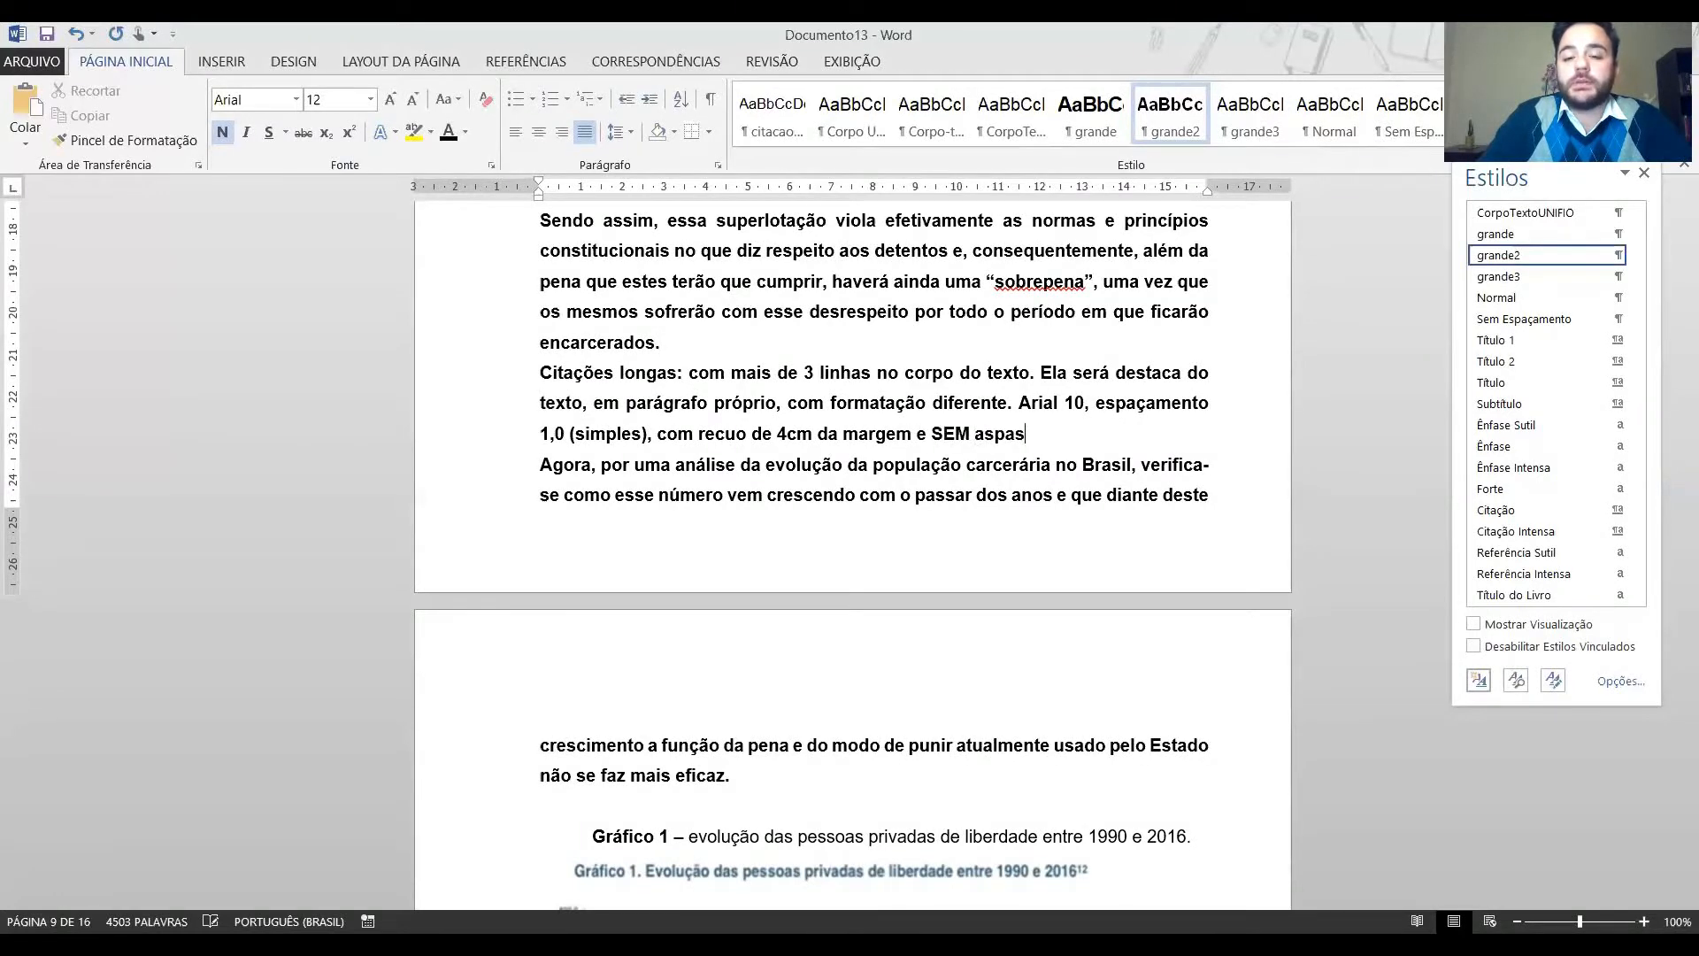
double_click(324, 392)
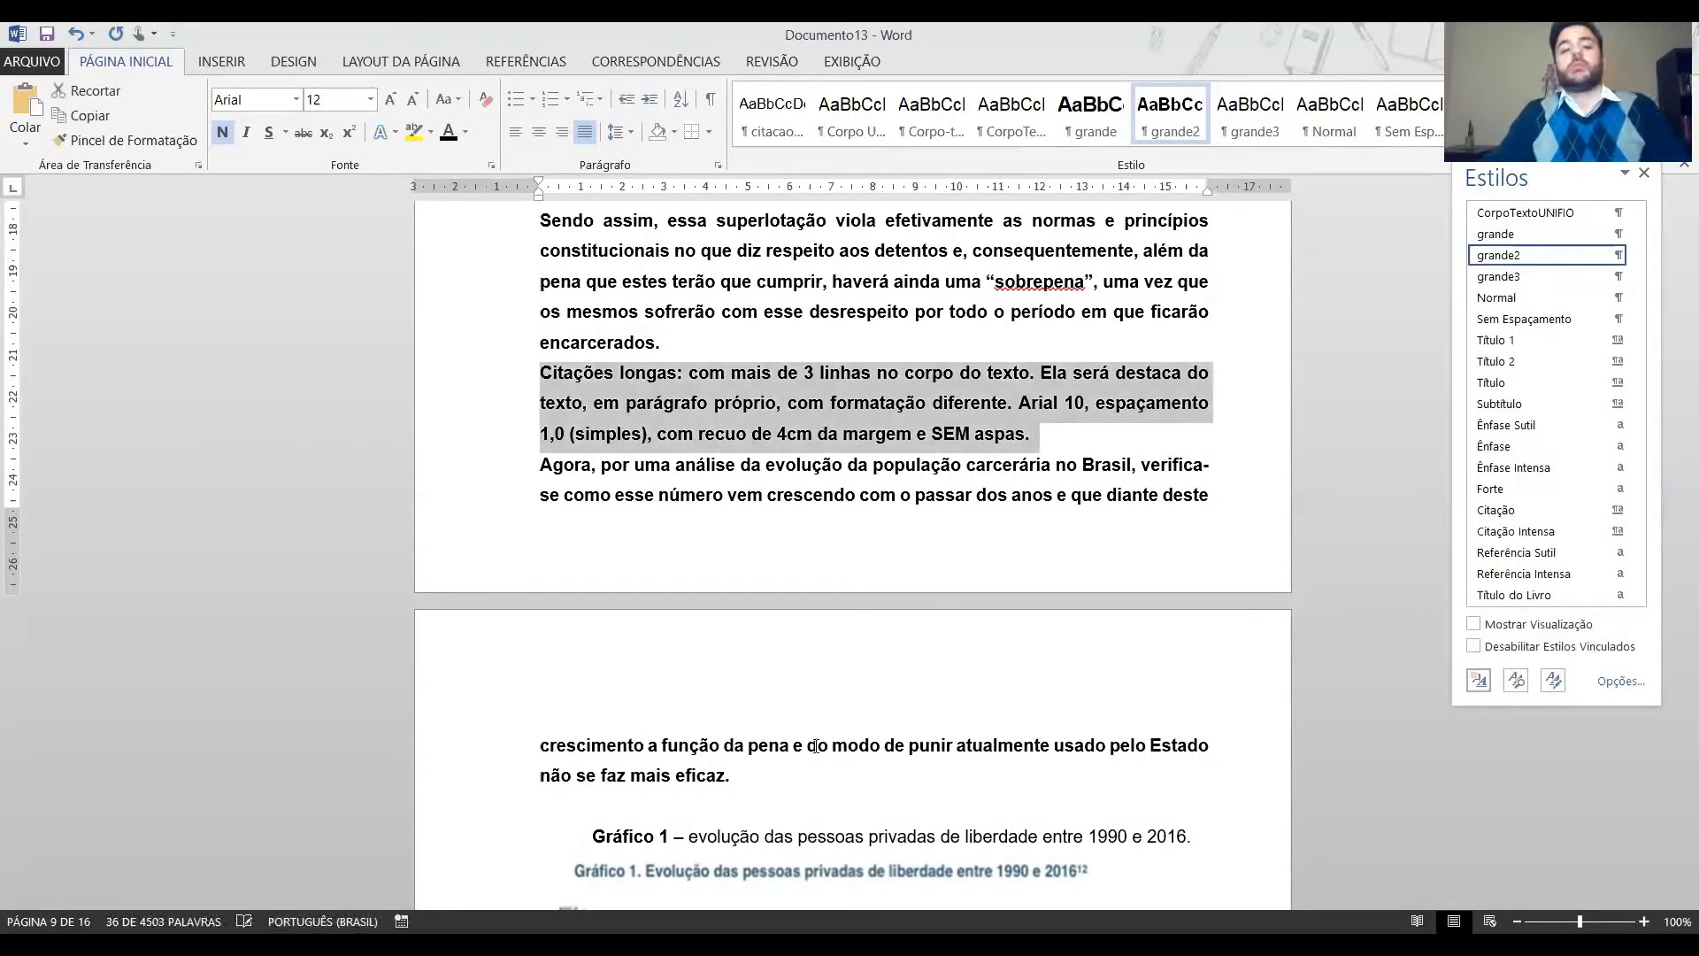
click(413, 132)
Set the font size of the whole Art. 88 quotation to 10.
scroll(956, 531, up, 6)
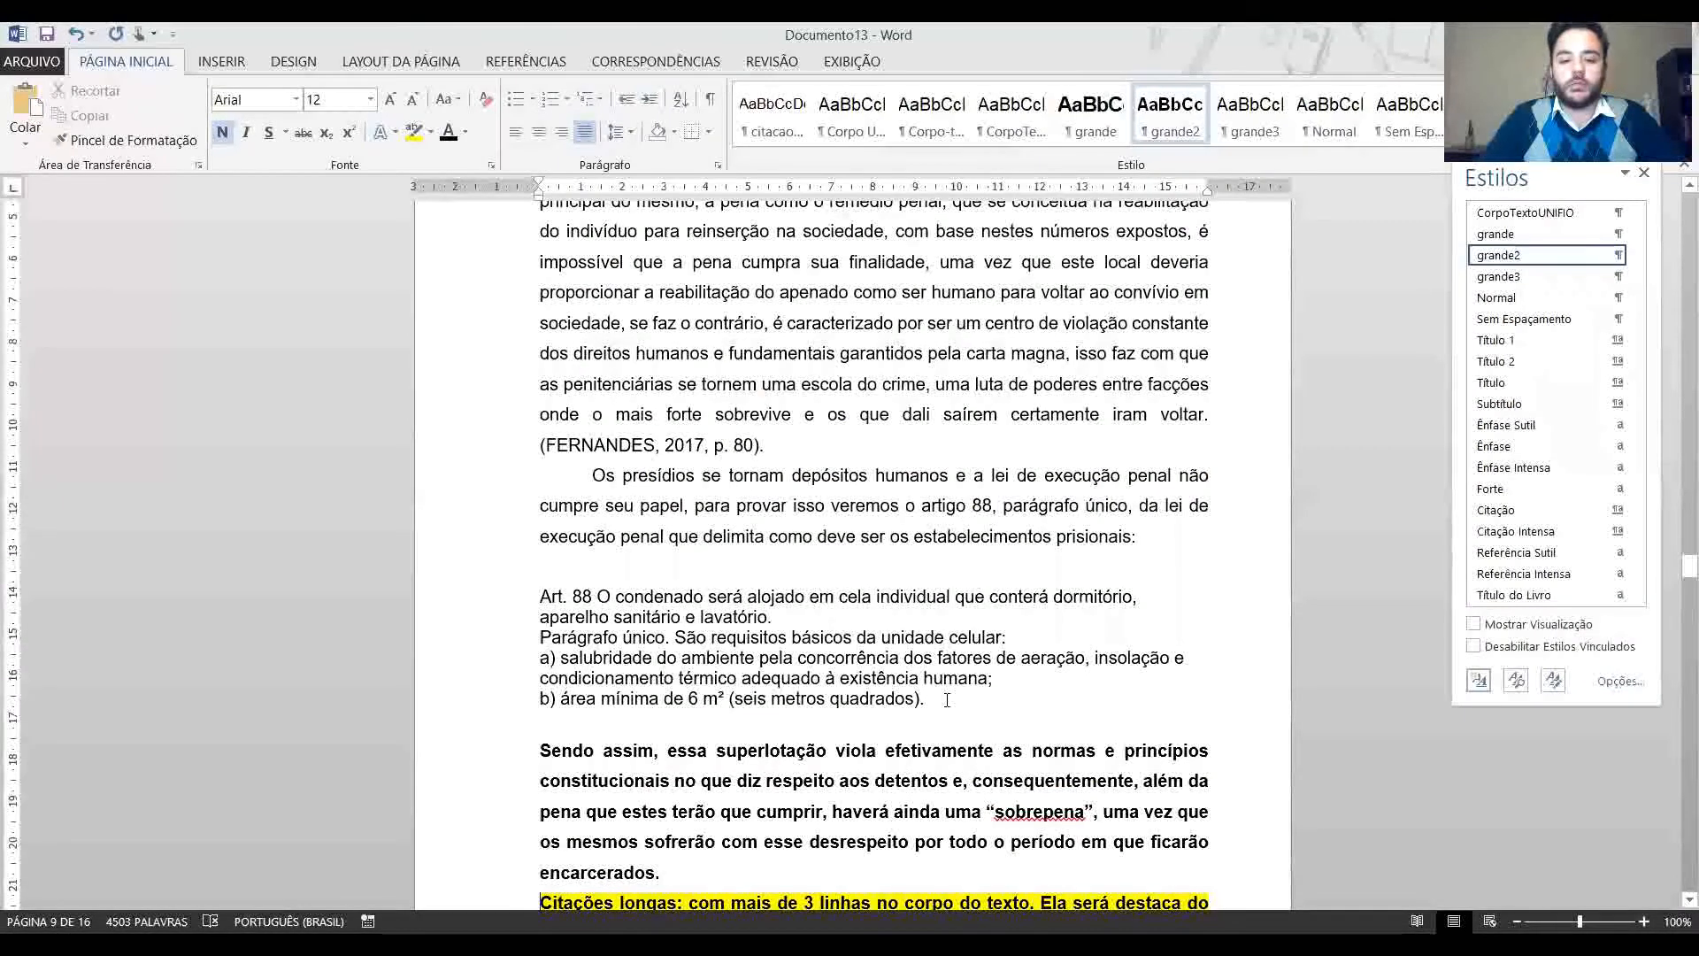
key(shift+Home)
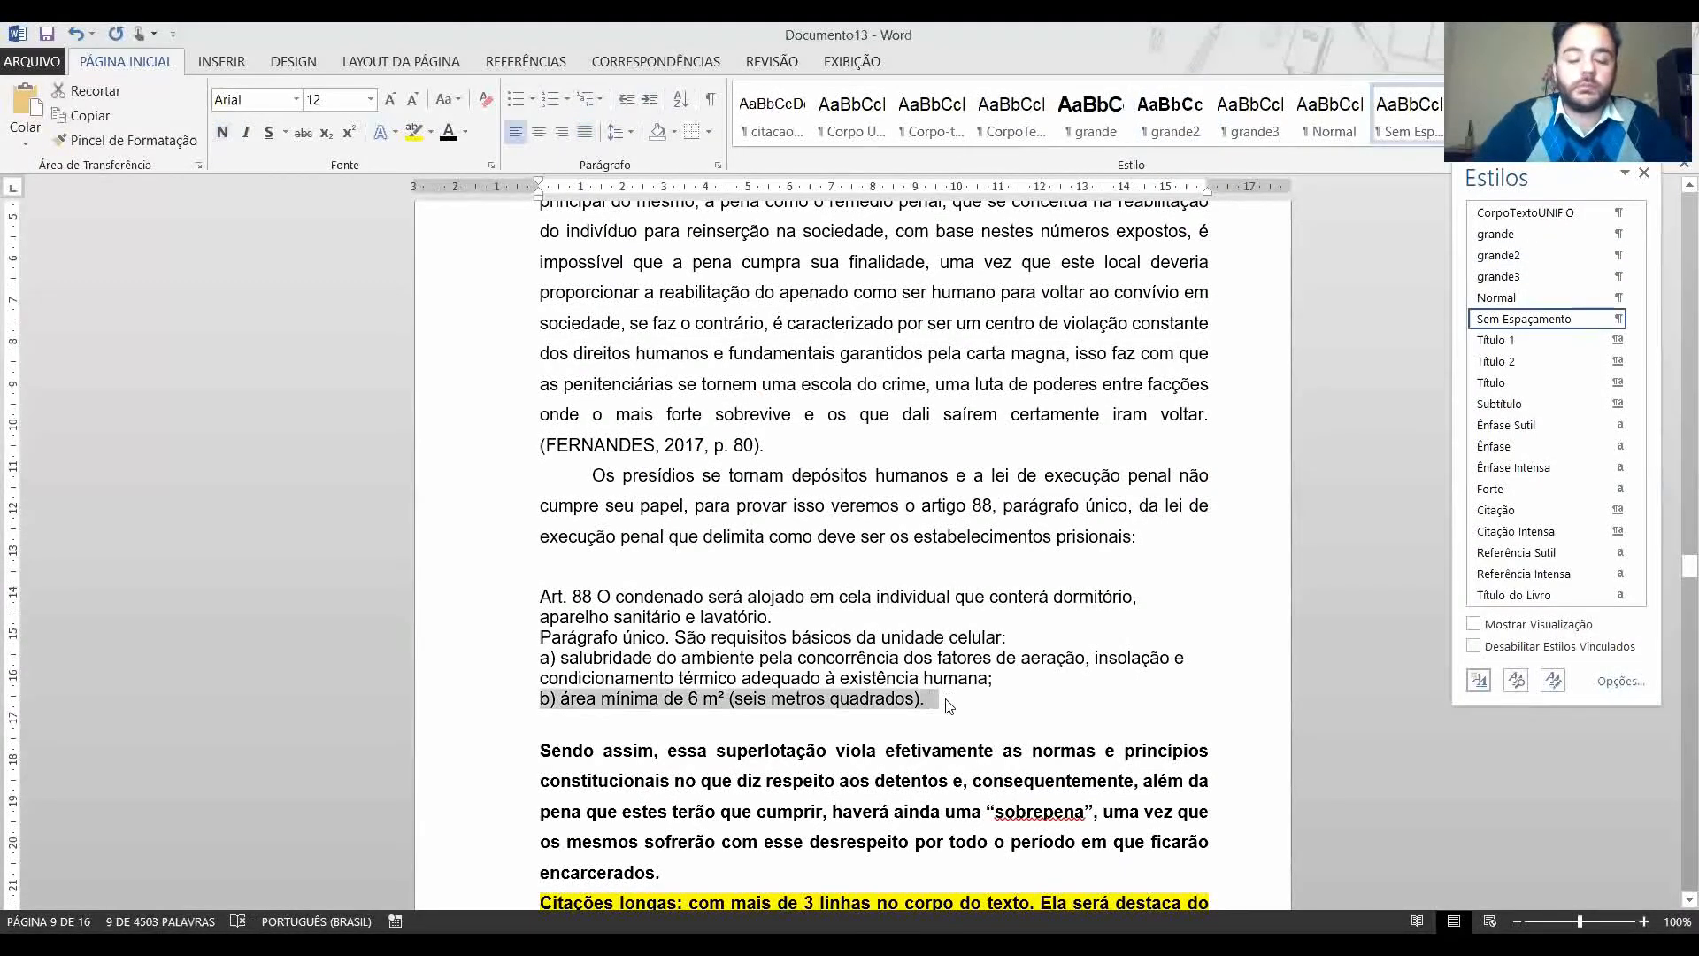
key(shift+Up)
key(shift+Up)
key(shift+Up)
key(shift+Up)
key(shift+Up)
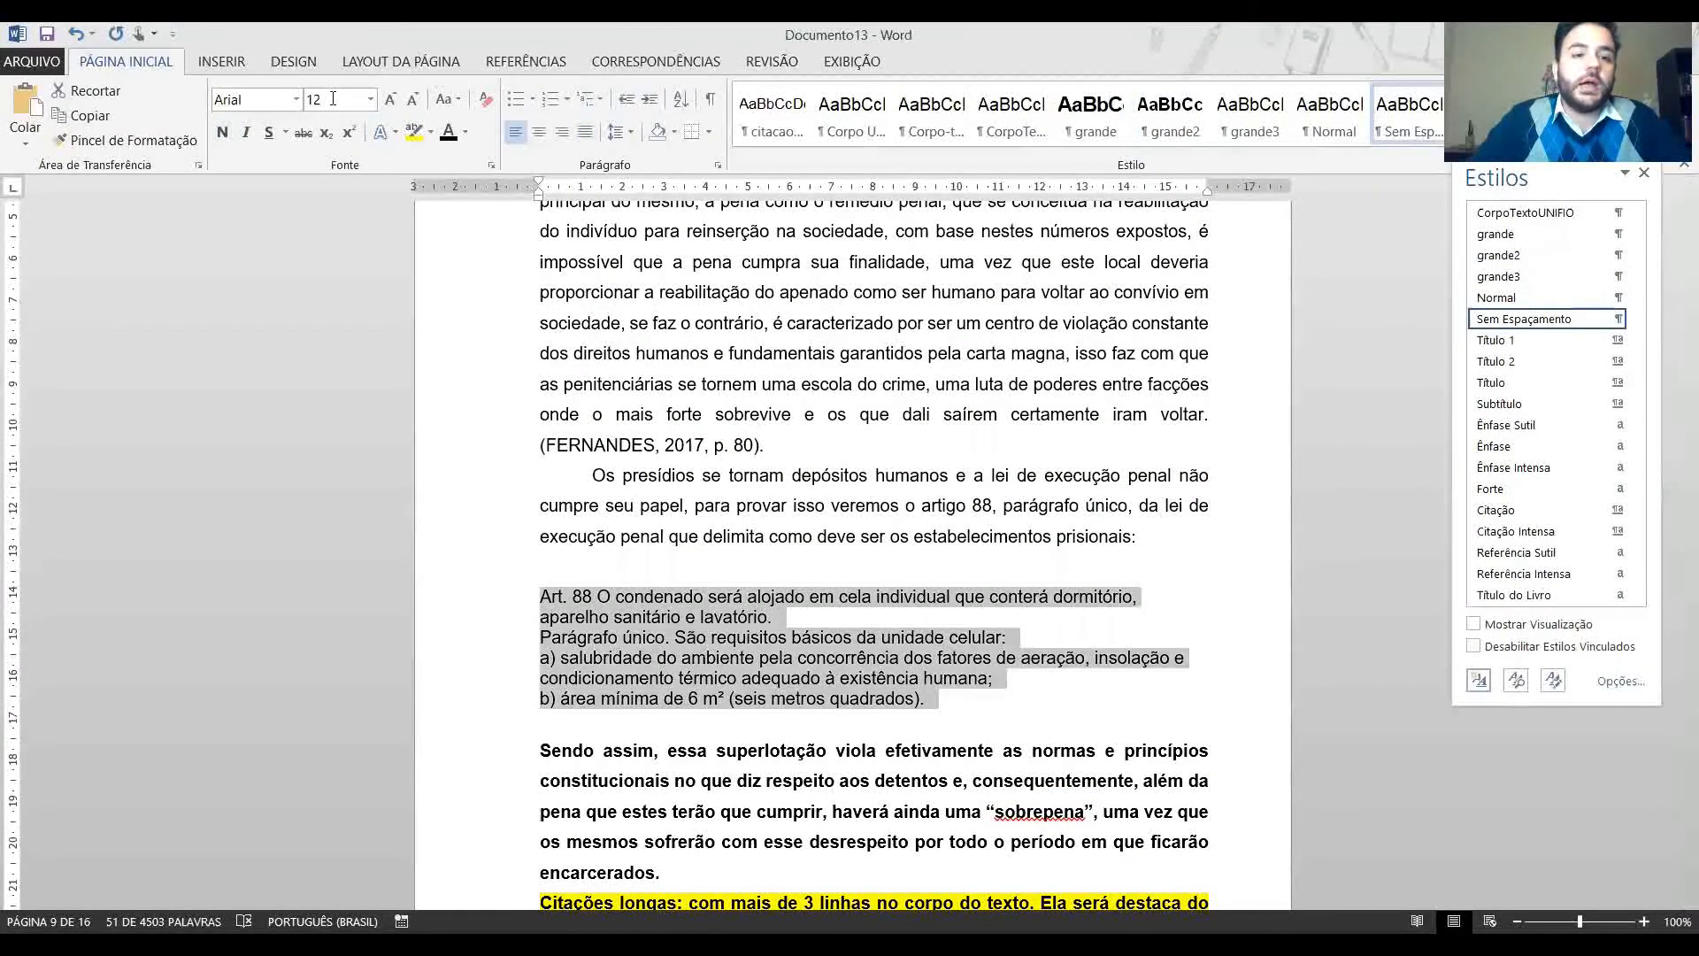
click(333, 98)
text(10)
key(Return)
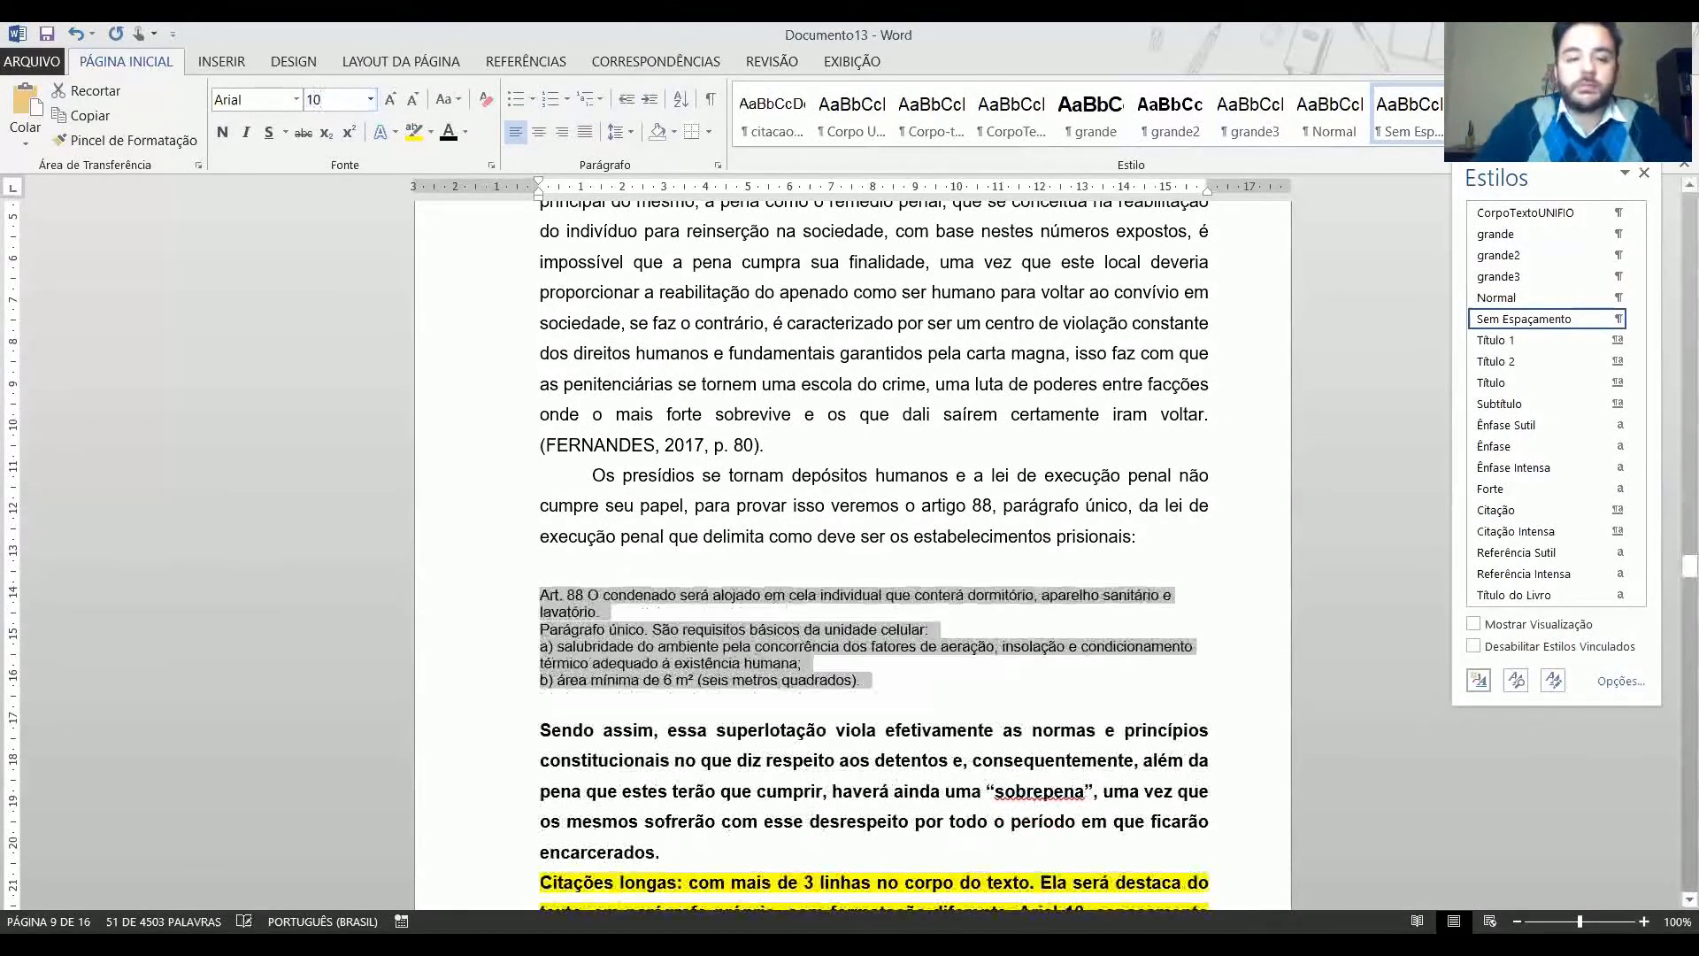
Justify the Art. 88 quotation and indent it 4 cm from the left margin.
click(581, 136)
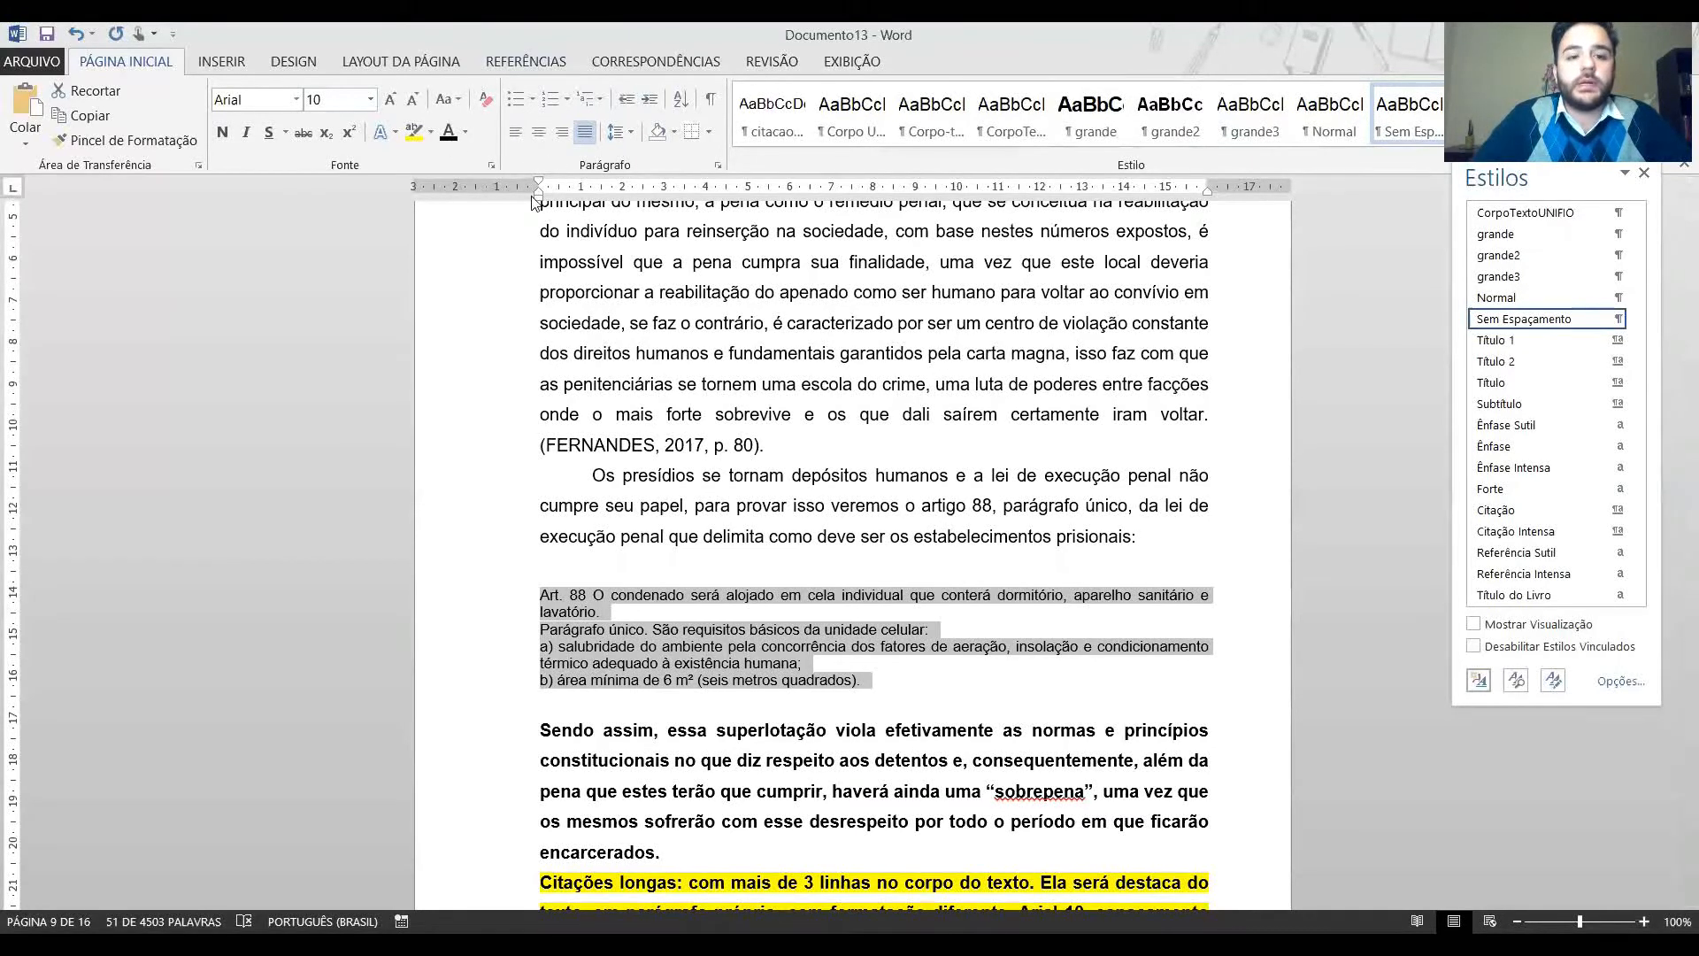
drag(538, 196, 710, 193)
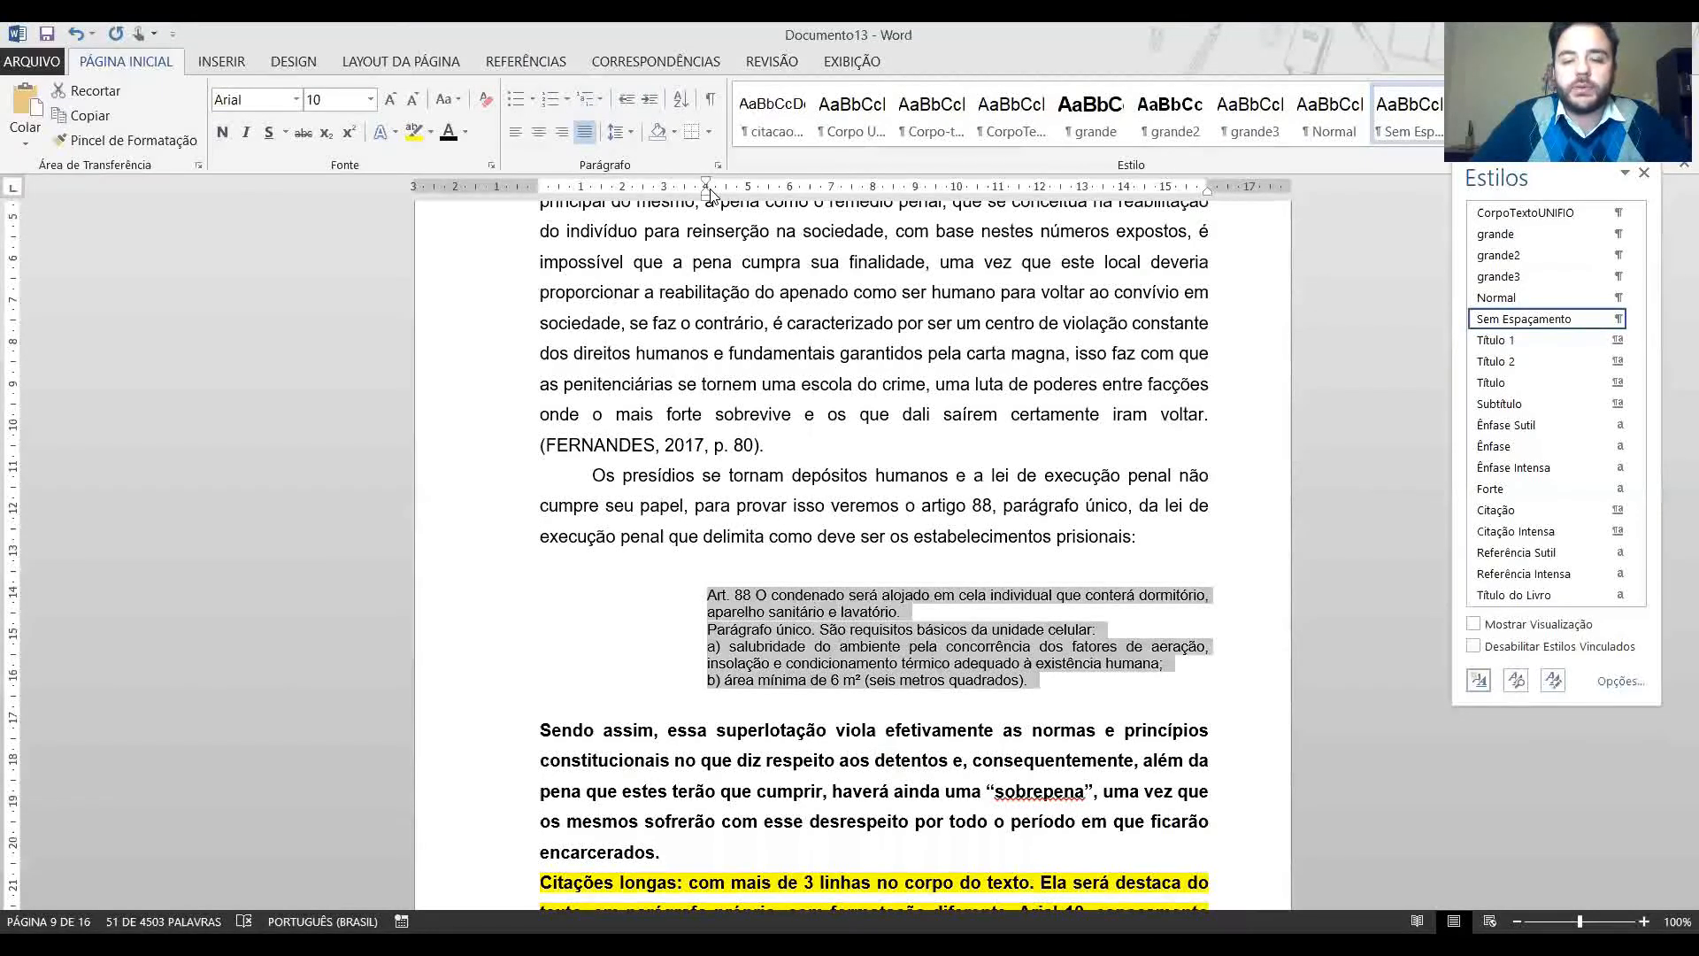
click(726, 709)
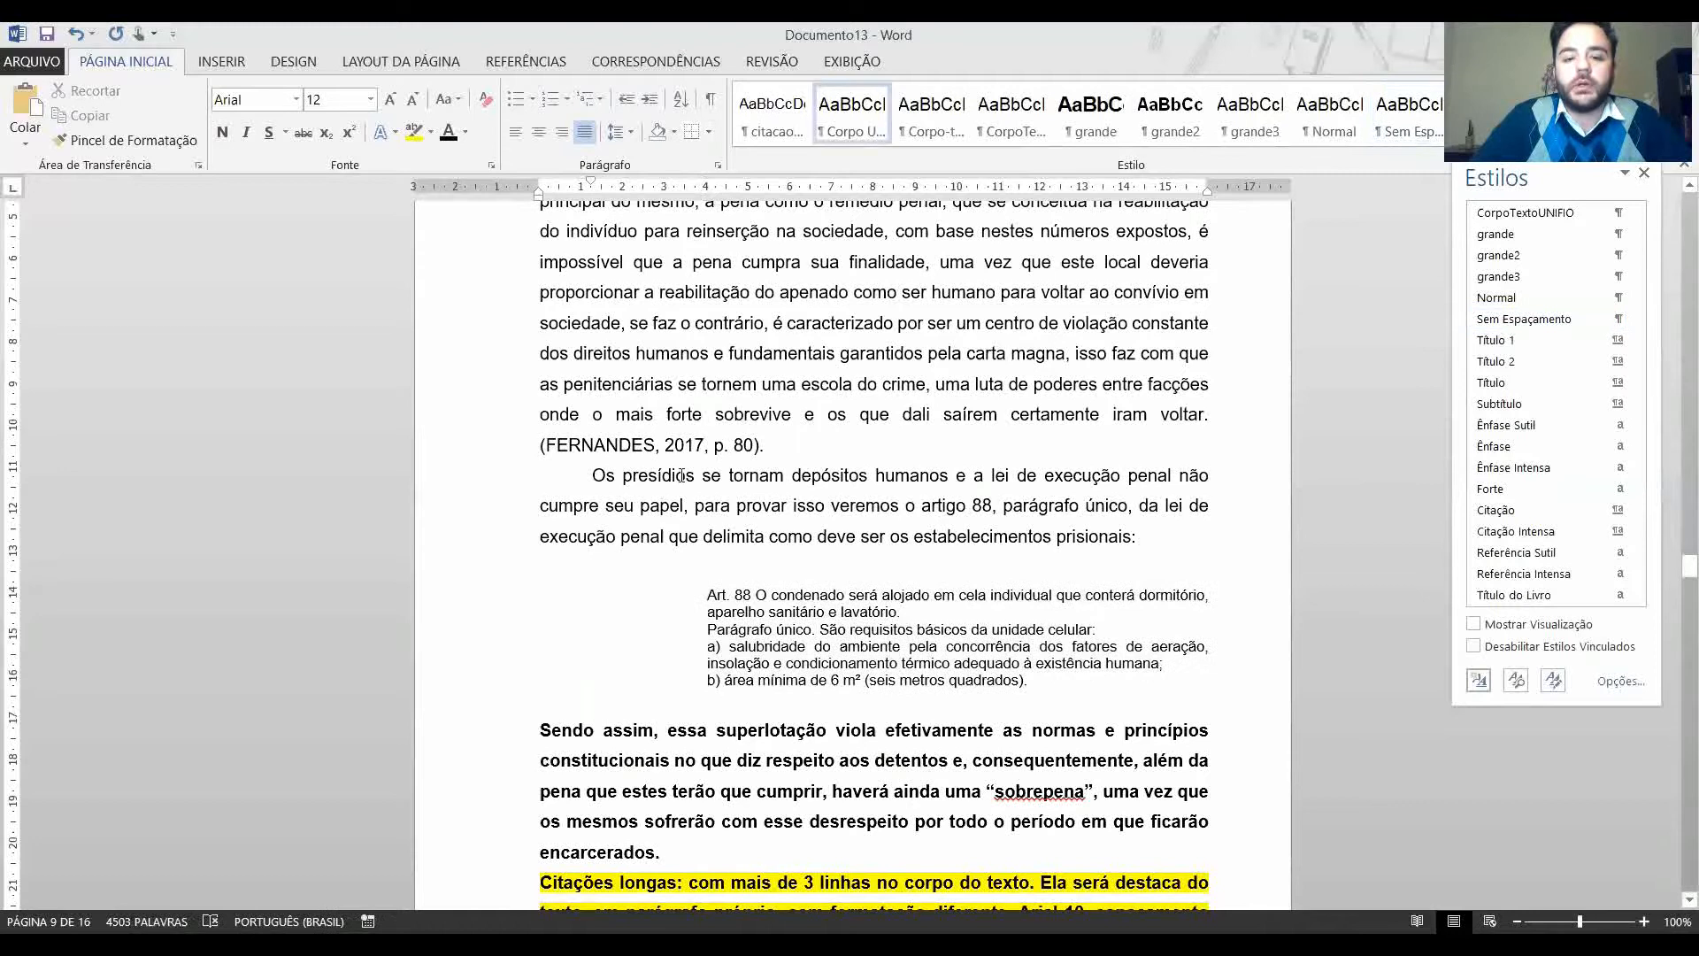
Select the whole Art. 88 quotation to check its line spacing.
click(682, 591)
key(shift+Down)
key(shift+Down)
key(shift+Down)
key(shift+Down)
key(shift+Down)
key(shift+Down)
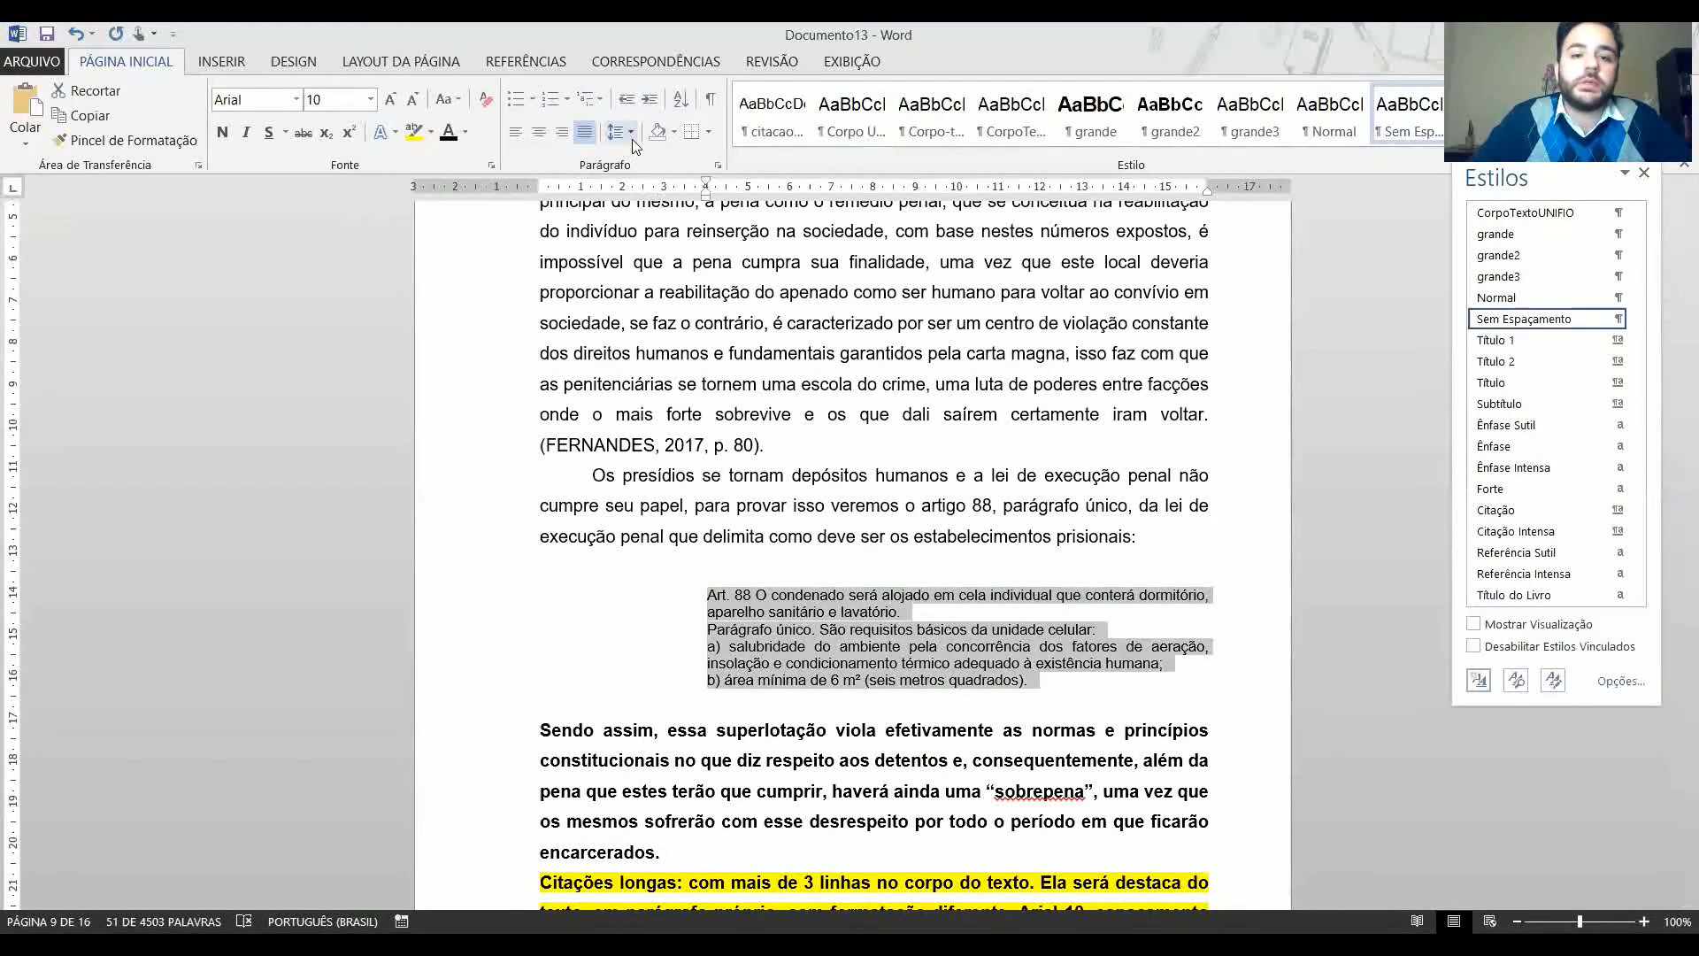
click(1054, 801)
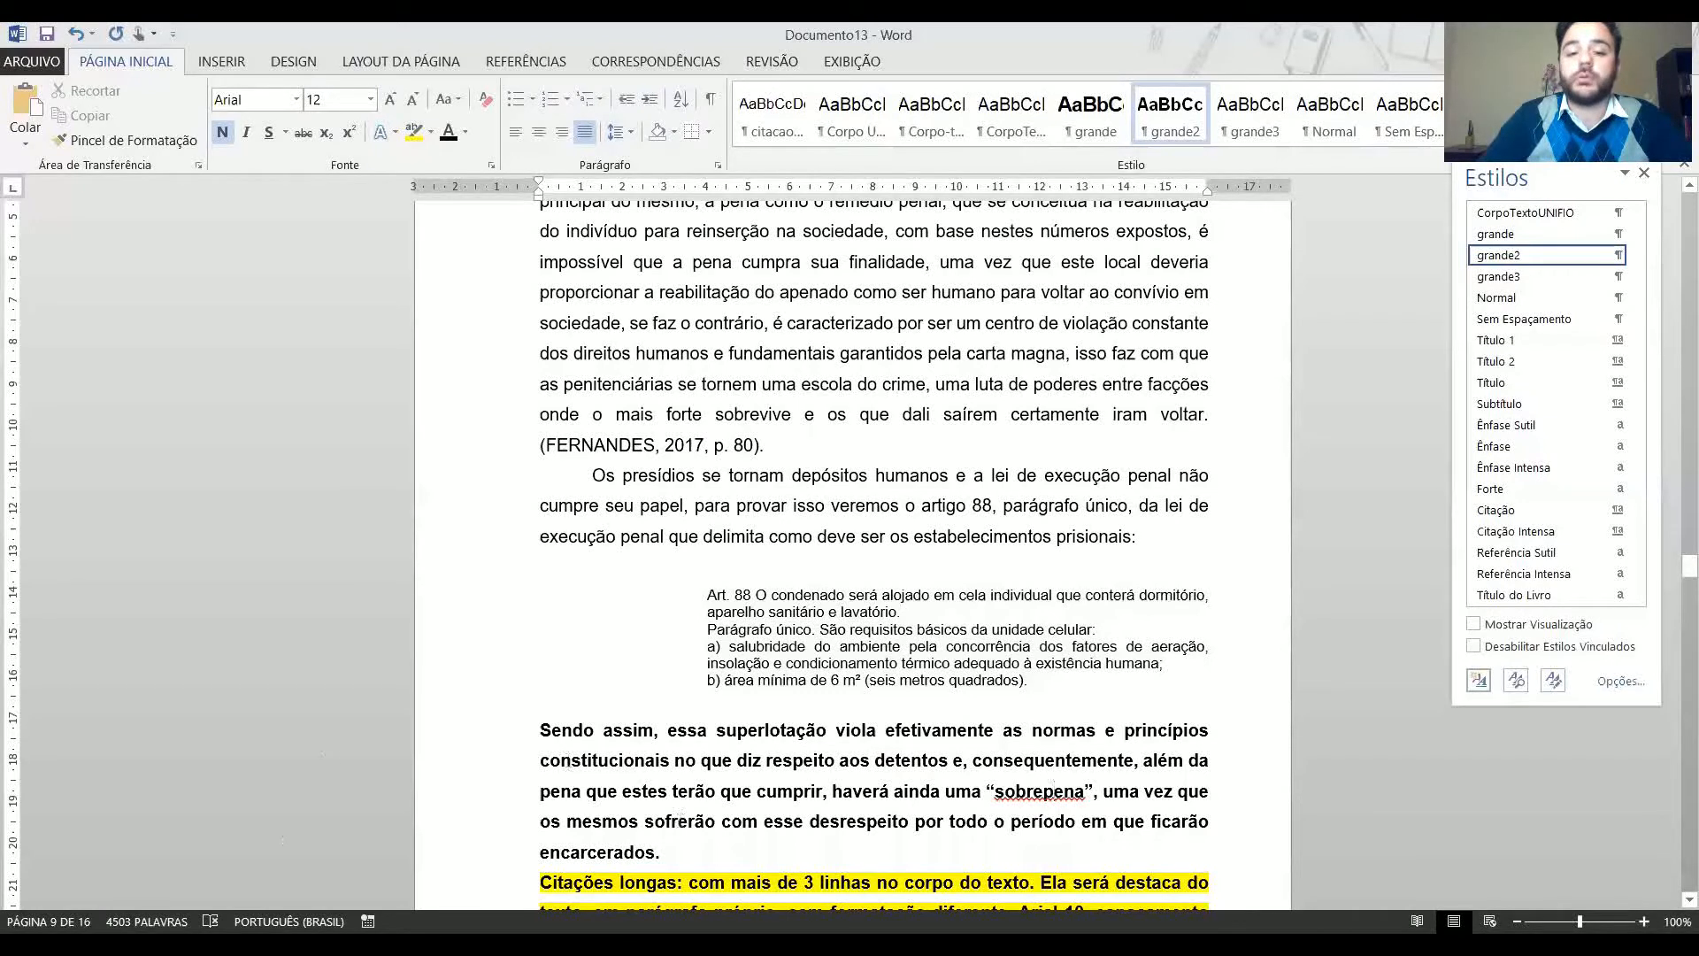
Create a paragraph style named CitaçãoLongaUNIFIO from the formatting of the Art. 88 quotation.
click(679, 602)
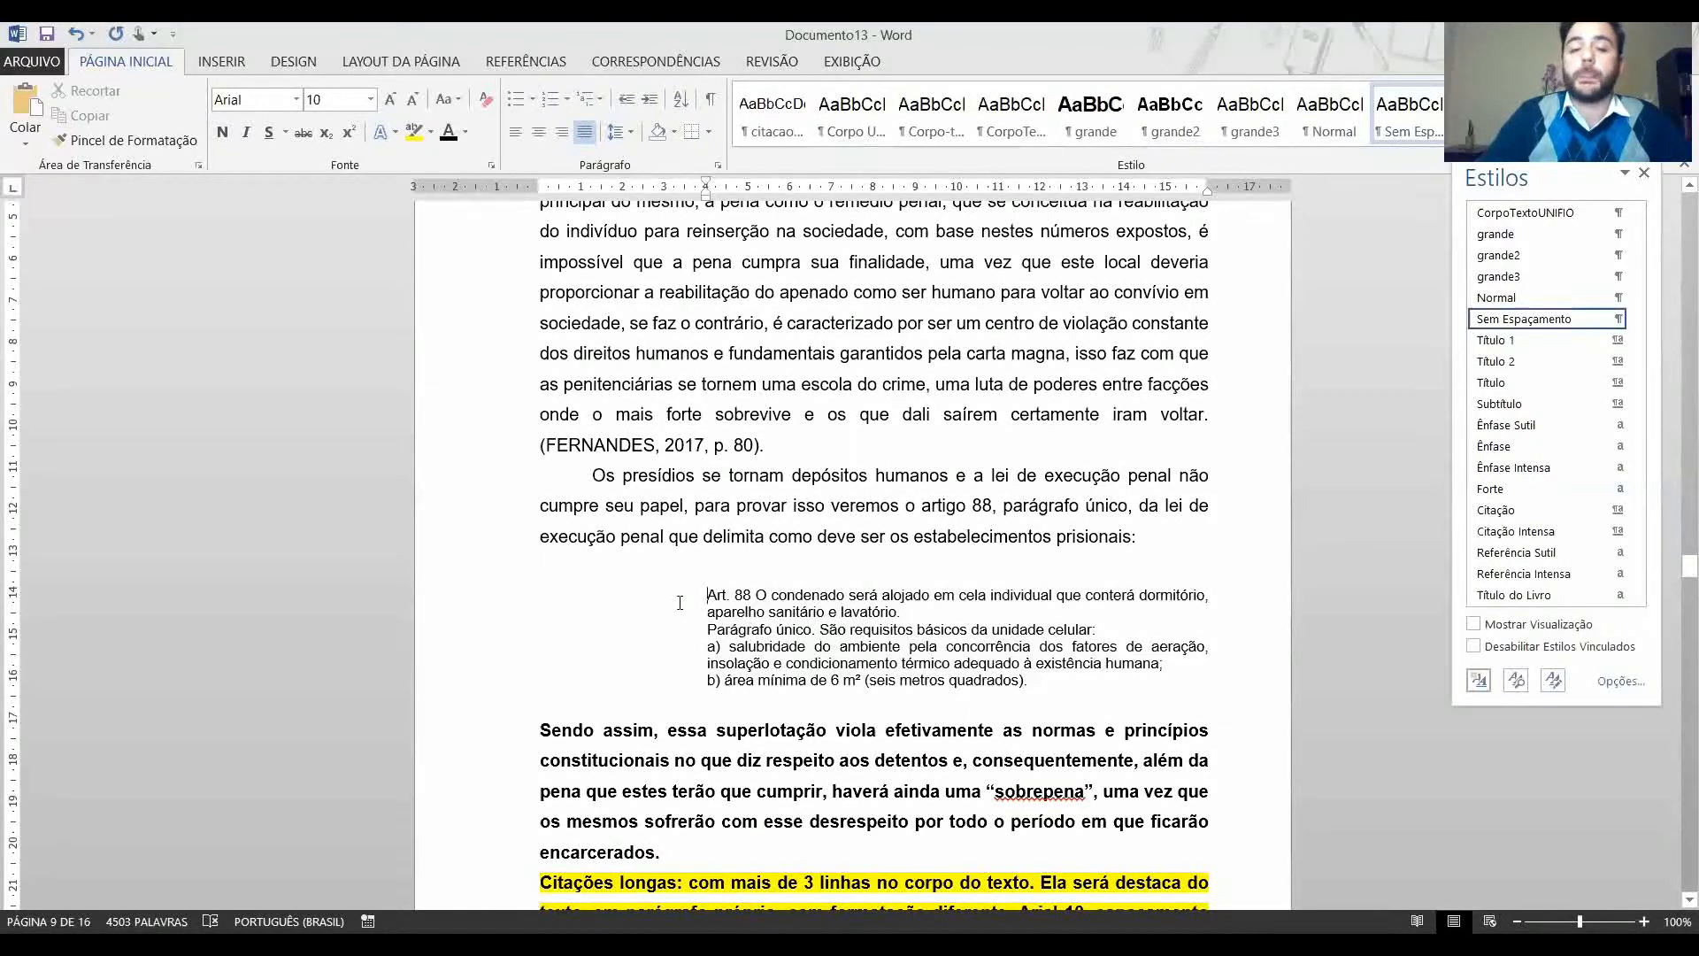
key(shift+Down)
key(shift+Down)
key(shift+Down)
key(shift+Down)
key(shift+Down)
key(shift+Down)
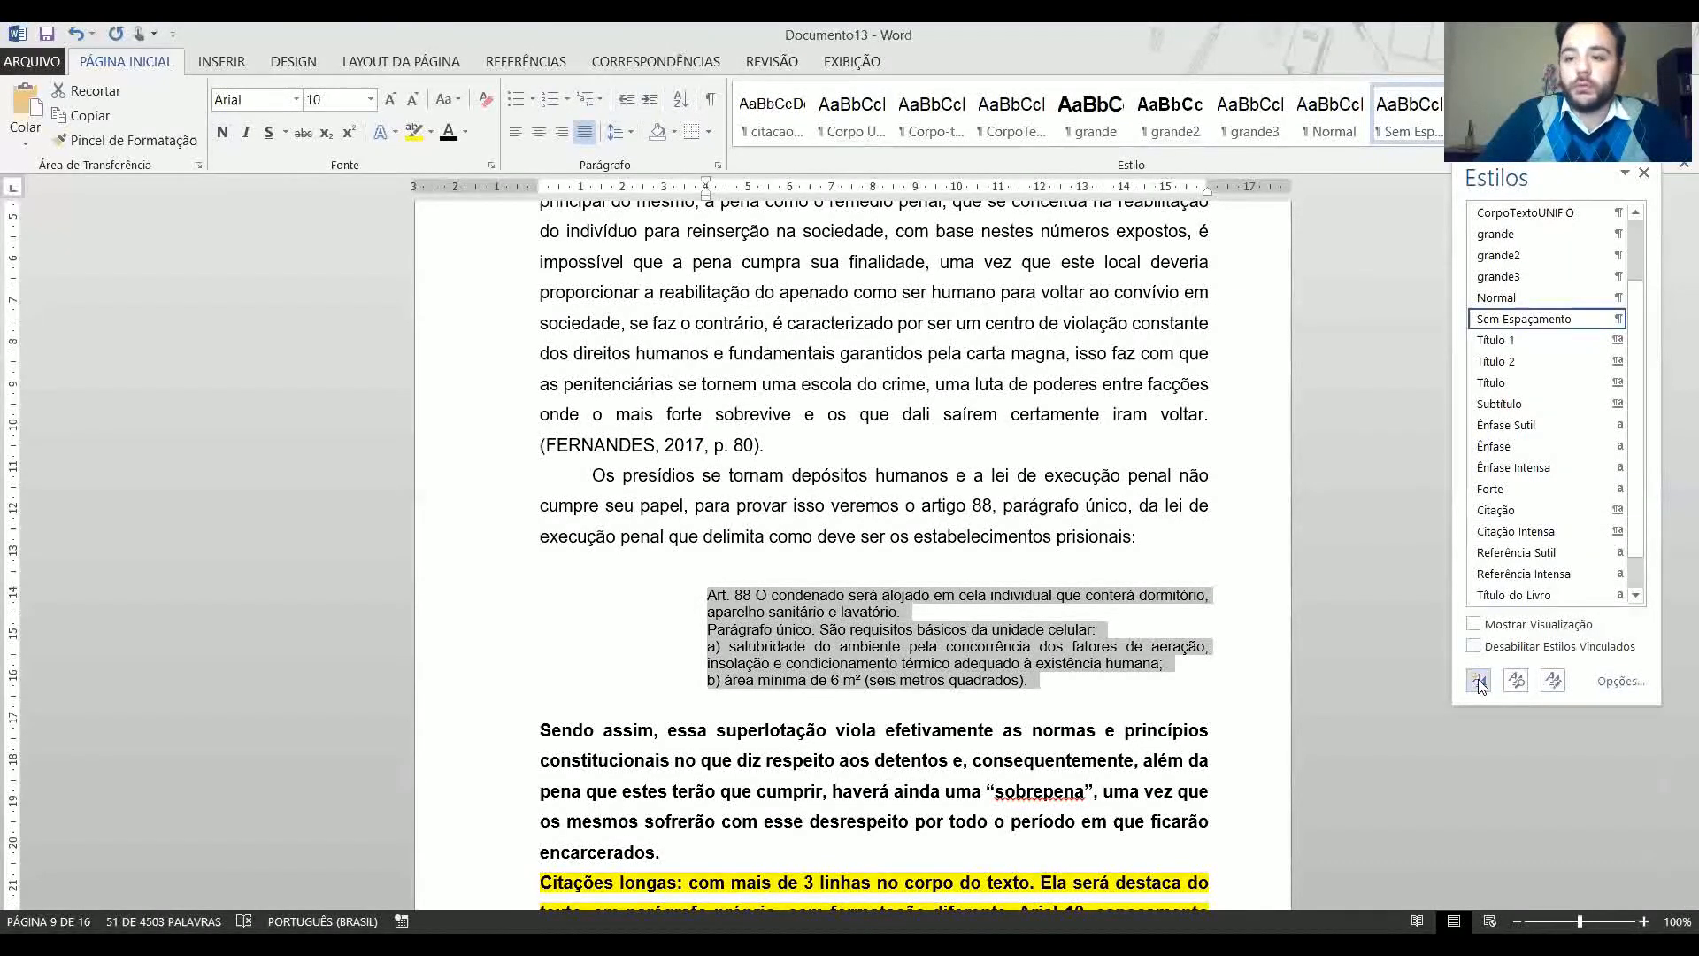
click(1643, 173)
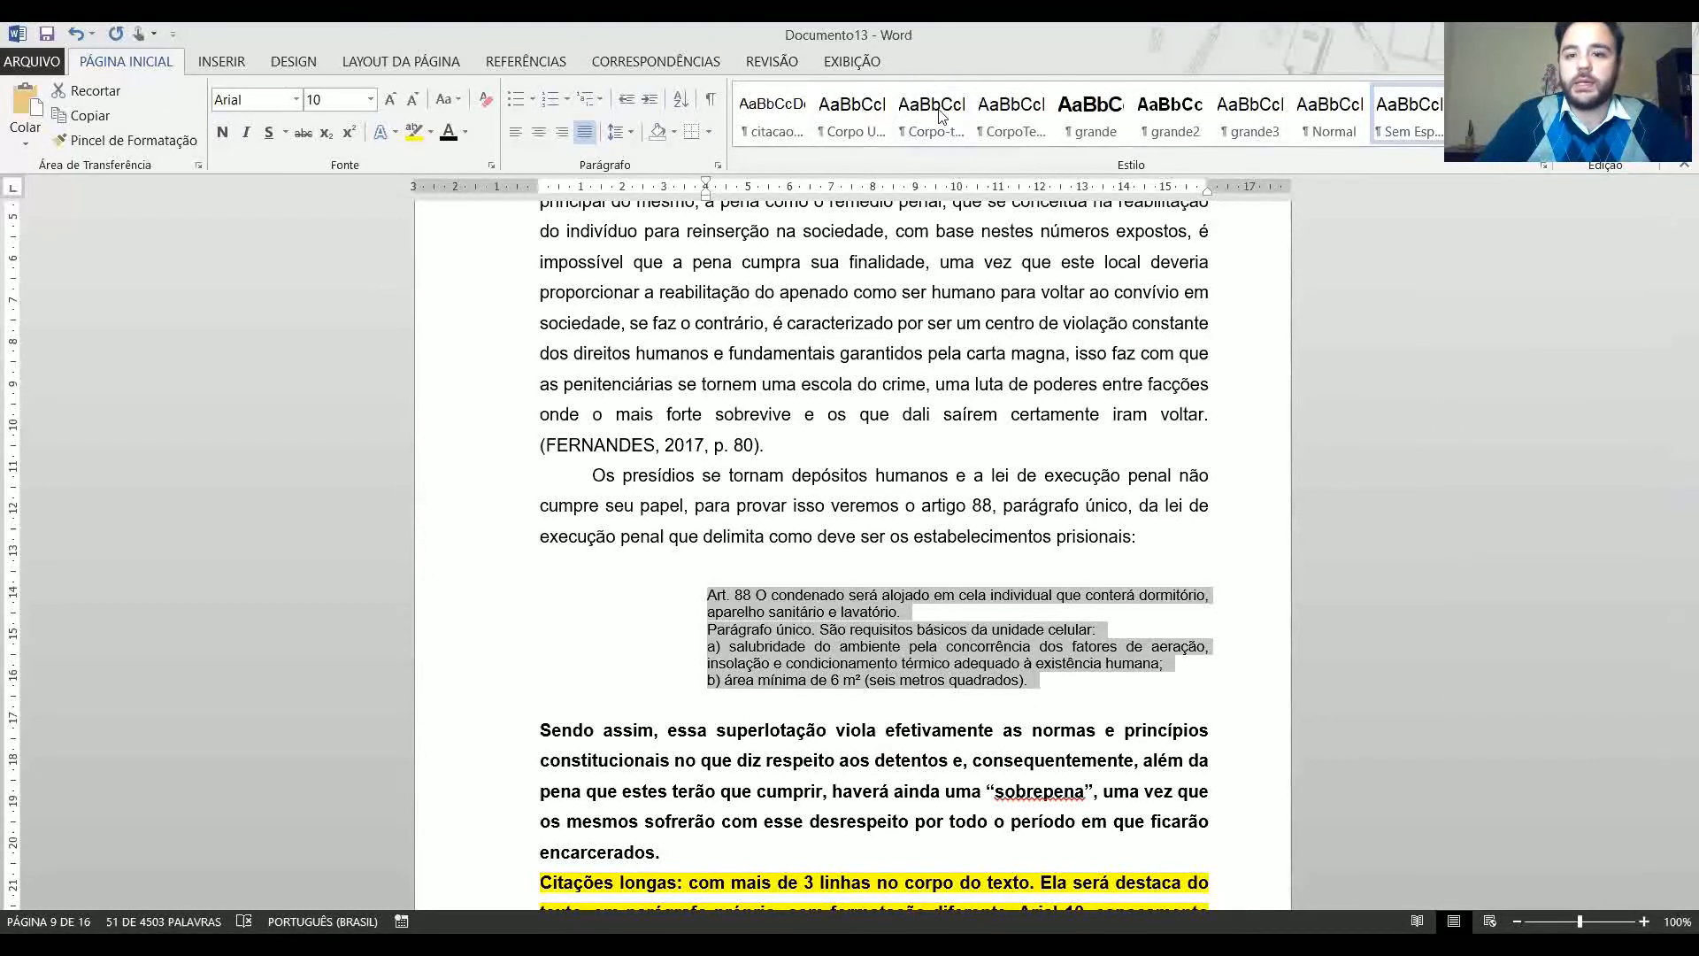
click(1544, 165)
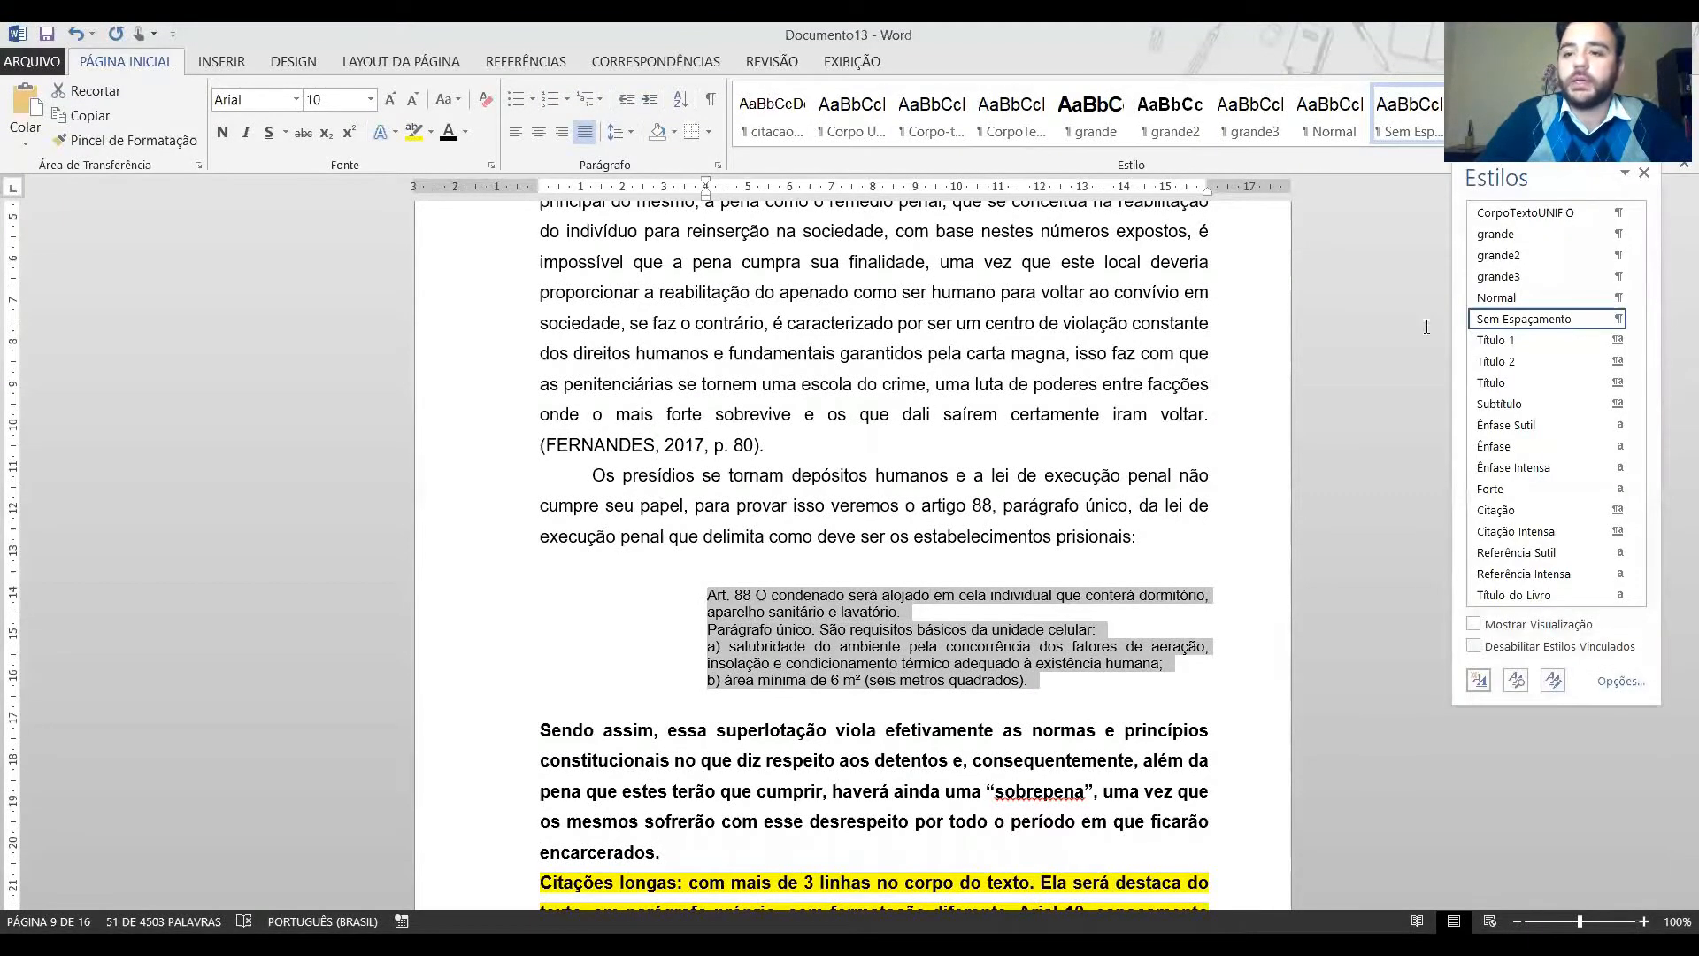
click(1478, 680)
text(C)
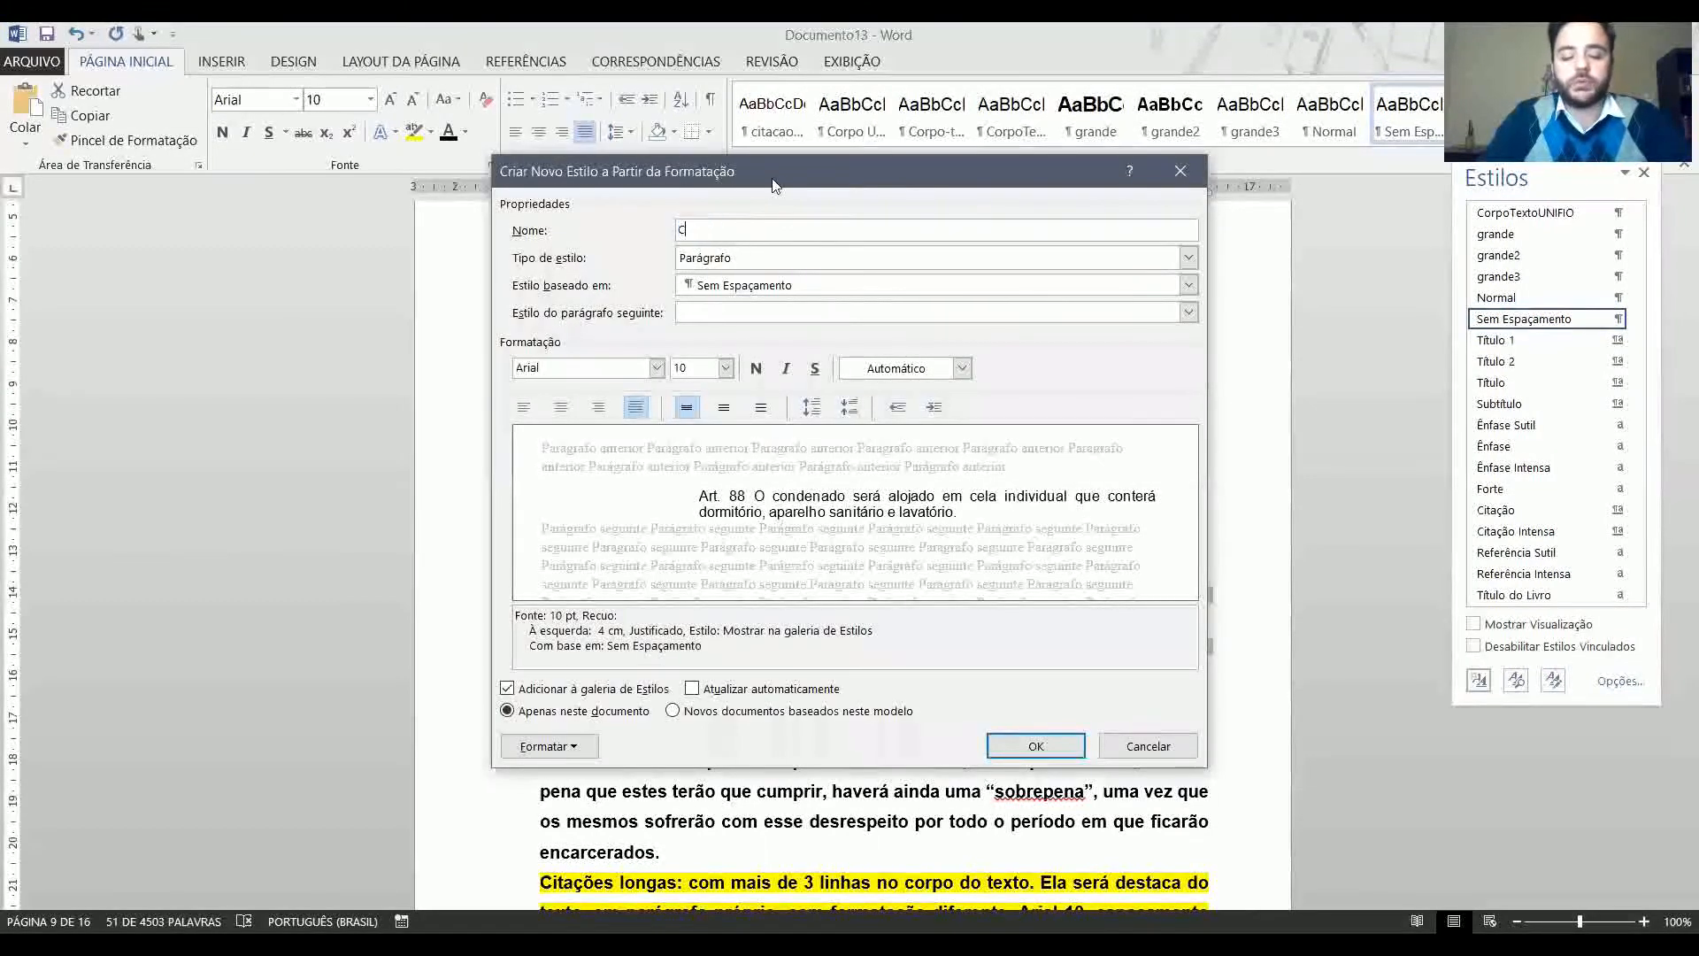
text(itaçãoLo)
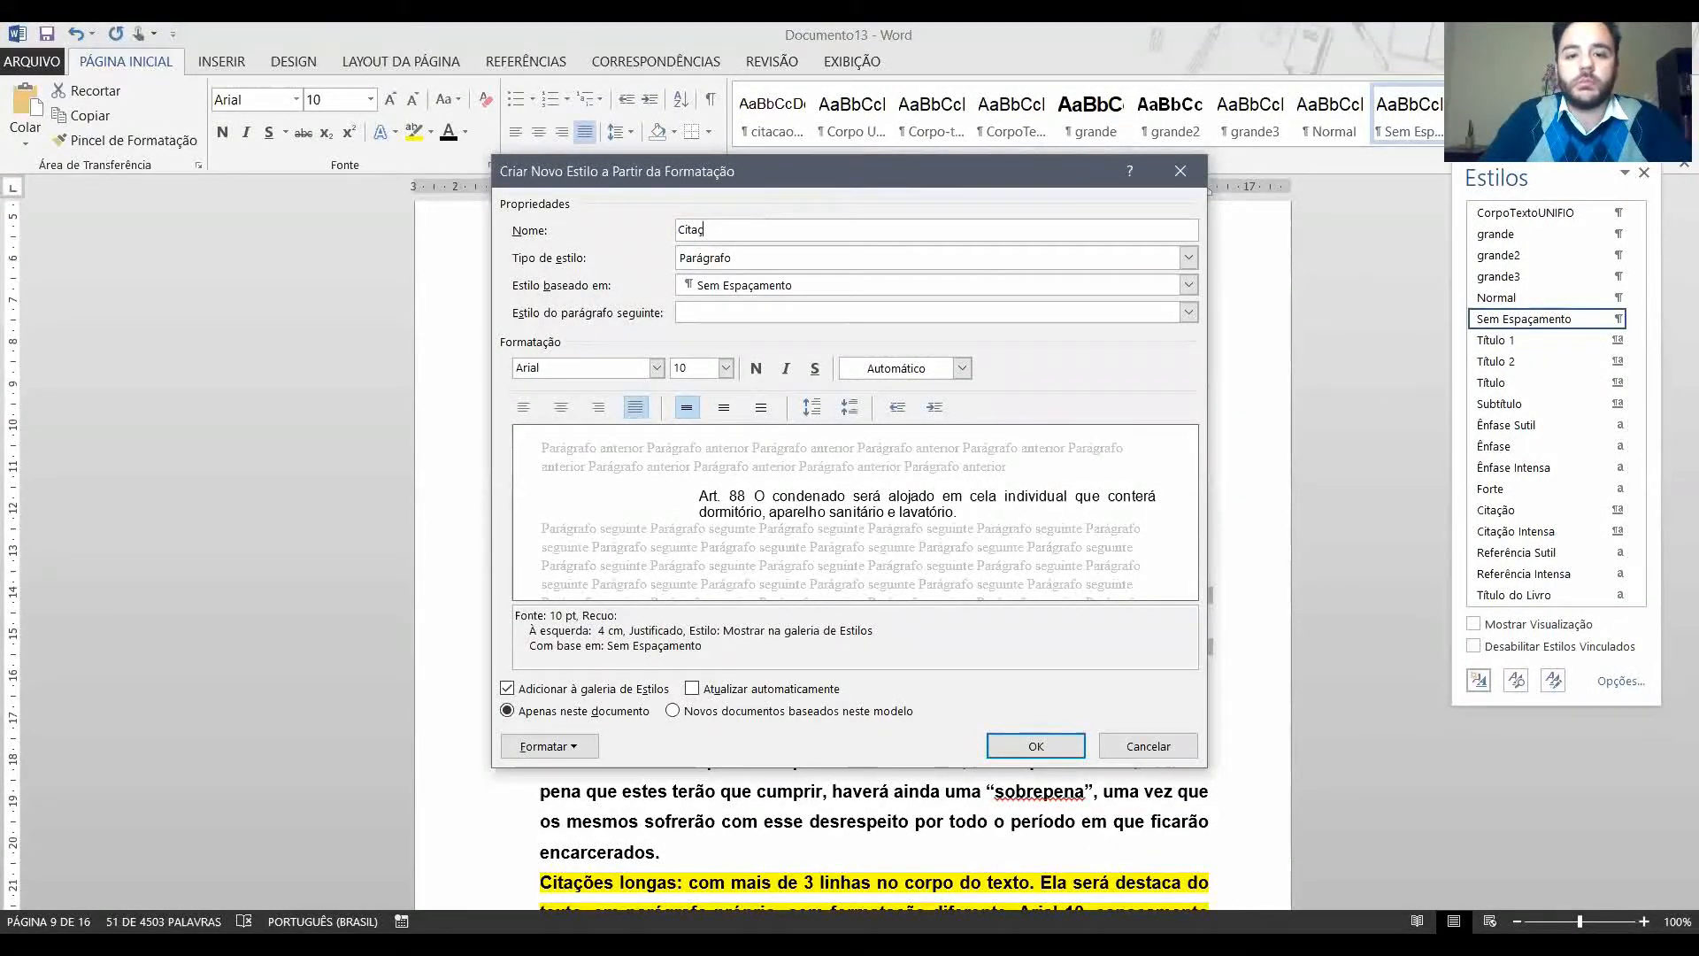
text(nga)
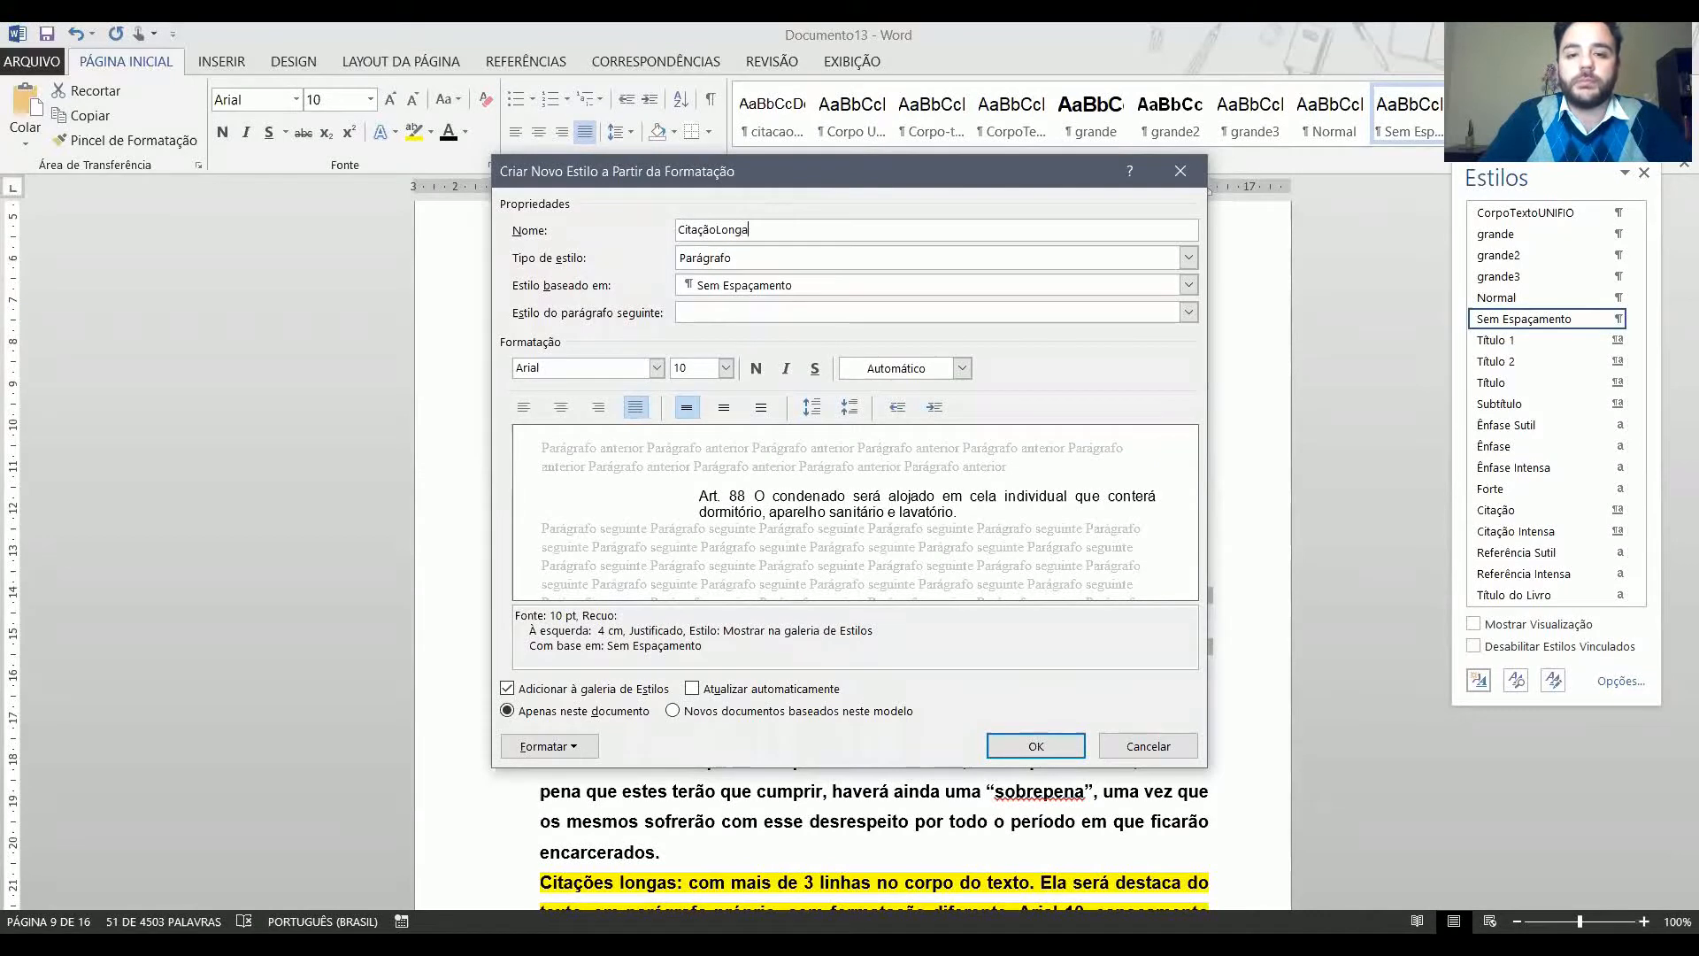
text(UNIFIO)
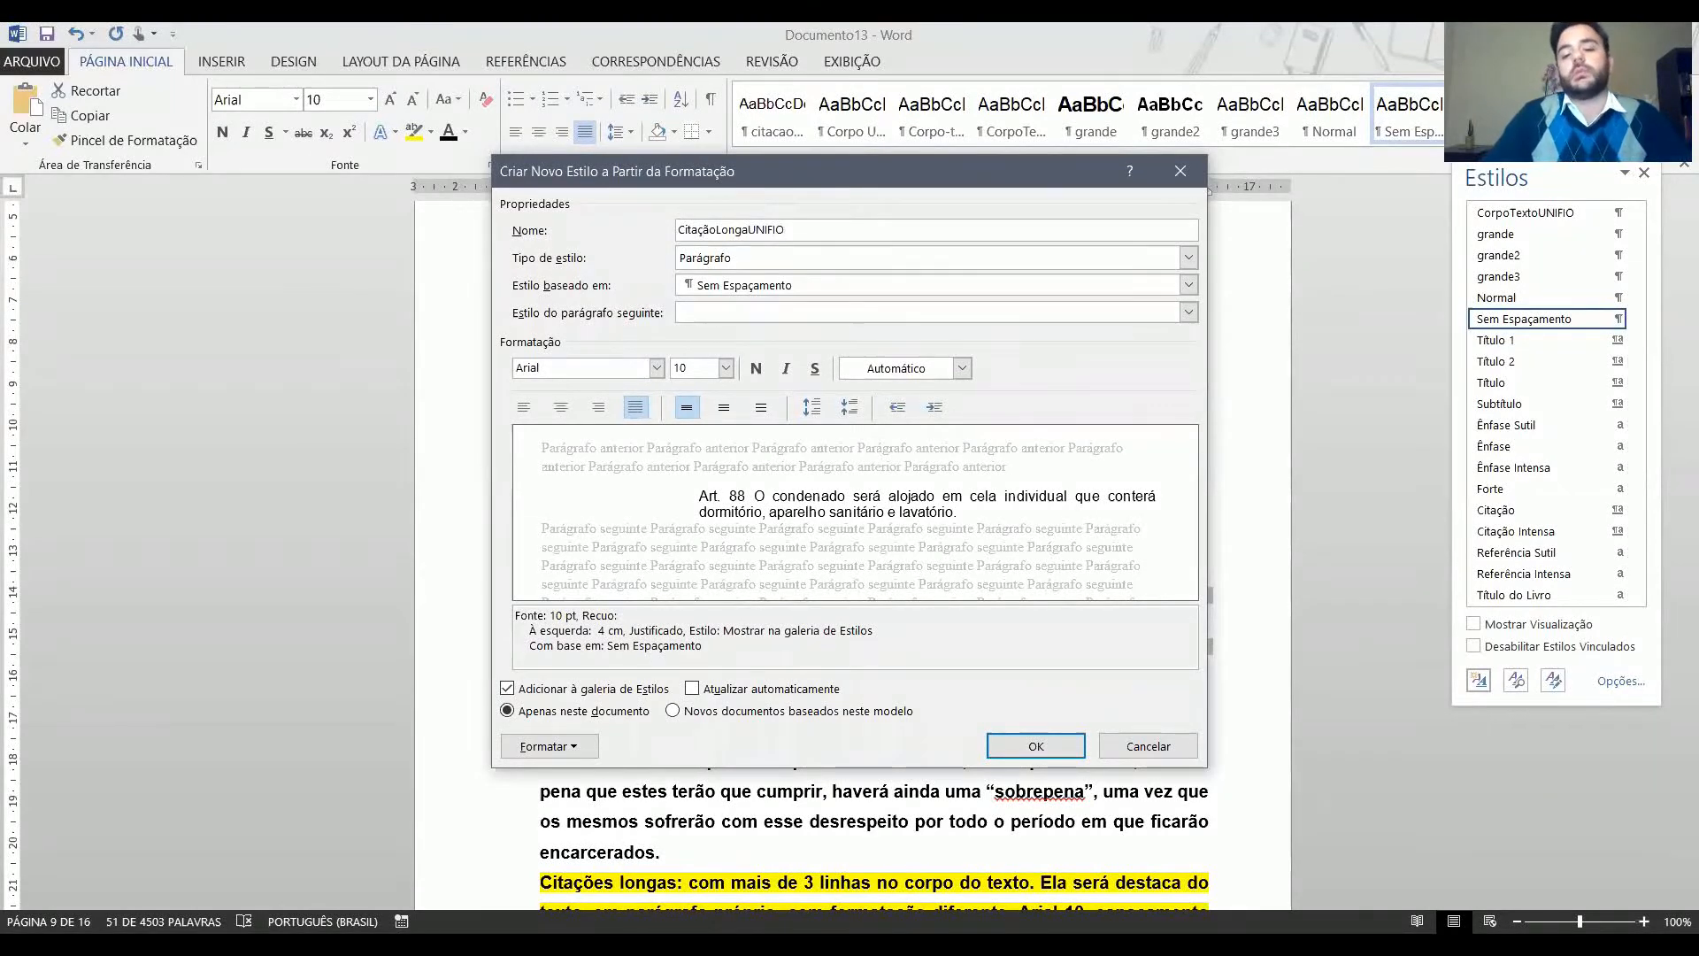
click(1034, 742)
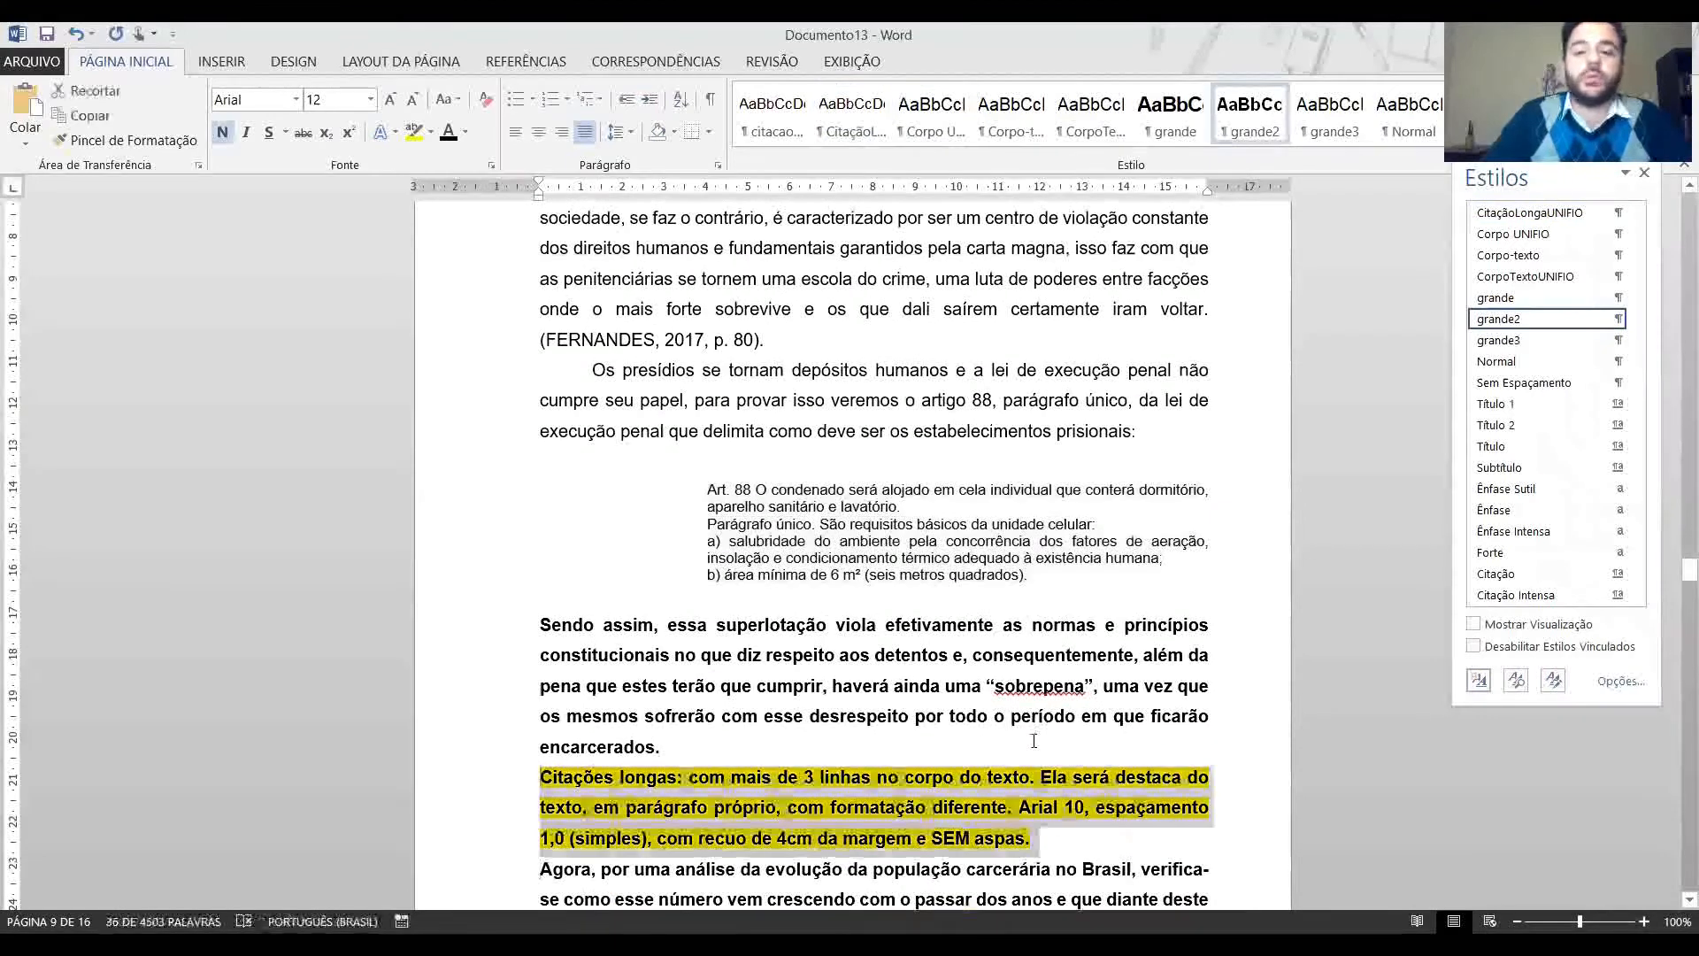
Go through the Art. 88 quotation and the blank line below it to examine which styles they use.
click(851, 124)
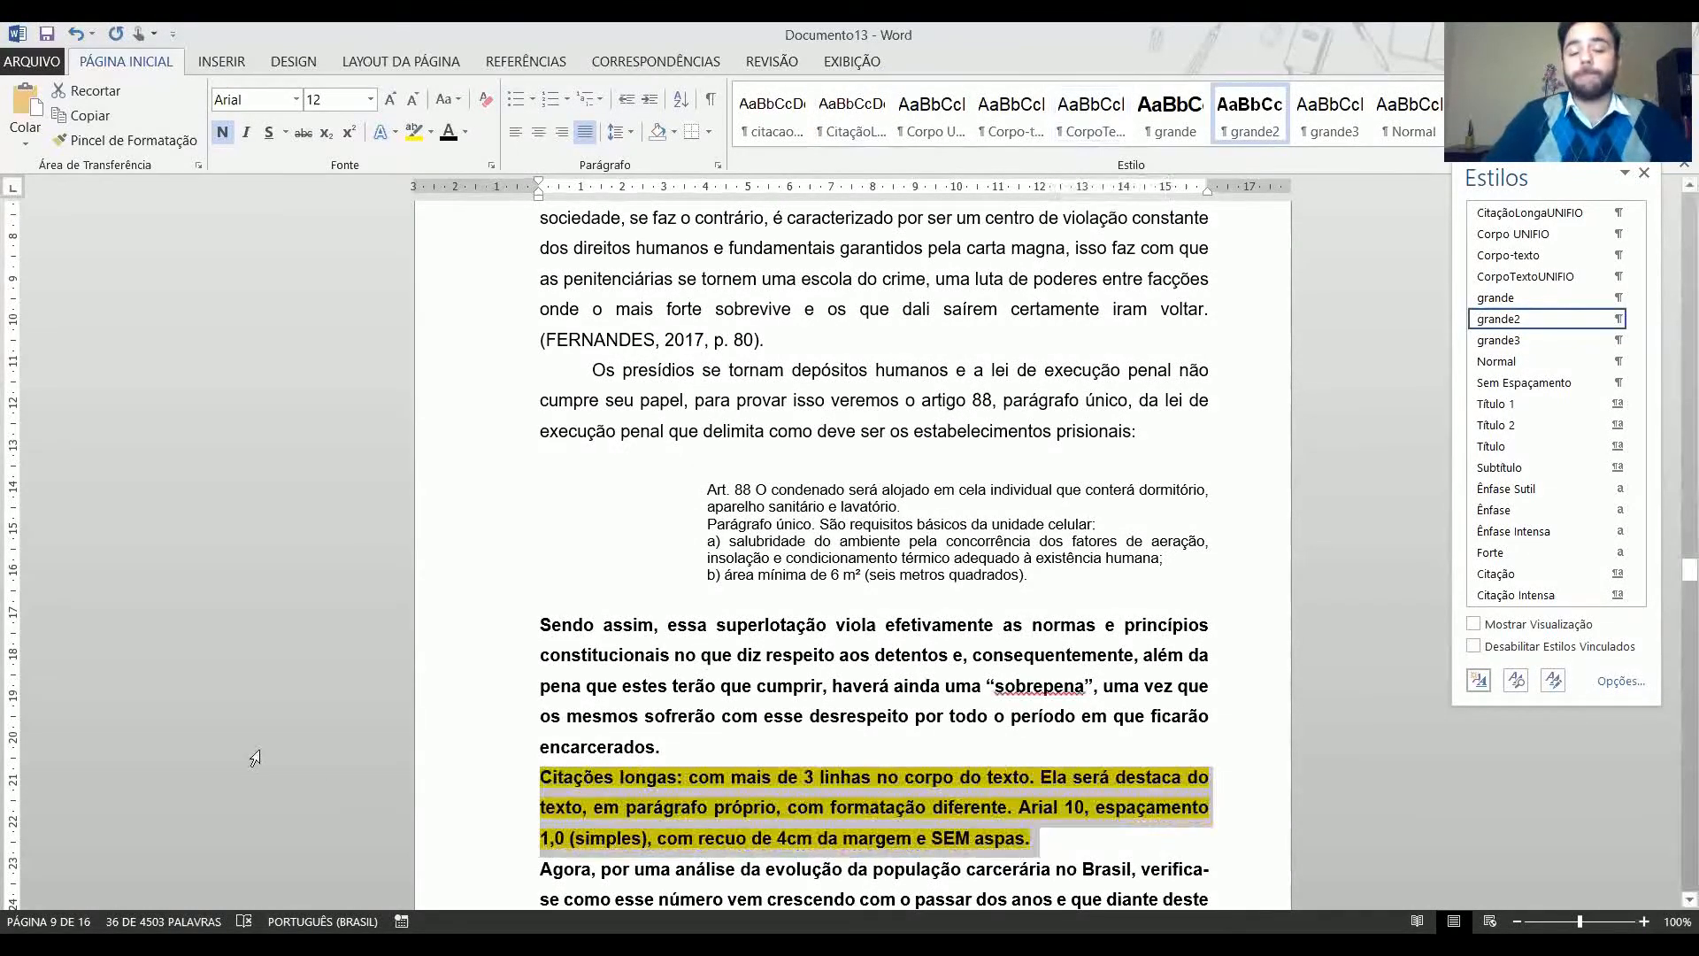
click(391, 690)
key(Up)
key(Up)
key(Up)
key(Up)
key(Up)
key(Up)
key(Up)
key(Up)
key(Up)
key(Up)
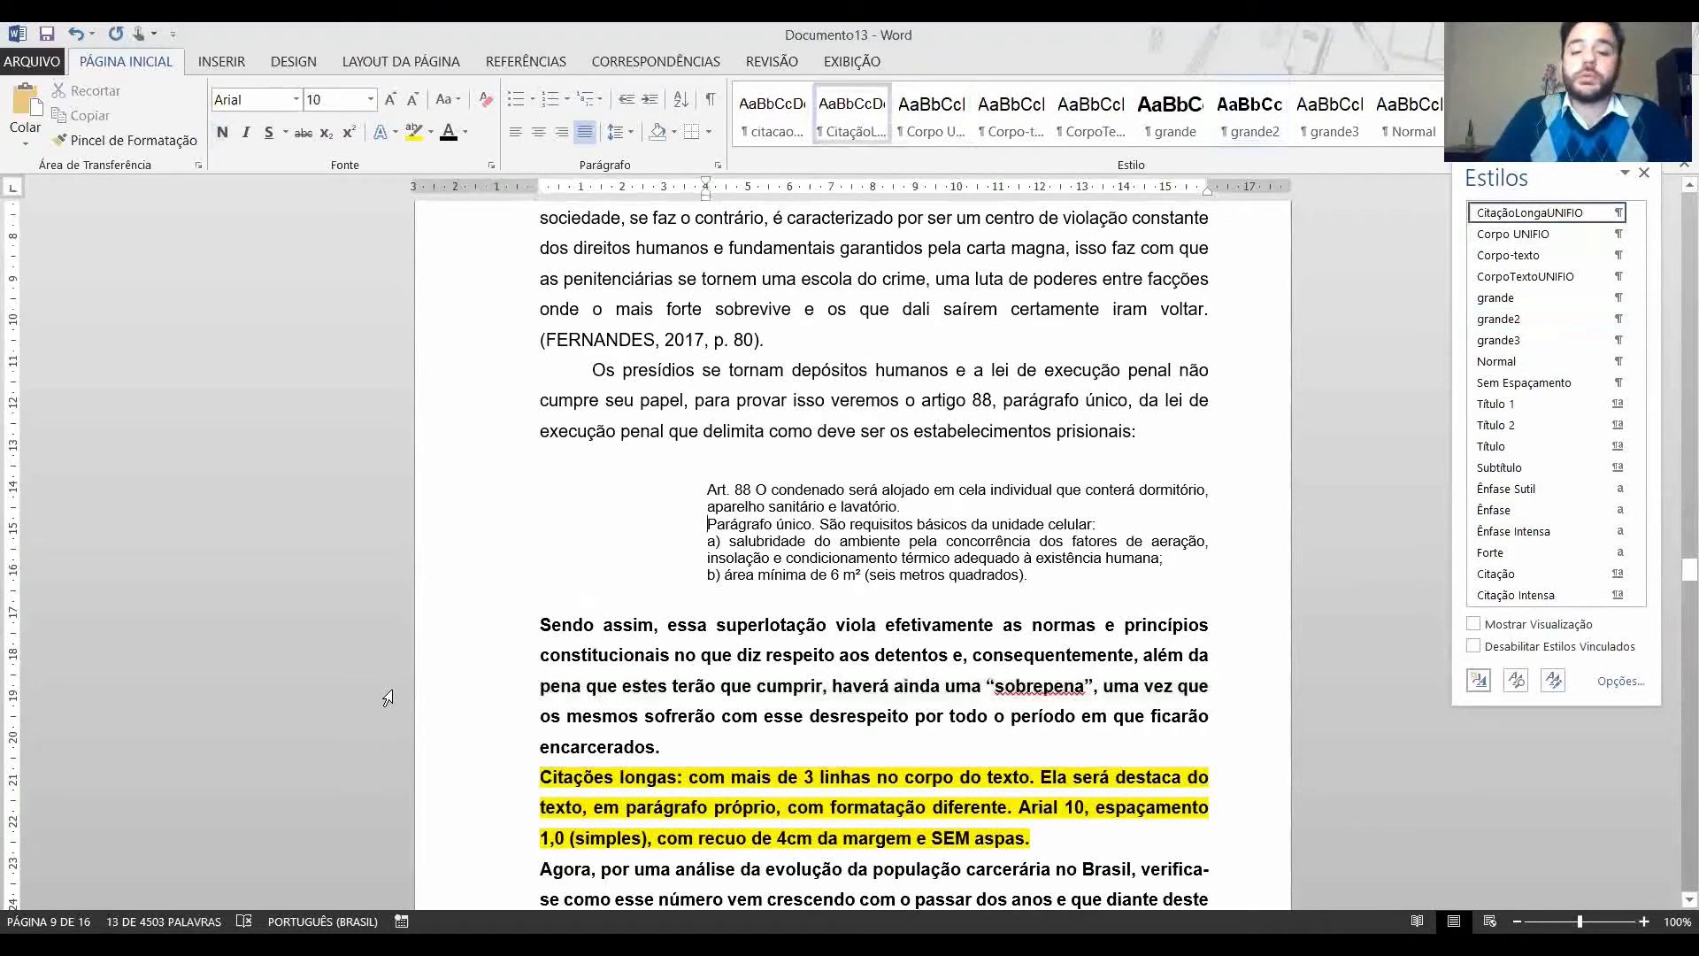
key(shift+Down)
key(Down)
key(Down)
key(Down)
key(Down)
key(Down)
key(Down)
key(shift+Down)
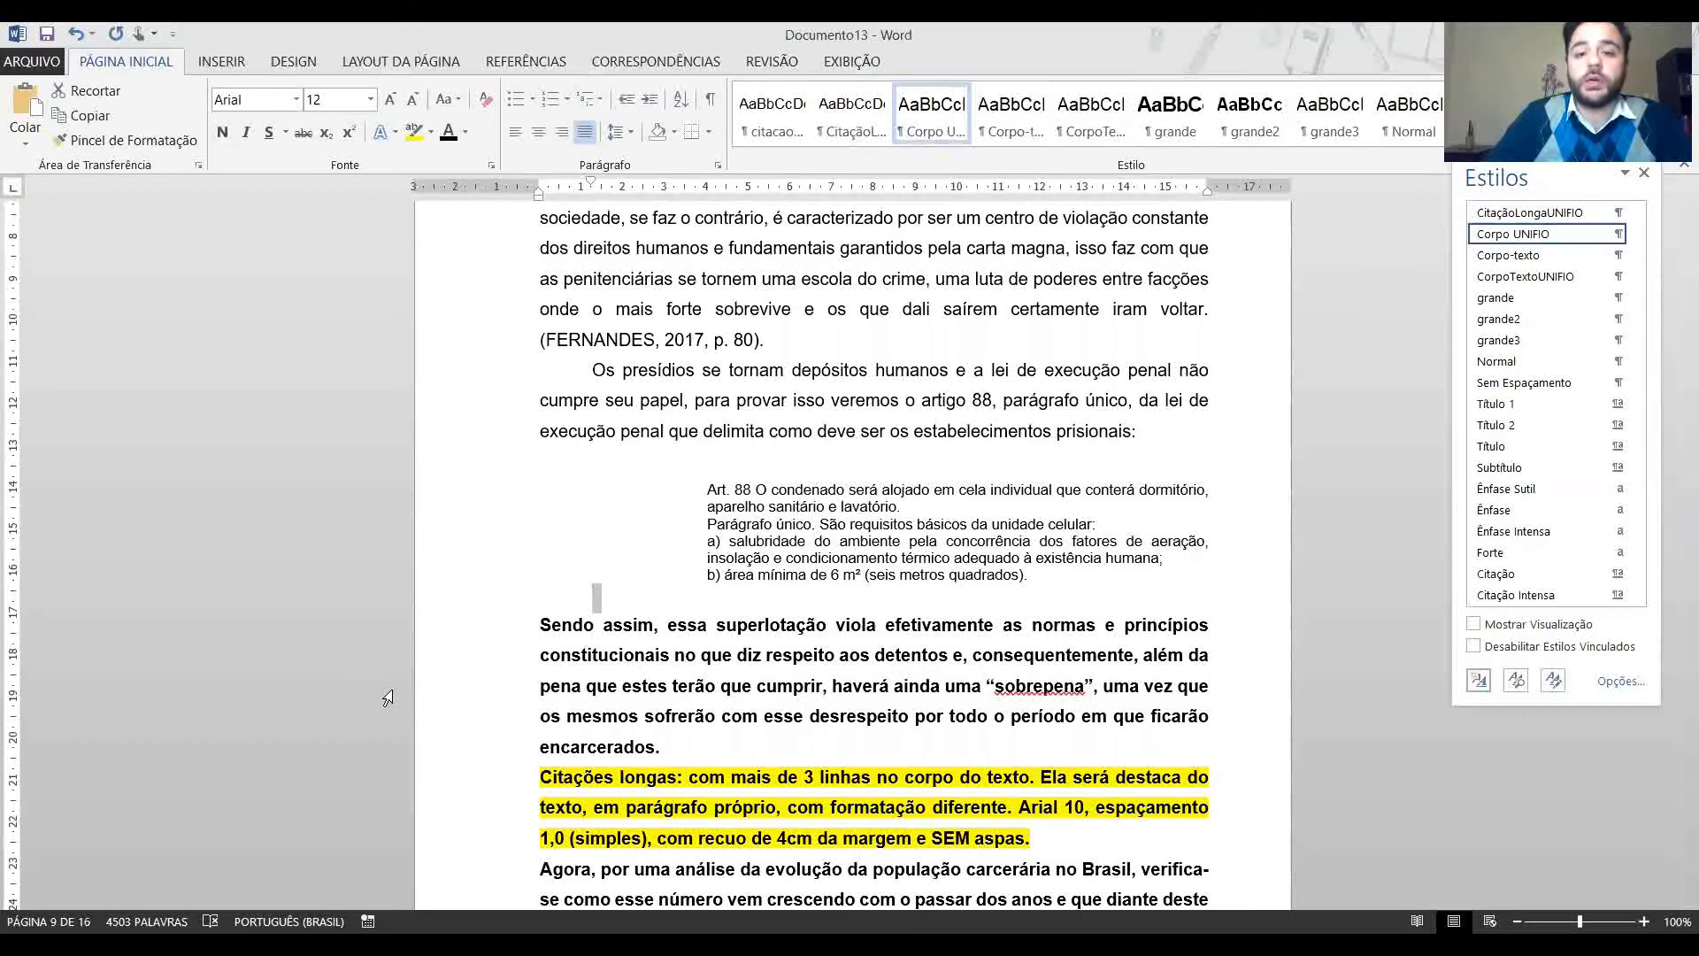
Apply the CorpoTextoUNIFIO style to the blank line above the Art. 88 quotation.
key(Up)
key(Up)
key(Up)
key(Up)
key(Up)
key(Up)
key(Up)
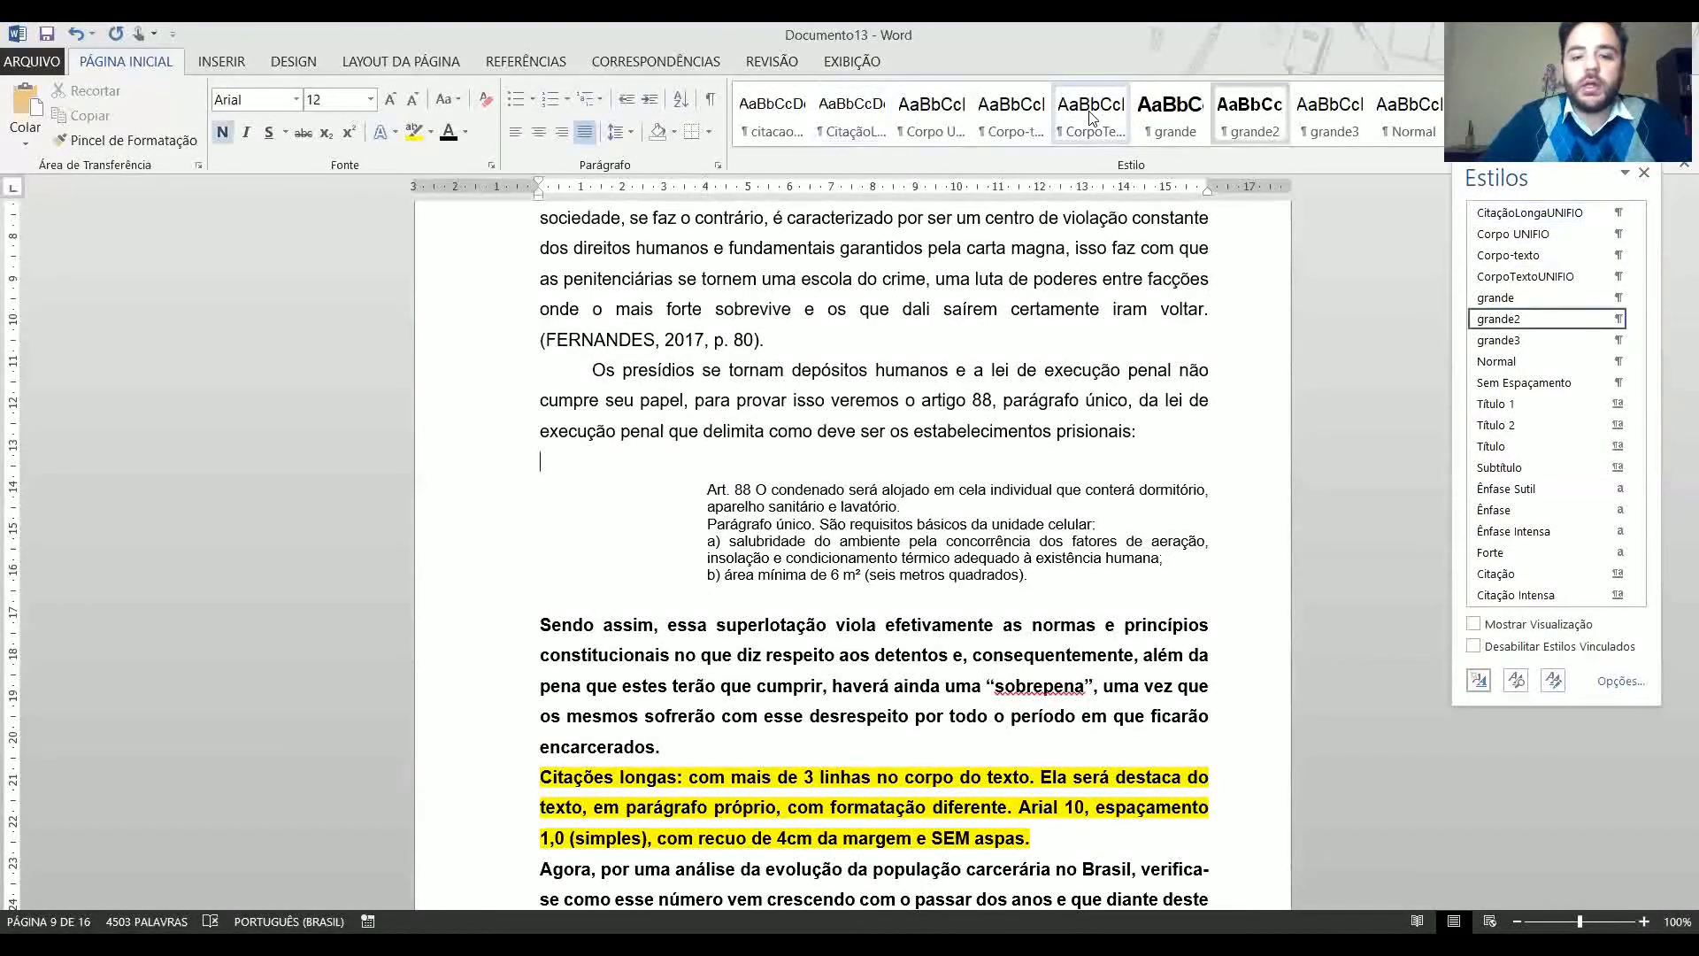
click(1091, 117)
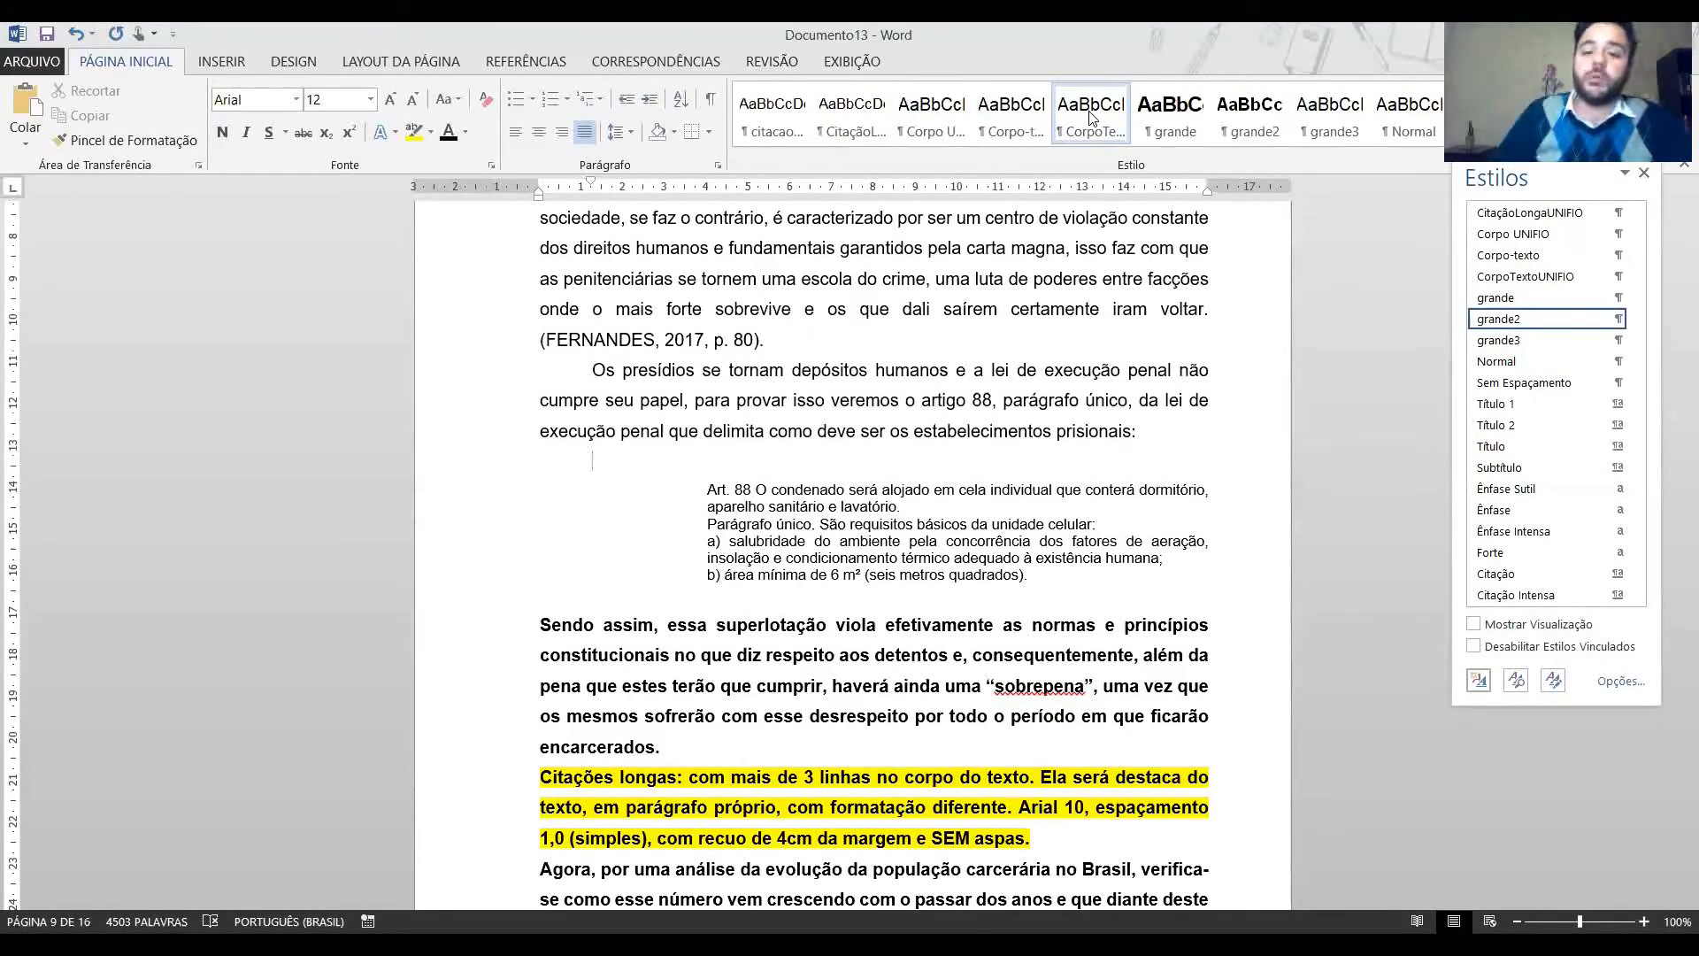
Replace the blank line below the Art. 88 quotation with a new one and give it the CorpoTextoUNIFIO style.
key(Down)
key(Down)
key(Down)
key(Down)
key(BackSpace)
key(BackSpace)
key(Return)
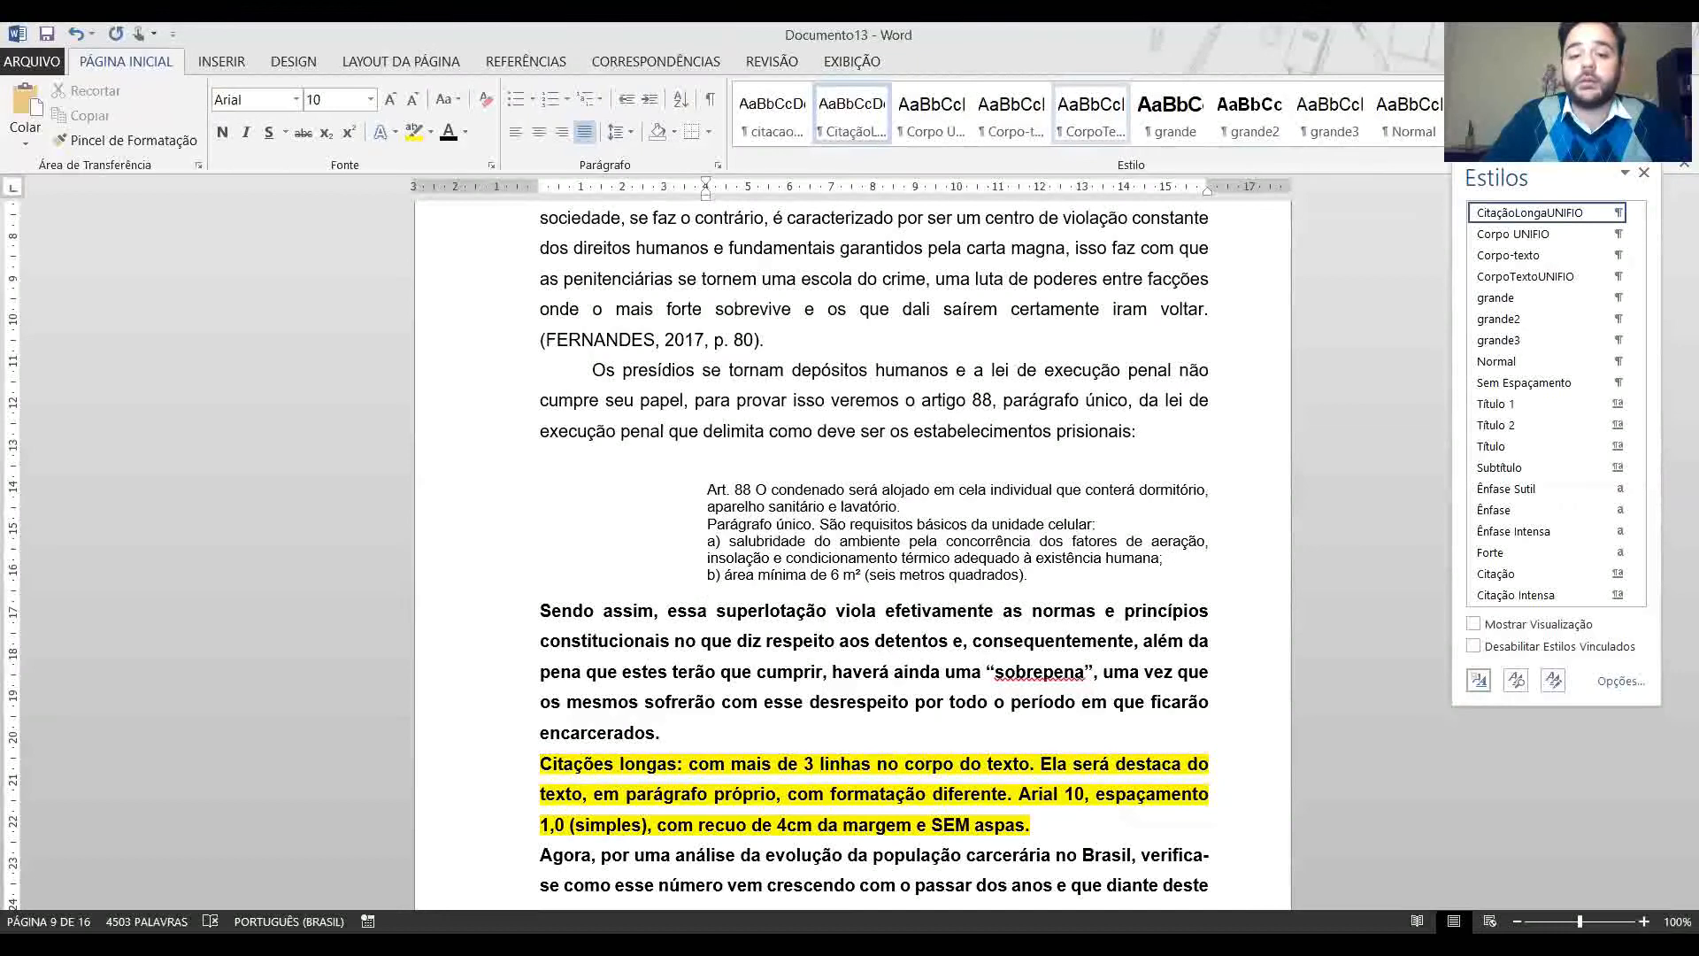
click(1084, 130)
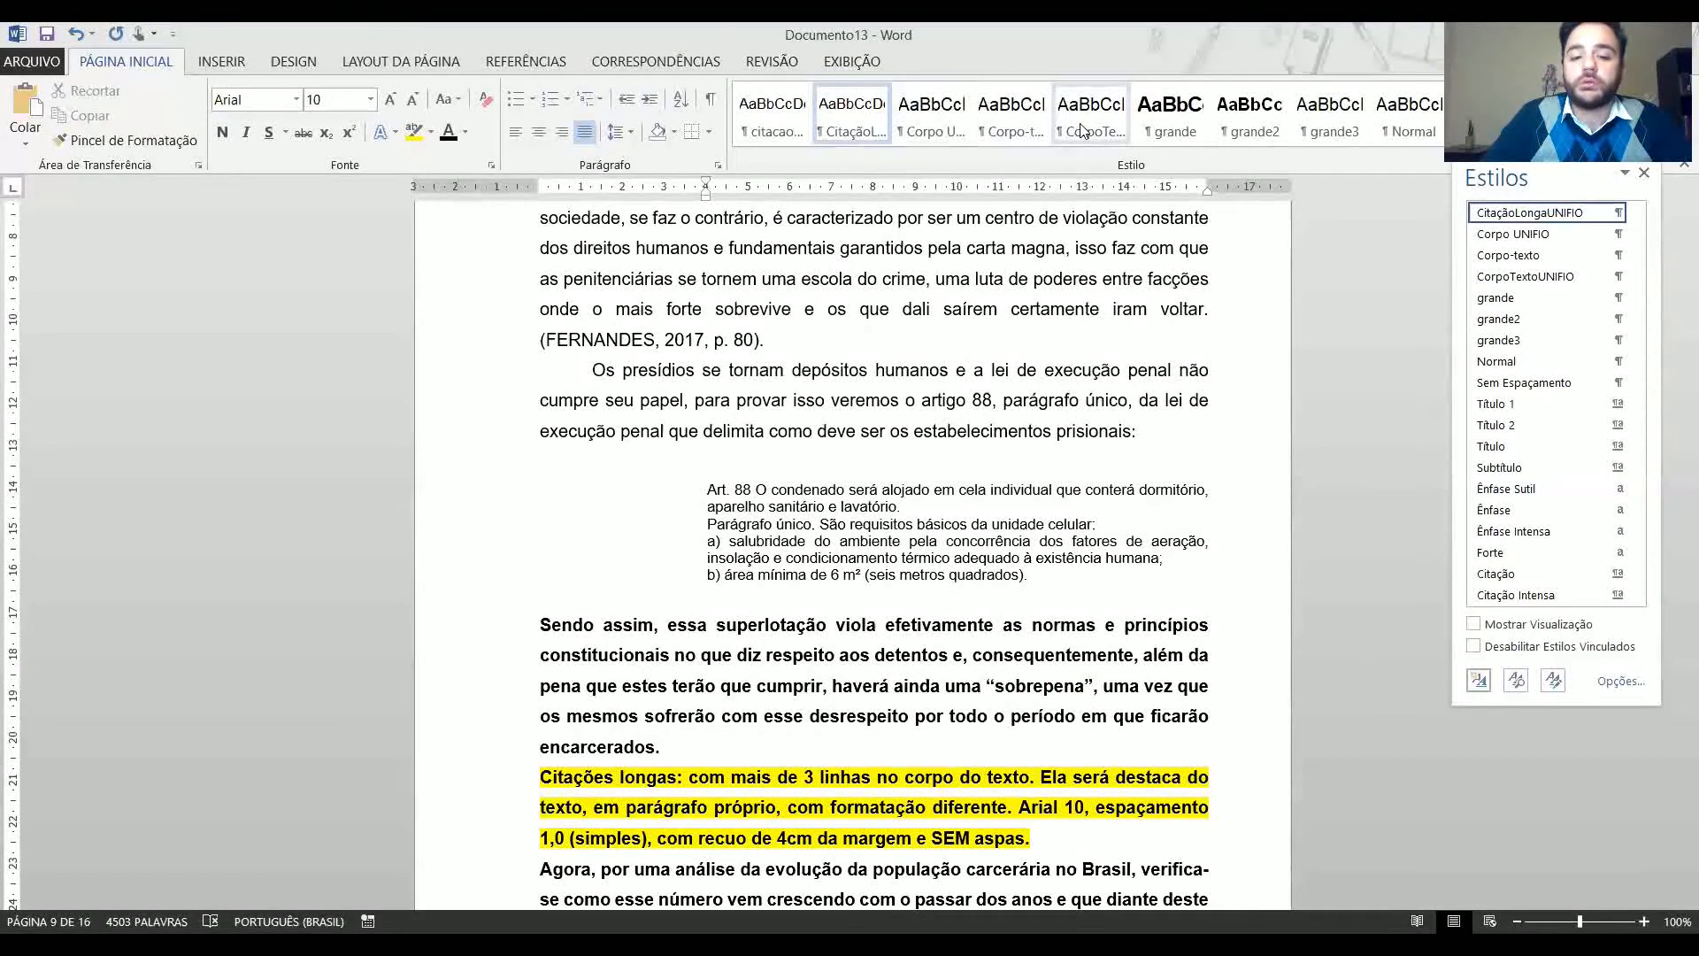
Check the styles of the Art. 88 quotation and of the blank lines directly above and below it.
click(832, 521)
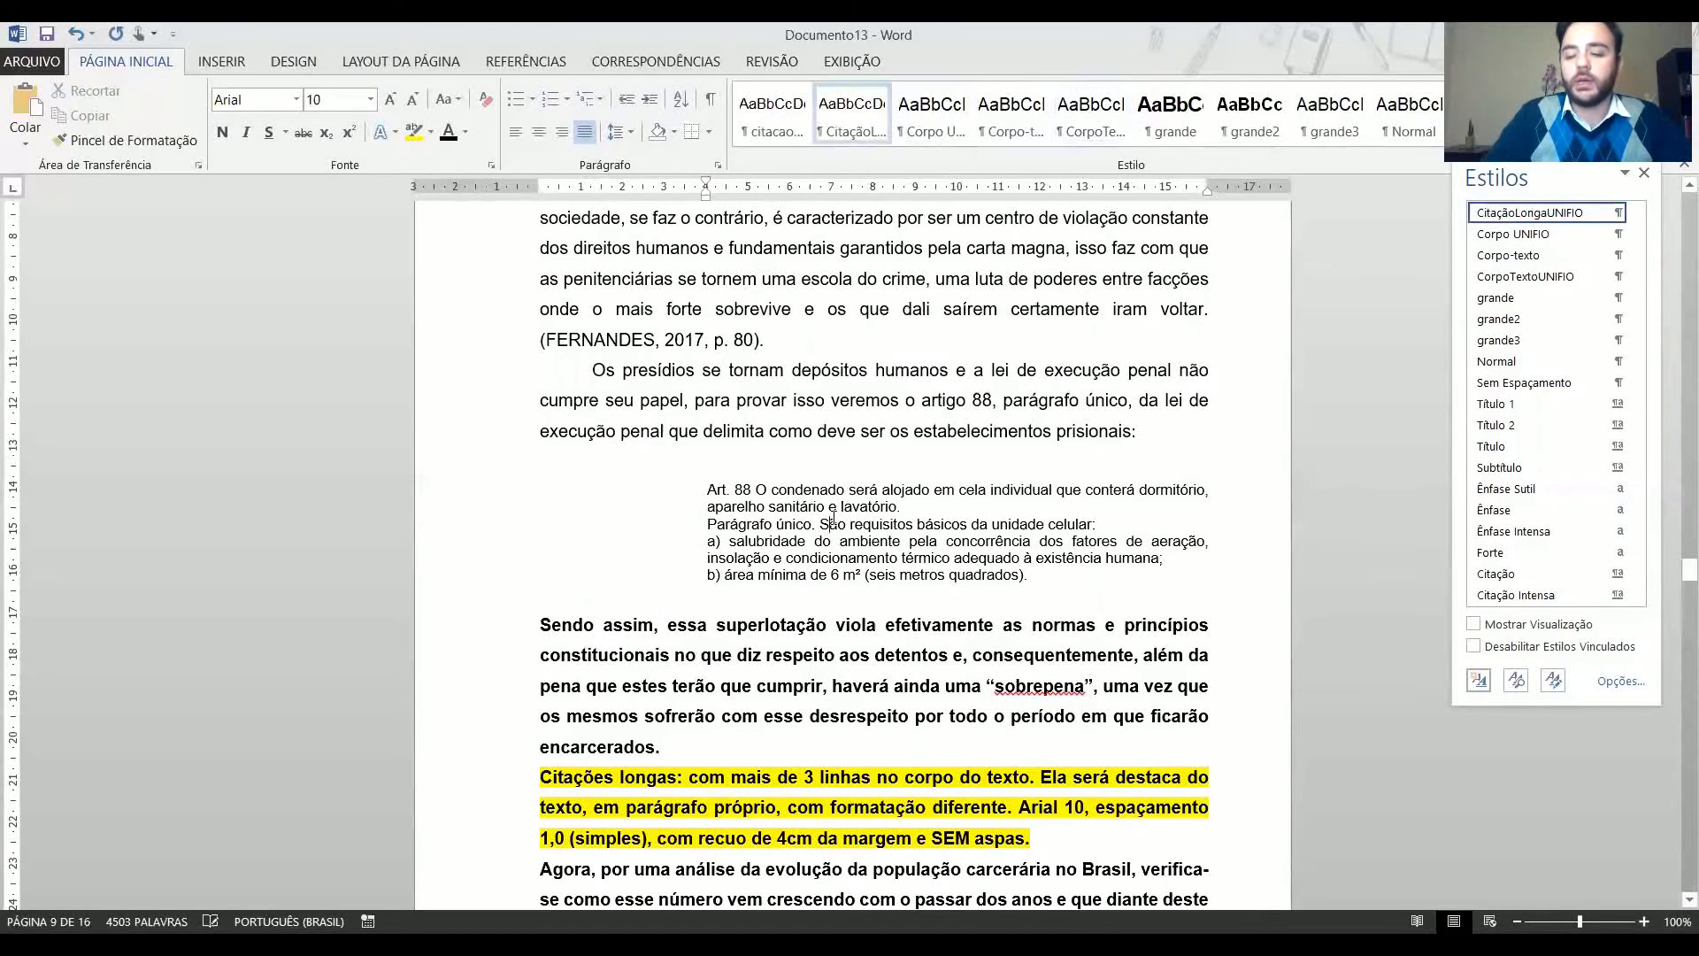
key(Down)
key(Up)
key(Up)
key(Up)
key(Up)
key(shift+Right)
key(Down)
key(Down)
key(Down)
key(Down)
key(Down)
key(Down)
key(shift+Right)
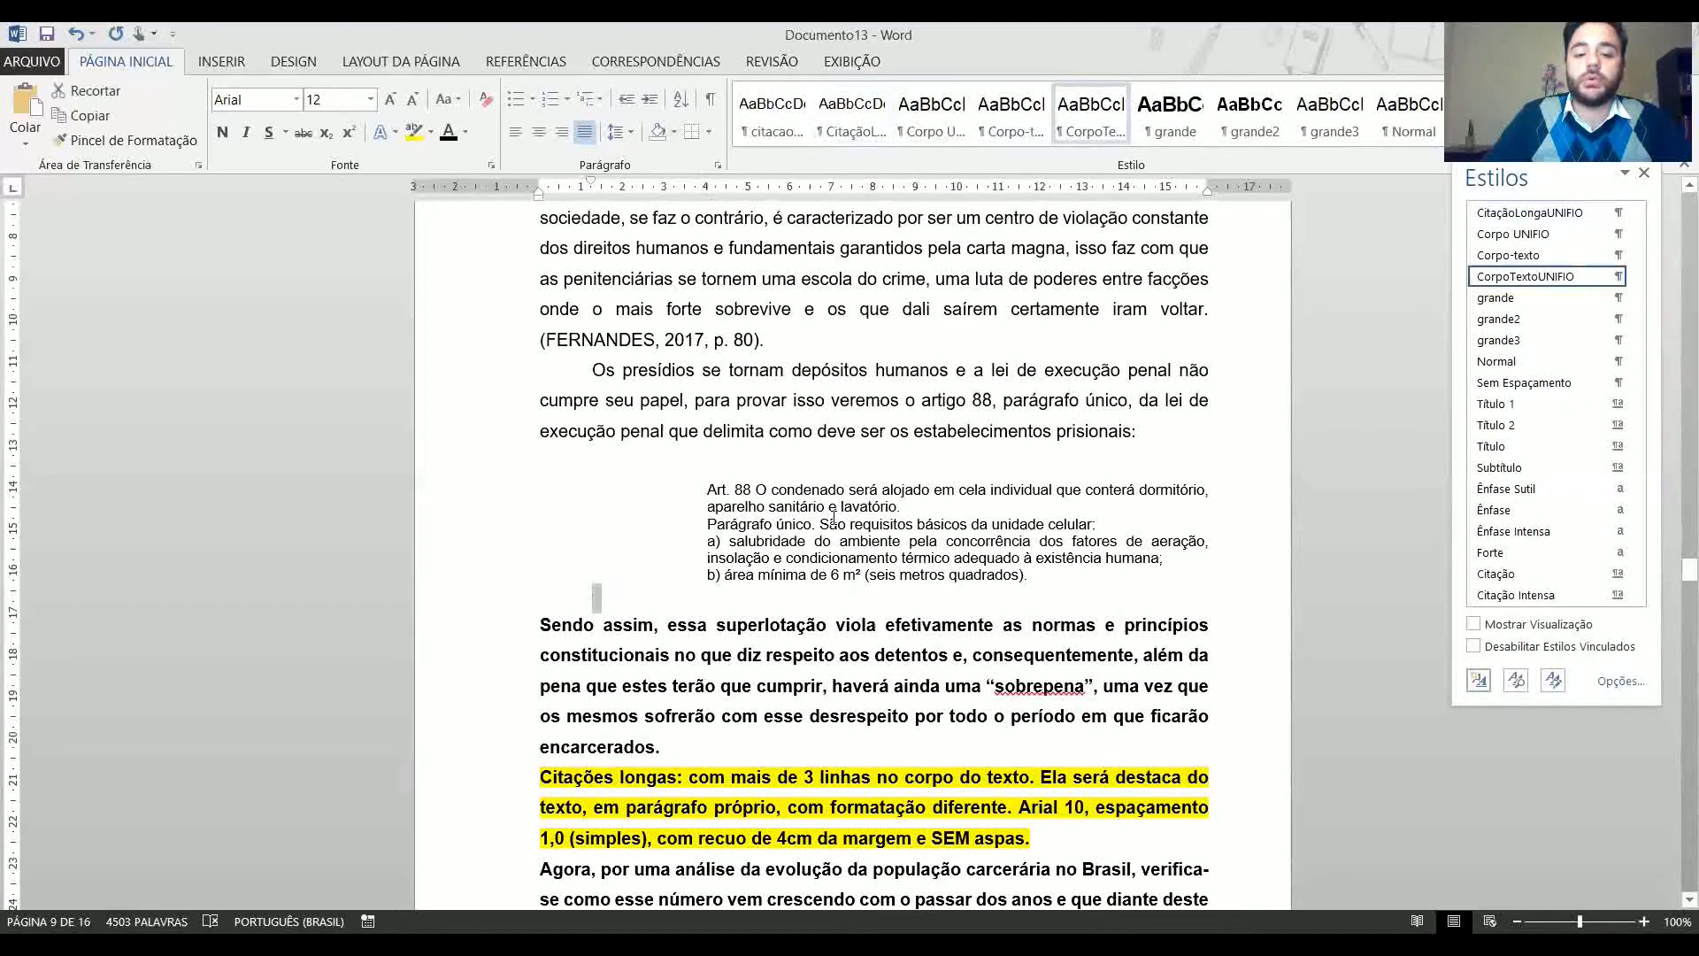
Apply the CorpoTextoUNIFIO style to the "Sendo assim, essa superlotação" paragraph below the Art. 88 quotation.
key(Right)
key(ctrl+shift+Down)
key(ctrl+shift+Down)
key(ctrl+shift+Up)
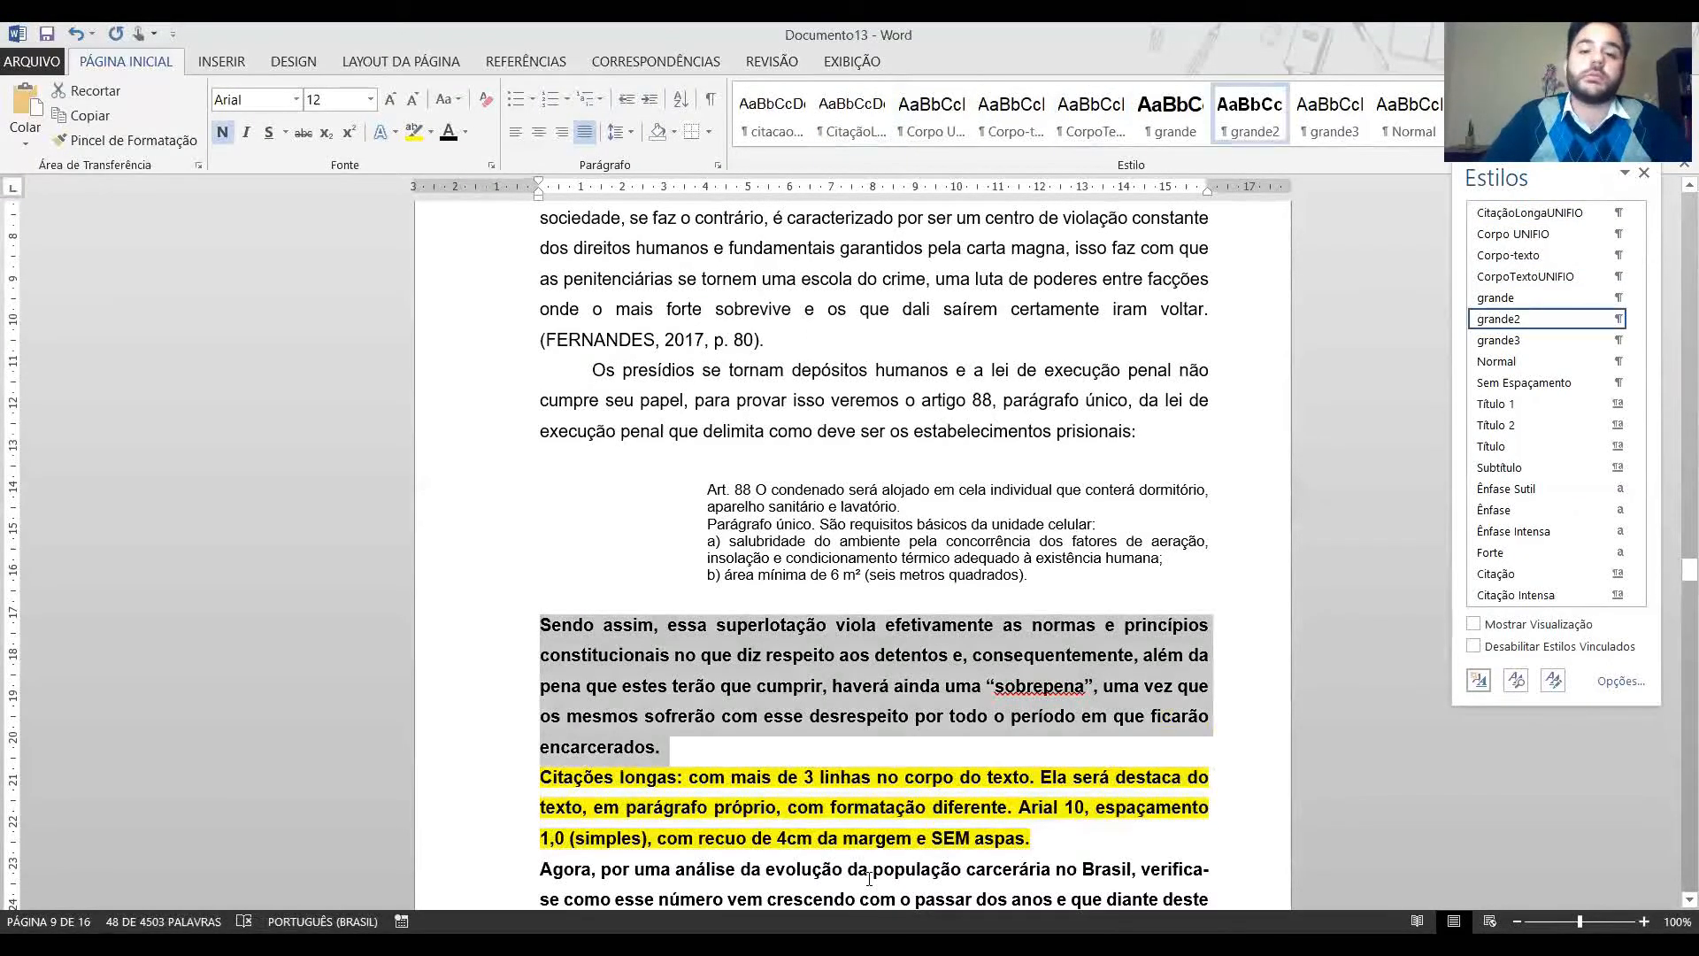
click(1097, 133)
Below the highlighted note, add "Citação curta: menos de 3 linhas no corpo do texto. Ela ficará dentro do parágrafo, com a mesma".
key(ctrl+Down)
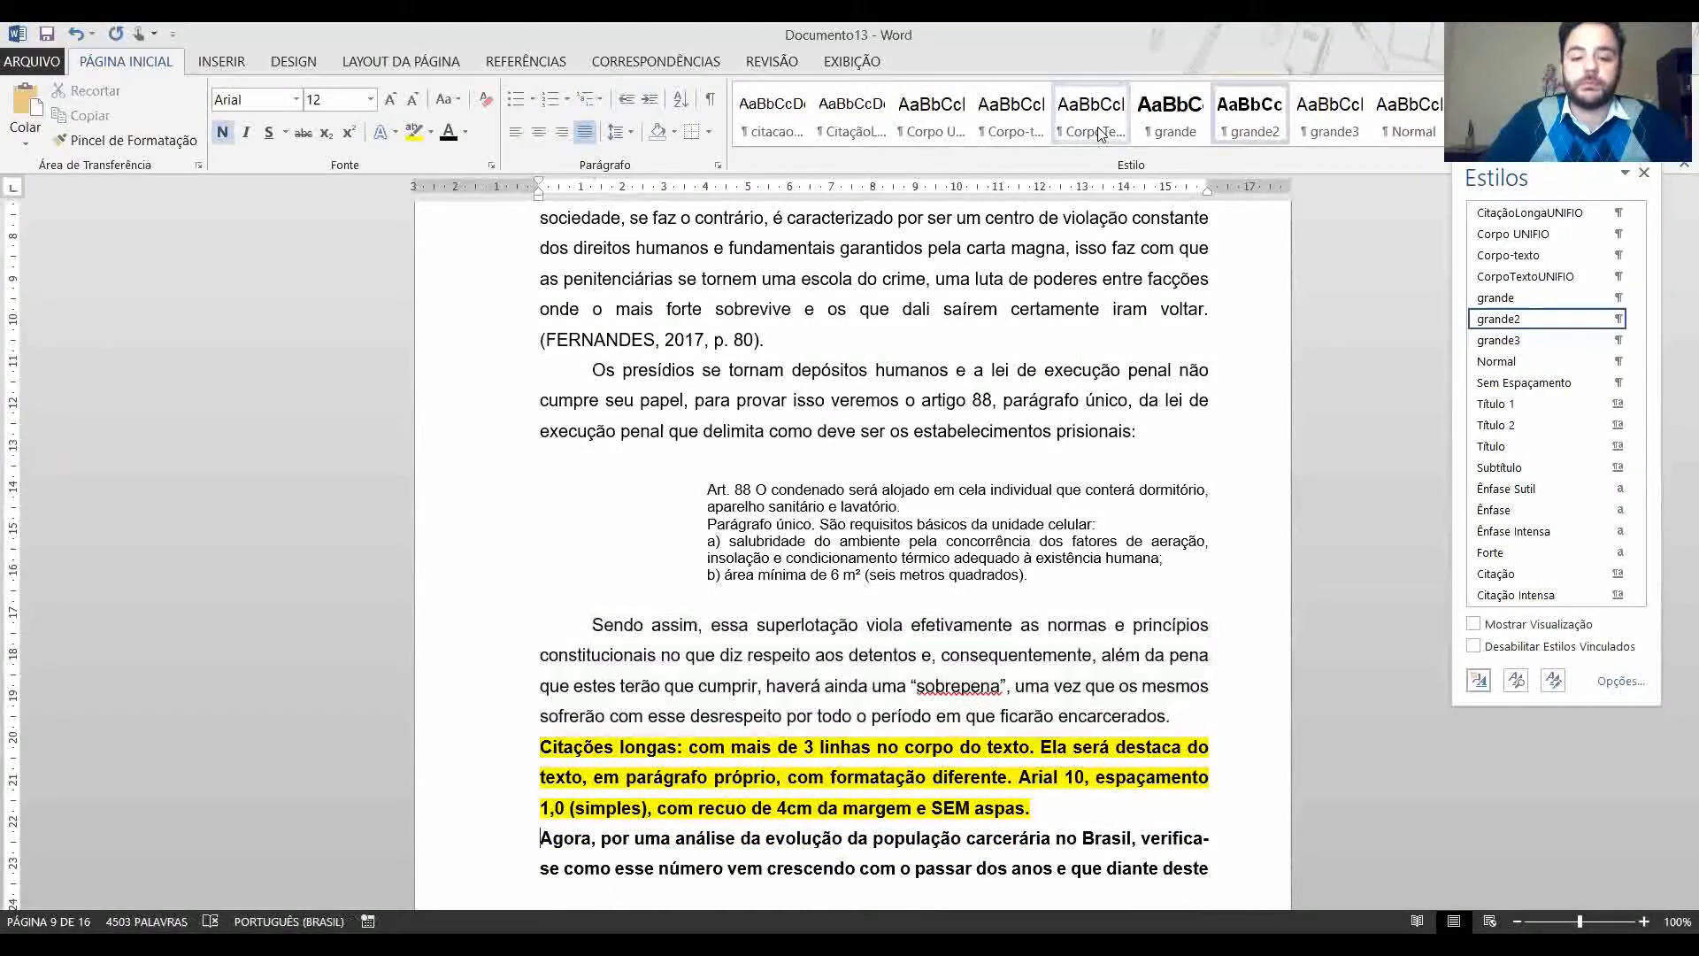
key(Return)
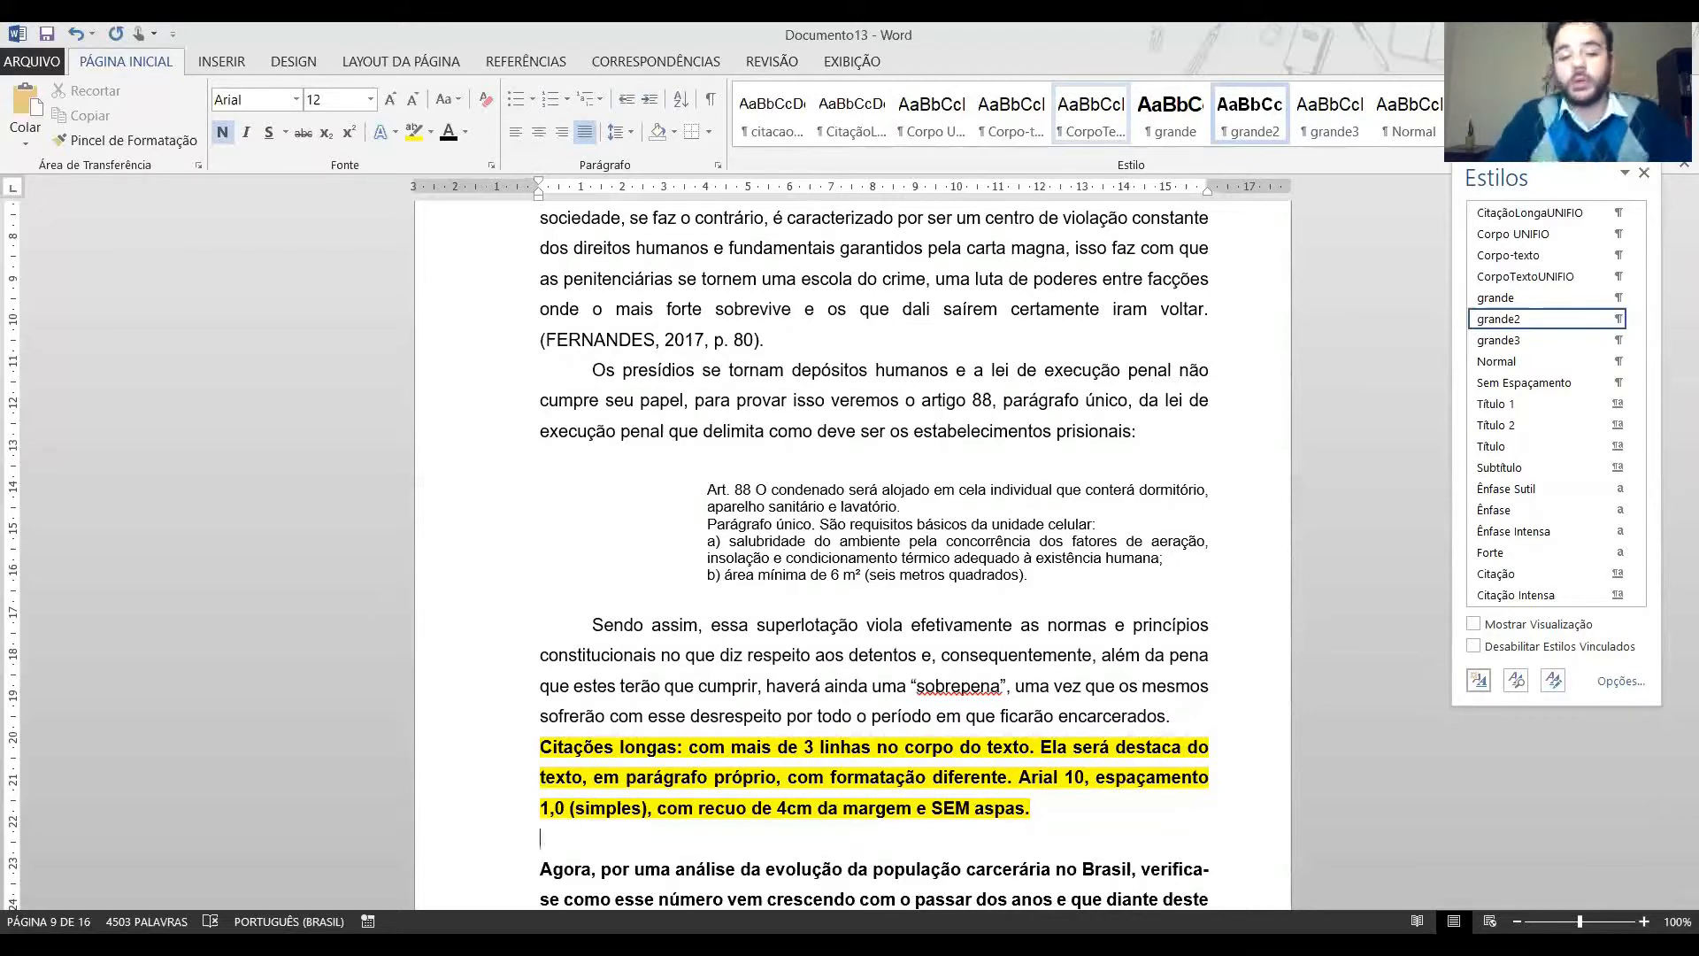
text(cITAÇÃO curta:)
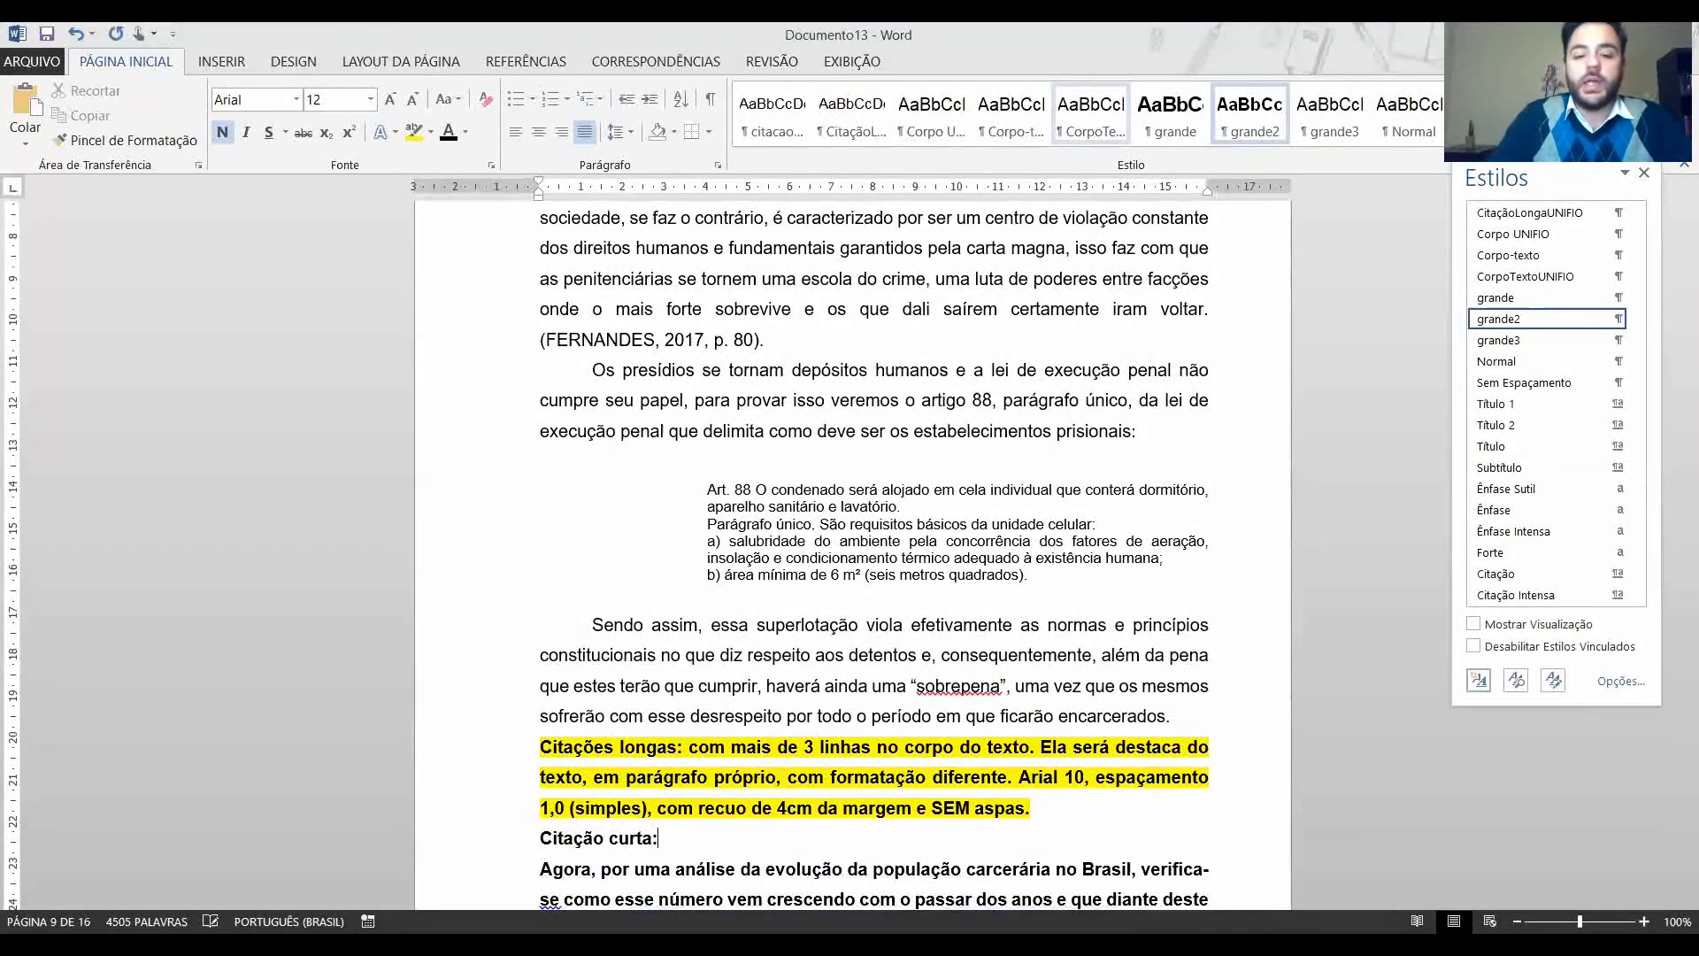
text( menos c)
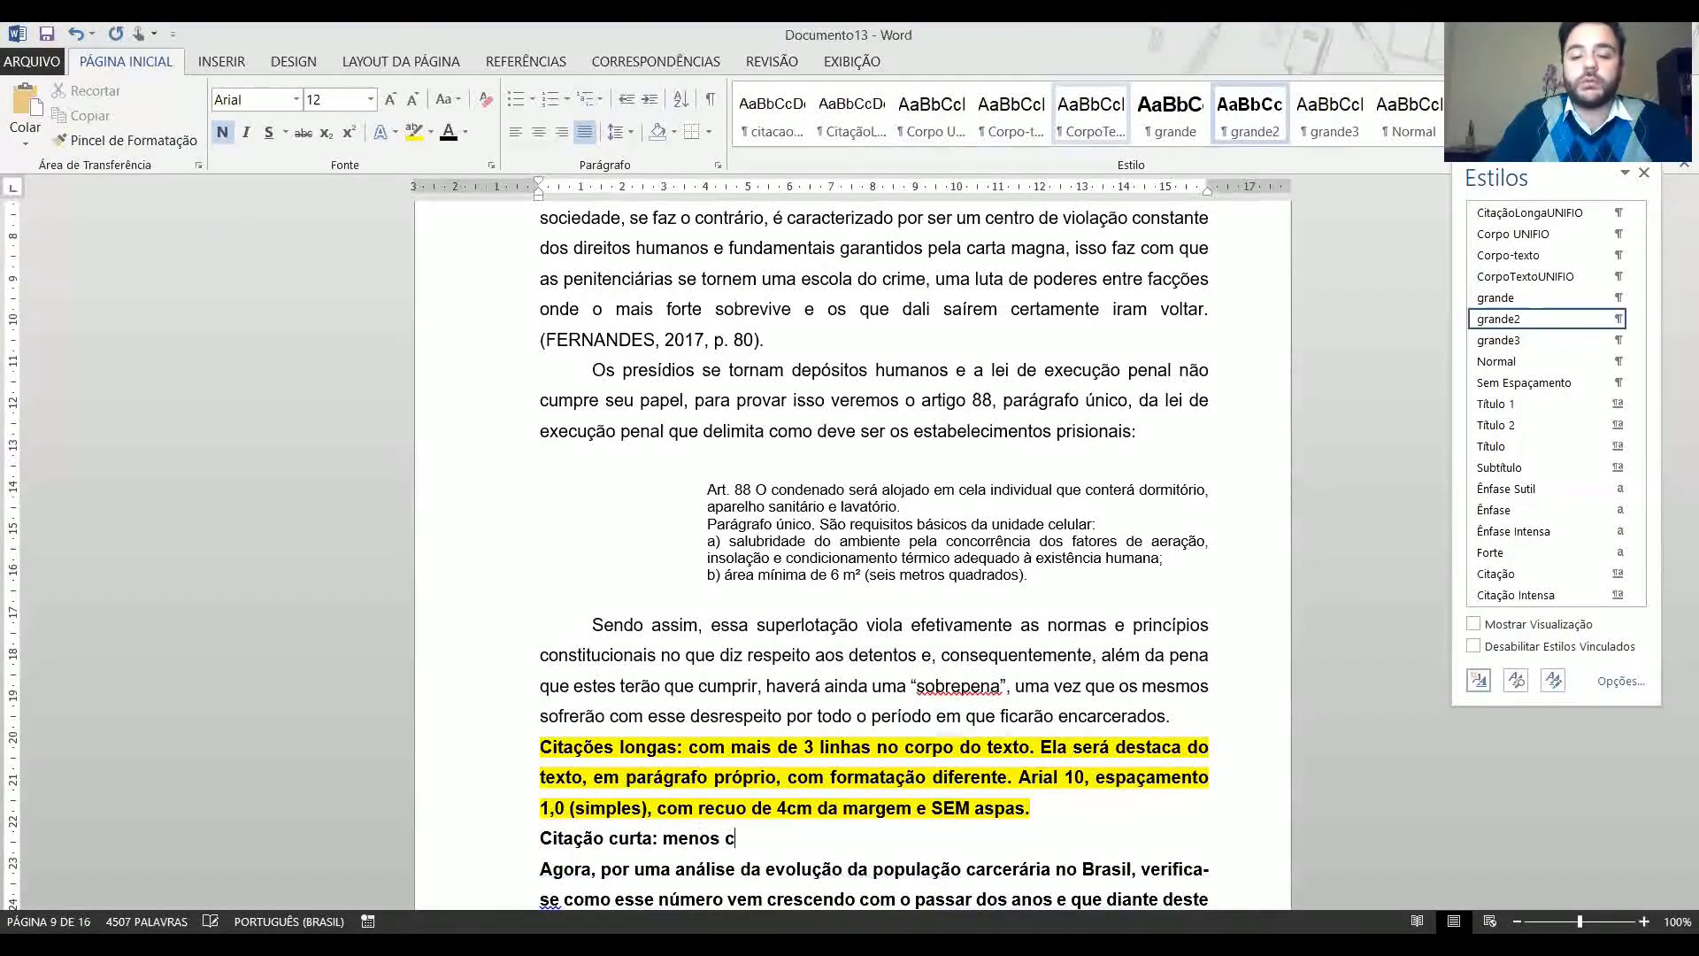
key(BackSpace)
text(de 3)
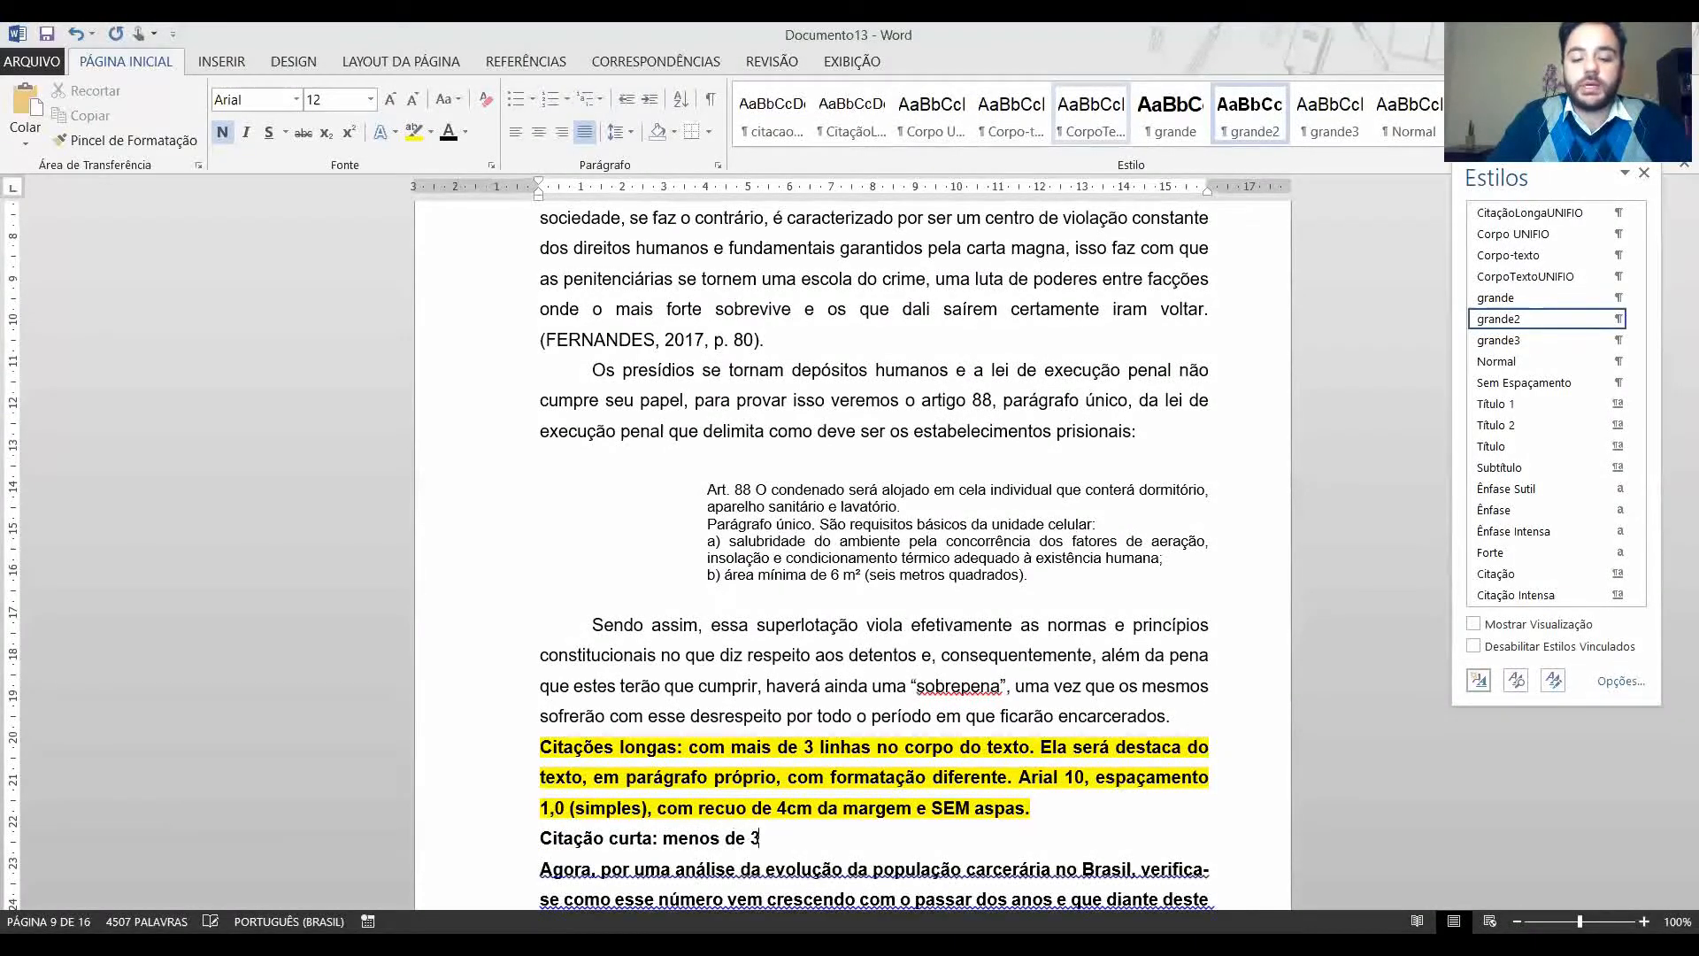
text( linhas)
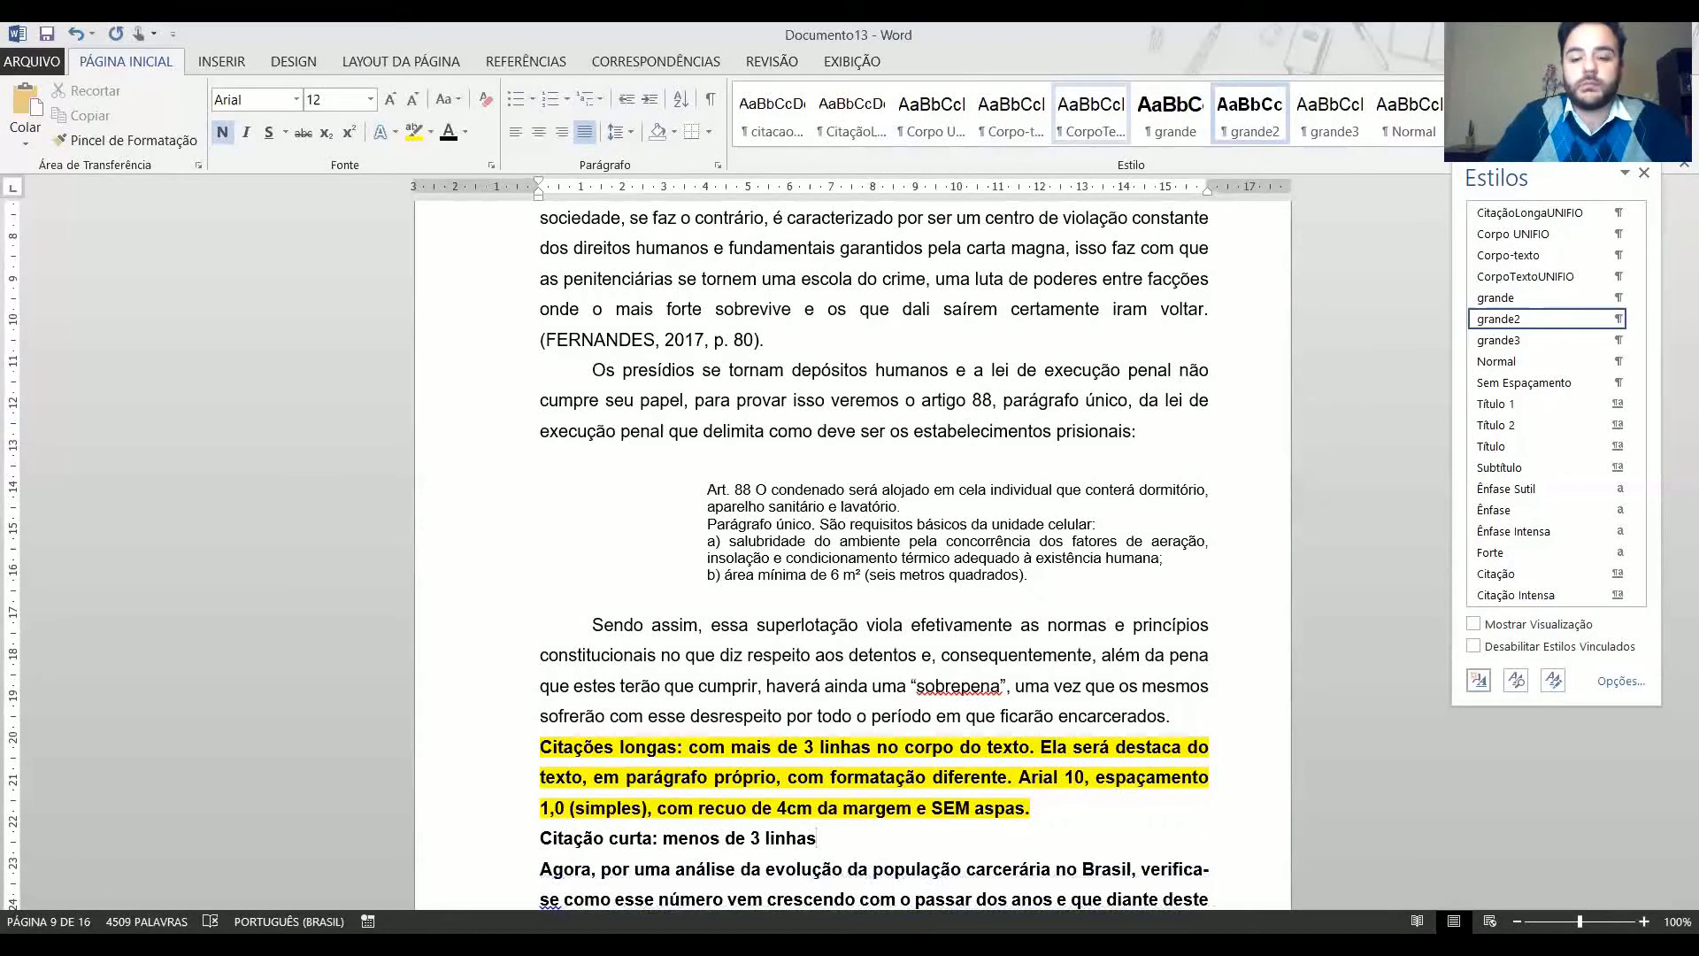
text( no)
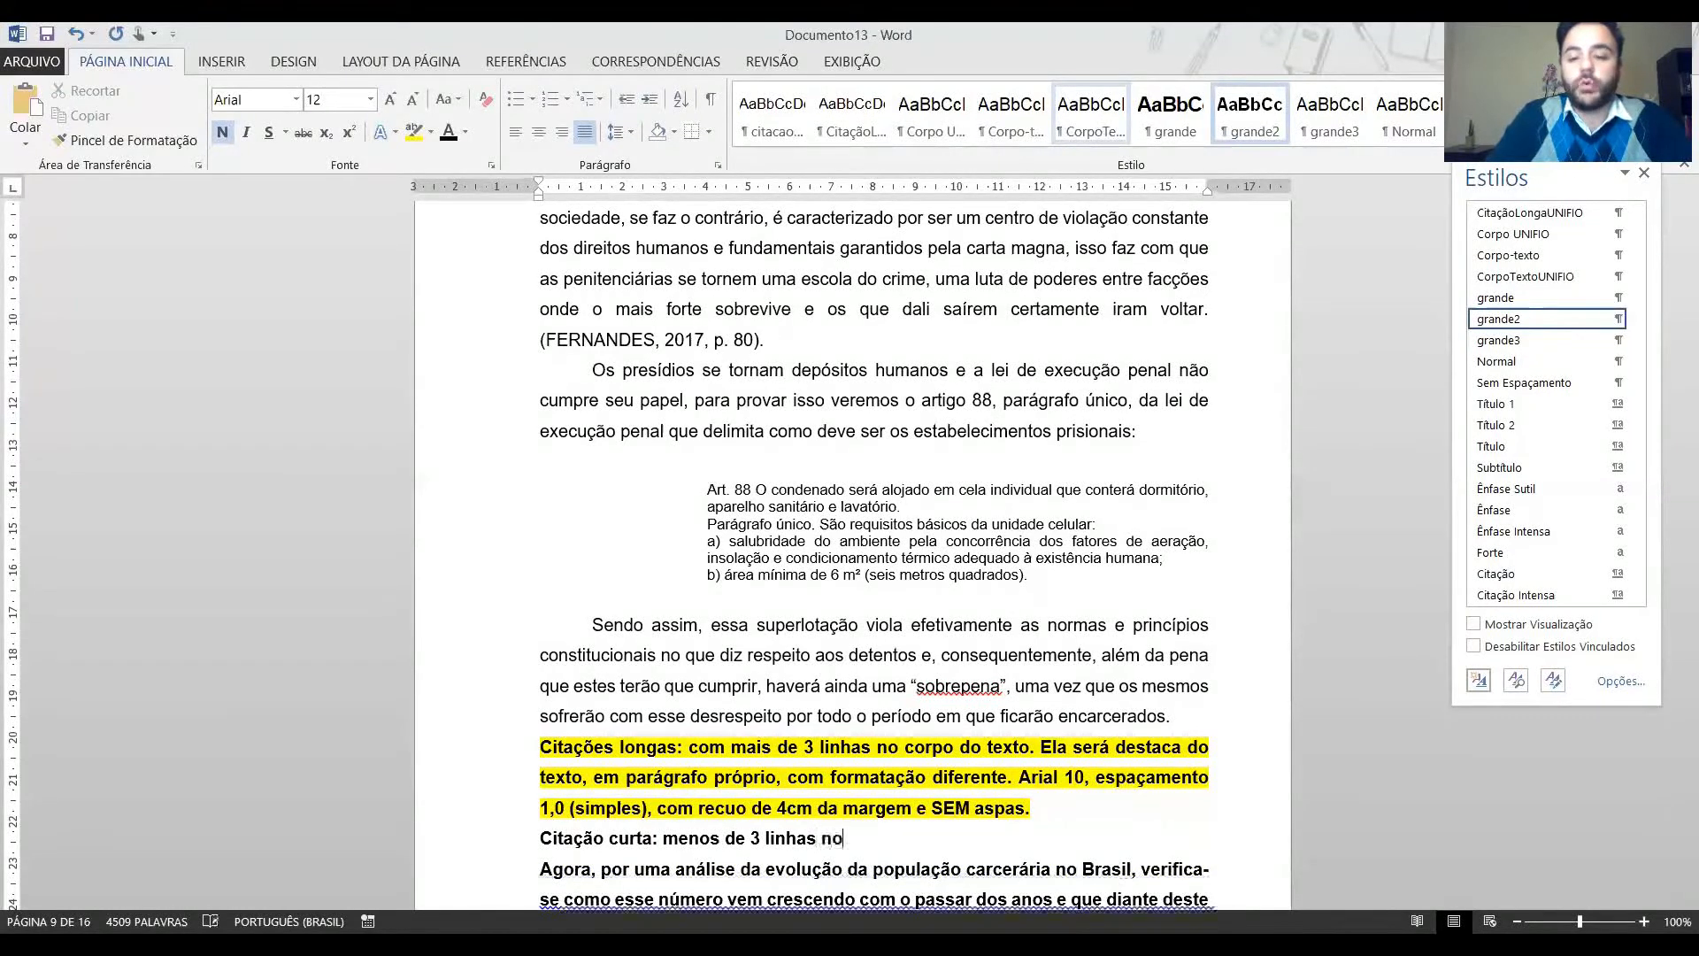
text( corpo do texto.)
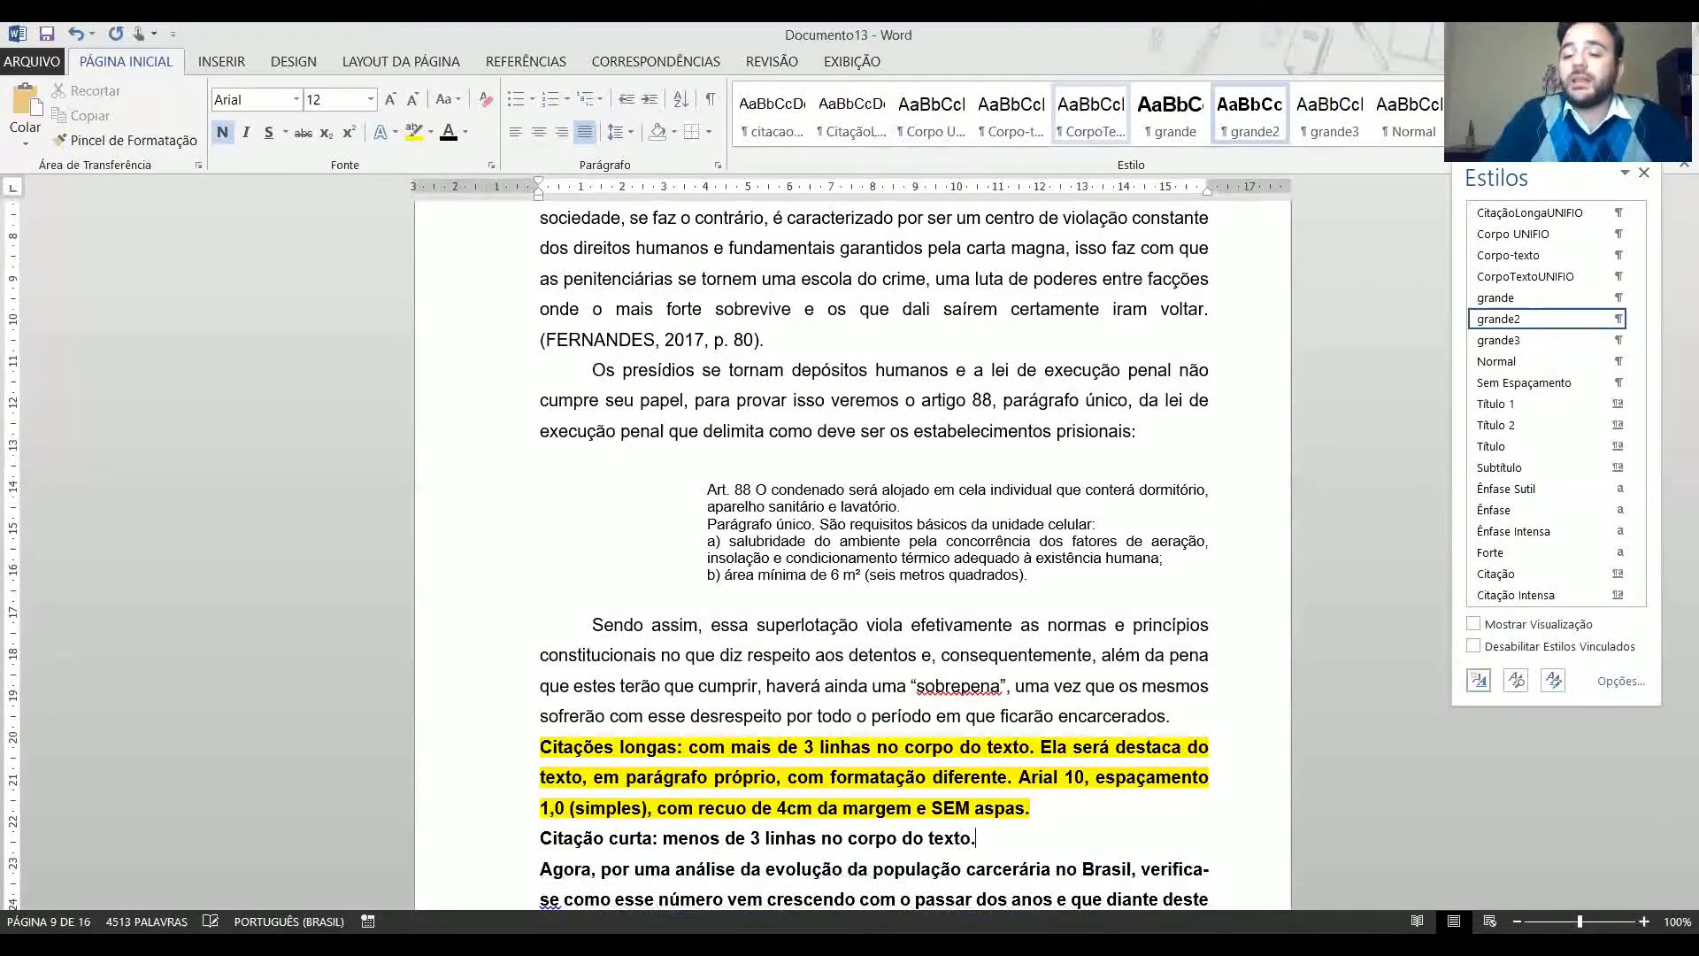
text( Ela fic)
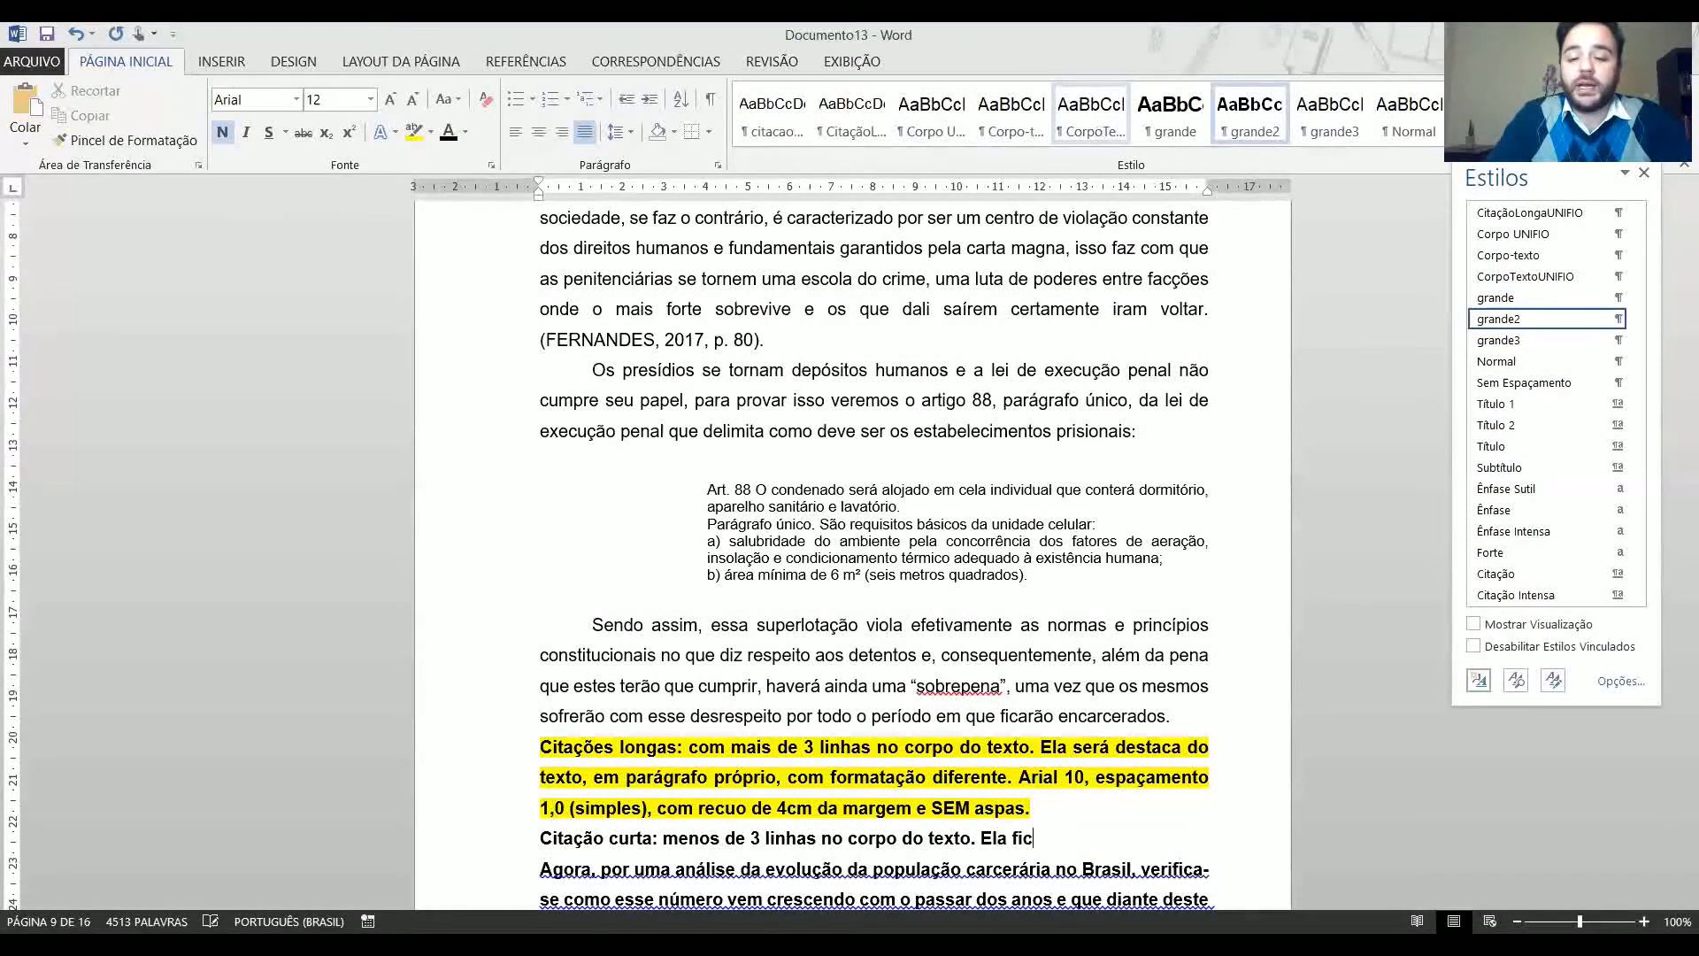
text(ará dentro d)
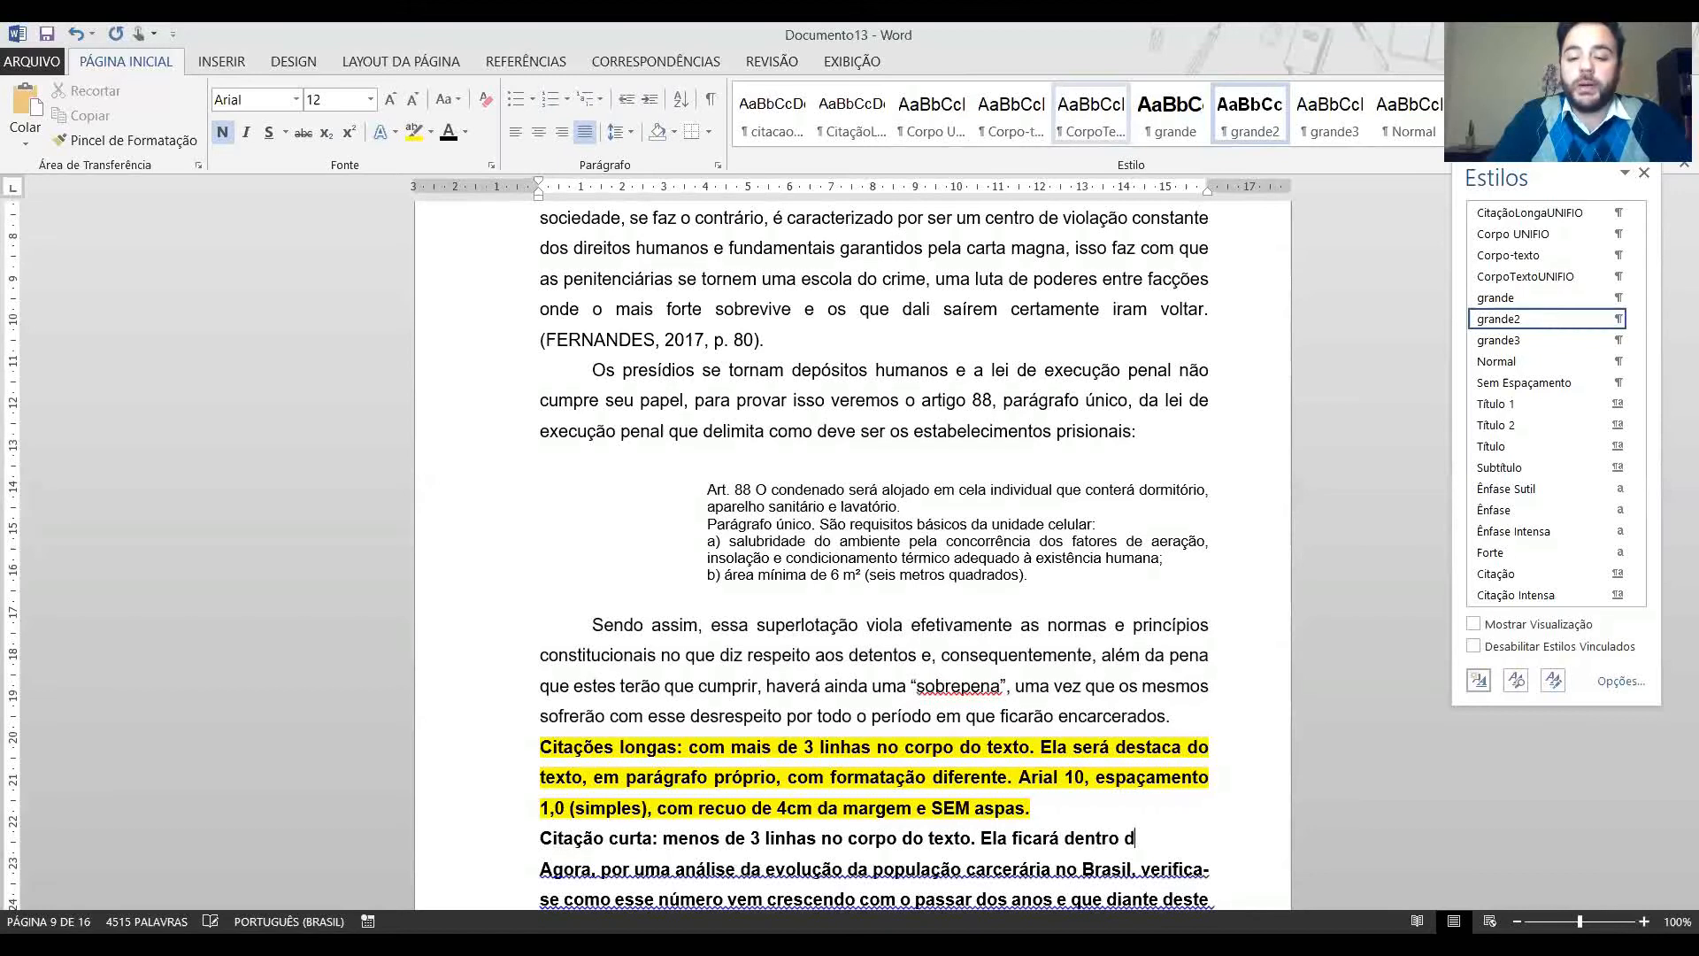
text(o parágra)
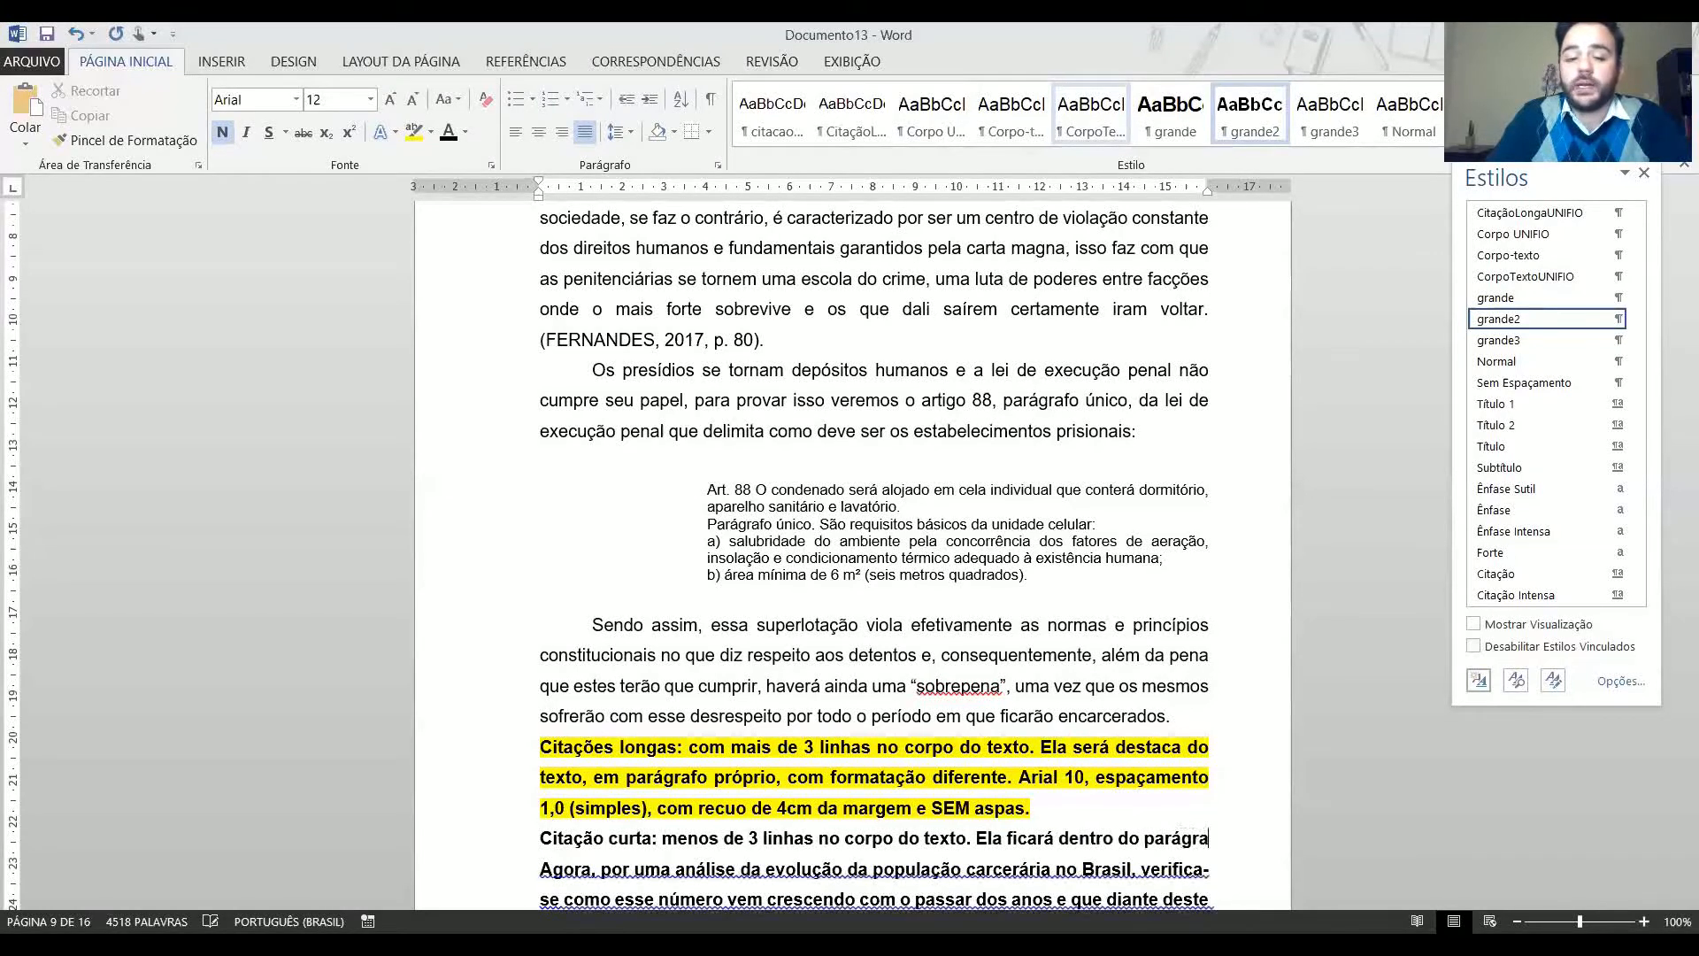
text(fo, com a mesma o)
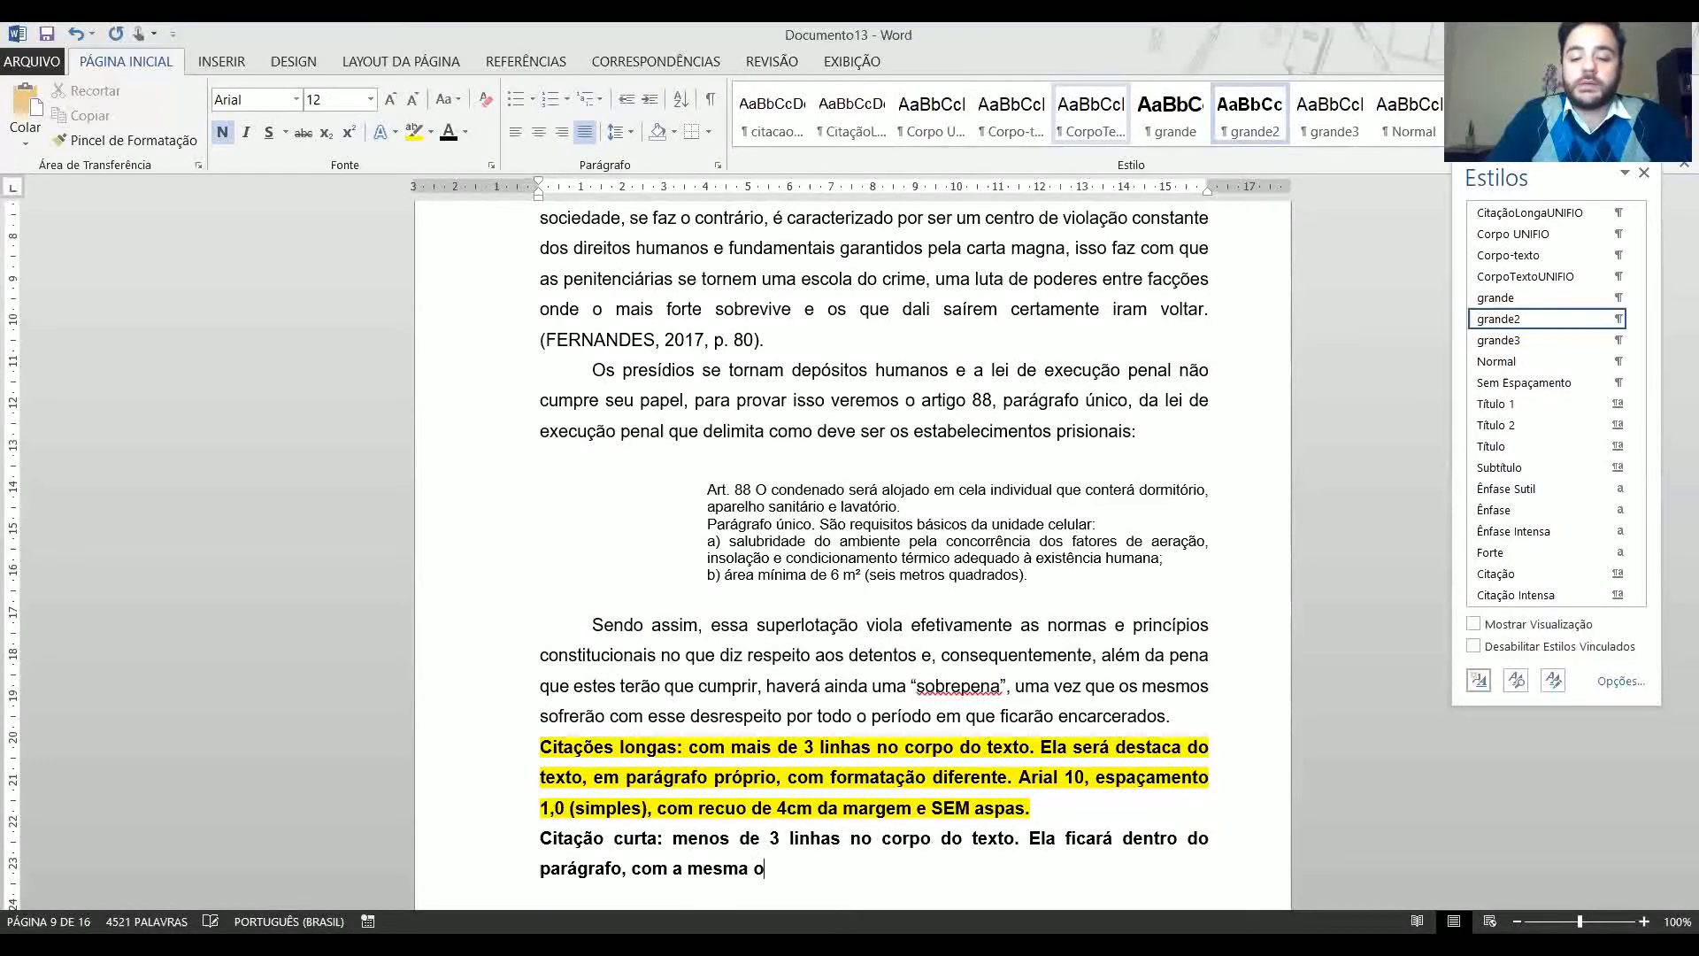
Complete the Citação curta note with "formatação do corpo do texto, mas com os termos/palavras do autor dessa passagem entre aspas.".
key(BackSpace)
text(formatação d)
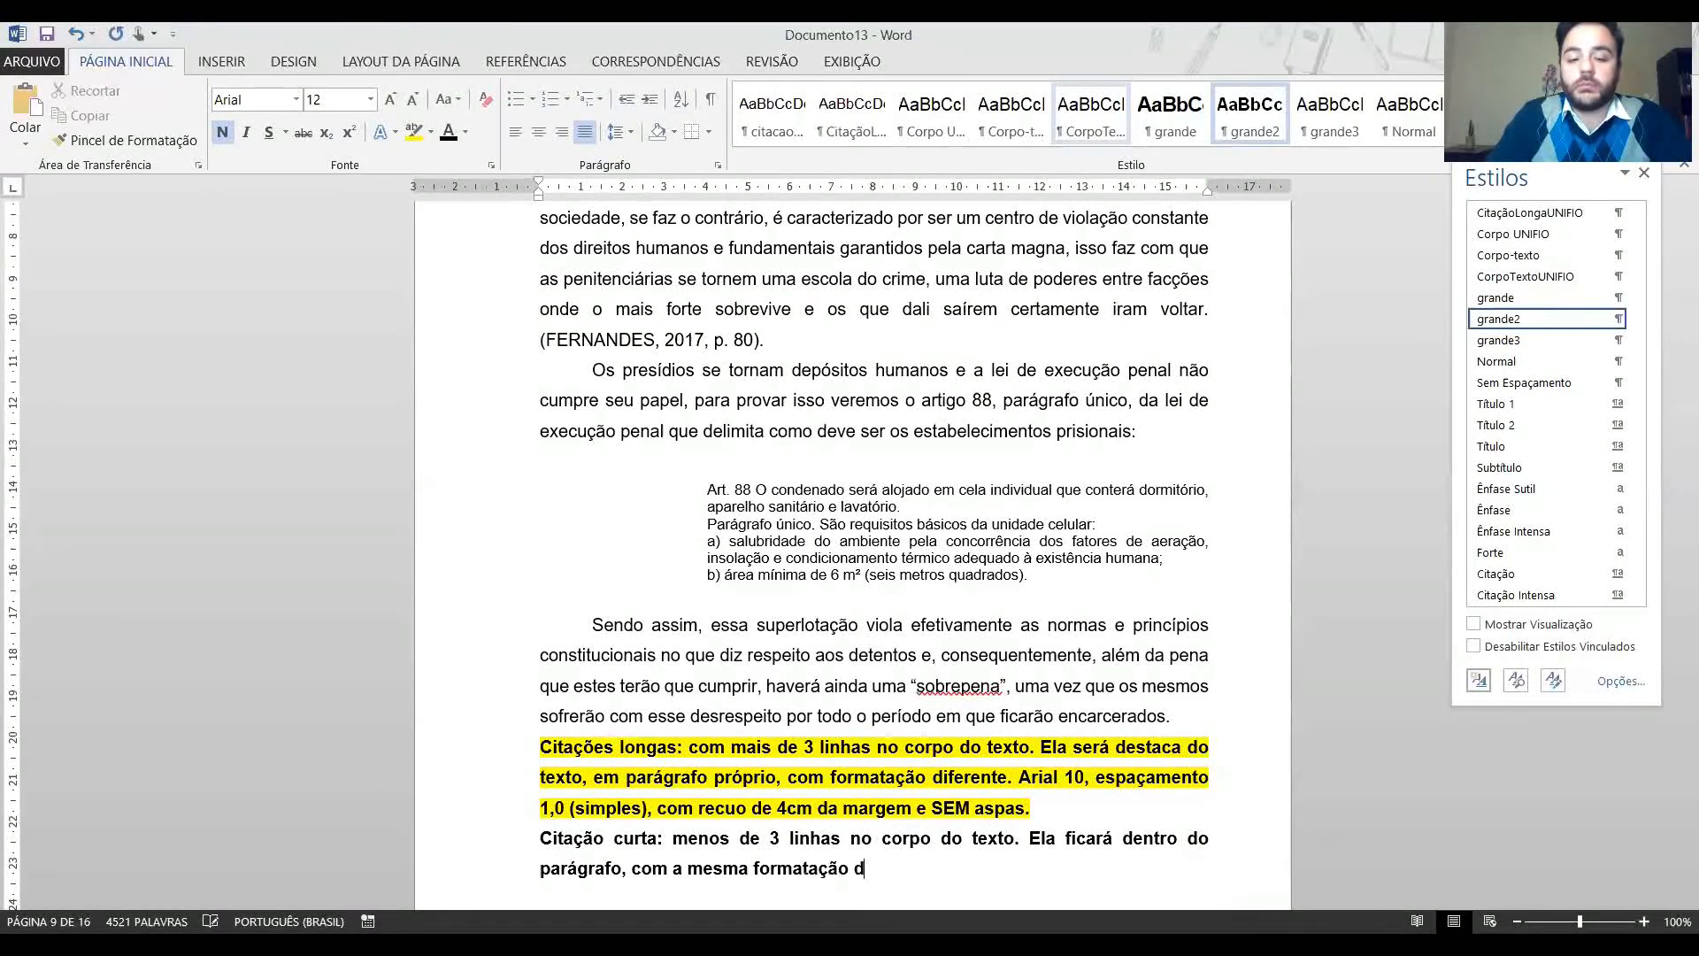
text(o corpo do texto)
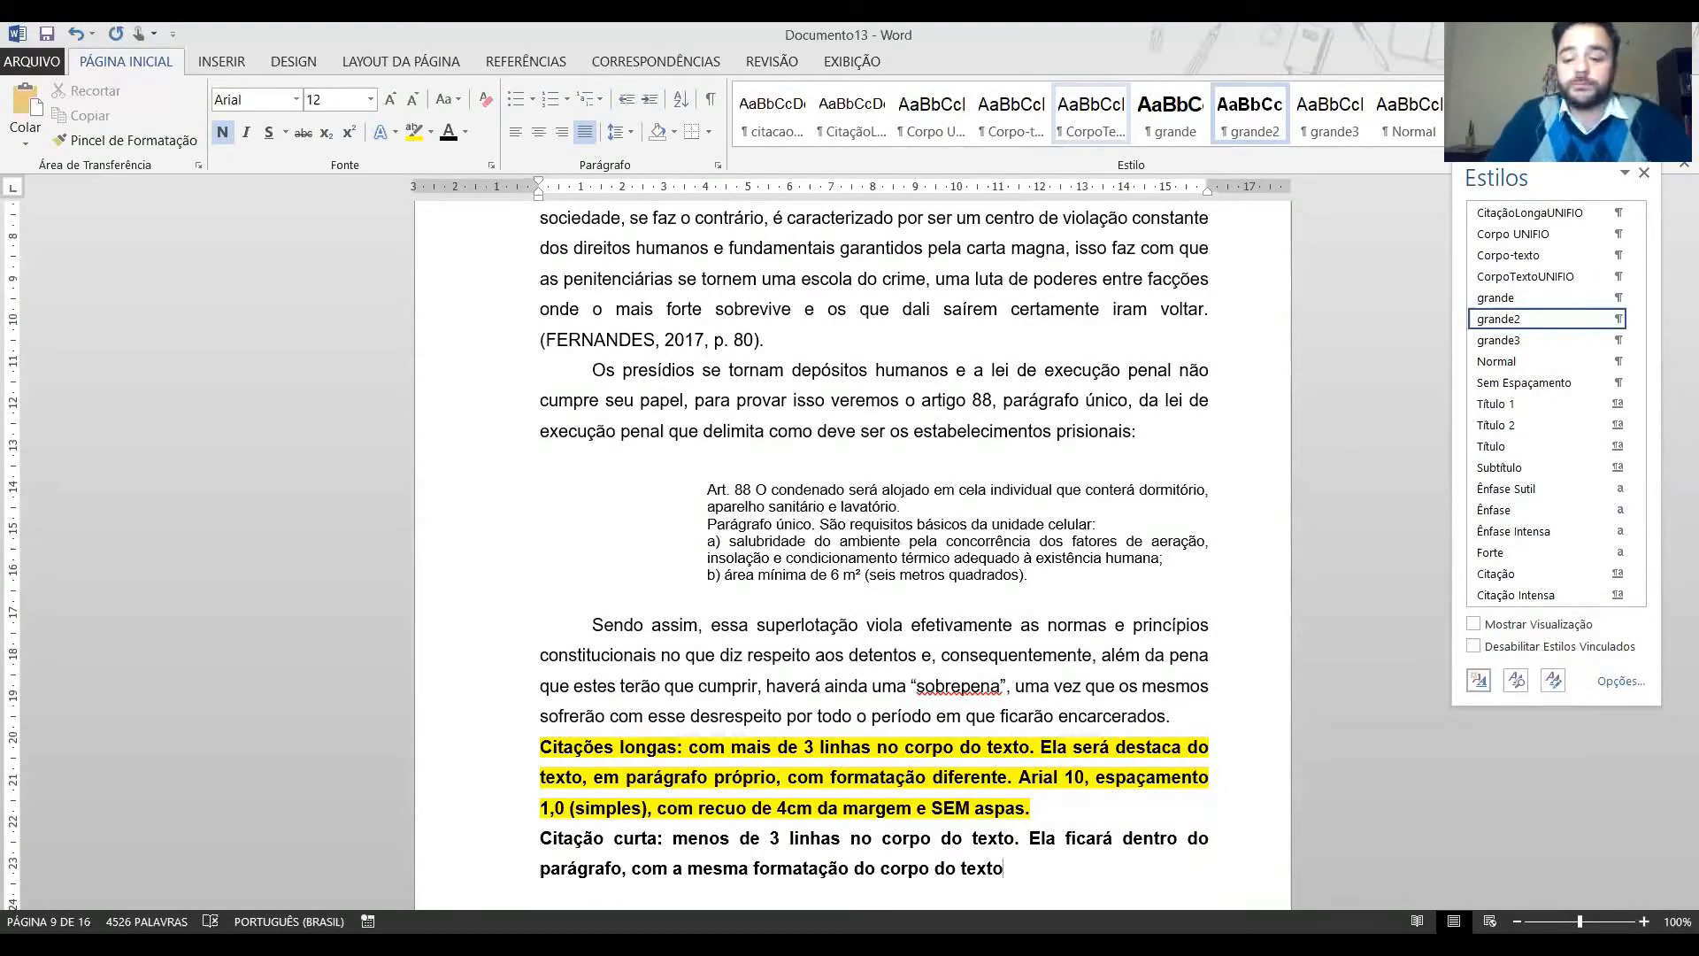
text(, mas c)
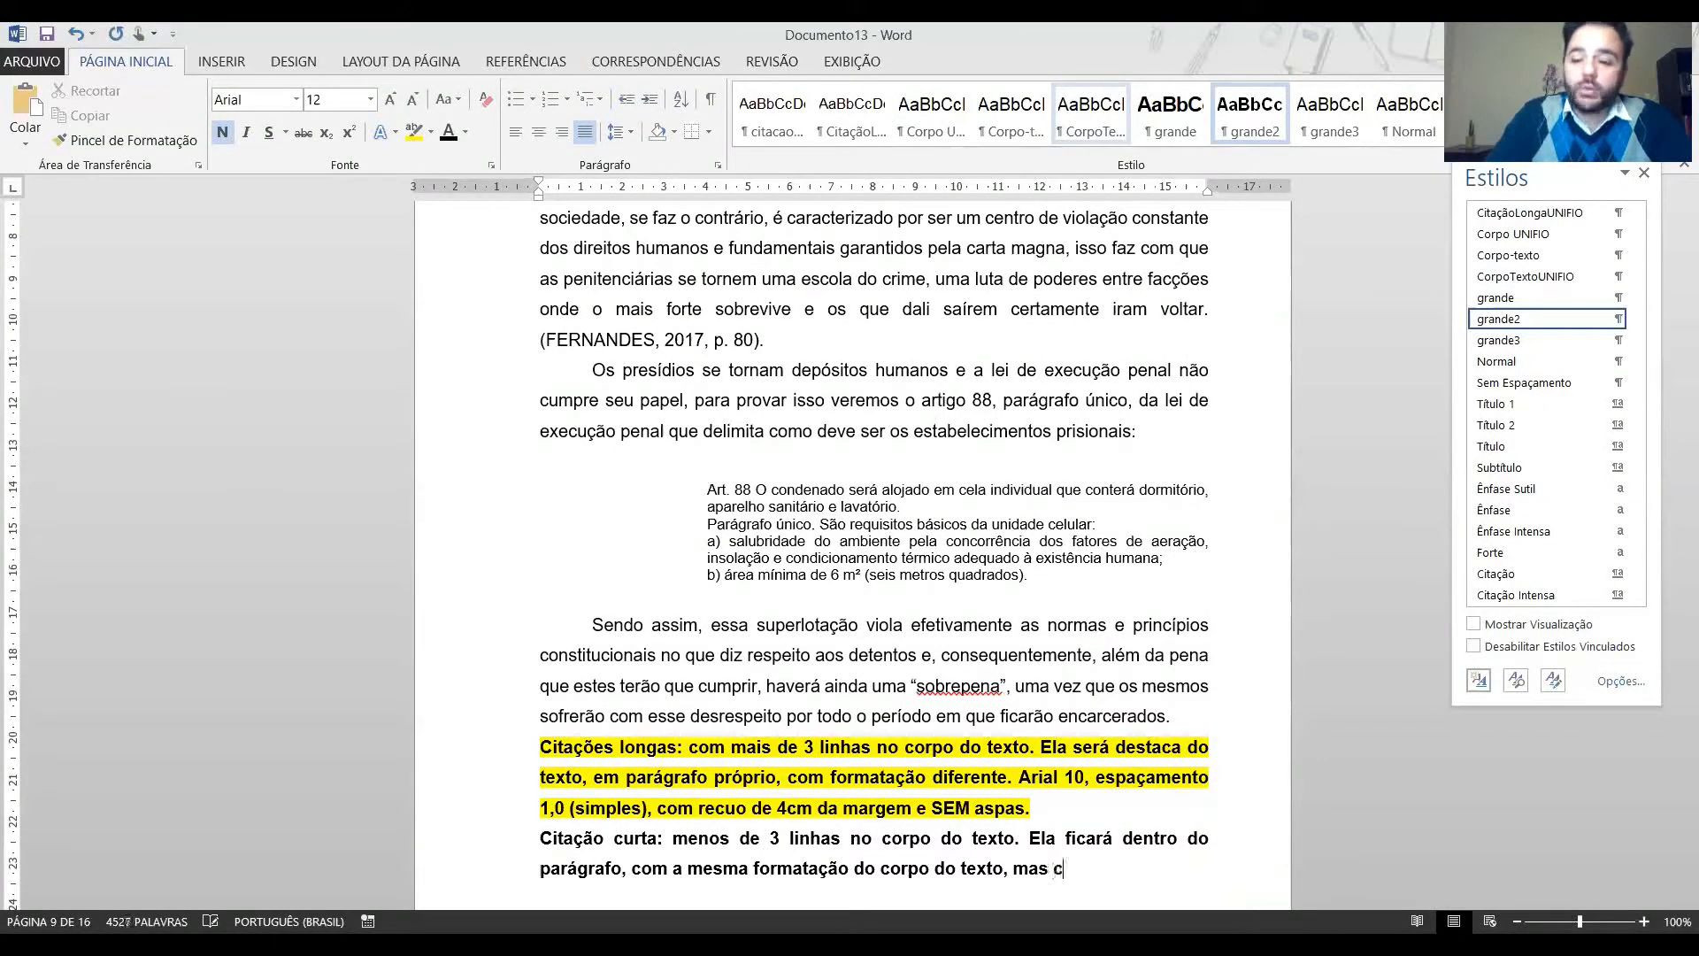
text(om os termos)
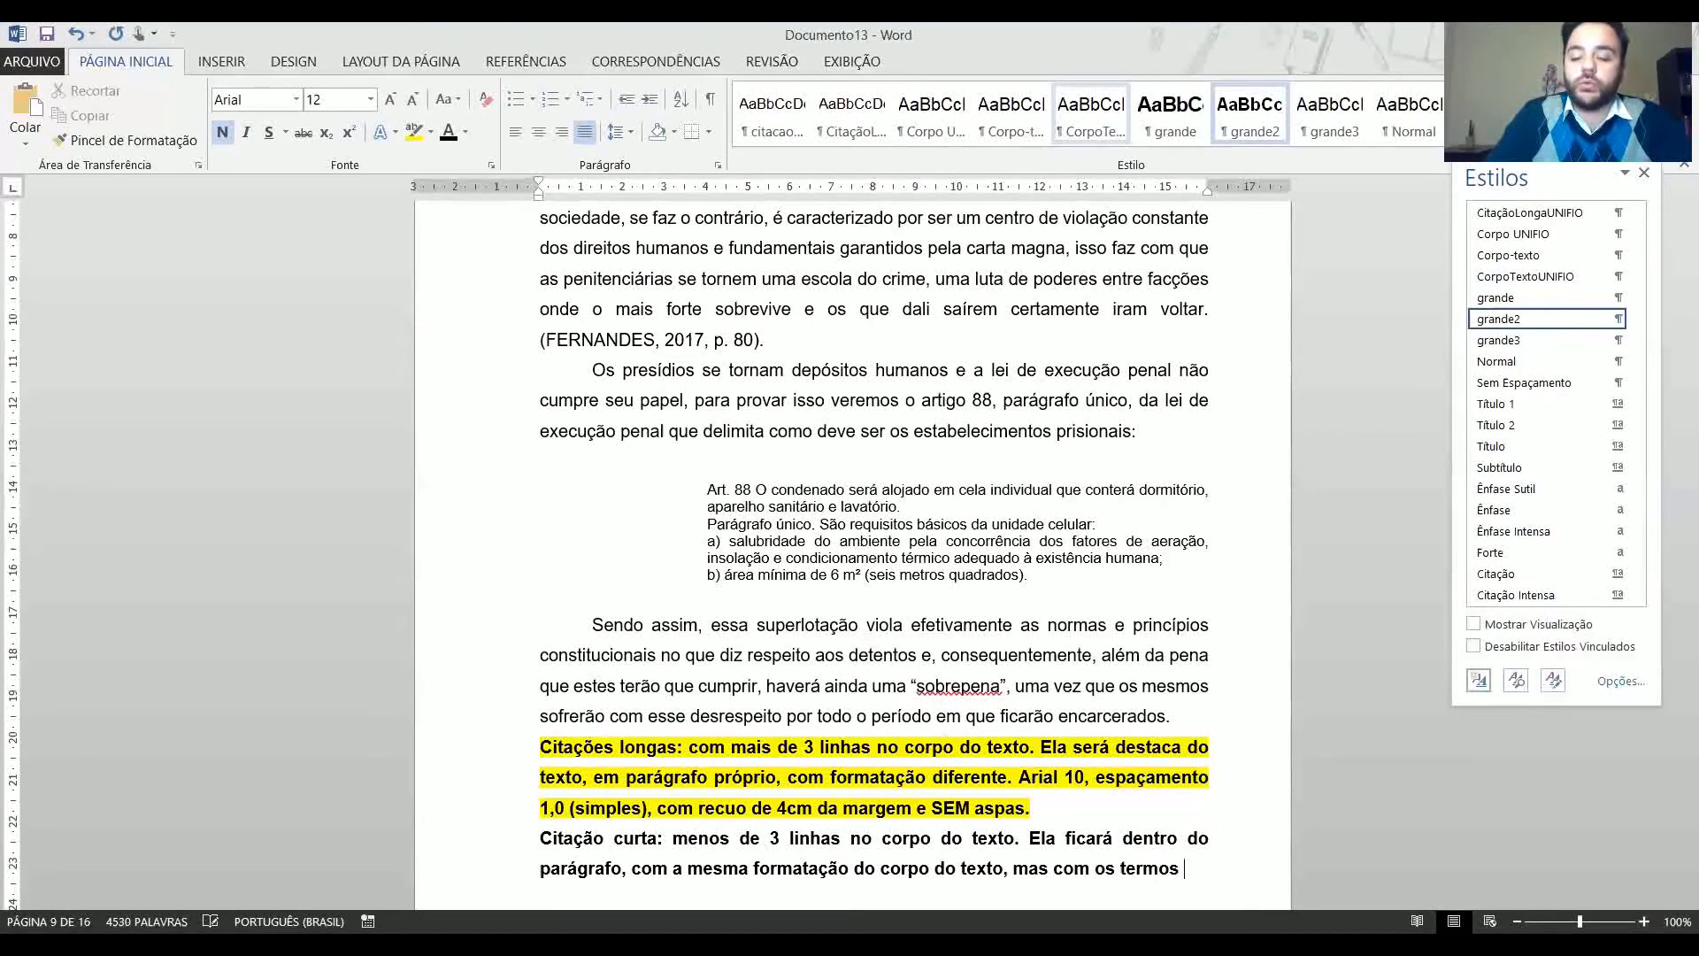
text(/palavra)
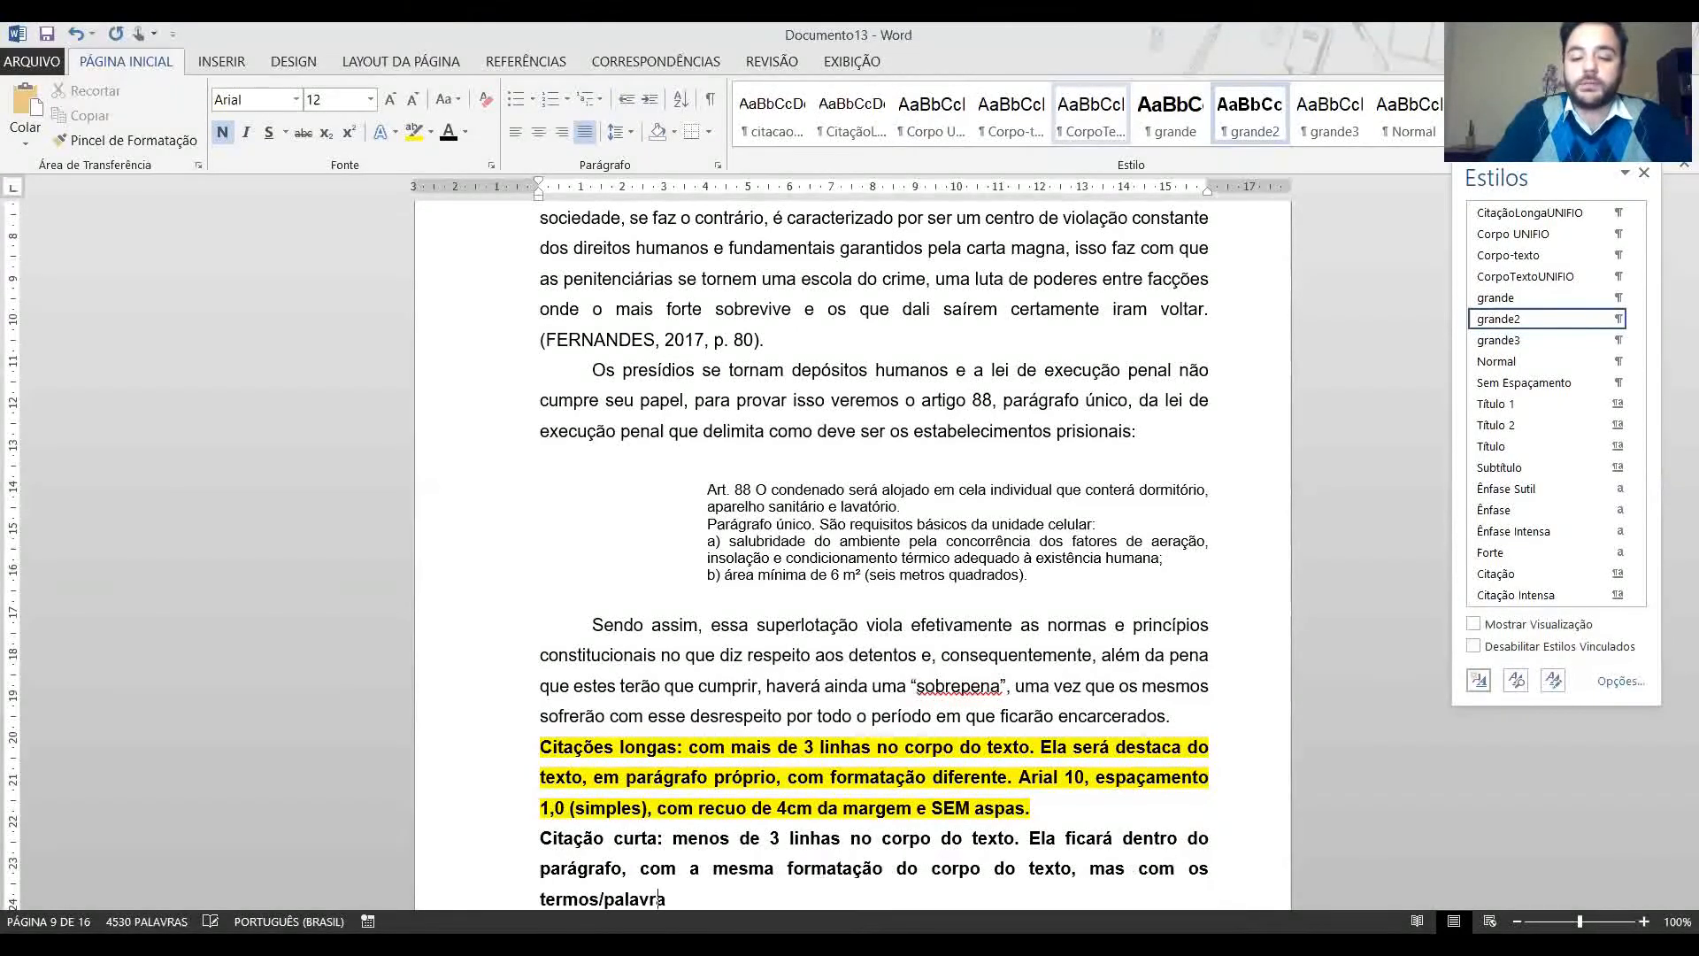
text(s do autor dessa passagem e)
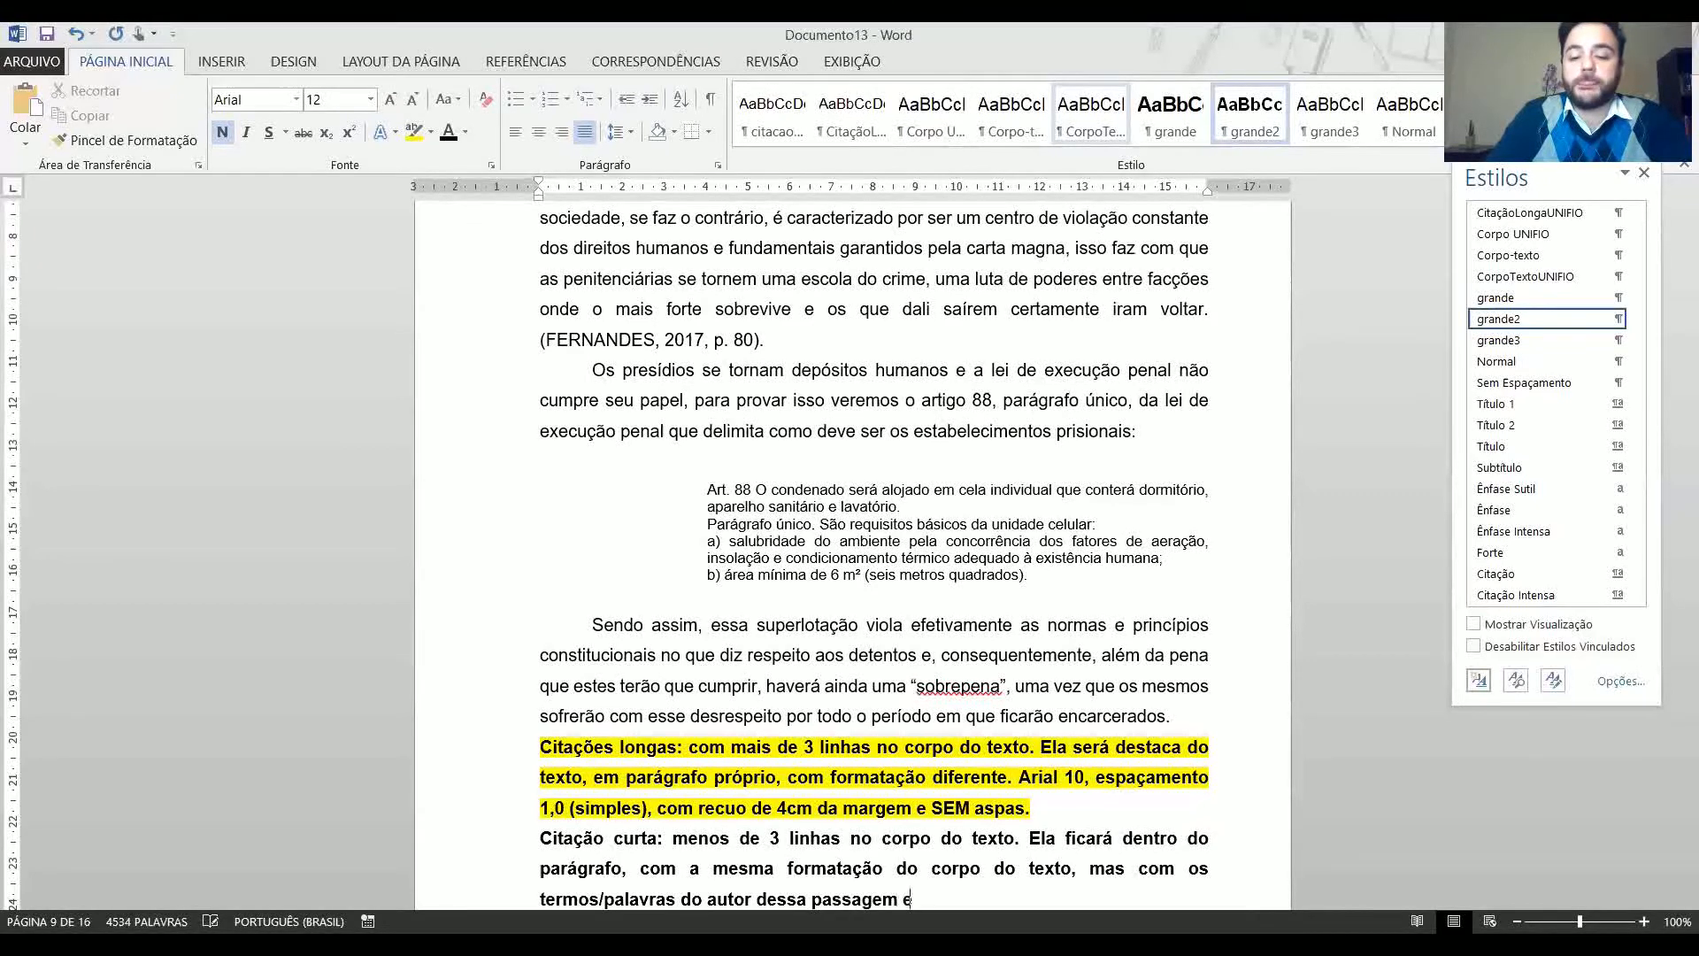
text( ntre aspas.)
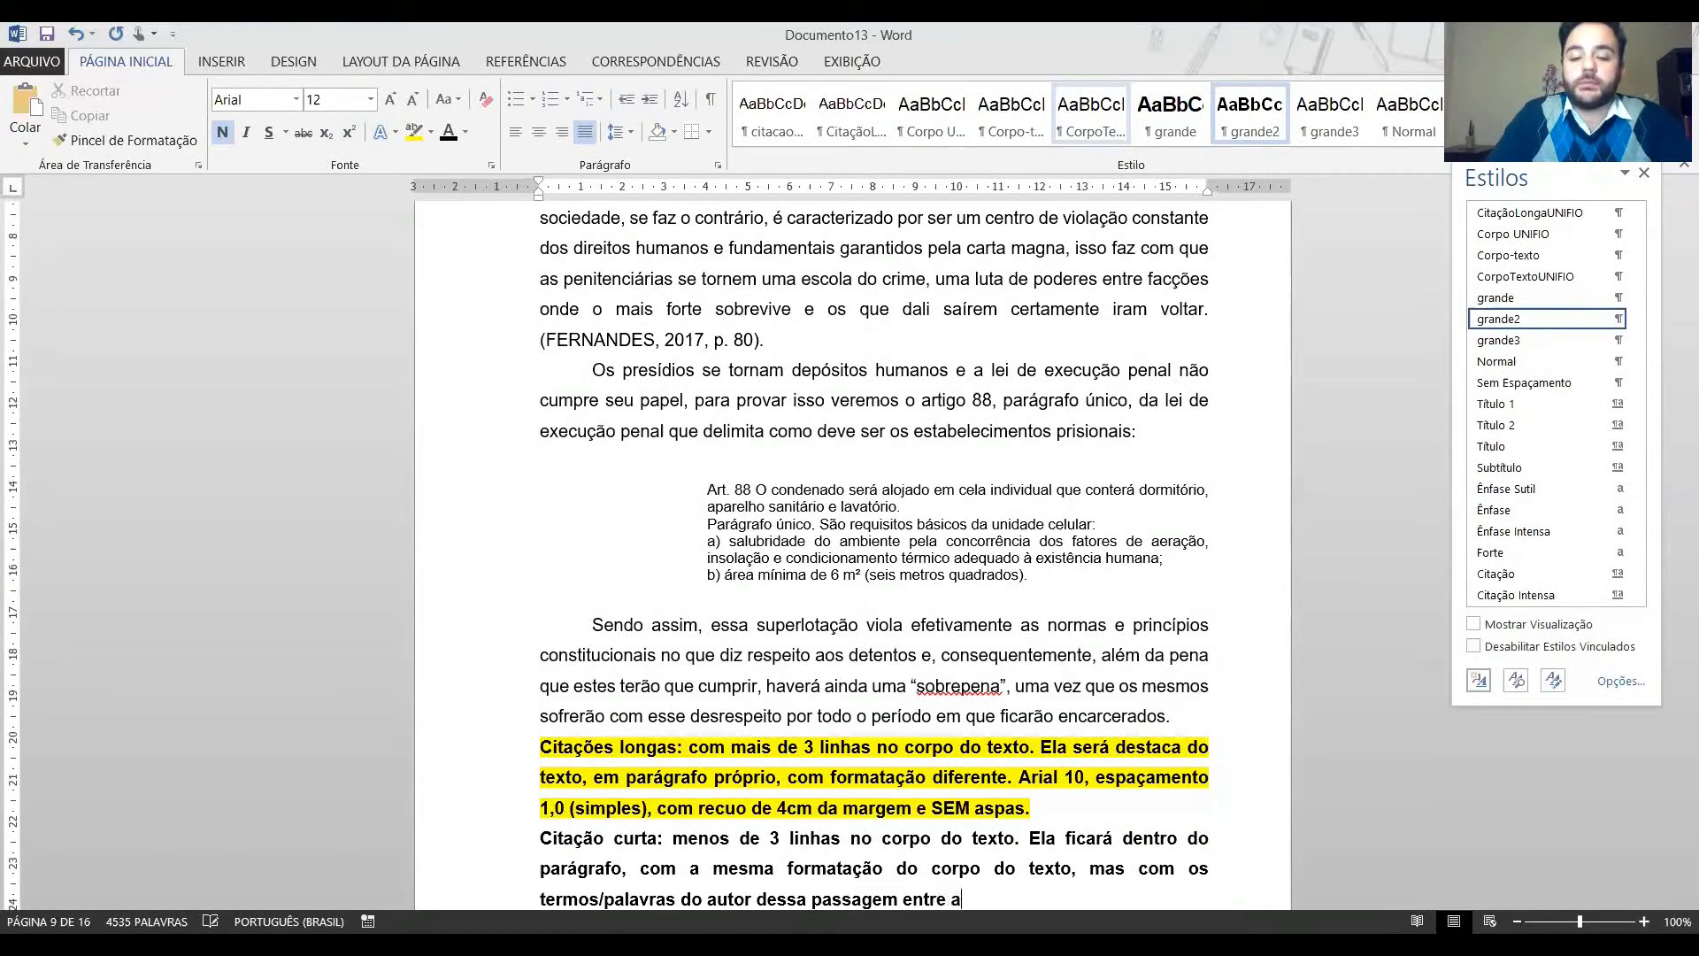
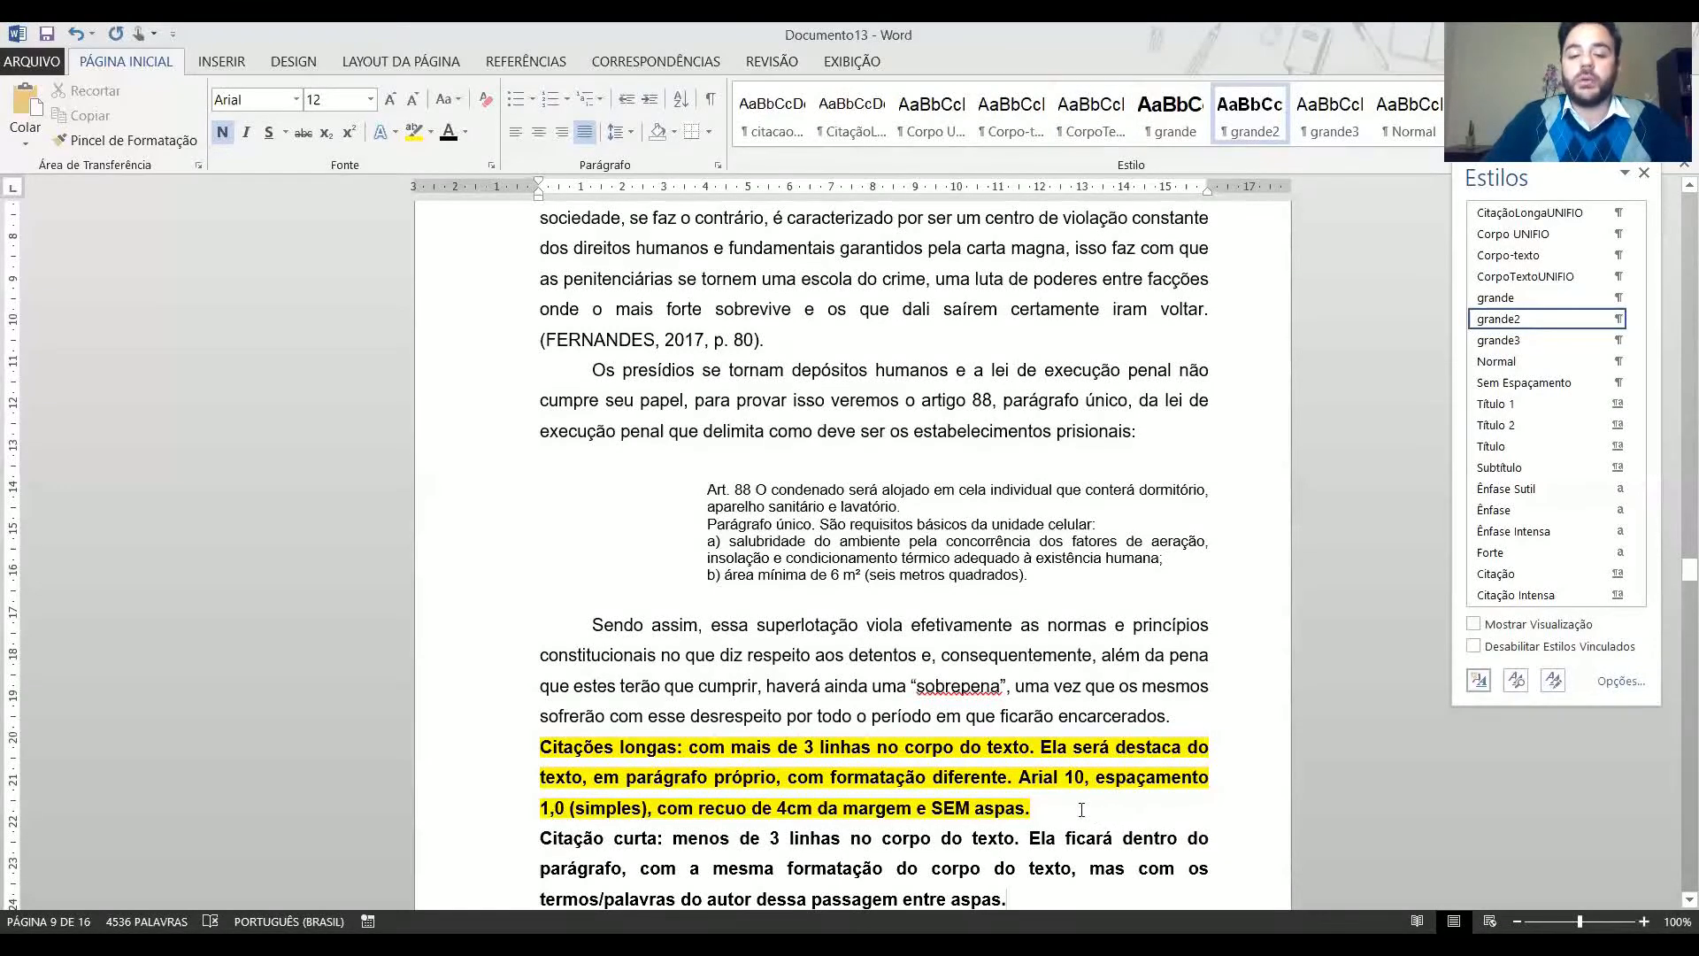
Apply the CorpoTextoUNIFIO style to the paragraph beginning "Agora, por uma análise da evolução da população carcerária".
scroll(1081, 809, down, 6)
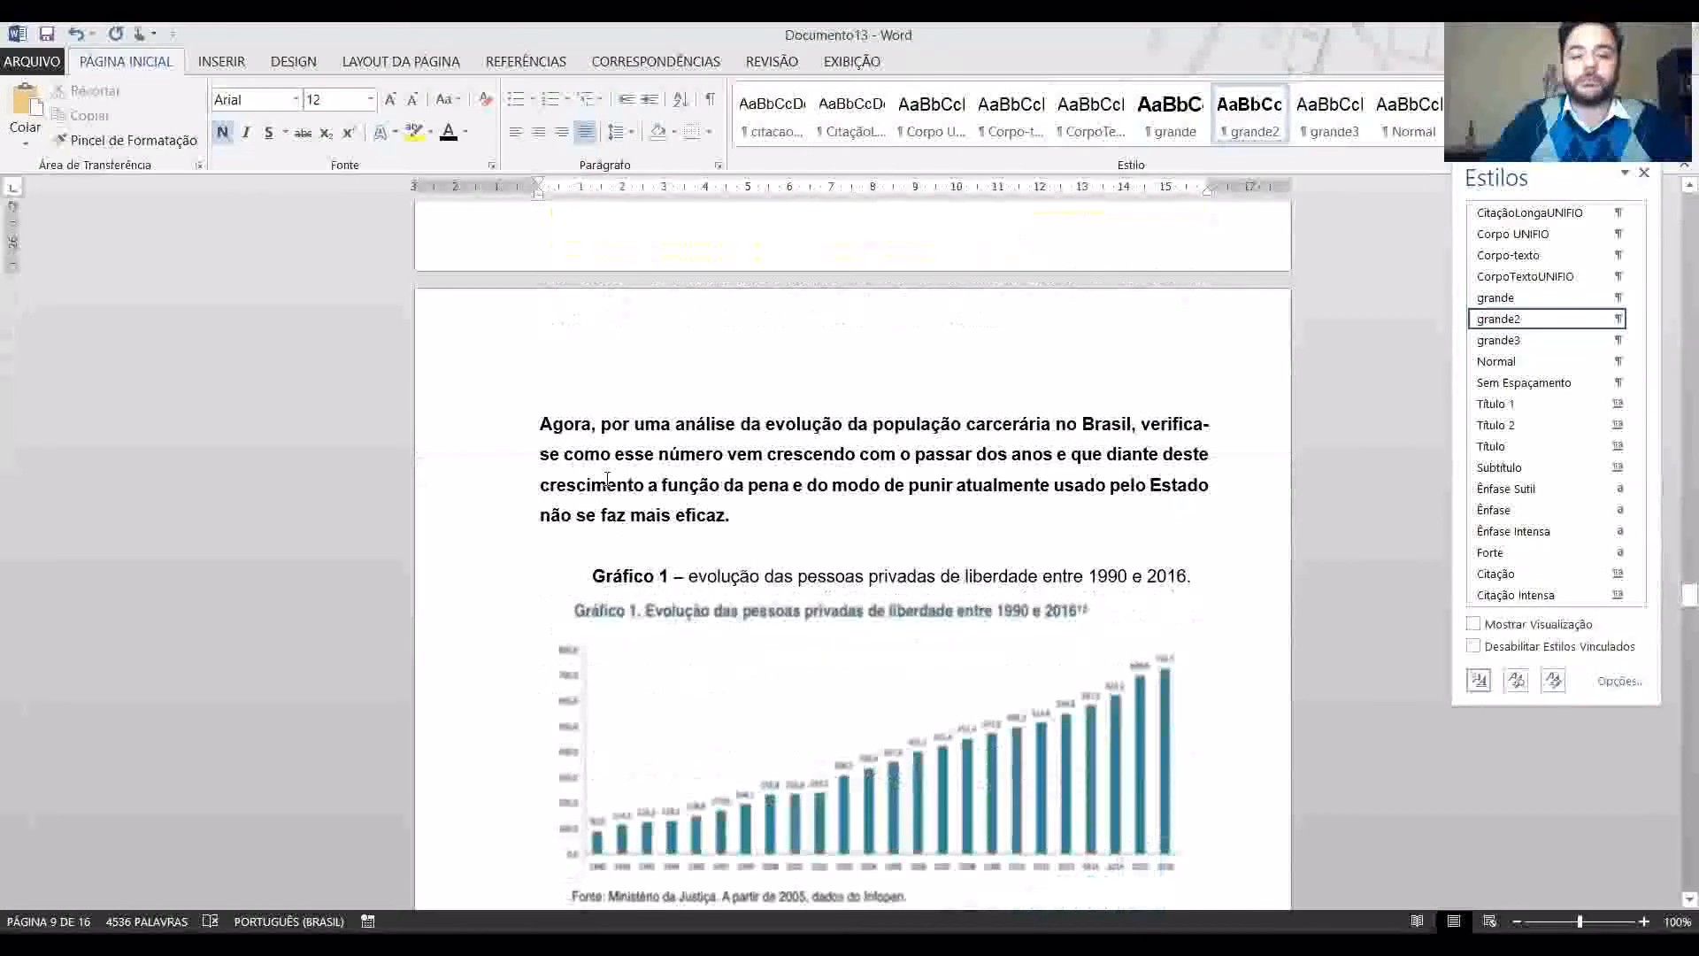
scroll(607, 477, up, 12)
scroll(463, 776, down, 7)
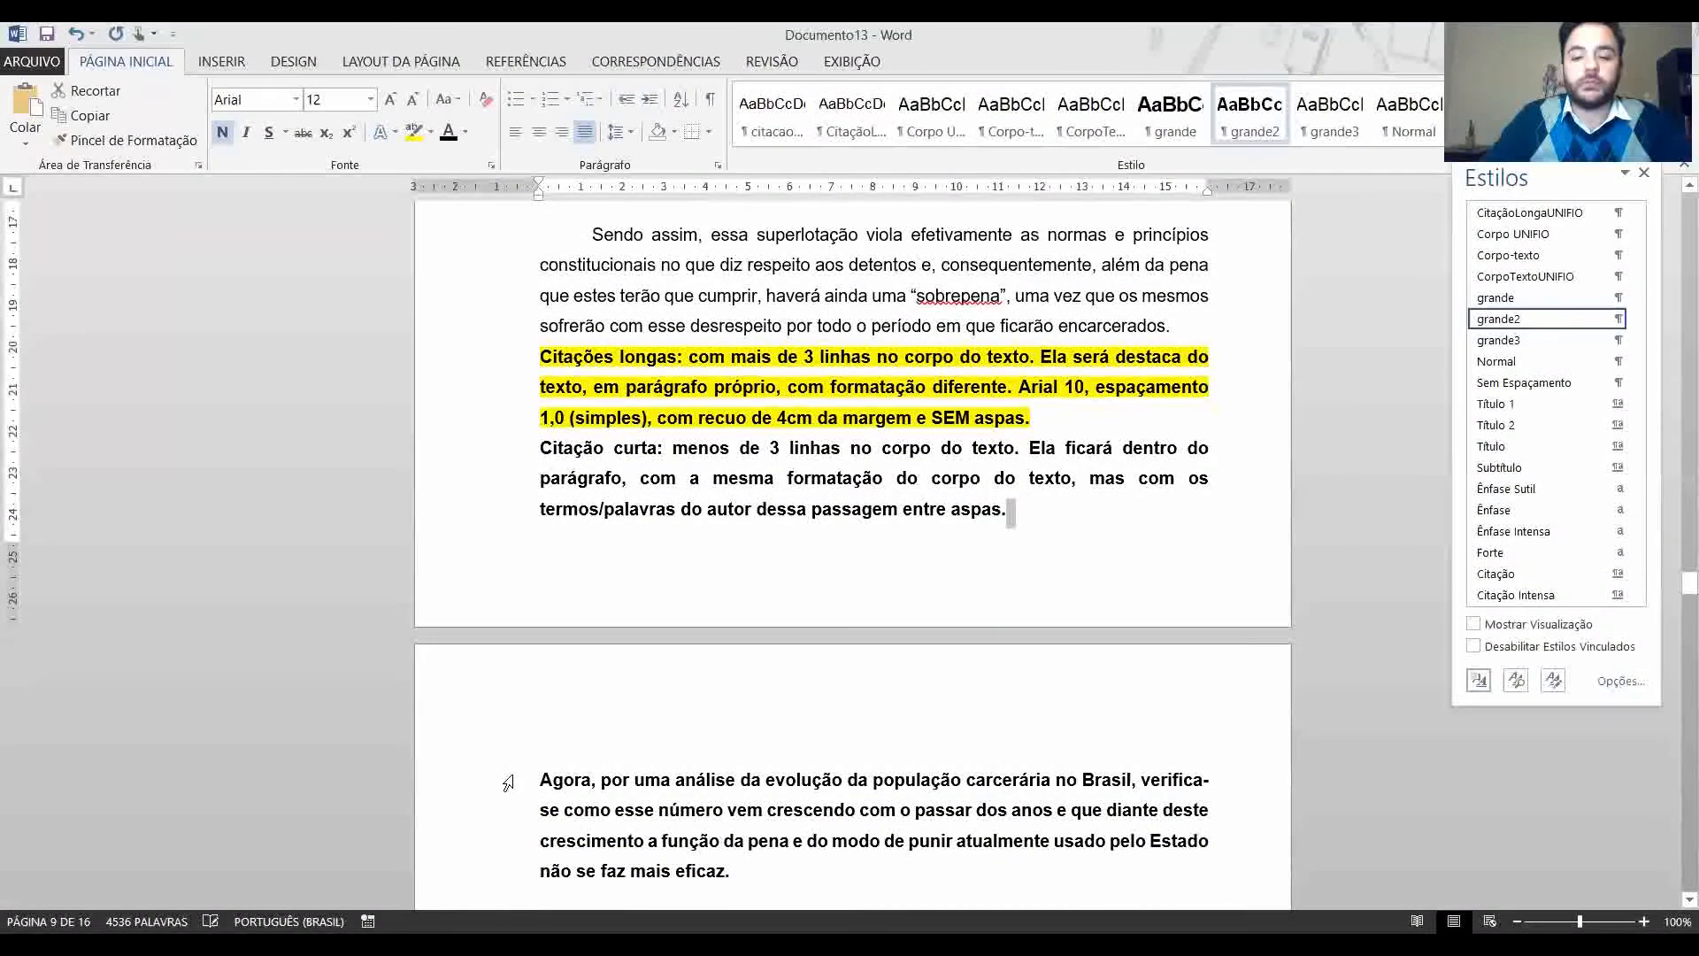
click(508, 782)
key(Up)
double_click(508, 782)
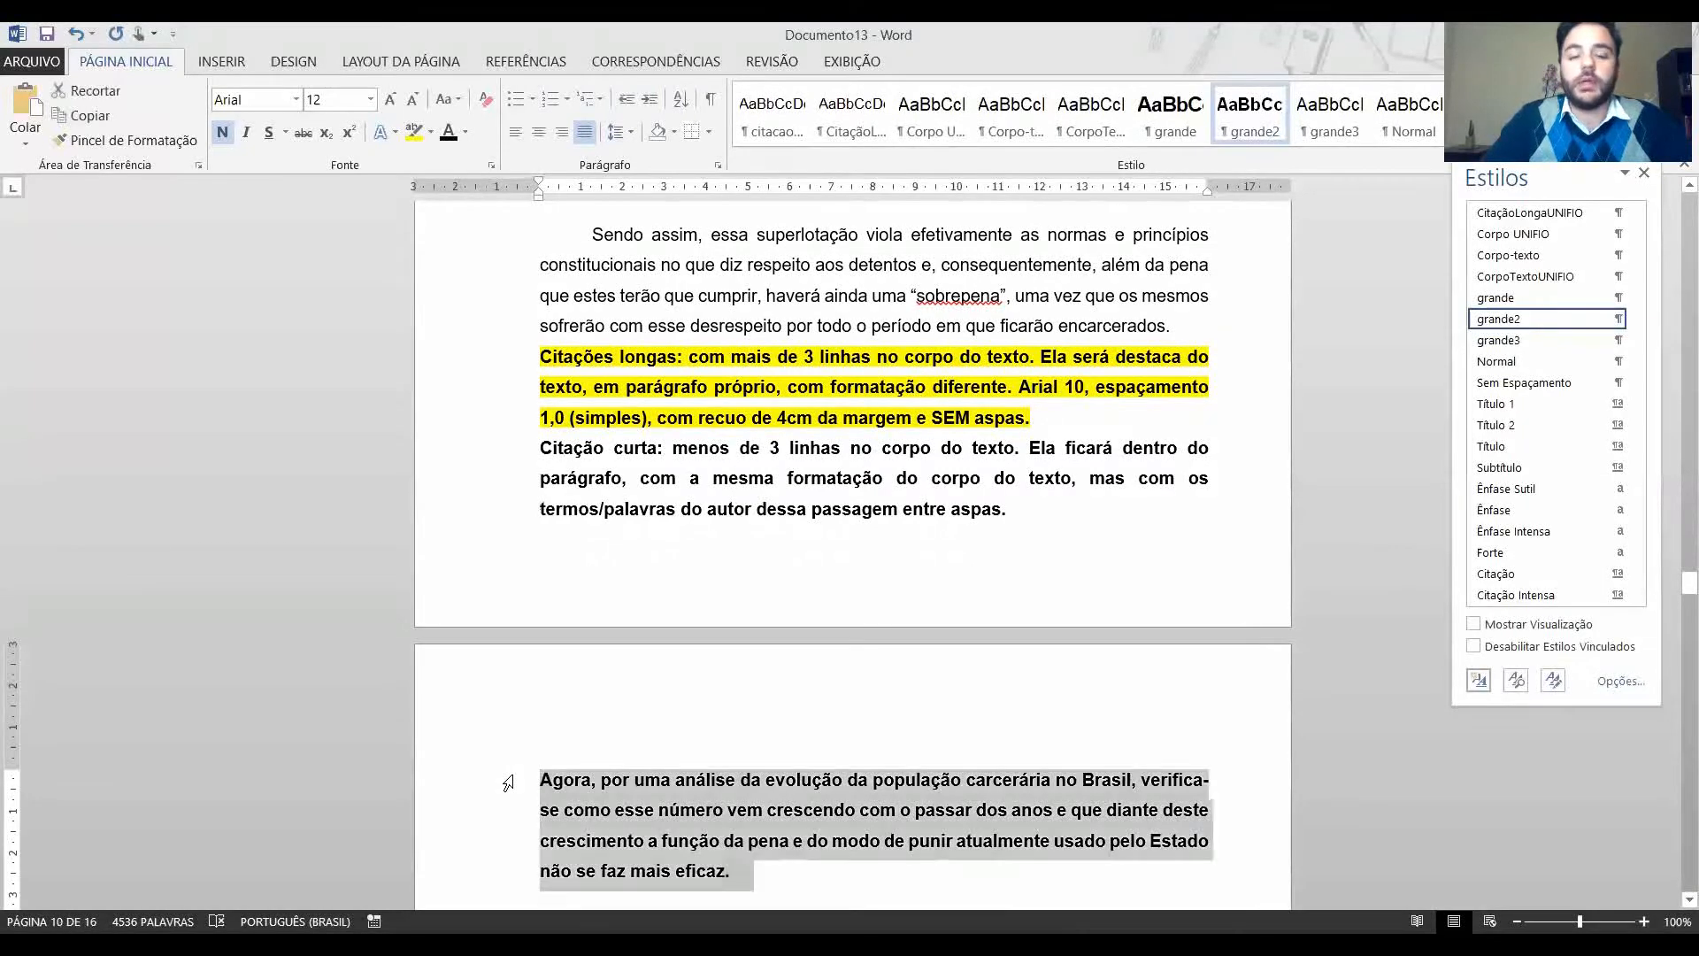
click(1084, 131)
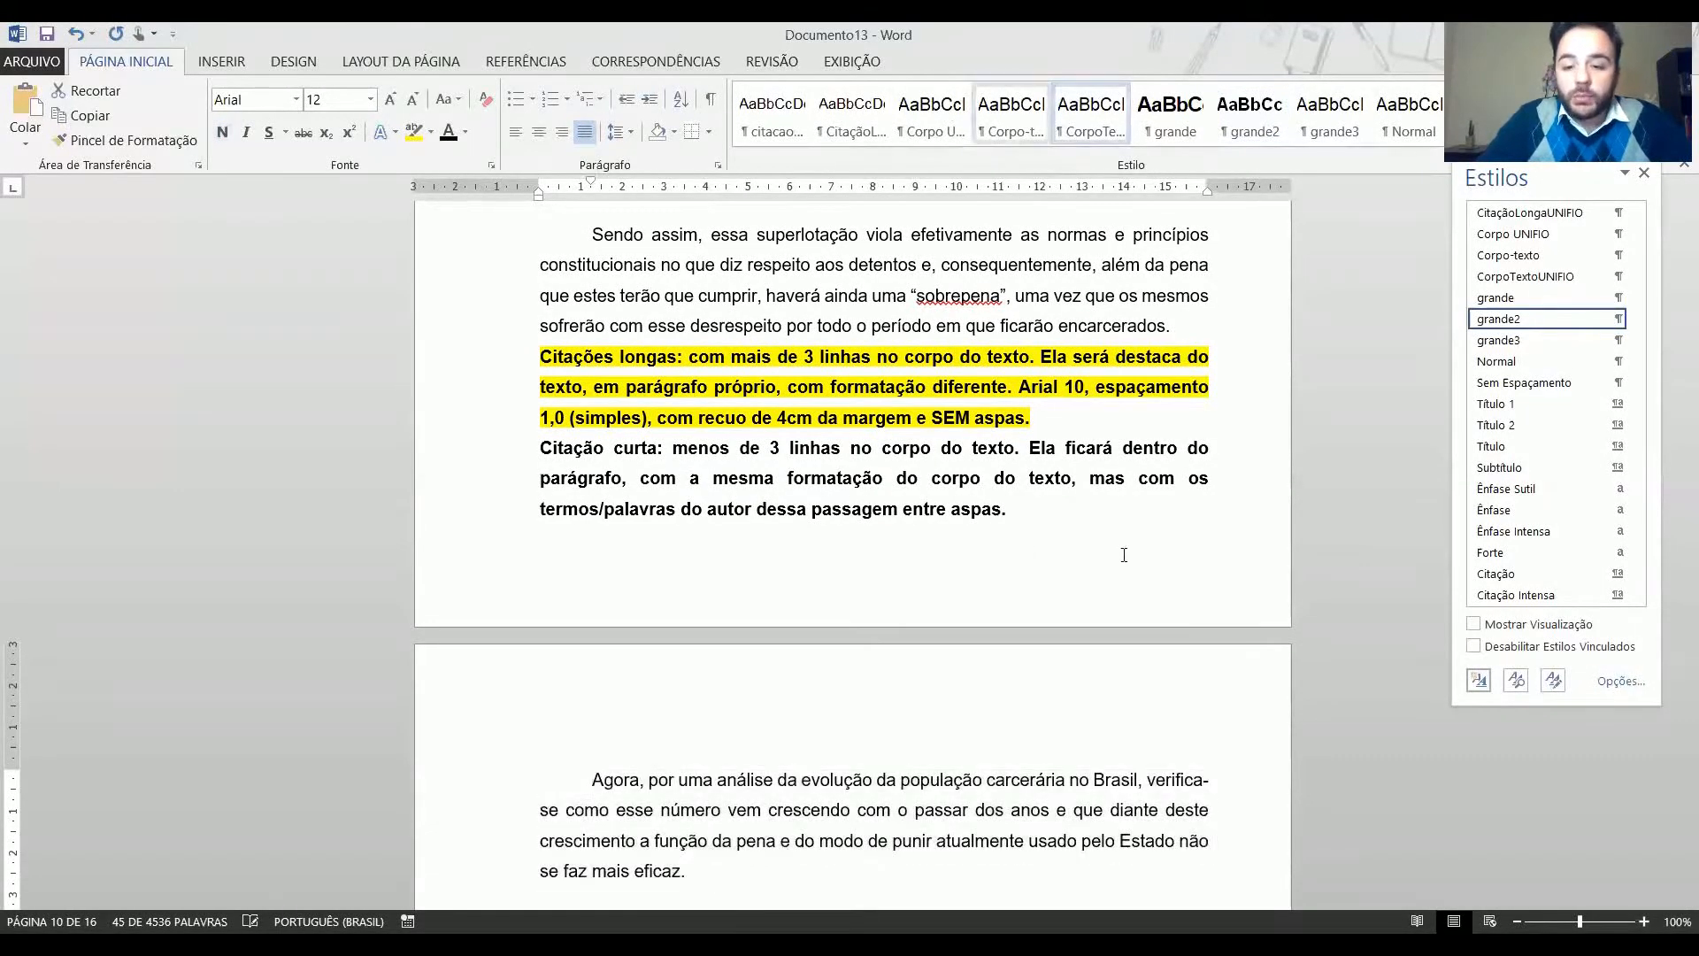
click(1114, 779)
Apply the CorpoTextoUNIFIO style to the three paragraphs below Gráfico 1, from "Devido a essas informações" to "como vem acontecendo".
scroll(1019, 795, down, 10)
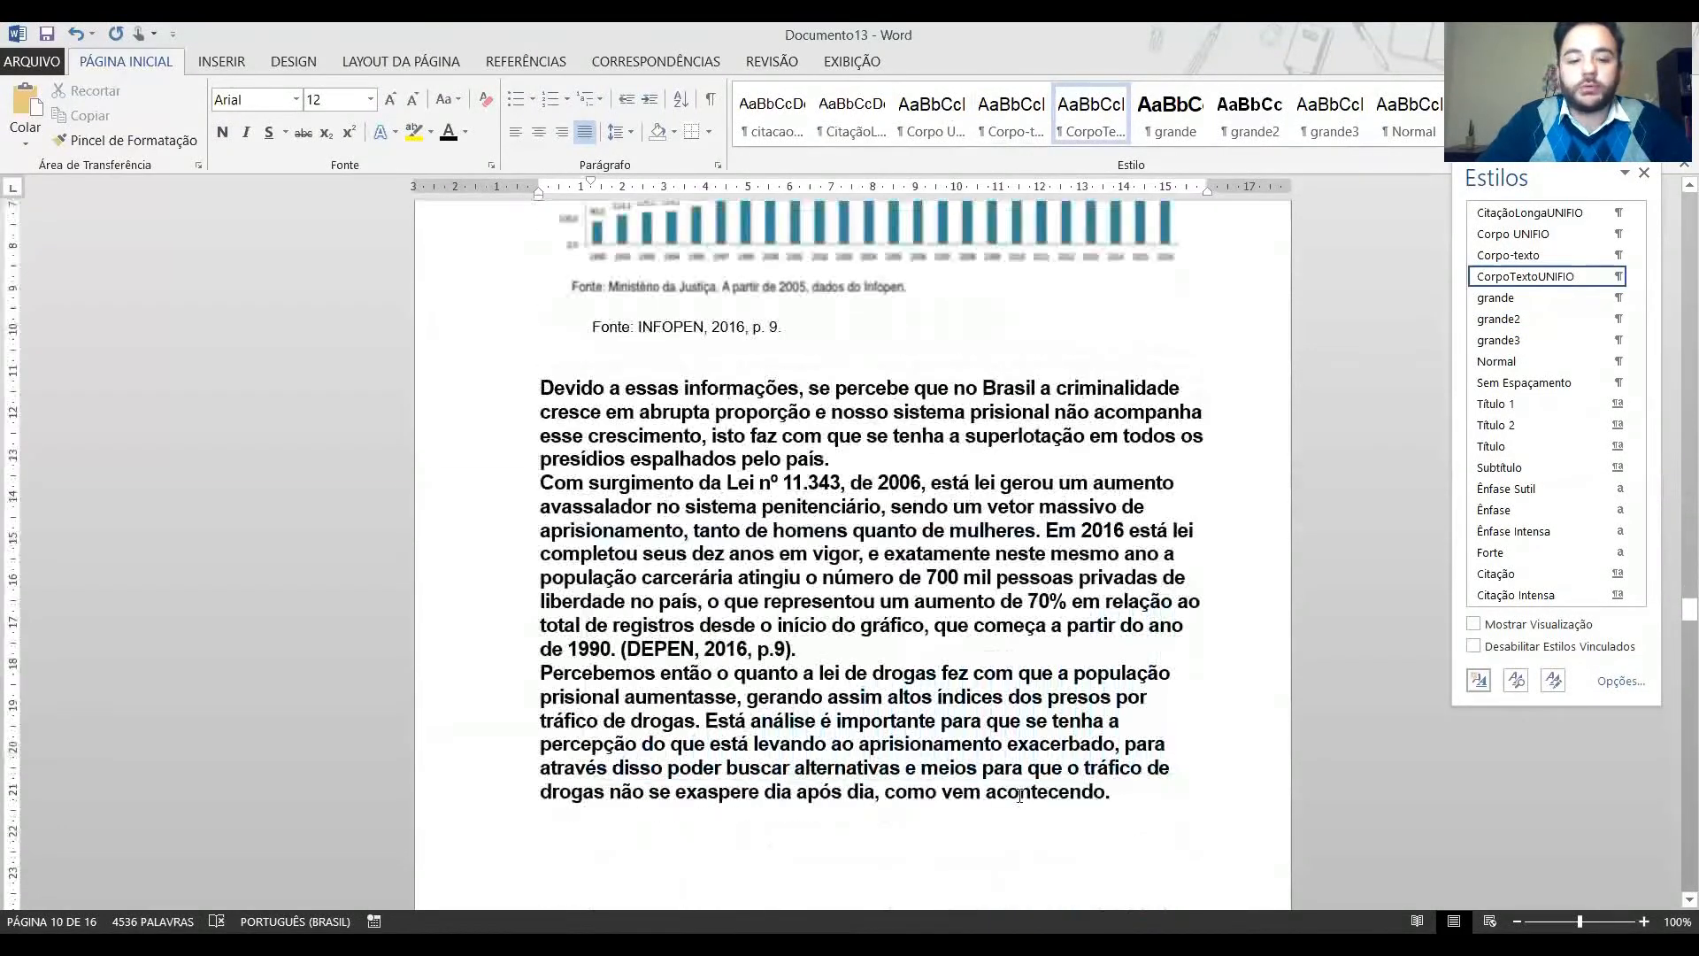
drag(535, 392, 1122, 779)
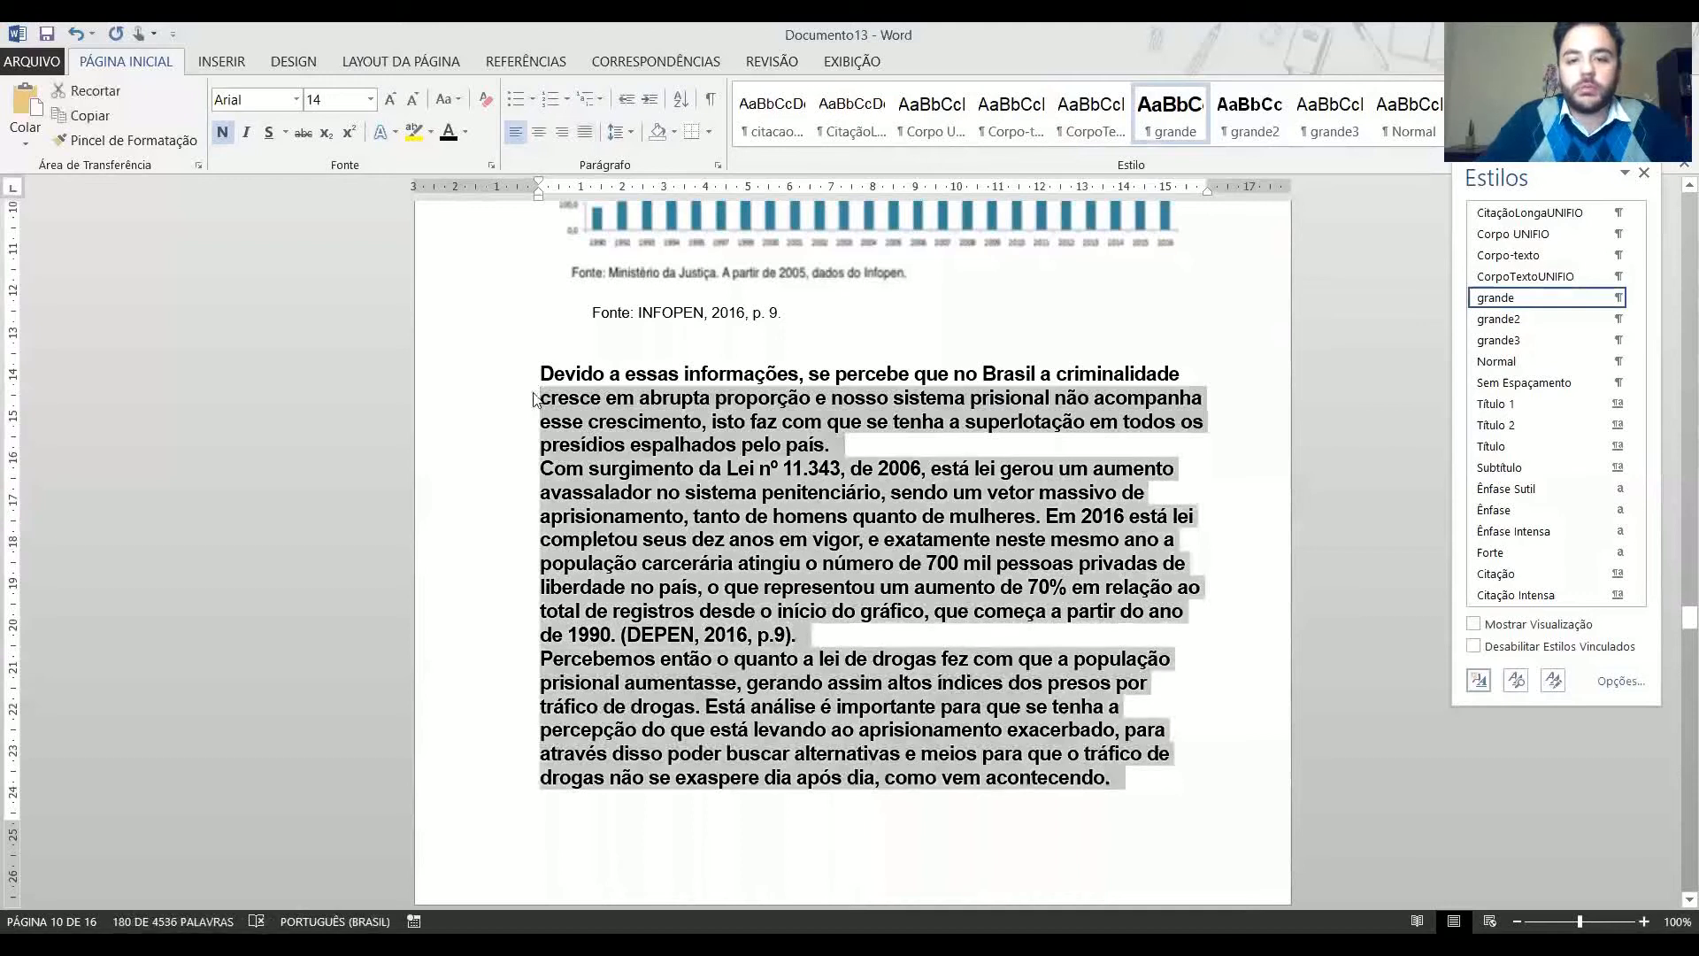
click(1080, 135)
click(709, 577)
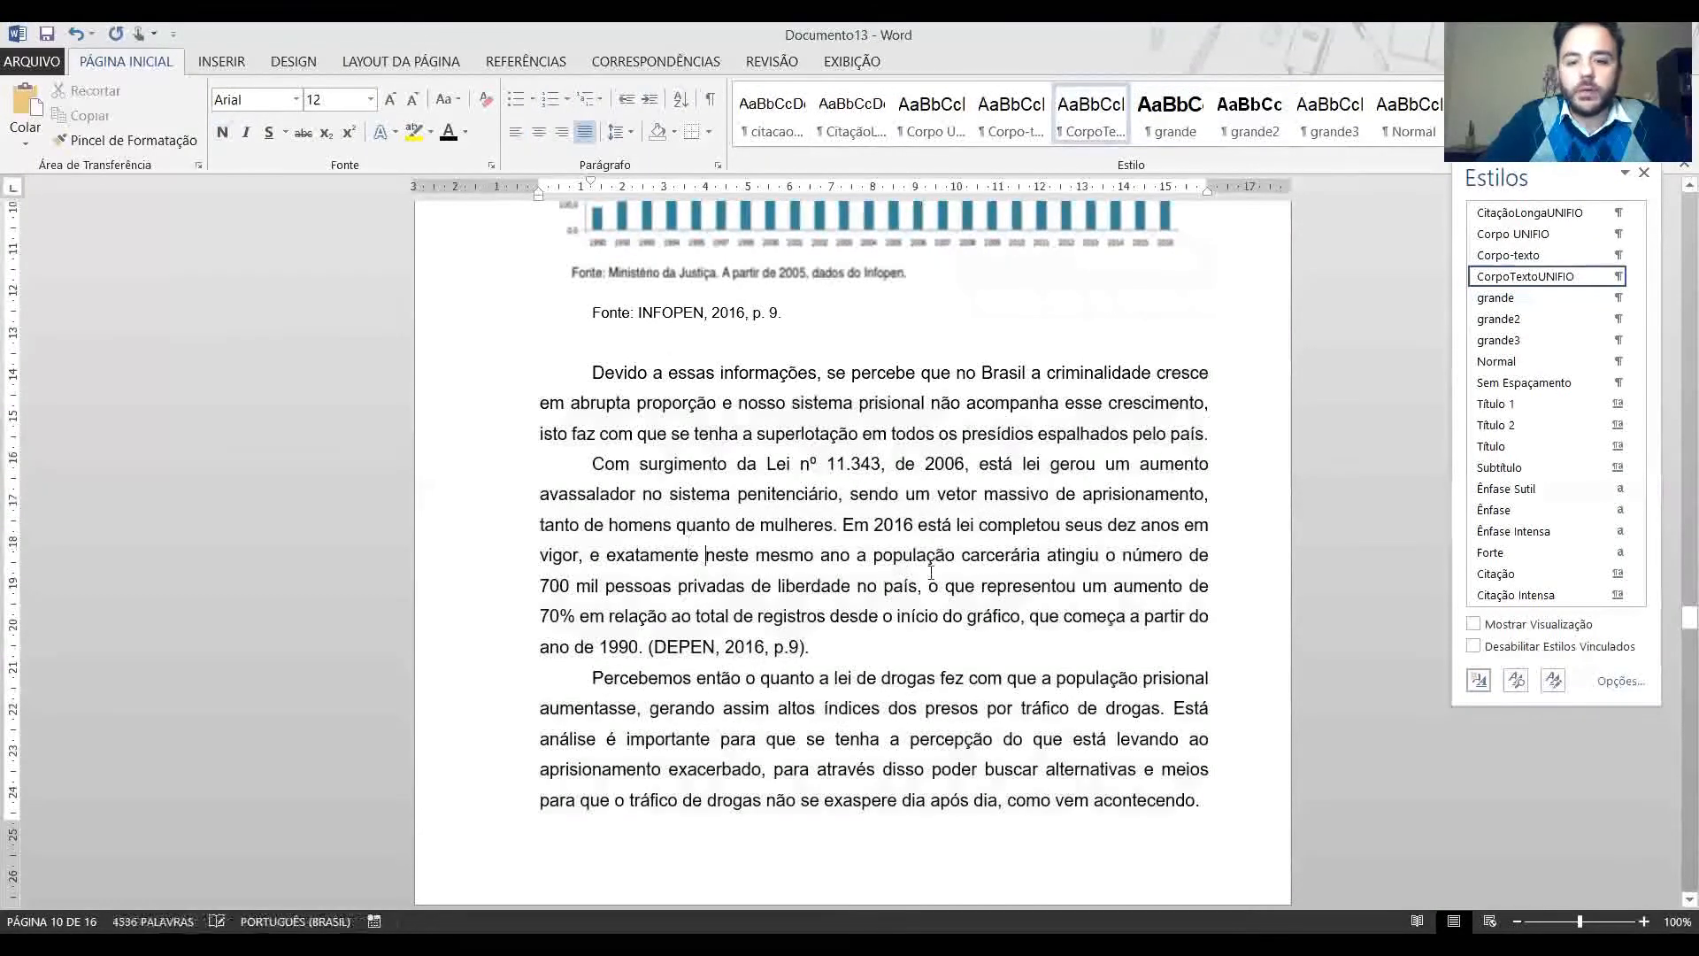
Enclose the passage from "2016 está lei completou" to "privadas de liberdade no país" in quotation marks.
click(874, 525)
text(")
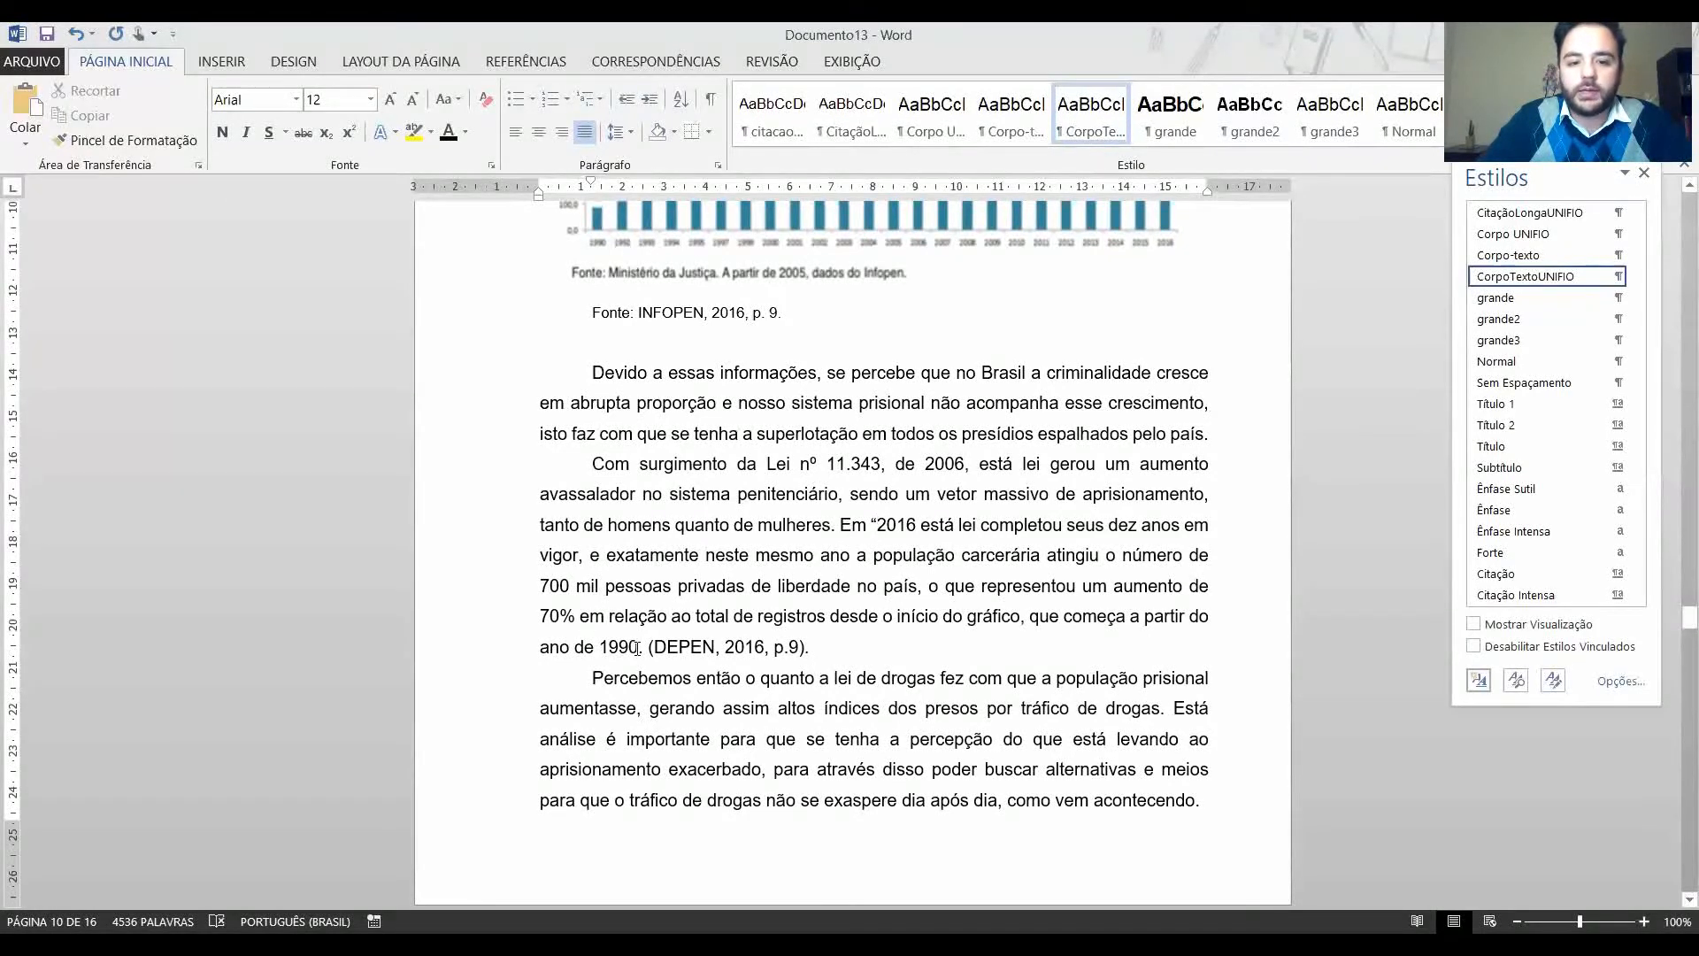
text(")
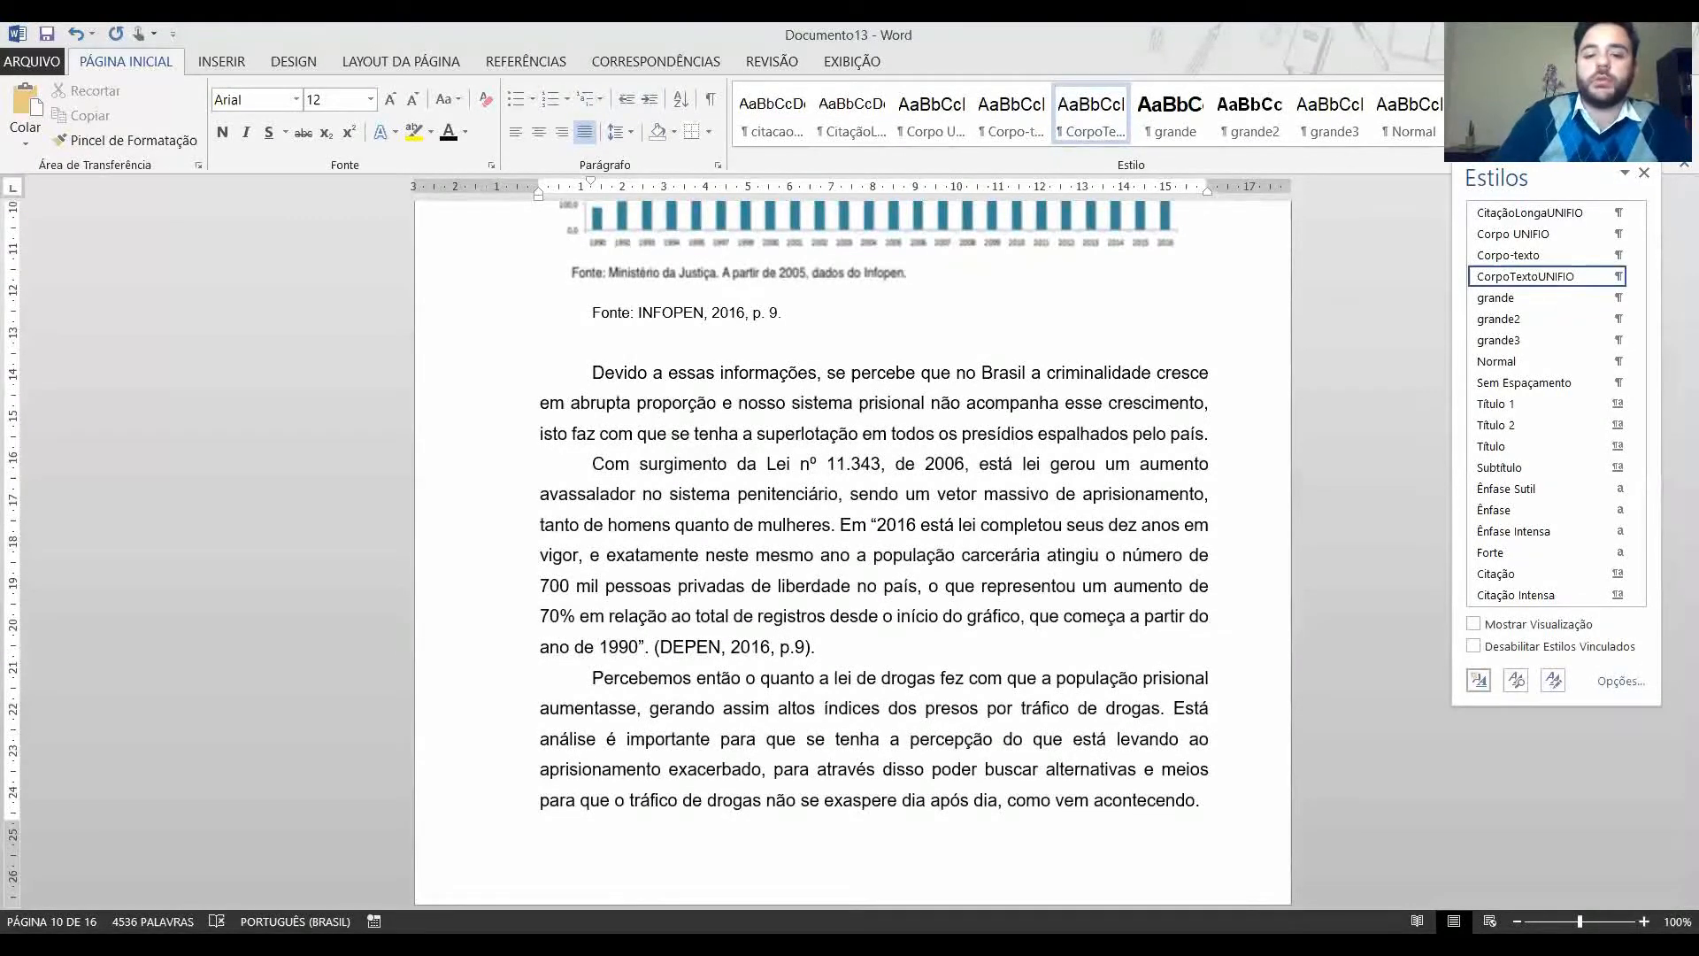
key(BackSpace)
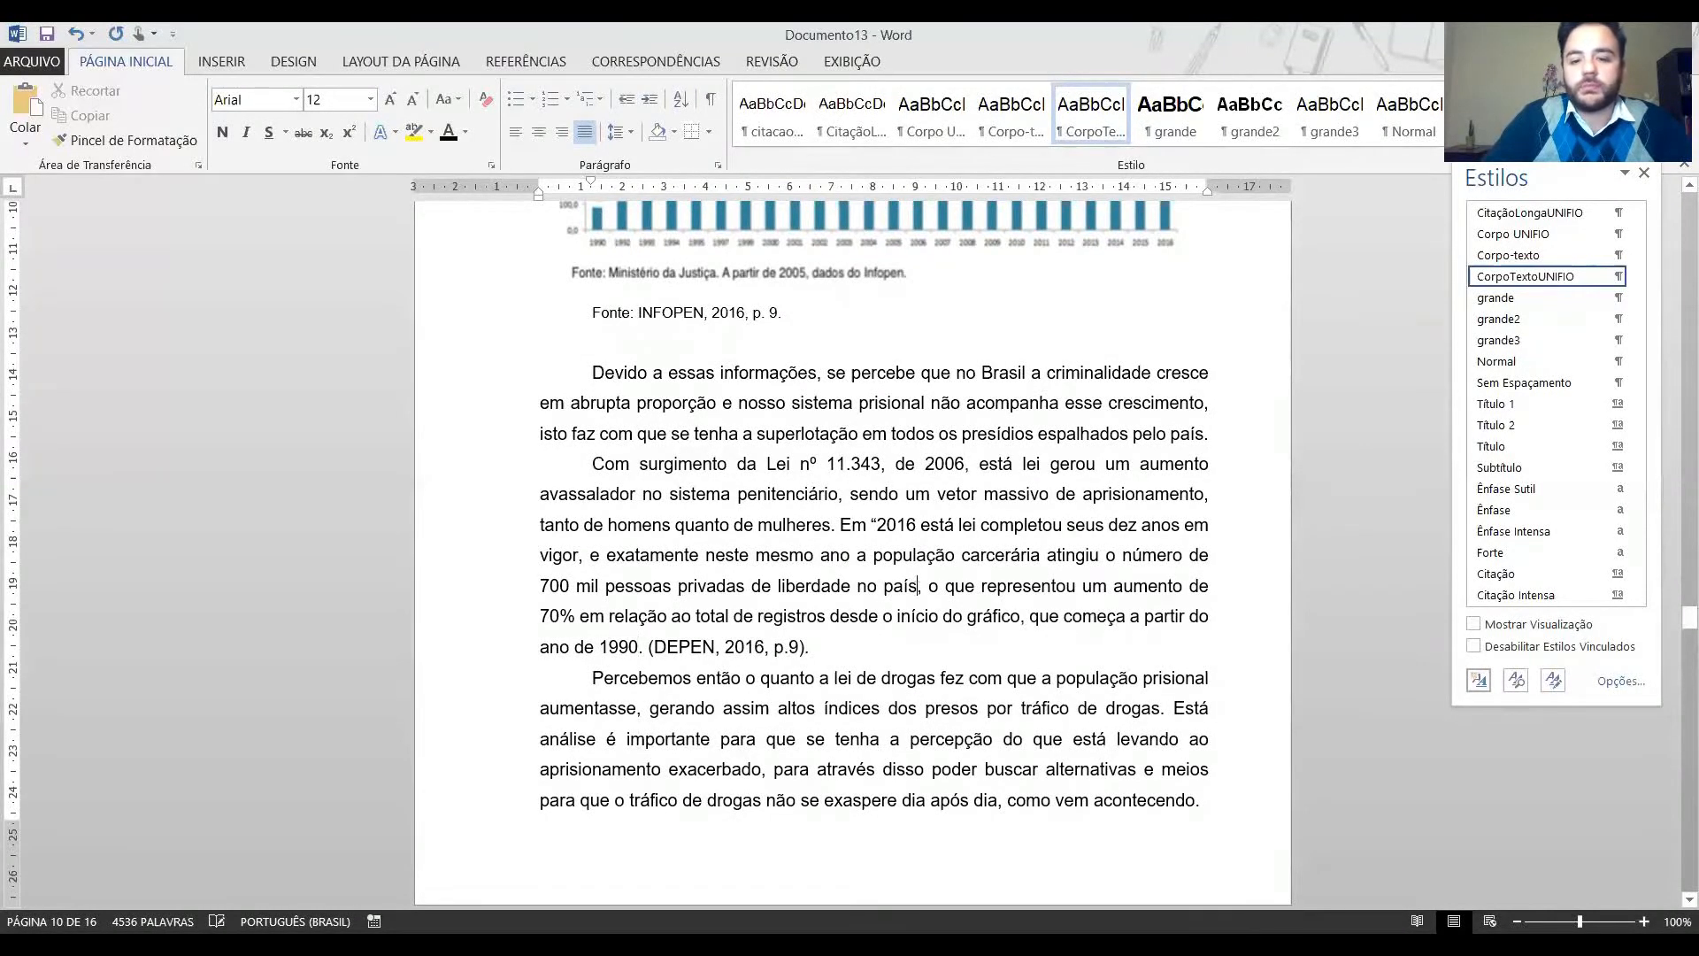
text(")
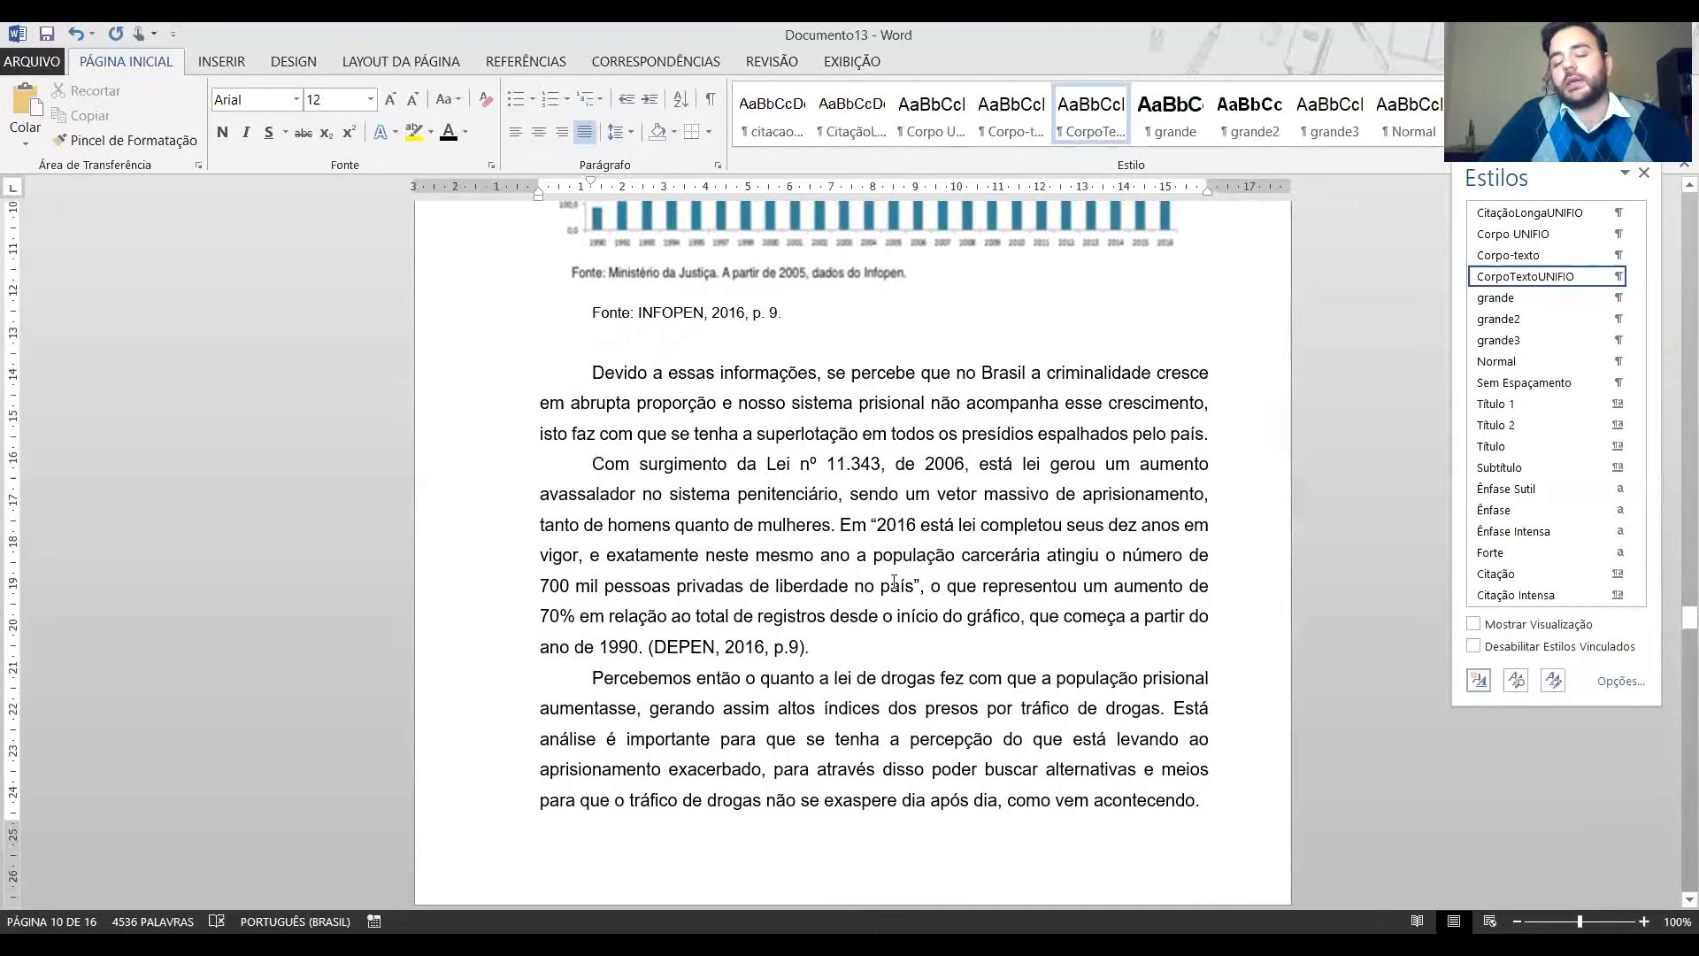
Examine the quoted passage and the source citation closing the paragraph on Lei nº 11.343.
double_click(889, 526)
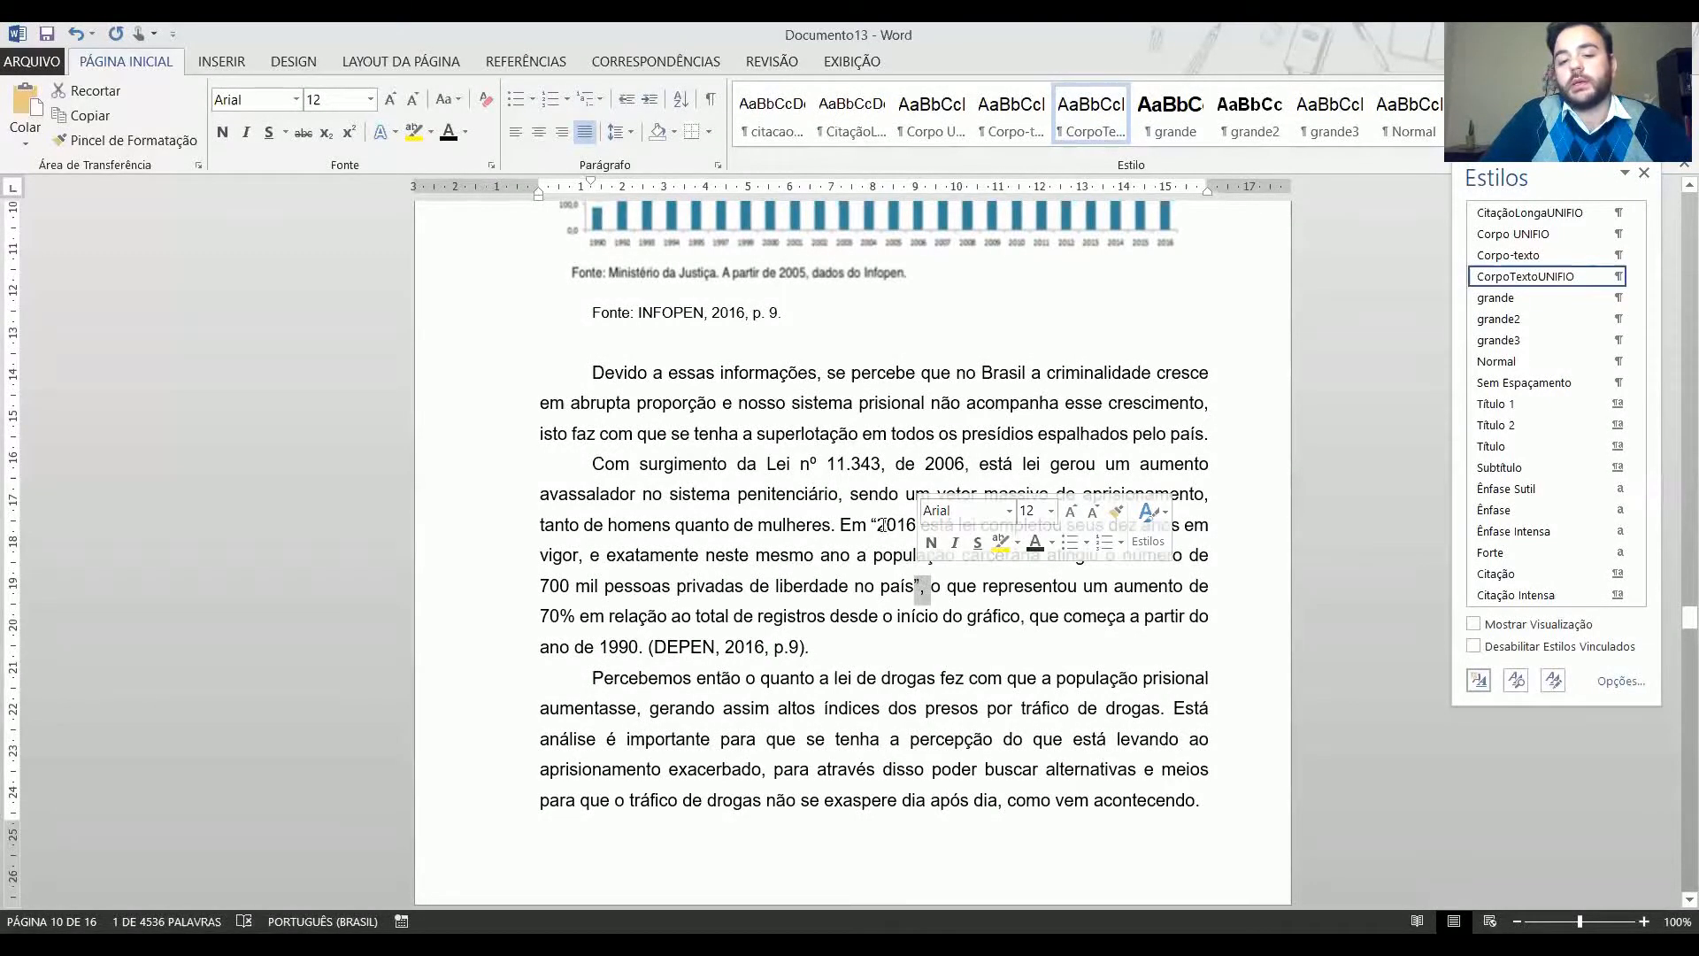
click(885, 586)
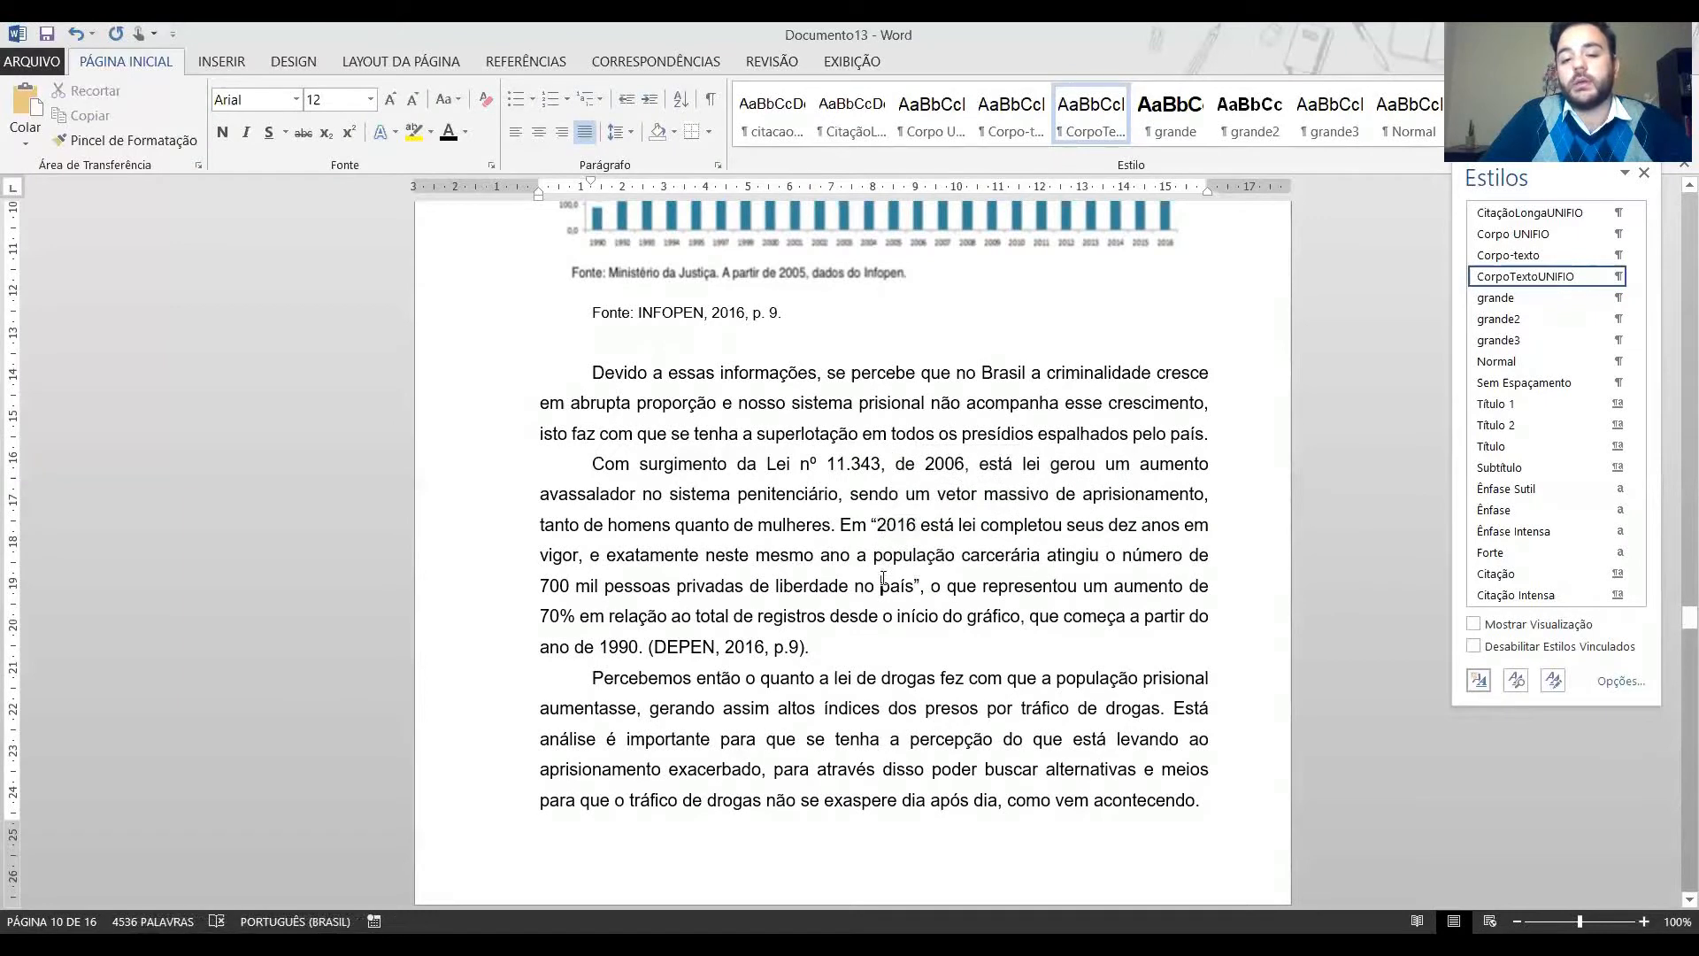
double_click(885, 585)
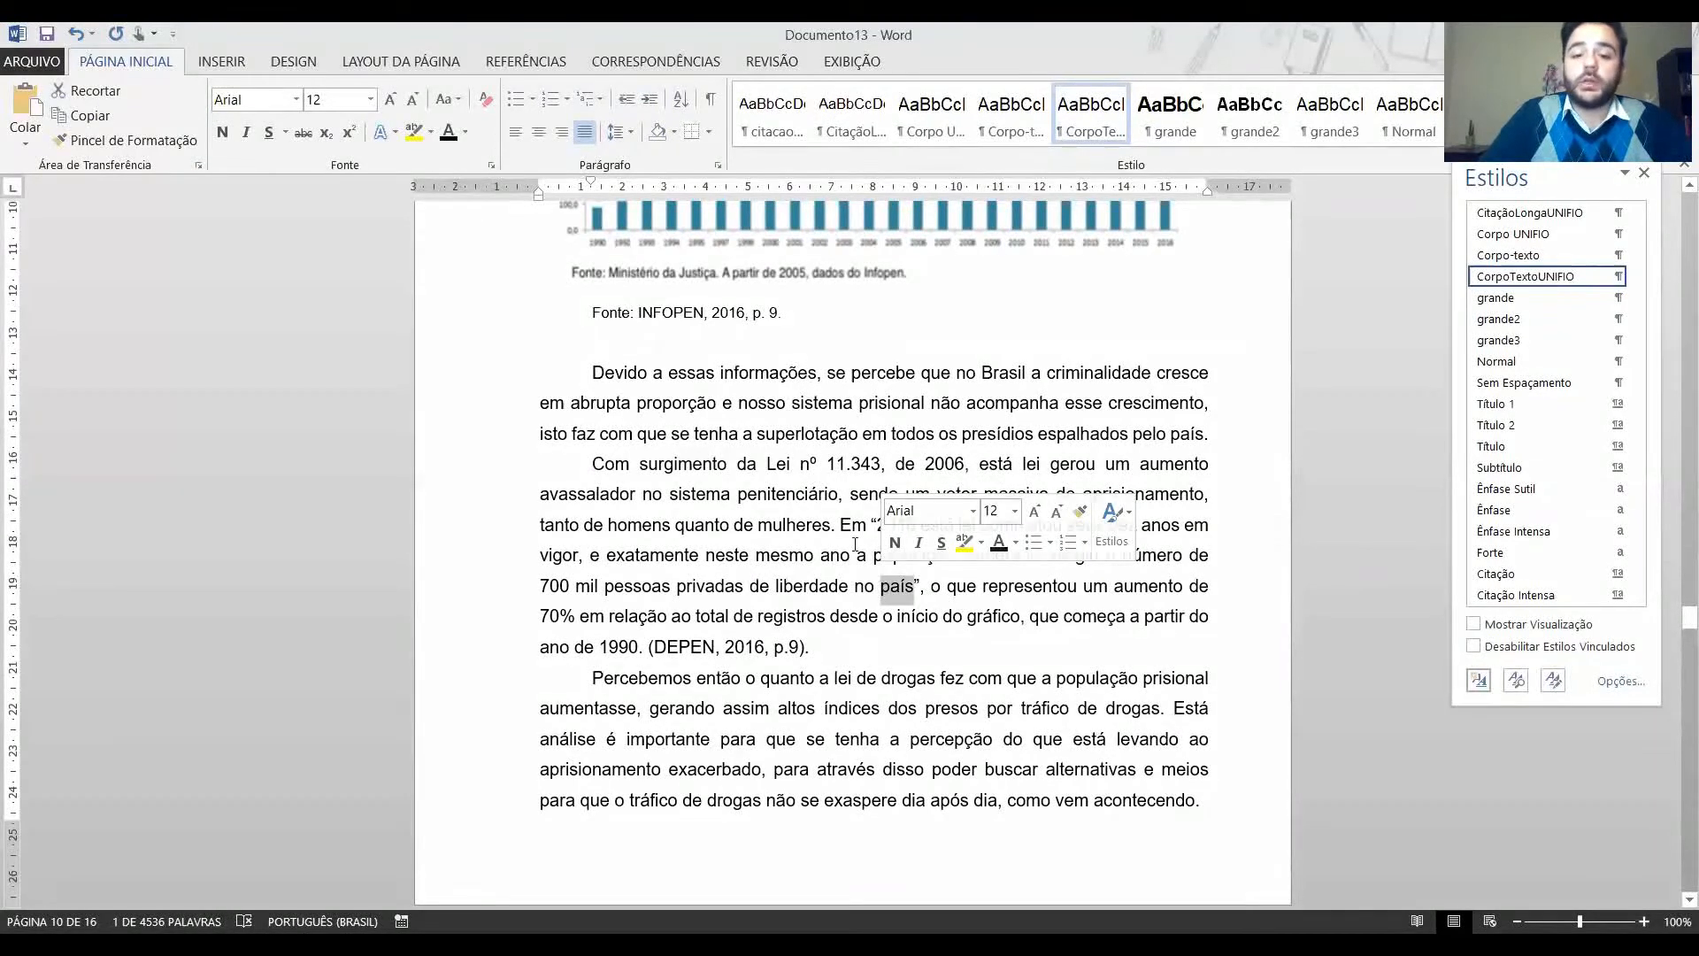
click(878, 522)
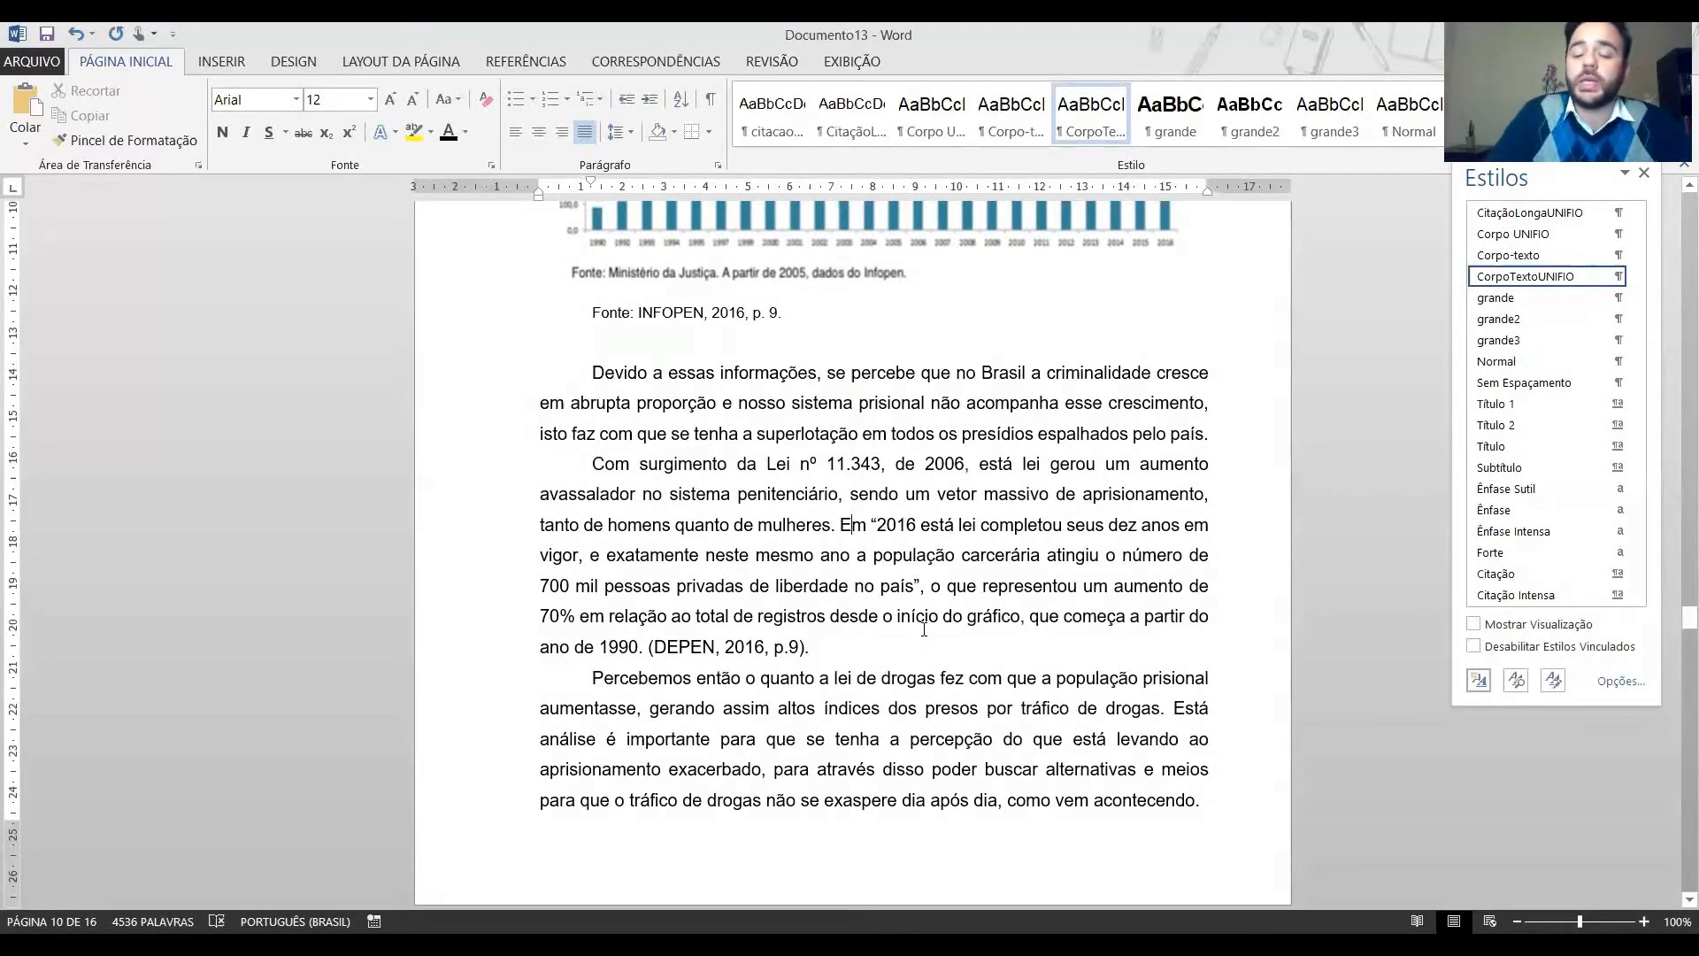
drag(810, 647, 578, 476)
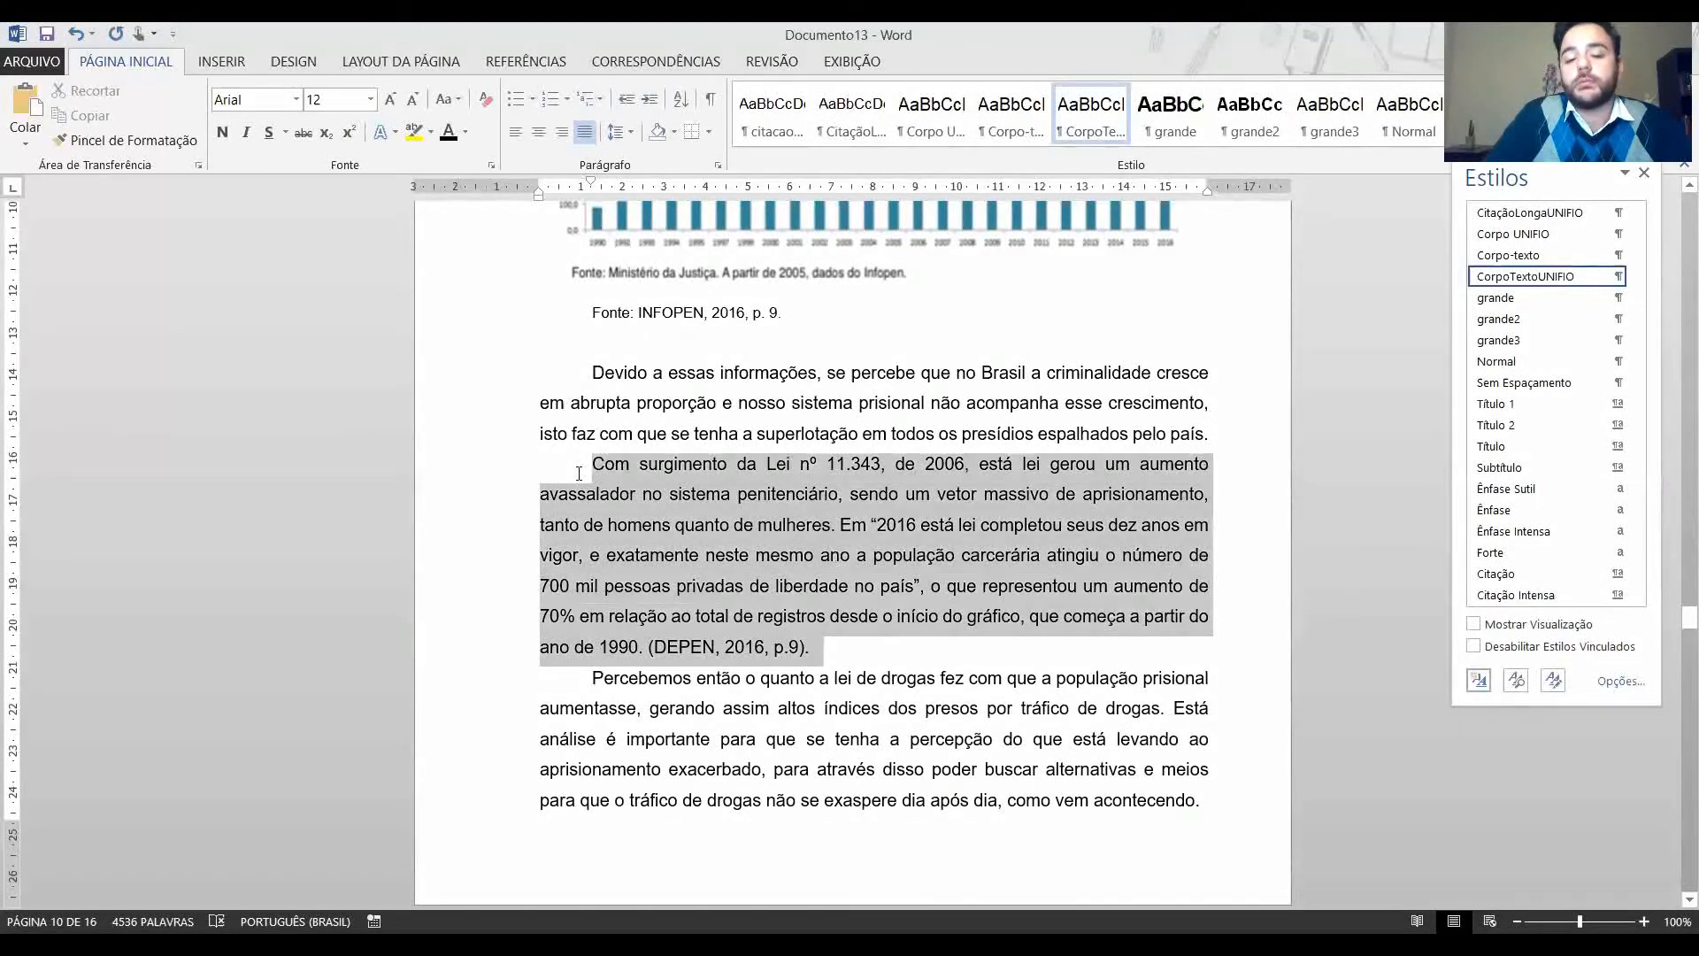
click(581, 469)
drag(684, 626, 832, 650)
click(831, 650)
Replace DEPEN with BRASIL in the citation at the end of the Lei nº 11.343 paragraph.
double_click(708, 648)
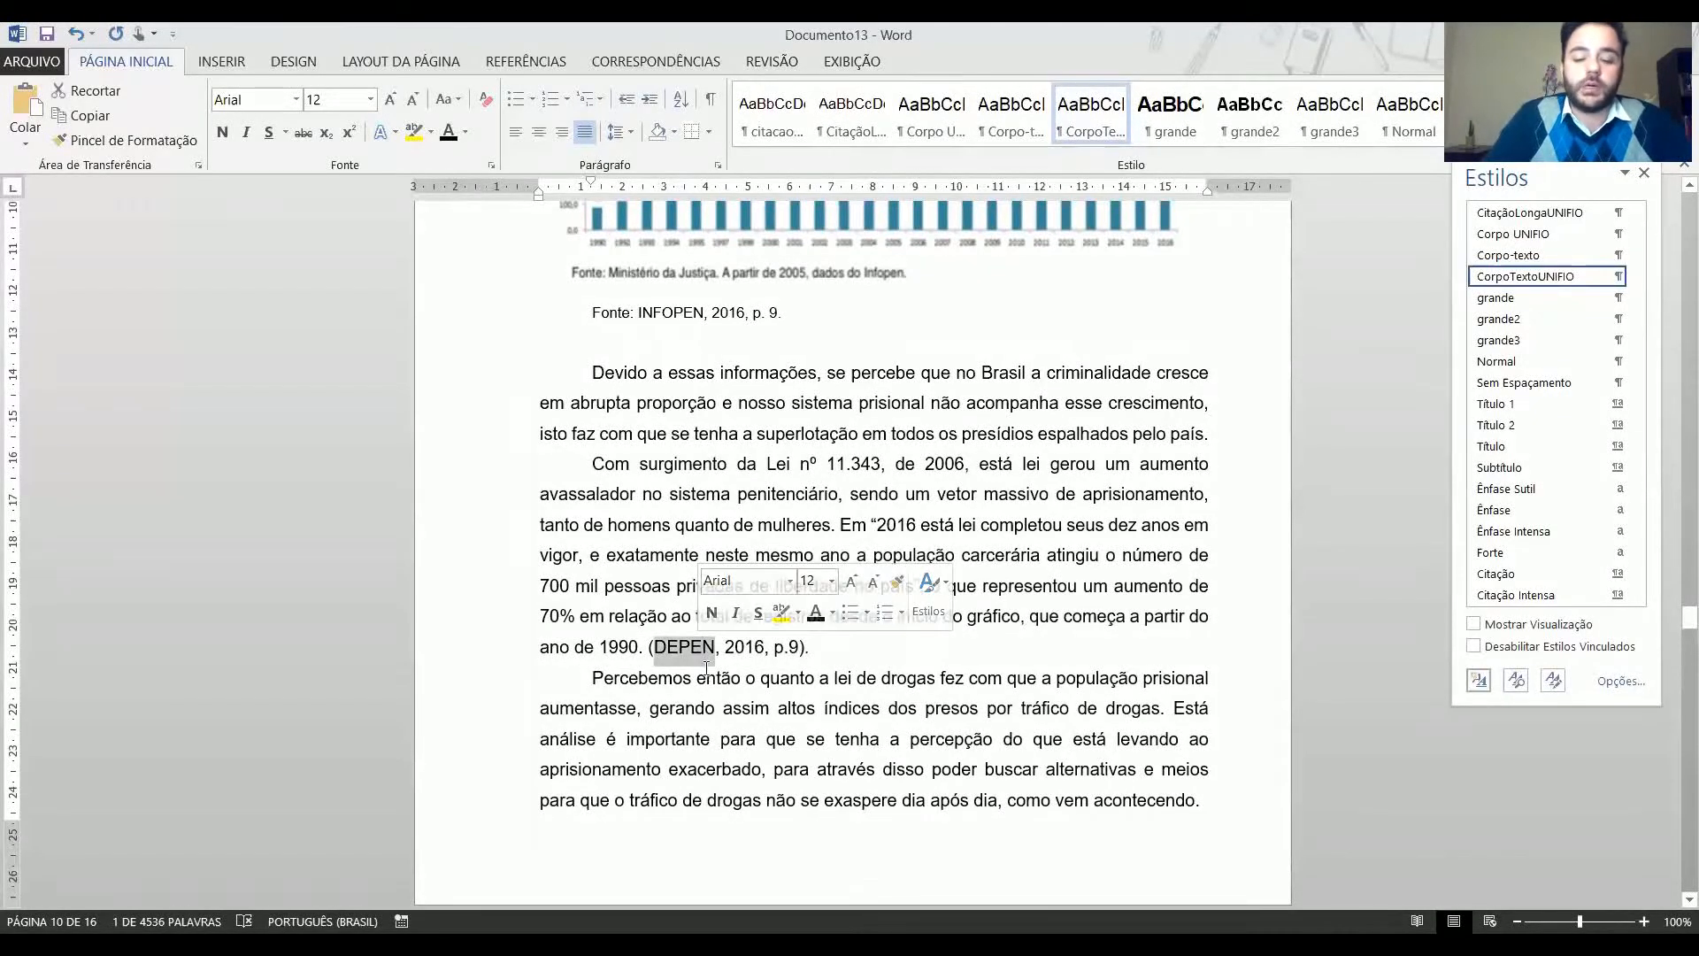
text(BRASIL)
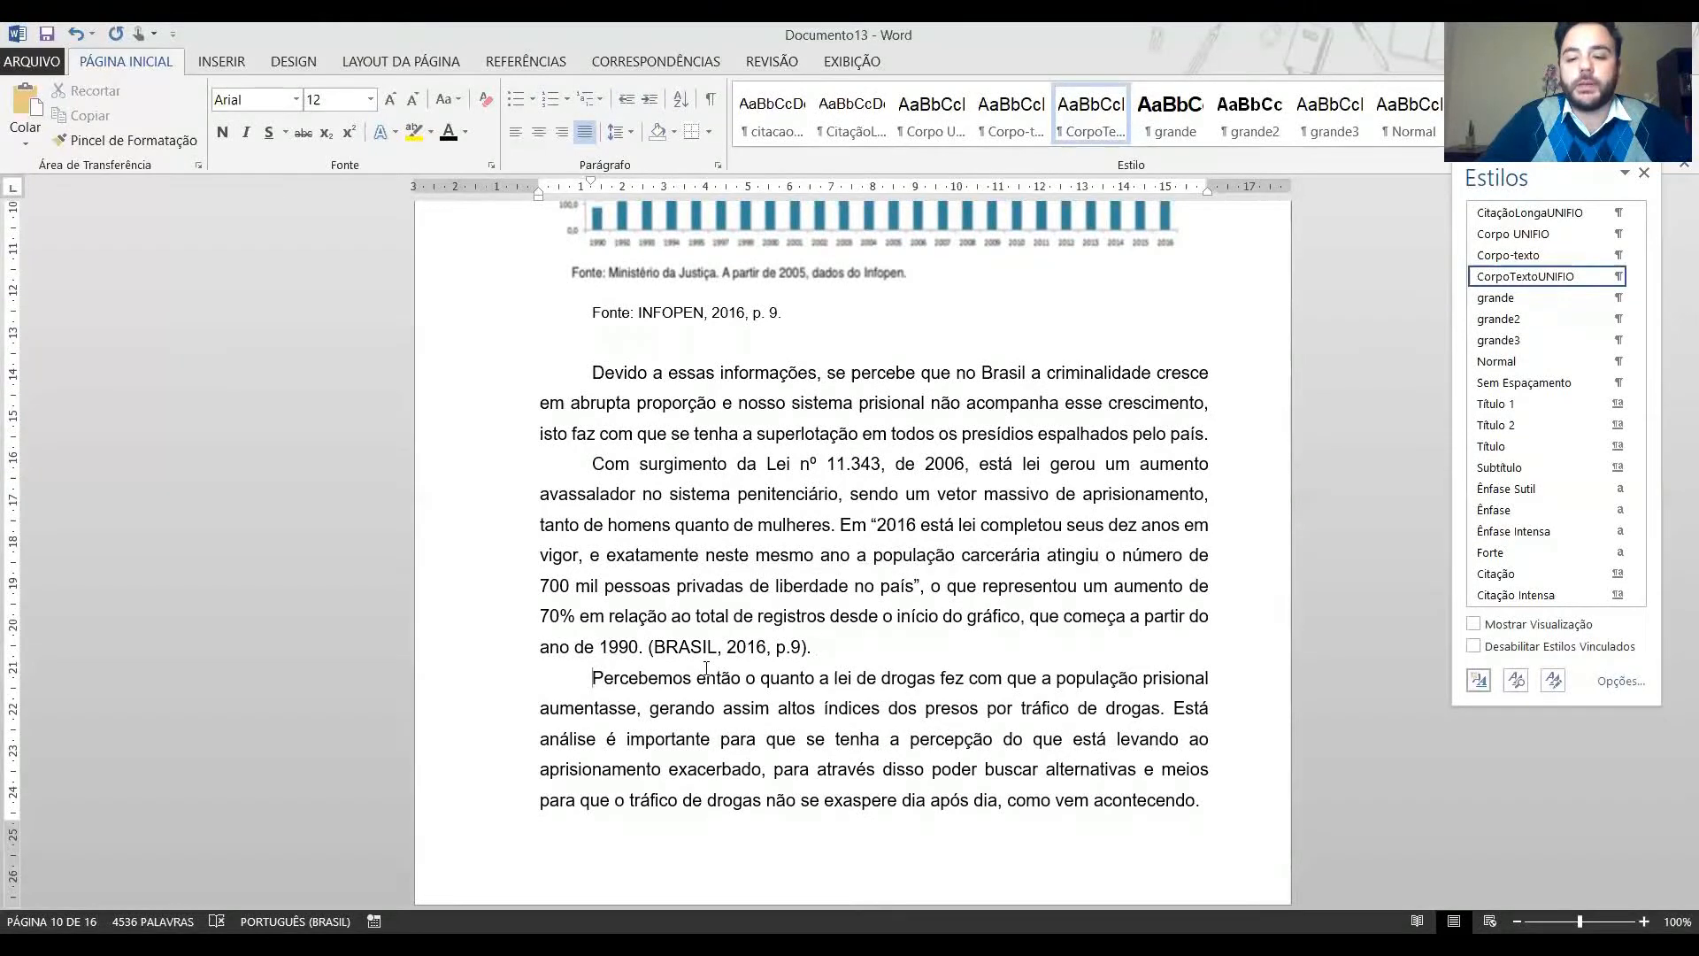
triple_click(706, 667)
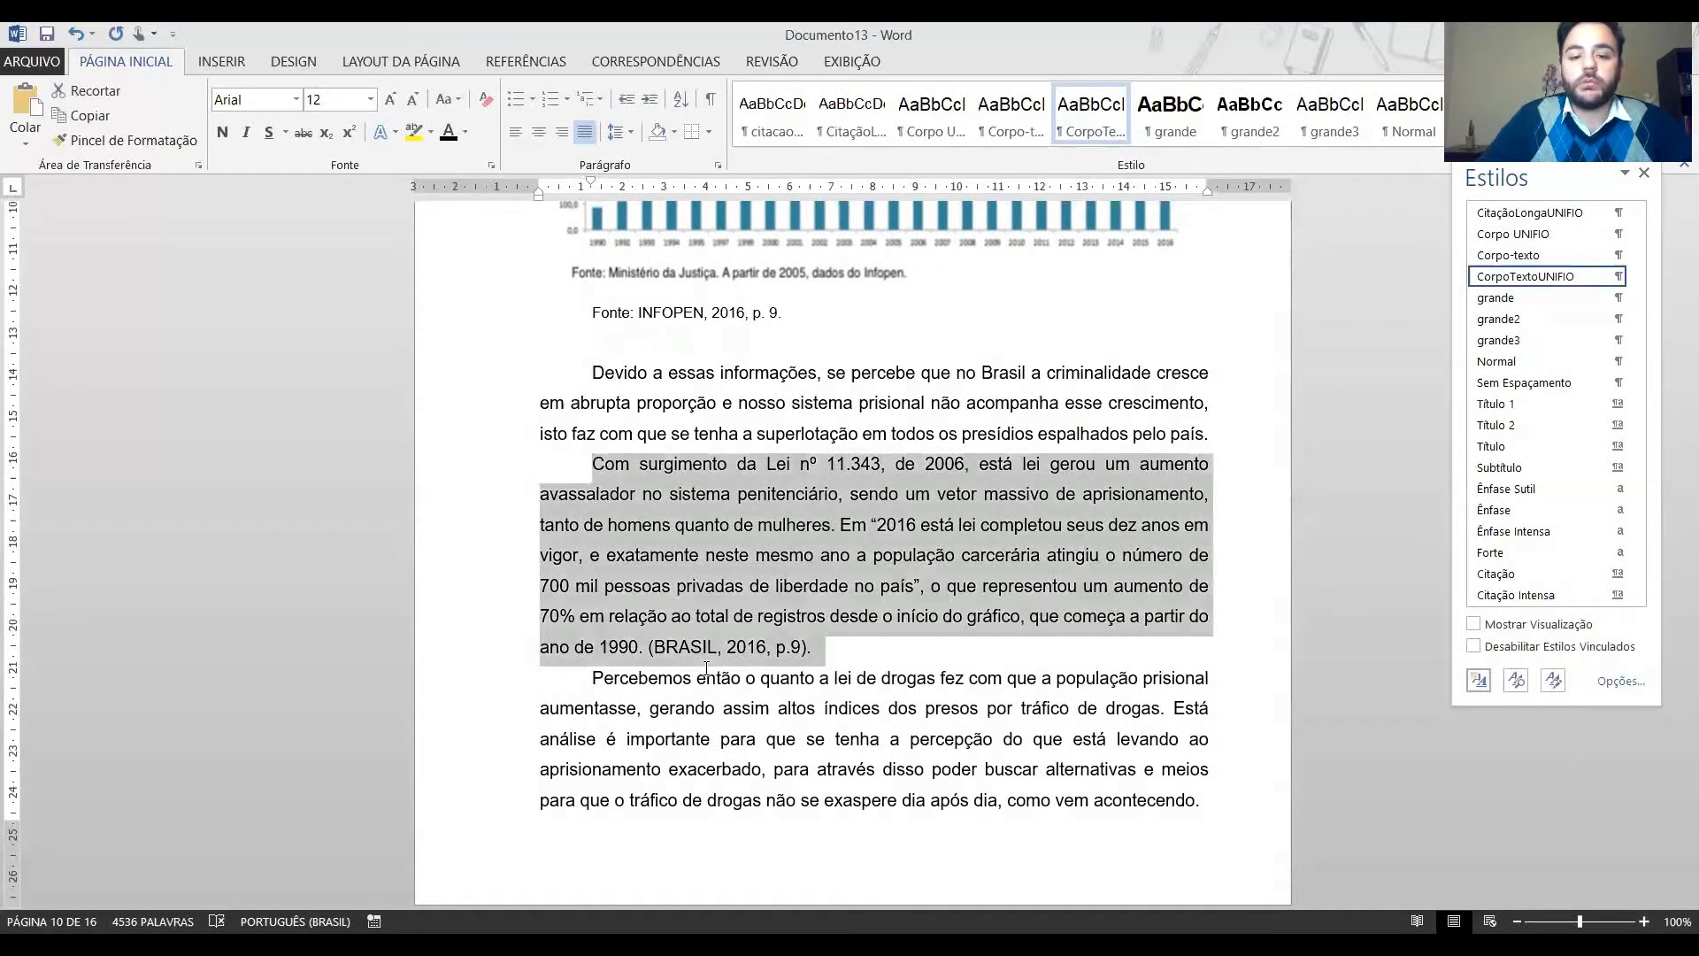
key(Left)
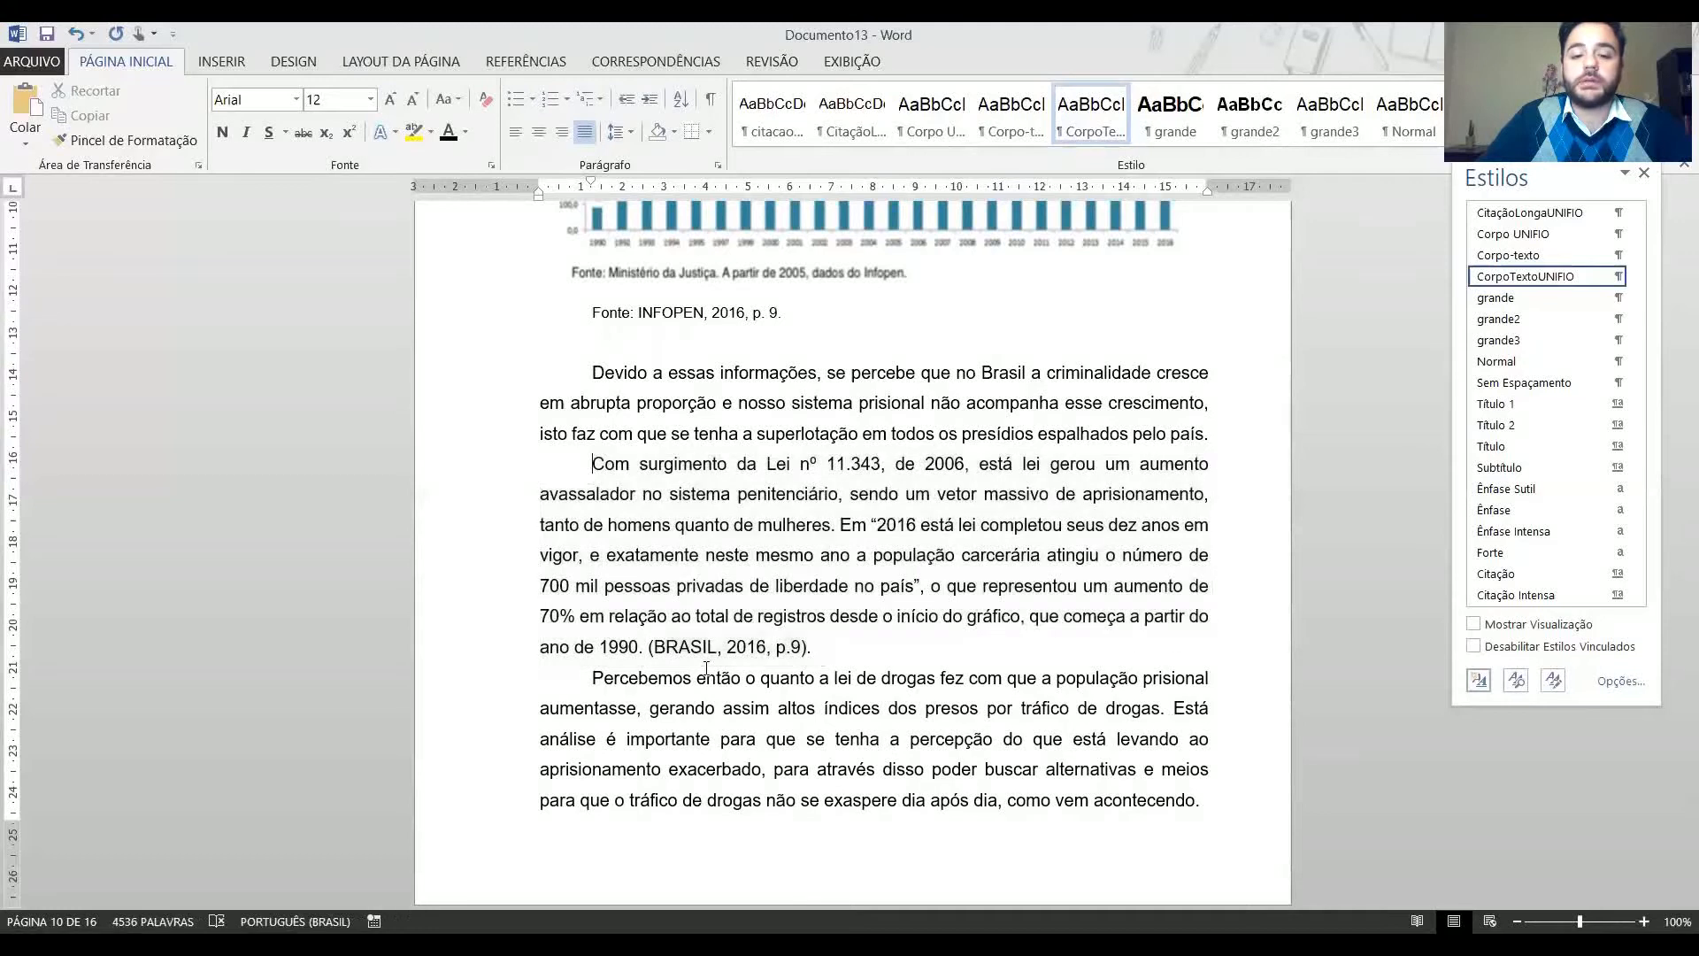
Examine the paragraph beginning "Com base na pesquisa do levantamento de informações penitenciárias" together with its closing citation.
scroll(706, 667, down, 3)
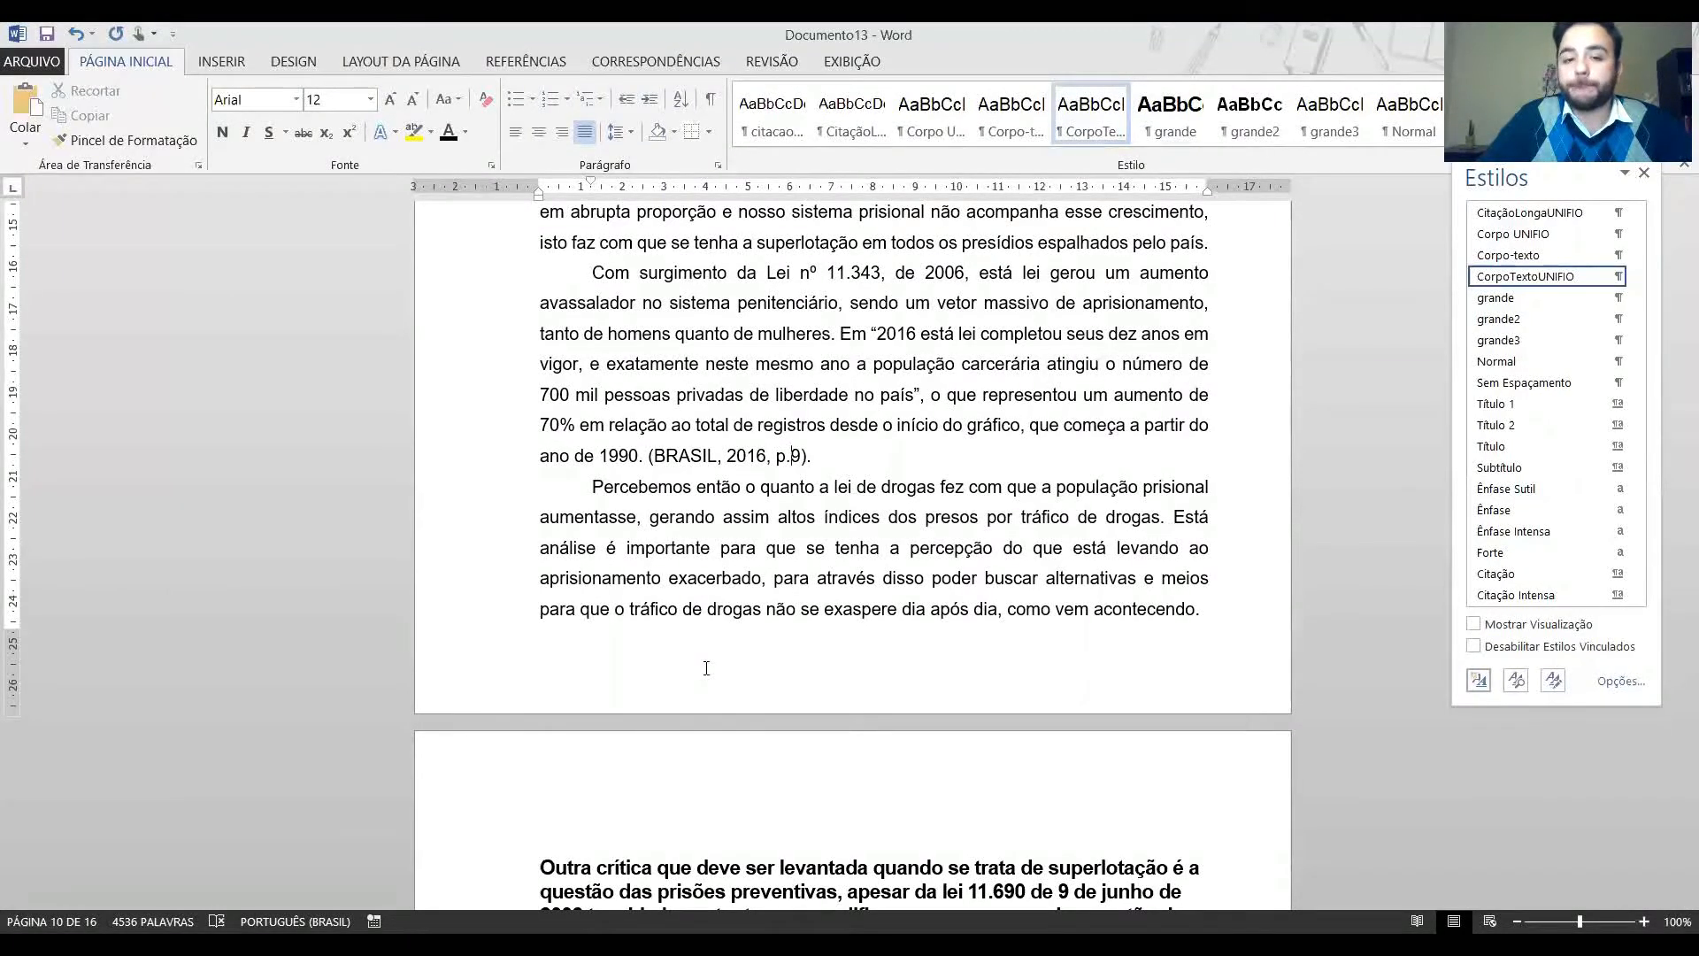
scroll(706, 668, up, 1)
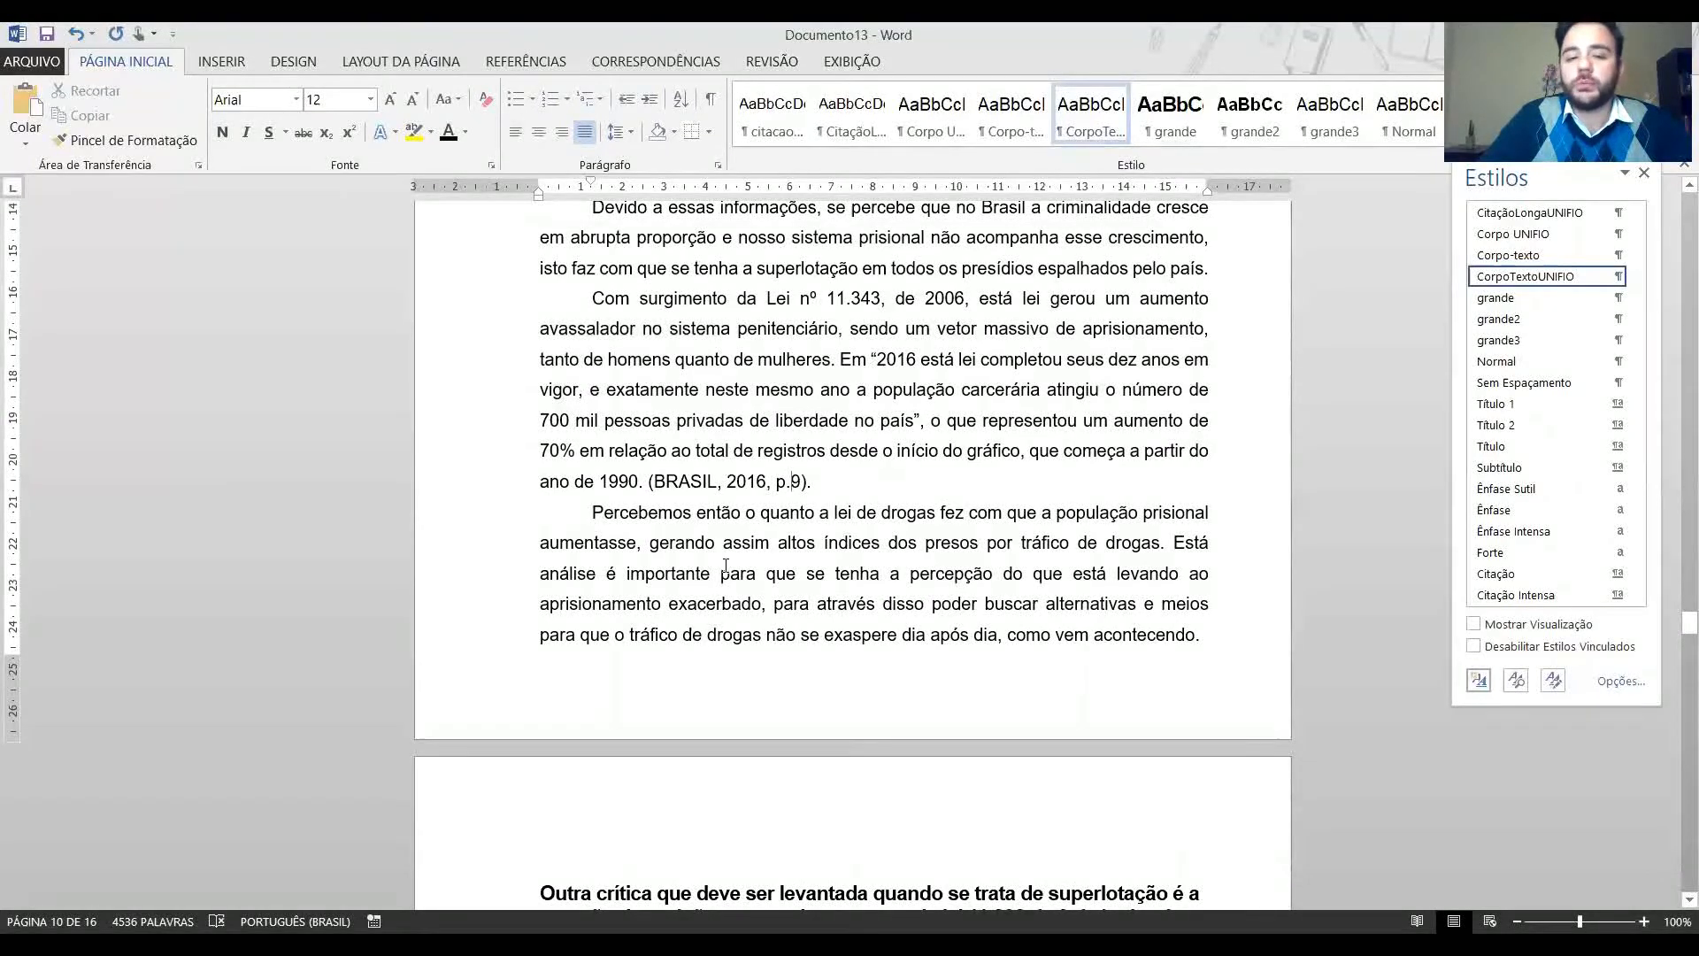
scroll(721, 562, up, 10)
scroll(726, 564, up, 9)
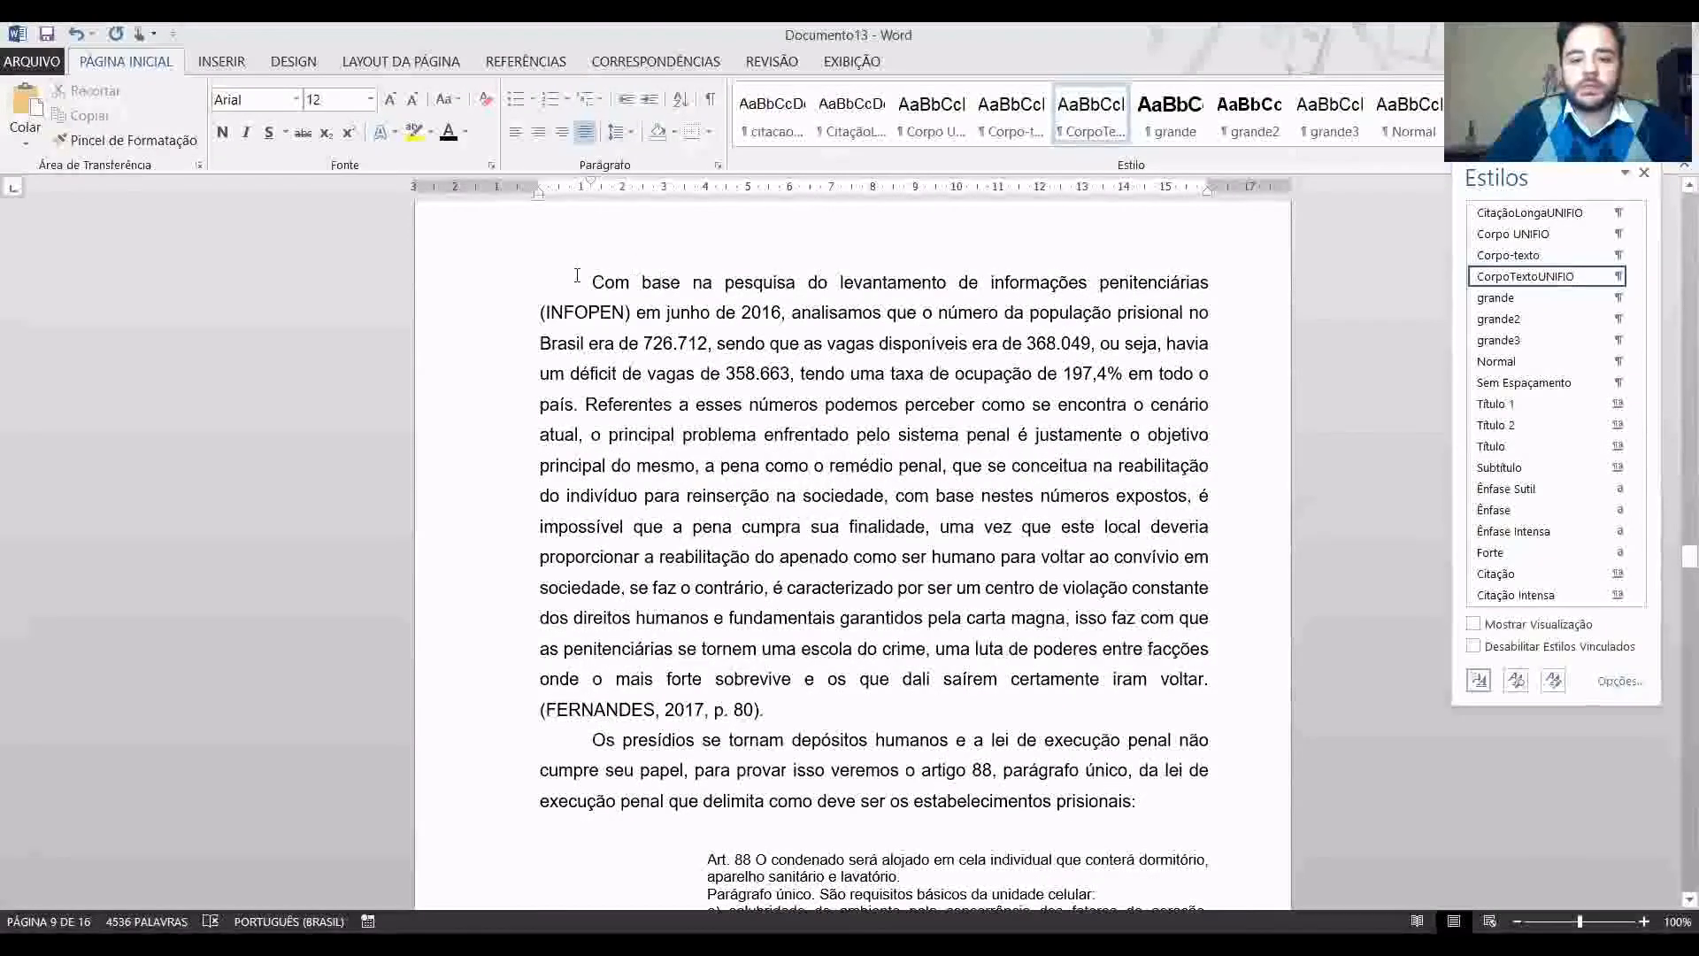
drag(580, 281, 809, 709)
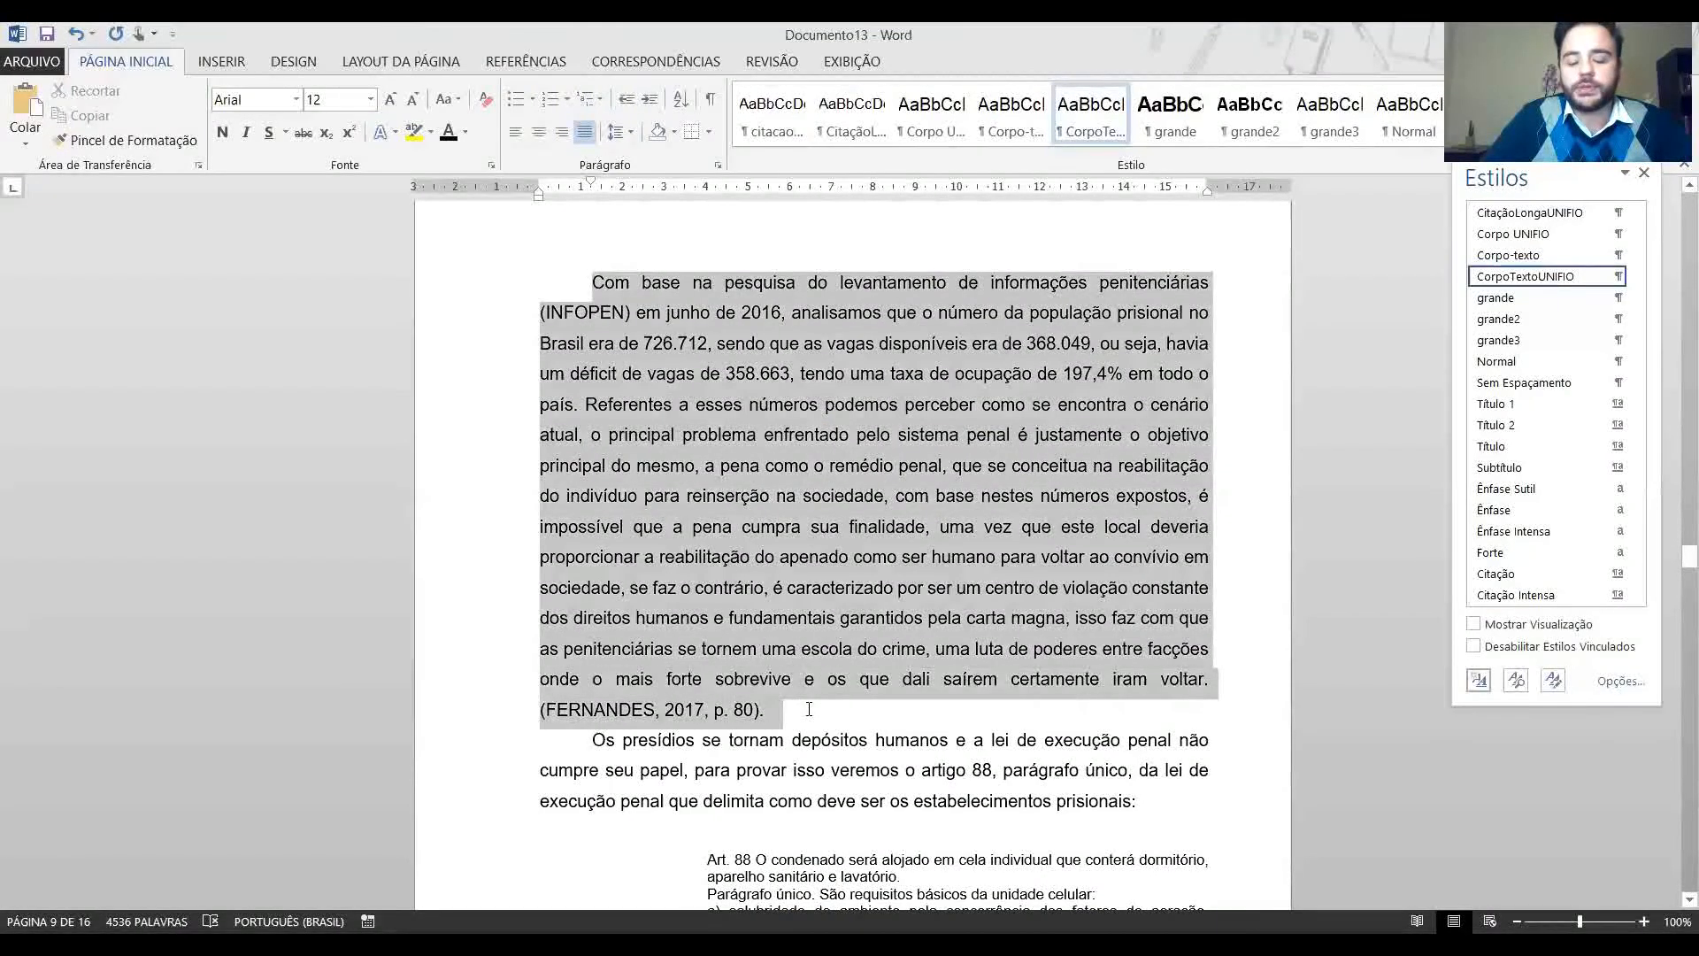
click(809, 709)
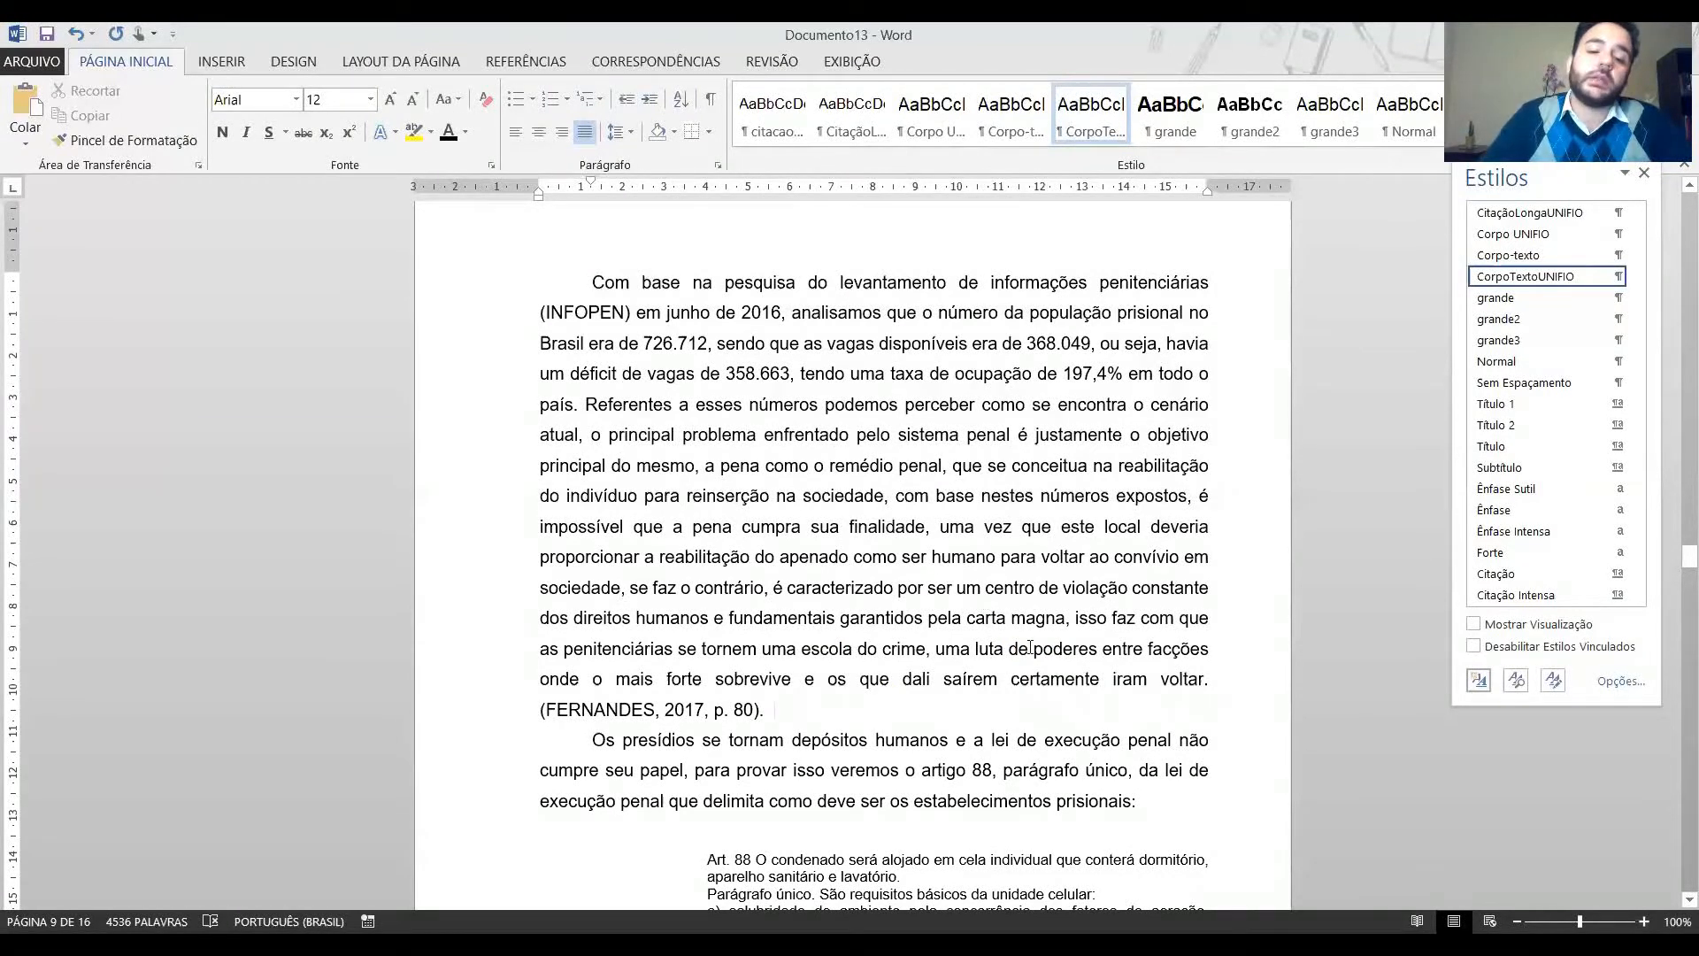
Add a note paragraph below the short-citation note reading "Citação indireta: reescrevo as ideias de alguém com minhas palavras".
scroll(1030, 647, down, 4)
scroll(1086, 574, down, 4)
click(1086, 575)
key(Return)
text(CITAÇ)
key(BackSpace)
key(BackSpace)
key(BackSpace)
key(BackSpace)
text(itaçao indireta)
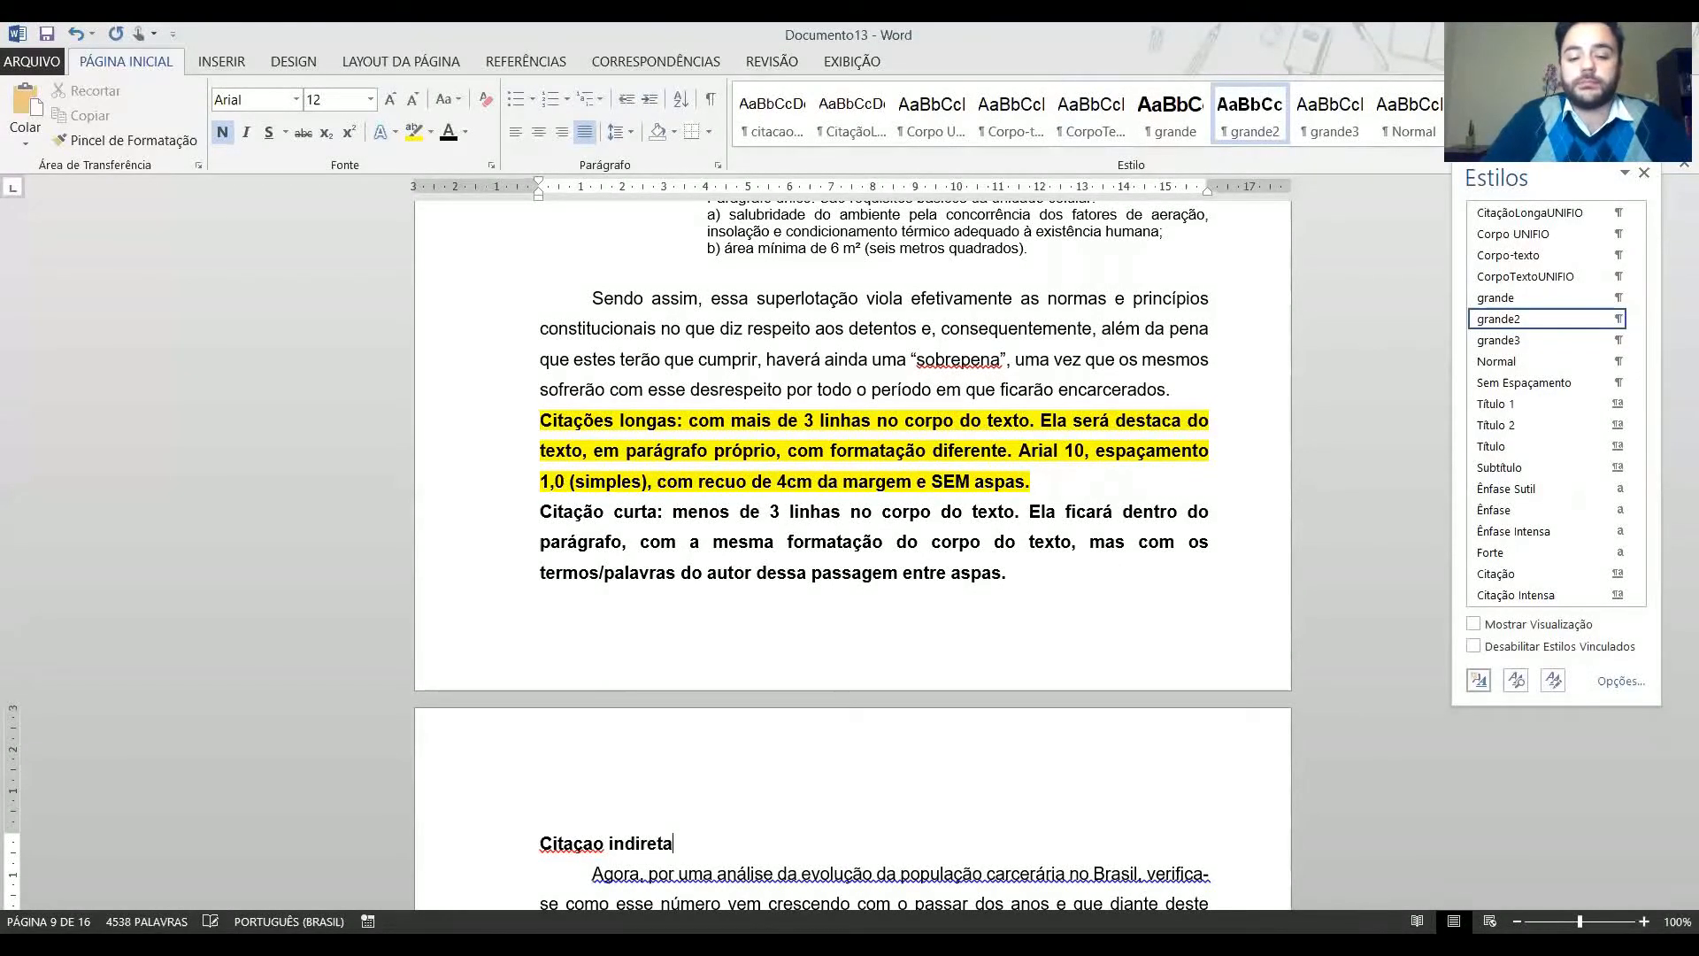
text(: reescrevo as ideias de alguém com  i)
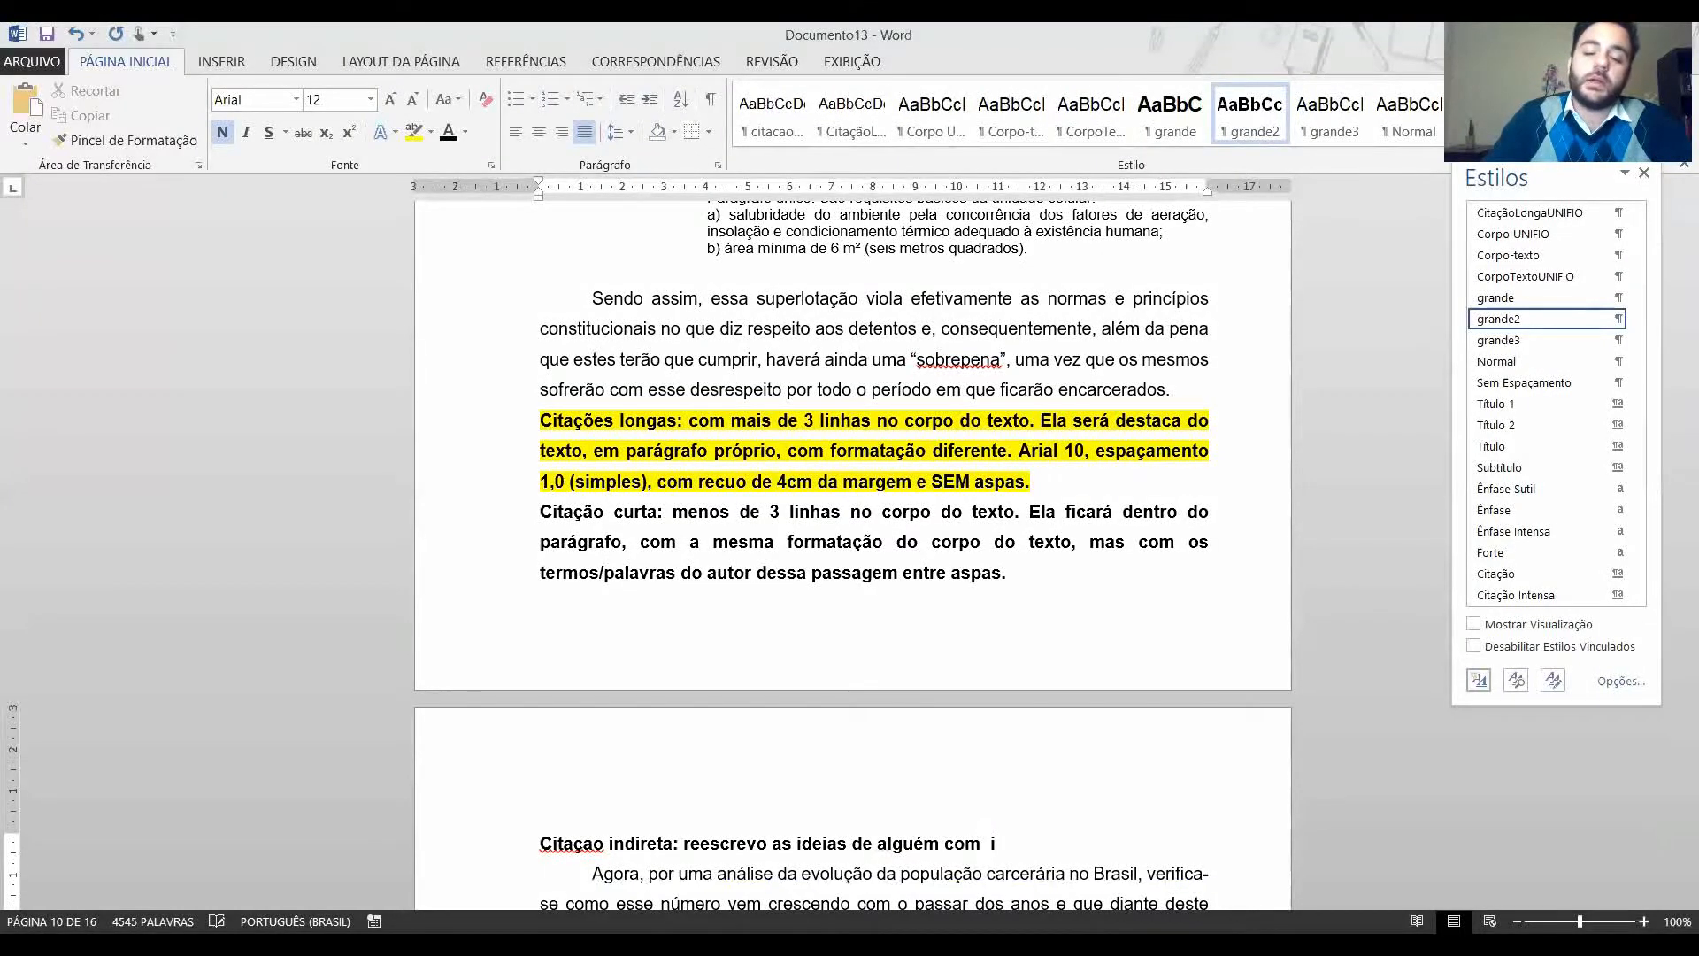
key(BackSpace)
key(BackSpace)
text(minhas pa)
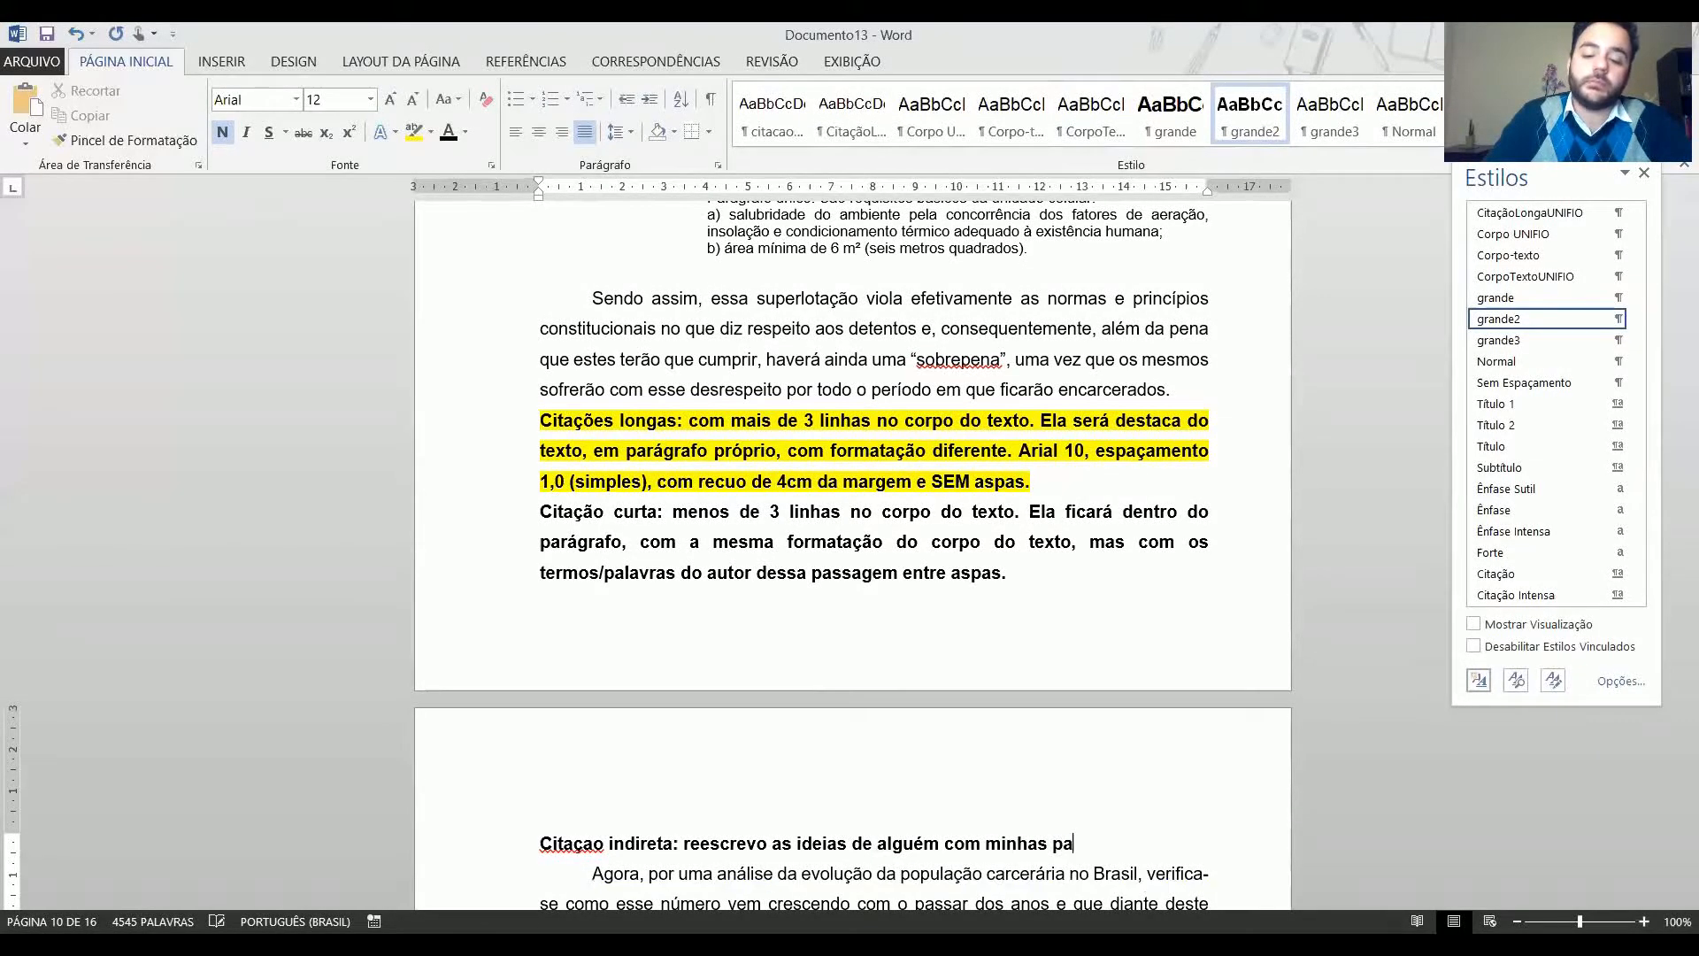
text(lavras)
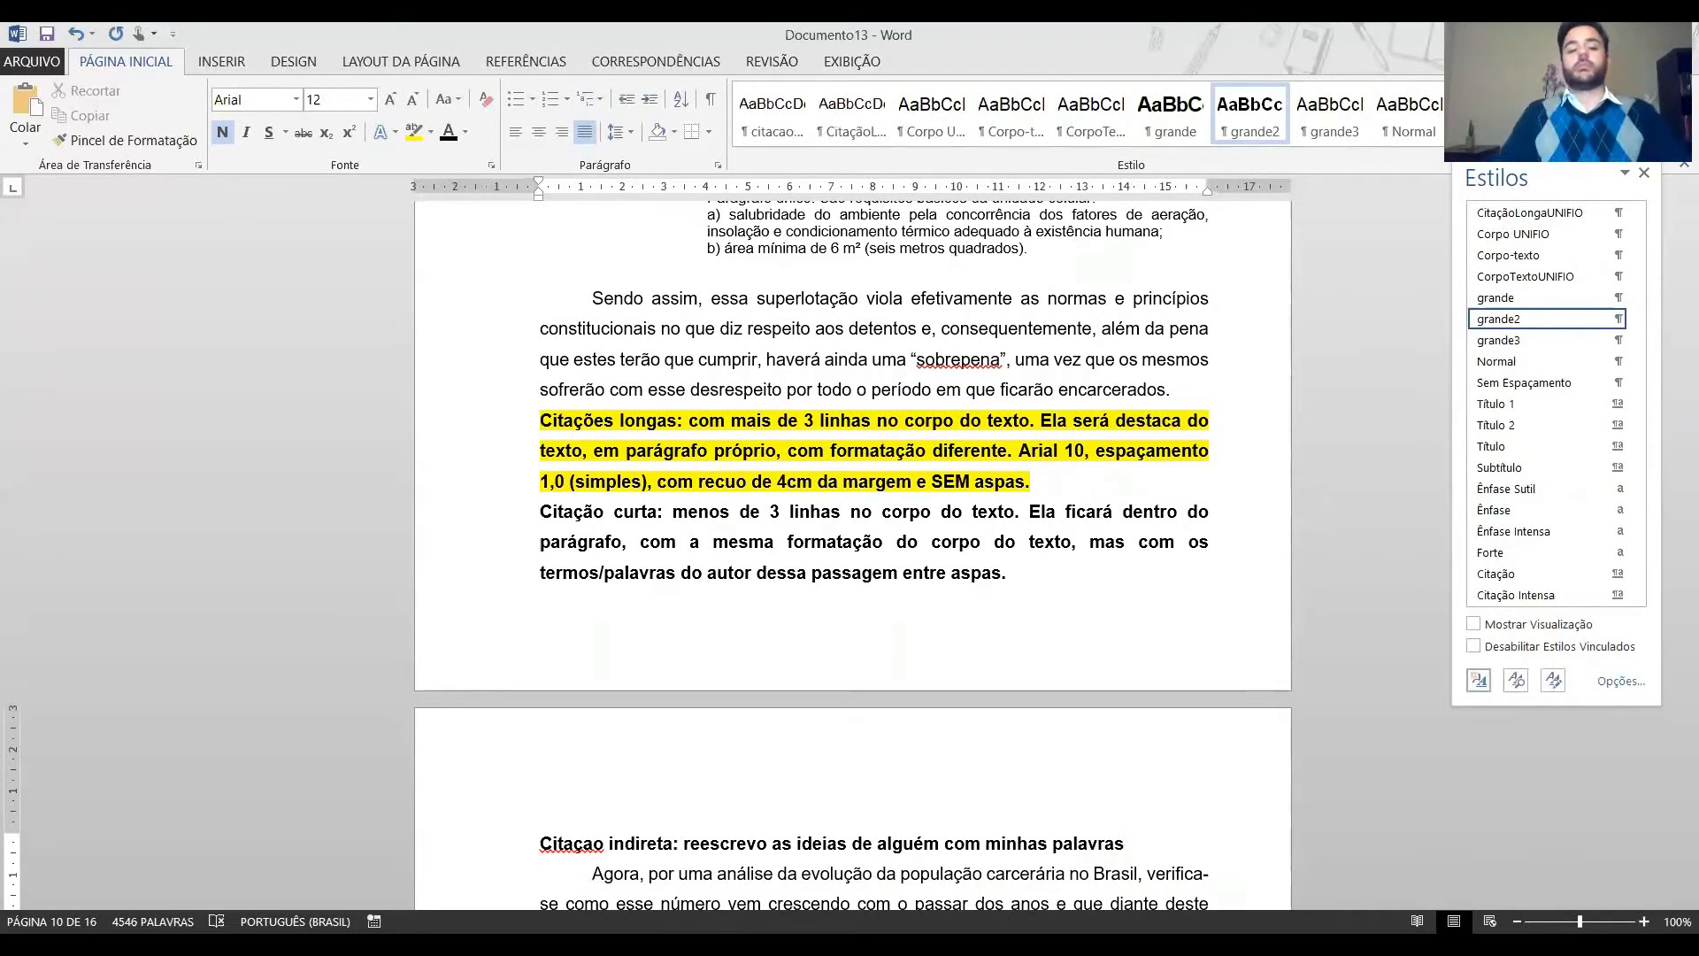
key(BackSpace)
text(ã)
Highlight the "Citação curta" and "Citação indireta" notes in yellow.
click(1084, 573)
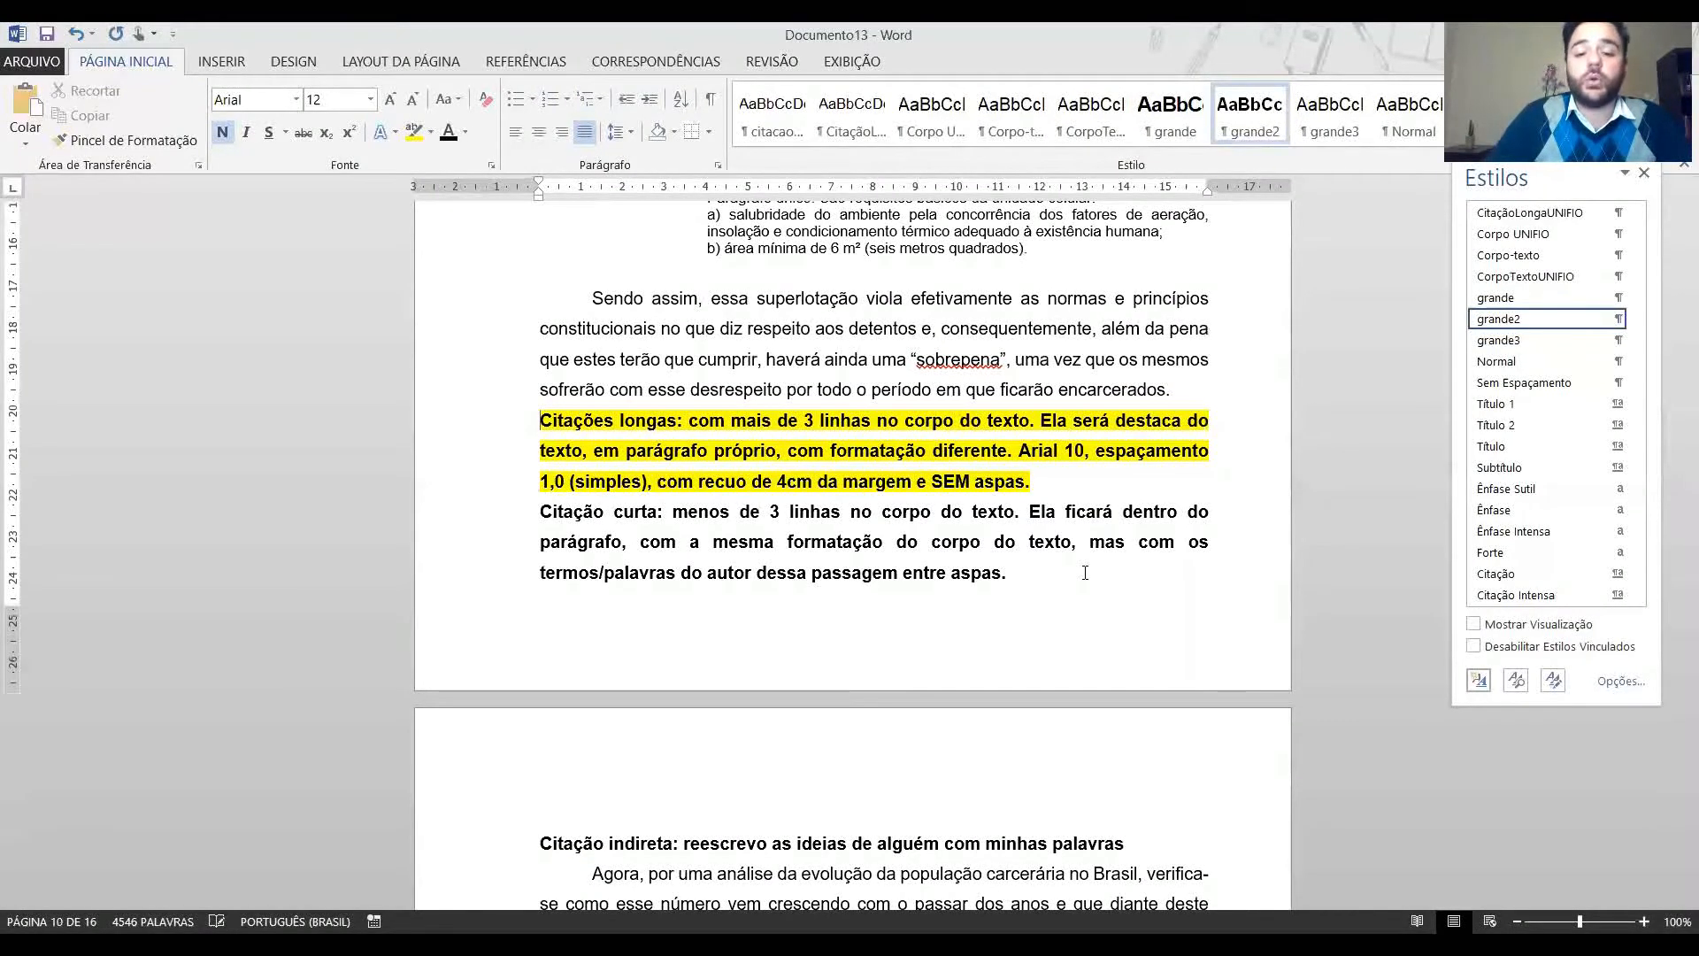
key(ctrl+Down)
key(ctrl+shift+Down)
key(ctrl+shift+Down)
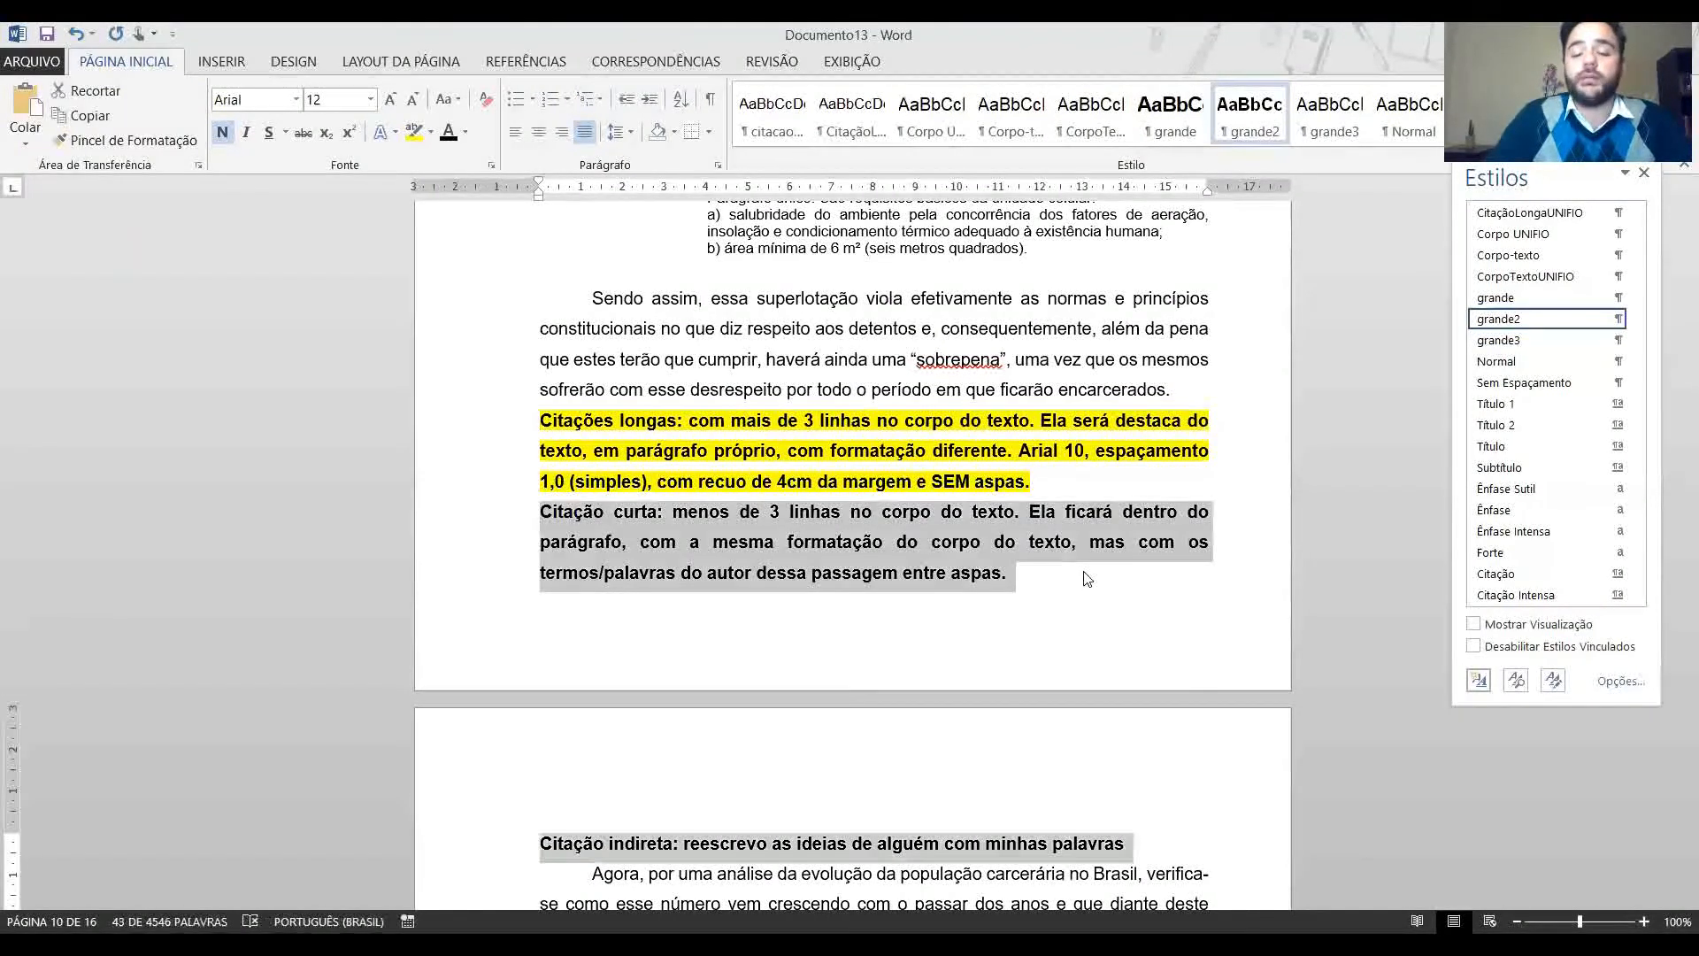
click(413, 131)
click(757, 340)
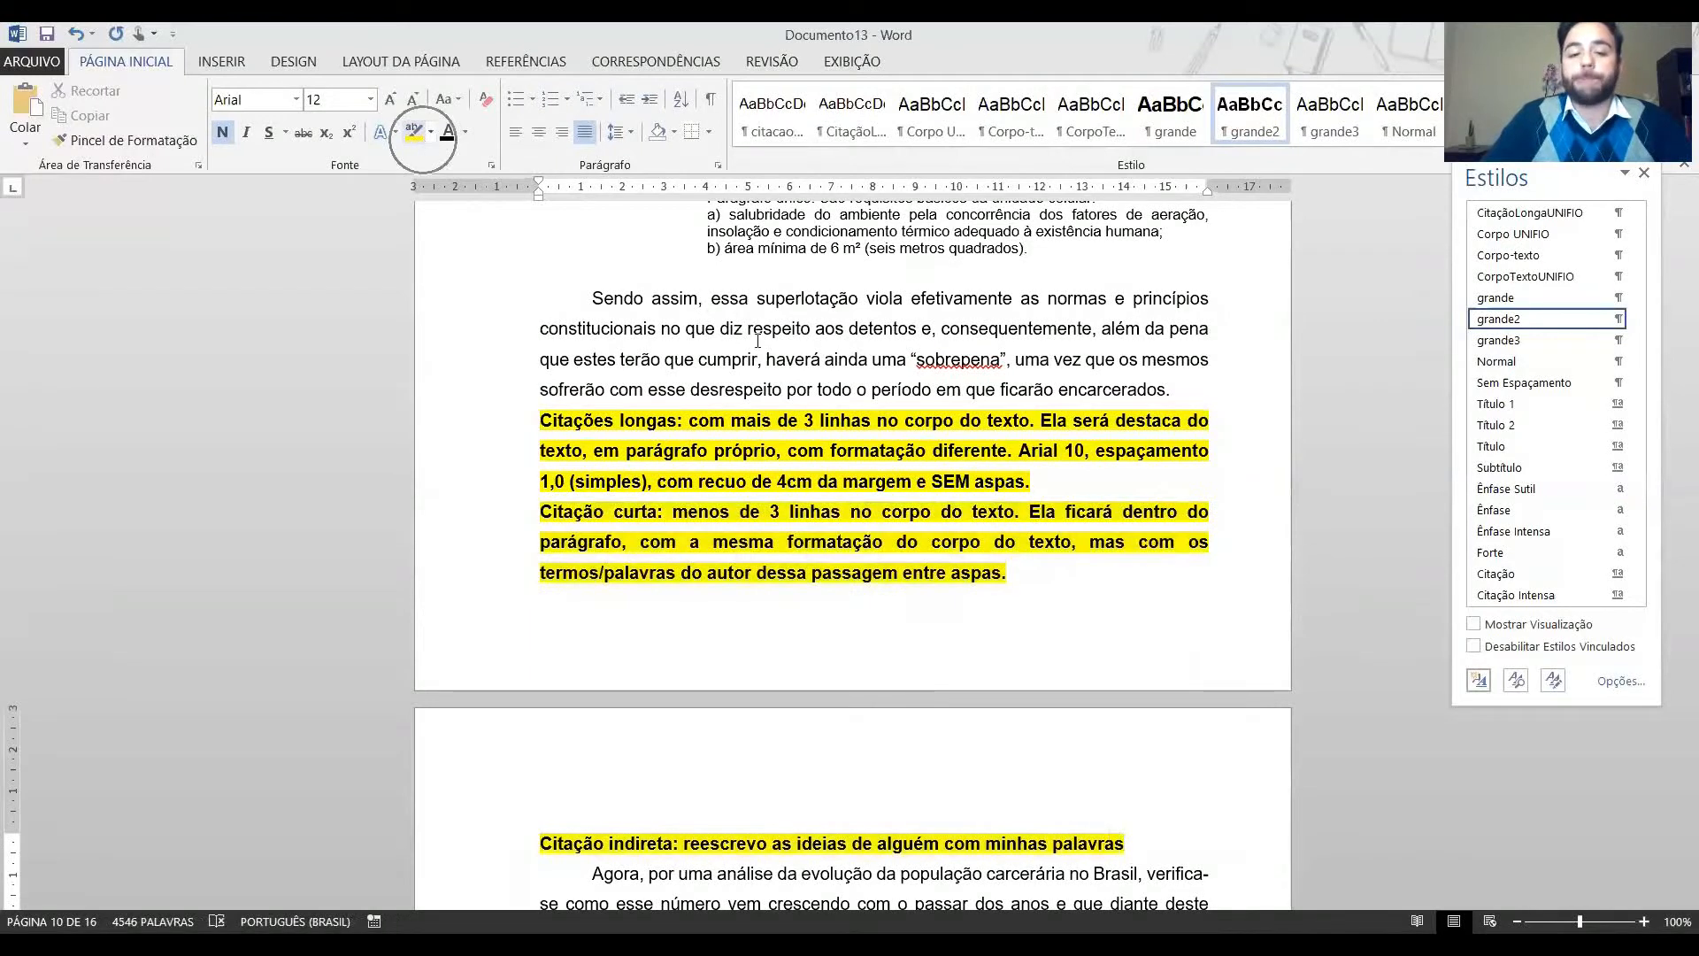
Apply the Corpo UNIFIO style to the three highlighted notes on long, short and indirect citations.
scroll(646, 591, up, 1)
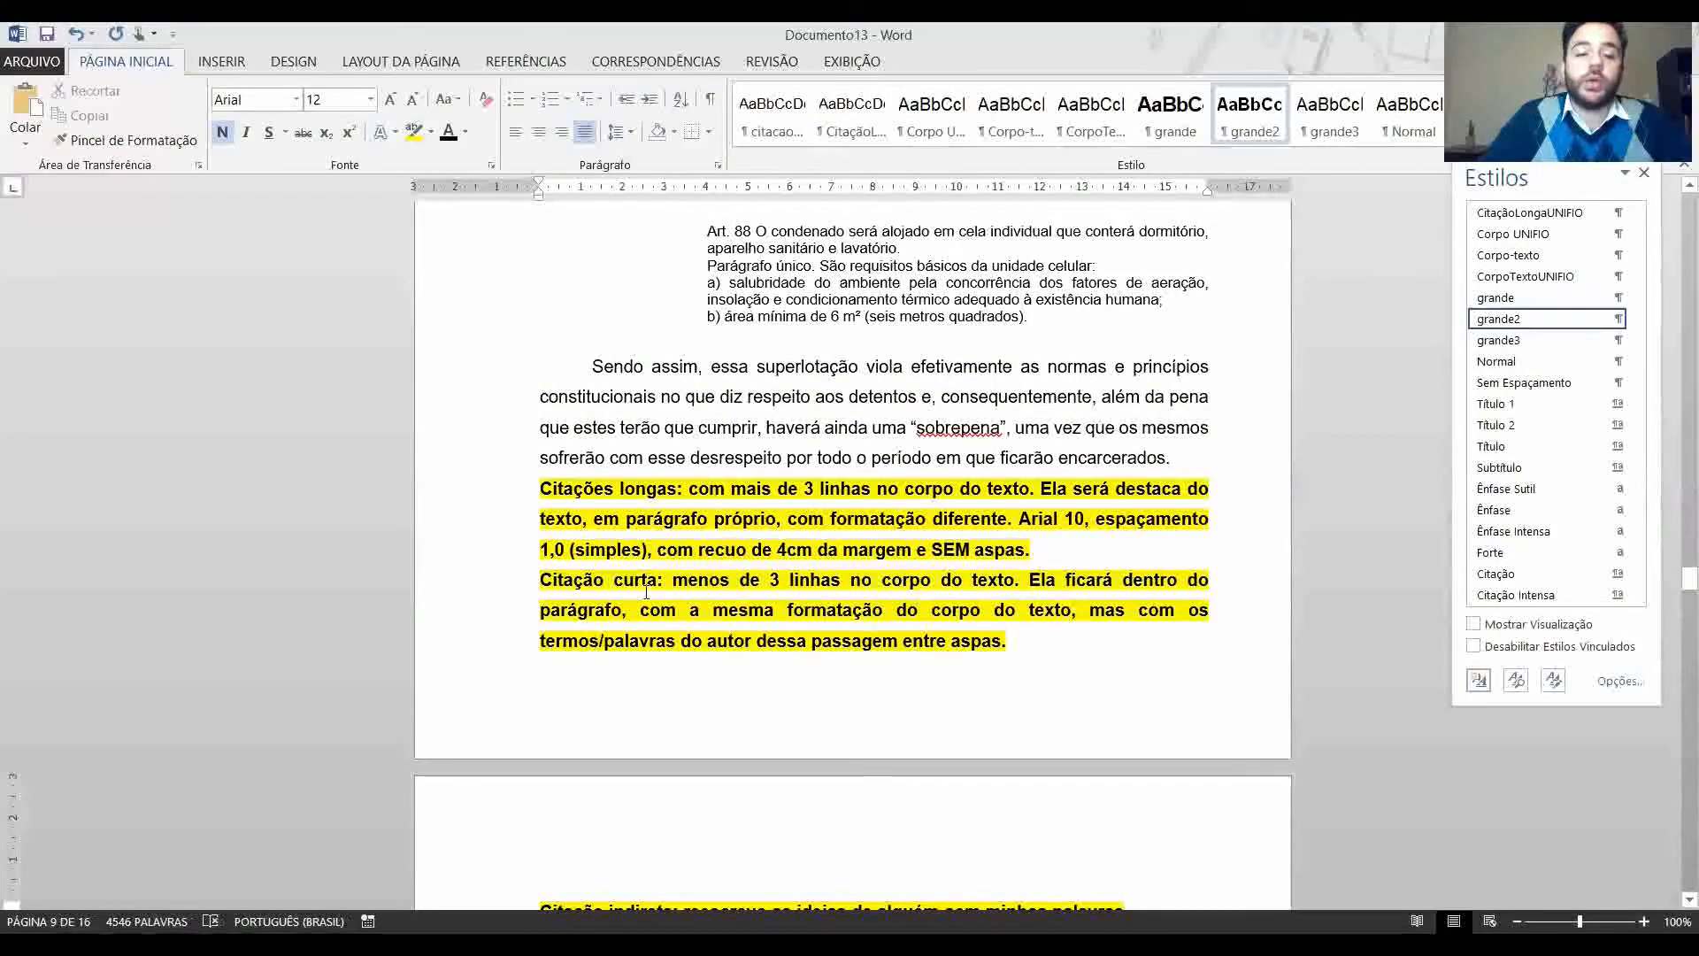
drag(547, 496, 547, 772)
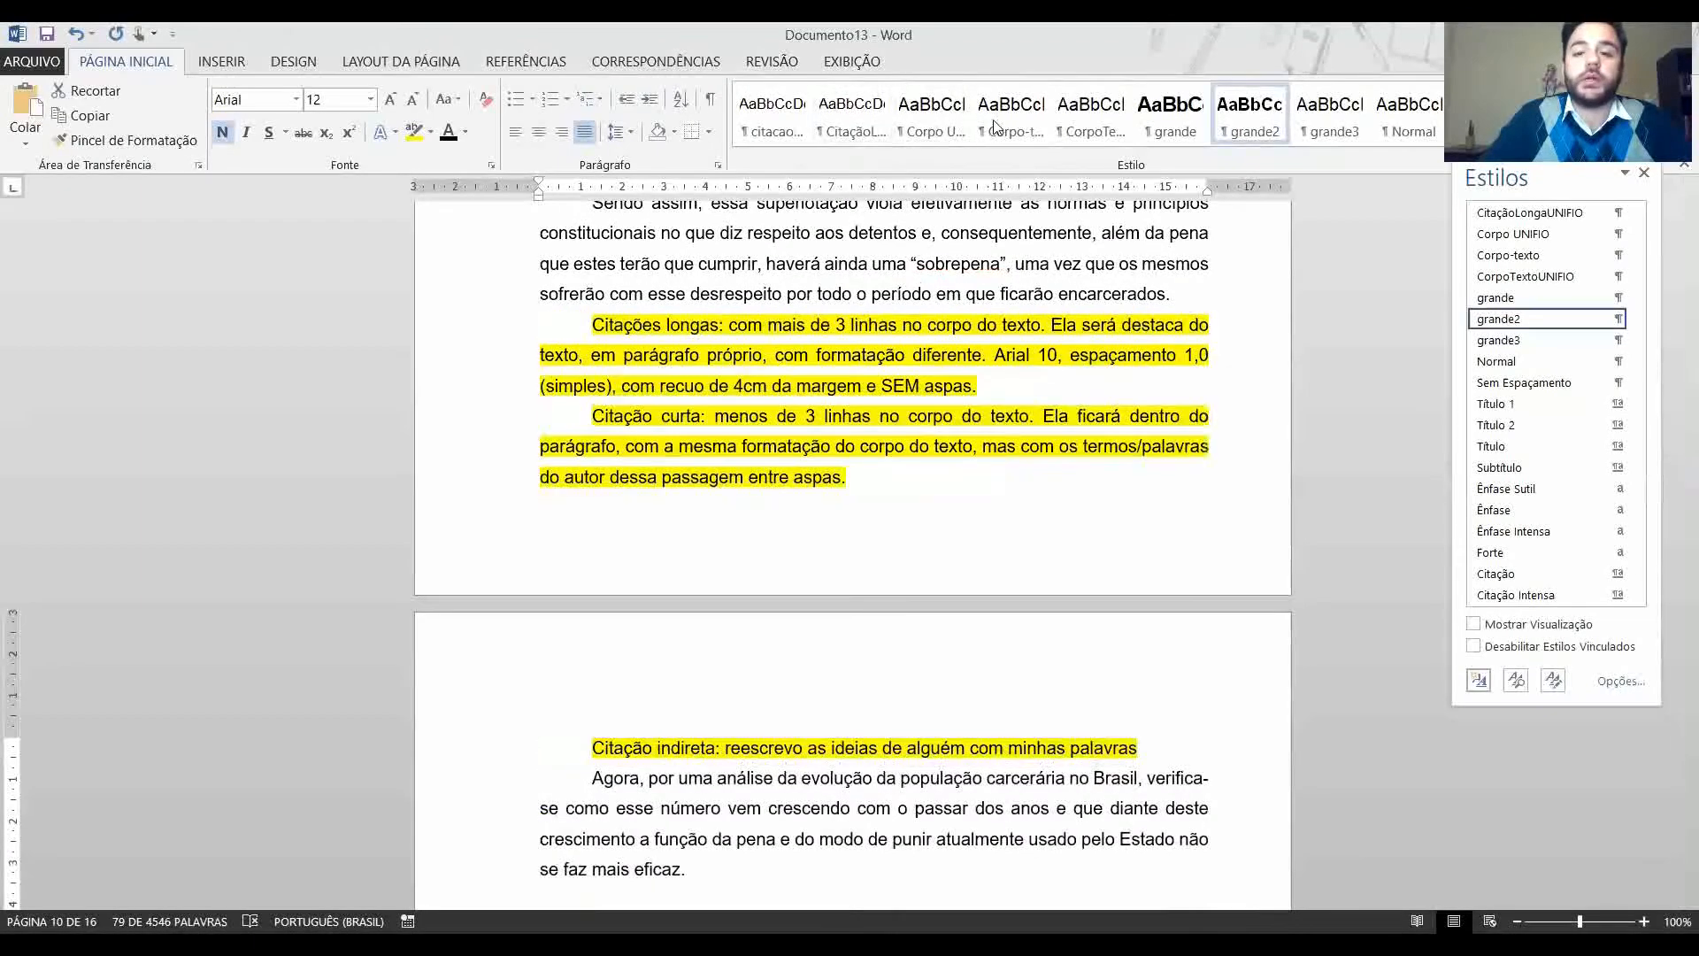
click(925, 133)
click(842, 427)
Add the source citation "(BRASIL, 2000, s/p.)" at the end of the indented Art. 88 long citation.
scroll(789, 410, up, 8)
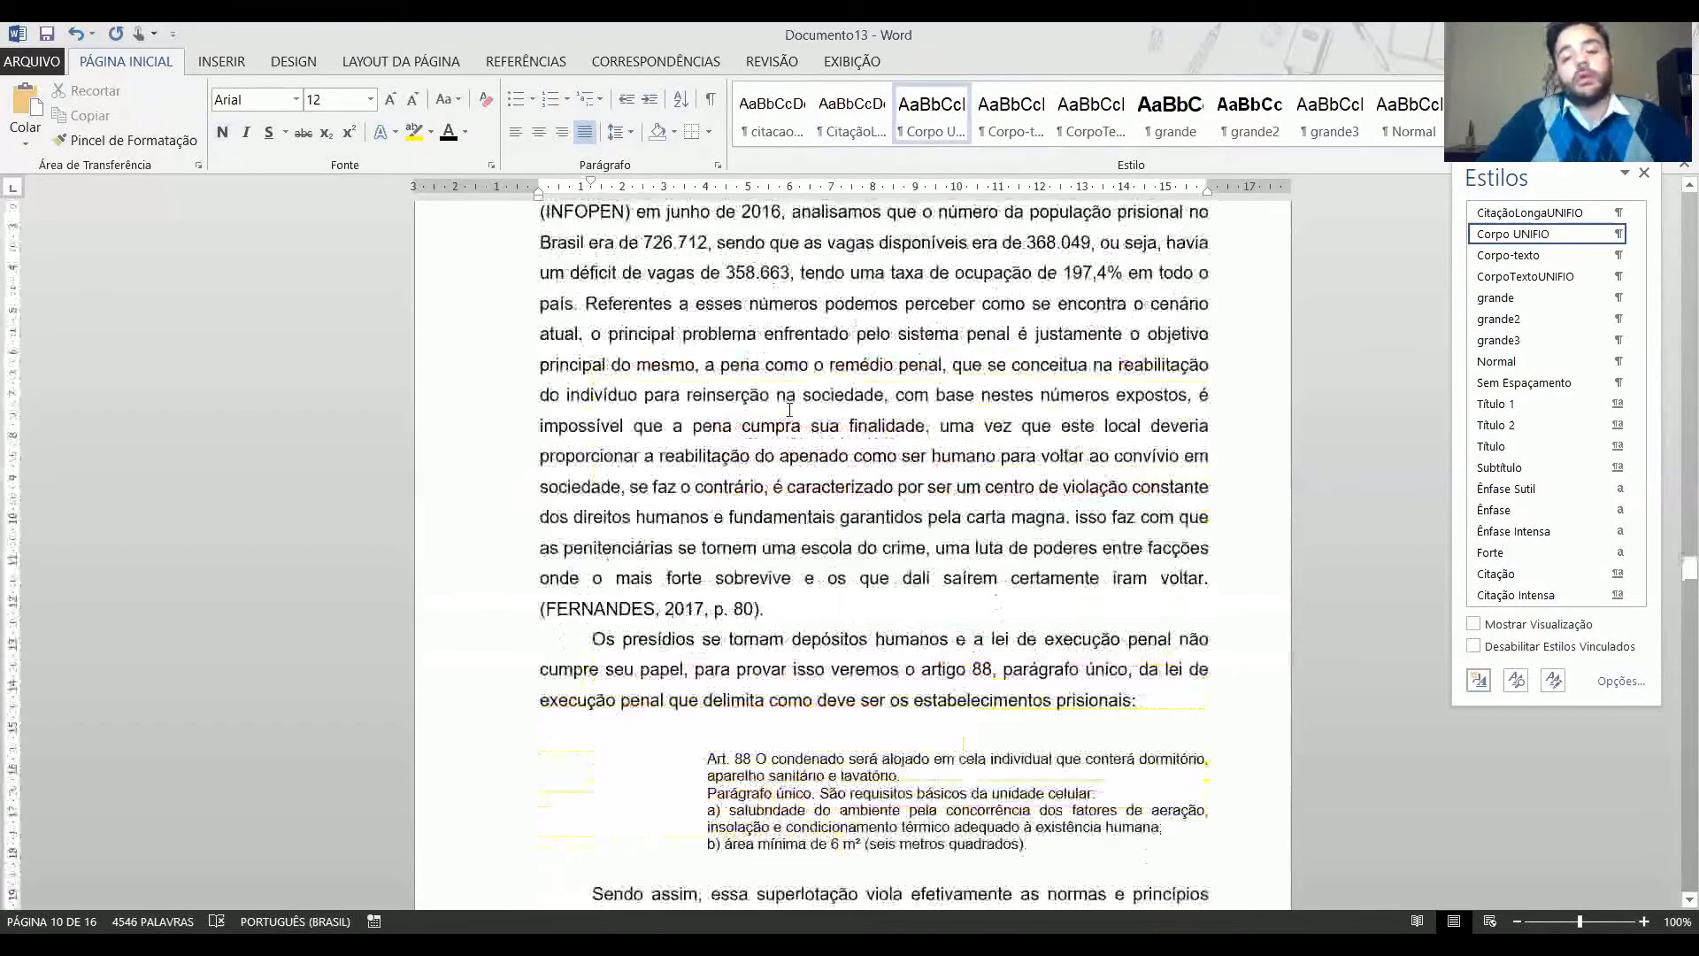
scroll(789, 410, up, 1)
click(656, 639)
click(820, 739)
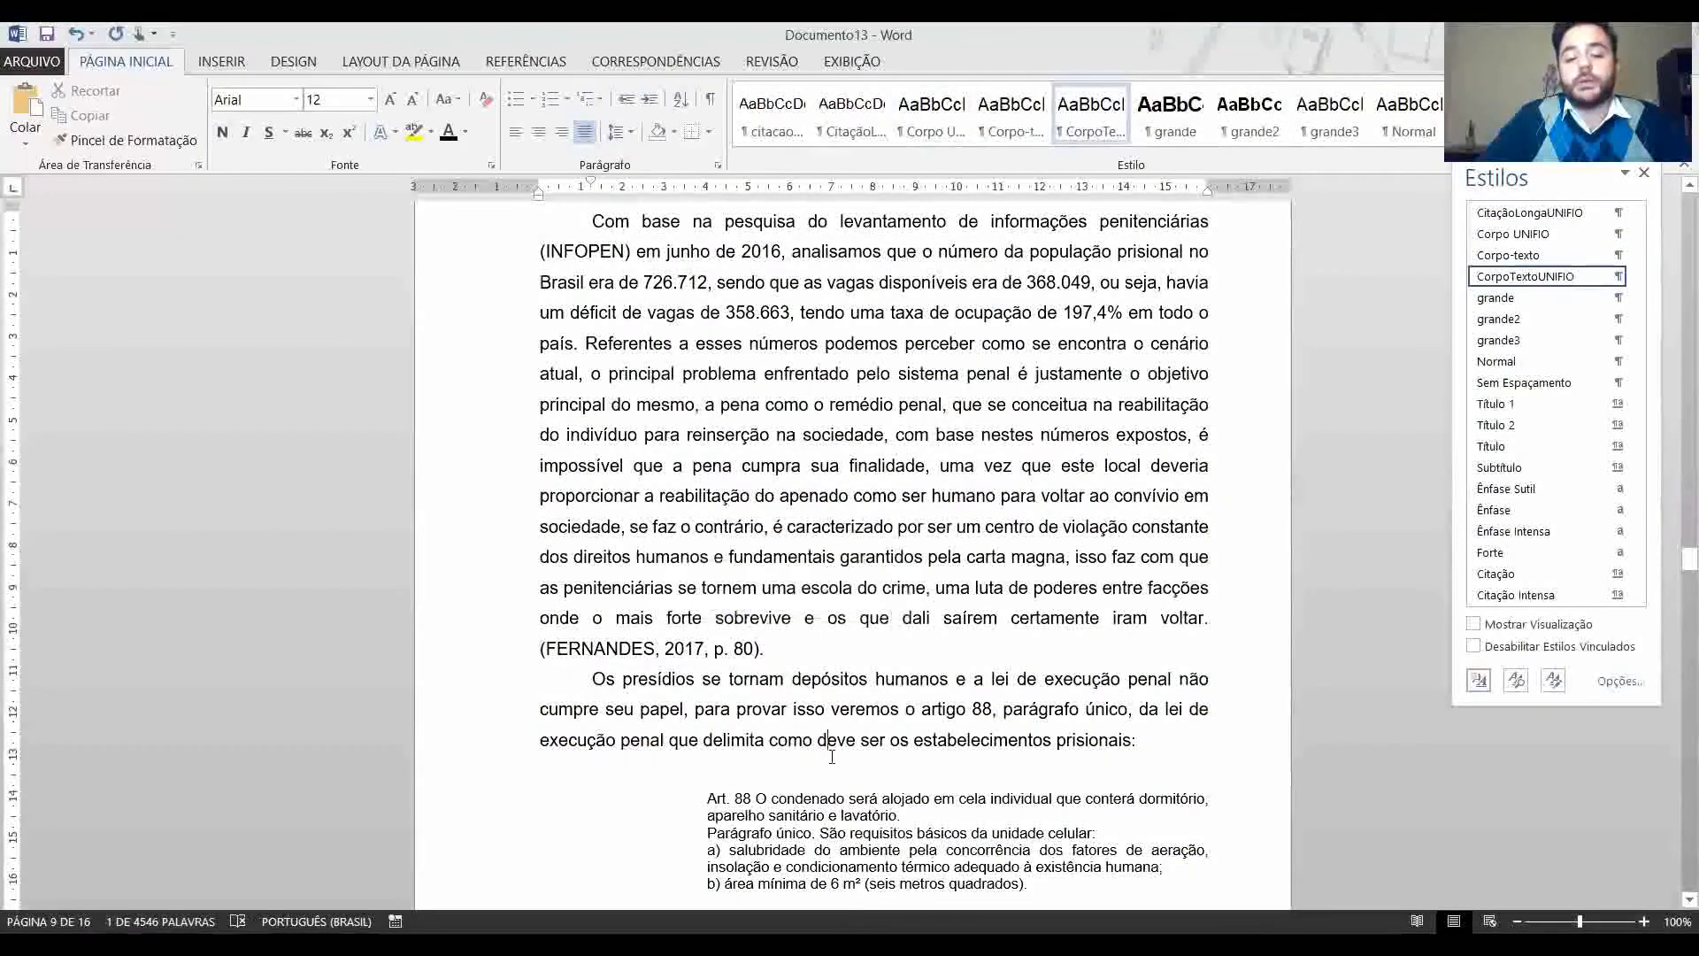
scroll(788, 604, down, 2)
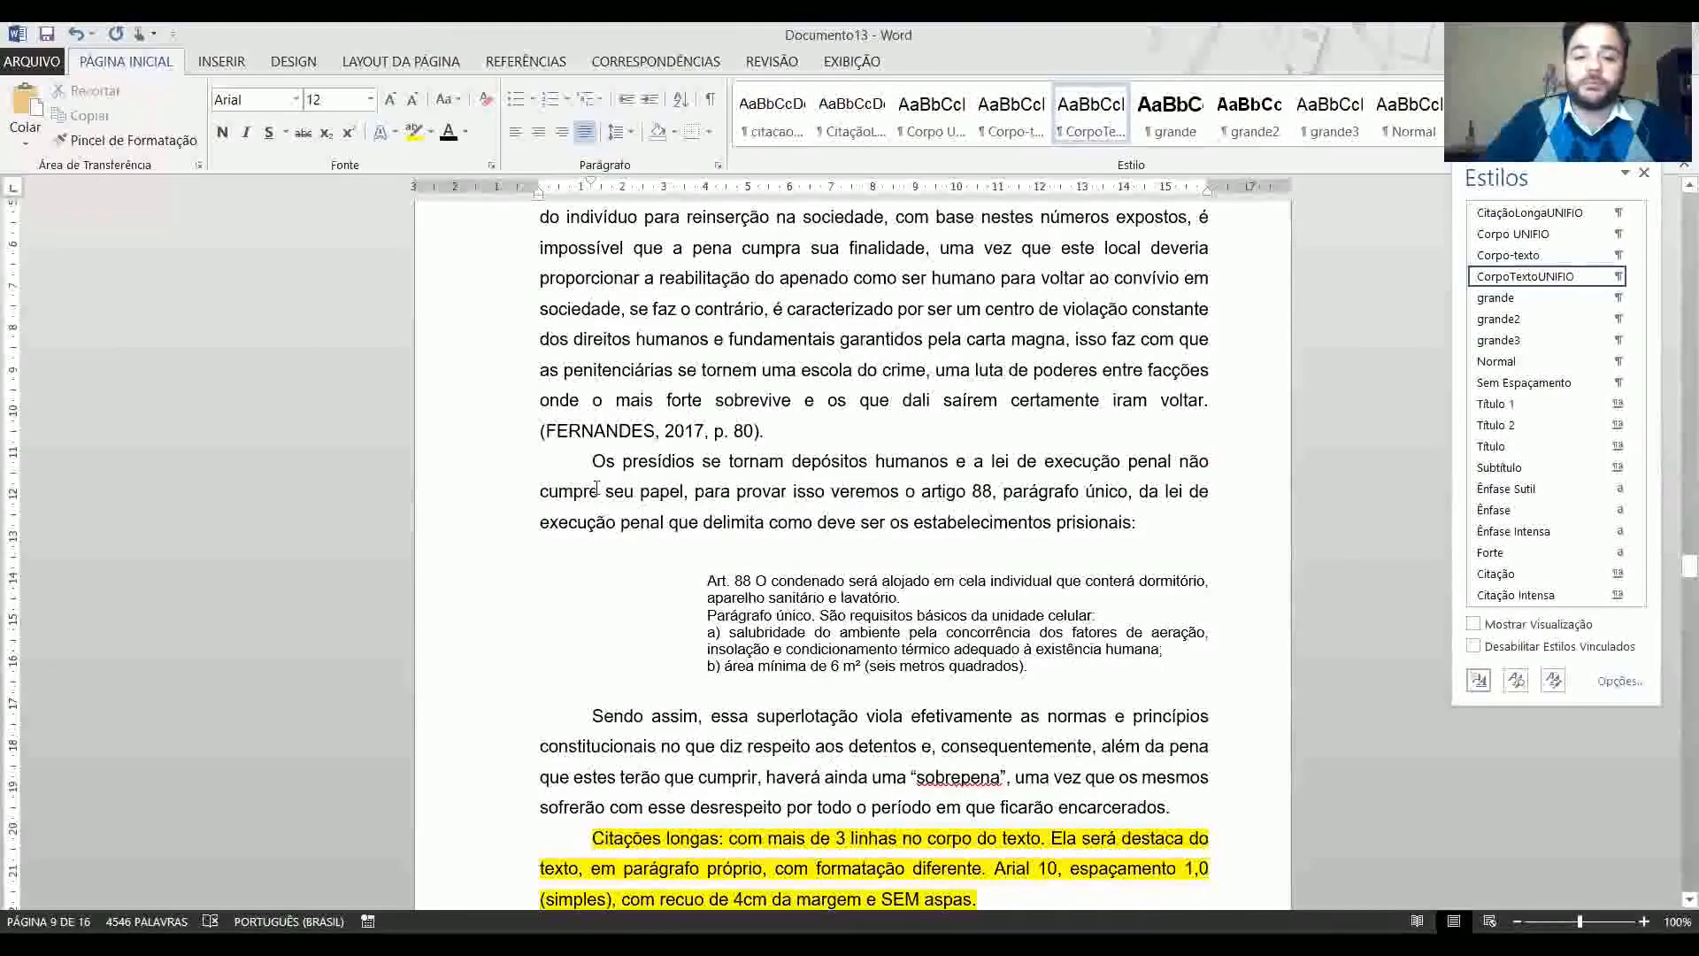
drag(590, 461, 1138, 530)
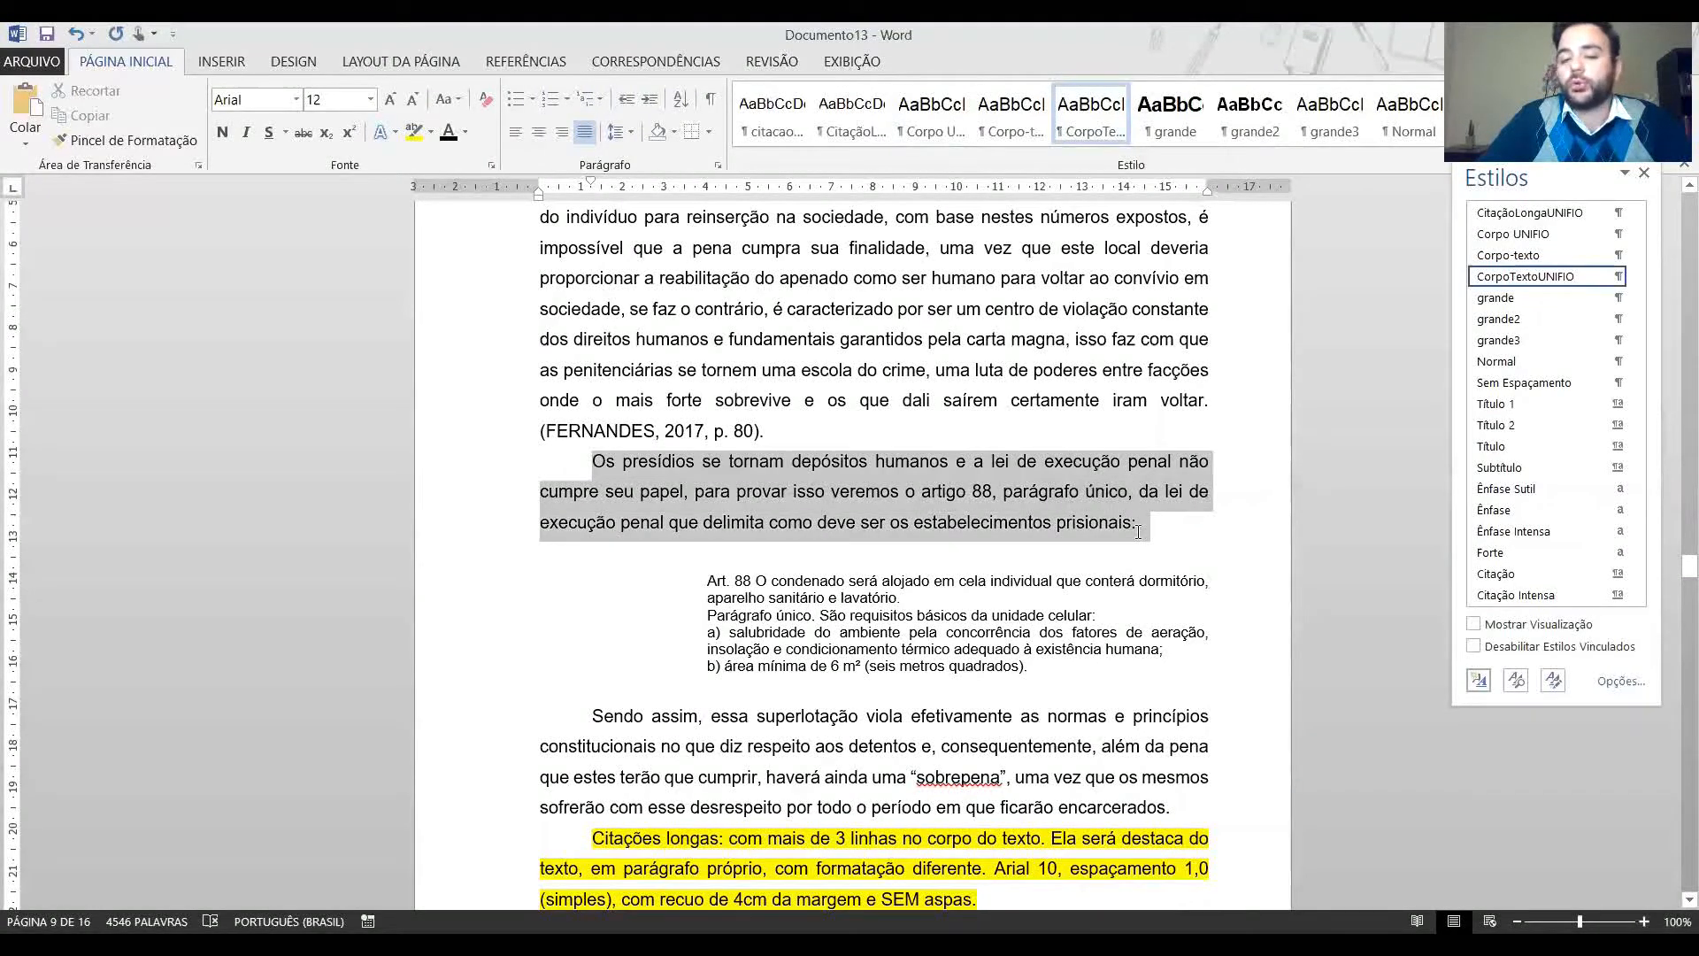
click(1071, 665)
text((BRASIL, )
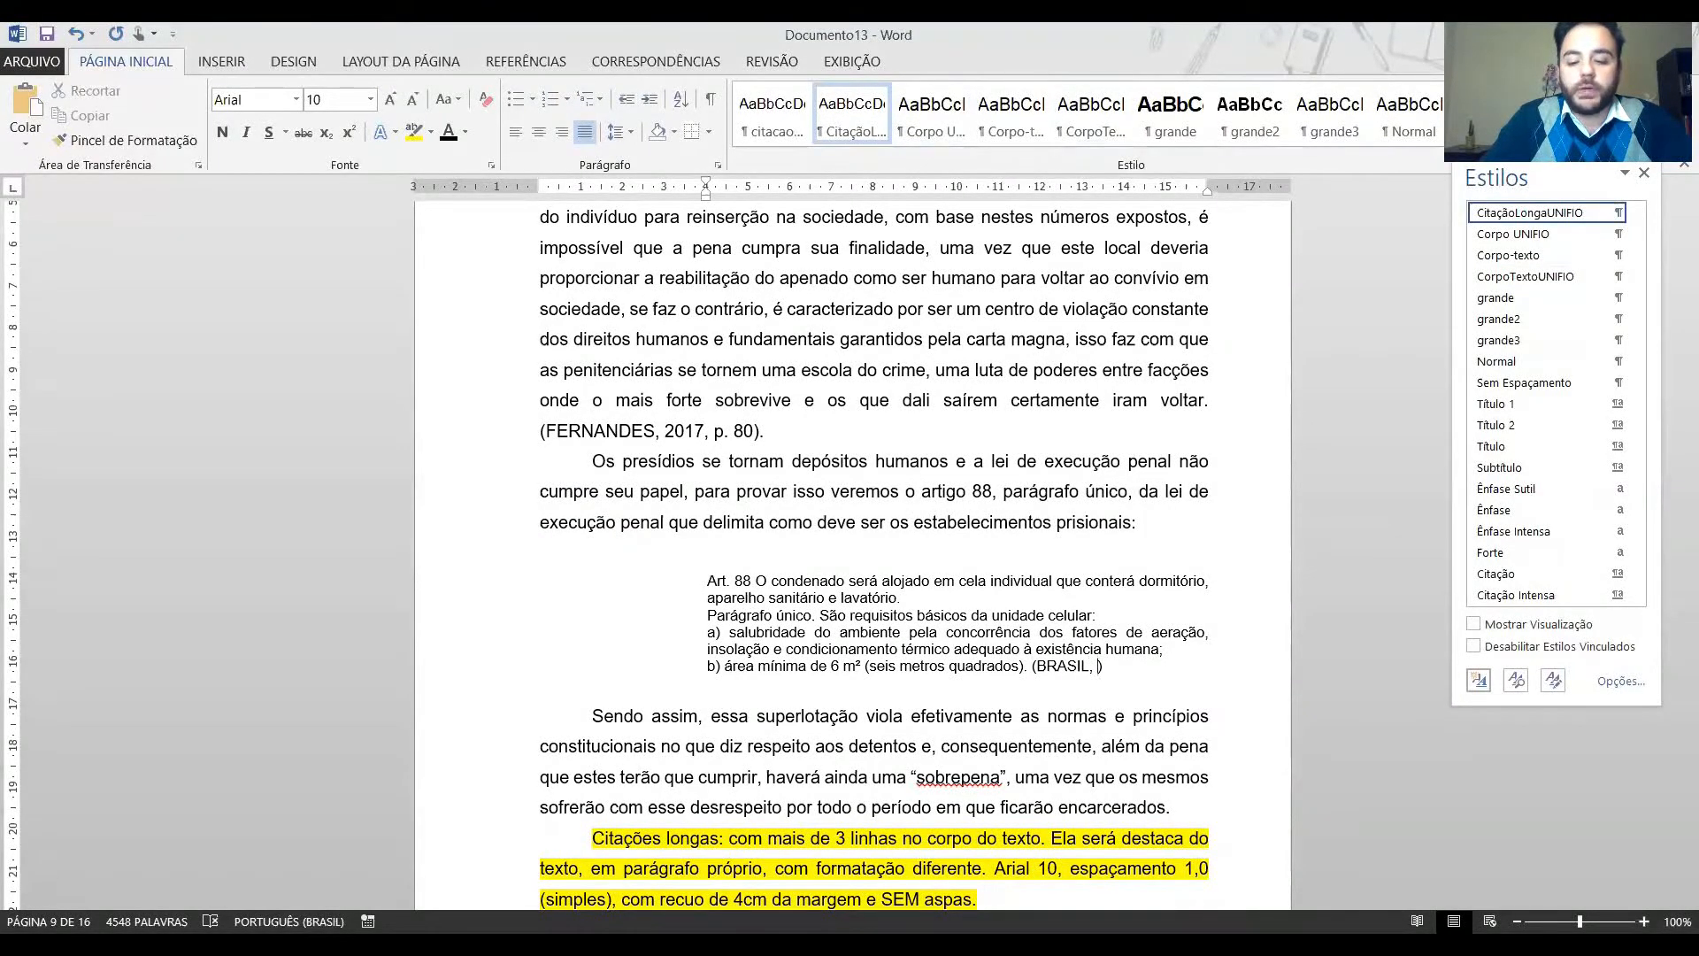
text(2000, )
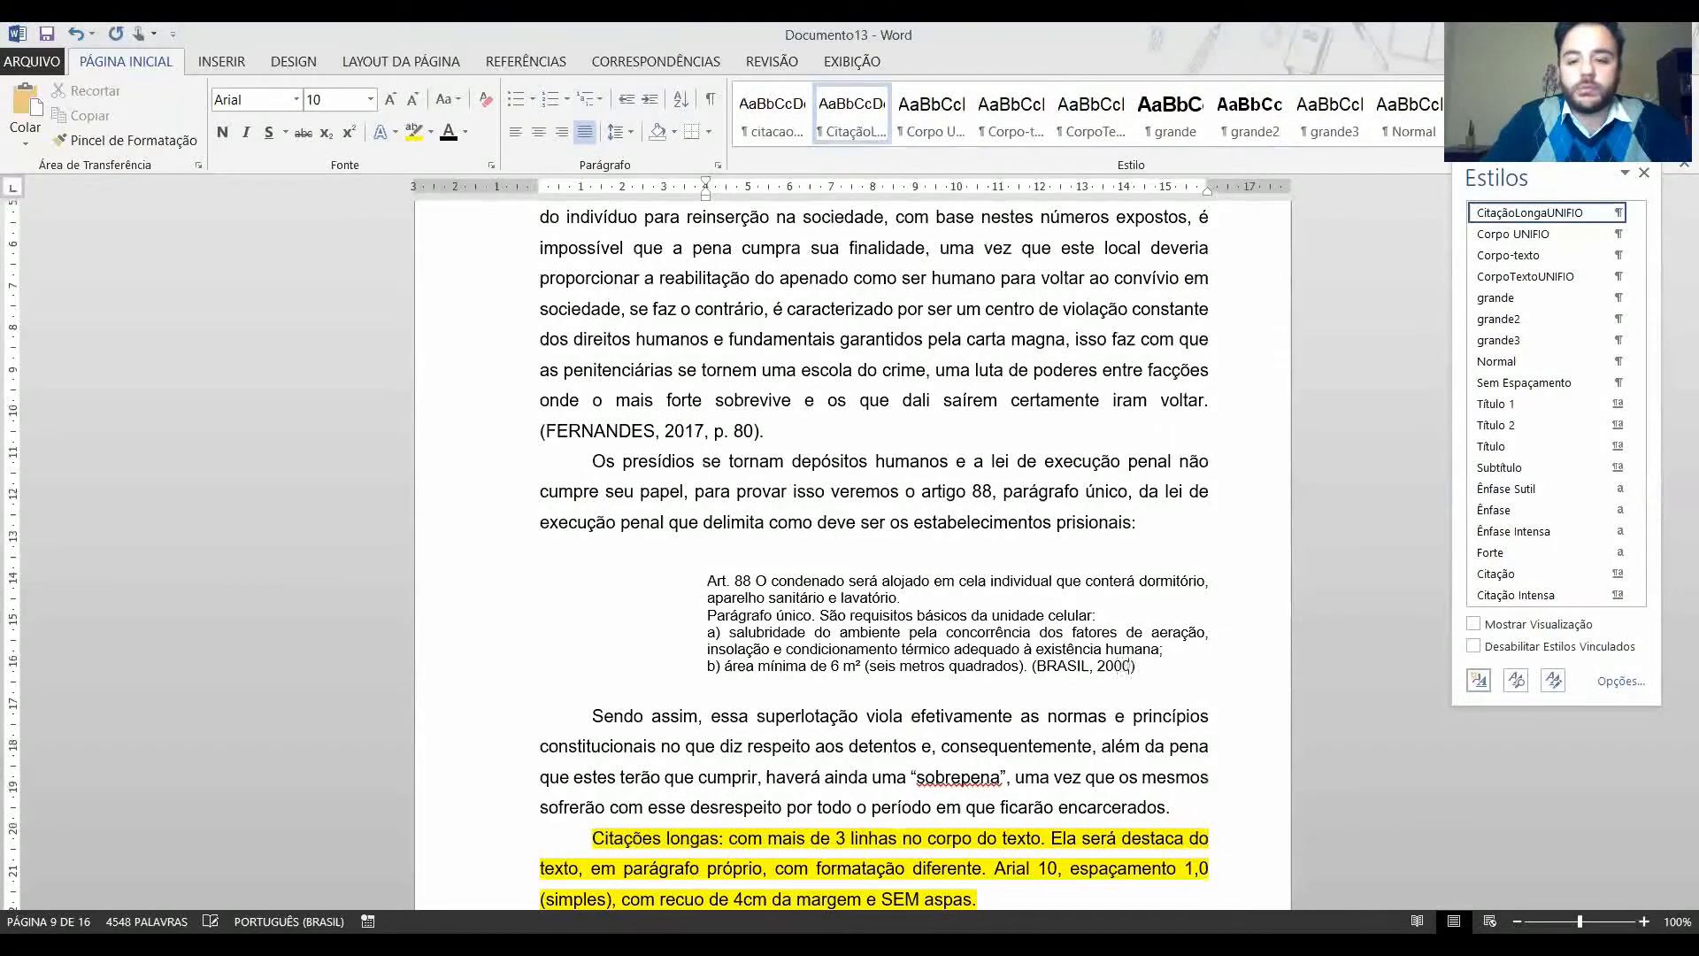
text(s/p.)
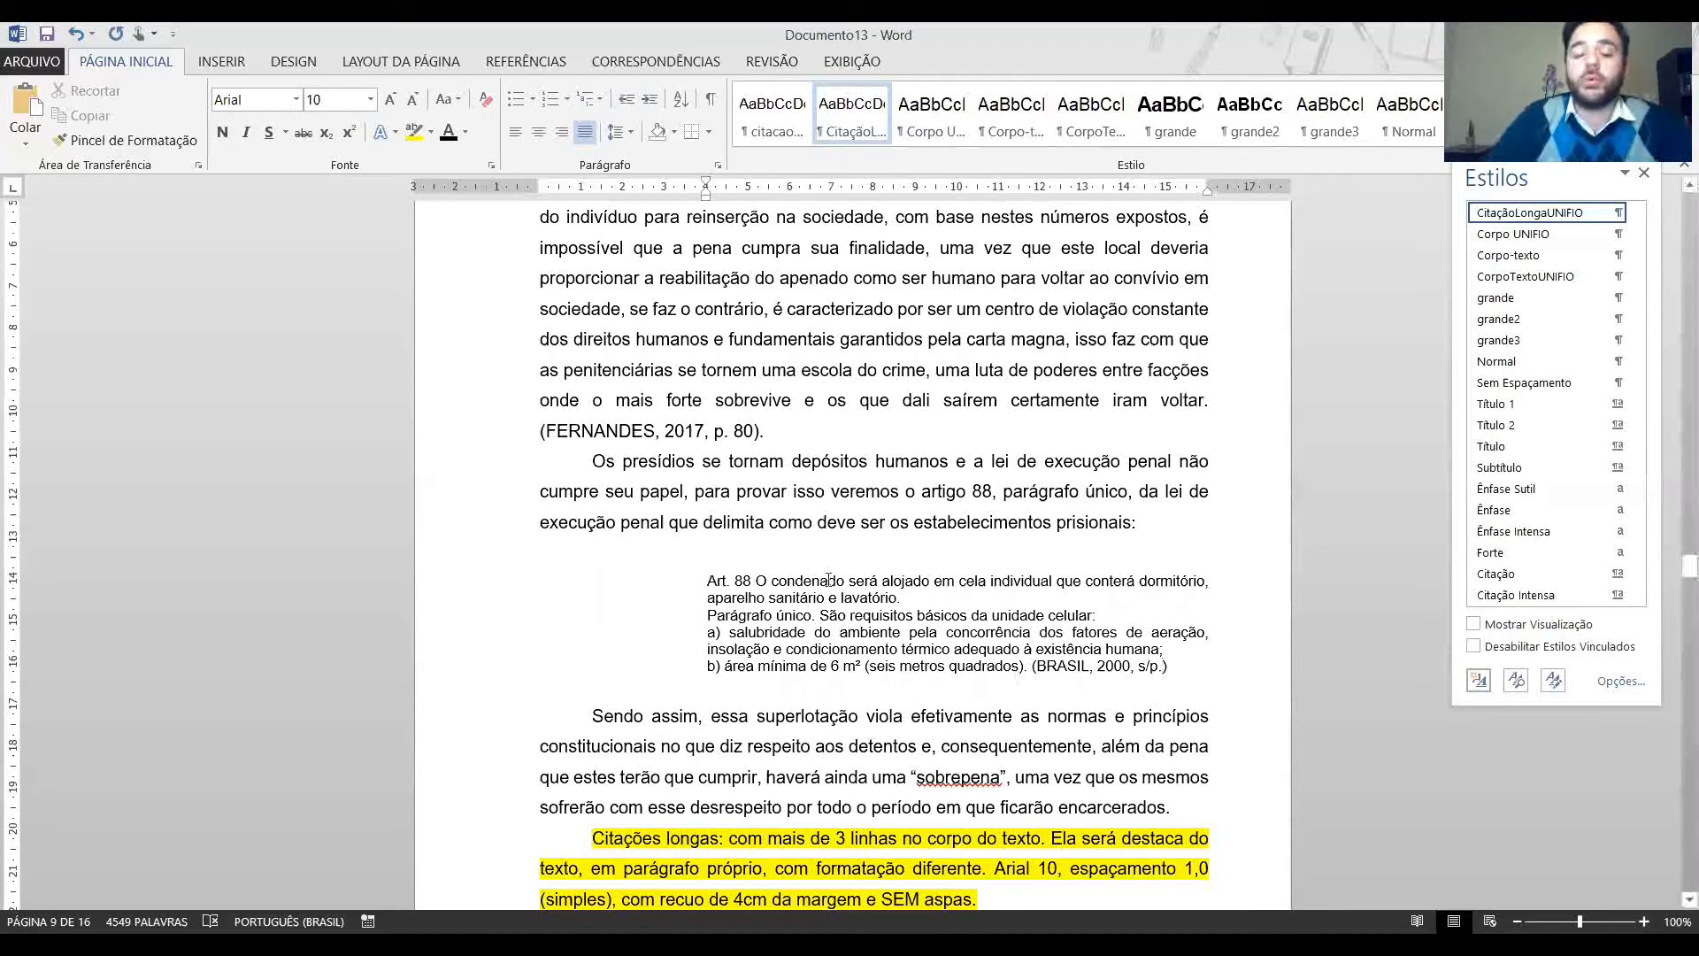
drag(708, 581, 1232, 677)
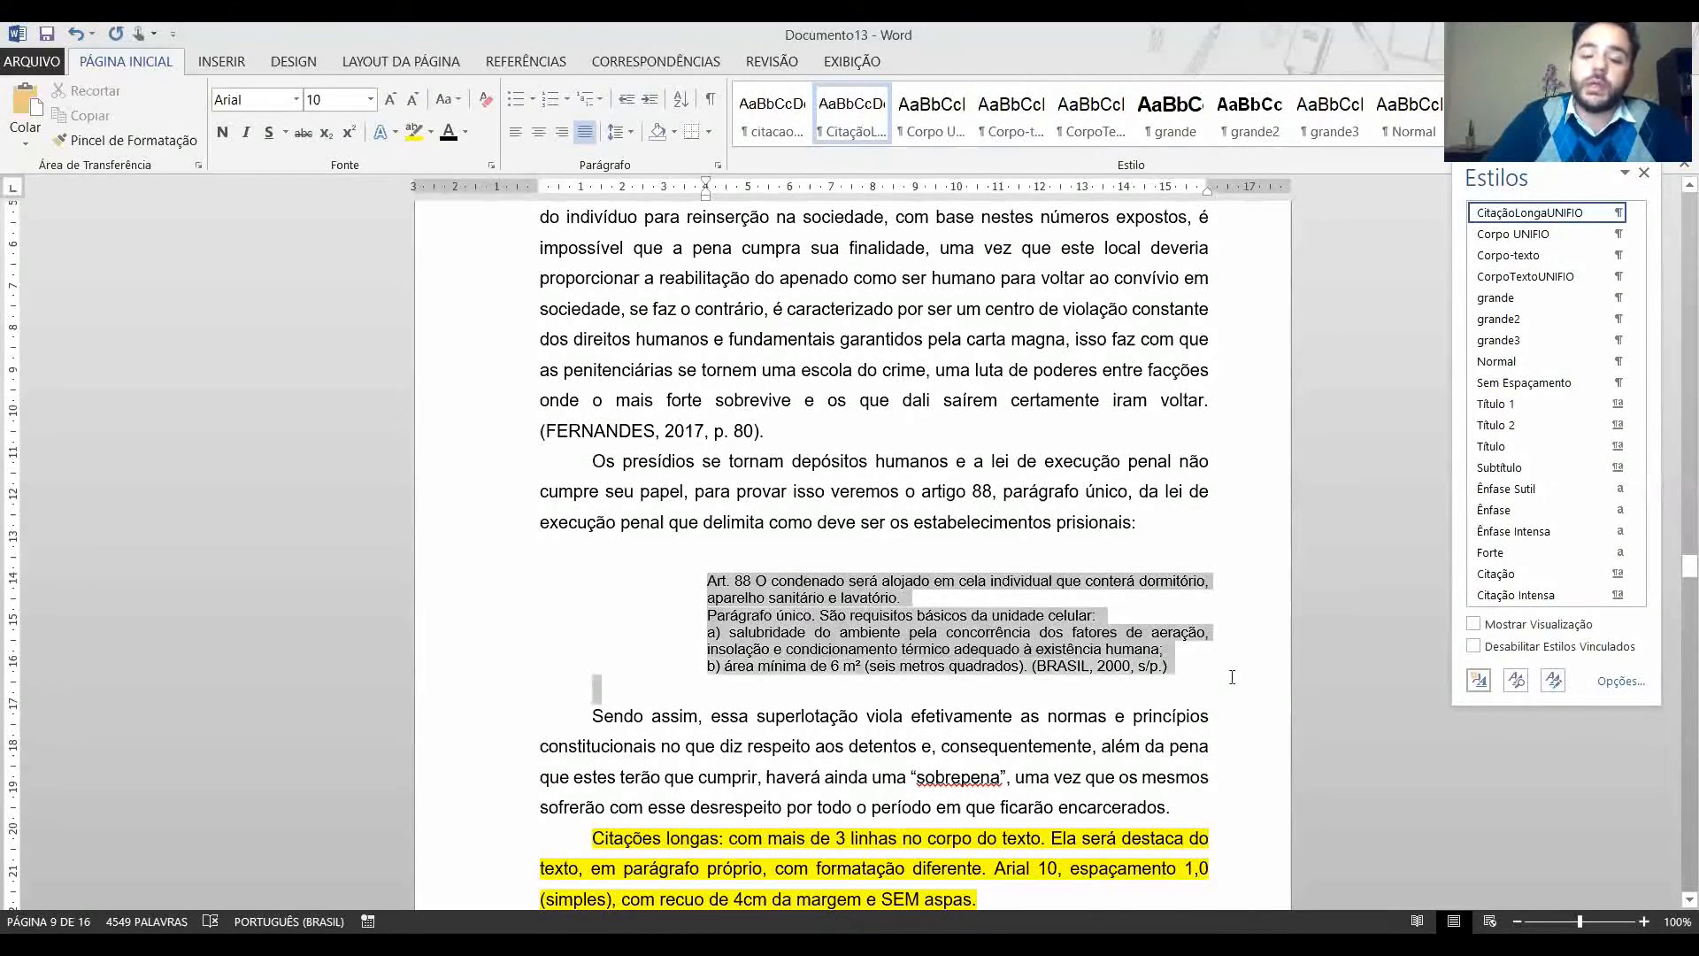
click(772, 715)
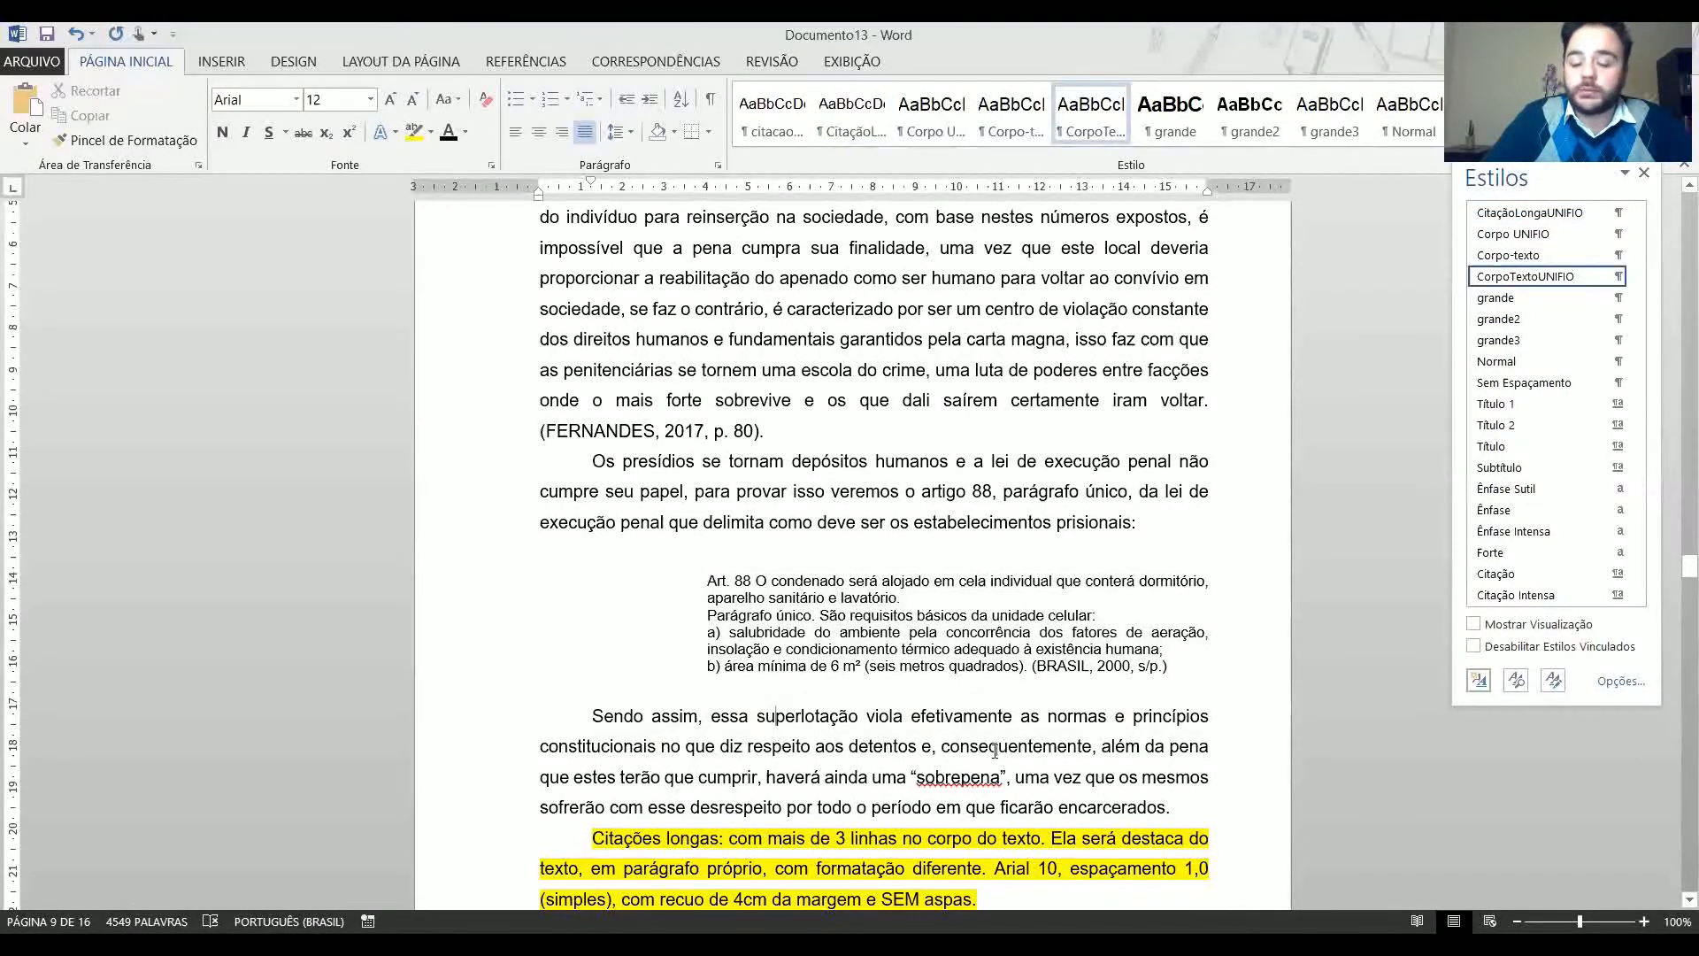
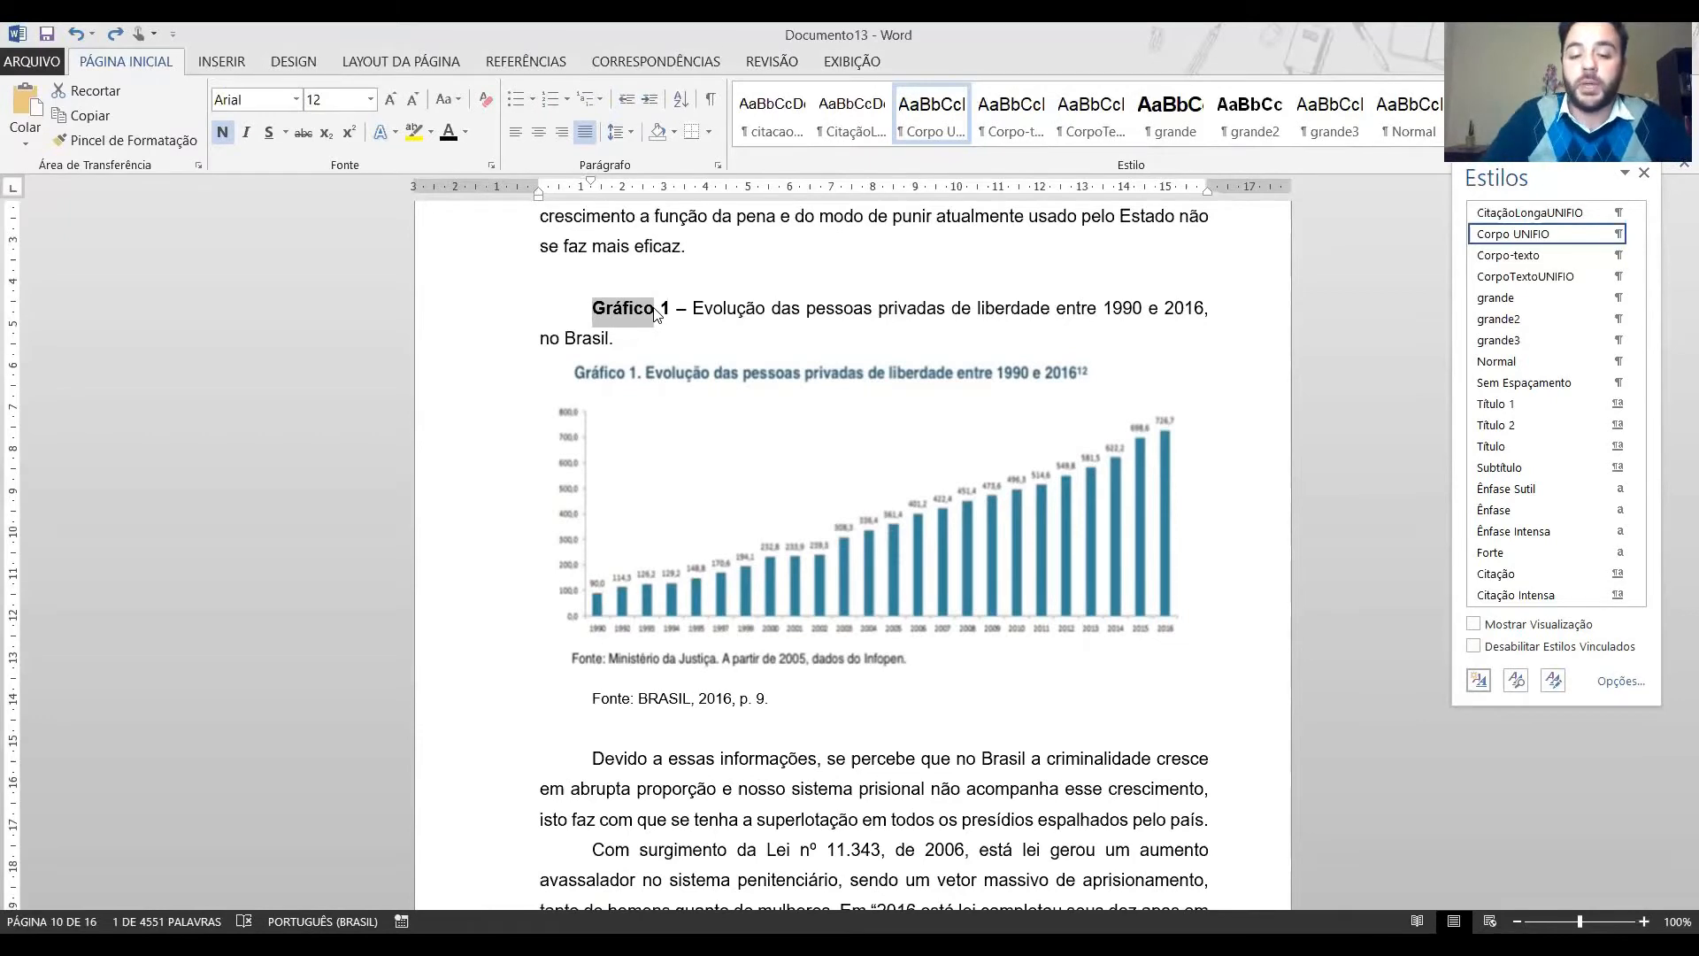
Apply the CorpoTextoUNIFIO style to the bold paragraph beginning "Outra crítica que deve ser levantada".
scroll(630, 312, down, 5)
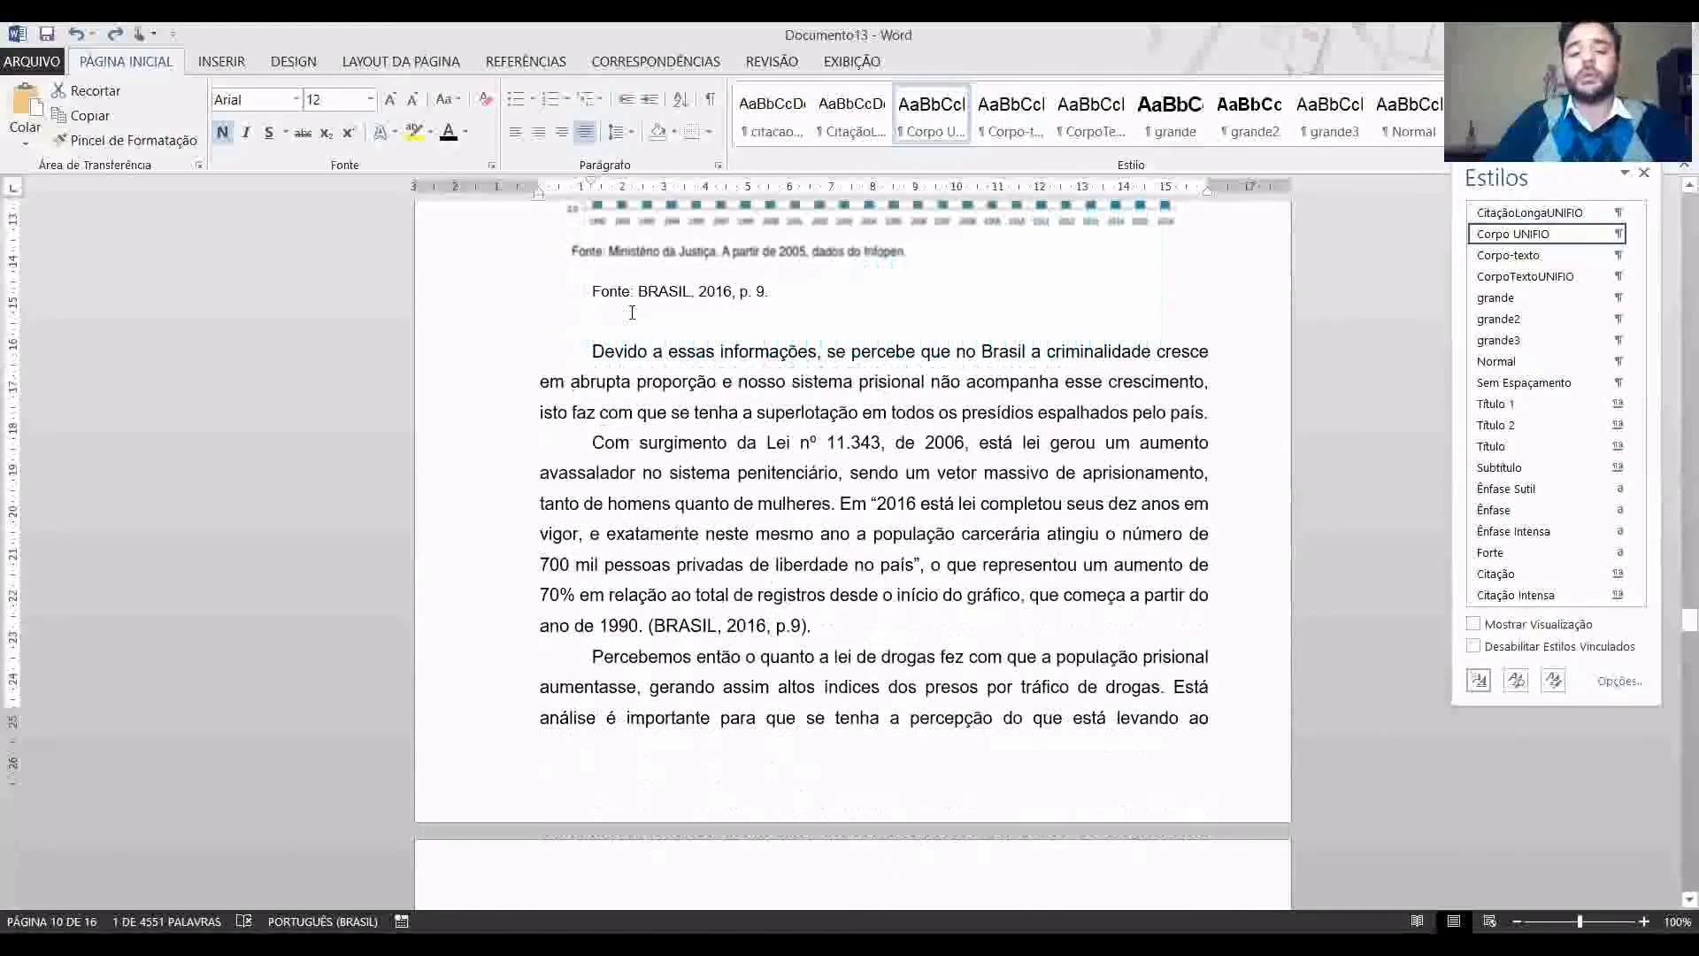
click(873, 407)
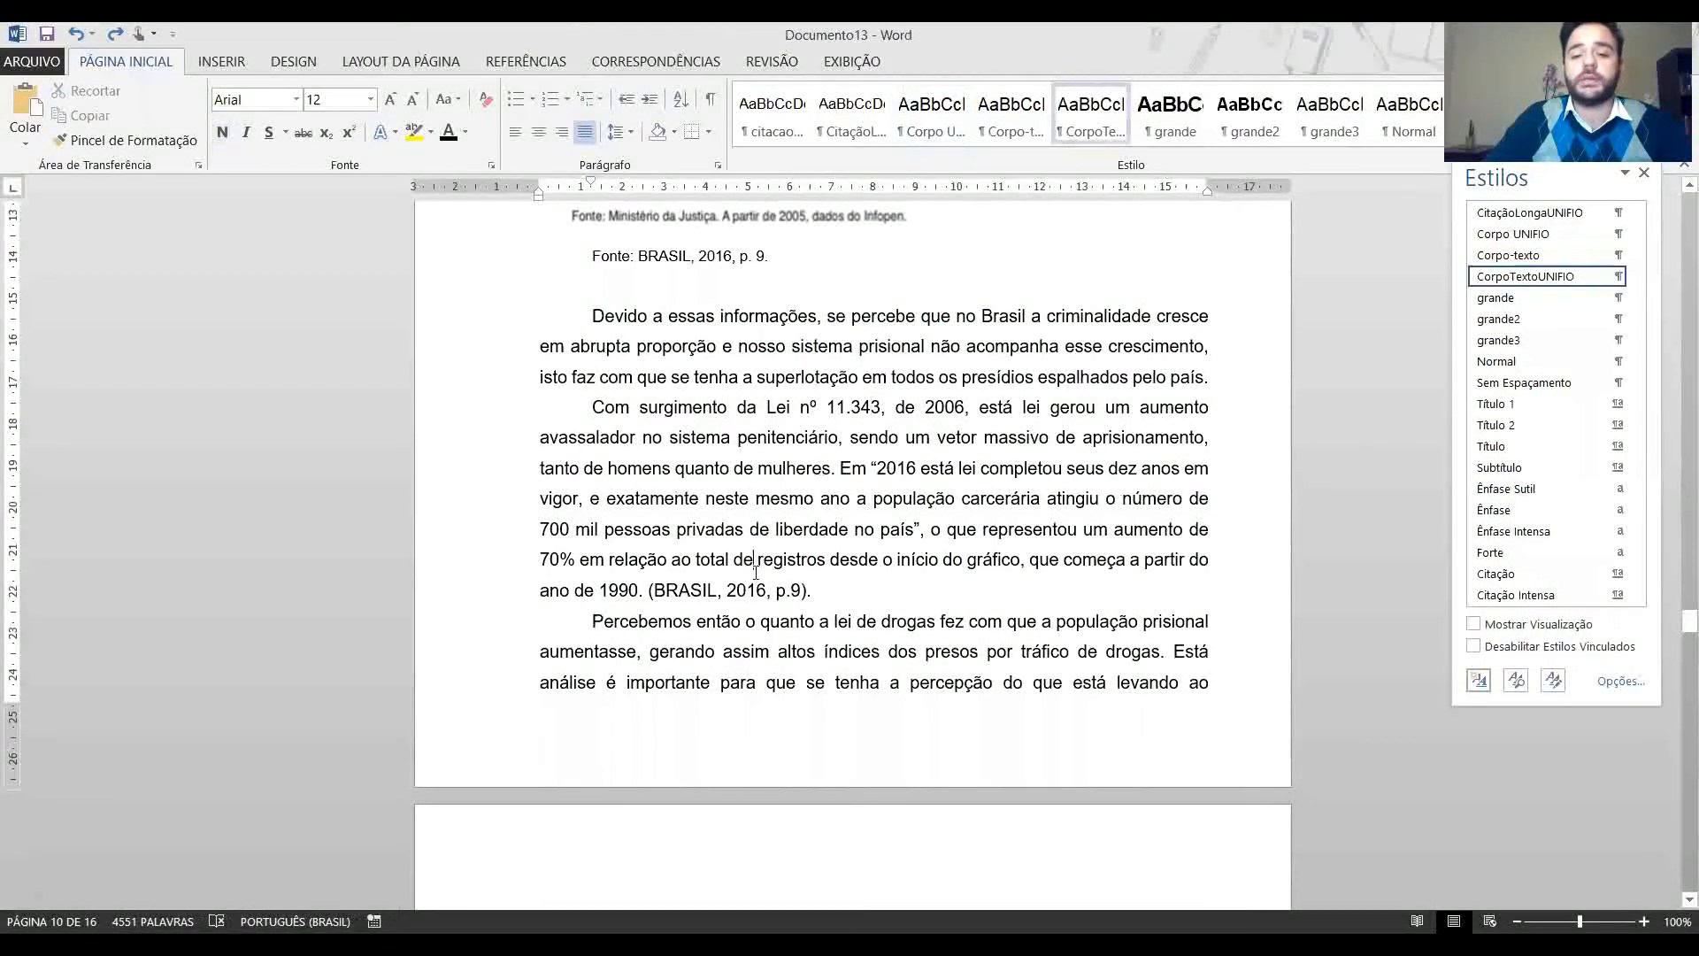
scroll(756, 572, down, 6)
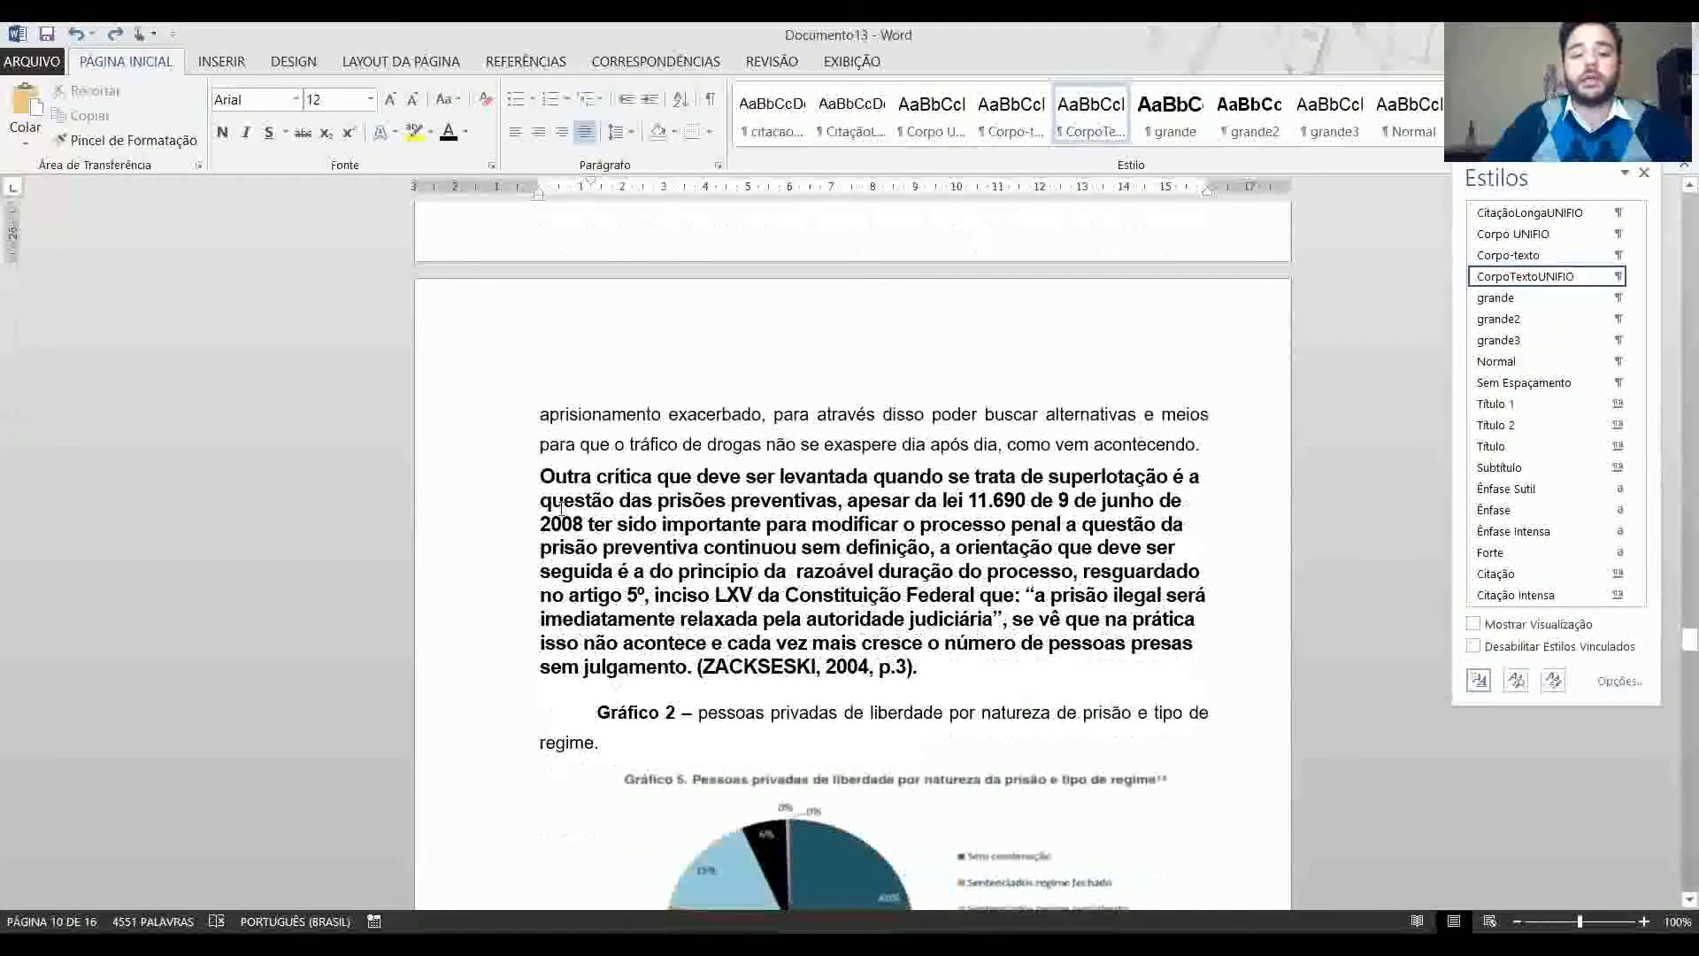
click(541, 478)
triple_click(548, 480)
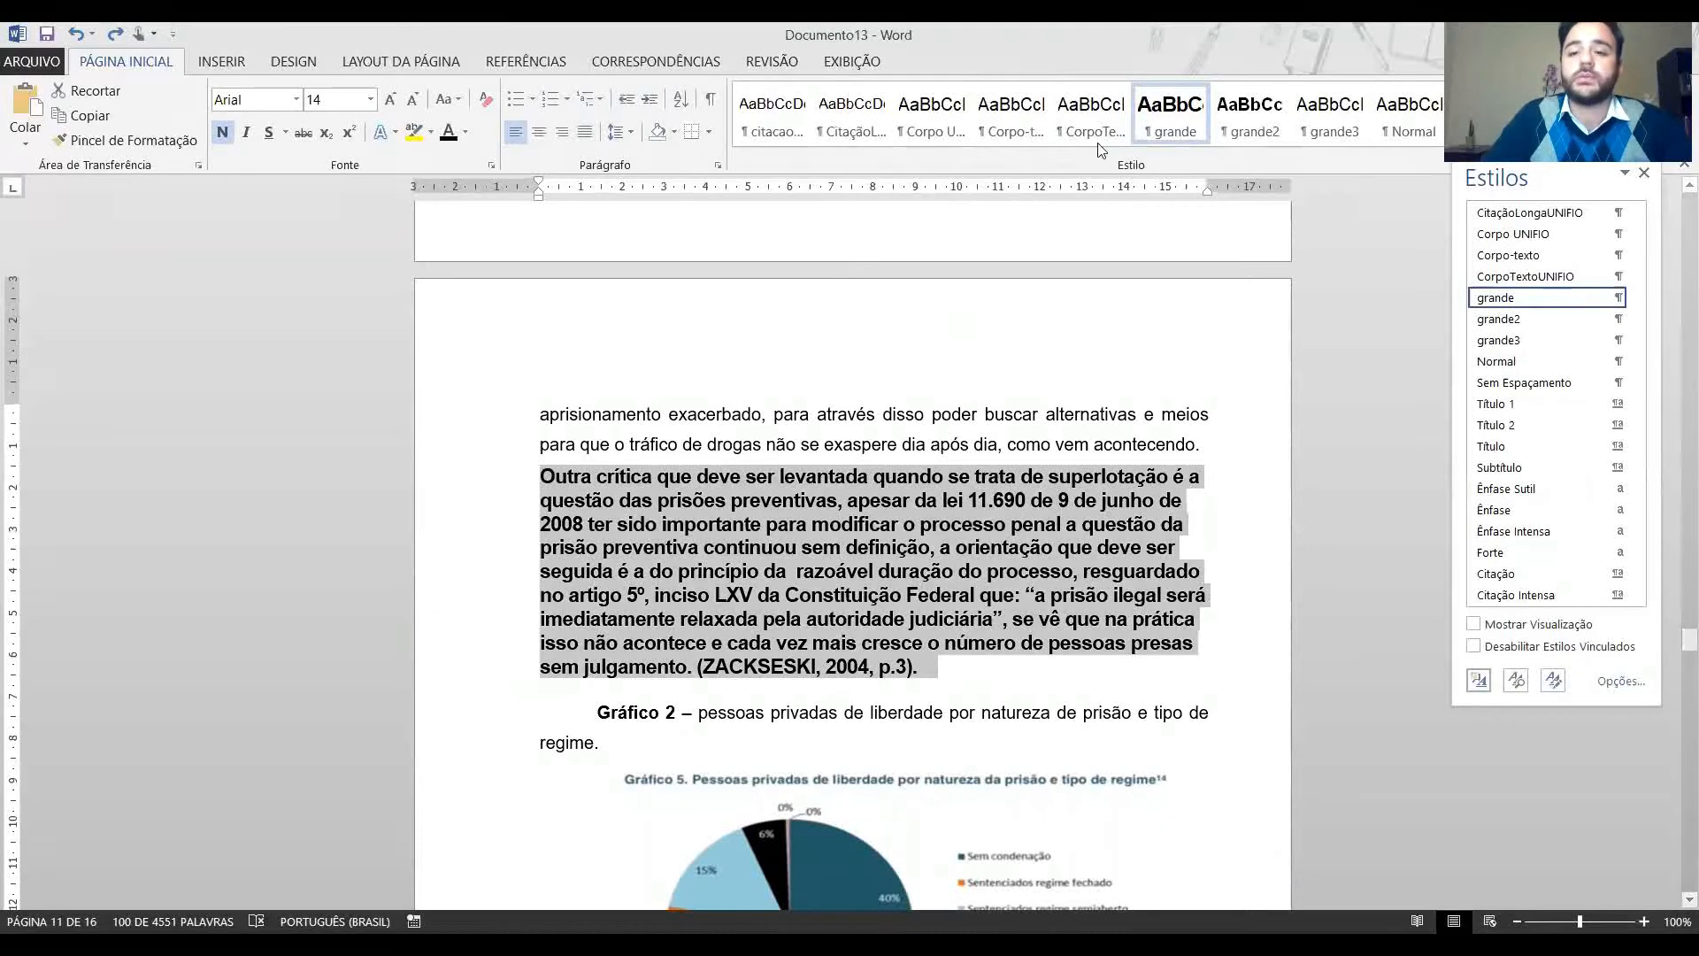
click(1090, 113)
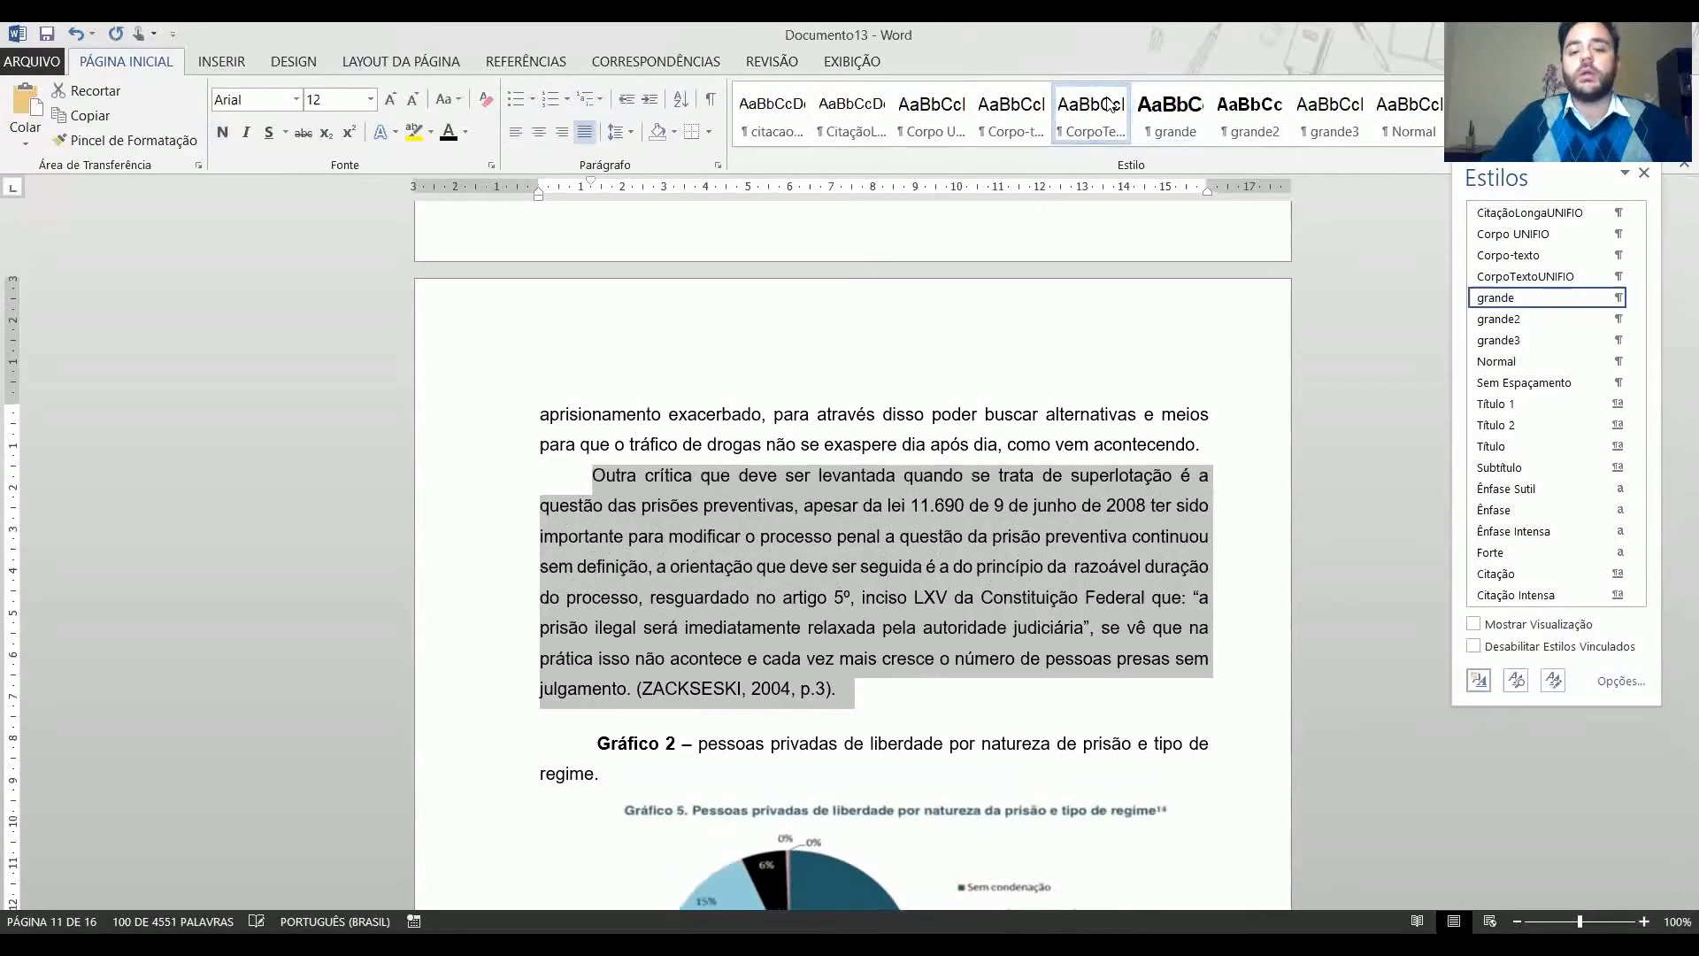
click(825, 614)
Capitalize "Pessoas" in the Gráfico 2 caption and extend its ending with ", em 2016, no Brasil".
scroll(706, 743, down, 2)
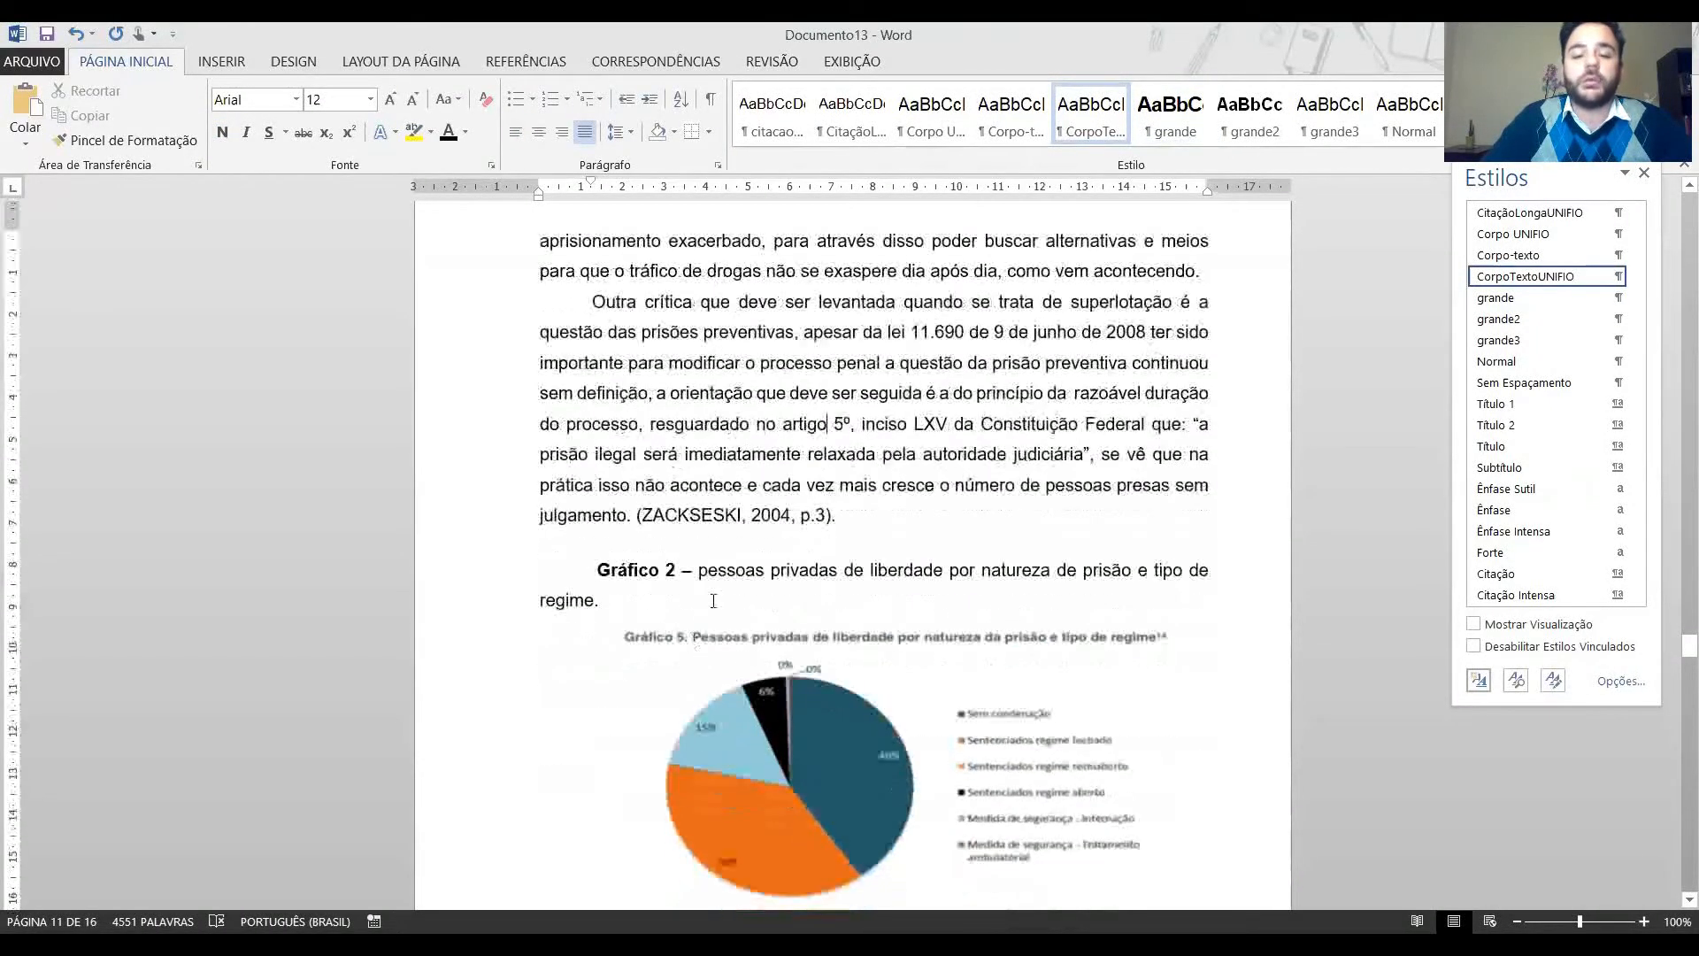
click(719, 582)
key(BackSpace)
text(P)
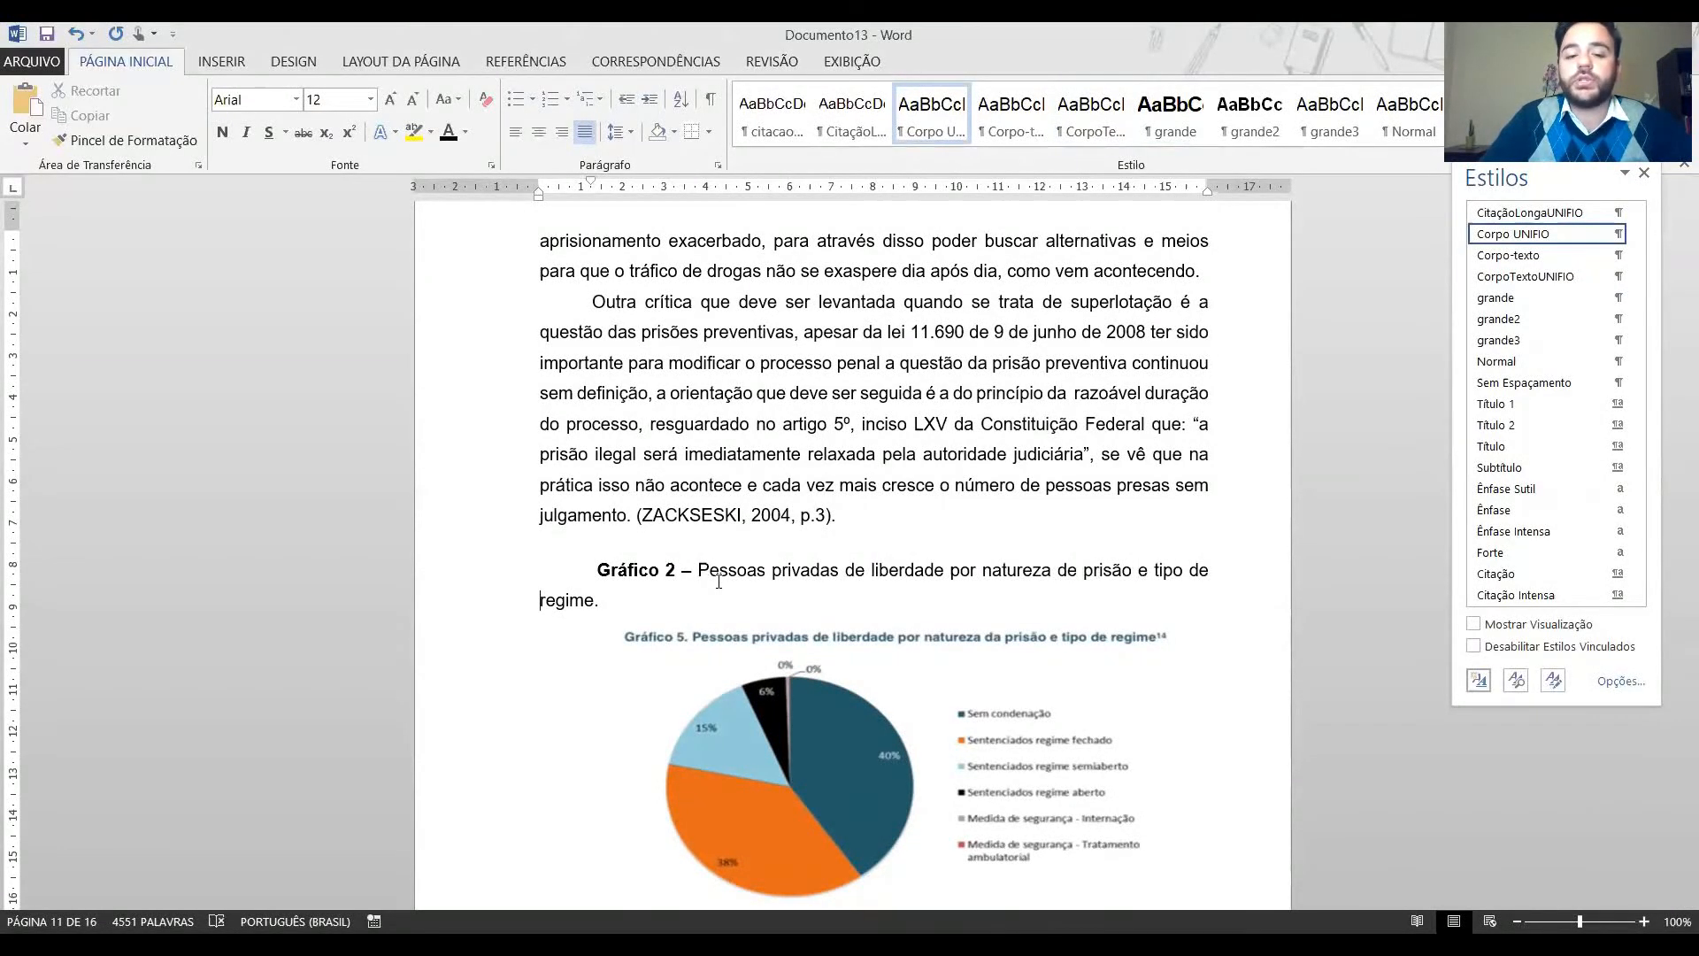
text( em 201)
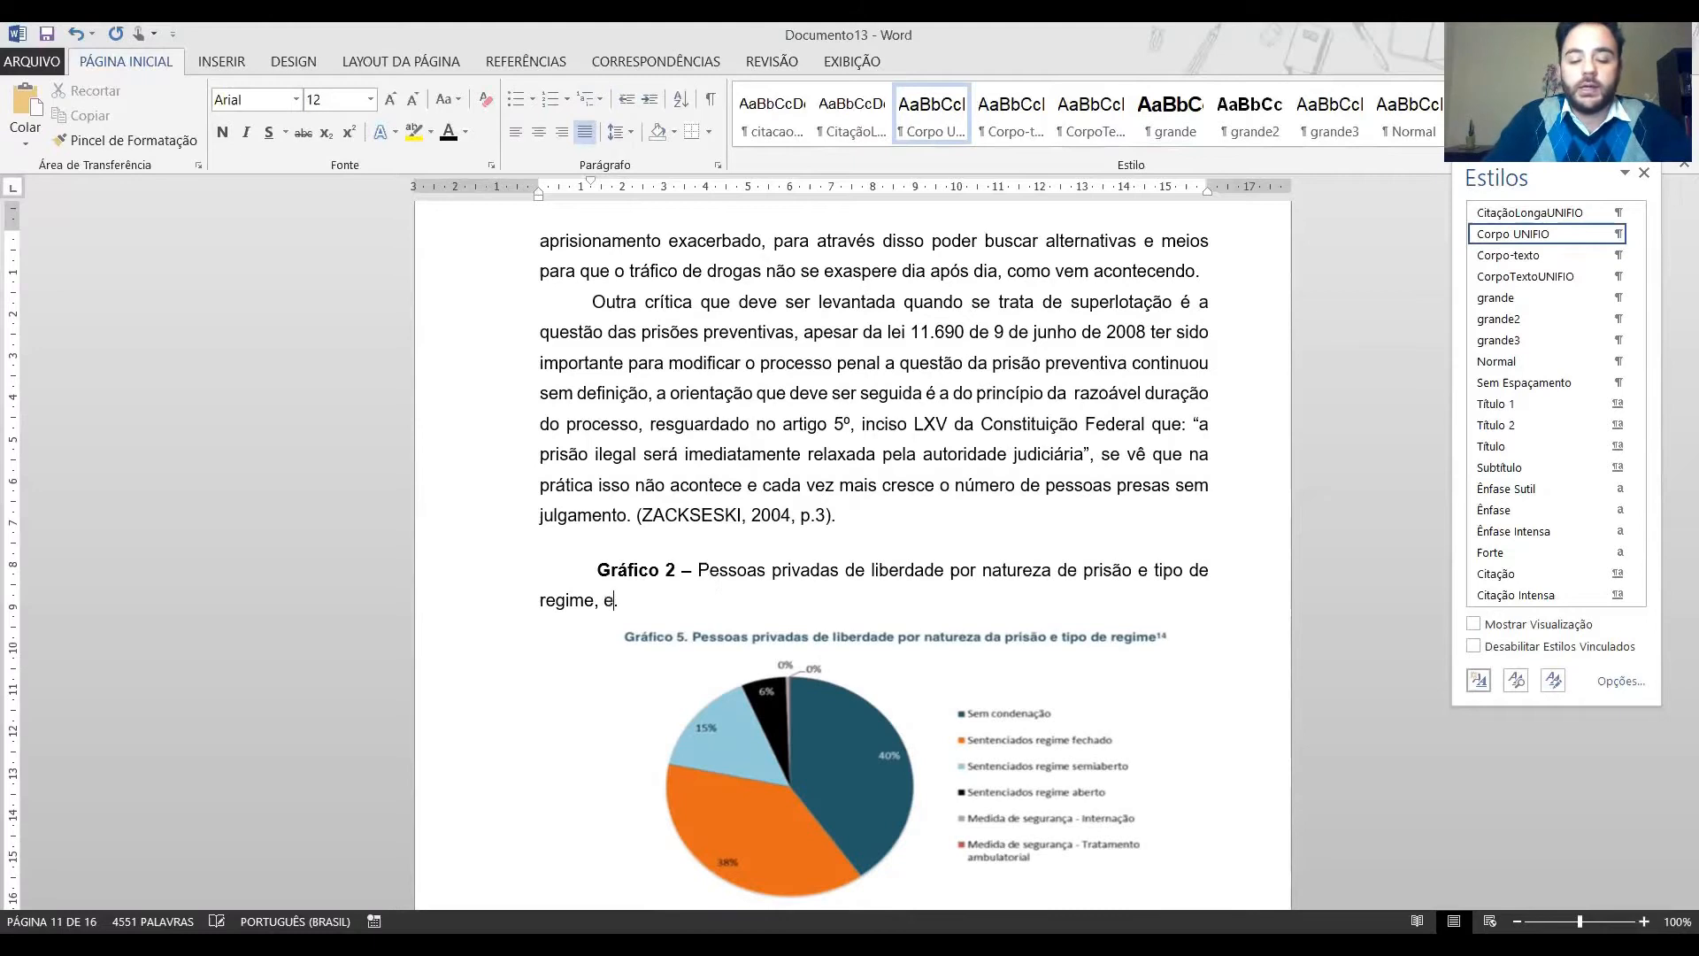
text(6)
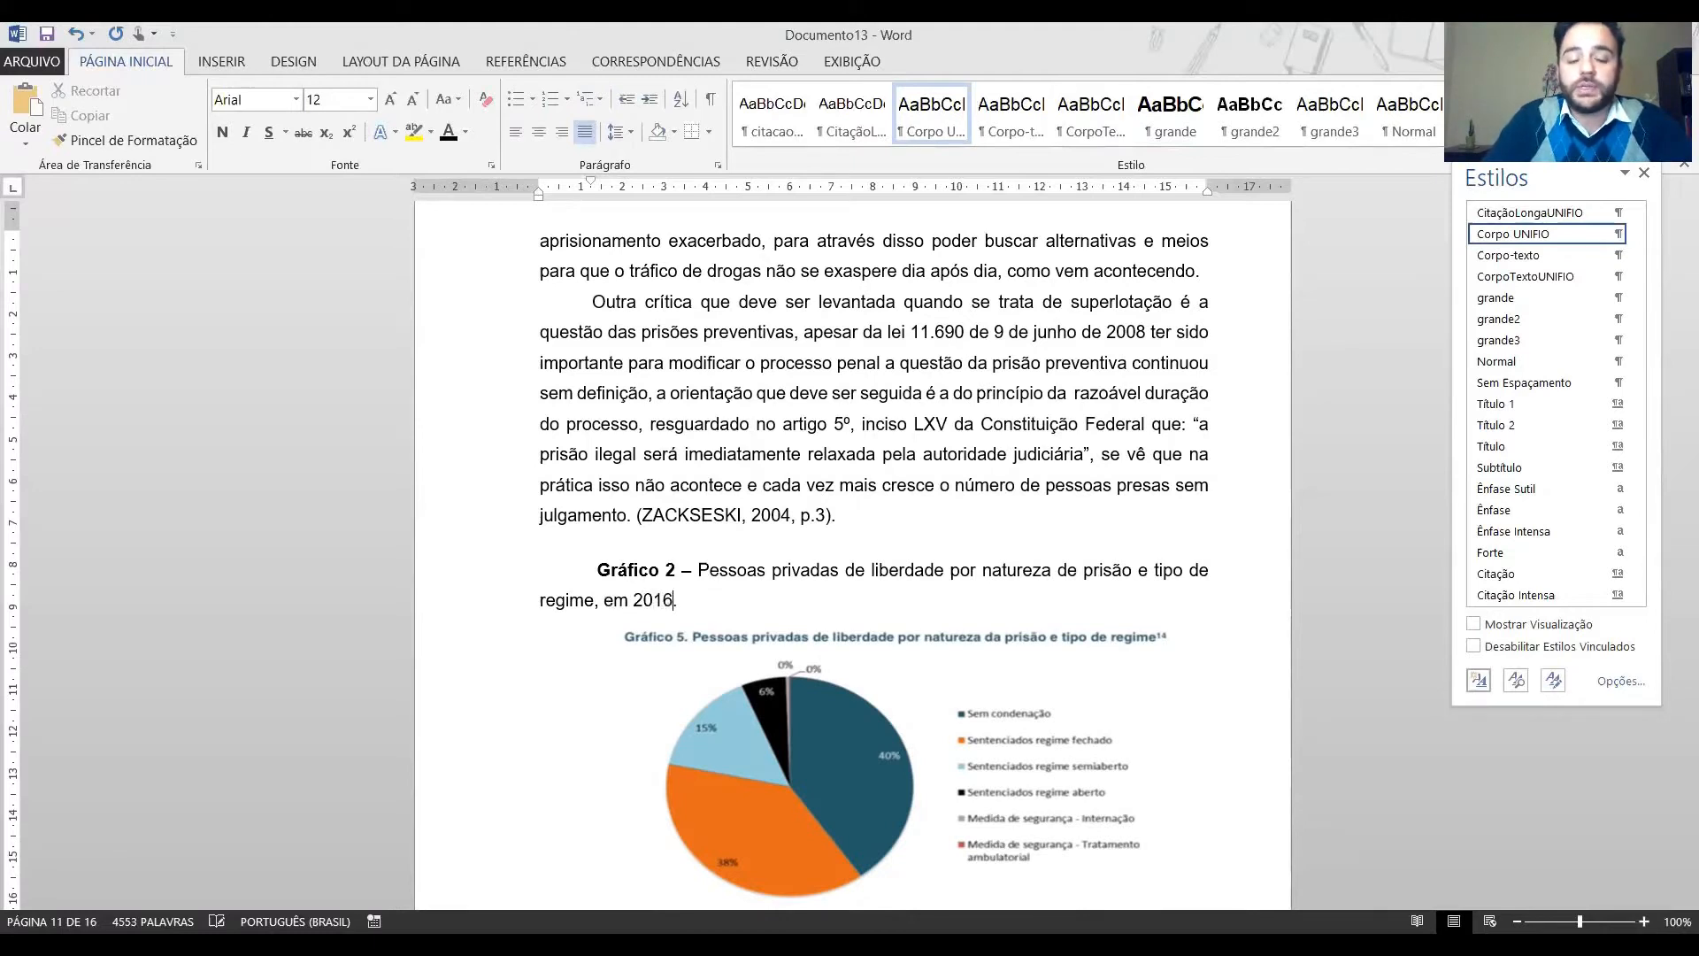
text(, no Brasil.)
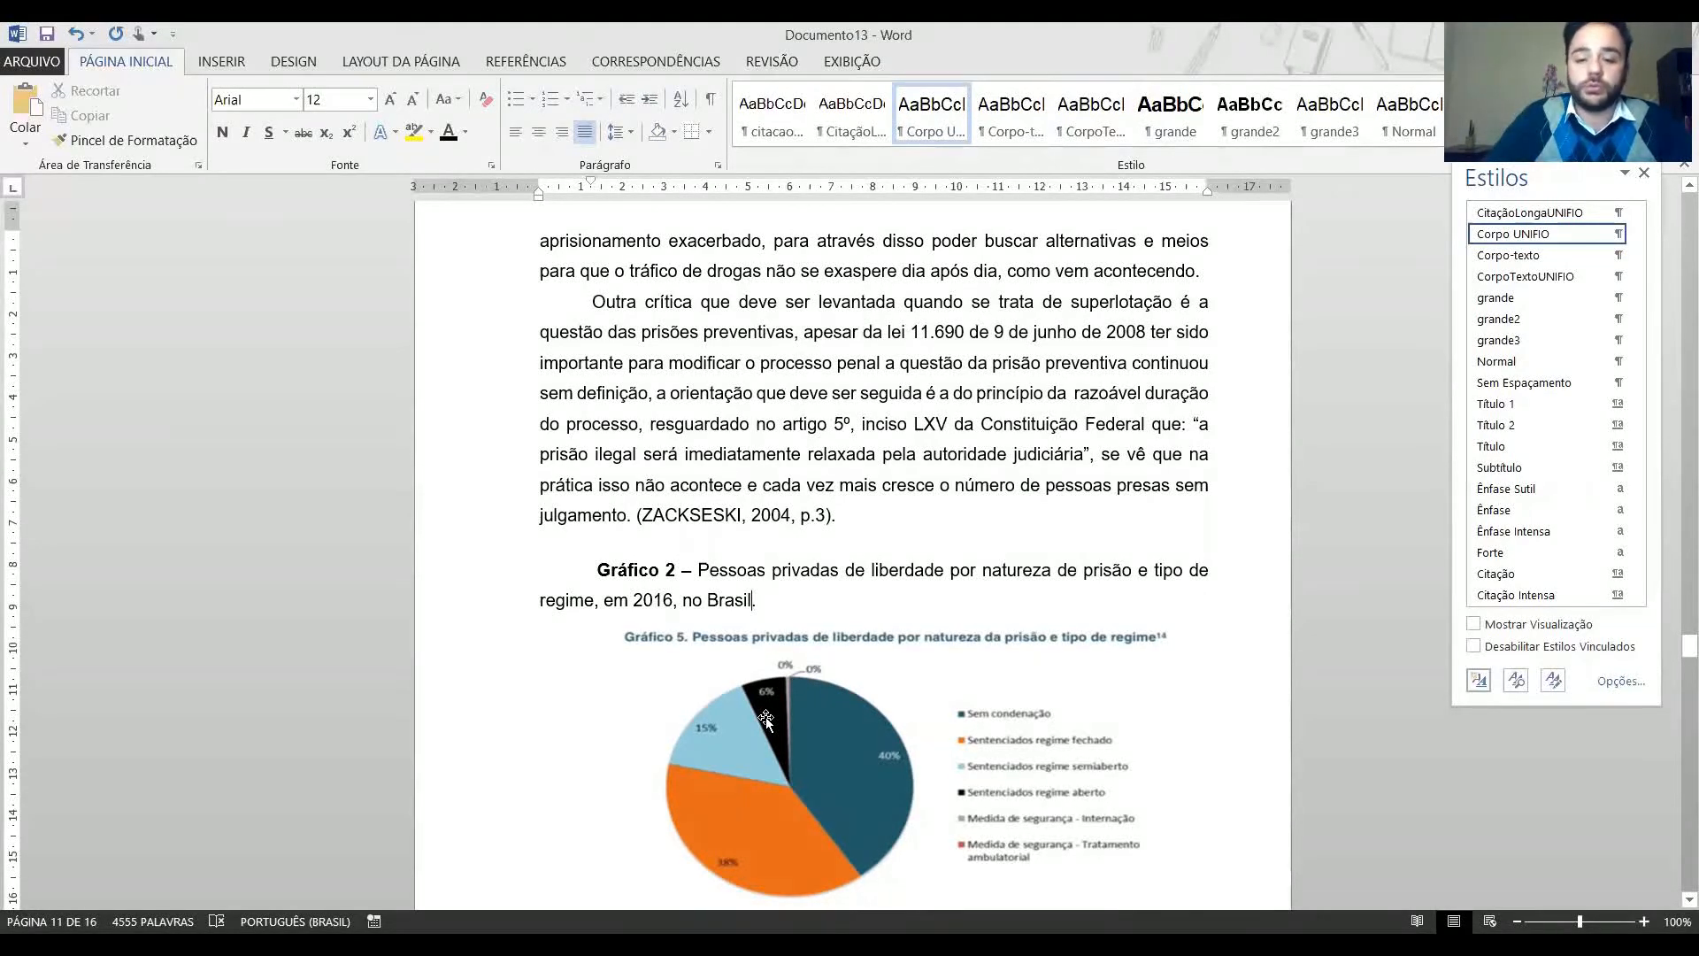
Replace INFOPEN with BRASIL in the source line below the Gráfico 2 pie chart.
scroll(767, 721, down, 4)
click(698, 574)
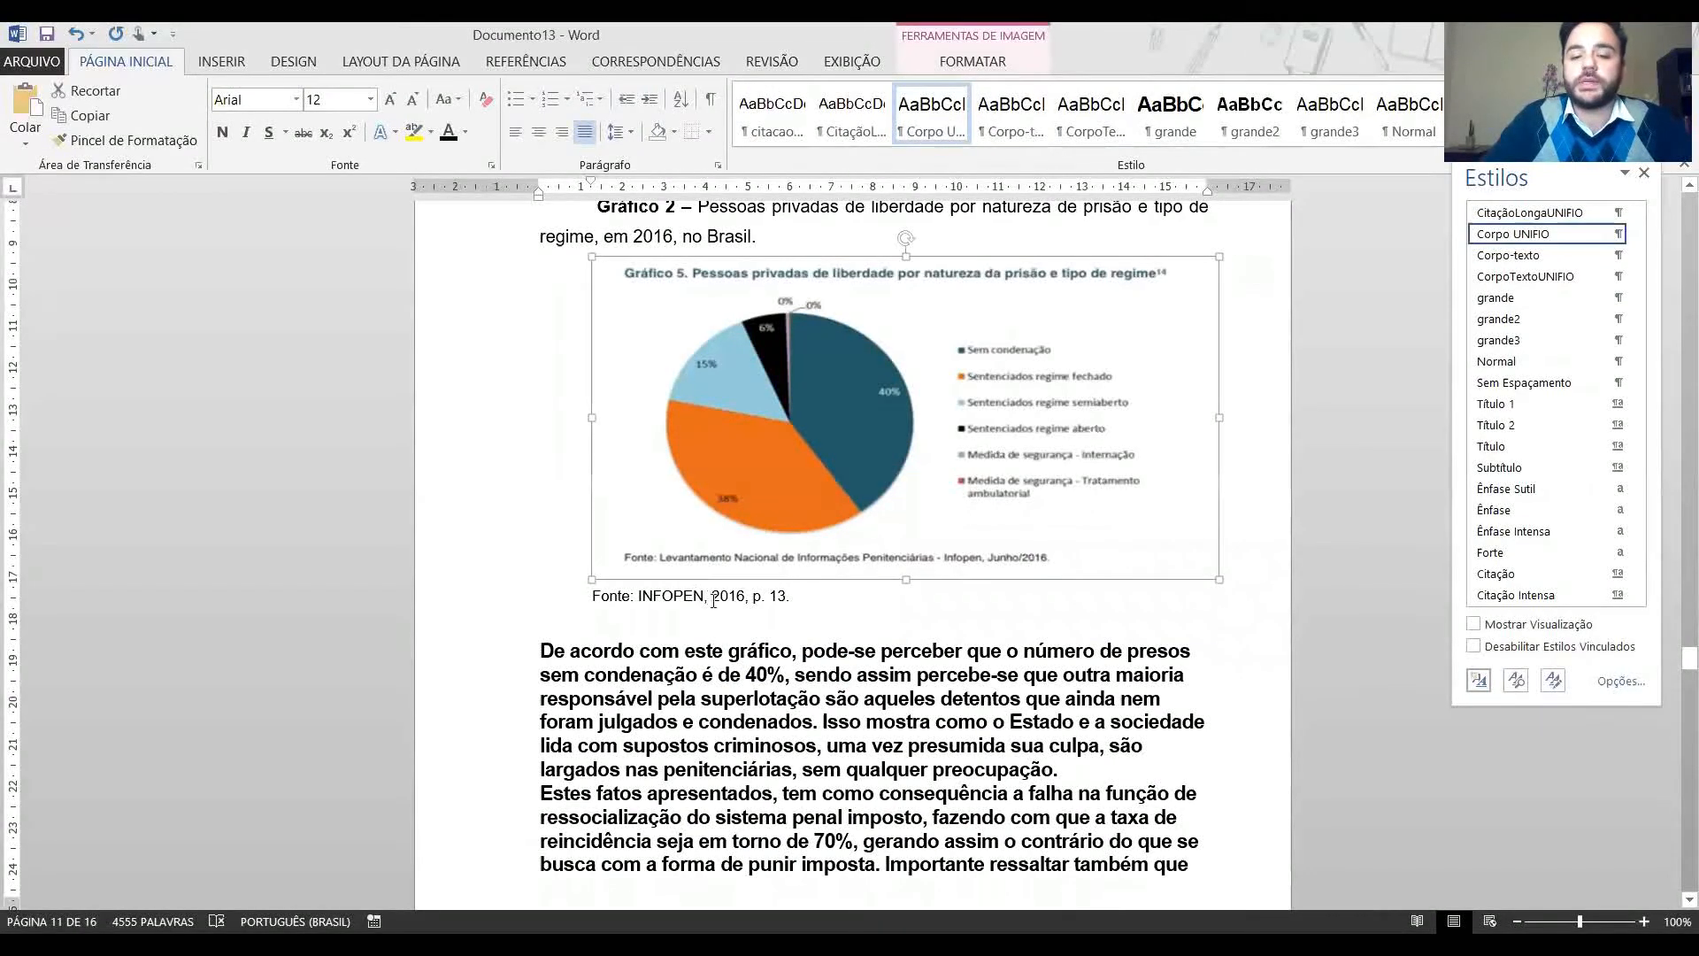
click(713, 599)
double_click(713, 598)
key(BackSpace)
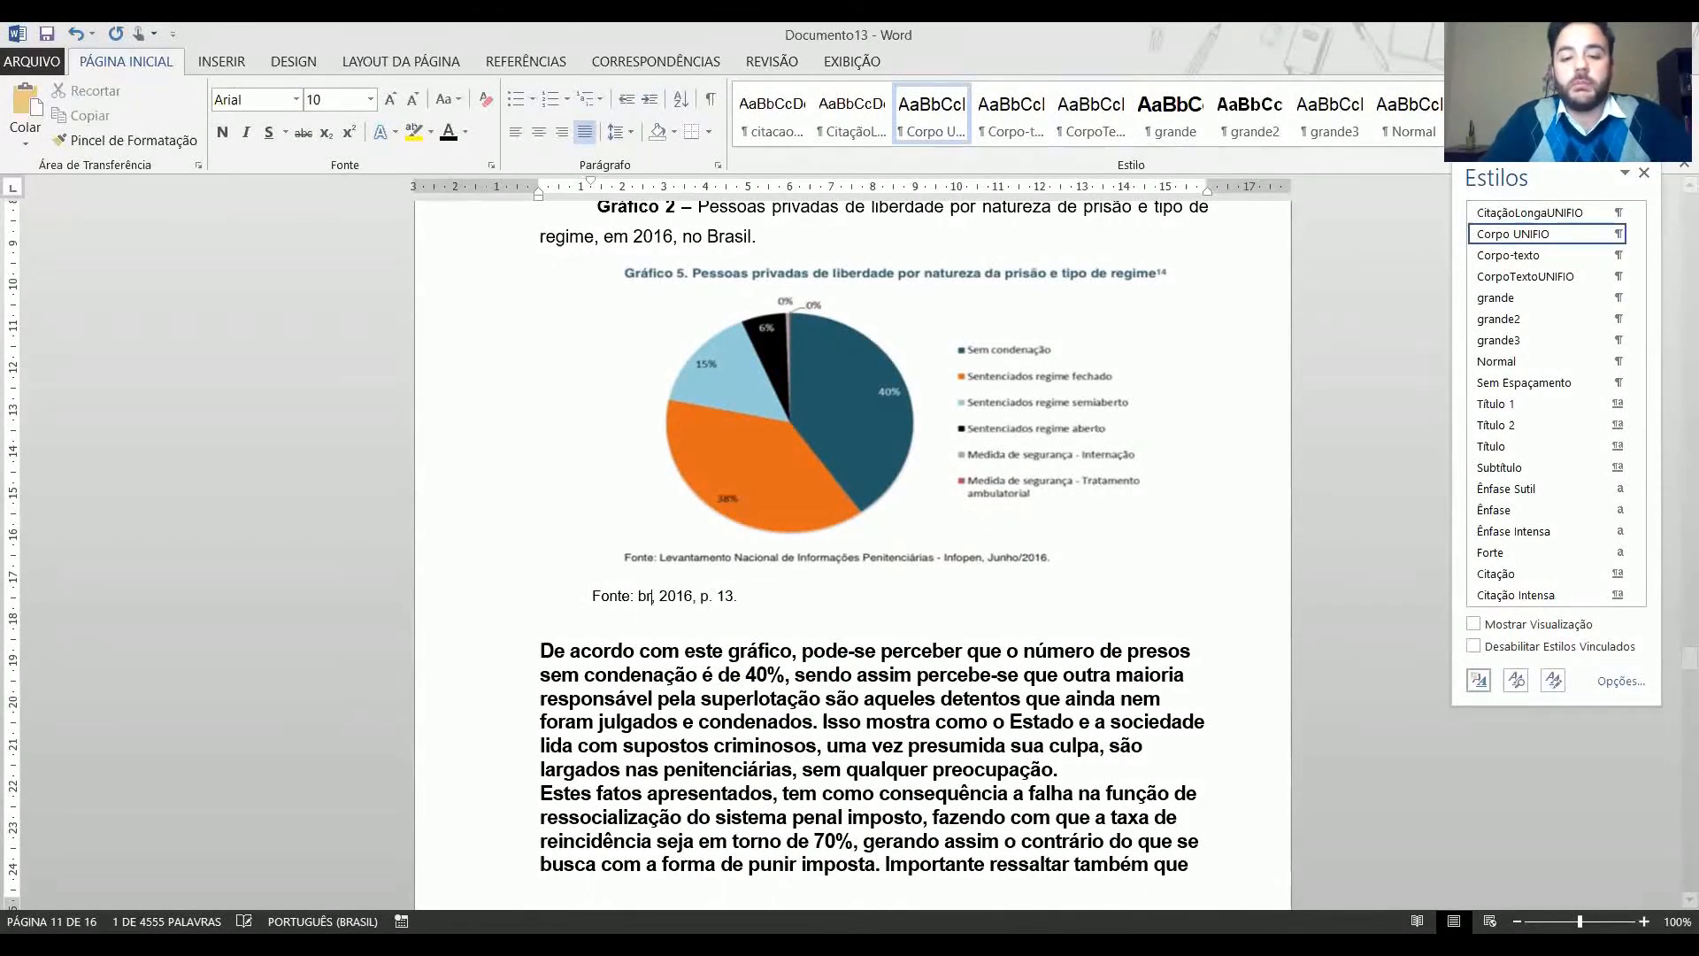
text(b)
text(RASIL)
key(BackSpace)
key(BackSpace)
key(BackSpace)
key(BackSpace)
key(BackSpace)
key(BackSpace)
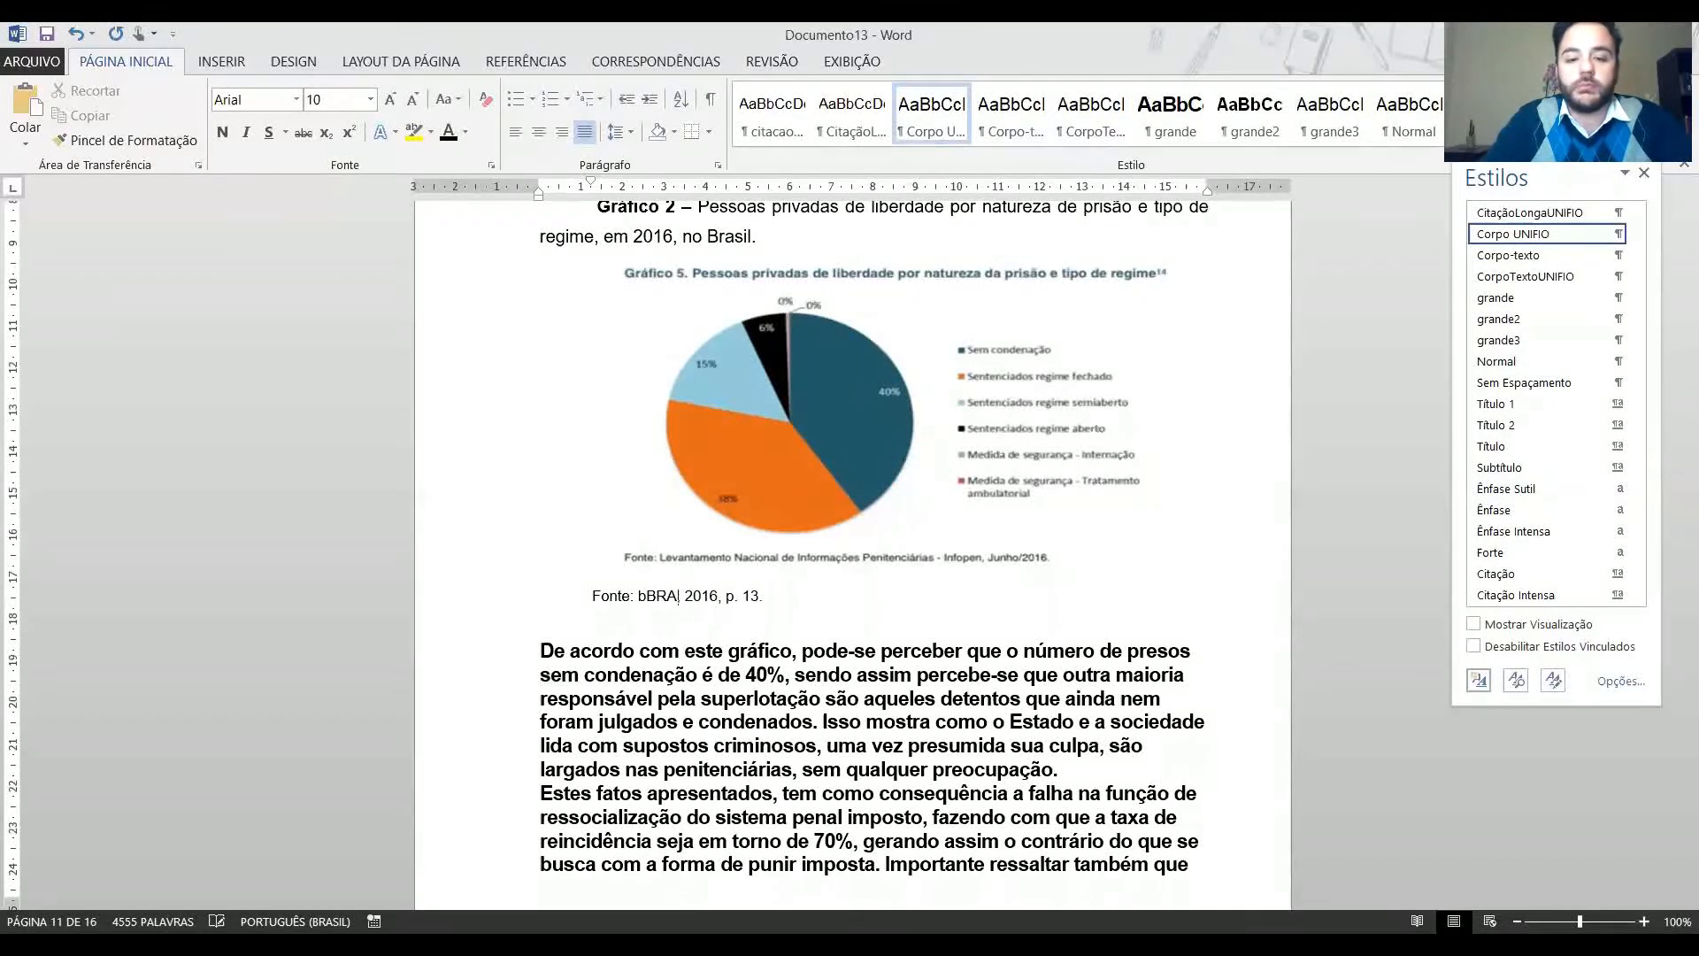
text(BRASIL)
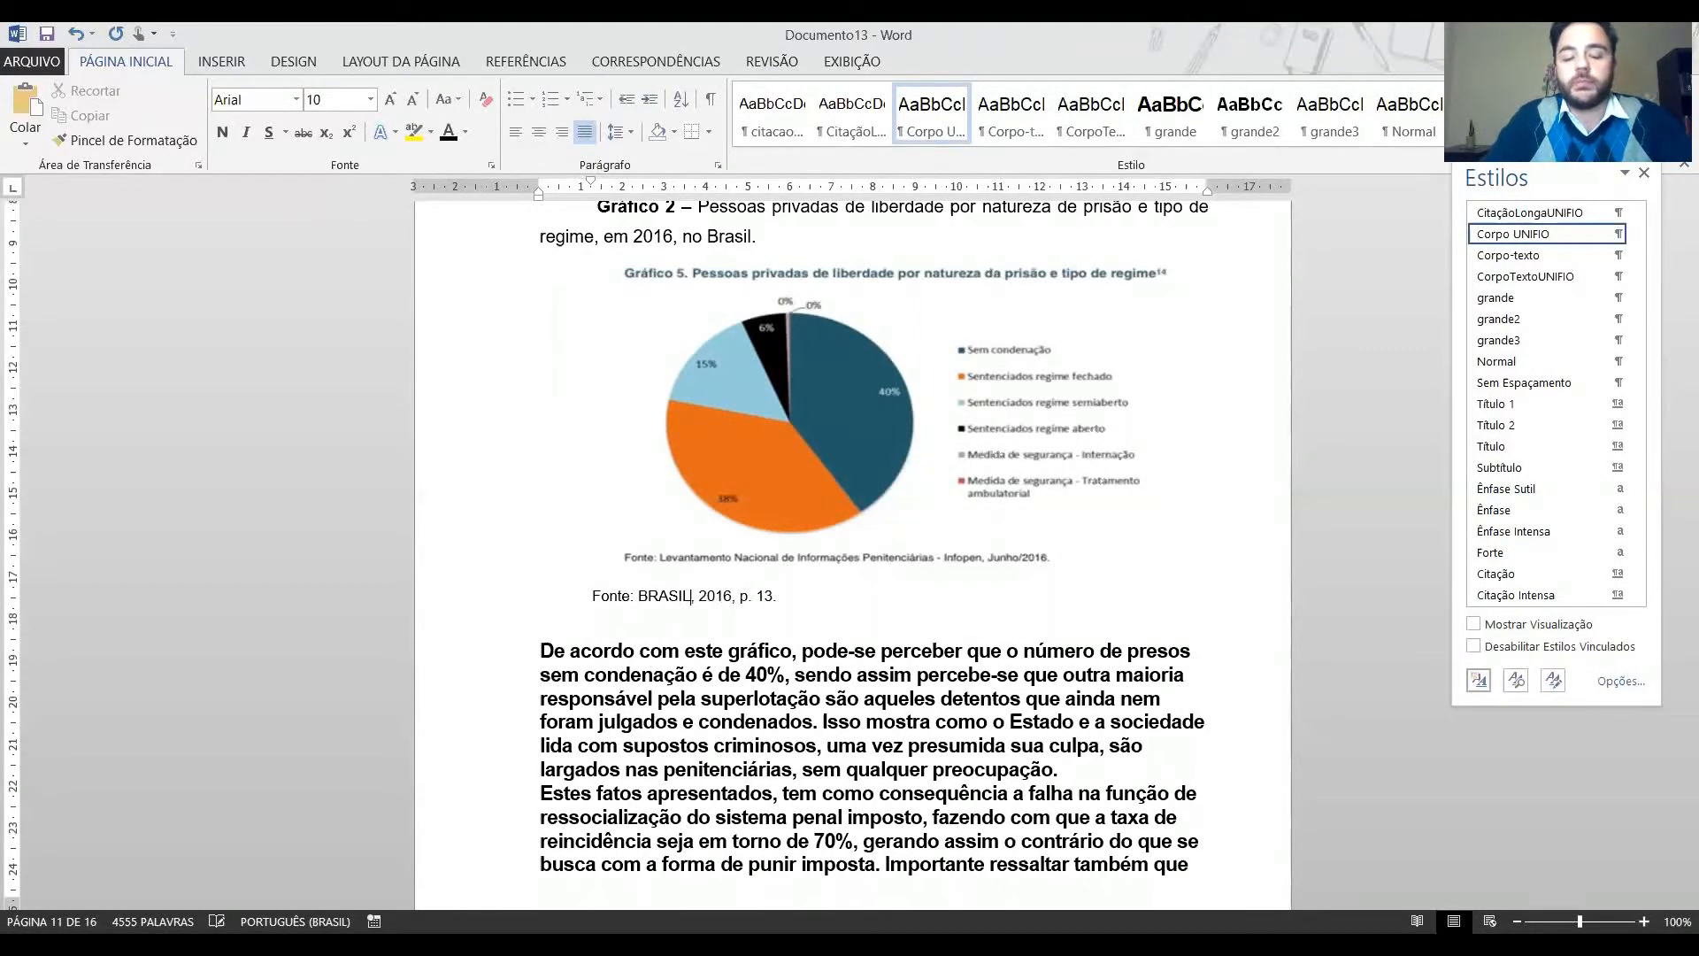
Apply the CorpoTextoUNIFIO style to the bold paragraphs from "De acordo com este gráfico" through "Portanto, vê-se que as prisões".
click(796, 651)
scroll(549, 532, down, 3)
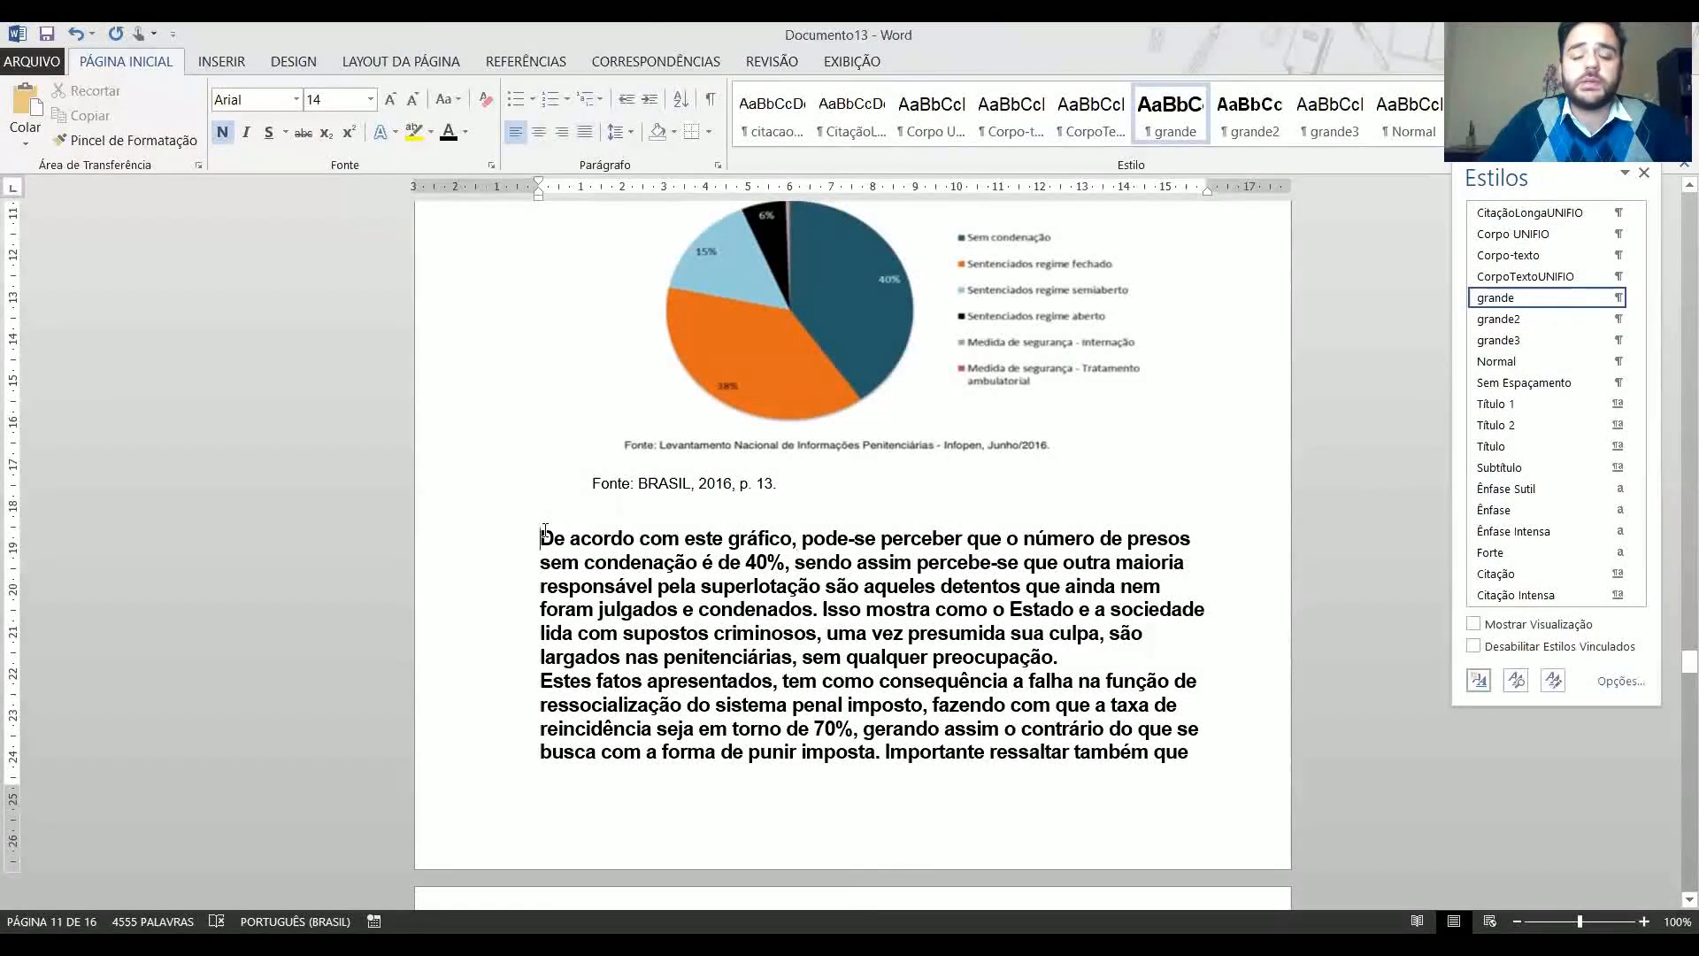
key(ctrl+shift+Down)
key(ctrl+shift+Down)
key(ctrl+shift+Down)
key(ctrl+shift+Down)
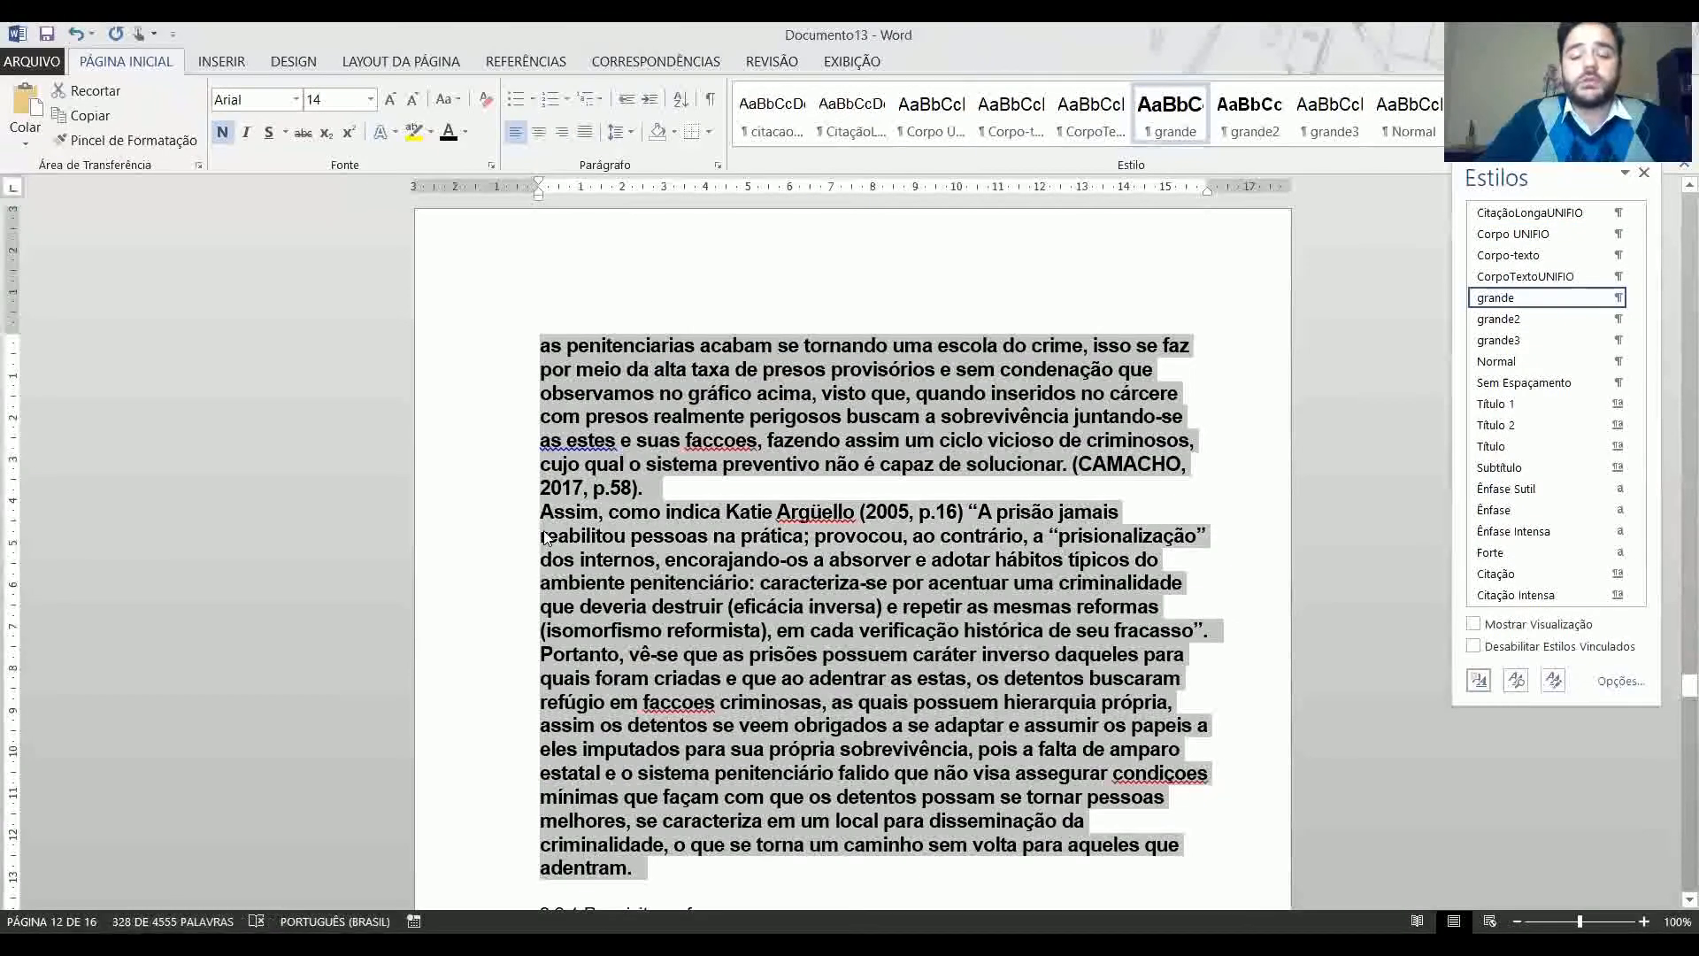
click(1077, 132)
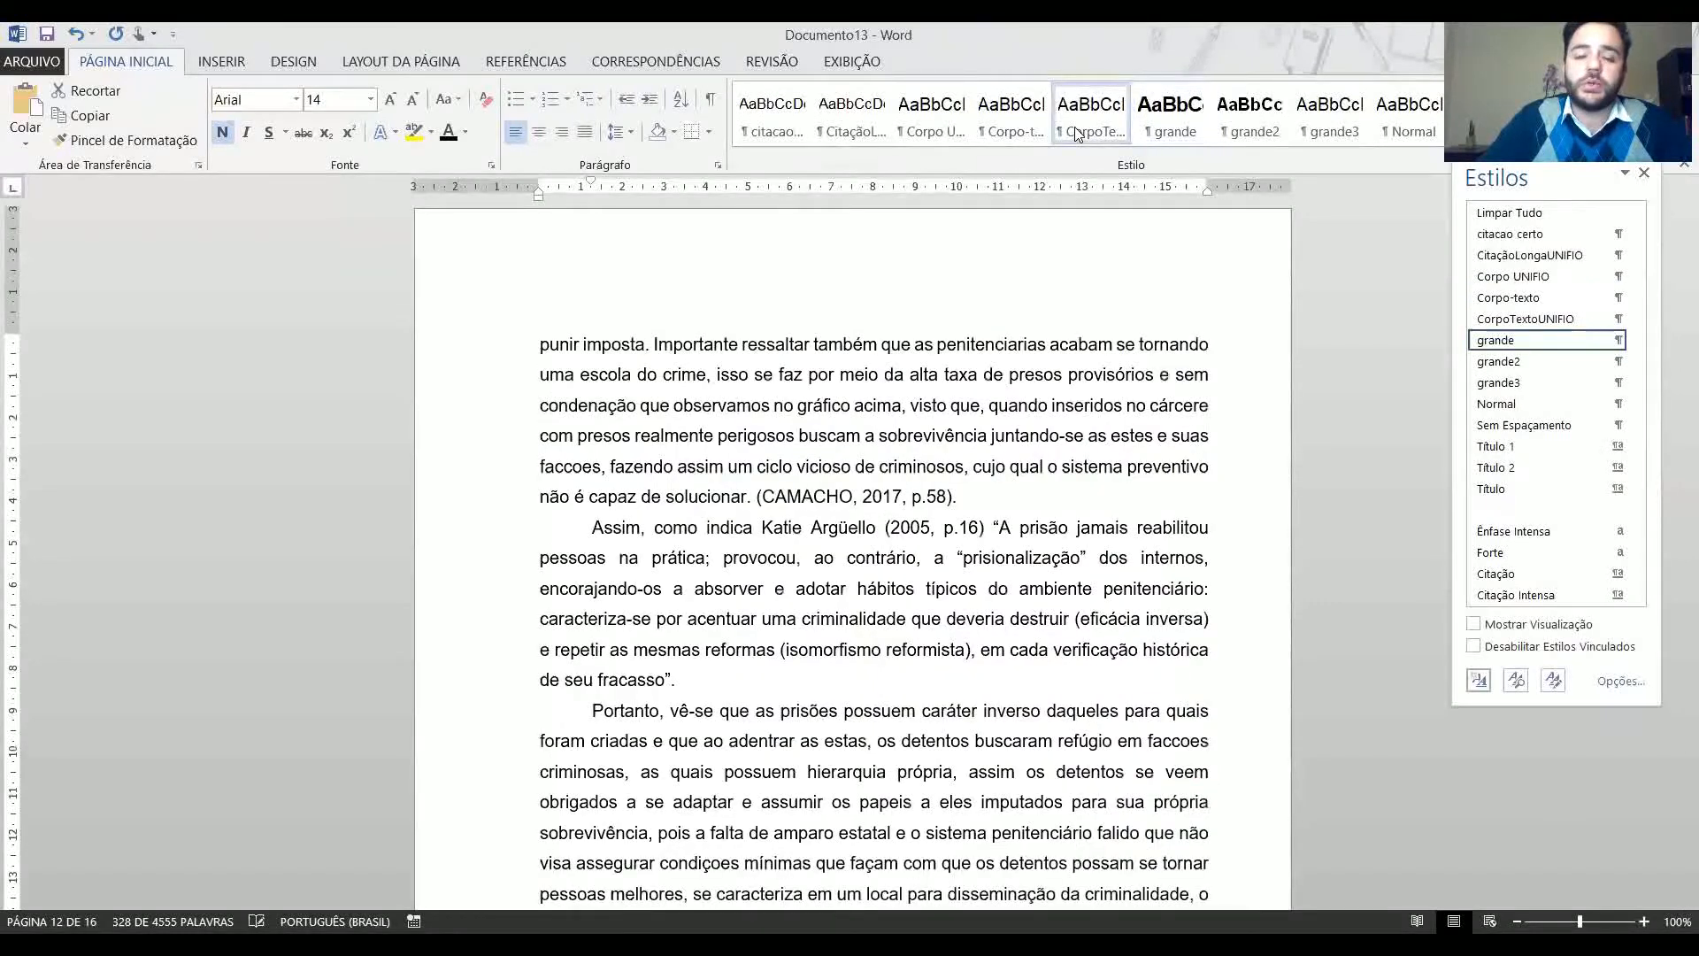
click(856, 495)
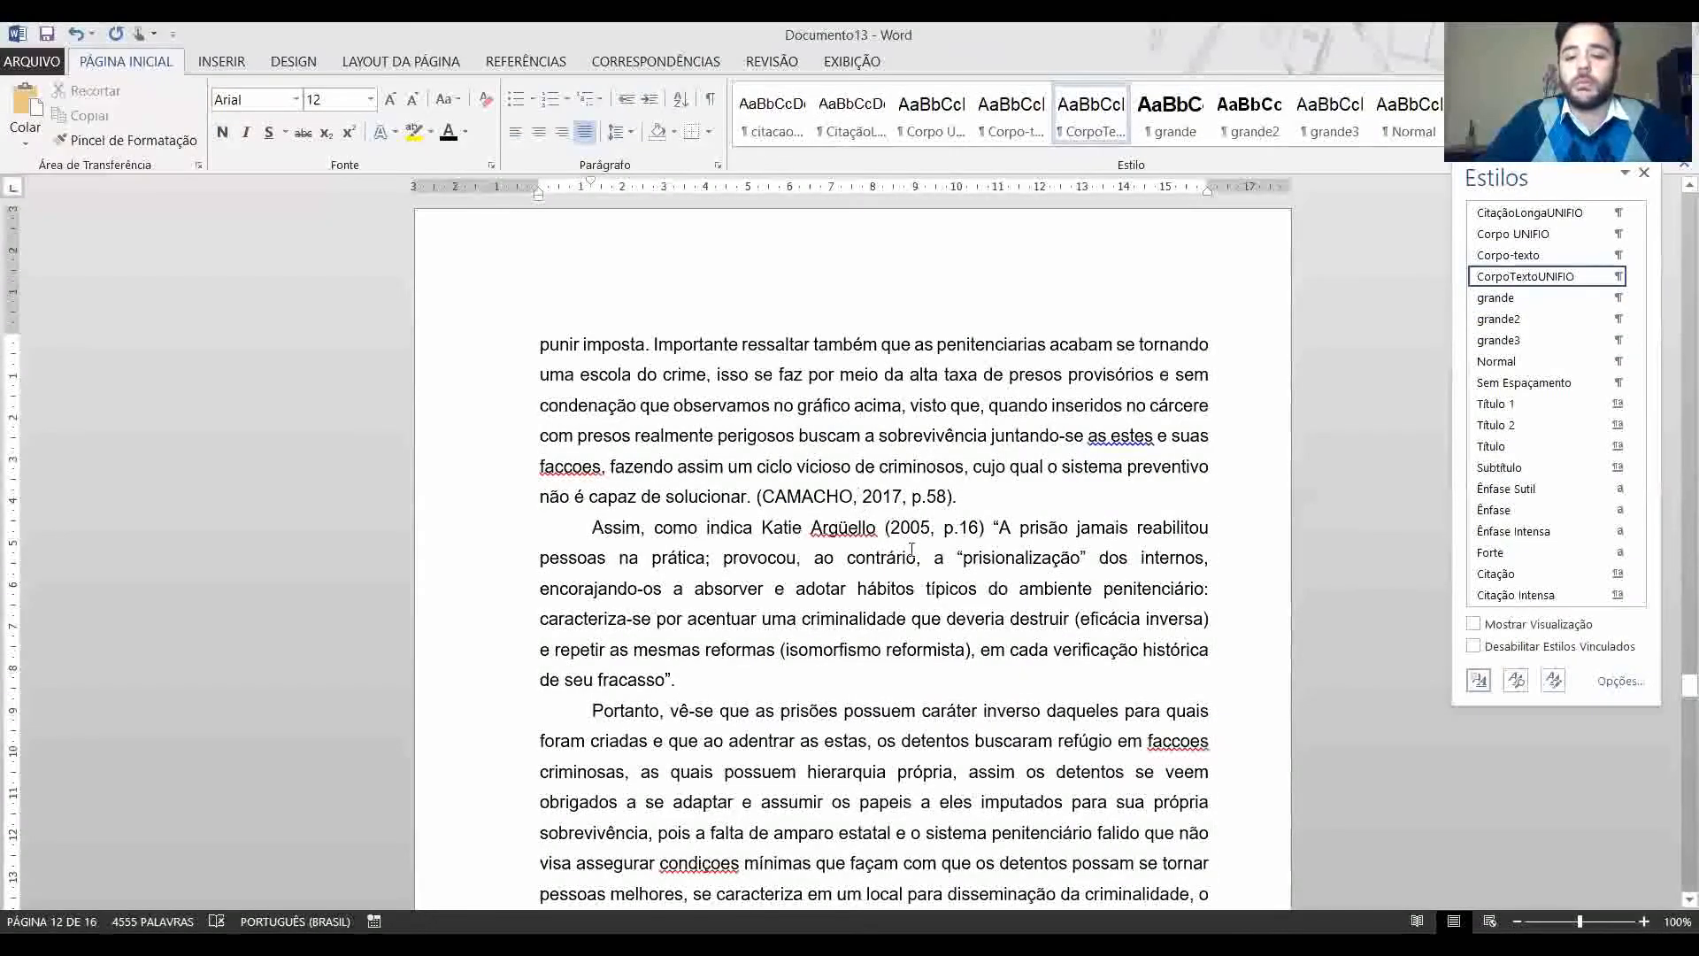
Add a colon after "(2005, p.16)" and split the quotation beginning "A prisão jamais reabilitou" into its own paragraph.
scroll(912, 548, down, 1)
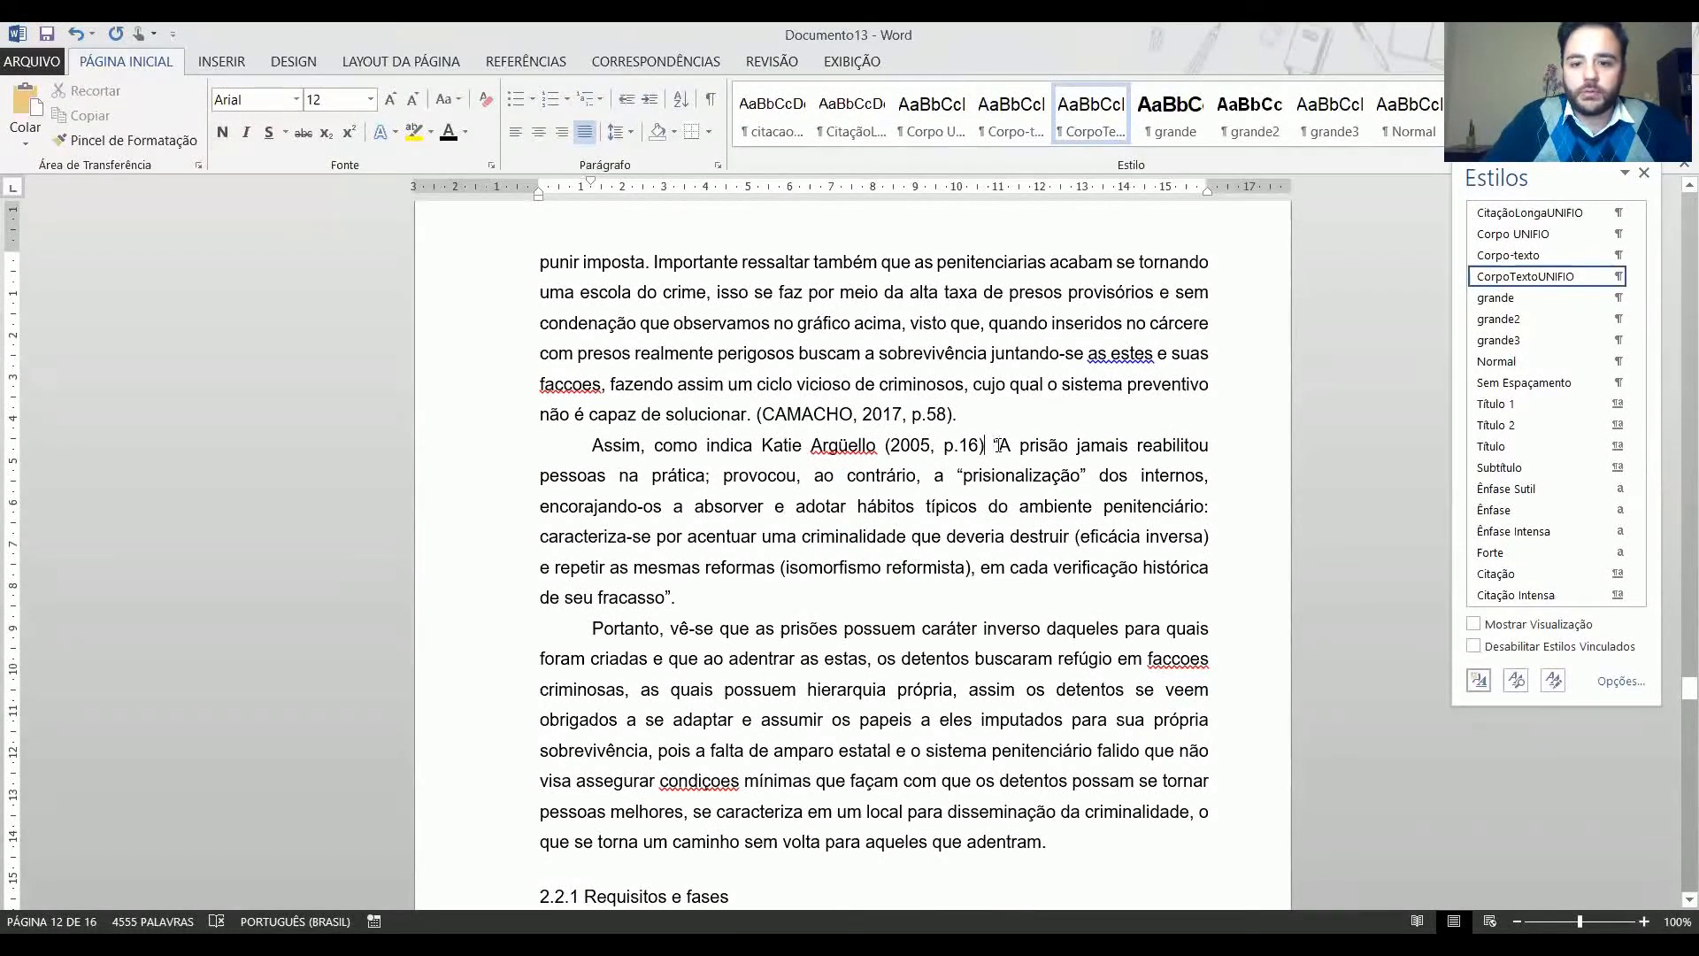
text(:)
click(998, 446)
key(ctrl+shift+Down)
click(997, 446)
key(Return)
key(ctrl+shift+Down)
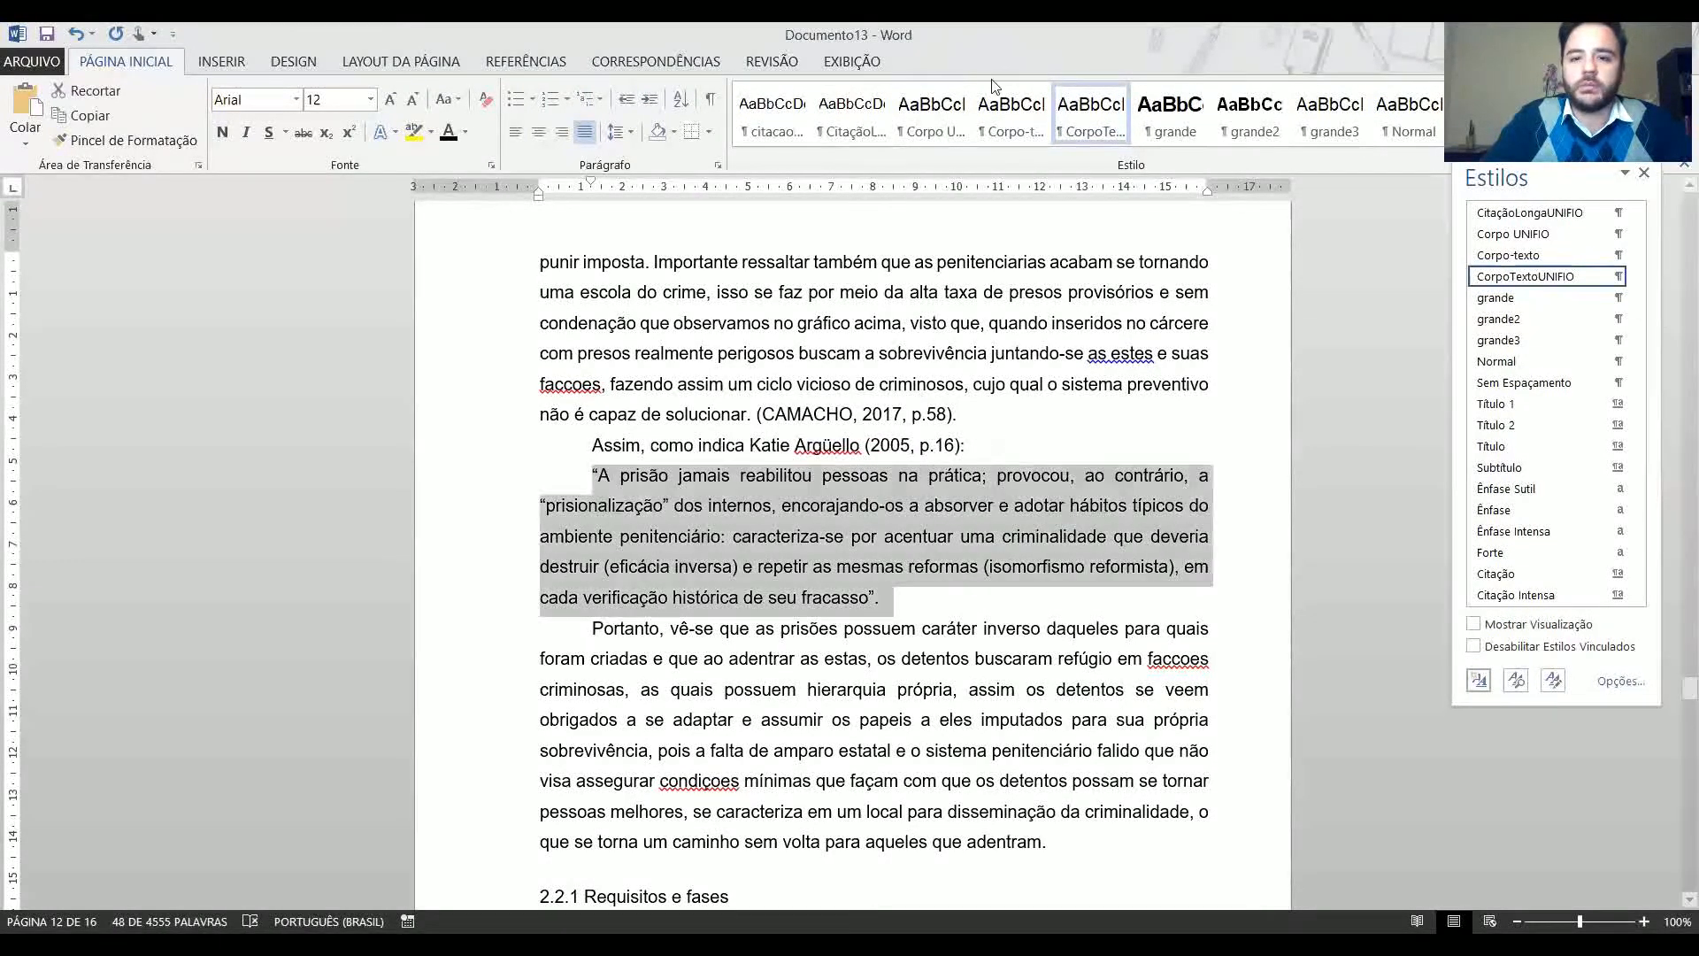
Format the "A prisão jamais" quotation with the CitaçãoLongaUNIFIO style, removing its outer quotation marks and adding blank lines before and after it.
click(838, 122)
key(Left)
key(Delete)
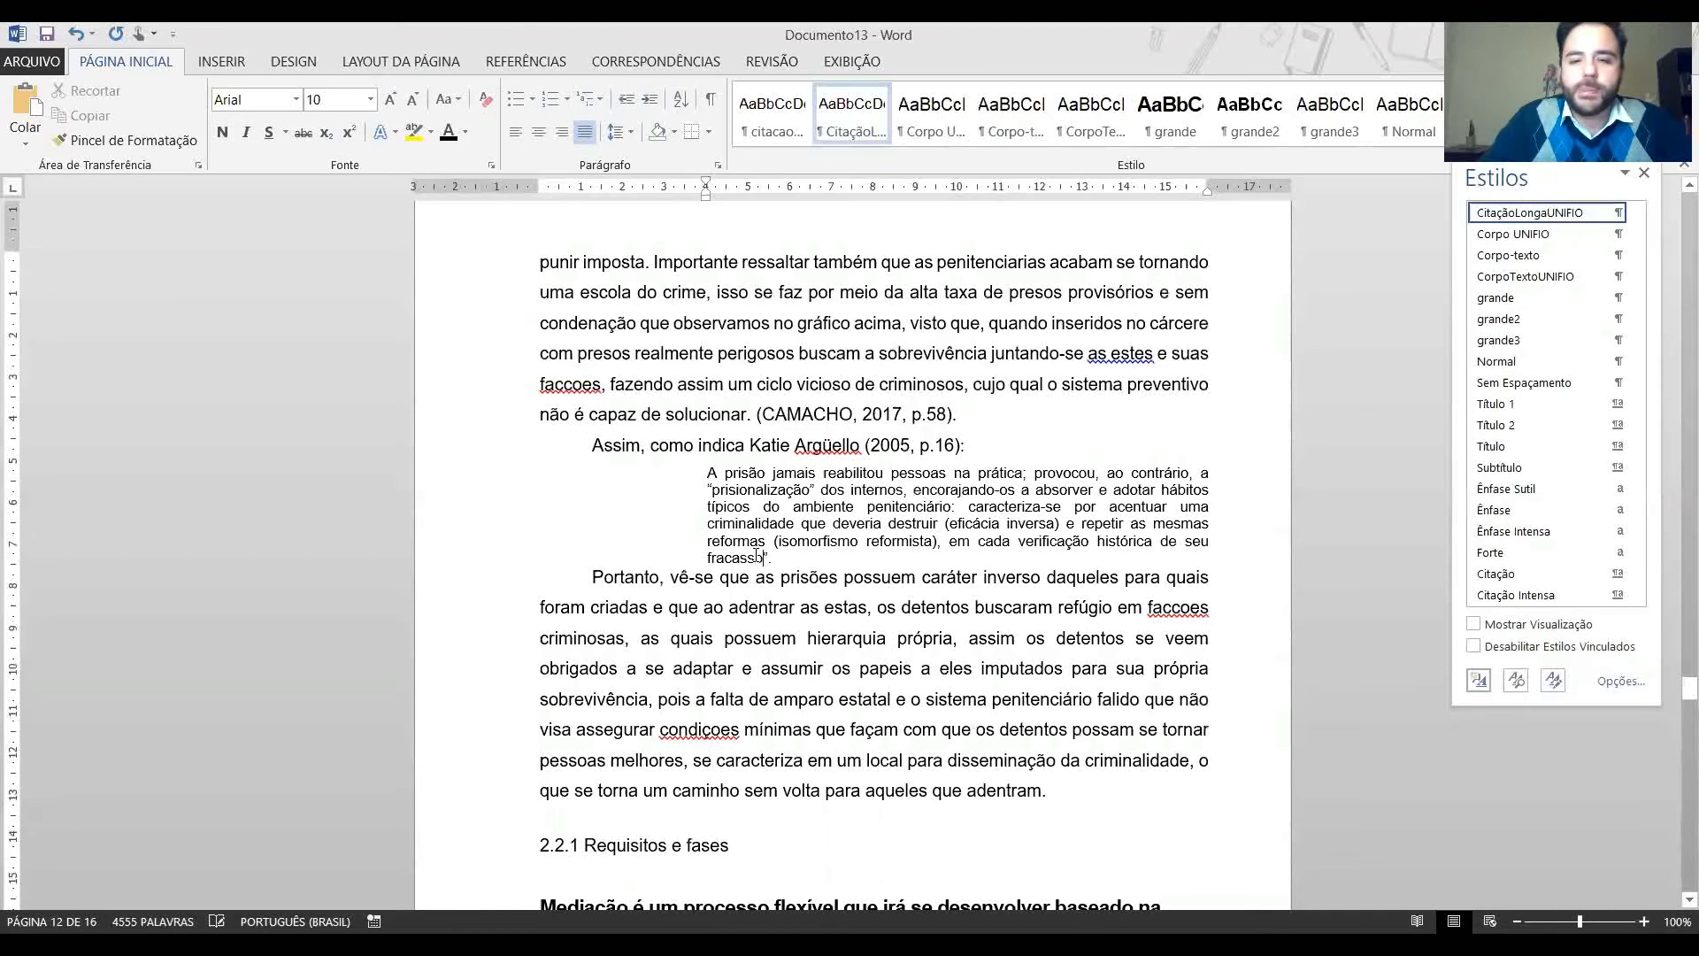
key(Return)
click(592, 608)
key(Return)
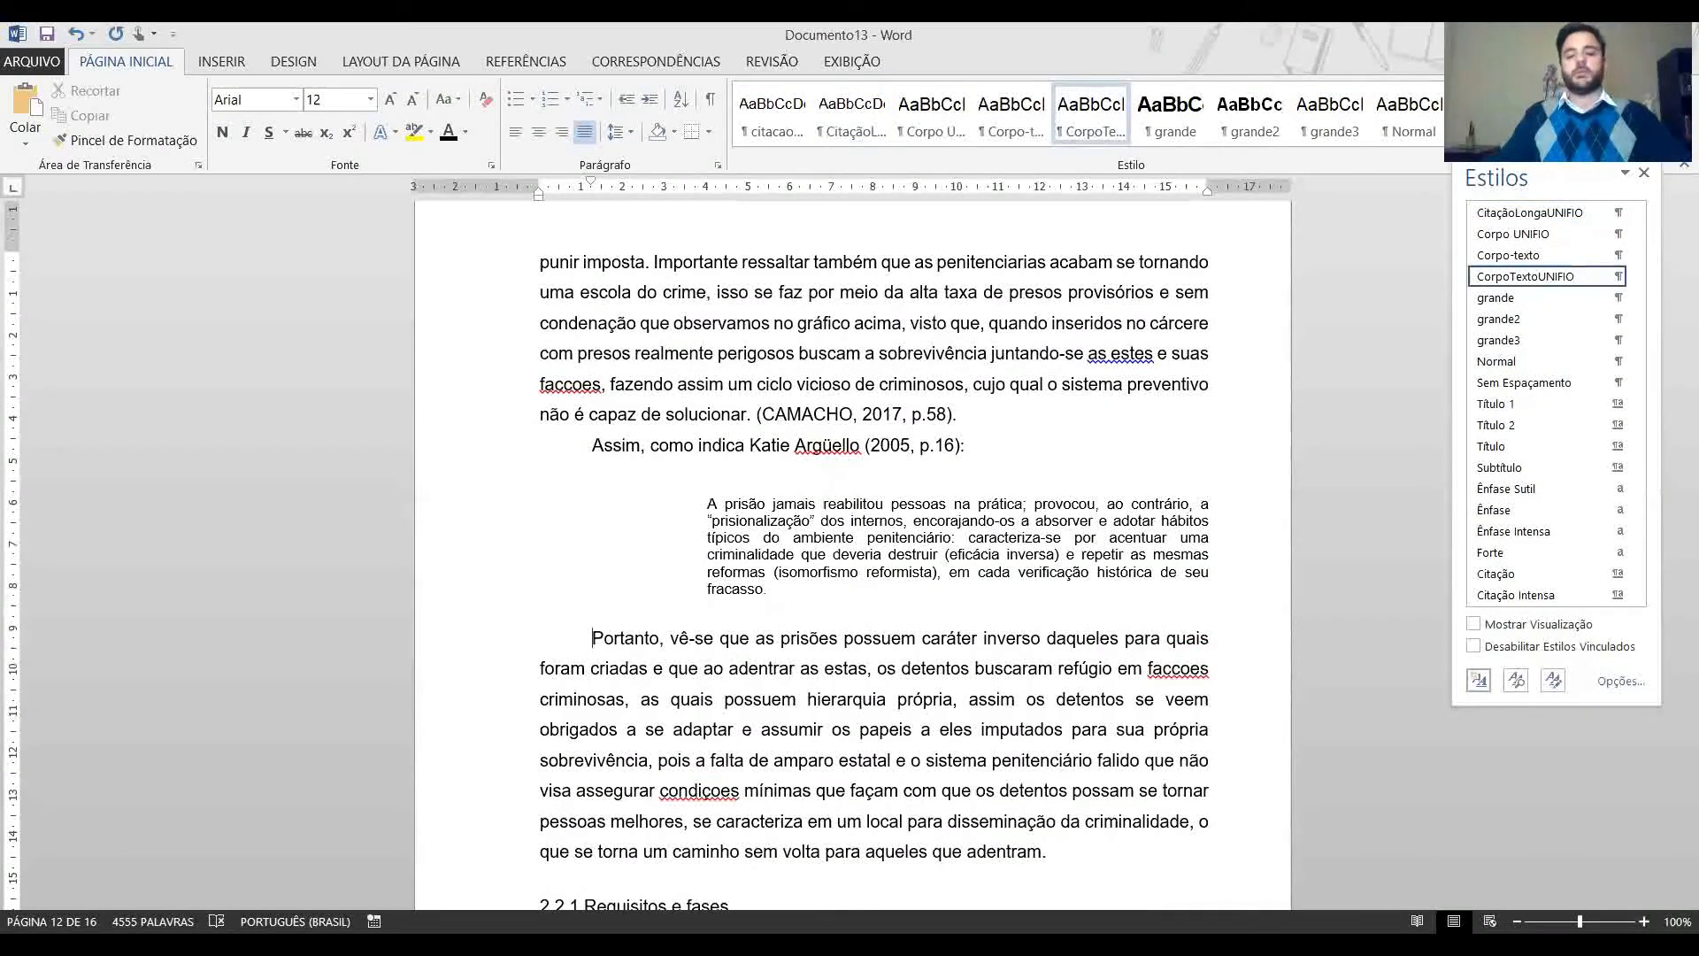
key(Up)
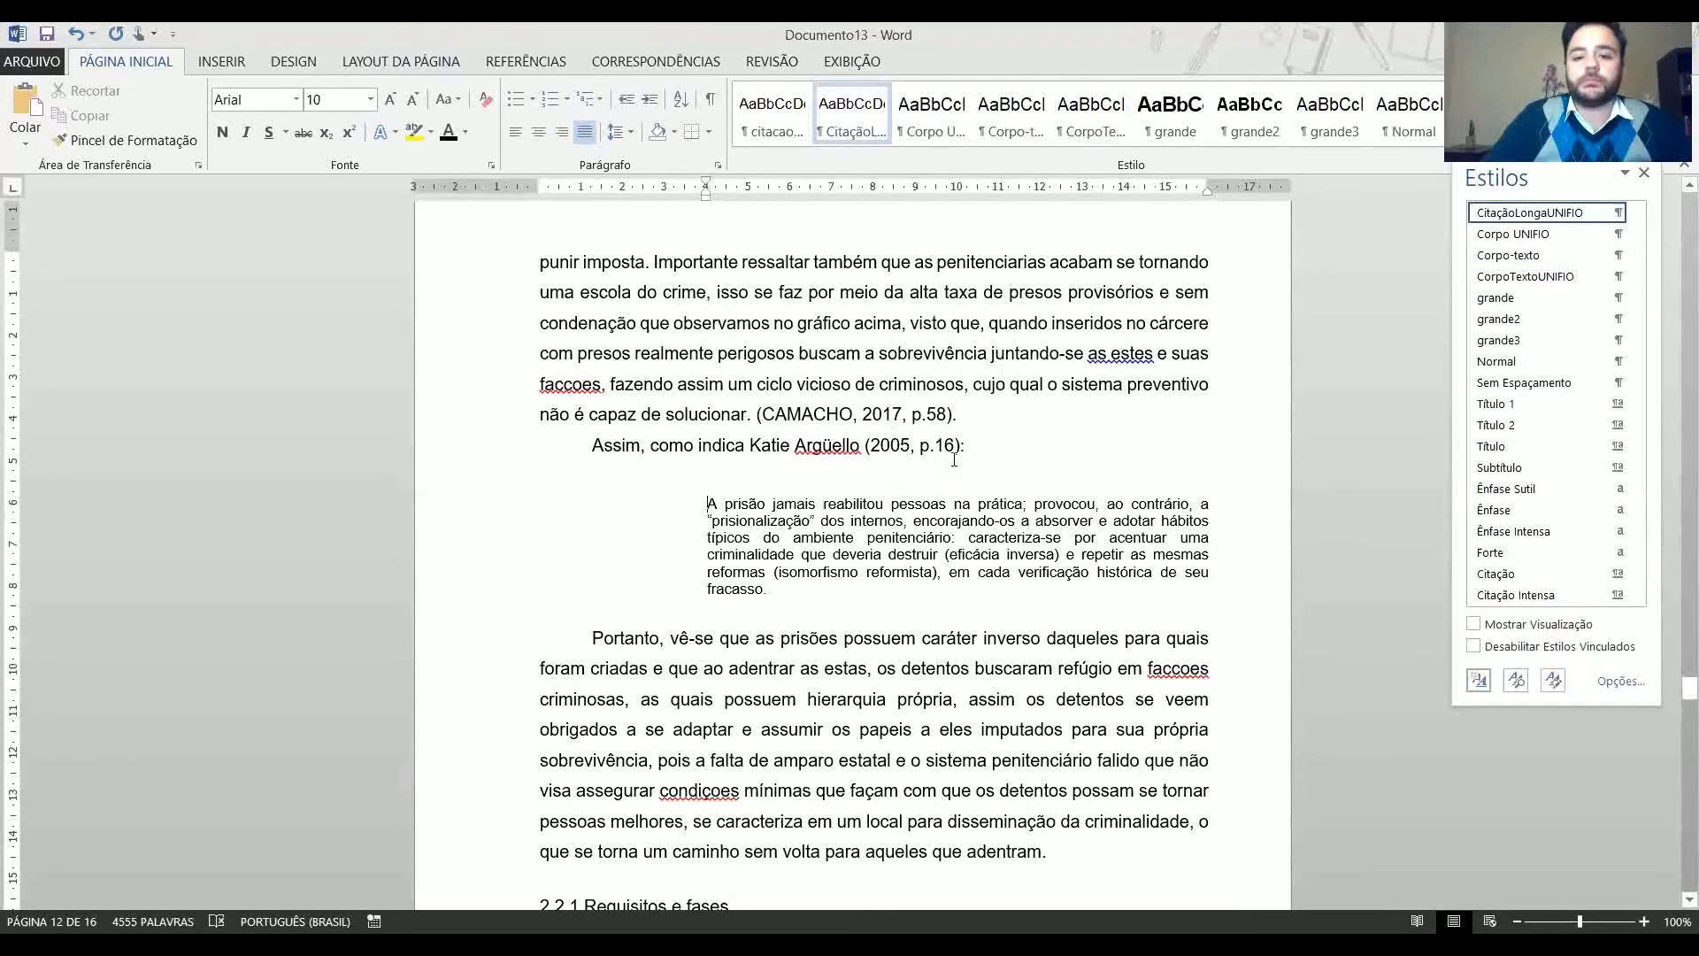
Insert a "COMENTADO AQUI" line after the paragraph ending with the 2017, p.58 citation, and remove it again.
scroll(996, 426, down, 8)
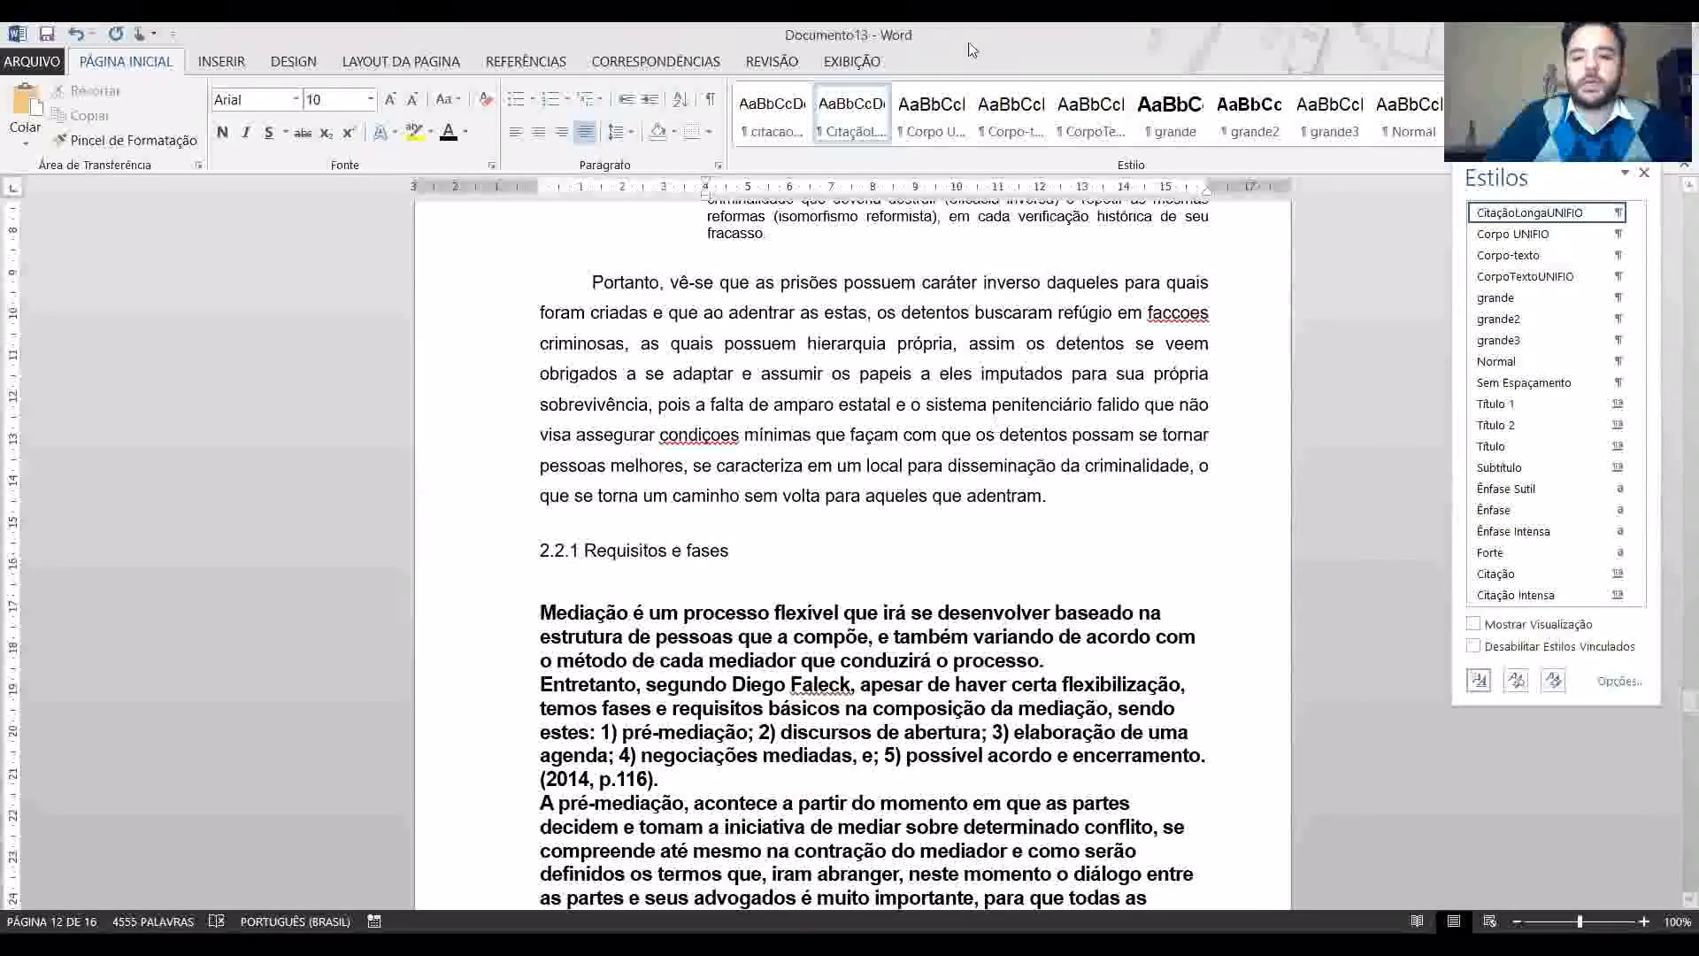
scroll(740, 656, up, 5)
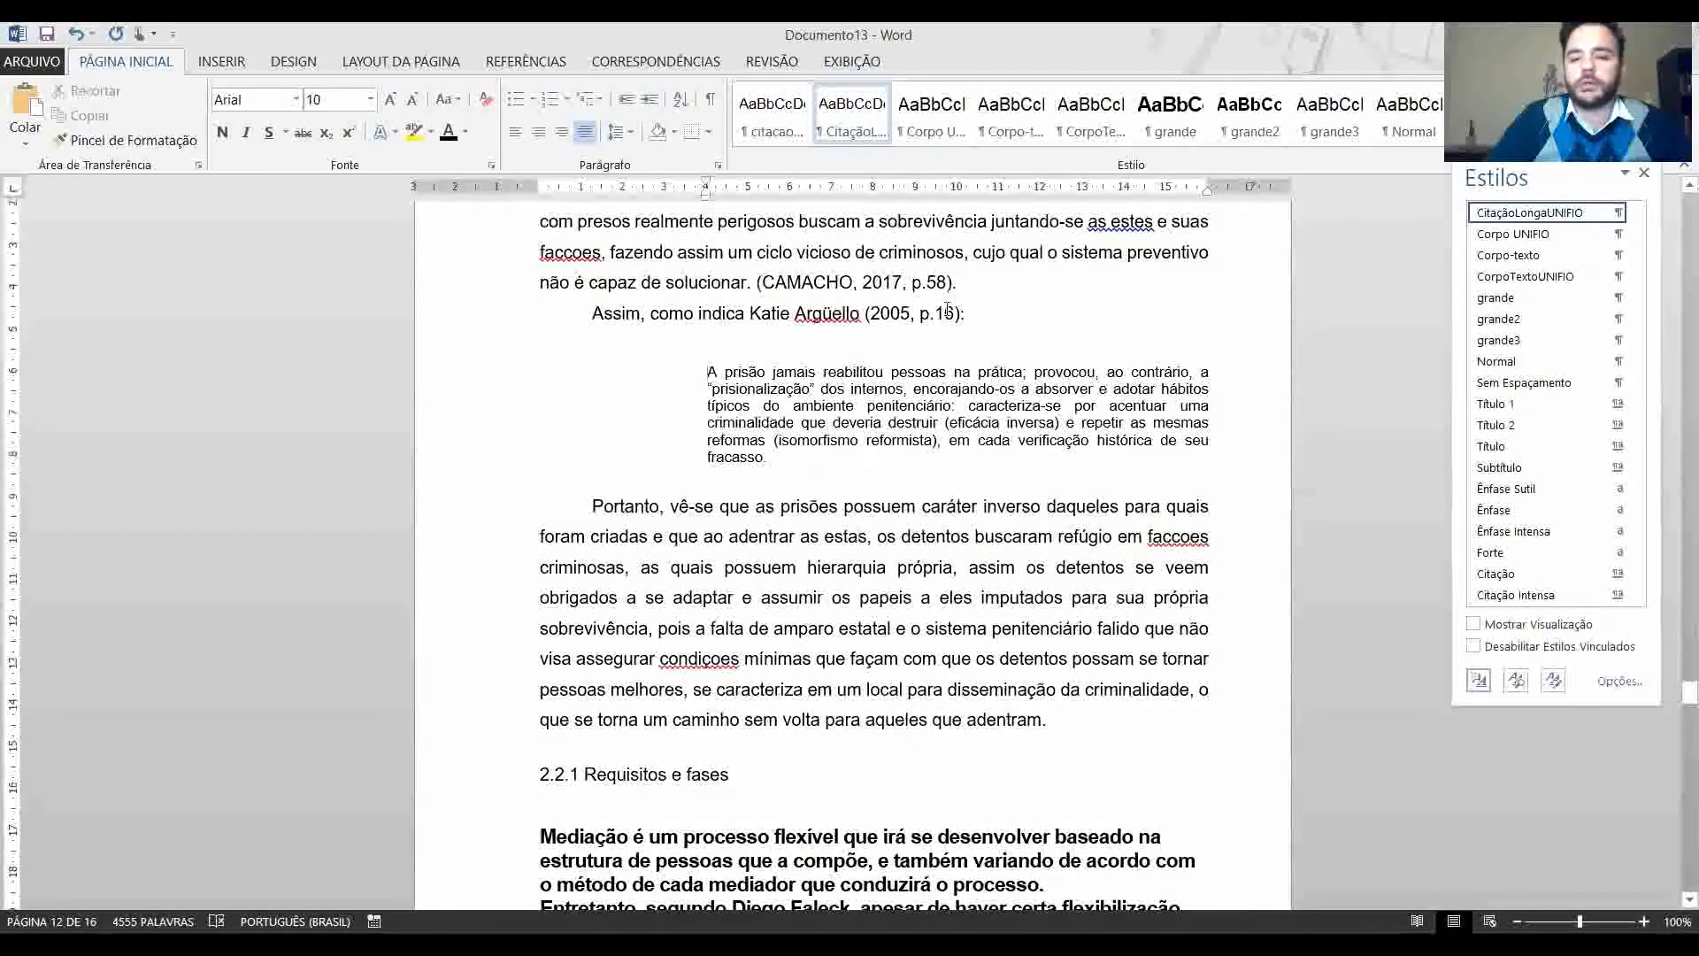
scroll(799, 463, up, 6)
scroll(799, 463, up, 7)
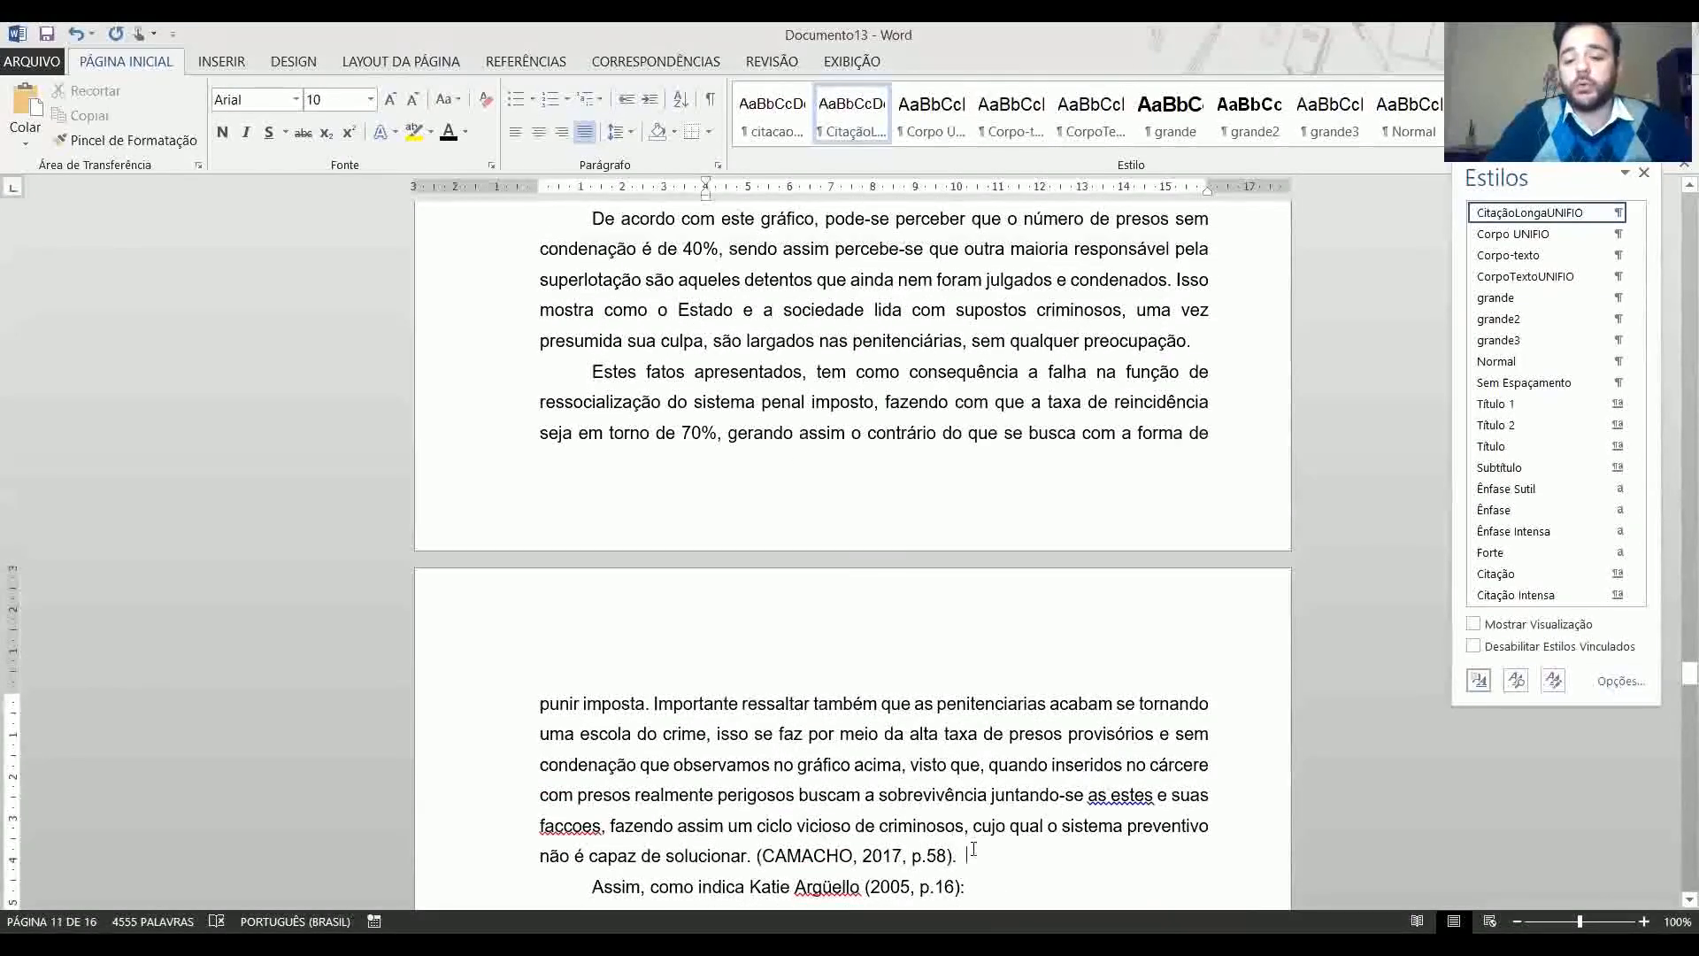
key(Return)
text(COMENTADO AQUI)
key(BackSpace)
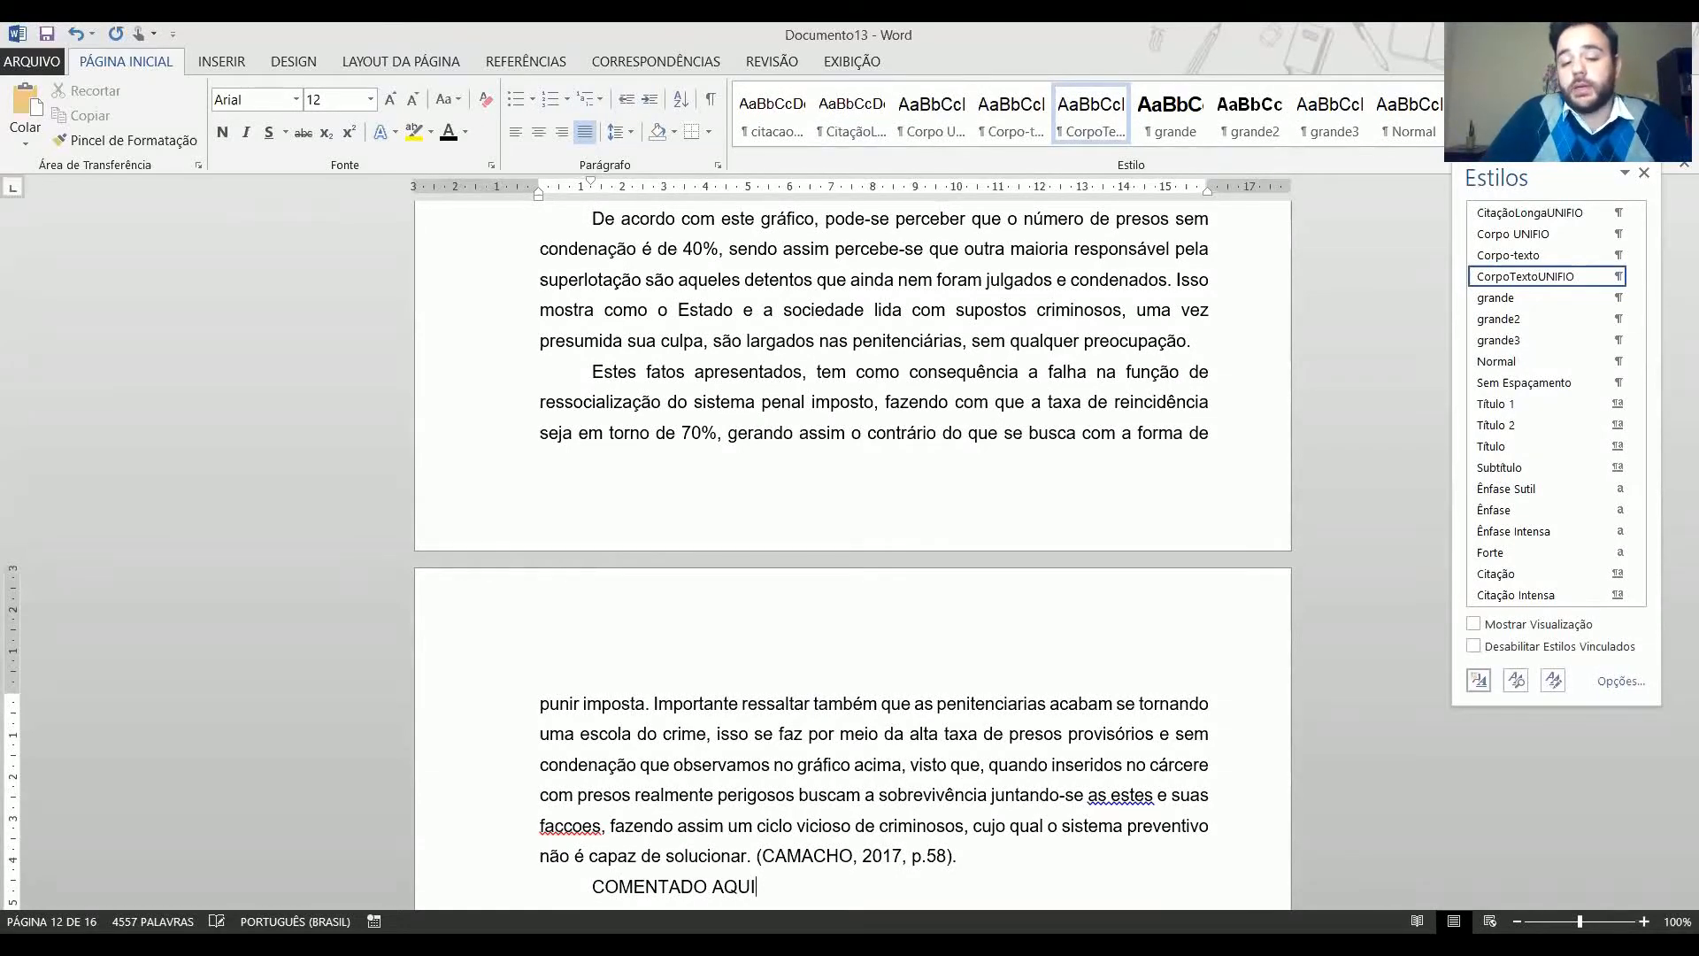
key(shift+Home)
text(Assim, como indica Katie Argüello (2005, p.16):)
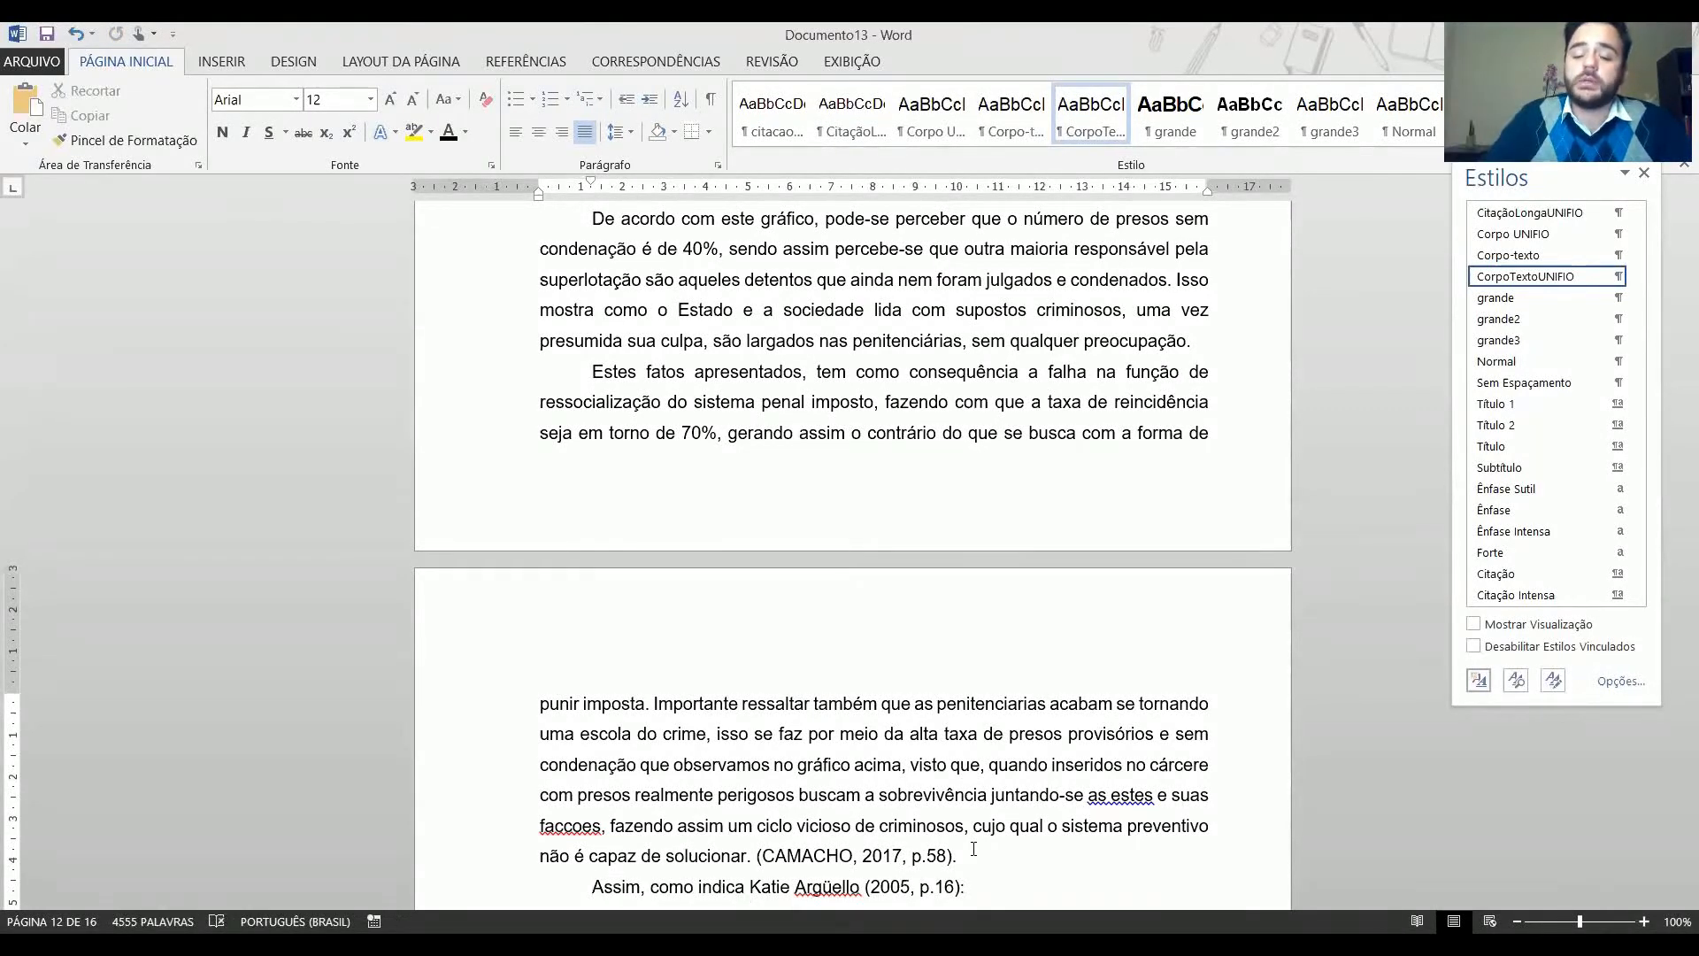
Examine the "2.2.1 Requisitos e fases" heading, its section numbering and its style.
scroll(973, 850, down, 5)
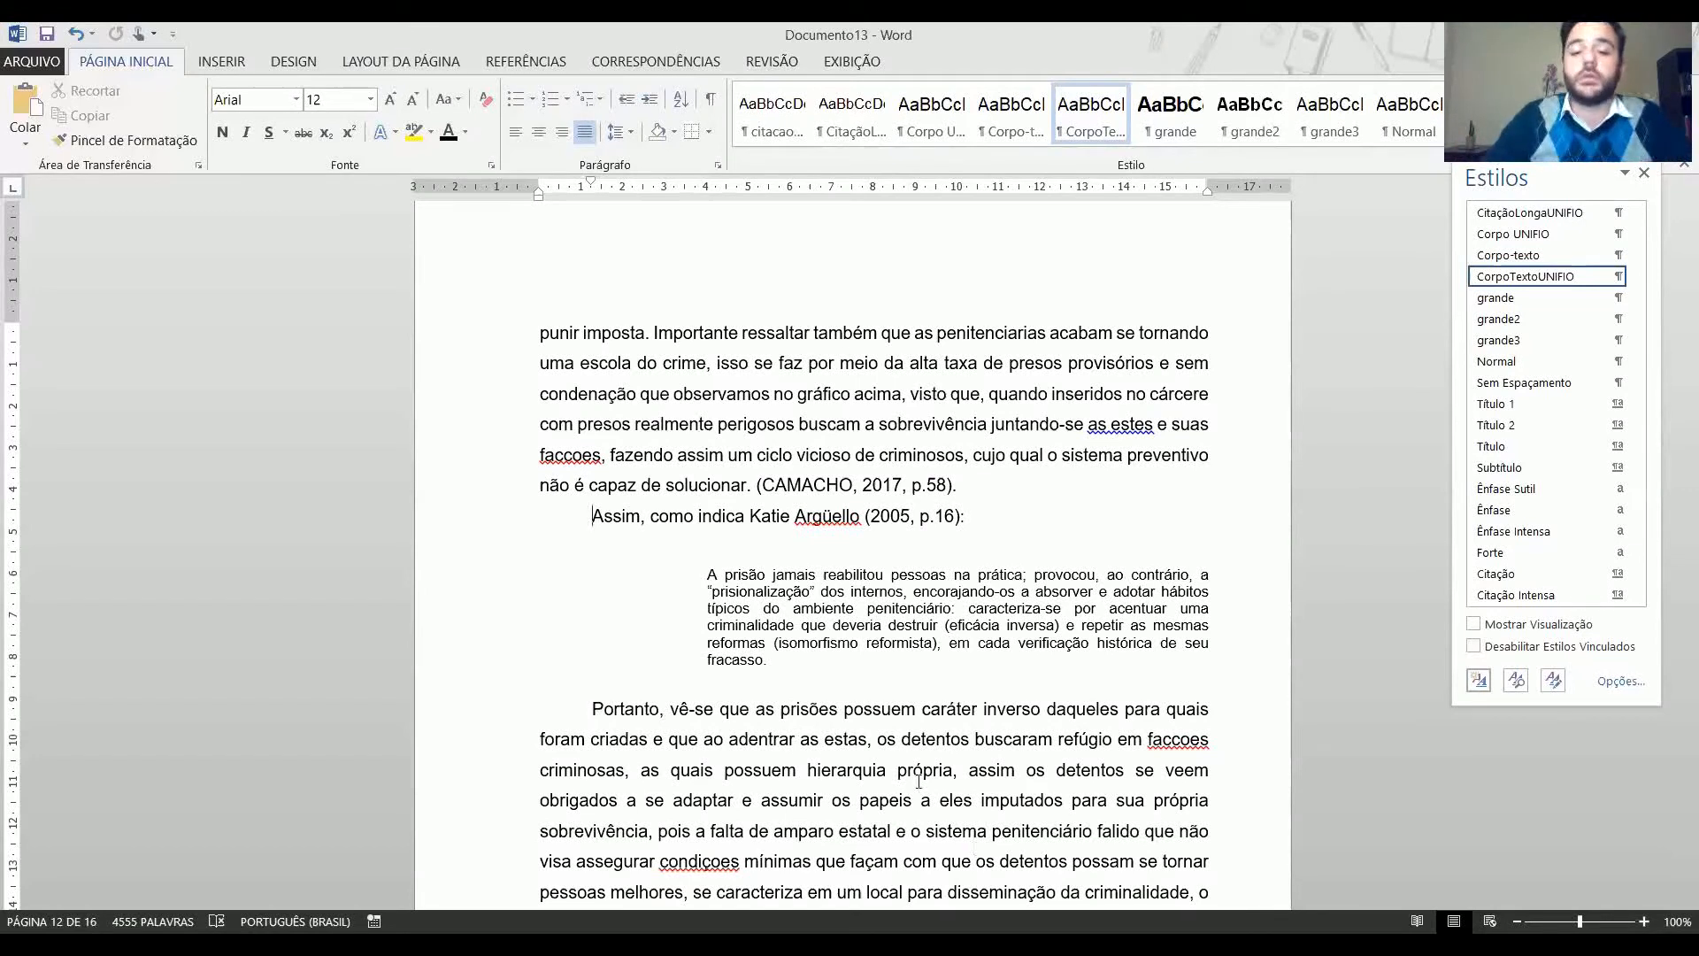
scroll(955, 686, down, 2)
scroll(956, 685, down, 5)
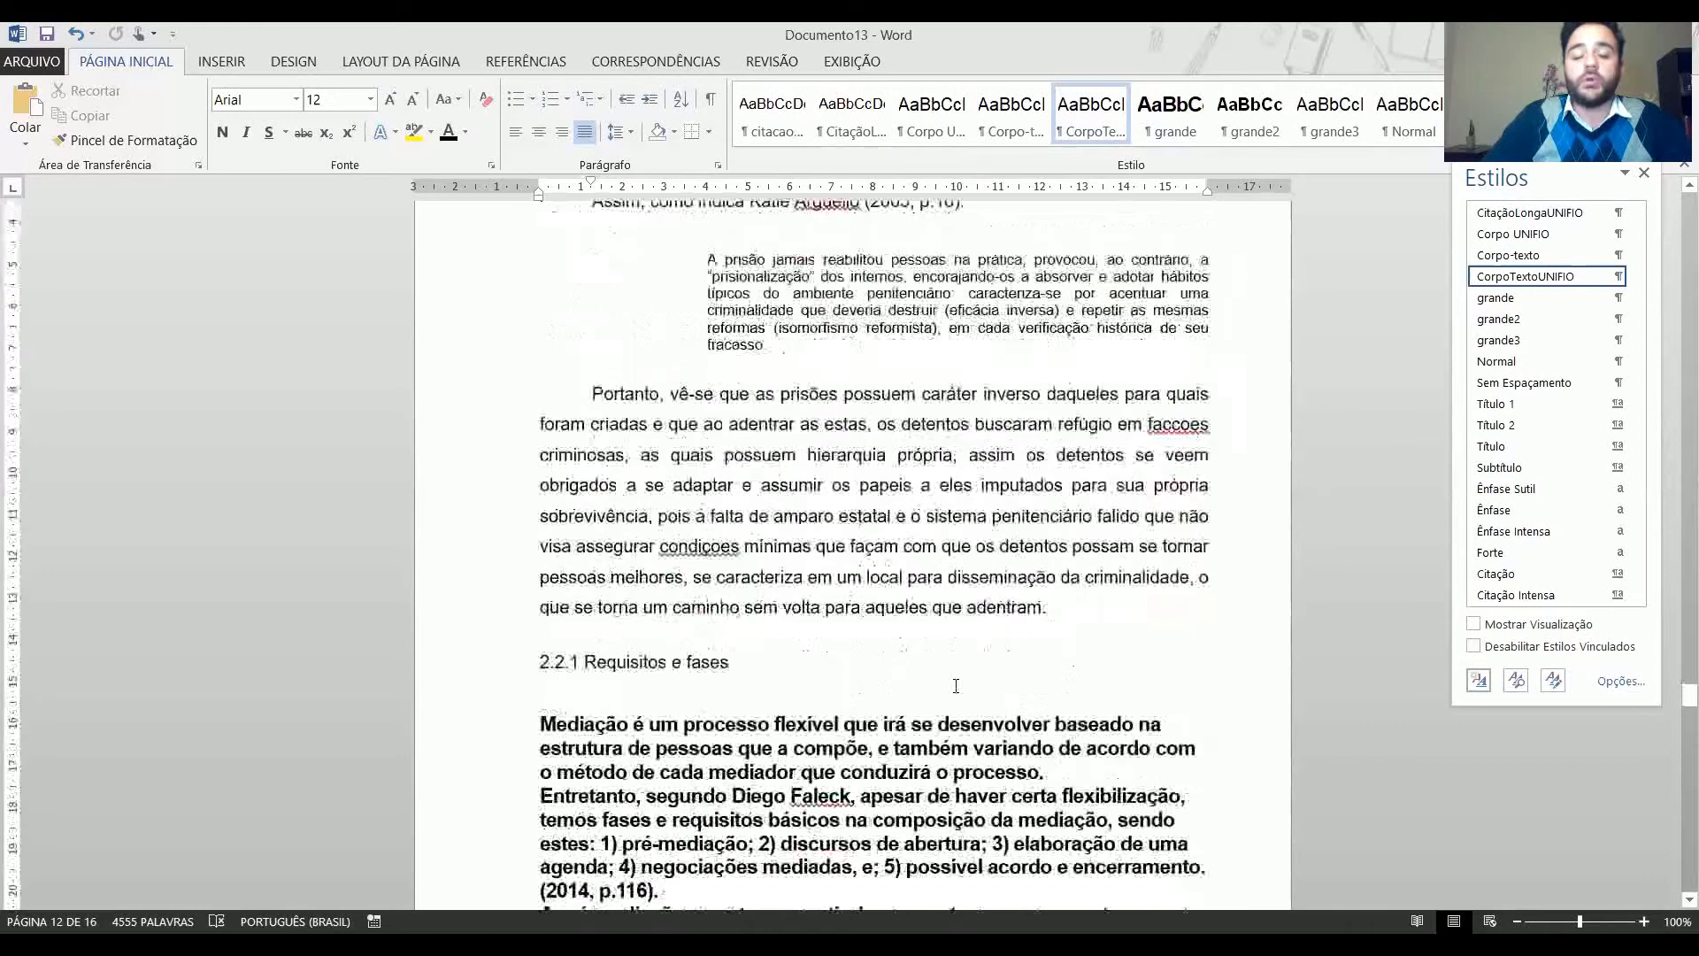
click(803, 475)
scroll(778, 464, up, 16)
scroll(776, 462, down, 16)
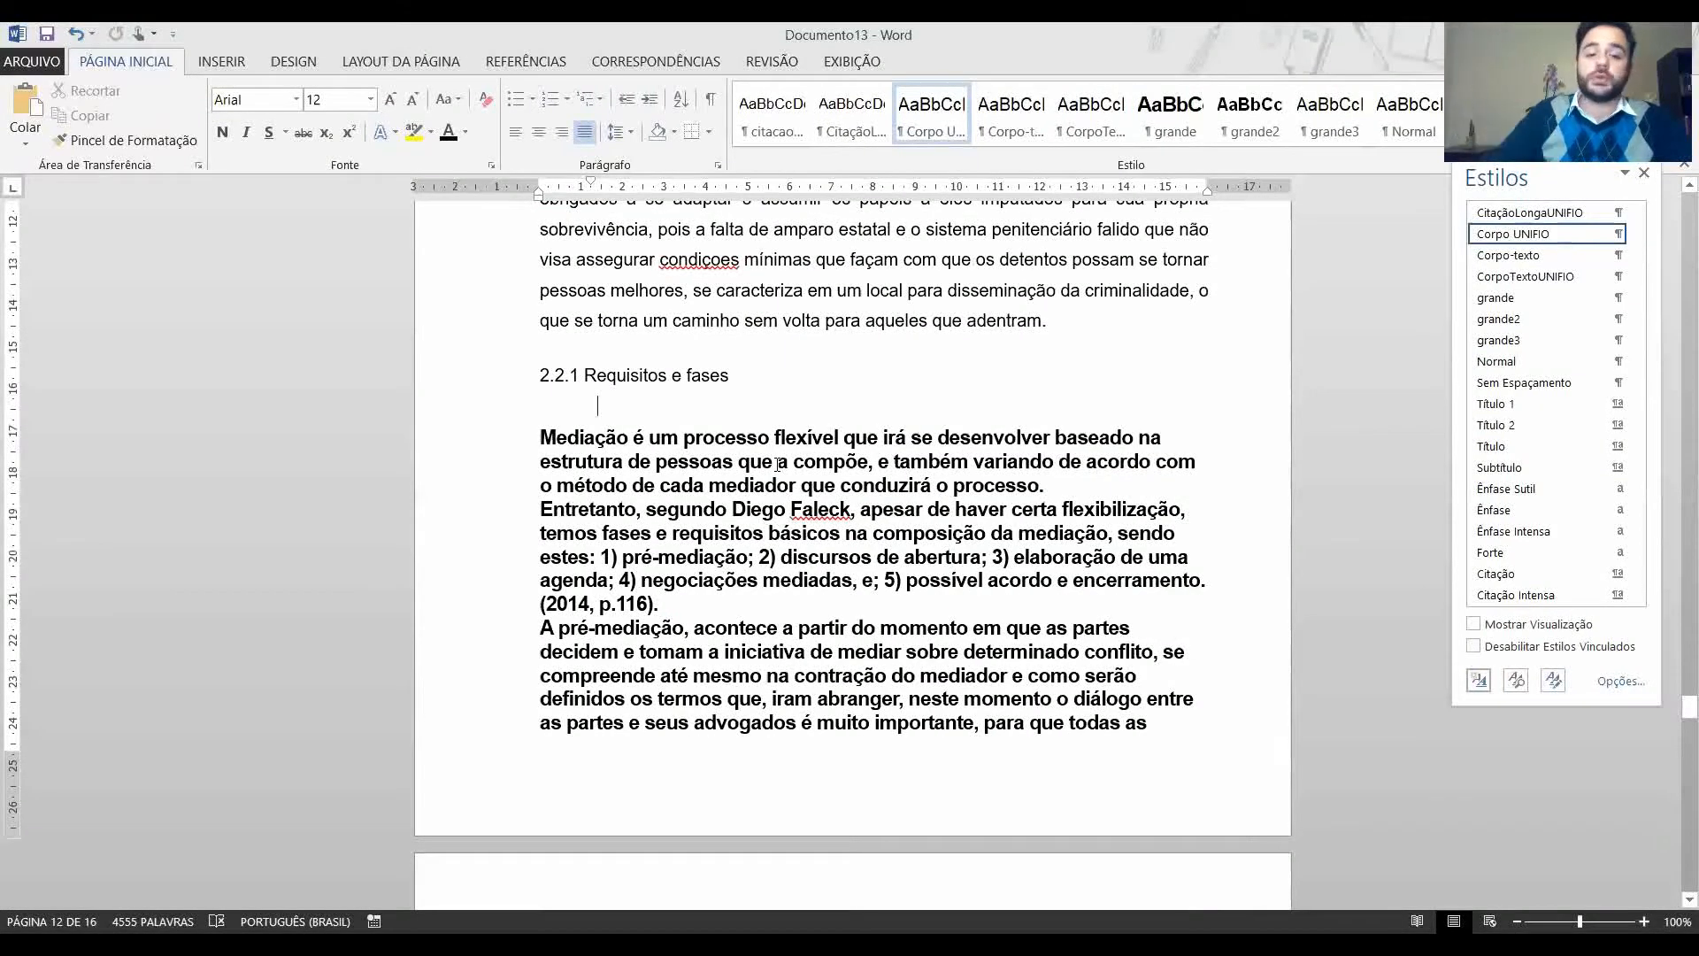
click(547, 377)
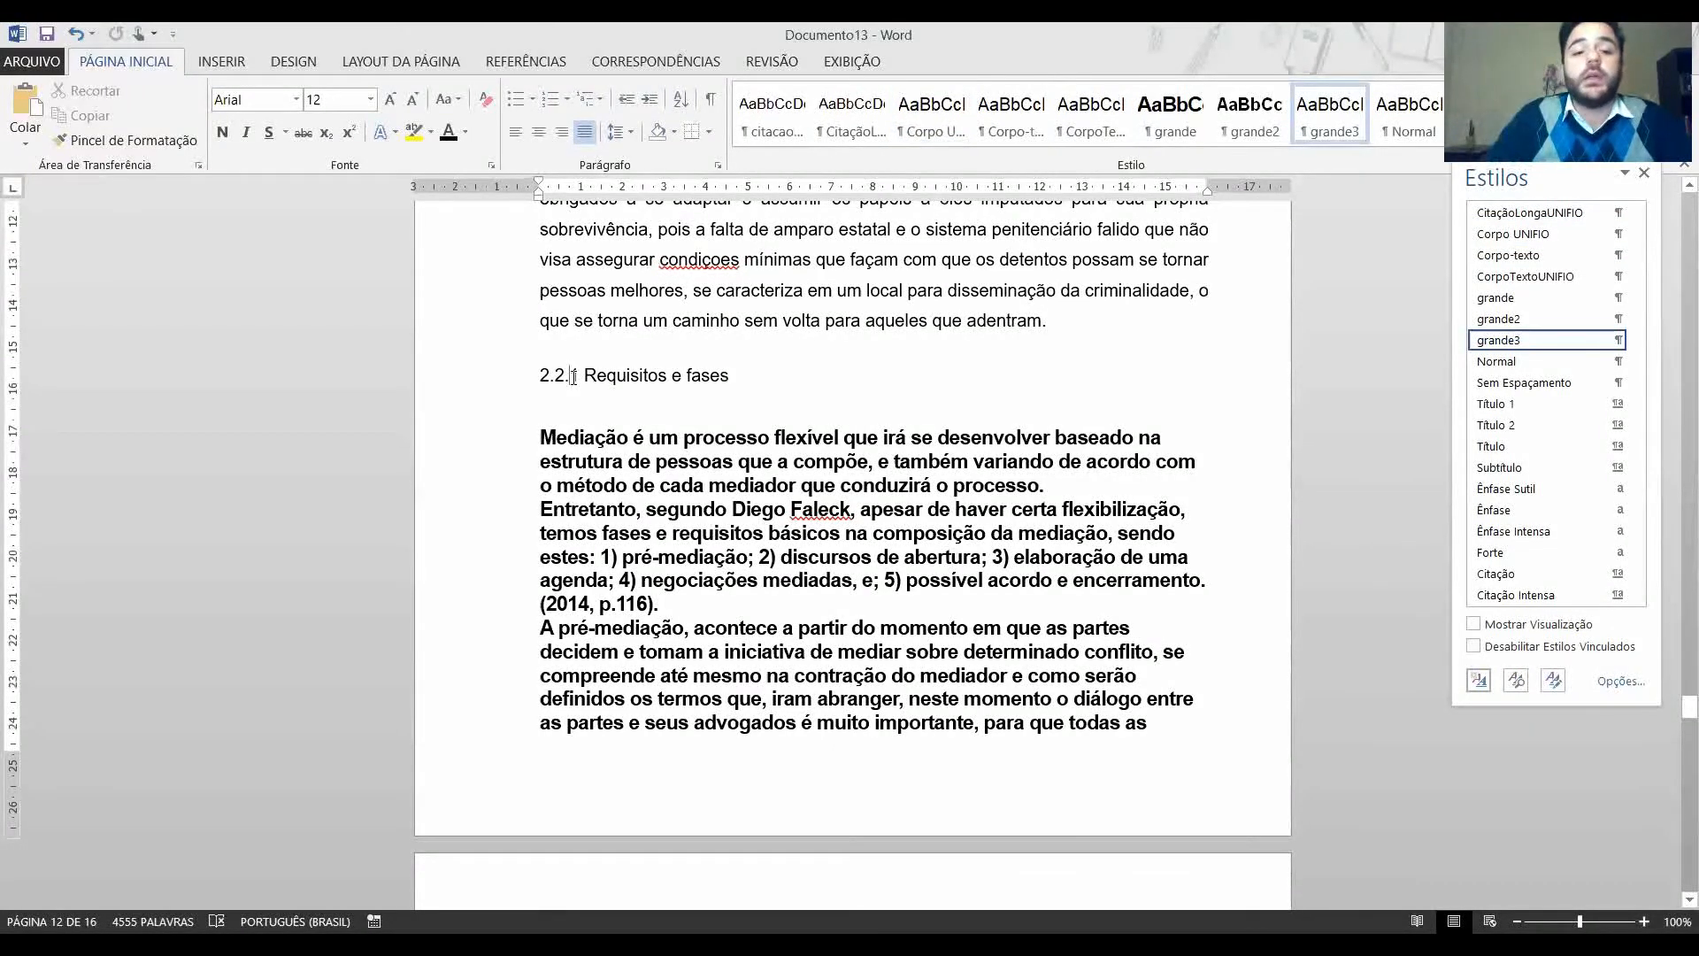
key(Home)
key(shift+Right)
key(shift+Right)
key(shift+Right)
key(shift+Right)
key(shift+Right)
key(shift+Right)
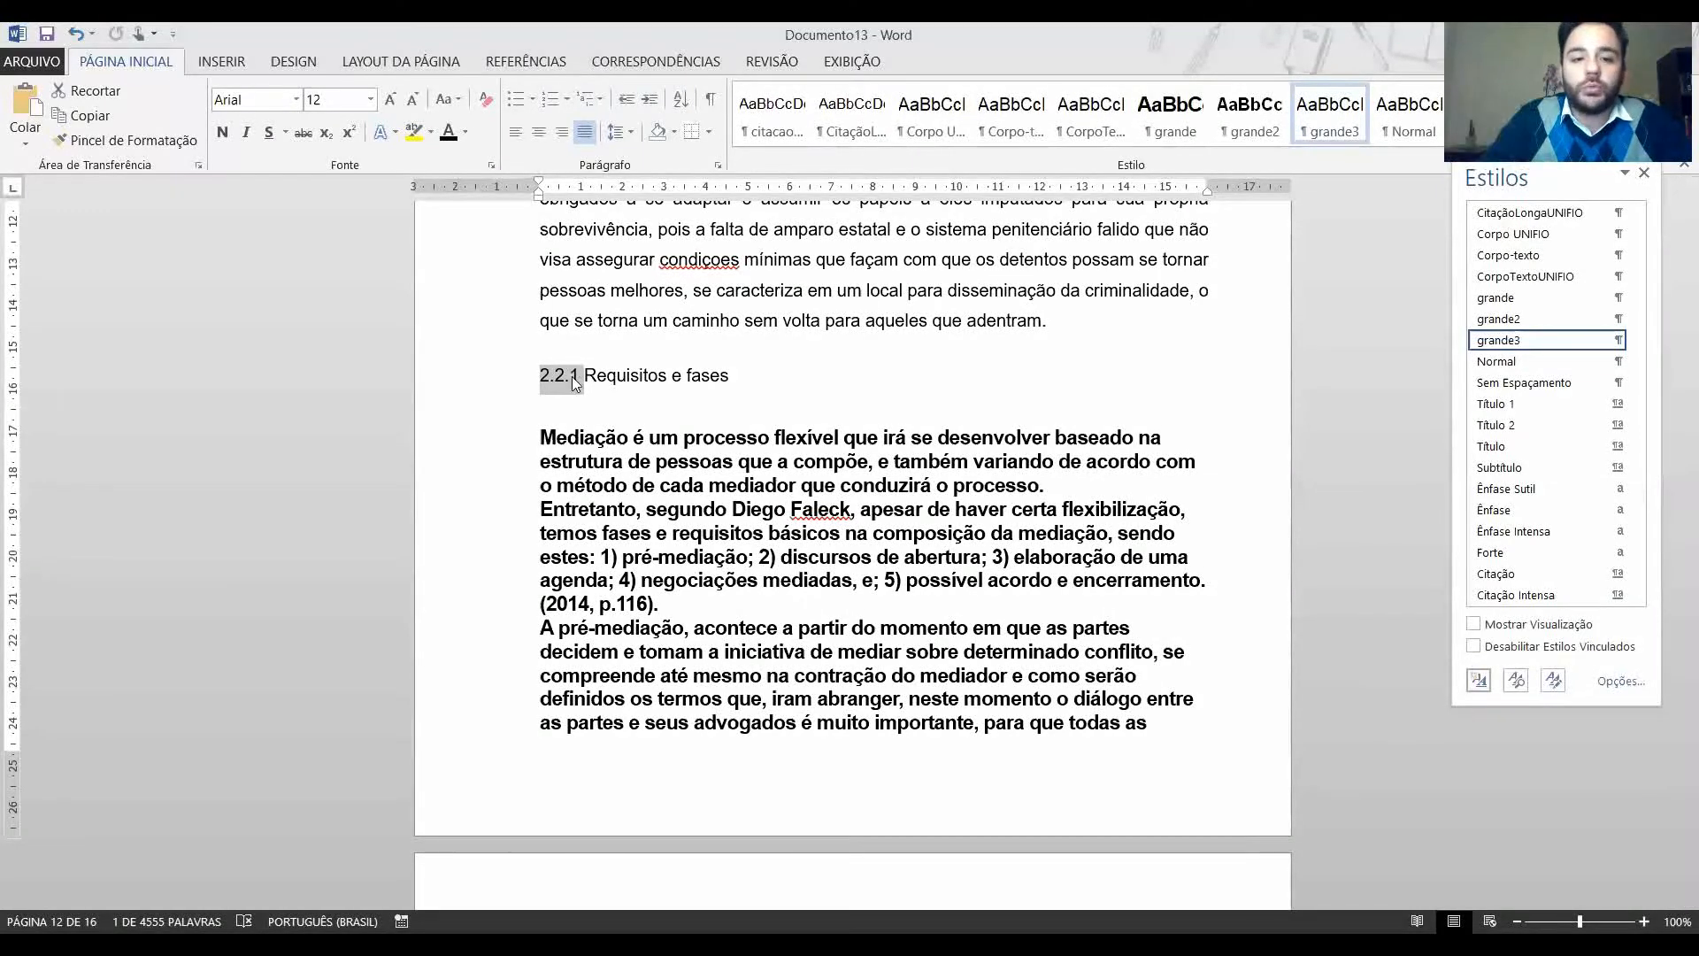
key(Left)
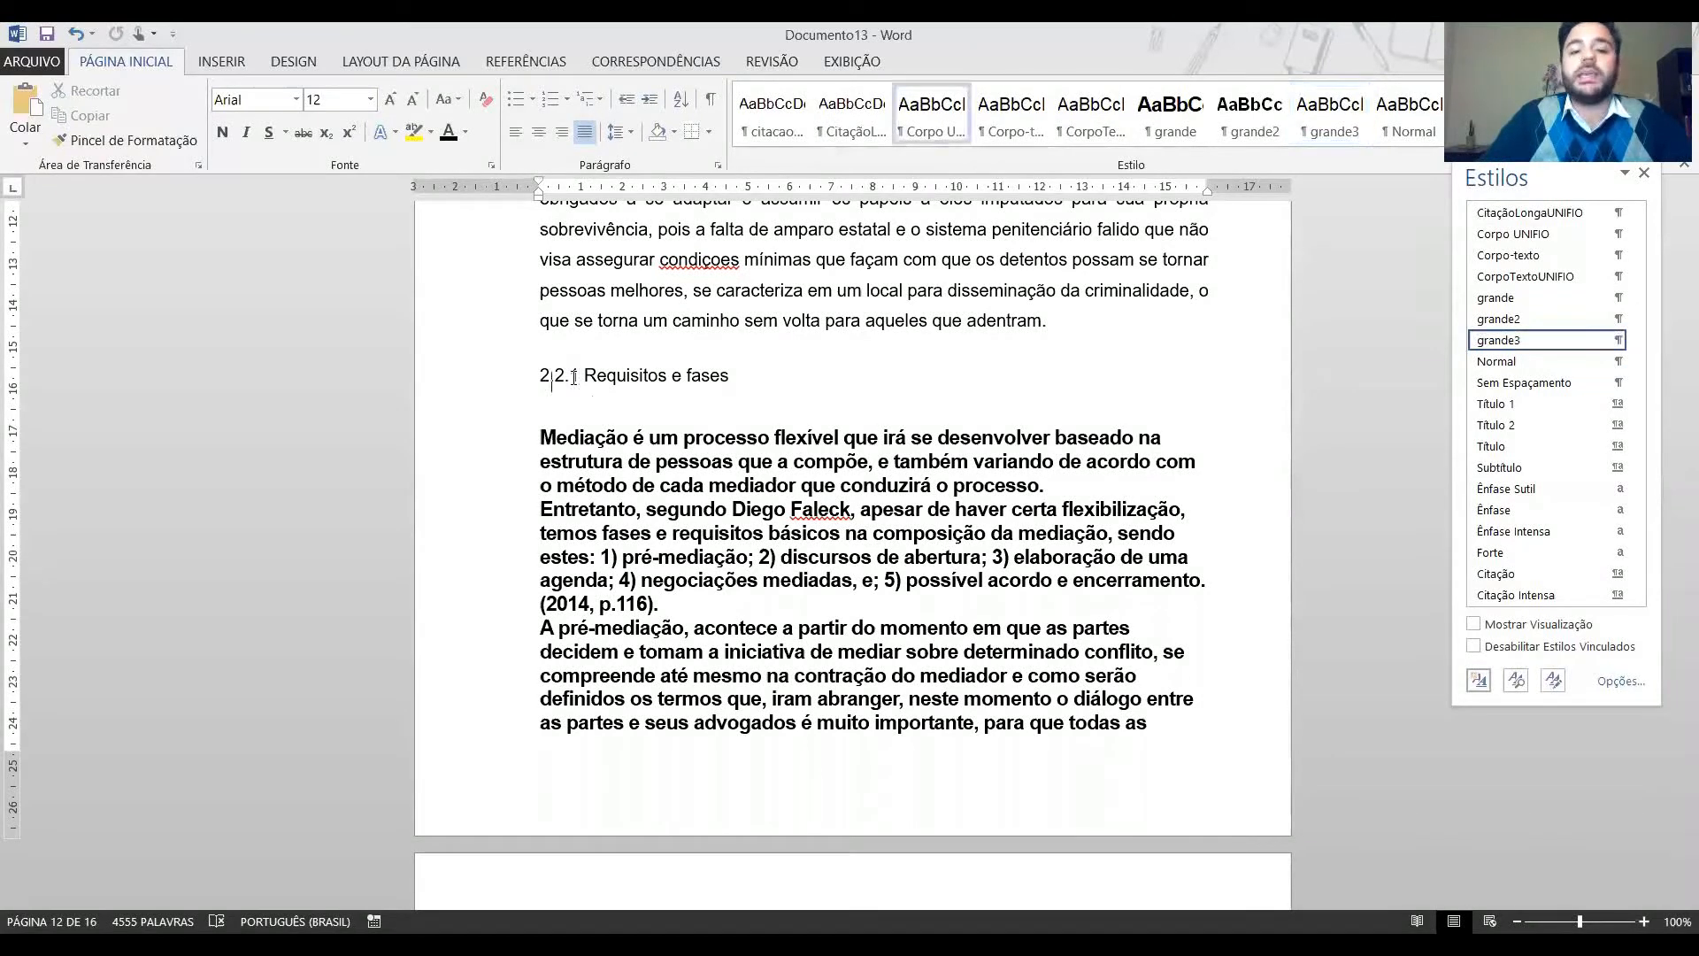
triple_click(573, 378)
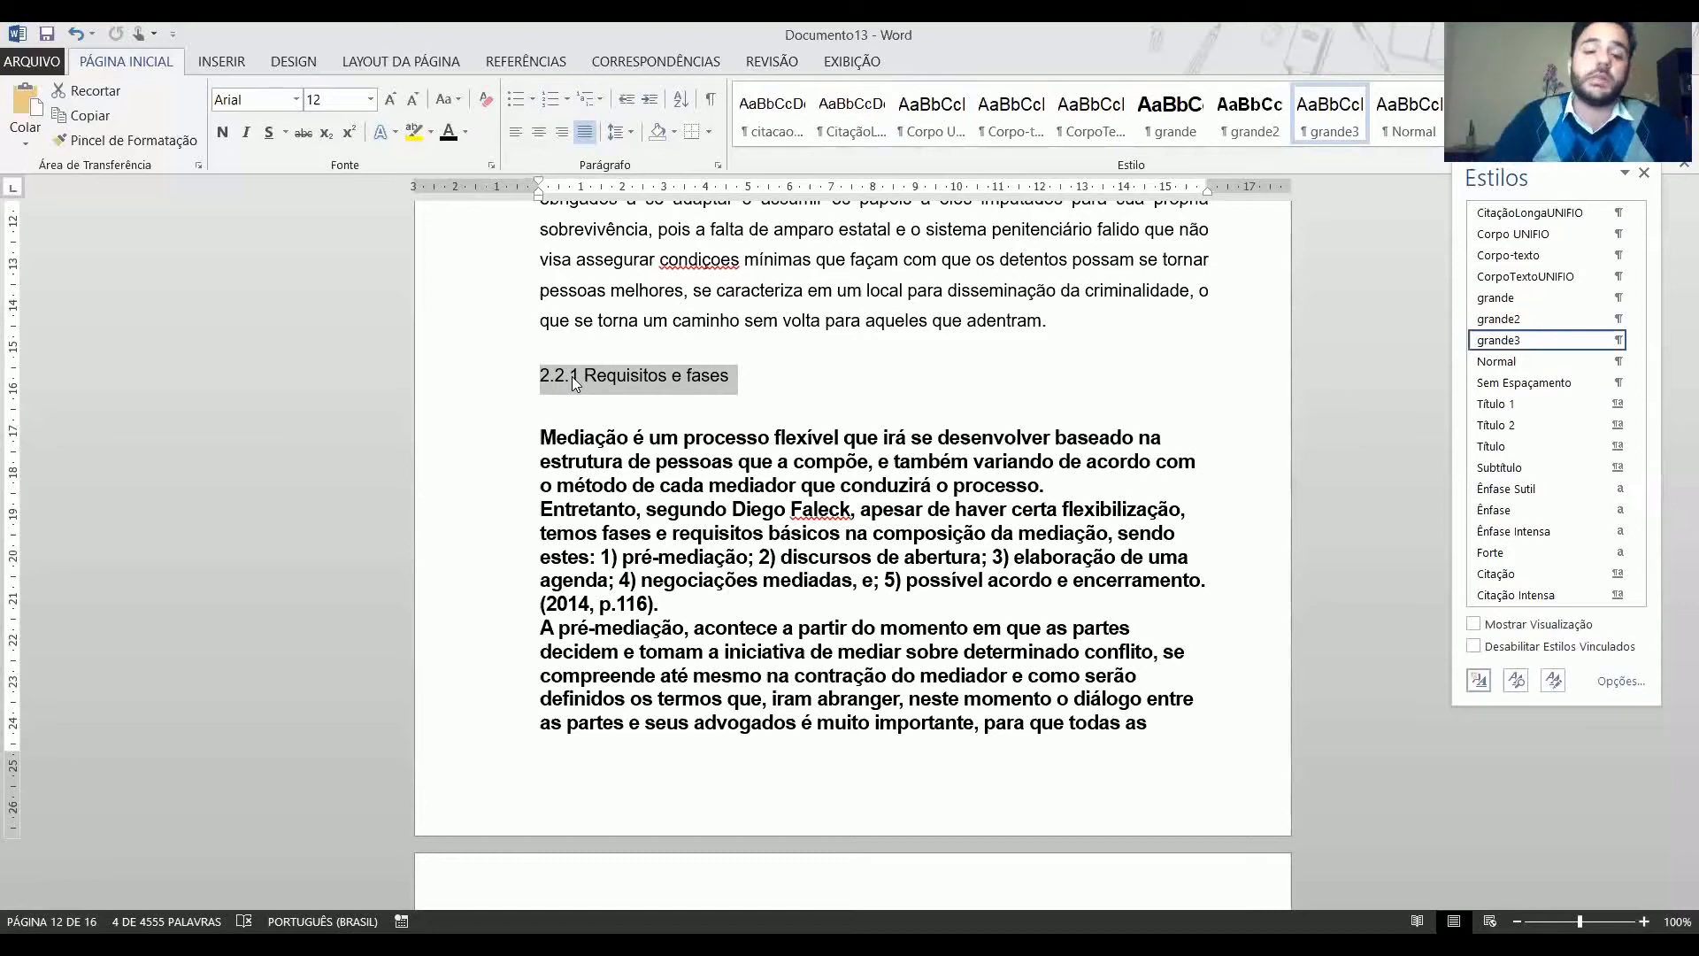
Apply the CorpoTextoUNIFIO style to the bold paragraphs under 2.2.1, from "Mediação é um processo flexível" through "A partir da Resolução 125".
key(Down)
key(Down)
key(ctrl+shift+Down)
key(ctrl+shift+Down)
key(ctrl+shift+Down)
key(ctrl+shift+Down)
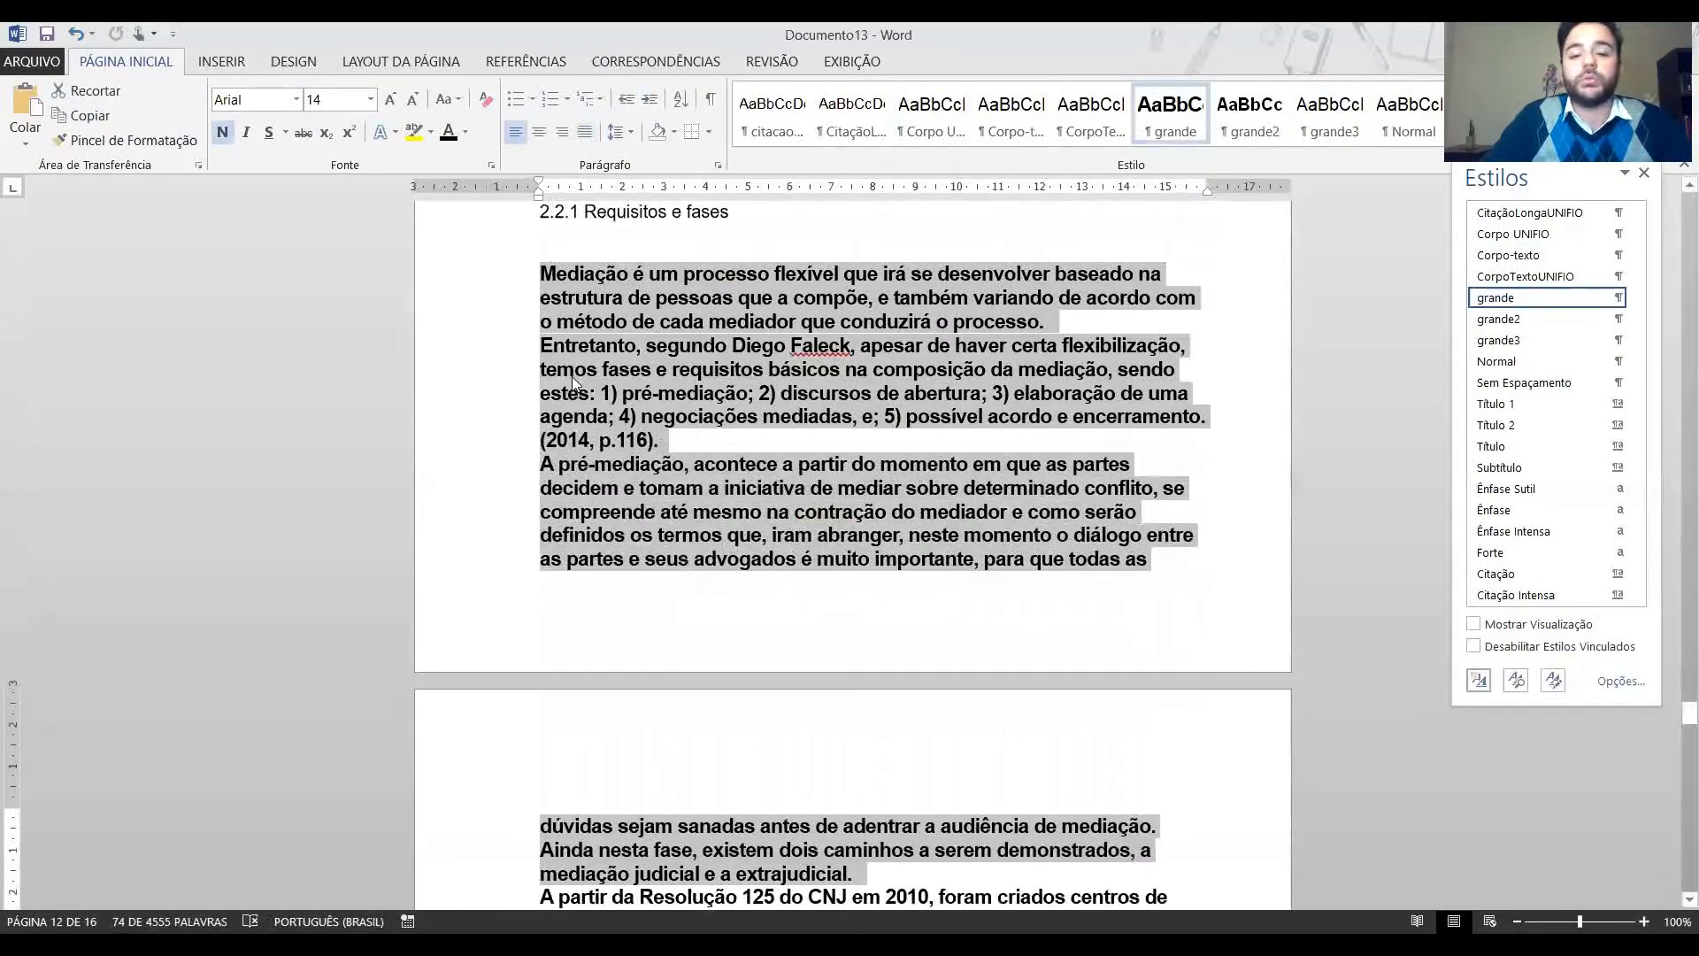
scroll(572, 380, down, 6)
key(ctrl+shift+Up)
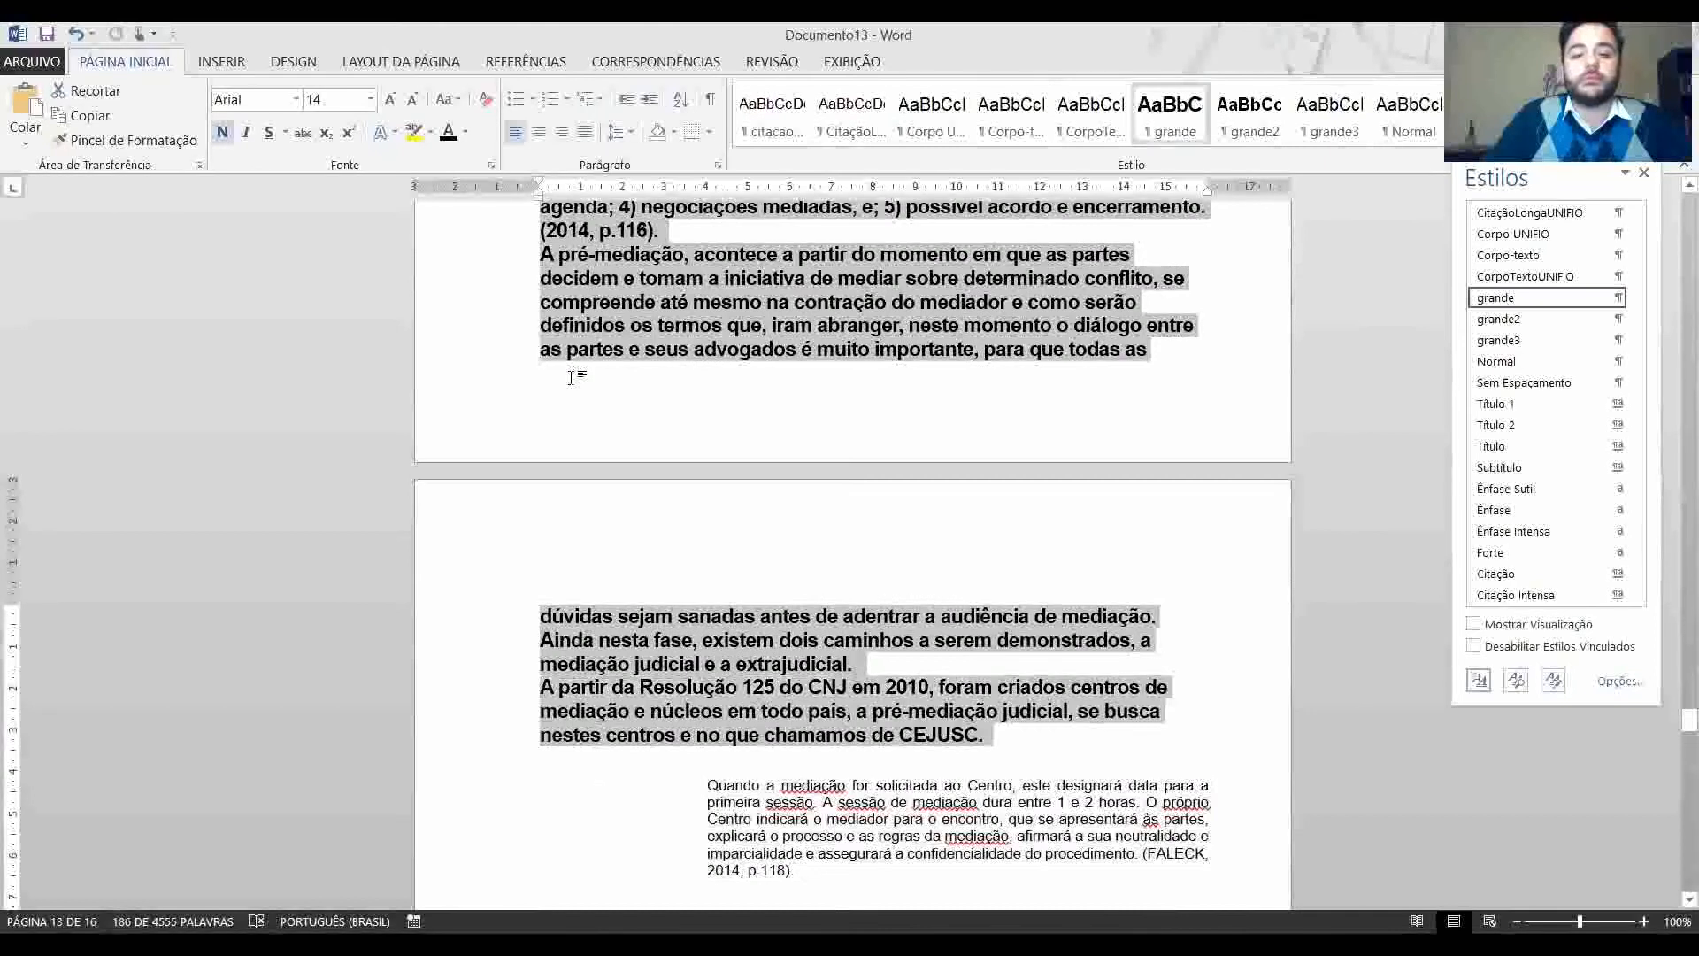
click(1091, 120)
click(858, 434)
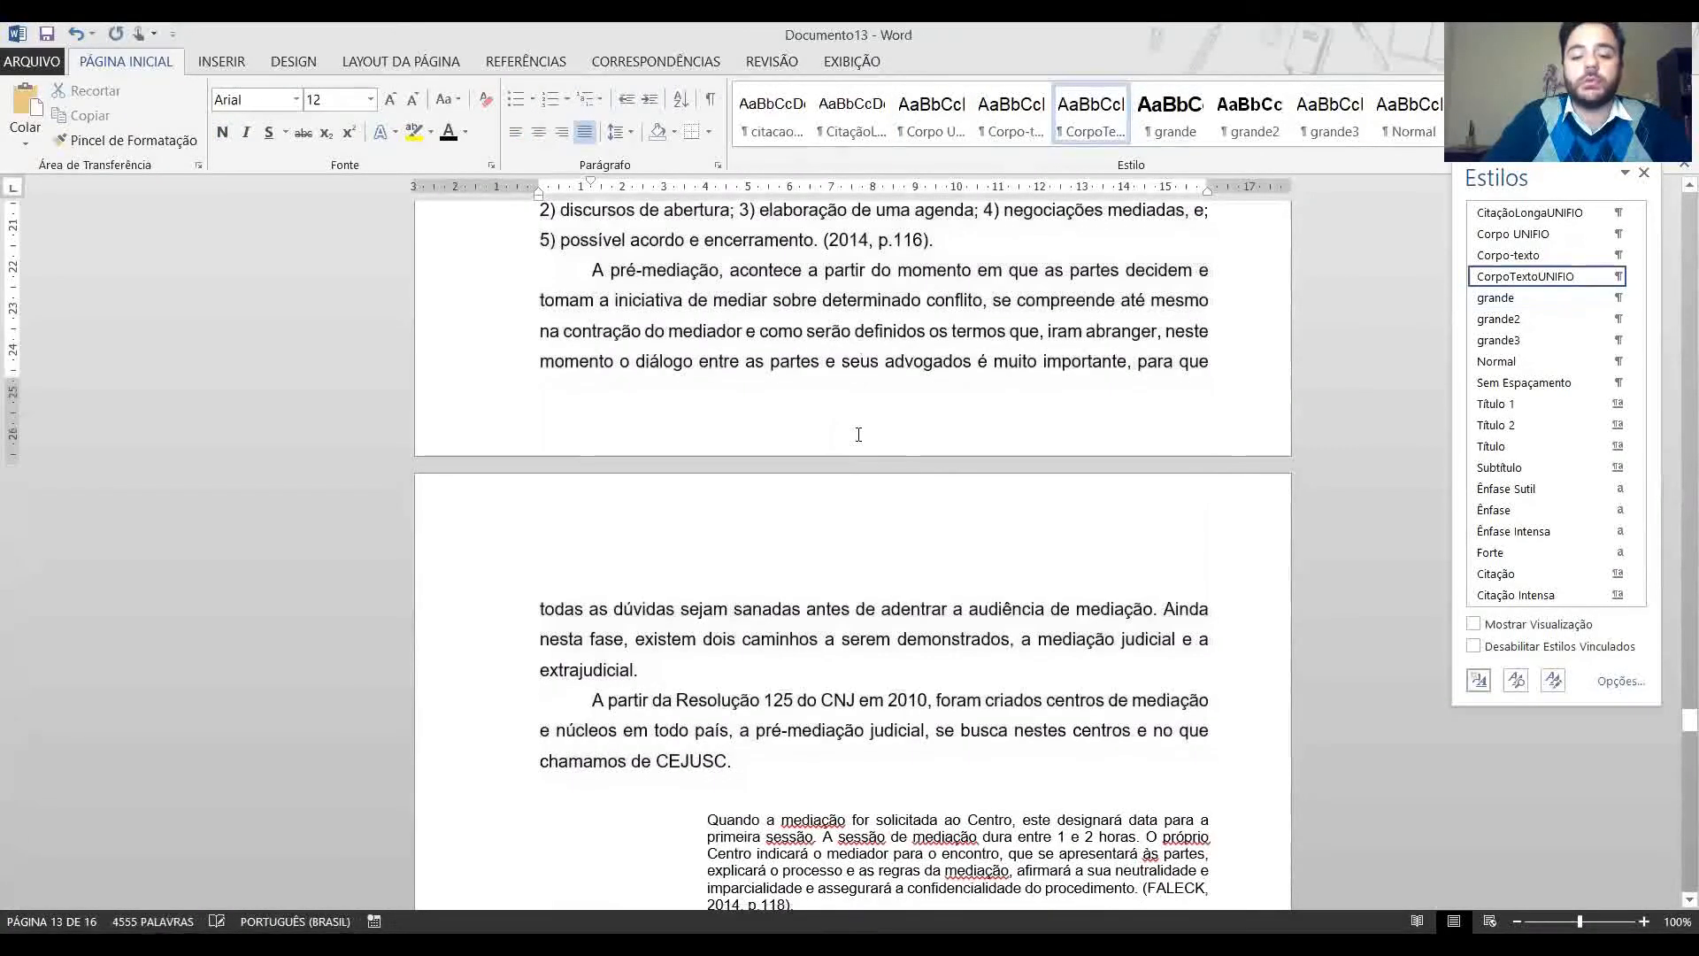
Apply the CitaçãoLongaUNIFIO style to the indented quotation beginning "Quando a mediação for solicitada ao Centro".
scroll(857, 429, down, 3)
click(704, 532)
click(694, 537)
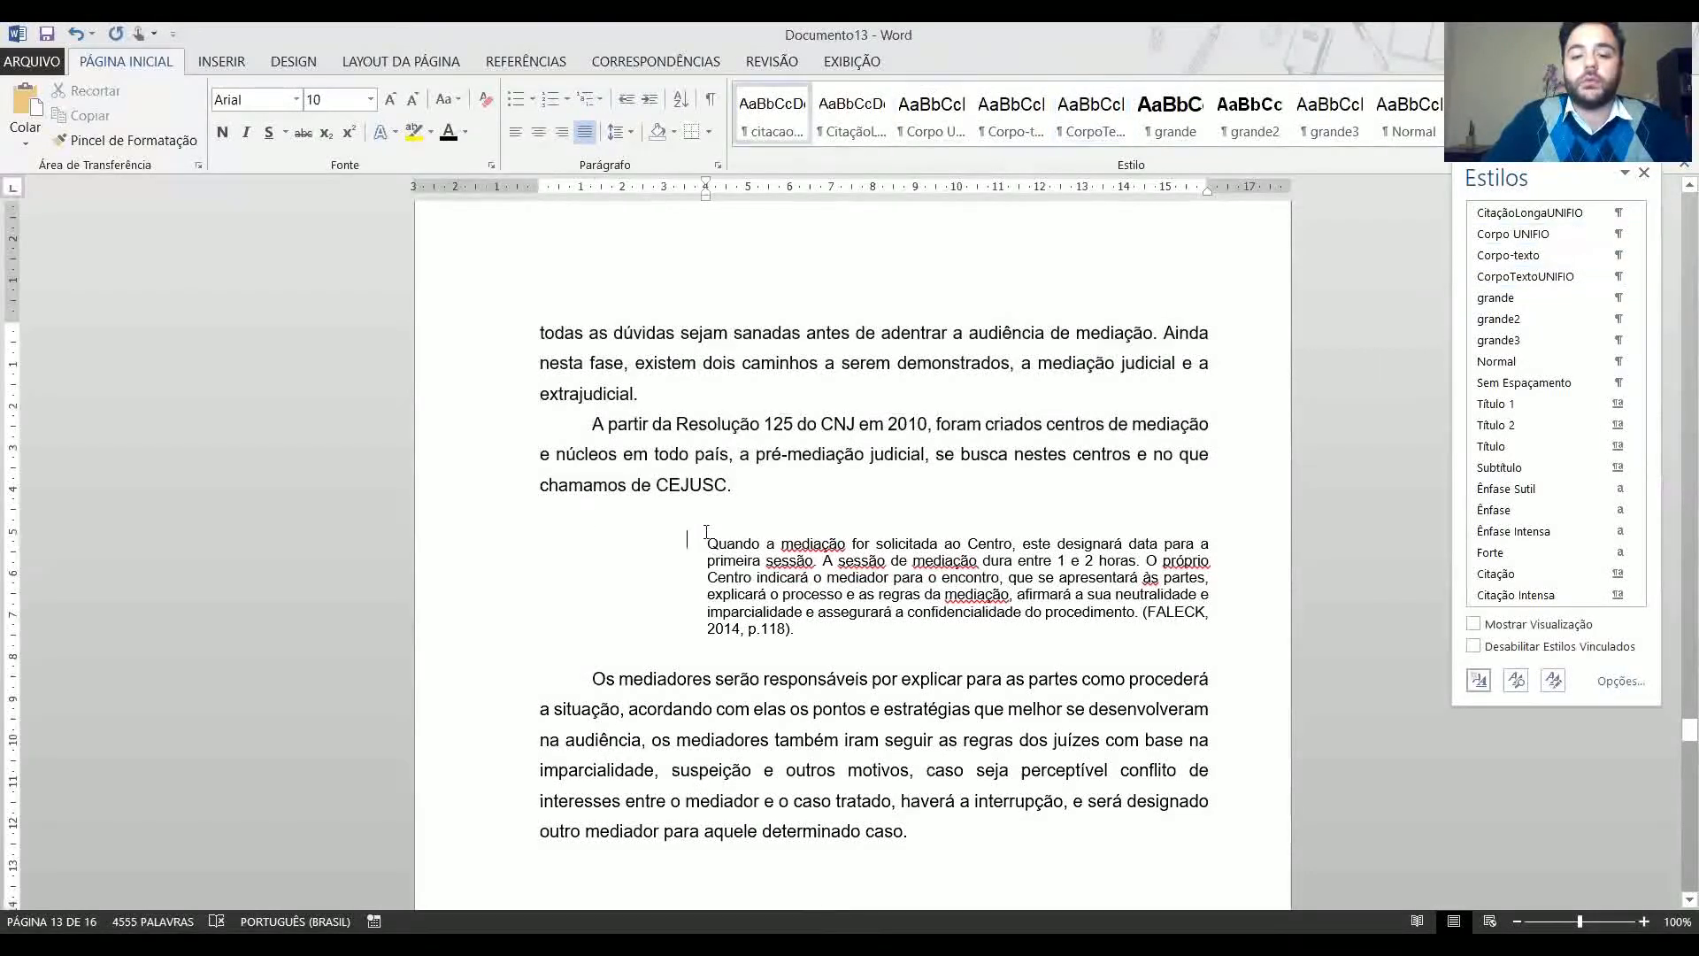
key(ctrl+shift+Down)
click(863, 122)
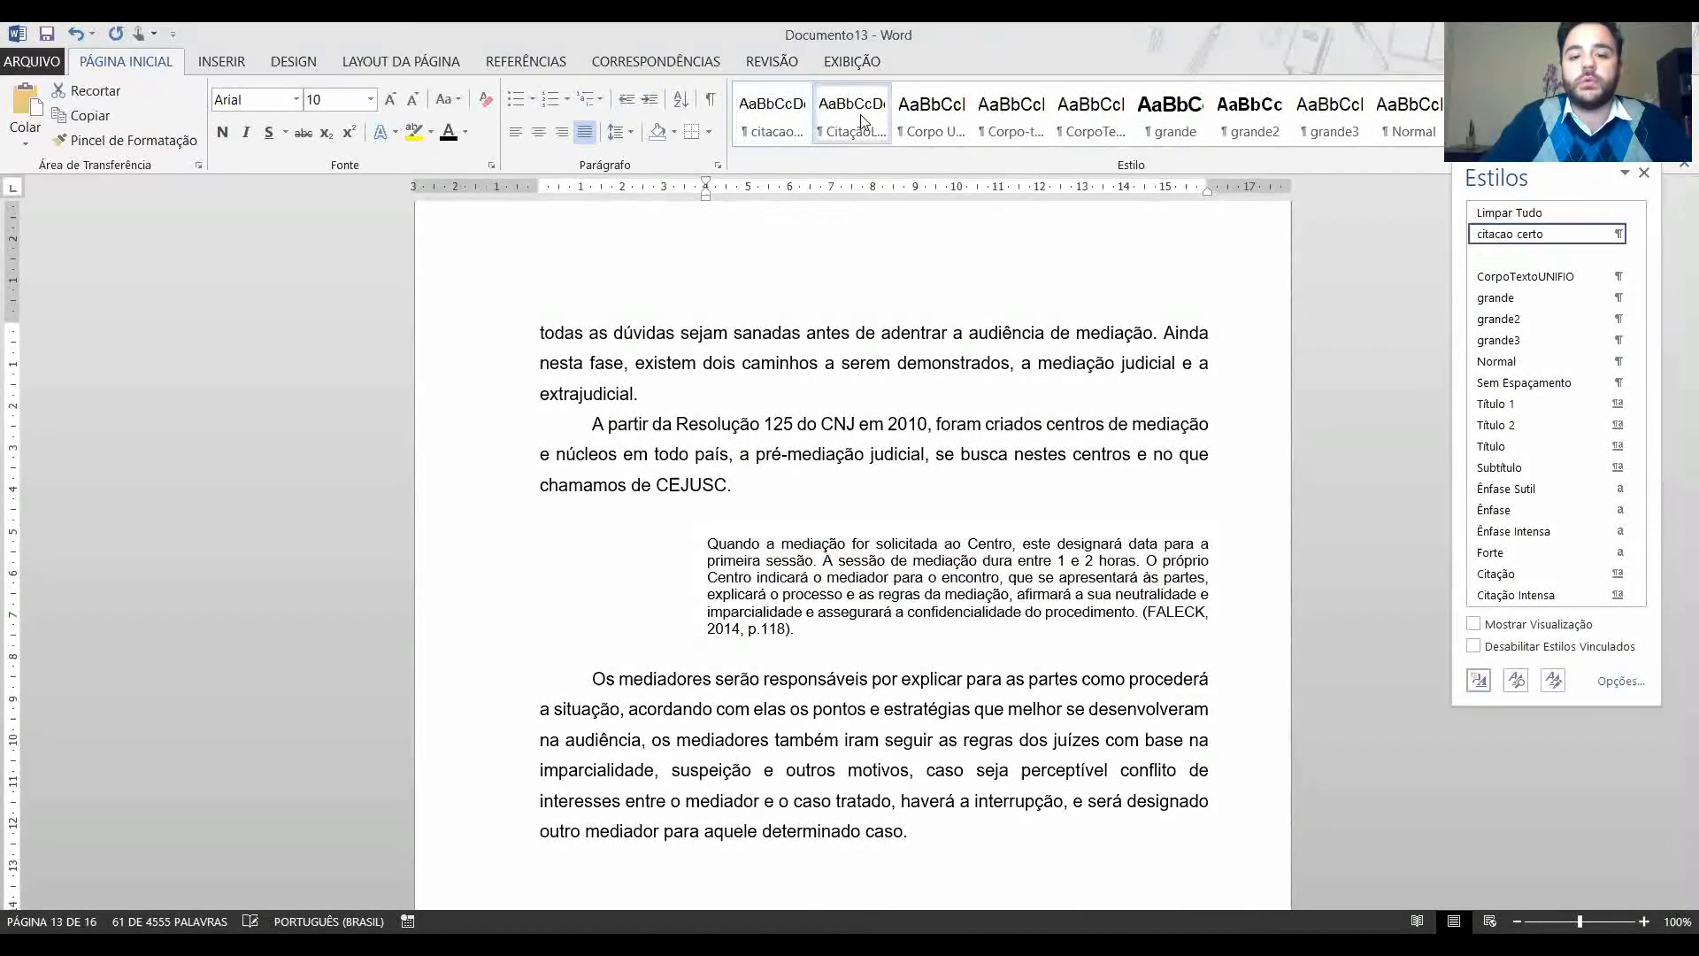
Apply the CorpoTextoUNIFIO style to the paragraph beginning "Os mediadores serão responsáveis" and the blank line above it.
key(Right)
key(ctrl+shift+Down)
key(ctrl+shift+Down)
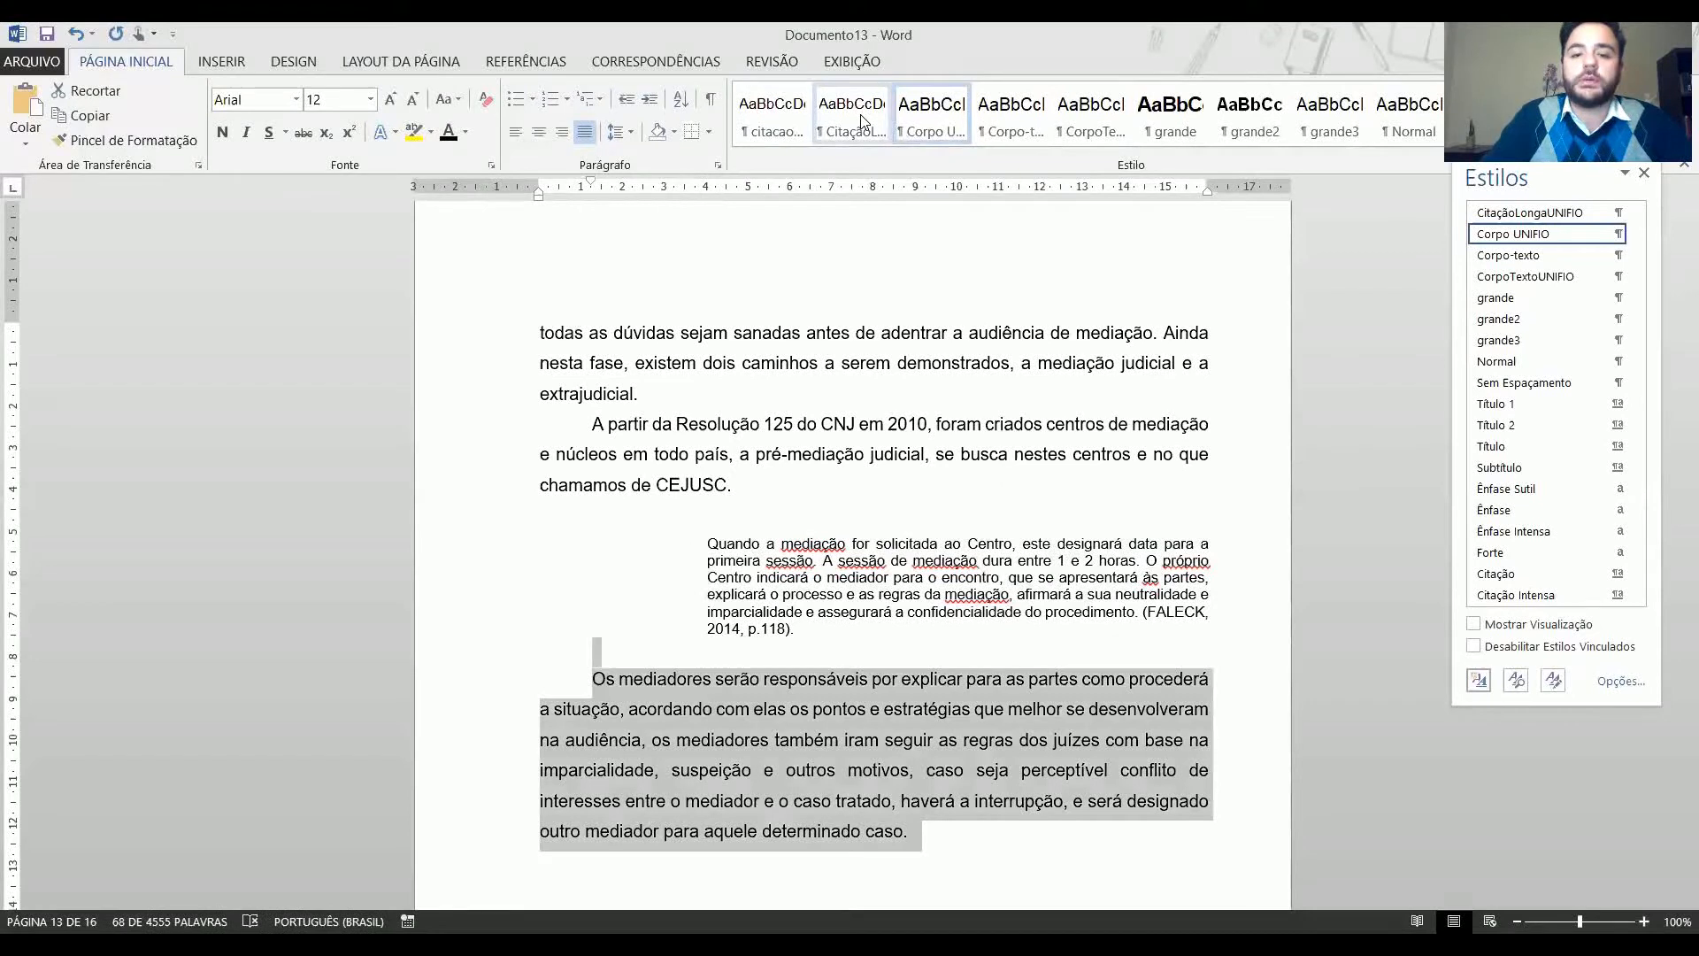
click(1084, 135)
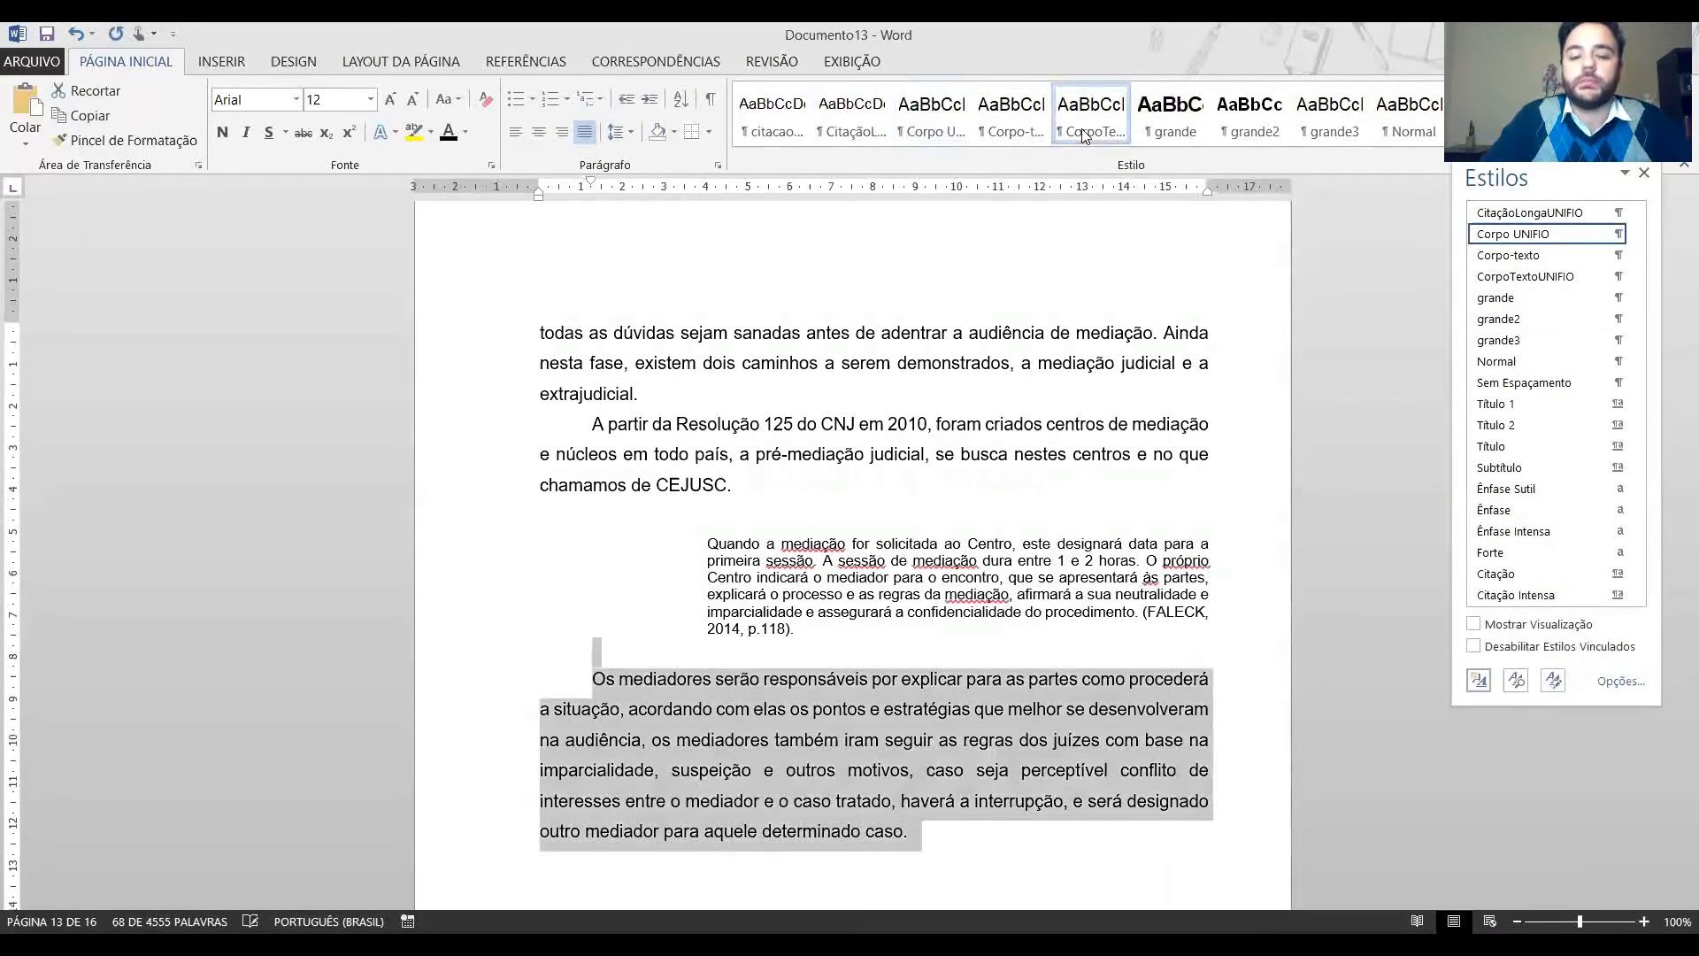
click(784, 715)
Check the surname, year and page number in the source citation closing the "Quando a mediação" long quotation.
scroll(785, 717, down, 5)
scroll(785, 717, up, 4)
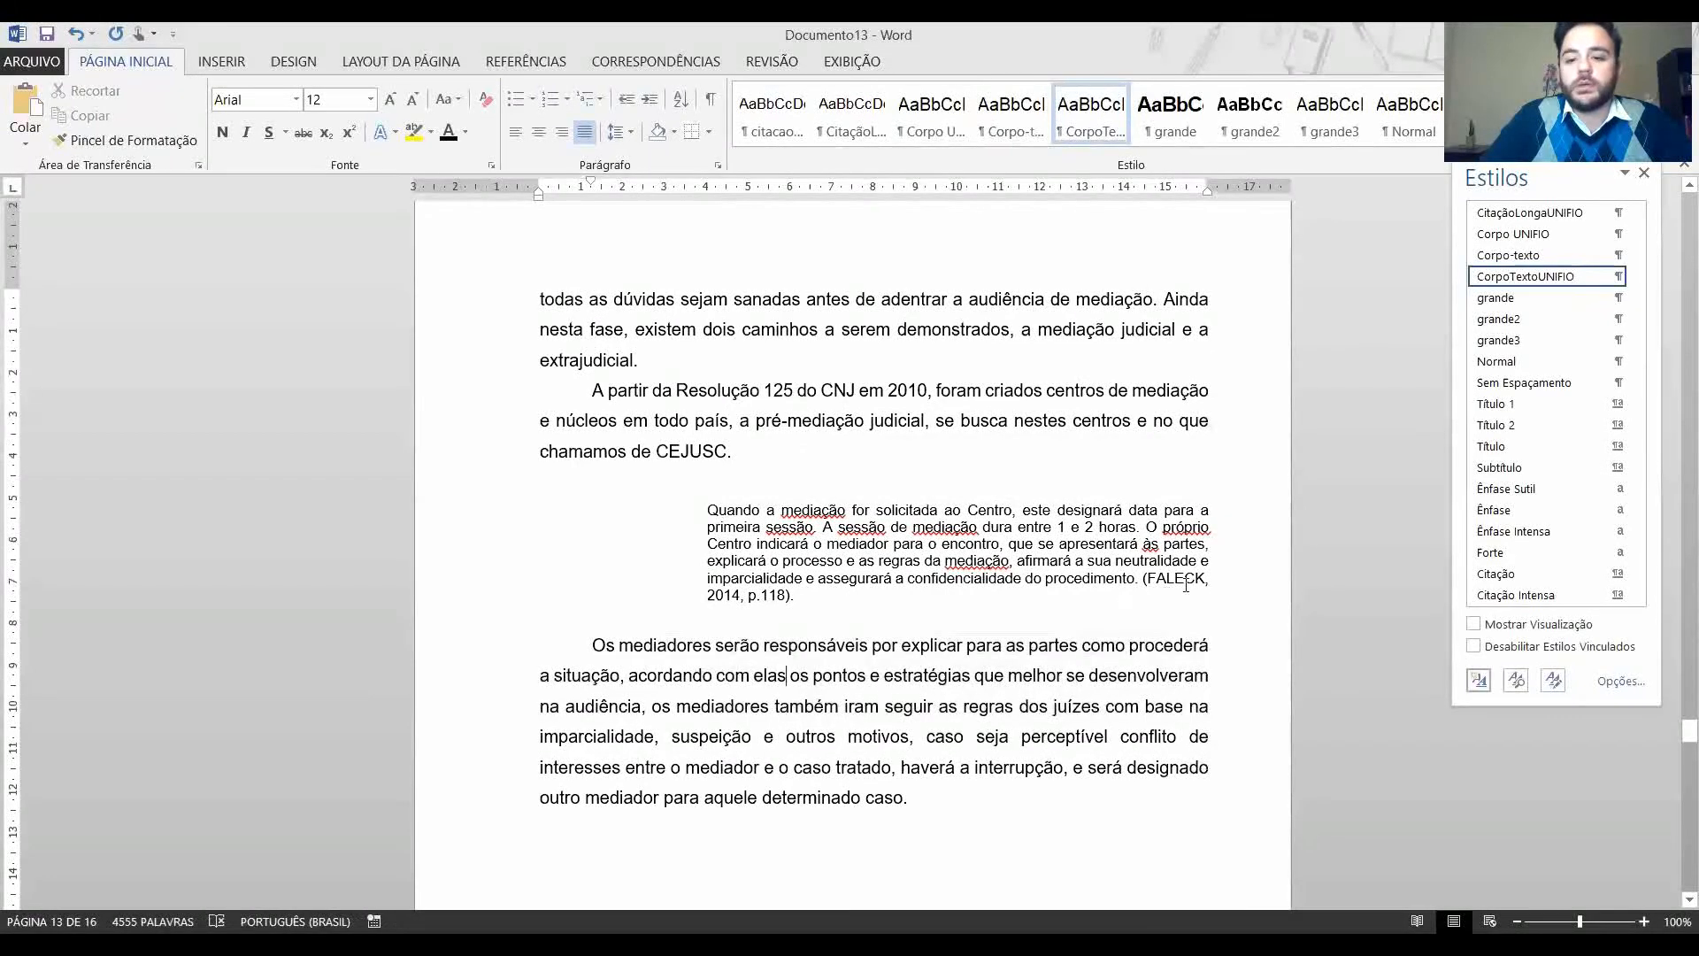
double_click(1184, 581)
click(724, 608)
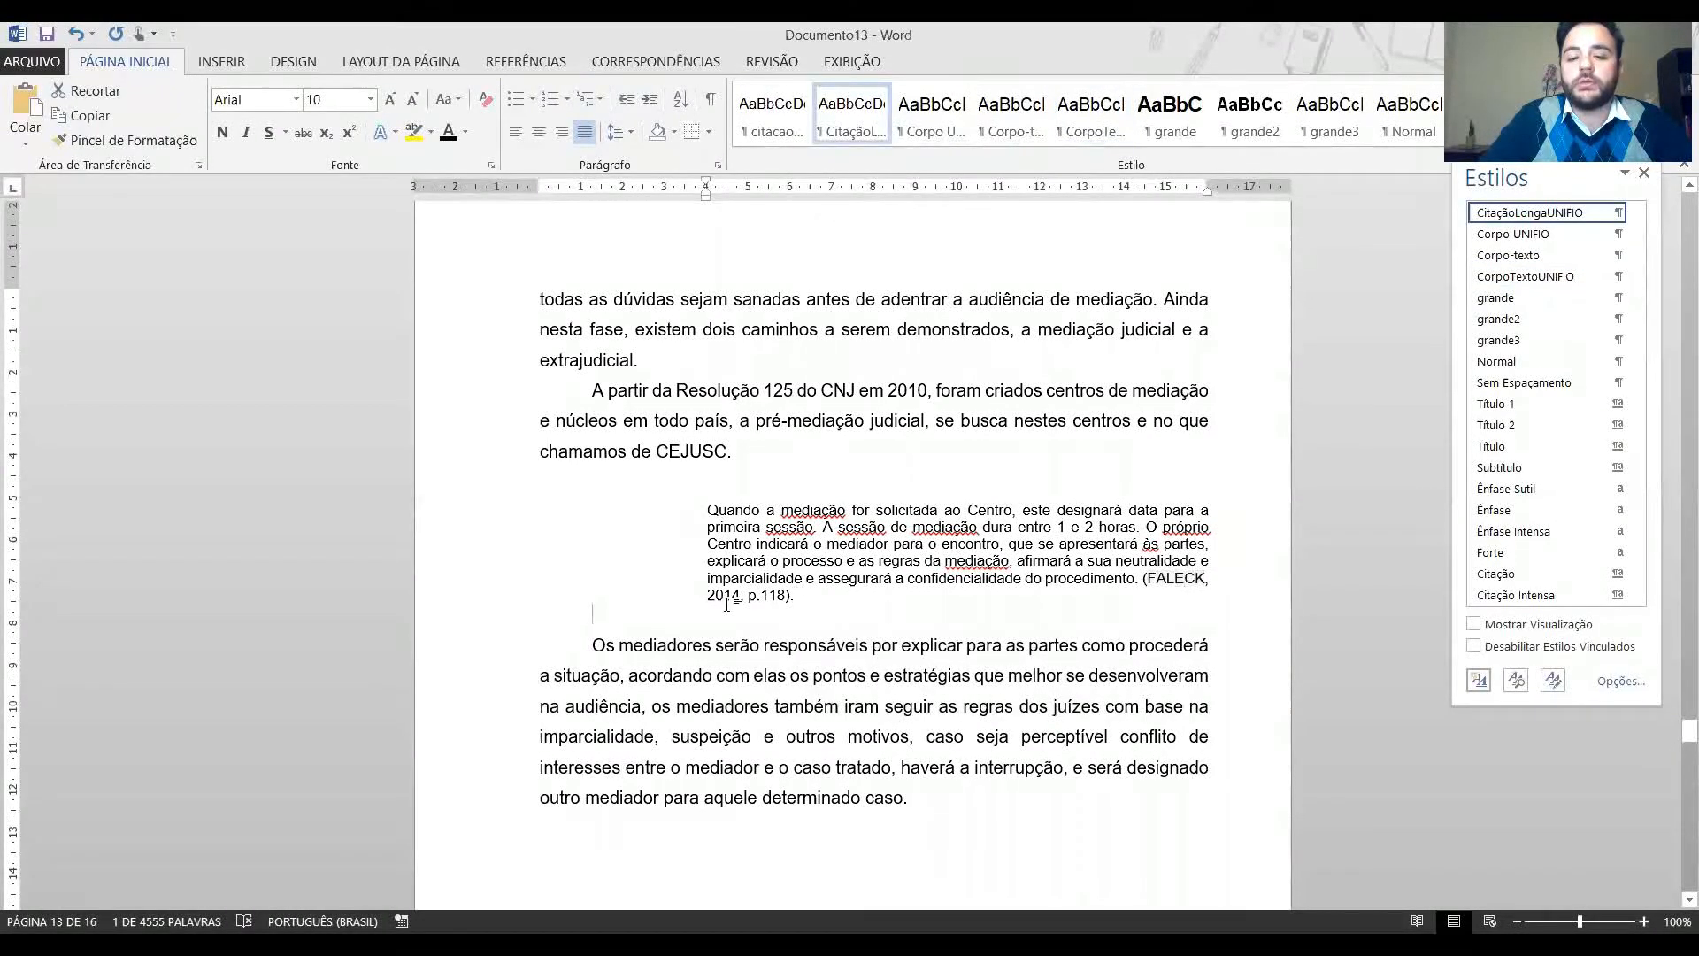
double_click(772, 595)
Review the formatted headings, body text and citations from the introduction through the mediation section, up to CONSIDERAÇÕES FINAIS.
scroll(797, 767, down, 2)
scroll(796, 767, down, 7)
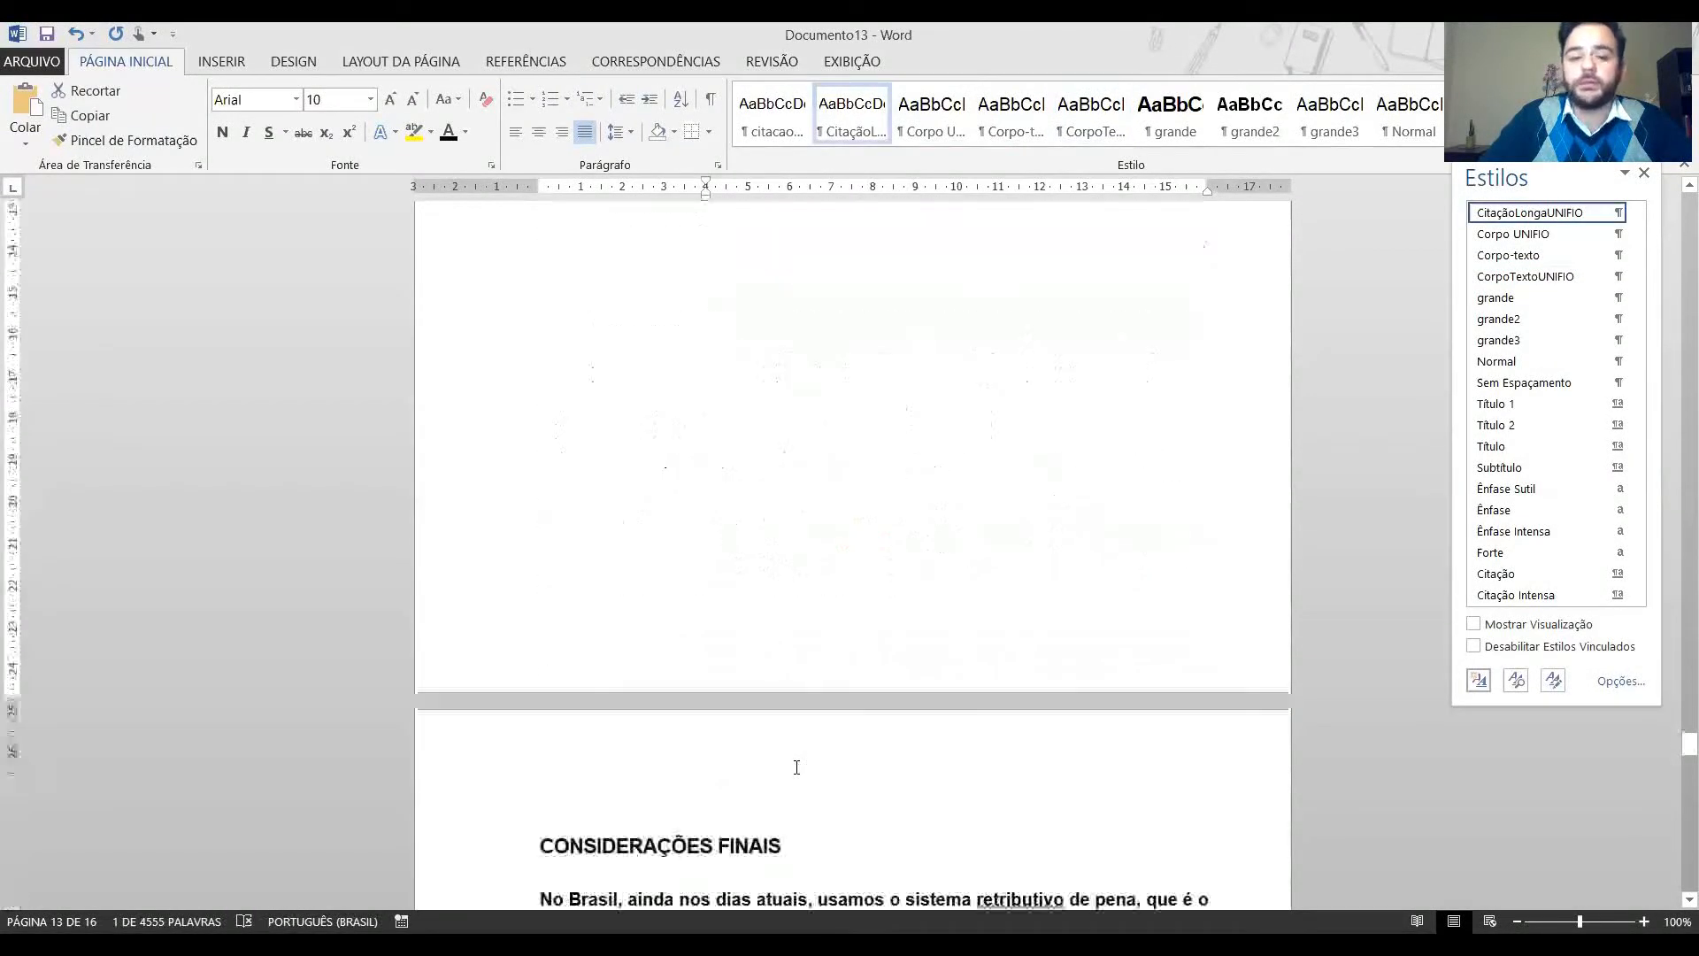
scroll(796, 767, up, 14)
scroll(796, 767, up, 20)
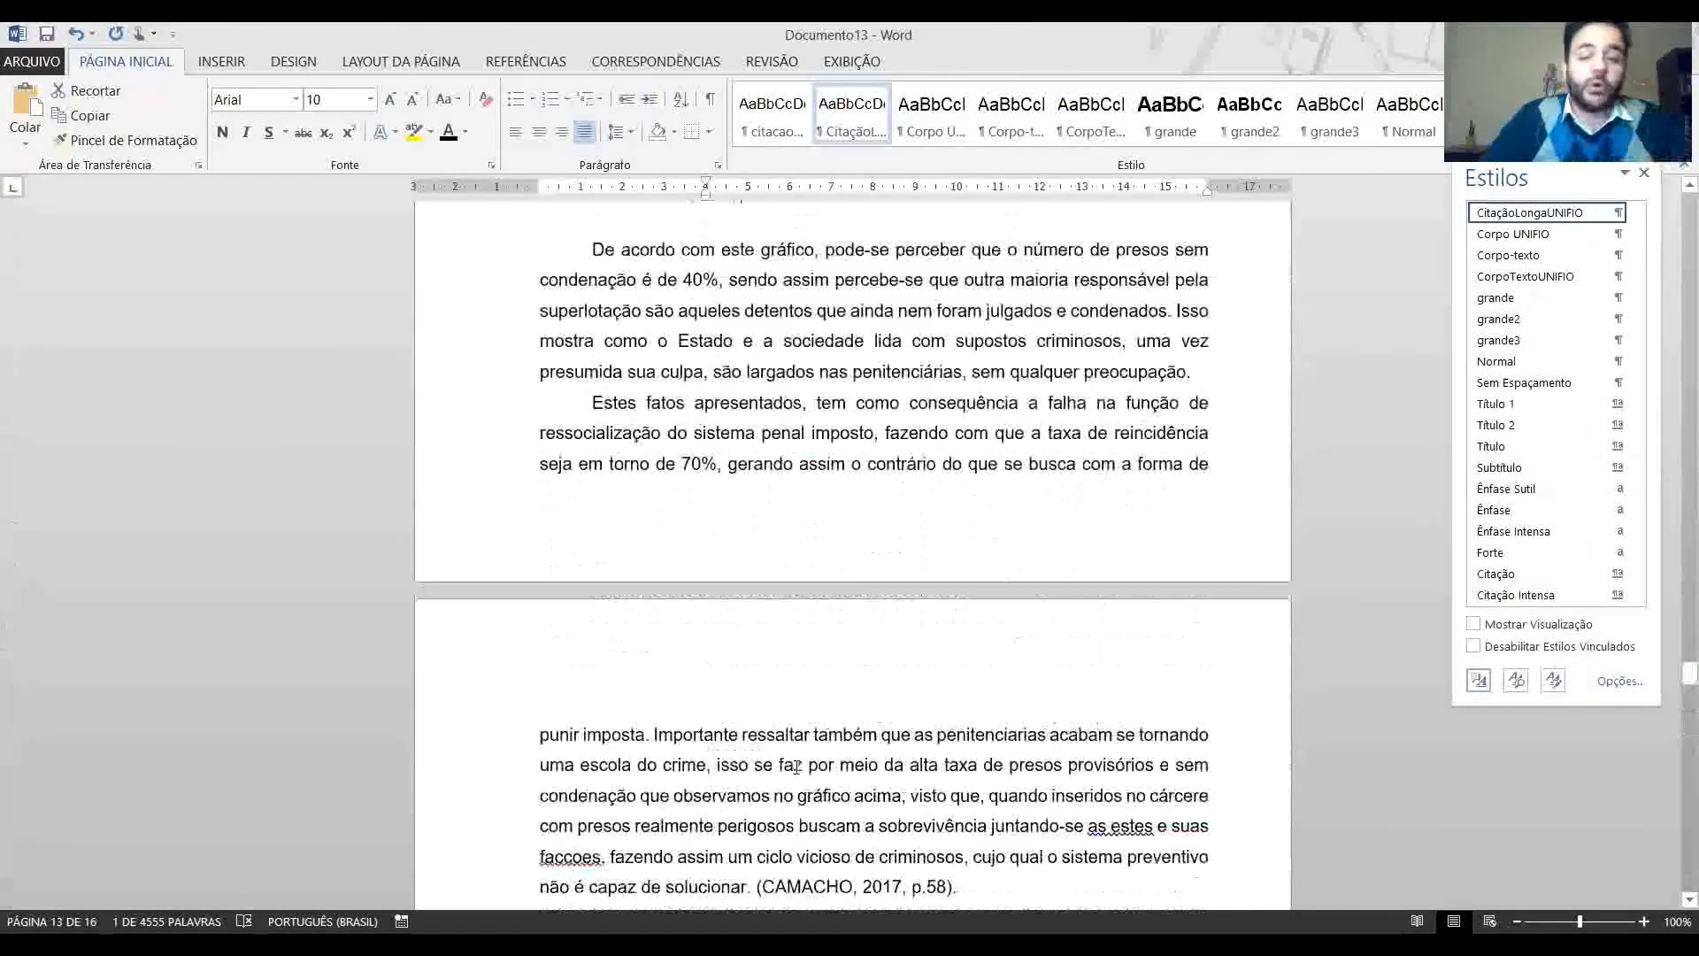
scroll(796, 767, up, 15)
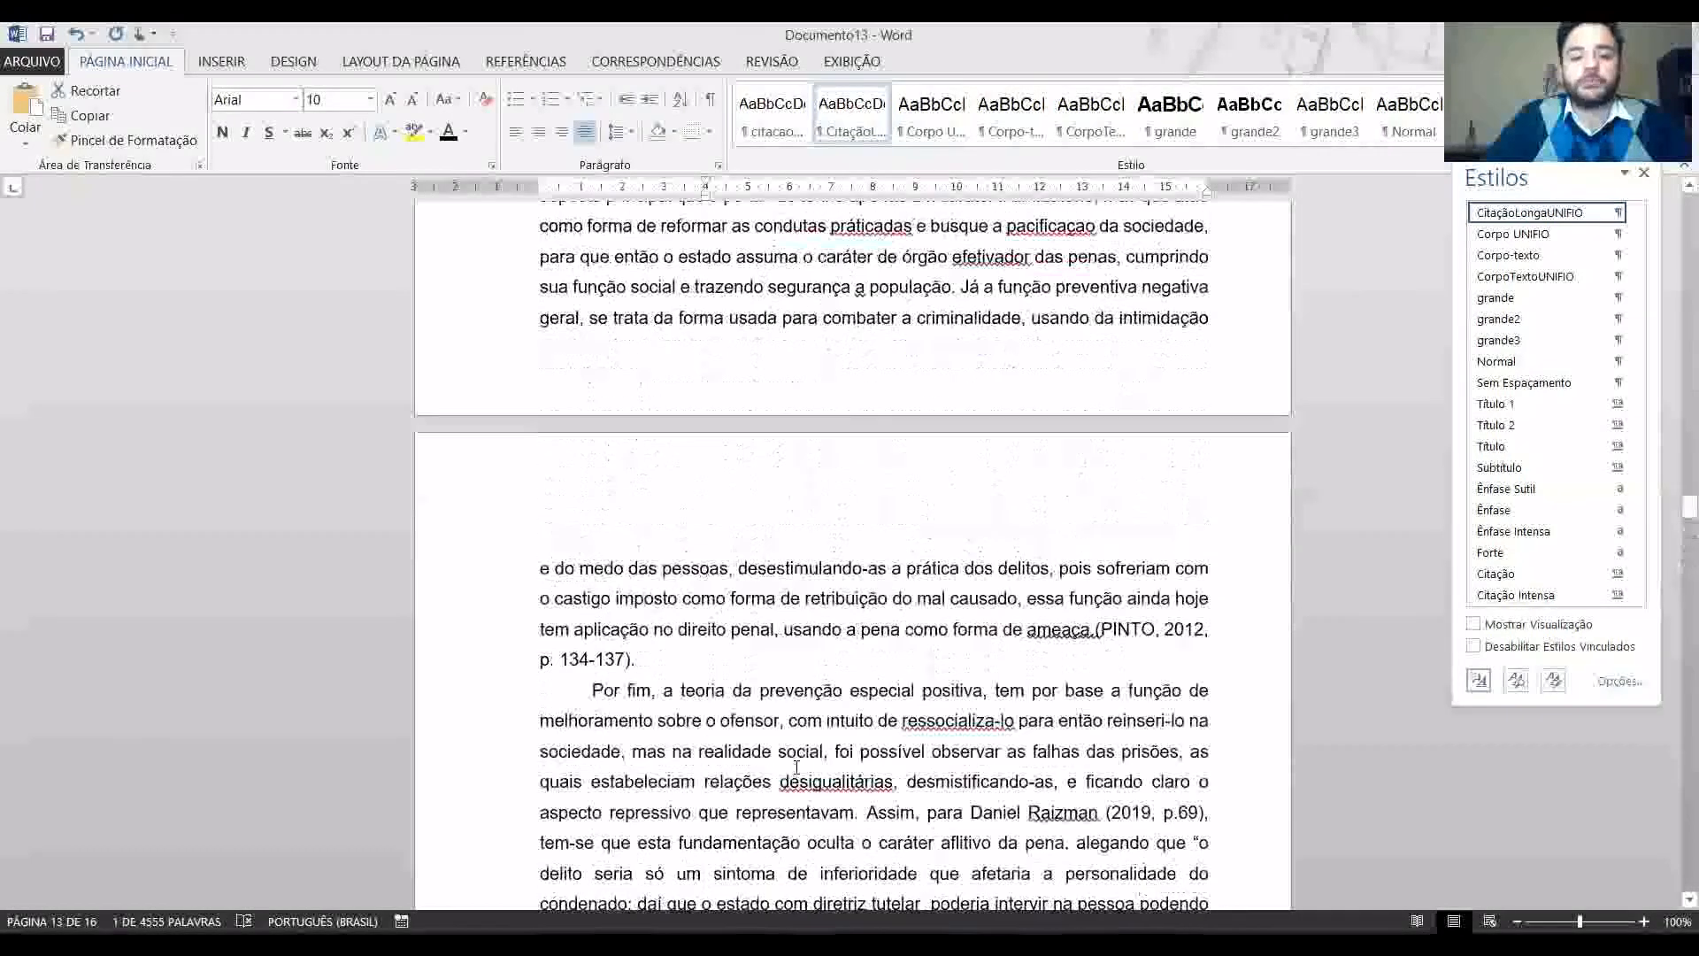
scroll(796, 768, up, 4)
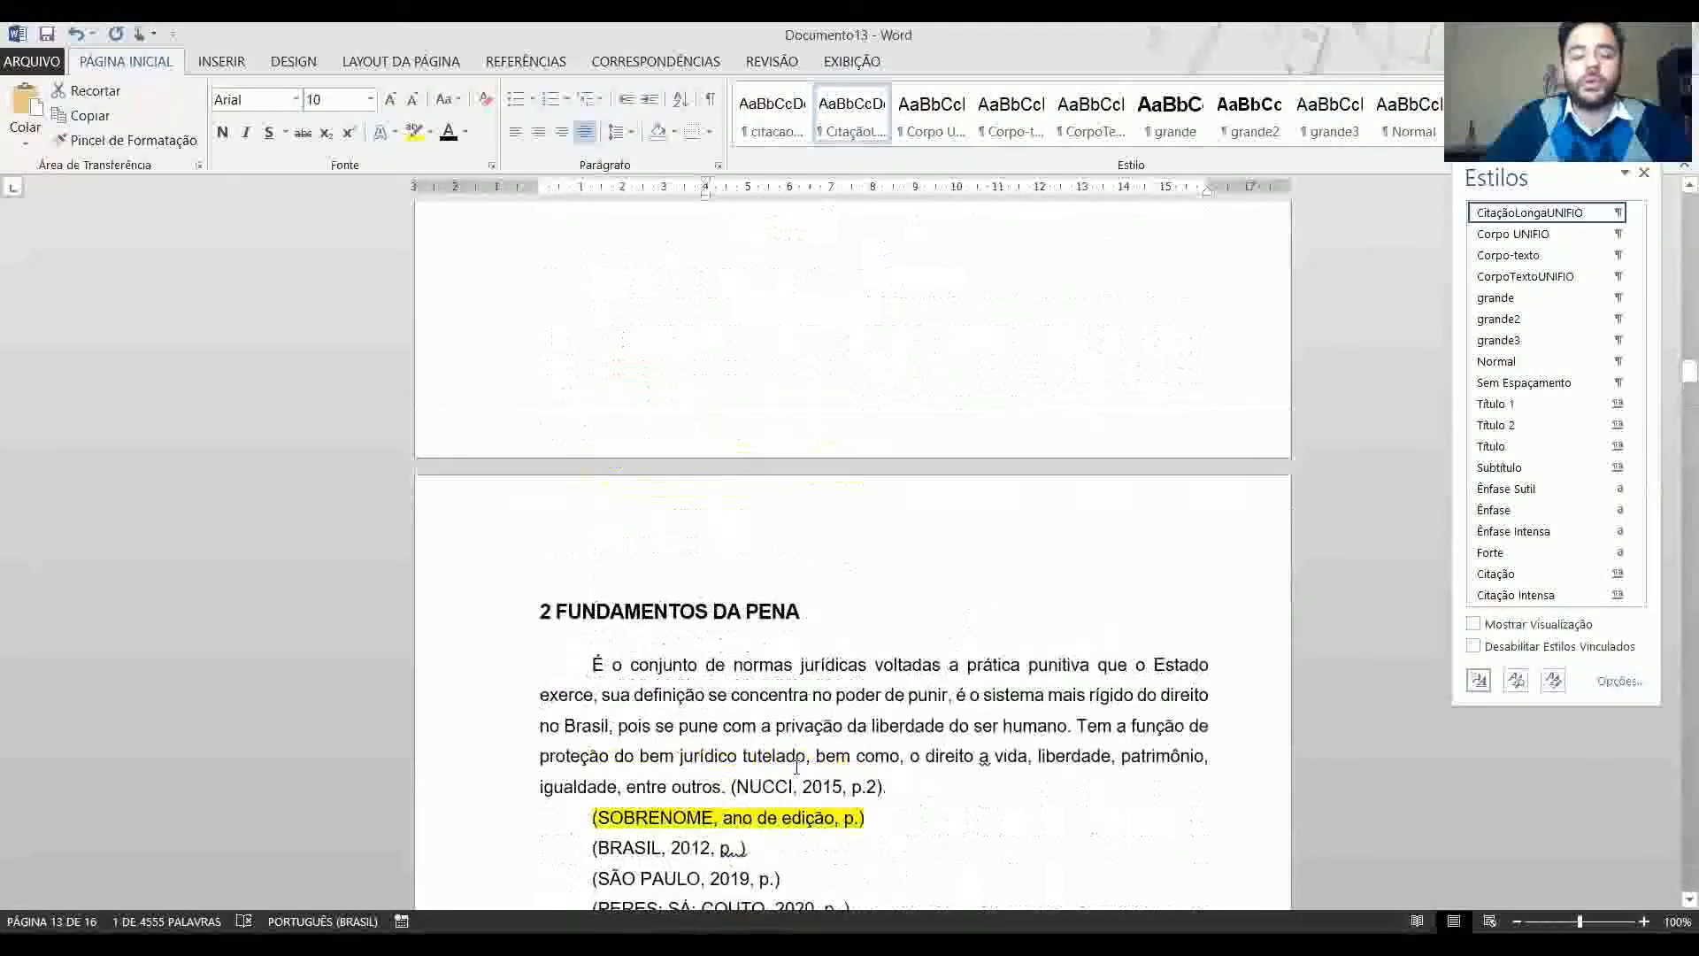
click(573, 569)
scroll(573, 568, up, 5)
scroll(574, 569, down, 15)
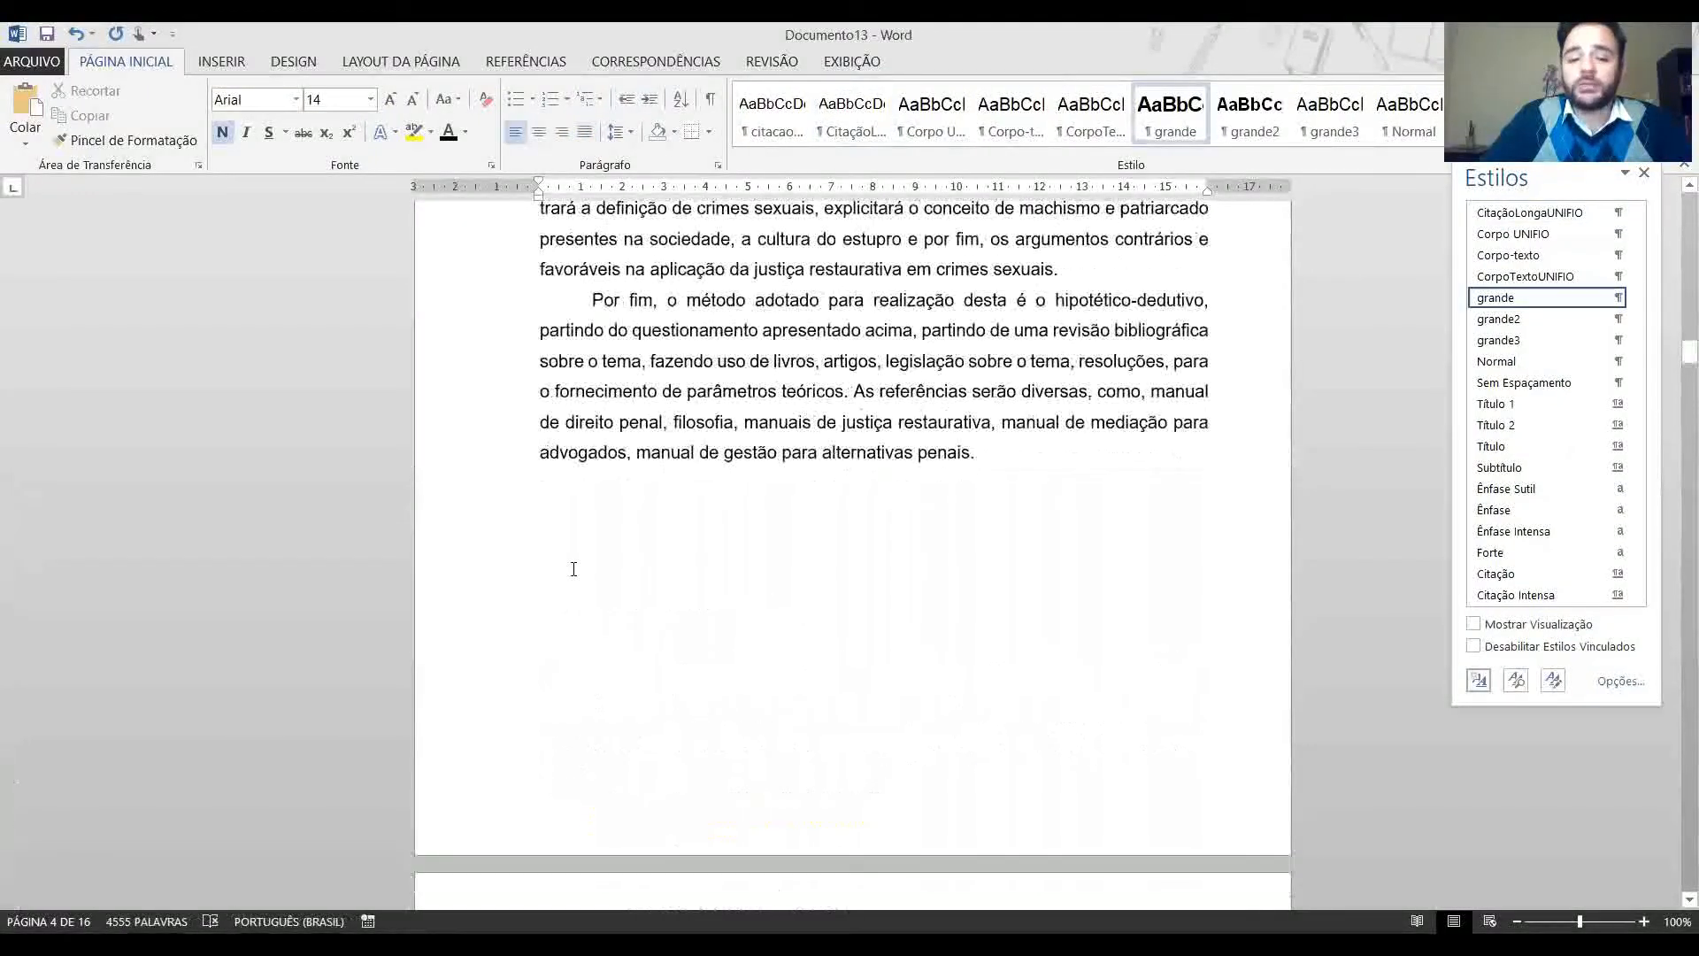
scroll(574, 569, down, 20)
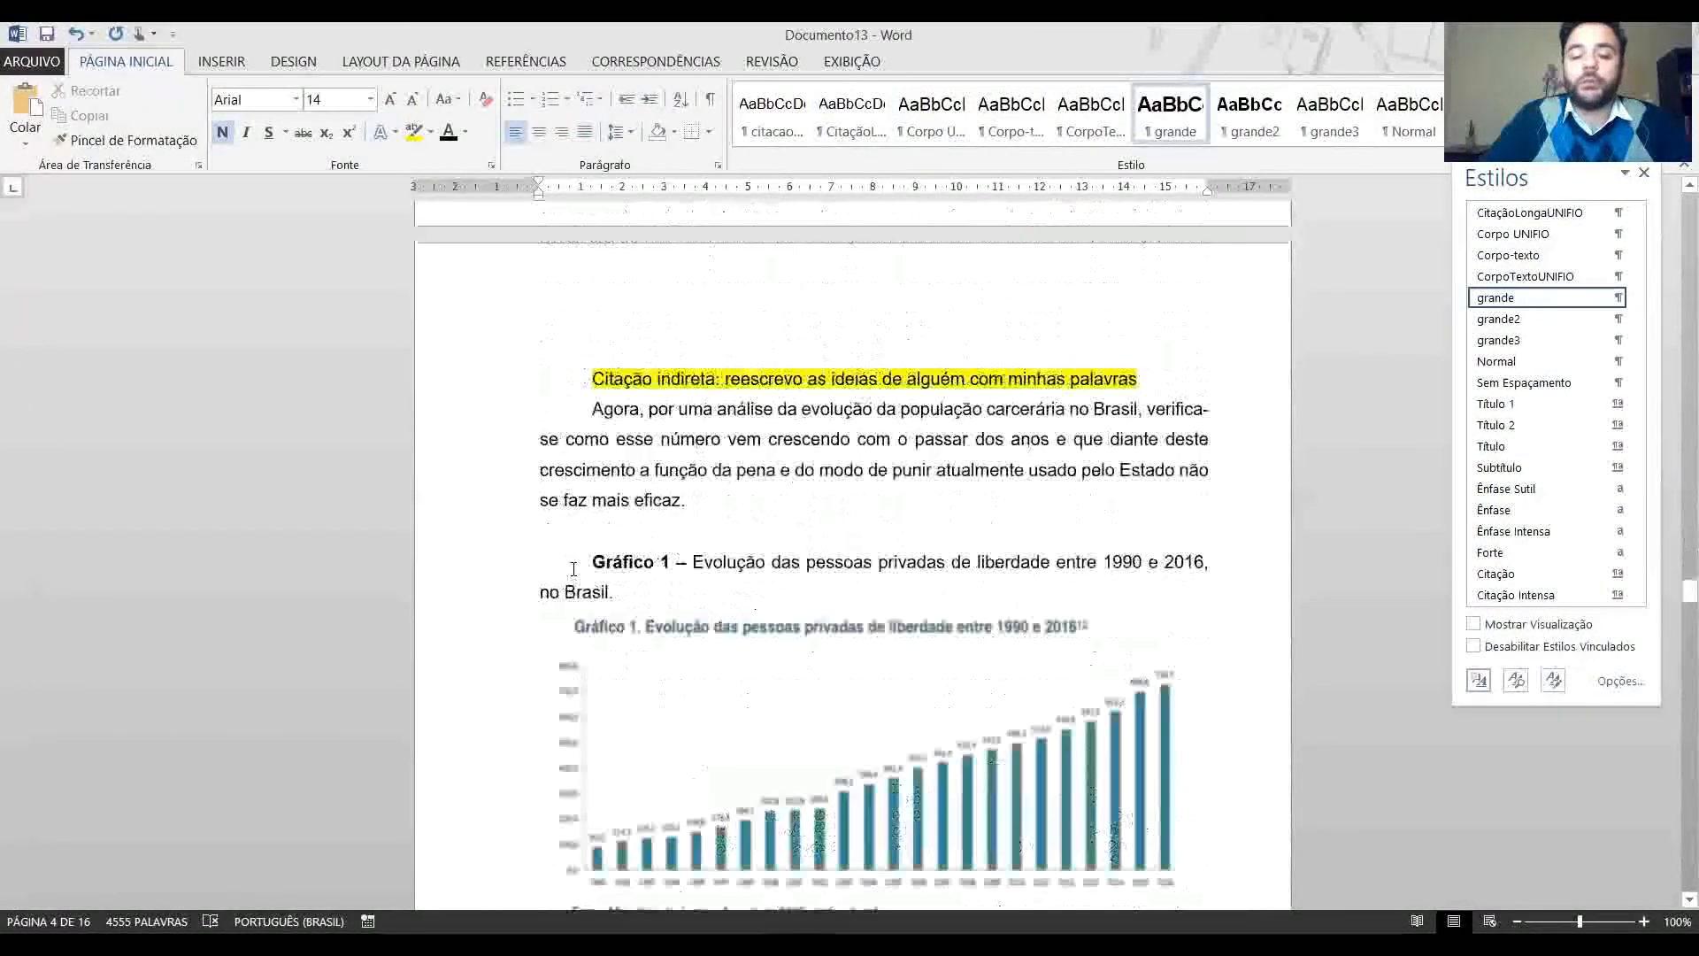
scroll(573, 569, down, 20)
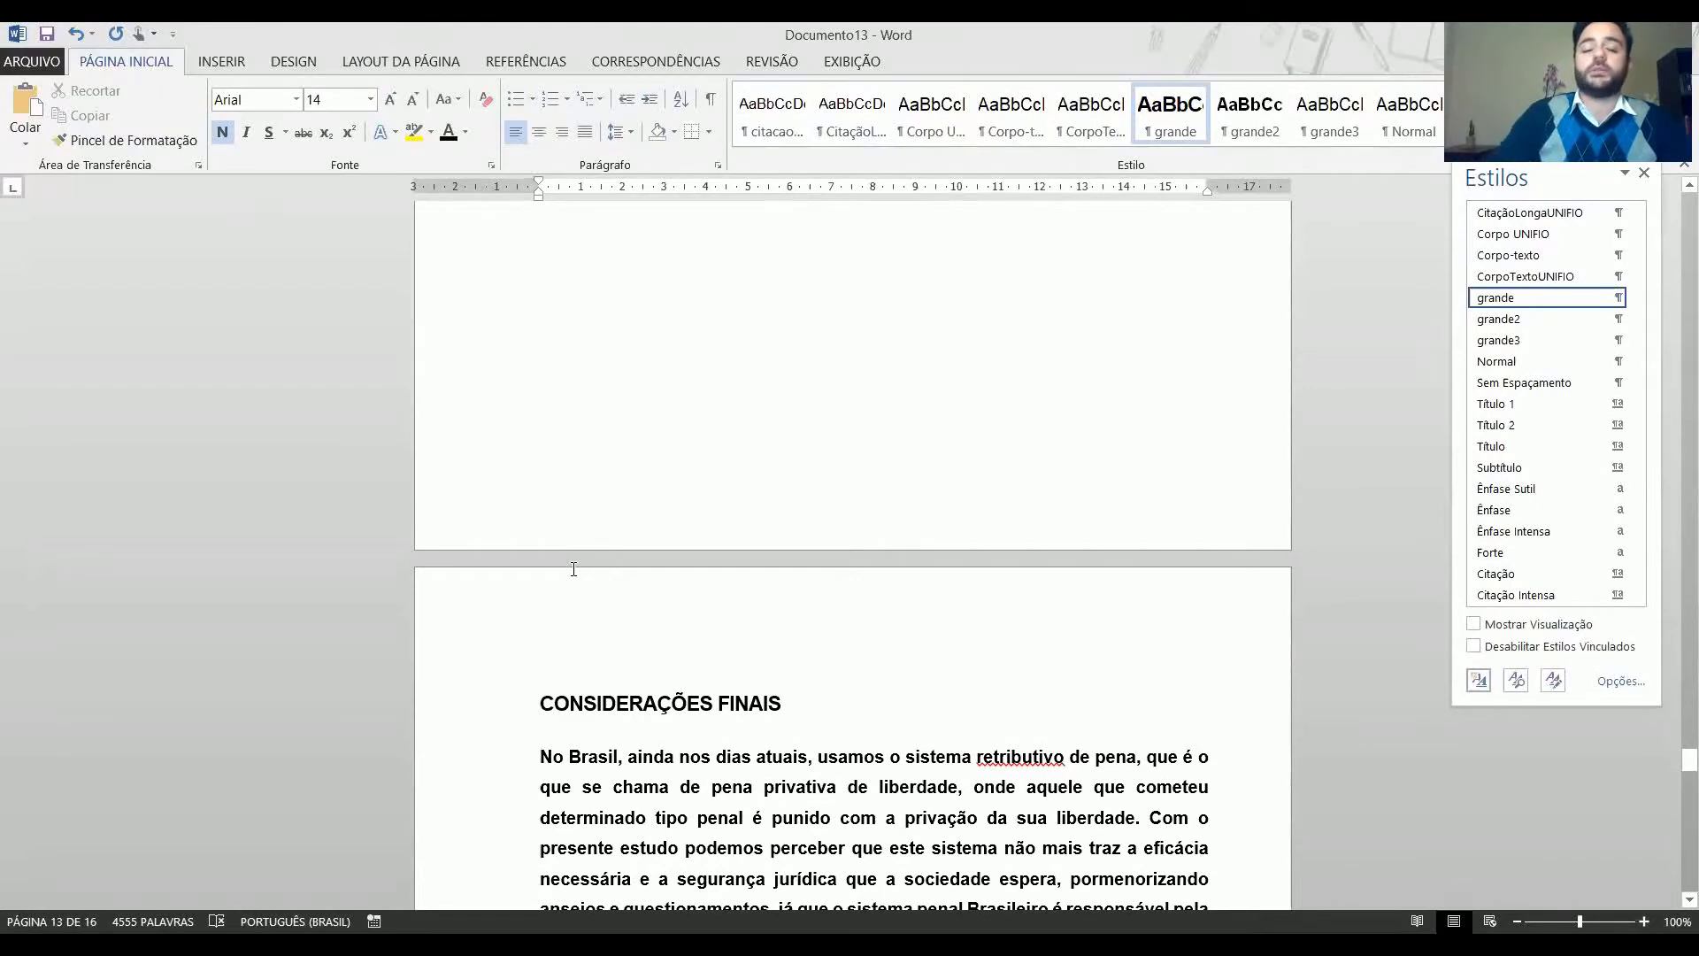
Apply the CorpoTextoUNIFIO style to all the paragraphs under CONSIDERAÇÕES FINAIS.
click(541, 754)
click(546, 704)
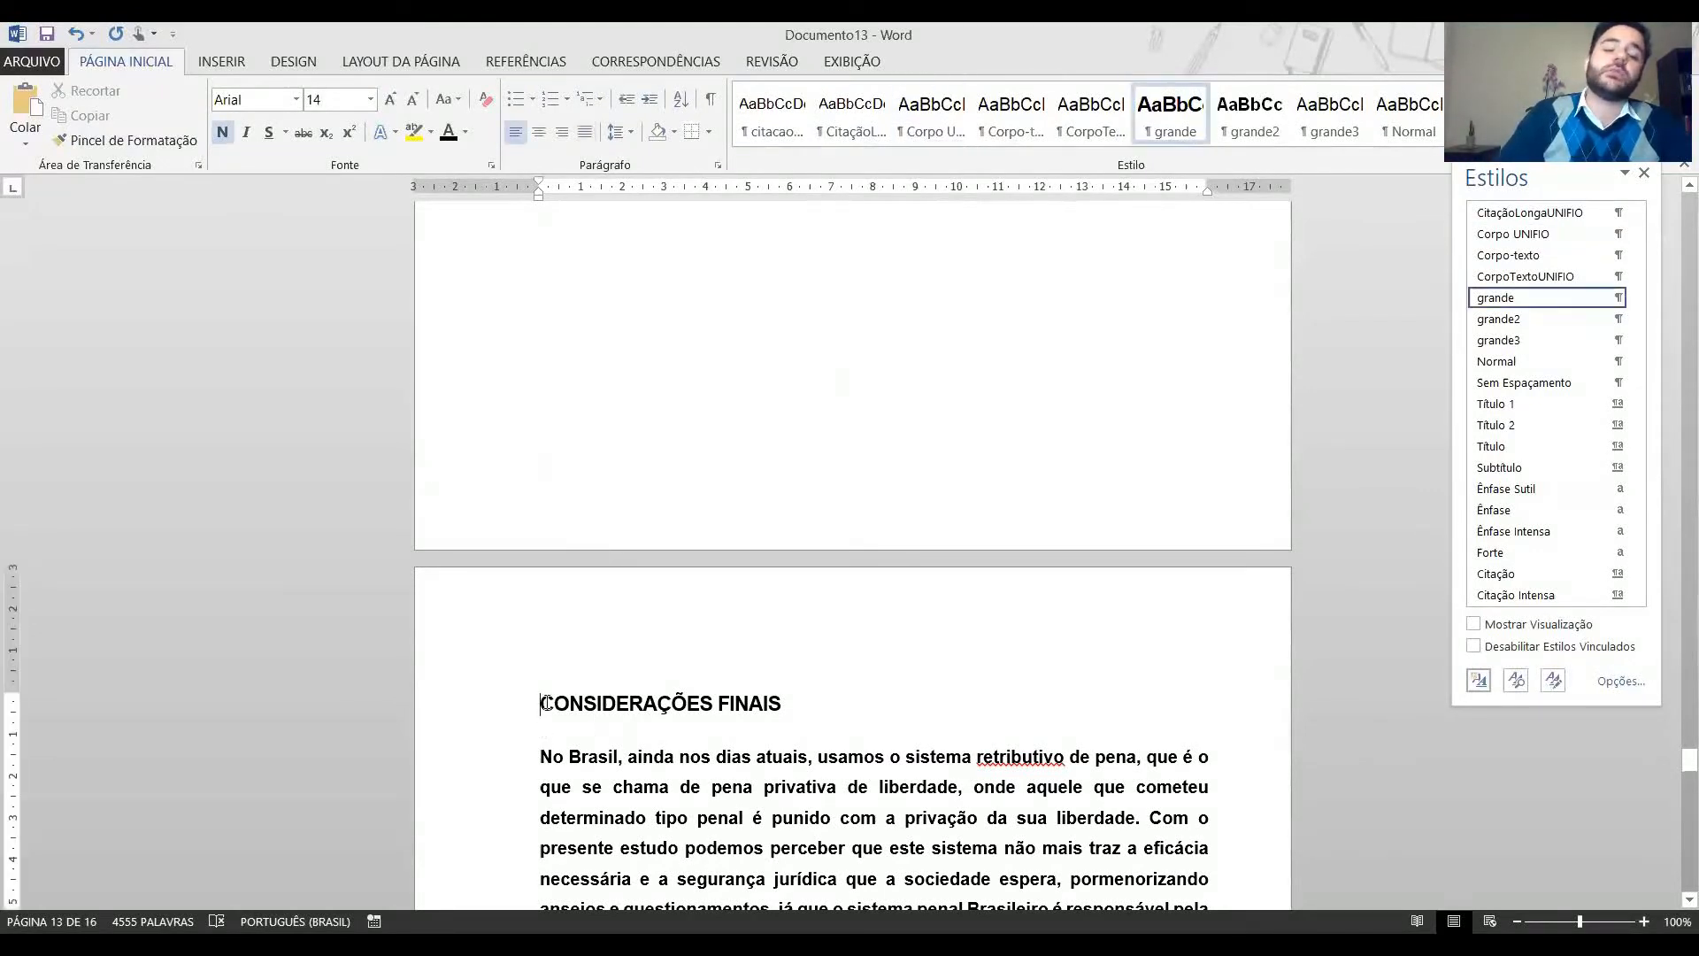
scroll(546, 703, down, 4)
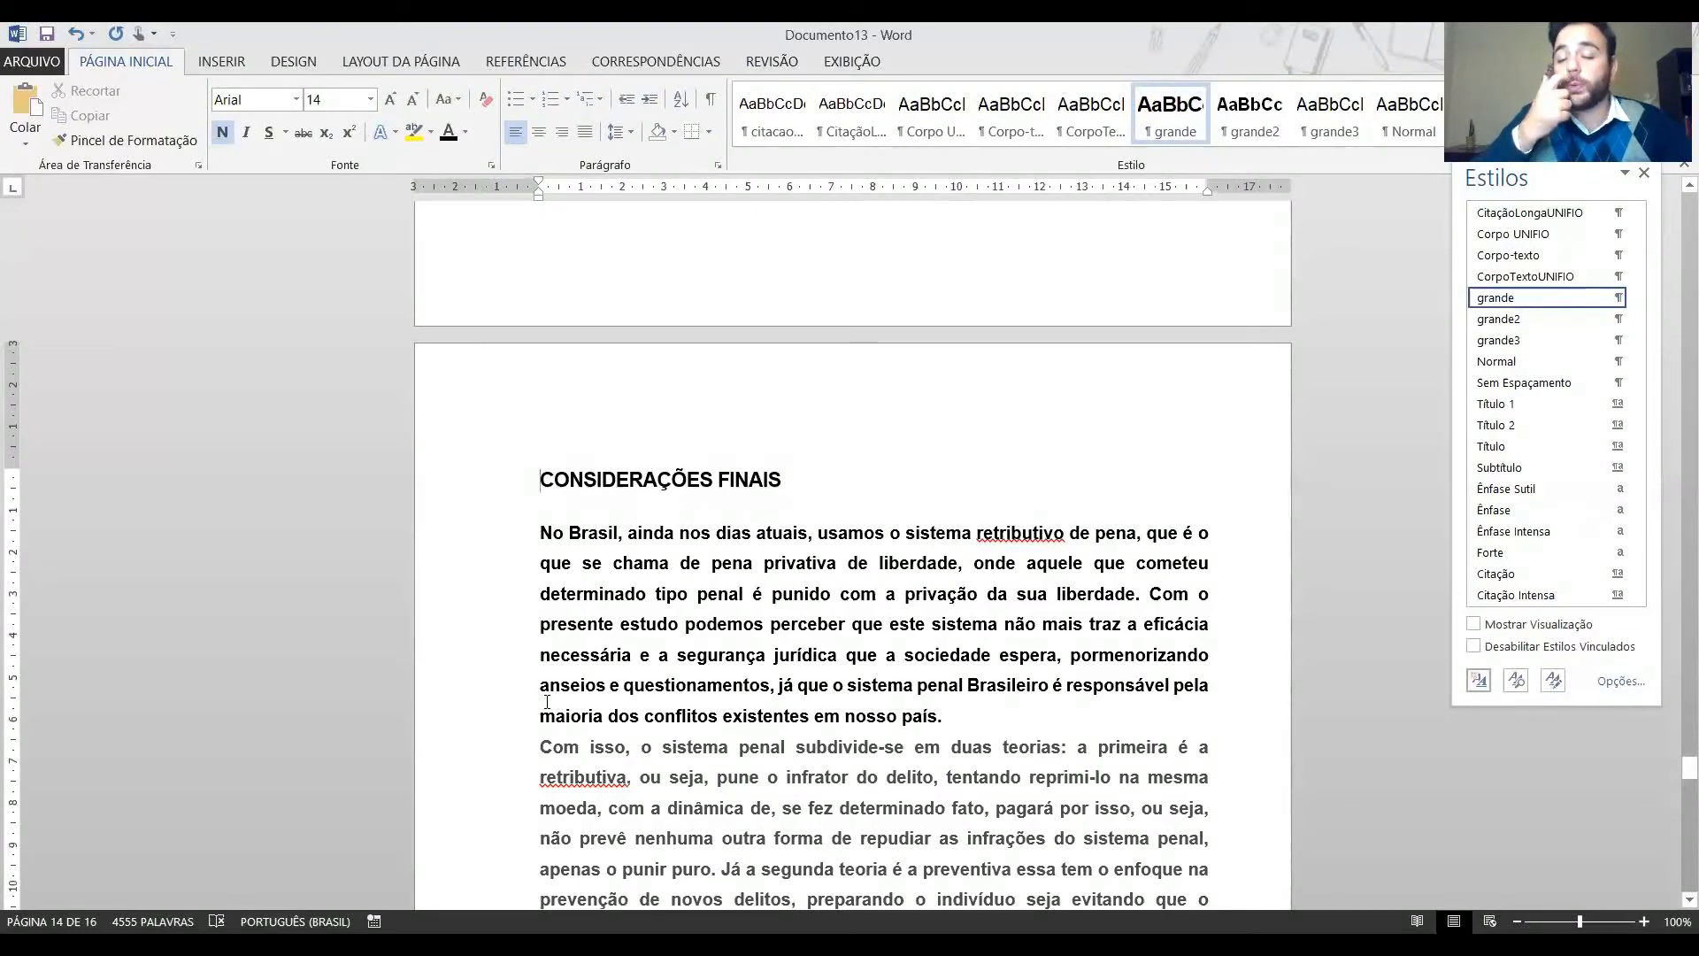
key(Down)
key(Down)
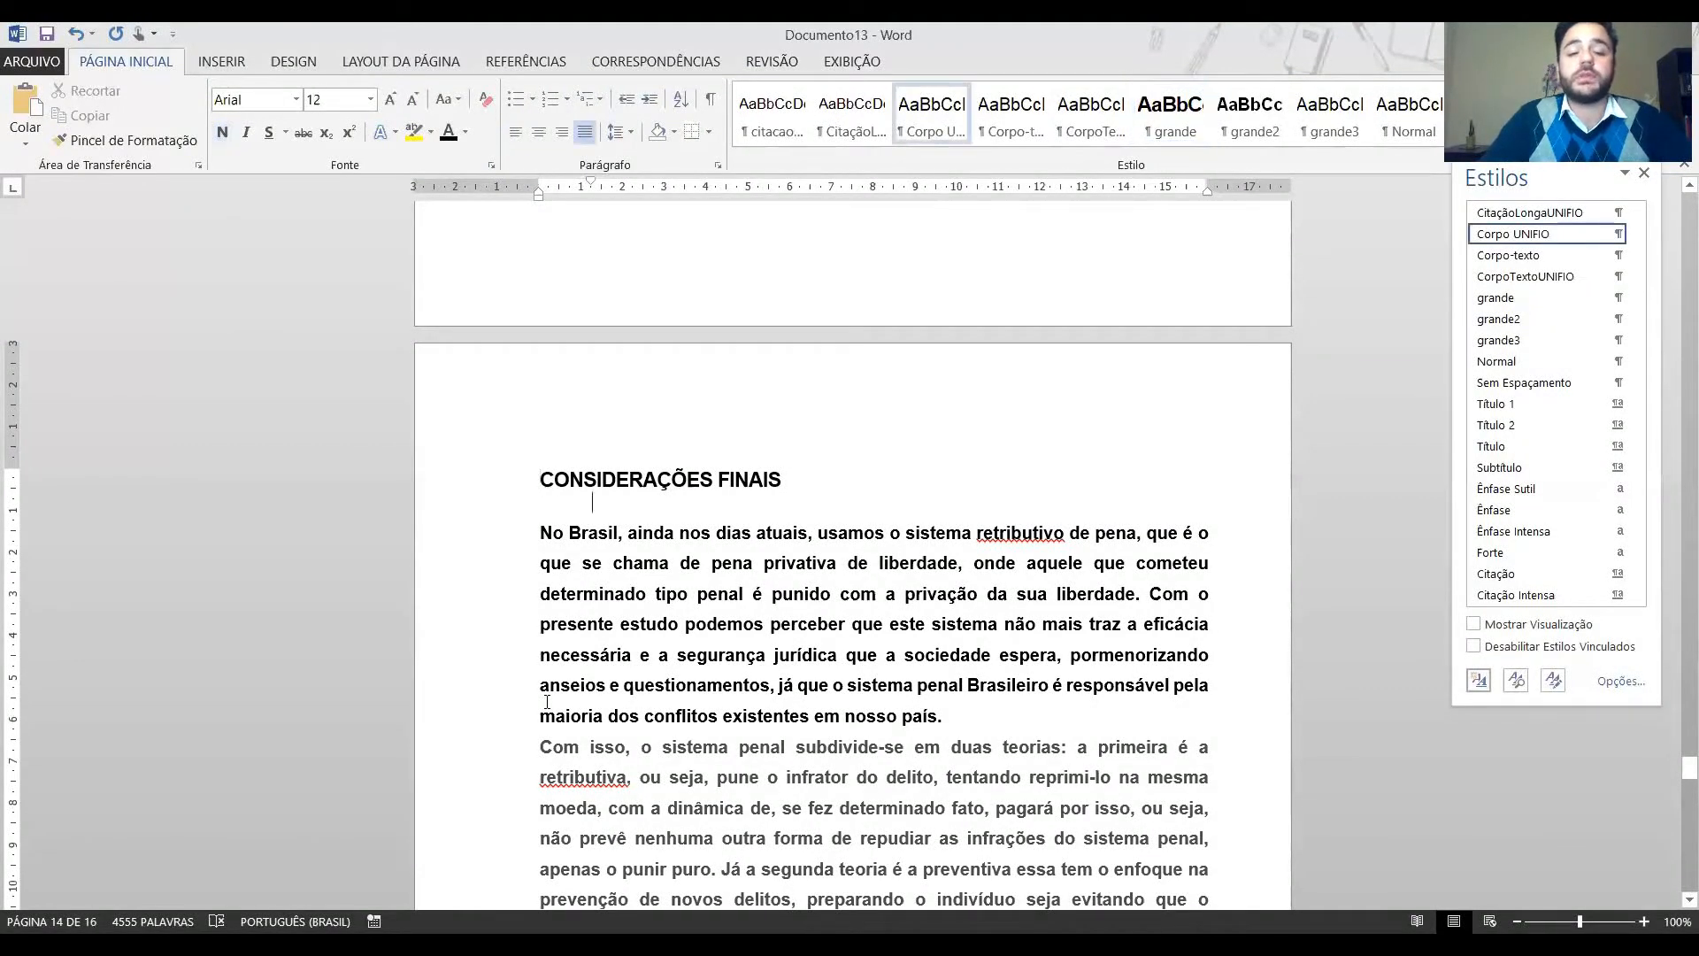
key(ctrl+shift+Down)
key(ctrl+shift+Down)
key(ctrl+shift+Down)
key(ctrl+shift+Down)
key(ctrl+shift+Down)
key(ctrl+shift+Down)
key(ctrl+shift+Down)
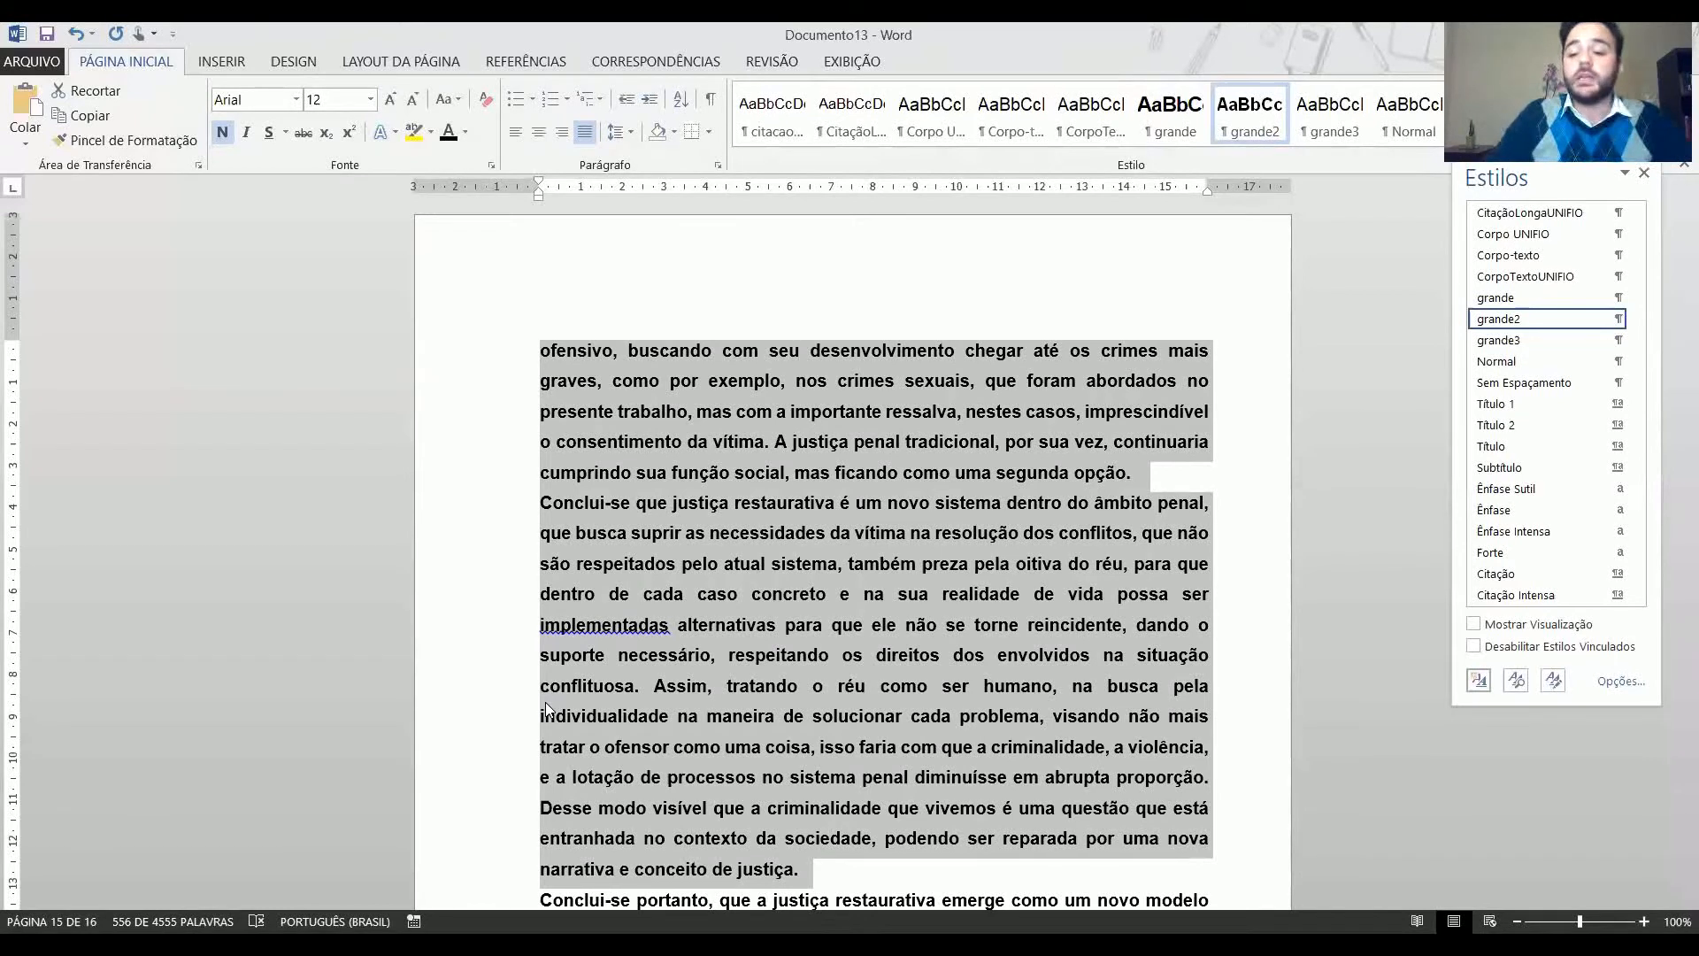
scroll(546, 707, down, 4)
key(ctrl+shift+Down)
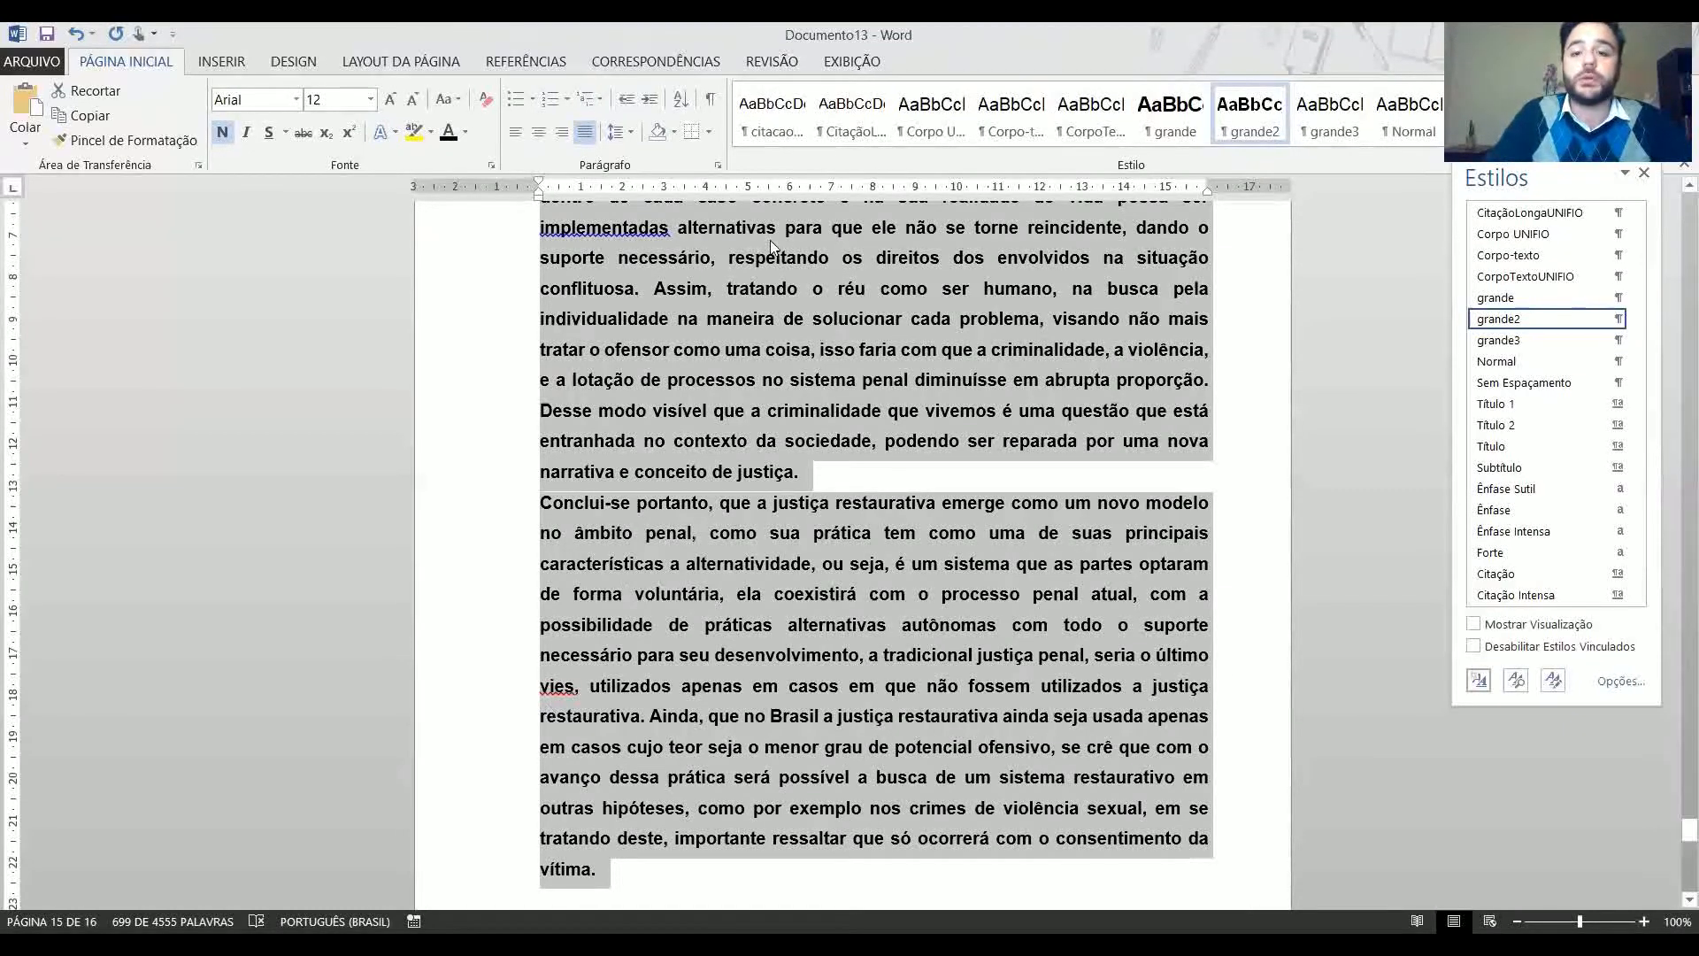
click(1117, 133)
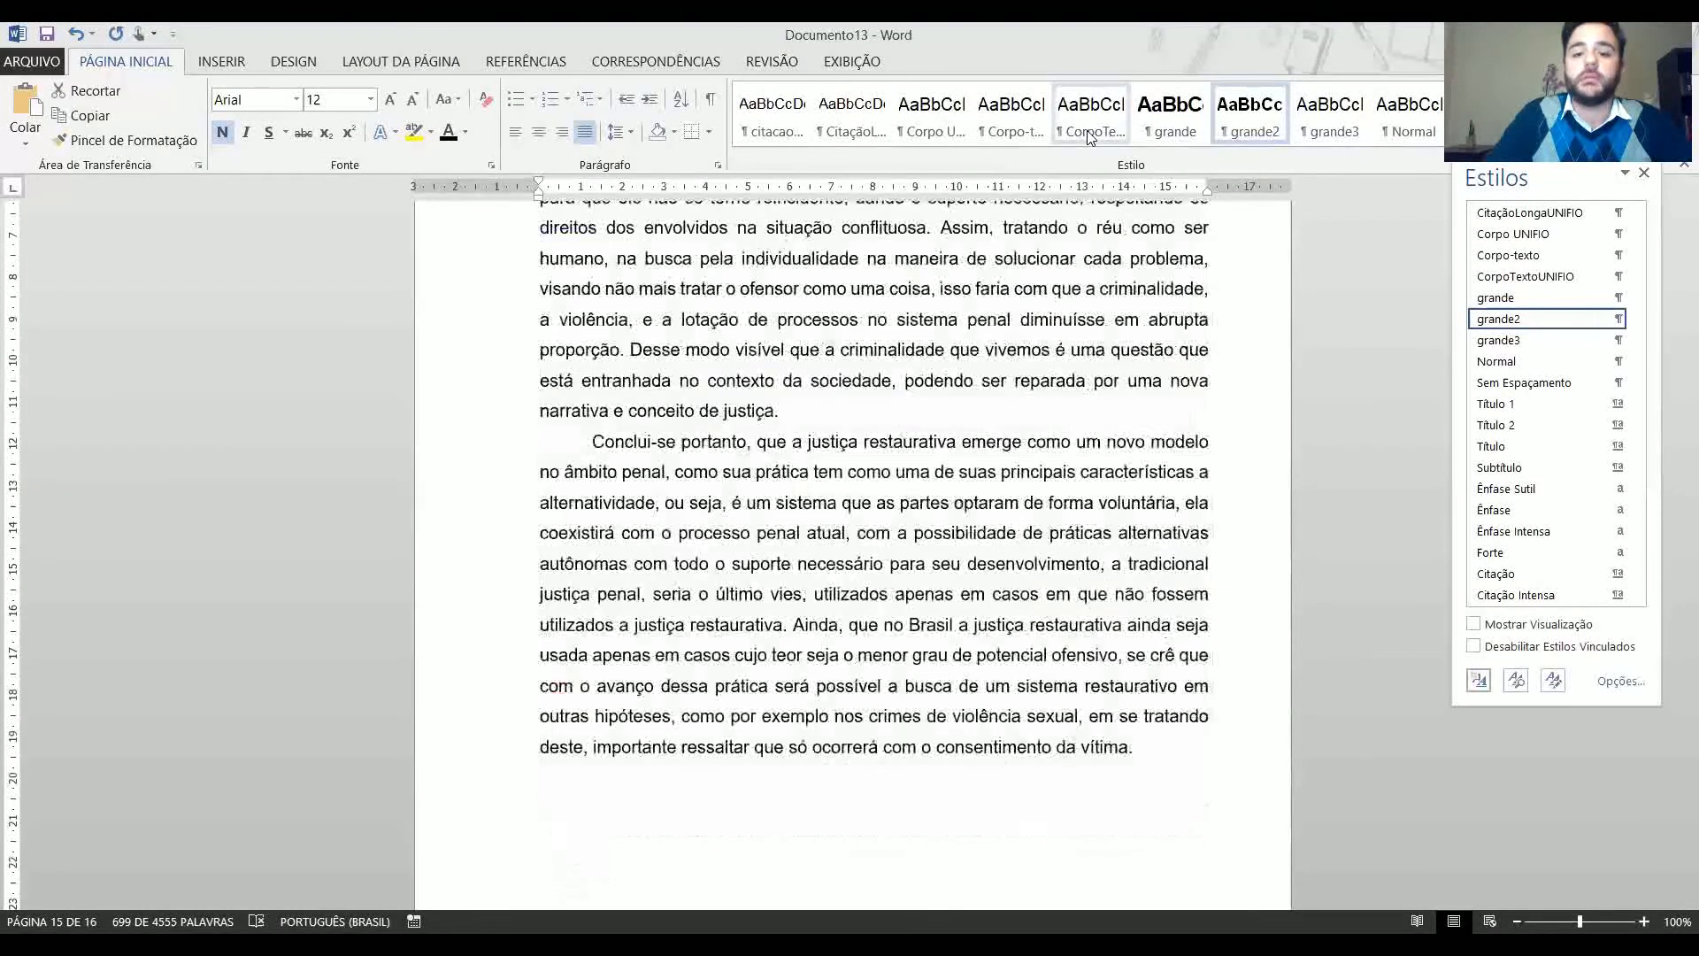
click(873, 559)
scroll(874, 555, up, 11)
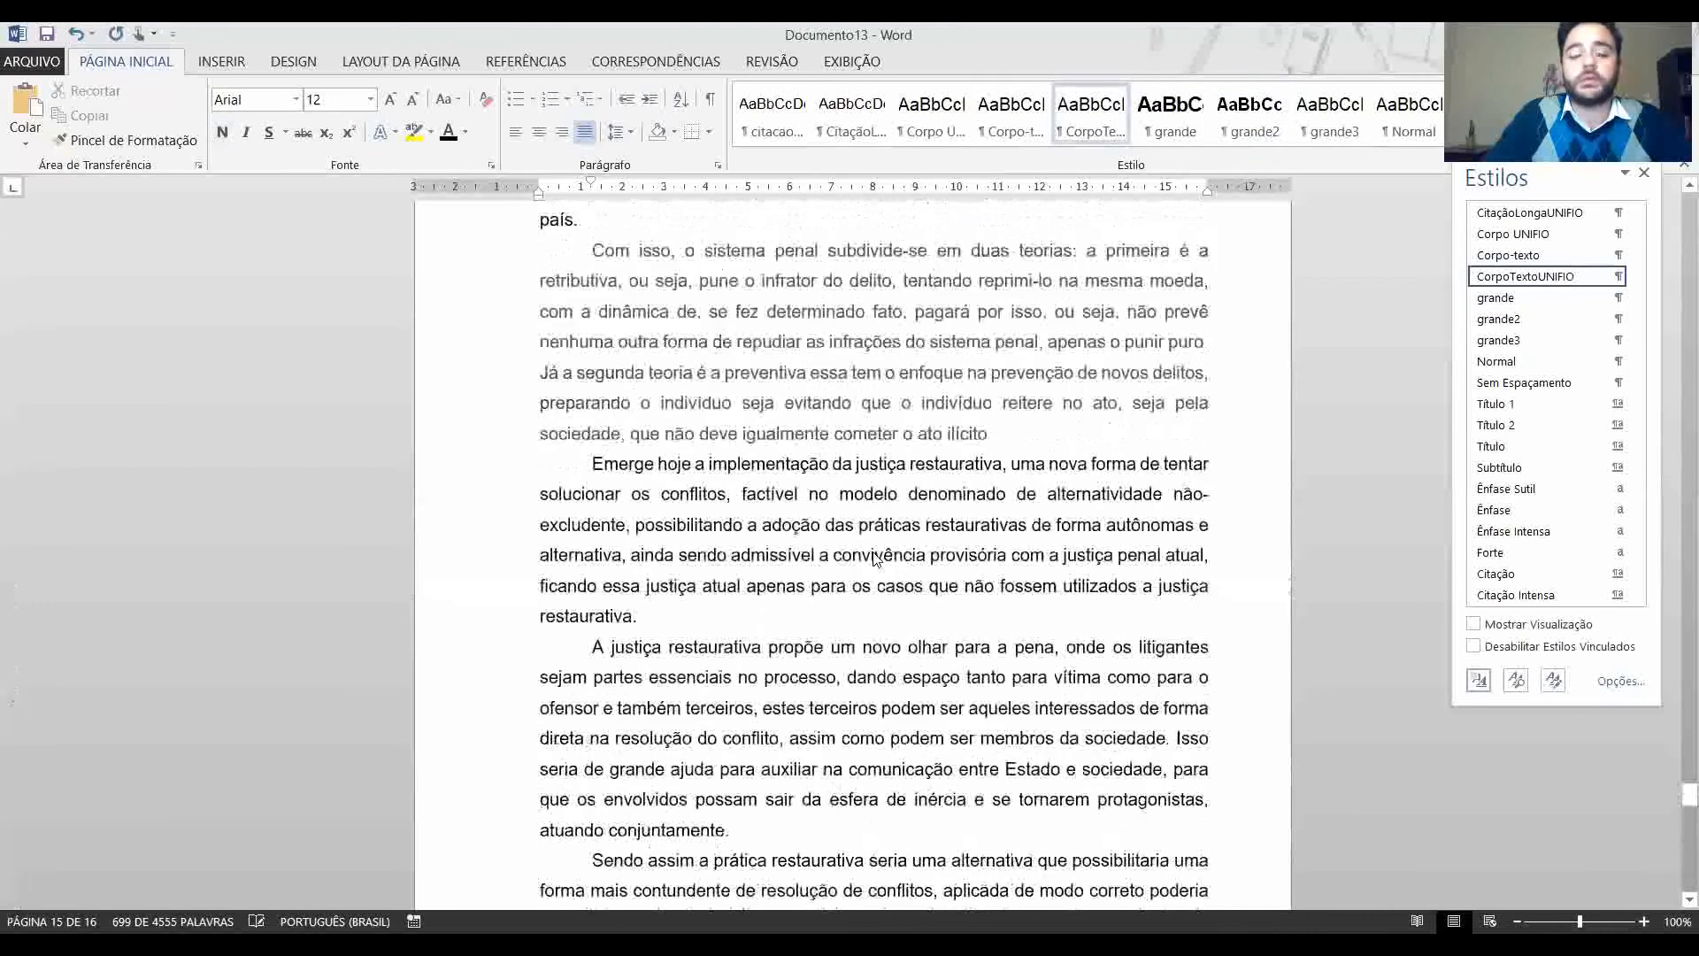
Move the REFERÊNCIAS heading onto the next page by adding blank lines above it.
scroll(874, 552, down, 12)
scroll(875, 550, down, 7)
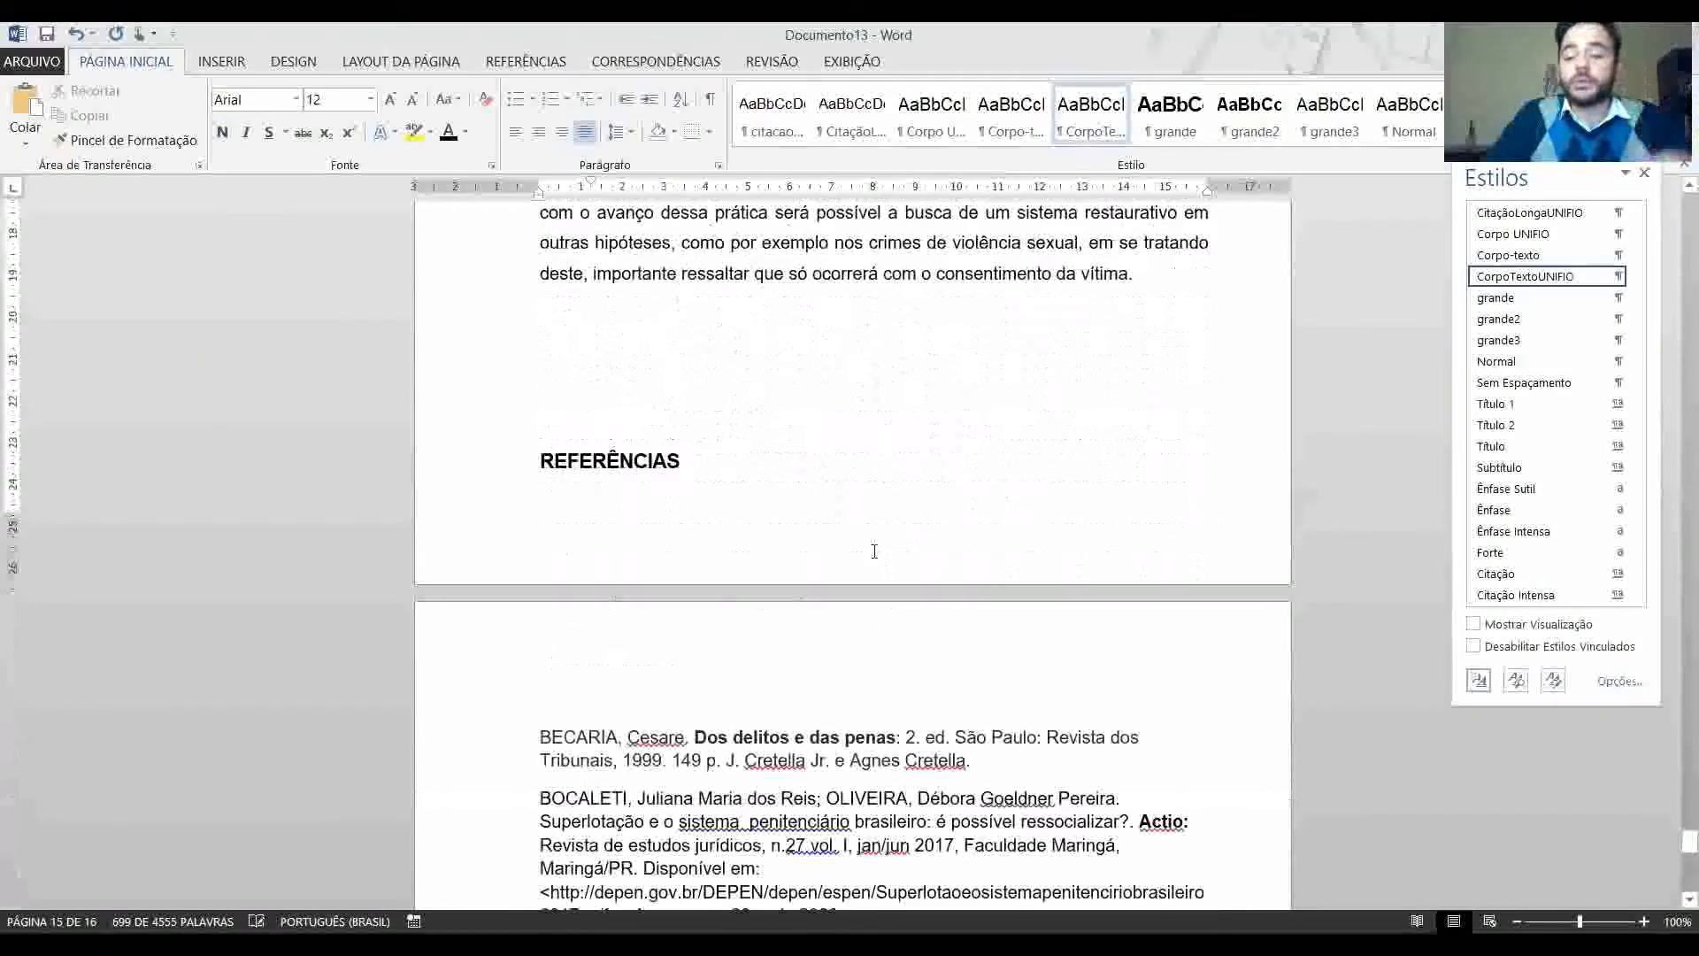
click(536, 464)
key(Return)
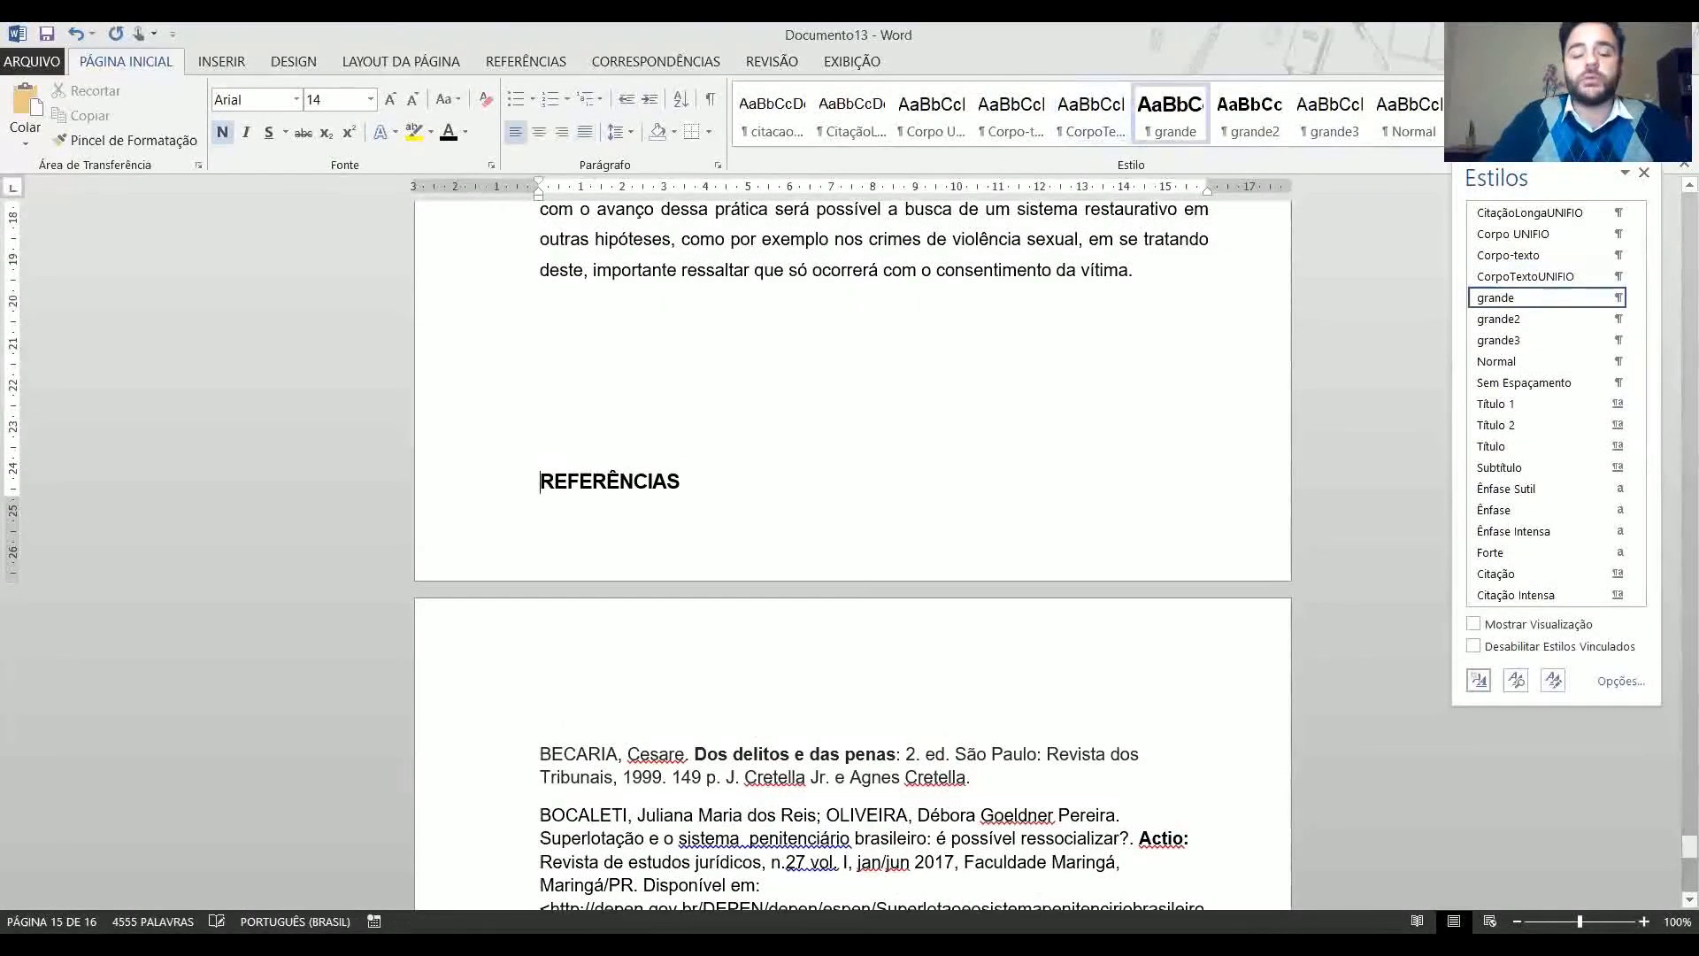
key(Return)
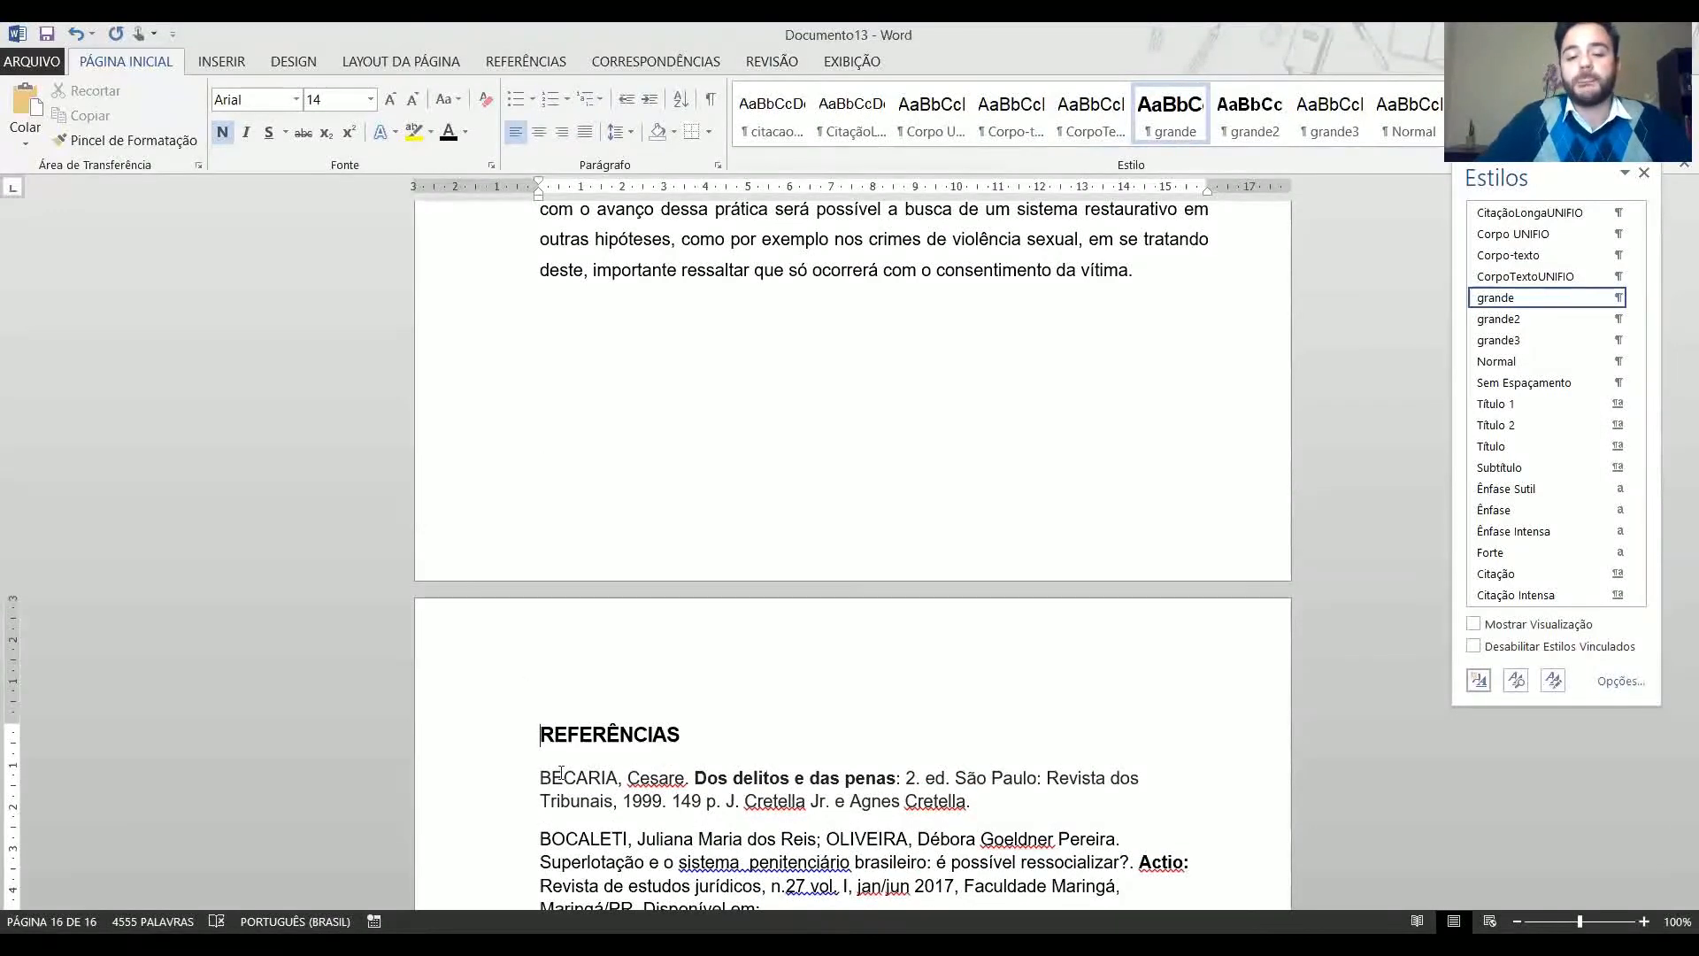
Set the line spacing of all the entries under REFERÊNCIAS to 1,0.
scroll(561, 773, down, 6)
scroll(561, 772, down, 3)
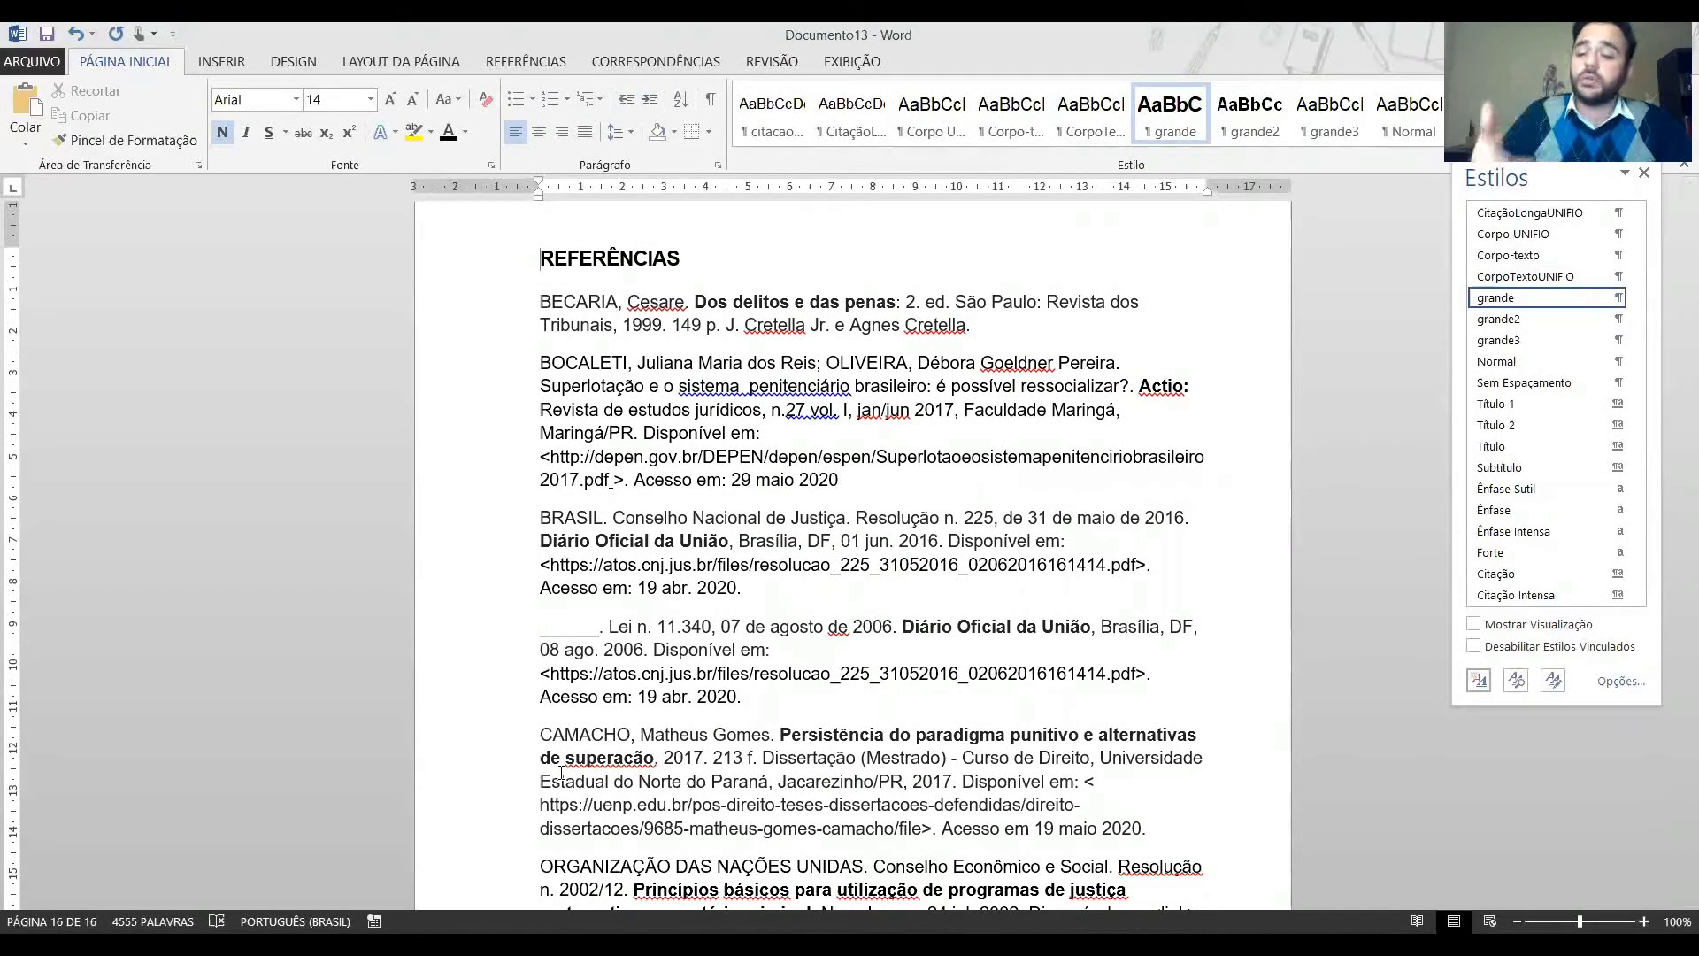
key(Down)
key(shift+Down)
key(shift+Down)
key(shift+Down)
key(shift+Down)
key(shift+Down)
key(shift+Down)
key(shift+Down)
key(shift+Down)
key(shift+Down)
key(shift+Down)
key(shift+Down)
key(shift+Down)
key(shift+Down)
key(shift+Down)
key(shift+Down)
key(shift+Down)
key(shift+Down)
key(shift+Down)
key(shift+Down)
key(shift+Down)
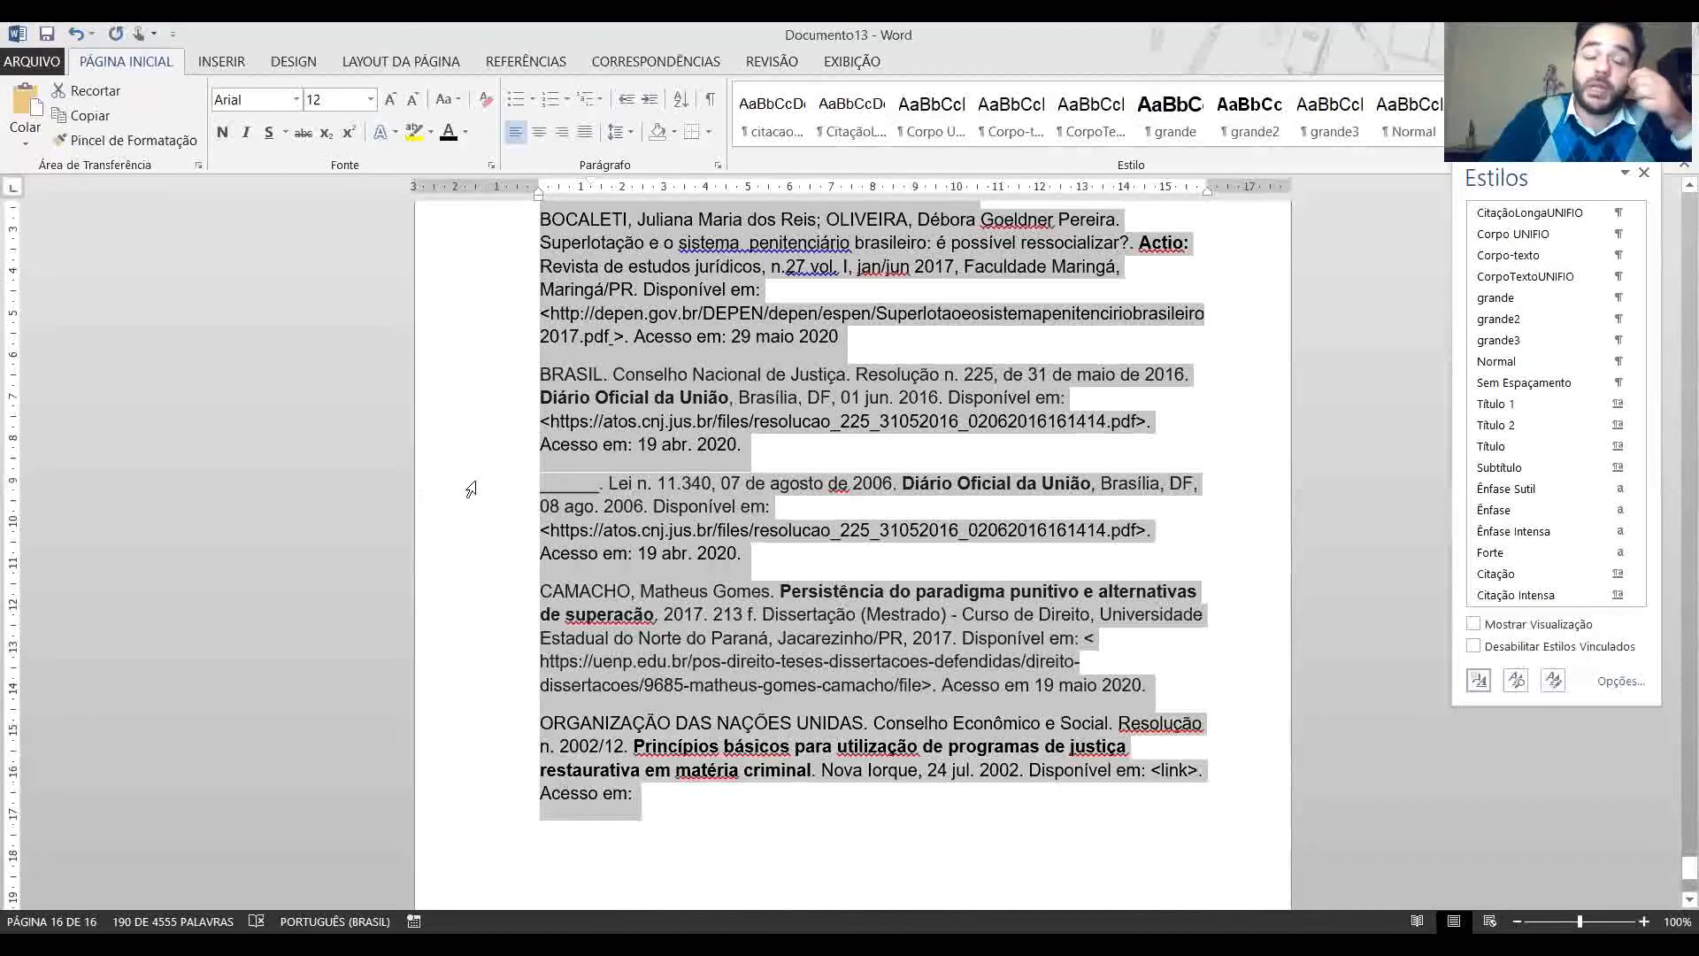
click(628, 159)
click(585, 134)
click(517, 140)
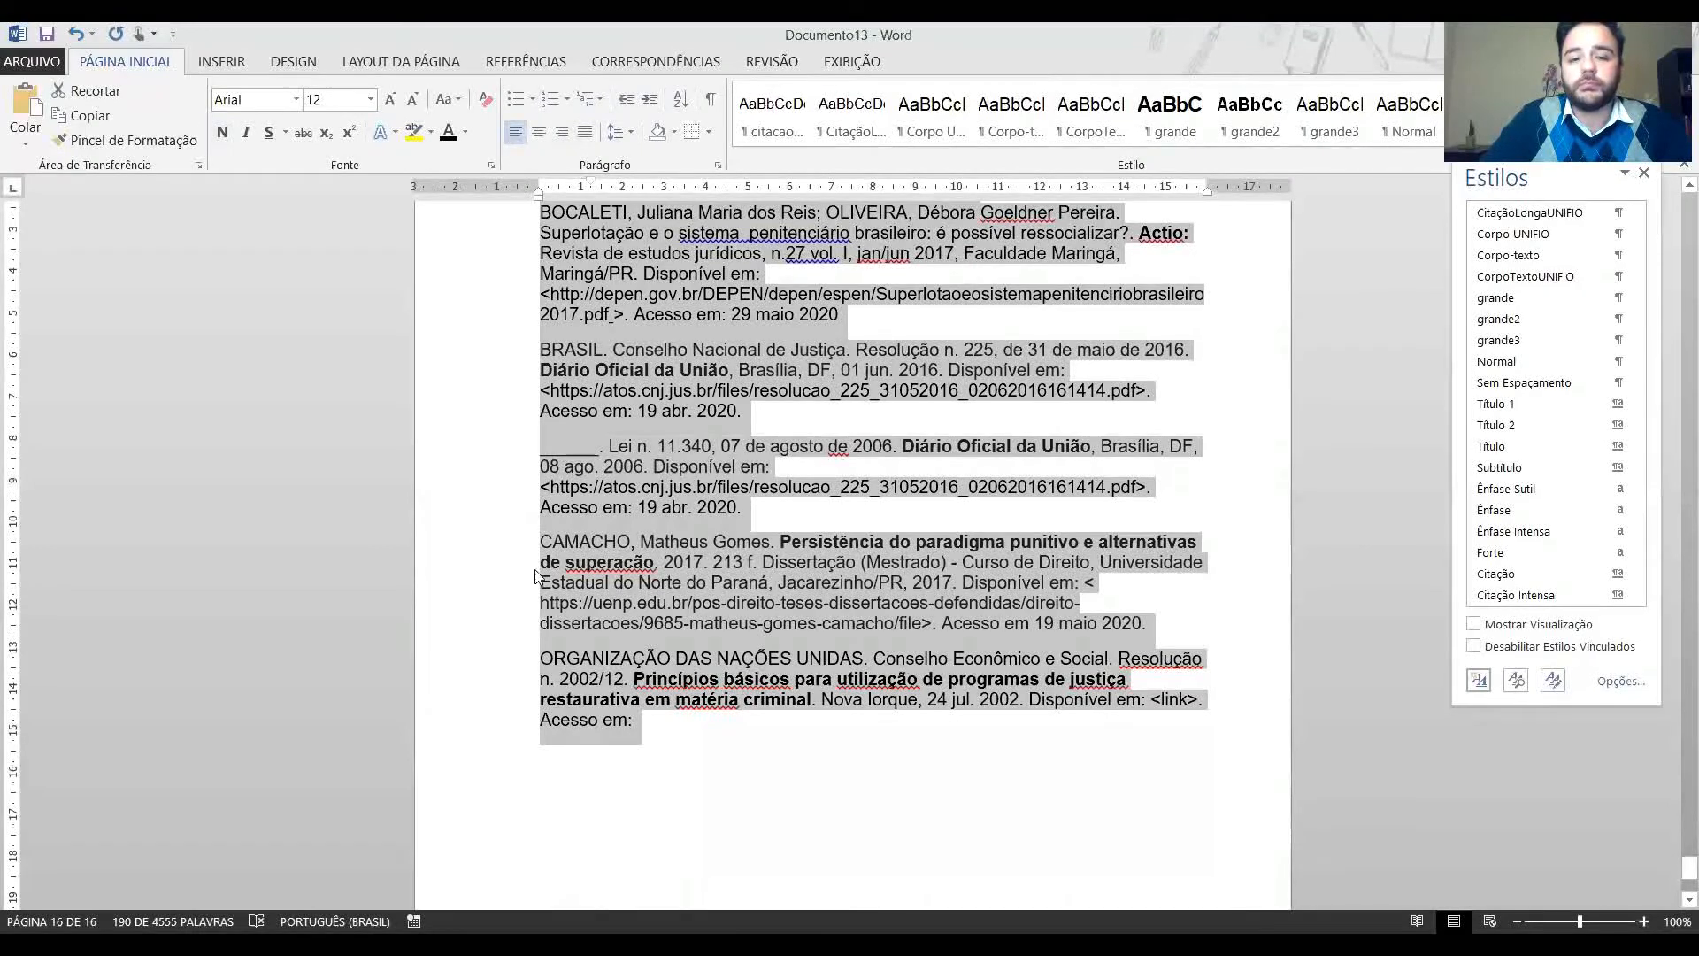
Set the paragraph spacing after the selected reference entries to 0 pt, keeping simple line spacing.
click(634, 130)
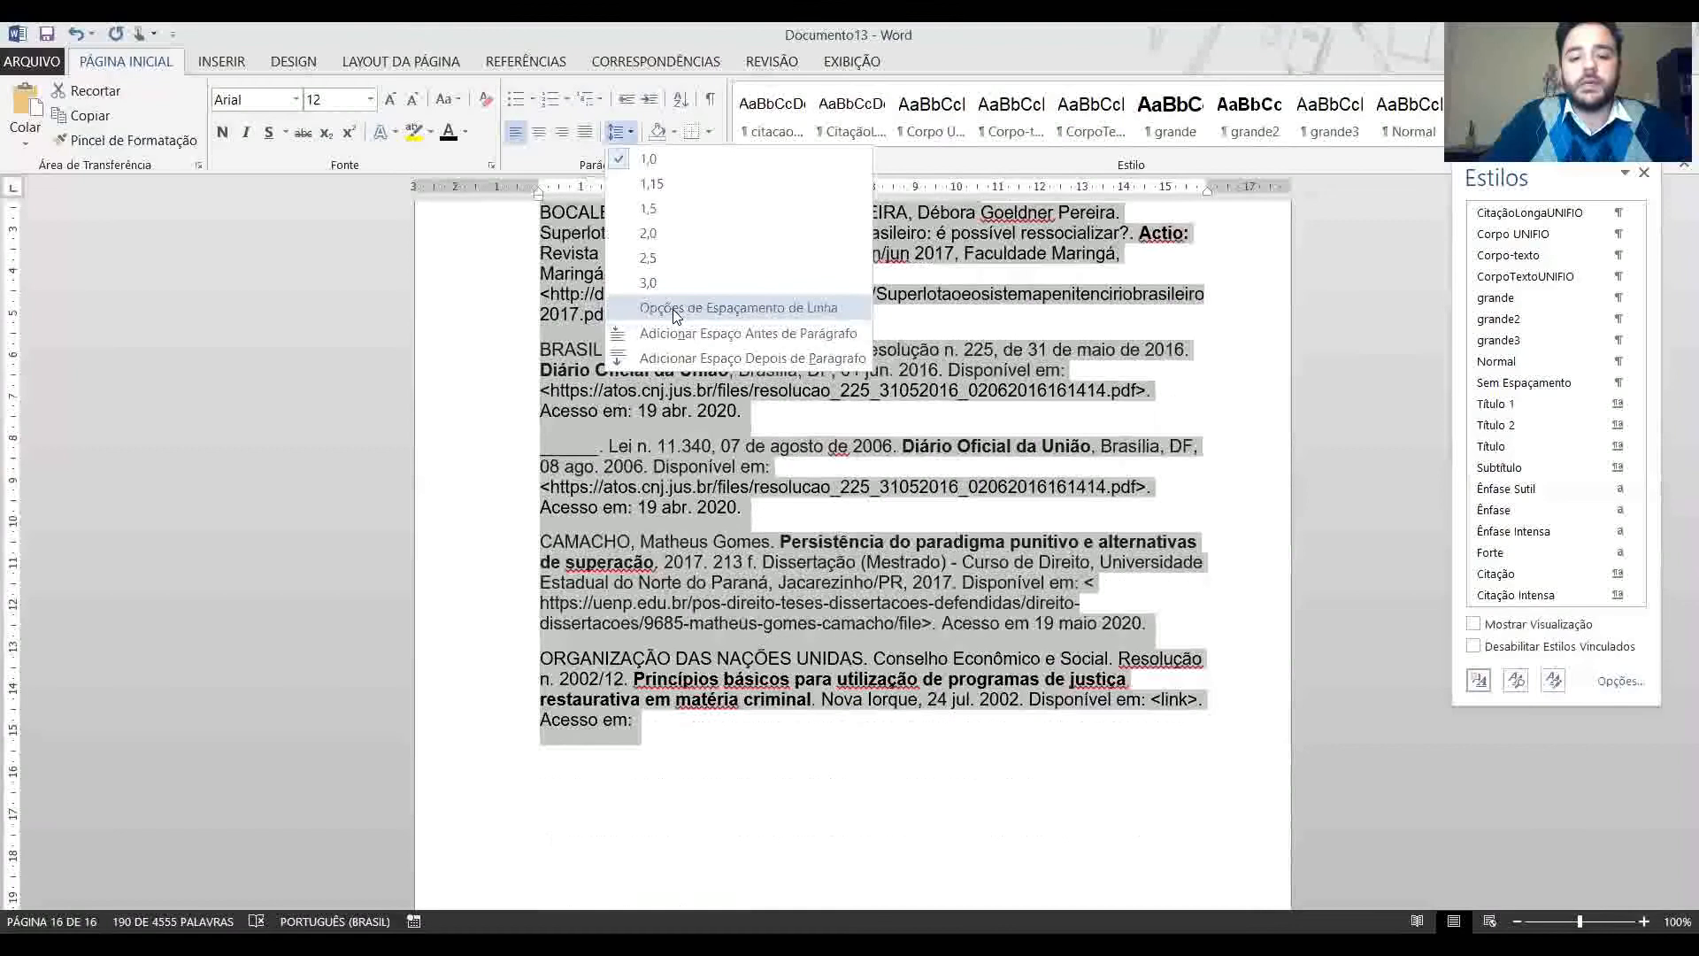
click(674, 292)
click(755, 528)
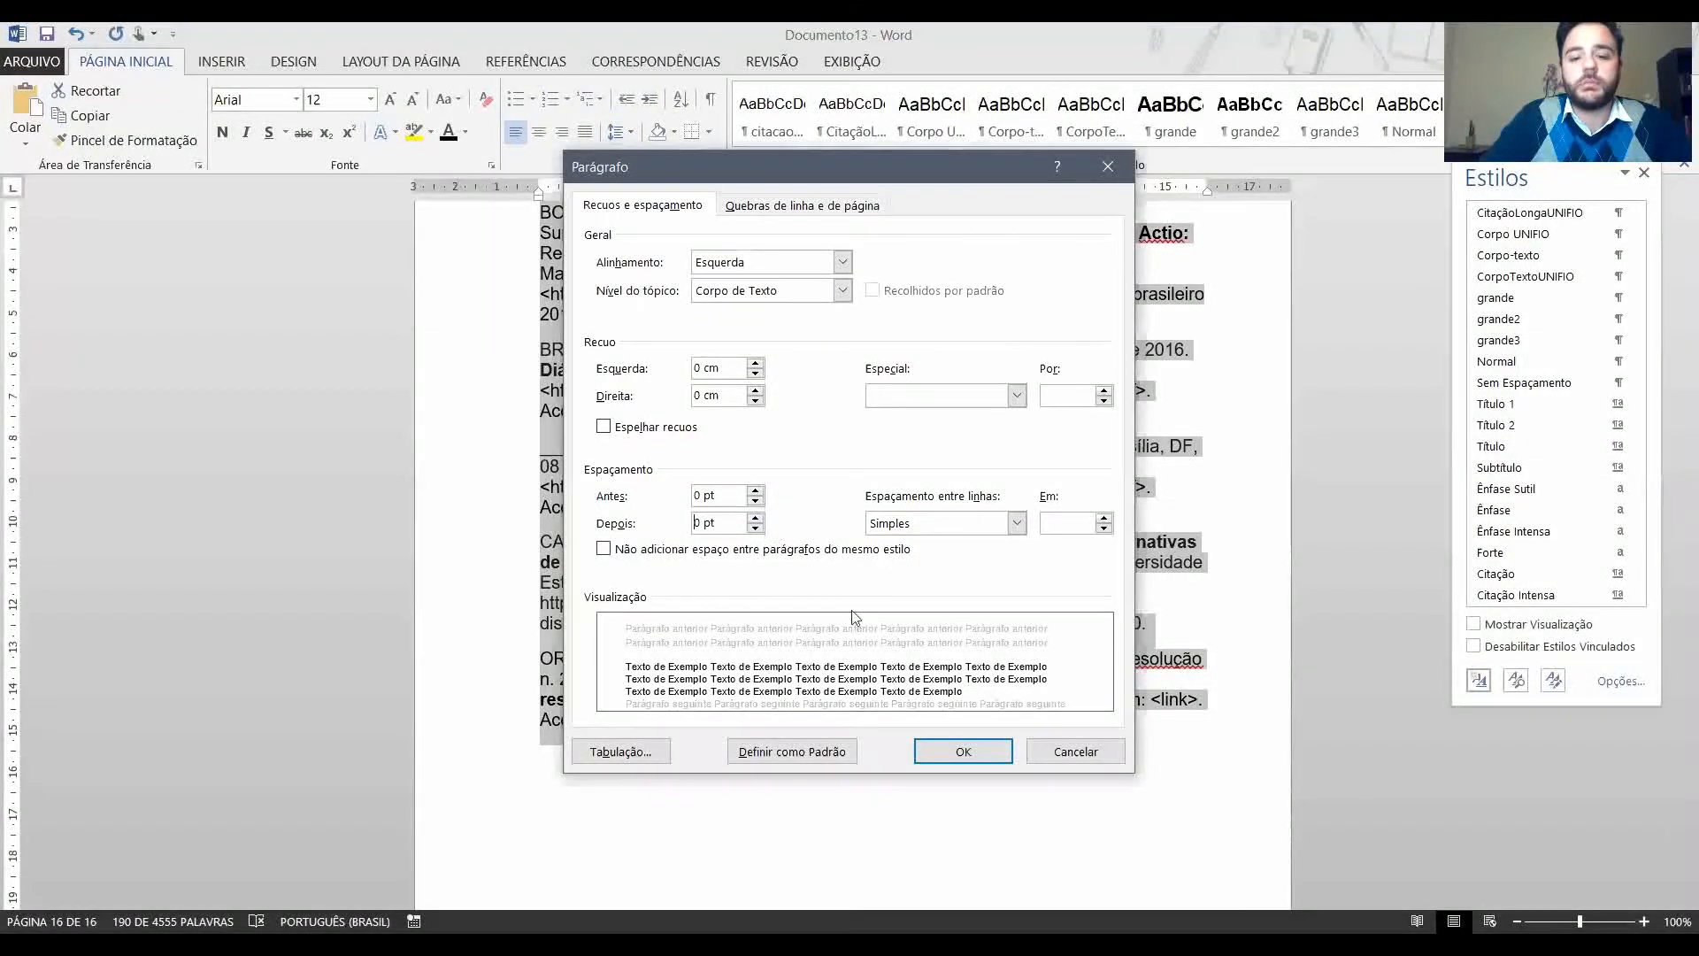
click(952, 750)
click(841, 738)
scroll(841, 740, up, 8)
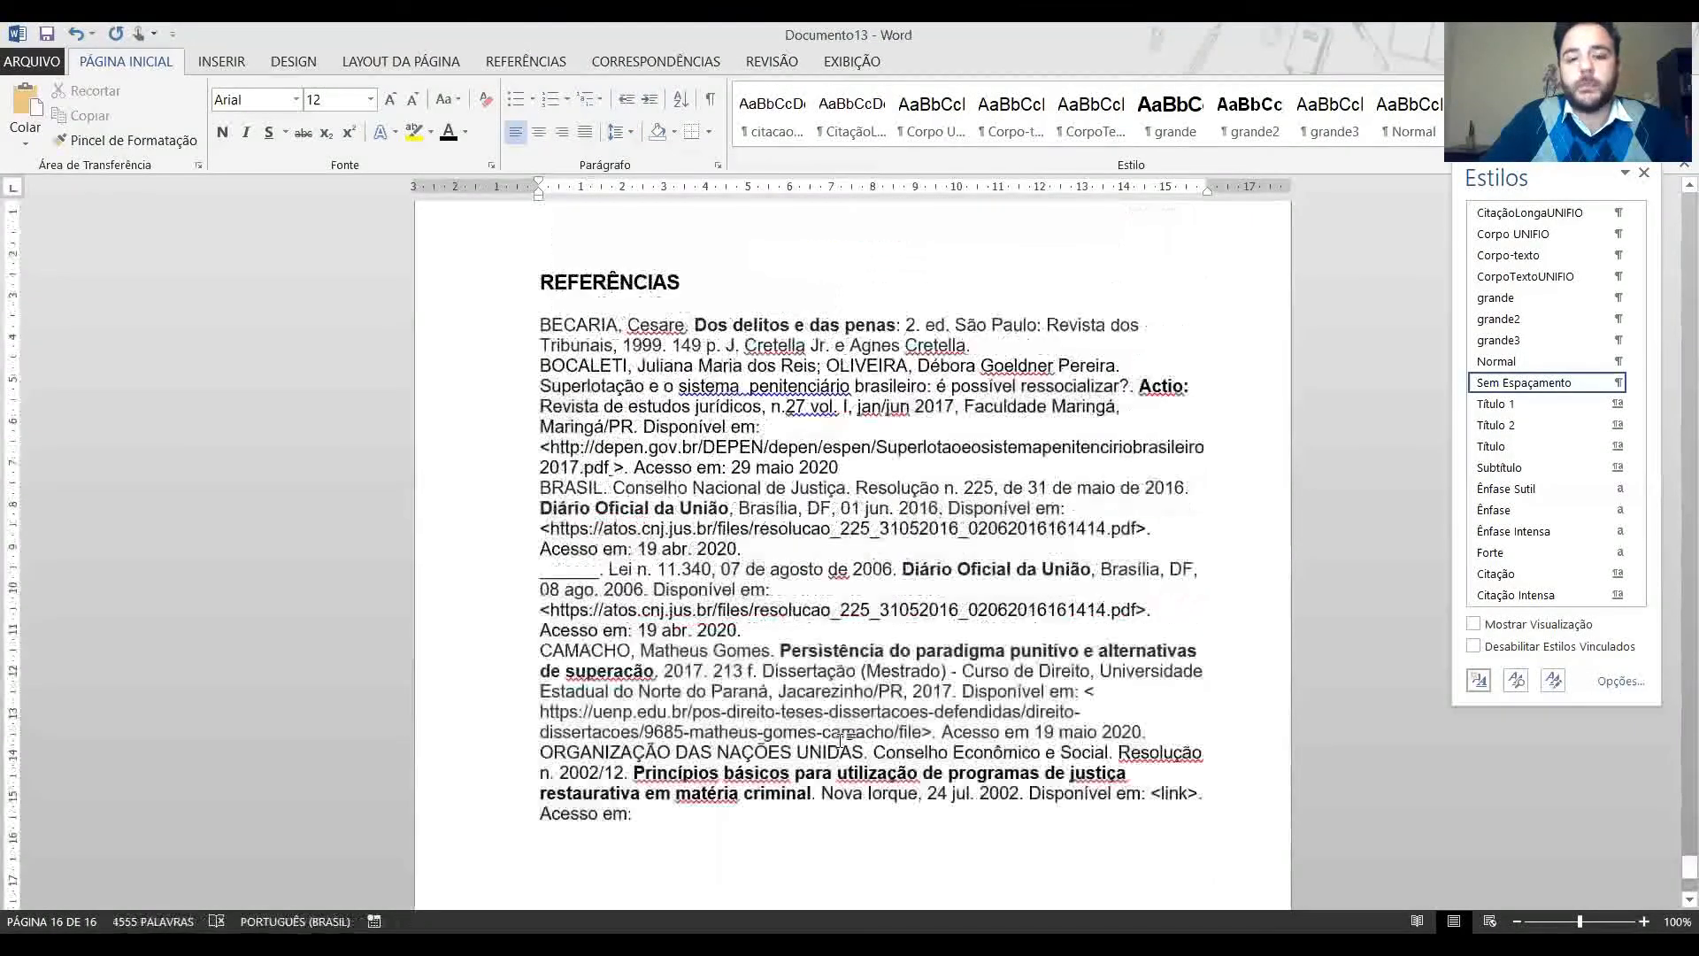
Create a paragraph style named ReferênciaUNIFIO from the formatting of the first entry under REFERÊNCIAS.
scroll(841, 738, down, 3)
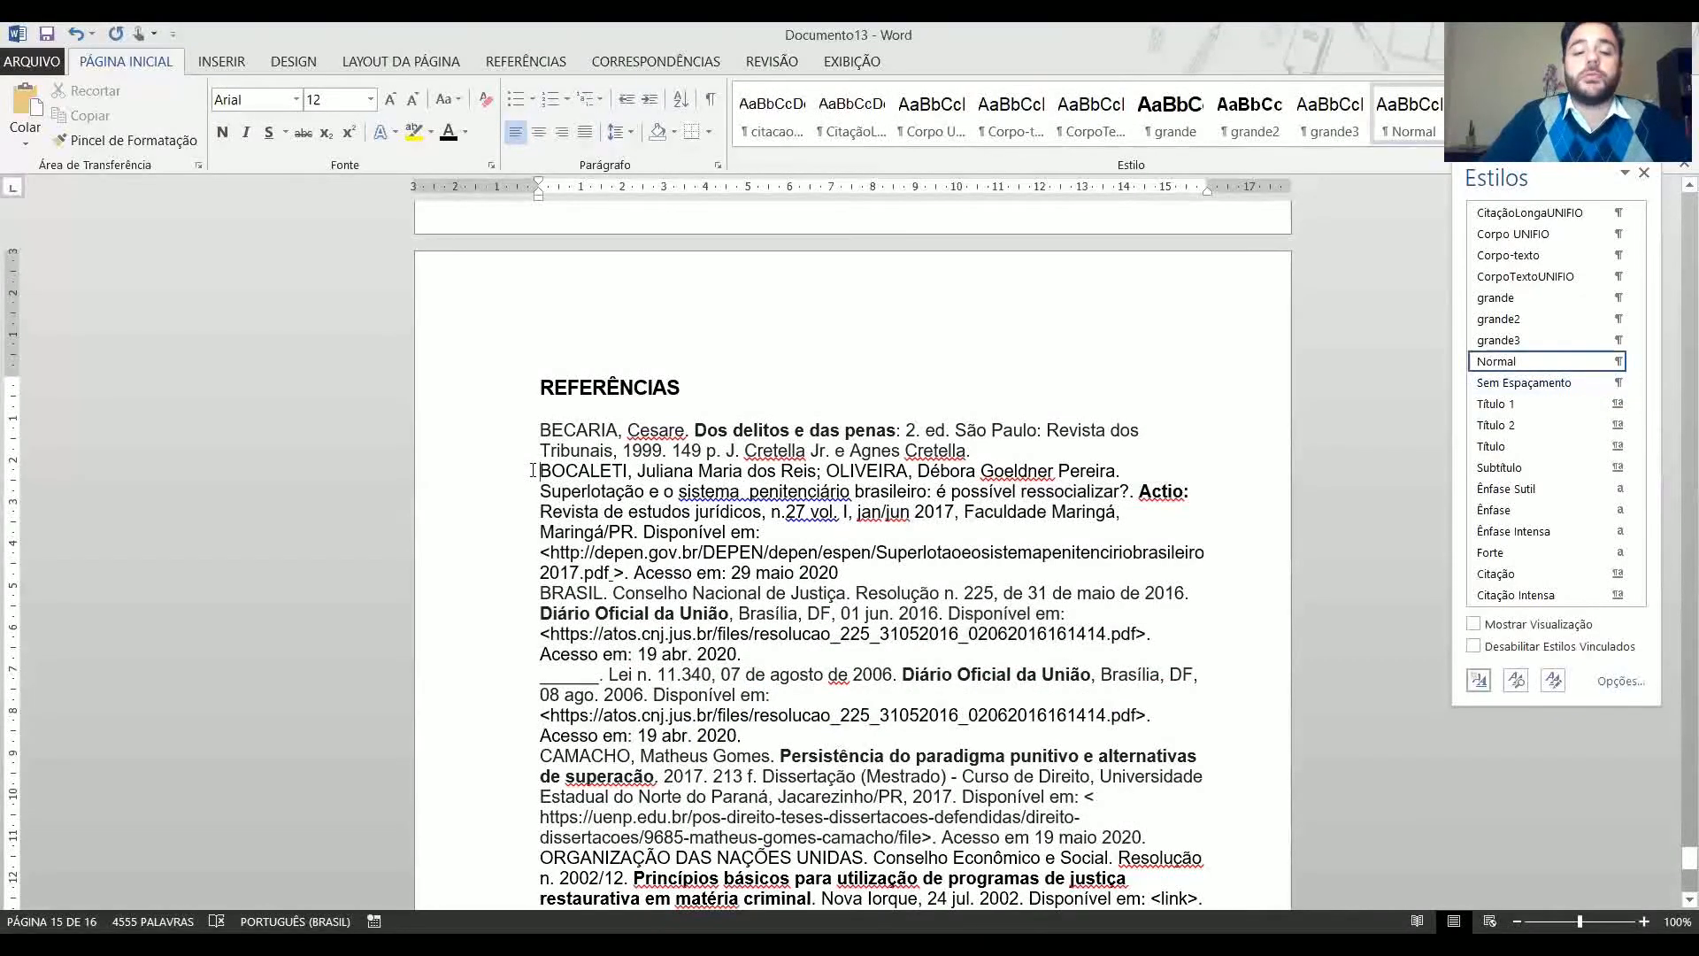
triple_click(778, 438)
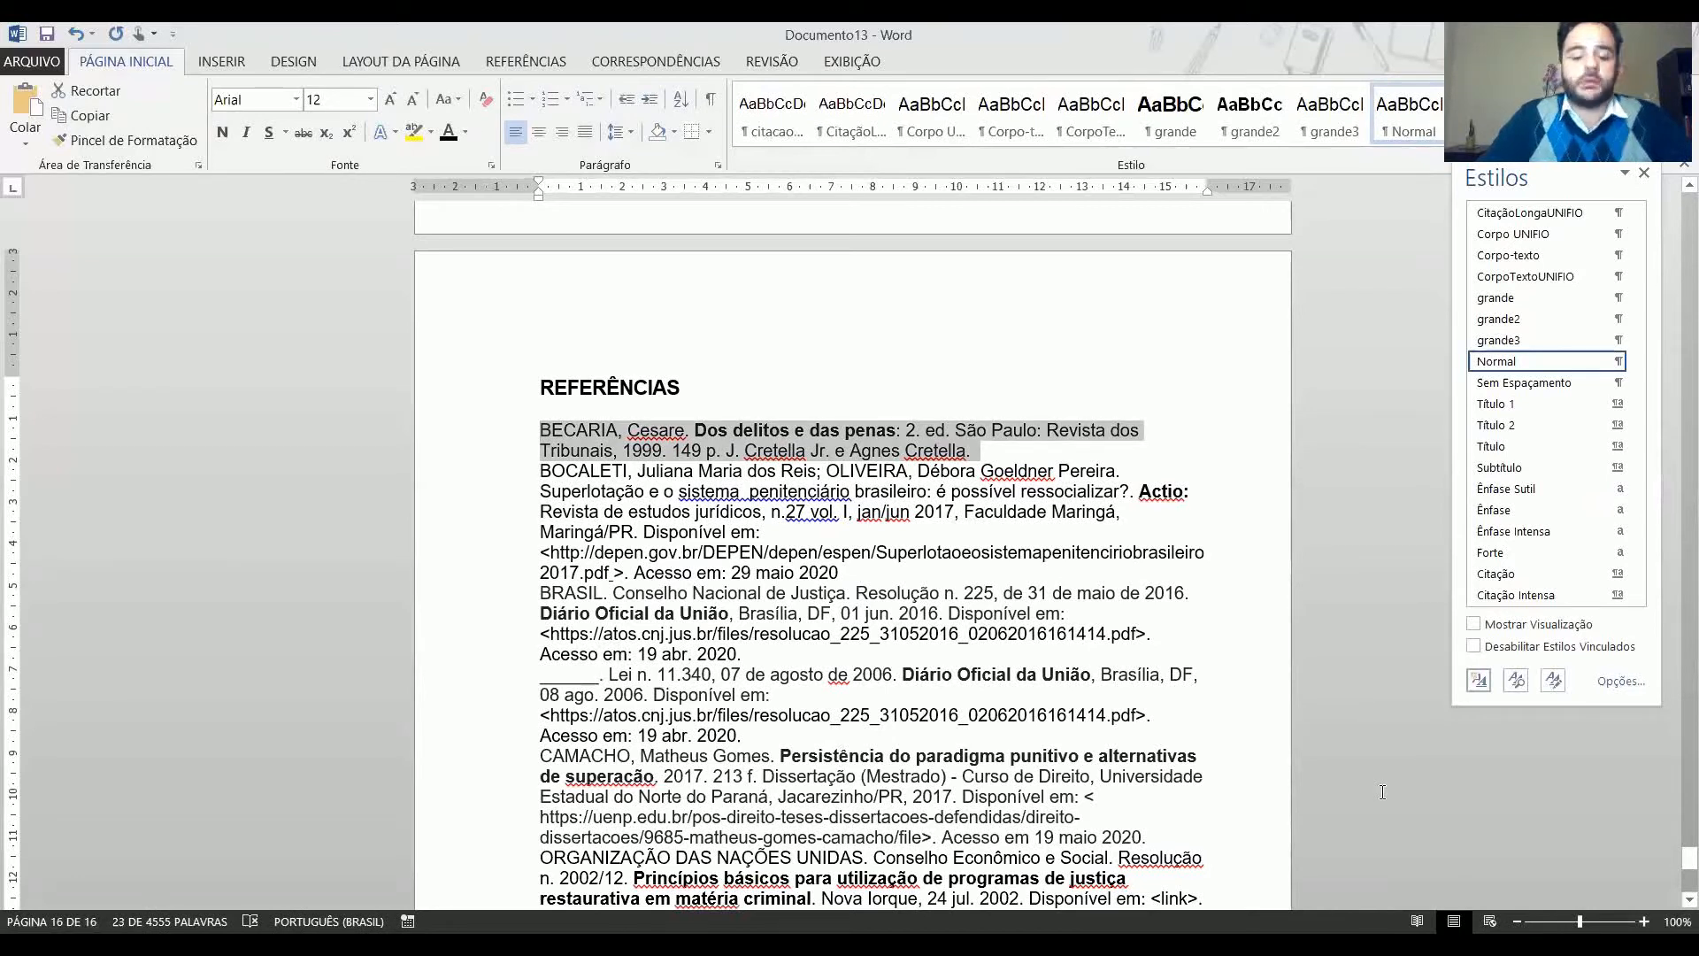
click(1478, 680)
text(rEFER)
key(BackSpace)
key(BackSpace)
key(BackSpace)
key(BackSpace)
key(BackSpace)
text(Referêc)
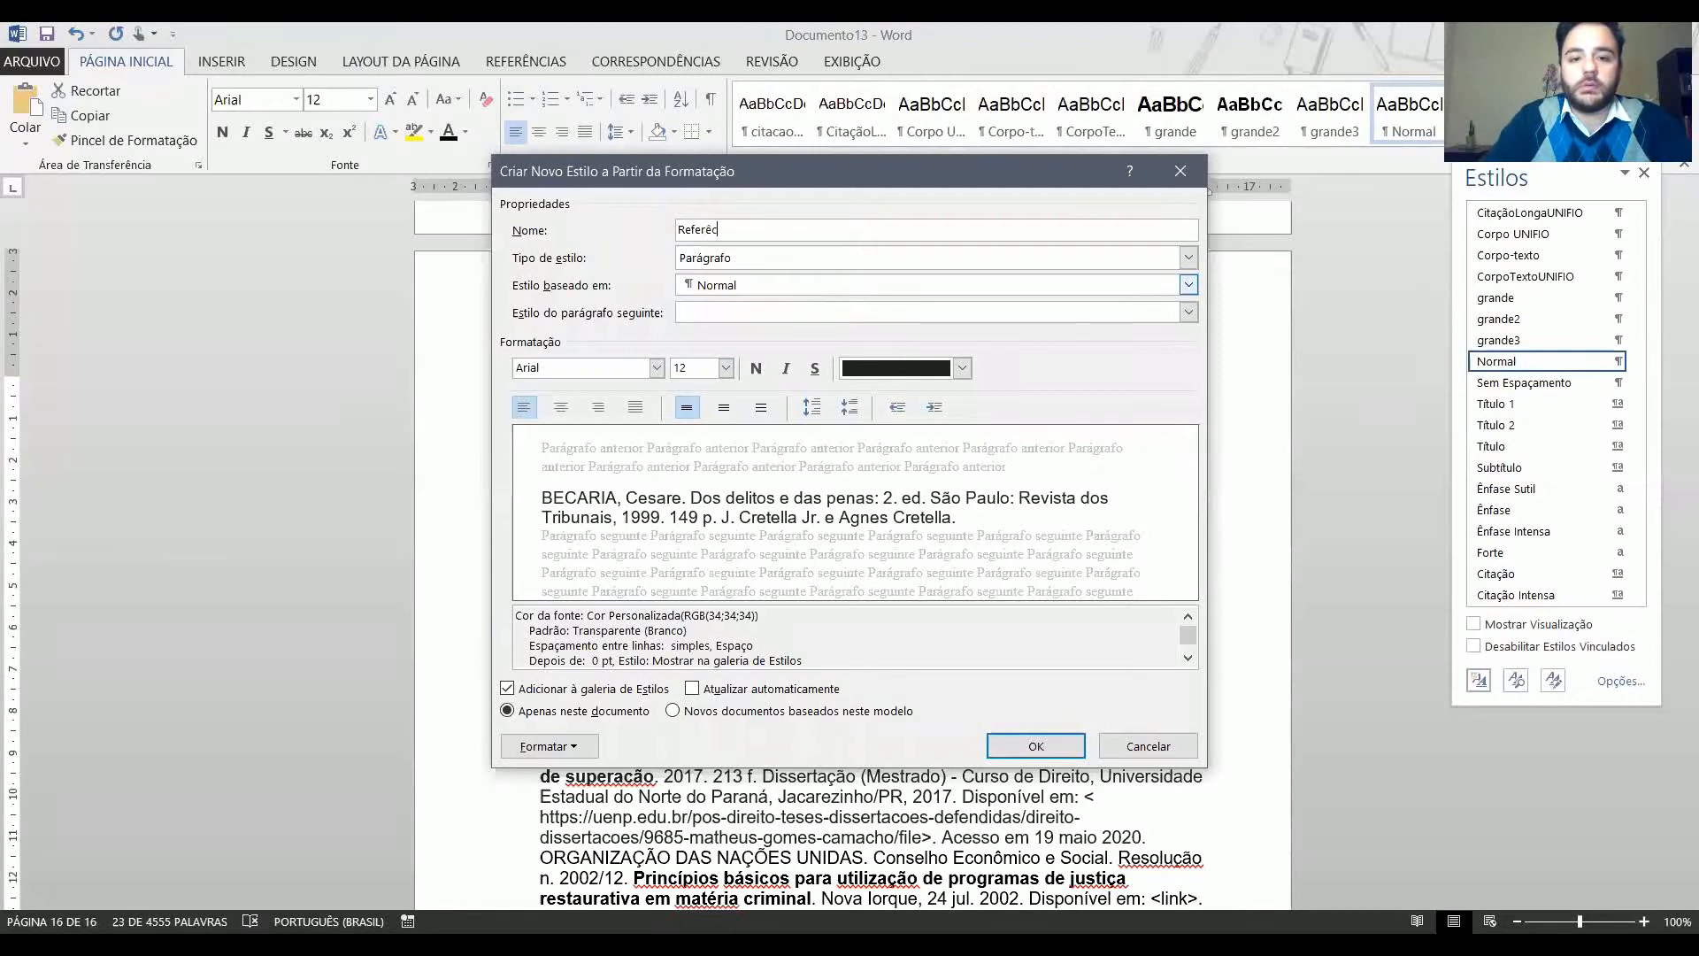
key(BackSpace)
text(nciaUNIFIO)
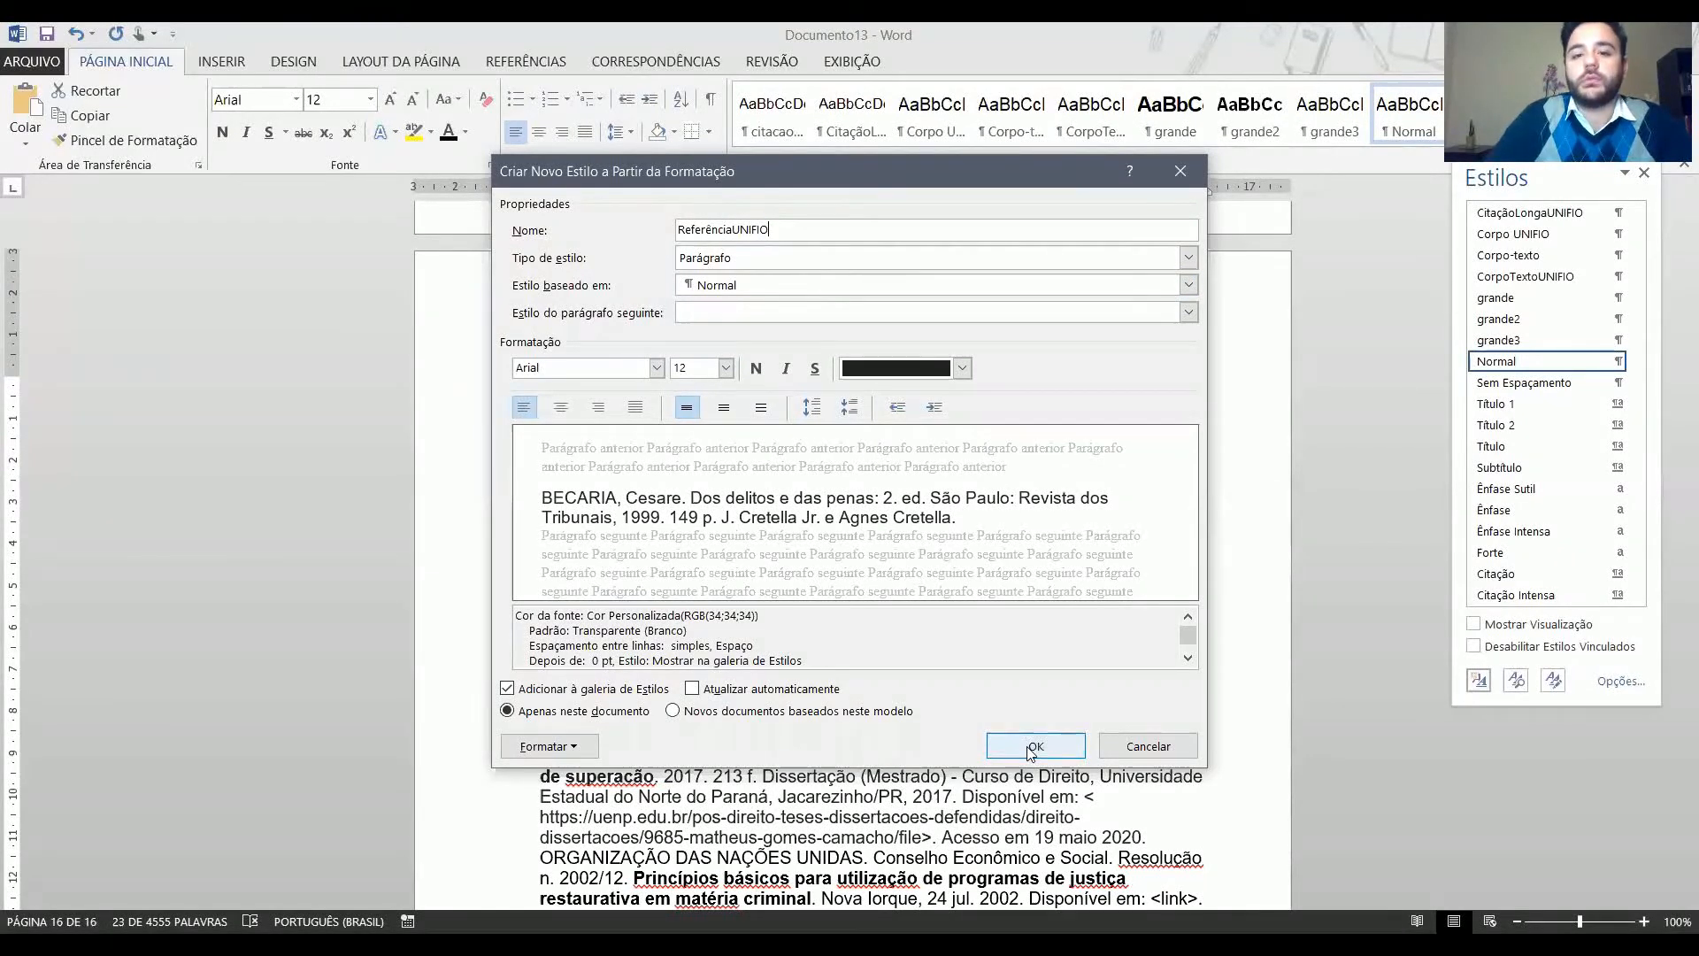
click(1031, 752)
Insert one blank line between each pair of consecutive entries in the REFERÊNCIAS list.
click(652, 472)
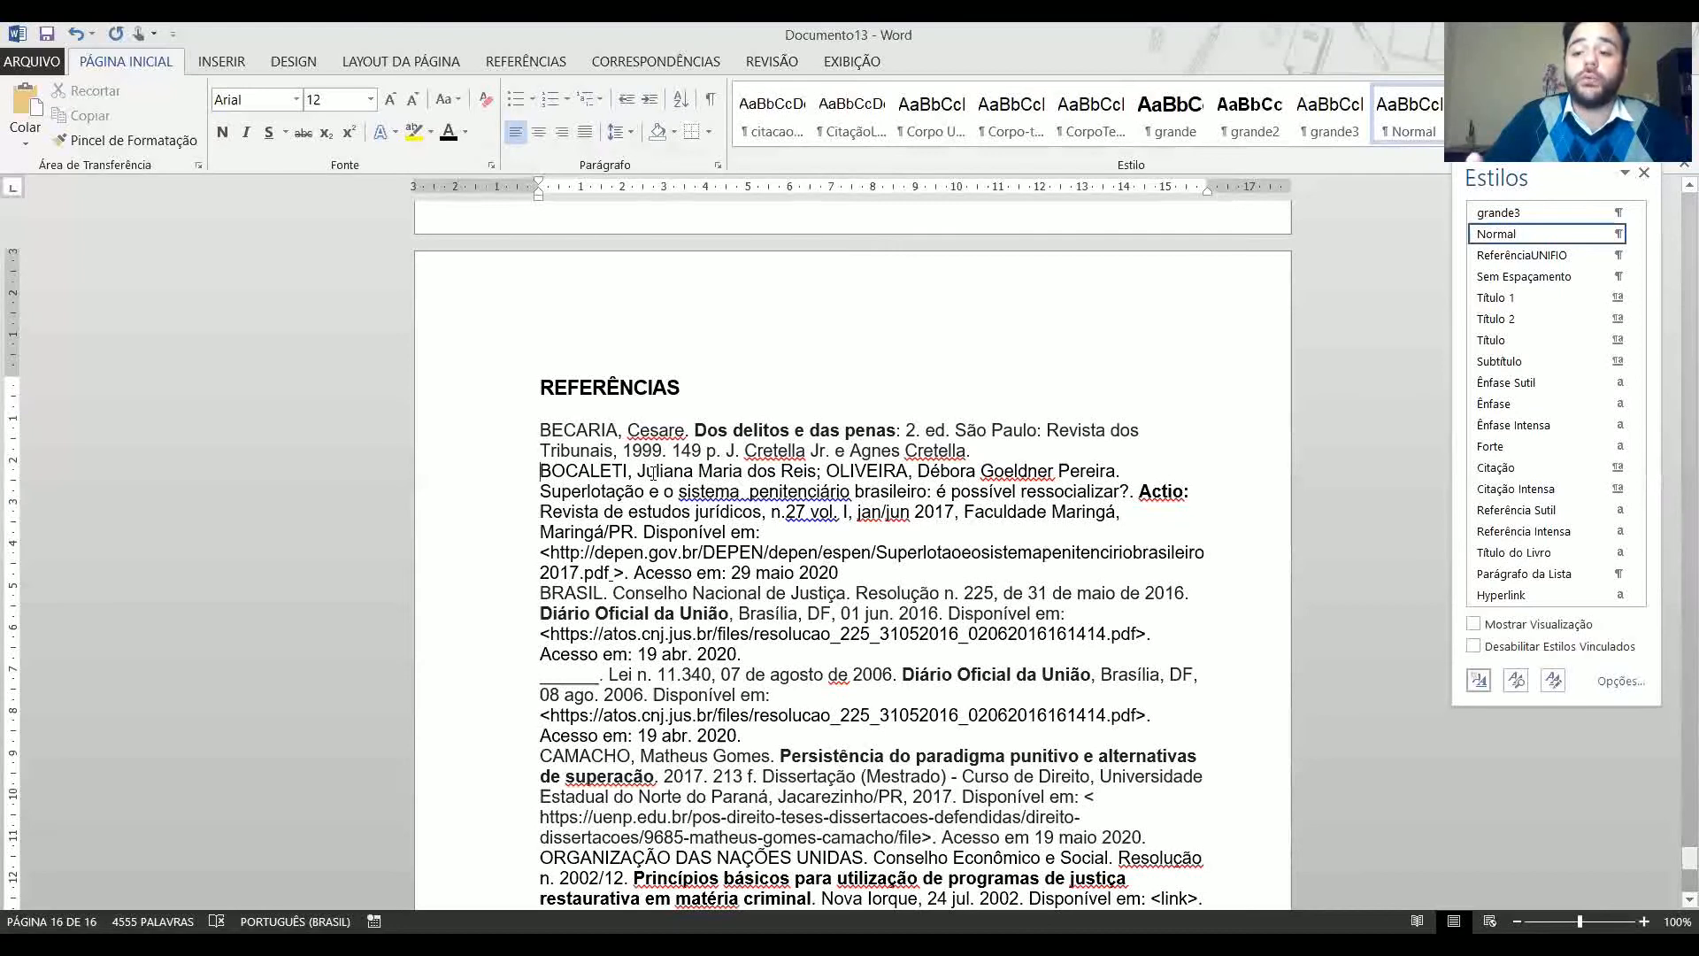
key(Return)
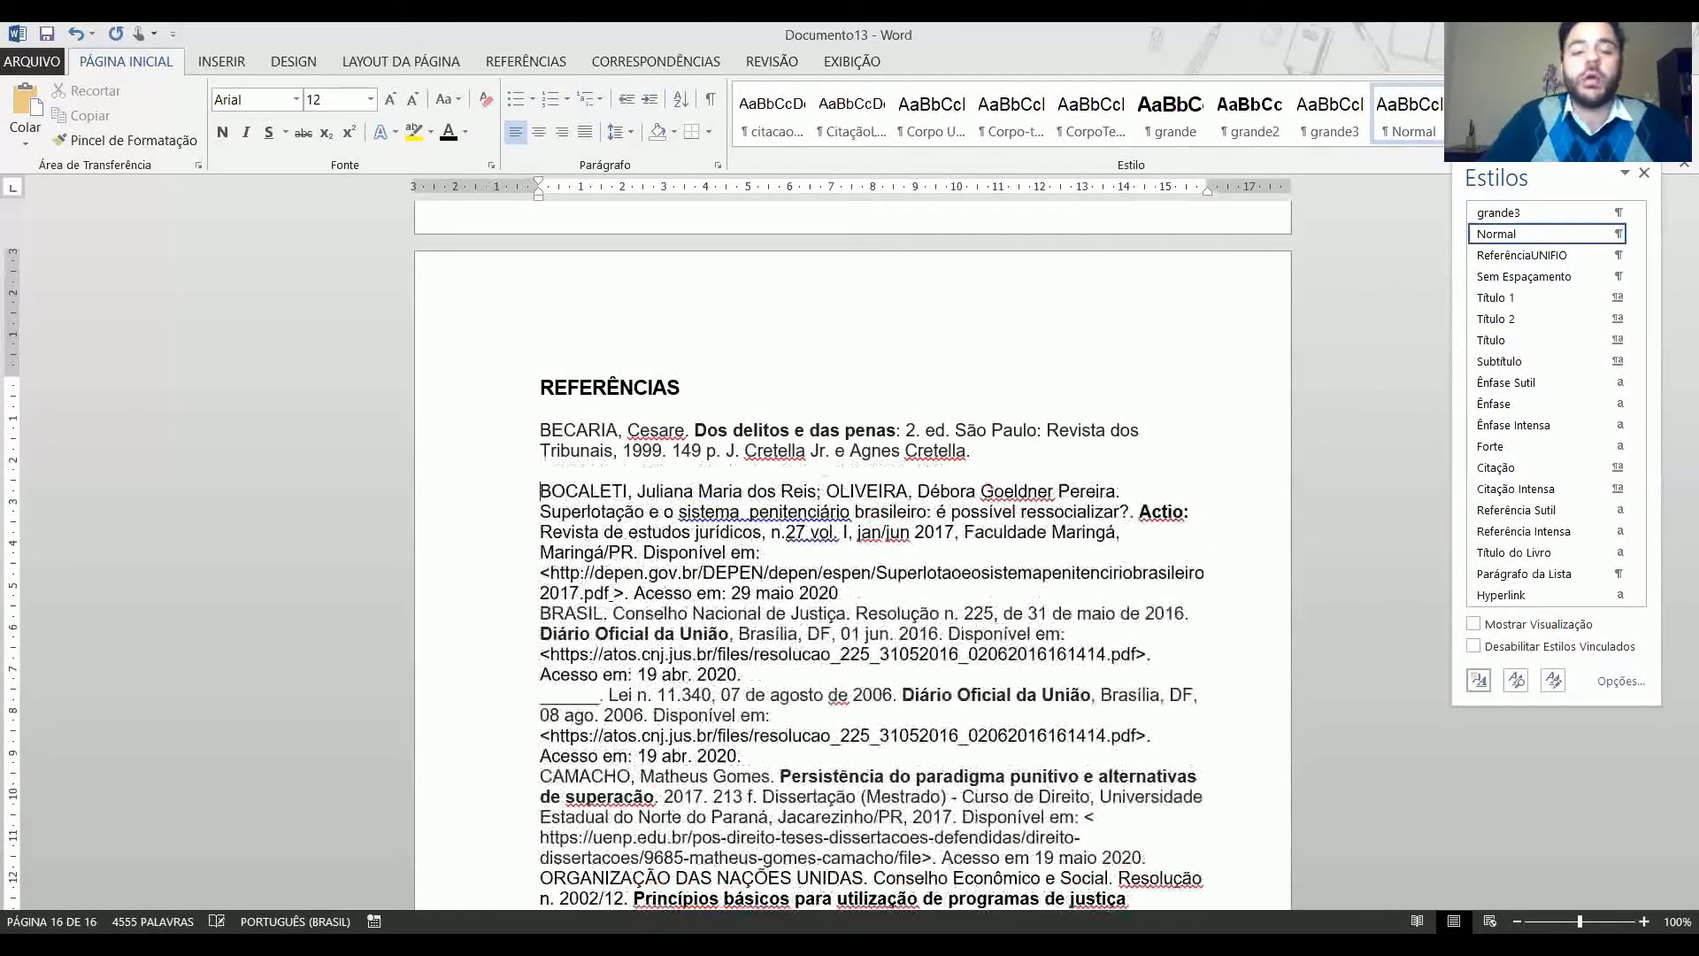
key(Down)
key(Down)
key(Down)
key(Down)
key(Down)
key(Down)
key(Return)
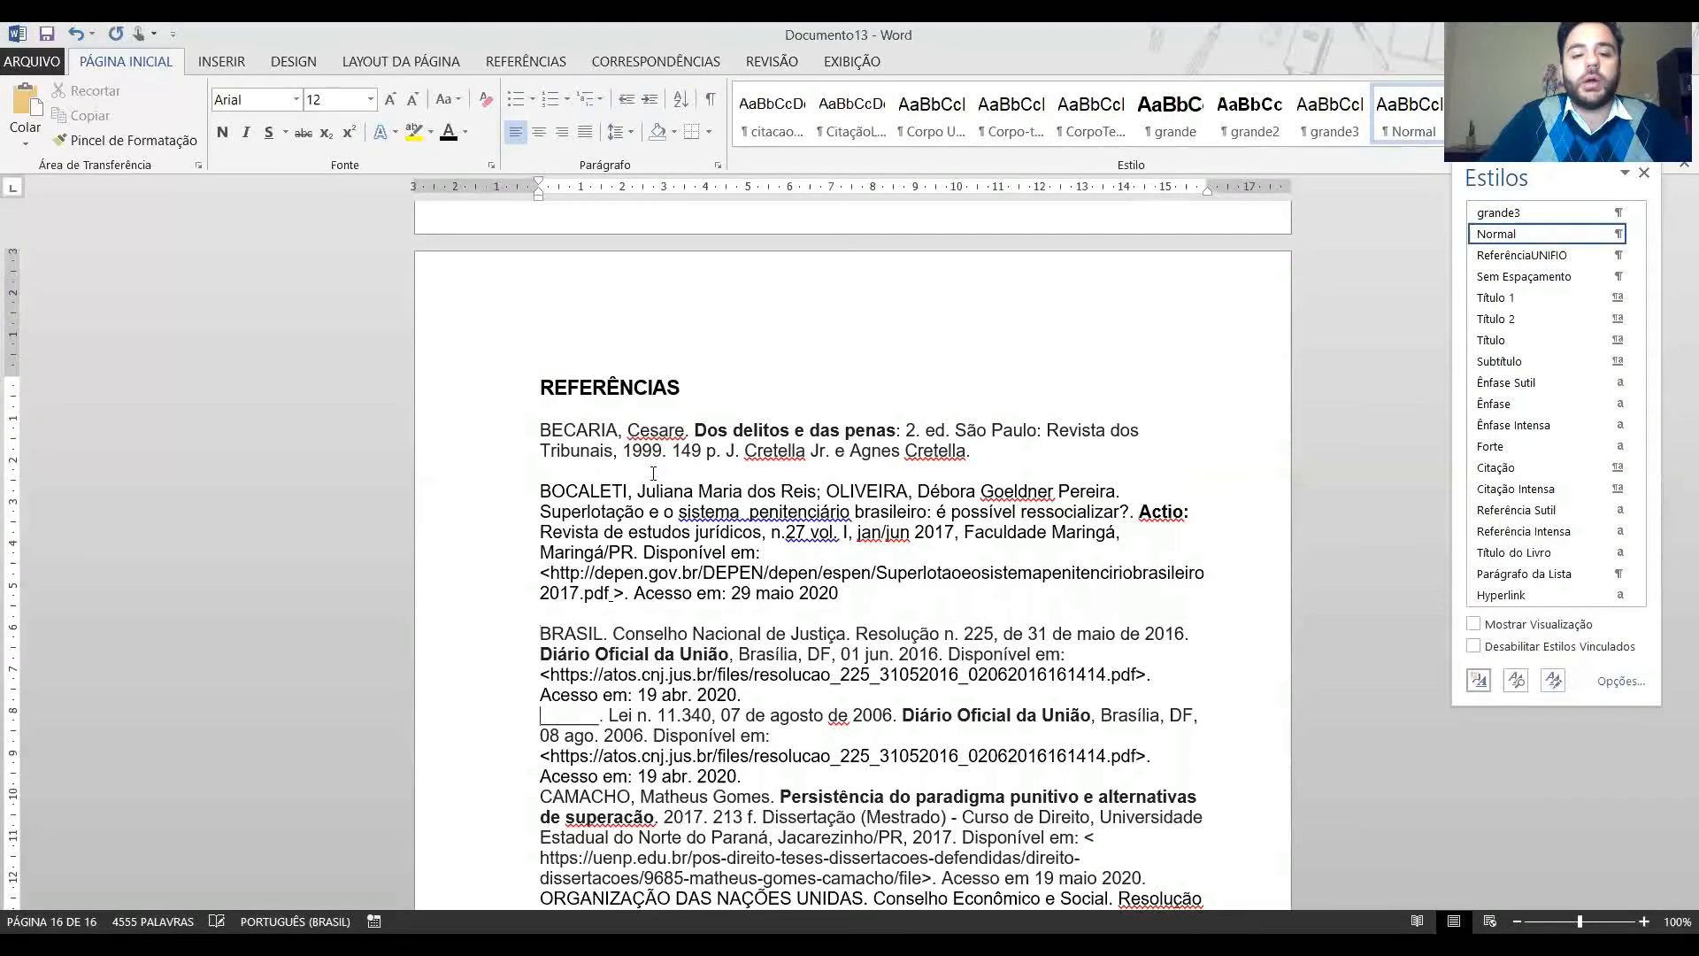
key(Down)
key(Down)
key(Down)
key(Down)
key(Return)
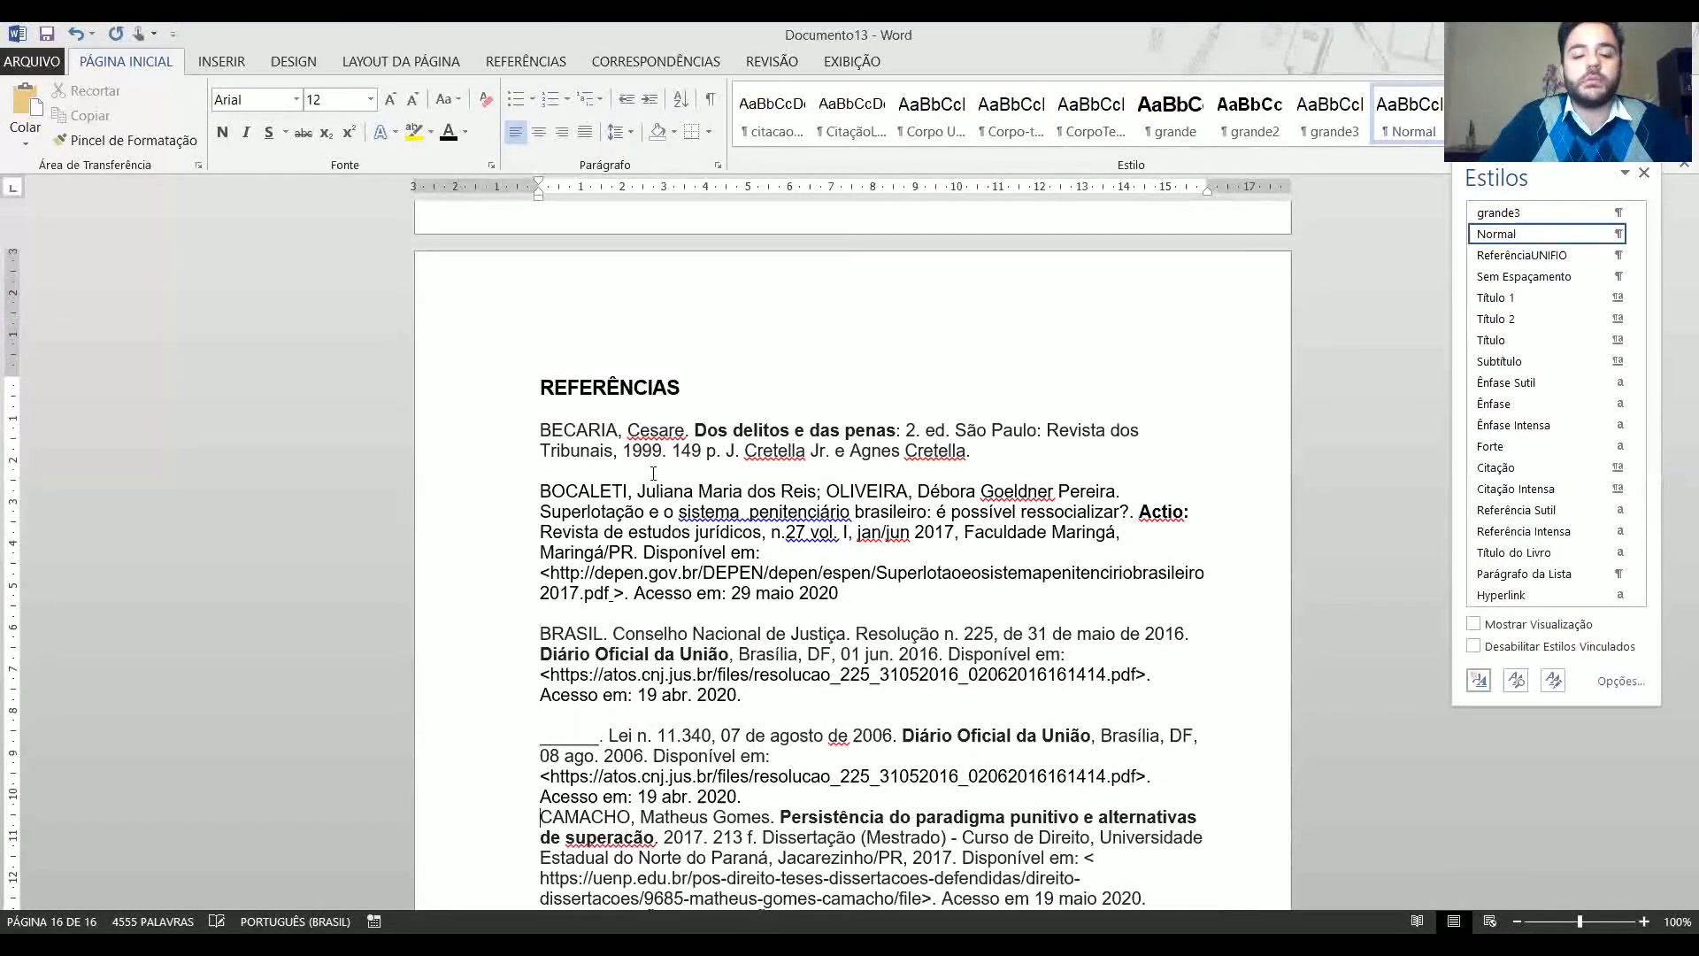
key(Return)
key(Down)
key(Down)
key(Down)
key(Down)
key(Down)
key(Return)
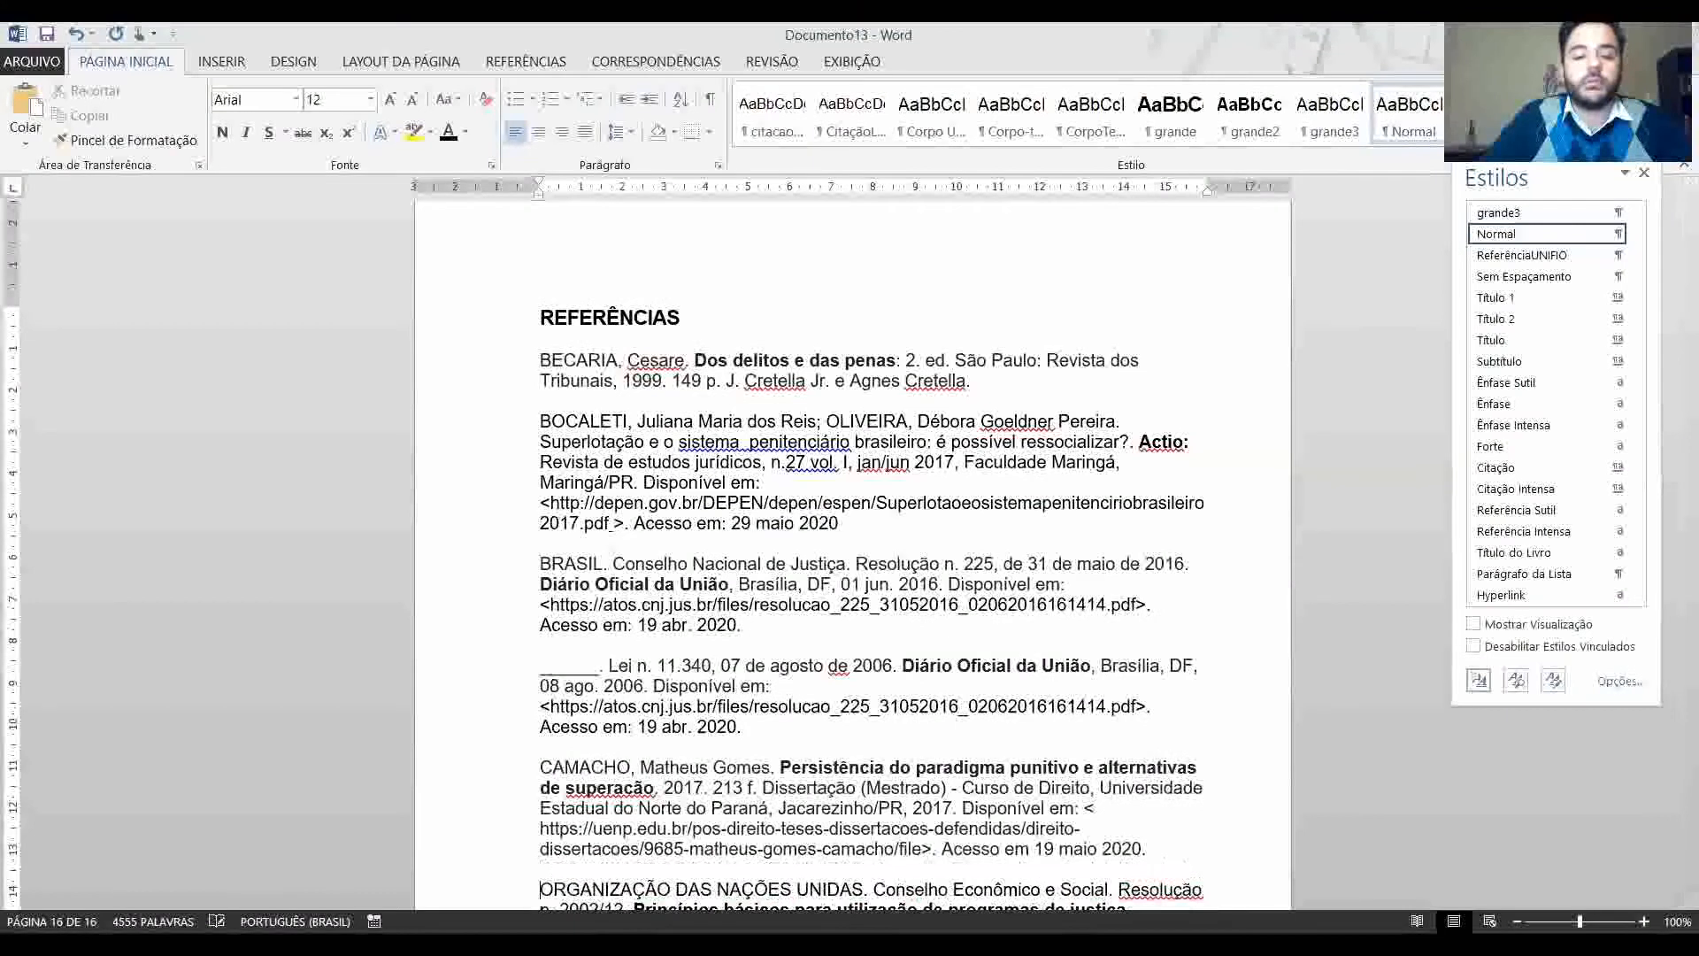
Check the single spacing within each reference entry and the blank lines separating the entries under REFERÊNCIAS.
scroll(653, 474, down, 2)
key(Down)
key(Down)
key(Down)
key(Down)
key(Down)
key(Down)
key(Up)
key(Up)
key(Up)
key(Up)
key(Up)
key(Up)
key(Up)
key(Up)
key(Up)
key(Up)
key(Up)
key(Up)
key(Up)
key(Down)
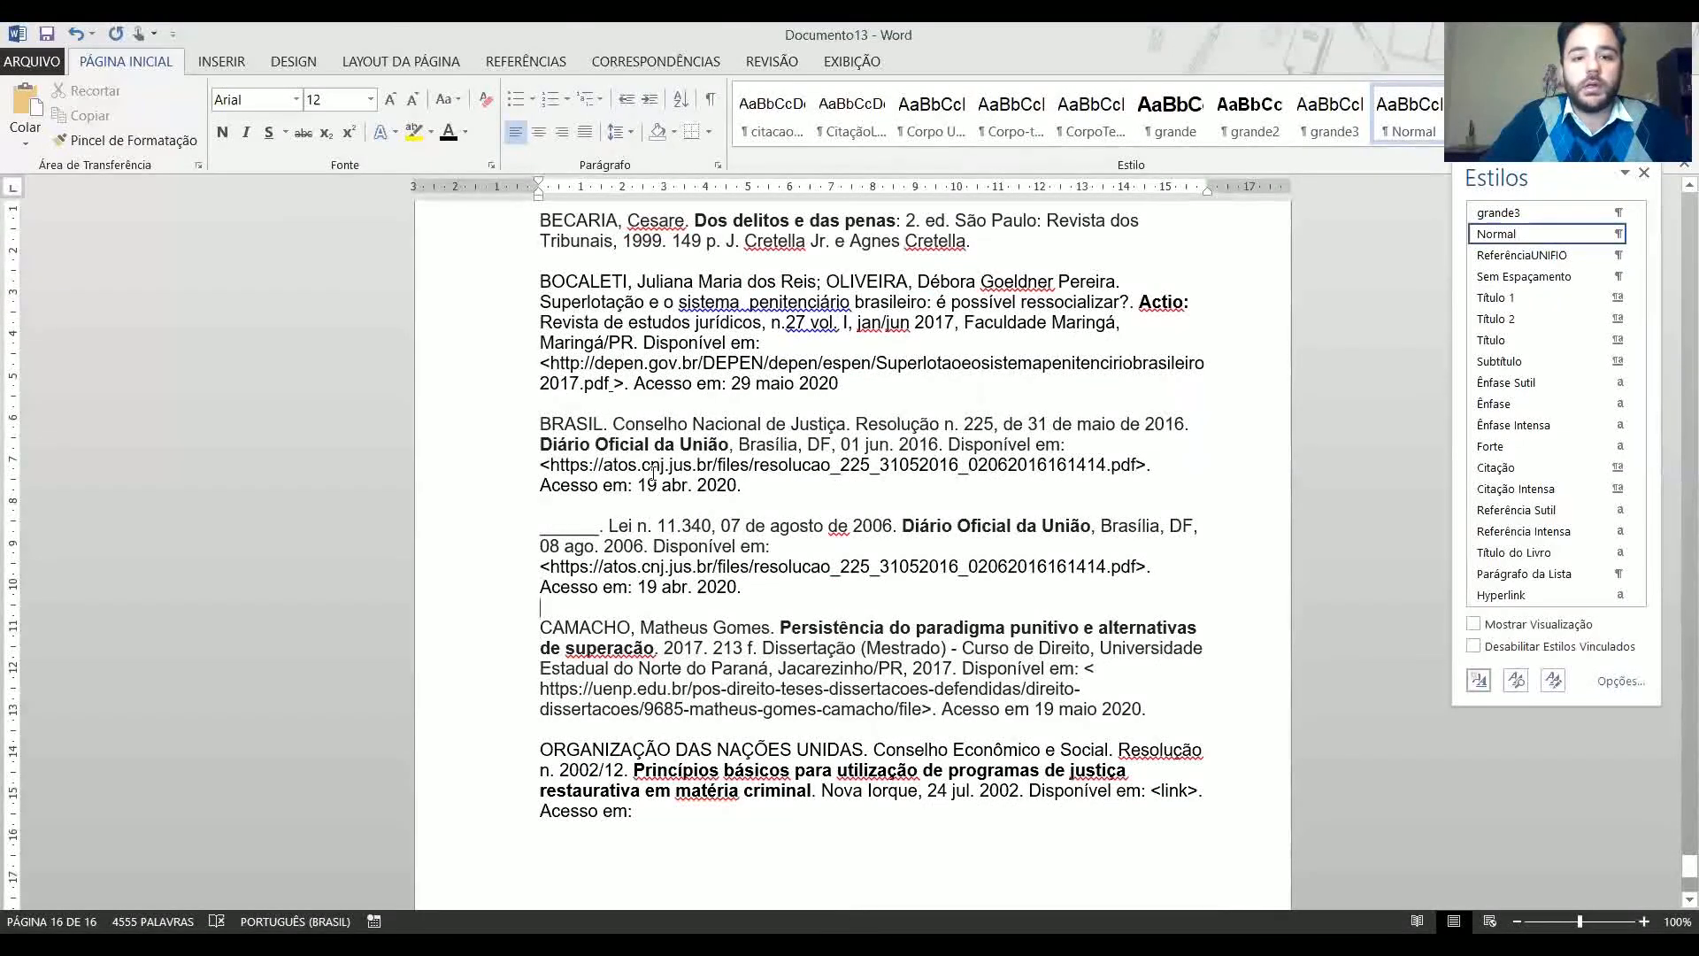
key(Up)
key(Up)
key(Up)
key(Up)
key(Up)
key(Up)
key(Up)
key(Up)
key(Up)
key(Up)
key(Up)
key(Down)
key(Down)
key(Down)
key(Down)
key(Down)
key(Down)
key(Down)
key(Down)
key(Down)
key(Down)
key(Down)
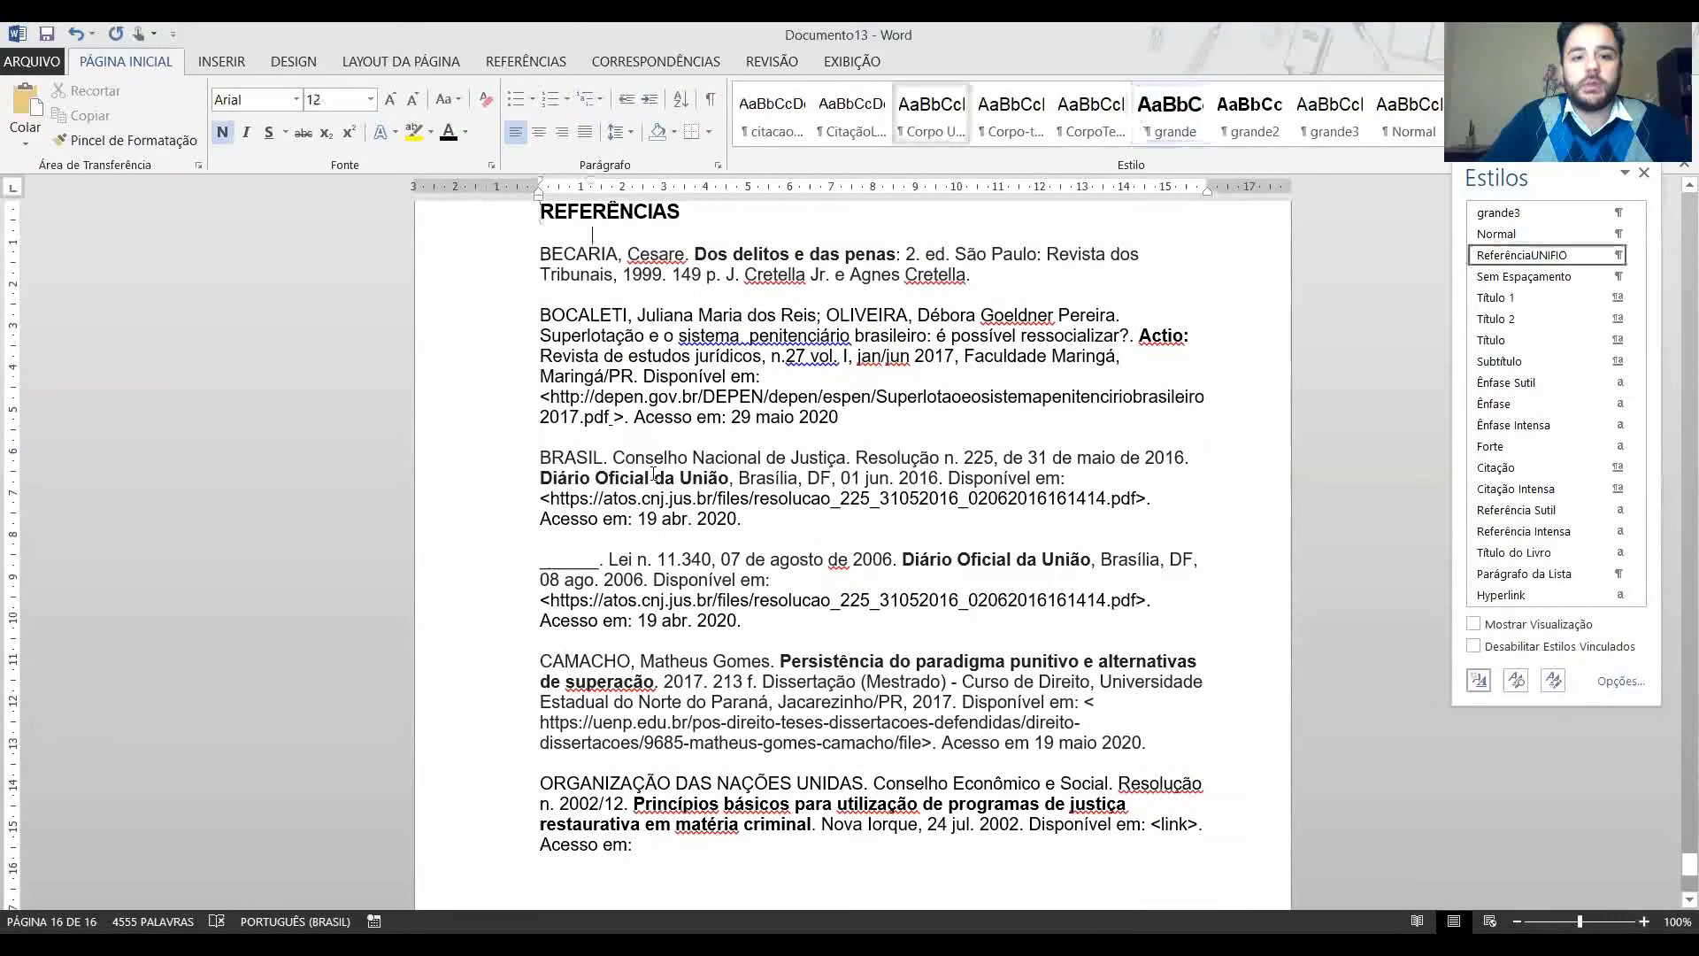
key(Down)
key(Down)
key(Down)
key(Down)
key(Down)
key(Down)
key(Down)
key(Down)
key(Down)
key(Down)
key(Down)
key(Down)
key(Down)
key(Down)
key(Down)
key(Down)
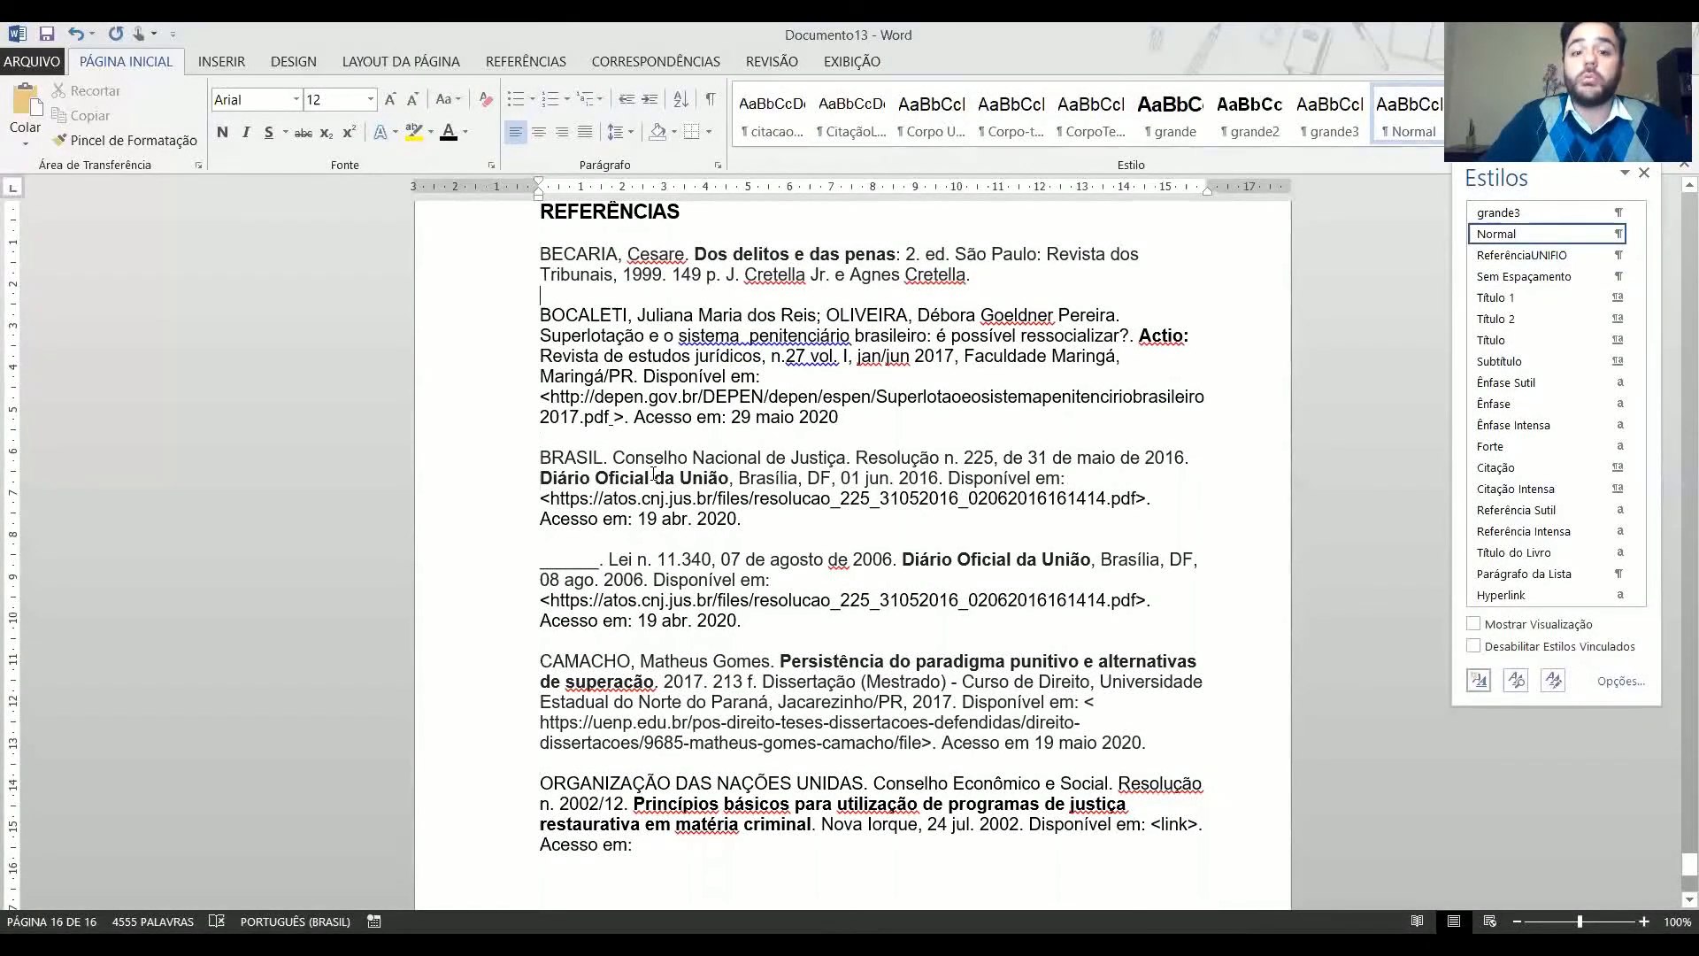
Examine the author name and the bold title "Dos delitos e das penas" in the first entry under REFERÊNCIAS.
key(Up)
key(Up)
key(Up)
scroll(653, 473, up, 3)
click(529, 433)
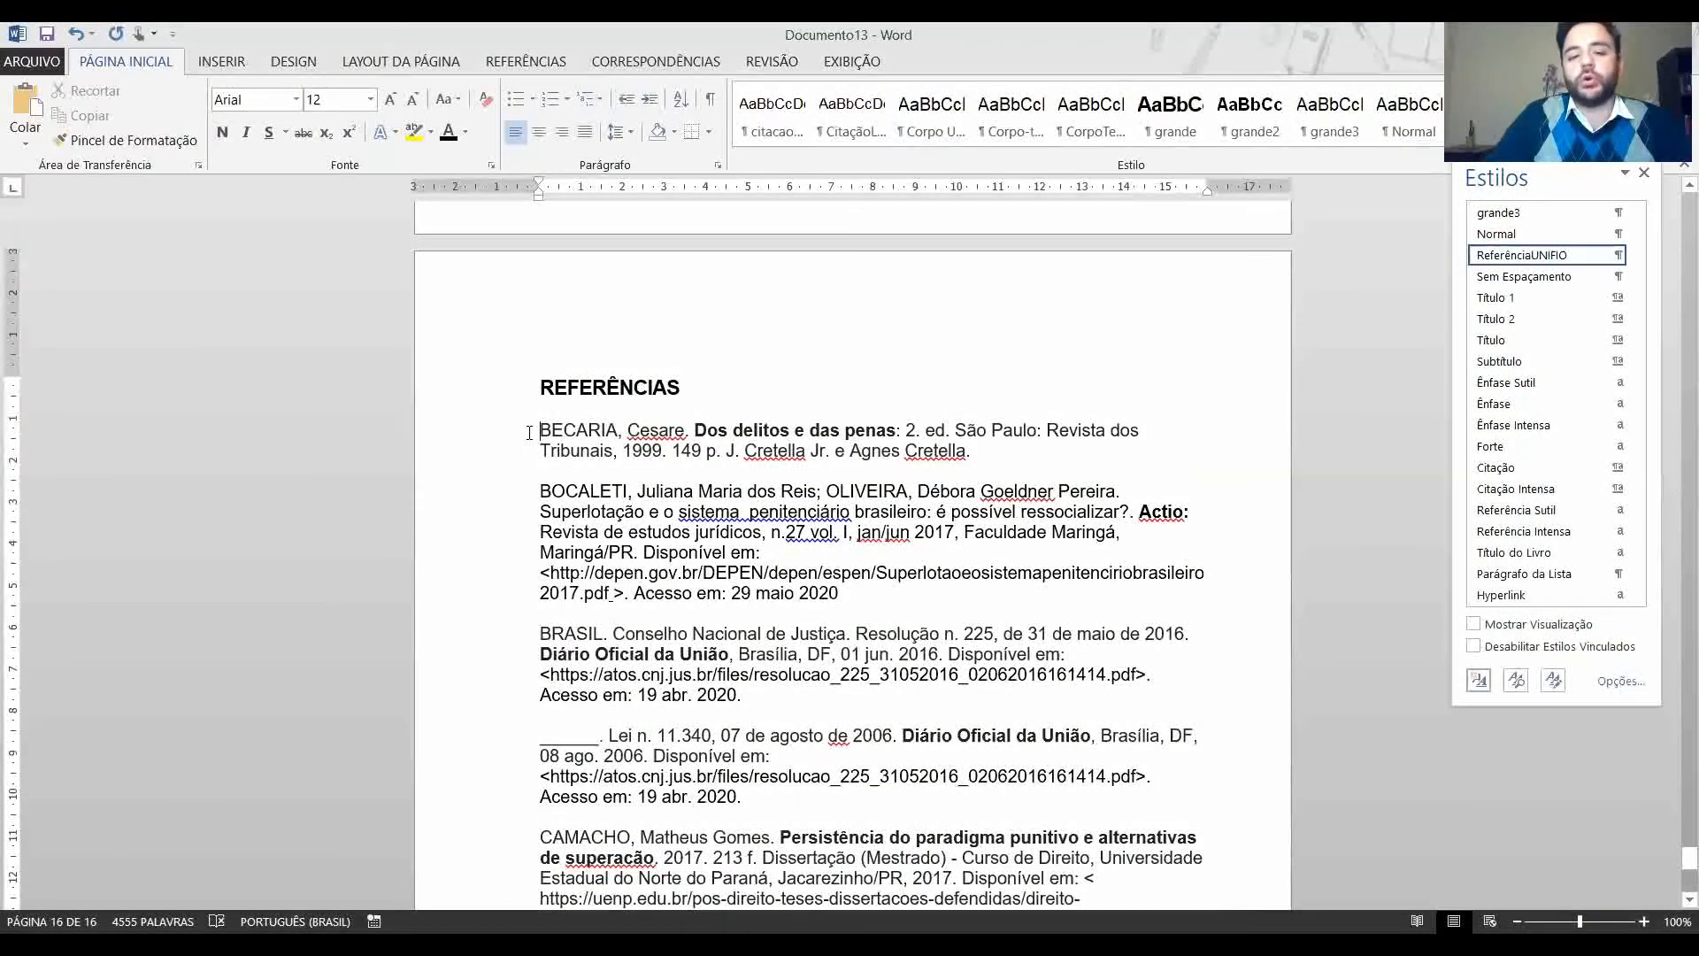
key(ctrl+shift+Right)
key(Right)
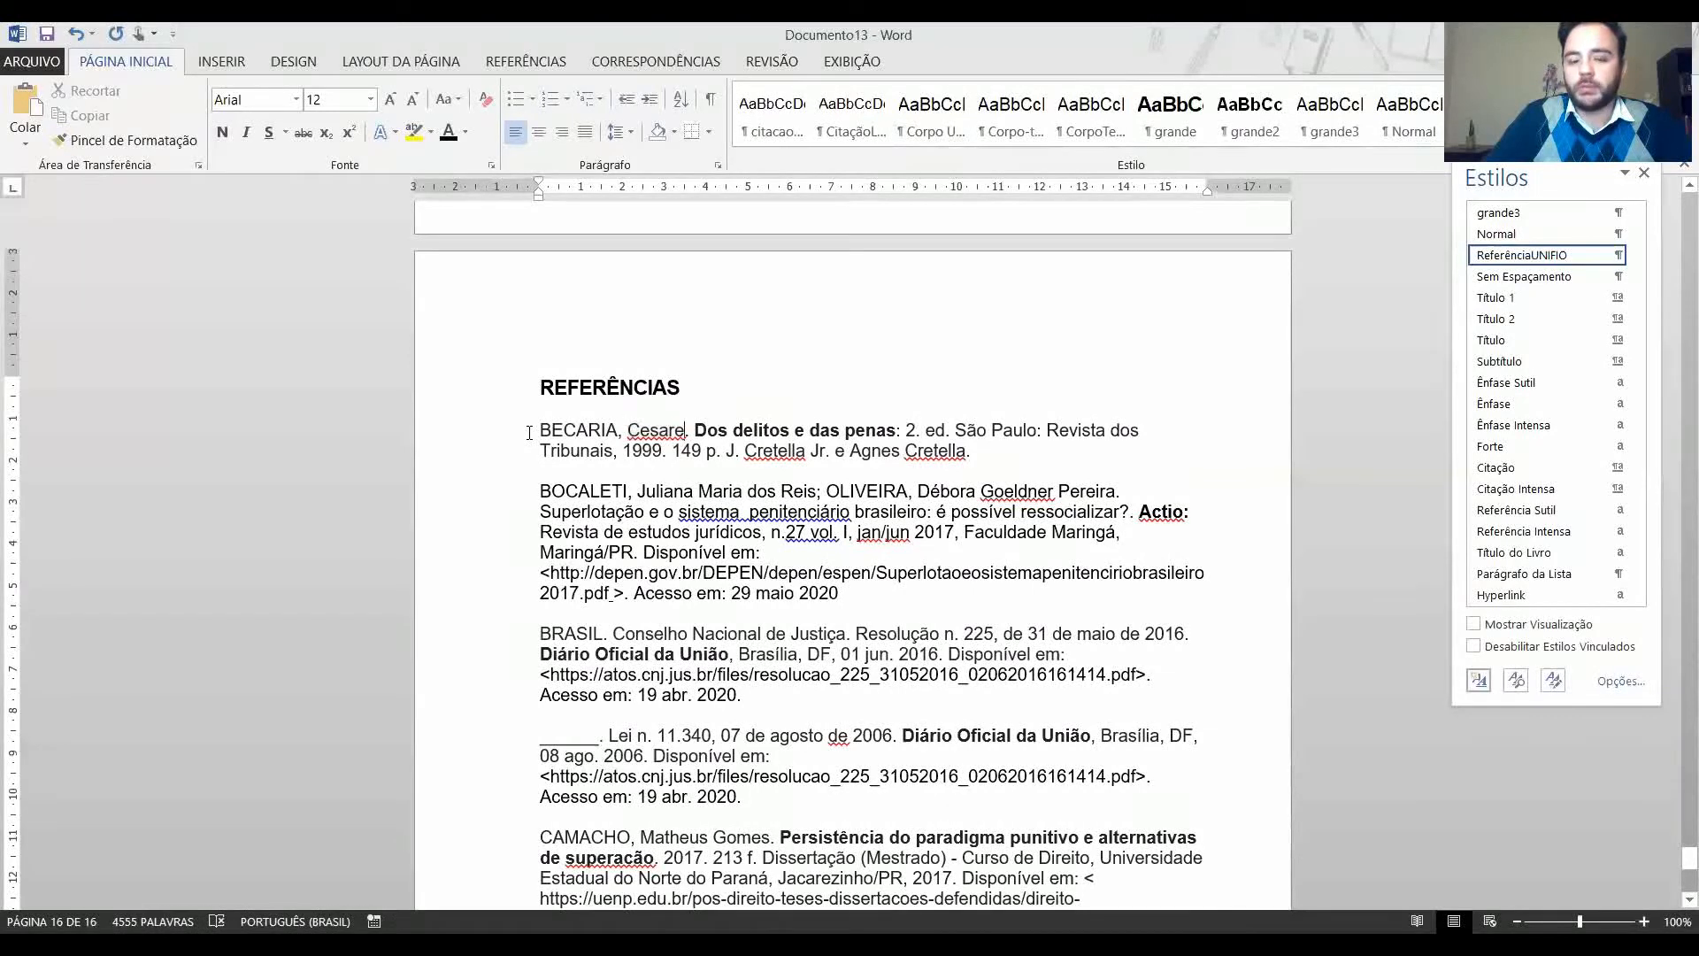
key(ctrl+shift+Right)
key(ctrl+shift+Right)
key(ctrl+shift+Right)
key(ctrl+shift+Right)
key(ctrl+shift+Right)
key(ctrl+shift+Right)
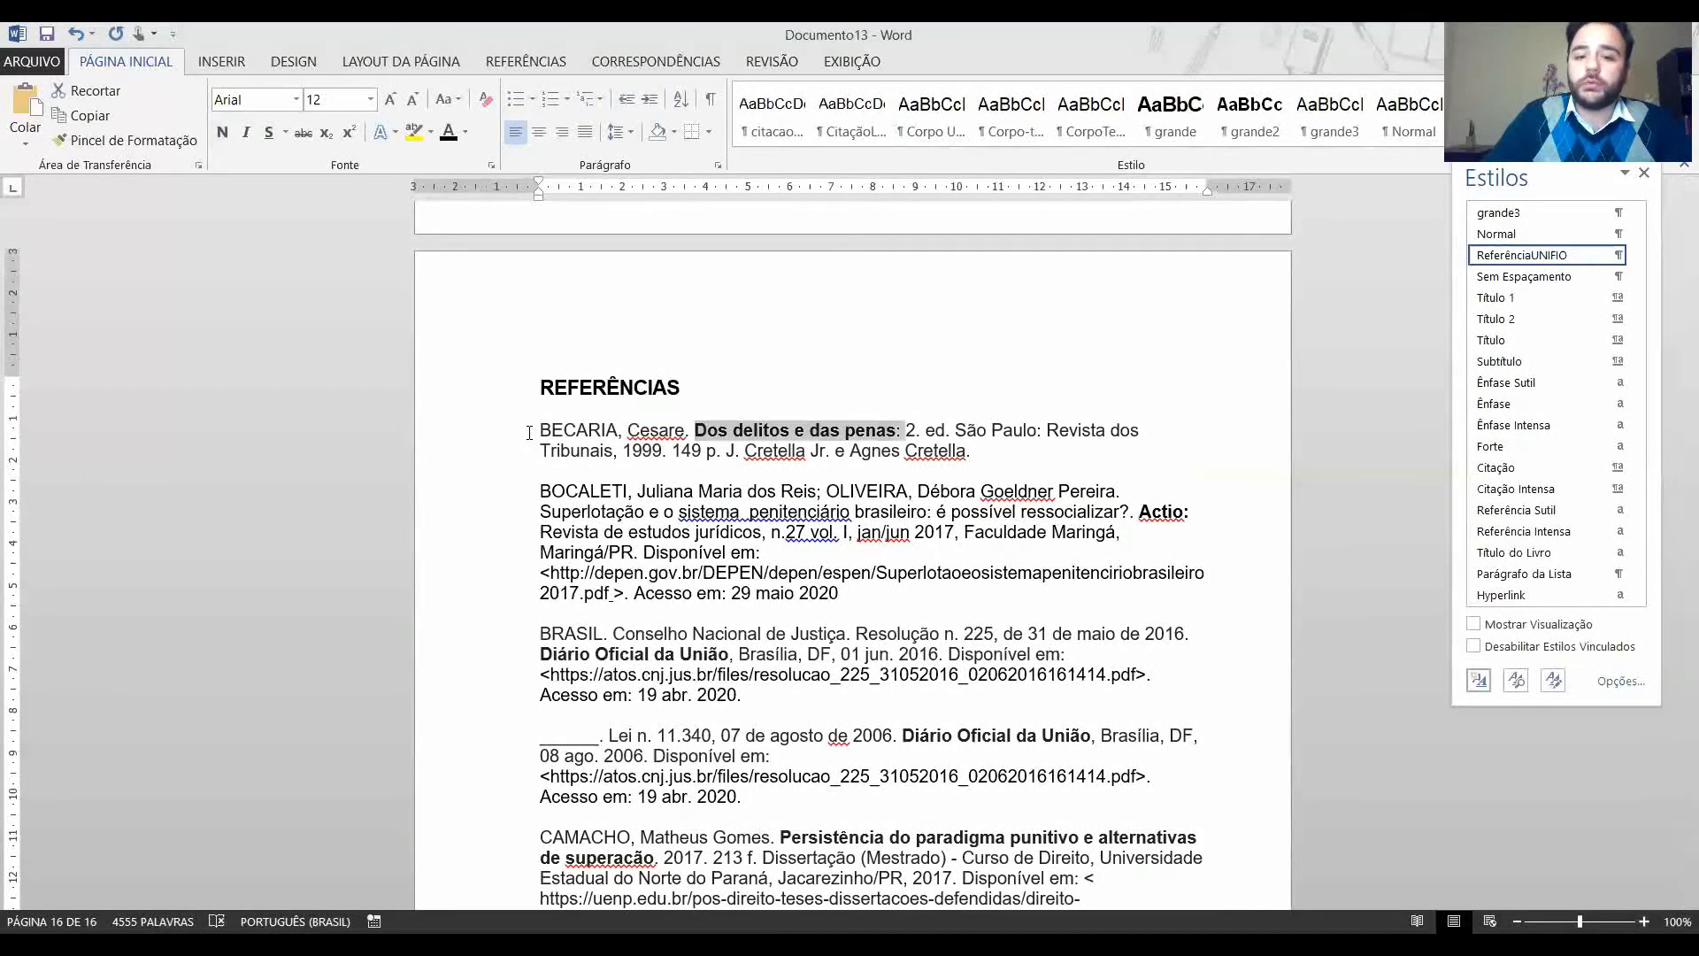
Add a bold colon and the non-bold subtitle "história das penas" after the title in the first reference entry, ending it with a period.
key(Right)
key(BackSpace)
text(.)
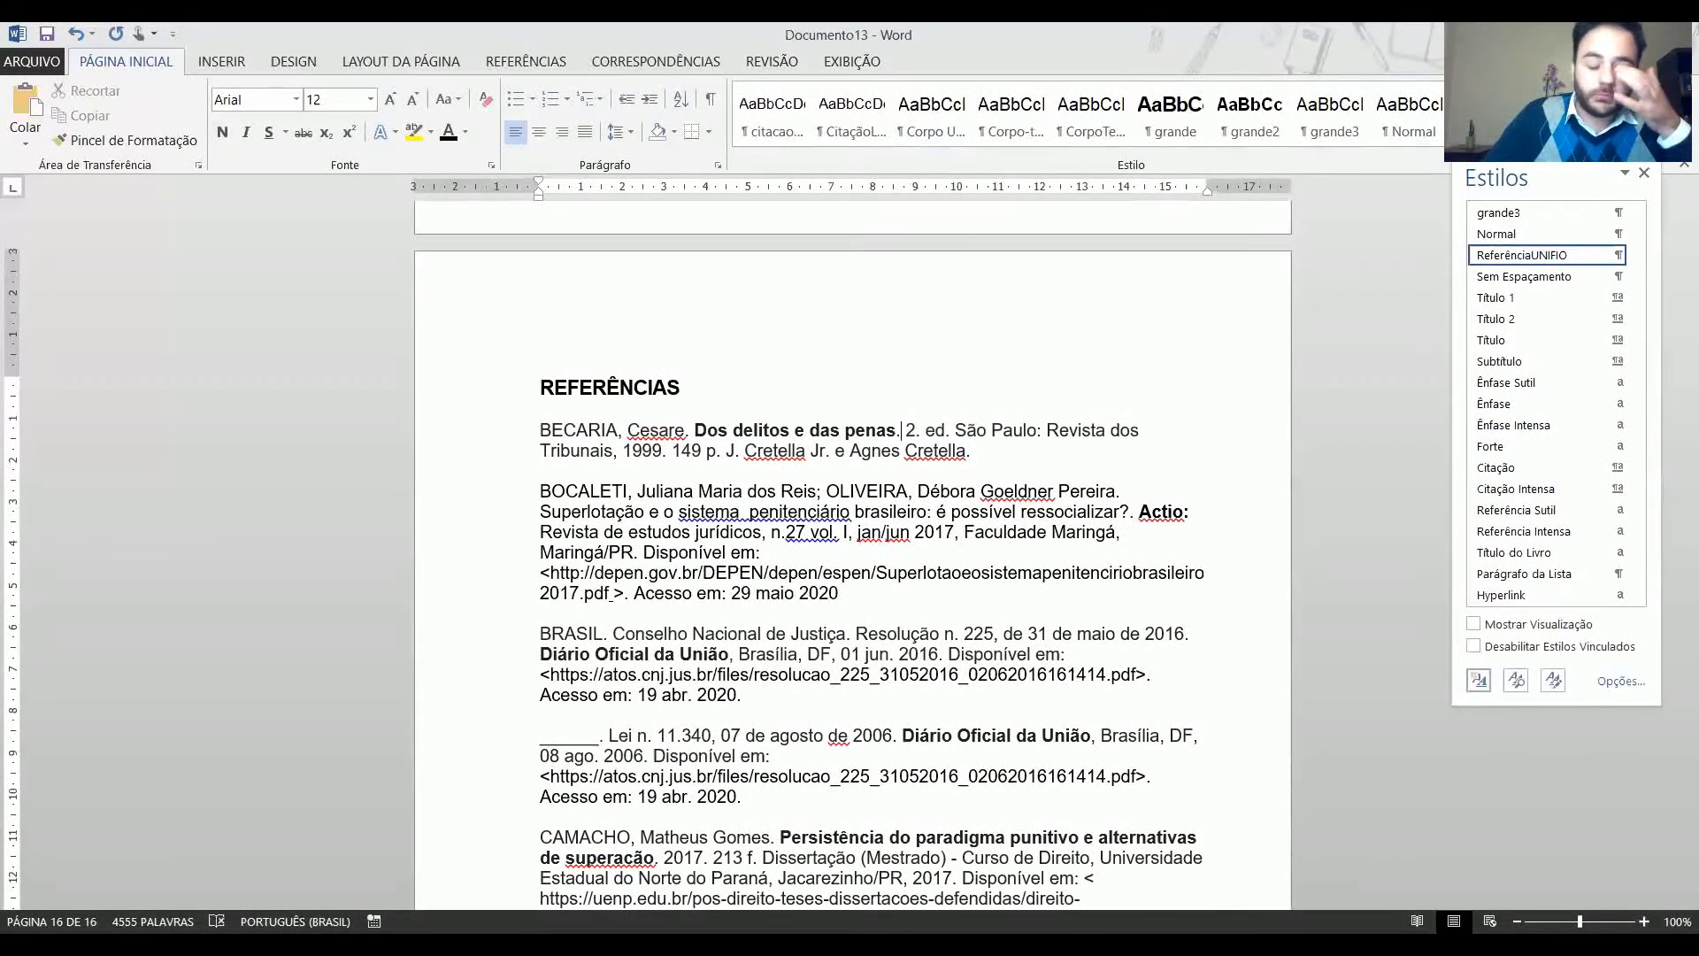
key(BackSpace)
text(:)
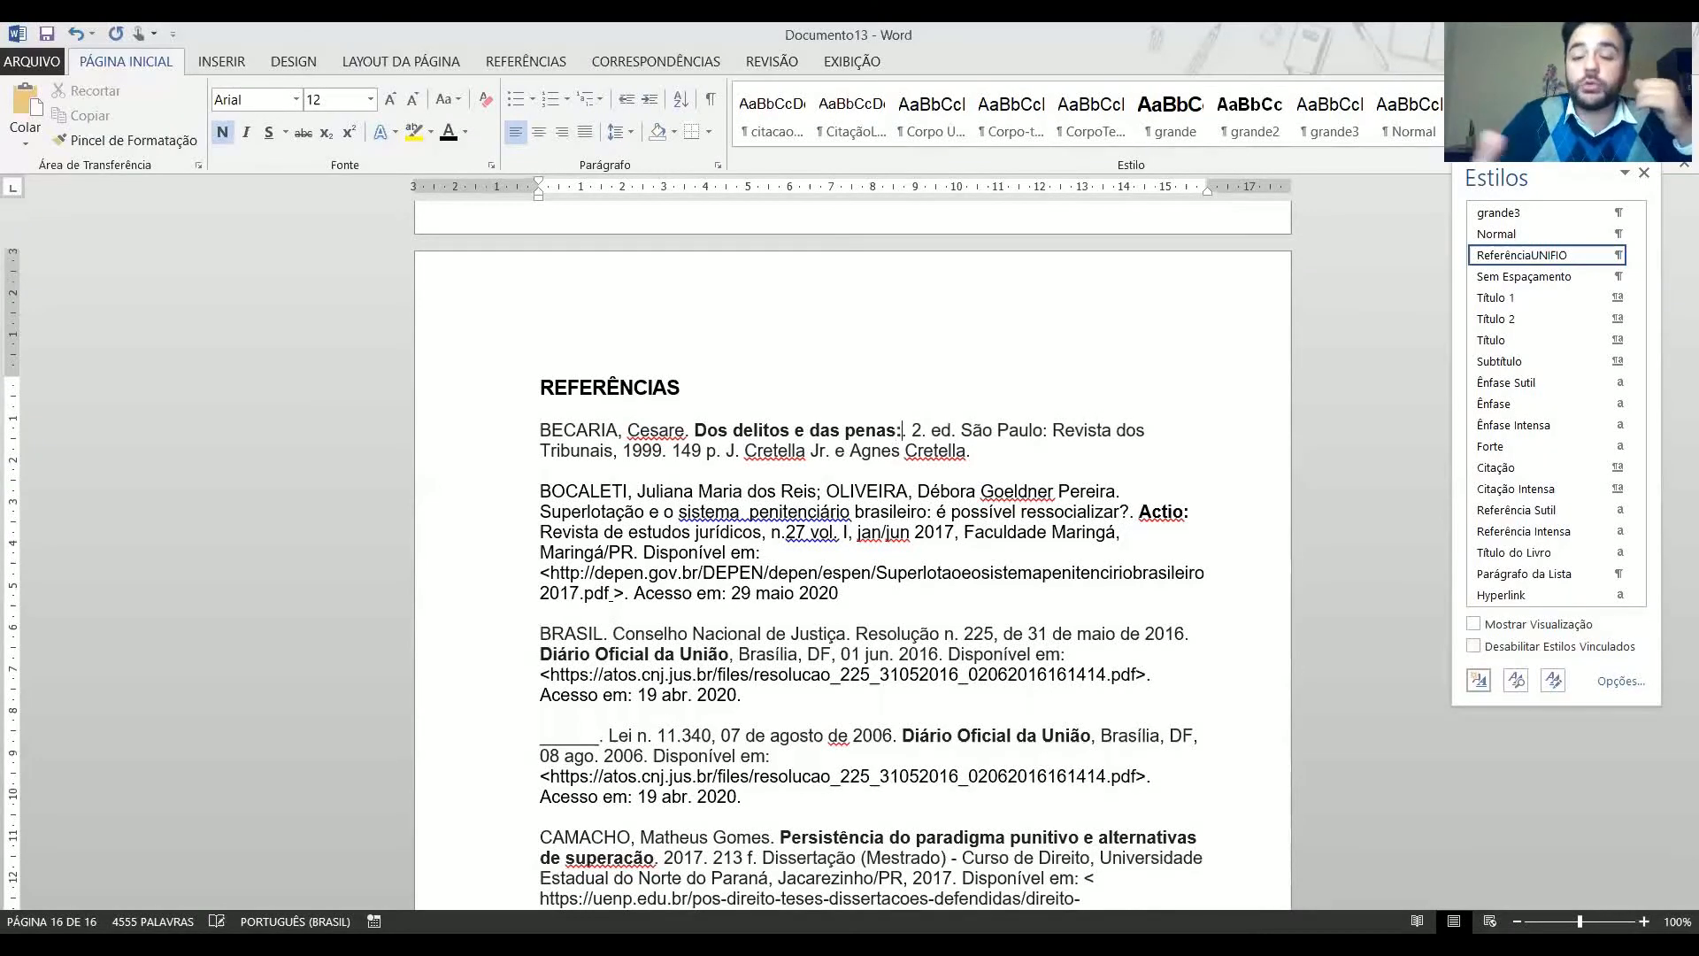
key(ctrl+n)
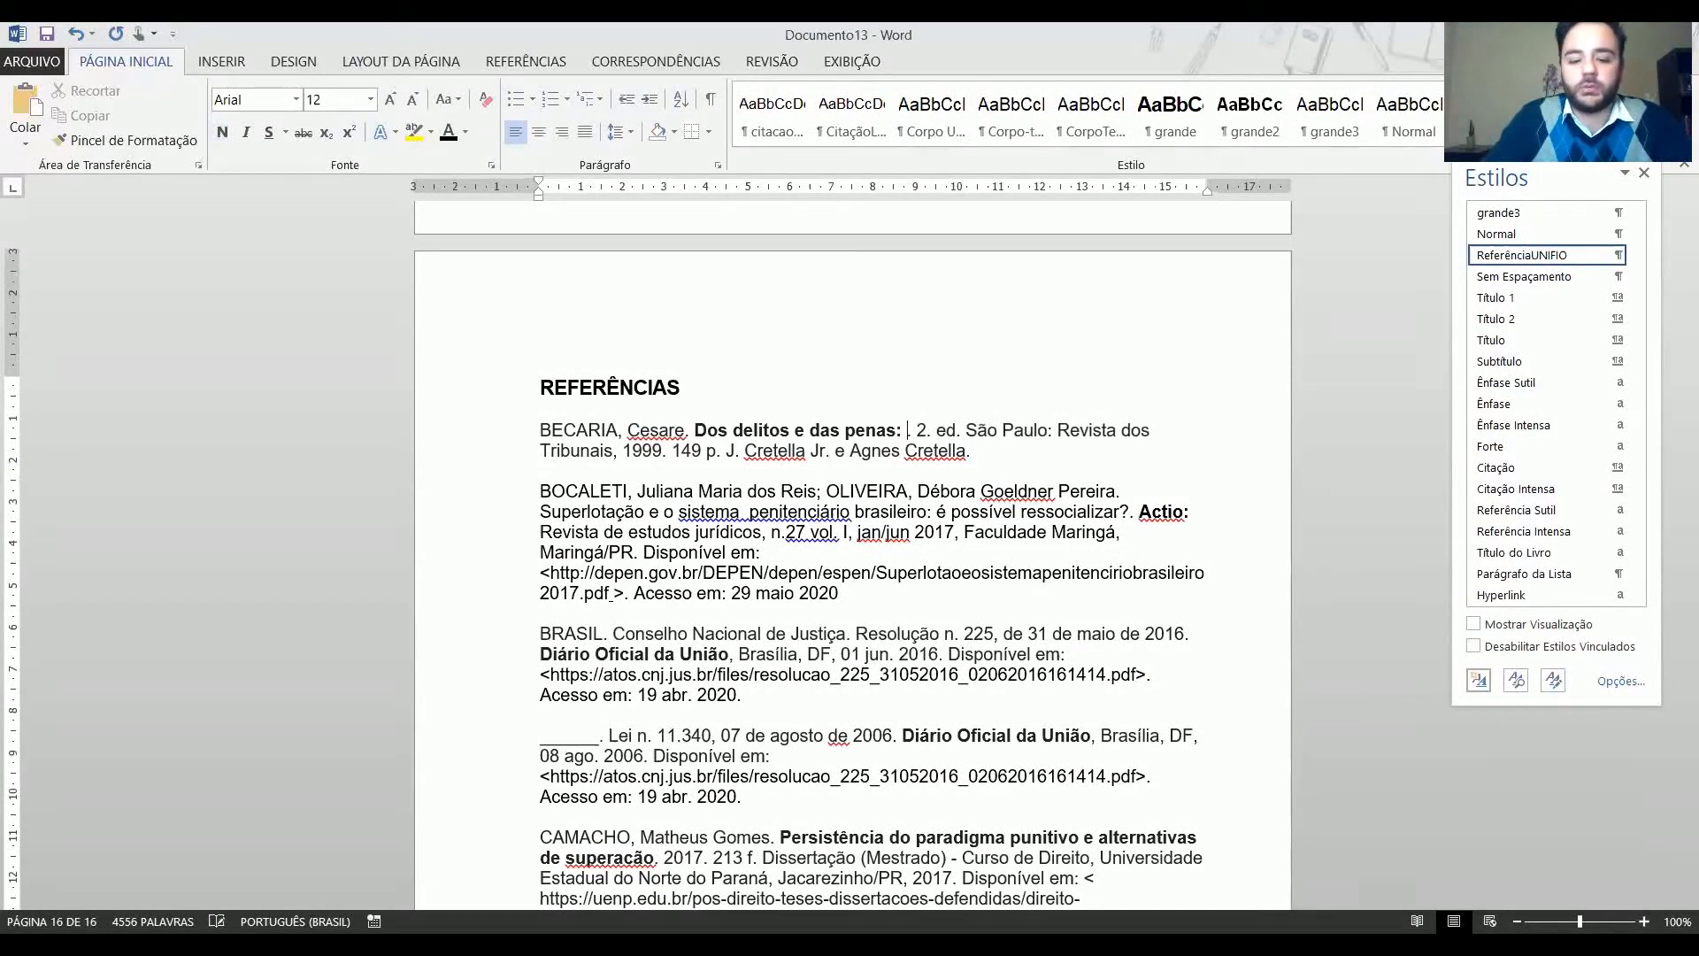
text(hist)
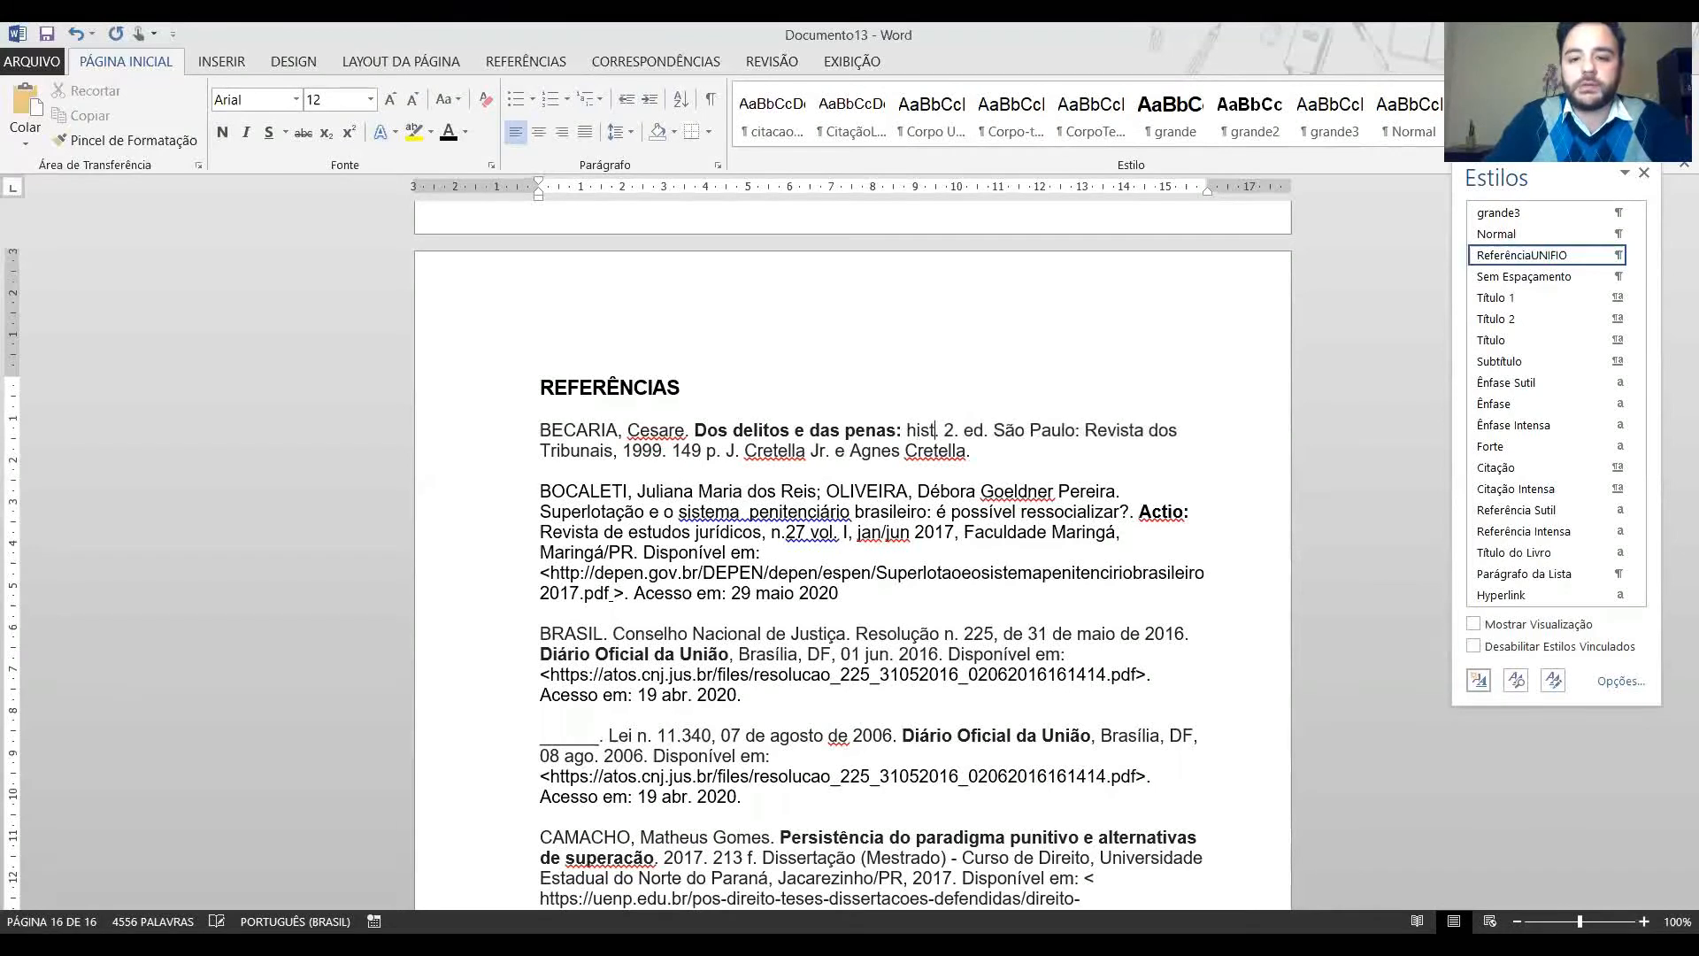
text(ória das pen)
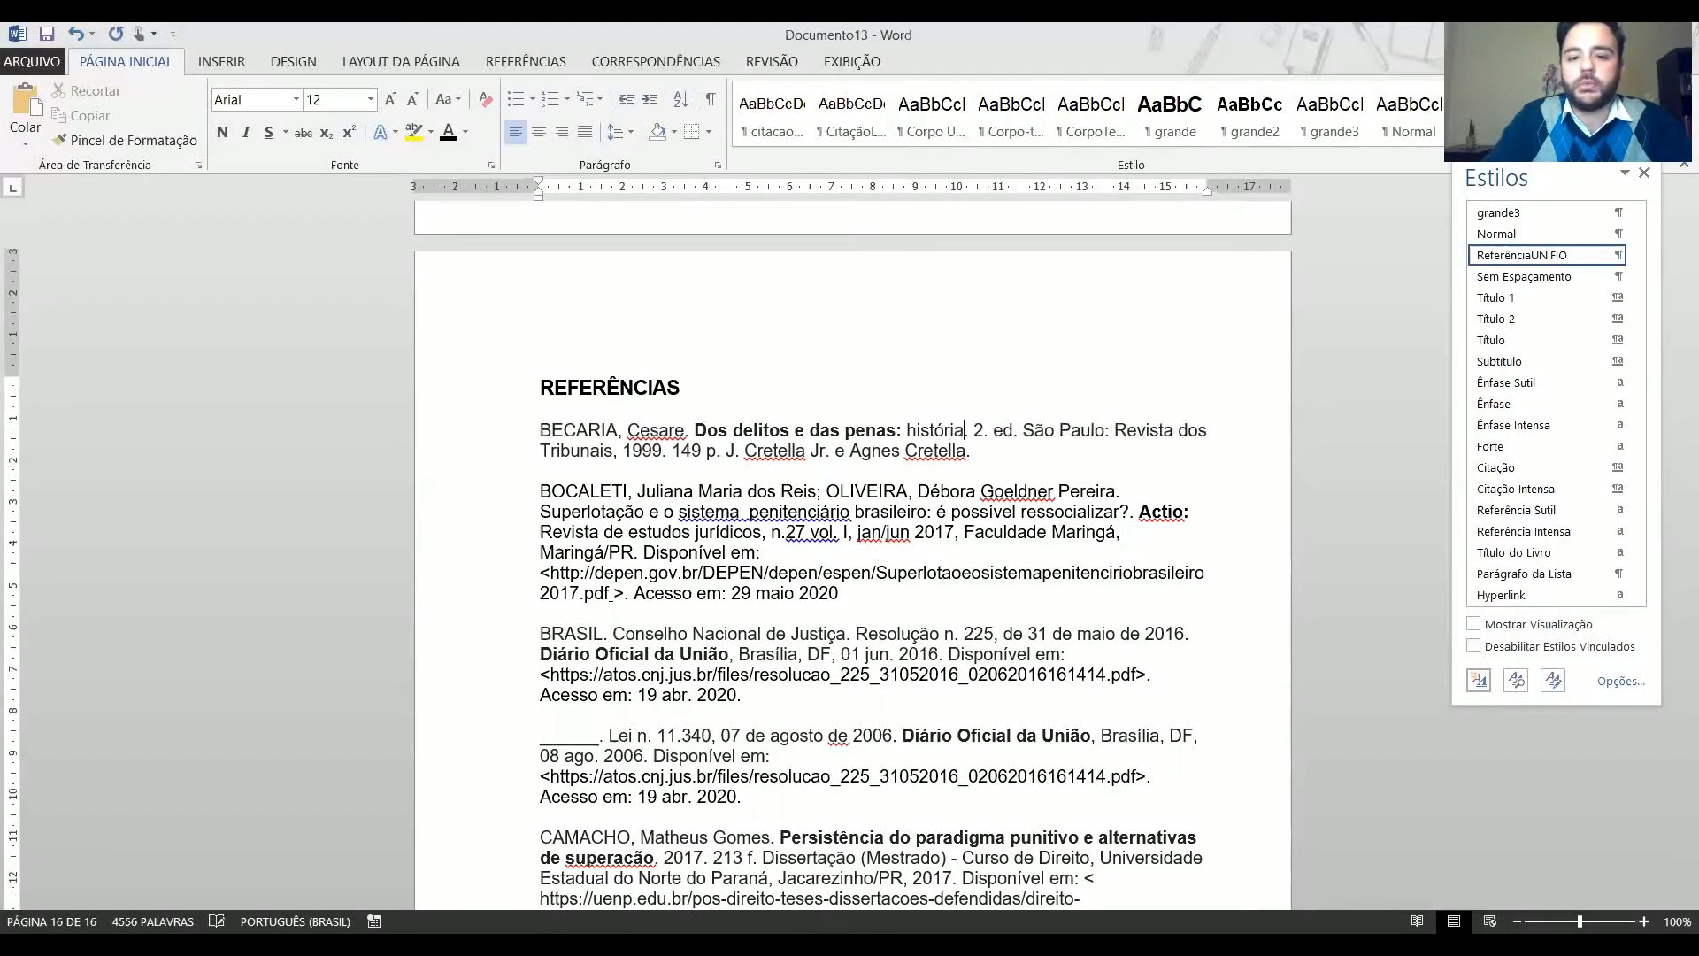
text(as)
Compare the bold title with the non-bold subtitle in the first reference entry.
key(Left)
key(Left)
key(Left)
key(Left)
key(Left)
key(Left)
key(Left)
key(Left)
key(Left)
key(Left)
key(Left)
key(Left)
key(Left)
key(Left)
key(Left)
key(Left)
key(Left)
key(Left)
key(Right)
key(Left)
key(shift+Left)
key(shift+Left)
key(shift+Left)
key(shift+Left)
key(shift+Left)
key(shift+Left)
key(shift+Left)
key(shift+Left)
key(shift+Left)
key(shift+Left)
key(shift+Left)
key(shift+Left)
key(shift+Left)
key(shift+Left)
key(shift+Left)
key(shift+Left)
key(shift+Left)
key(shift+Left)
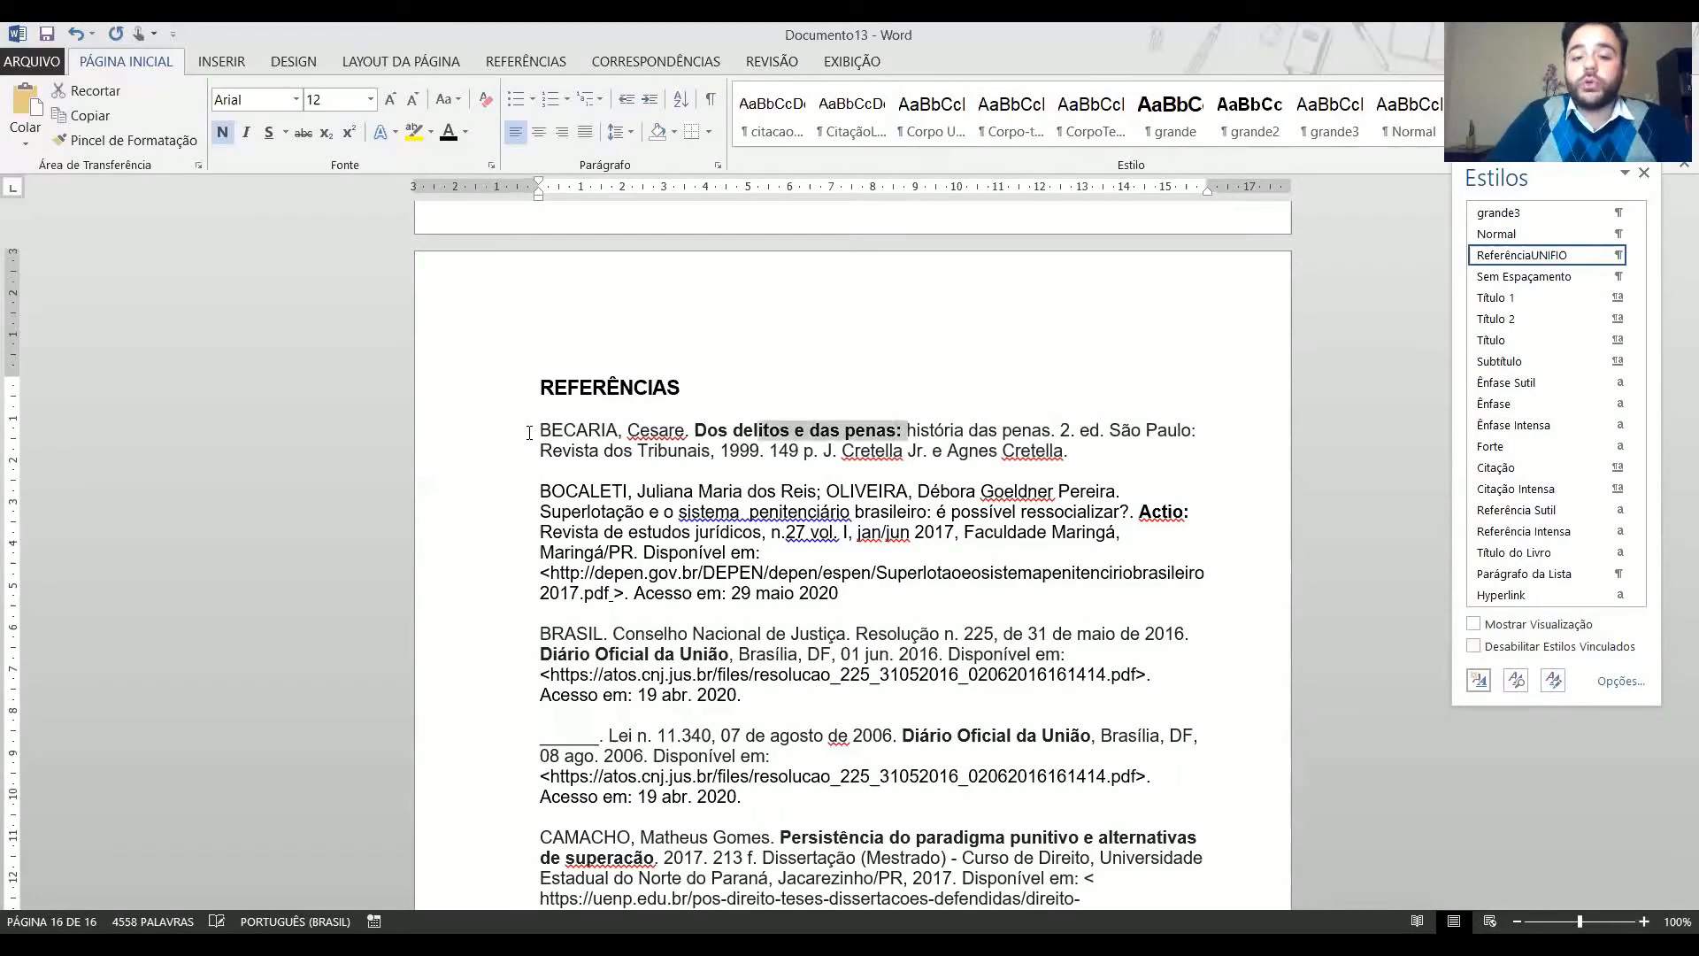
key(shift+Left)
key(shift+Left)
key(shift+Left)
key(shift+Left)
key(shift+Left)
key(shift+Left)
key(shift+Left)
key(shift+Left)
key(shift+Right)
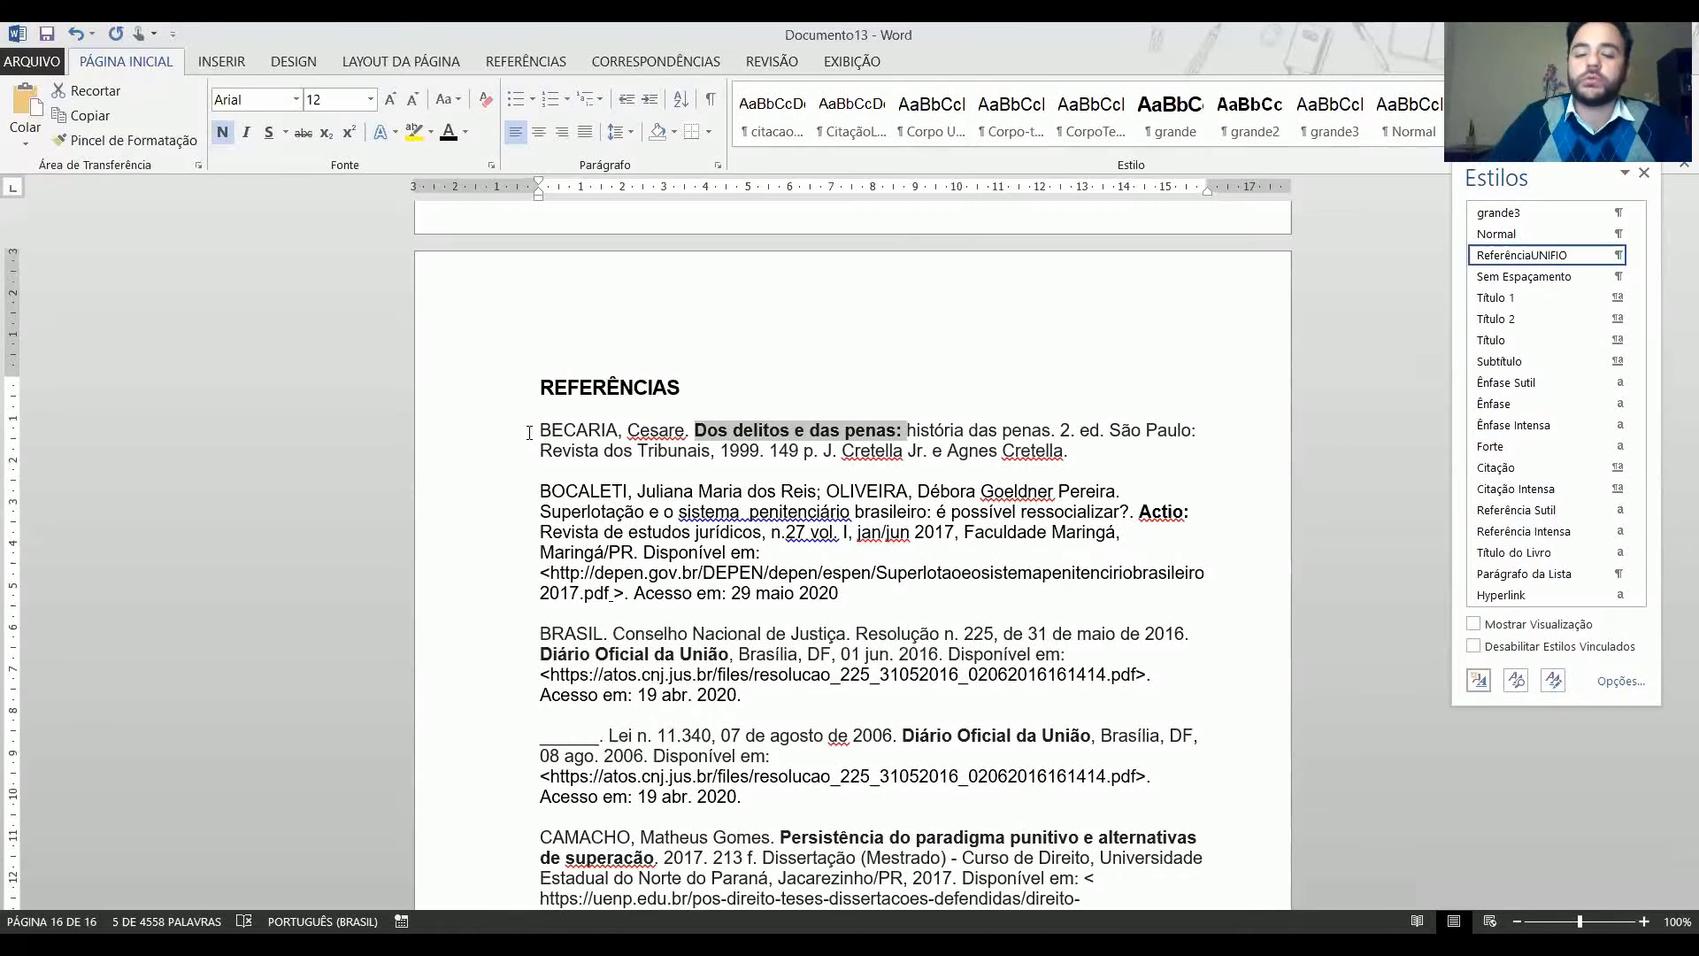
key(Right)
key(shift+Right)
key(shift+Right)
key(shift+Right)
key(shift+Right)
key(shift+Right)
key(shift+Right)
key(shift+Right)
key(shift+Right)
key(shift+Right)
key(shift+Right)
key(shift+Right)
key(shift+Right)
key(shift+Right)
key(shift+Right)
key(shift+Right)
key(shift+Right)
key(shift+Right)
key(shift+Right)
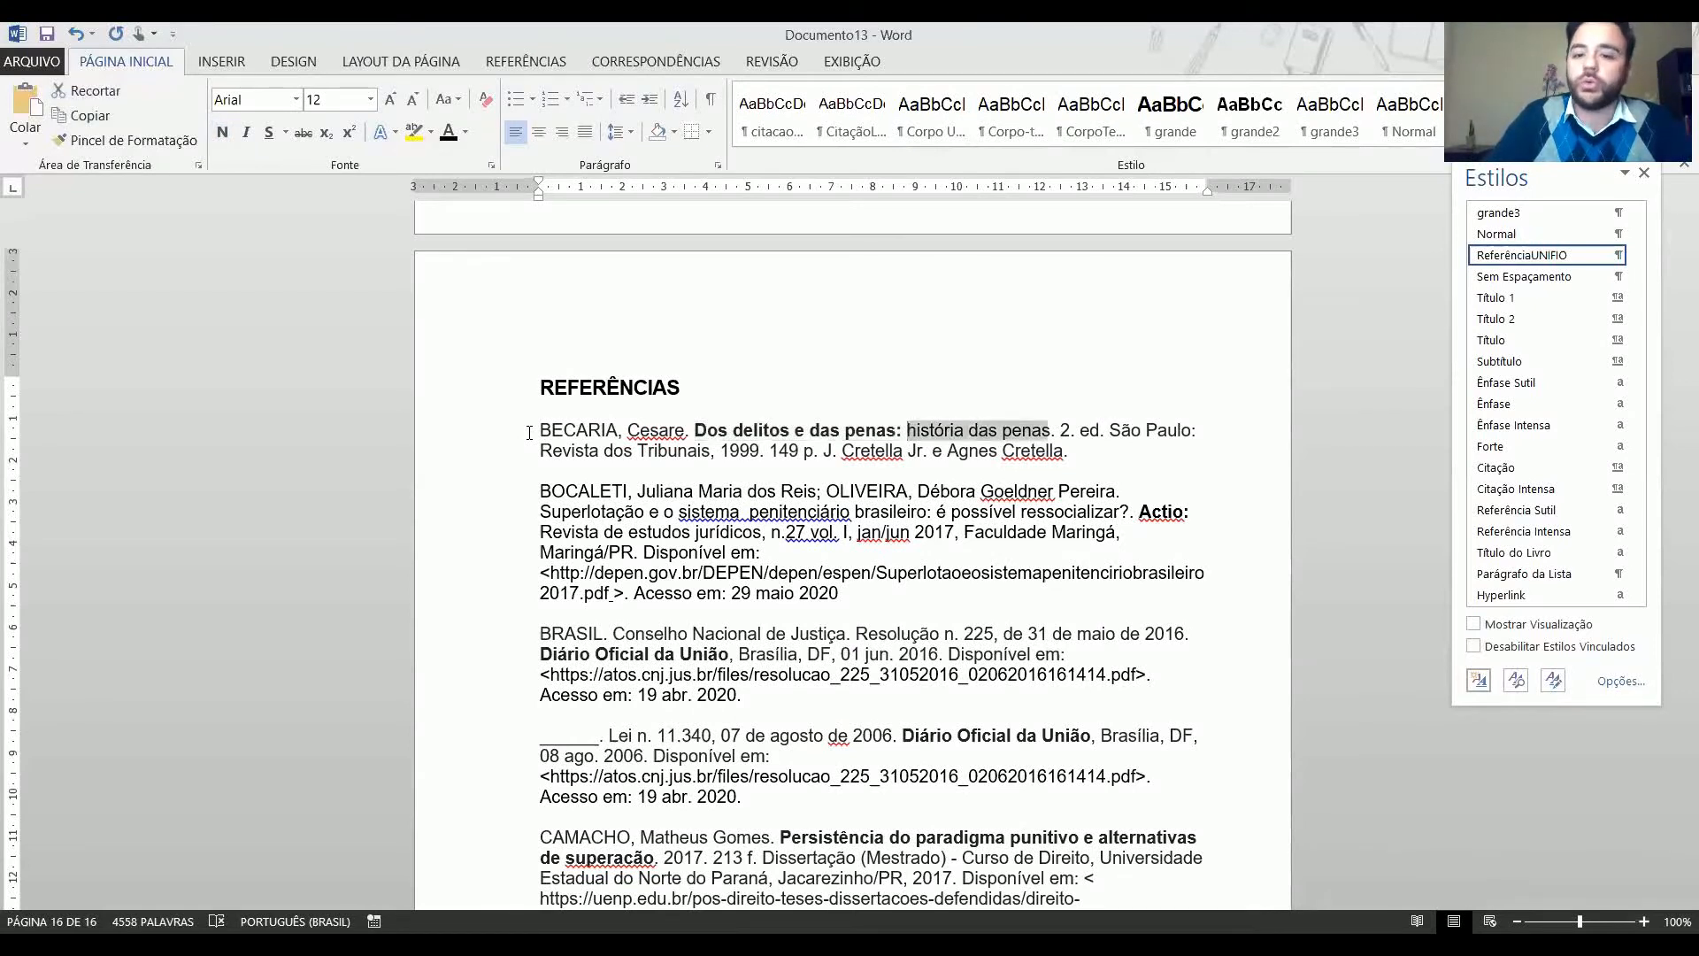
Examine the edition number and the place of publication in the first reference entry.
key(Right)
key(Right)
key(Right)
key(shift+Right)
key(shift+Right)
key(shift+Right)
key(shift+Right)
key(shift+Right)
key(Right)
key(Right)
key(Right)
key(shift+Right)
key(shift+Right)
key(shift+Right)
key(shift+Right)
key(shift+Right)
key(shift+Right)
key(shift+Right)
key(shift+Right)
key(shift+Right)
key(shift+Right)
key(shift+Right)
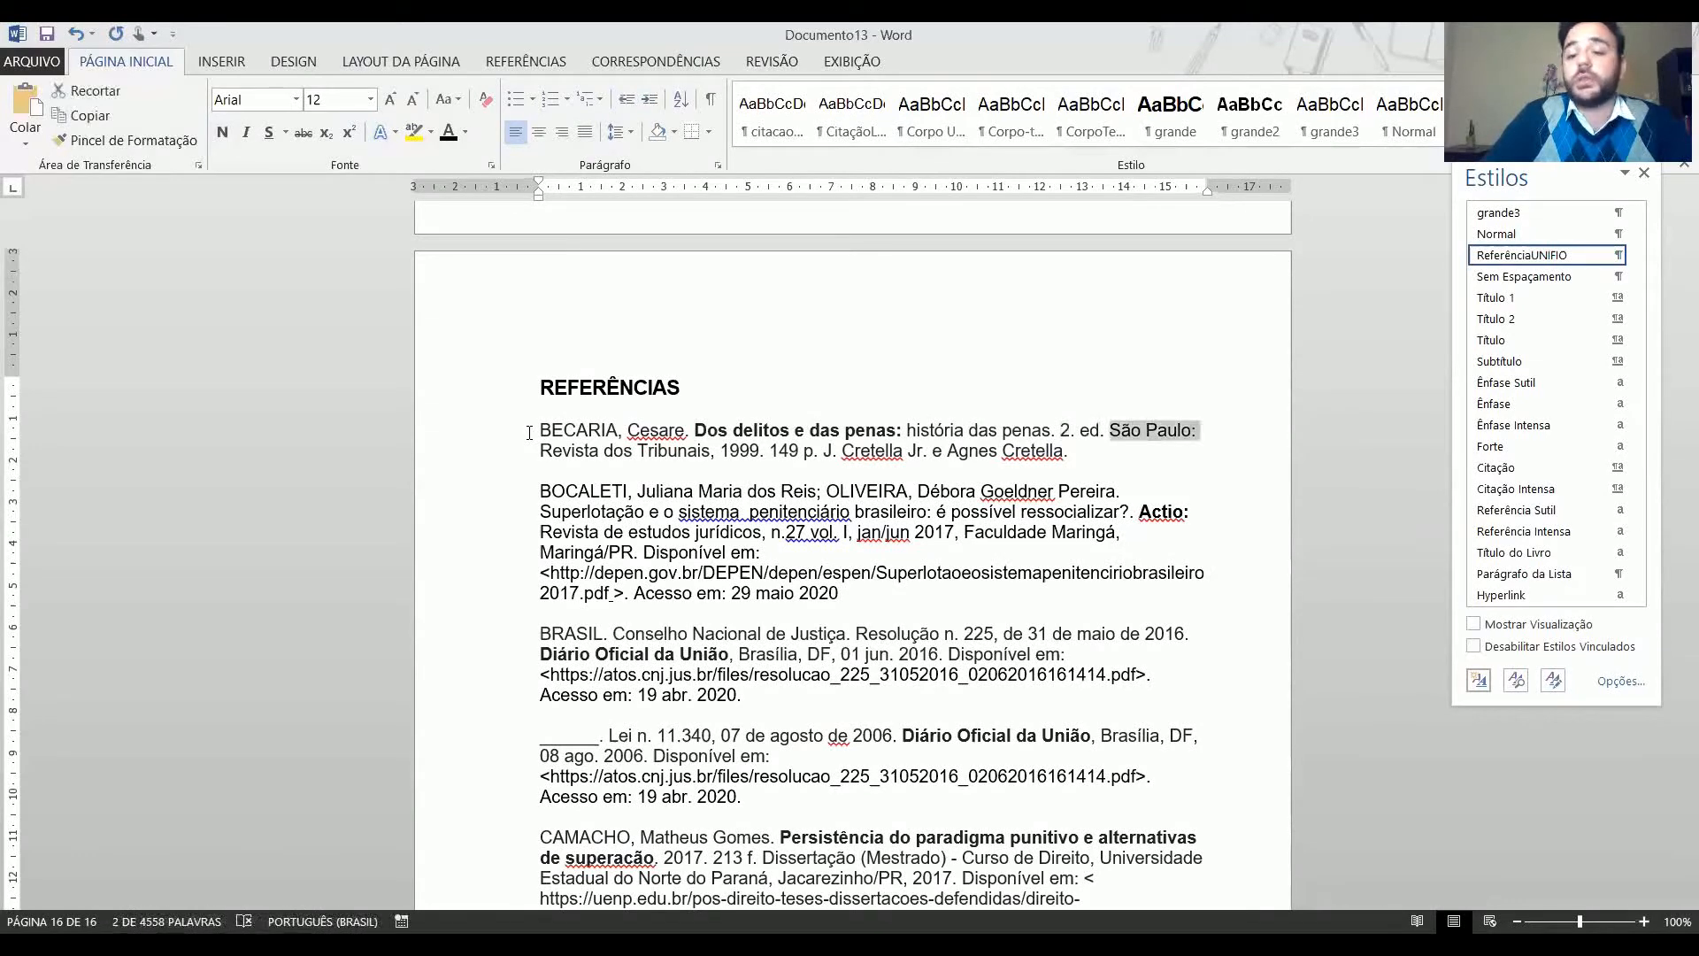
key(Right)
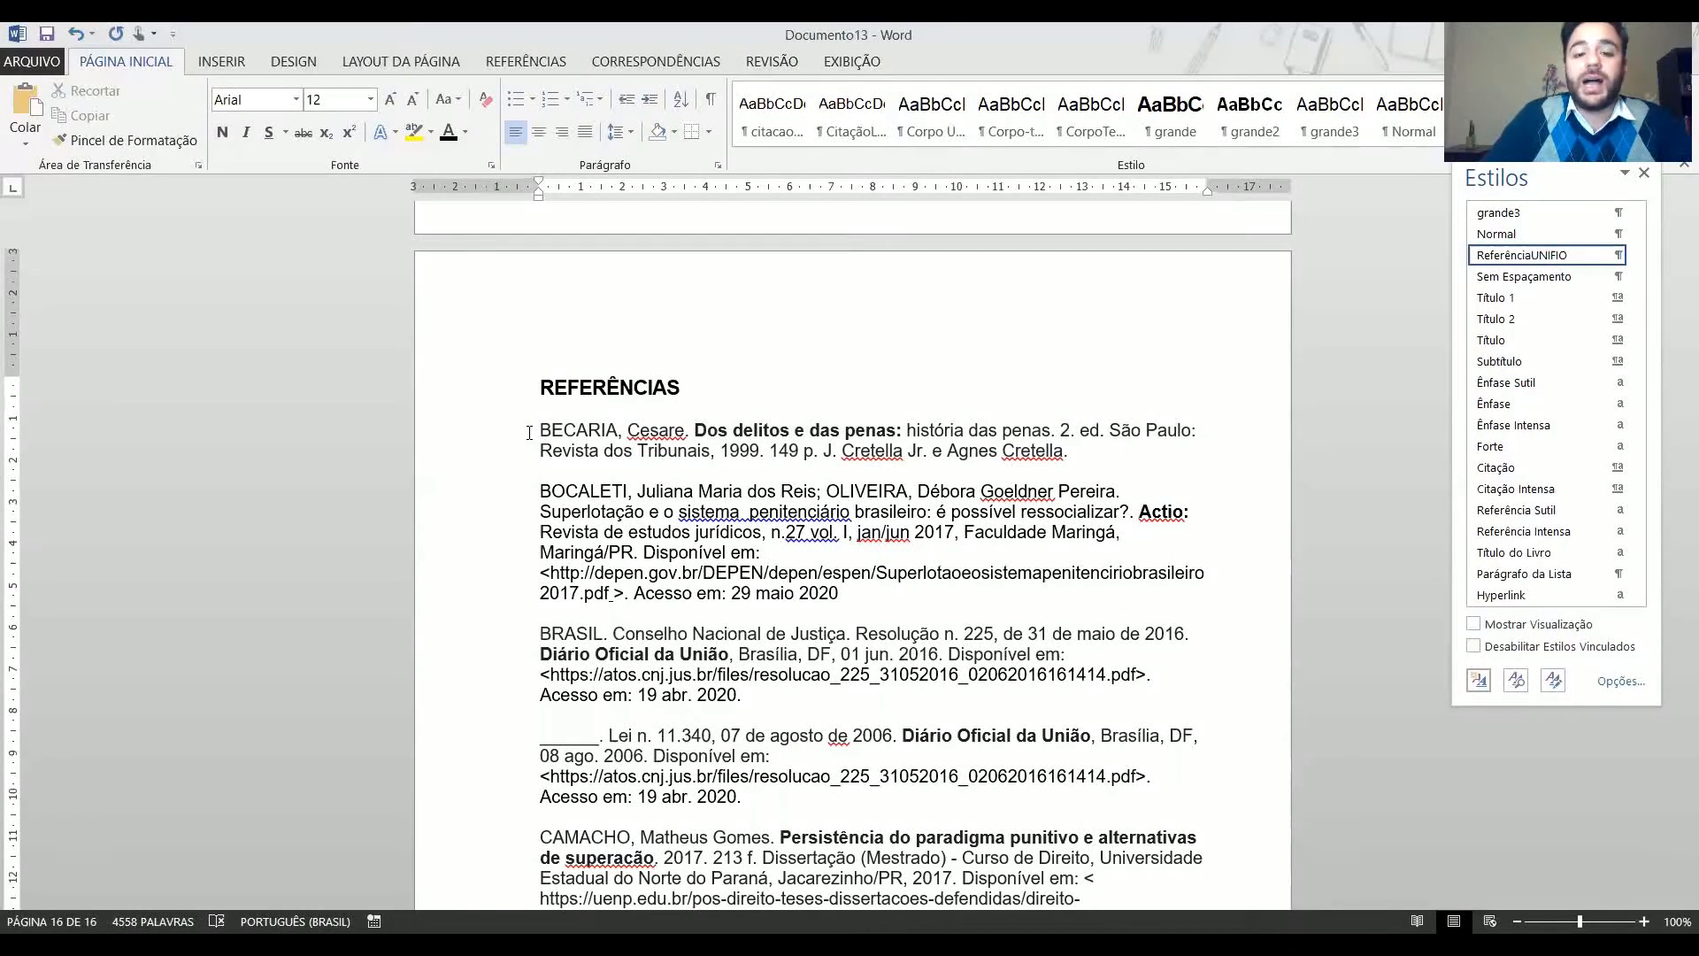
Examine the publisher and the publication year in the first reference entry.
key(shift+Right)
key(shift+Right)
key(shift+Right)
key(shift+Right)
key(shift+Right)
key(shift+Right)
key(shift+Right)
key(shift+Right)
key(shift+Right)
key(shift+Right)
key(shift+Right)
key(shift+Right)
key(shift+Right)
key(shift+Right)
key(shift+Right)
key(shift+Right)
key(shift+Right)
key(shift+Right)
key(shift+Right)
key(shift+Right)
key(Right)
key(Right)
key(Right)
key(Right)
key(Right)
key(shift+Right)
key(Right)
key(Right)
Delete the page count and the additional contributor names after the year 1999 in the first reference entry.
key(shift+Right)
key(shift+Right)
key(shift+Right)
key(shift+Right)
key(shift+End)
key(Delete)
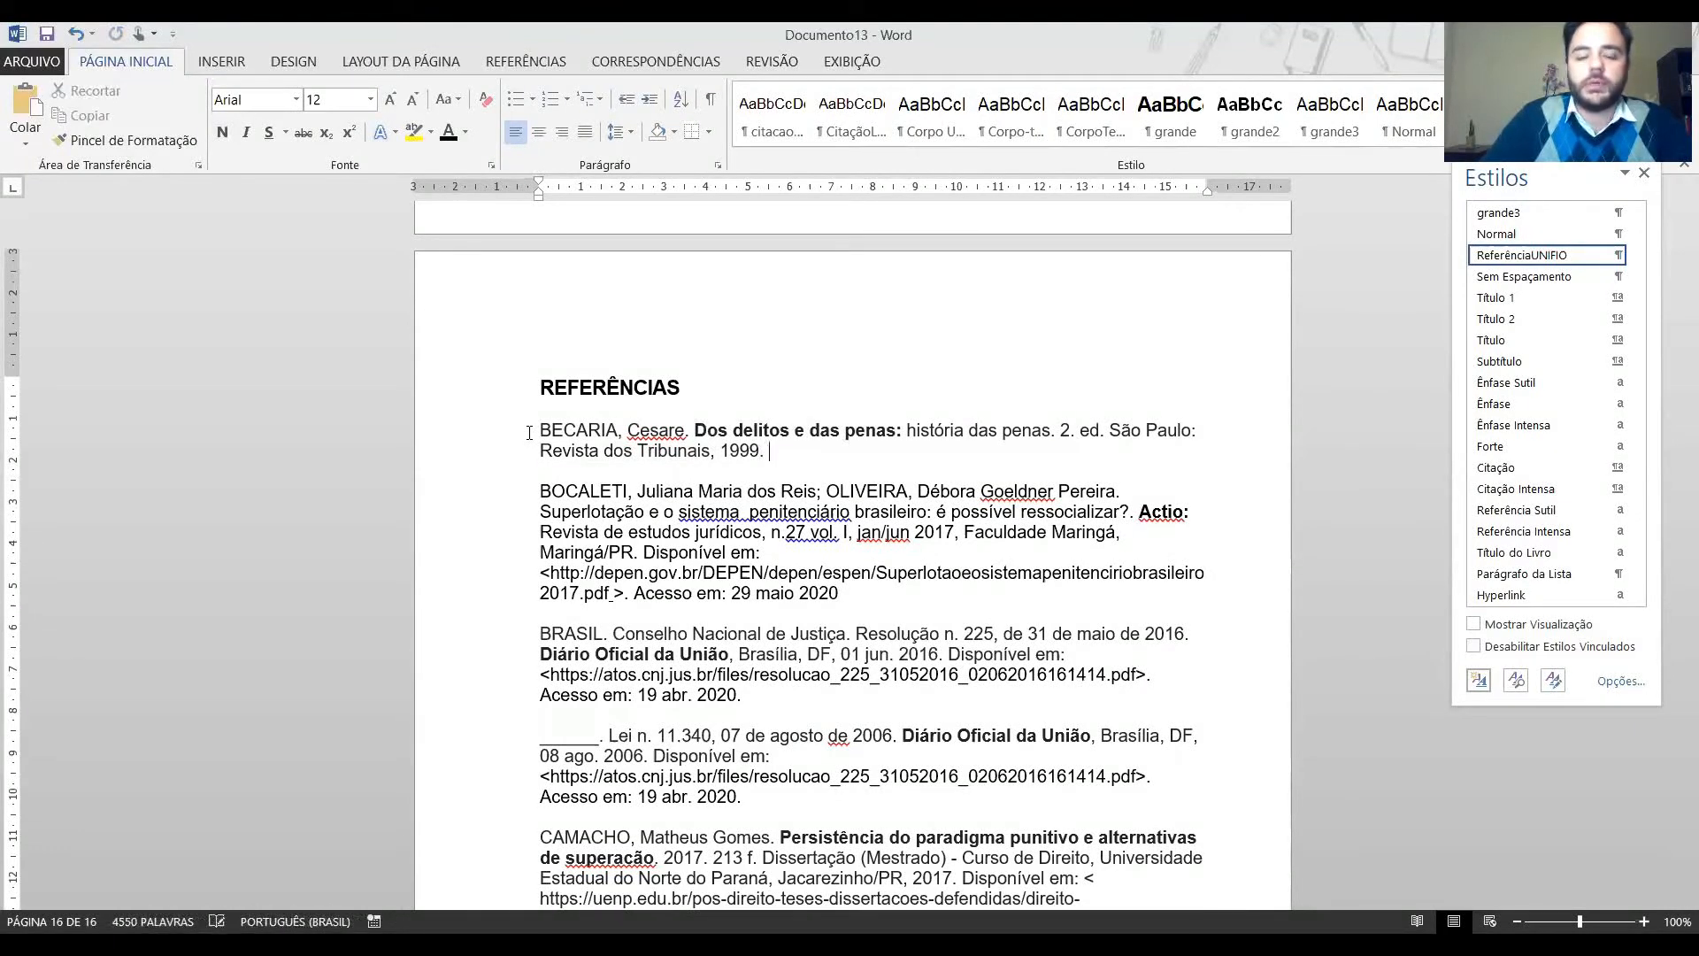
key(Return)
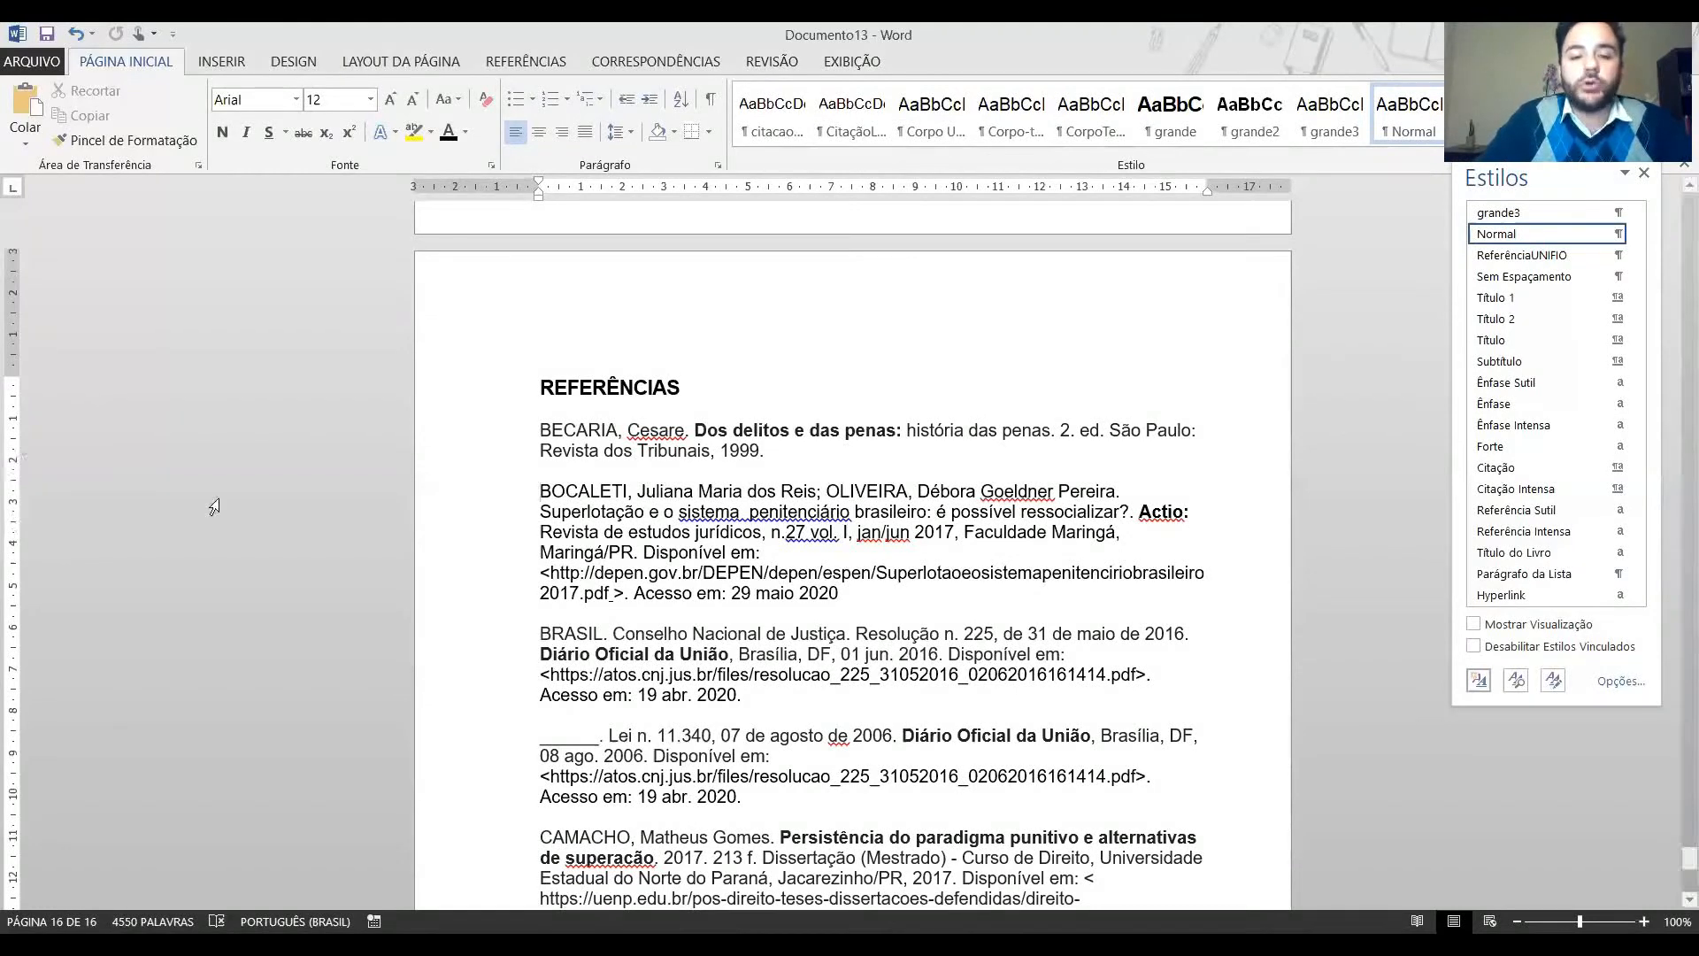
Examine the two authors' names, separated by a semicolon, in the second reference entry.
double_click(665, 492)
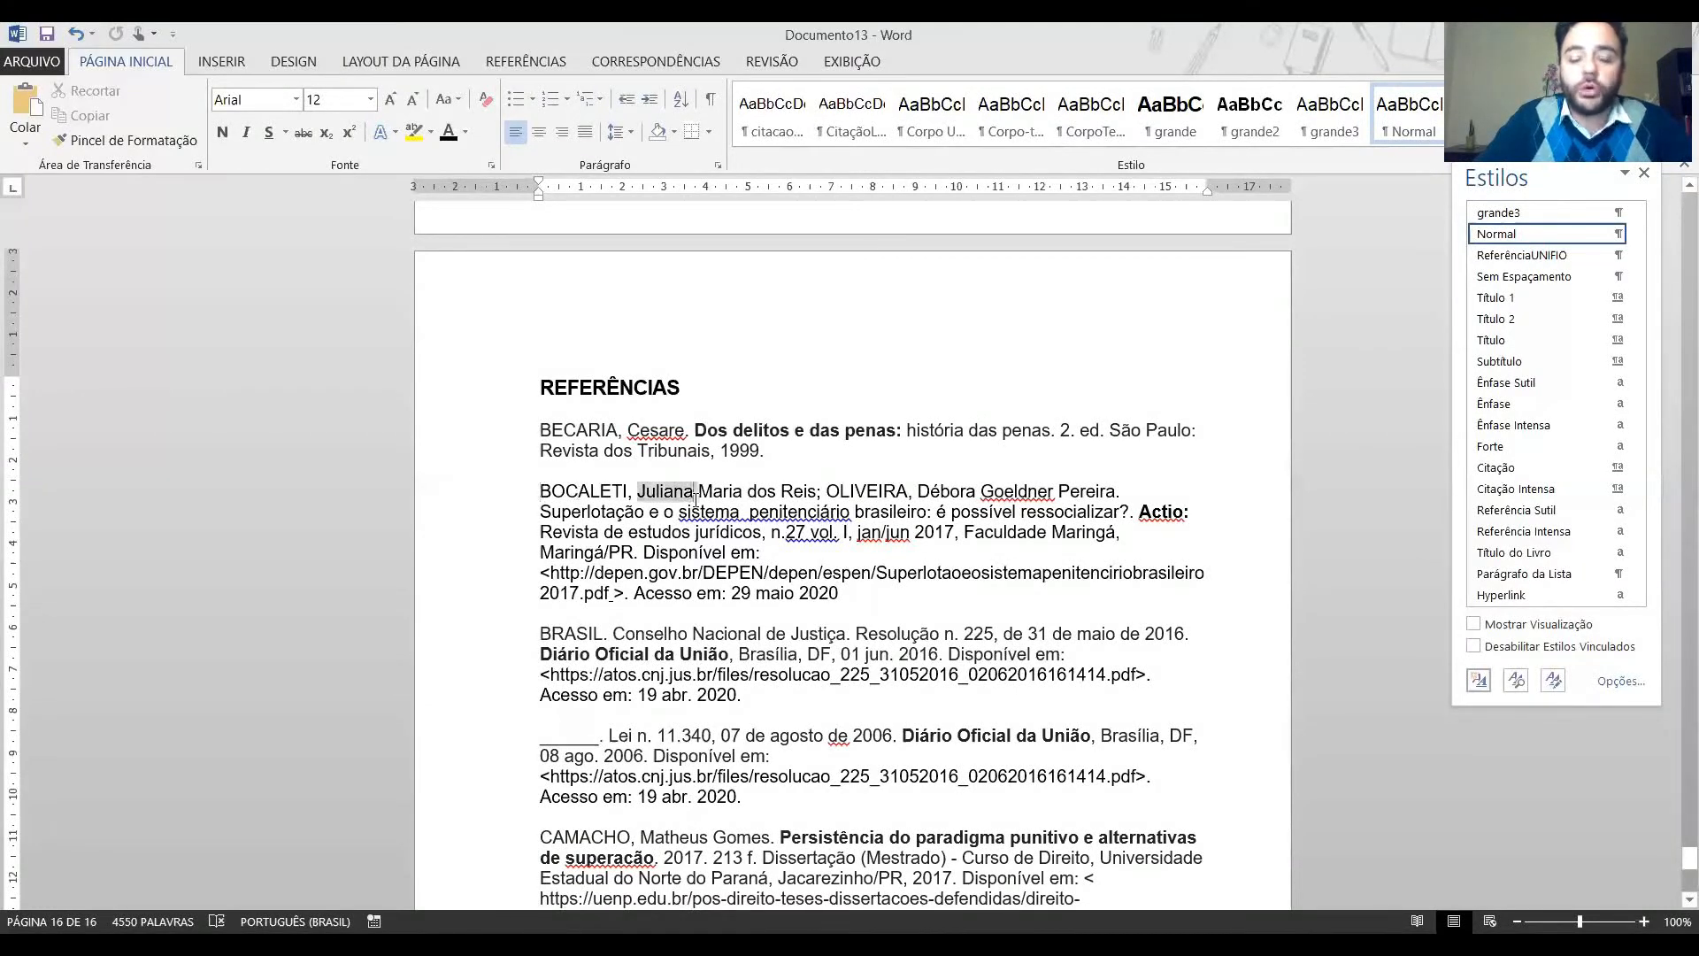
double_click(824, 506)
click(963, 503)
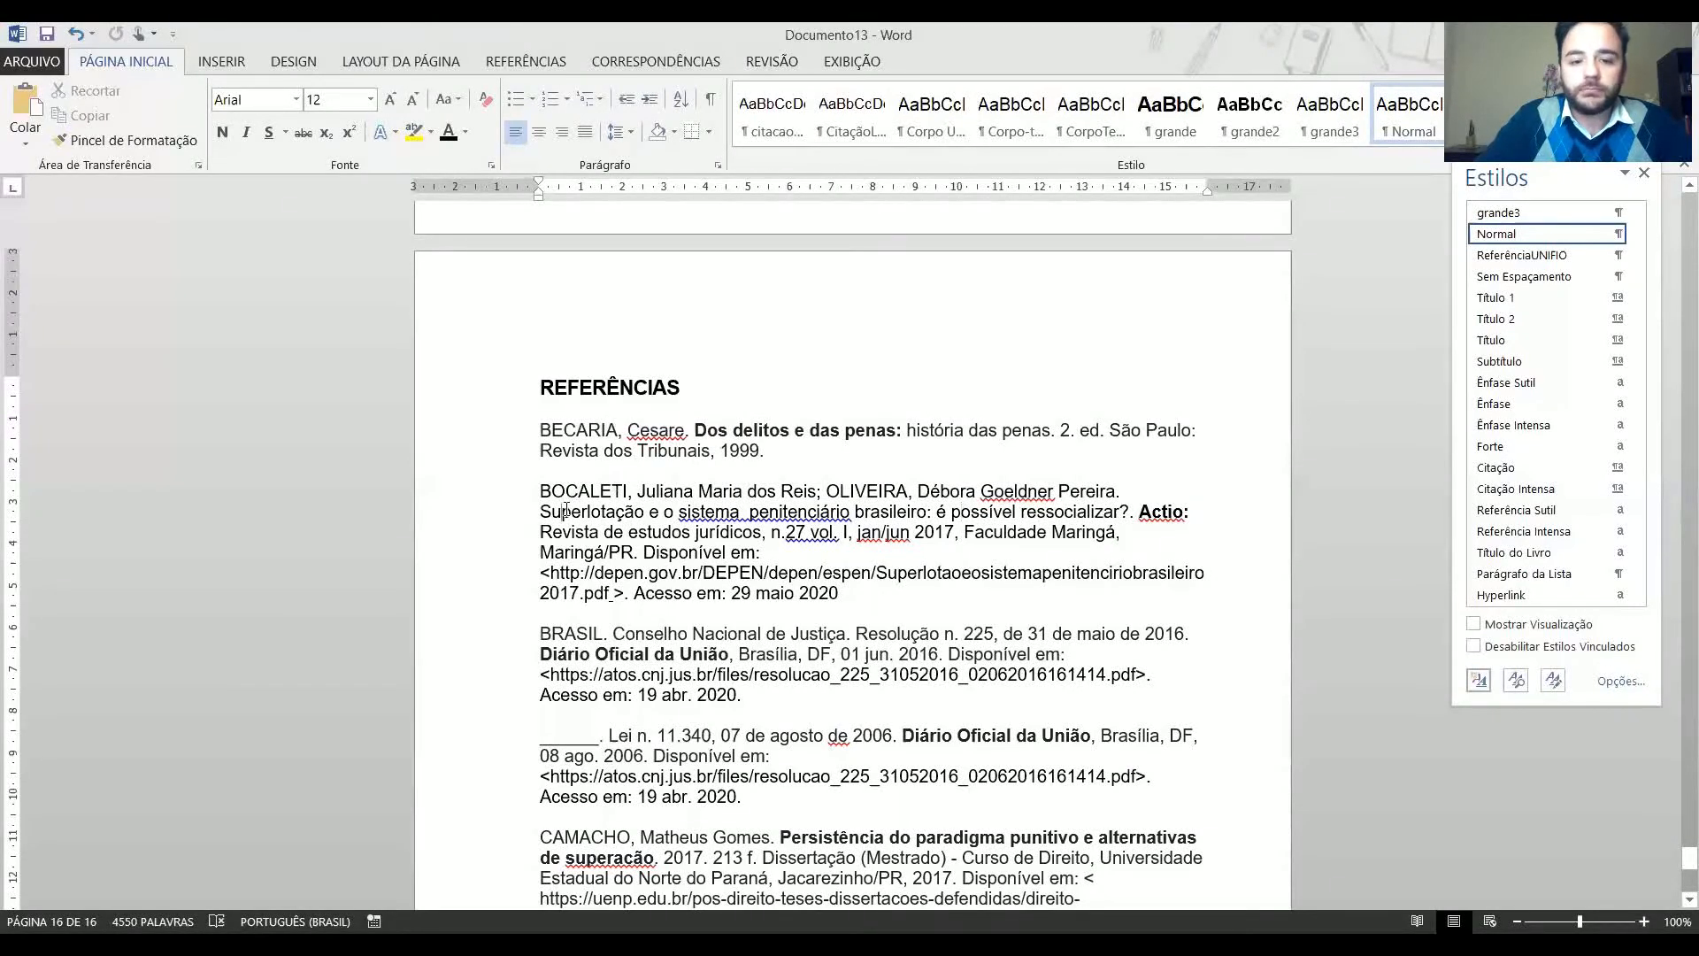
Examine the non-bold article title "Superlotação e o sistema penitenciário brasileiro: é possível ressocializar?" in the second reference entry.
key(ctrl+shift+Right)
key(ctrl+shift+Right)
key(ctrl+shift+Right)
key(ctrl+shift+Right)
key(ctrl+shift+Right)
key(ctrl+shift+Right)
key(ctrl+shift+Right)
key(ctrl+shift+Right)
key(ctrl+shift+Right)
key(ctrl+shift+Right)
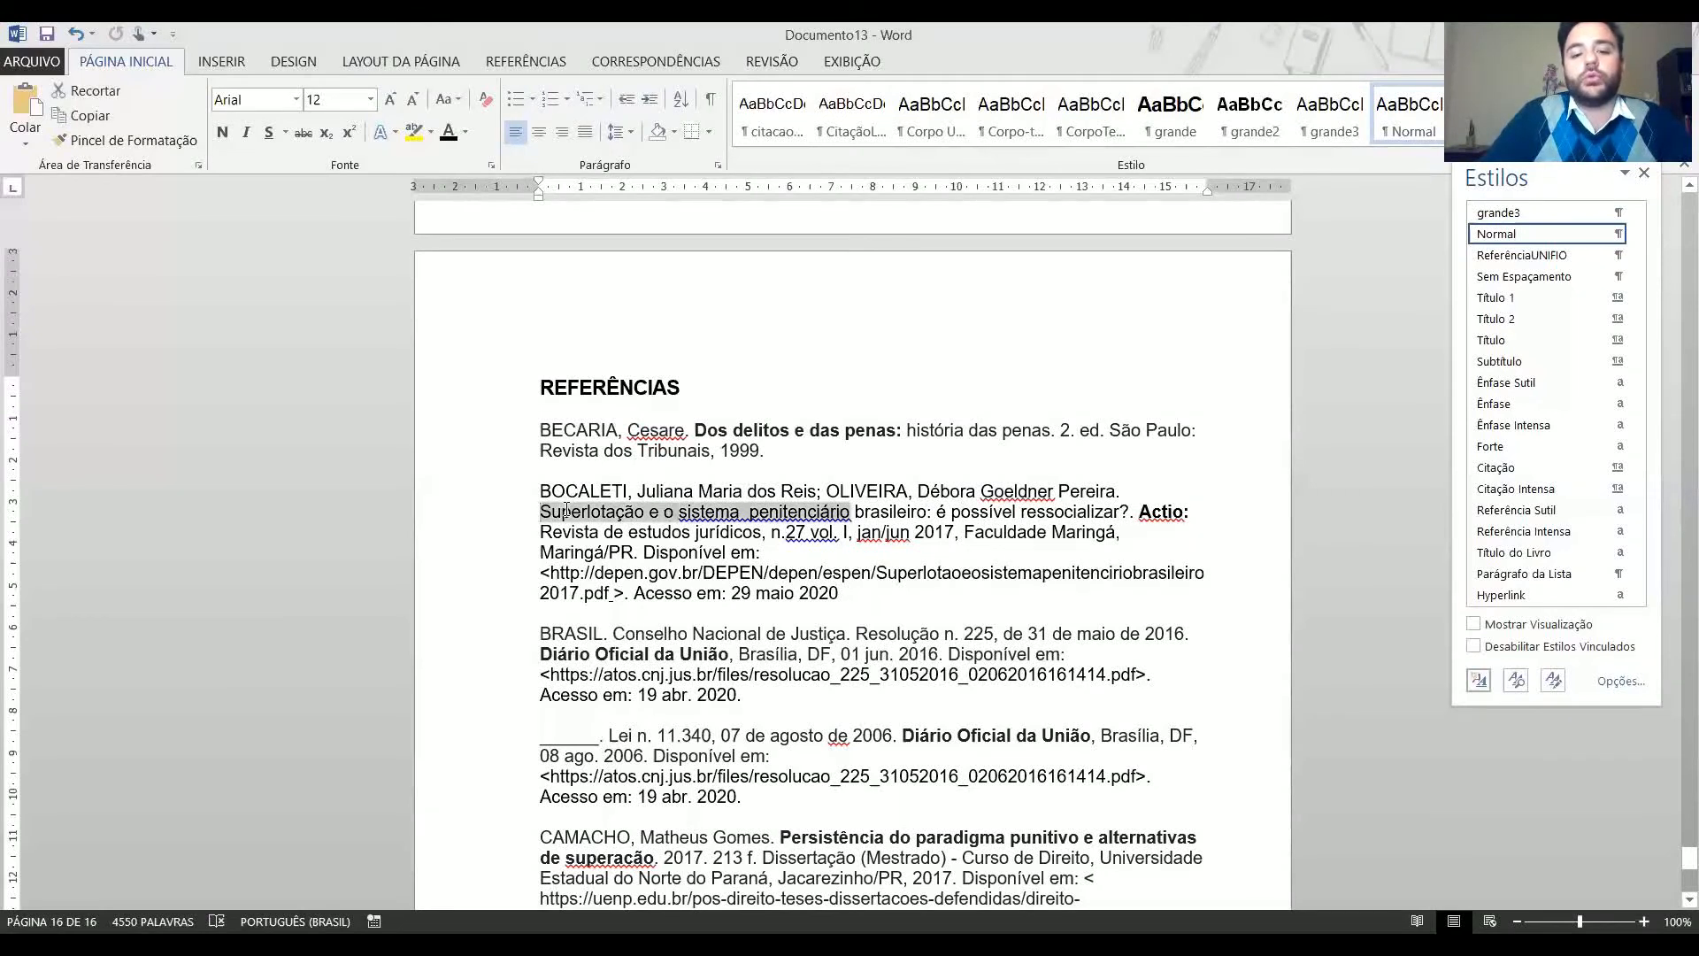
key(shift+Right)
key(shift+Right)
key(shift+Right)
key(shift+Right)
key(shift+Right)
key(shift+Right)
key(shift+Right)
key(shift+Right)
key(shift+Left)
key(shift+Left)
key(shift+Left)
key(shift+Left)
key(shift+Left)
key(shift+Left)
key(shift+Left)
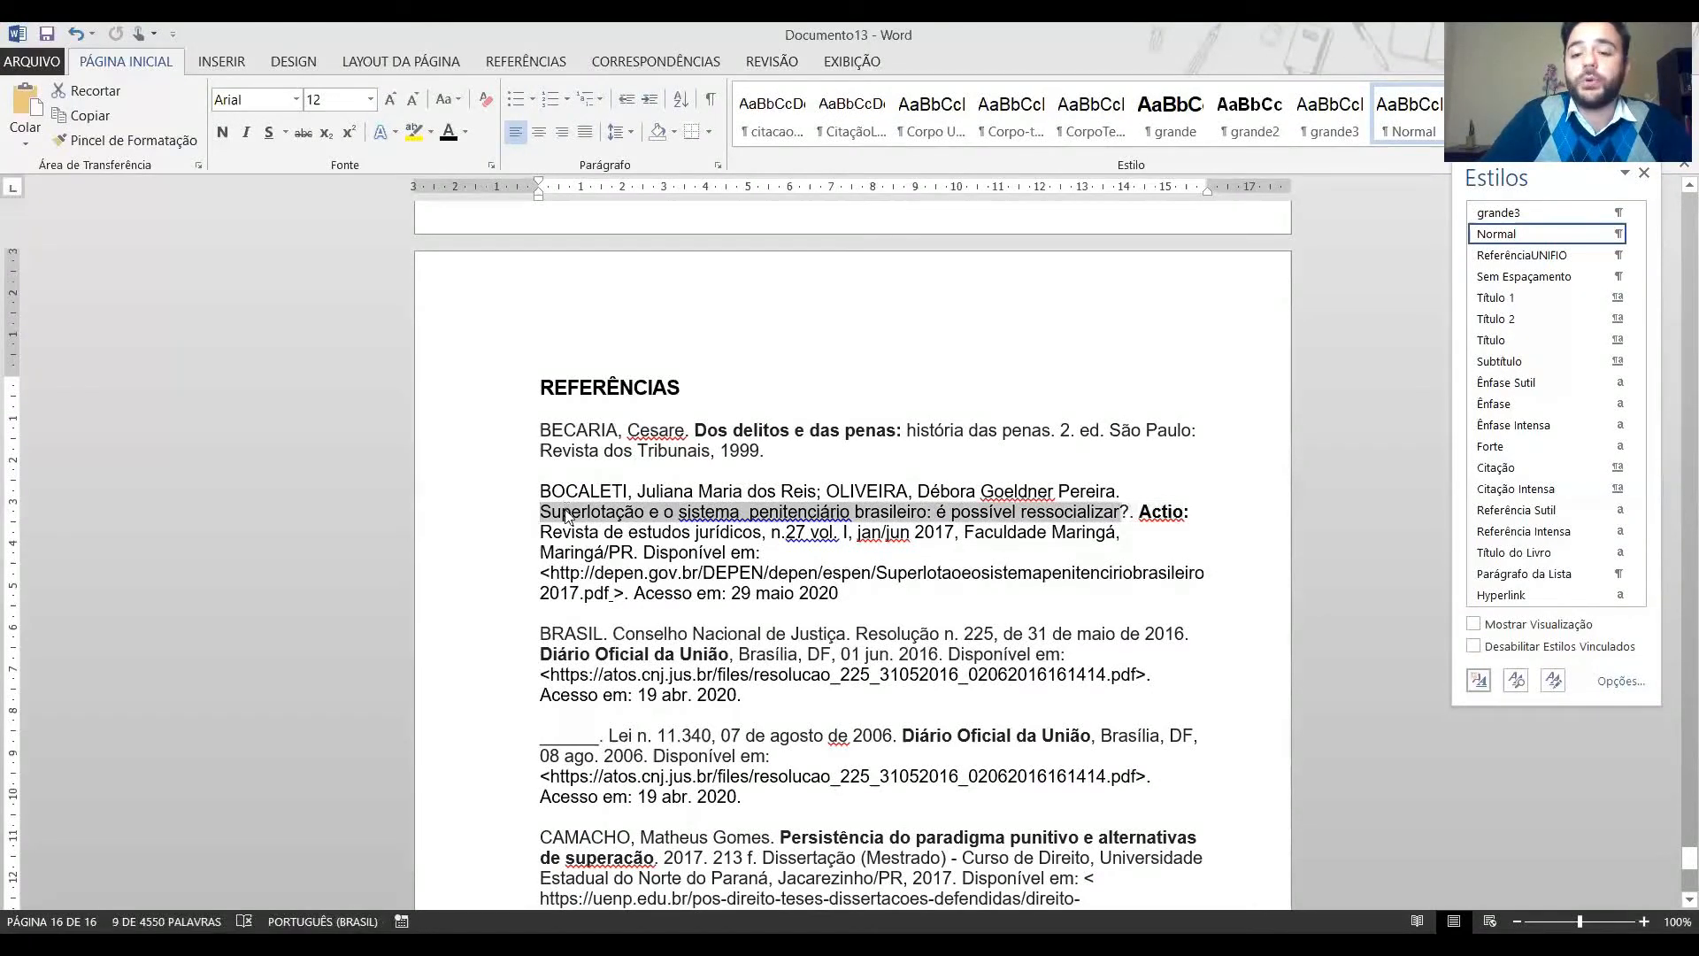
key(shift+Right)
Examine the bold journal title "Actio:" and locate its non-bold subtitle in the second reference entry.
key(Right)
key(Right)
key(Right)
key(shift+Right)
key(shift+Right)
key(shift+Right)
key(shift+Right)
key(shift+Right)
key(shift+Right)
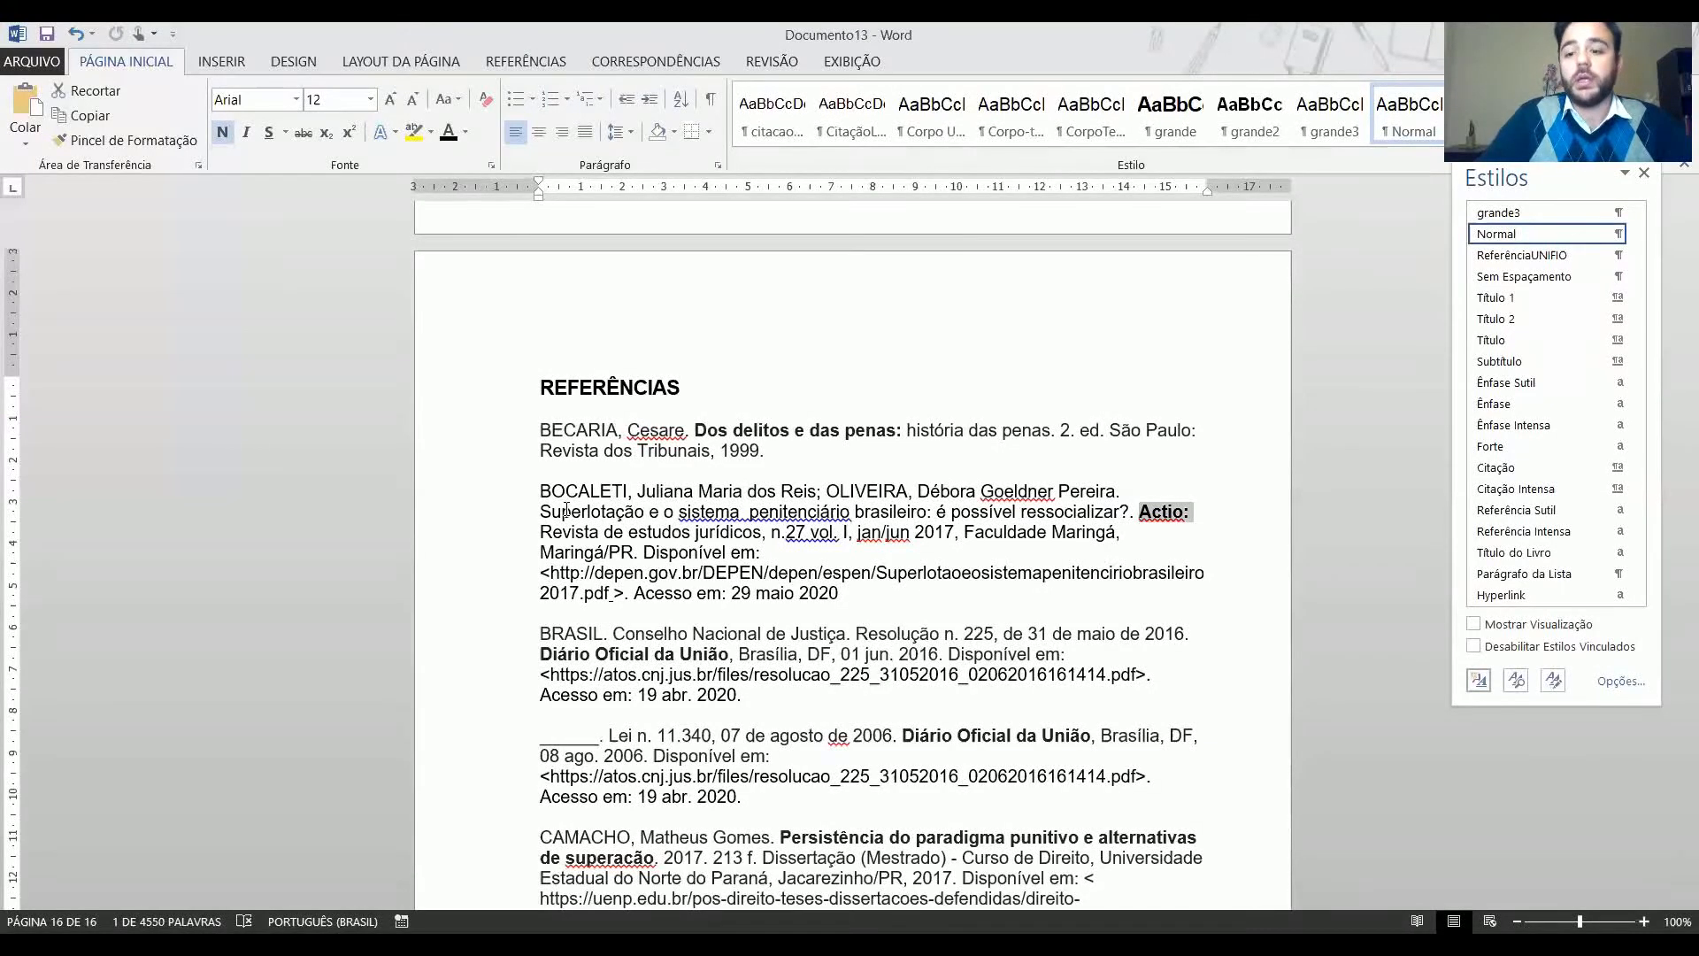
key(Left)
key(ctrl+shift+Right)
key(ctrl+shift+Right)
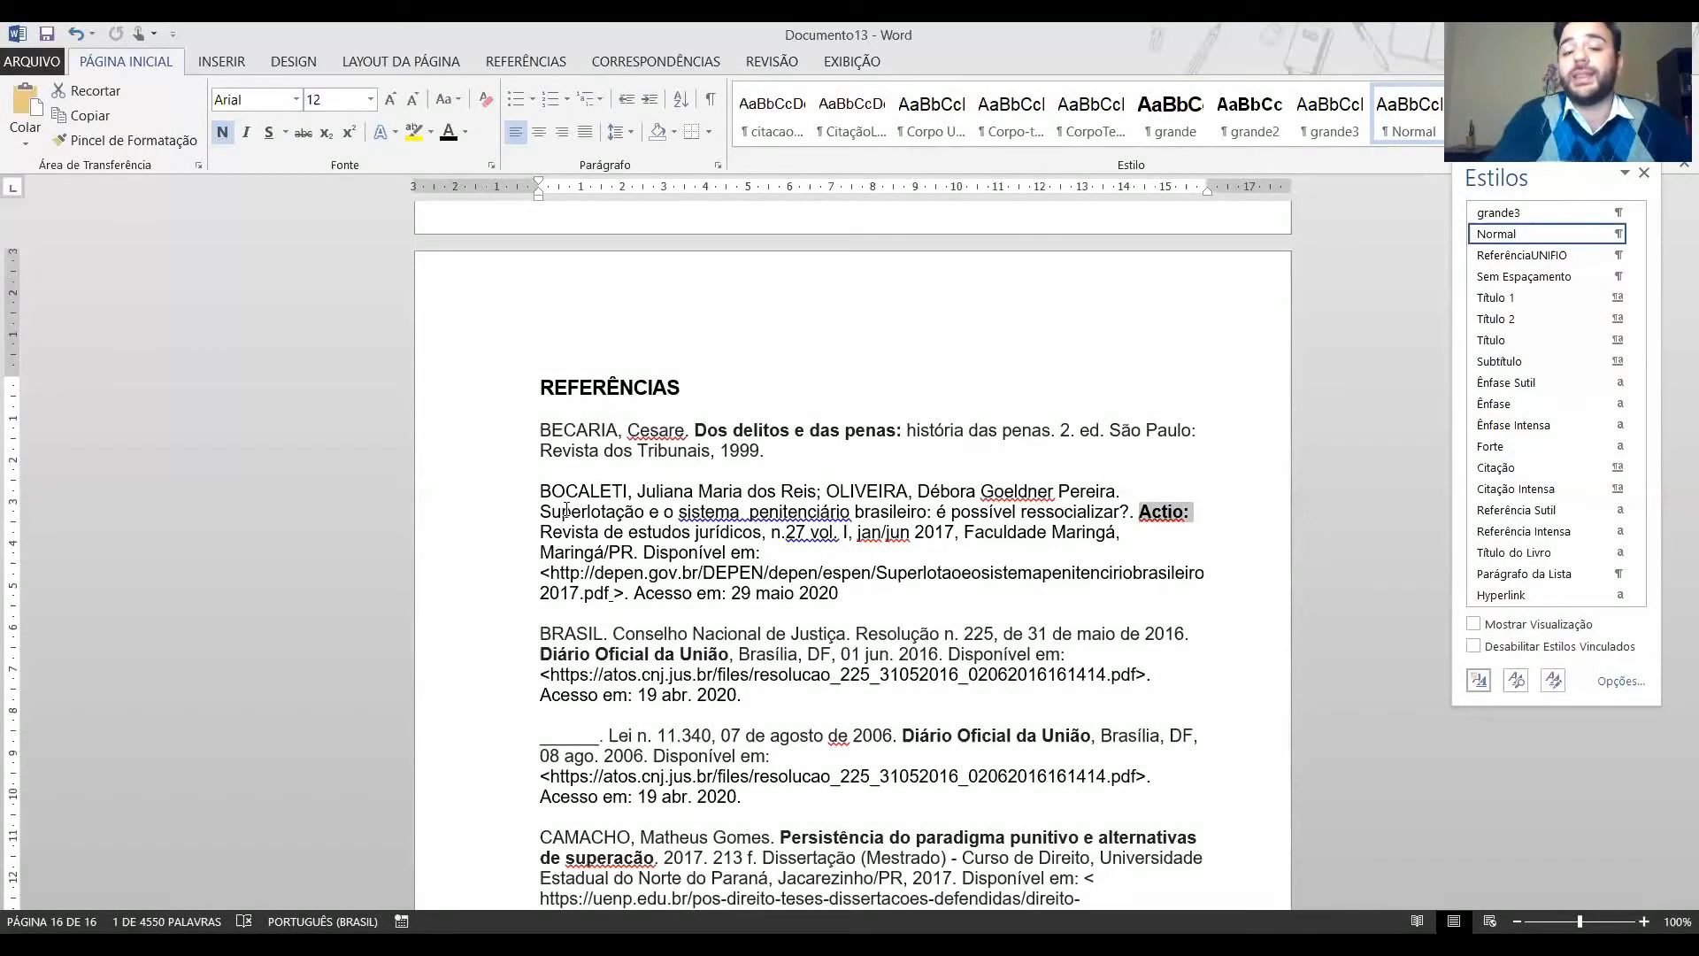
key(ctrl+Right)
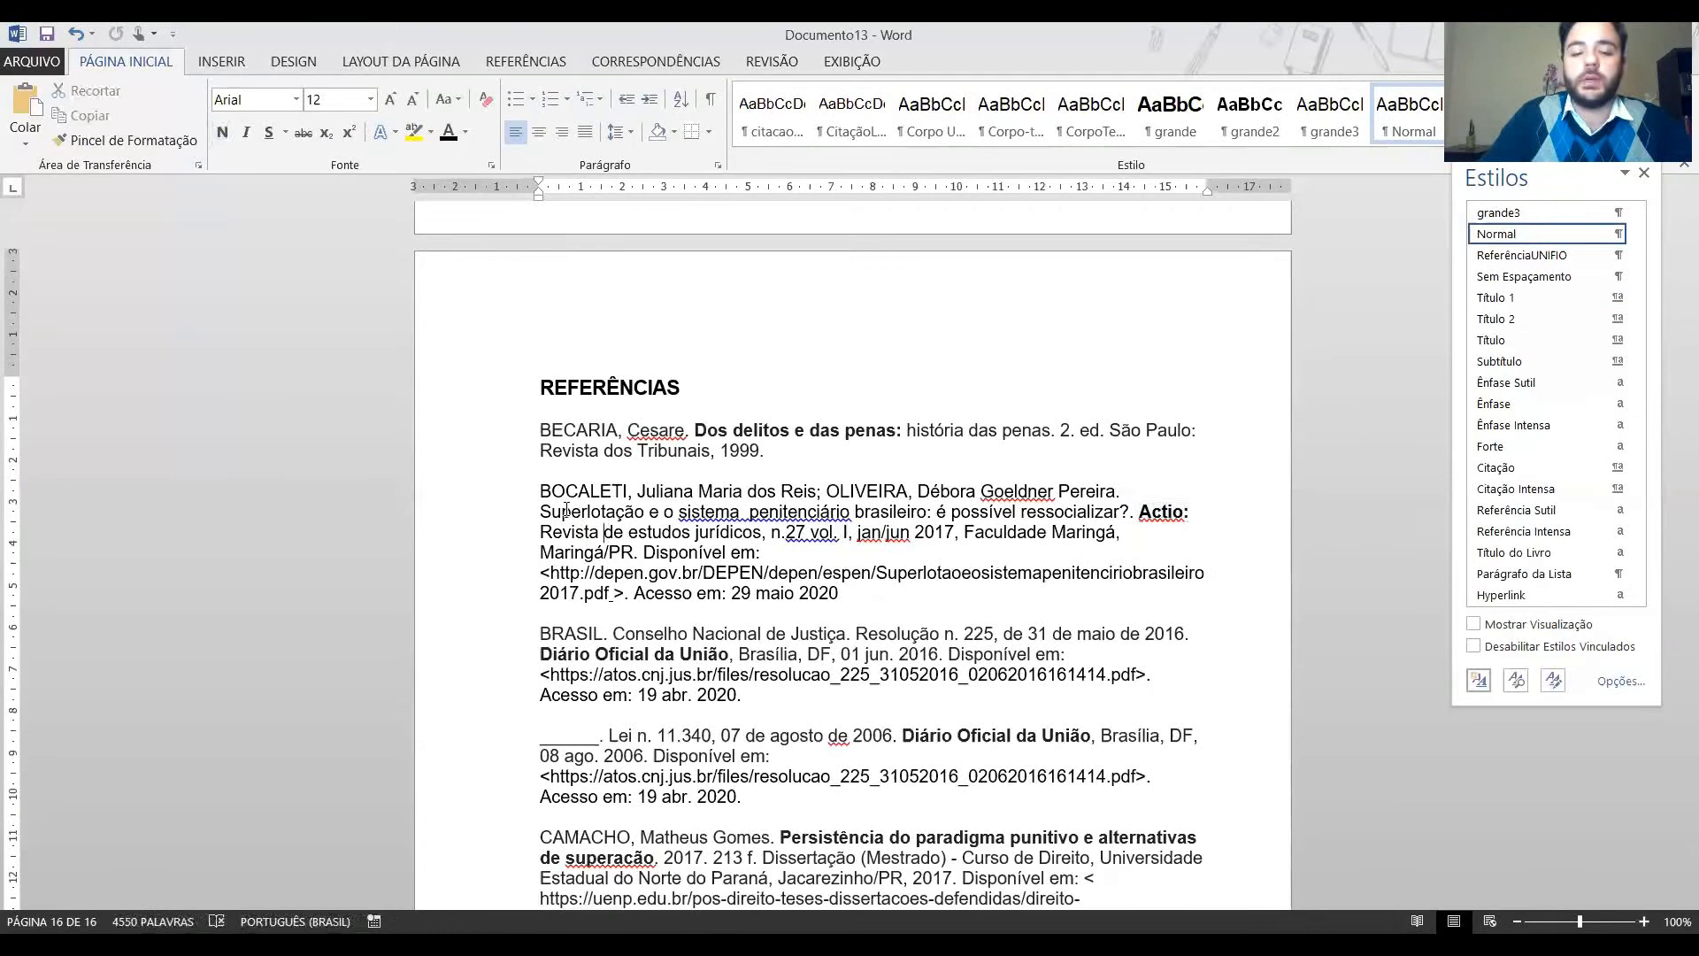
Insert a comma between "n.27" and "vol. I" in the second reference entry.
key(ctrl+shift+Right)
key(ctrl+shift+Right)
key(ctrl+shift+Right)
key(ctrl+shift+Right)
key(Right)
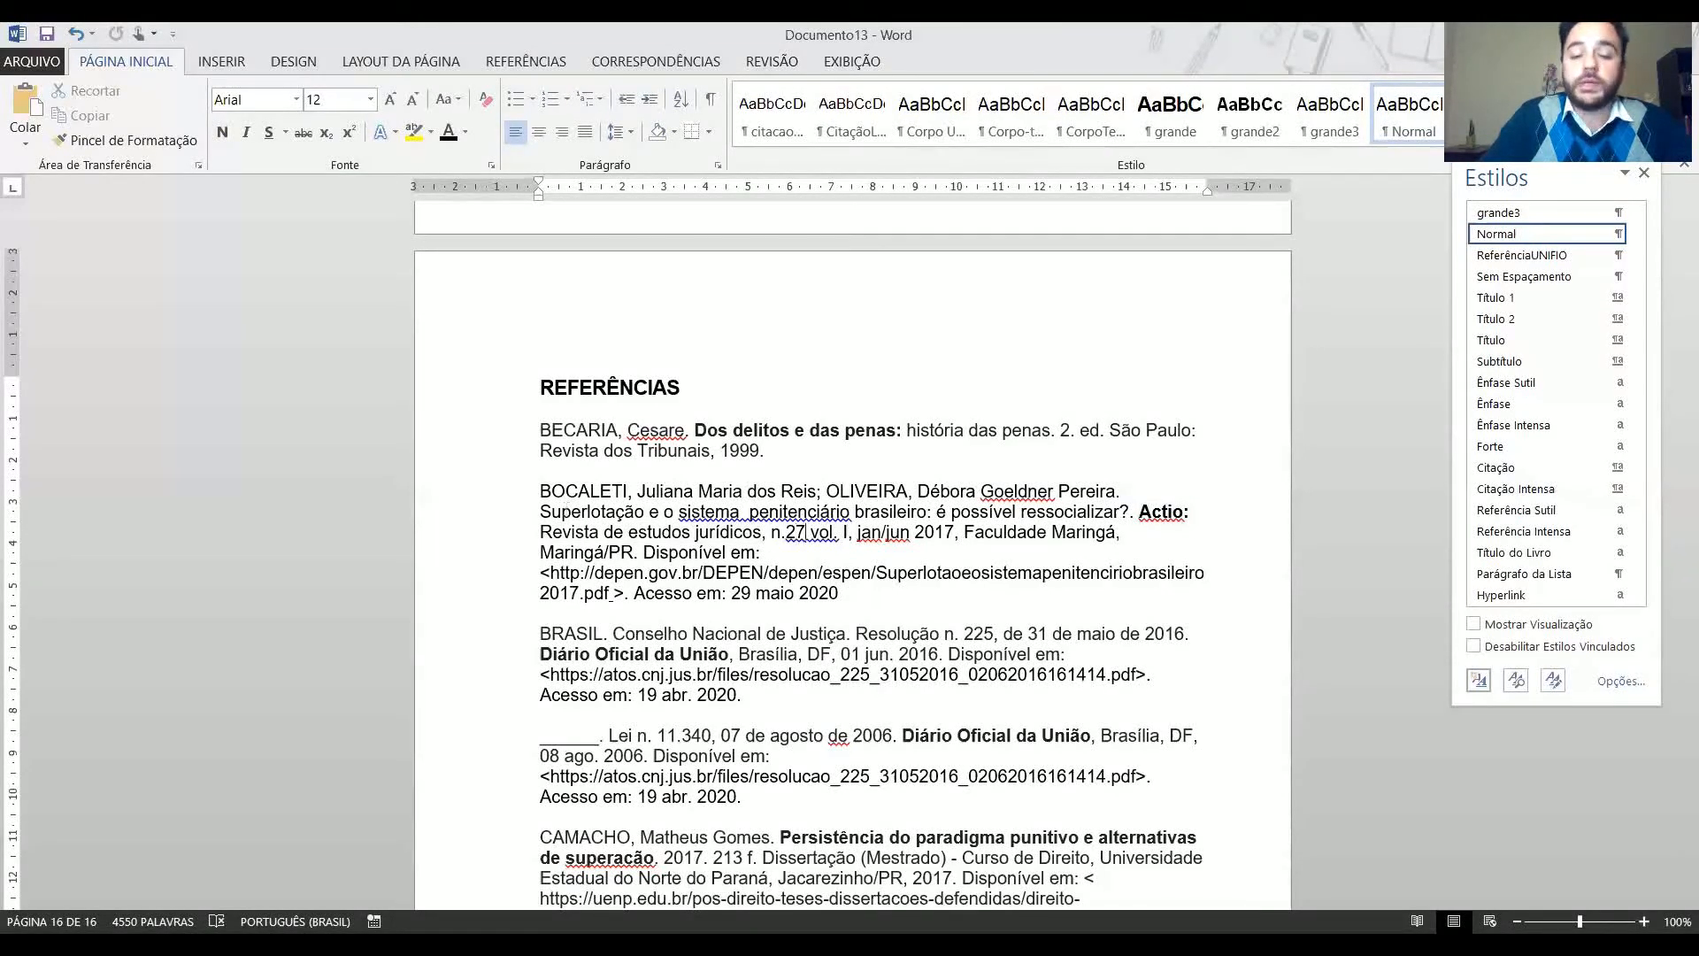
text(,)
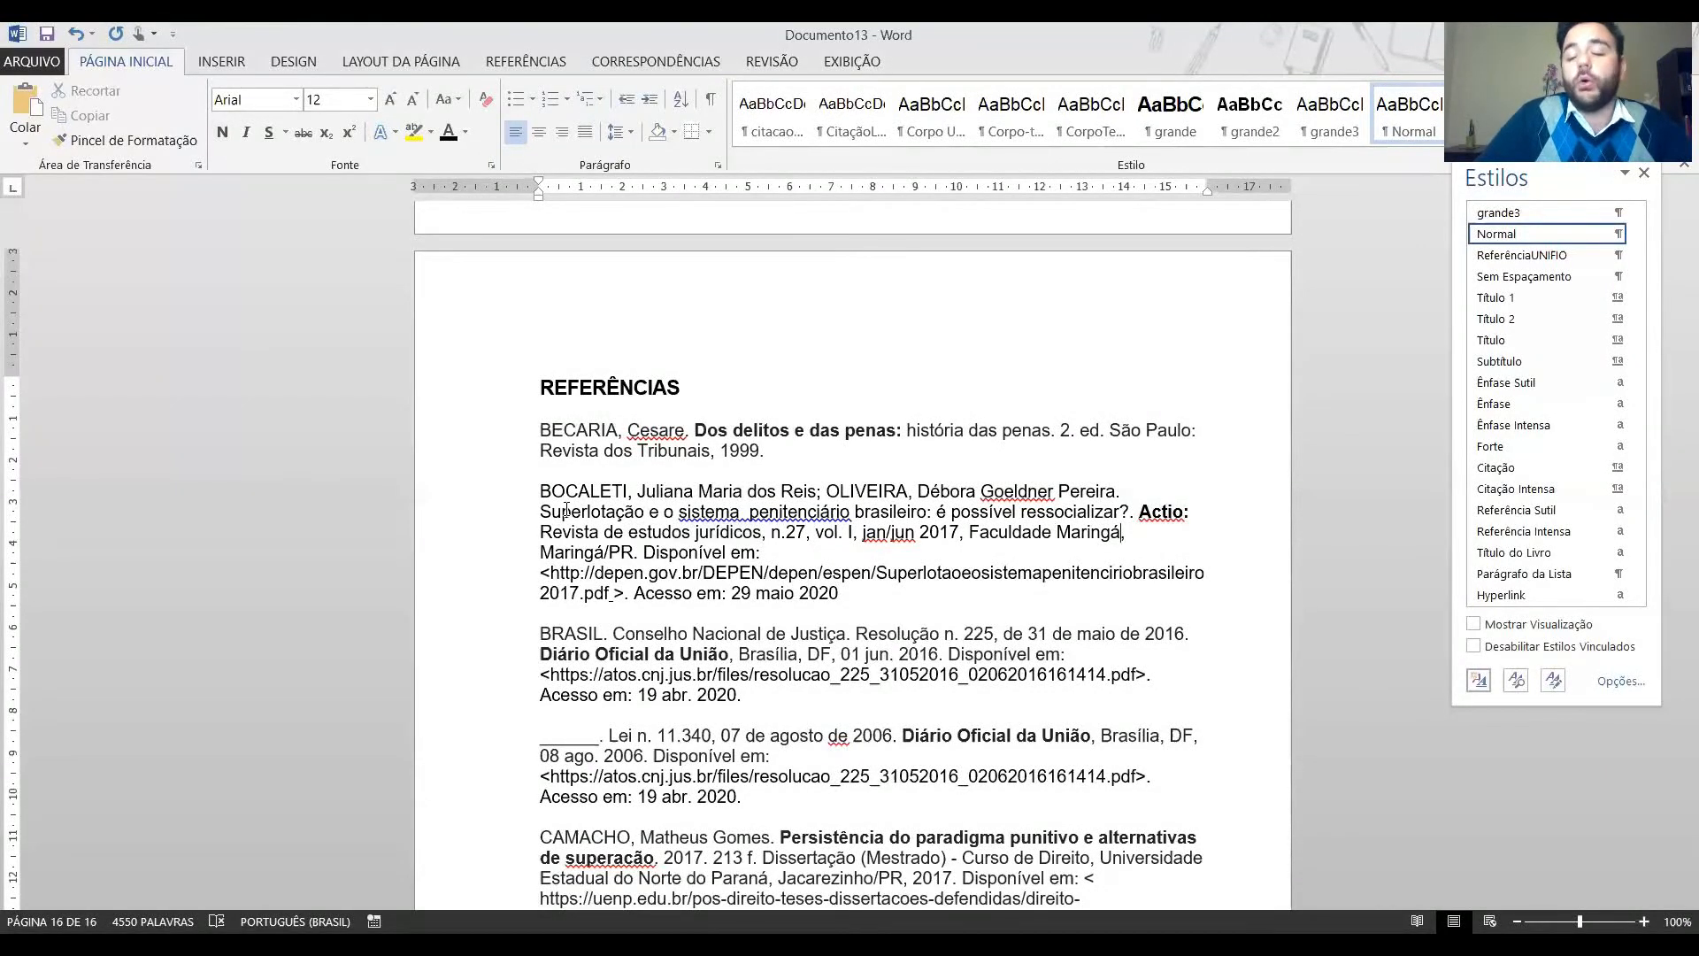
Examine the place of publication, "Maringá/PR", in the second reference entry.
key(Right)
key(Right)
key(Right)
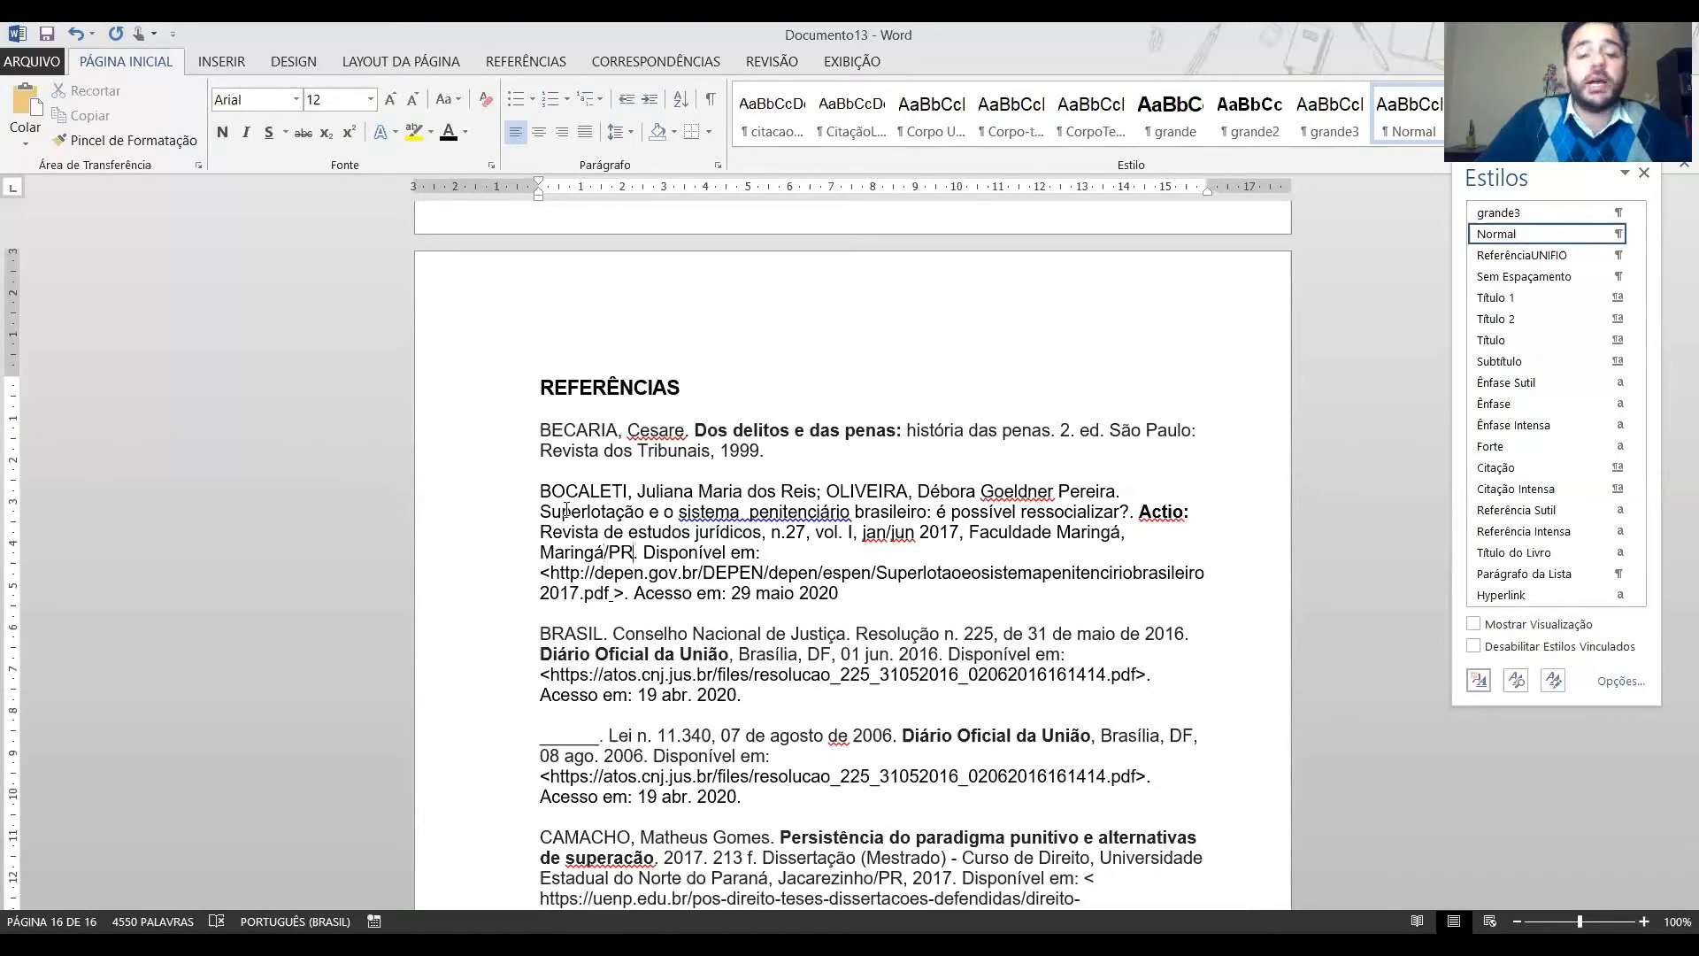
key(ctrl+shift+Left)
key(ctrl+shift+Left)
key(ctrl+shift+Left)
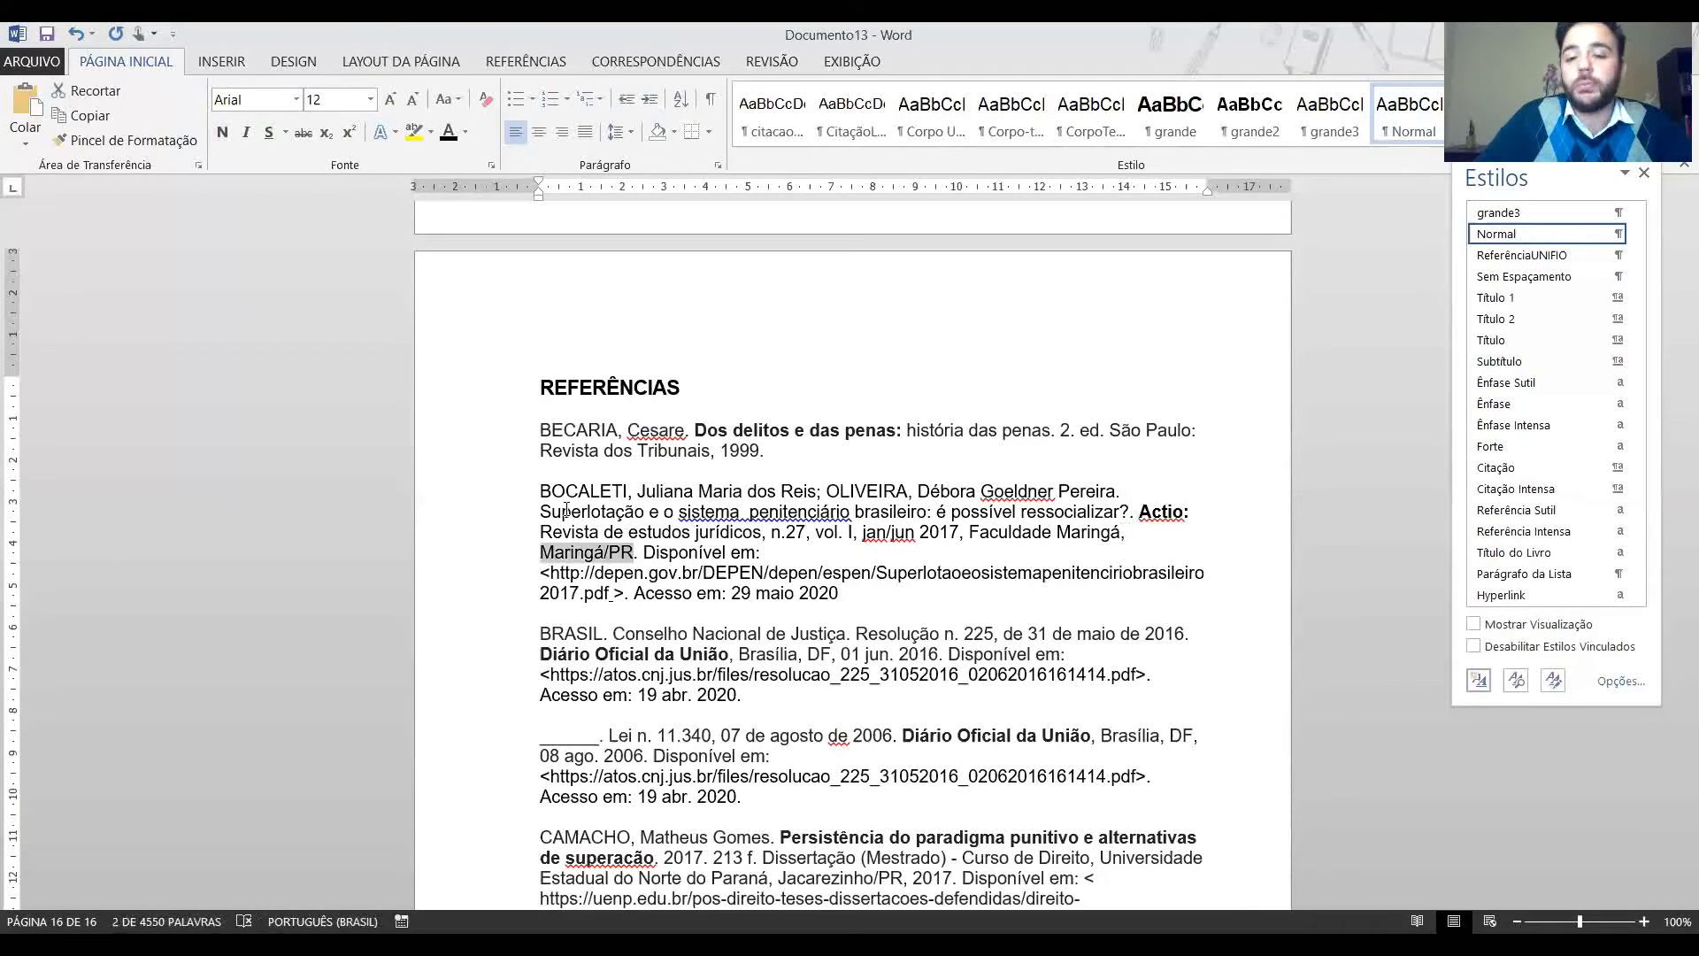
key(ctrl+shift+Left)
key(ctrl+shift+Right)
key(ctrl+shift+Right)
Examine the "Disponível em" note and the bracketed web address in the second reference entry.
key(ctrl+Right)
key(ctrl+Right)
key(ctrl+Right)
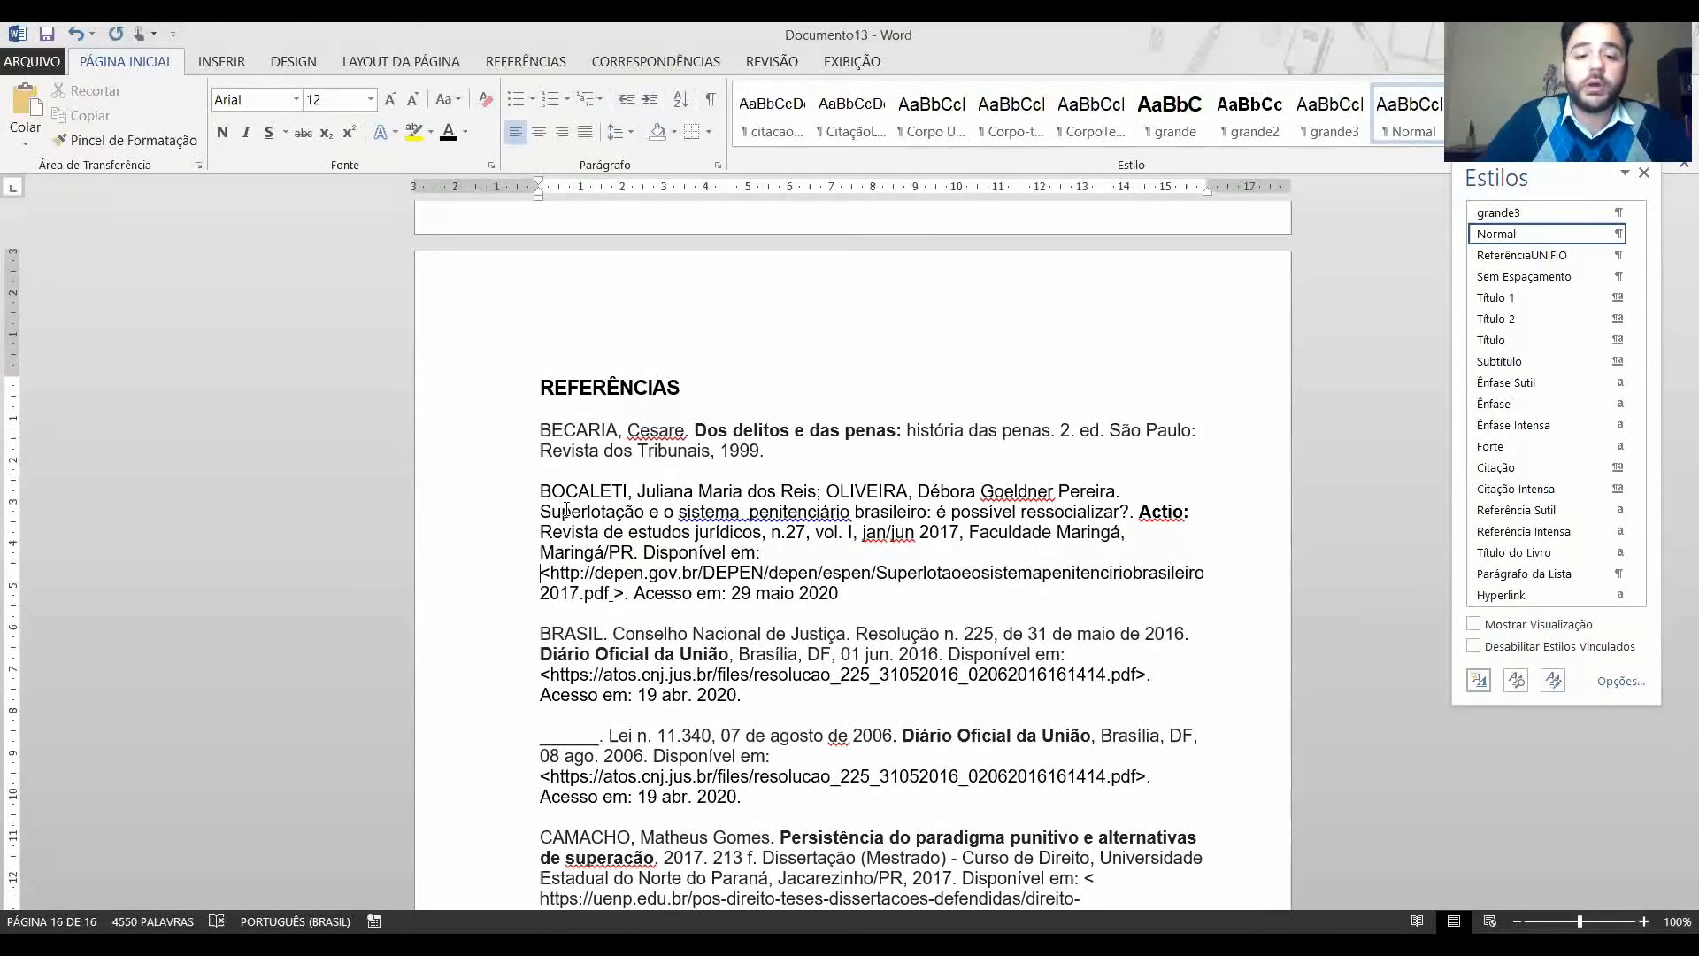
key(ctrl+Right)
key(ctrl+Right)
key(ctrl+Right)
key(ctrl+Right)
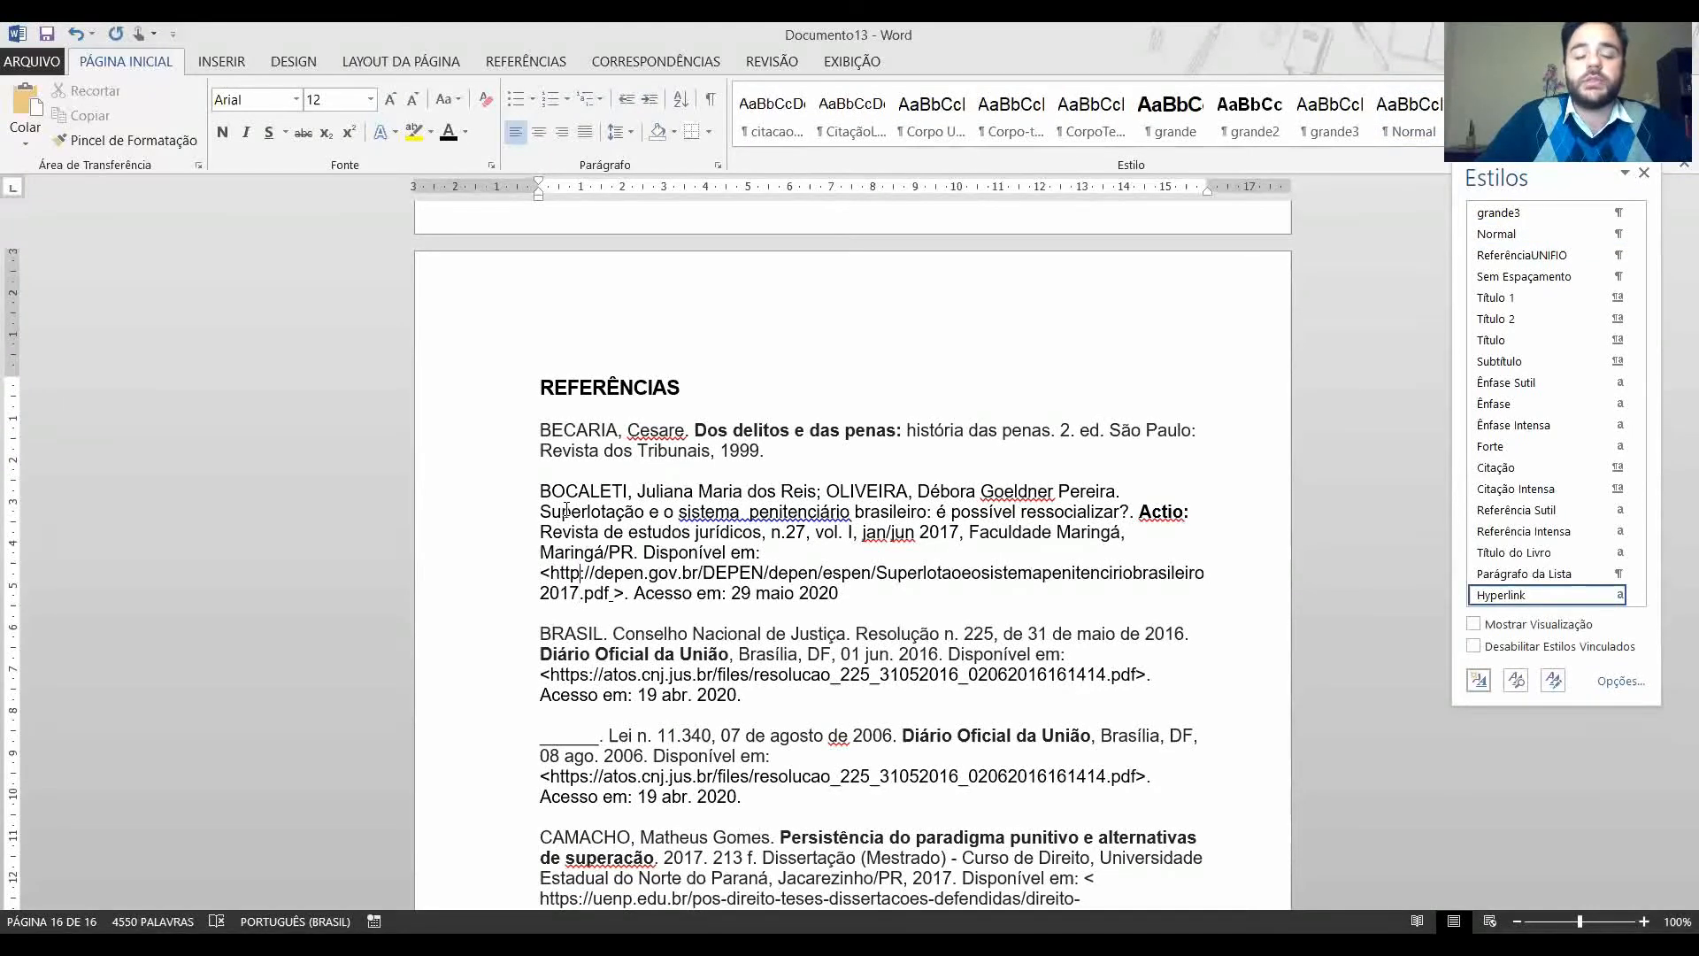
key(Down)
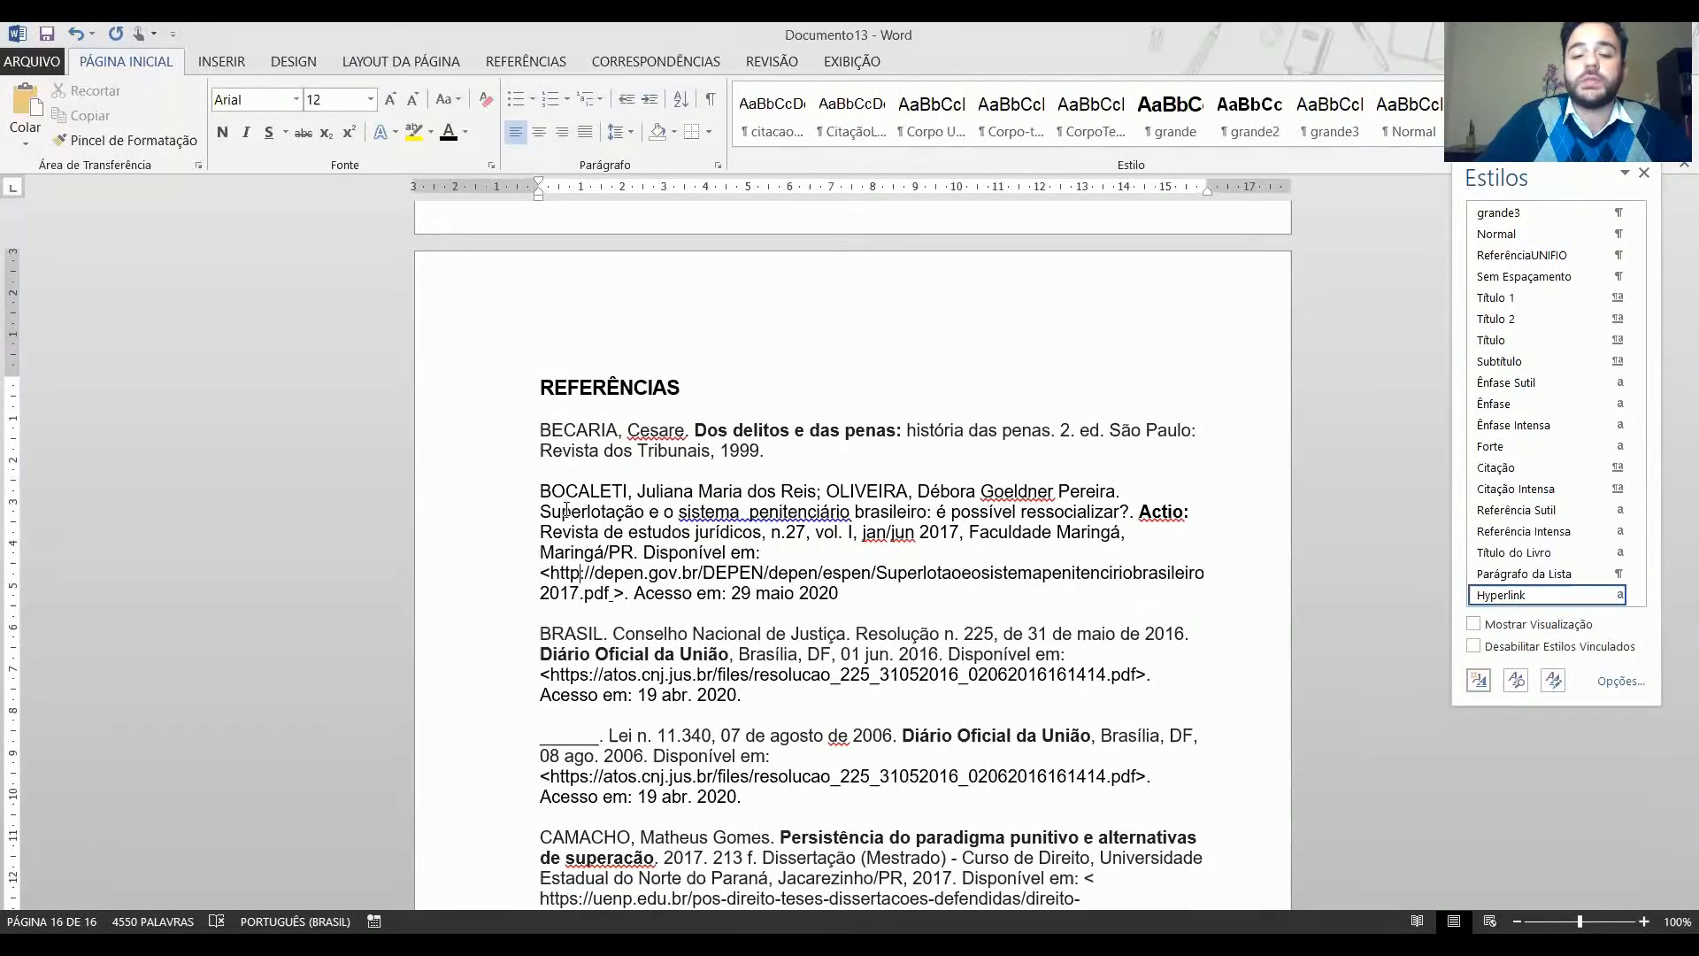
Go over the access date of the second reference entry and add a period after 2020.
key(ctrl+Right)
key(ctrl+Right)
key(ctrl+Right)
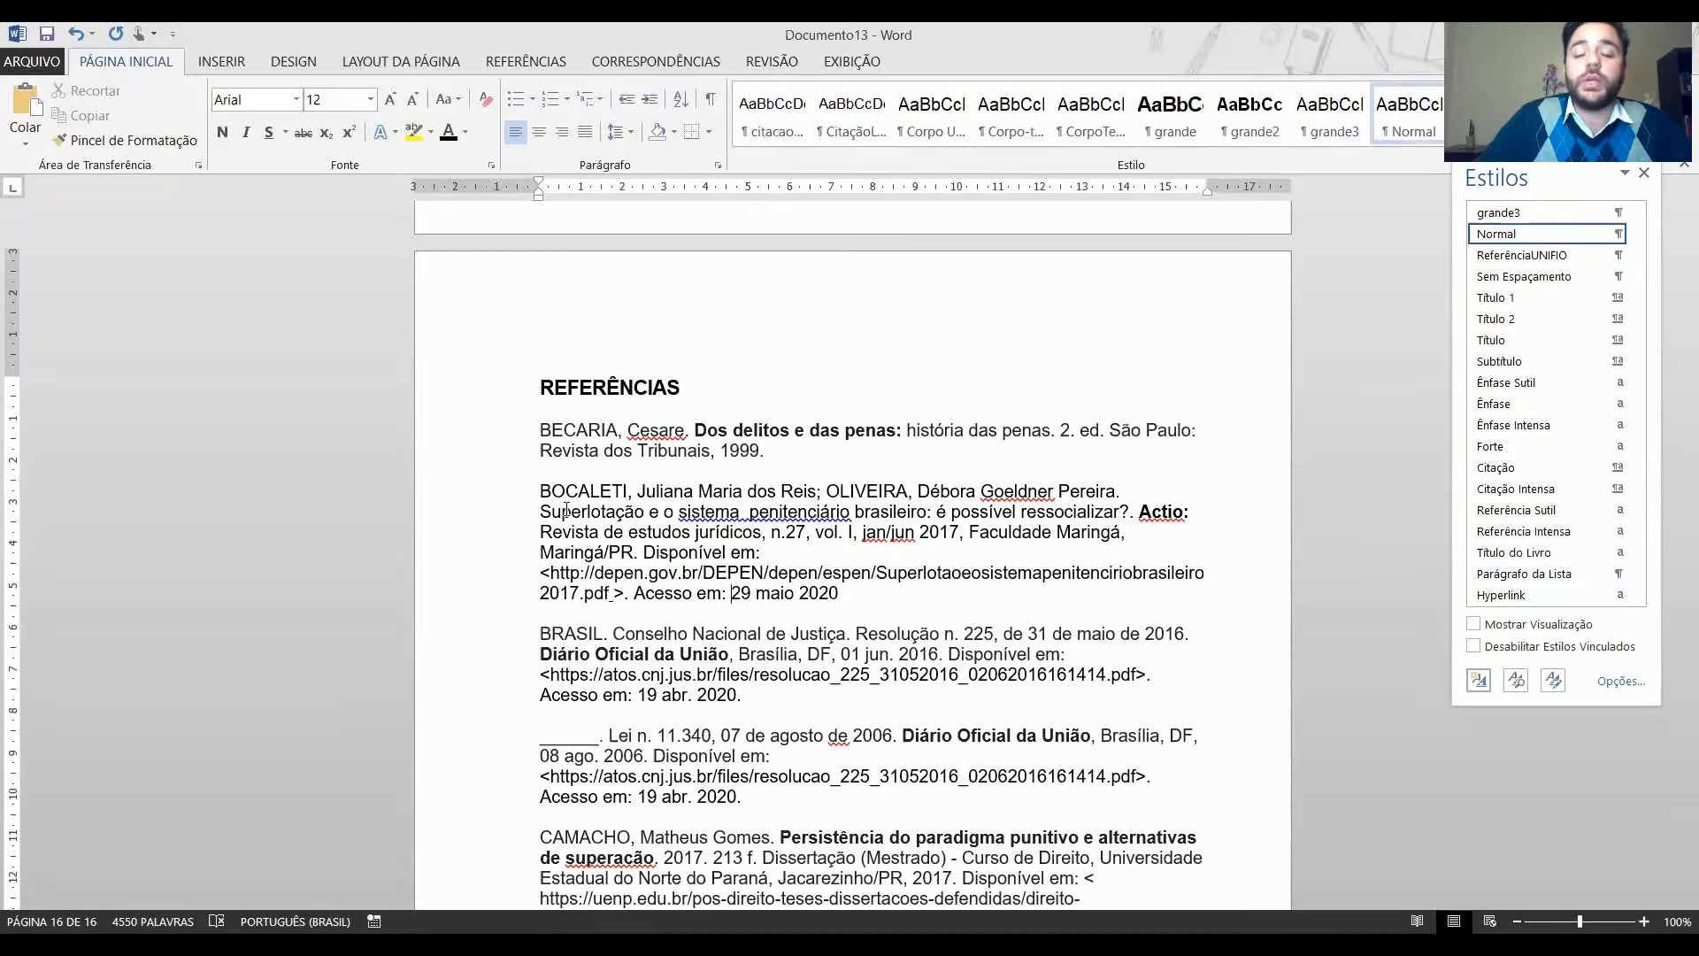
key(shift+Left)
key(shift+Left)
key(Right)
key(Right)
key(shift+Right)
key(shift+Right)
key(shift+Right)
key(shift+Right)
key(Right)
key(Right)
key(Right)
key(Right)
key(Right)
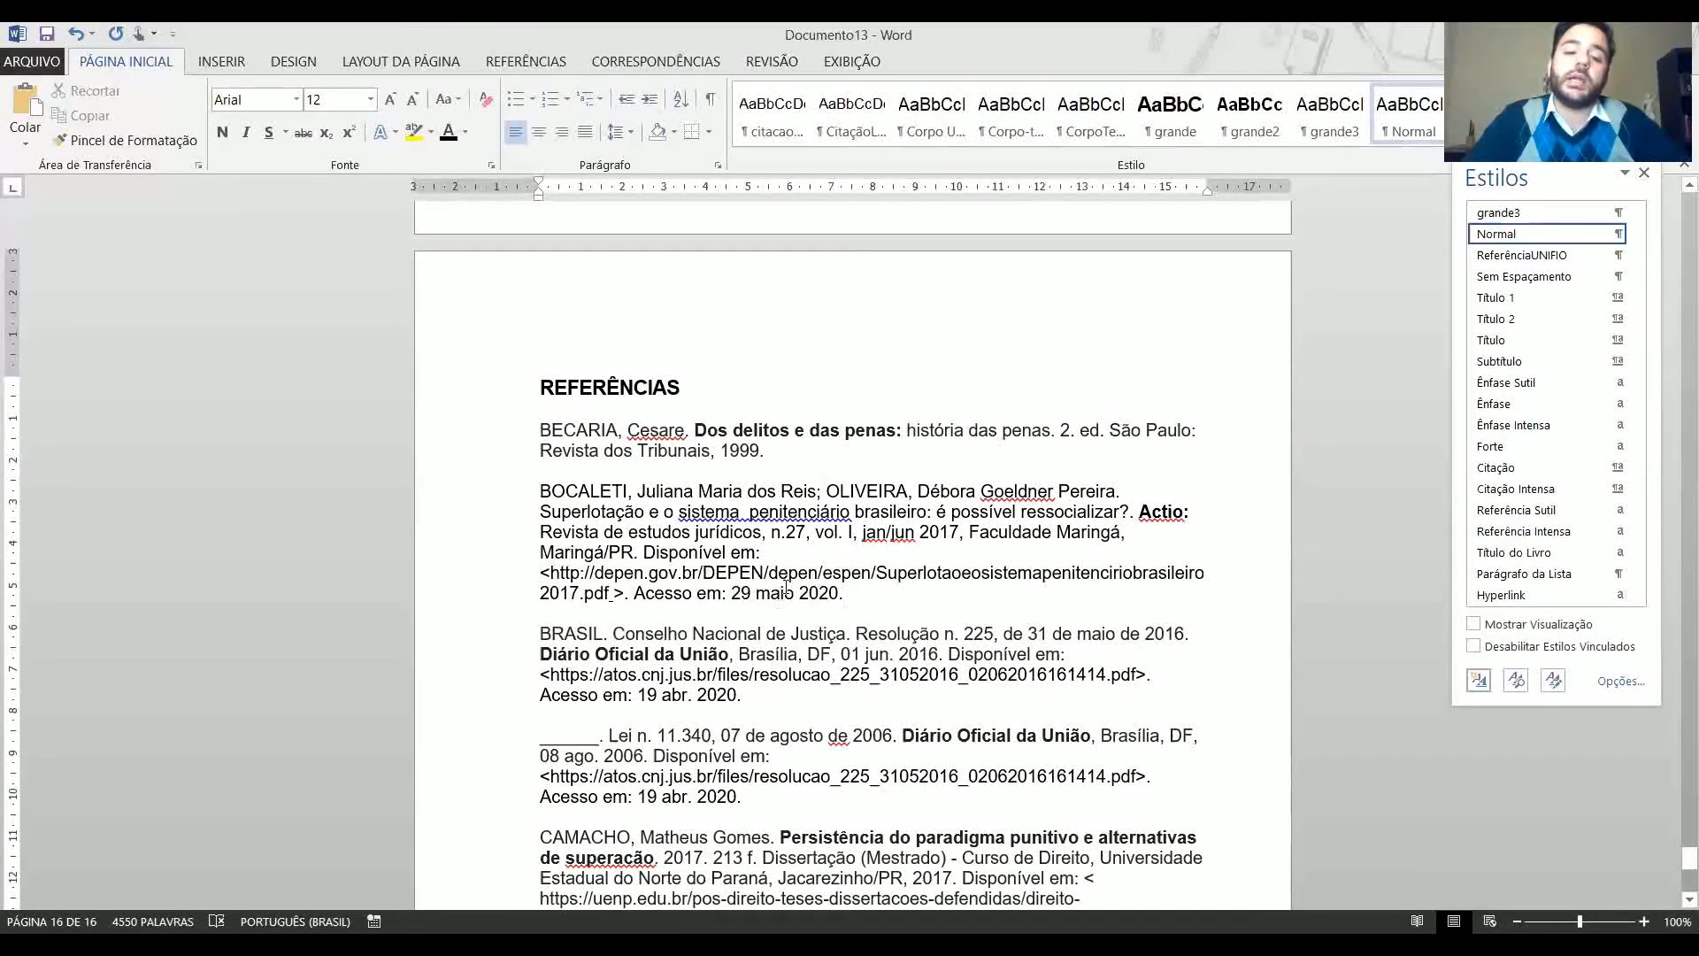
Examine how the day and month are written in the second reference entry's access date.
key(ctrl+shift+Left)
key(ctrl+shift+Left)
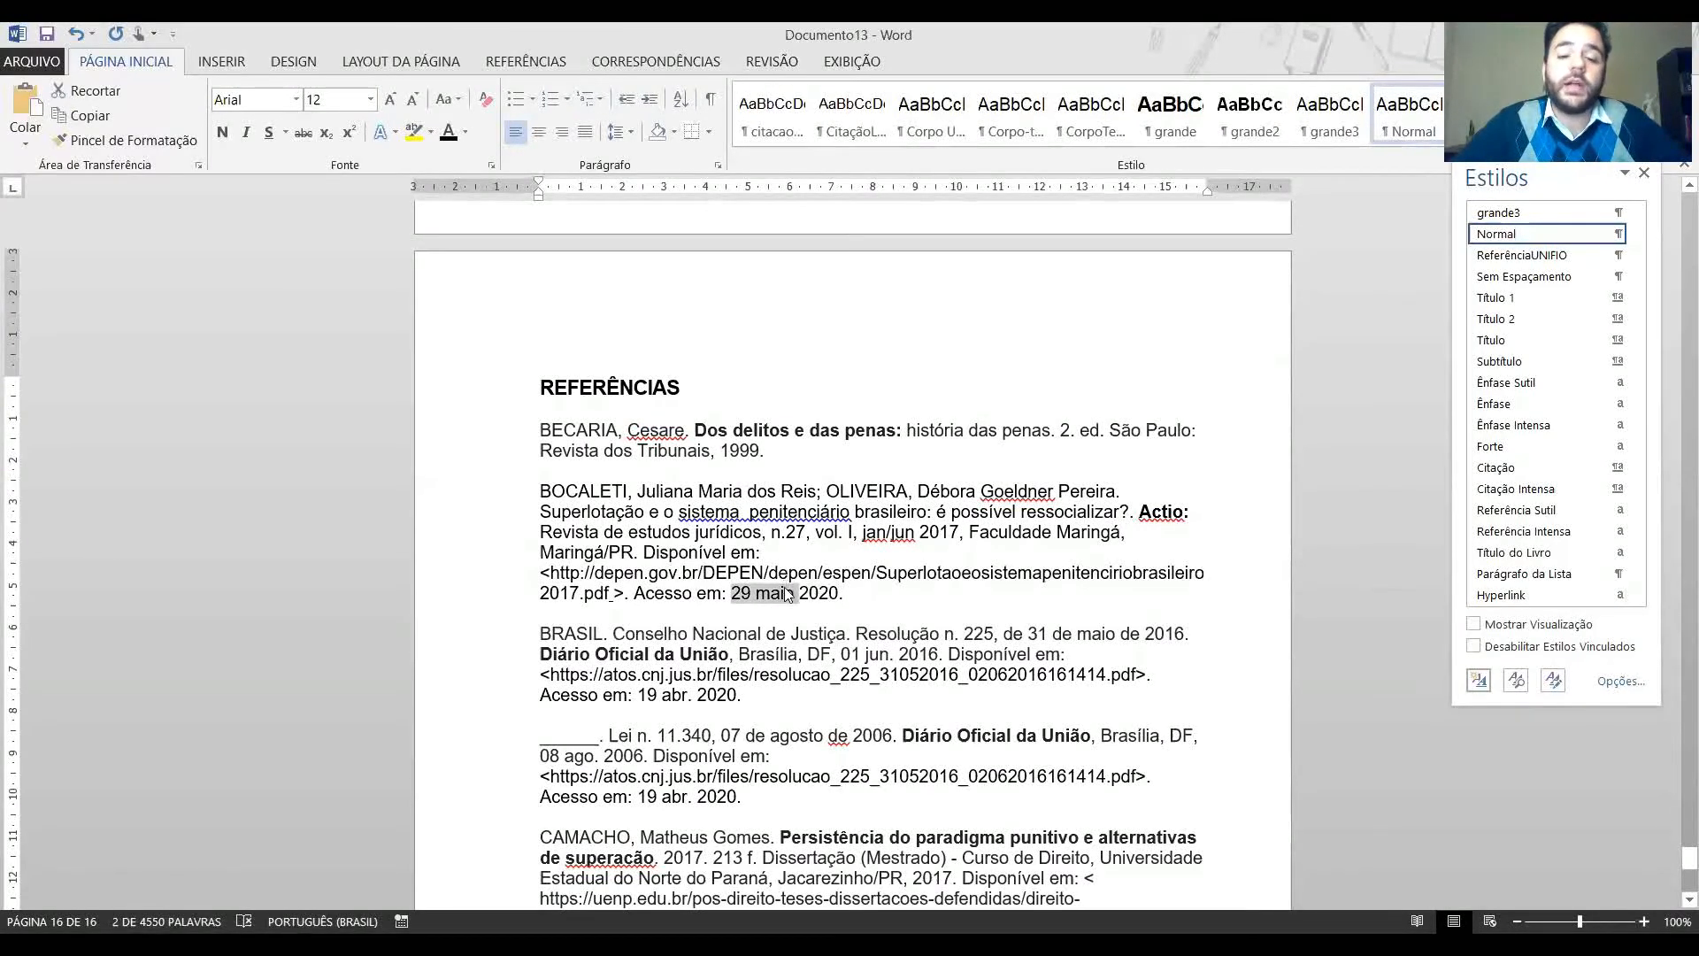
key(Down)
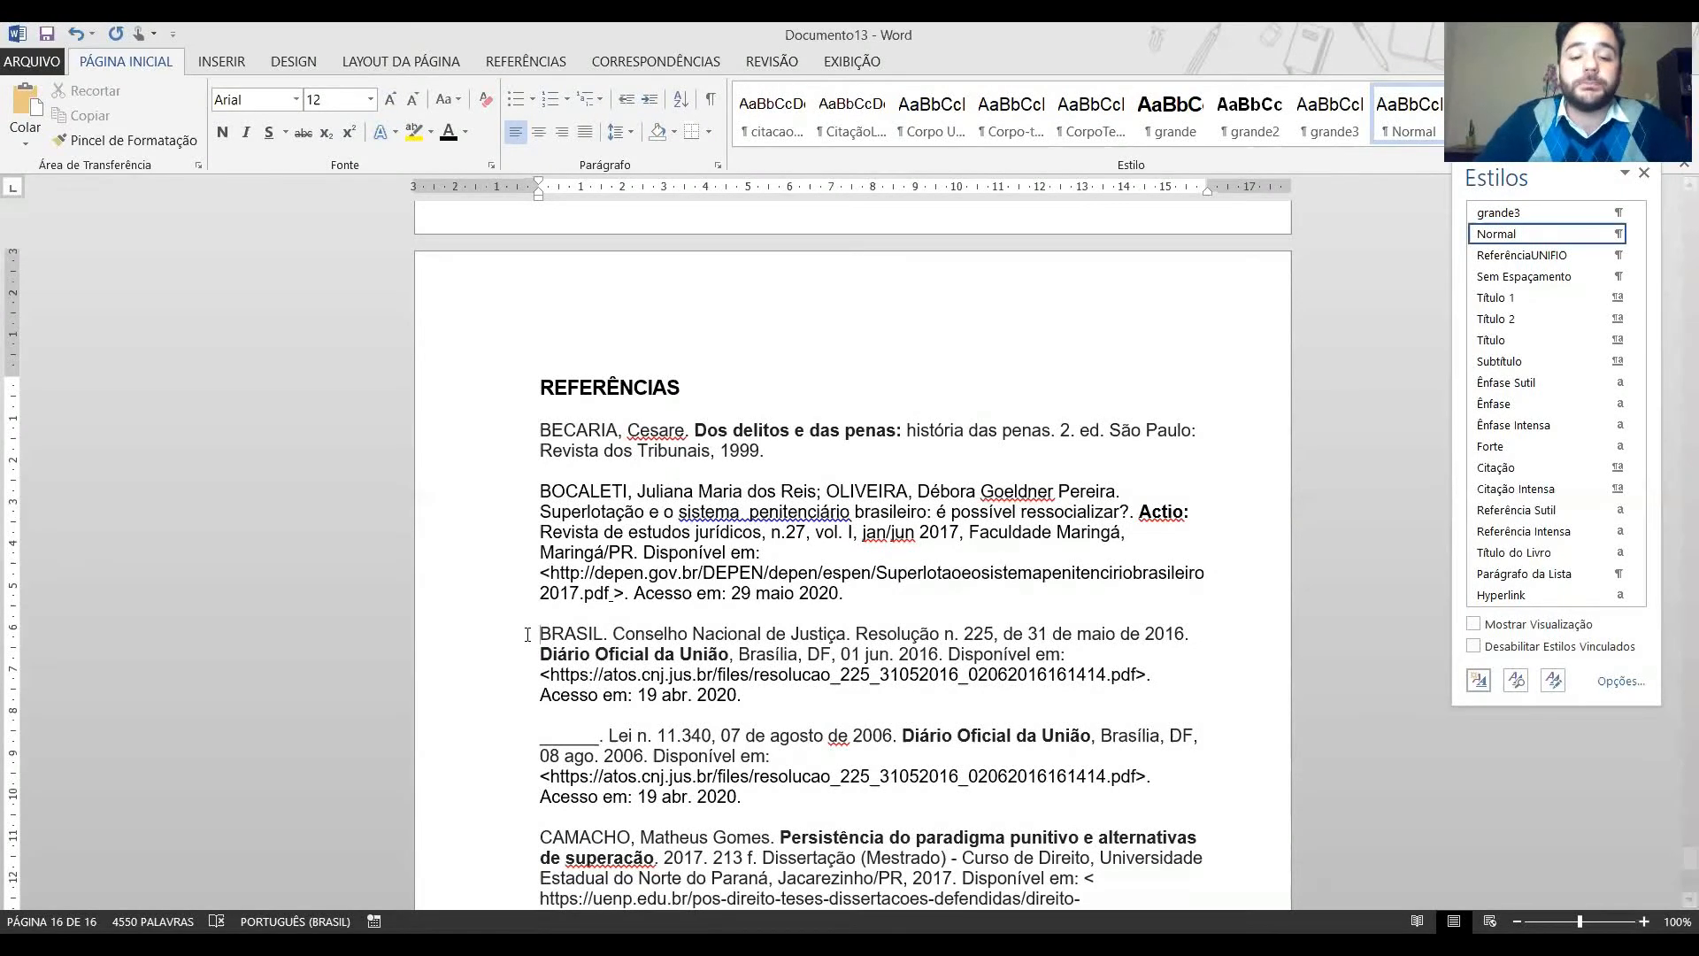
Examine the resolution number and date and the bold publication title "Diário Oficial da União" in the BRASIL resolution entry.
key(ctrl+Right)
key(ctrl+Right)
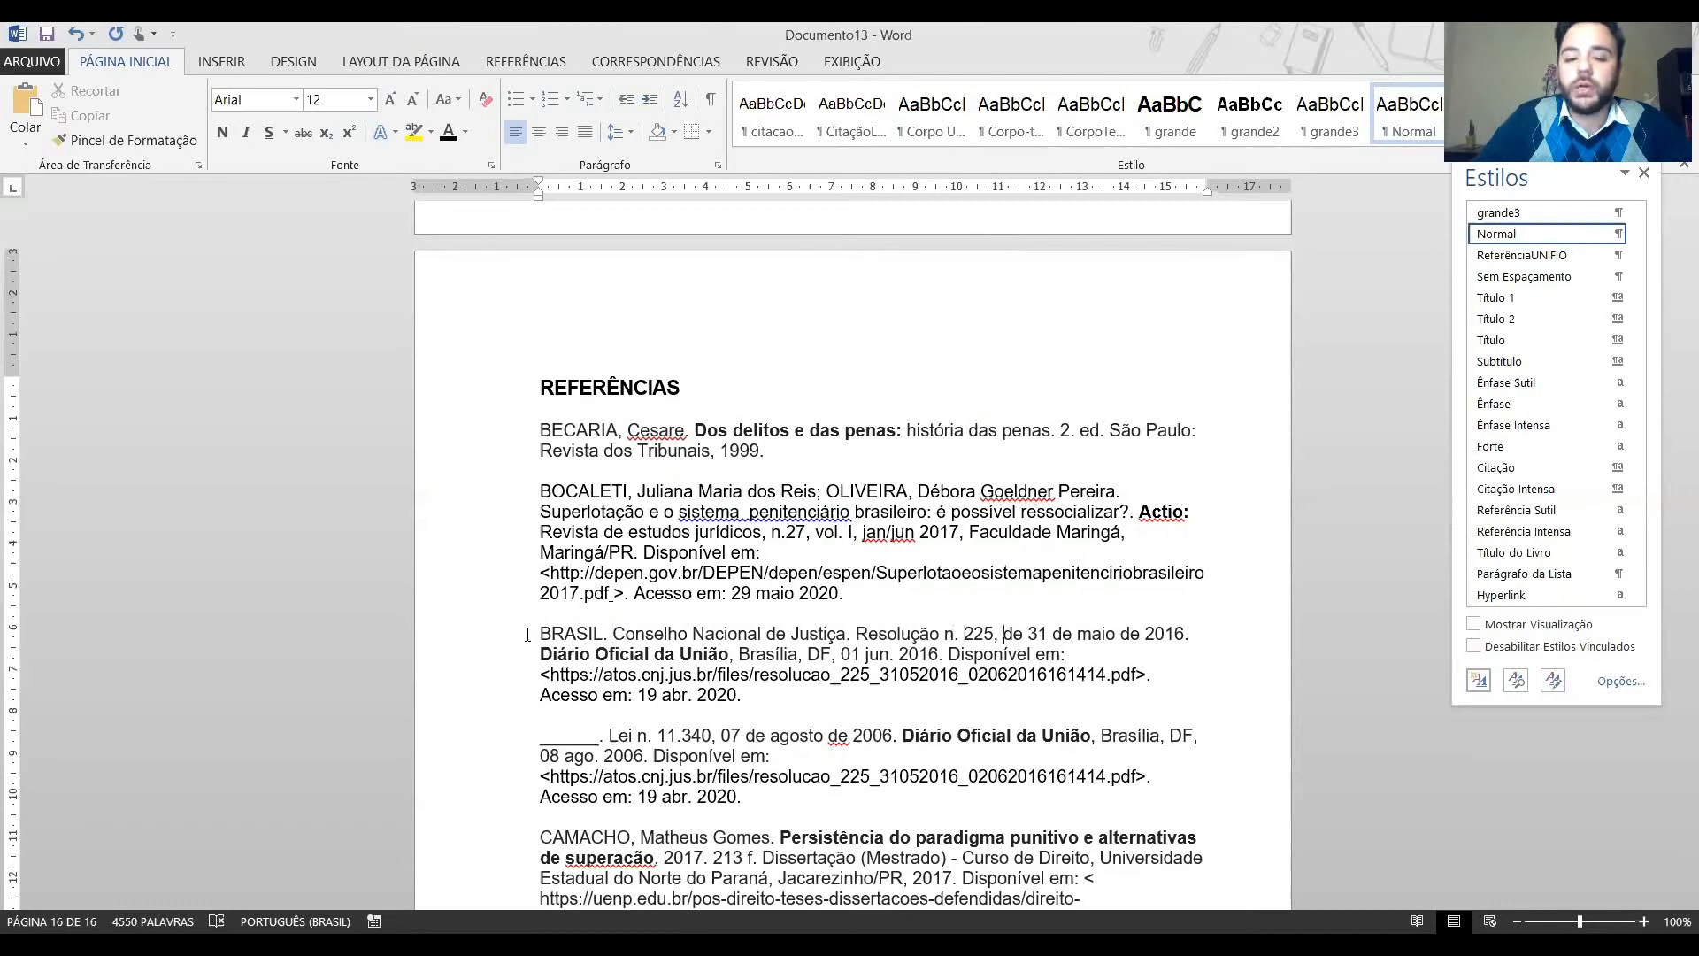
key(ctrl+Right)
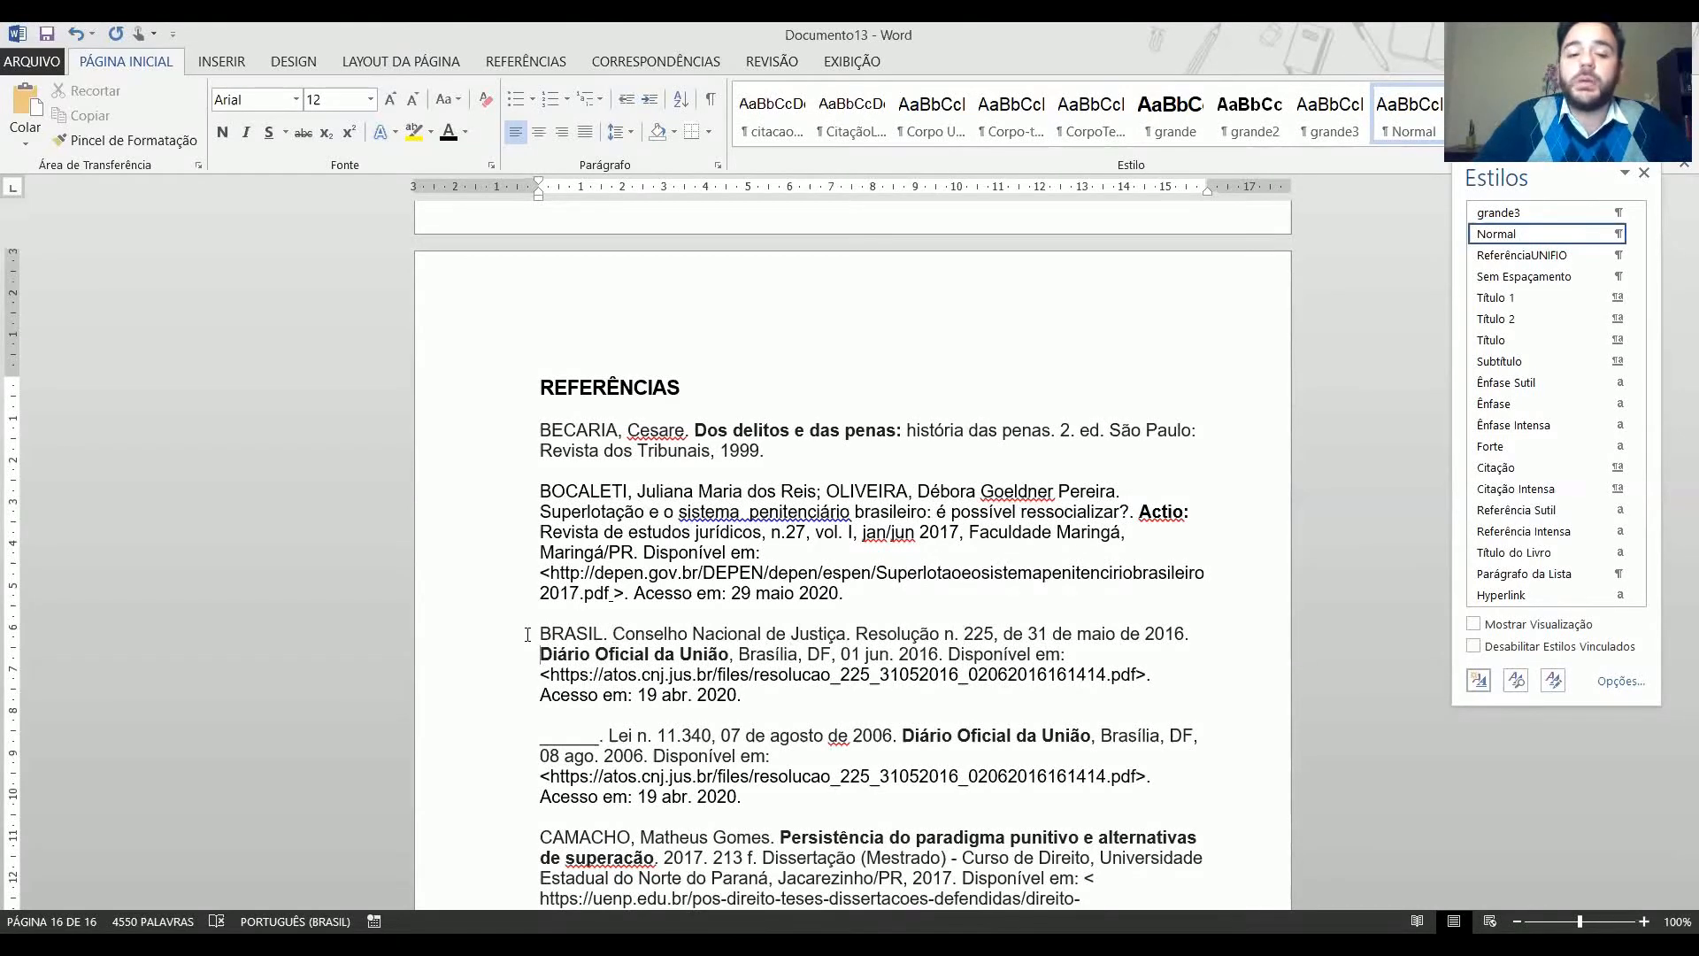
key(ctrl+shift+Right)
key(ctrl+shift+Right)
key(ctrl+shift+Right)
key(ctrl+shift+Right)
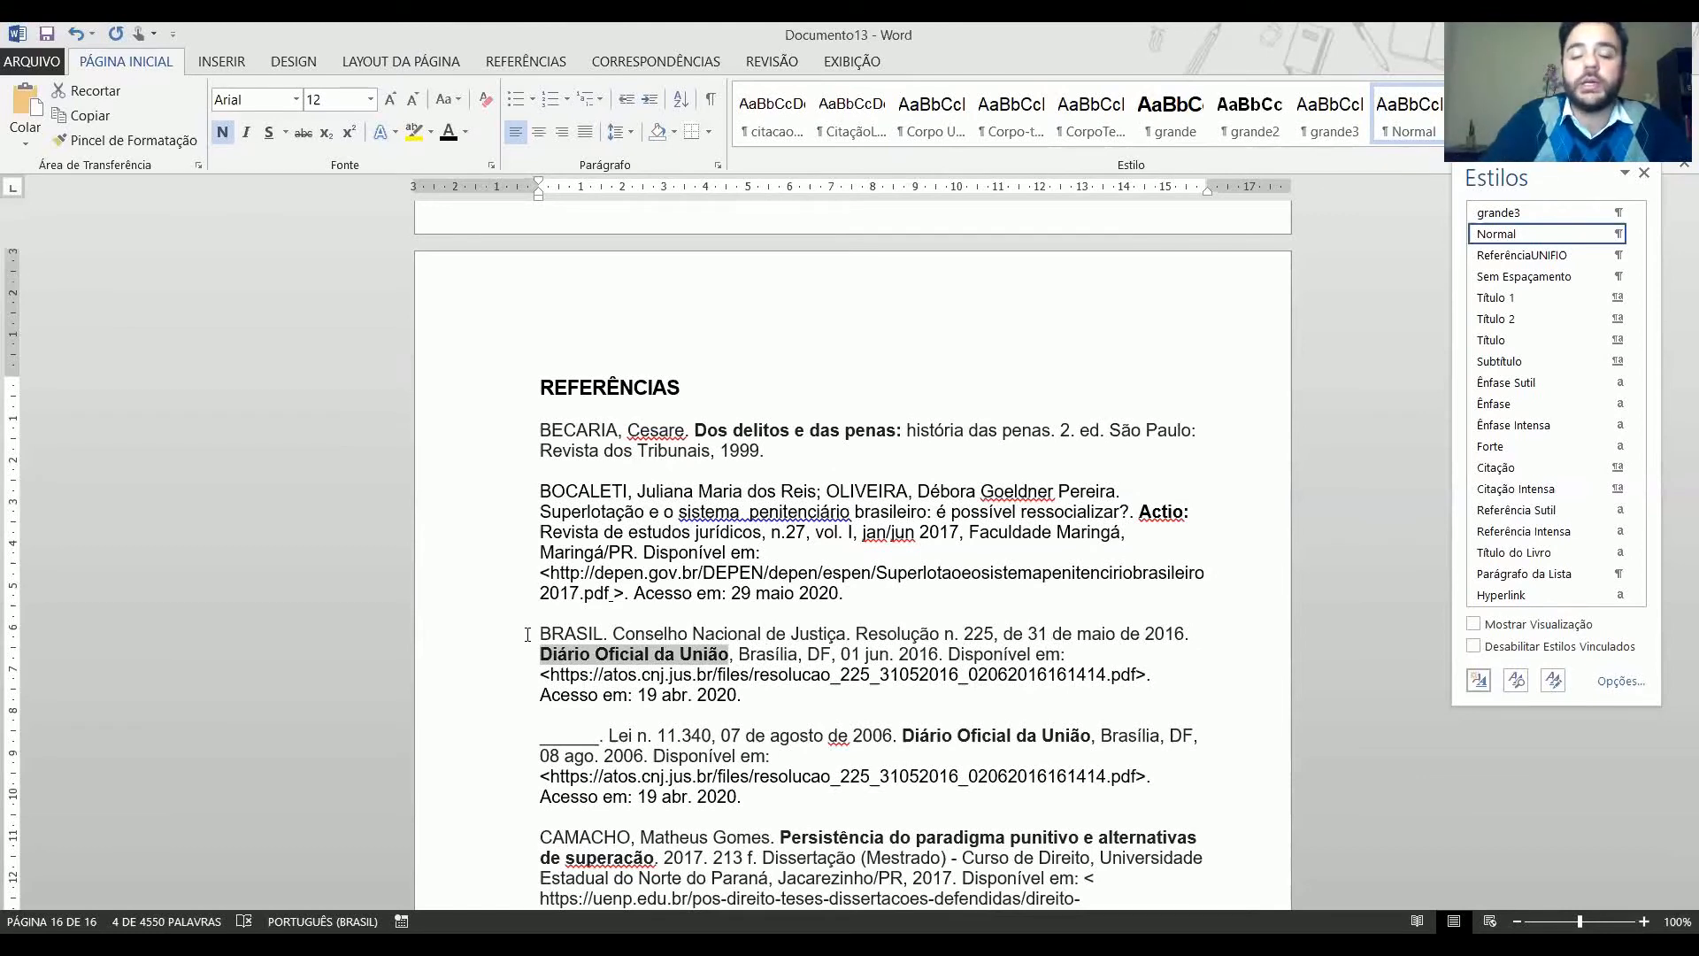
key(ctrl+Right)
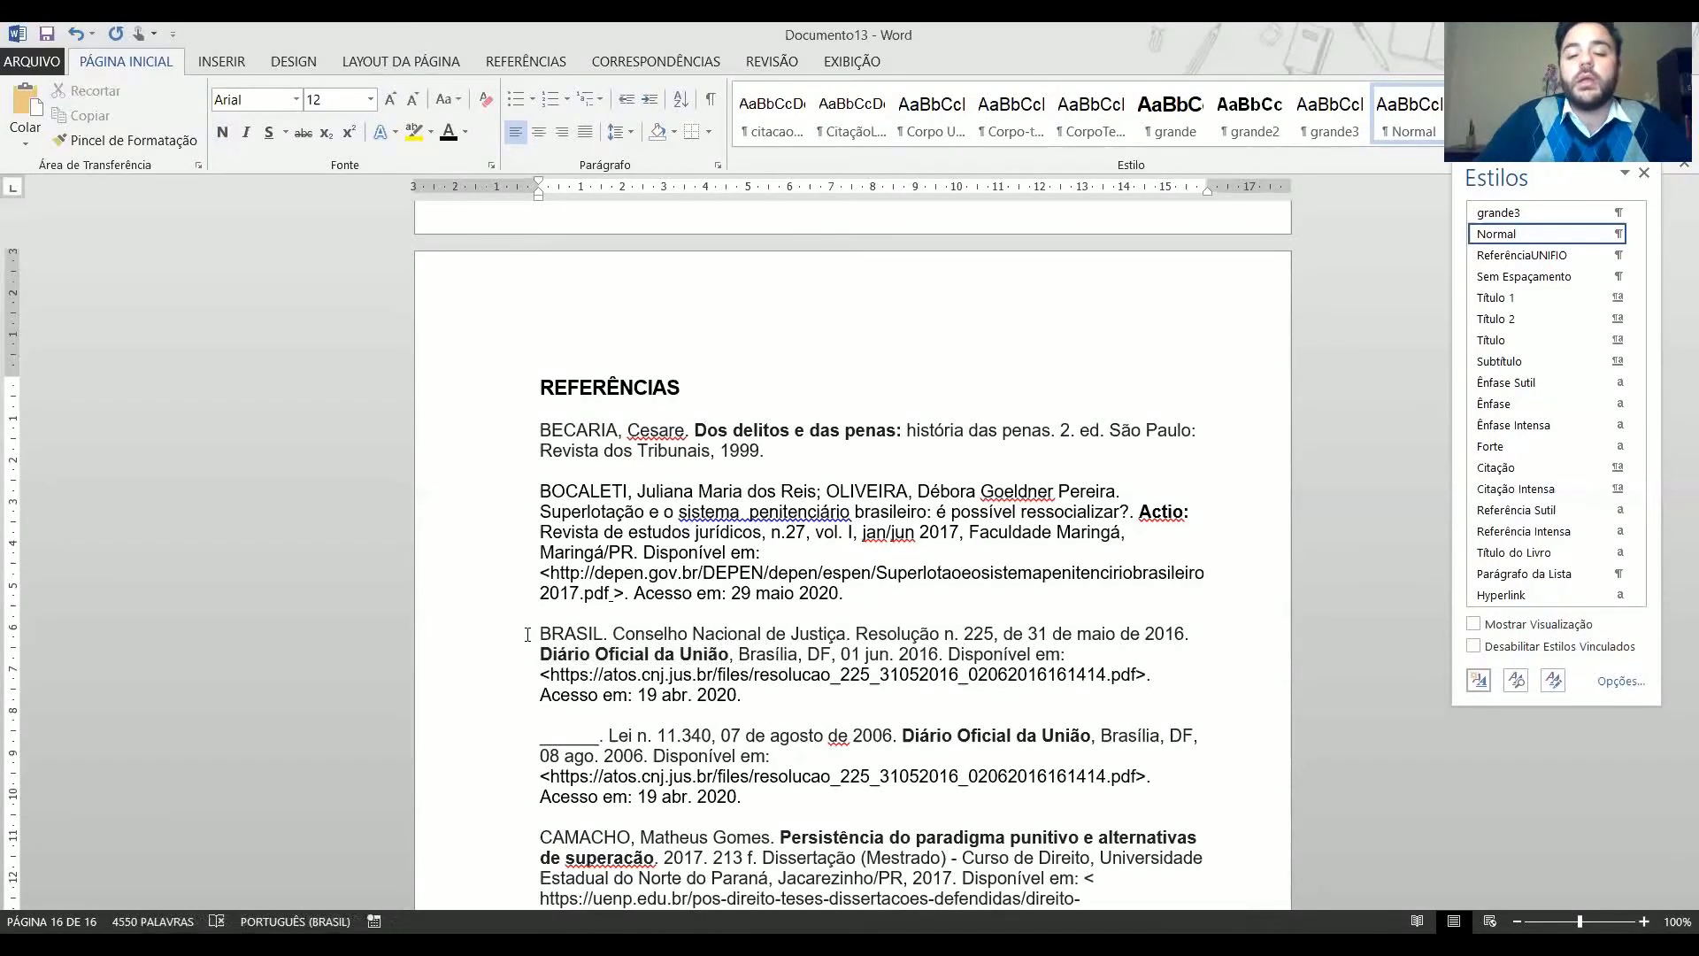
Examine the place "Brasília, DF" and the publication date in the BRASIL resolution entry.
key(ctrl+shift+Right)
key(ctrl+shift+Right)
key(ctrl+shift+Right)
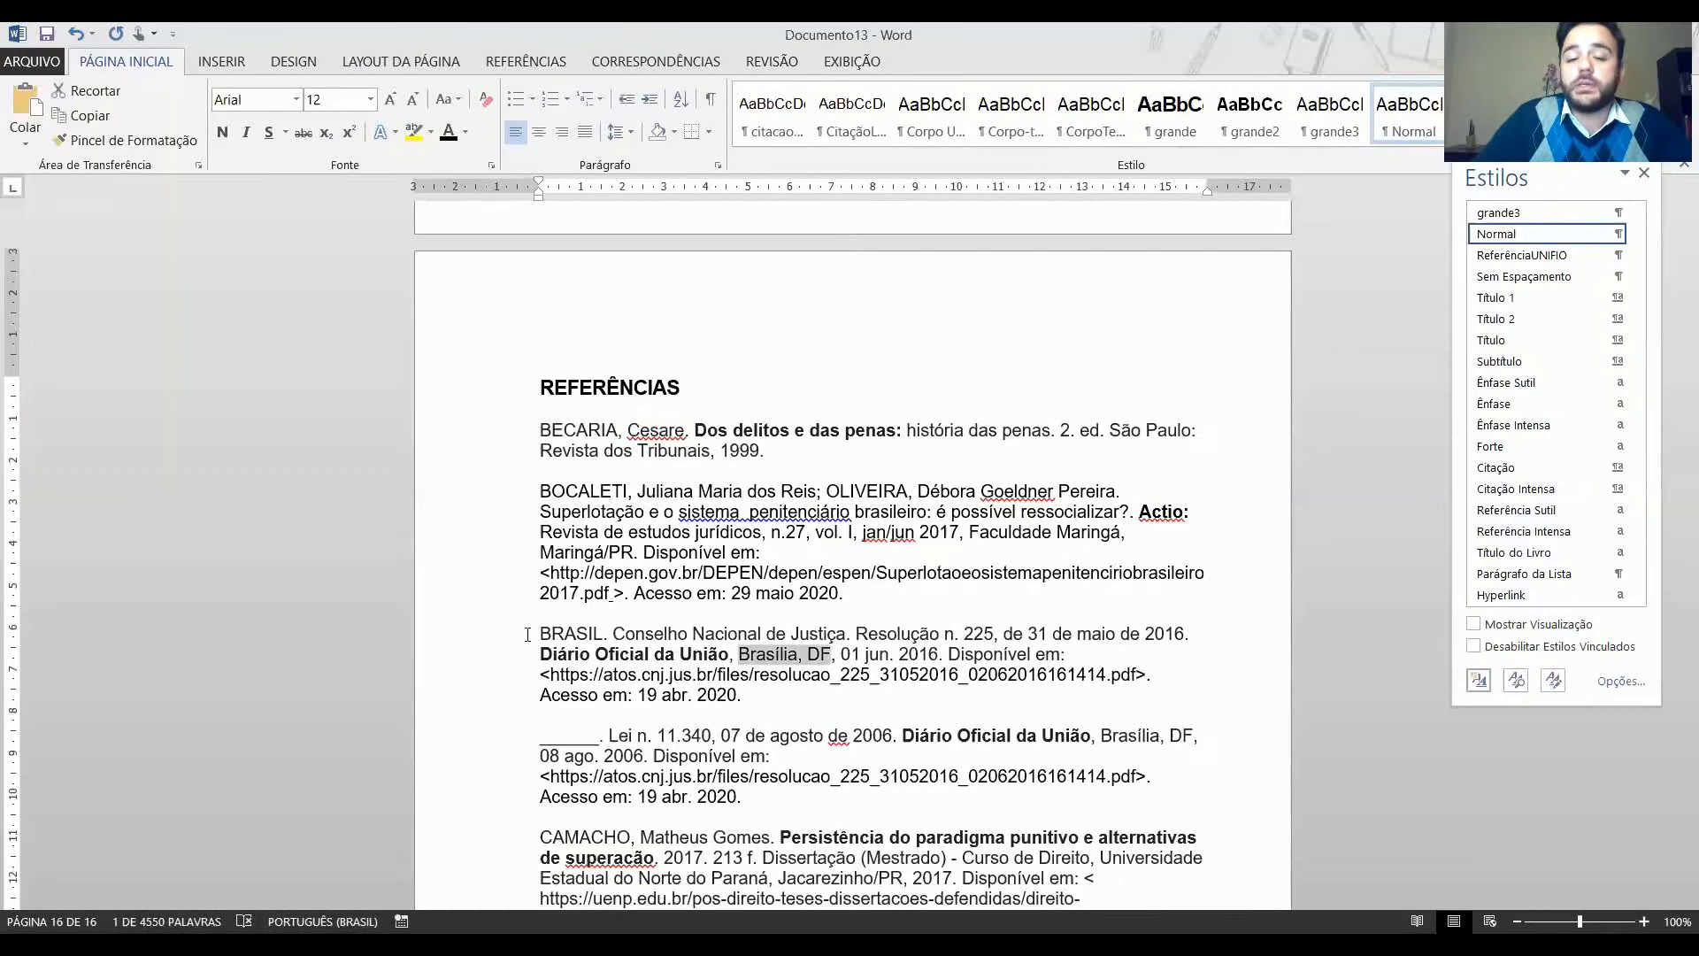
key(shift+Left)
key(ctrl+Right)
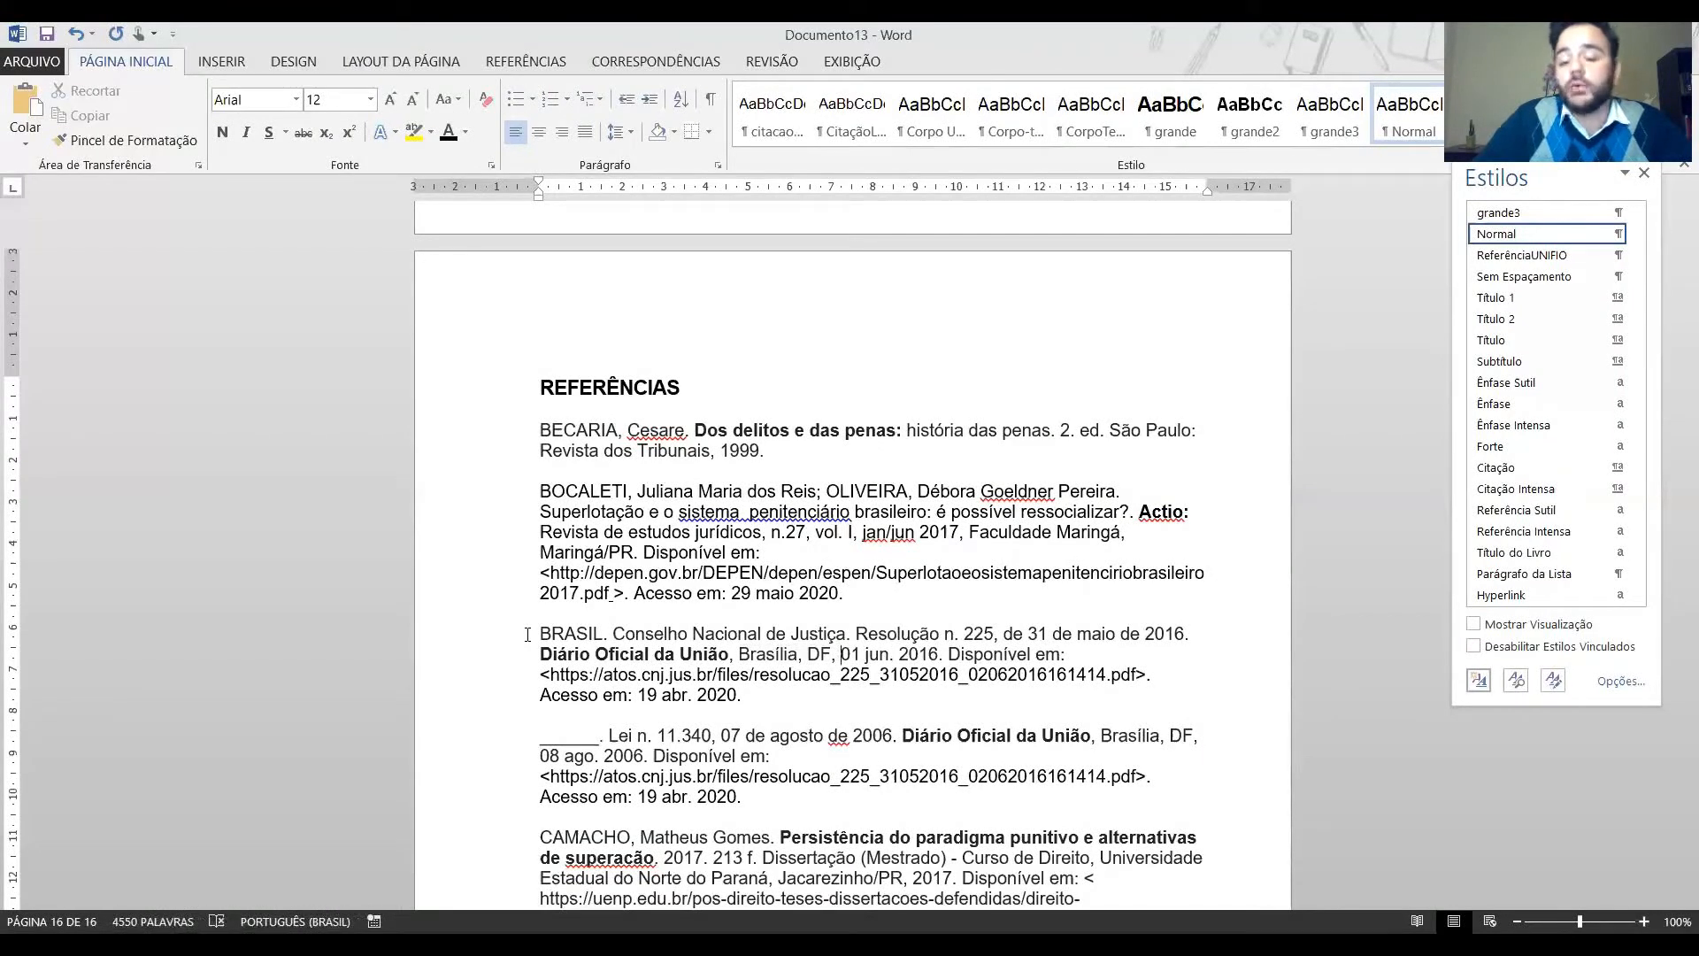
key(ctrl+shift+Right)
key(ctrl+shift+Right)
key(ctrl+shift+Right)
key(ctrl+shift+Right)
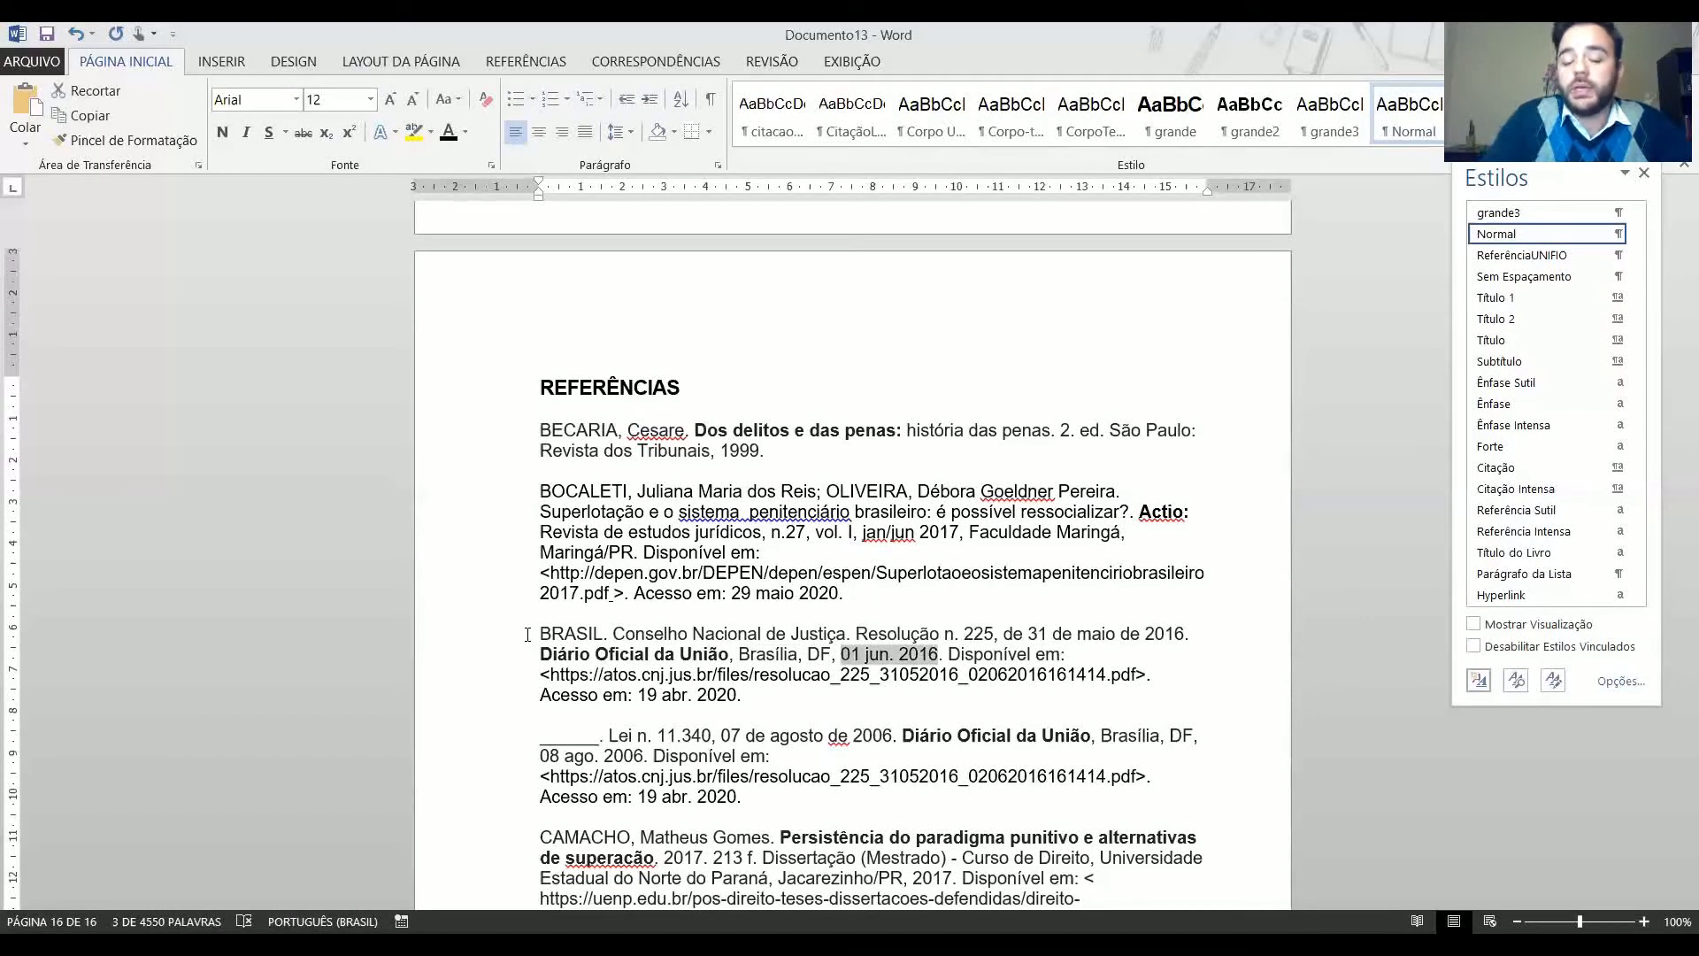
key(ctrl+Right)
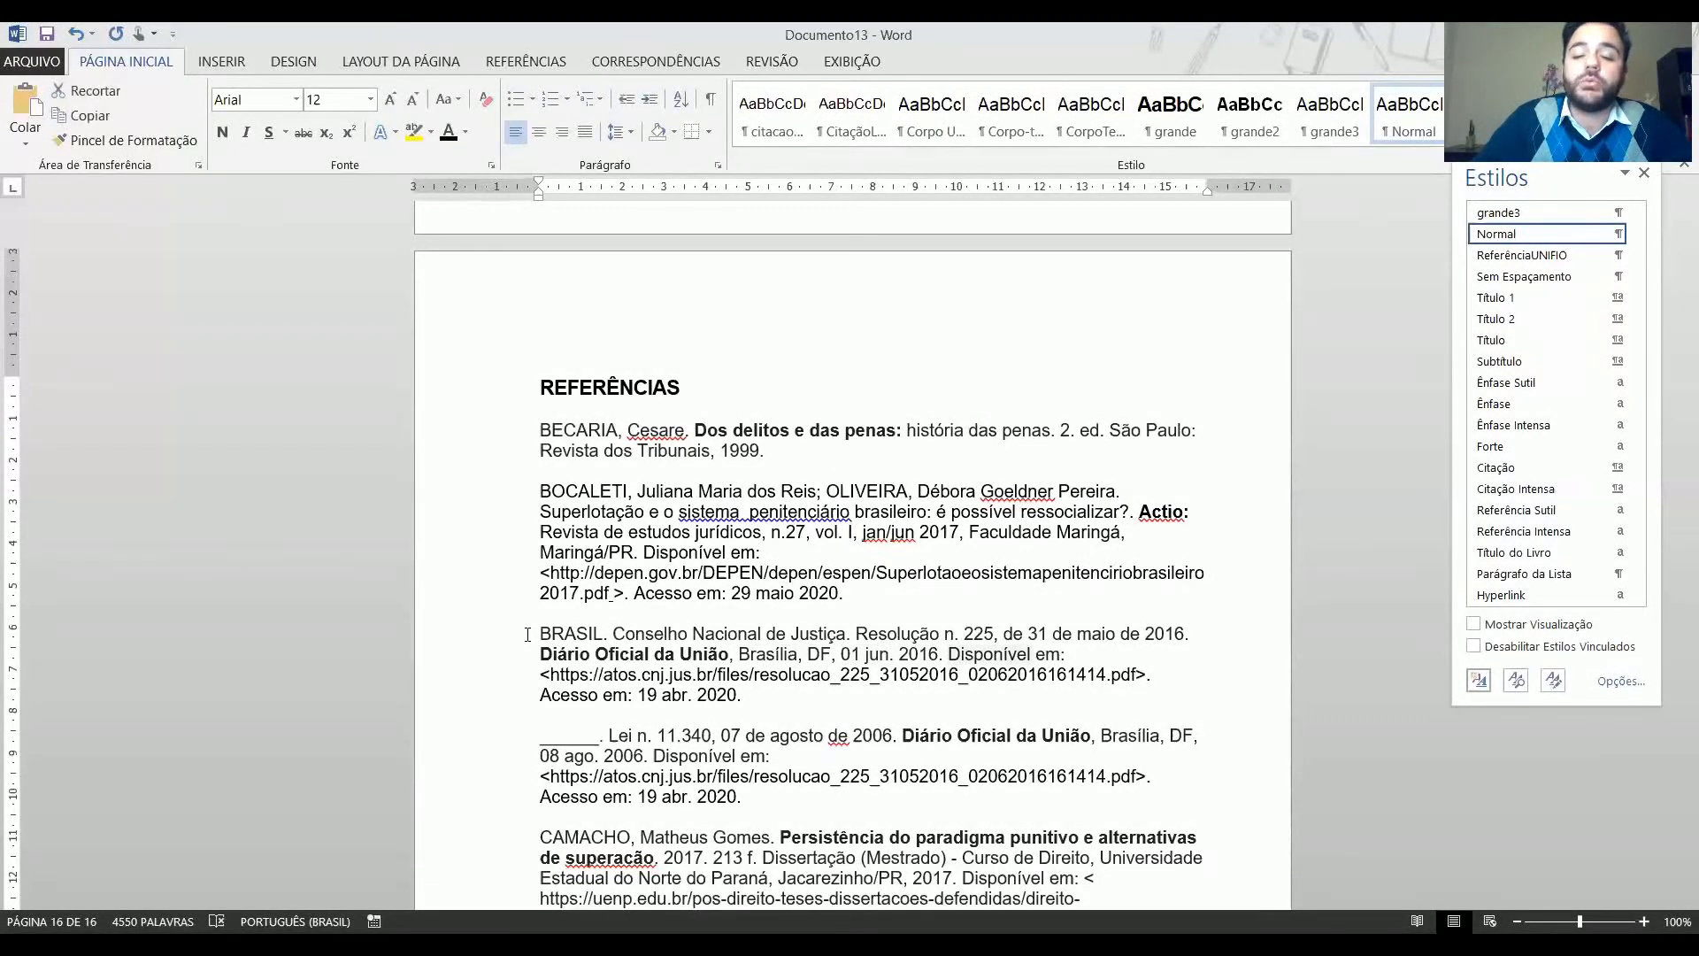
Examine the "Disponível em" note and the web address in the BRASIL resolution entry.
key(ctrl+shift+Right)
key(ctrl+shift+Right)
key(ctrl+shift+Right)
key(ctrl+Right)
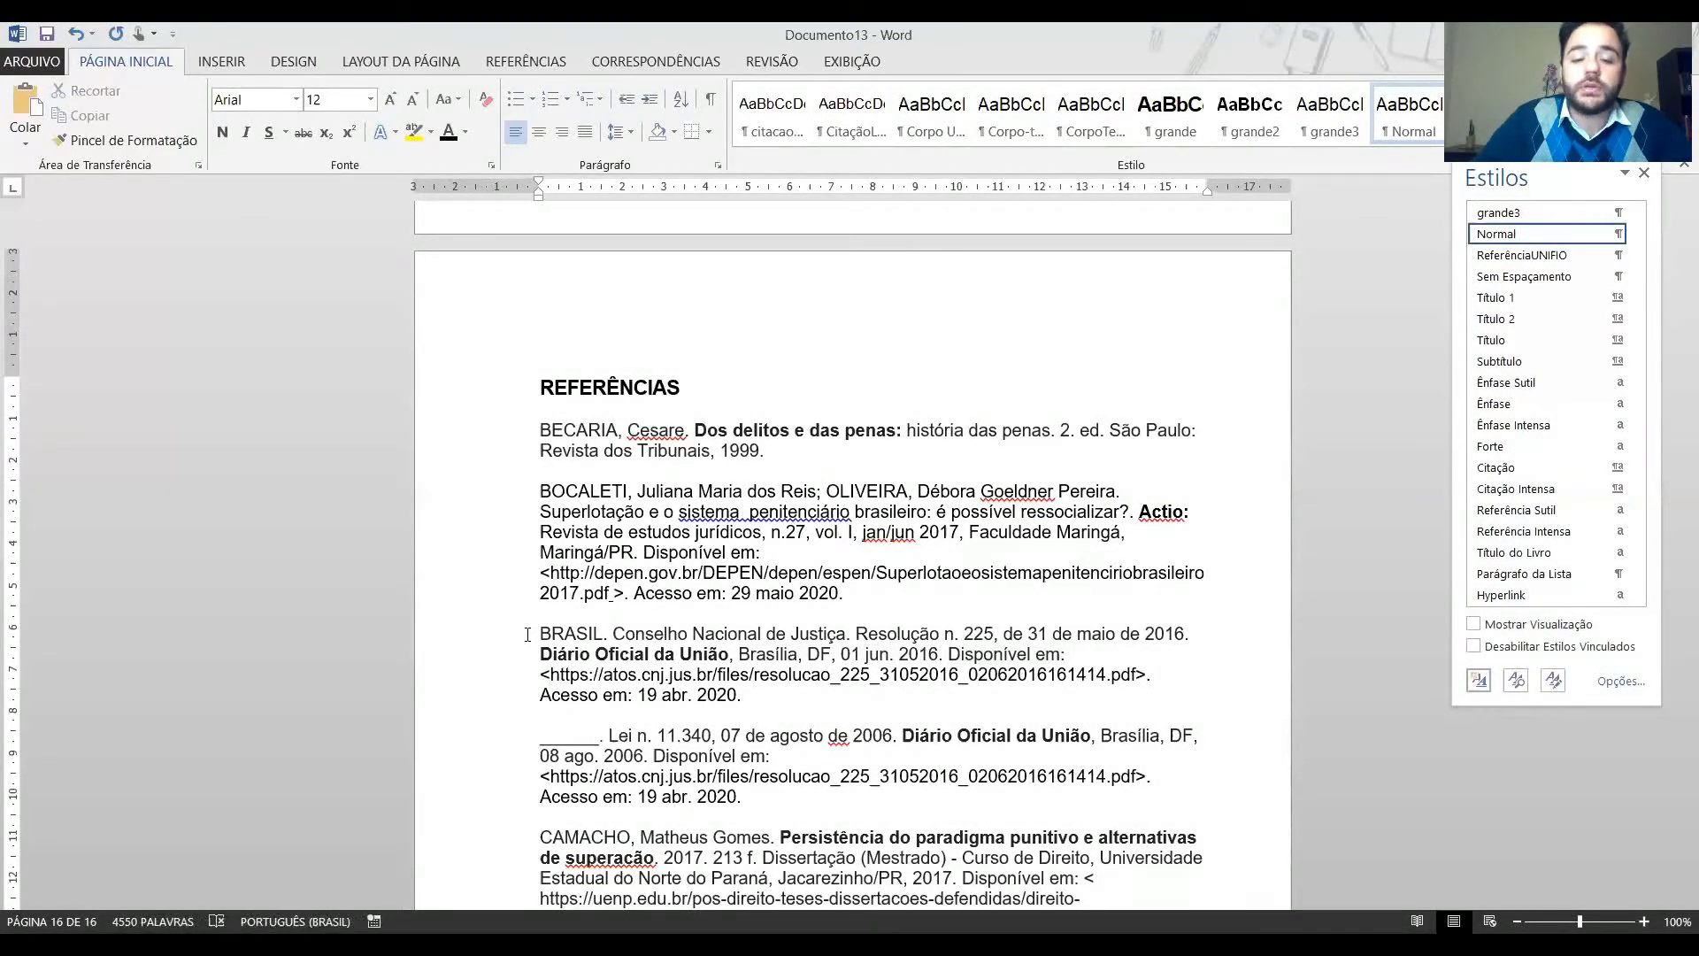
key(Down)
Try inserting "de" between the day and the month in the BRASIL resolution entry's access date.
text(.)
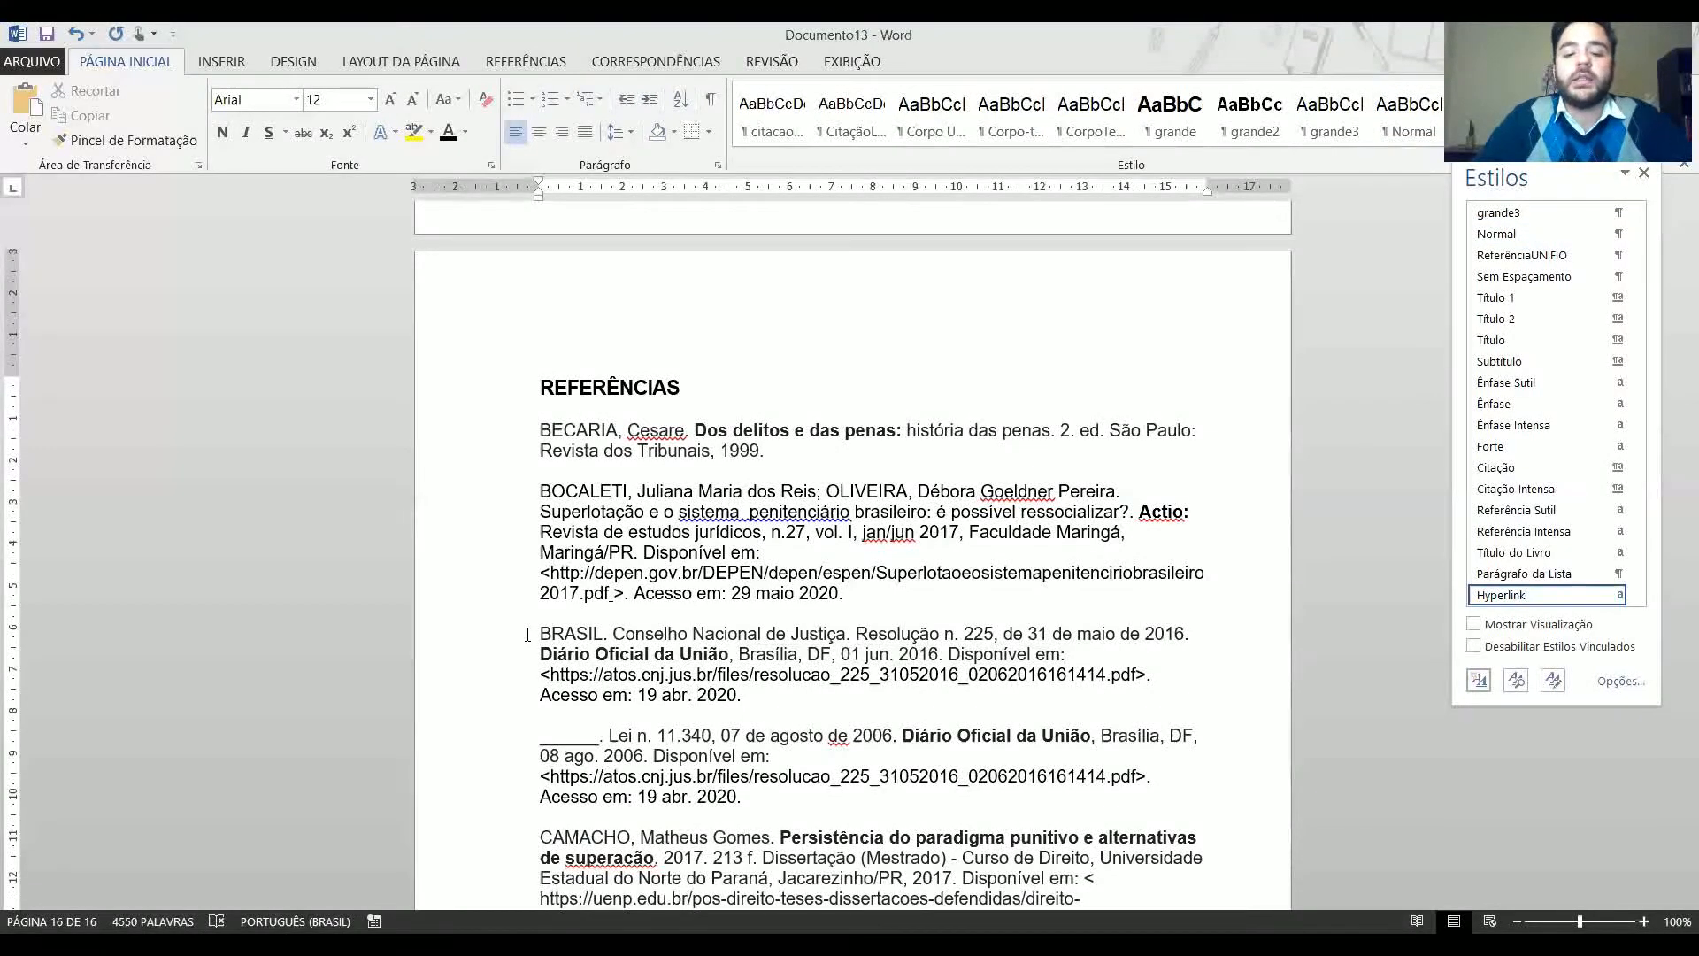
text(de)
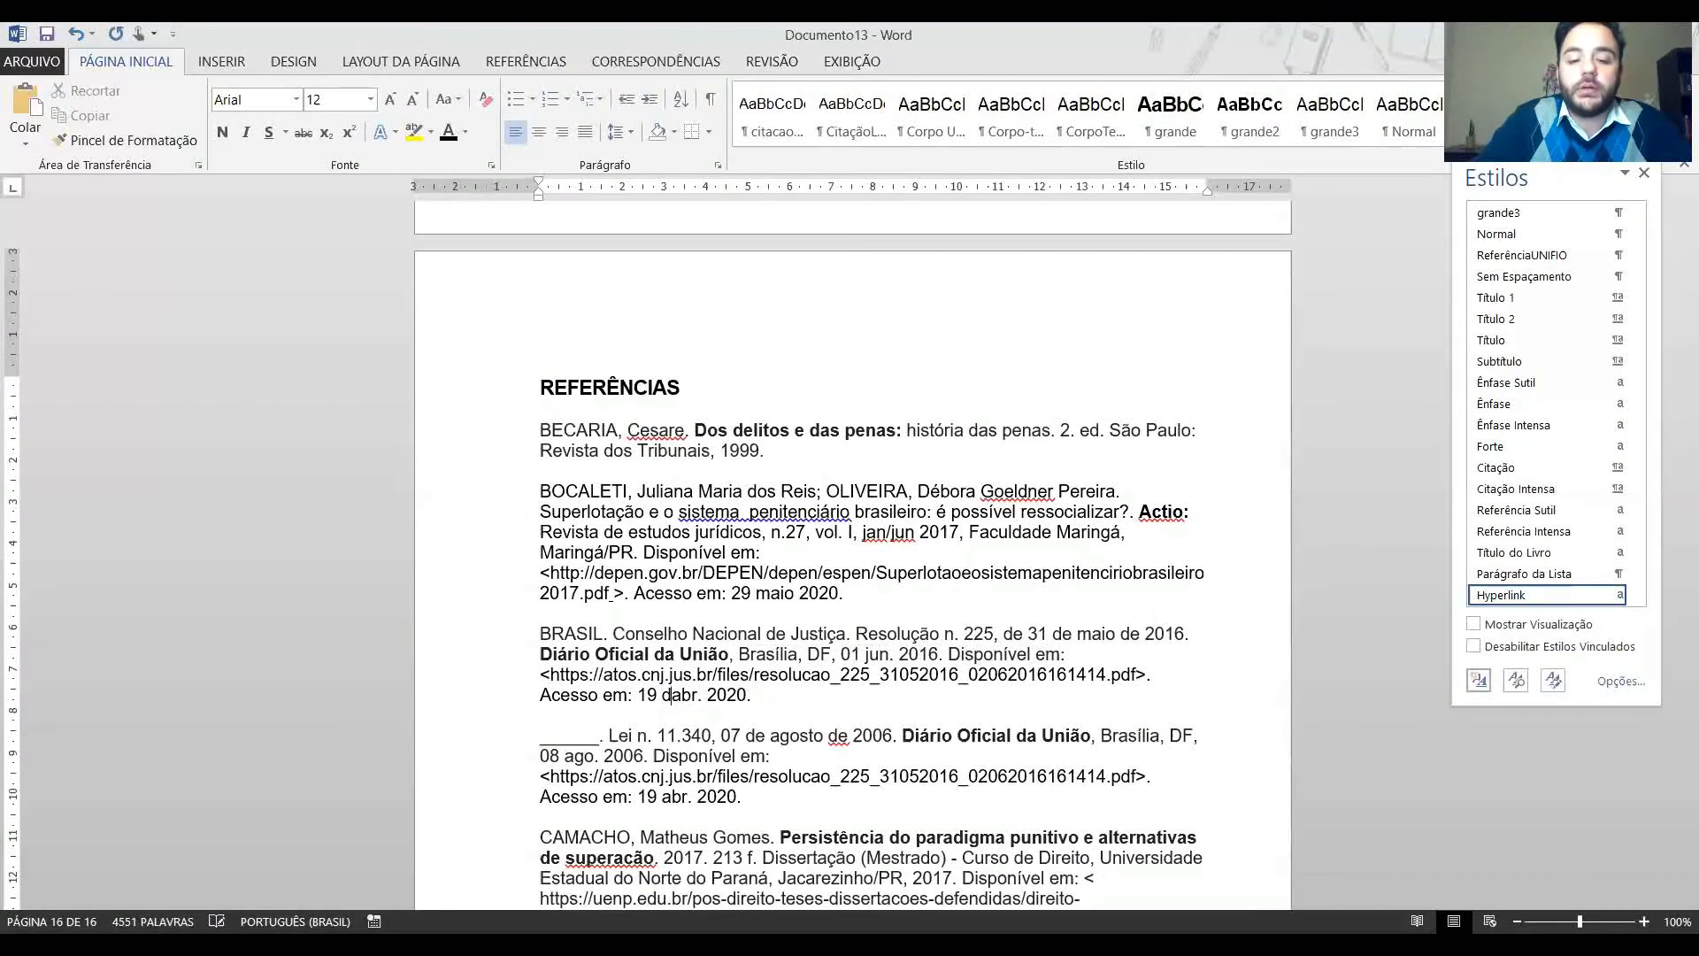
key(BackSpace)
key(BackSpace)
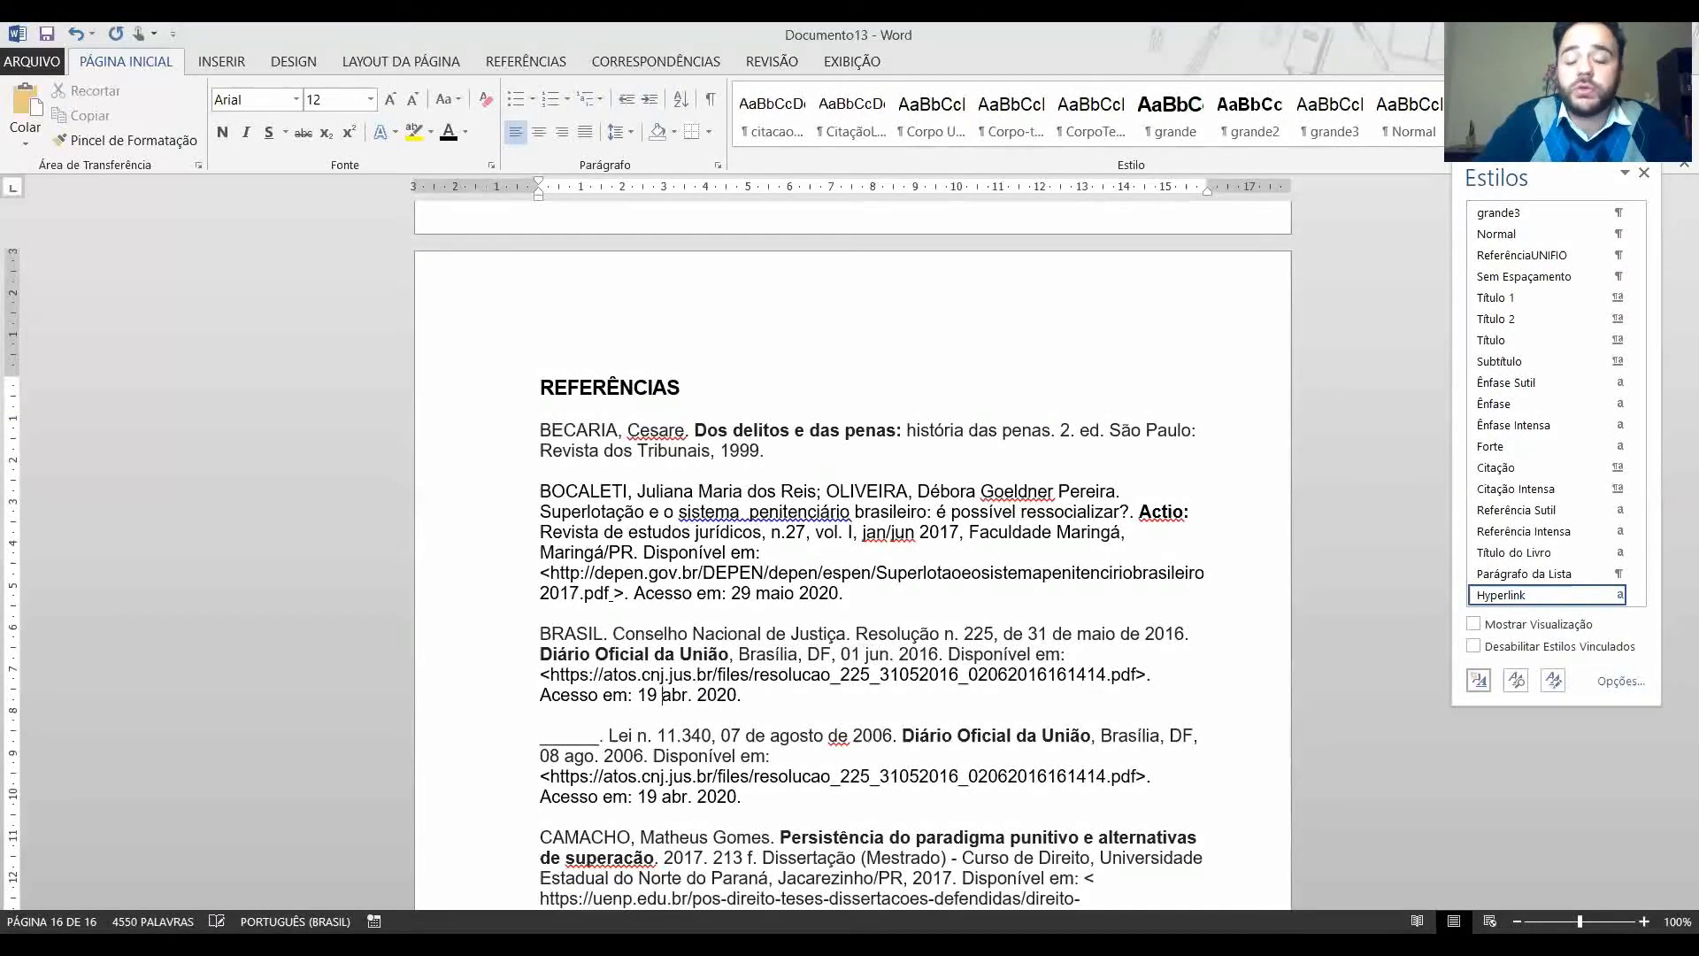
Compare the underscore line opening the Lei n. 11.340 entry with the author heading BRASIL of the preceding entry.
key(Right)
key(Right)
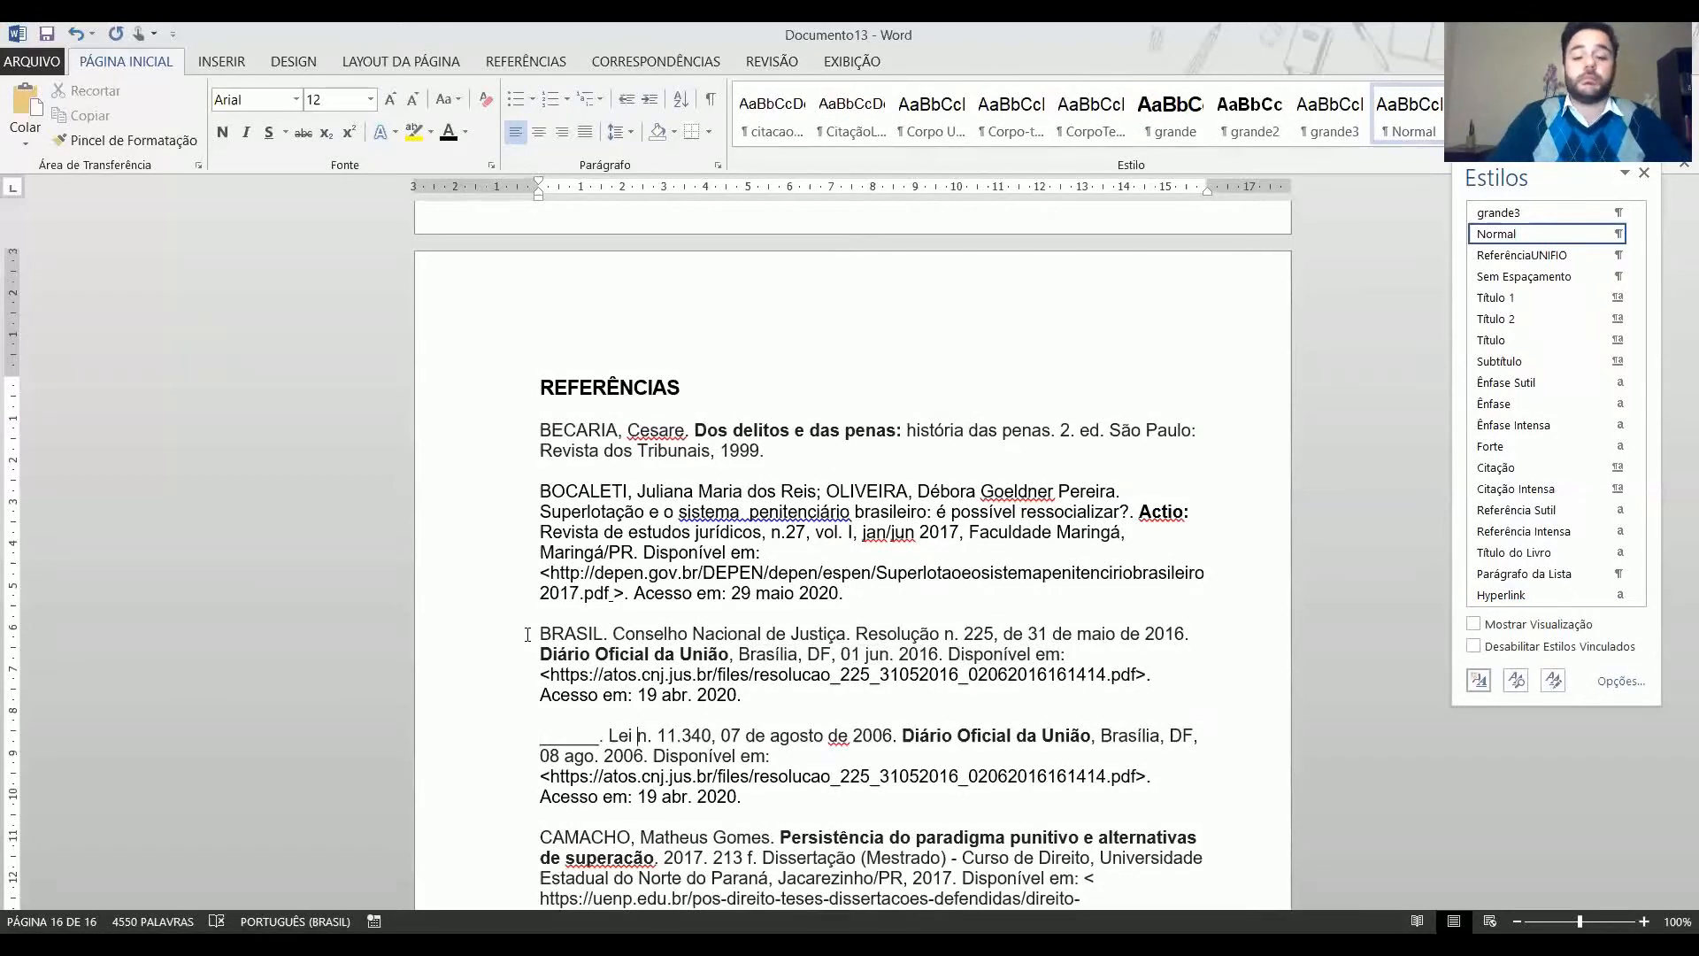
key(Left)
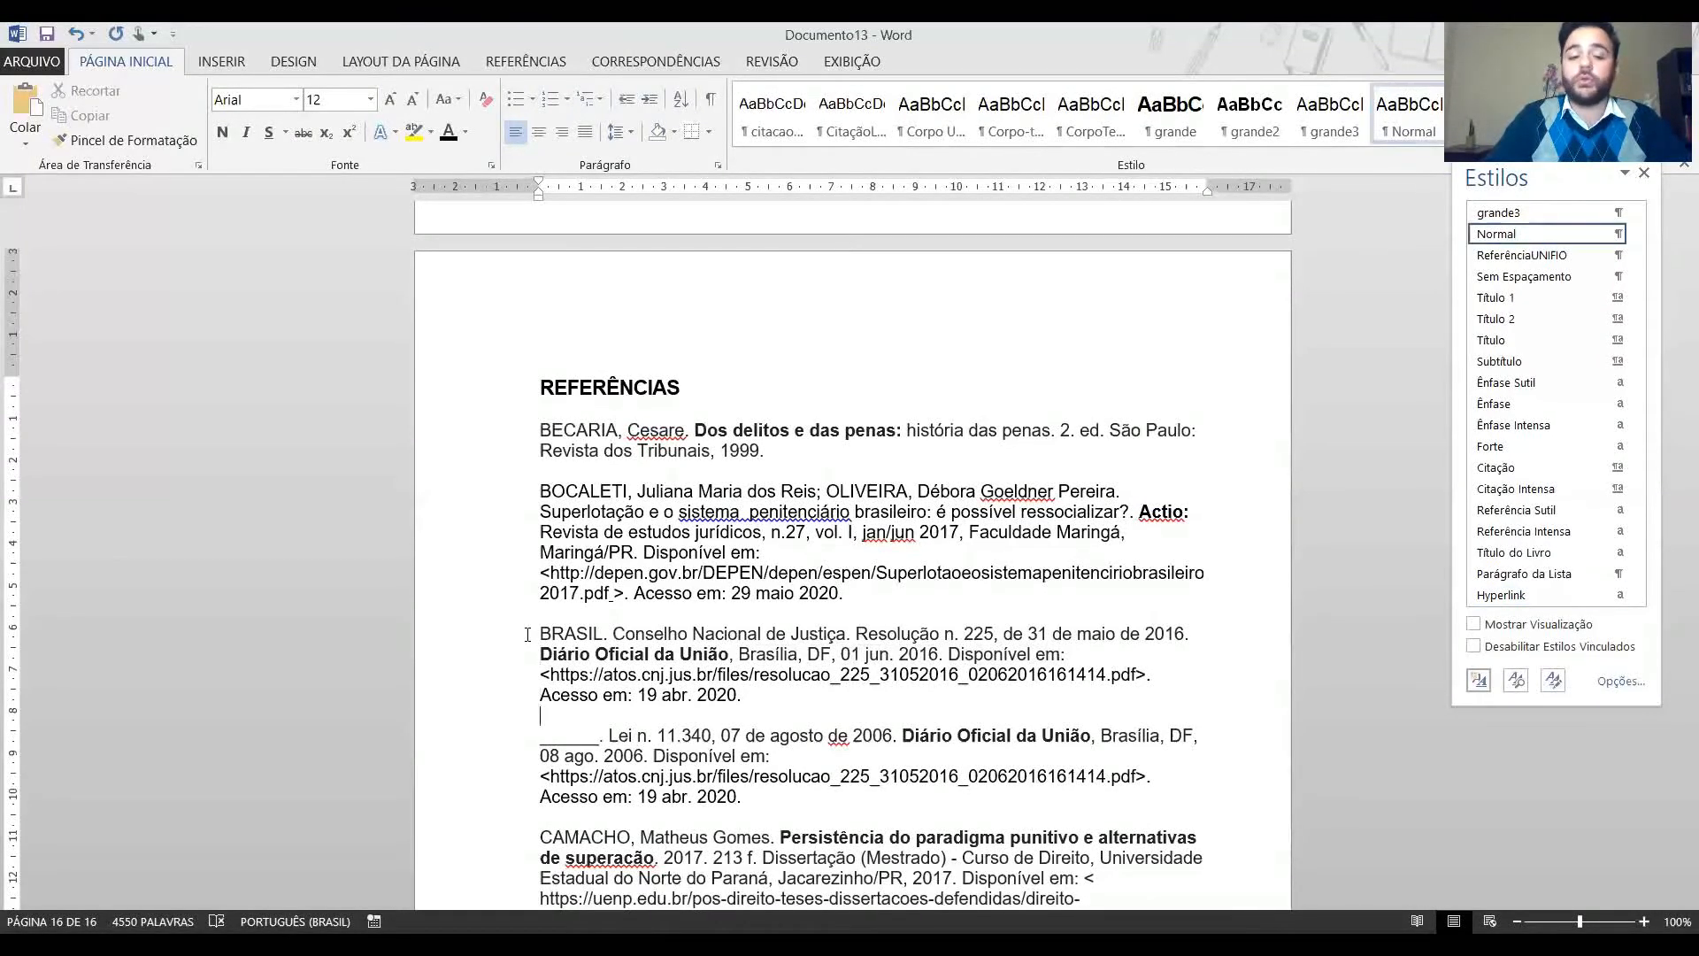
key(Up)
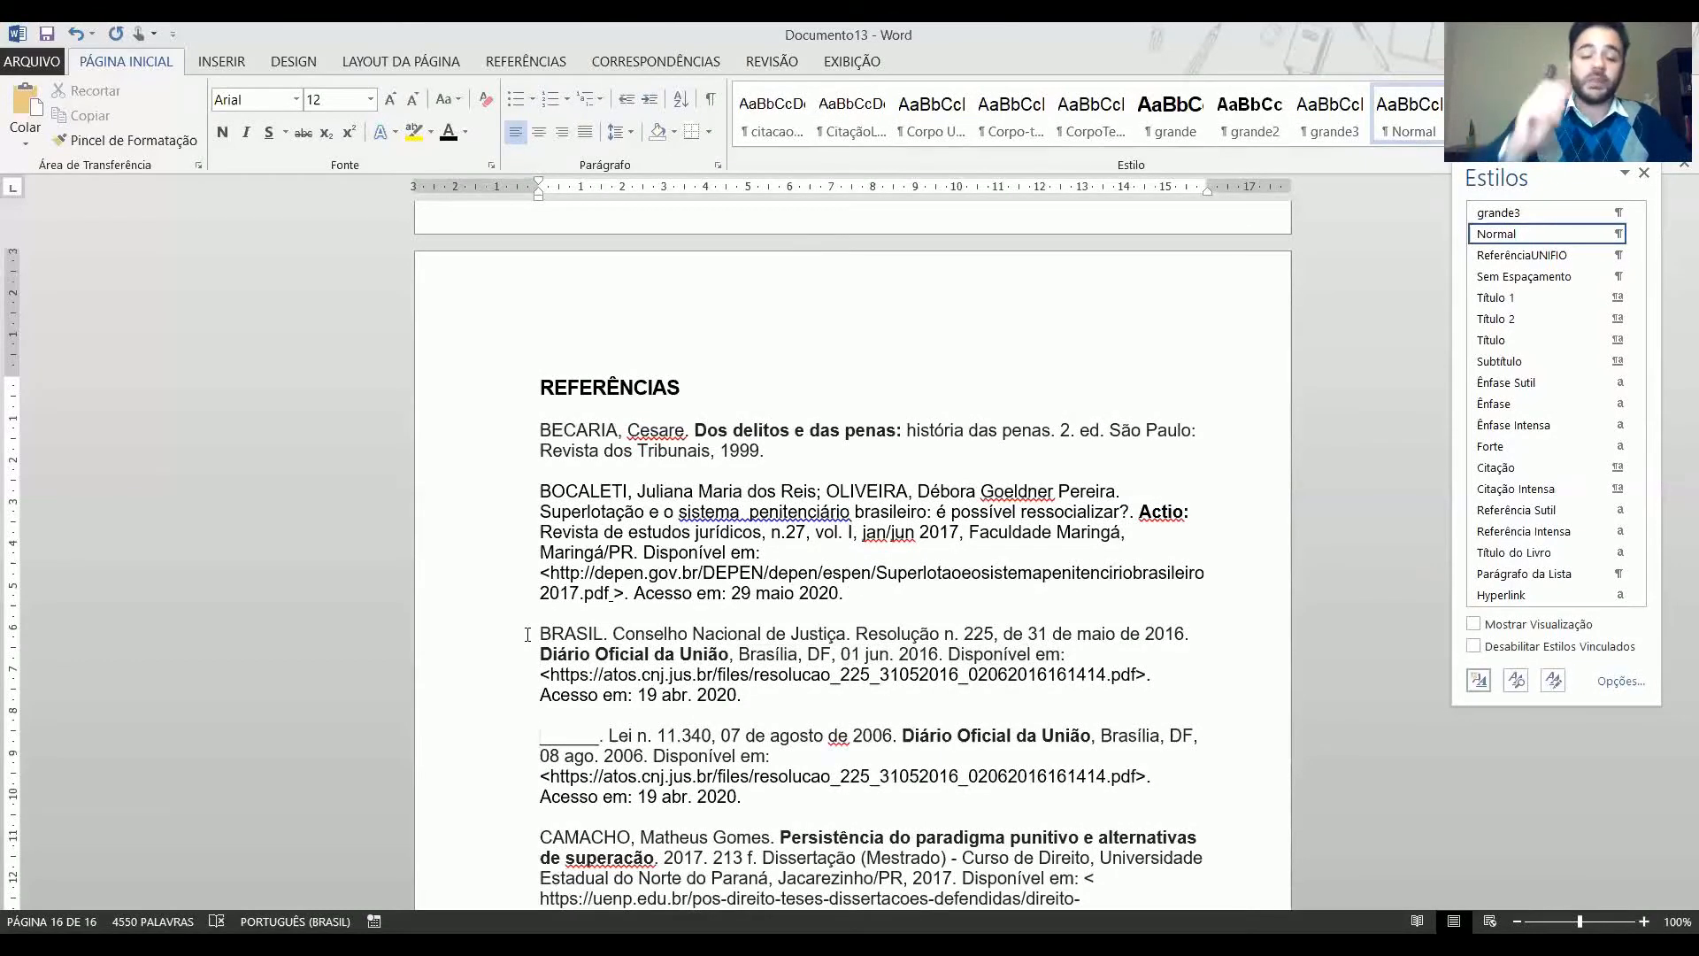
key(ctrl+shift+Right)
key(Left)
key(shift+Right)
key(shift+Right)
key(shift+Right)
key(shift+Right)
key(shift+Right)
click(527, 635)
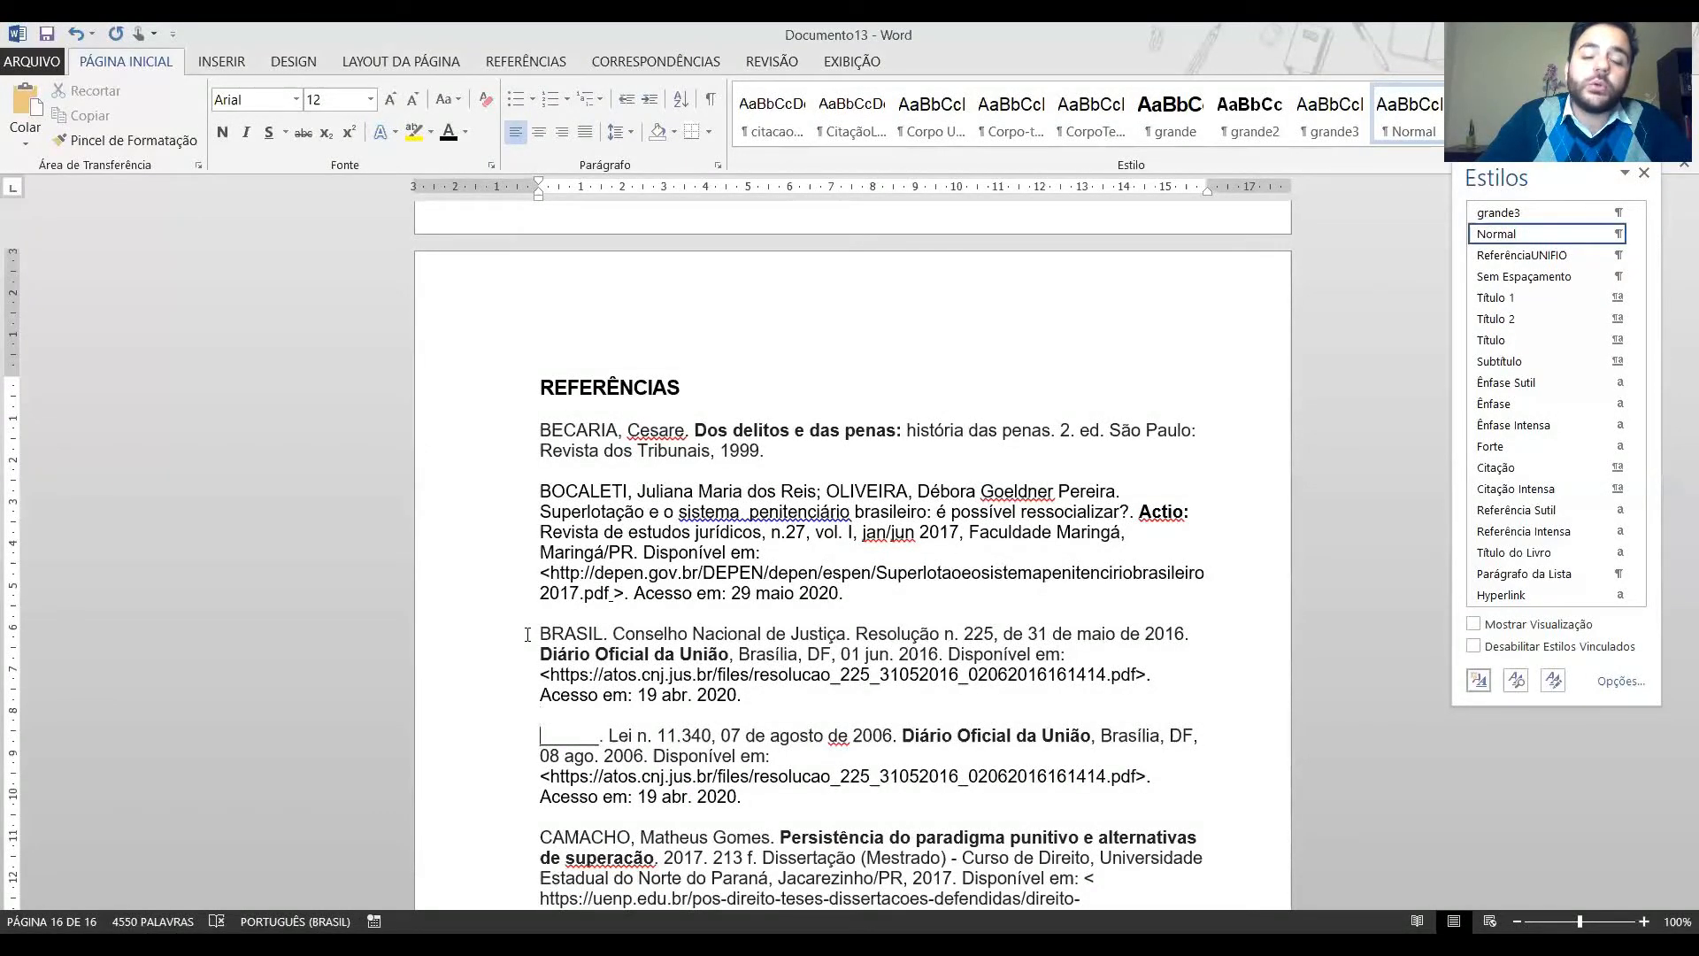
key(ctrl+Down)
key(ctrl+Down)
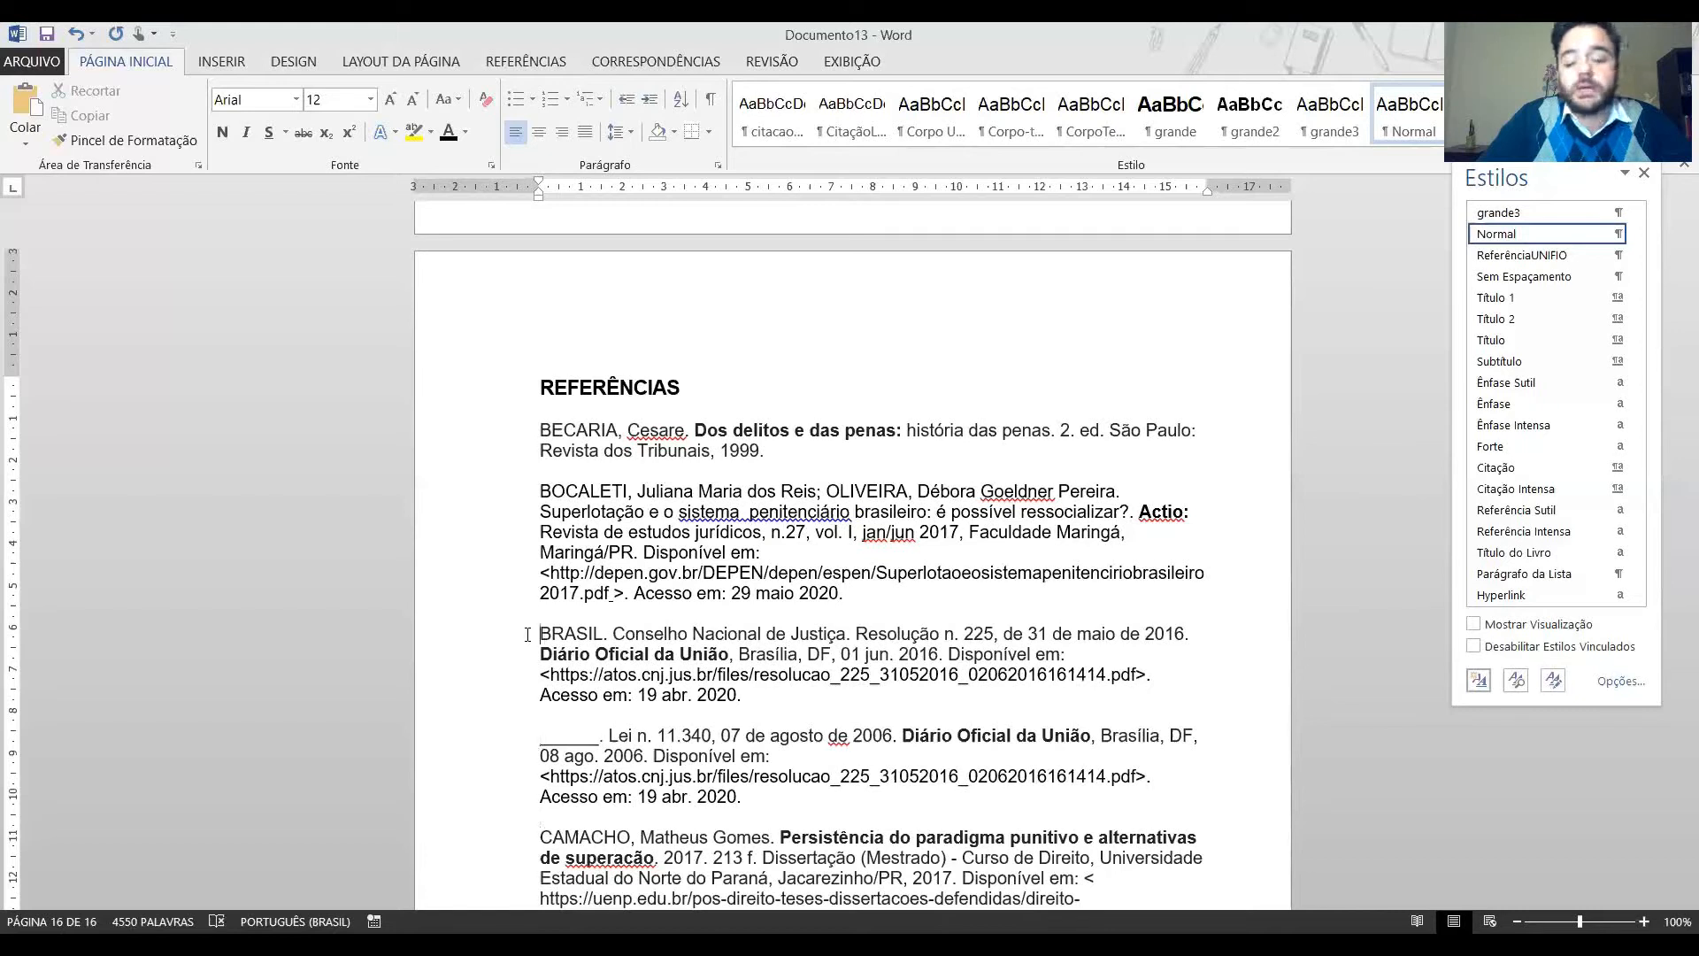
Examine the underscore author line and the bold publication title "Diário Oficial da União" in the Lei n. 11.340 entry.
key(ctrl+shift+Right)
key(shift+Left)
key(shift+Left)
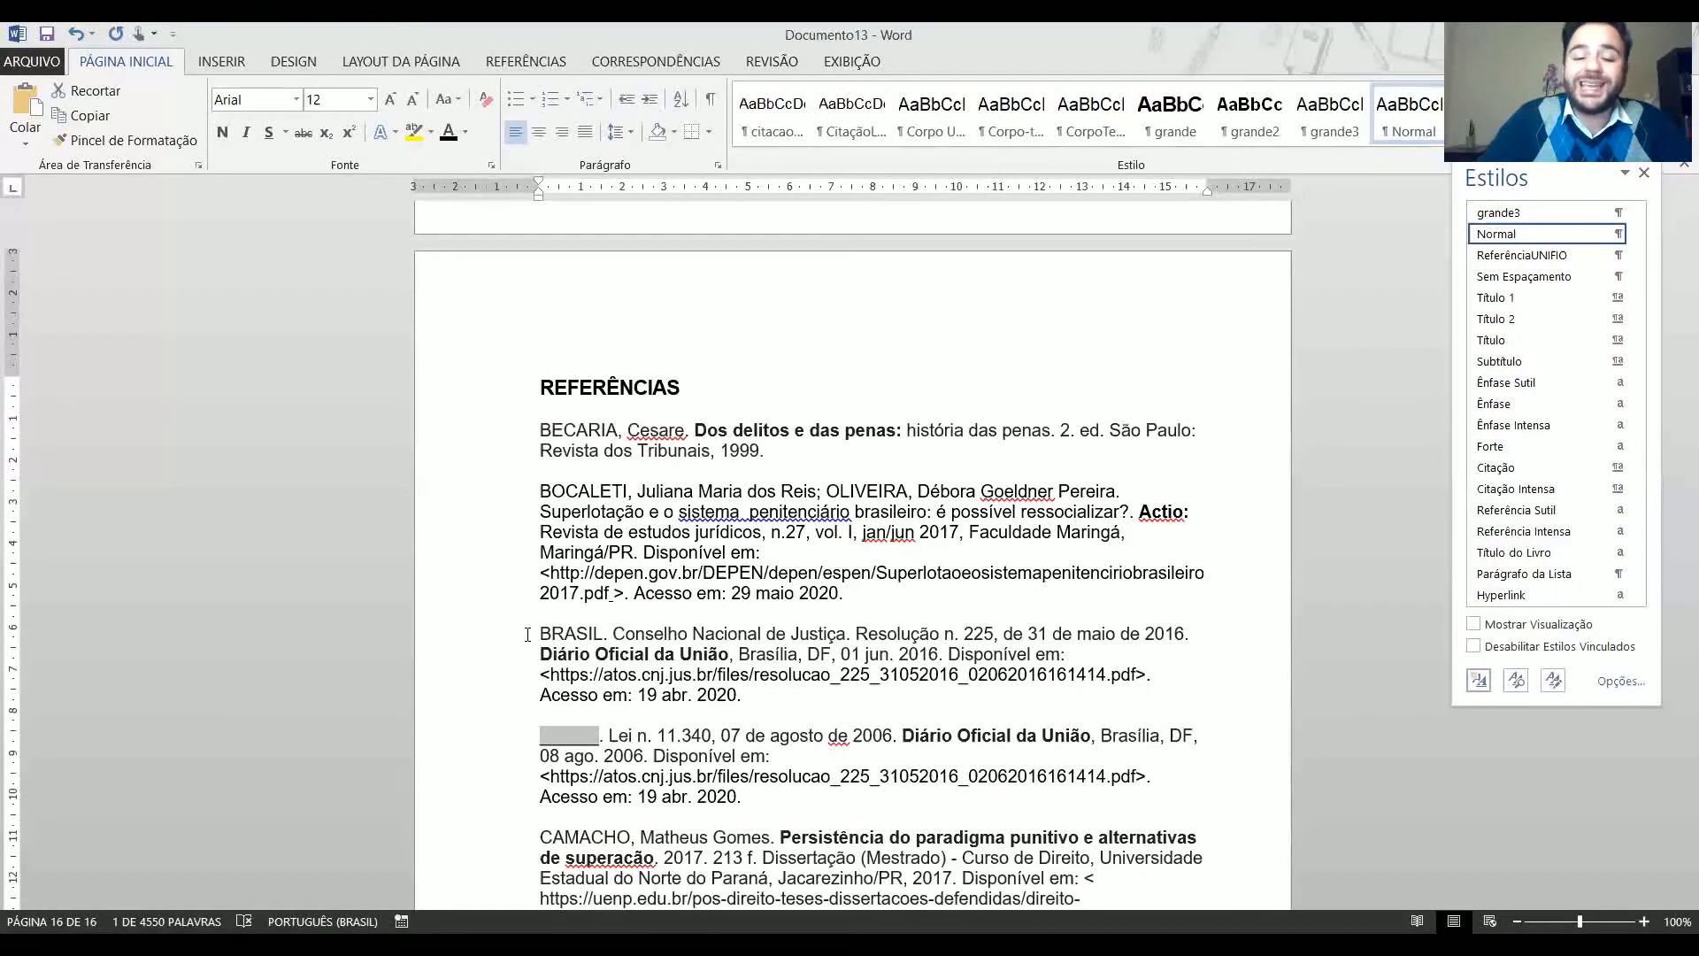
key(Left)
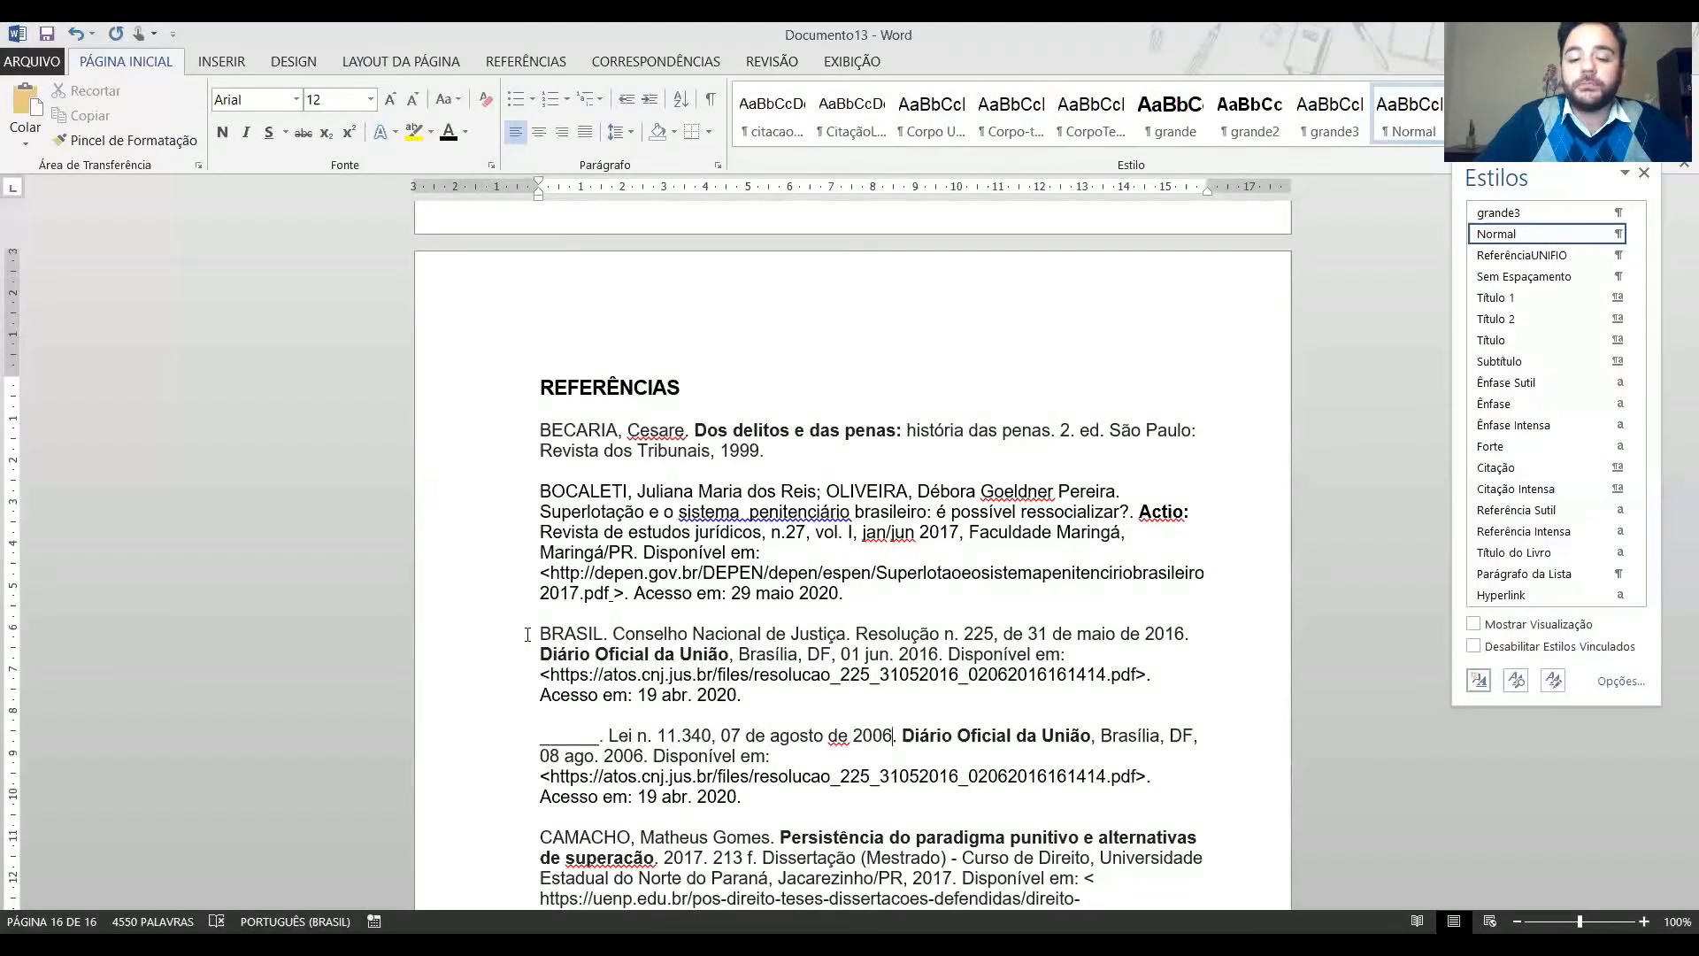
key(ctrl+shift+Right)
key(ctrl+shift+Right)
key(ctrl+shift+Right)
key(ctrl+shift+Right)
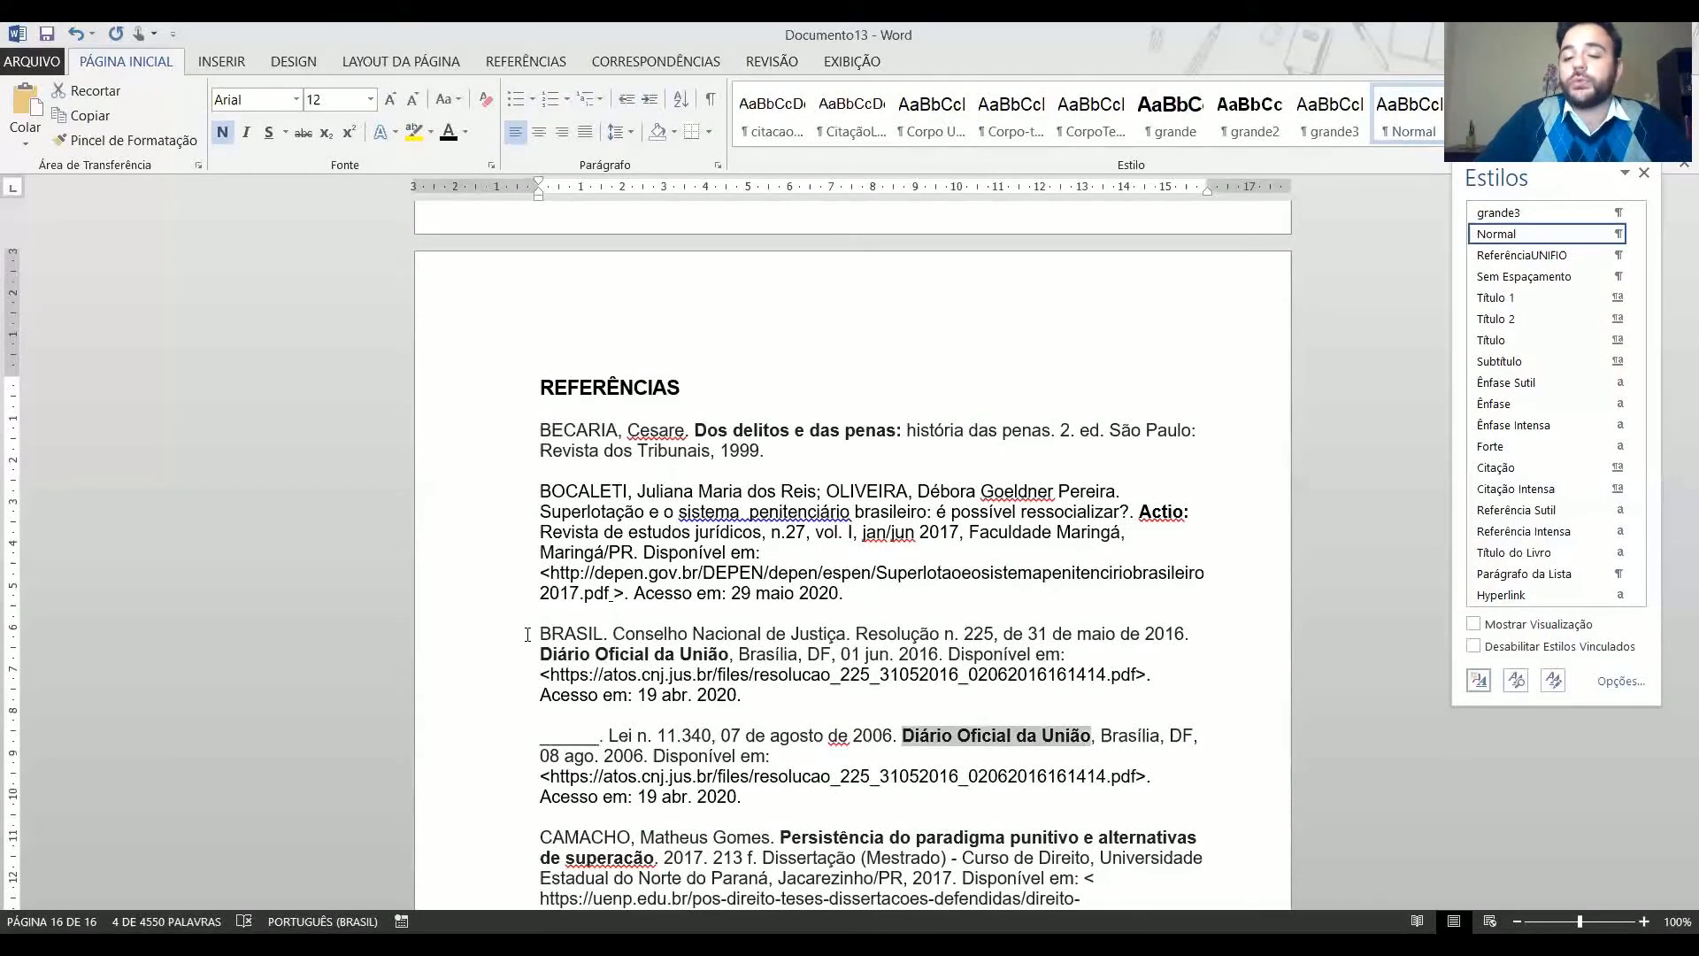
Examine the place "Brasília, DF" and the start of the publication date in the Lei n. 11.340 entry.
key(Right)
key(ctrl+Right)
key(ctrl+shift+Right)
key(ctrl+shift+Right)
key(ctrl+shift+Right)
key(Right)
key(ctrl+Right)
key(ctrl+Right)
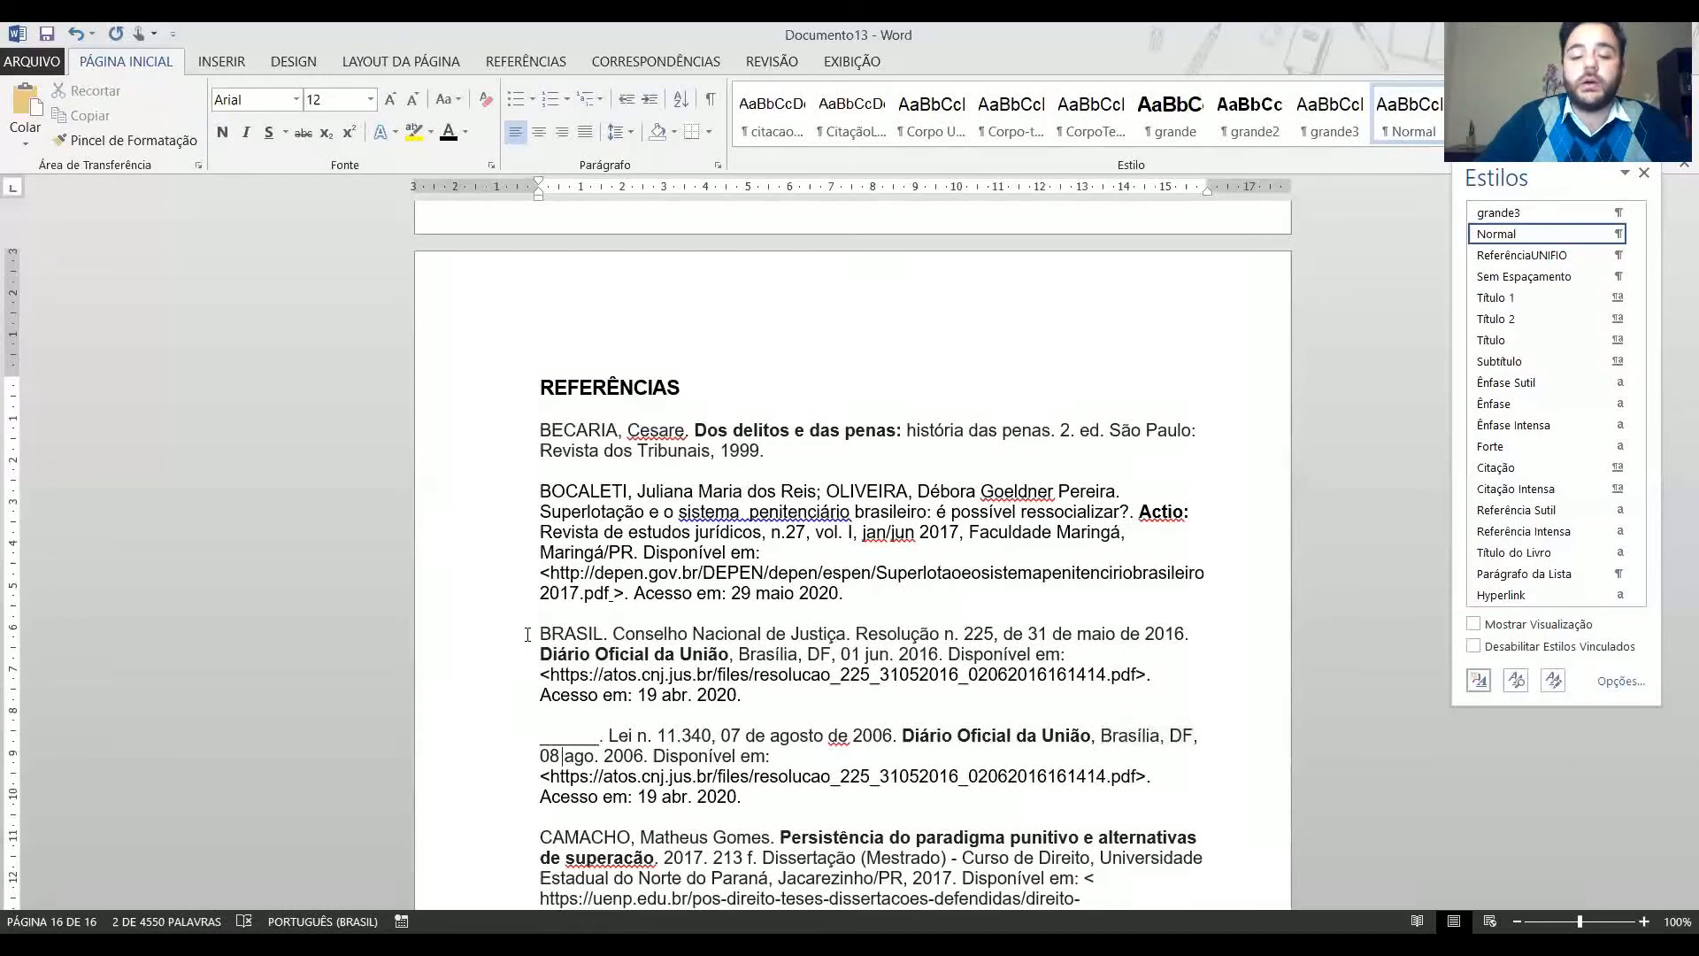
key(Right)
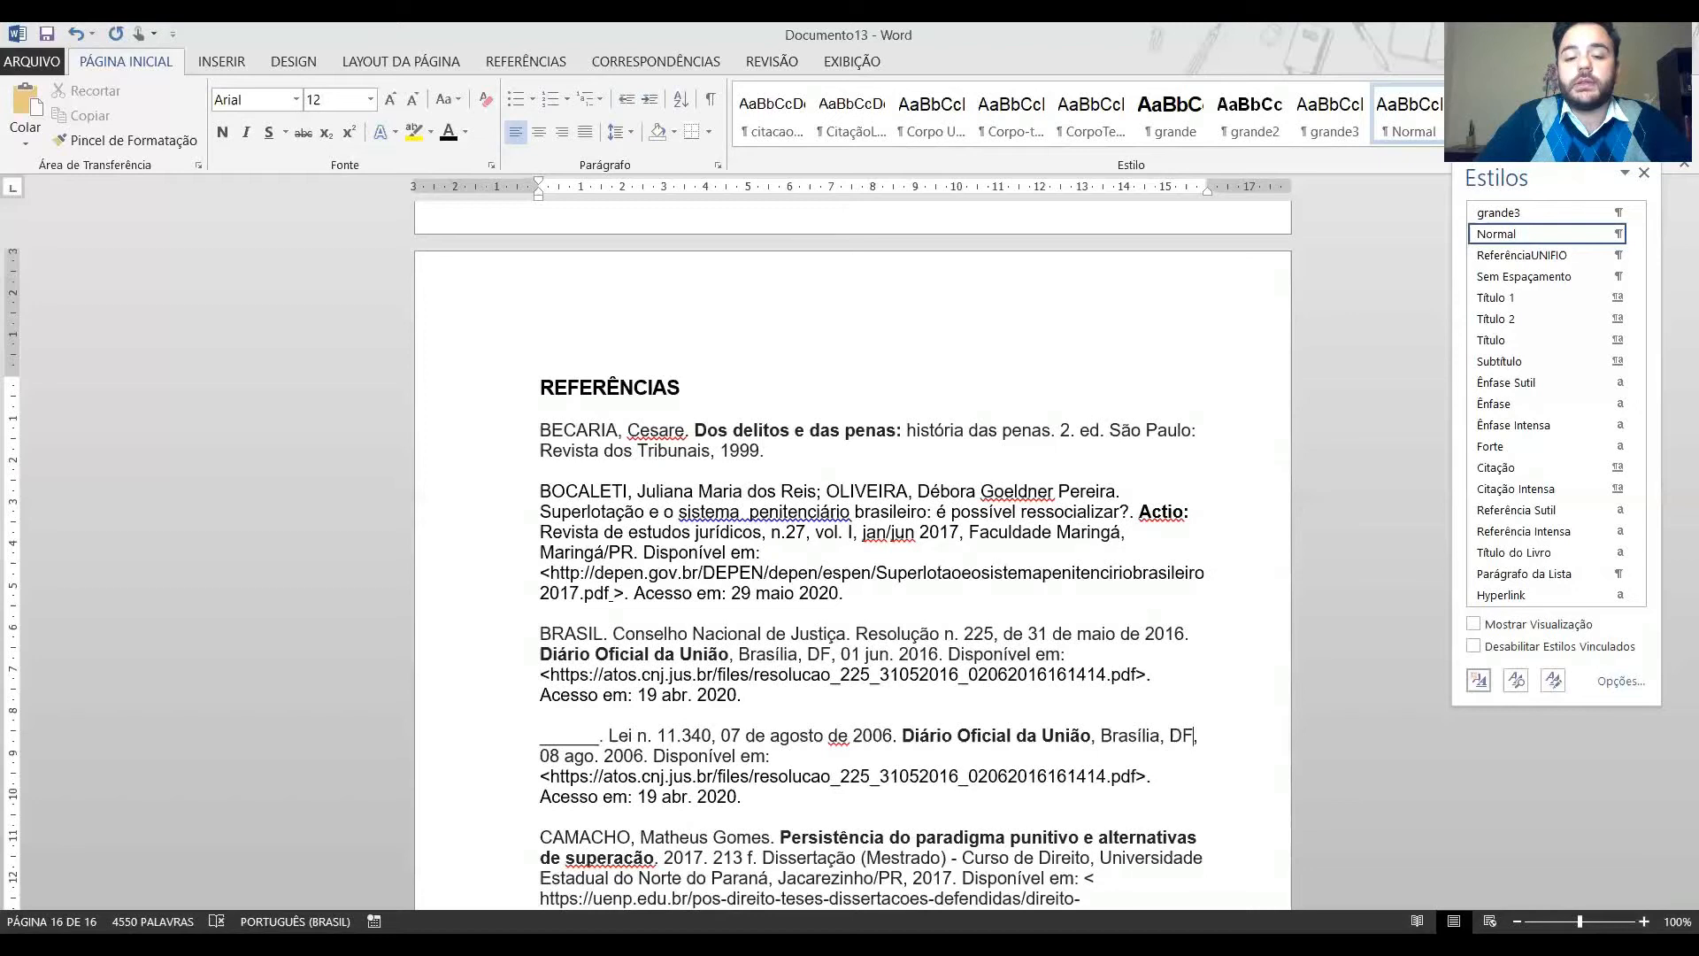
key(alt+Tab)
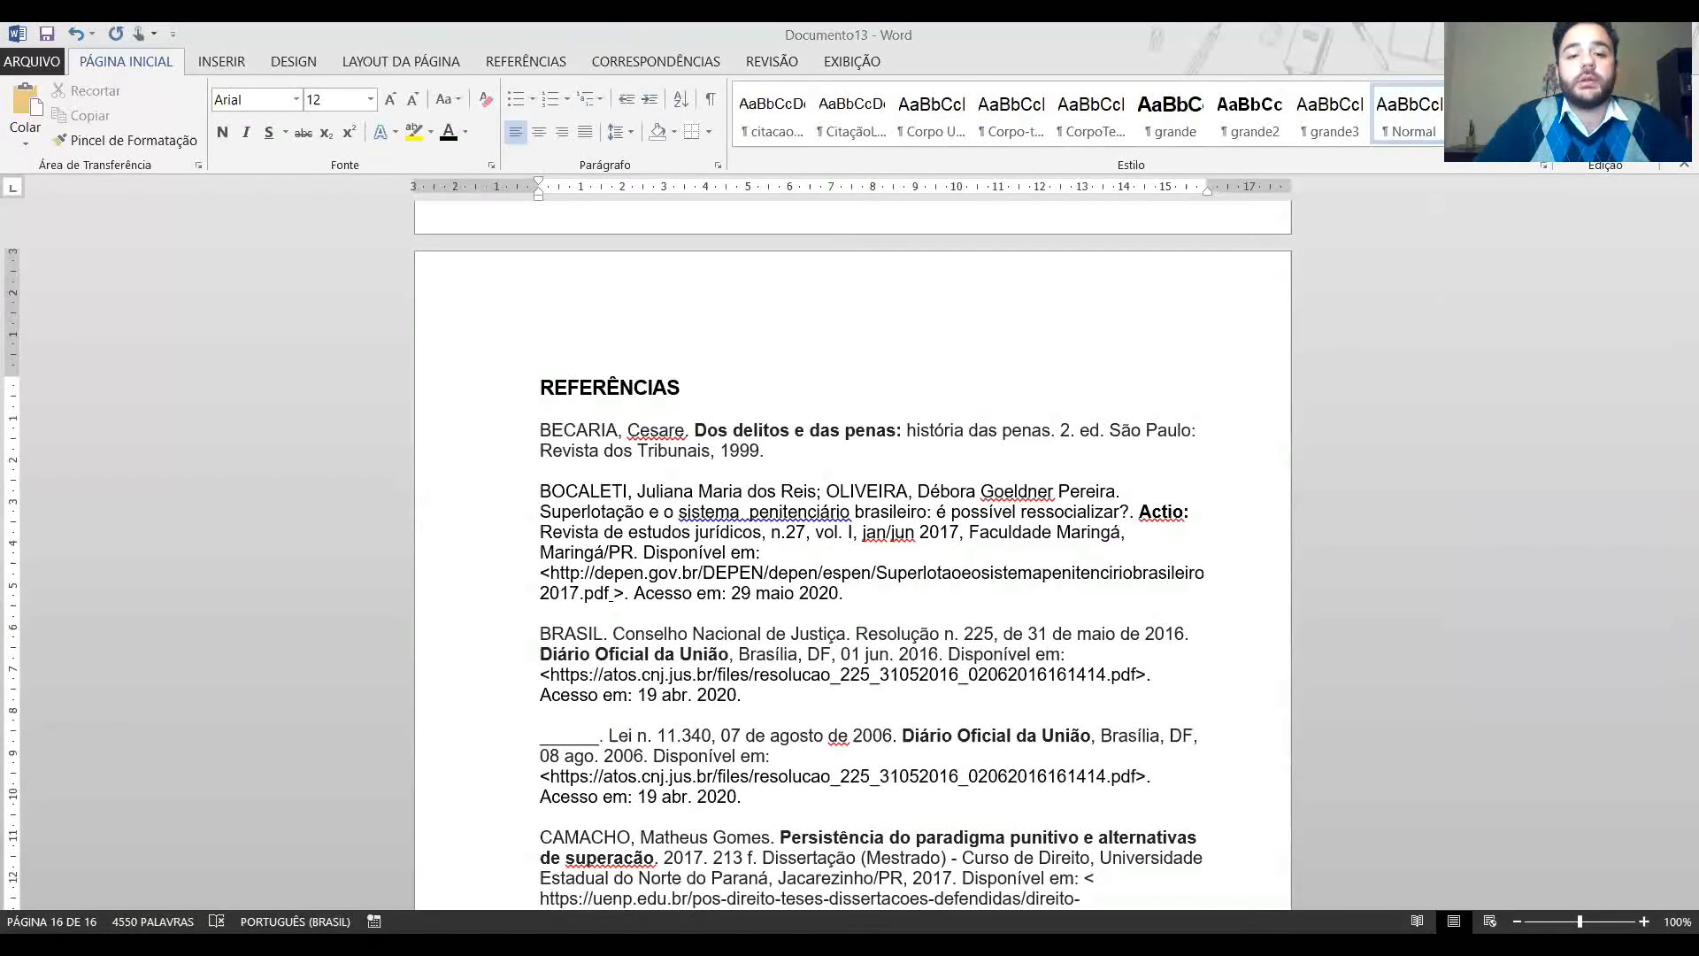
key(alt+Tab)
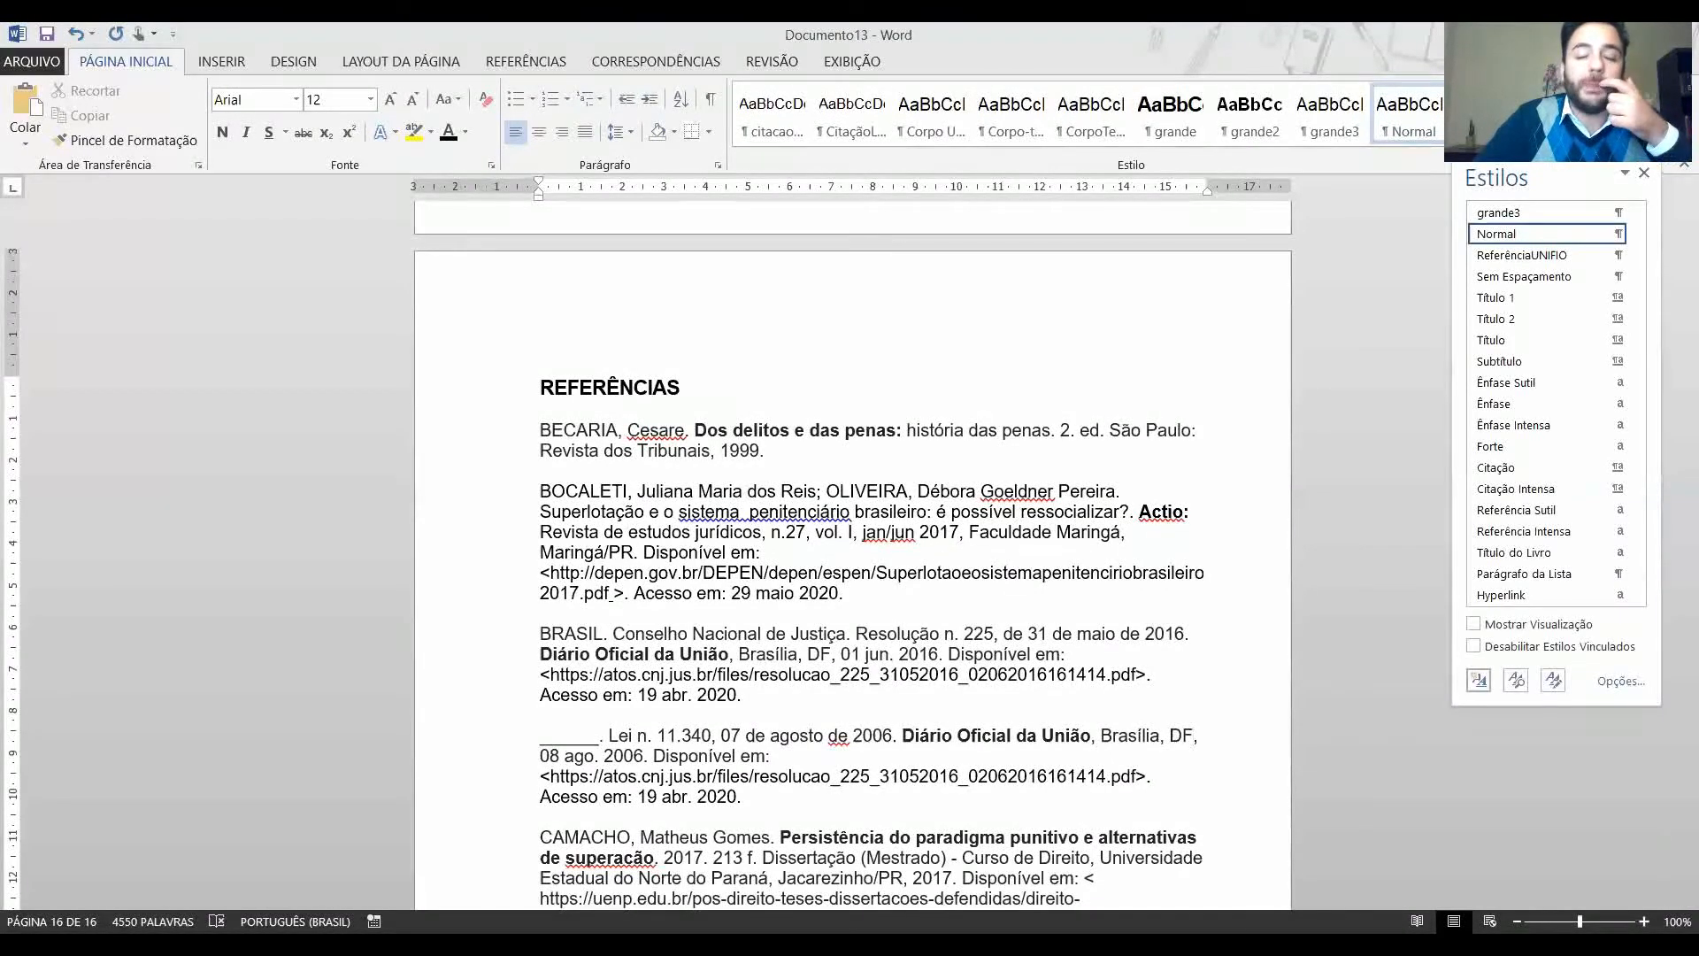
key(alt+Tab)
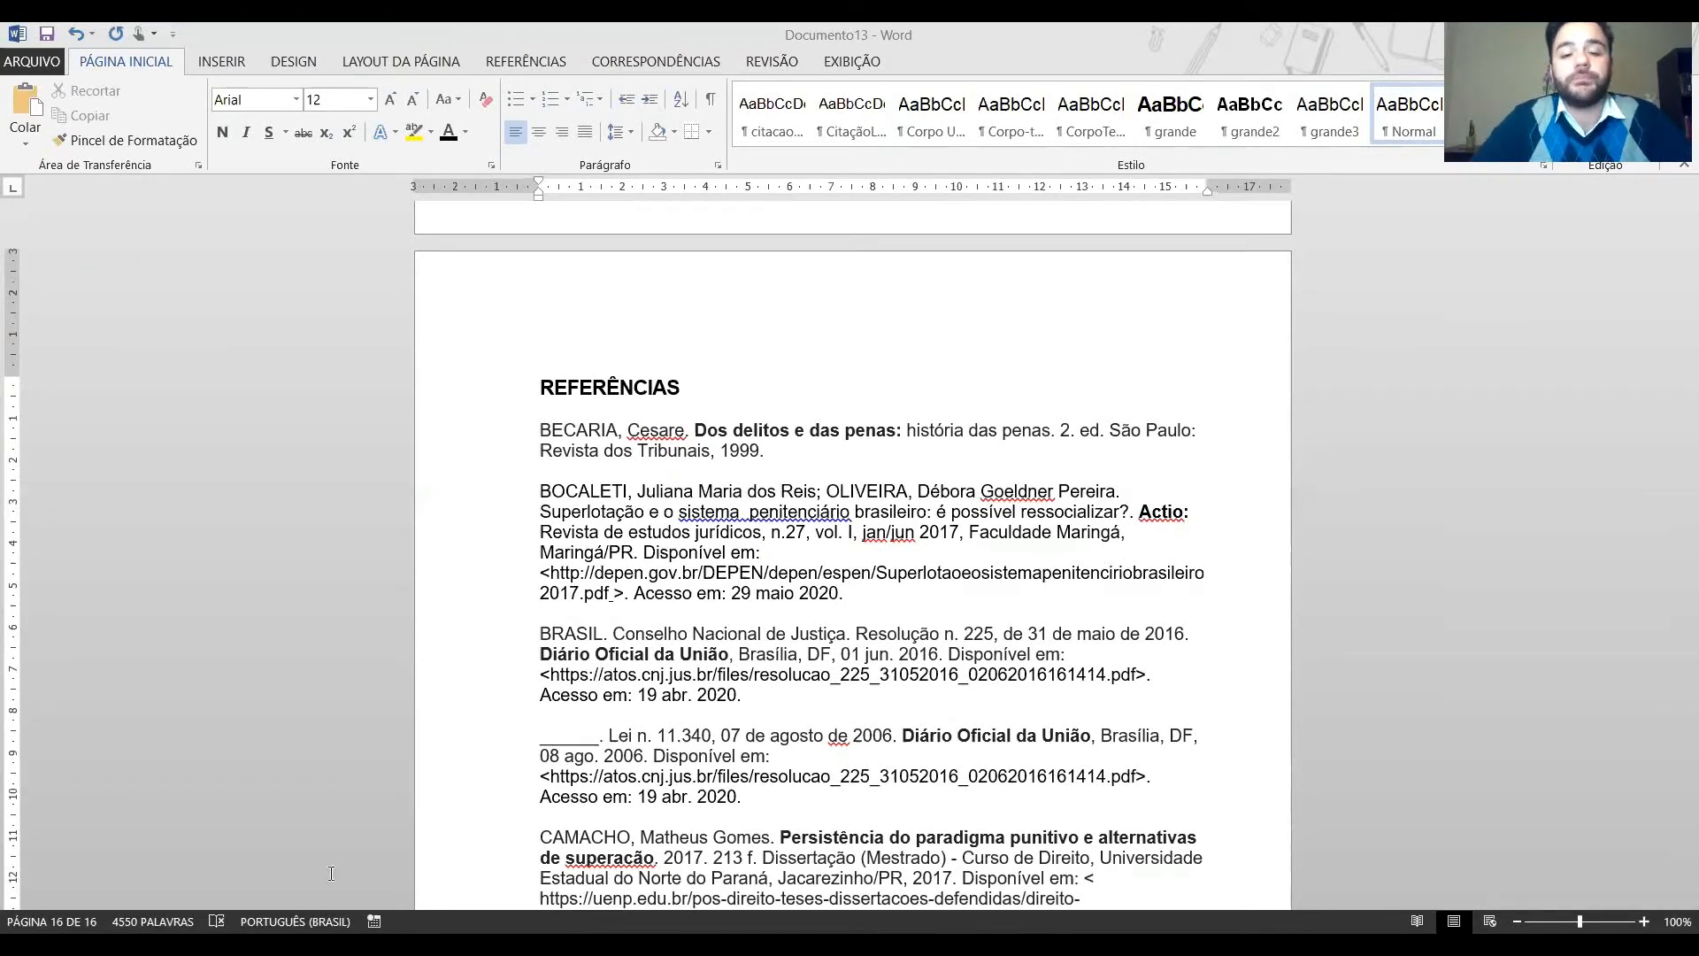
key(ctrl+alt+shift+s)
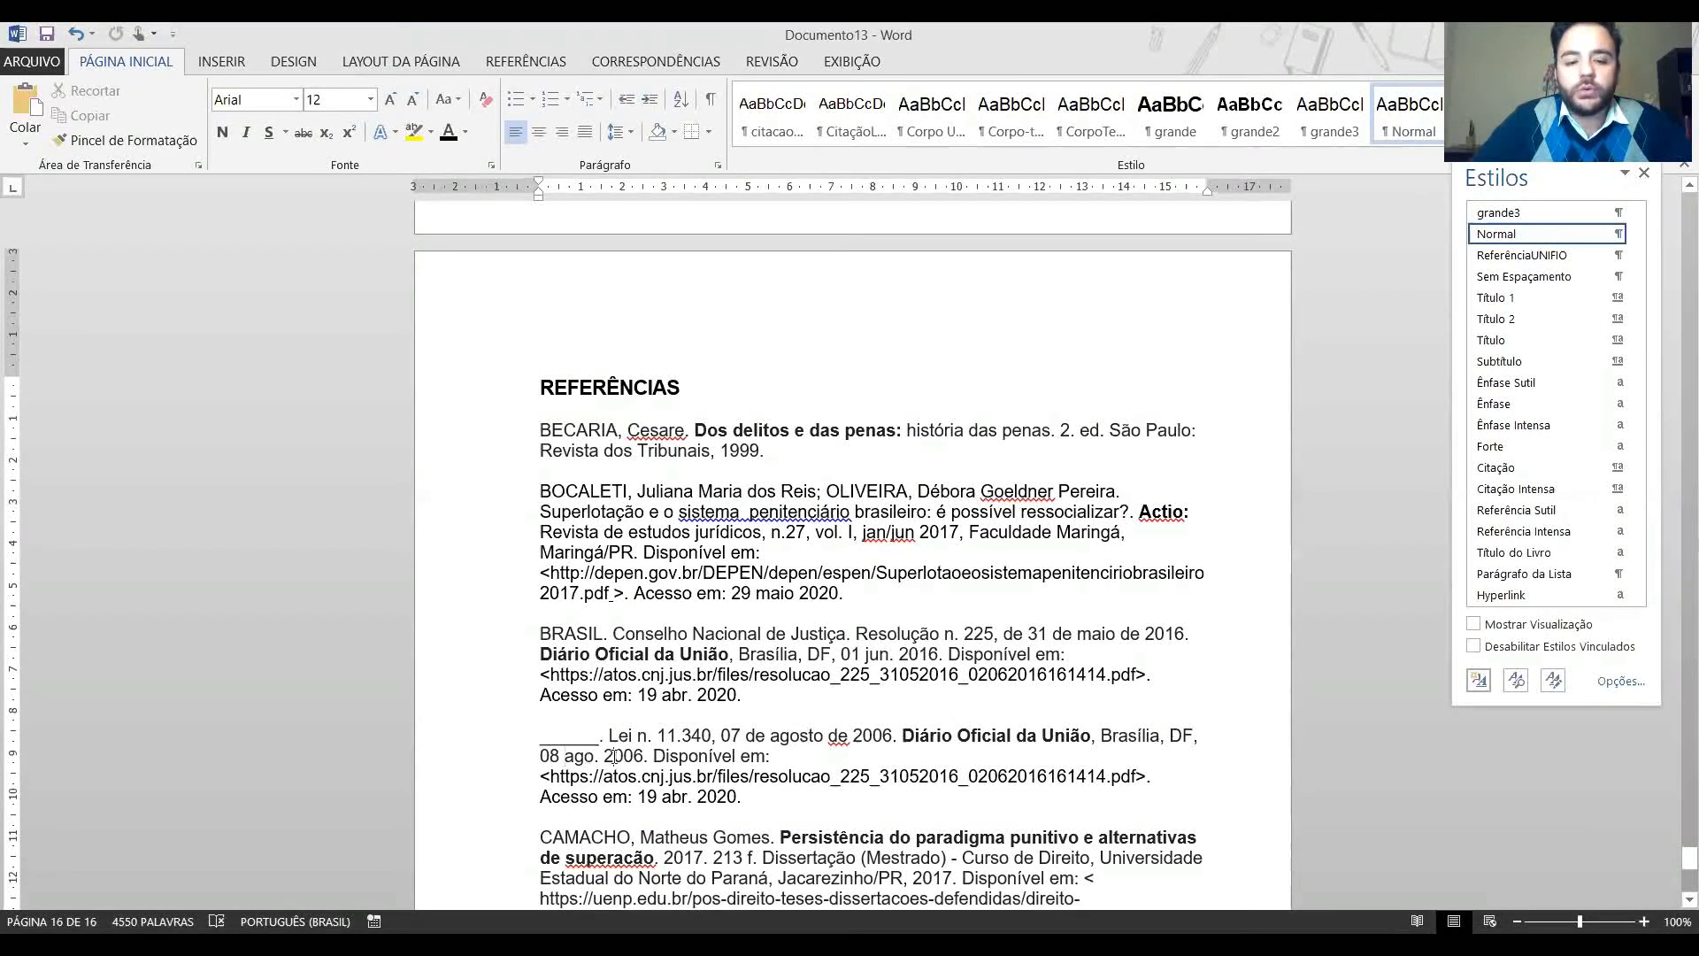
Examine the full publication date "08 ago. 2006" in the Lei n. 11.340 entry.
drag(636, 754, 545, 761)
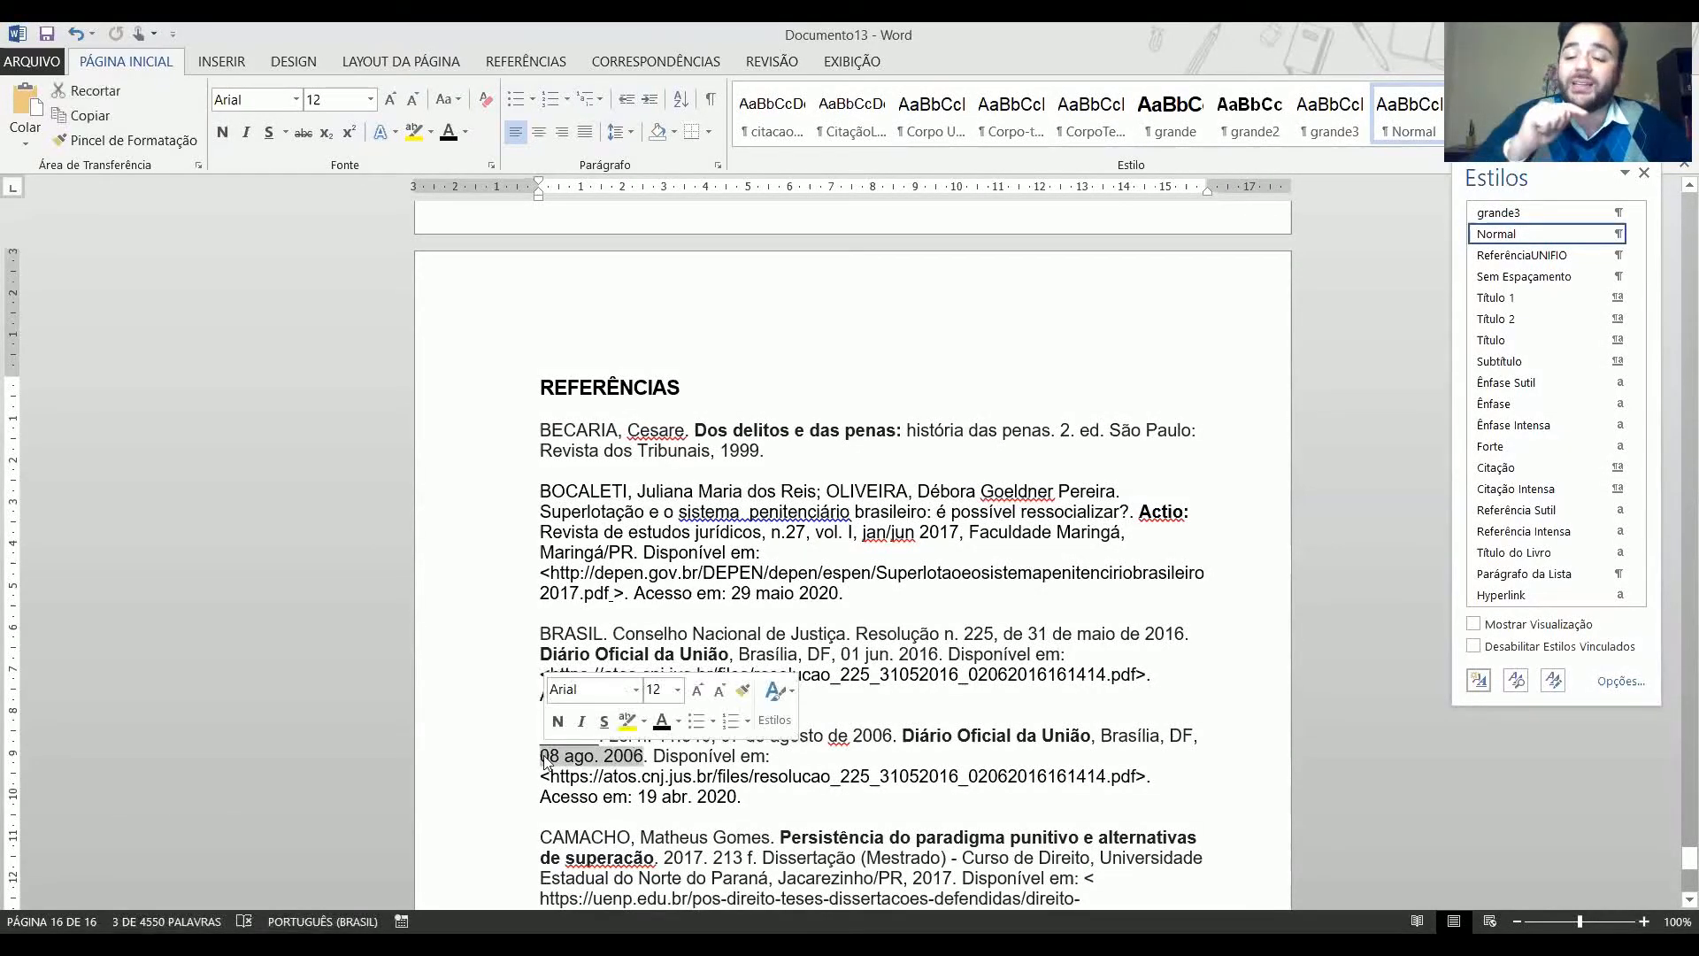
click(613, 796)
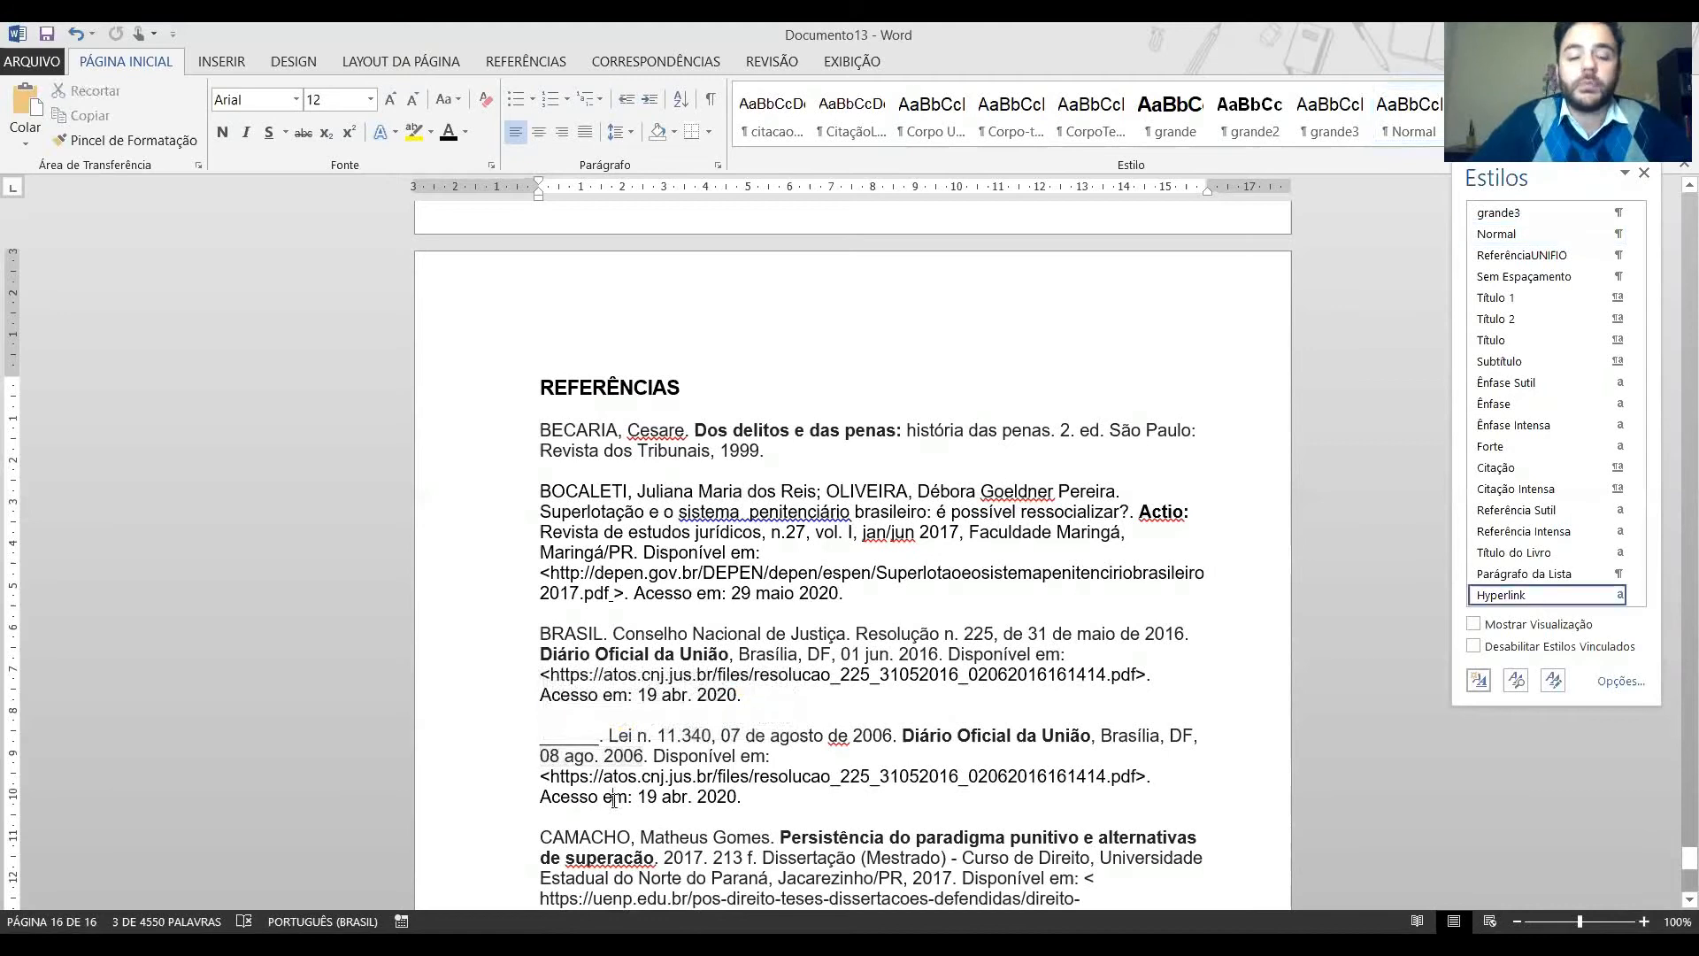
Examine the author, the year and the page count in the master's dissertation entry below Lei n. 11.340.
scroll(615, 800, down, 3)
scroll(614, 798, down, 3)
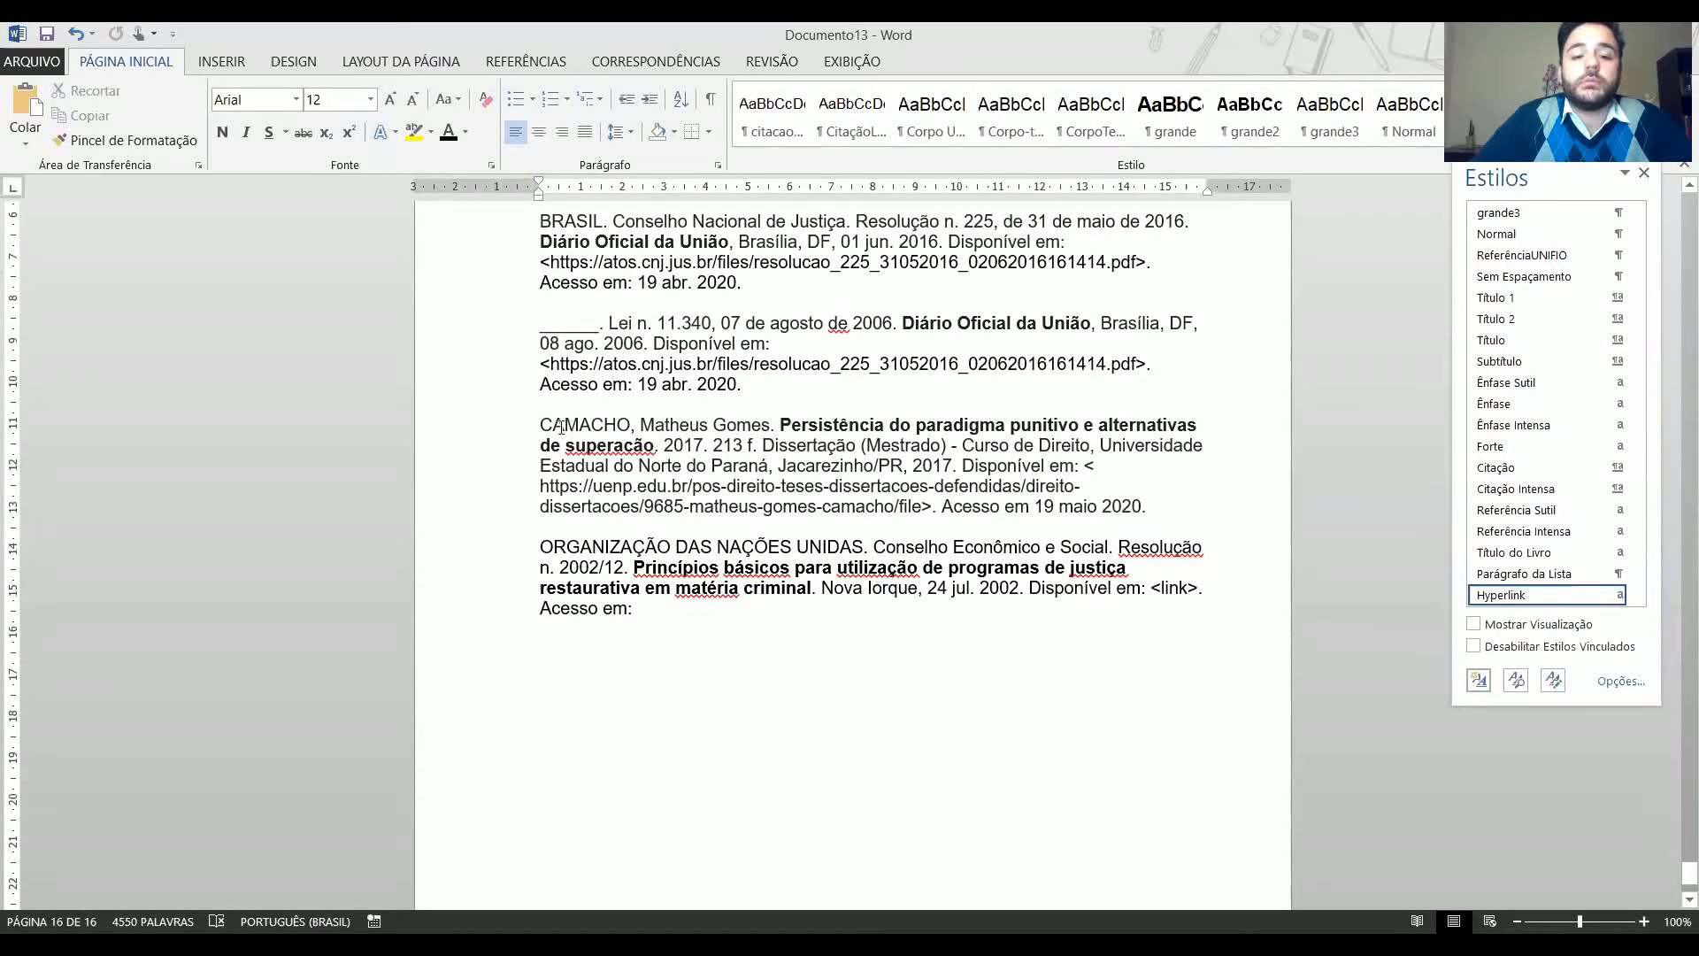
click(672, 425)
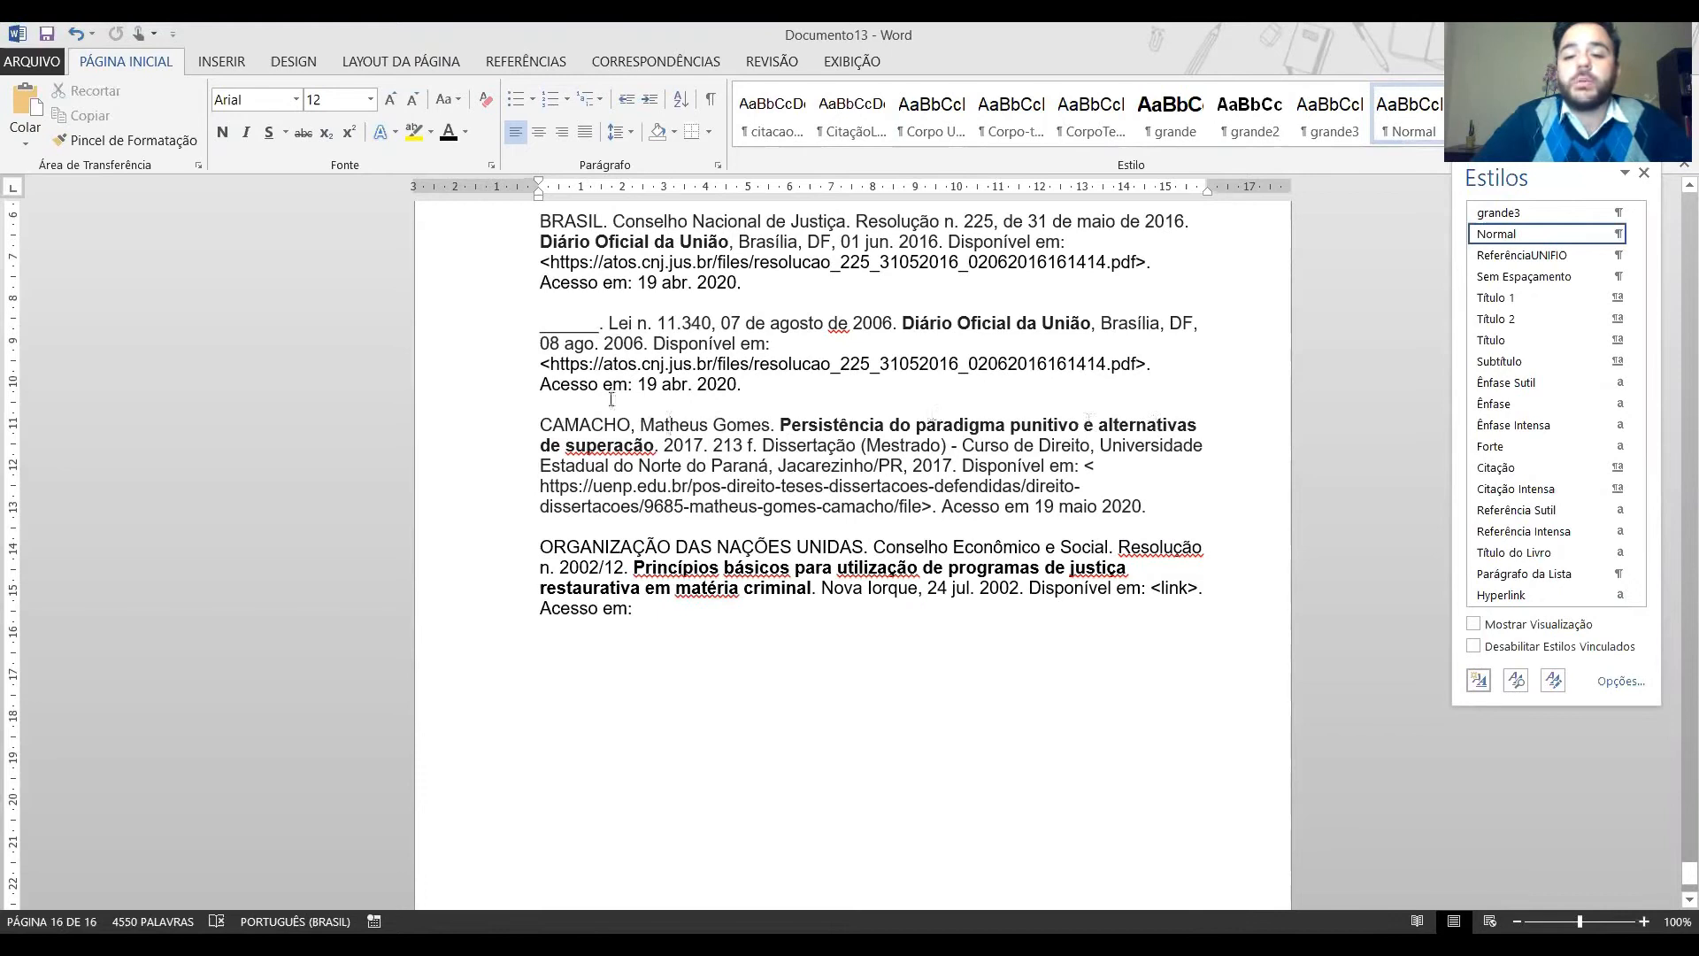
drag(664, 445, 708, 449)
triple_click(714, 448)
click(714, 448)
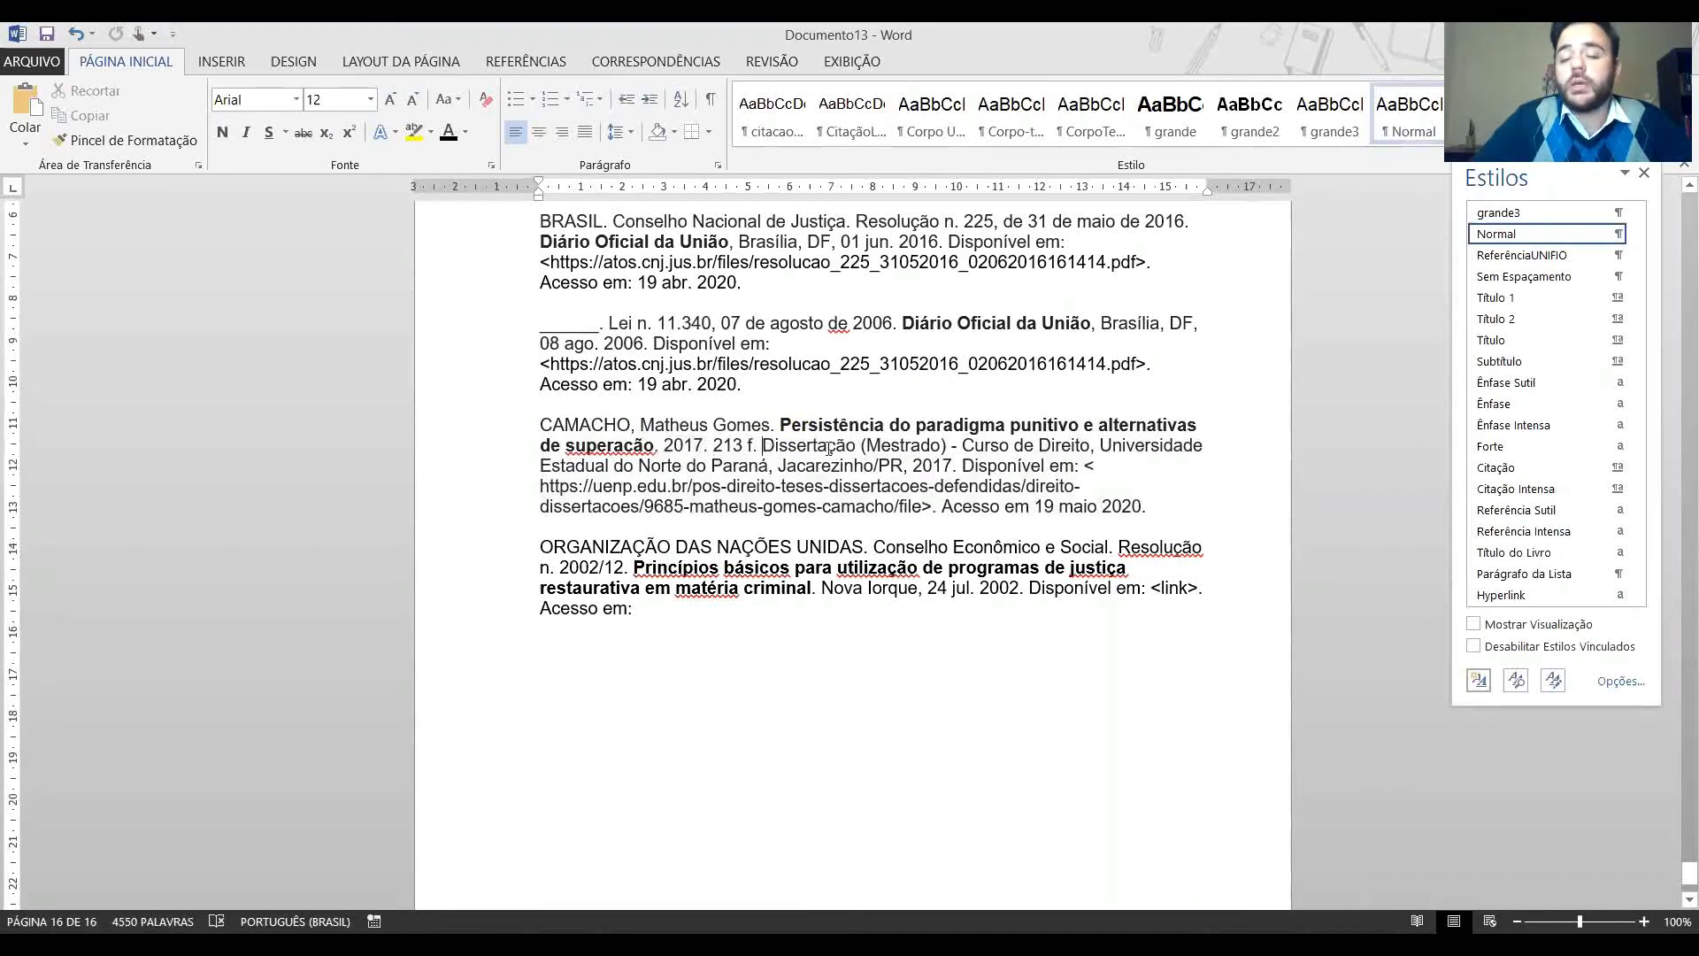
Examine the work type "Dissertação (Mestrado)", the course name and the university in the dissertation entry.
drag(829, 449, 914, 453)
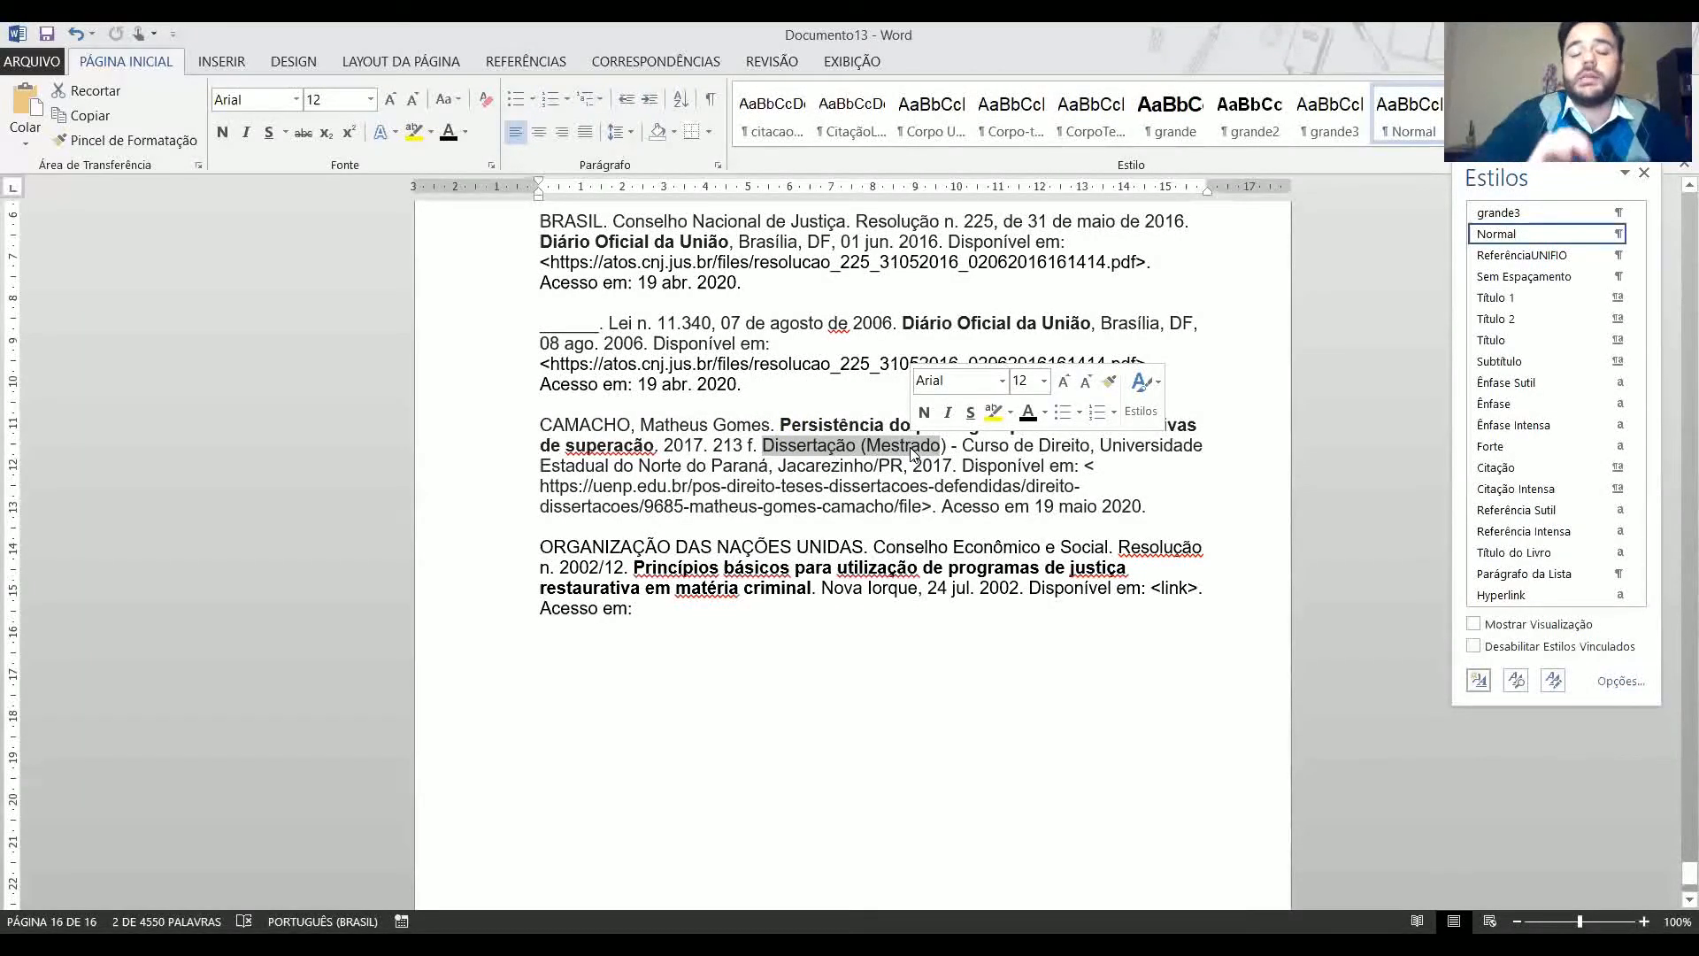
click(914, 453)
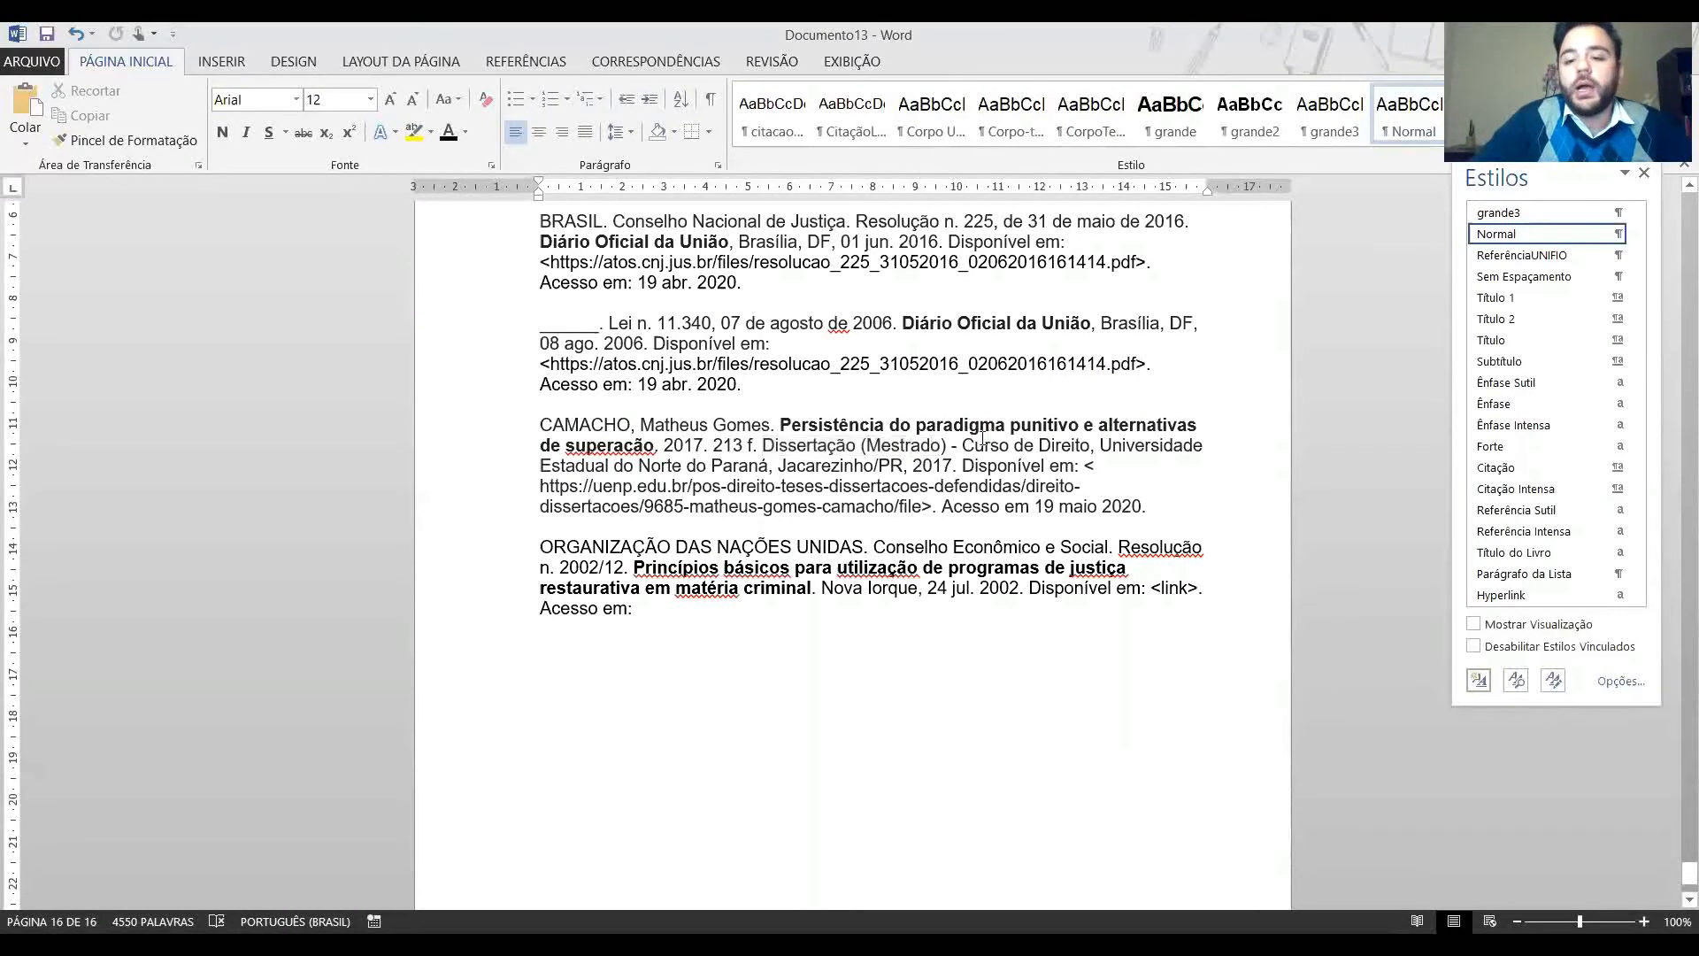
drag(963, 446, 1059, 448)
click(773, 470)
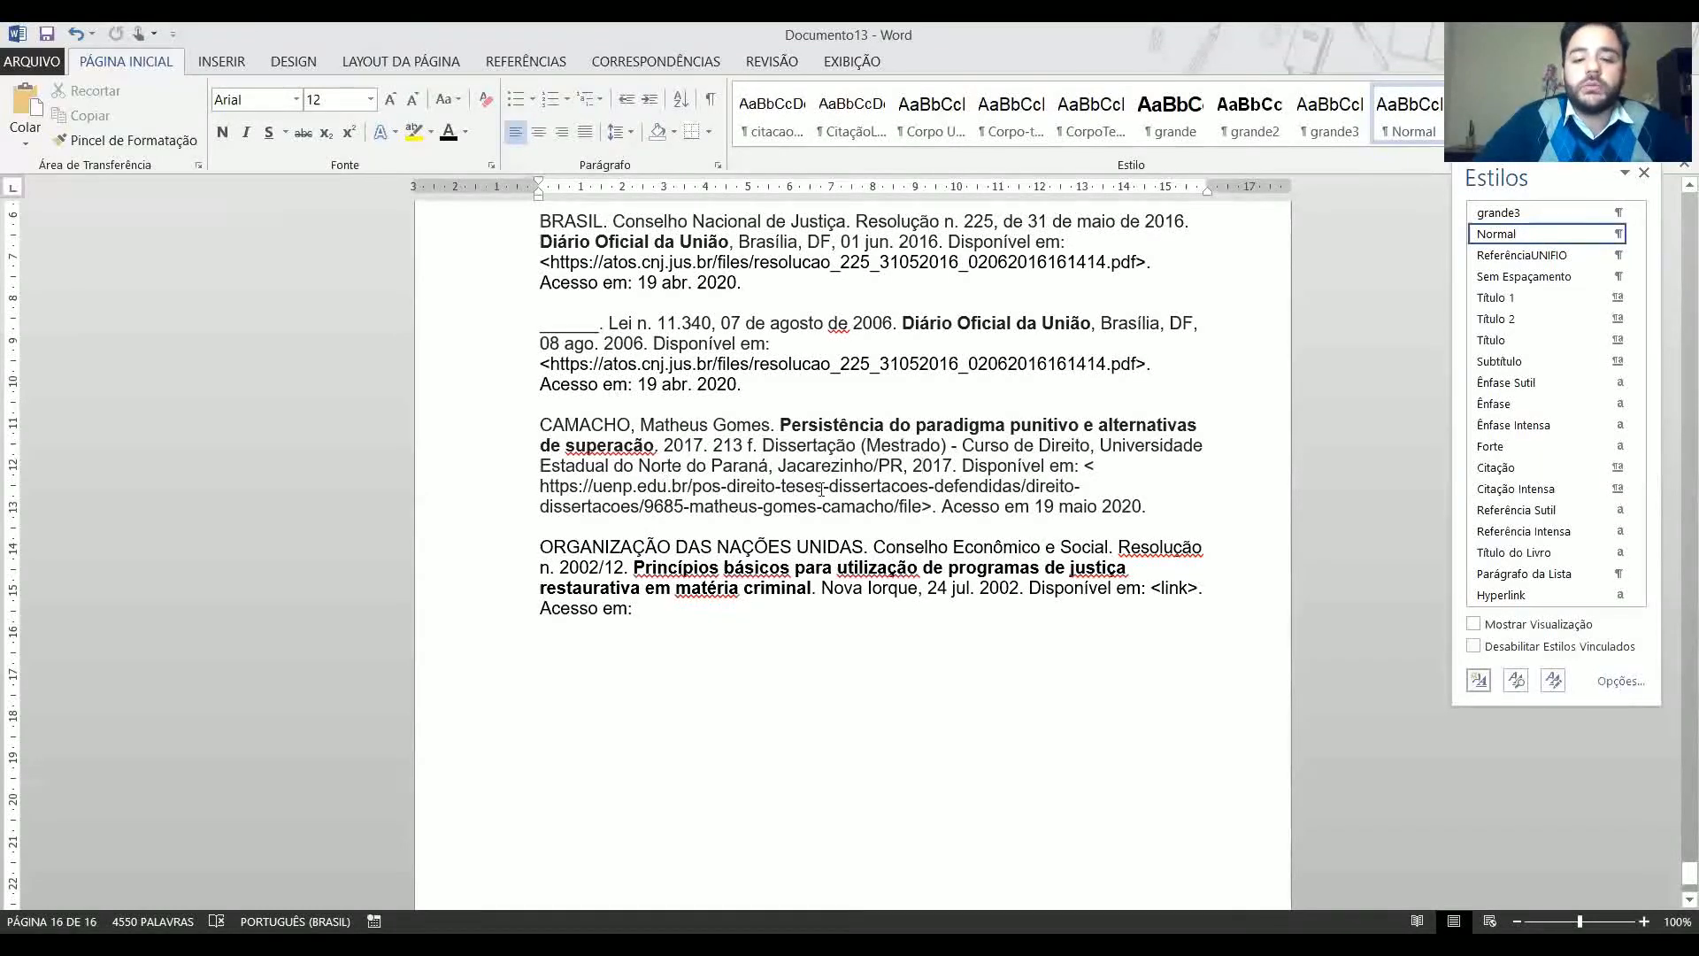
Add the missing colon after "Acesso em" in the dissertation entry.
click(1029, 506)
text(:)
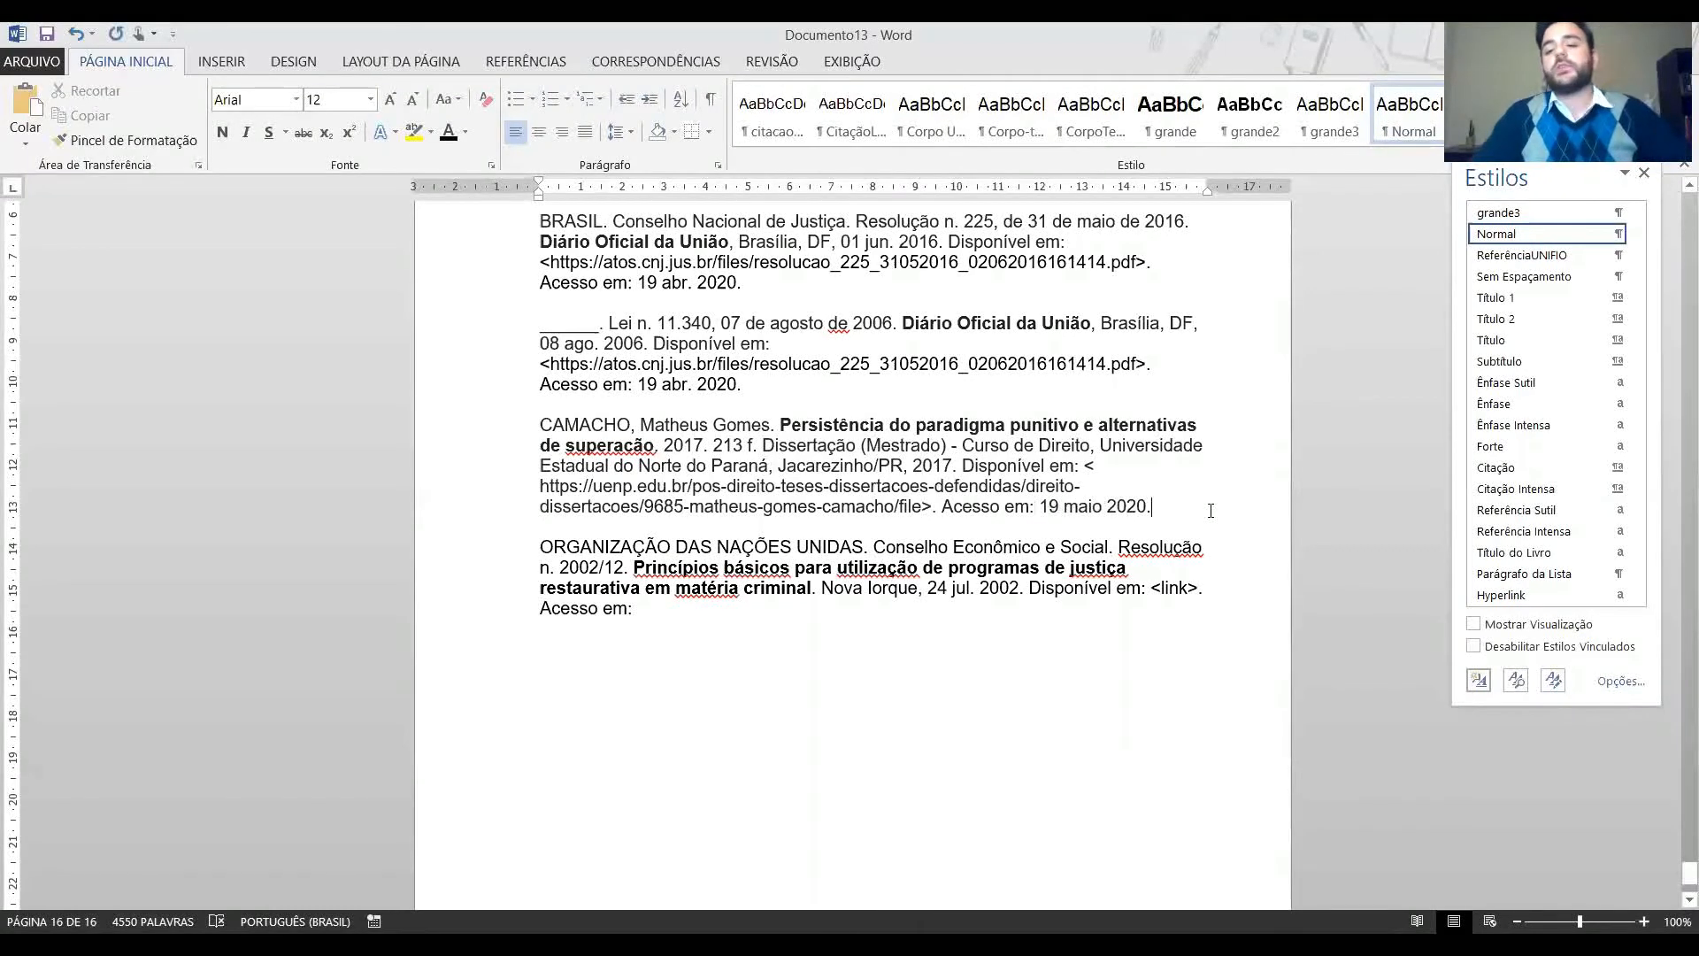
Add a sample repeated-author entry "______. Título." below the dissertation entry, with the title word in bold and the period not bold.
key(Return)
key(Return)
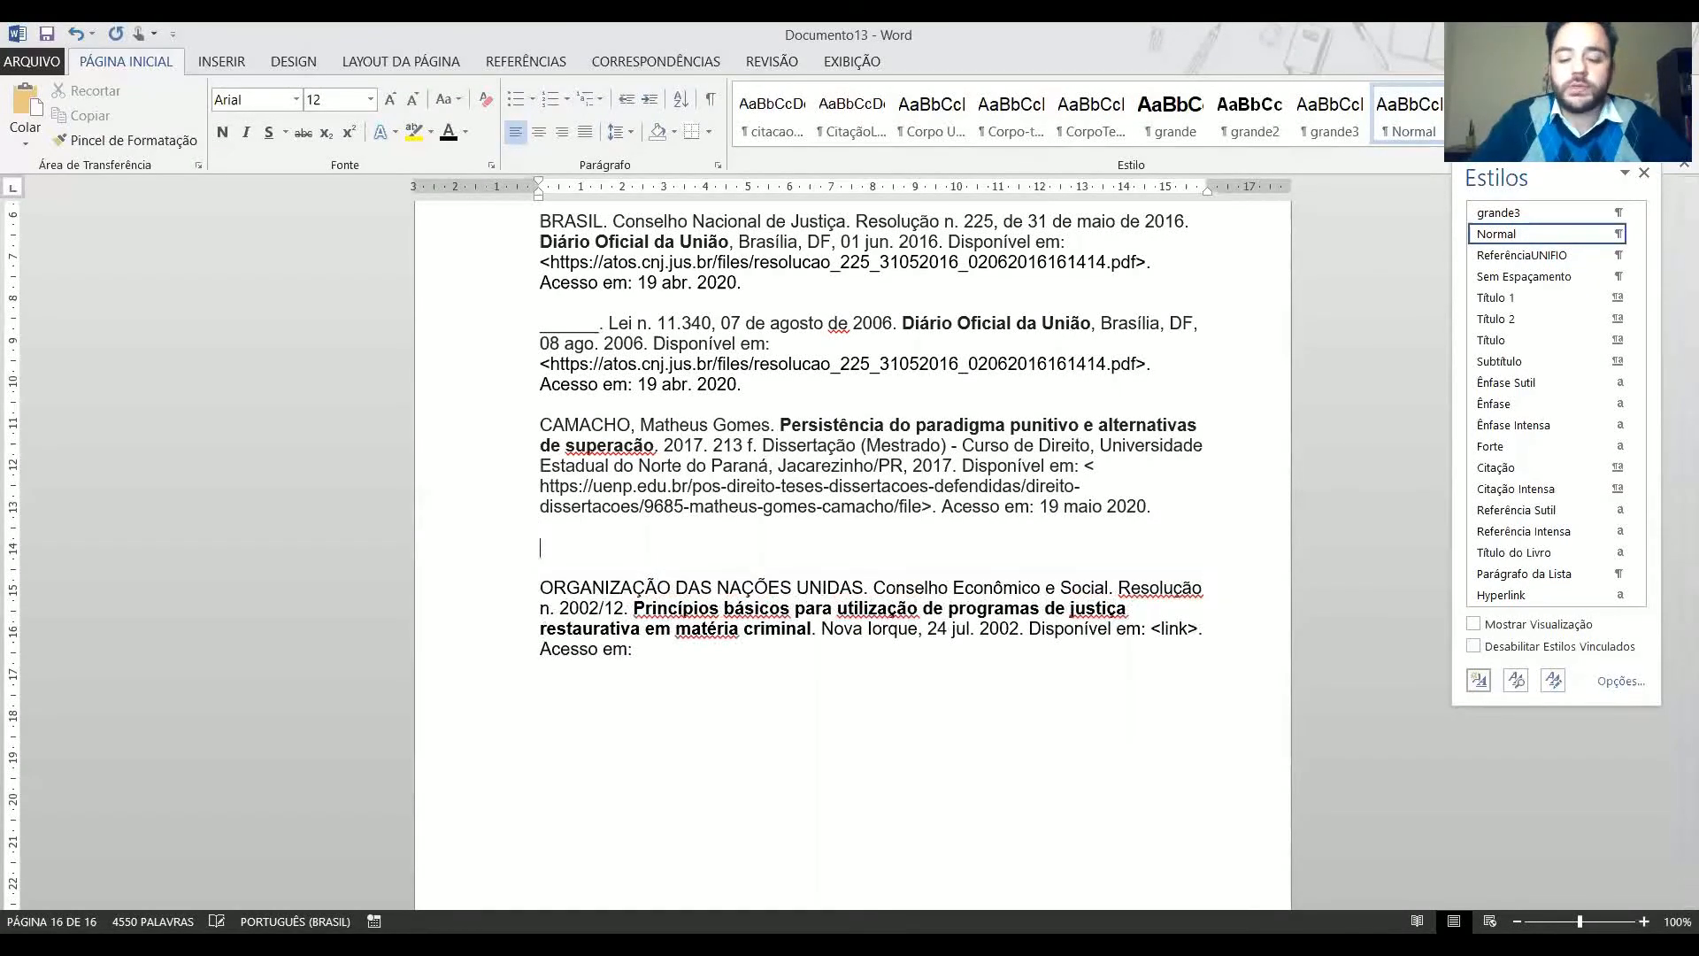
text(____)
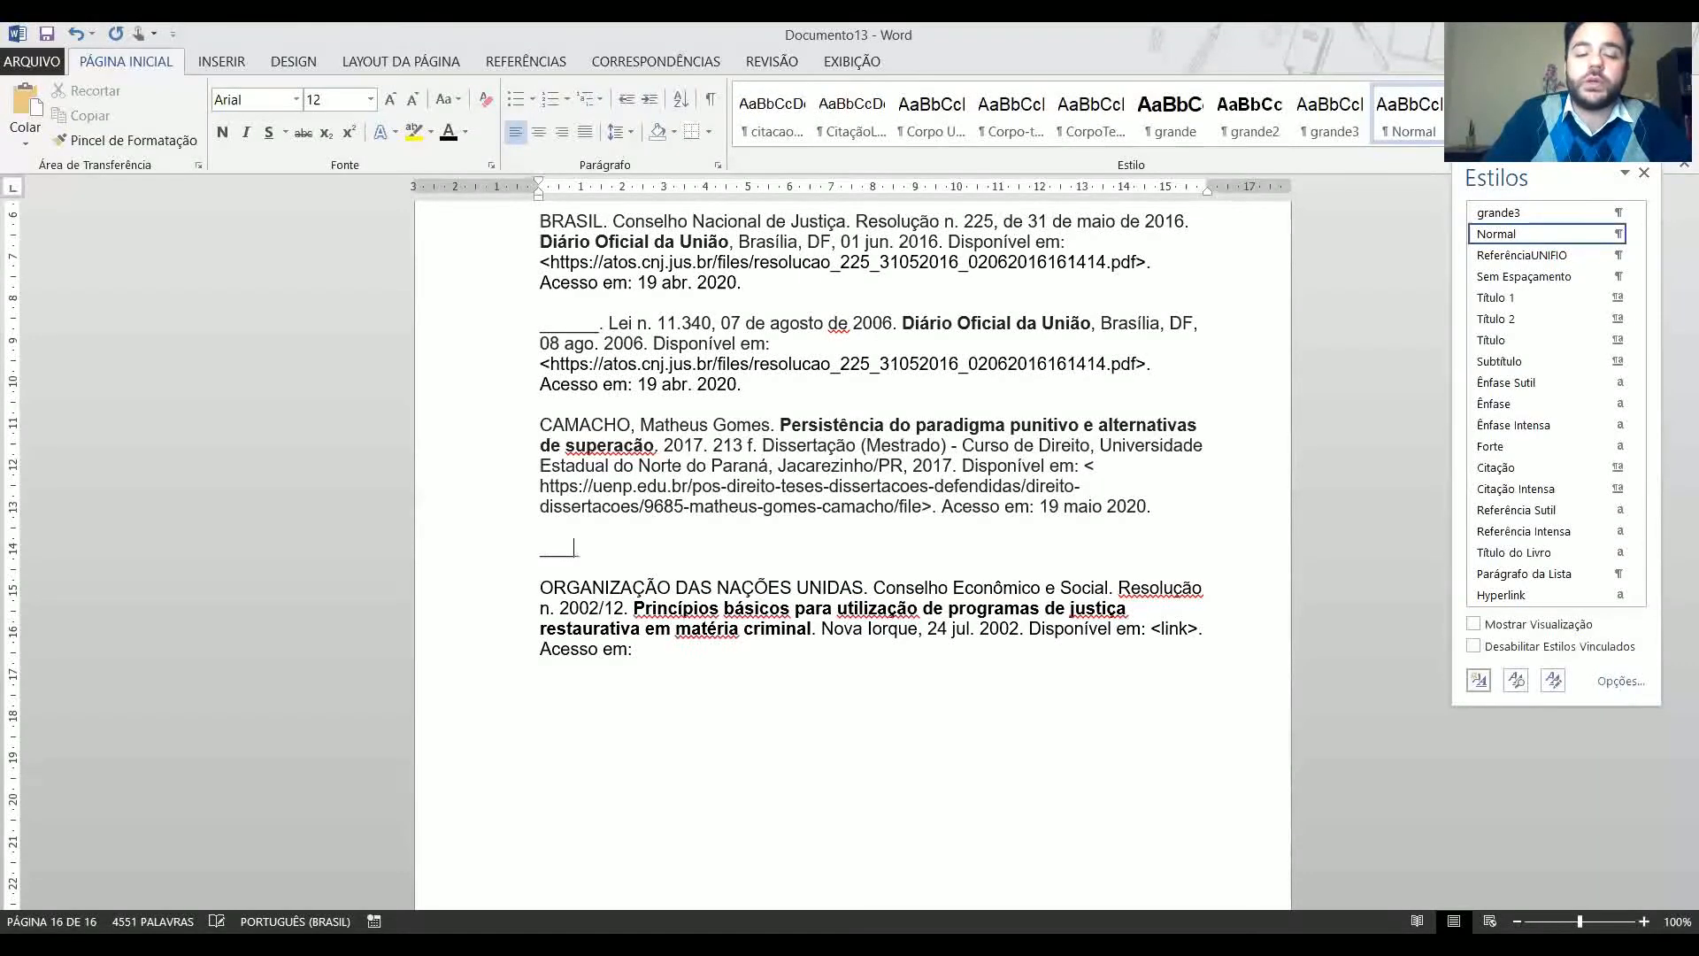
text(__. Título)
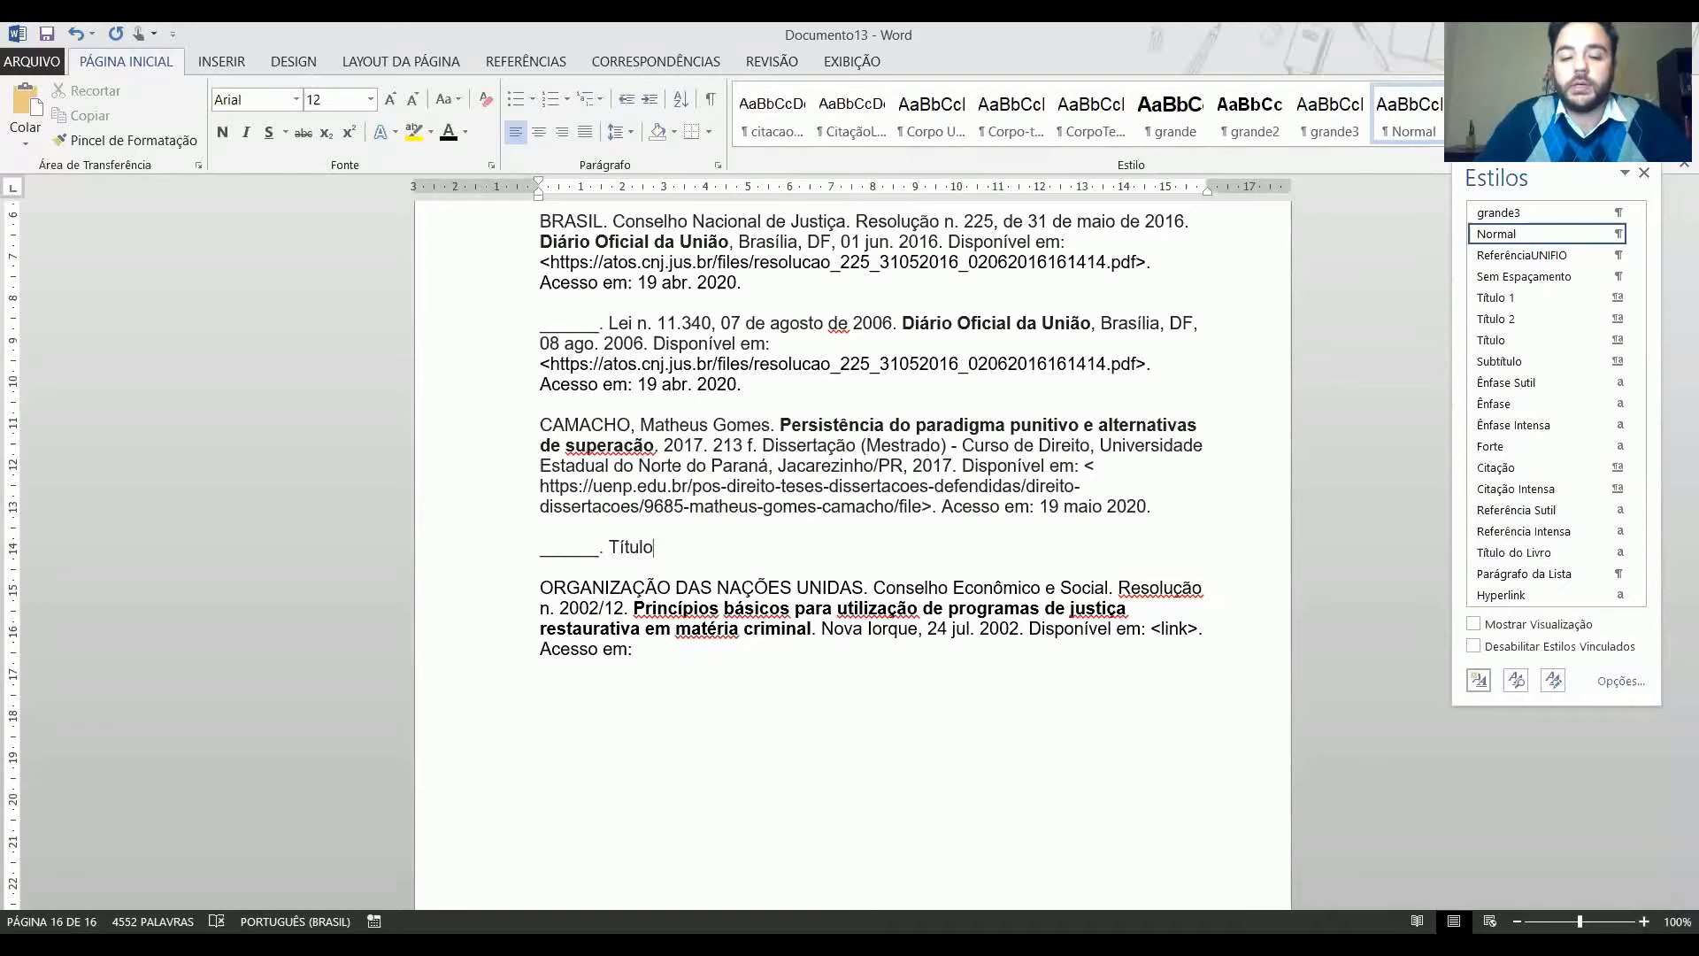
key(ctrl+shift+Left)
key(ctrl+n)
key(End)
text(.)
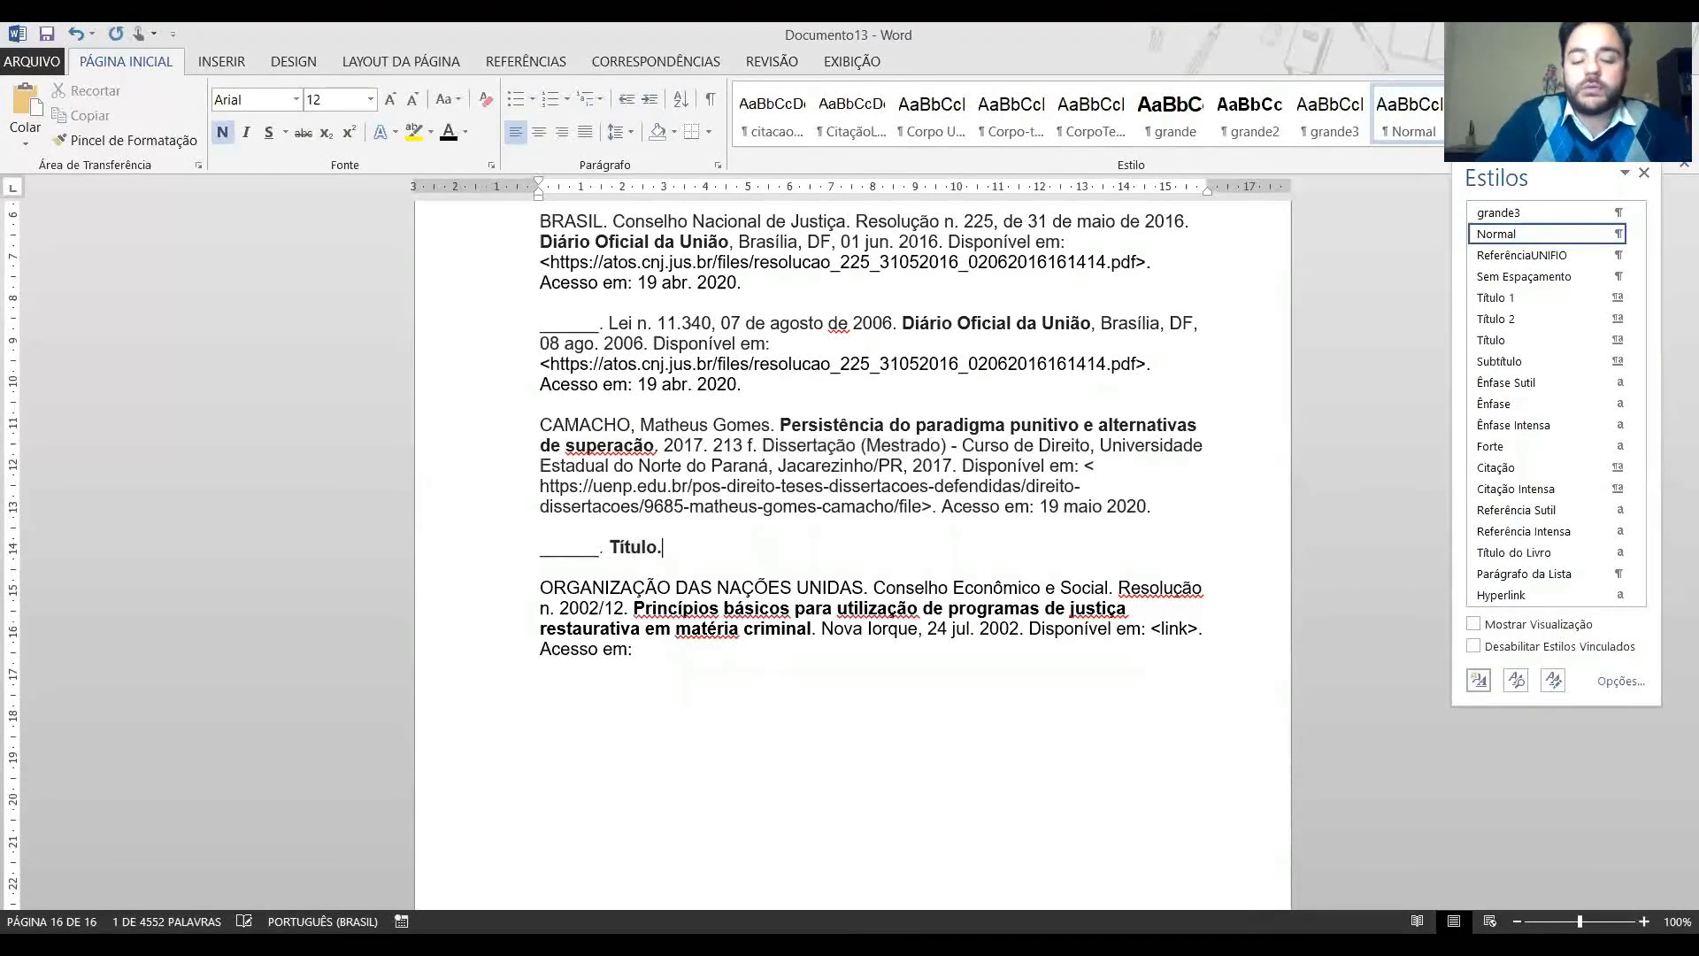
key(shift+Left)
key(ctrl+n)
key(ctrl+Left)
key(Up)
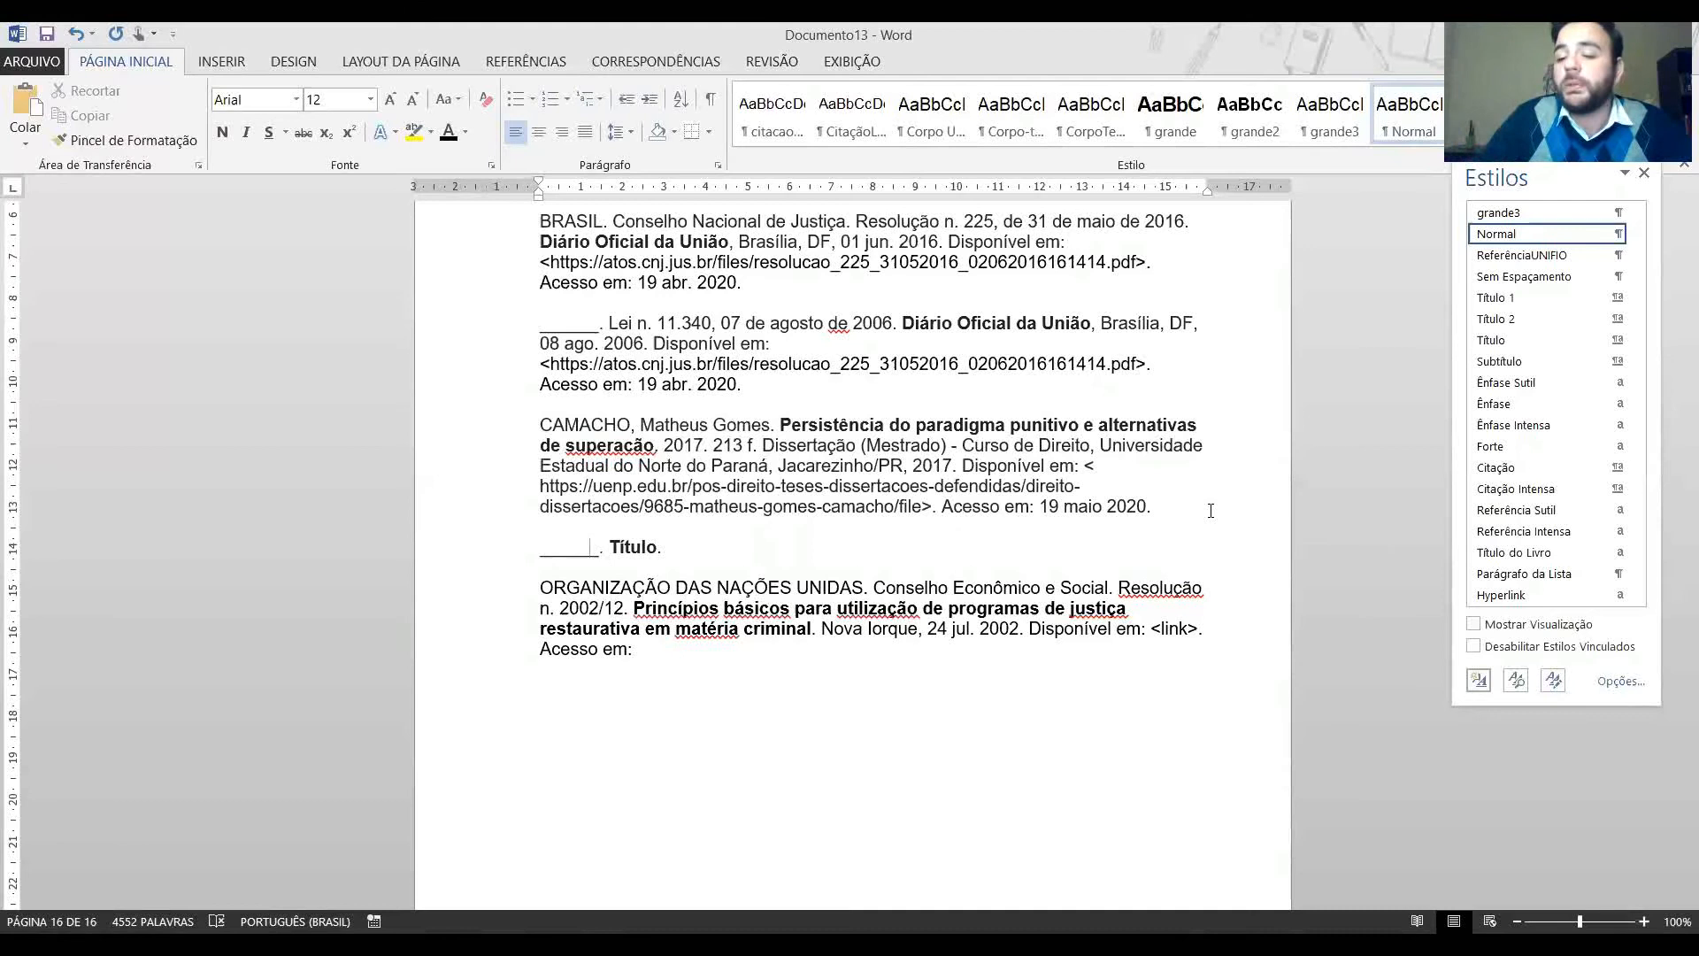
Delete the sample "______. Título." entry and its extra blank line below the dissertation entry.
key(shift+Down)
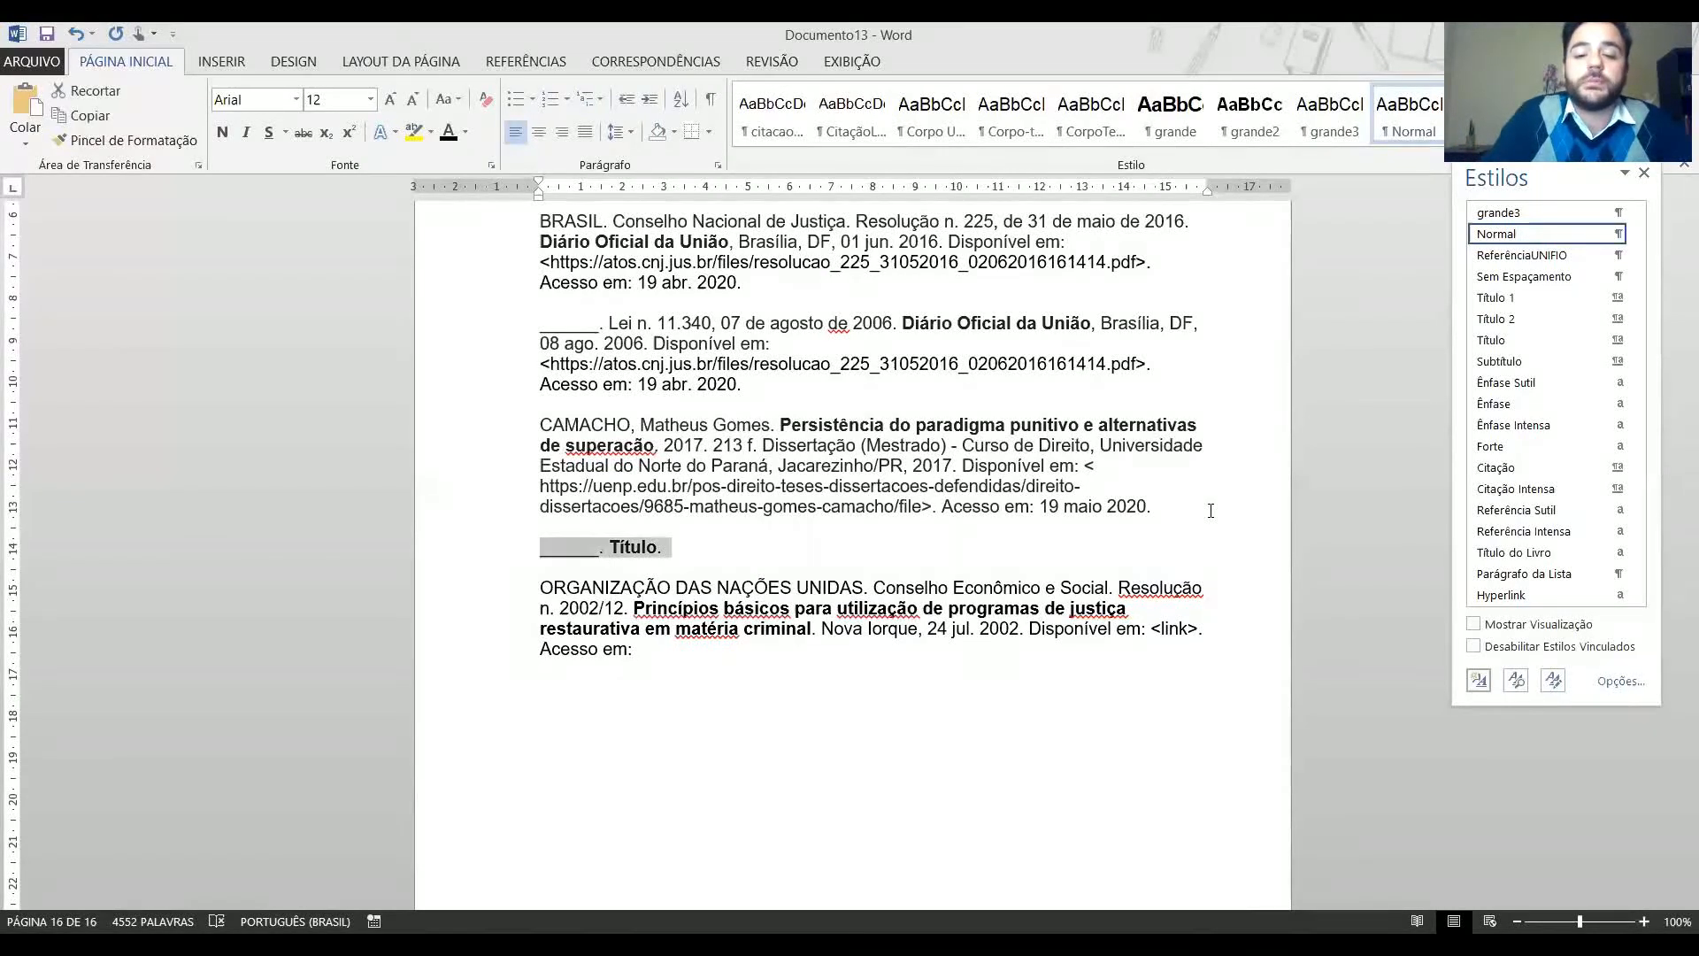
key(Delete)
key(Delete)
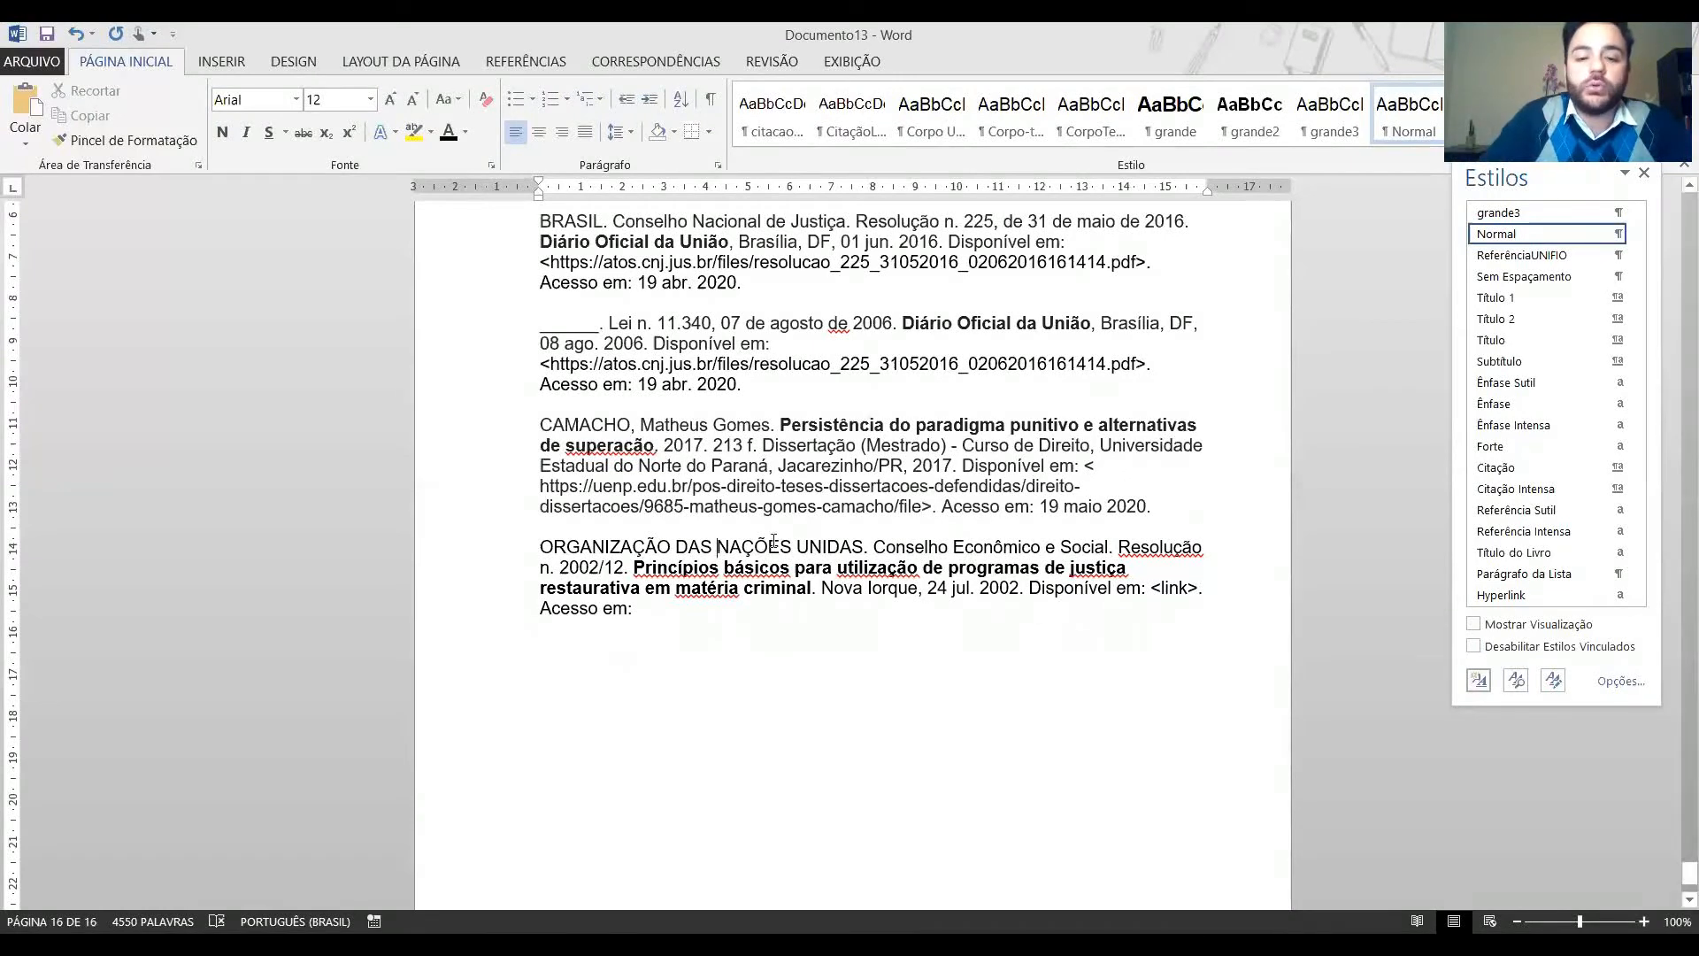
Change "DAS NAÇÕES UNIDAS" to "das Nações Unidas" in the last reference entry, keeping ORGANIZAÇÃO in capitals.
drag(675, 547, 863, 547)
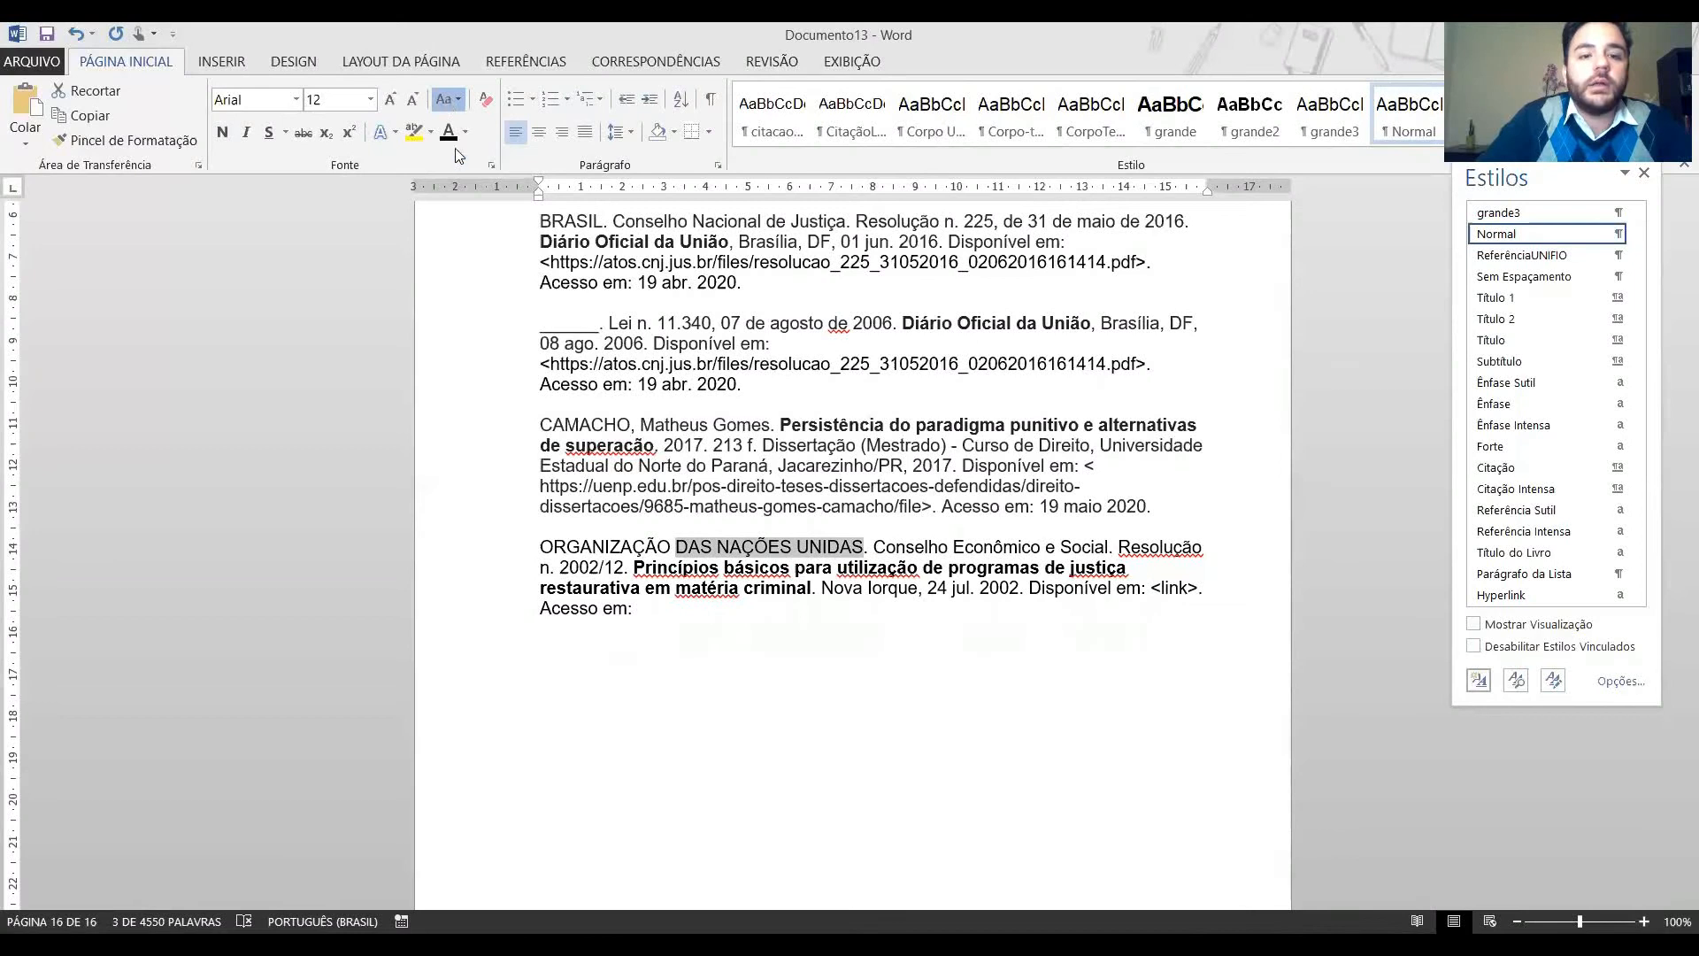
key(shift+F3)
click(716, 549)
key(BackSpace)
text(N)
key(Delete)
text(U)
Examine the capitalised word ORGANIZAÇÃO opening the last reference entry and try adding an ellipsis after it.
key(Home)
key(ctrl+shift+Right)
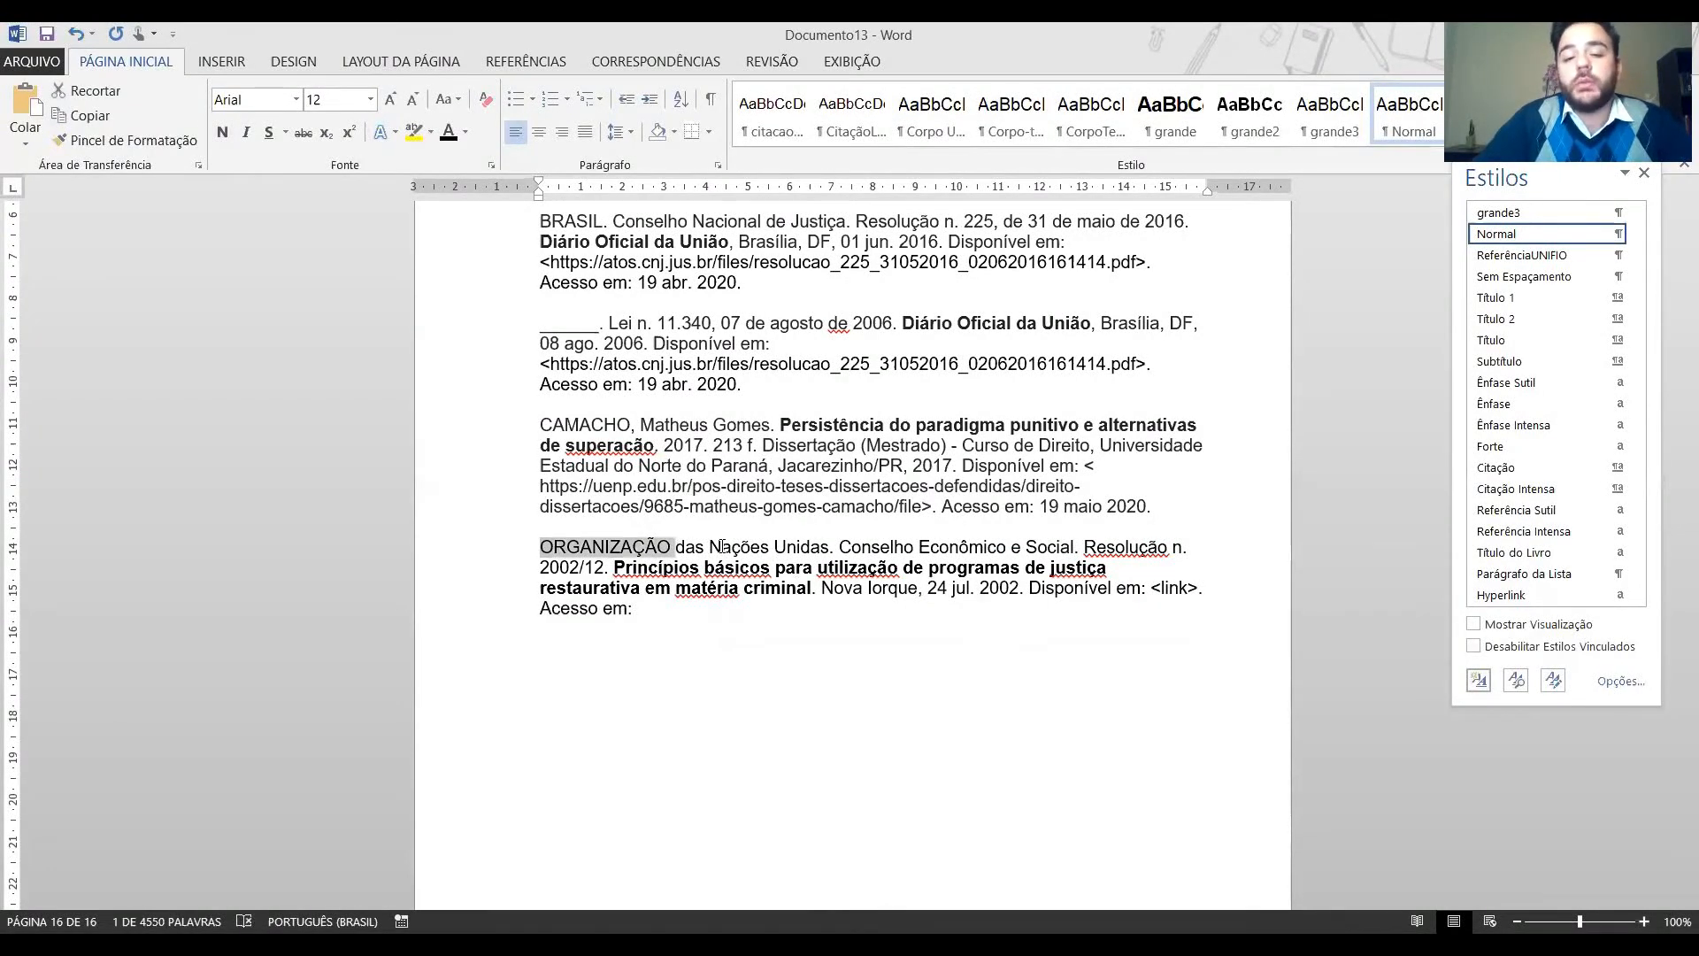
key(Right)
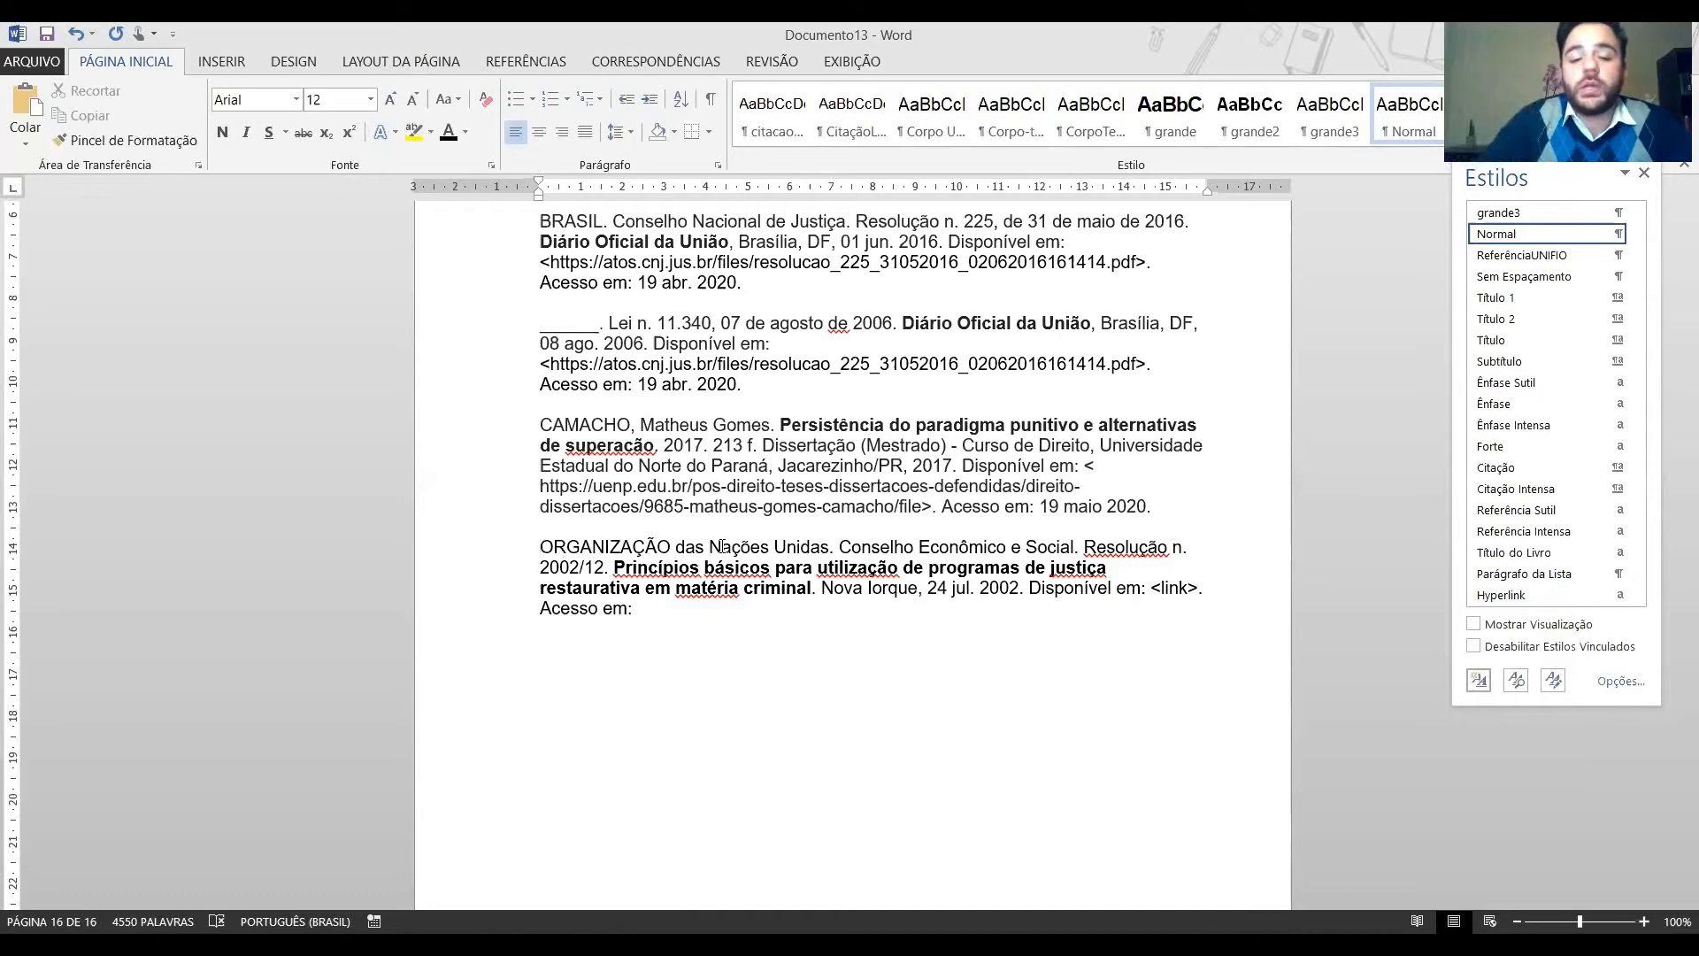
text(...)
key(BackSpace)
key(BackSpace)
key(BackSpace)
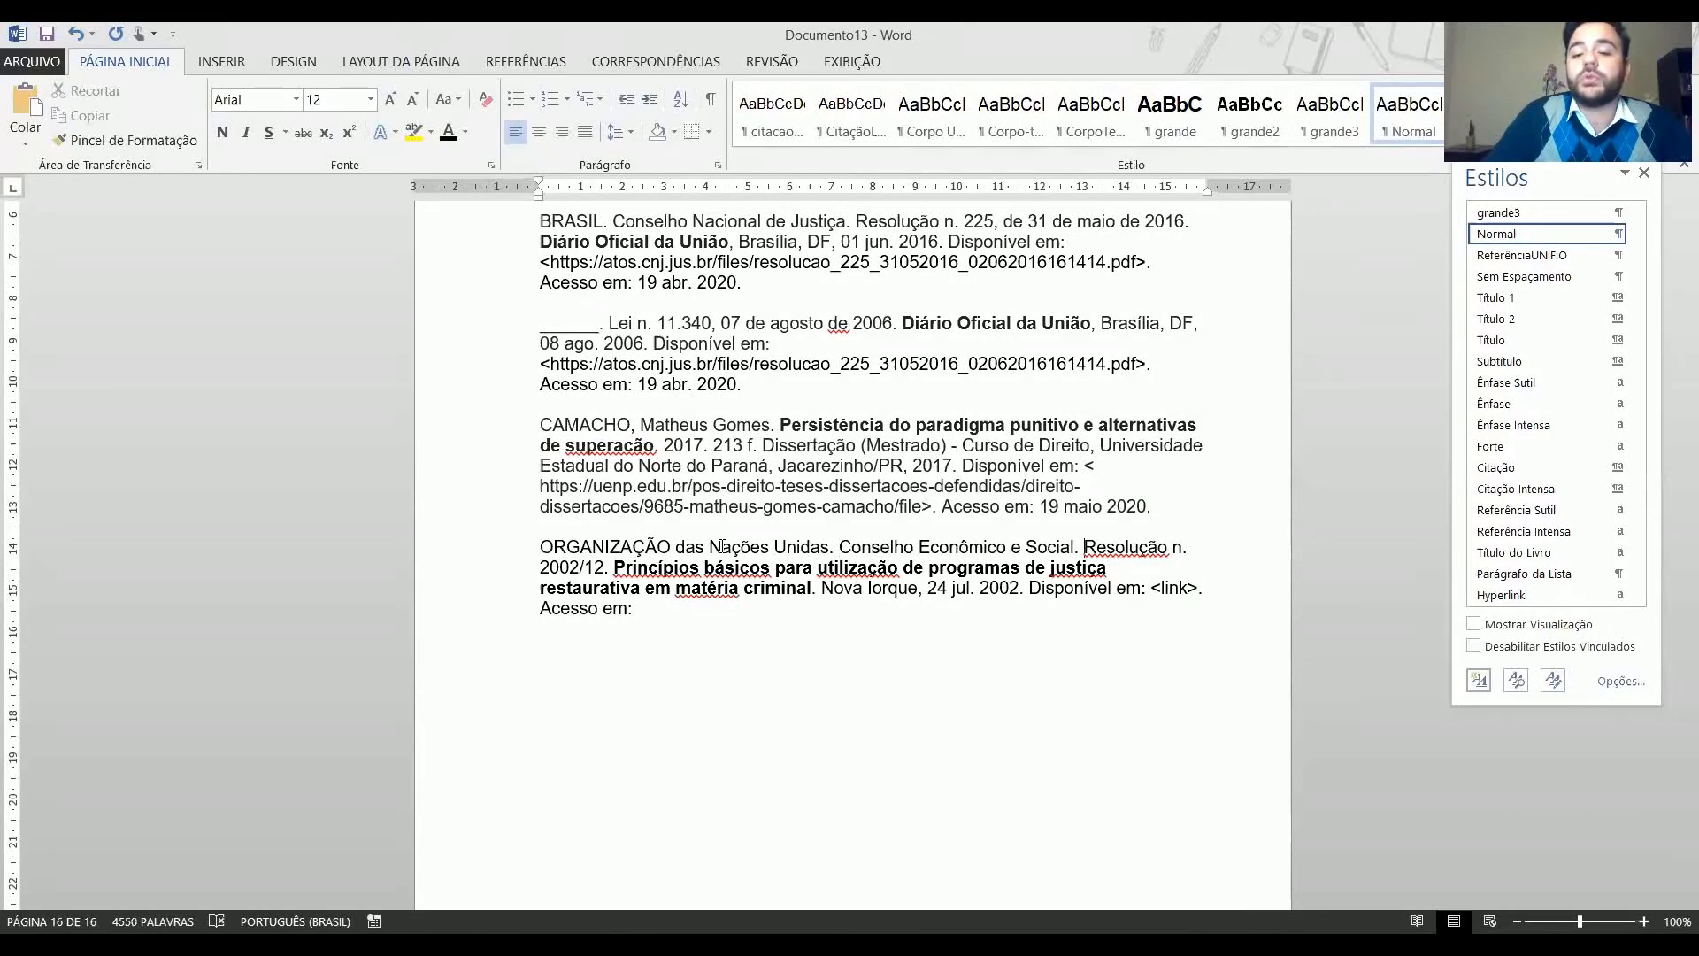
Examine the resolution number in the Organização das Nações Unidas entry.
key(ctrl+shift+Right)
key(ctrl+shift+Right)
key(ctrl+Right)
key(ctrl+Right)
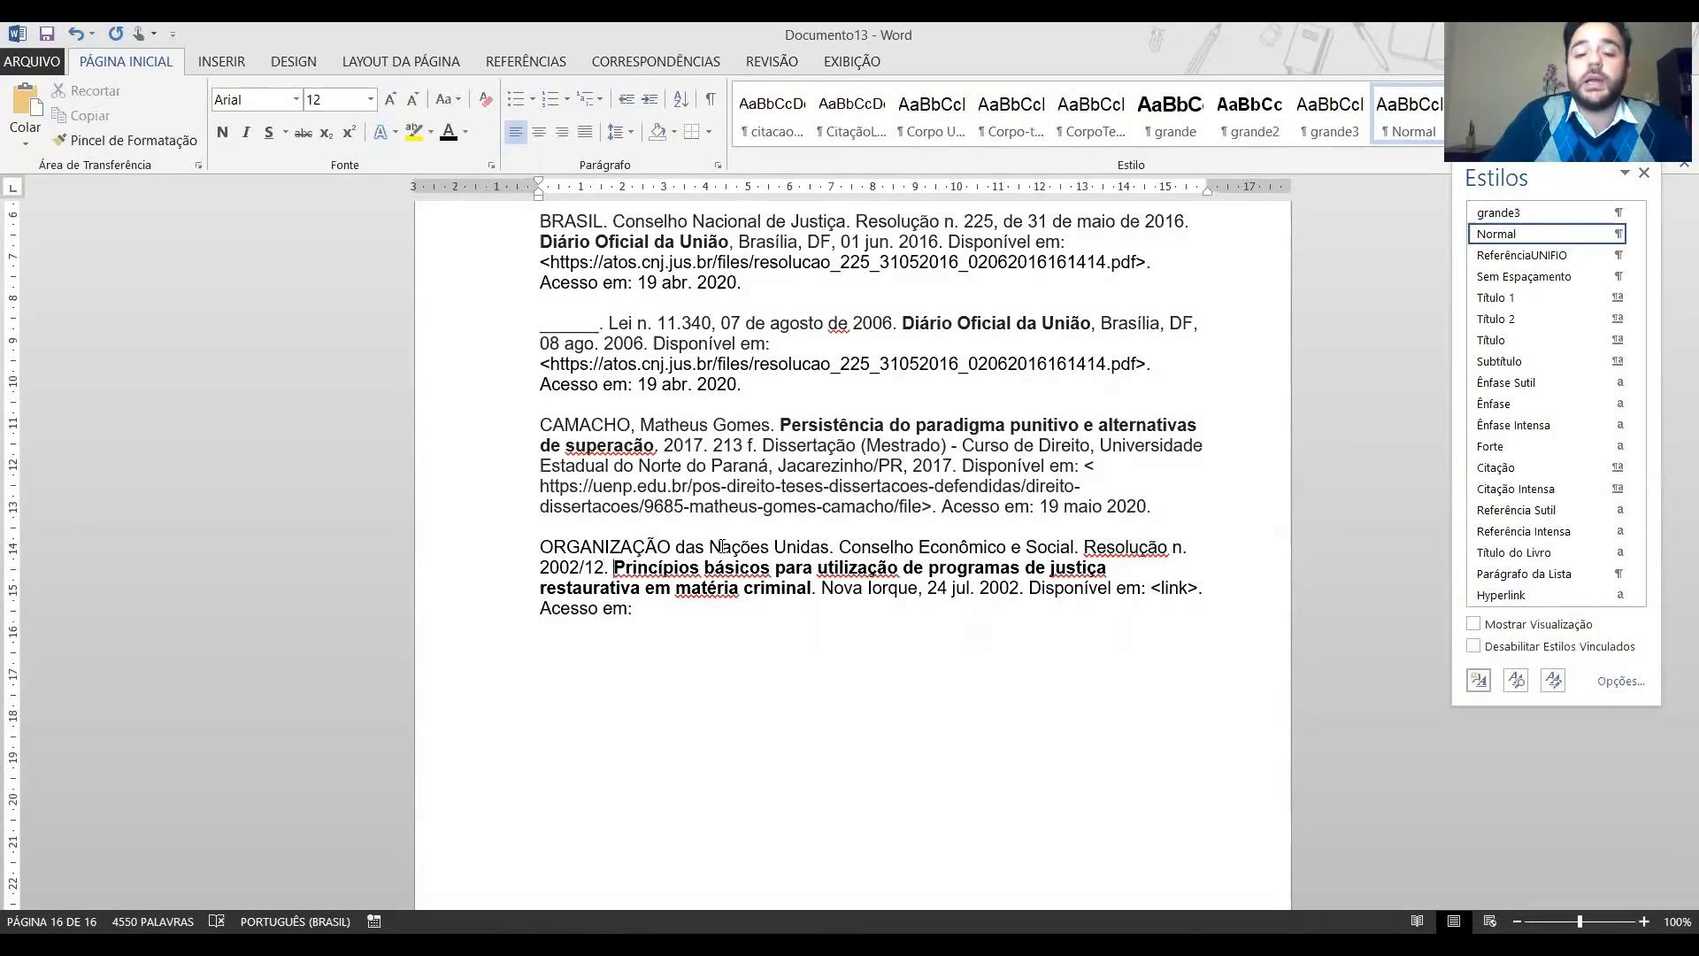
Examine the bold title "Princípios básicos para utilização de programas de justiça restaurativa em matéria criminal" in the last entry.
key(ctrl+shift+Right)
key(ctrl+shift+Right)
key(ctrl+shift+Right)
key(ctrl+shift+Right)
key(ctrl+shift+Right)
key(ctrl+shift+Right)
key(ctrl+shift+Right)
key(ctrl+shift+Right)
key(ctrl+shift+Right)
key(ctrl+shift+Right)
key(ctrl+shift+Right)
key(ctrl+shift+Right)
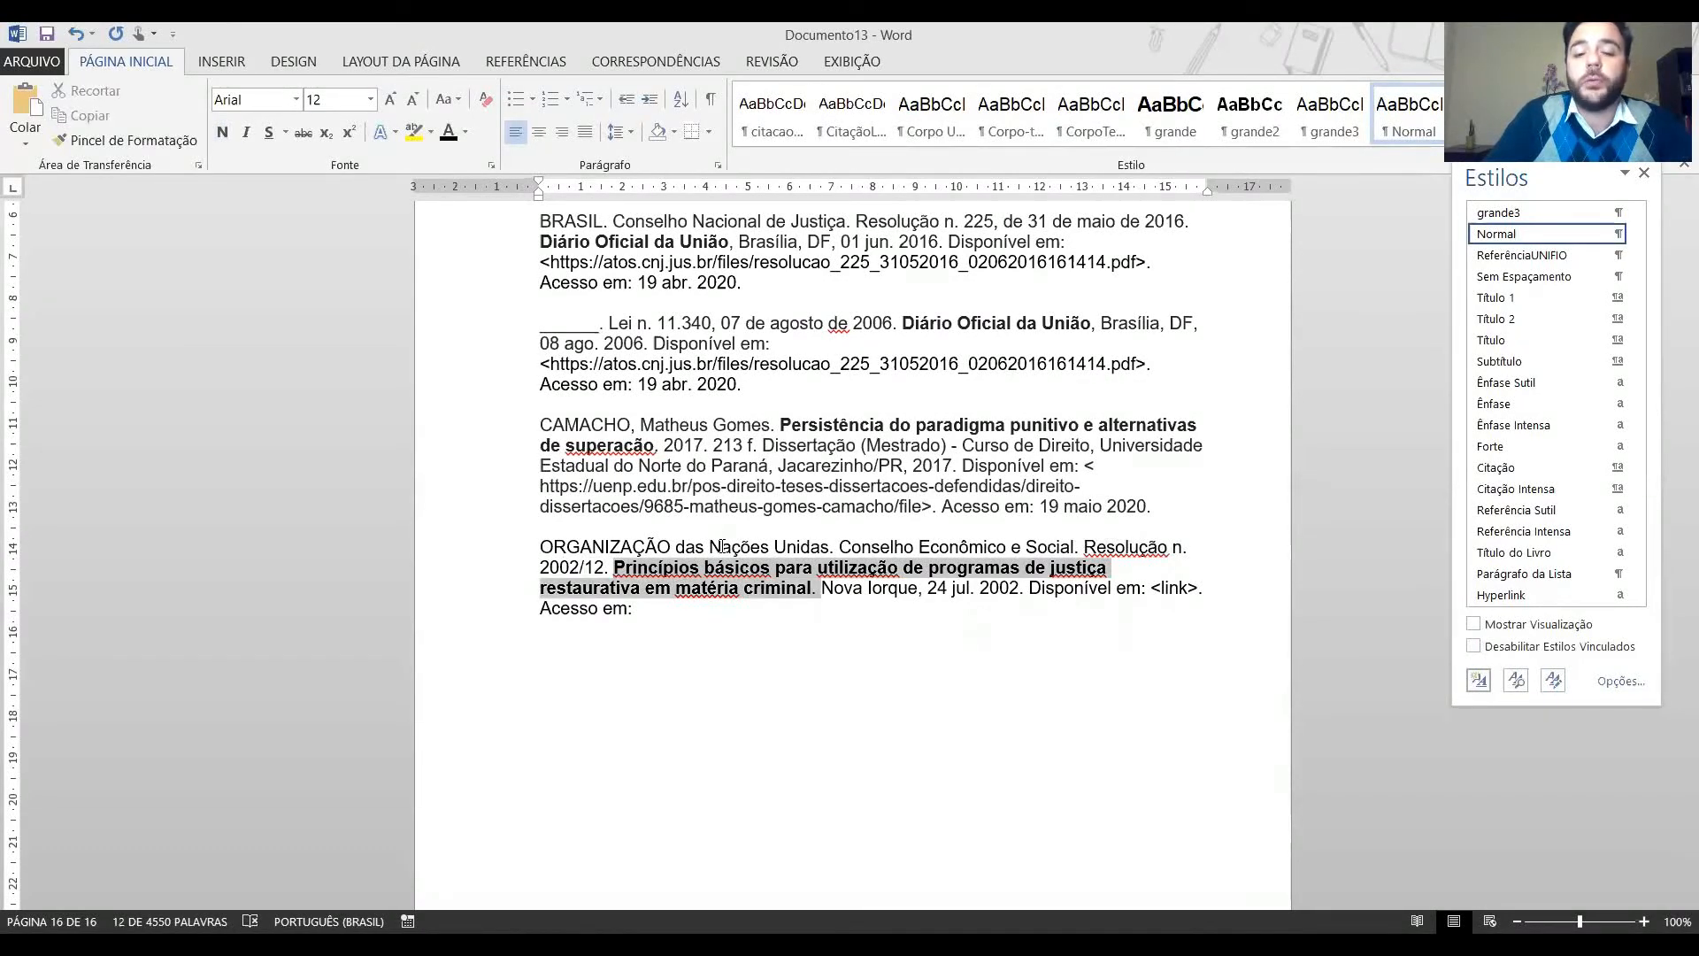
Examine the place of publication "Nova Iorque" in the Organização das Nações Unidas entry.
key(Right)
key(ctrl+shift+Right)
key(ctrl+shift+Right)
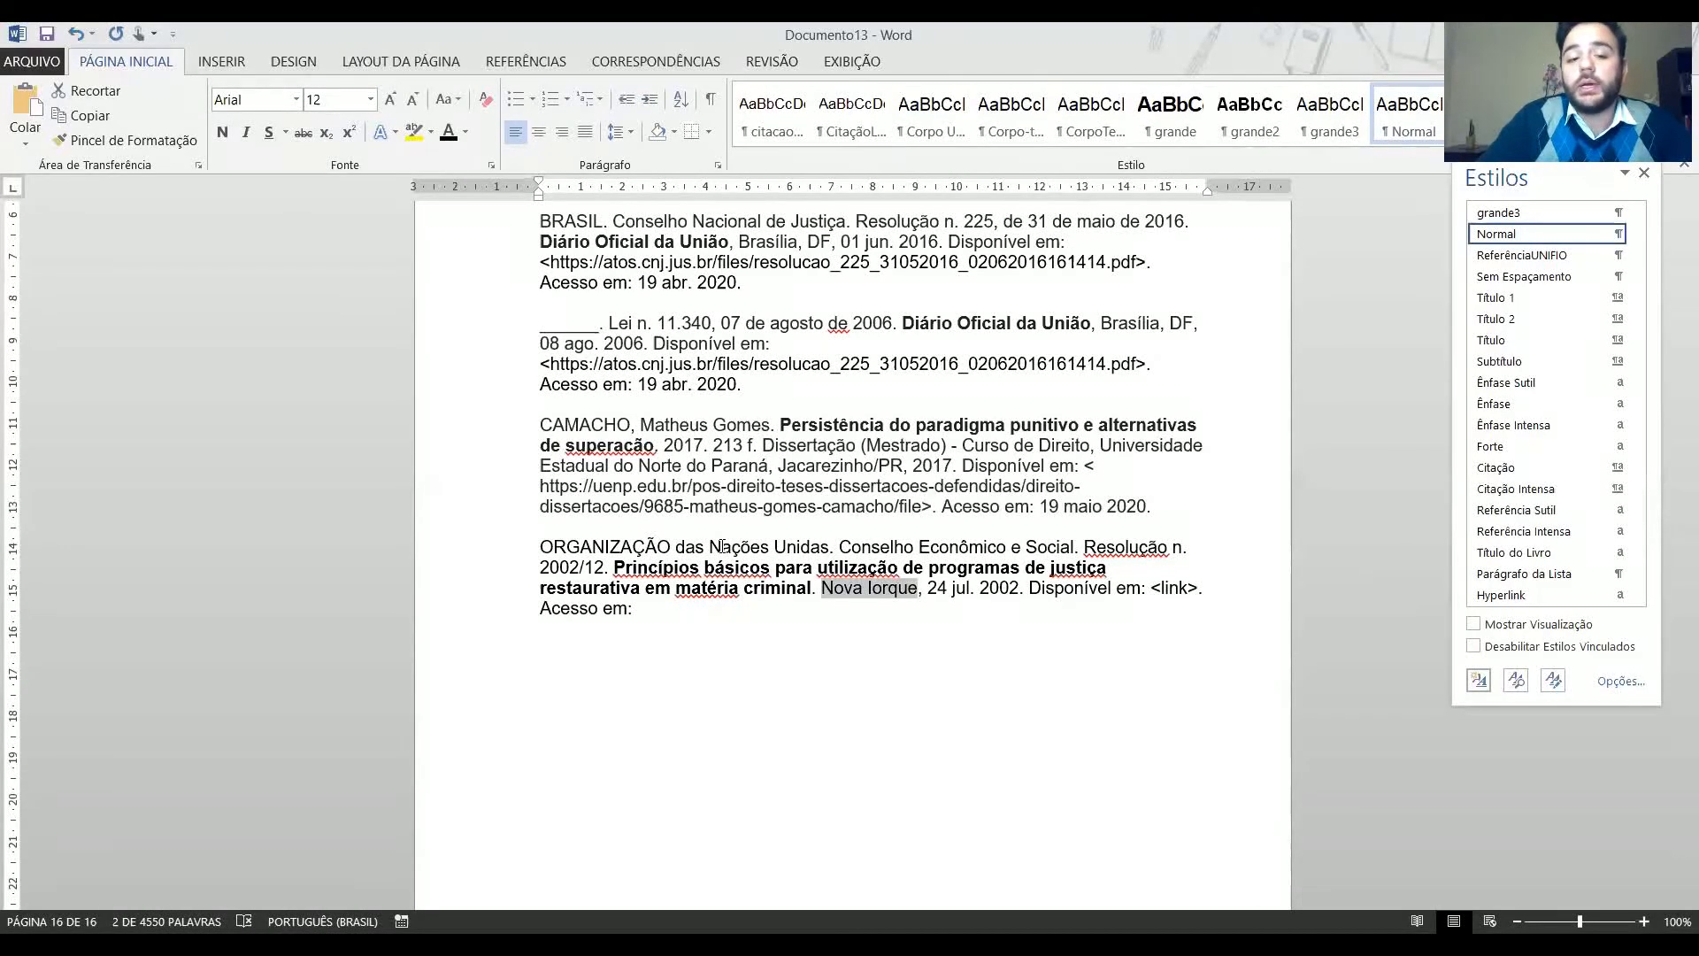
key(Right)
key(Right)
key(Right)
key(Right)
key(Right)
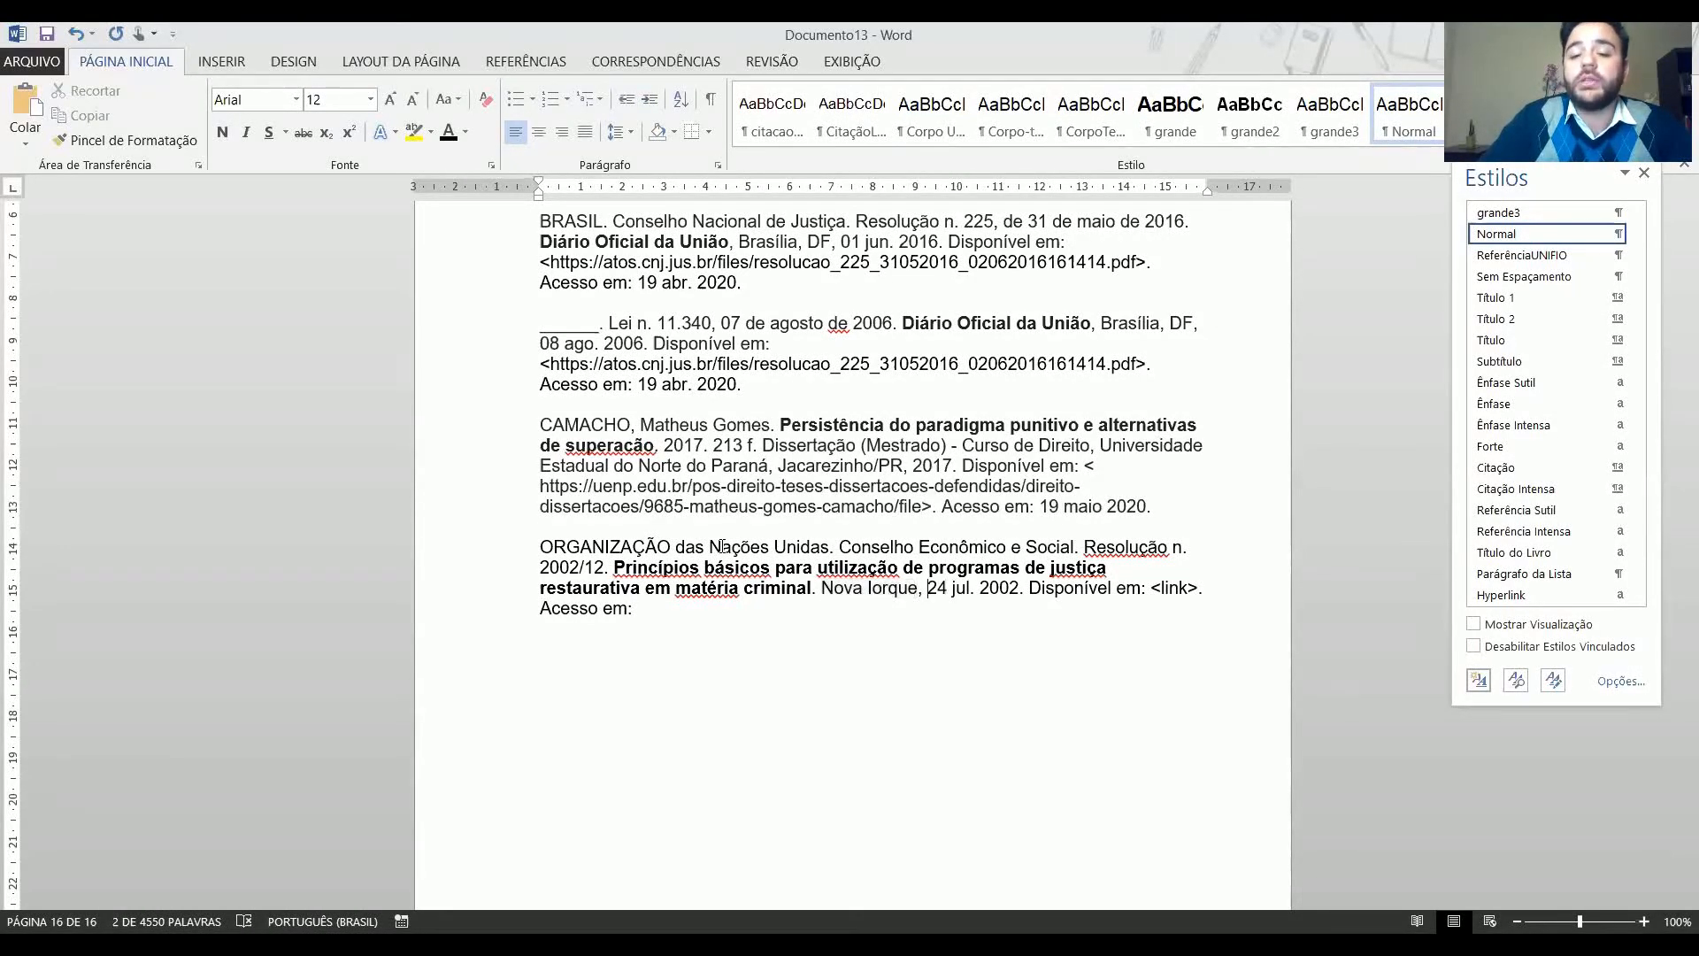
Examine the date, the "Disponível em" link placeholder and the closing "Acesso em" note in the Organização das Nações Unidas entry.
key(ctrl+shift+Right)
key(ctrl+shift+Right)
key(ctrl+shift+Right)
key(ctrl+shift+Right)
key(ctrl+shift+Right)
key(ctrl+shift+Left)
key(ctrl+Right)
key(ctrl+Right)
key(ctrl+shift+Right)
key(ctrl+Right)
key(ctrl+Right)
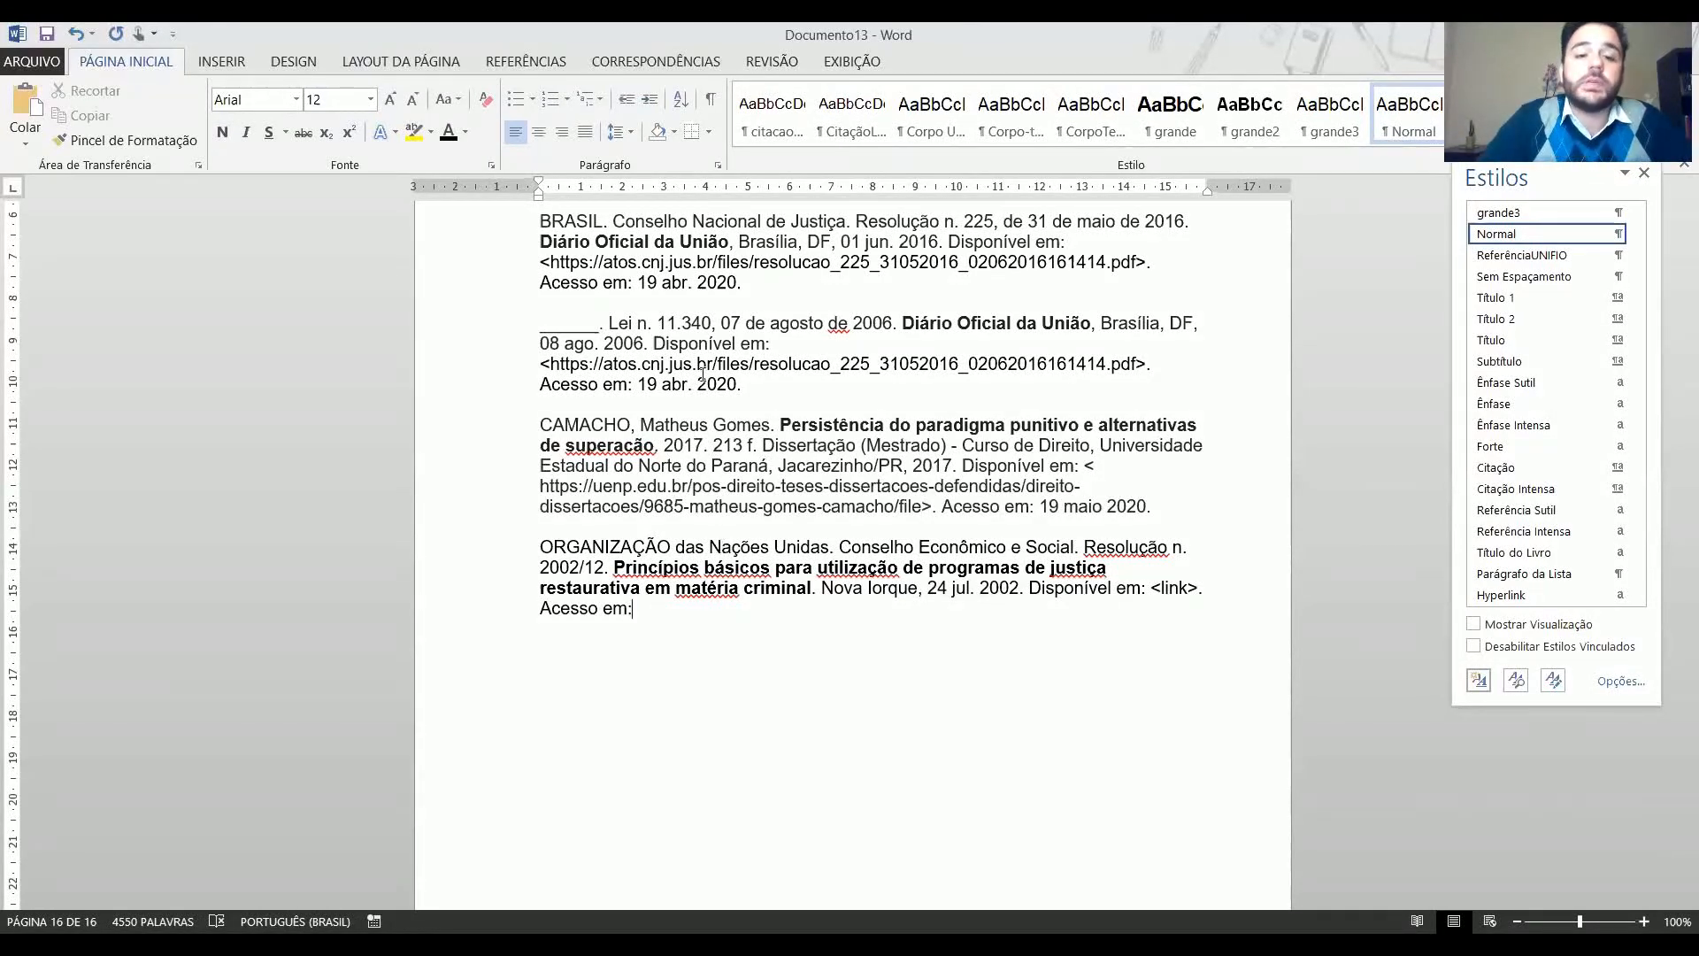
scroll(816, 383, up, 2)
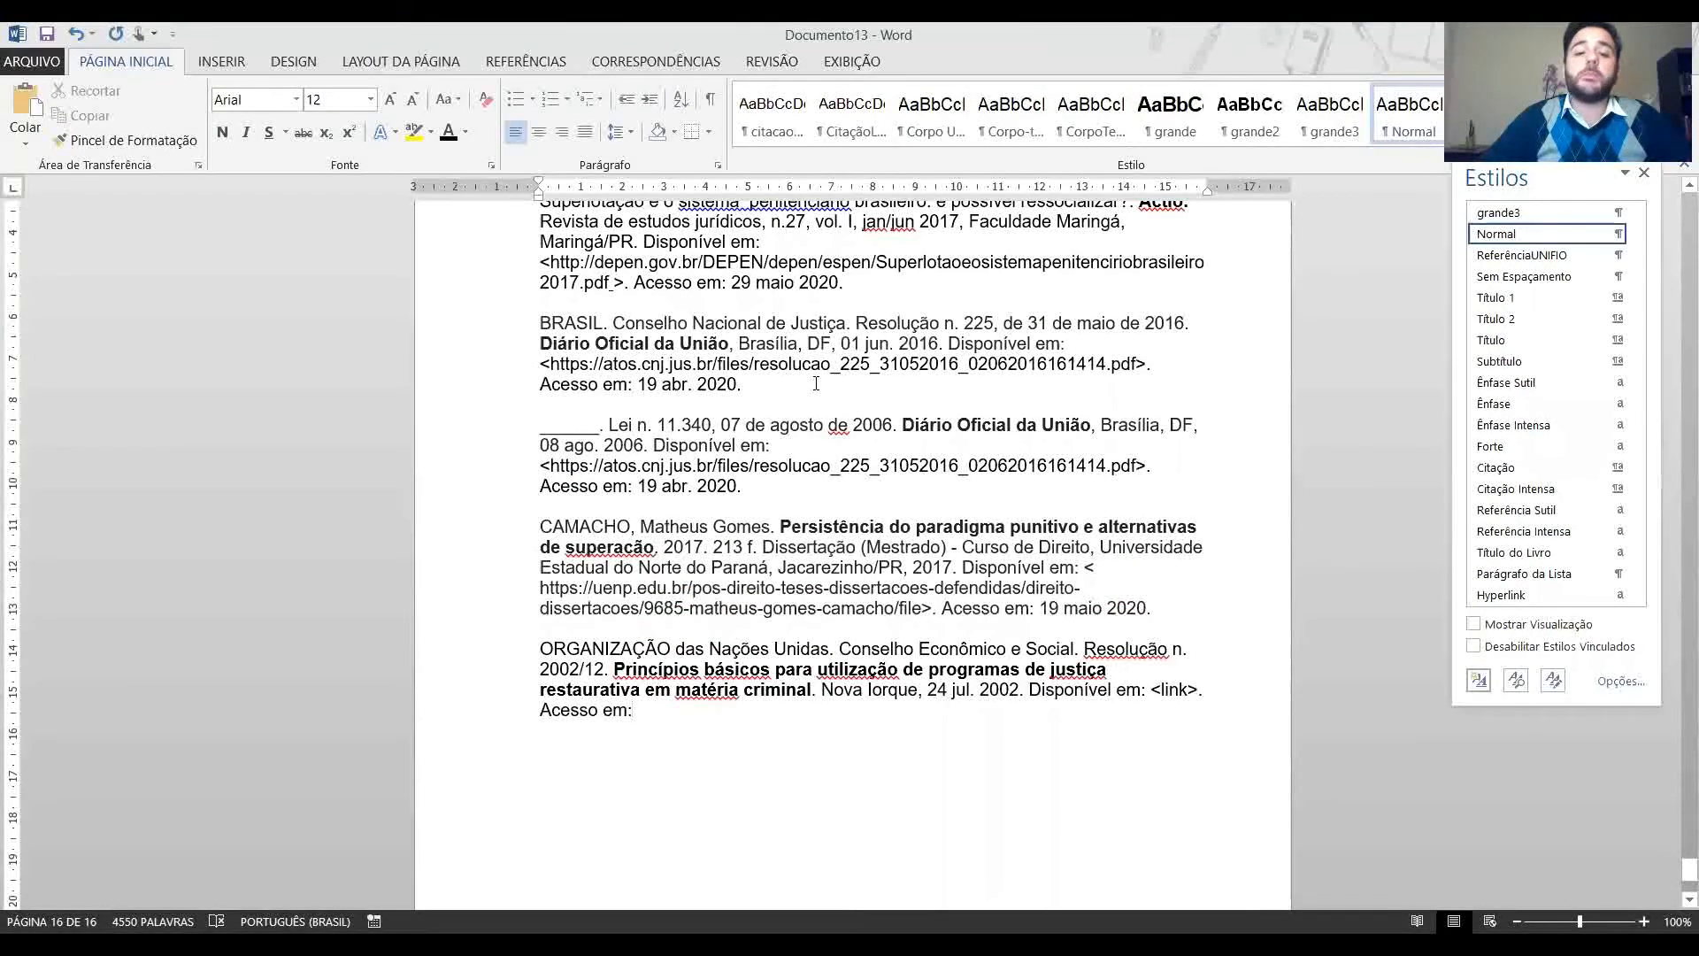
Start a new reference entry below the Lei n. 11.340 entry with "______. Superior Tribunal de Justiça.".
click(759, 480)
key(Return)
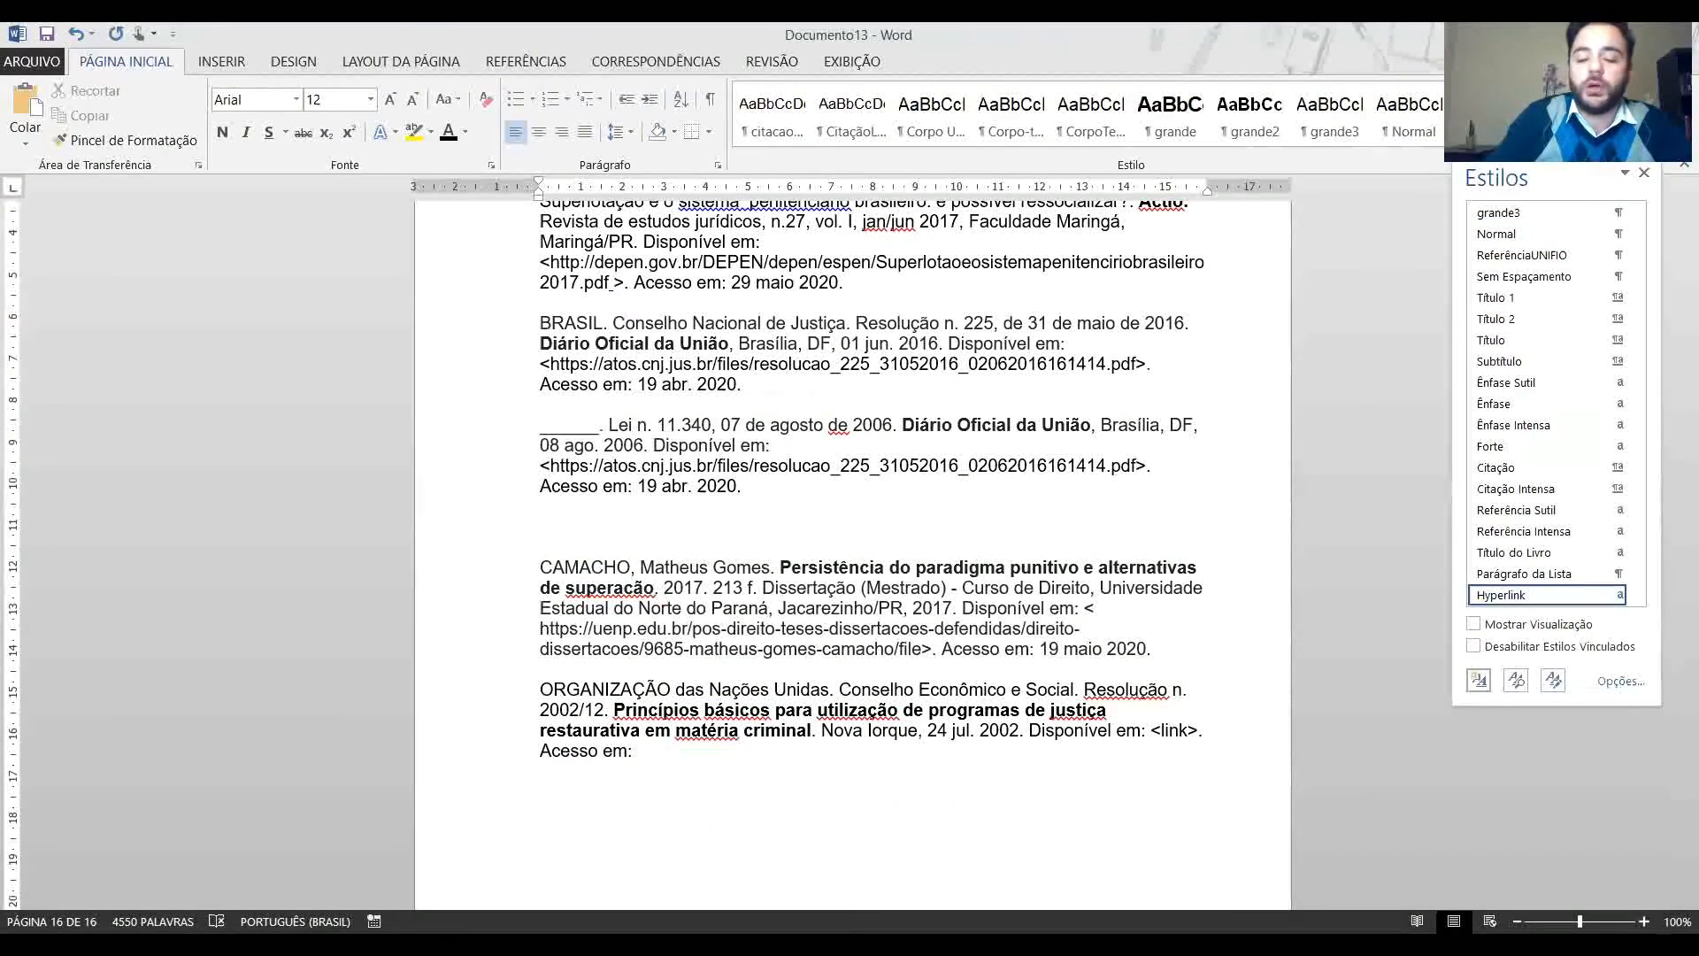
text(_)
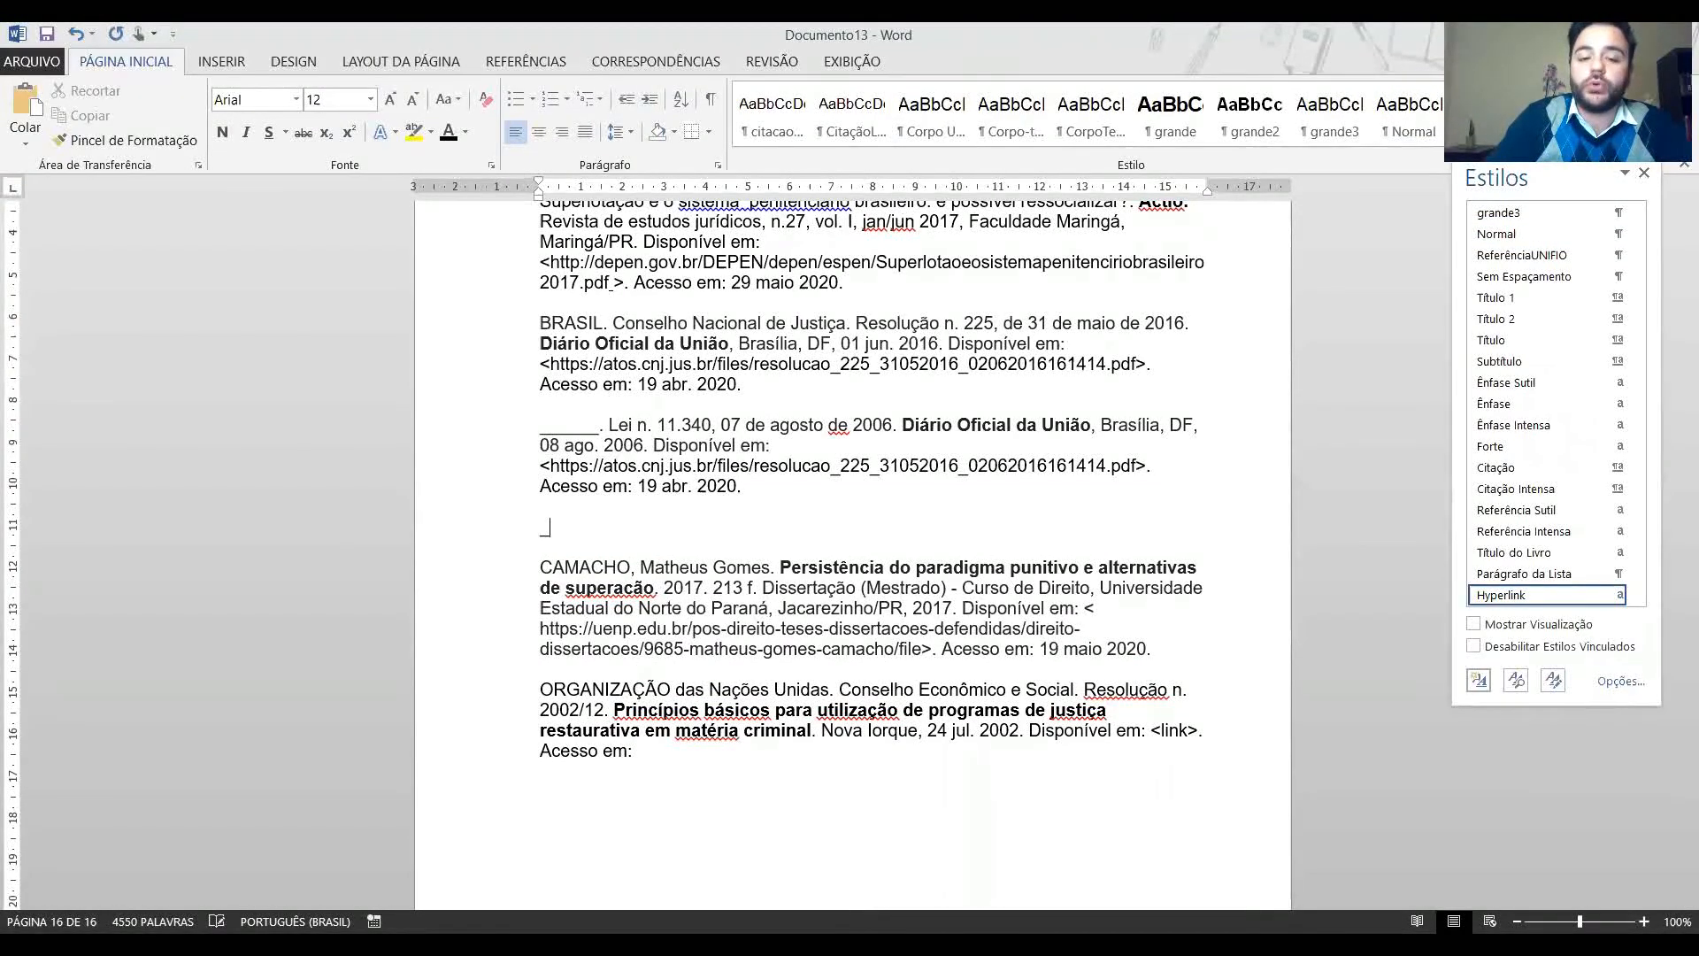
text(_____. )
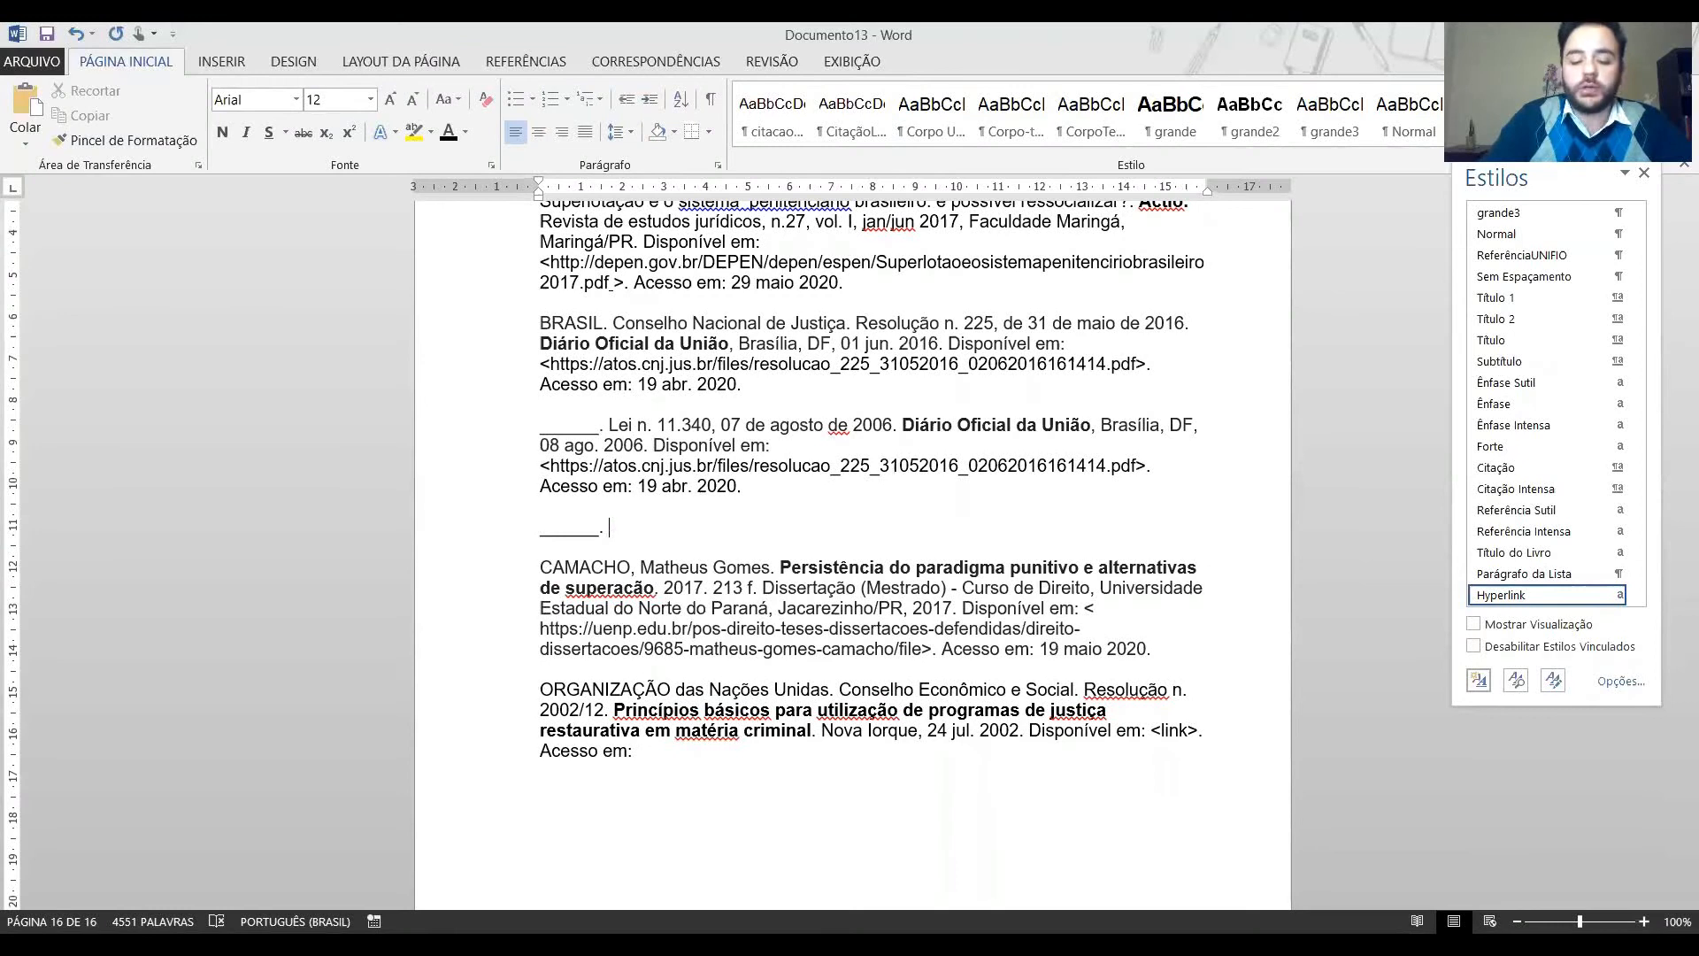
text(Superi)
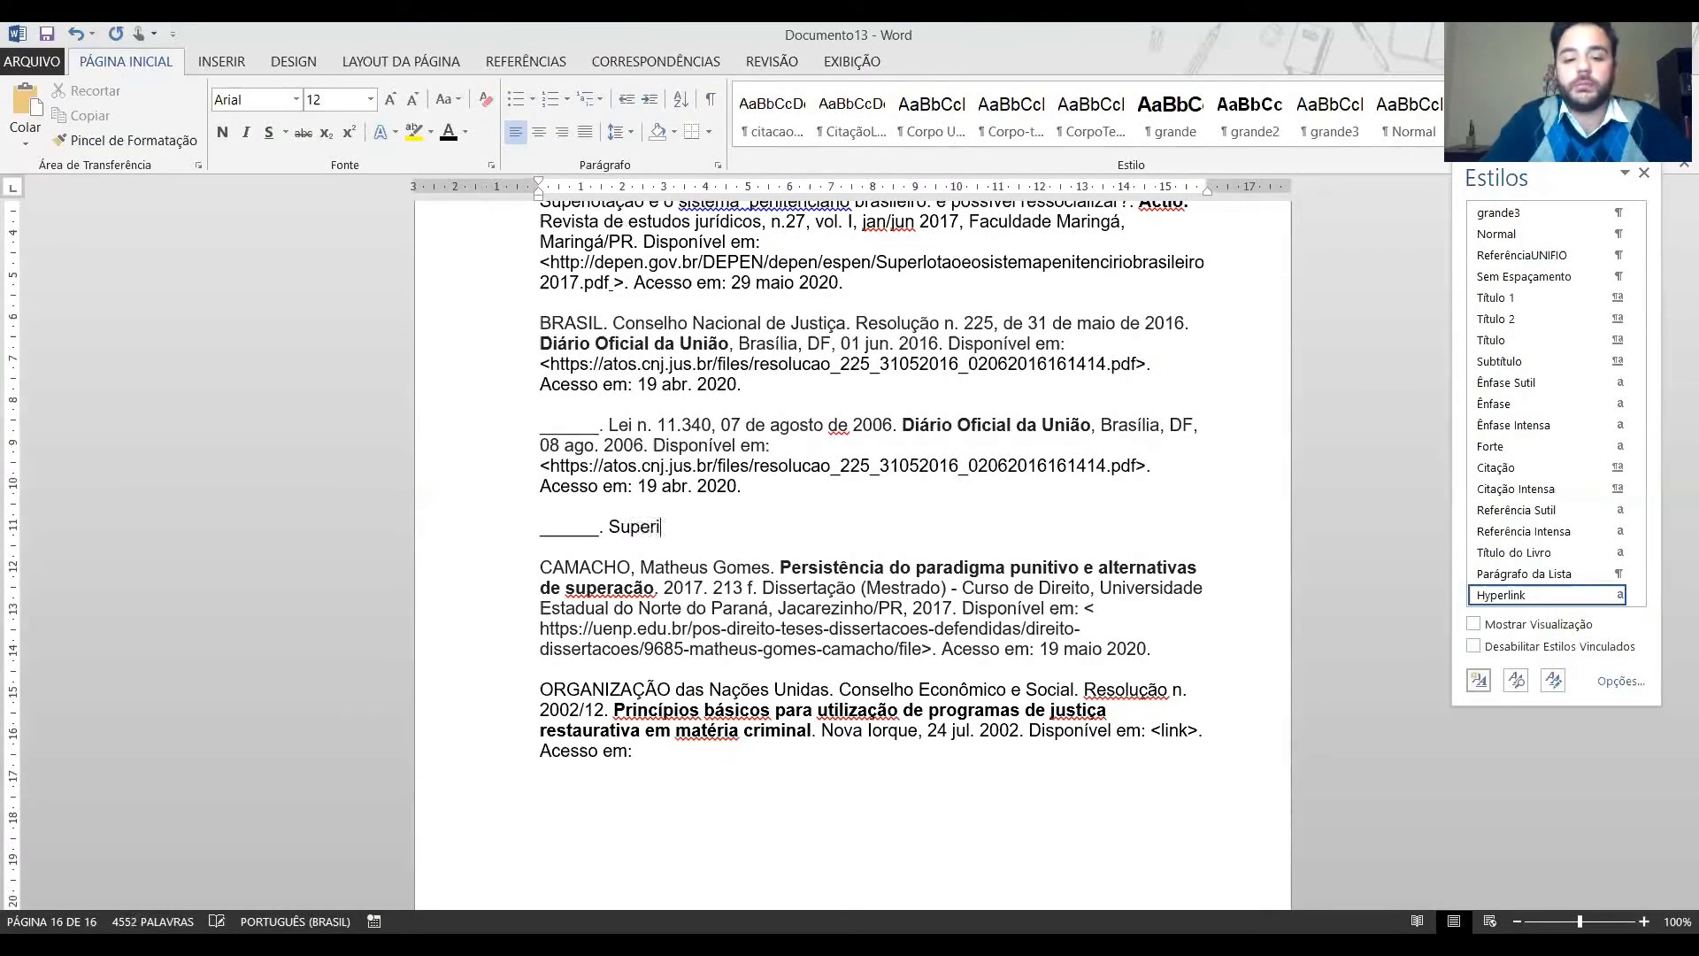
text(or Tribunal)
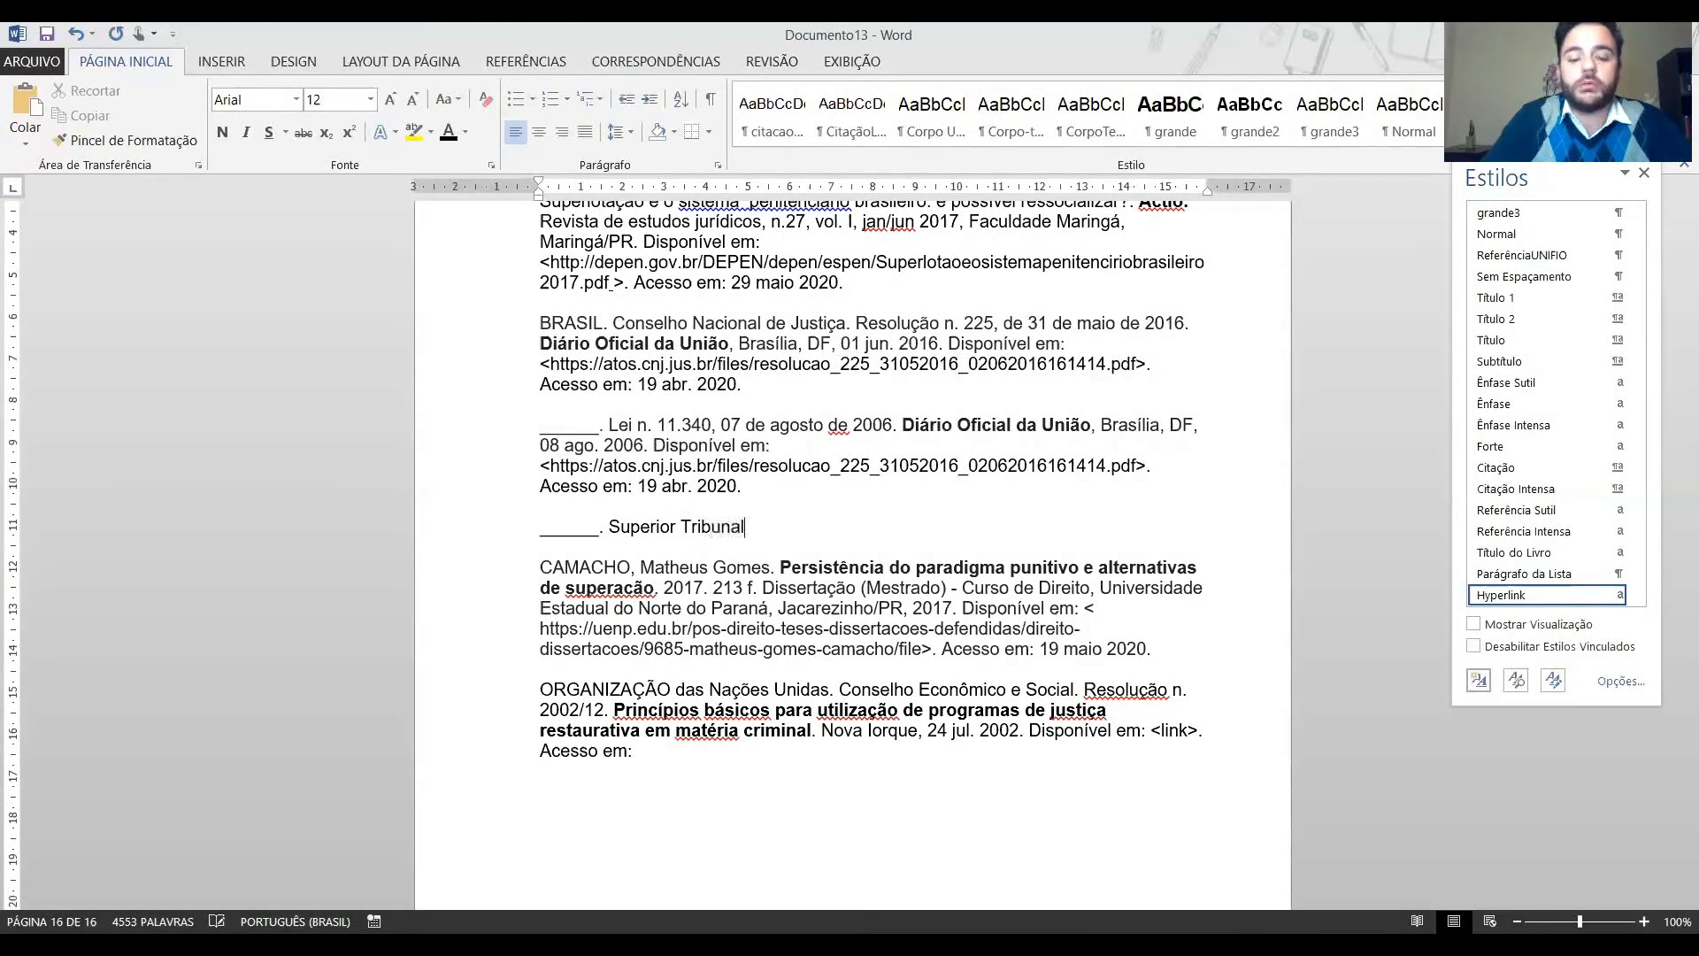
text( de Justiç)
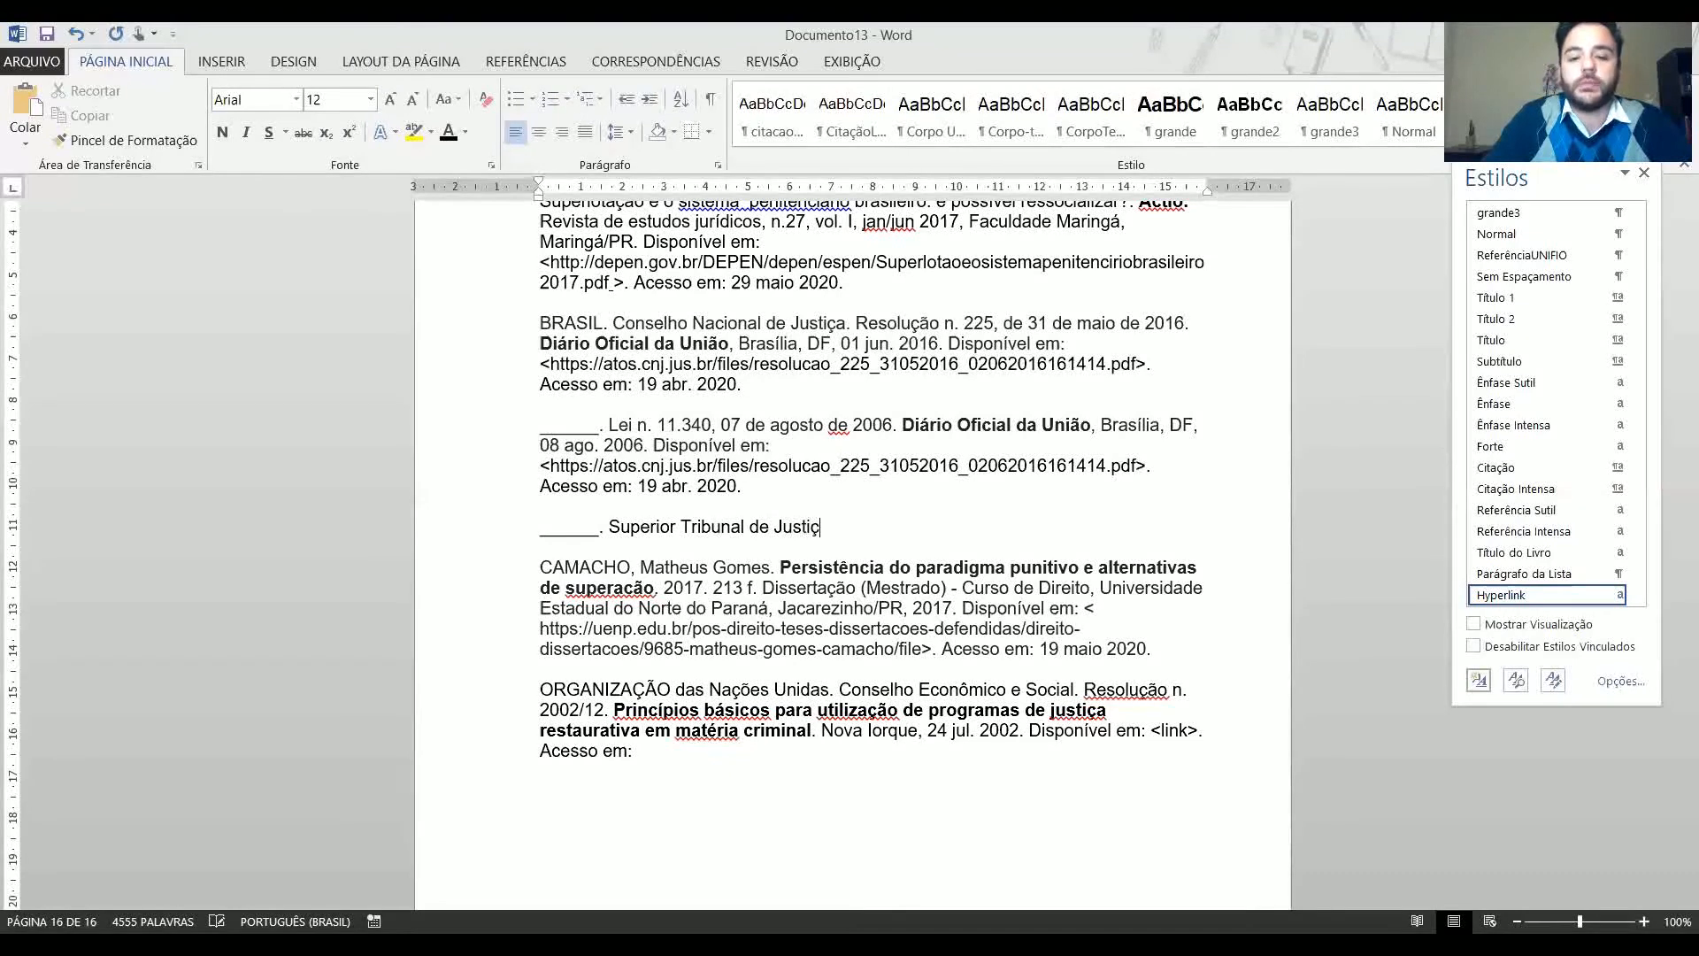
text(a. R)
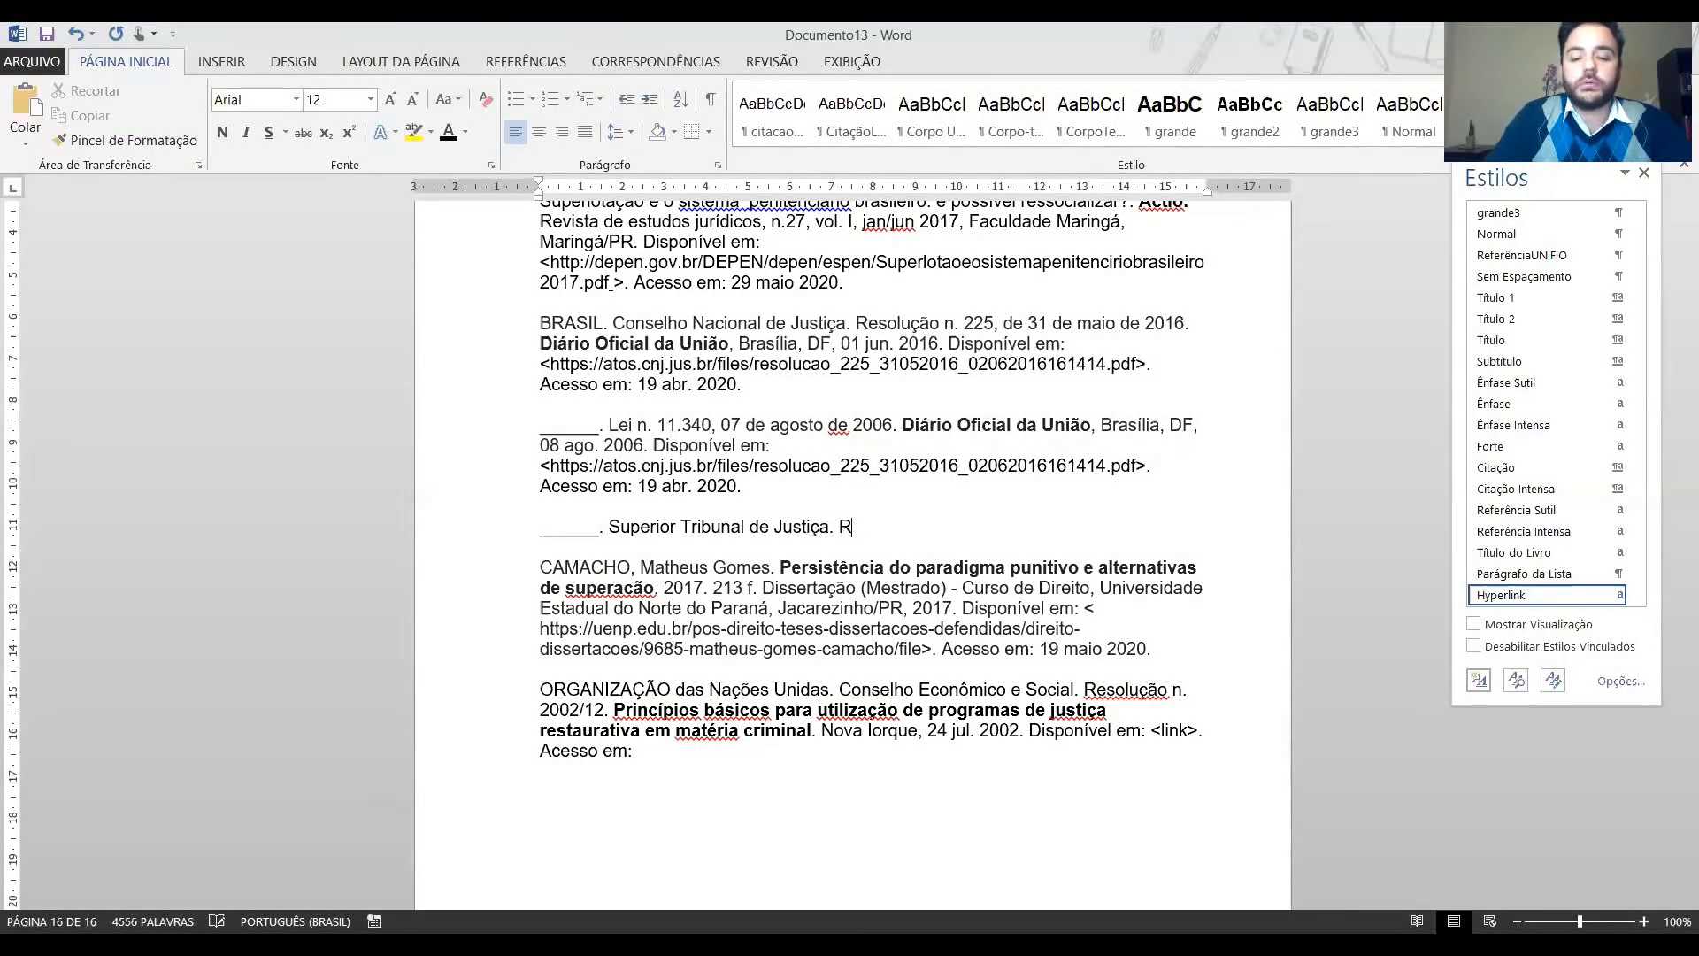
Continue the Superior Tribunal de Justiça entry with "Recurso Especial n. xxxxx. Relator: Nome completo.".
text(ecurs)
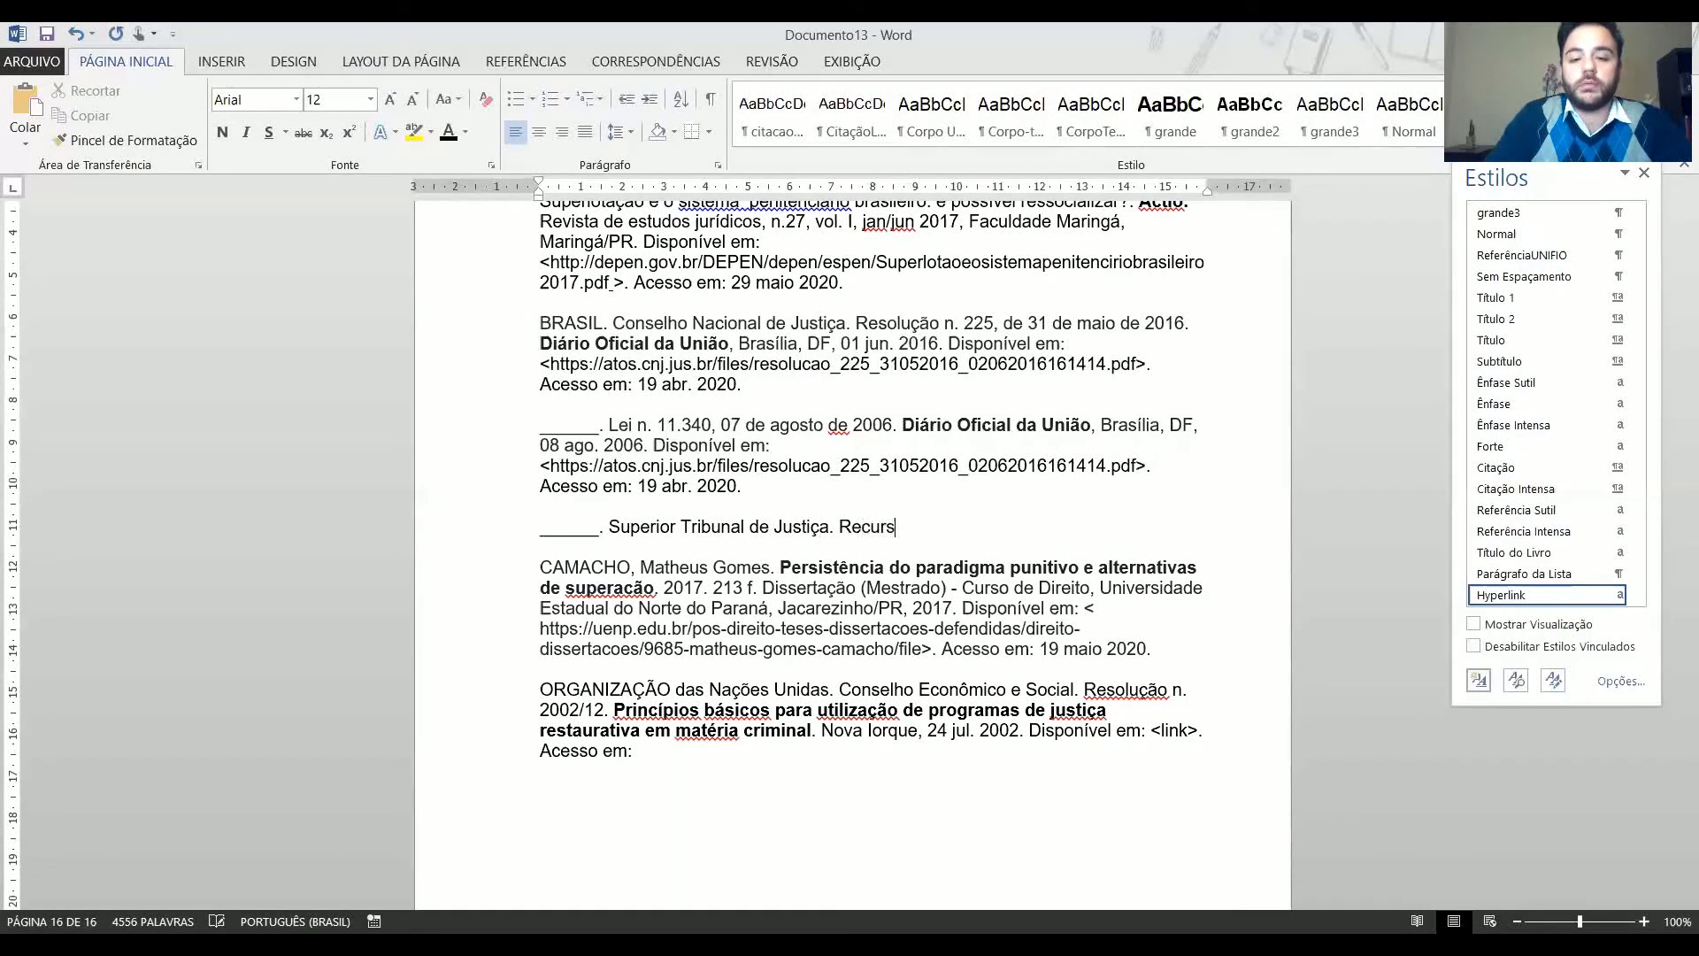
text(o Especial )
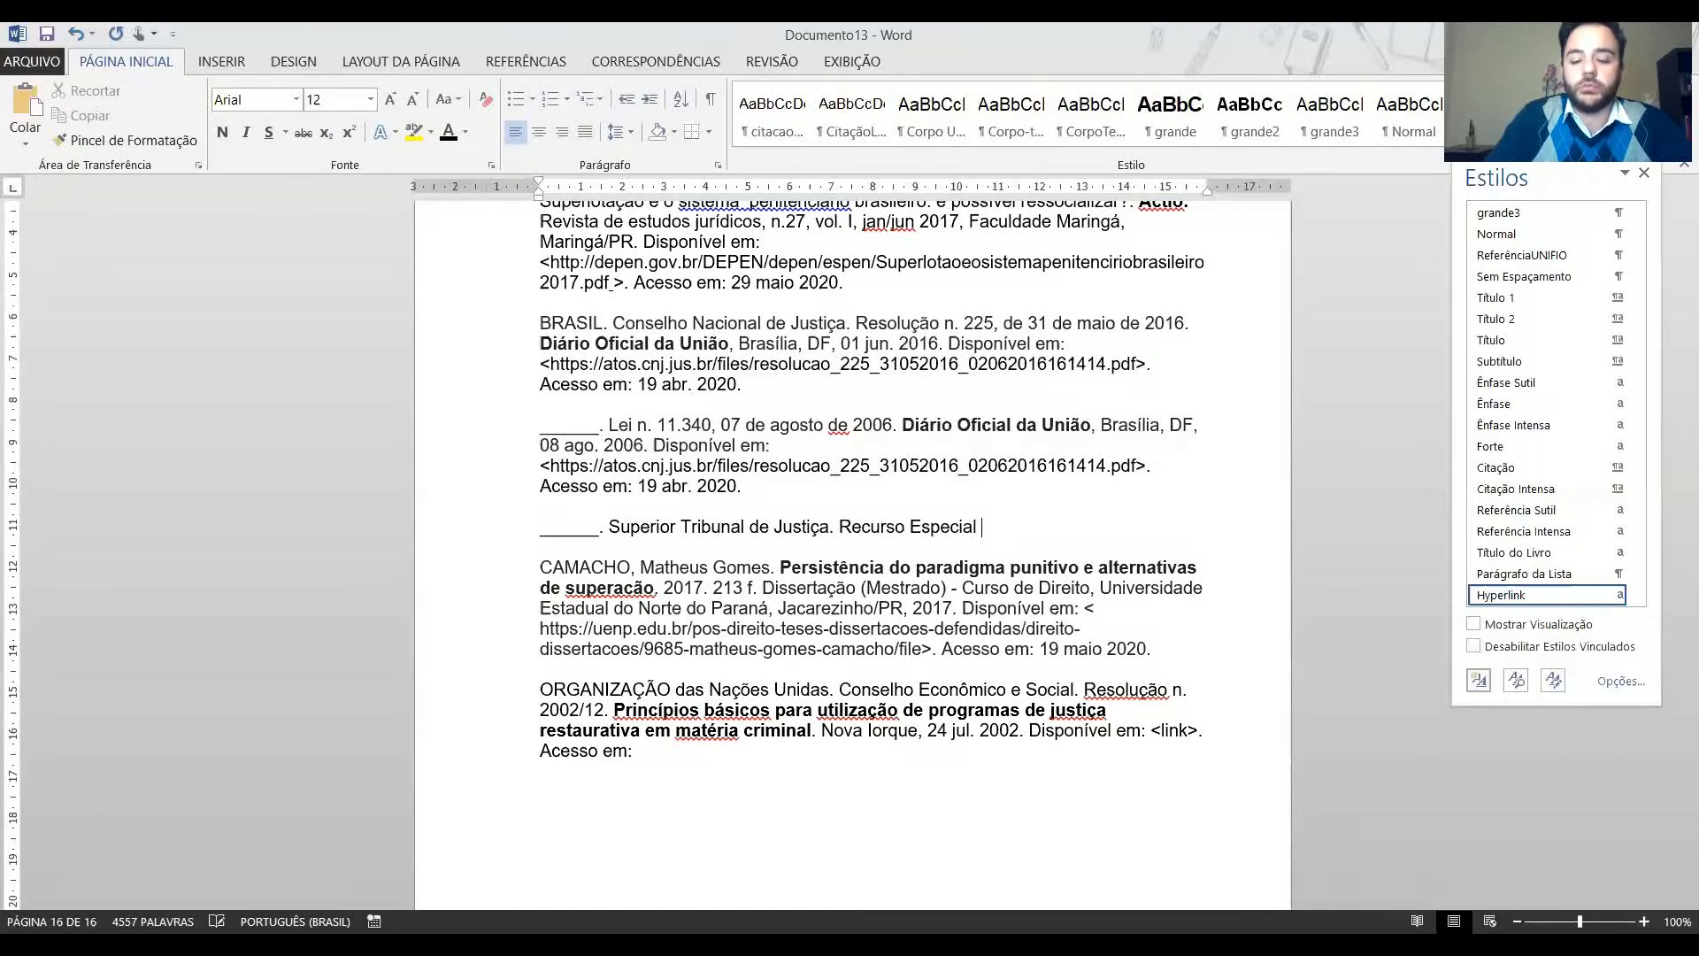
text(n. xxxxx. )
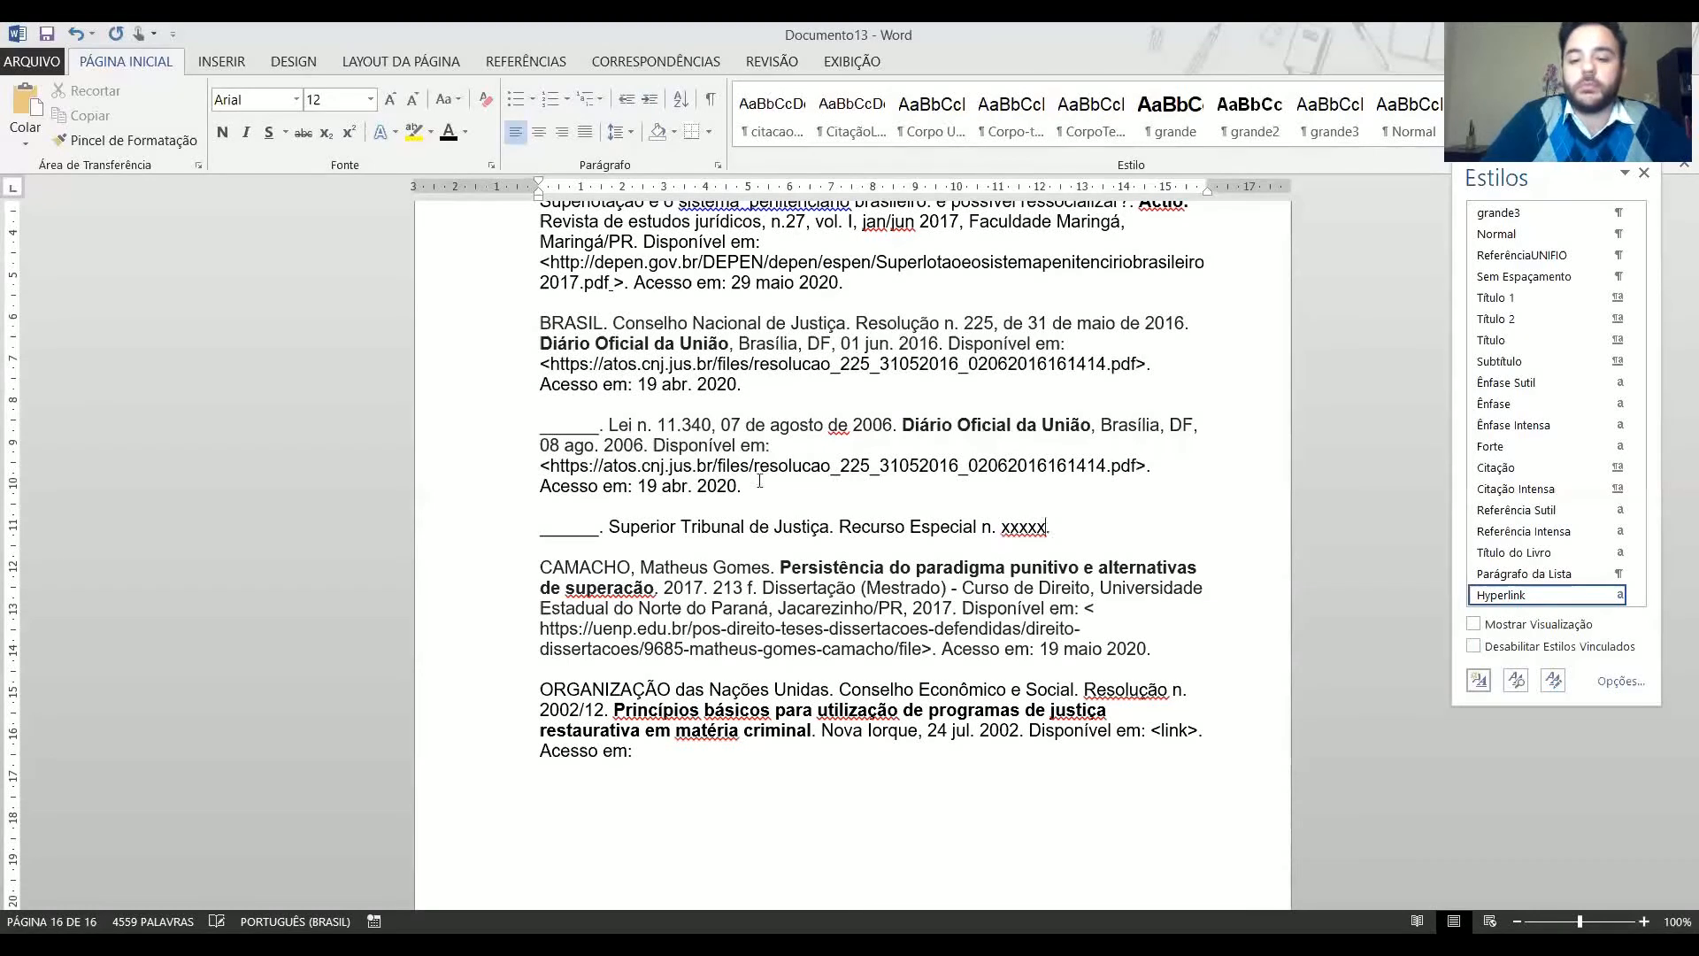
text(Relator)
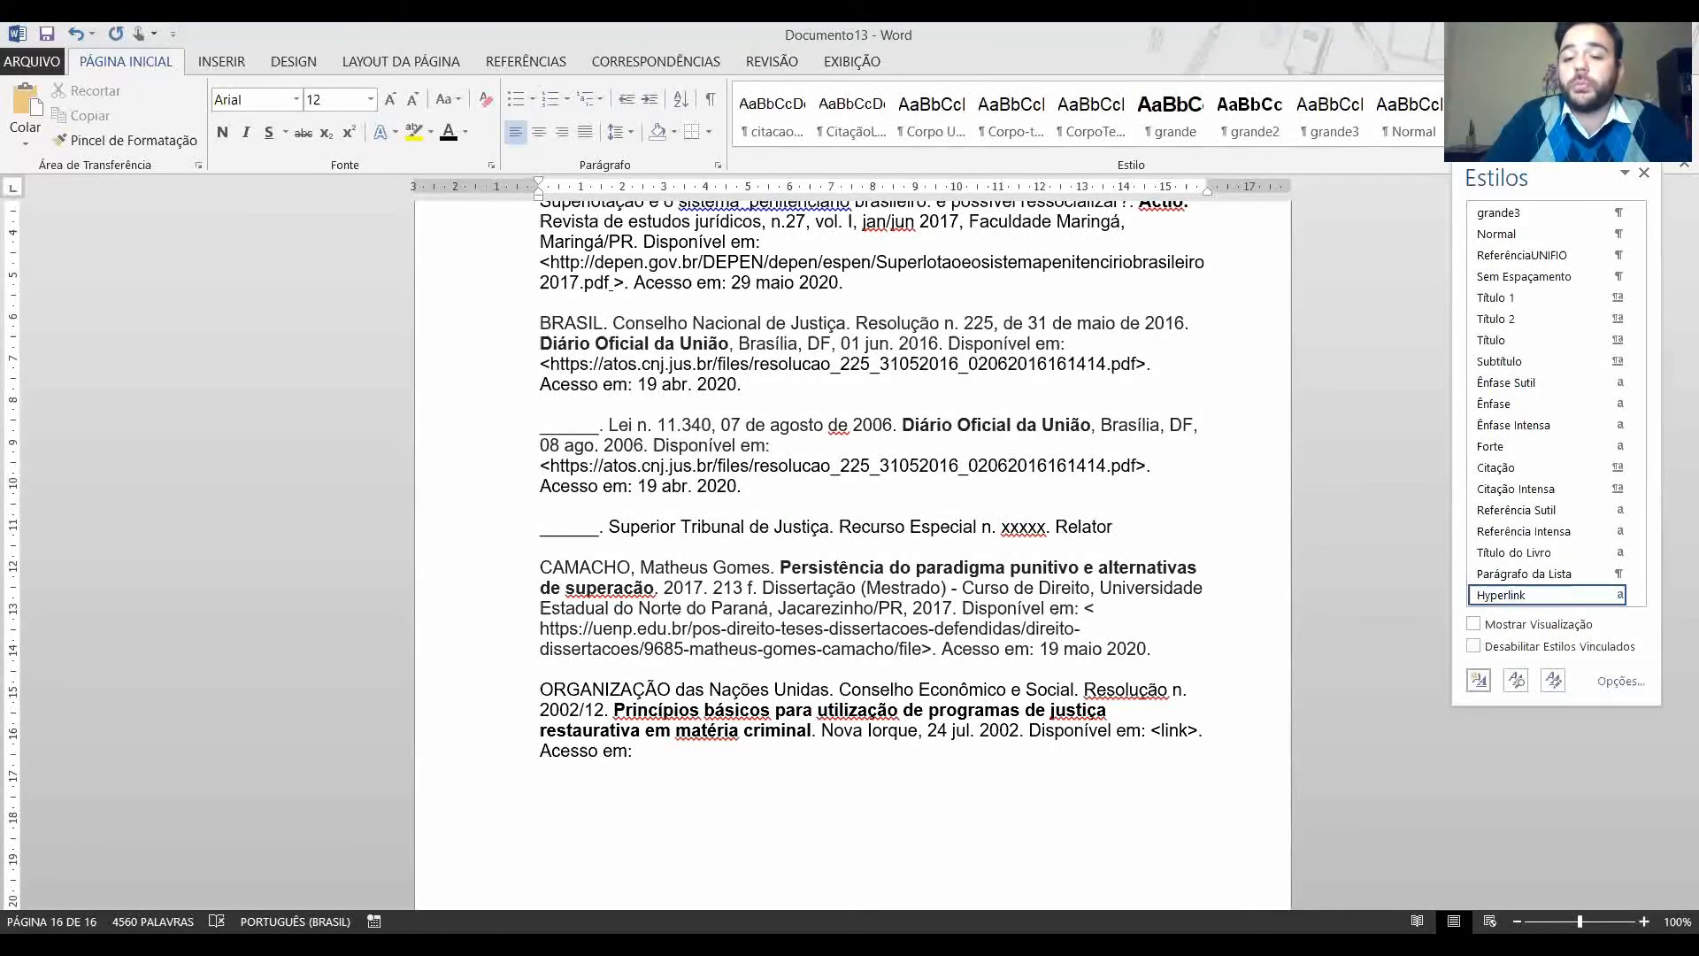
text(: No)
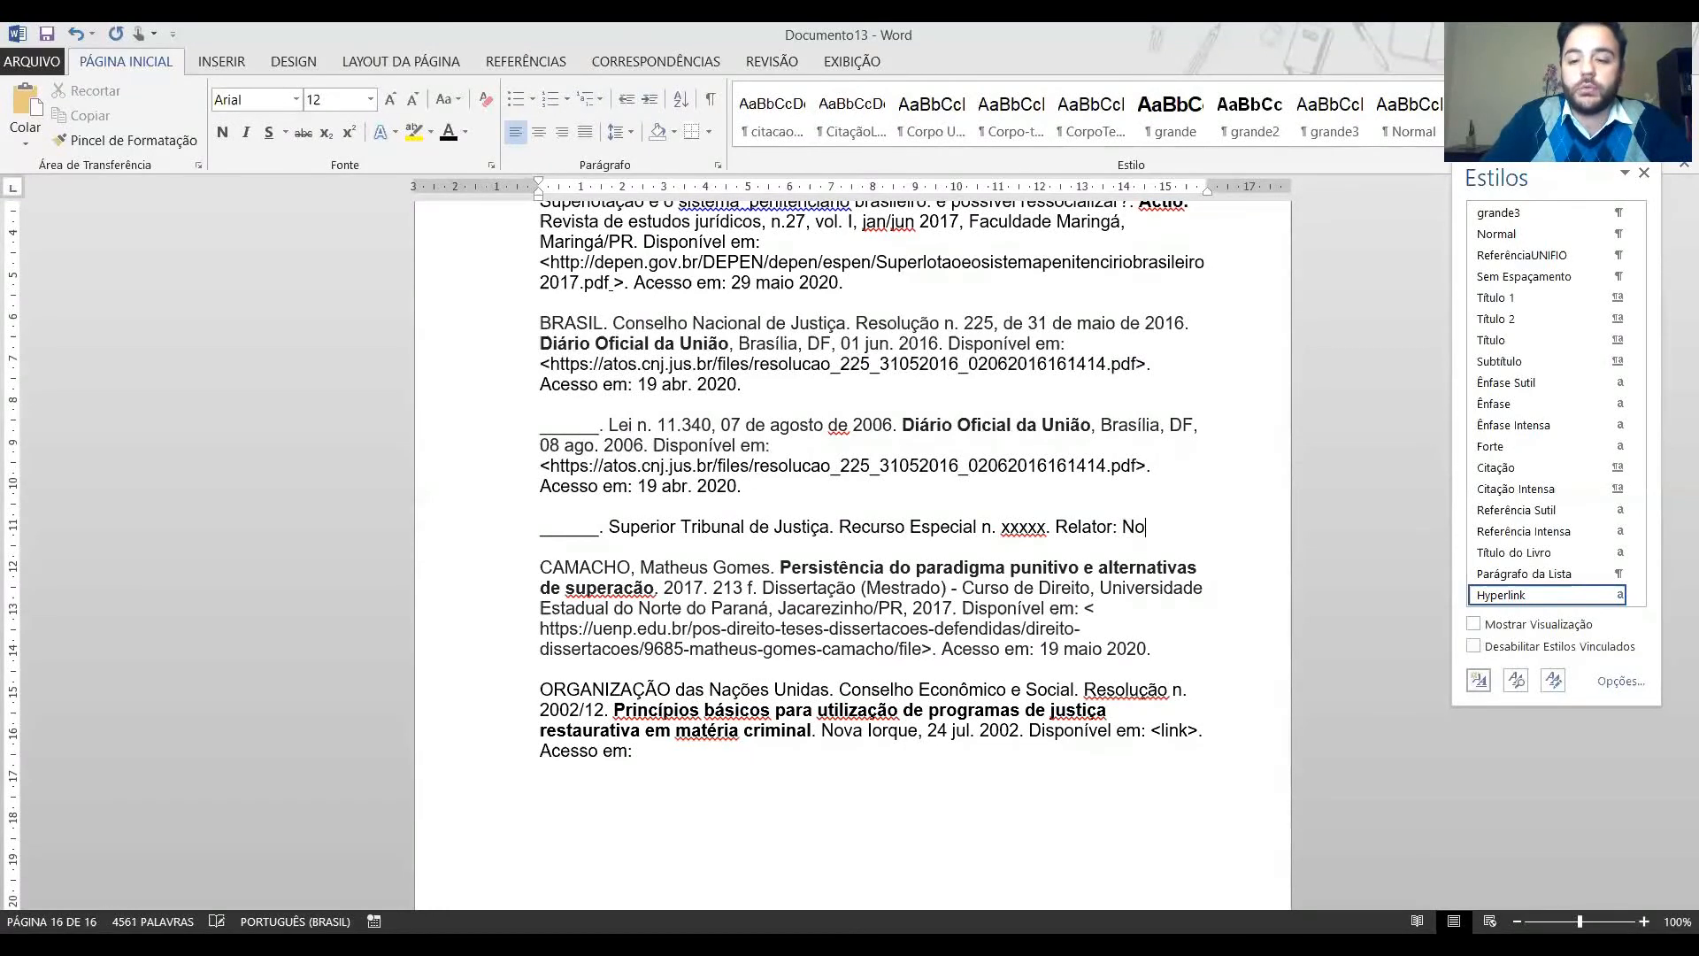
text(me completo.)
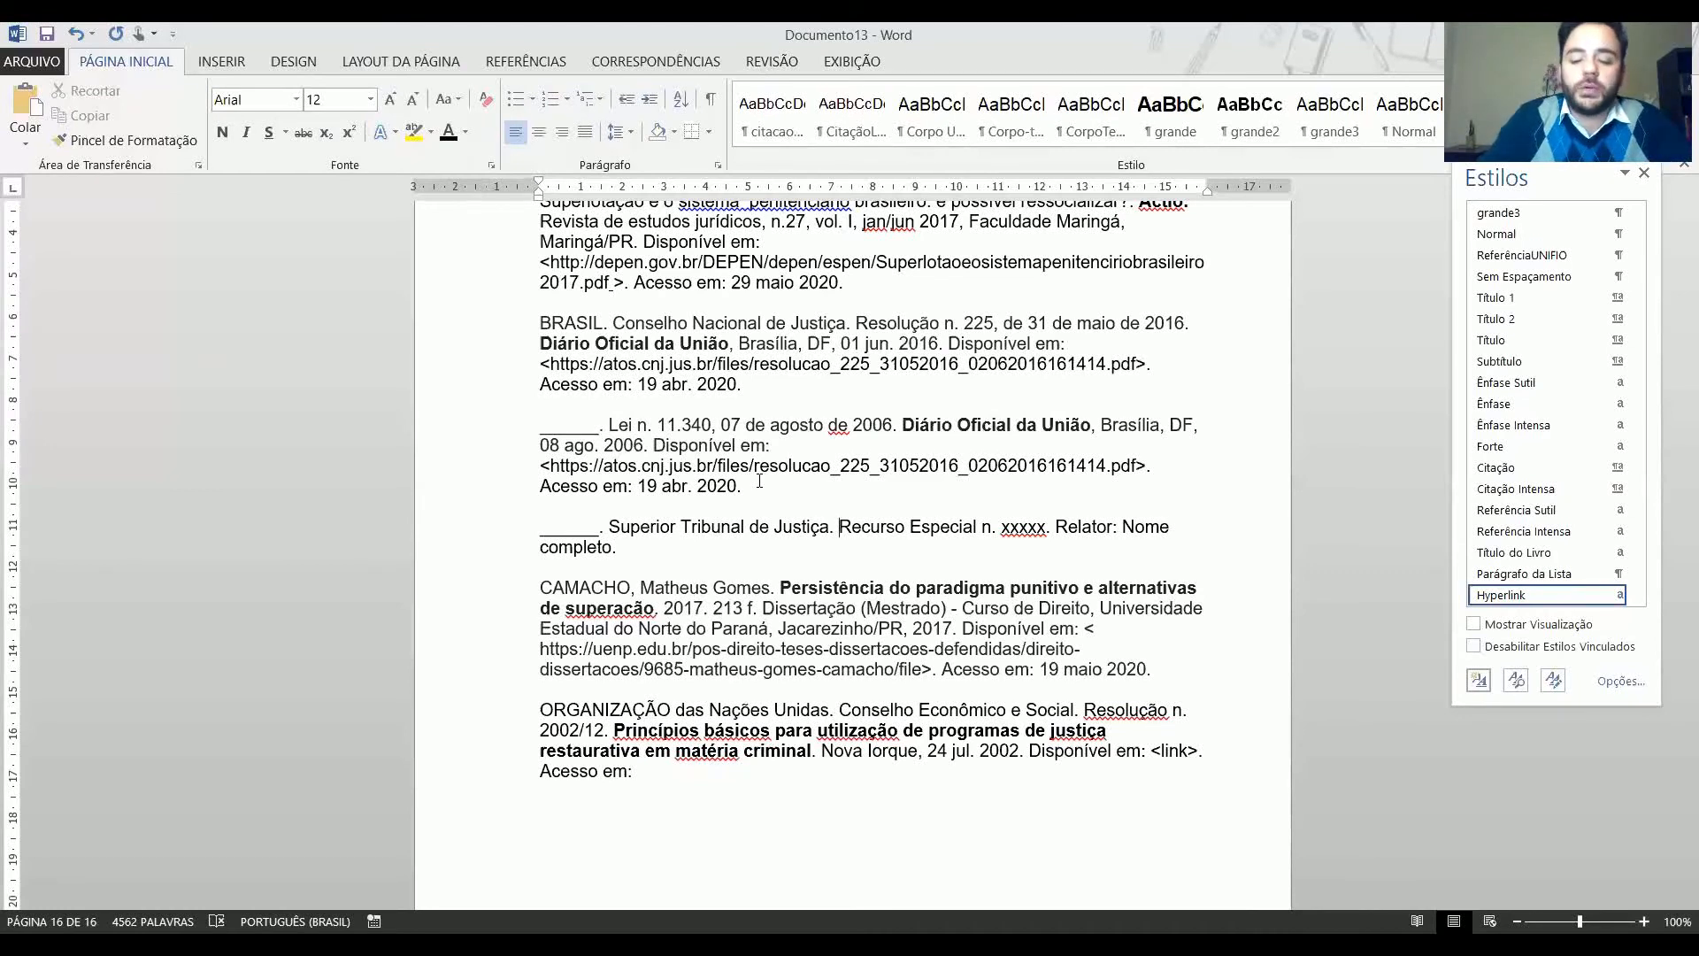
Insert "5ª turma." before "Recurso Especial" in the Superior Tribunal de Justiça entry and return to the entry's end.
text(5ª turma)
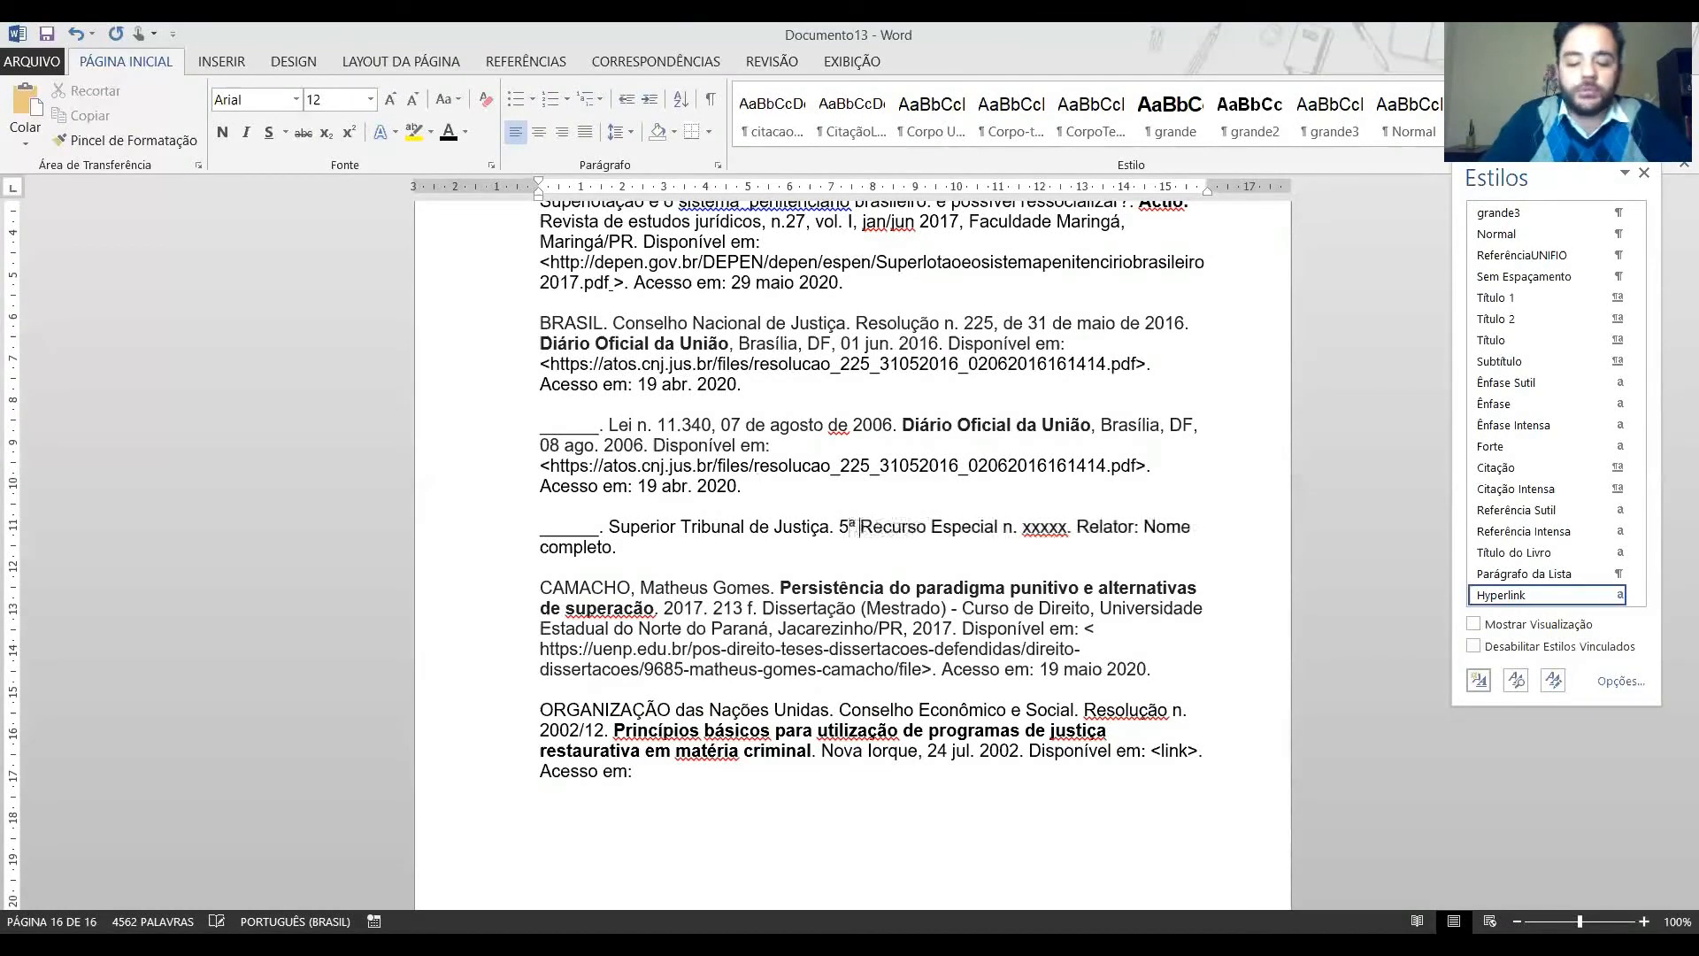
text(.)
key(Down)
key(Down)
key(Up)
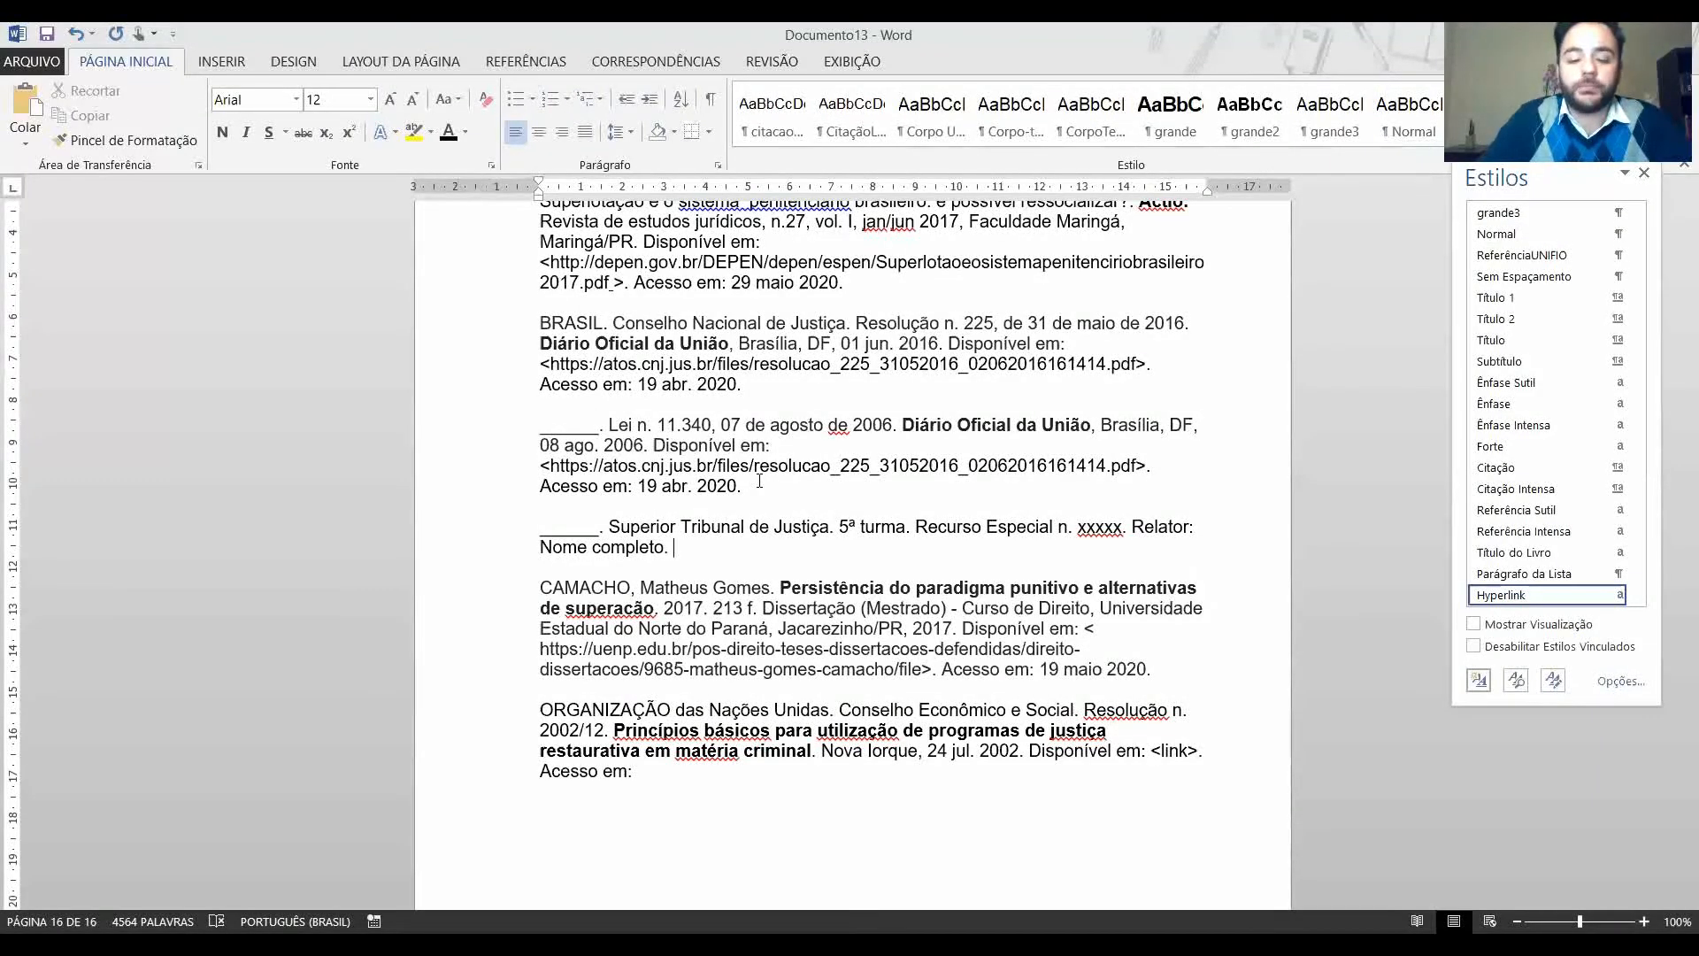
Add "Diário de Justiça:" in bold after "Nome completo." in the Superior Tribunal de Justiça entry.
key(ctrl+n)
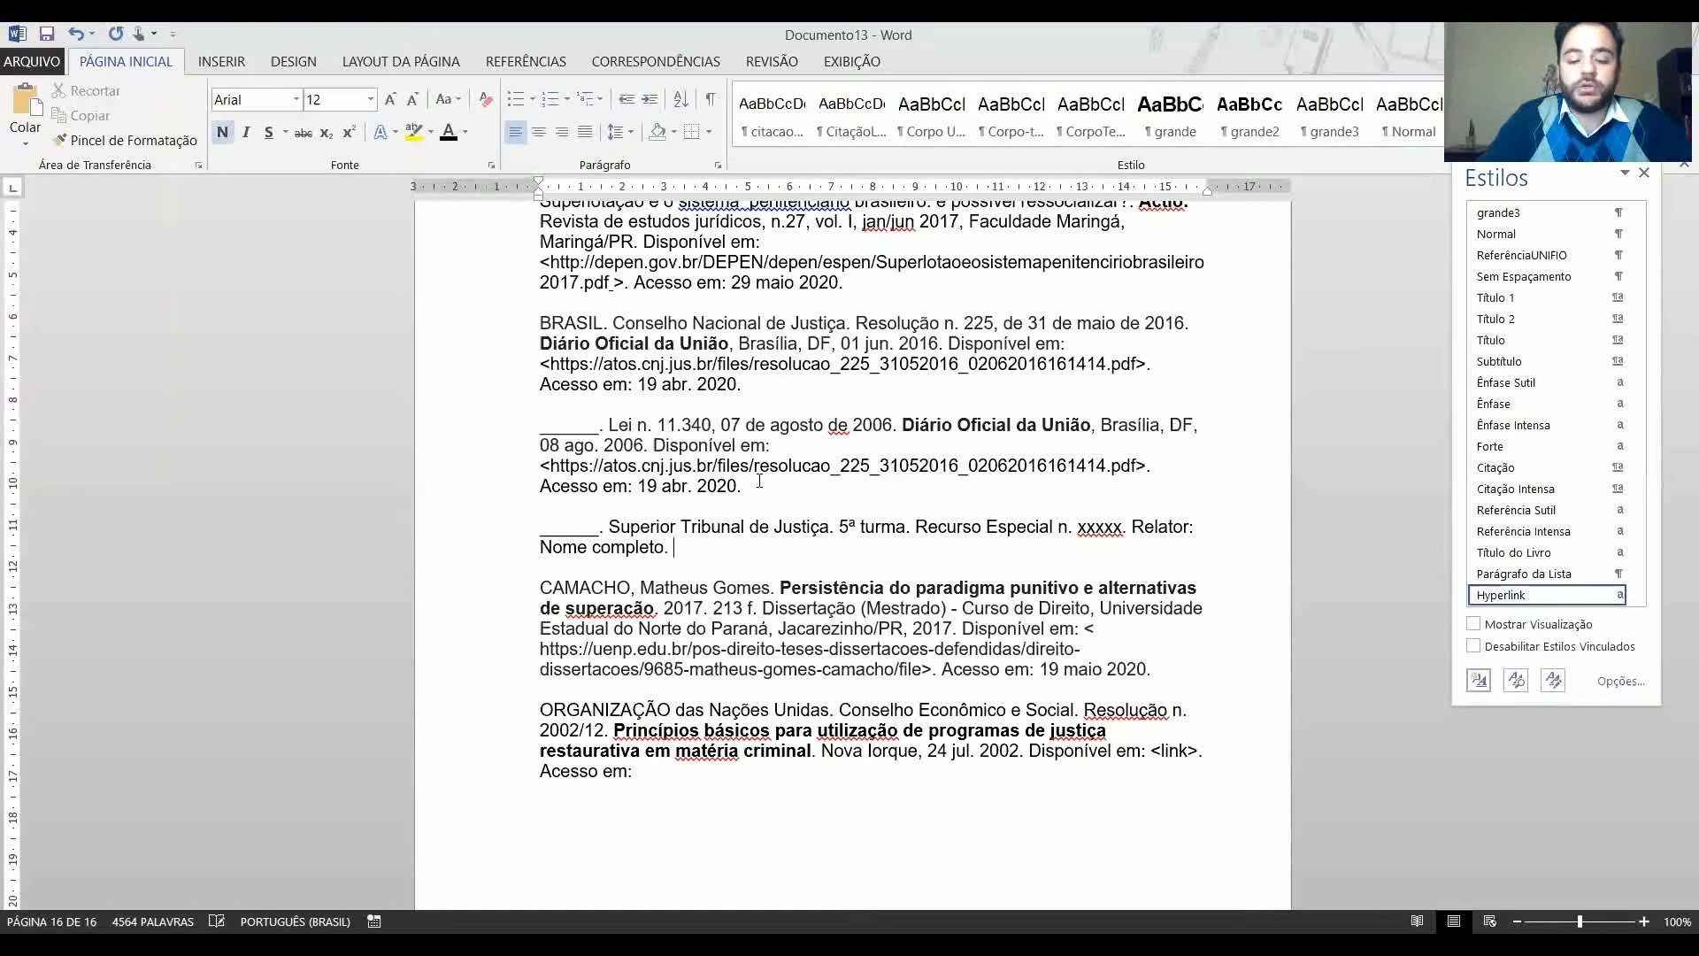
text(Di)
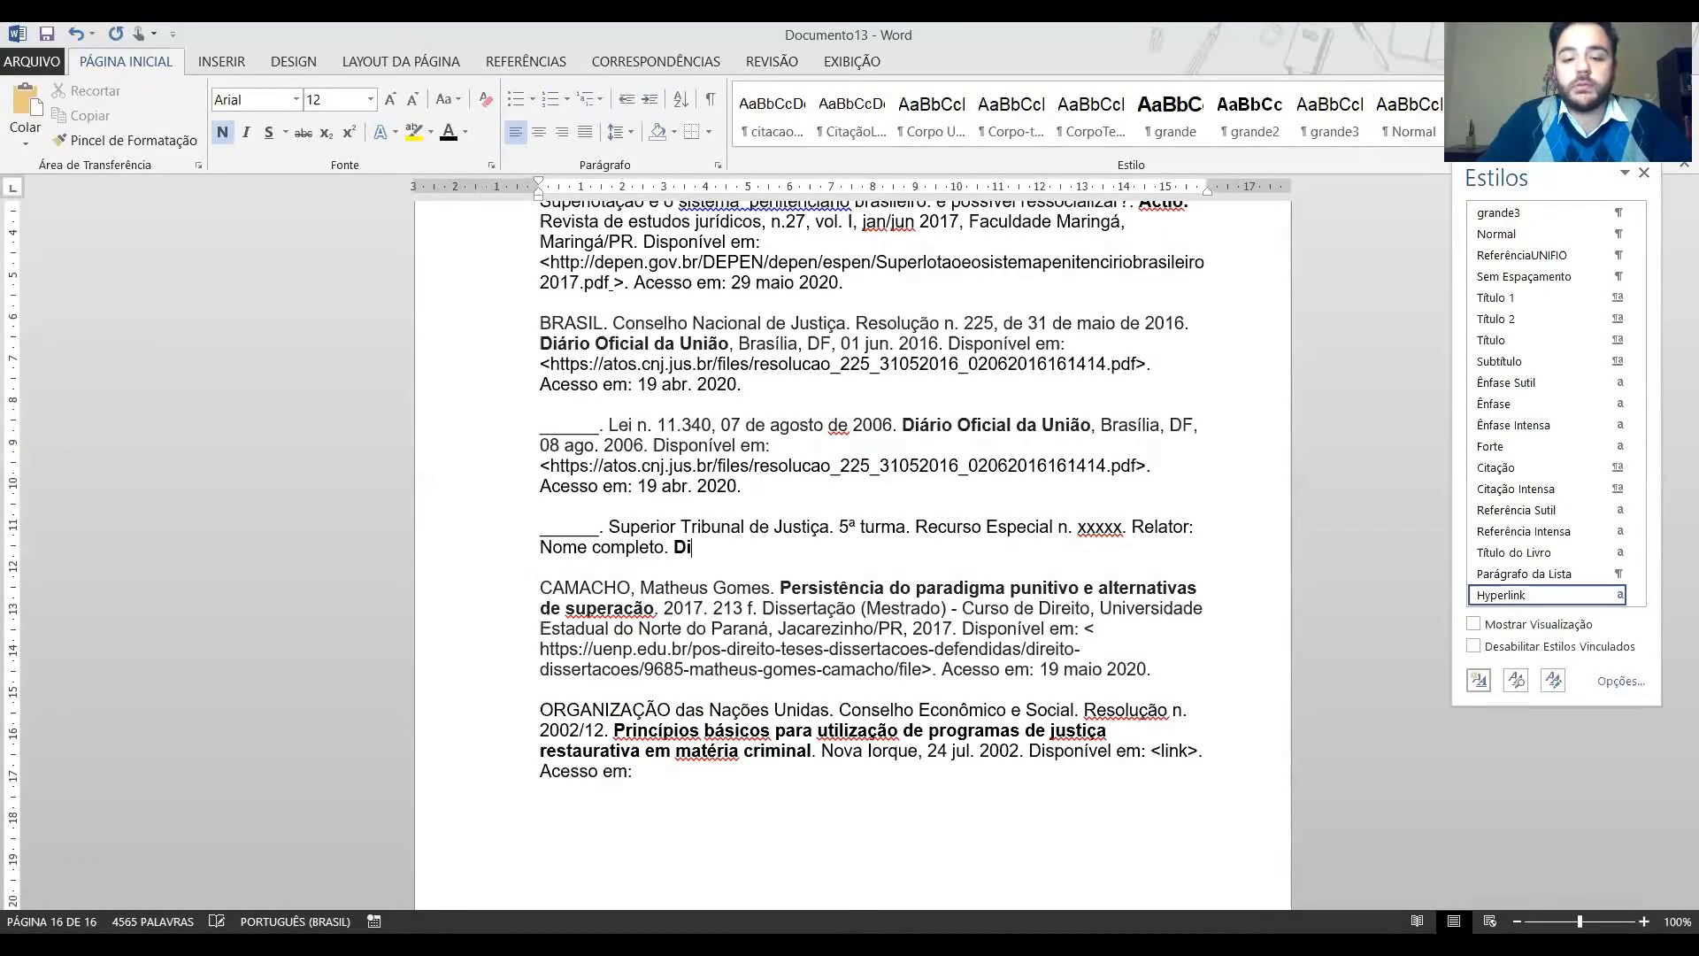
text(ário de Justi)
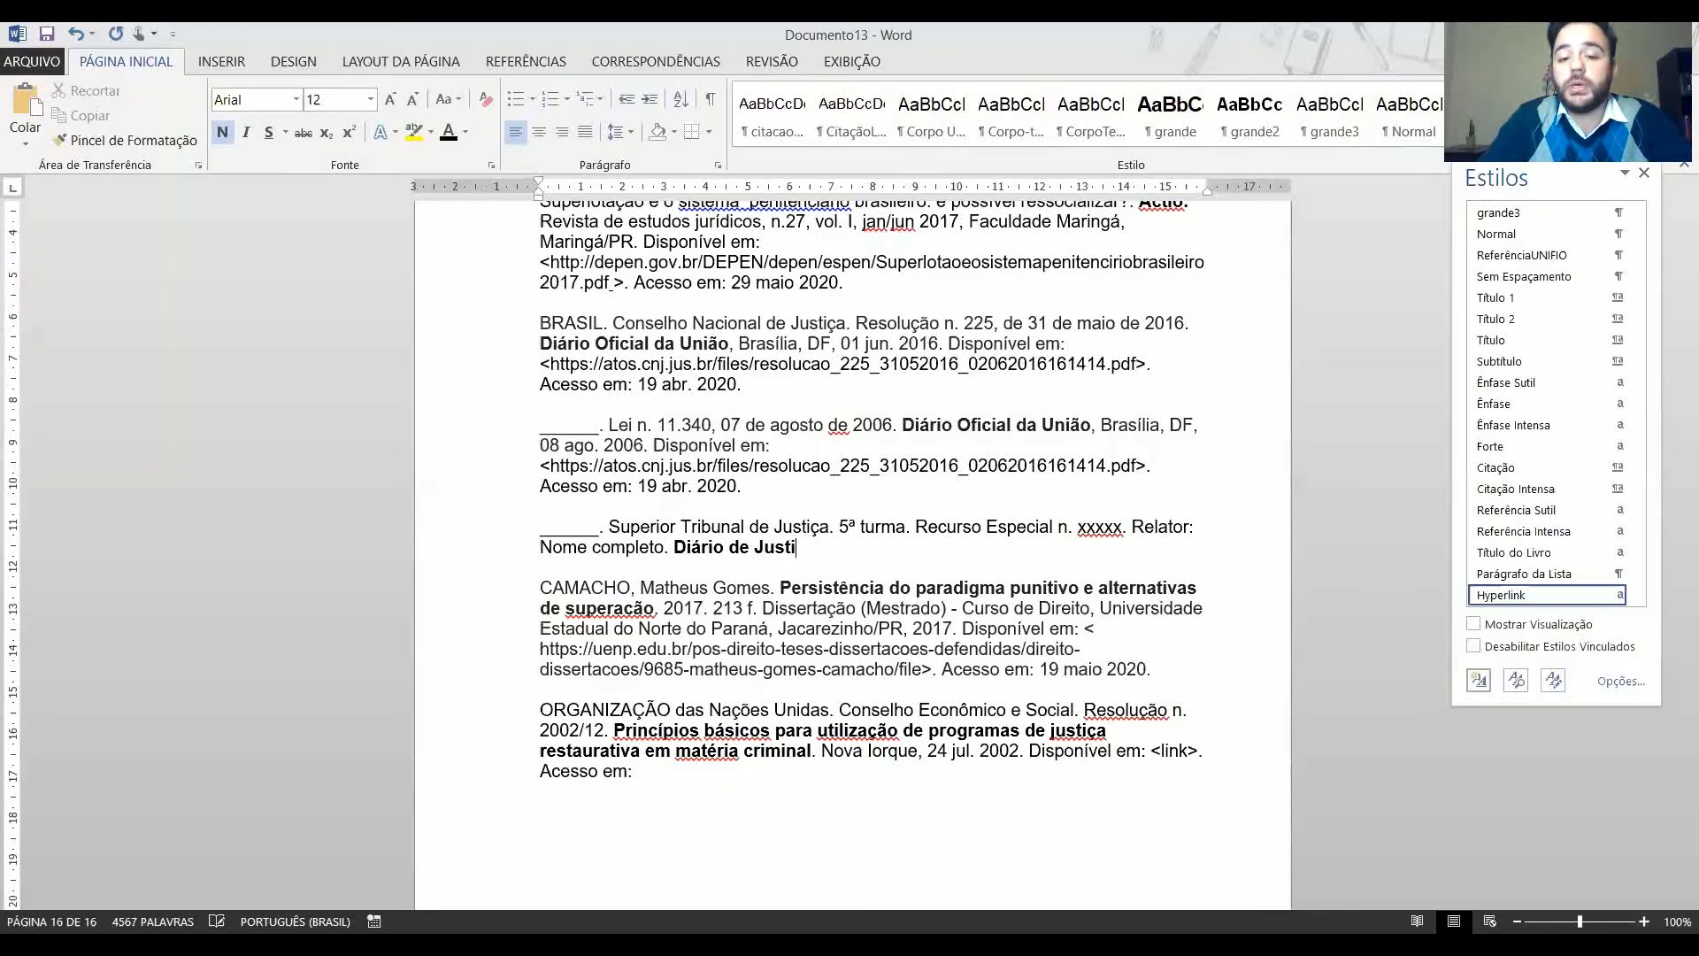
text(ça:)
key(ctrl+n)
Add the place and publication date "Brasília, DF, 20 maio 2020." in regular weight after "Diário de Justiça:".
text(Bras)
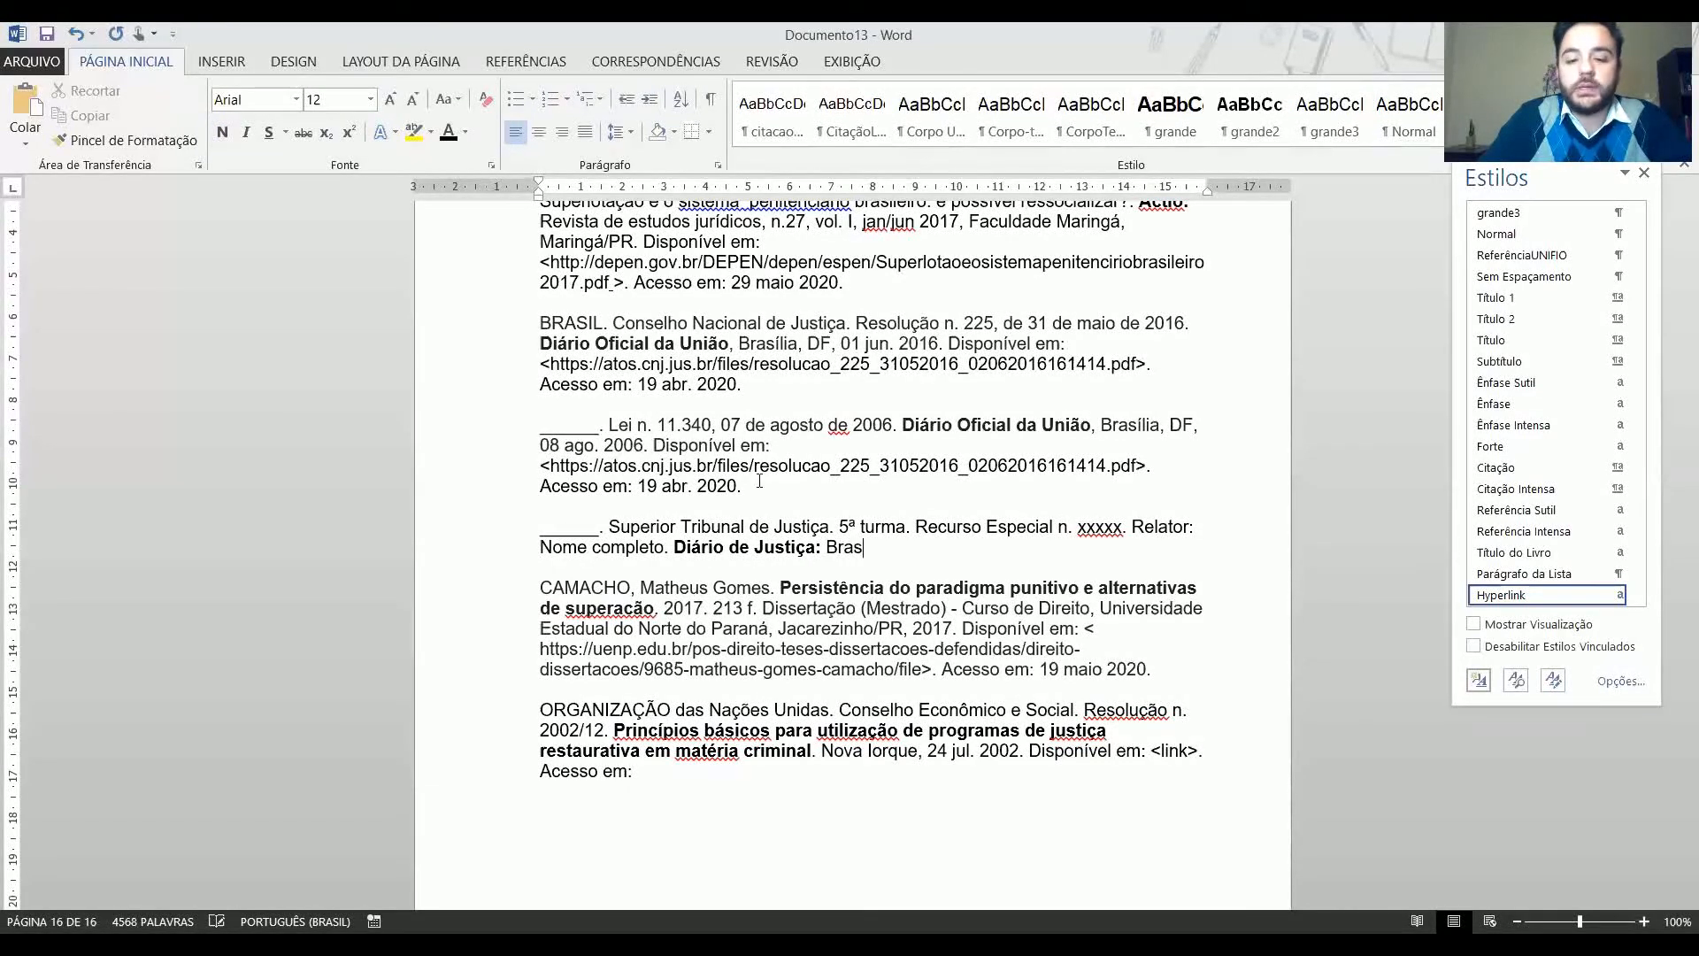
text(ília, )
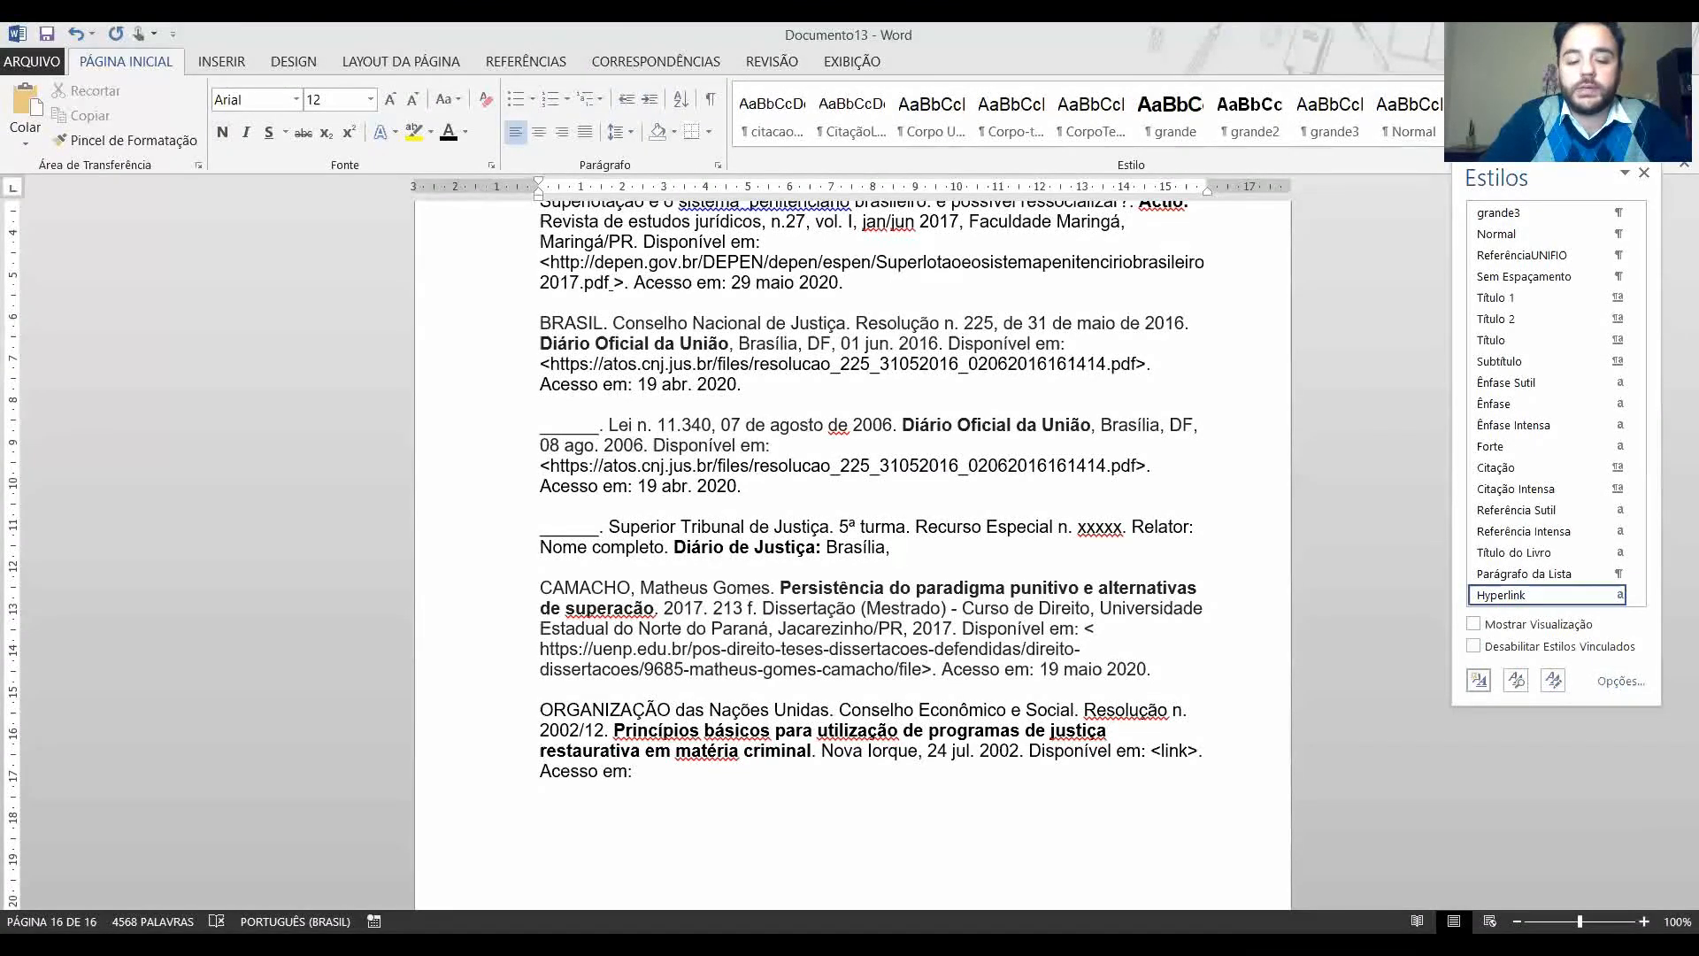
text(DF,)
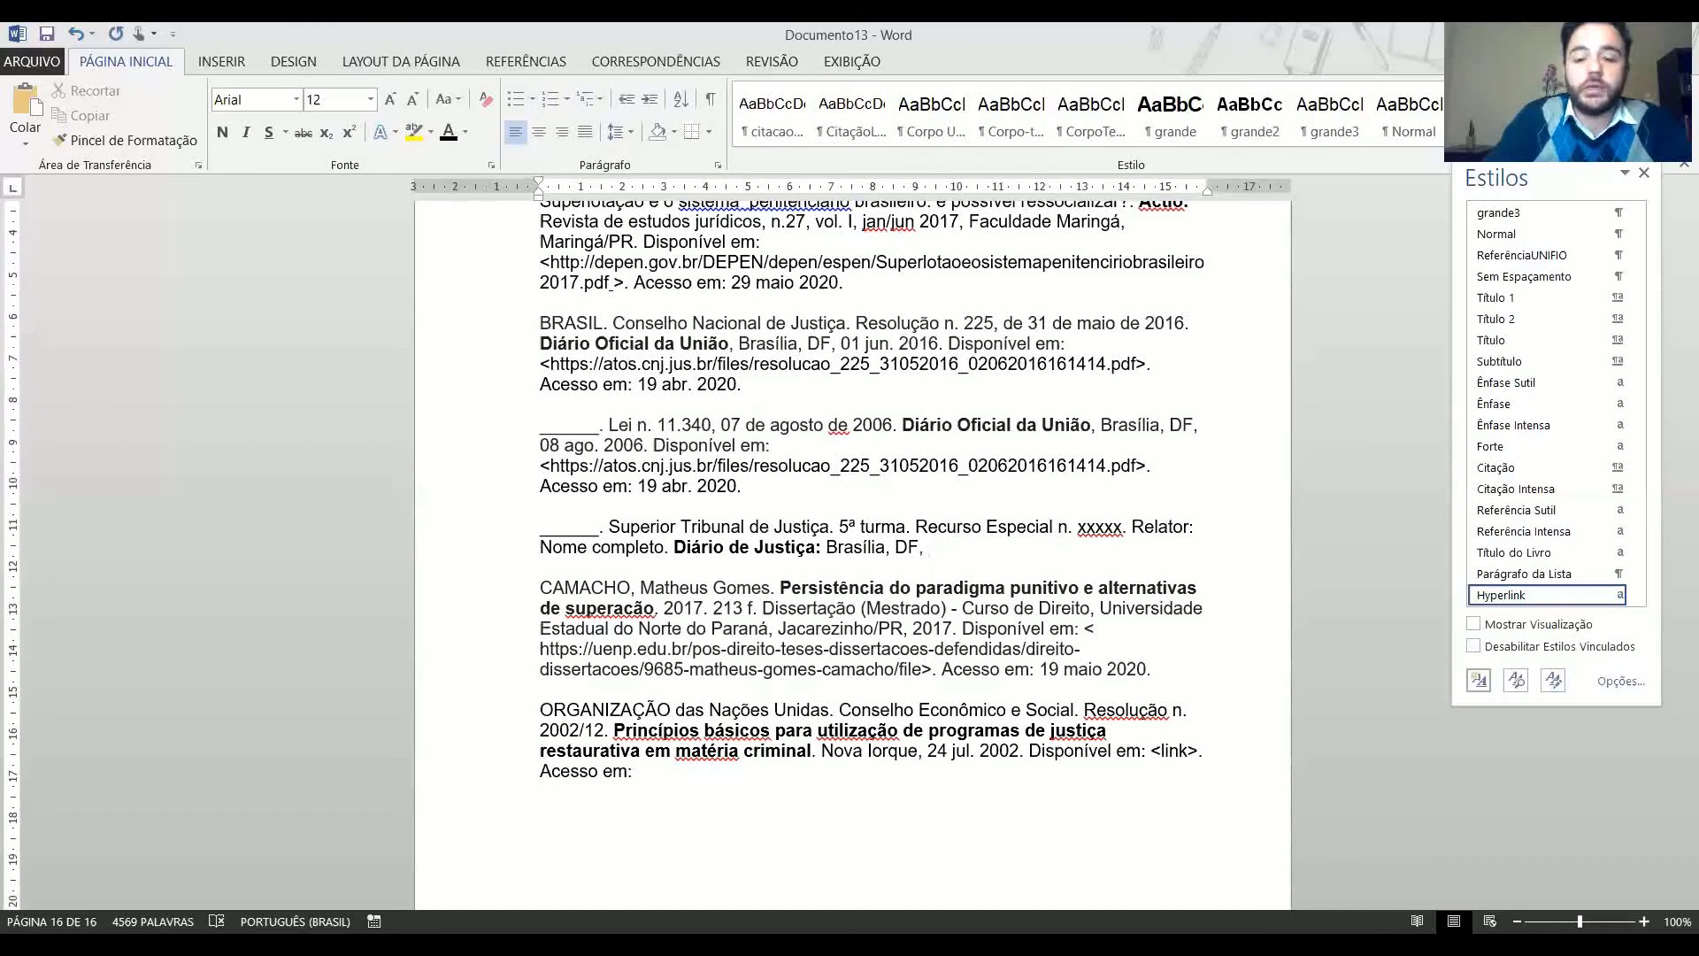
text(2)
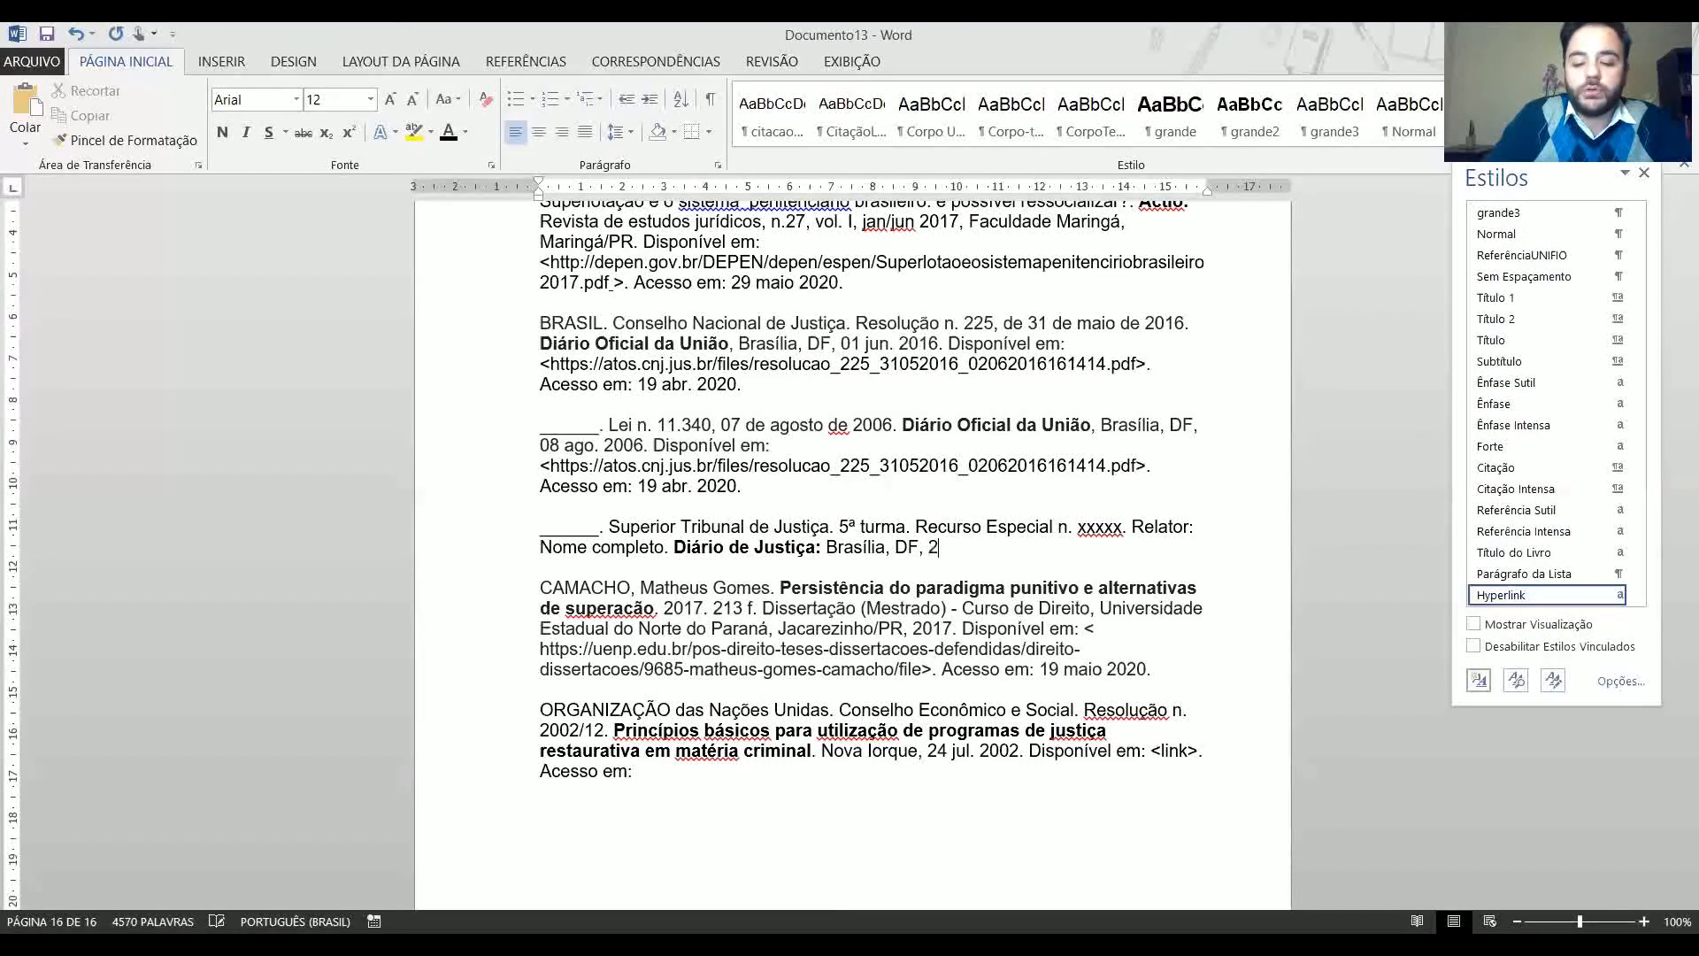
text(0 maio)
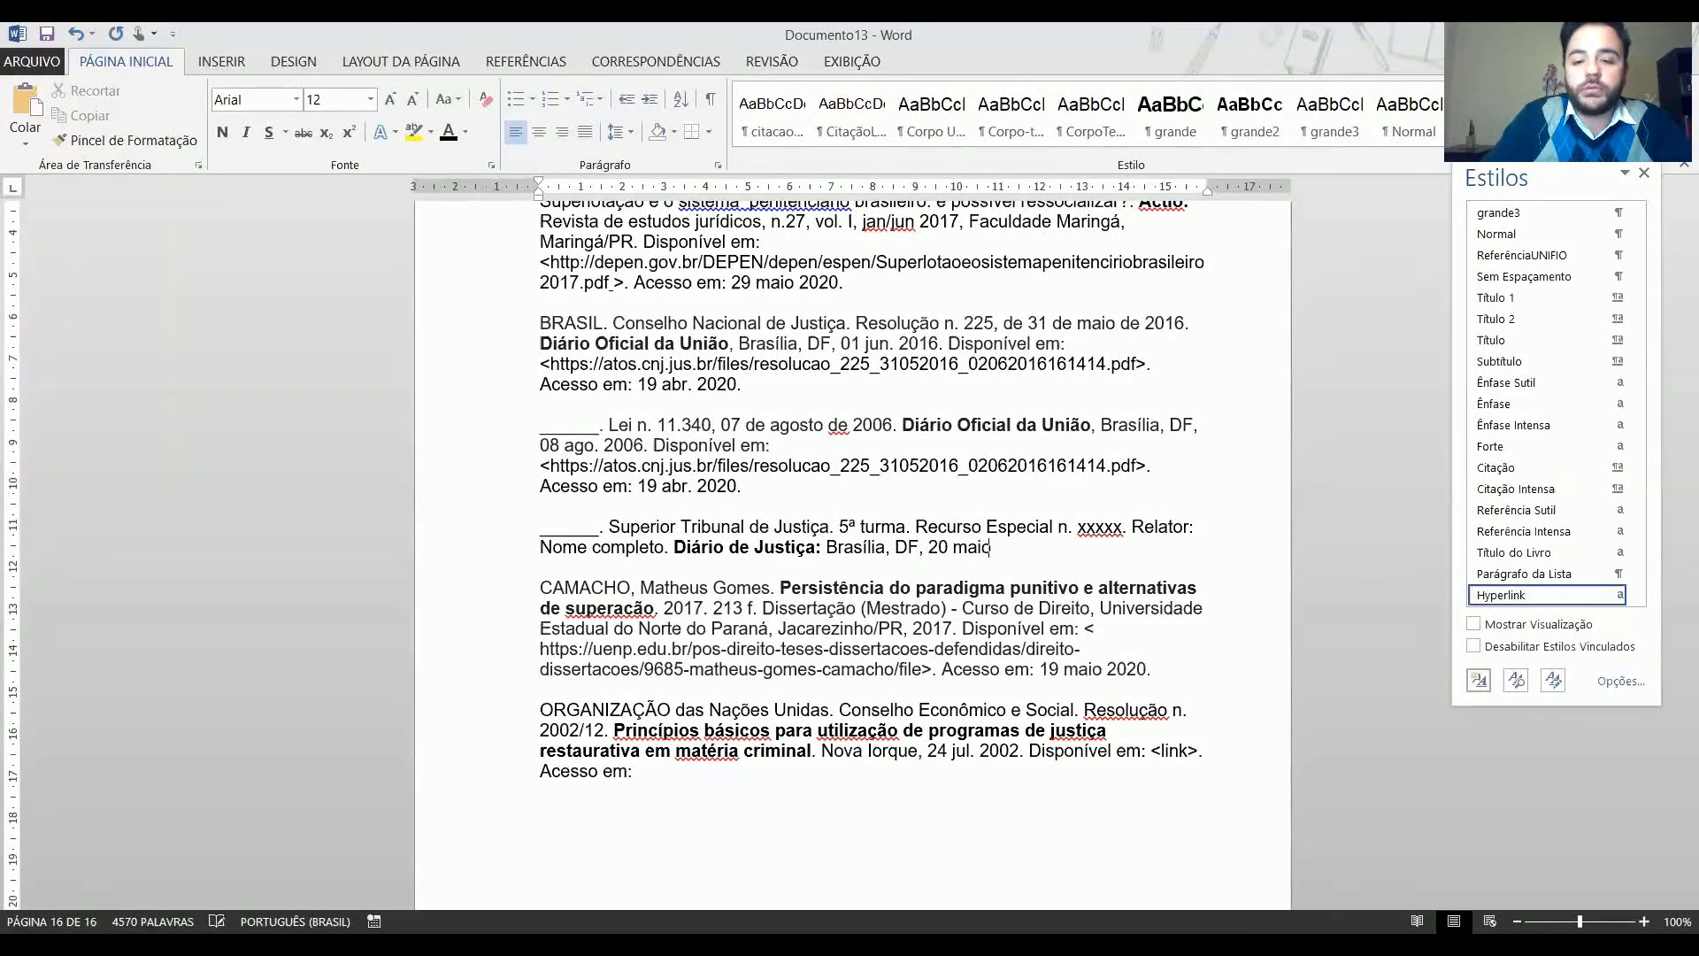
text( 2020. D)
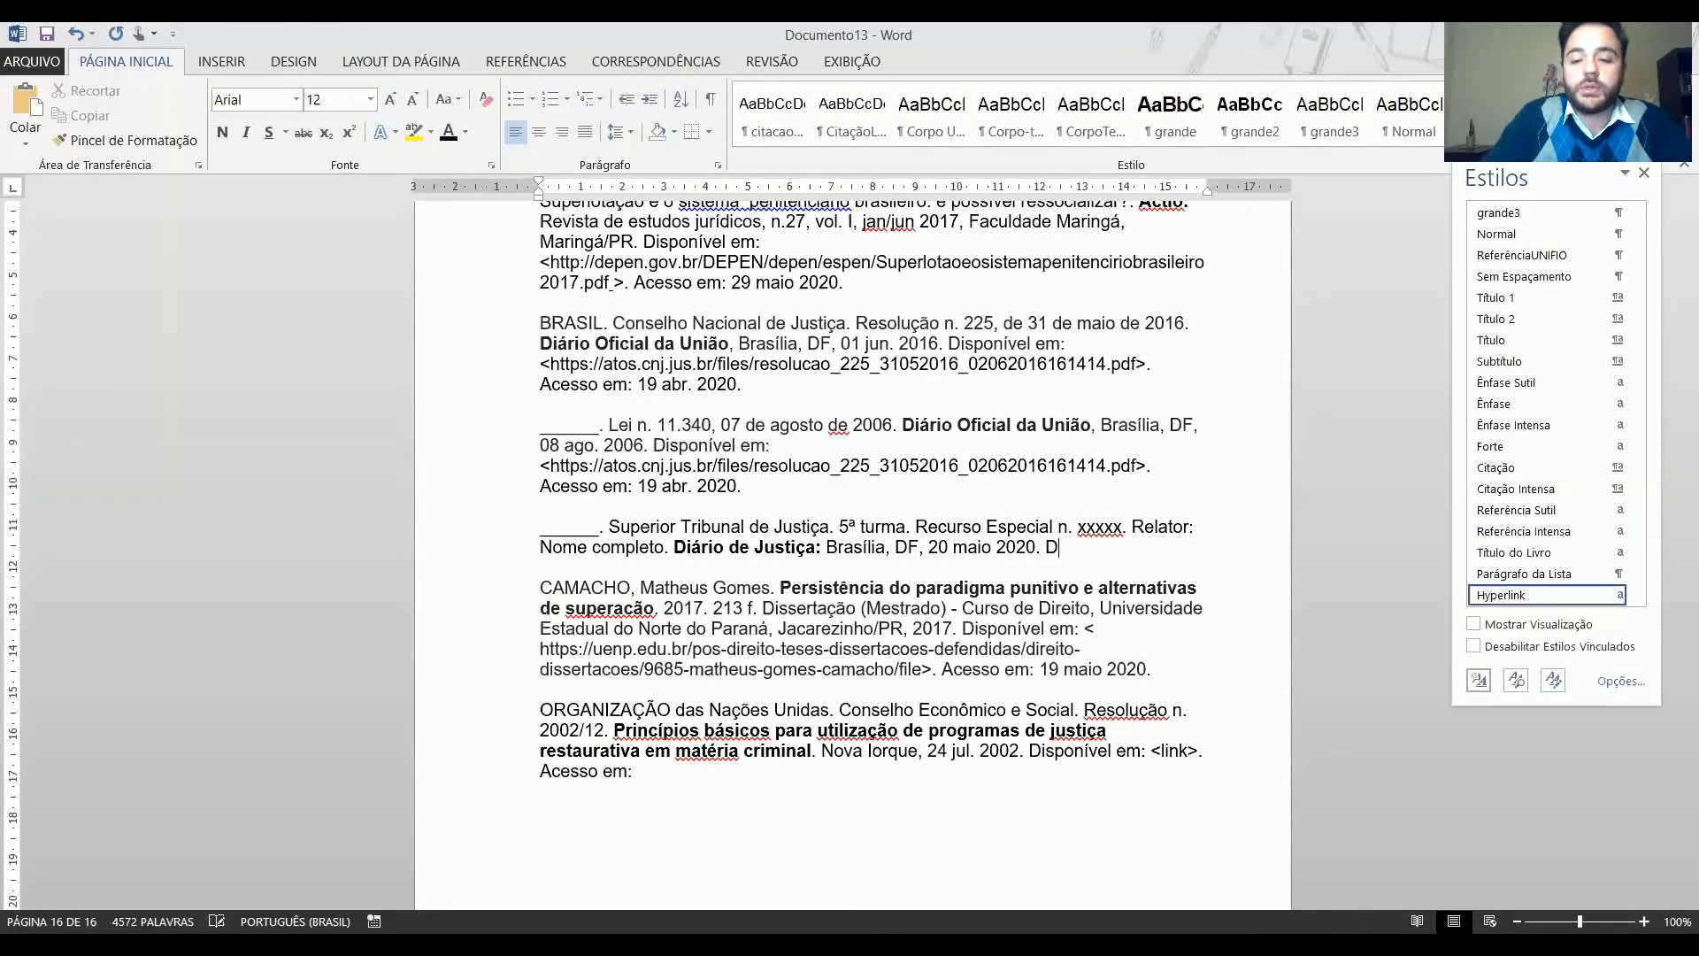
Finish the Superior Tribunal de Justiça entry with "Disponível em: <link>. Acesso em: 29 maio 2020.".
text(isponível )
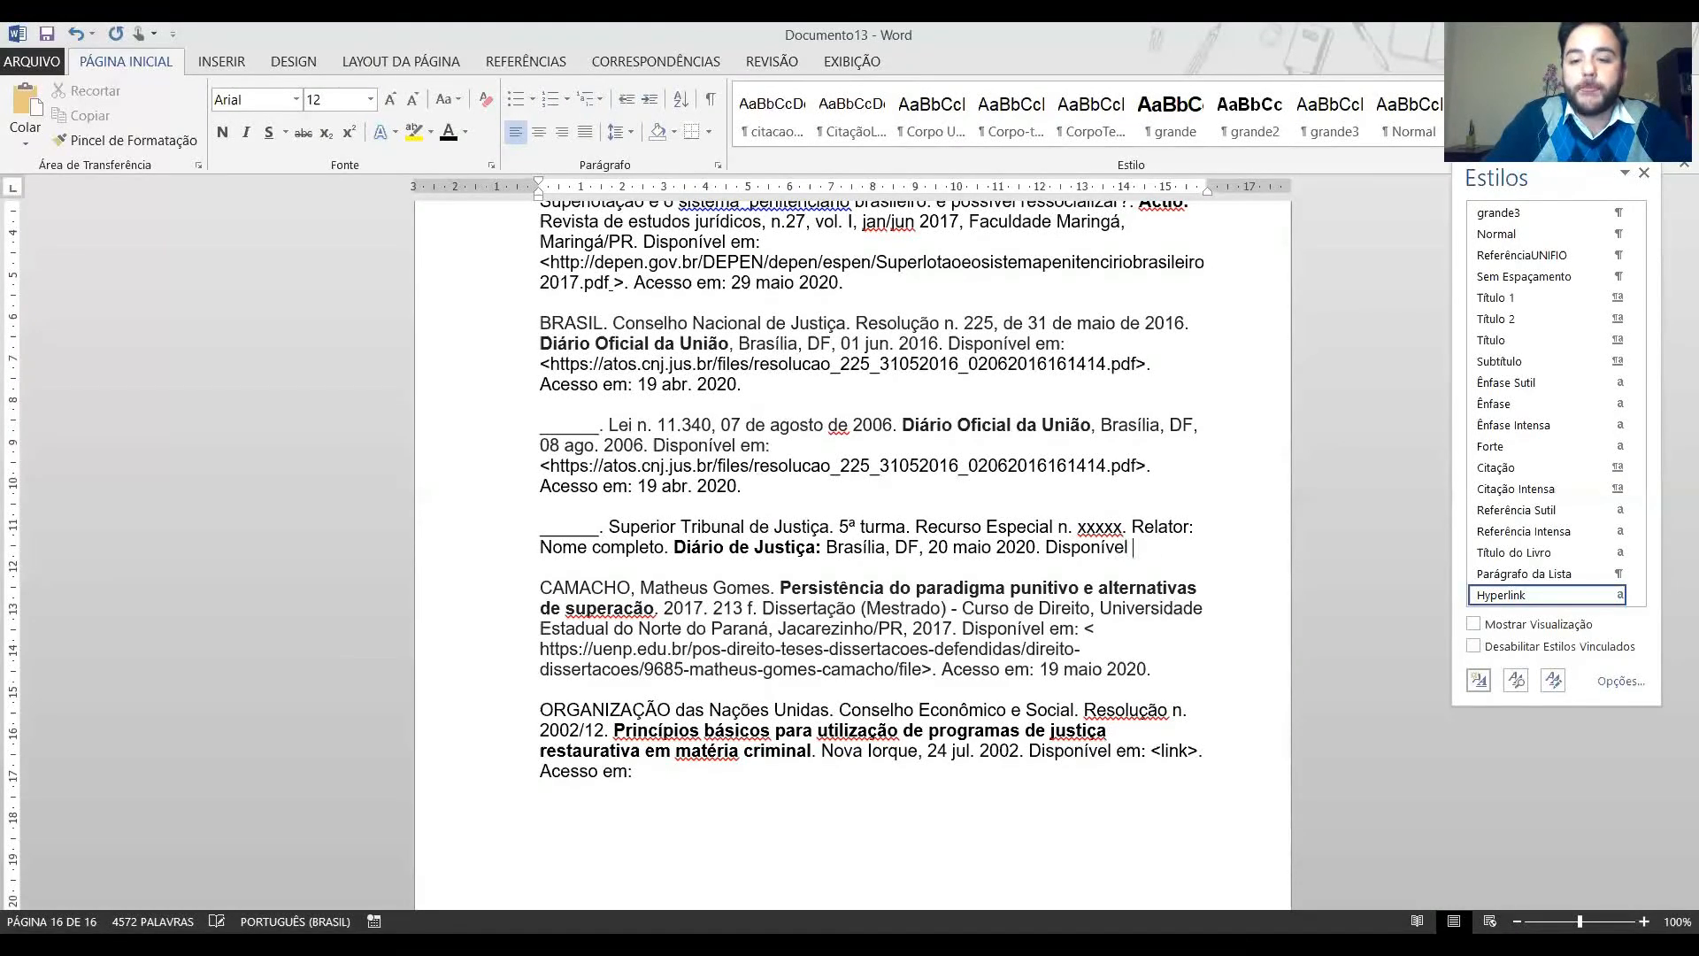
text(em: <>)
text(link>)
key(Right)
text(. Acesso em: 29)
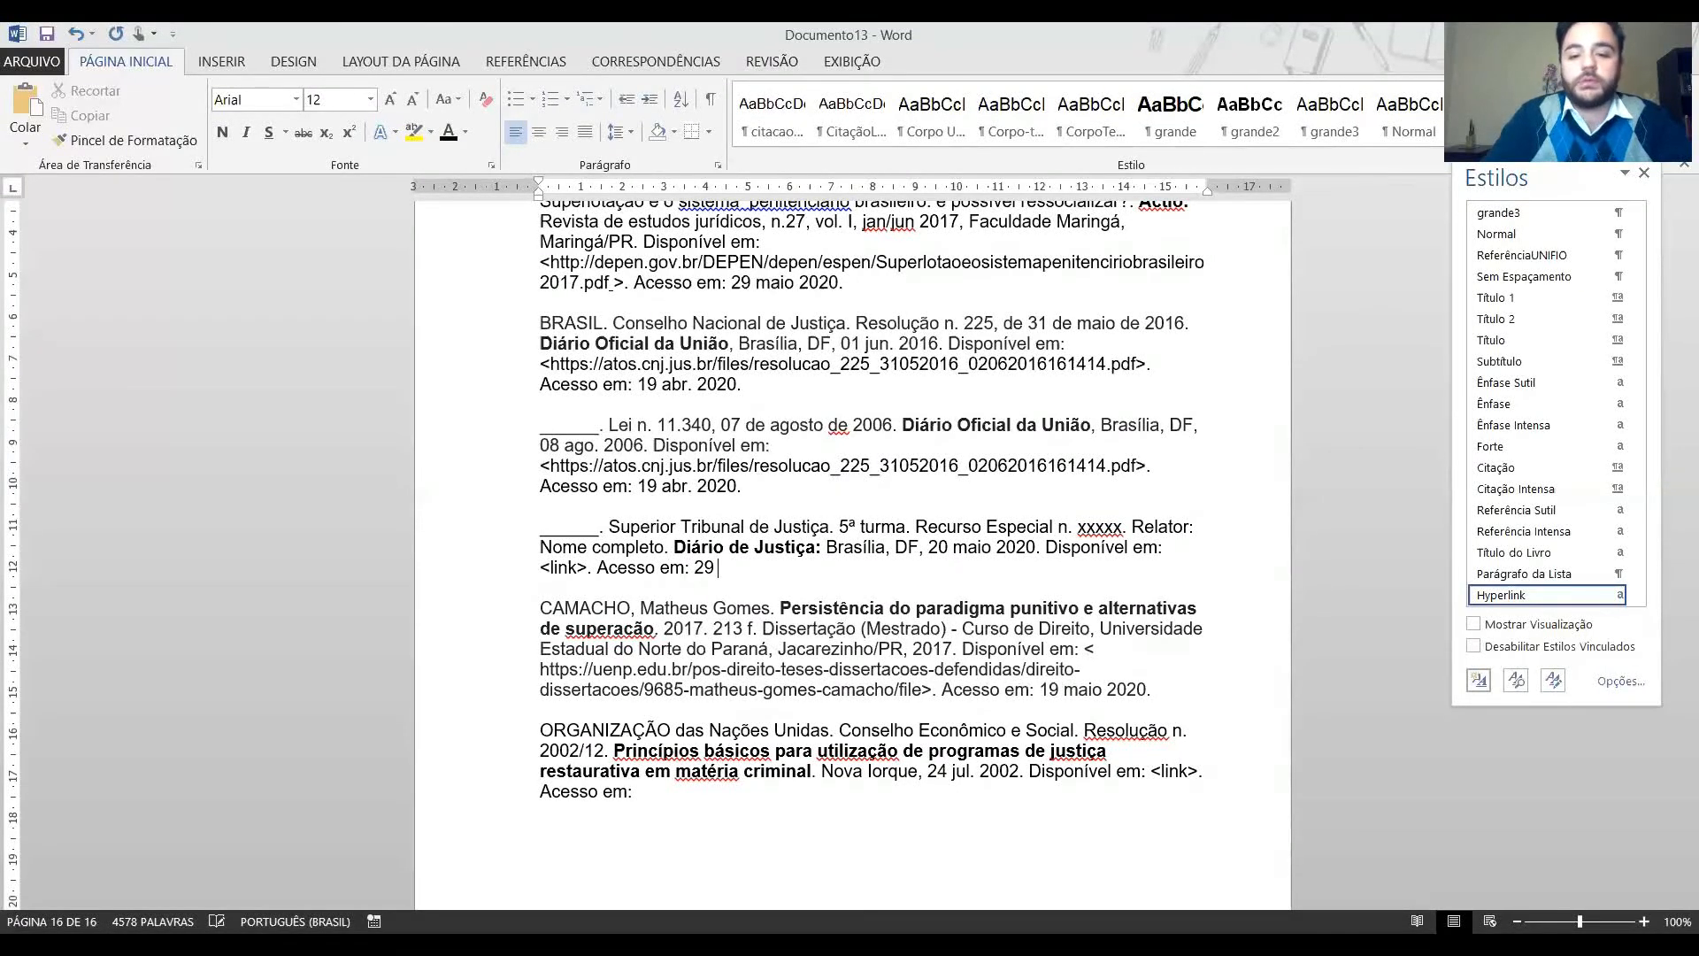
text( maio 2020.)
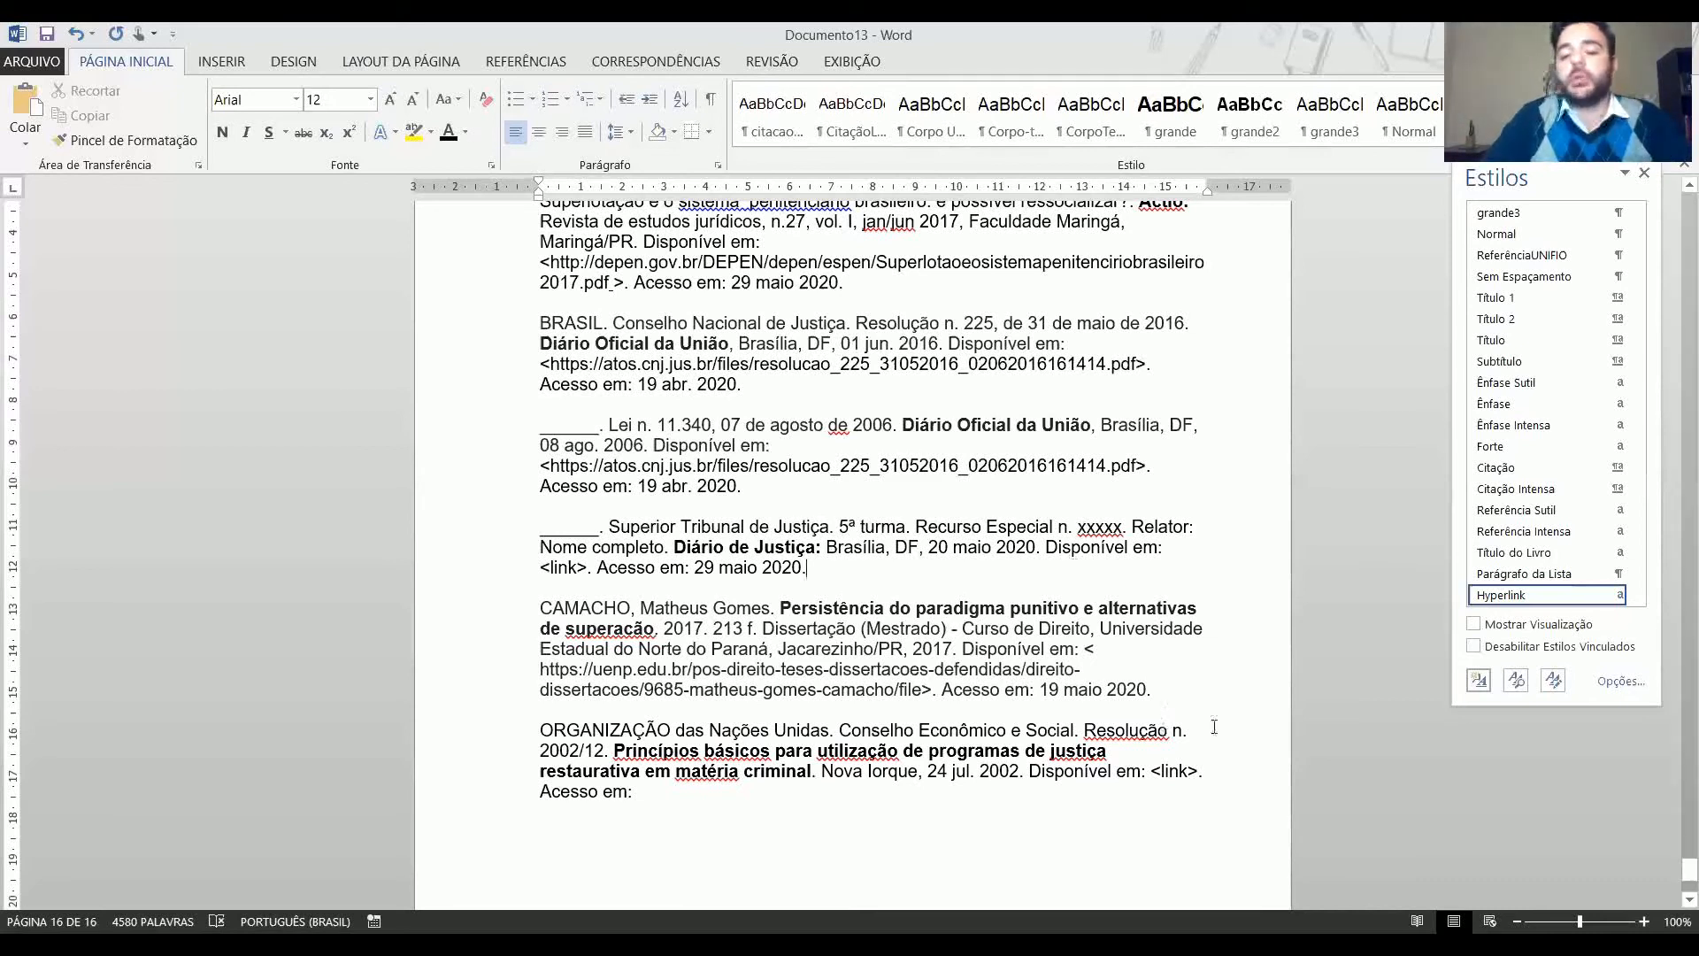
Start a new reference entry below the Organização das Nações Unidas entry with "SÃO PAULO (Estado). Tribunal de Justiça.".
click(1192, 701)
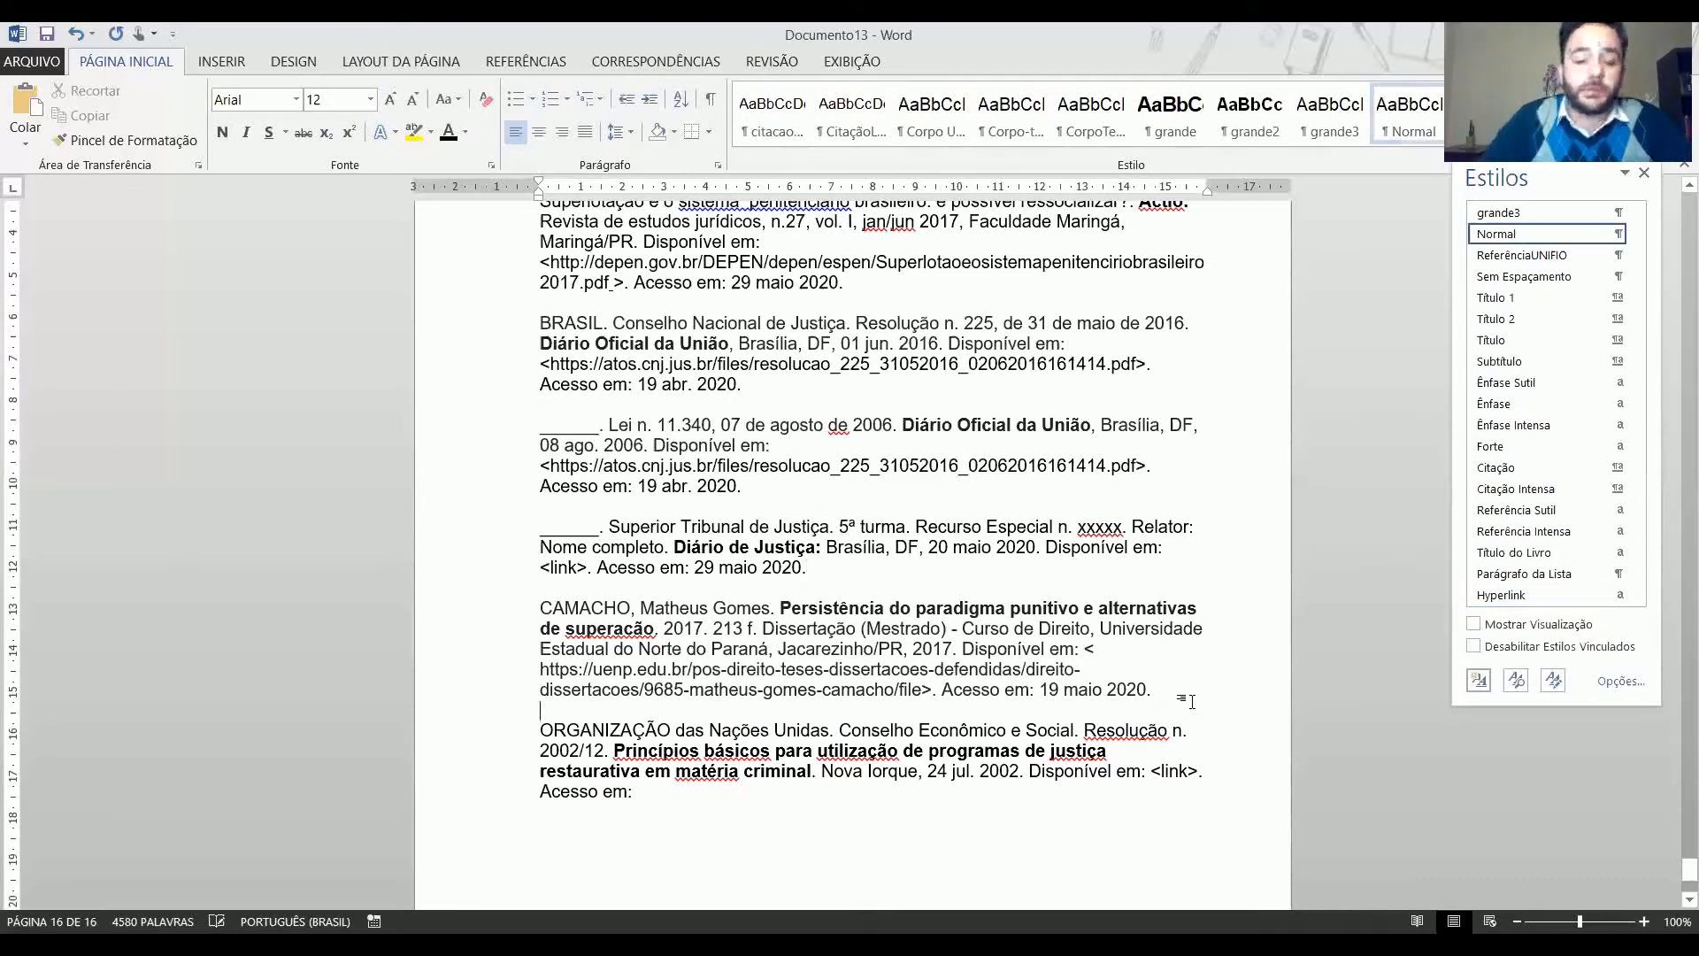
key(Down)
key(Down)
key(Down)
key(Down)
key(Down)
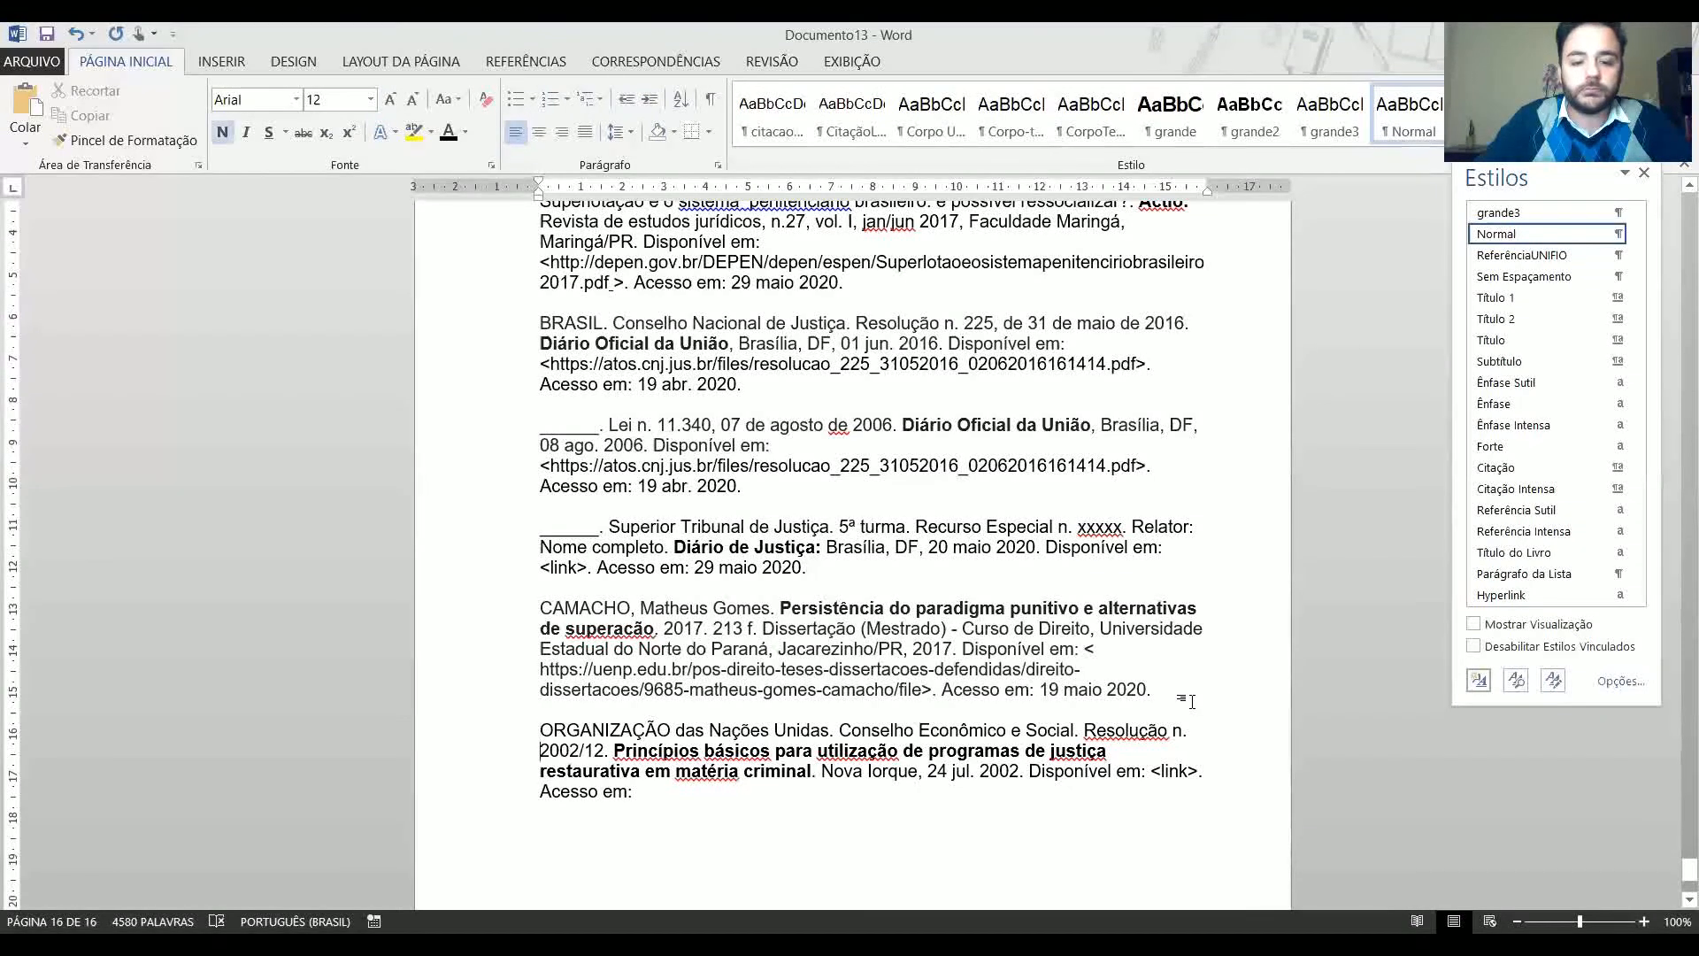
key(Return)
key(Return)
text(SÃO PAULO (Es))
key(Left)
text(Estado)
key(Right)
text(. Tribunal de Justiça.)
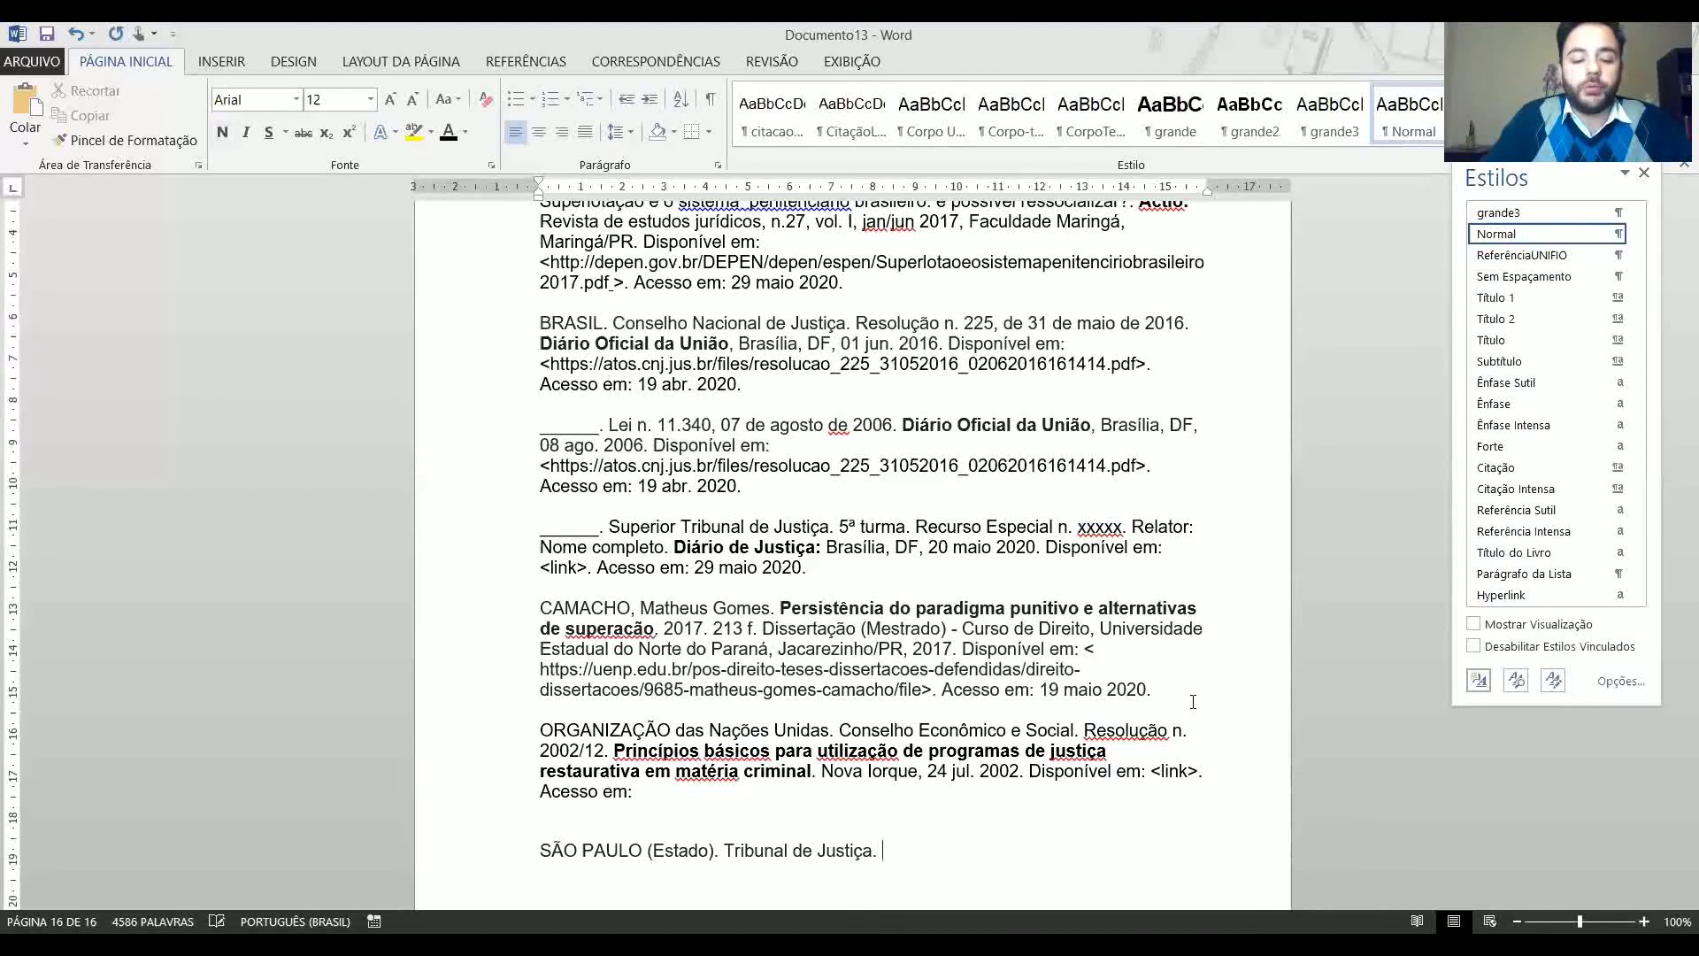
Add the chamber and appeal number placeholder "5ª Câmara. Apelação n. xxxxxxxxxxxxxxx." to the São Paulo entry.
text( 5ª)
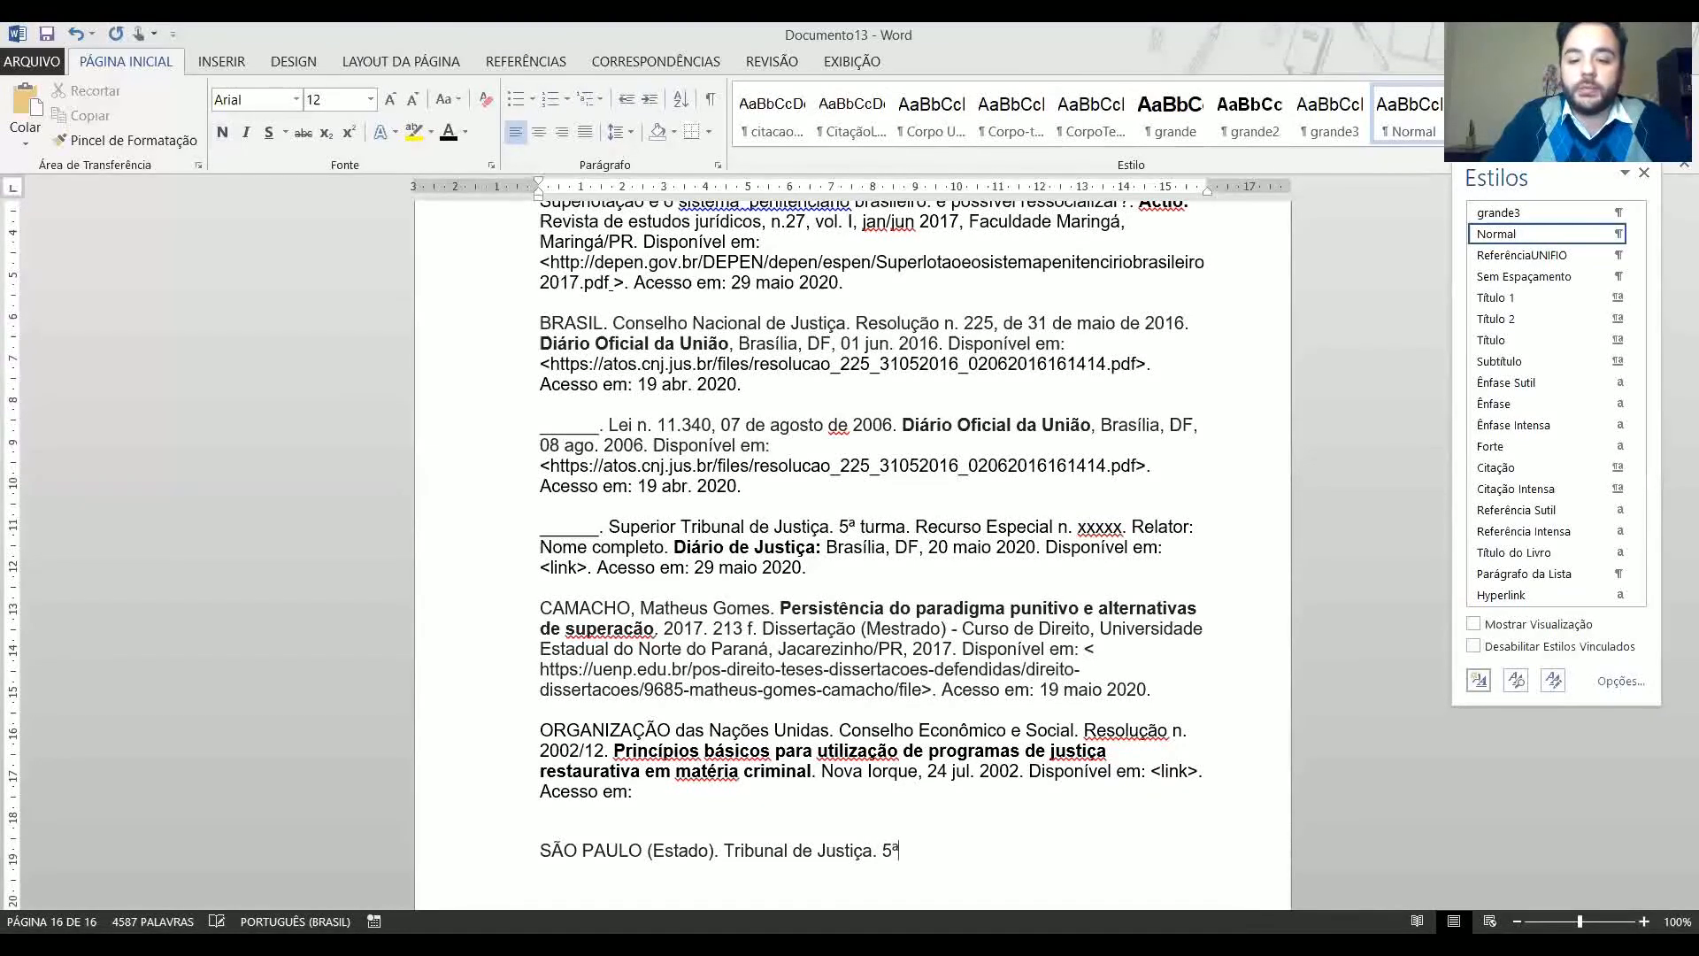
text( Câmar)
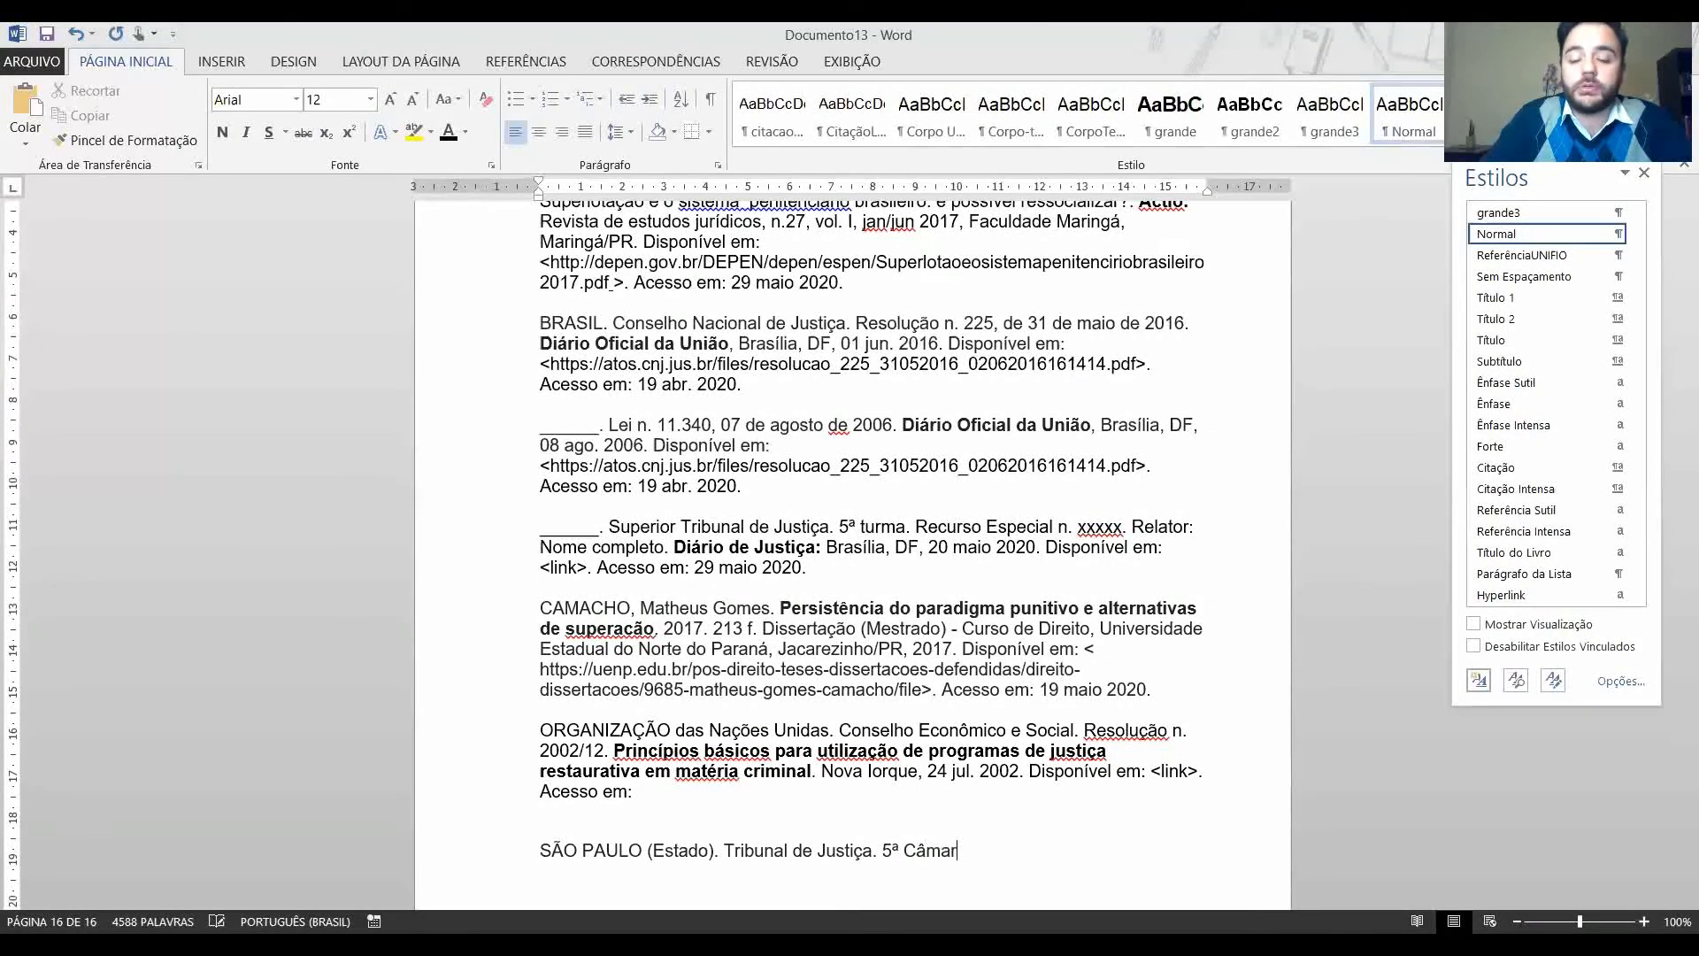
text(a. )
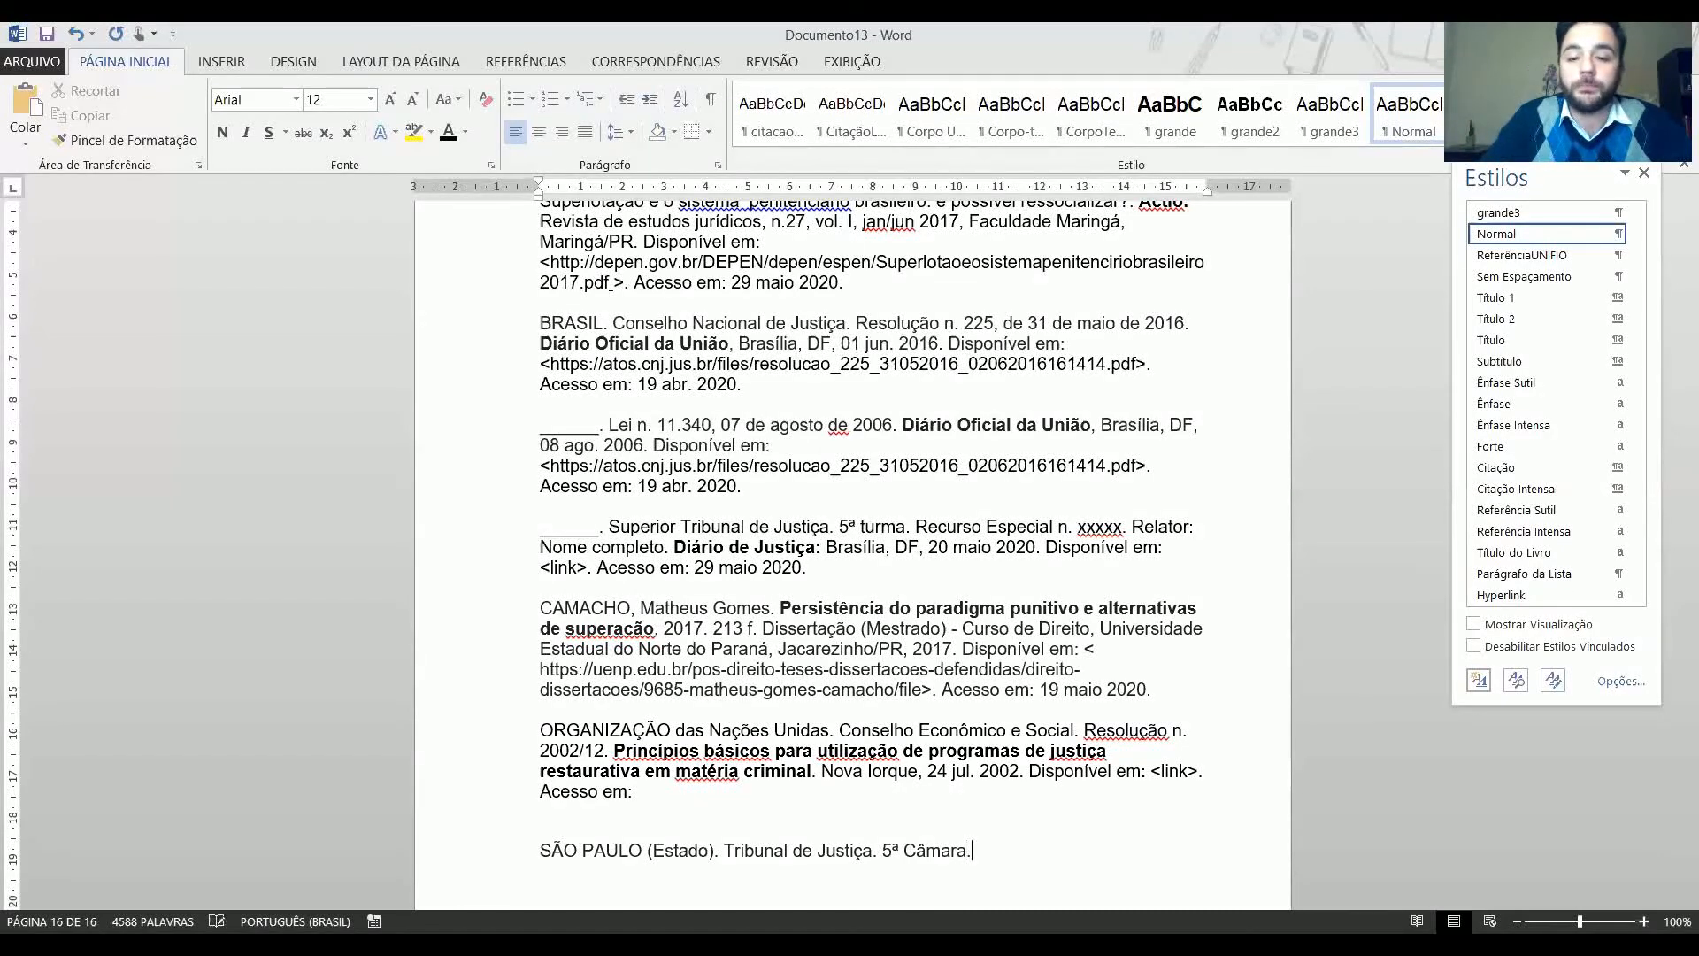
text(Apen)
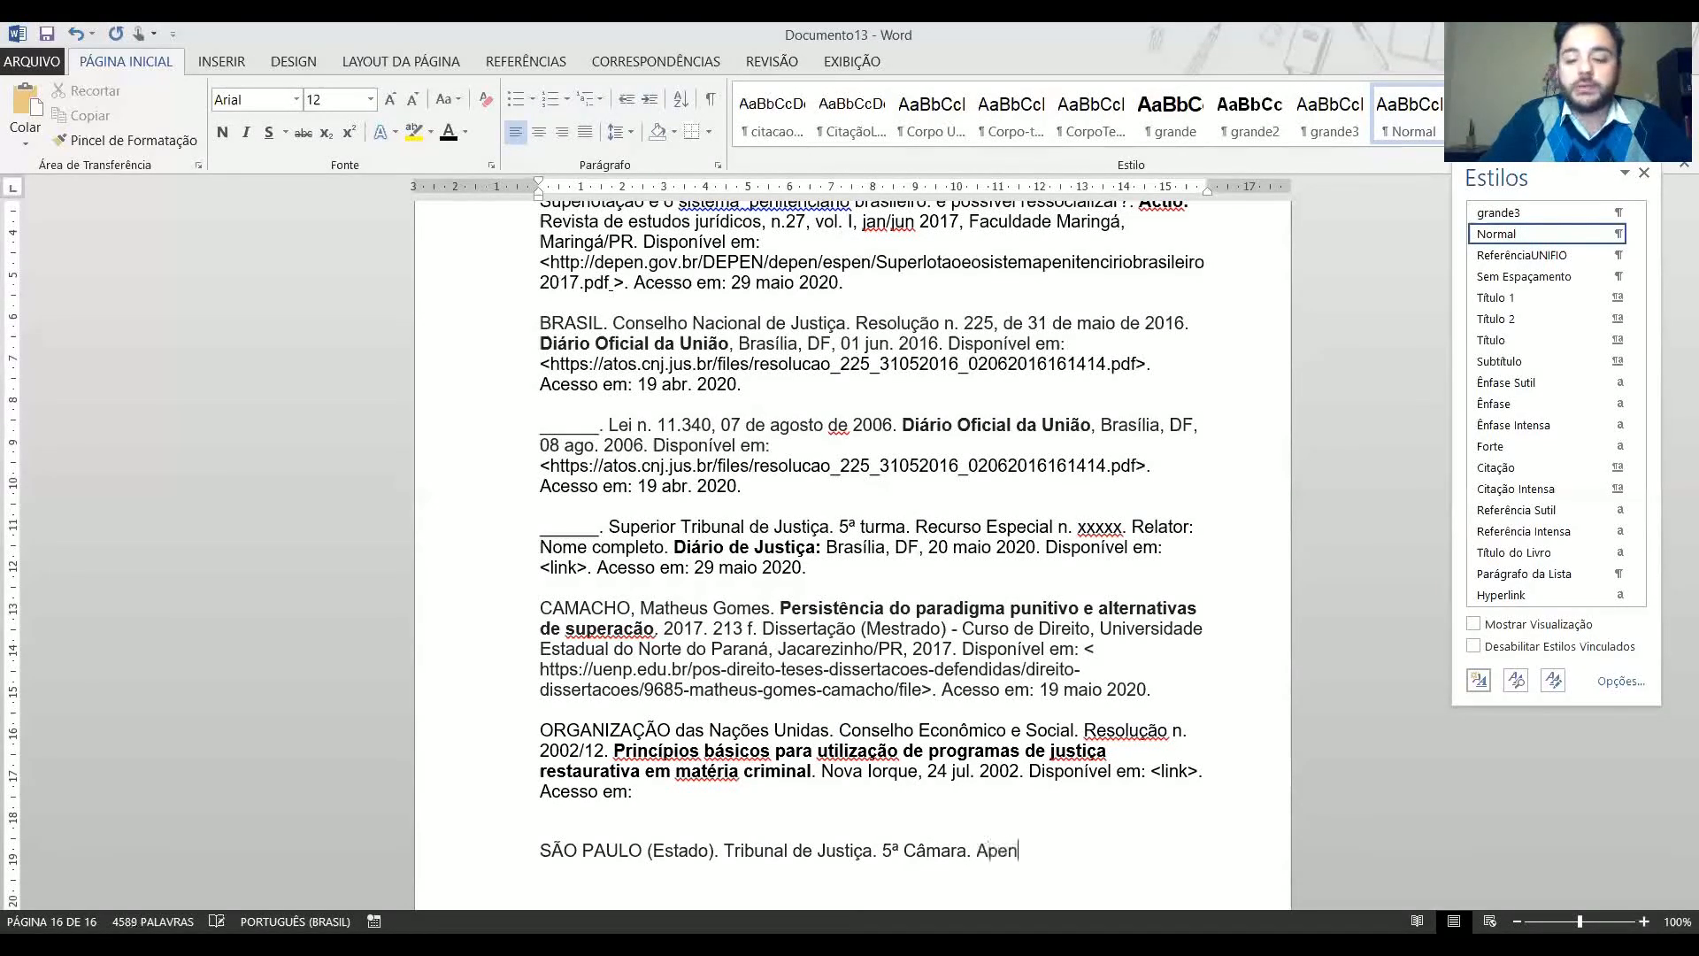
key(BackSpace)
text(lação)
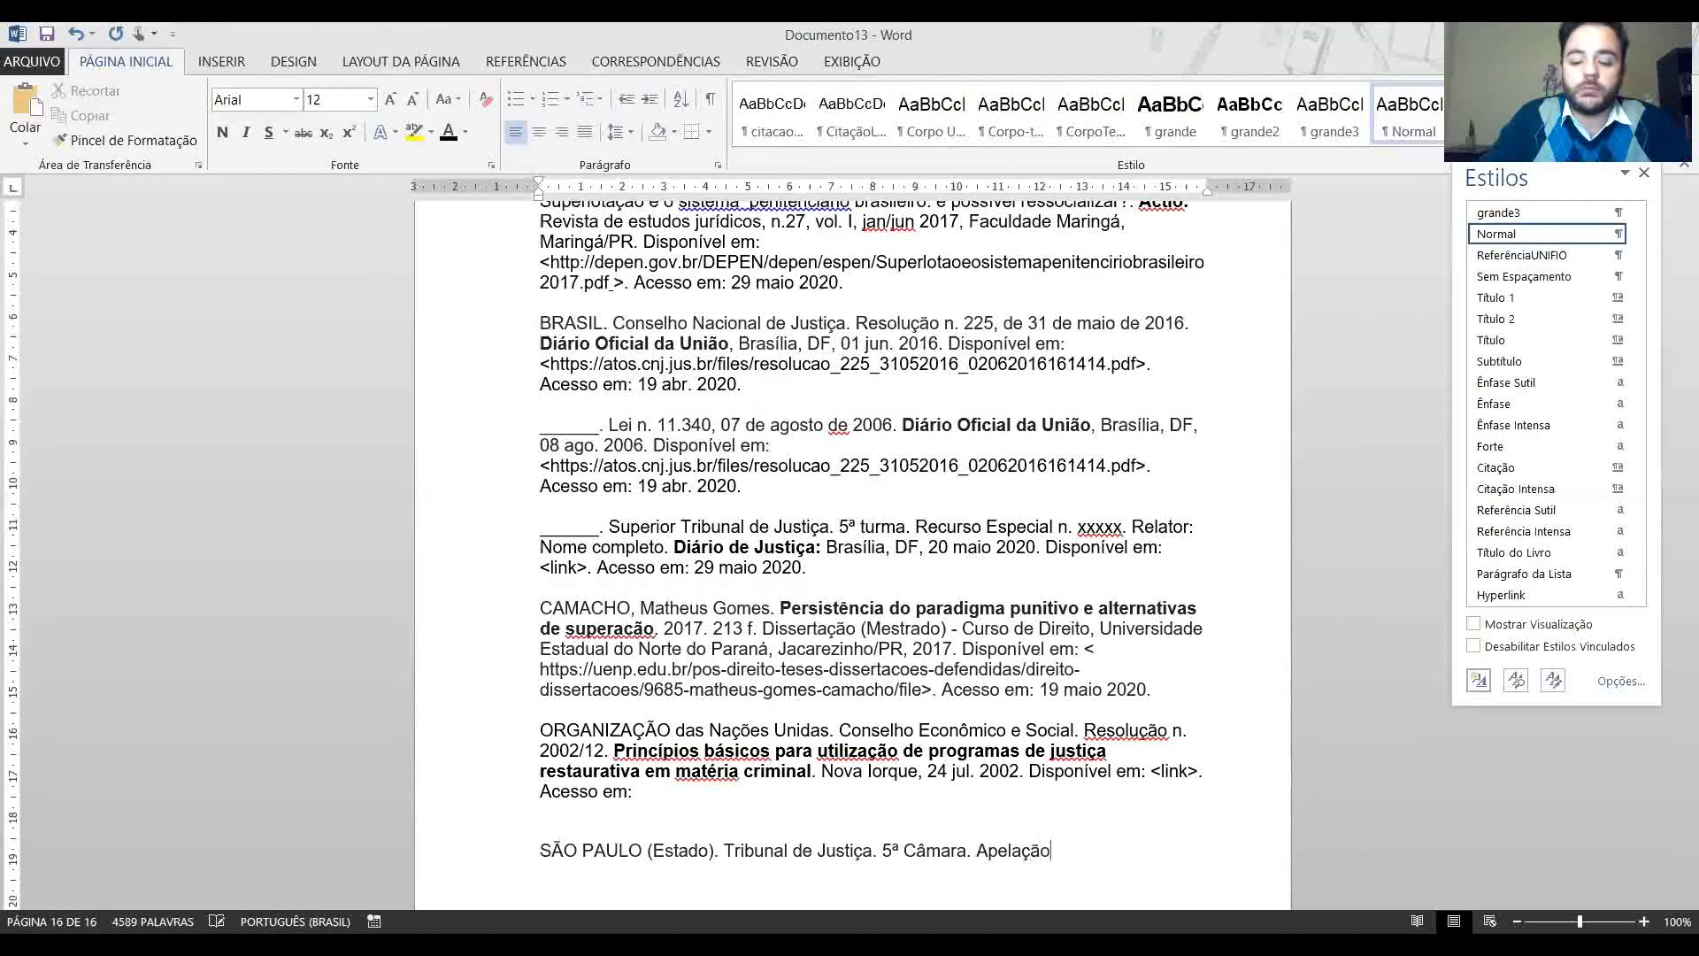
text( n. xxxxxxxx)
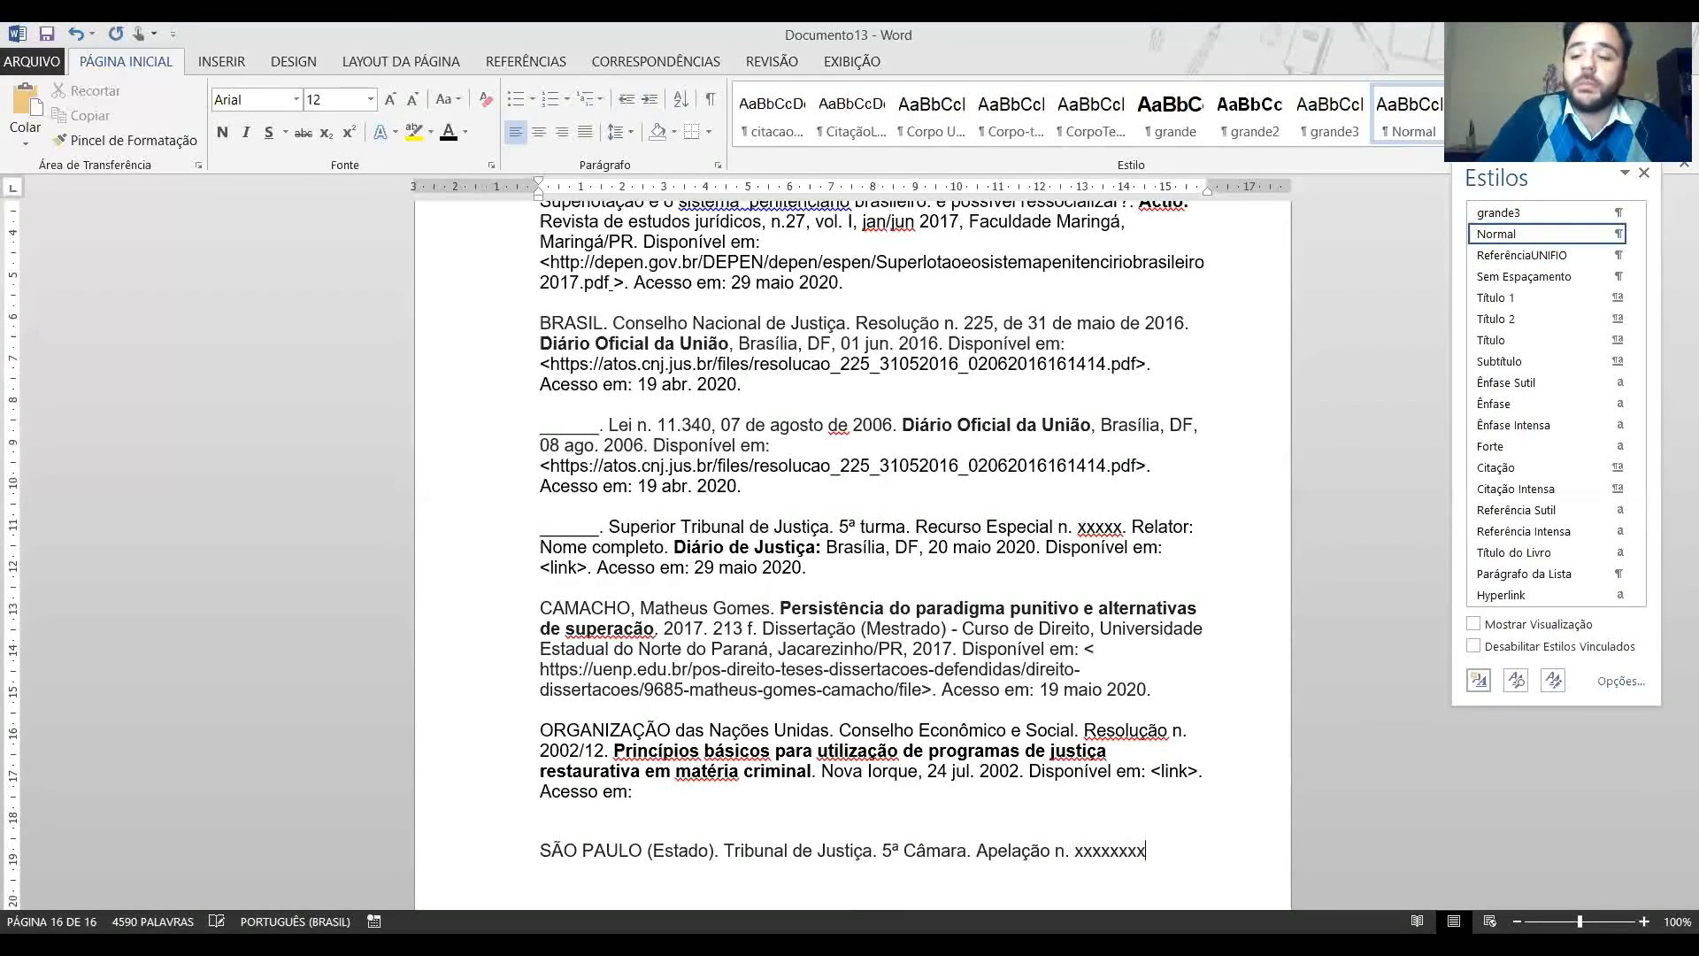
text(xxxxxxx.)
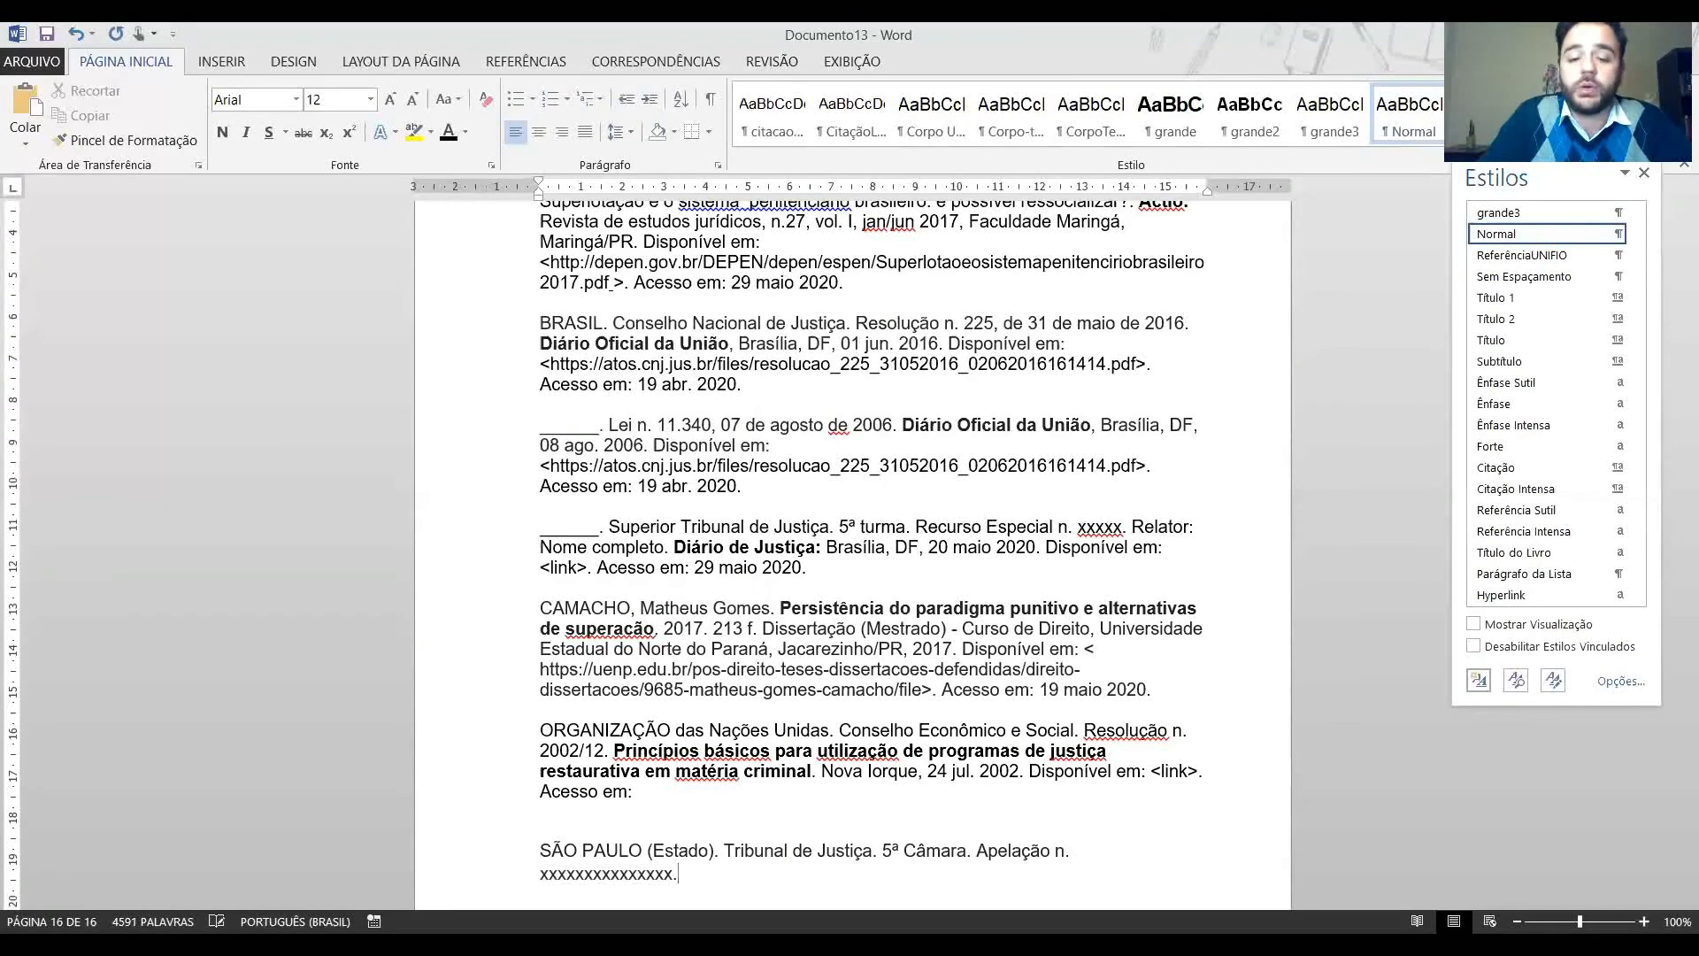
Add "Relator: nome completo." after the appeal number placeholder in the São Paulo entry.
text( Rel)
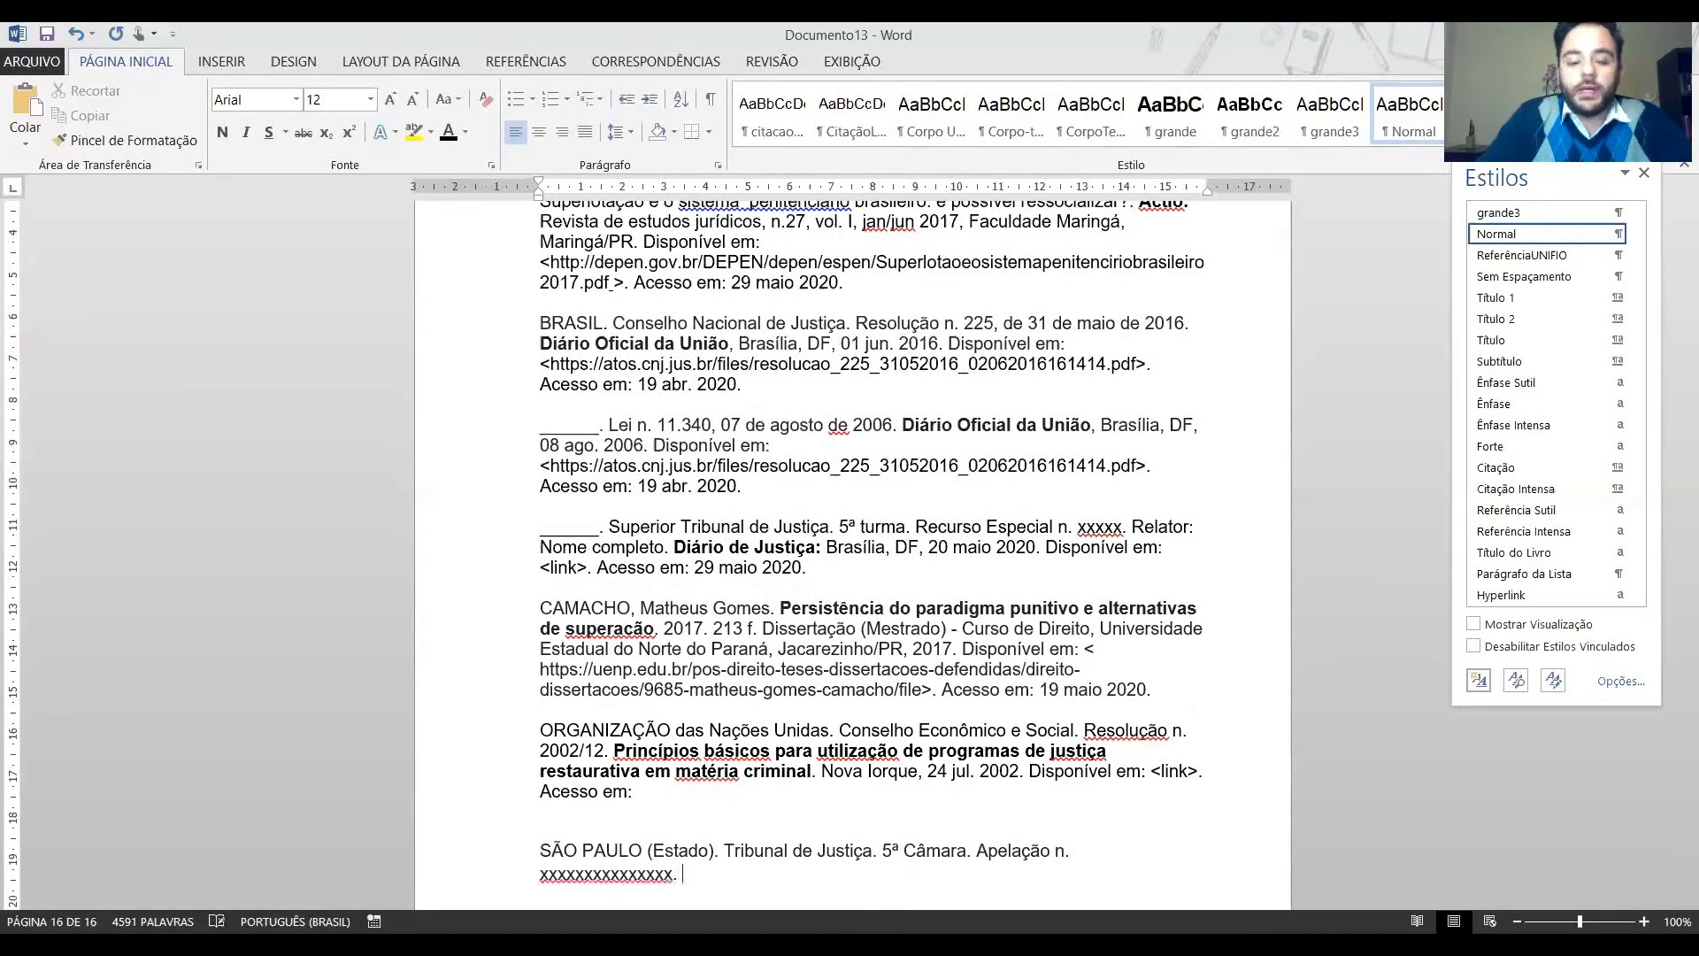
text(a)
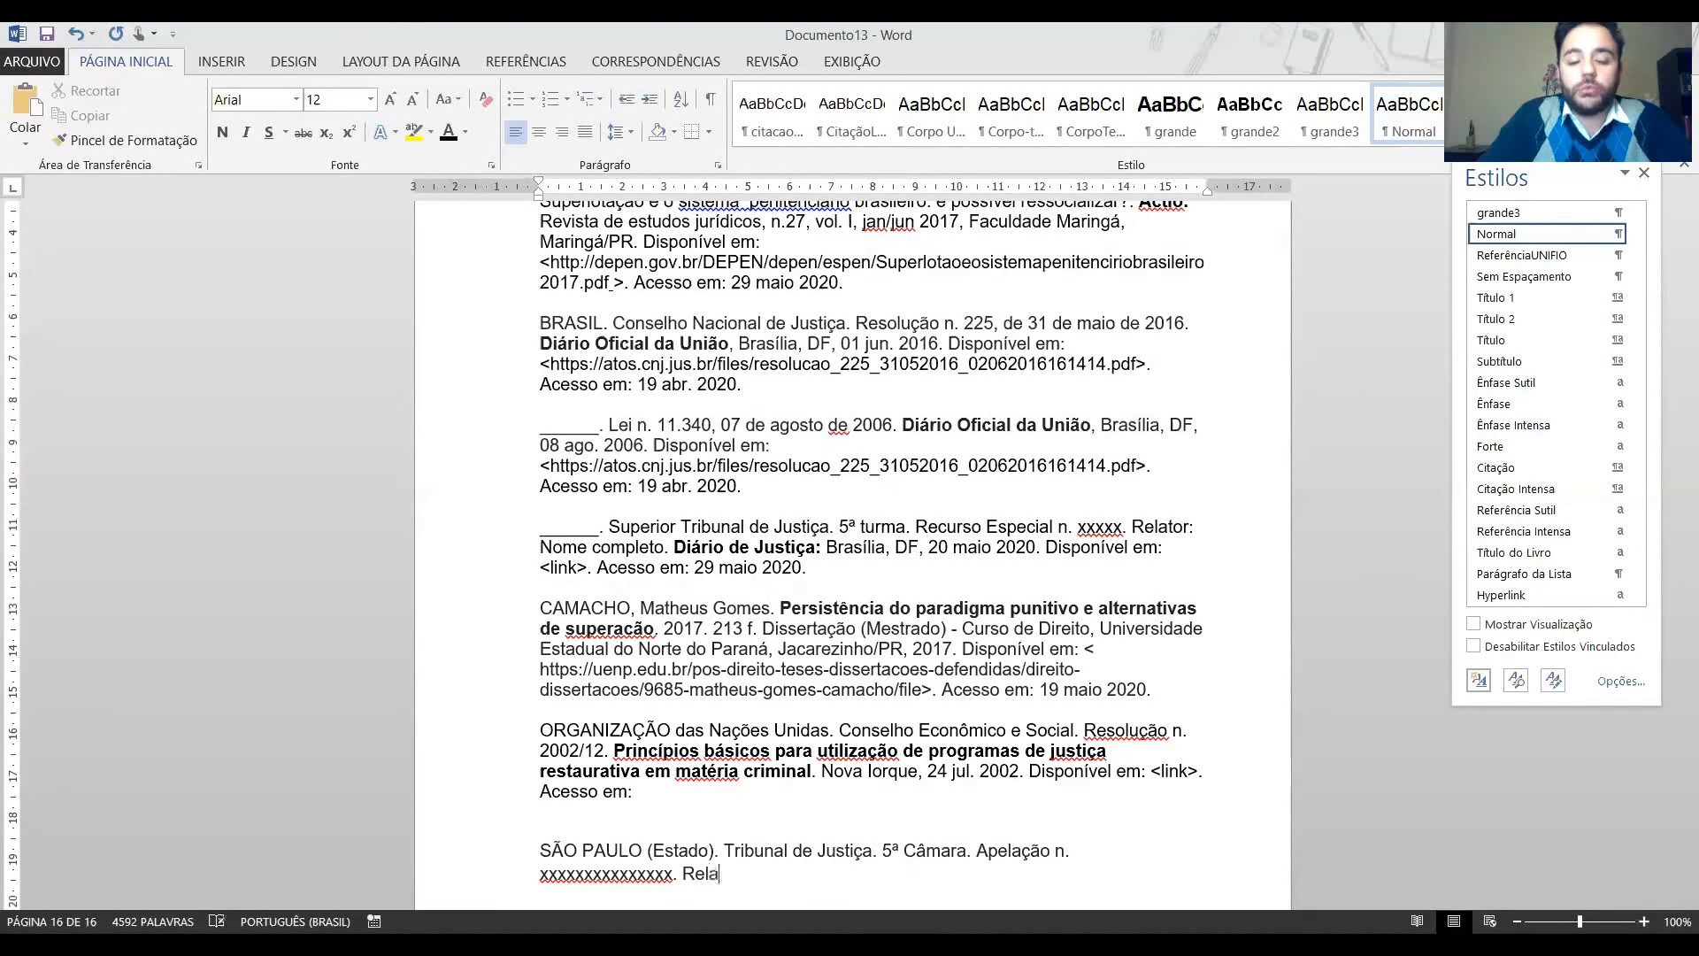
text(tor:)
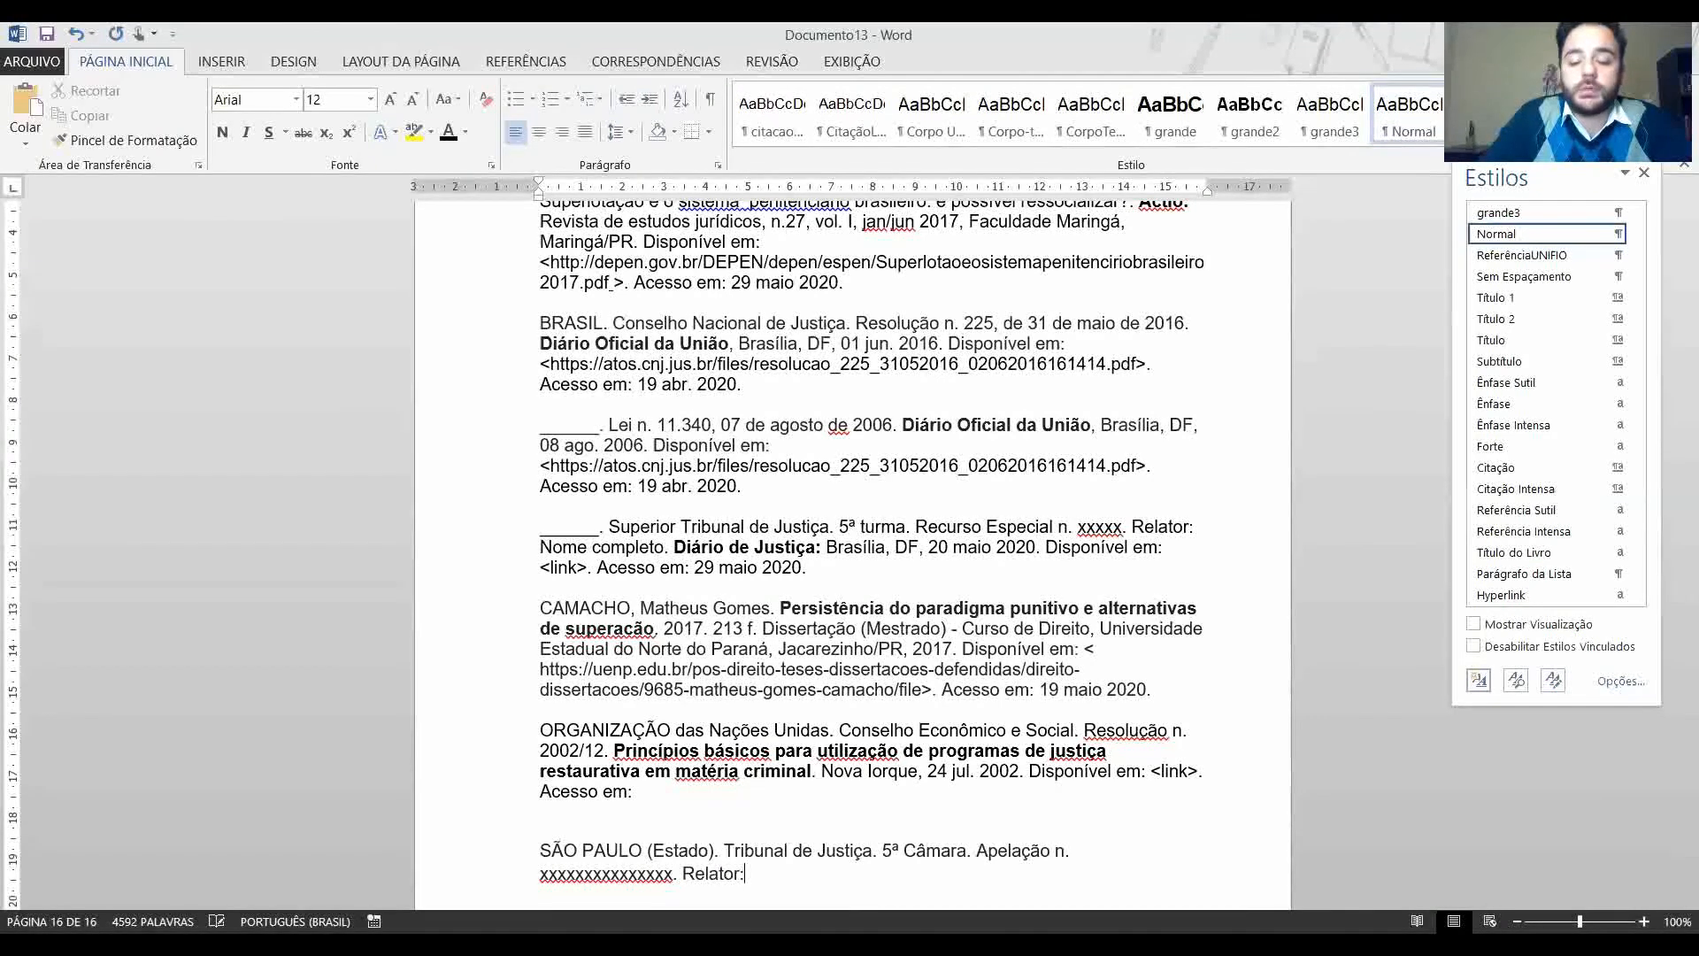
text( nome comple)
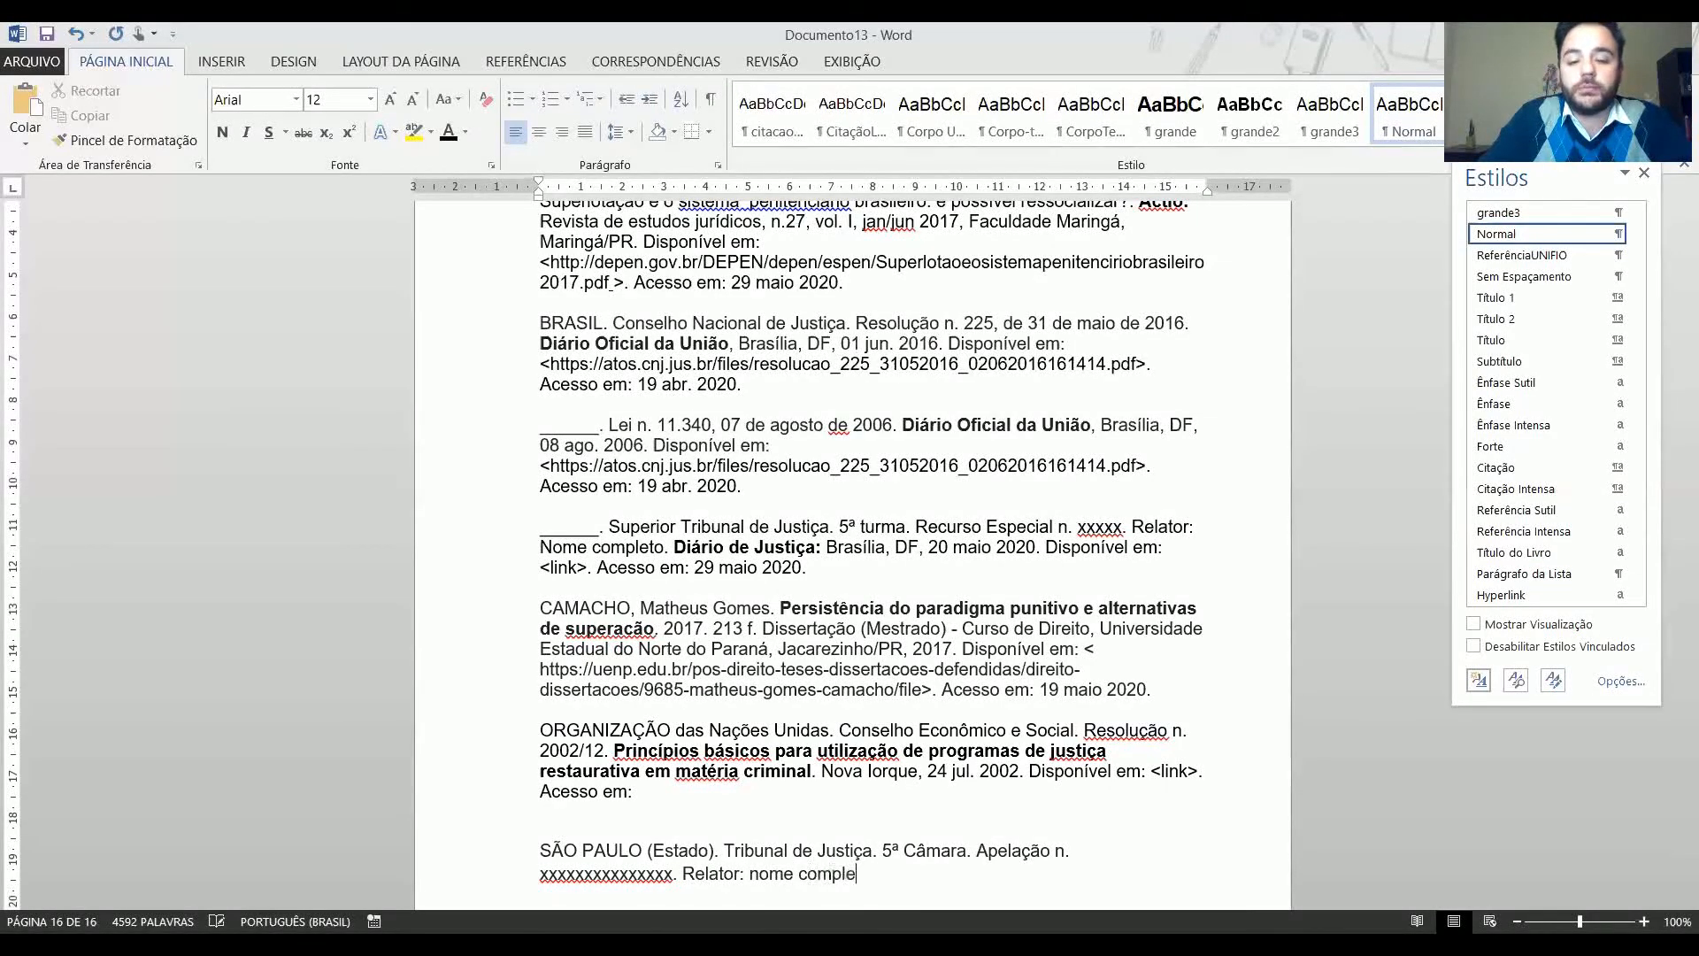
text(to.)
Add "Diário de Justiça:" in bold after "nome completo." in the São Paulo entry, then return to regular weight.
key(ctrl+n)
text(dIÁRIO de Justiça)
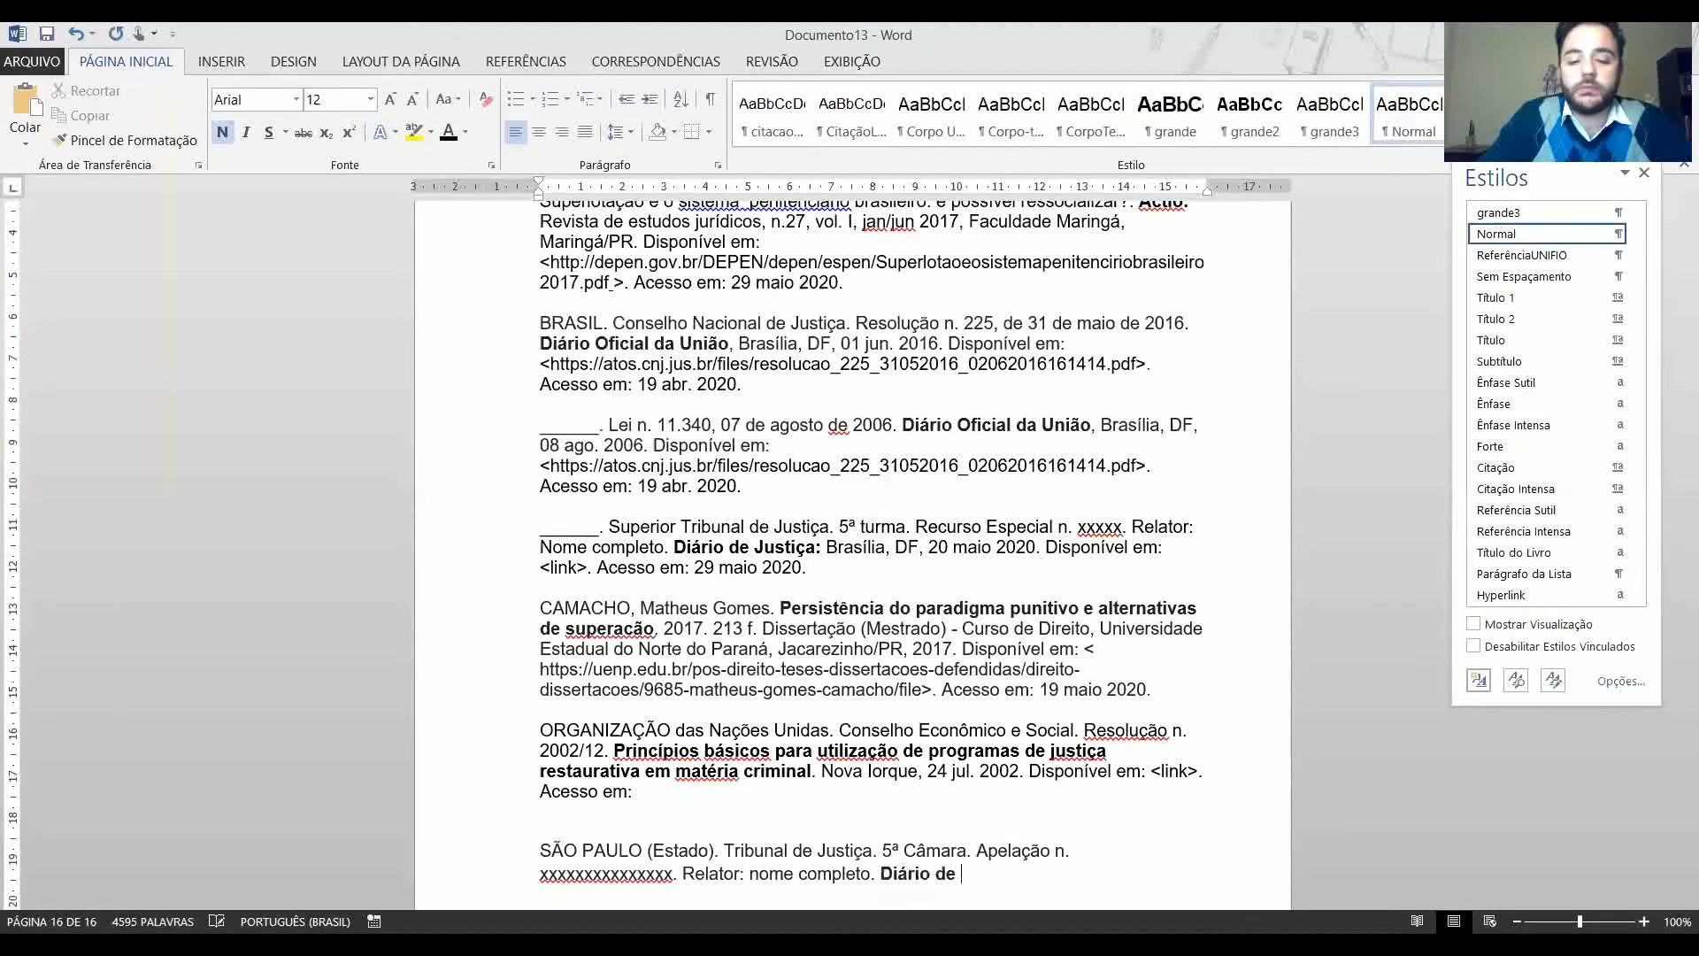
text(:)
key(ctrl+n)
text(Br)
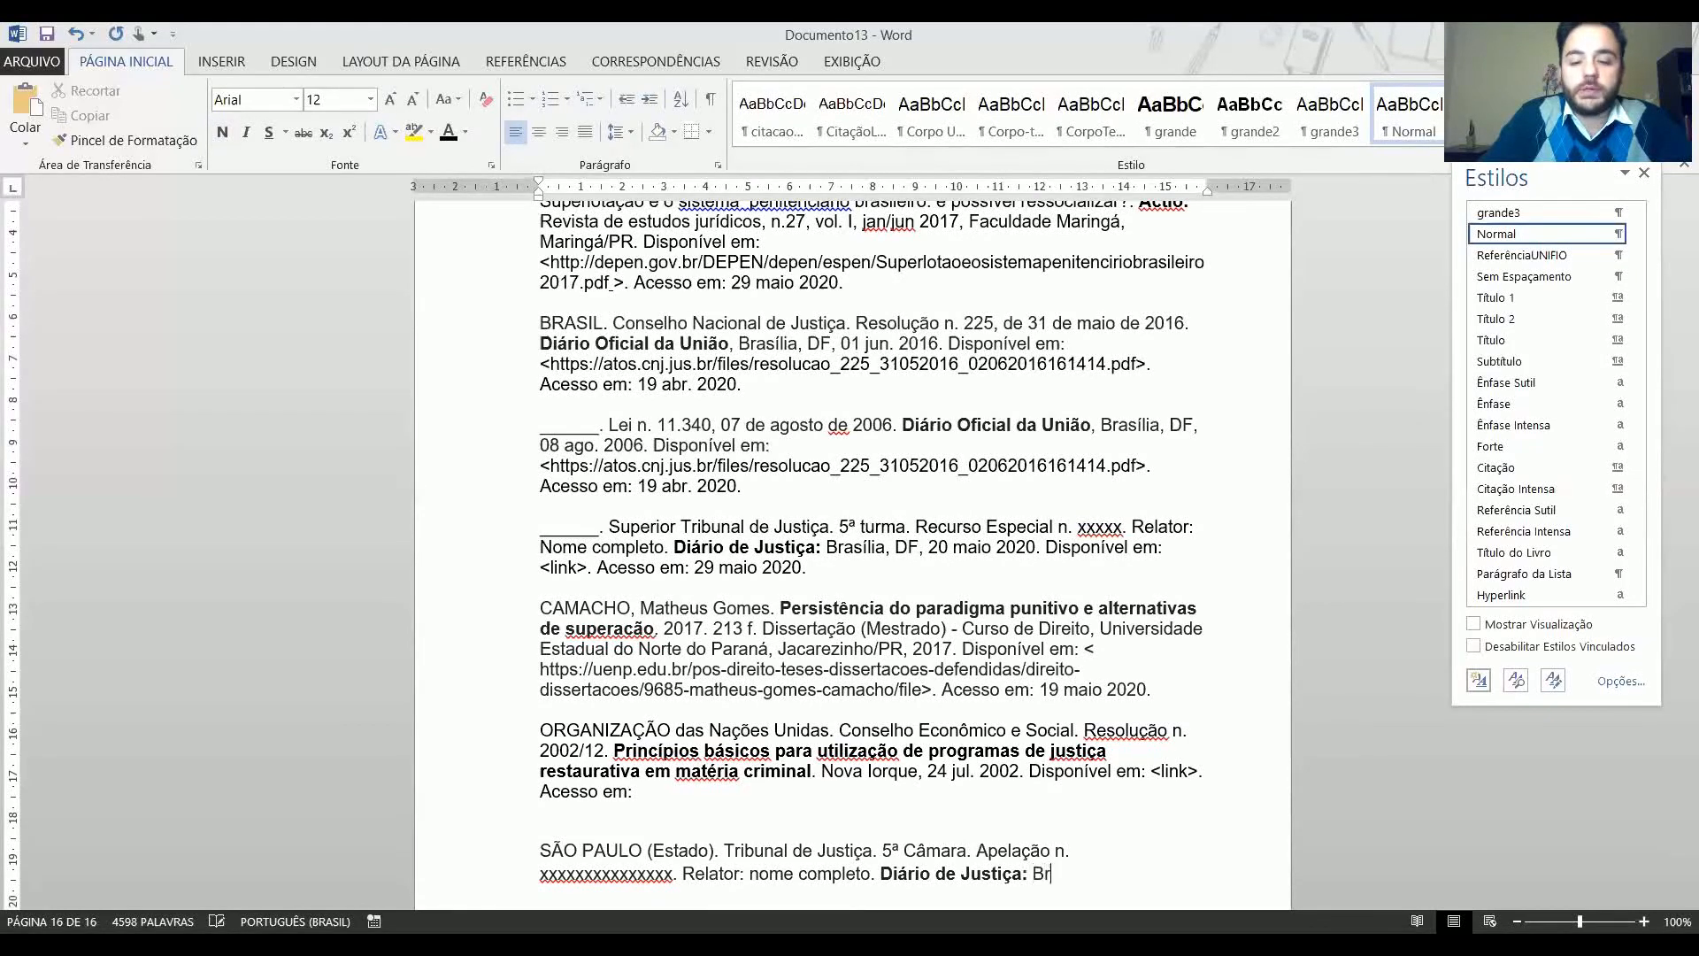
text(asília, DF)
key(ctrl+shift+Left)
key(ctrl+shift+Left)
key(ctrl+shift+Left)
key(ctrl+shift+Left)
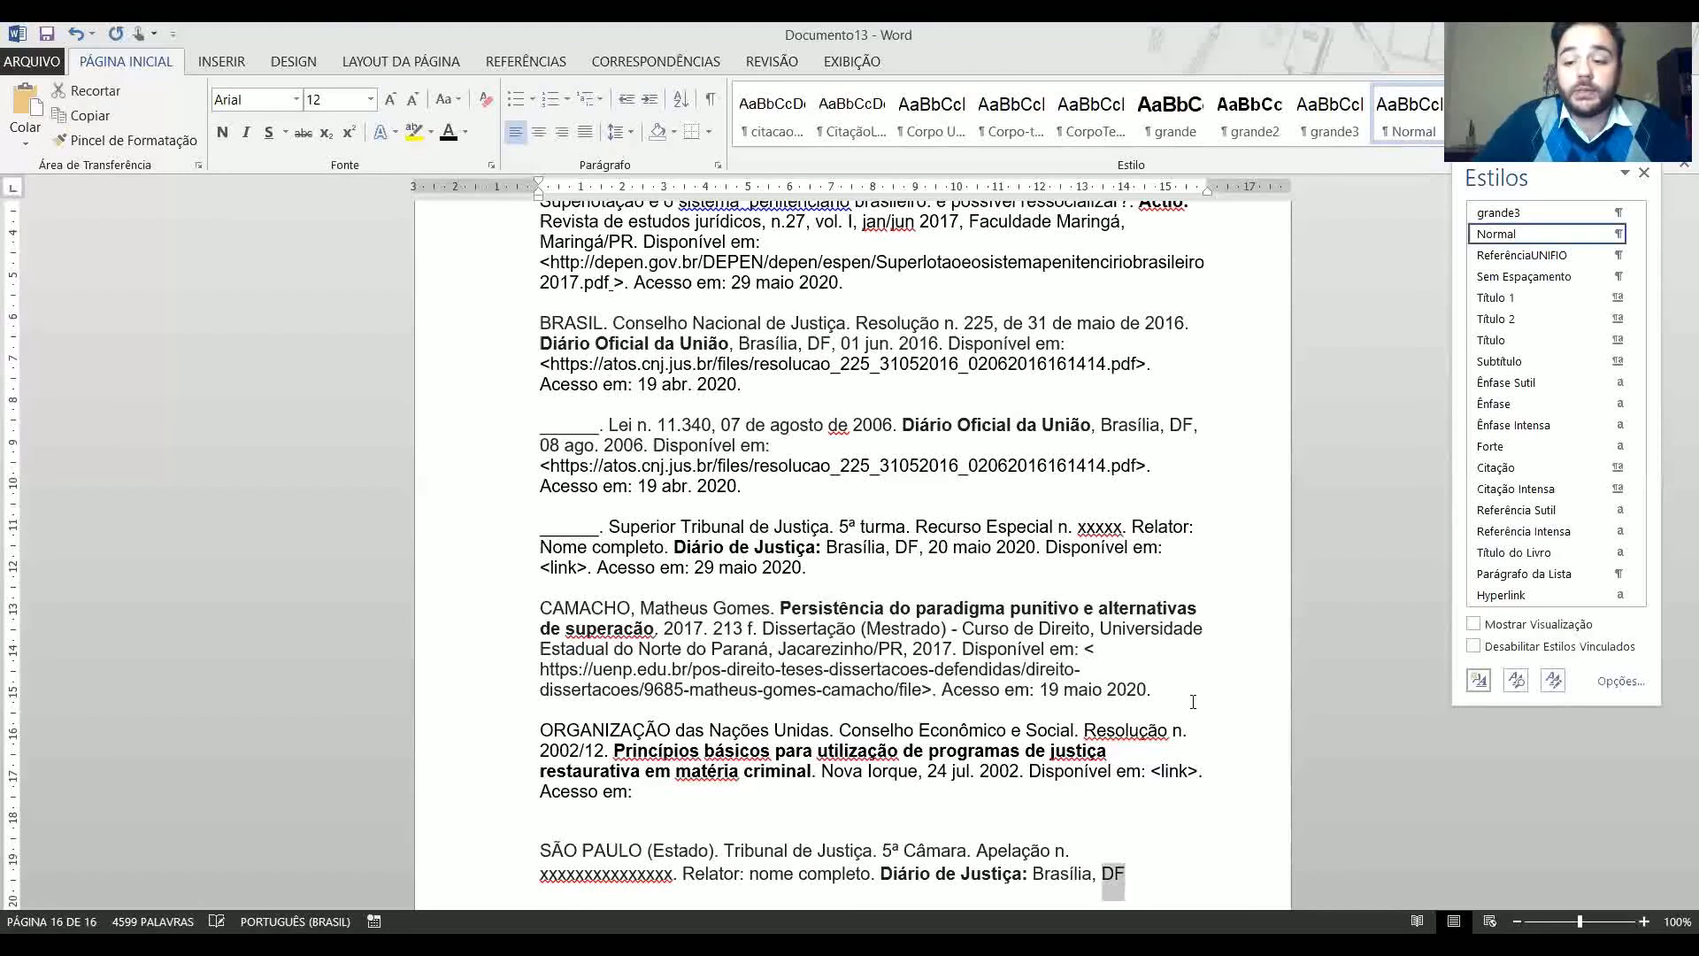
key(ctrl+shift+Right)
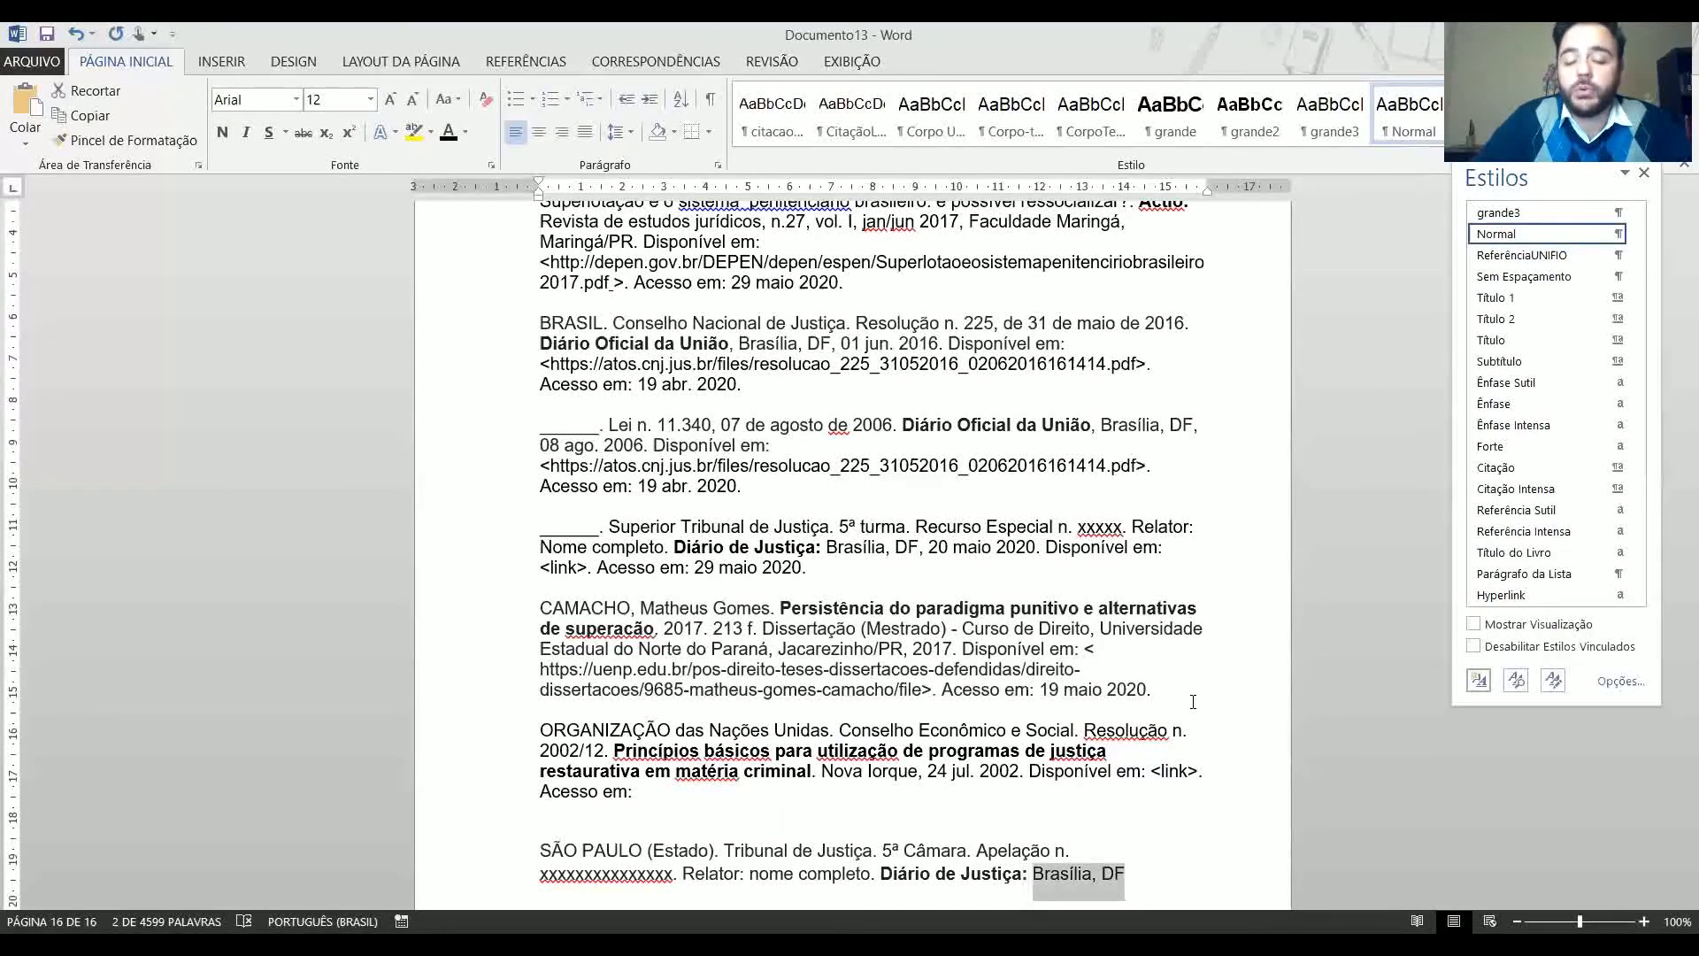
Enter the place and publication date "São Paulo, SP, 19 abr. 2020." in regular weight after "Diário de Justiça:" in the São Paulo entry.
text(S)
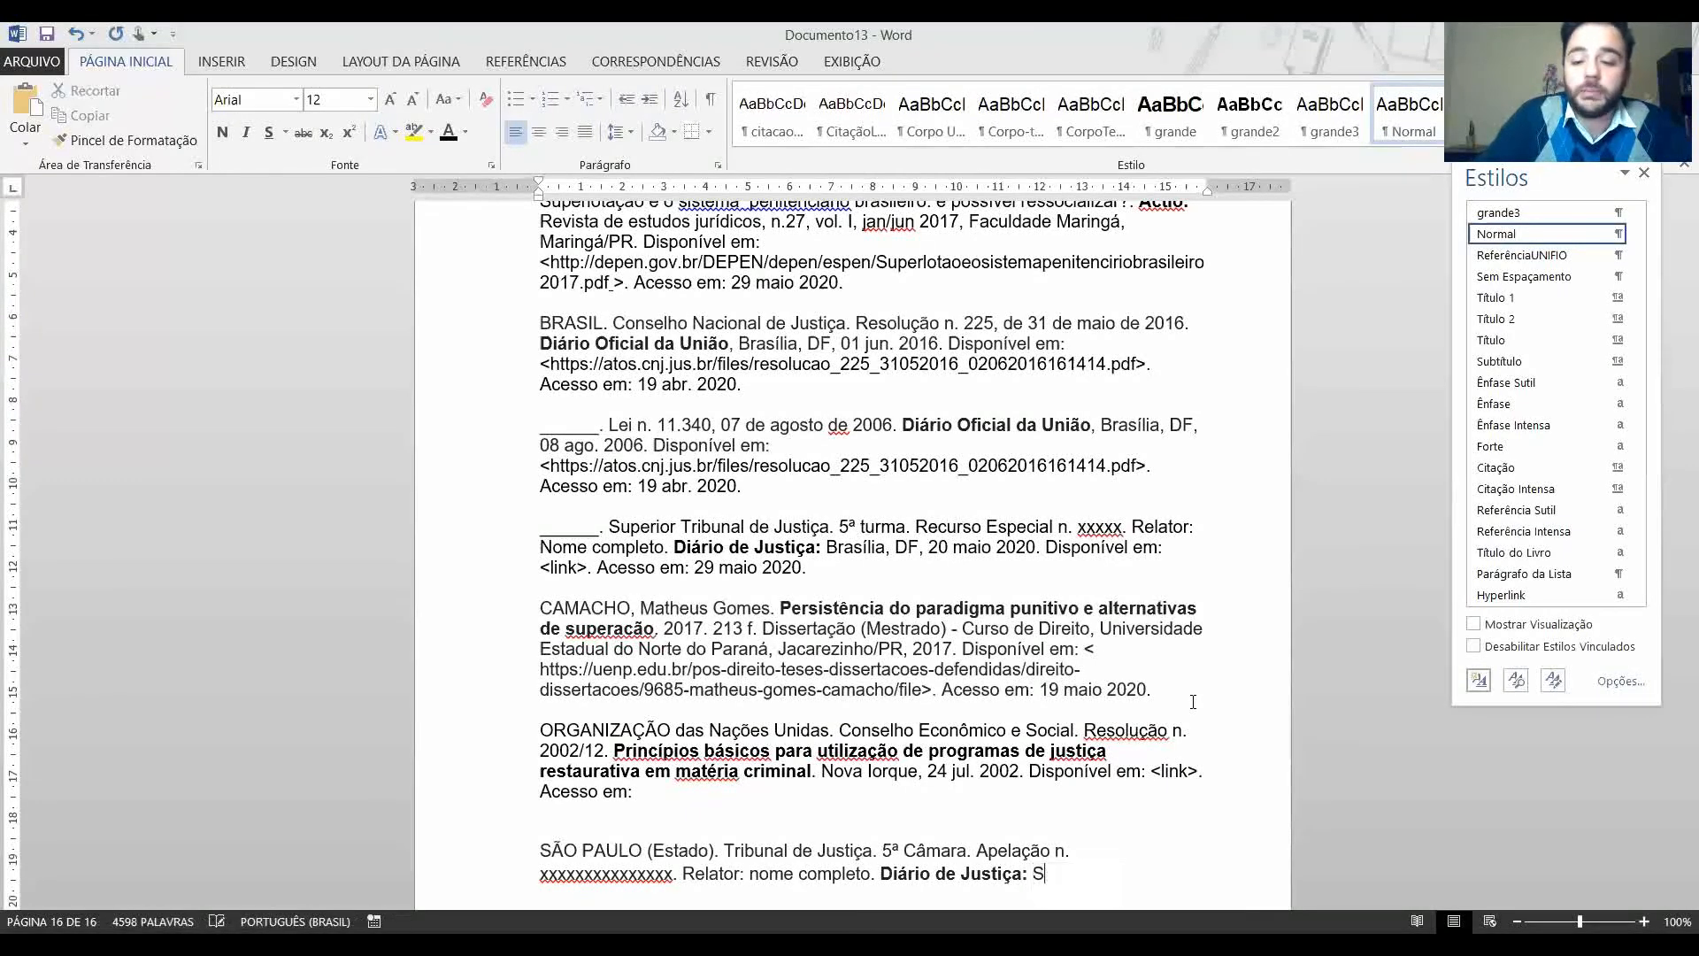
text(ão Paulo, SP,)
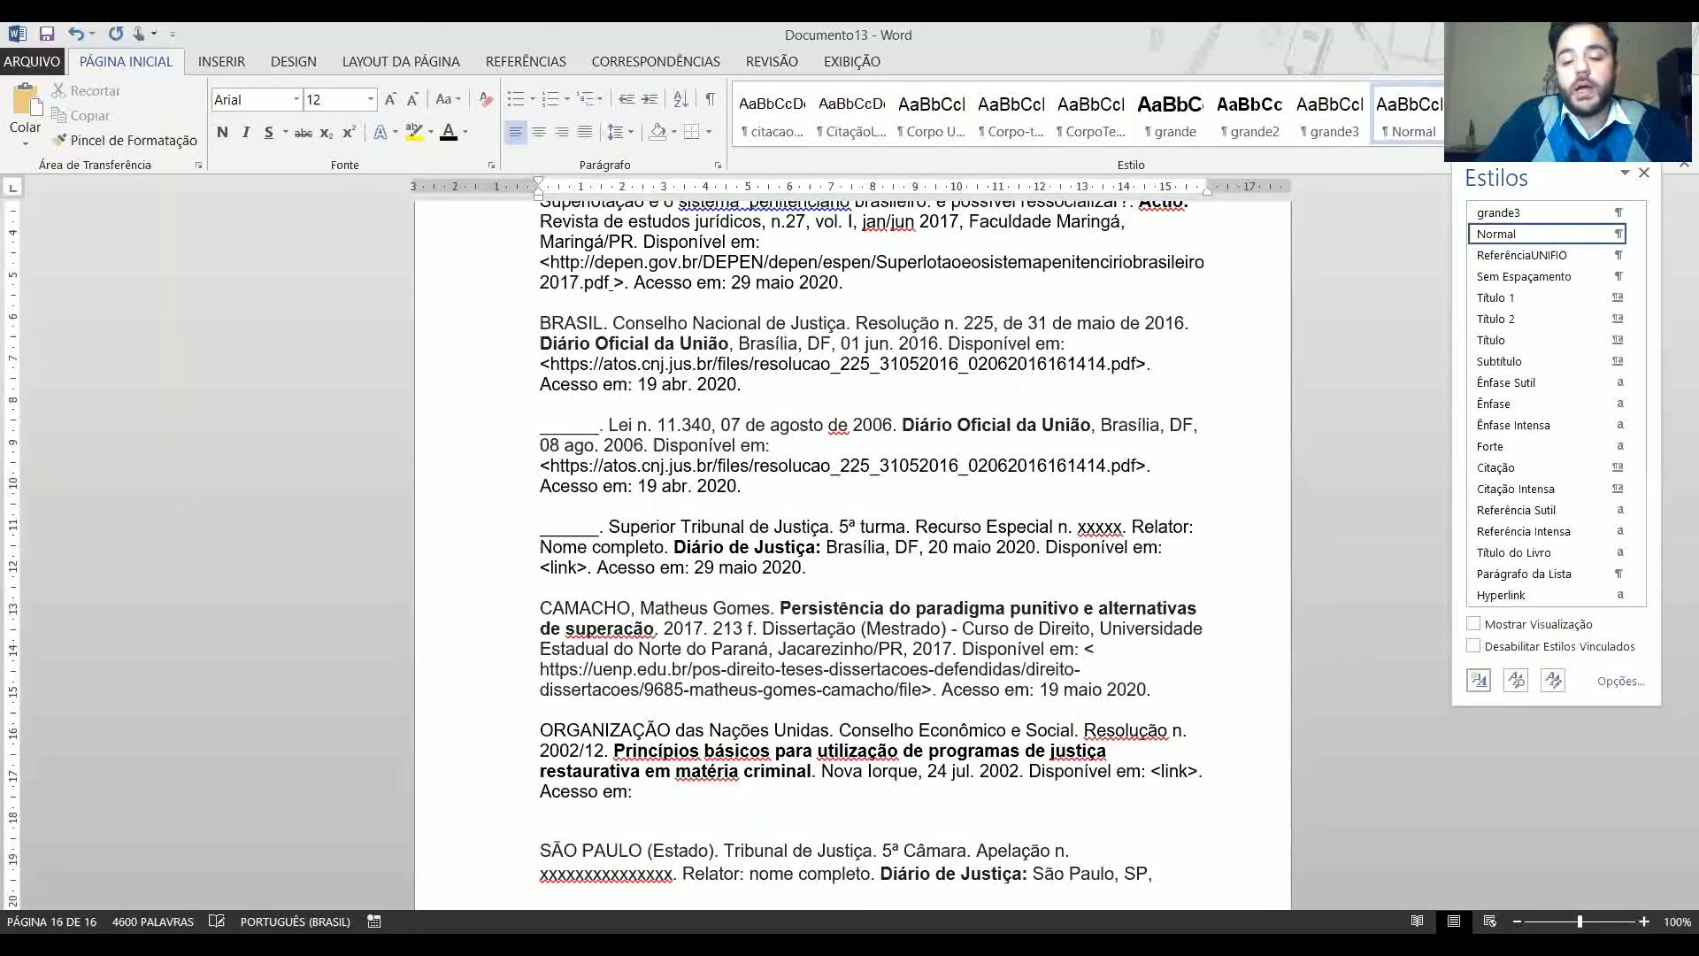
text( 19)
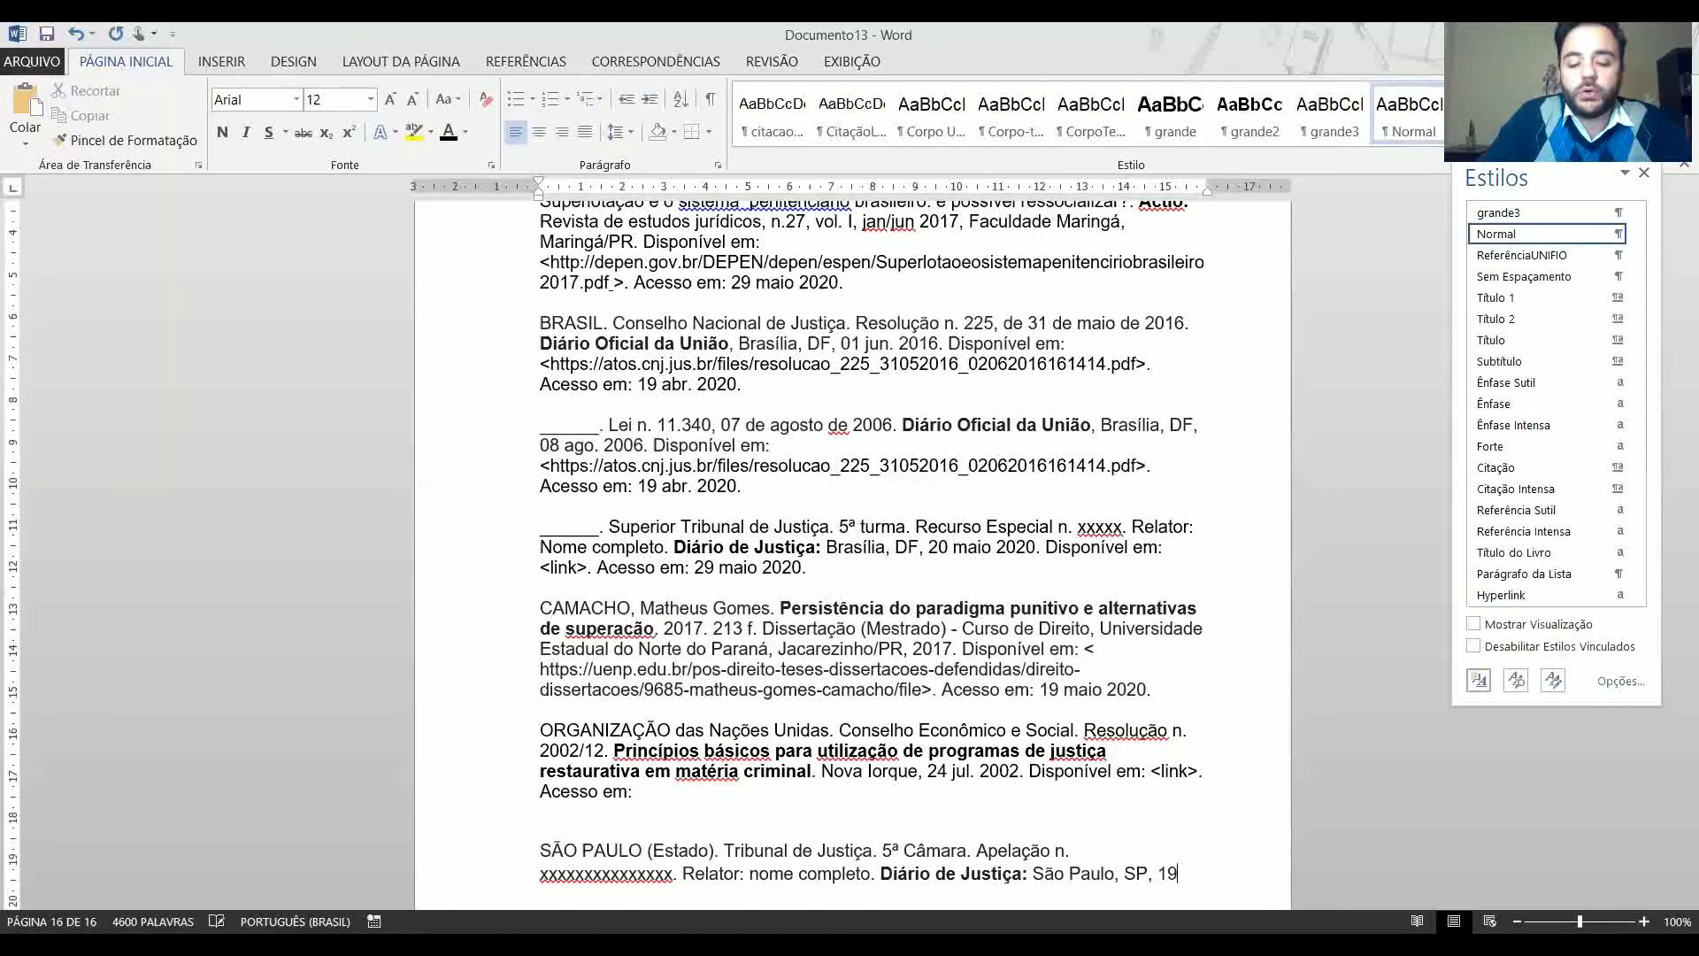
text( abr. 2020.)
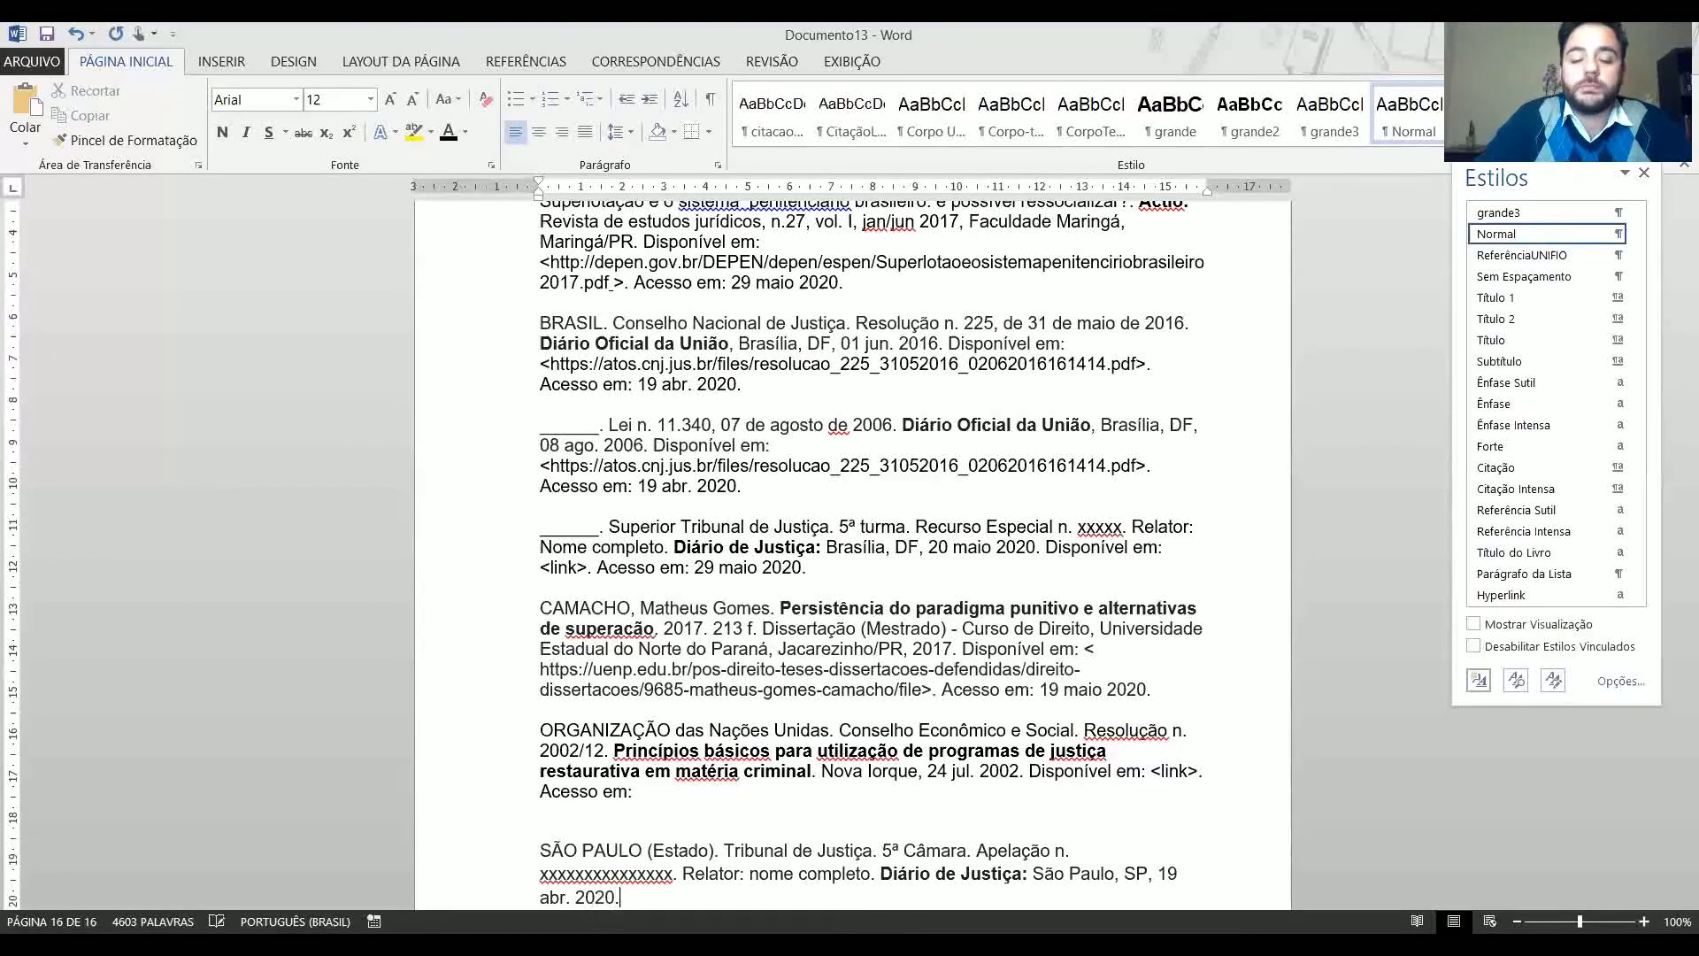
Finish the São Paulo entry with "Disponível em: <link>. Acesso em: 29 maio 2020.".
text( Dis)
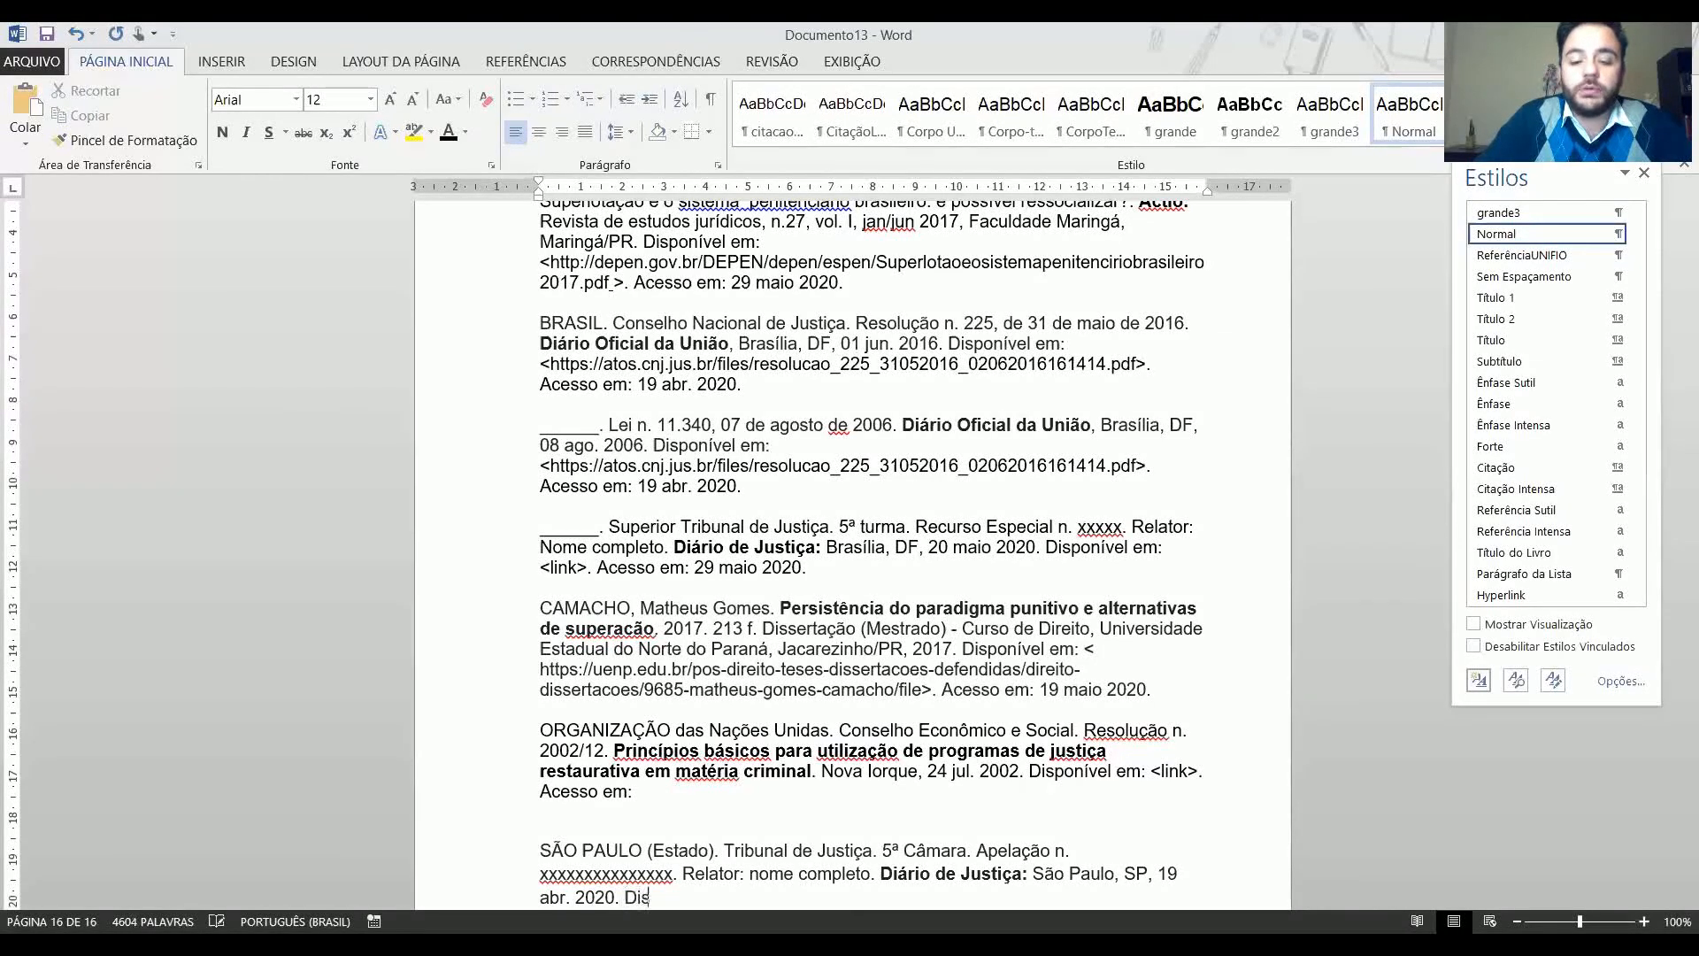
text(ponível em: <>)
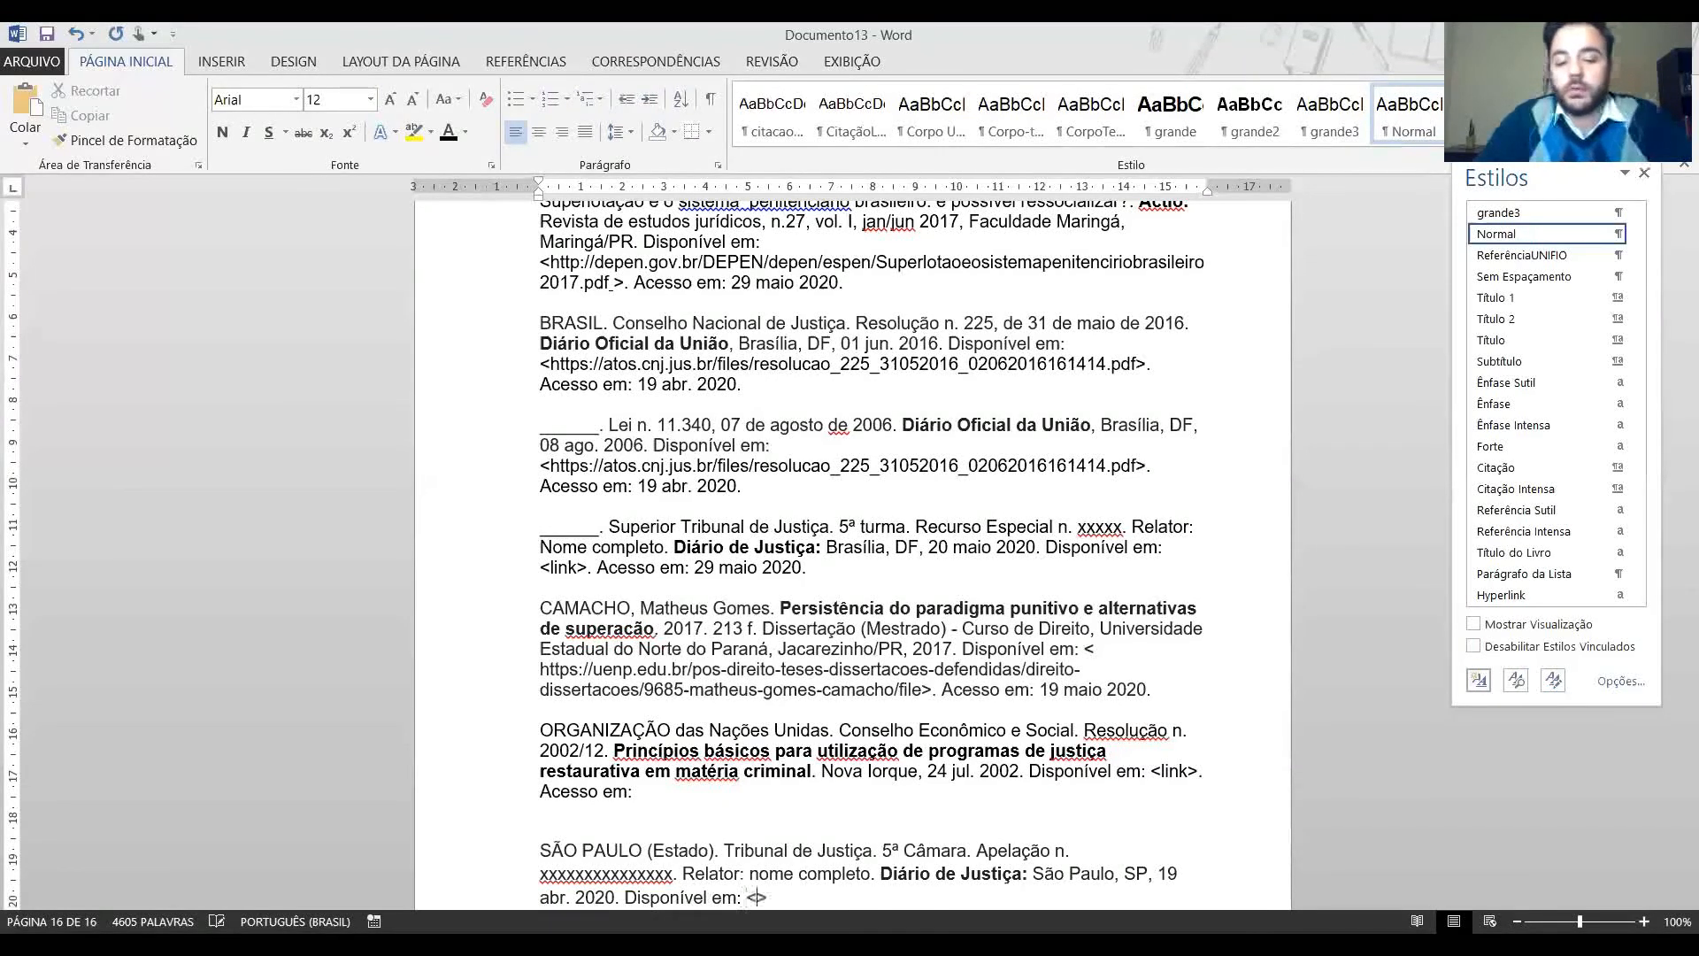
key(Left)
text(link)
key(Right)
text(. Acesso)
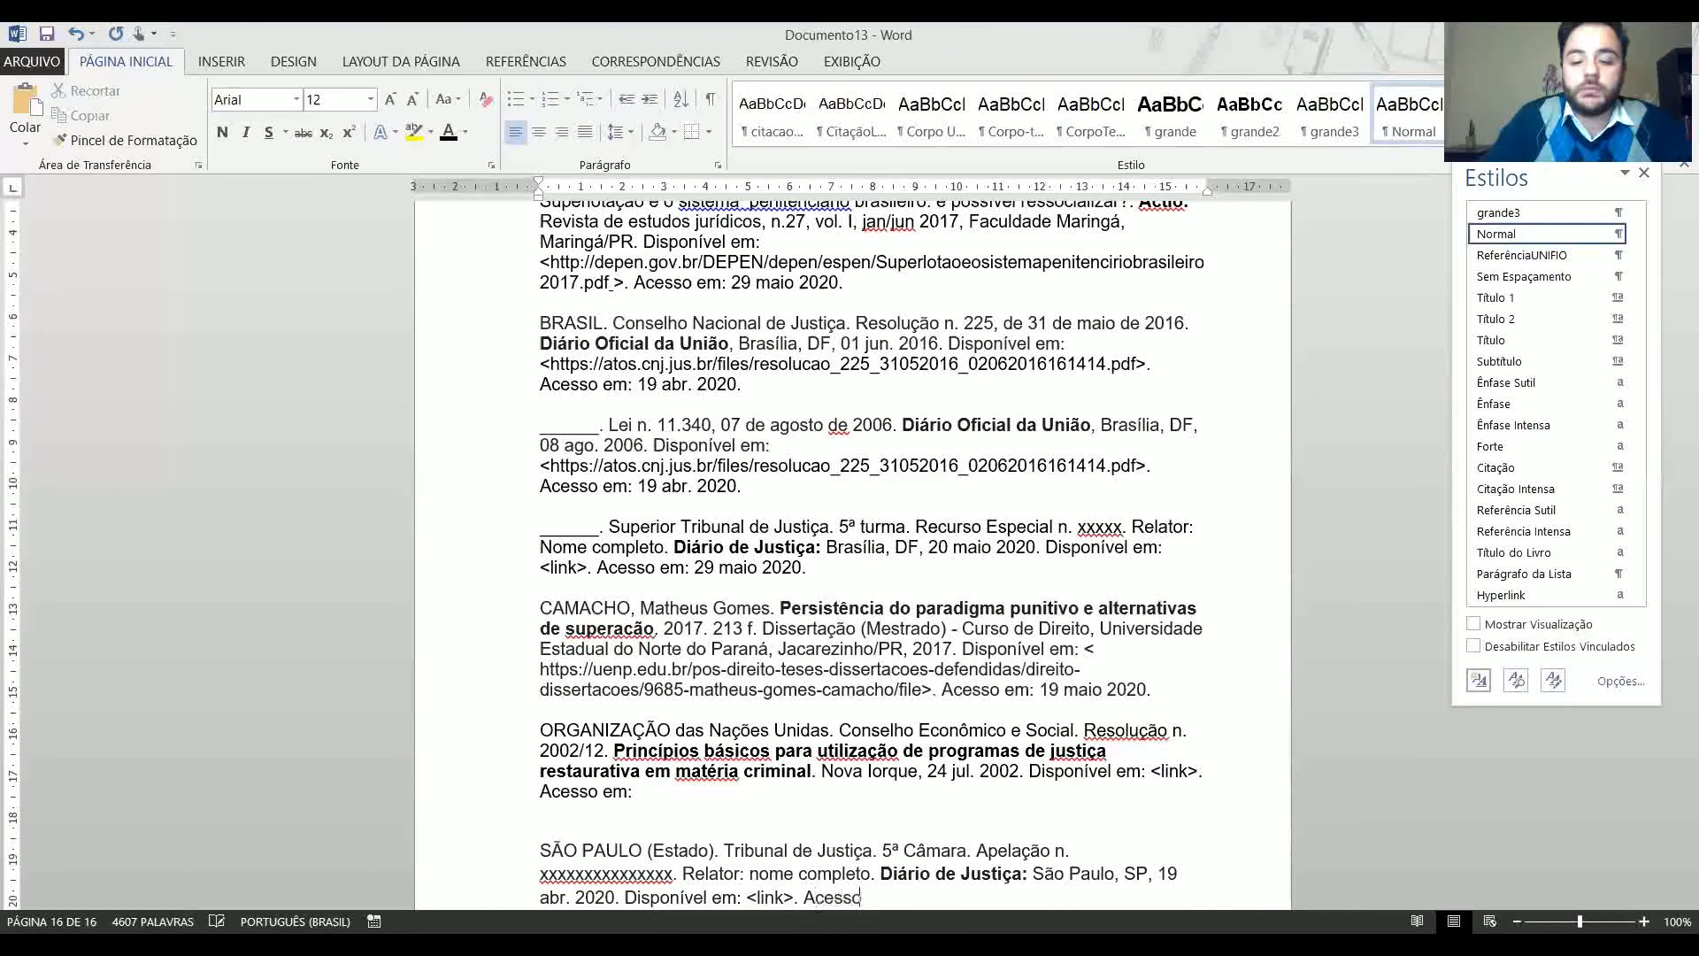
text( em: )
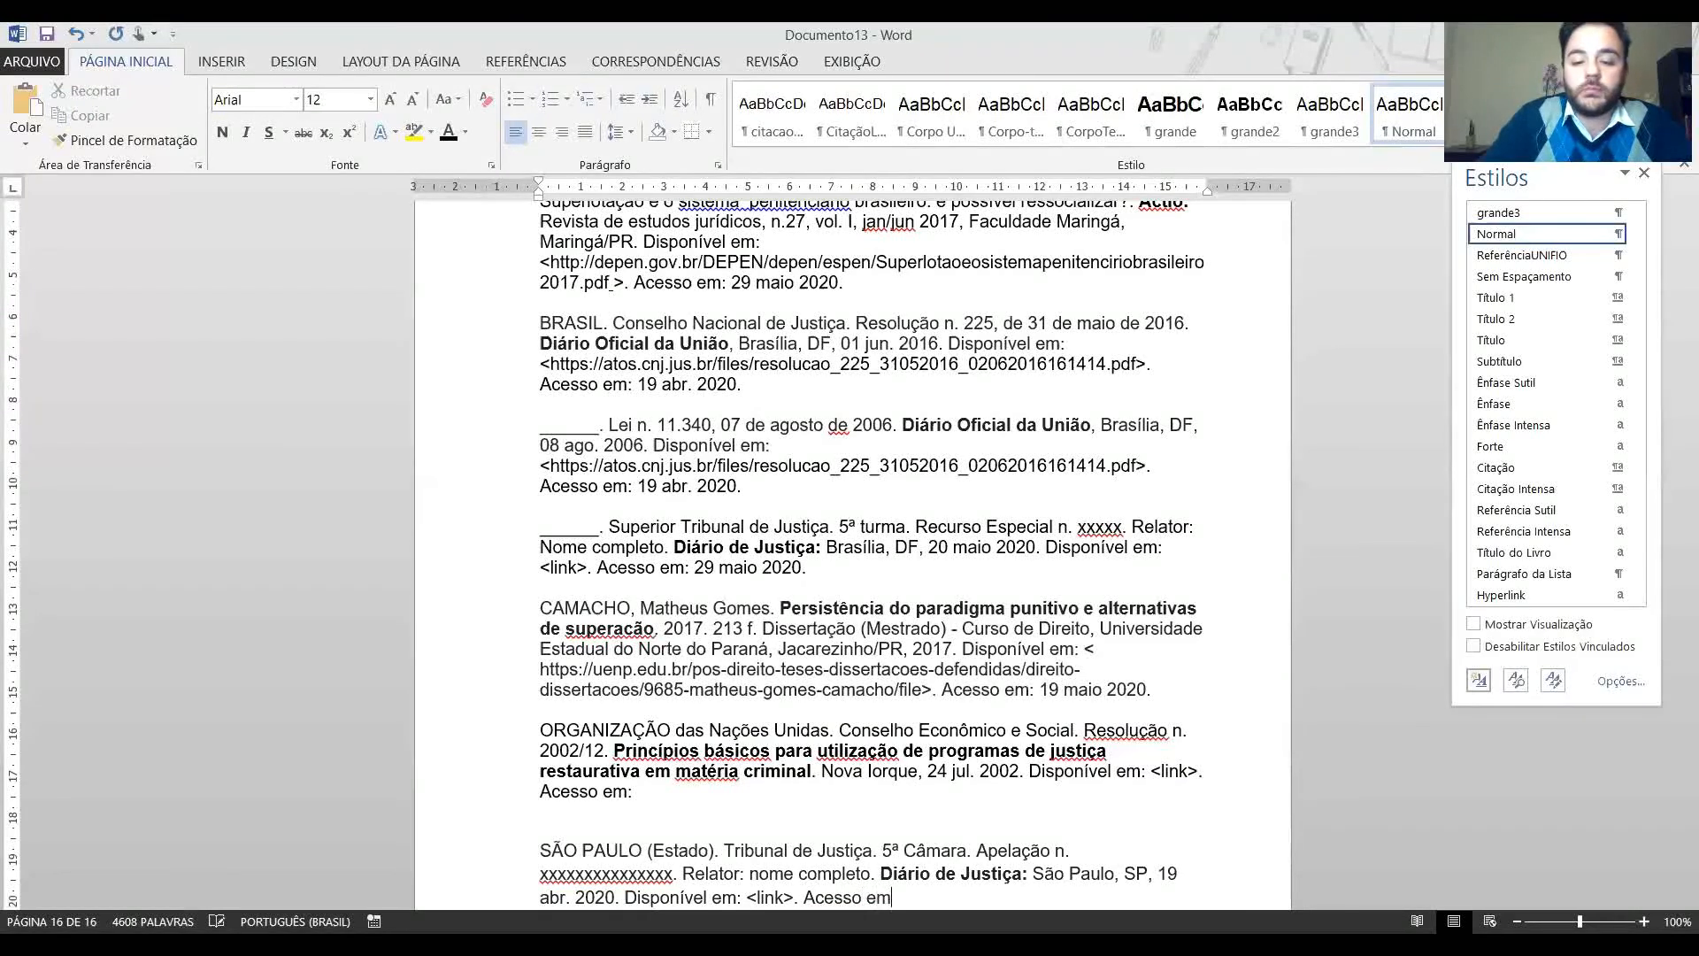
text(29 )
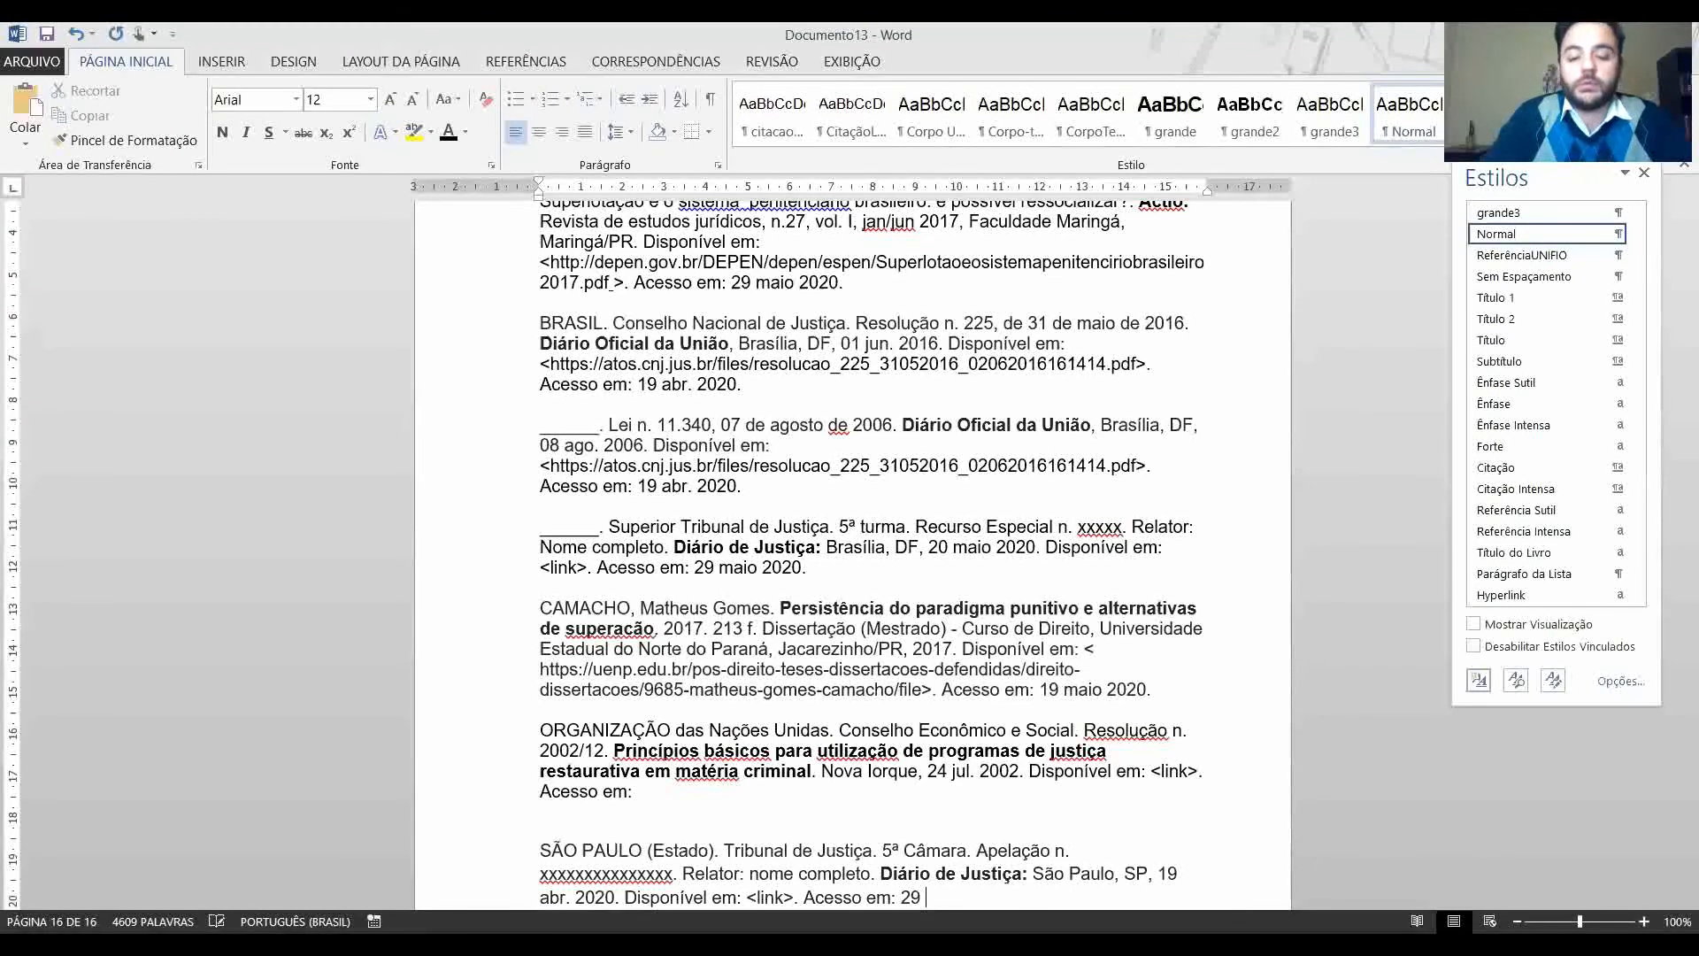
text(maio 2020.)
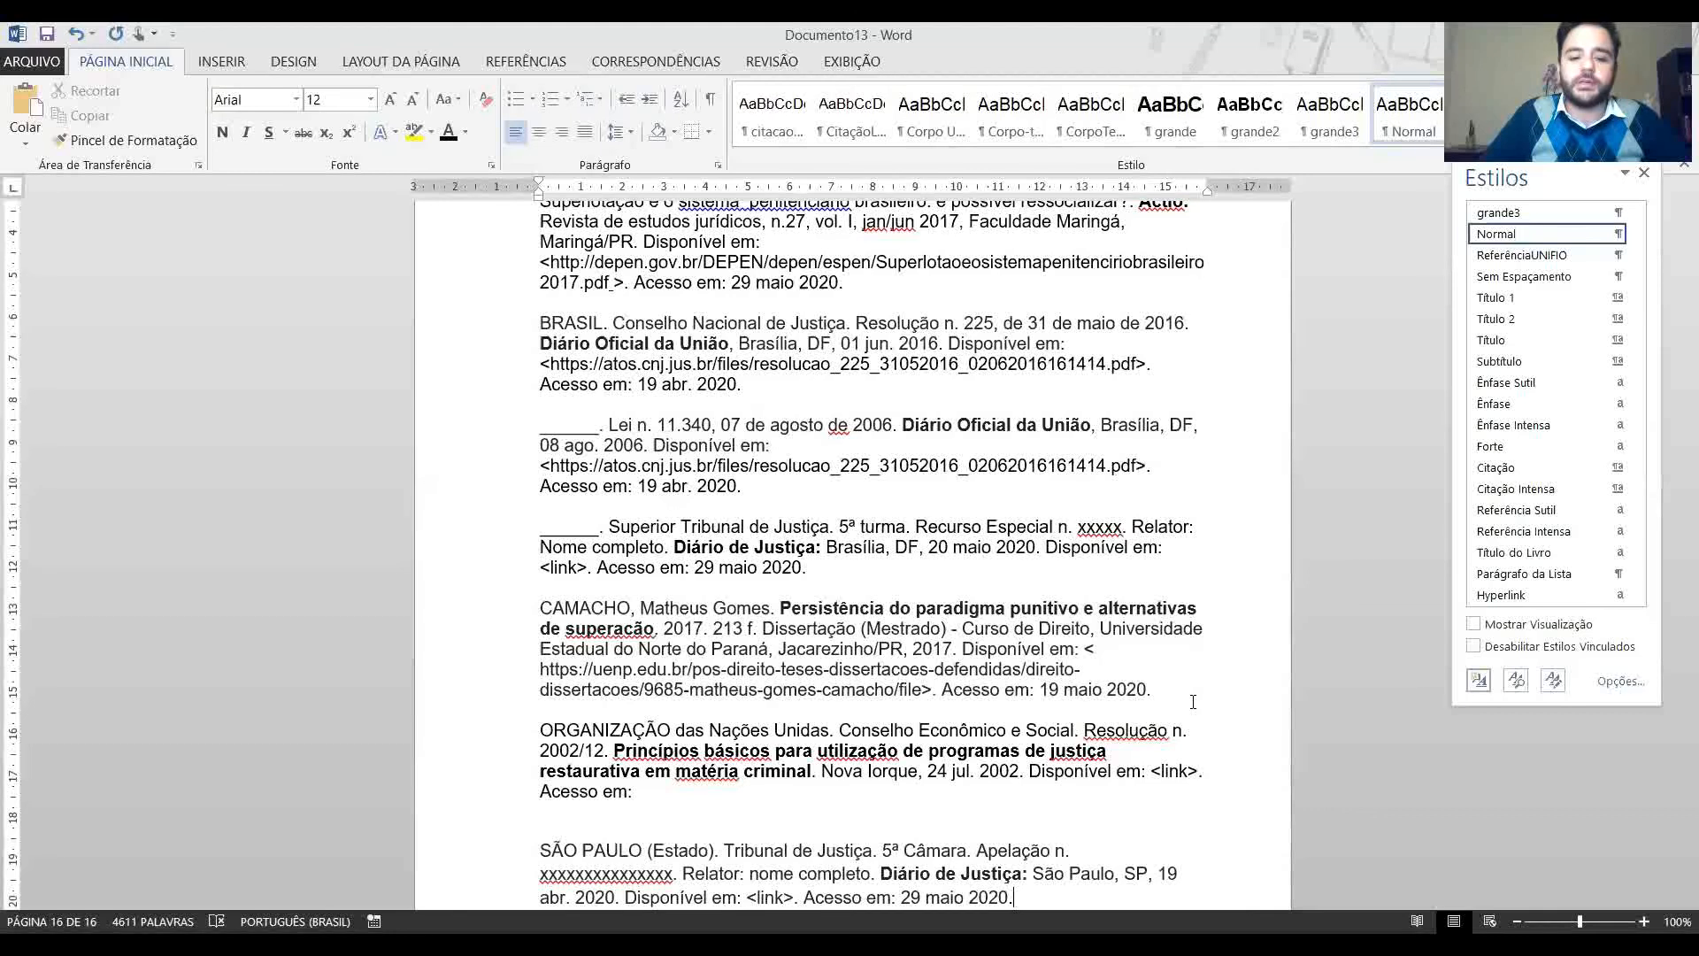
key(Up)
key(Up)
key(Up)
key(Up)
key(Up)
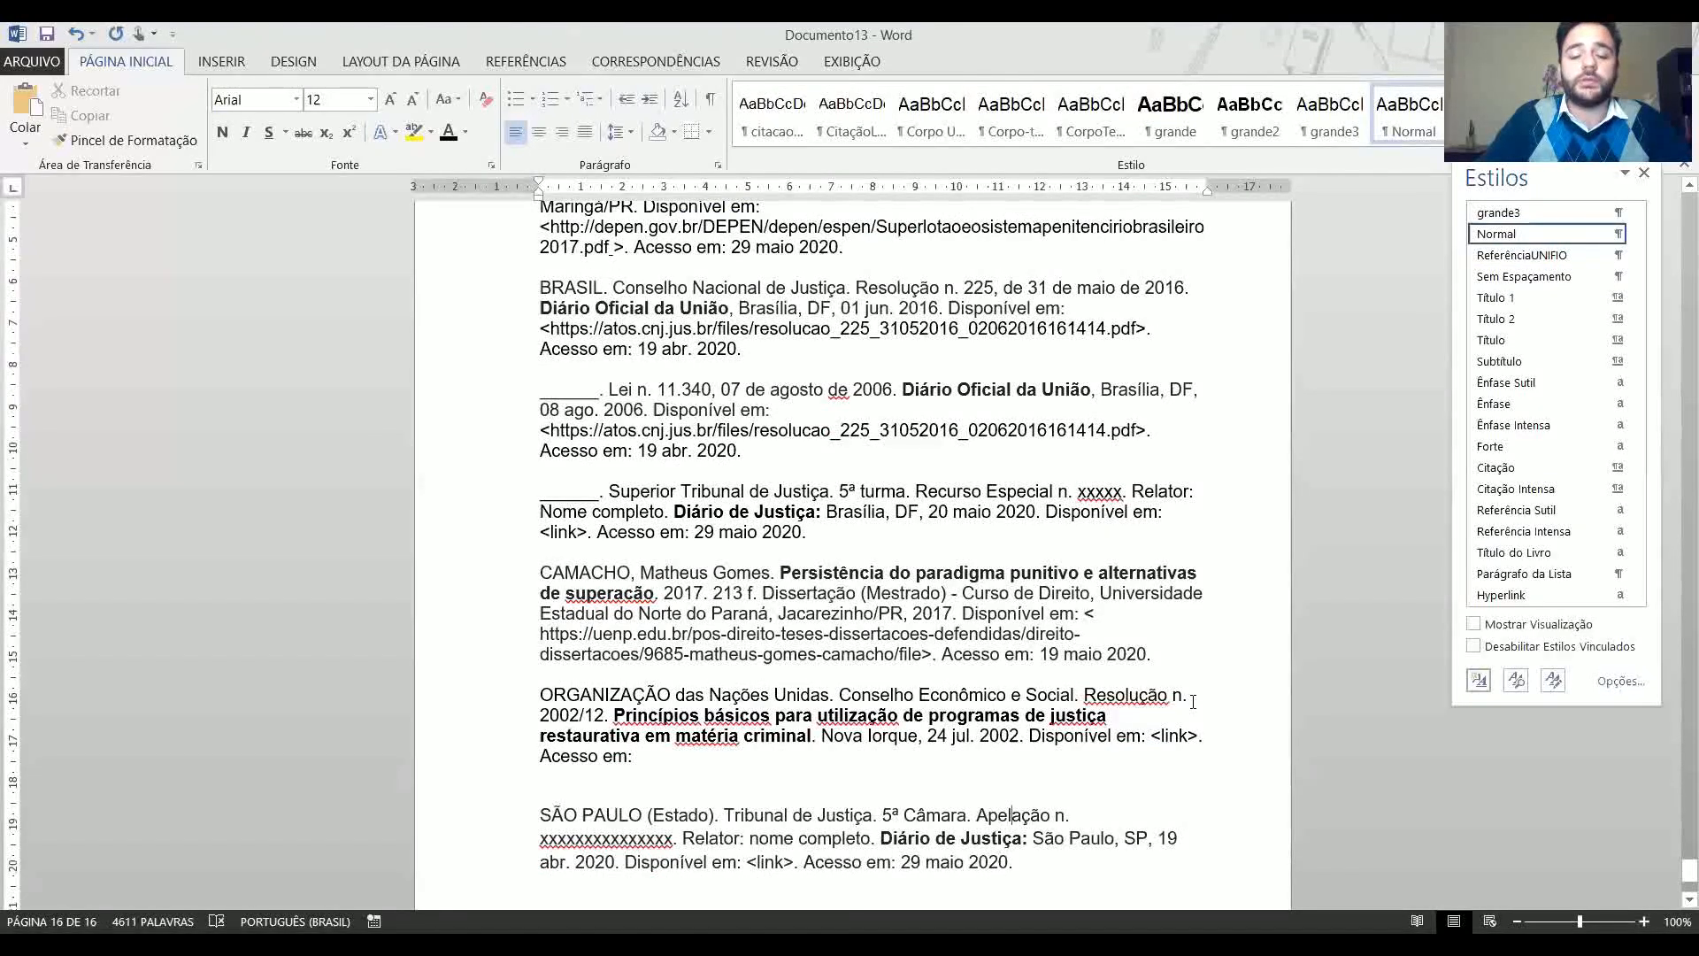
key(Delete)
key(Return)
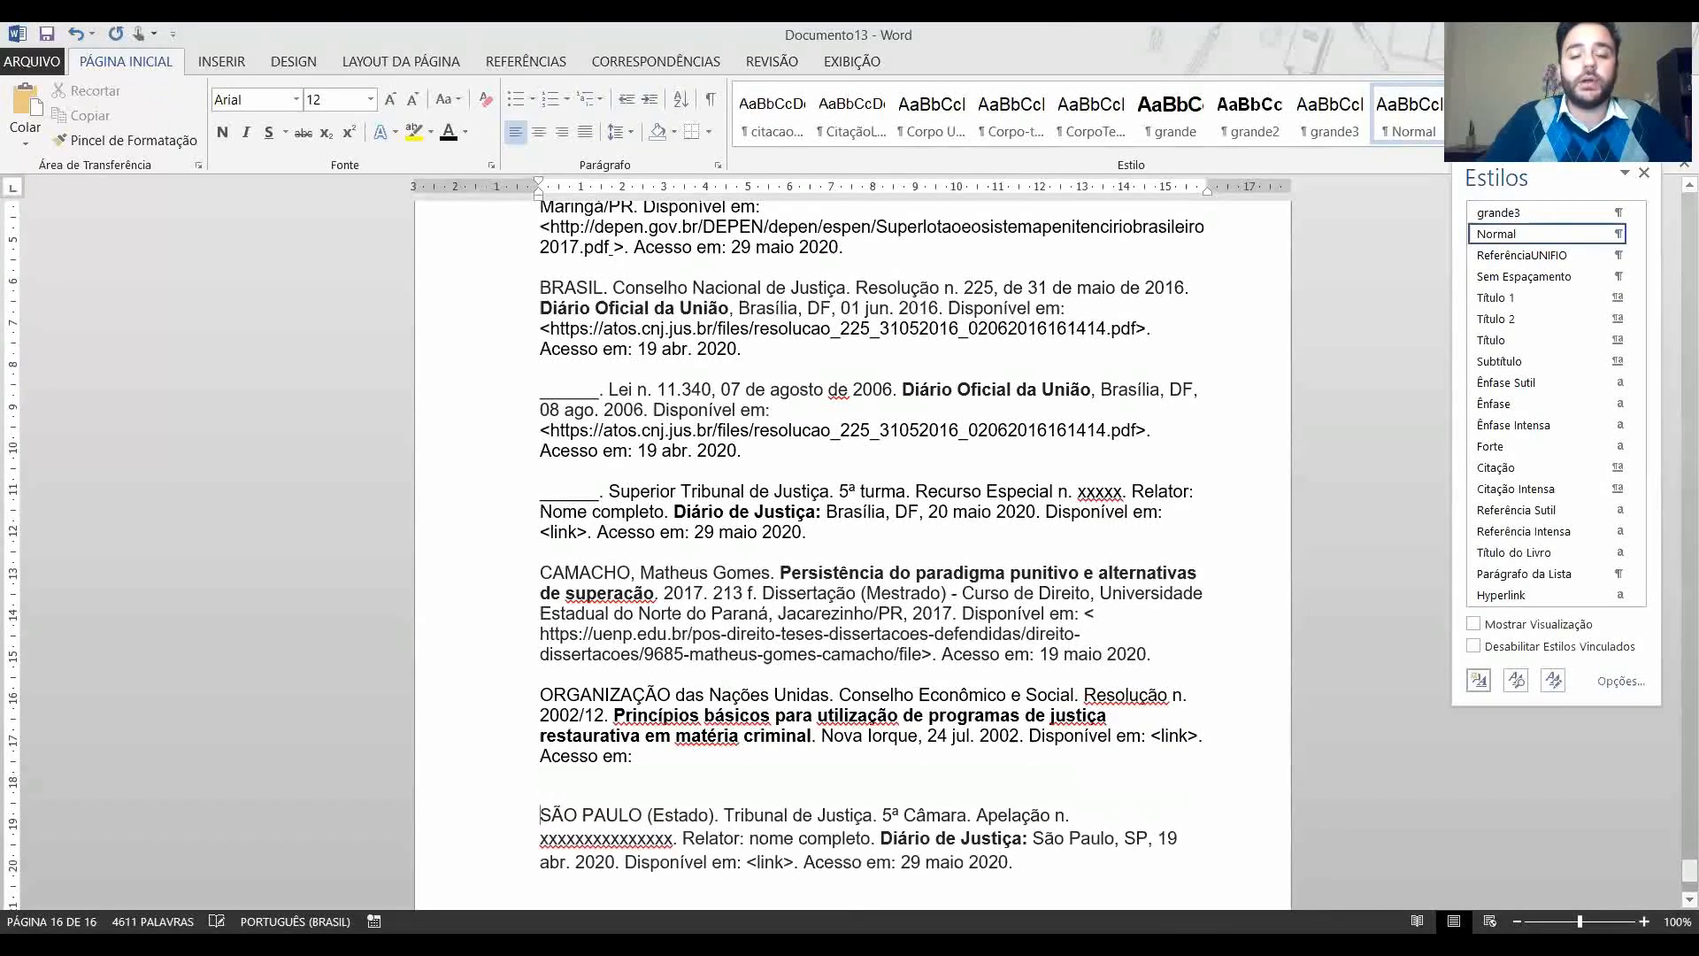
key(ctrl+shift+Down)
key(Up)
key(Up)
key(Up)
key(Up)
key(ctrl+shift+Down)
key(Down)
key(Down)
key(Down)
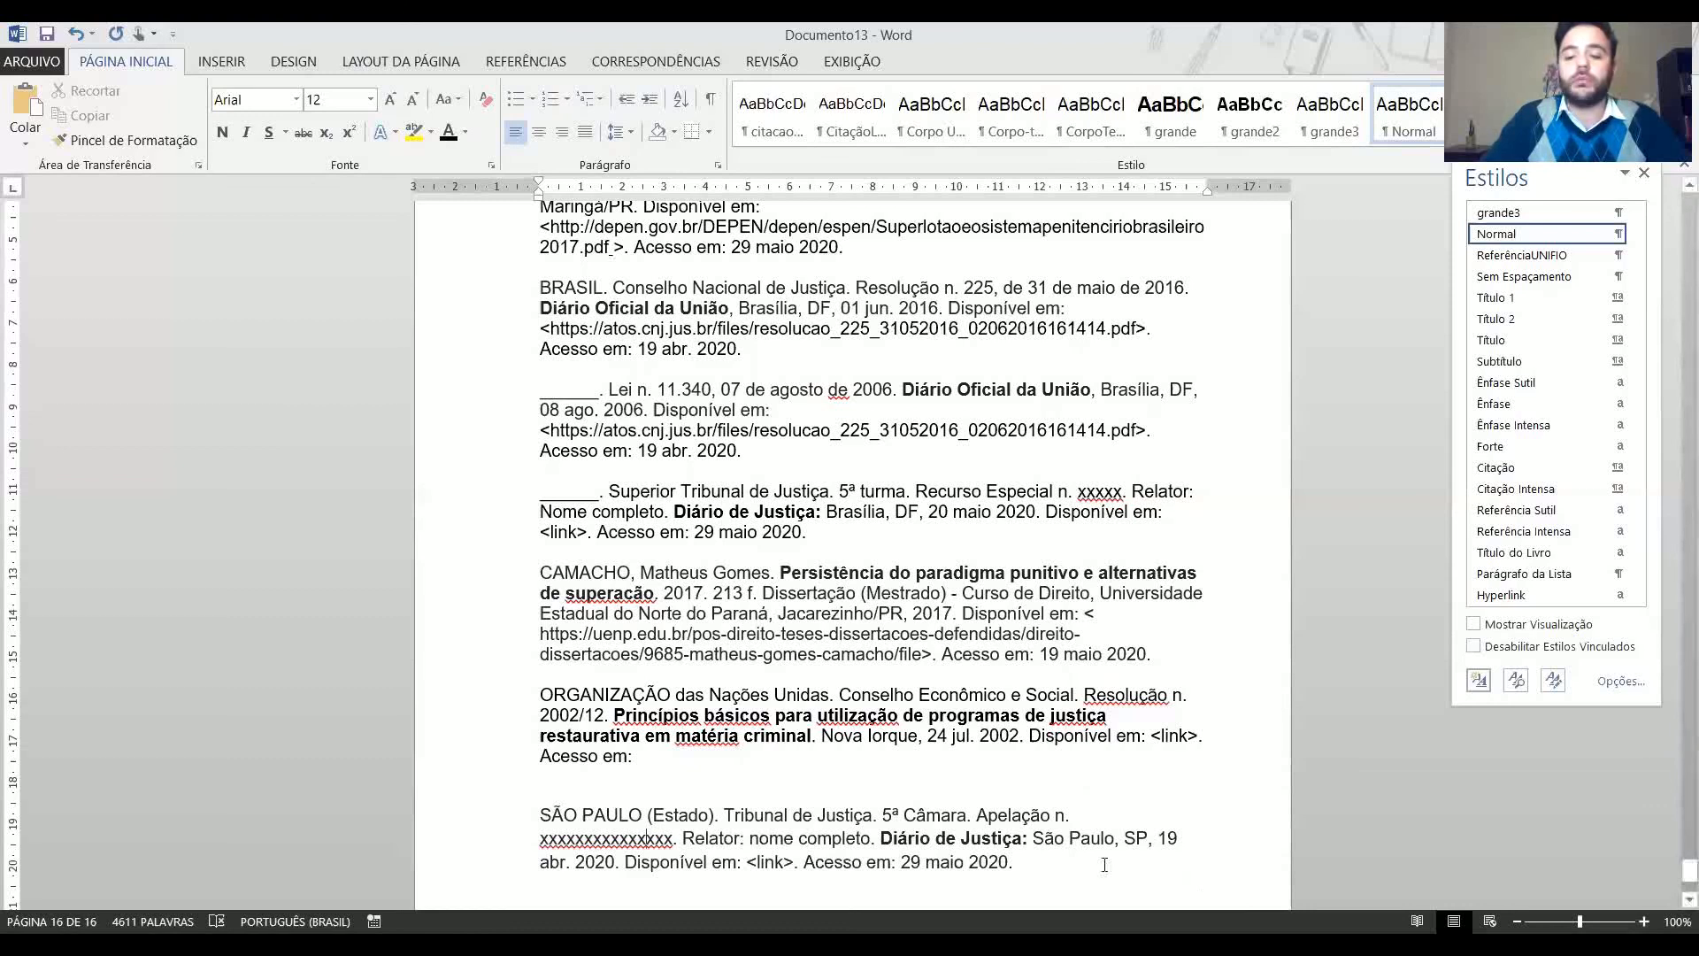
Write the source names "SCIELO" and "CAPES" on separate lines below the São Paulo entry.
key(Return)
key(Return)
text(SCIELO)
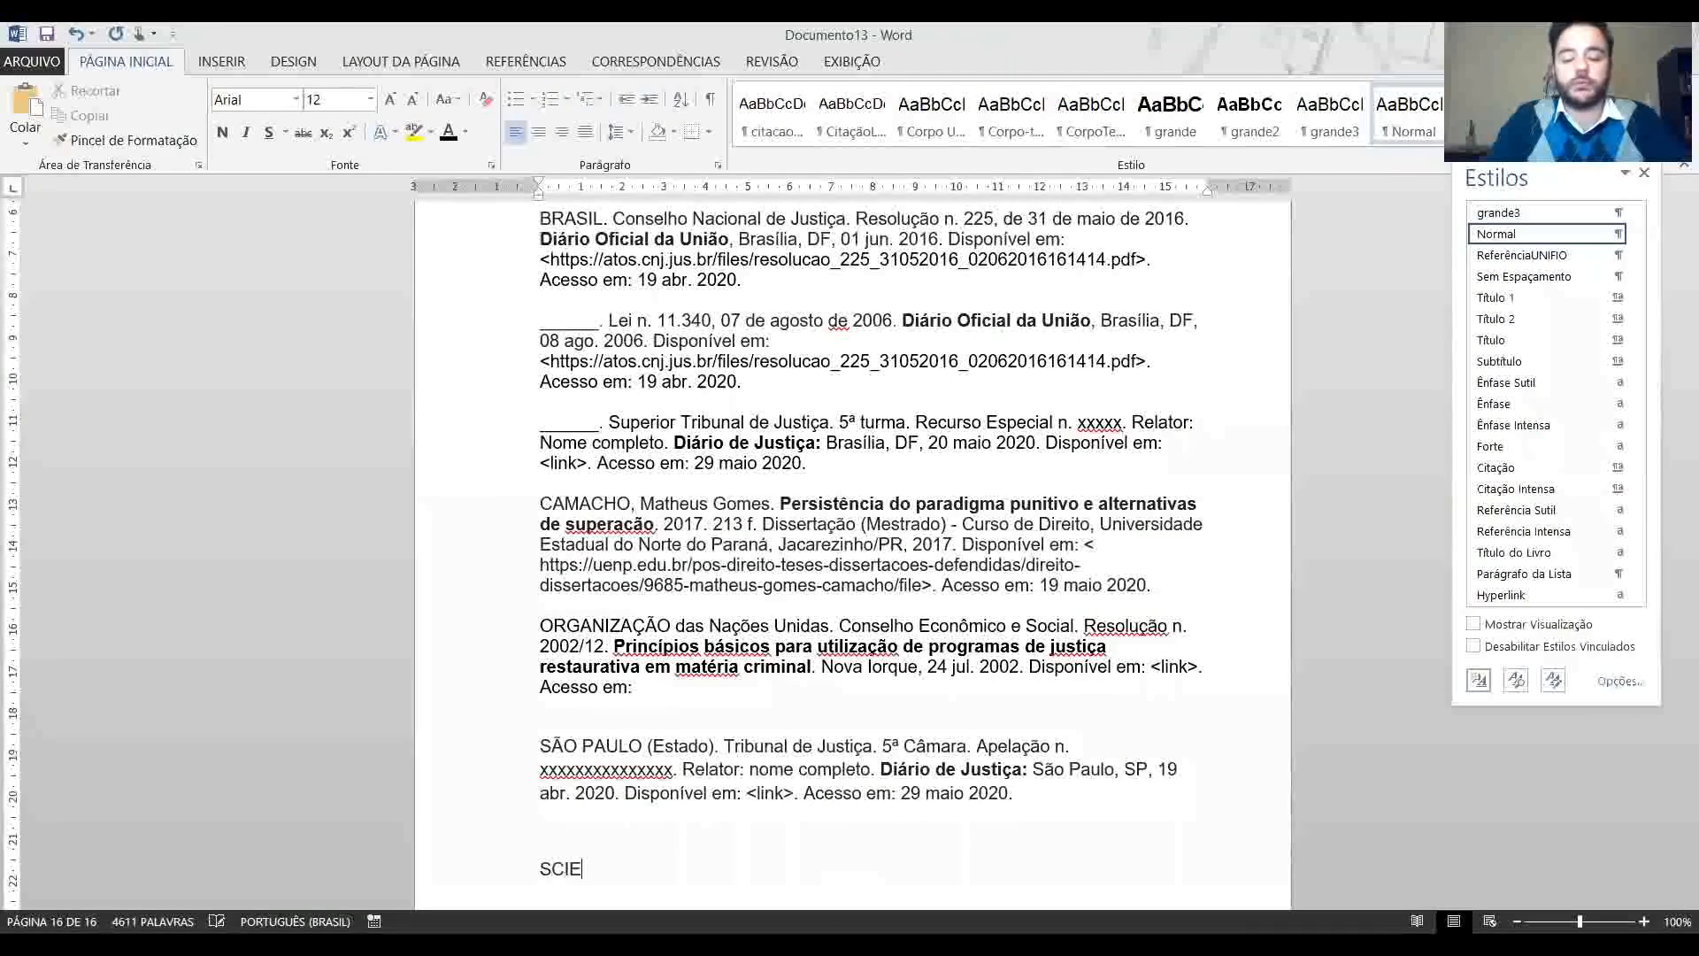
key(Return)
text(CAPES)
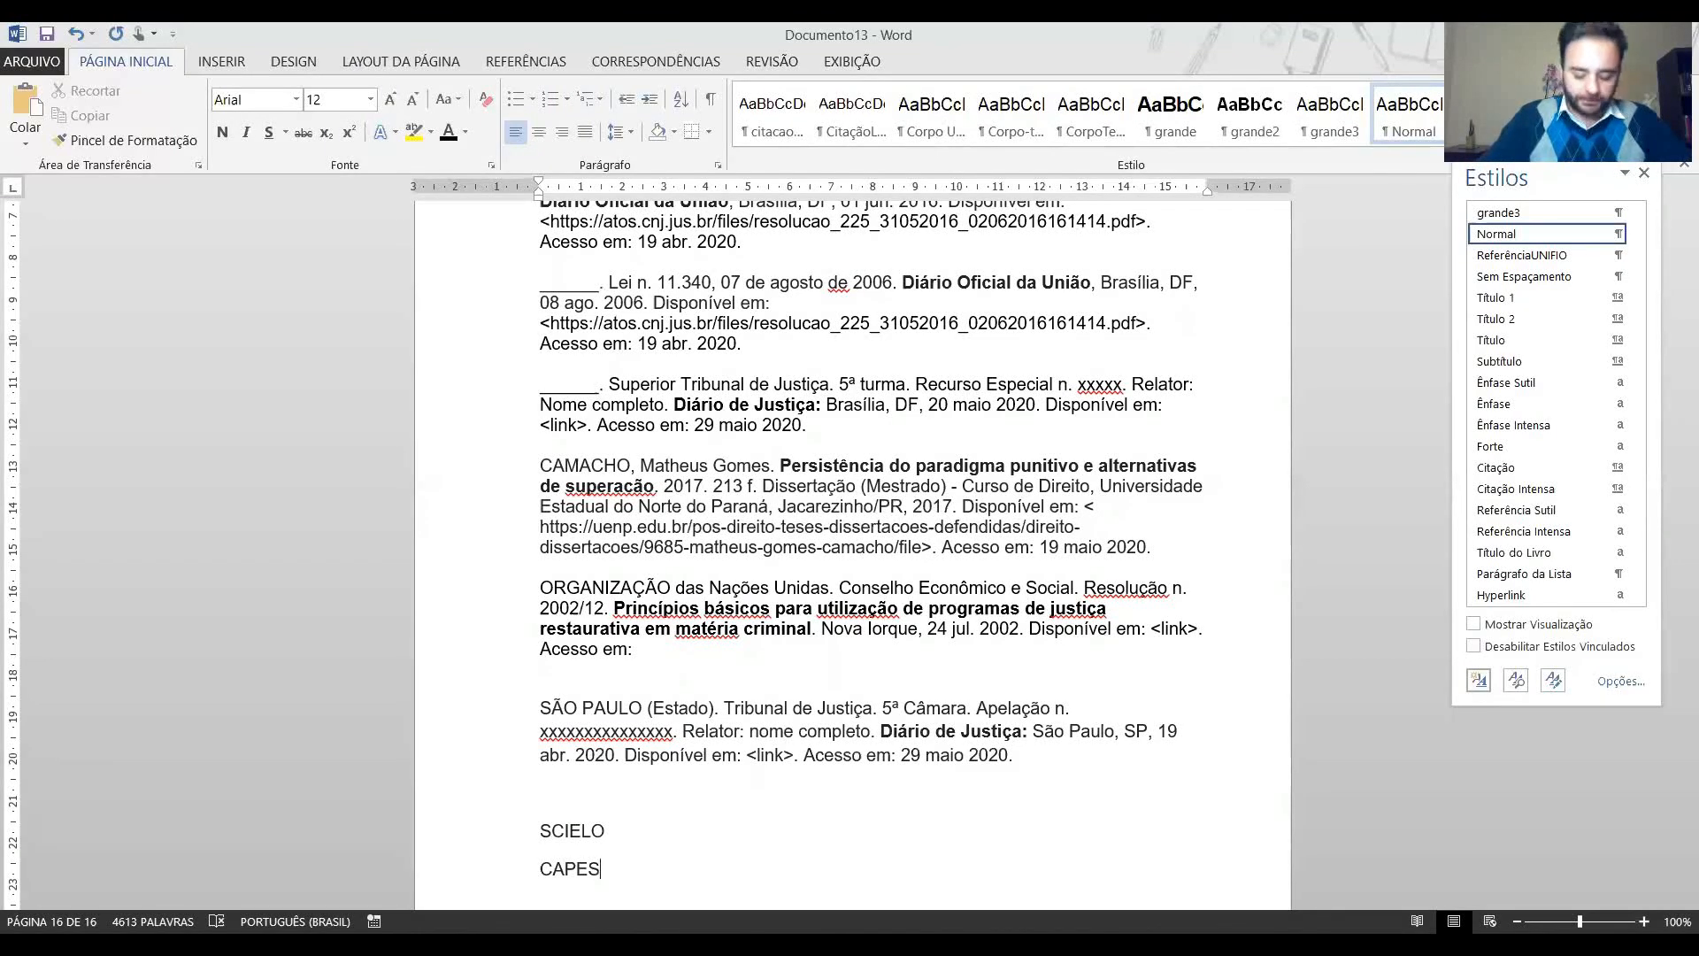
Delete the "SCIELO" and "CAPES" lines below the São Paulo entry.
key(shift+Home)
key(shift+Up)
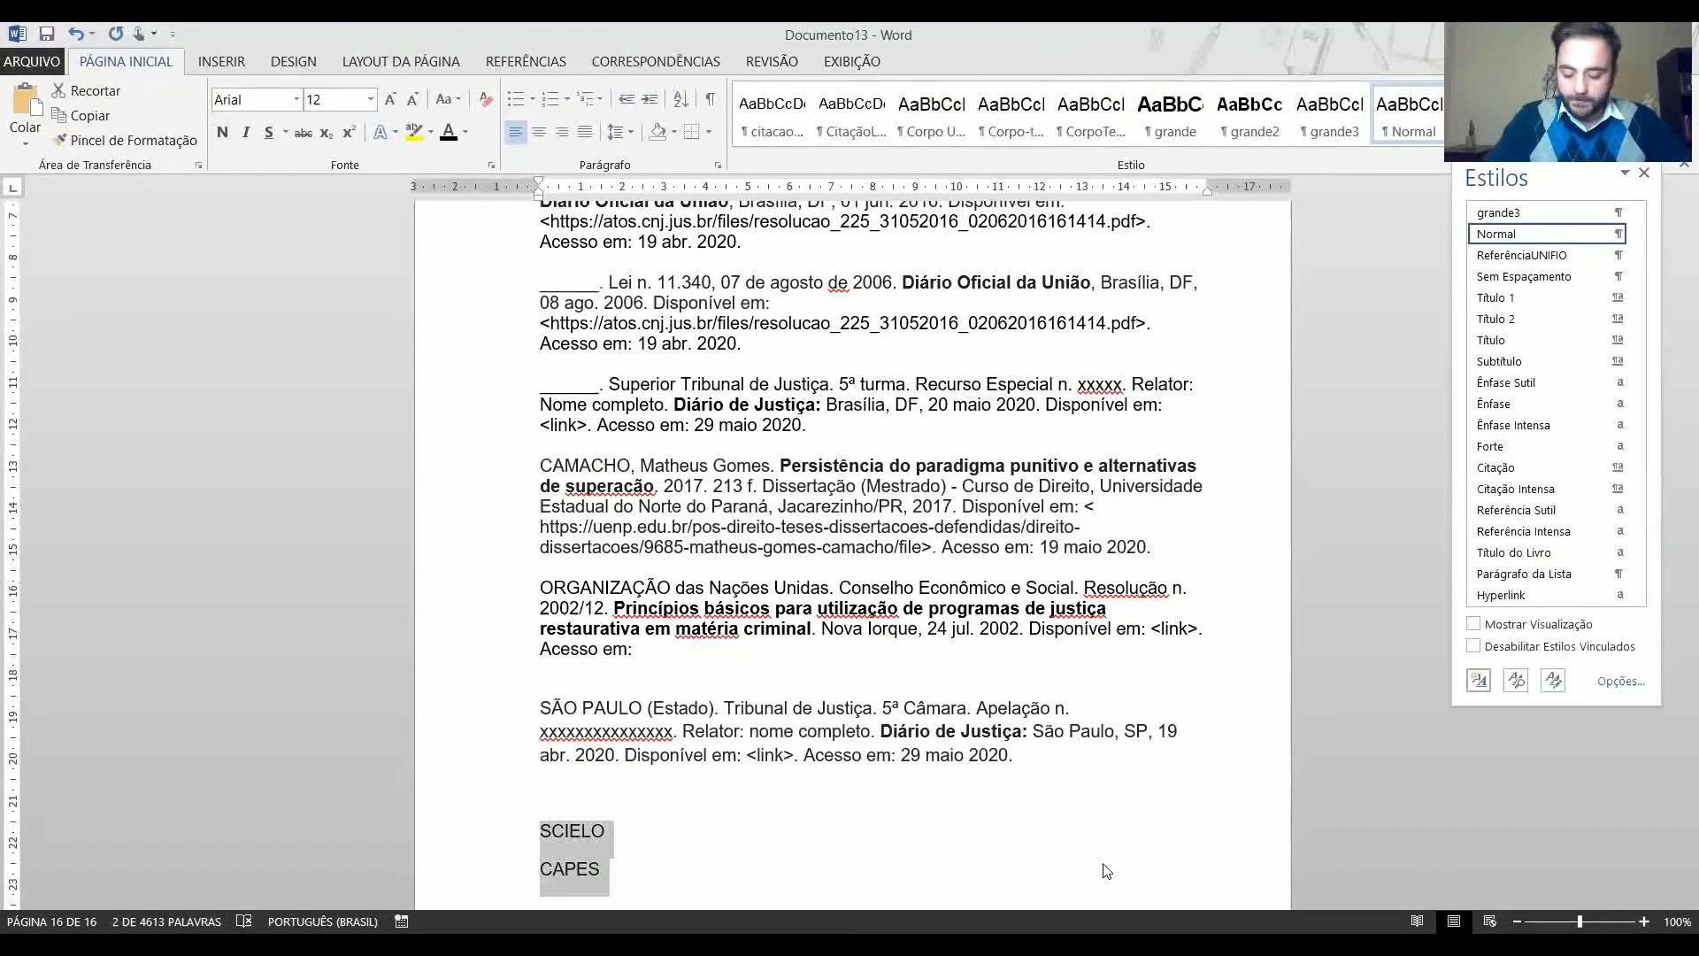
key(Delete)
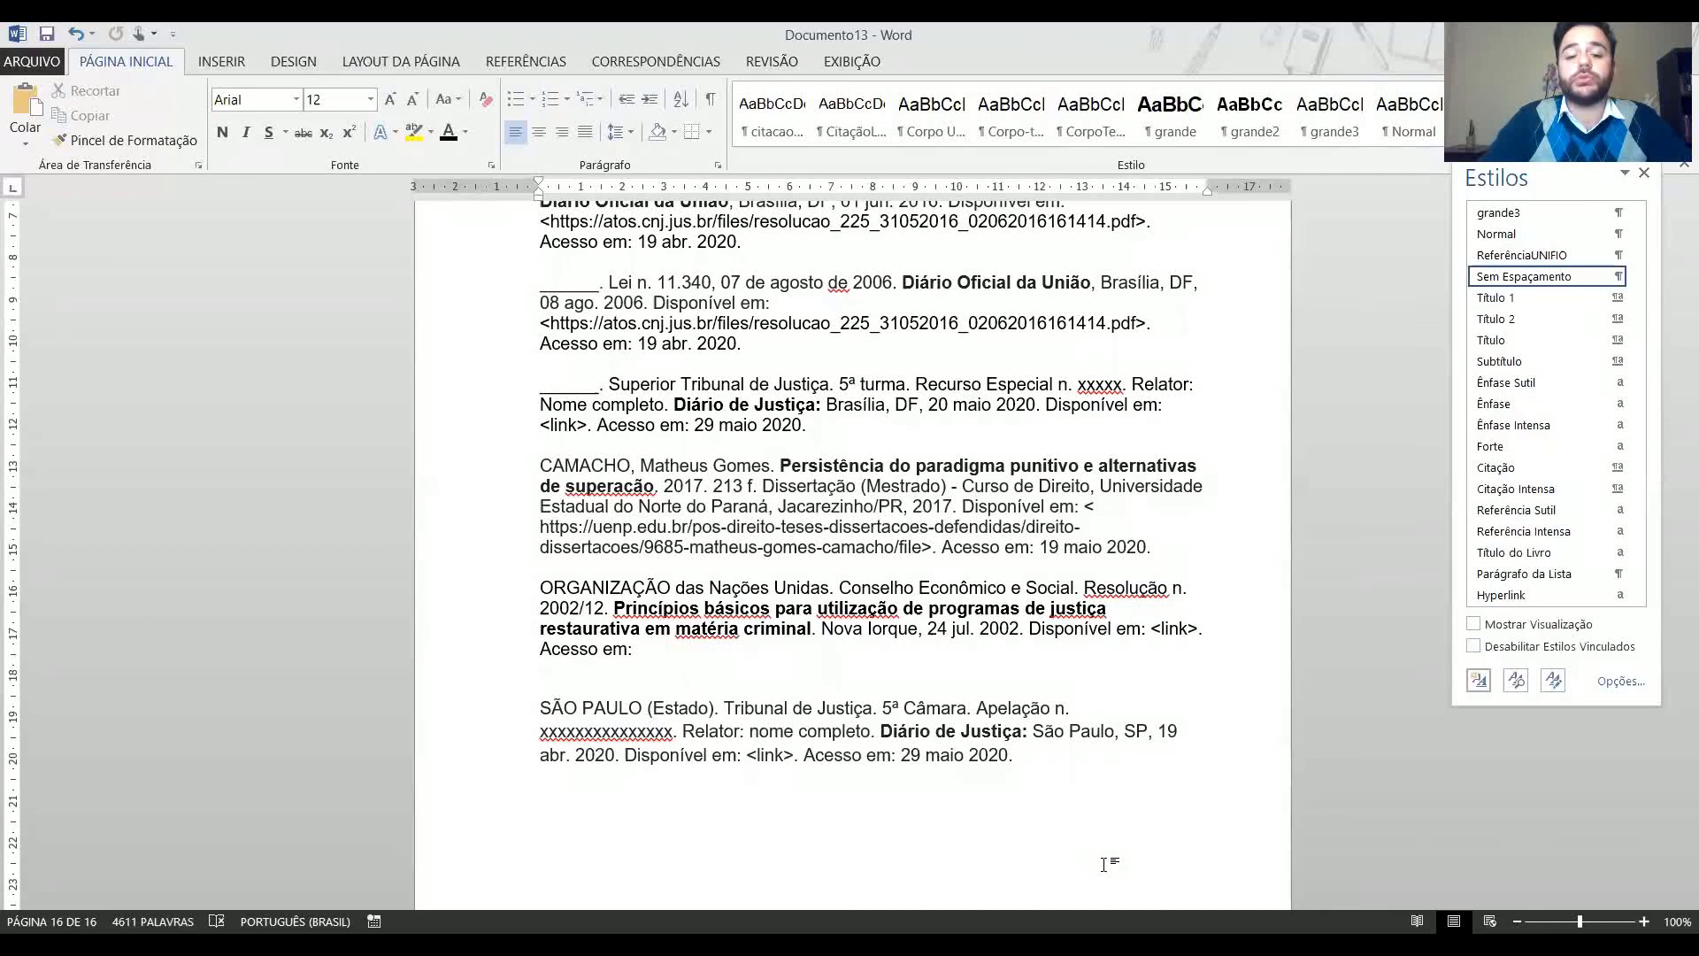
scroll(1103, 864, up, 15)
scroll(1103, 865, up, 12)
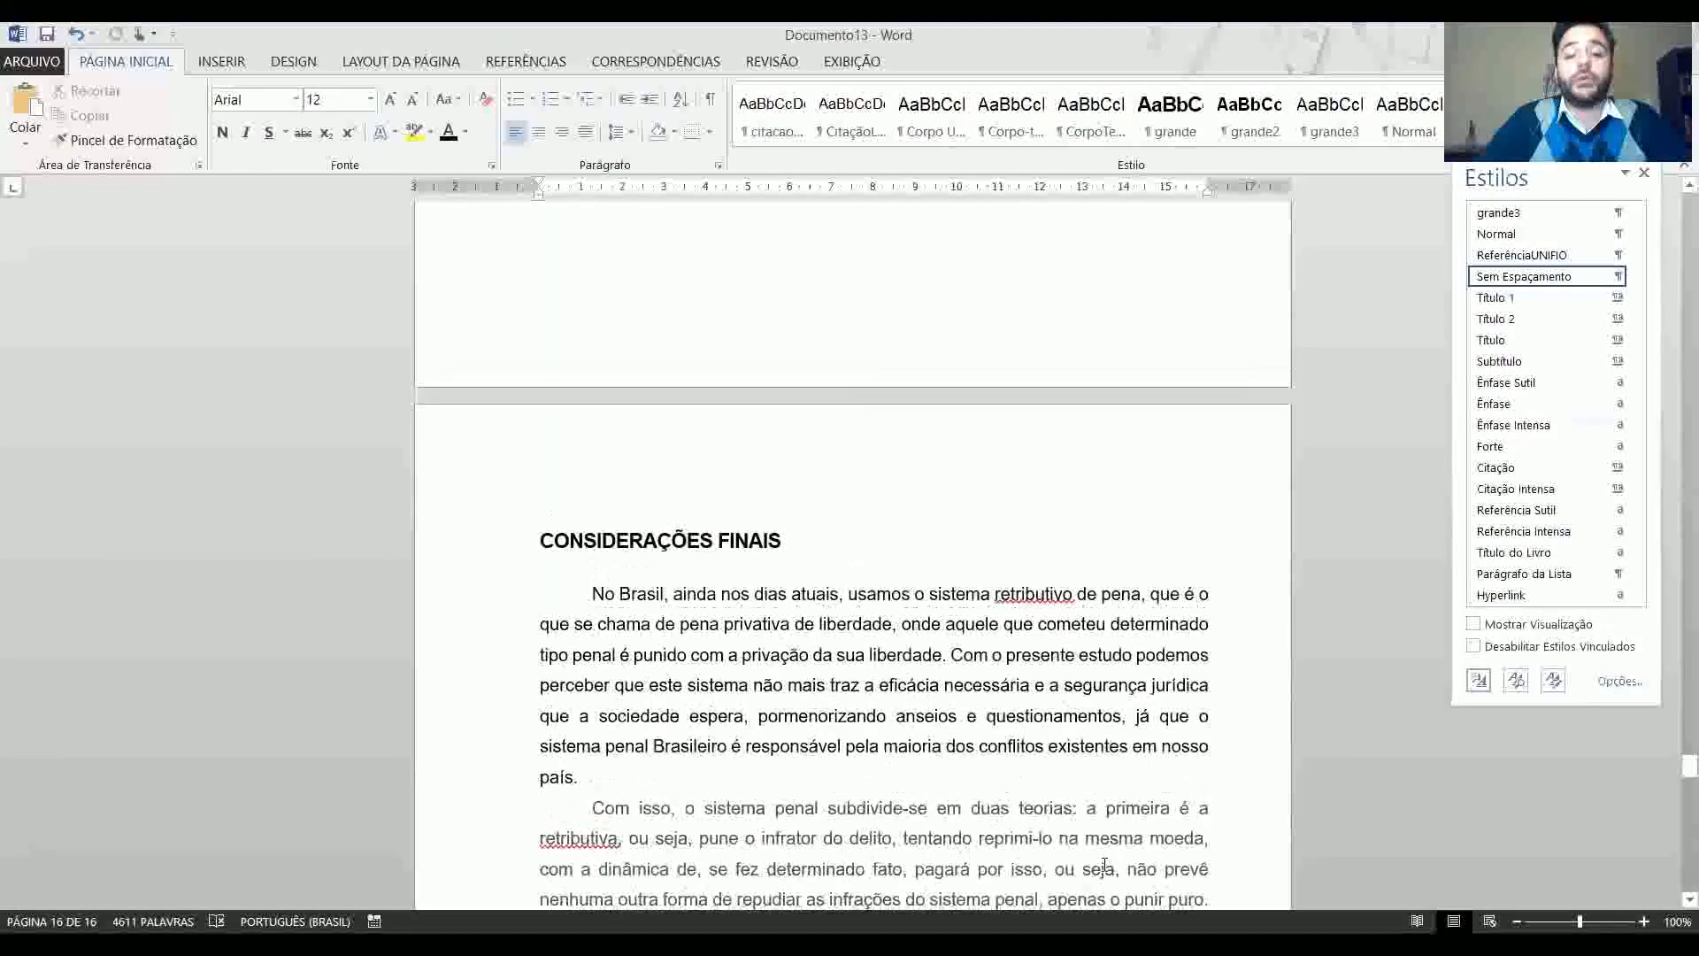